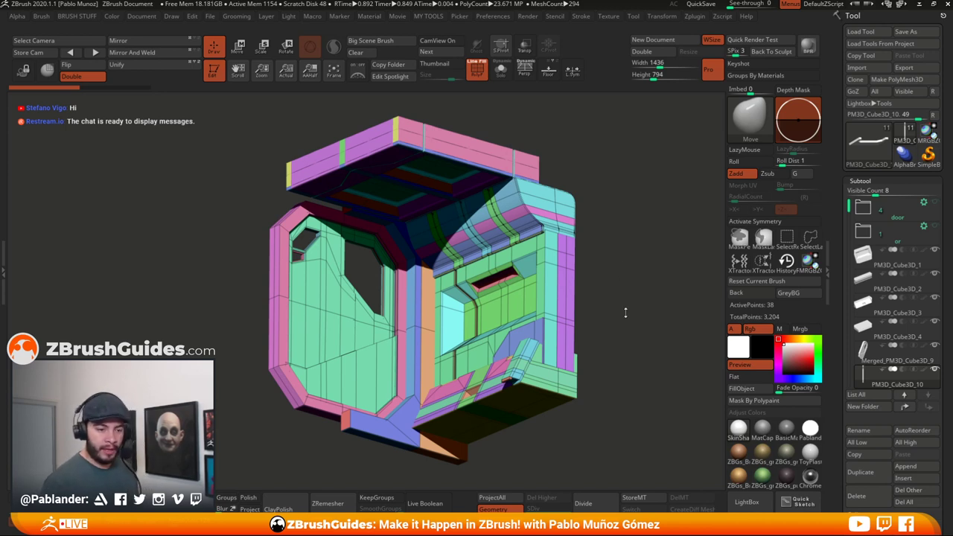
- Dismiss the update notice and collapse the floating annotation toolbar over the viewport
key(shift+f)
drag(632, 314, 614, 313)
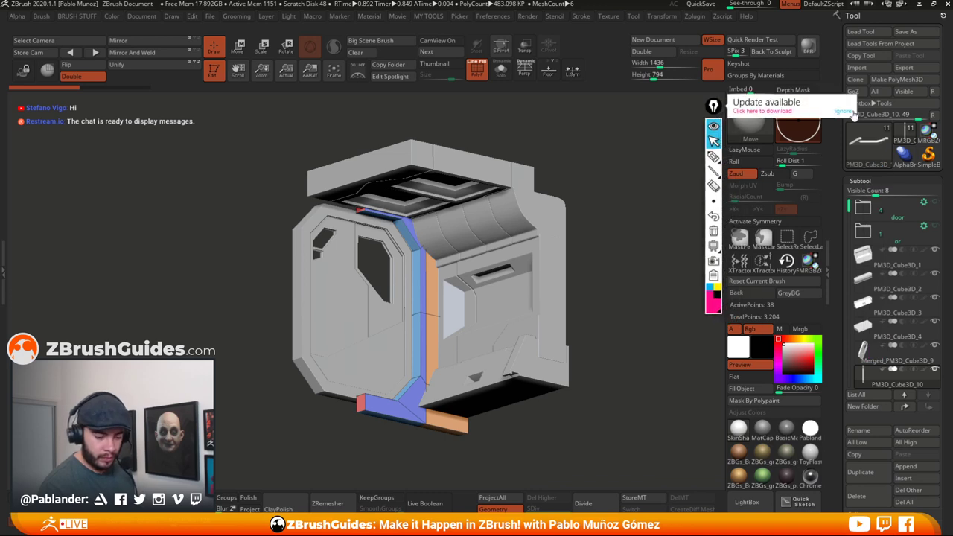
click(849, 112)
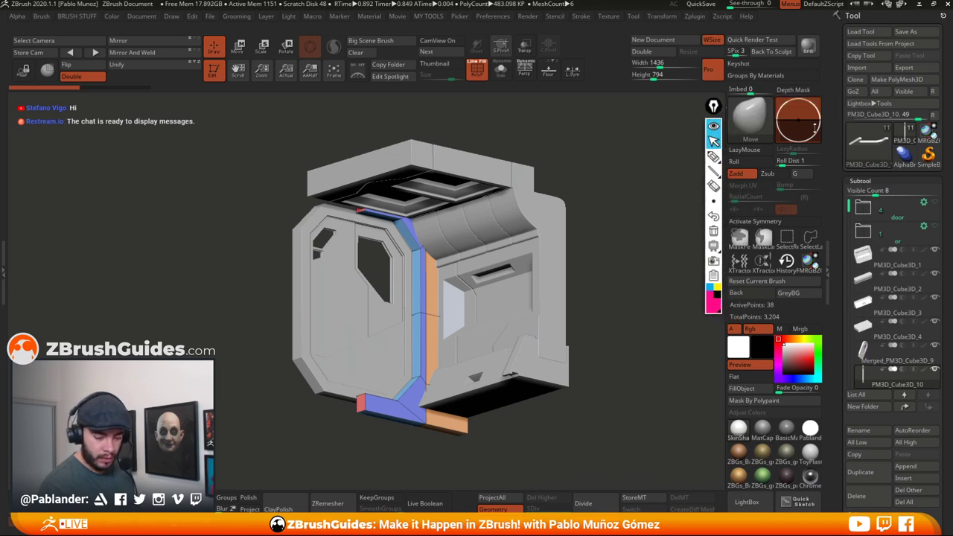
click(716, 131)
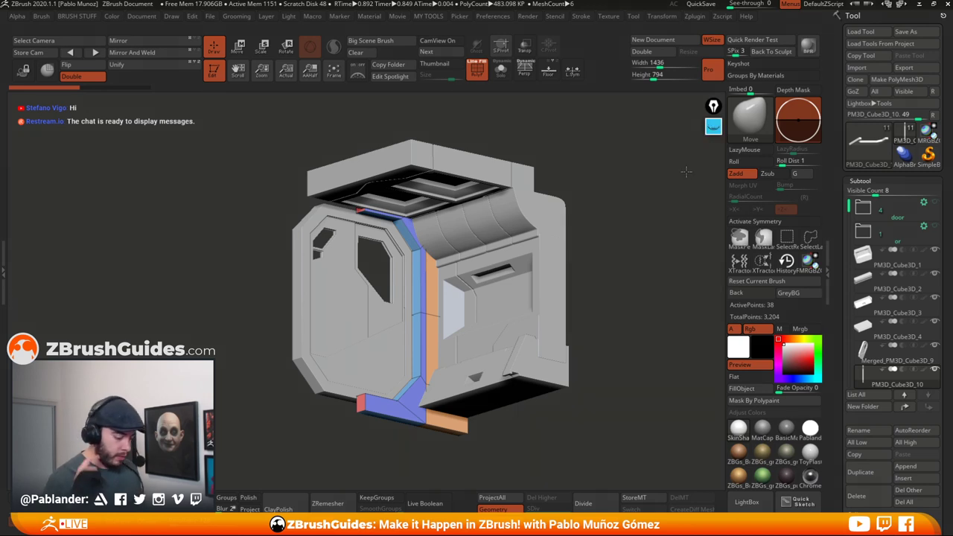
mouse_move(604, 329)
mouse_down()
mouse_move(596, 306)
mouse_move(621, 298)
mouse_move(606, 315)
mouse_up()
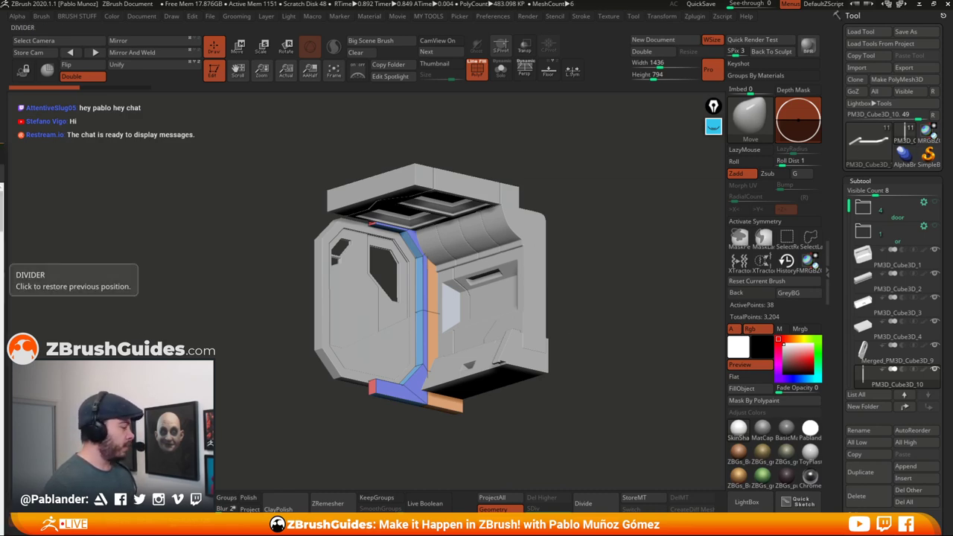
- Switch to the web browser and review the 2020 First Contact contest page from the introduction through categories, prizes, guidelines and judges to the submission form
drag(0, 175, 302, 0)
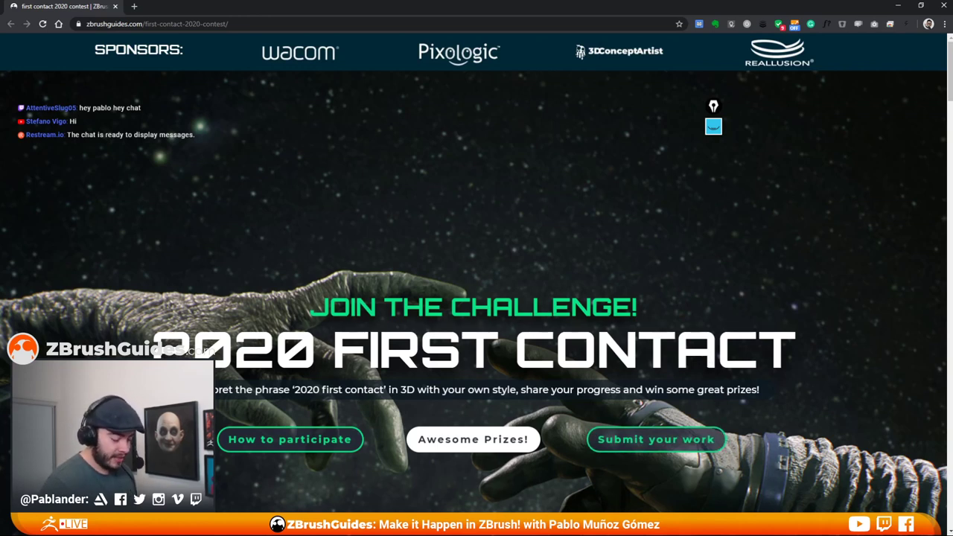
scroll(678, 315, down, 2)
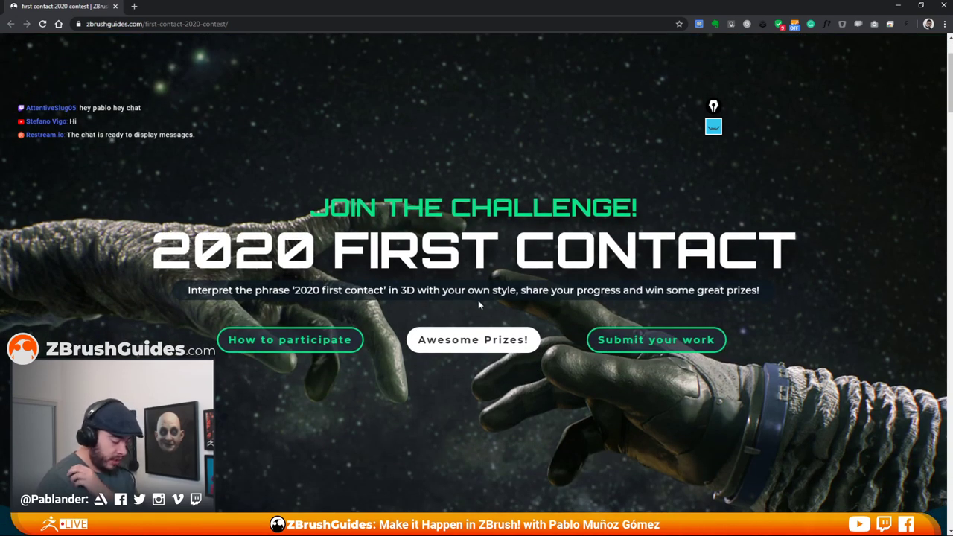
scroll(478, 307, down, 3)
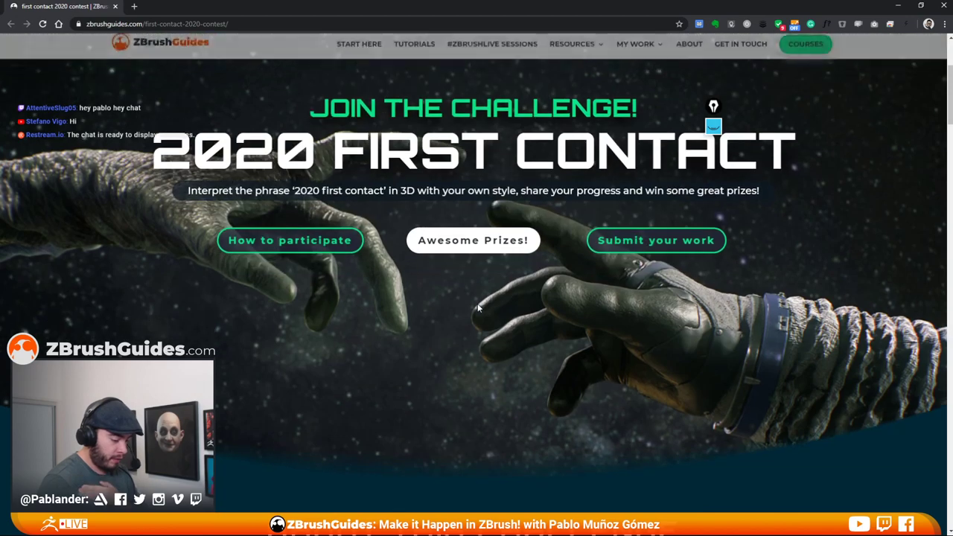
scroll(477, 302, down, 4)
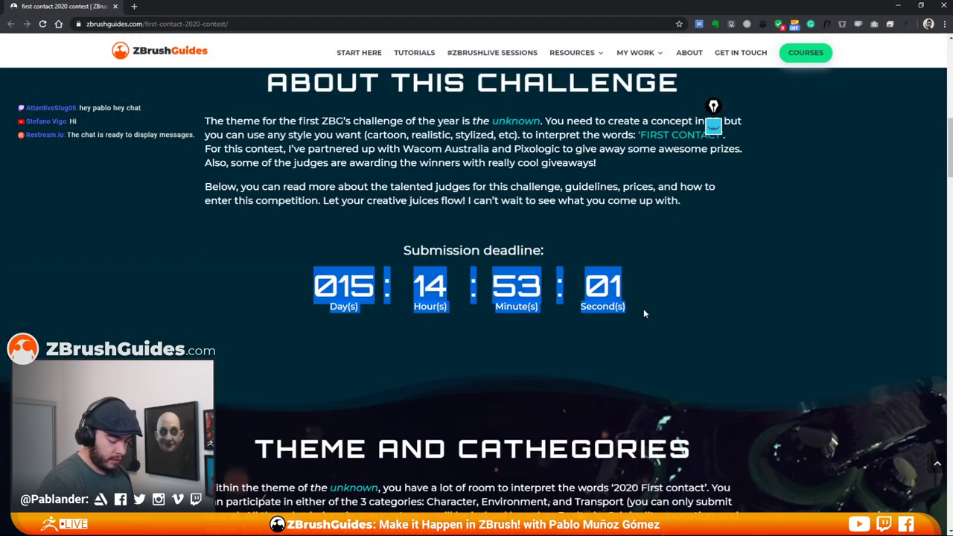
scroll(680, 325, up, 5)
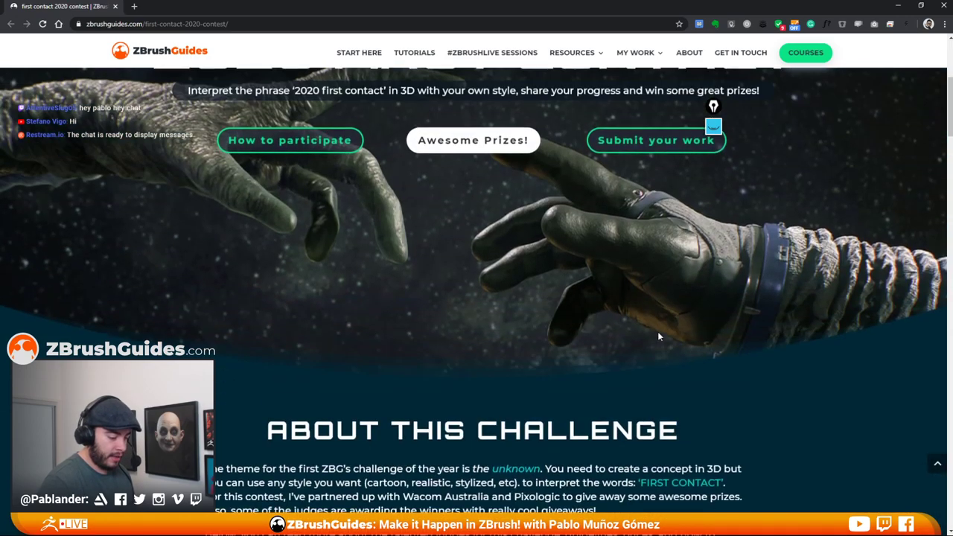
scroll(588, 322, down, 4)
scroll(586, 325, down, 7)
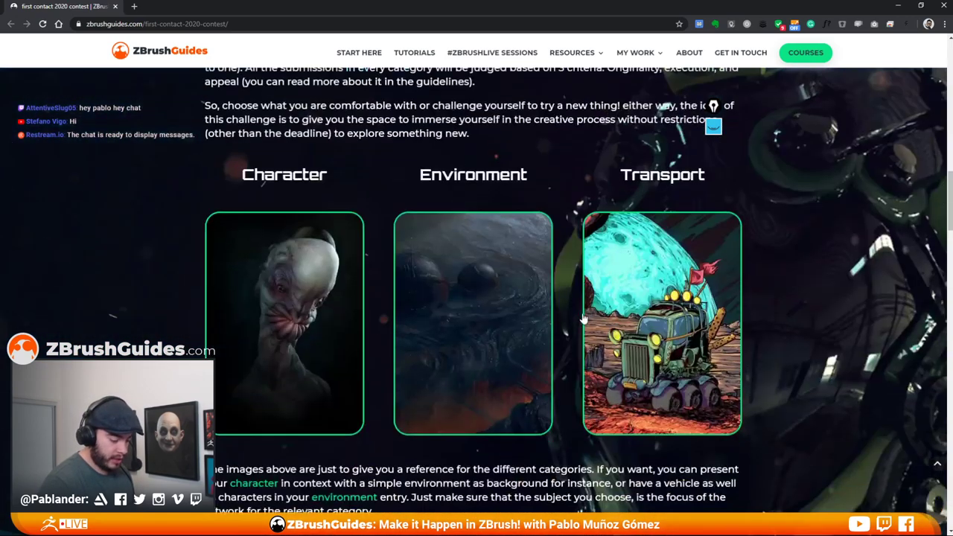
scroll(499, 319, down, 5)
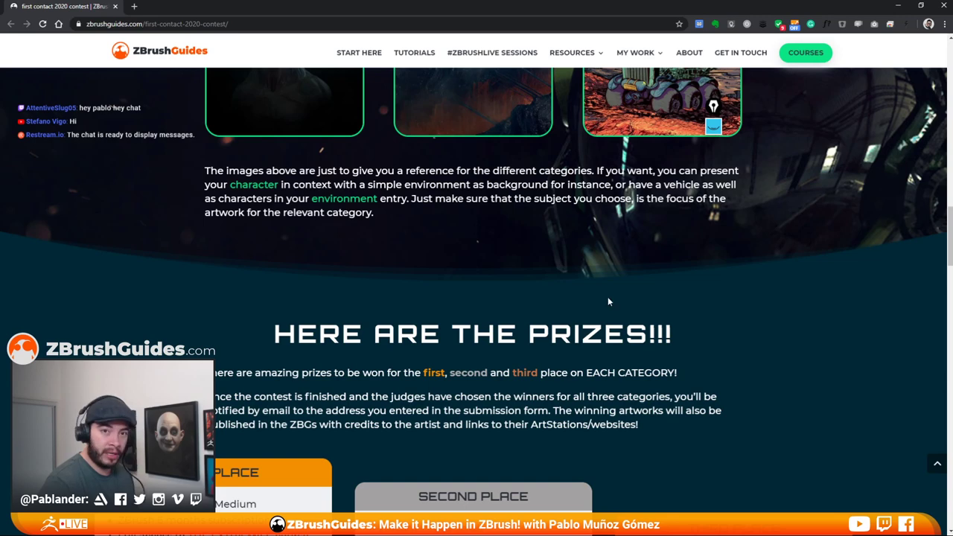
scroll(607, 300, down, 4)
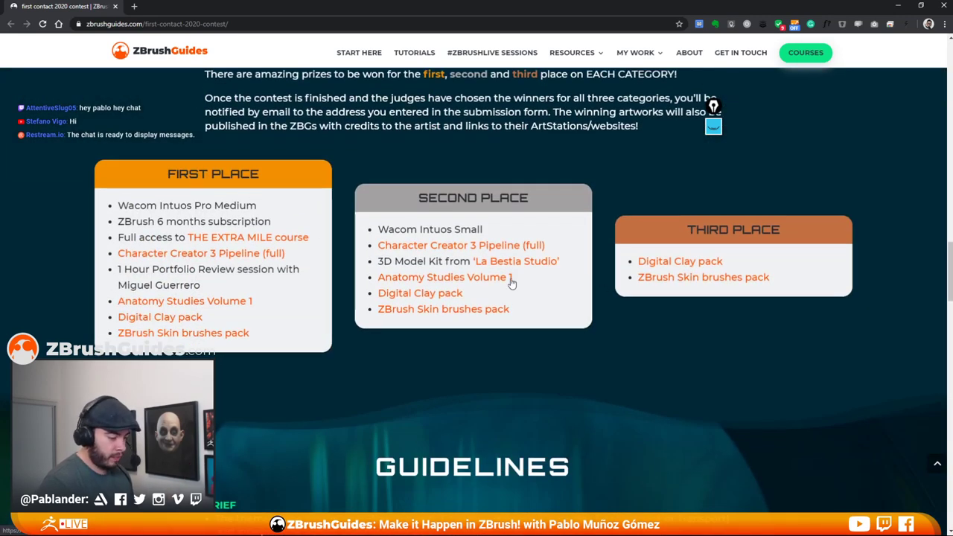
scroll(518, 276, down, 6)
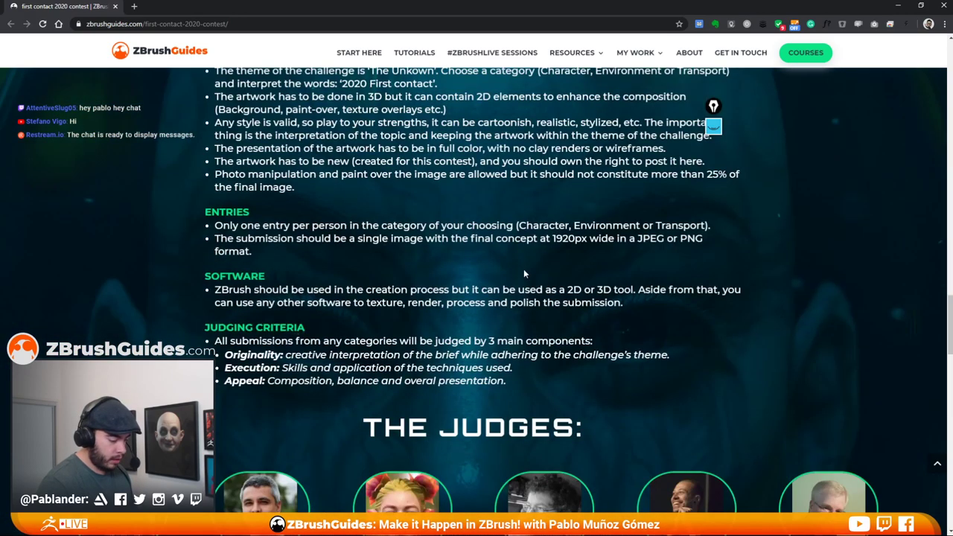
scroll(524, 270, up, 1)
scroll(388, 218, down, 5)
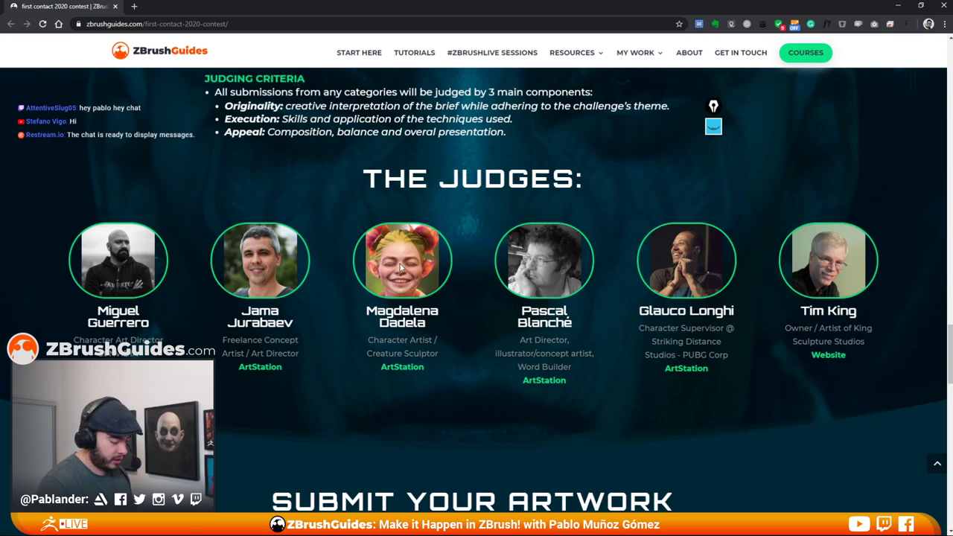
scroll(475, 326, down, 8)
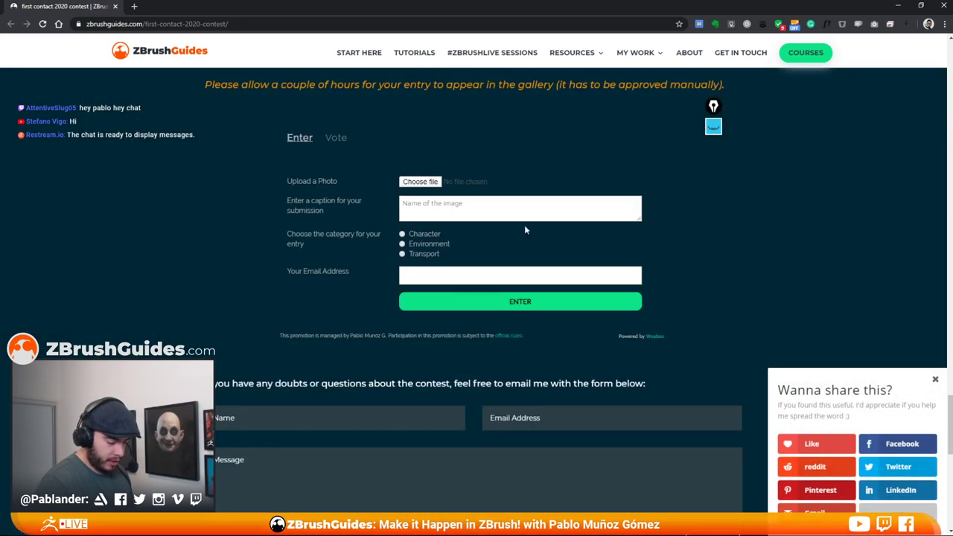
- Open the Vote gallery in the contest's submission section and look over the submitted artworks
click(339, 140)
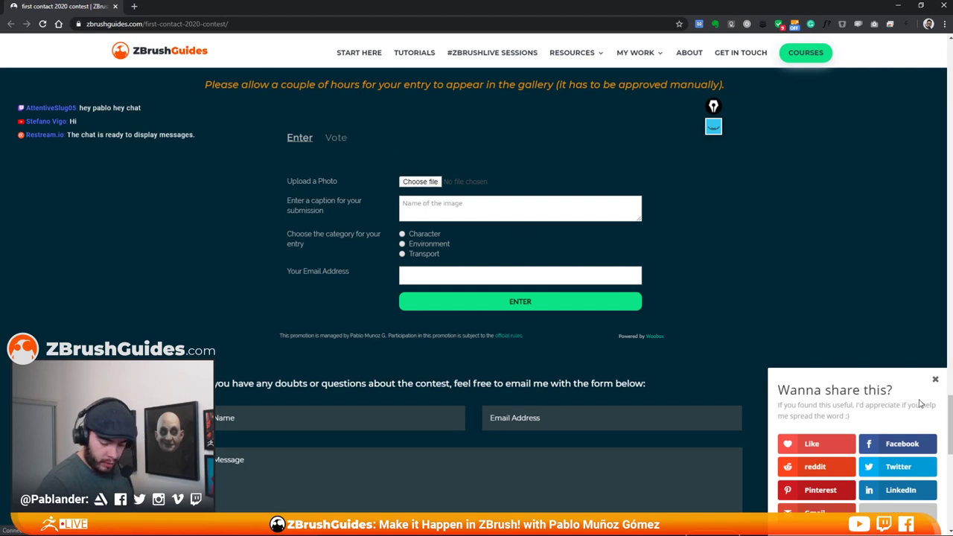
scroll(582, 252, up, 1)
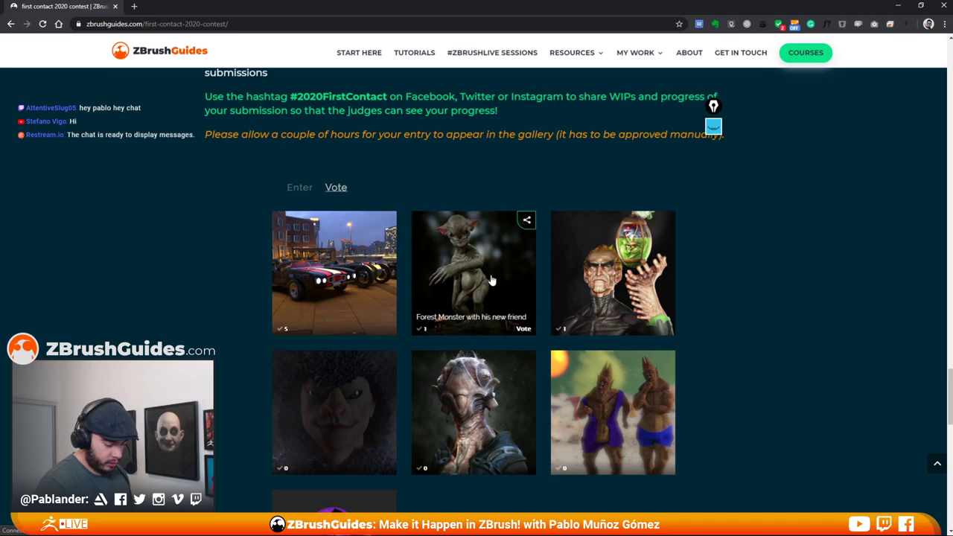
scroll(476, 312, down, 1)
scroll(596, 320, up, 3)
scroll(664, 328, up, 20)
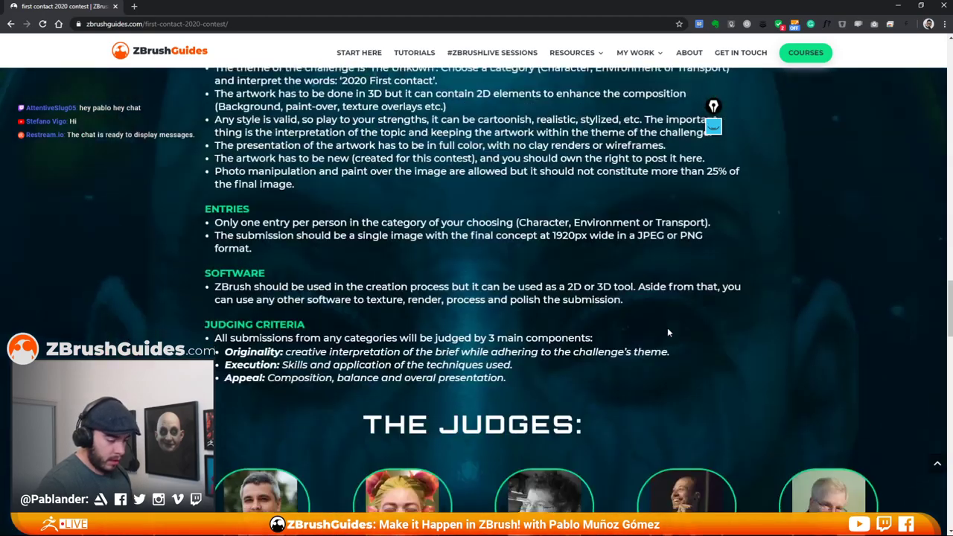
scroll(666, 321, up, 7)
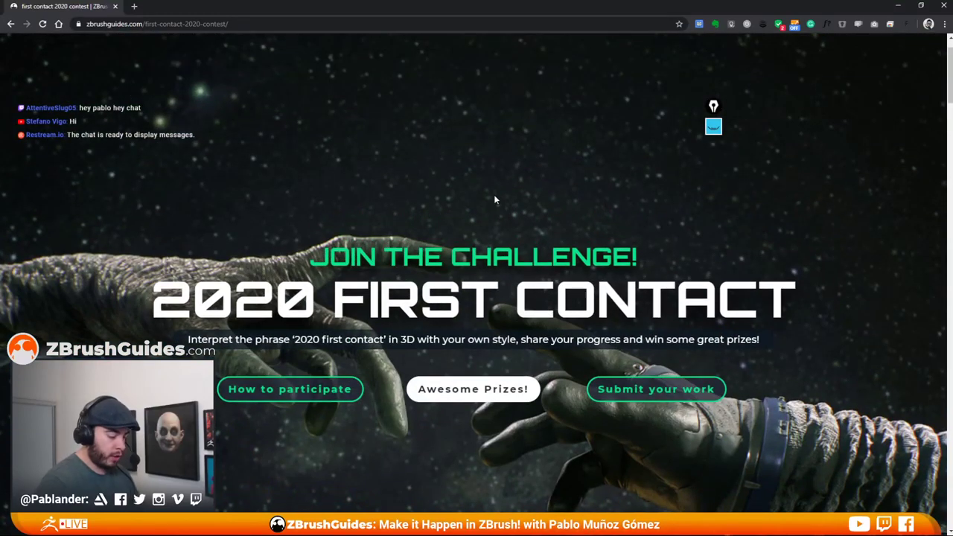
- Open the sponsor Reallusion's site from the contest page and look through its Character Creator 3 page
scroll(491, 236, down, 1)
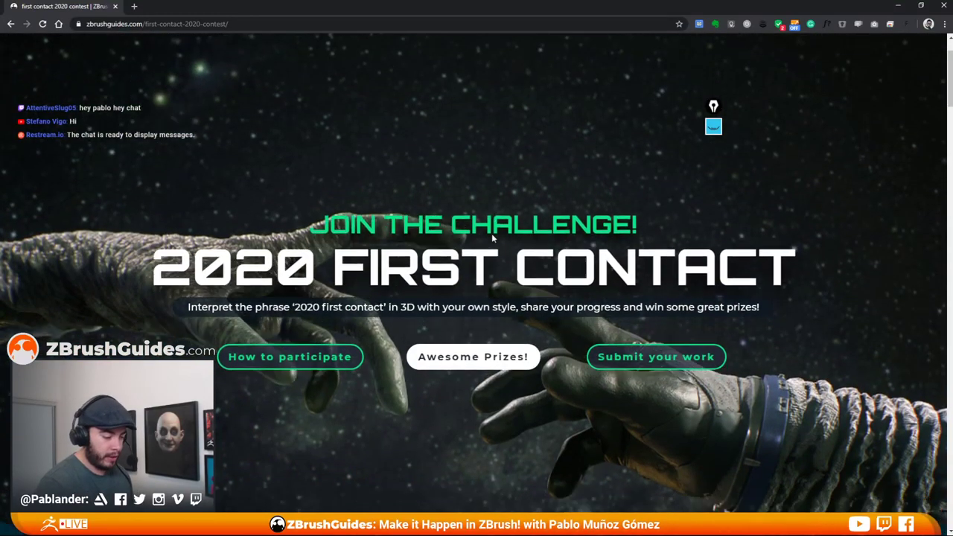
scroll(597, 225, down, 2)
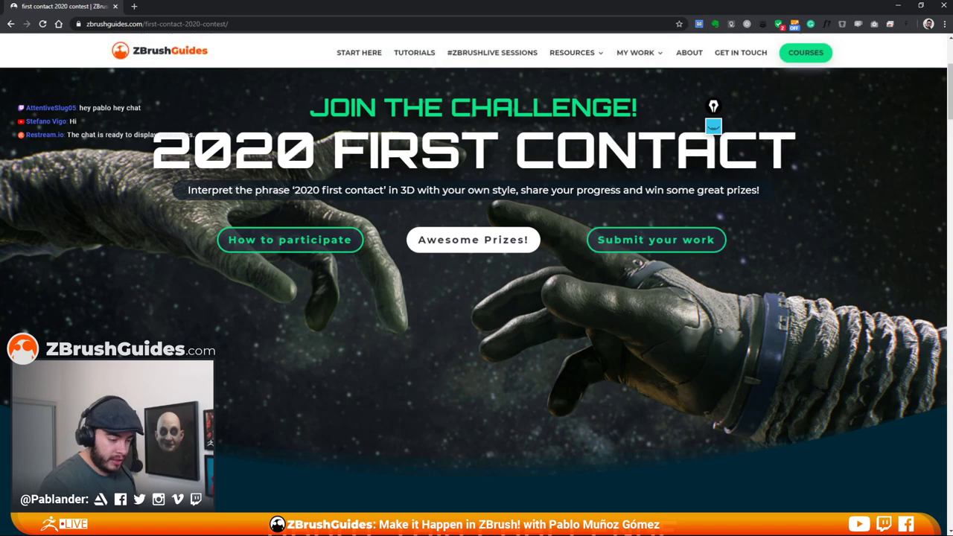
scroll(551, 212, up, 4)
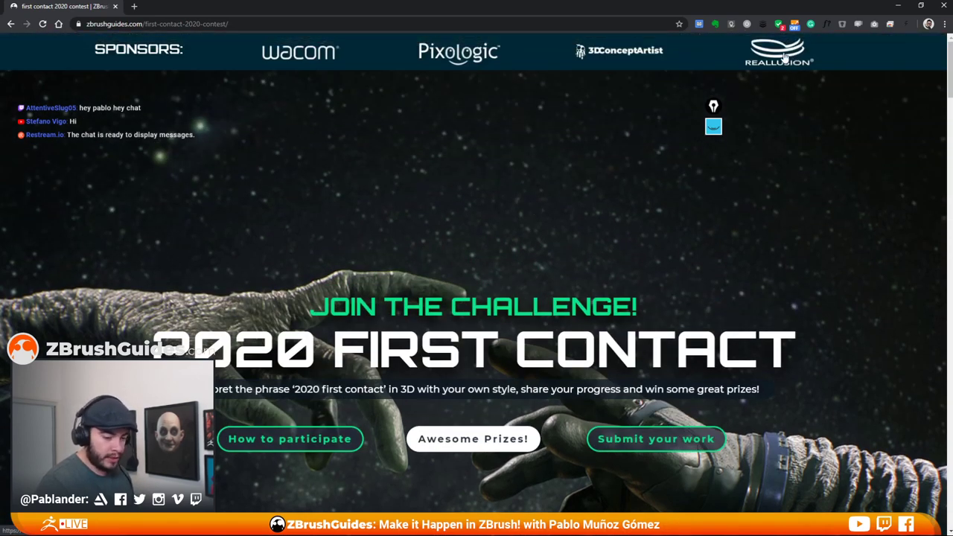
click(785, 58)
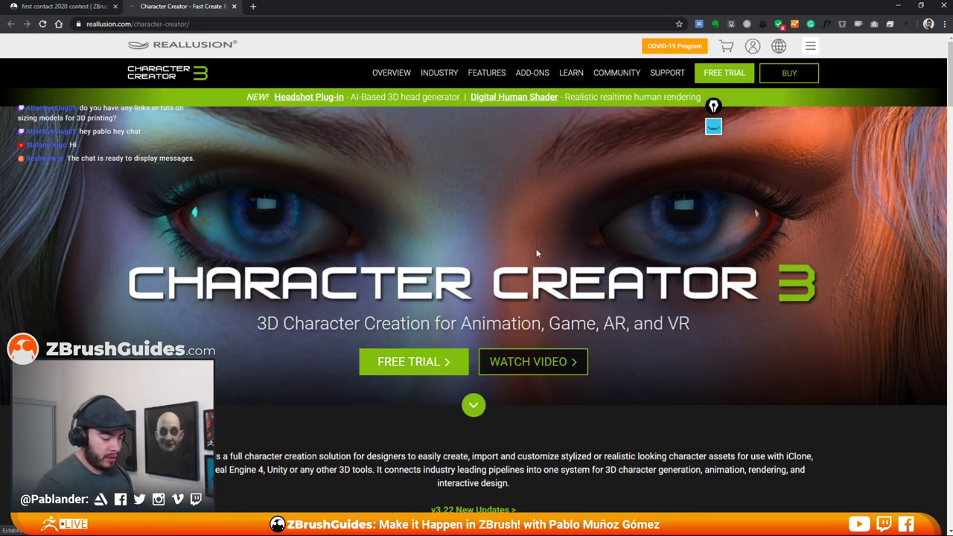
scroll(543, 294, down, 3)
scroll(540, 305, down, 8)
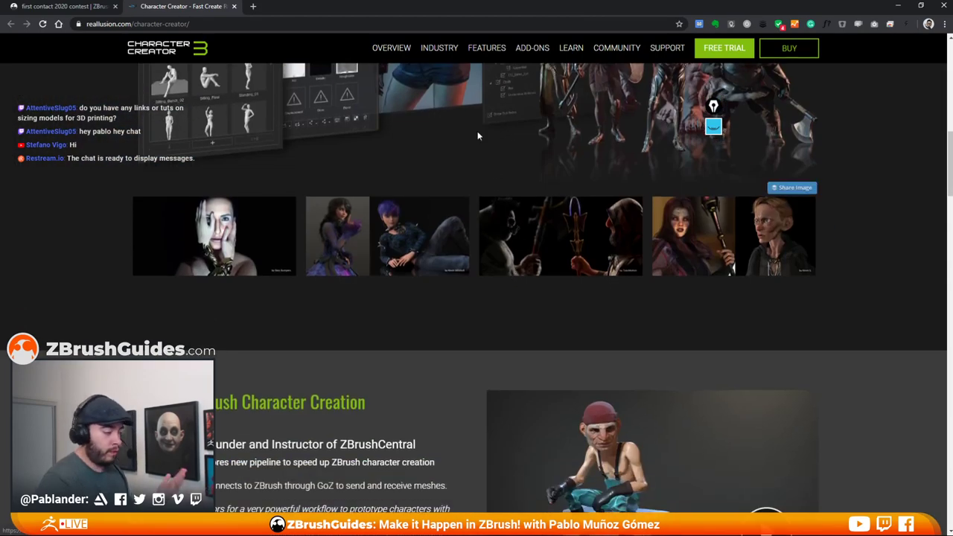
- Return to the contest page, review the first, second and third place prizes, and close the browser
key(ctrl+shift+Tab)
scroll(465, 353, down, 12)
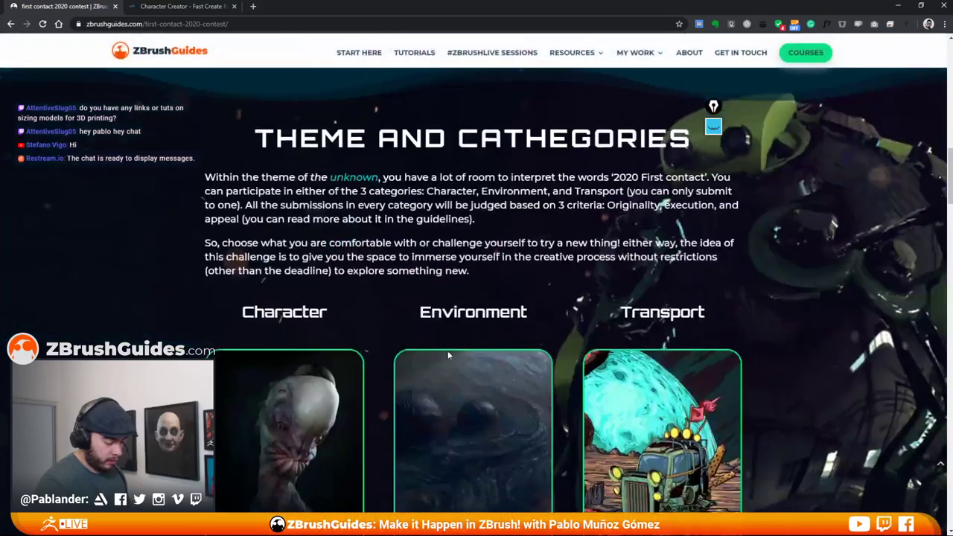
scroll(445, 340, up, 2)
scroll(444, 339, down, 6)
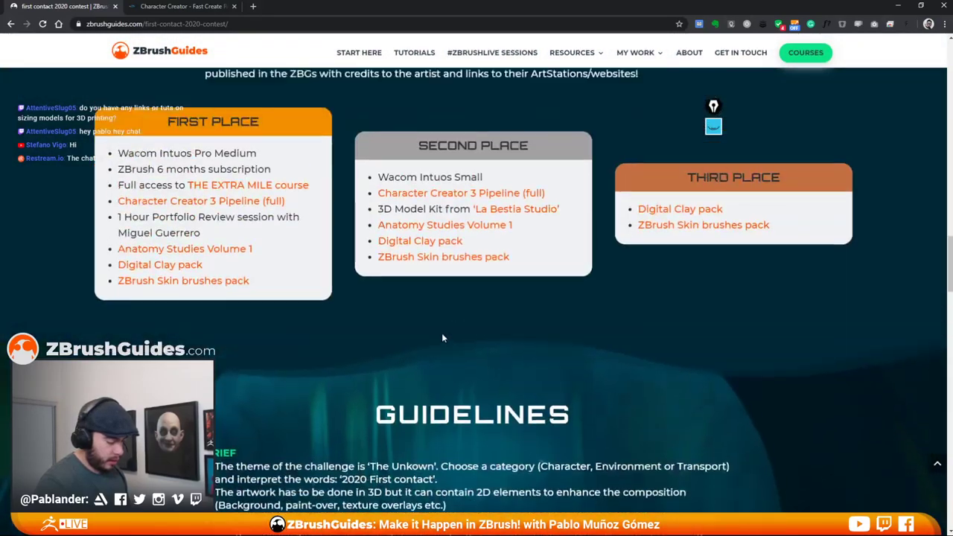
scroll(442, 332, up, 1)
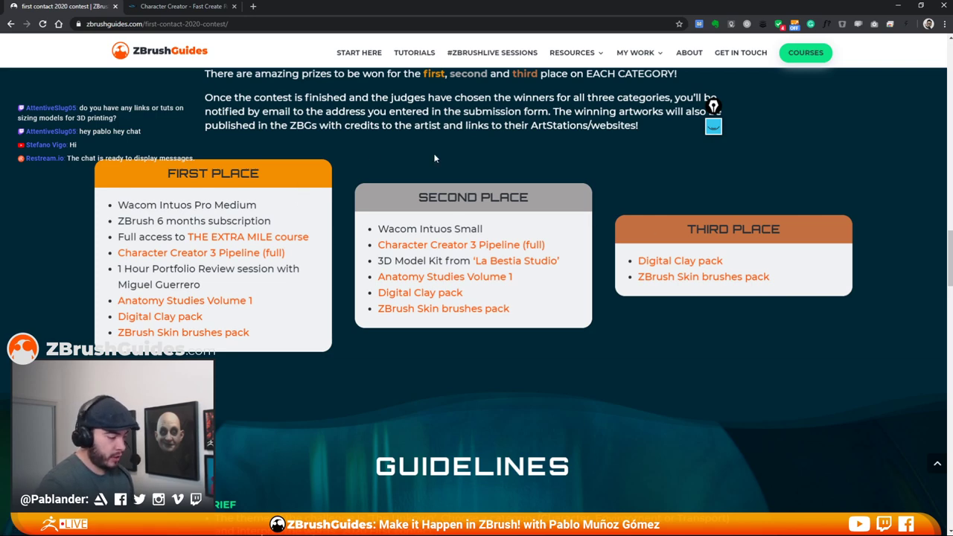
click(943, 9)
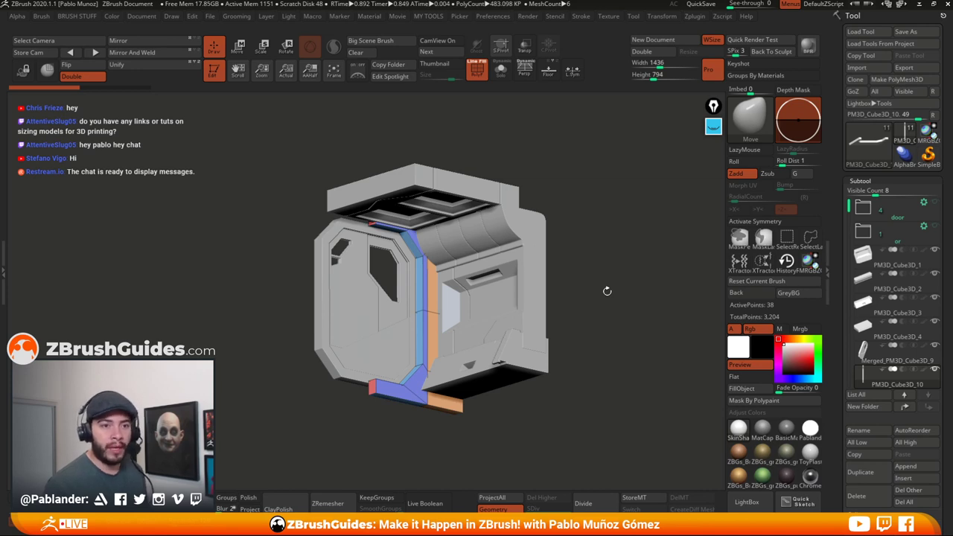
- Activate the cabin's side wall, lower panel, top slab and curved roof subtools in turn to examine the separate parts, ending on the curved roof
mouse_move(607, 291)
mouse_down()
mouse_move(631, 303)
mouse_move(609, 290)
mouse_up()
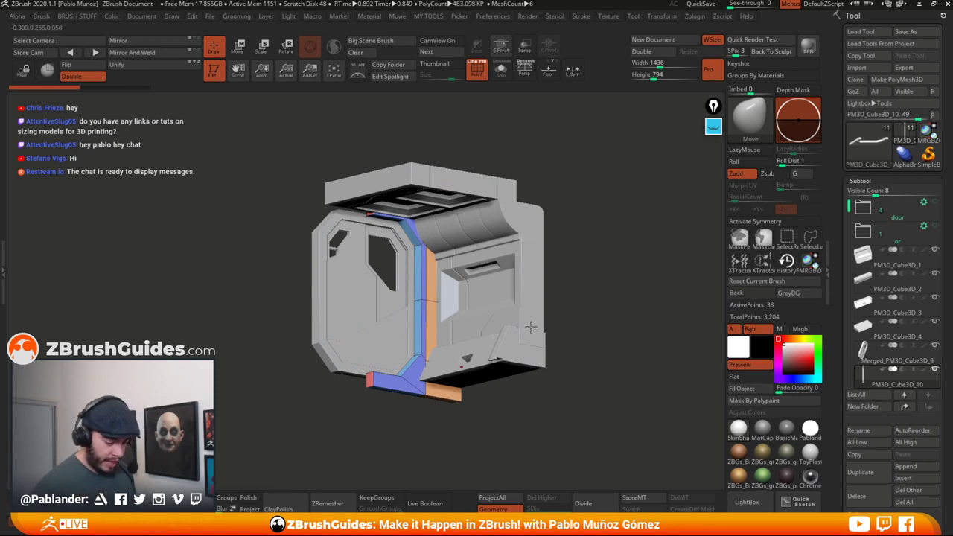
alt+click(526, 261)
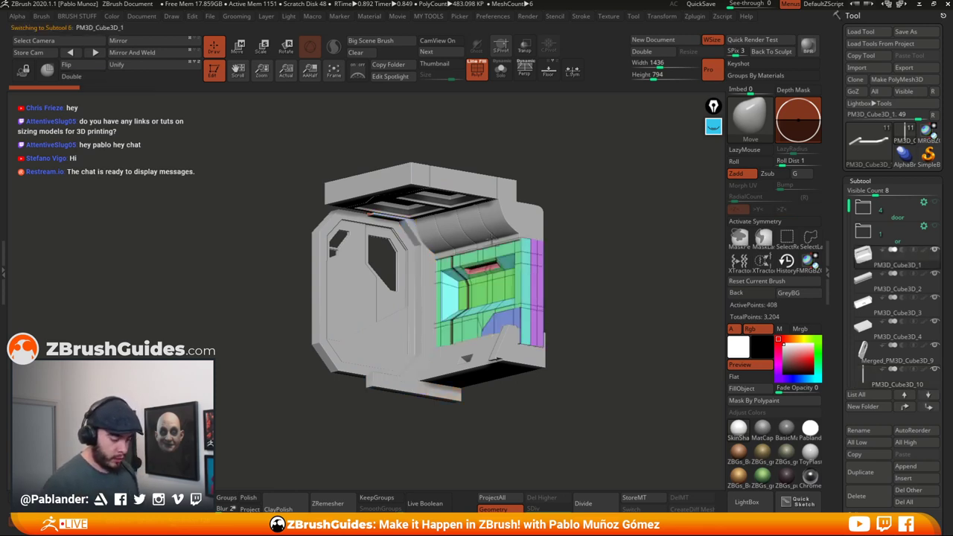
alt+click(532, 221)
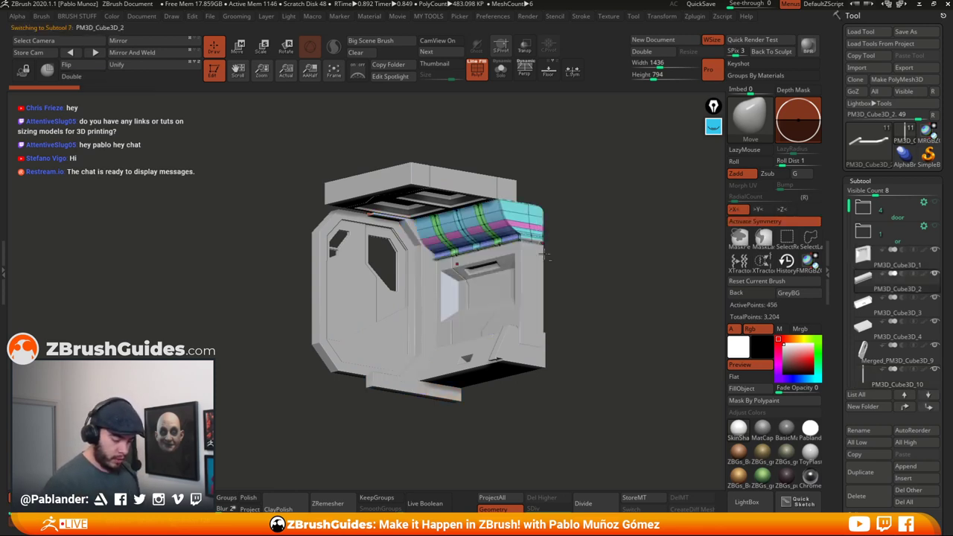
alt+click(529, 355)
alt+click(444, 287)
alt+click(440, 182)
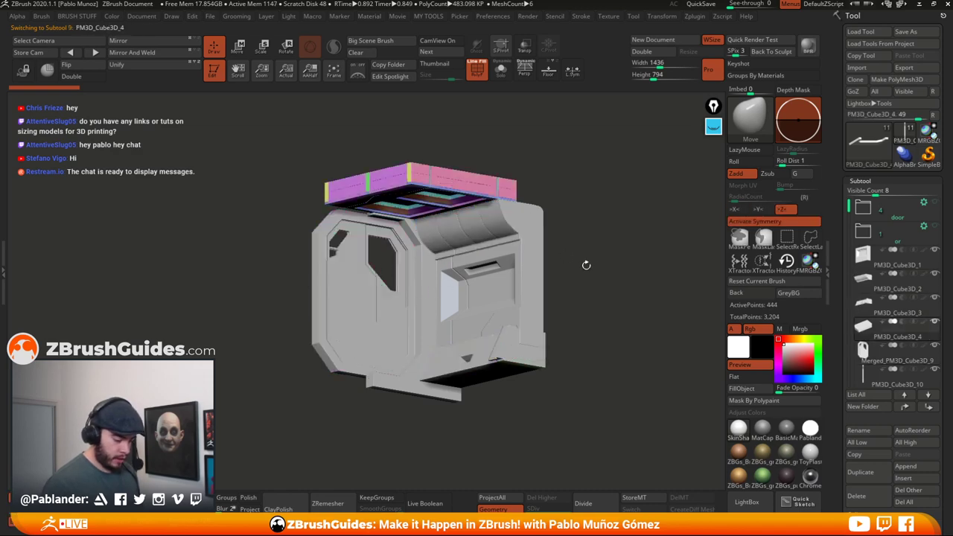
drag(585, 266, 592, 321)
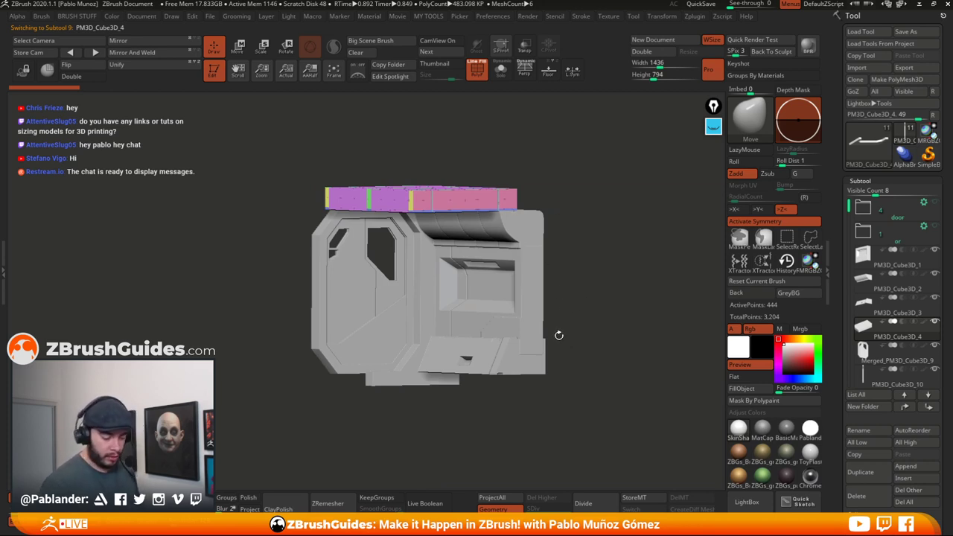
alt+click(532, 307)
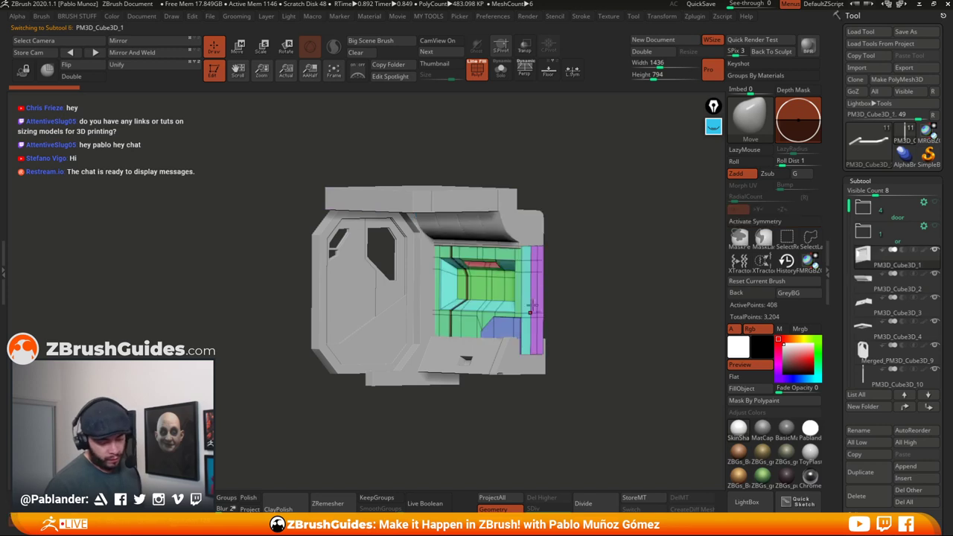
alt+click(526, 227)
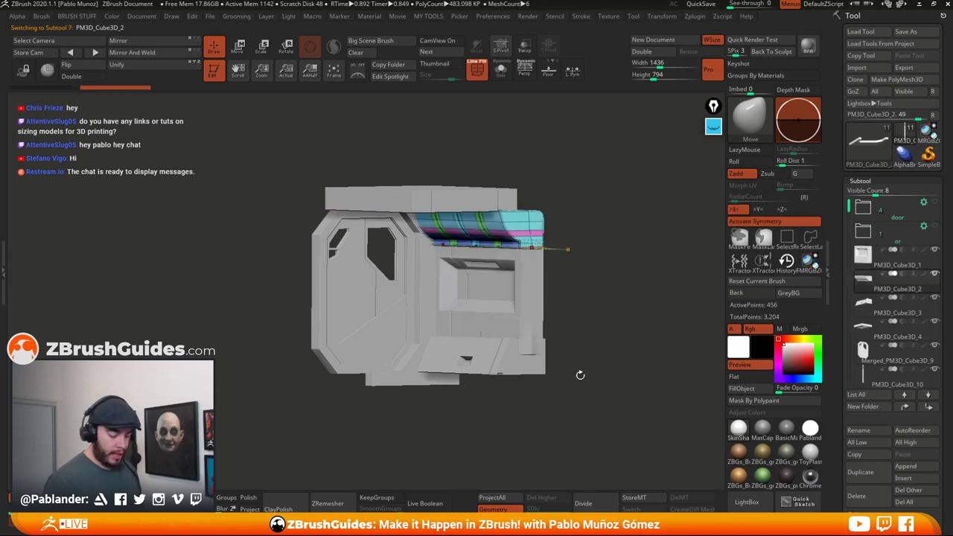
- Examine the cabin from the front, from the side and from below with the curved roof subtool active
drag(627, 258, 573, 358)
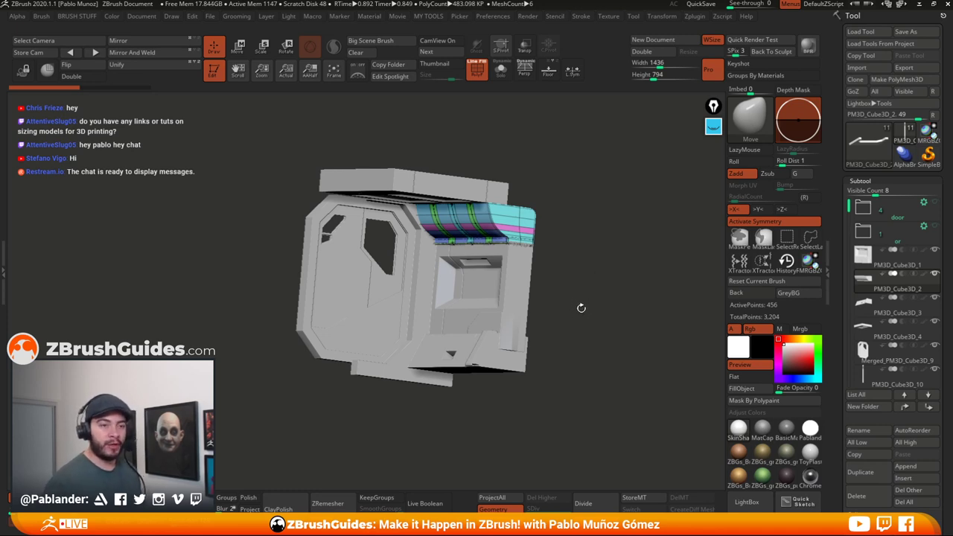
shift+drag(600, 310, 593, 334)
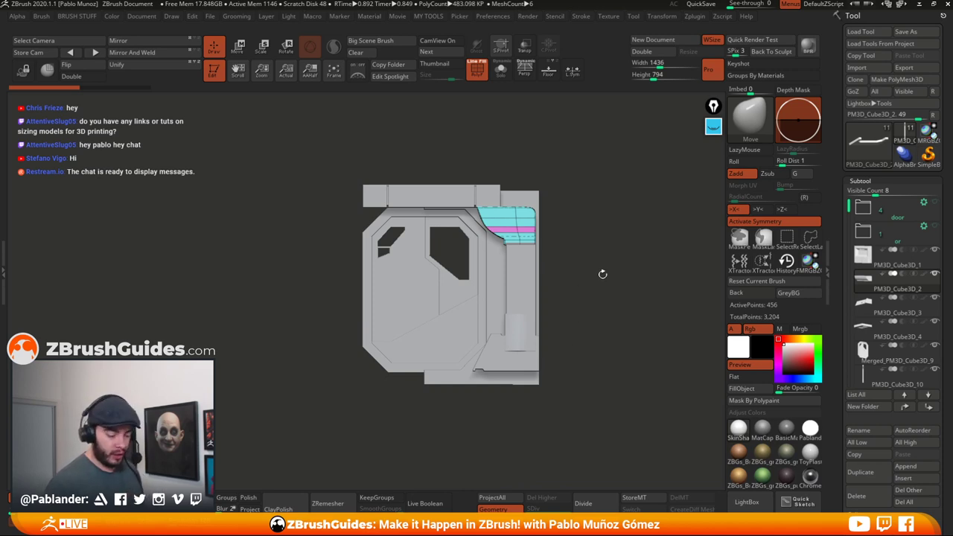
drag(601, 292, 561, 324)
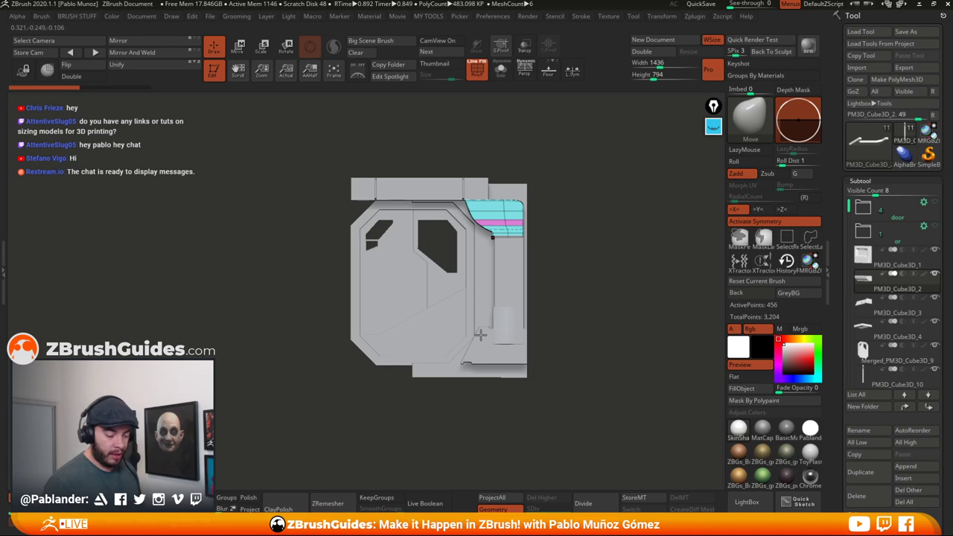
drag(627, 247, 595, 248)
mouse_move(543, 213)
mouse_down()
mouse_move(576, 234)
mouse_move(543, 216)
mouse_up()
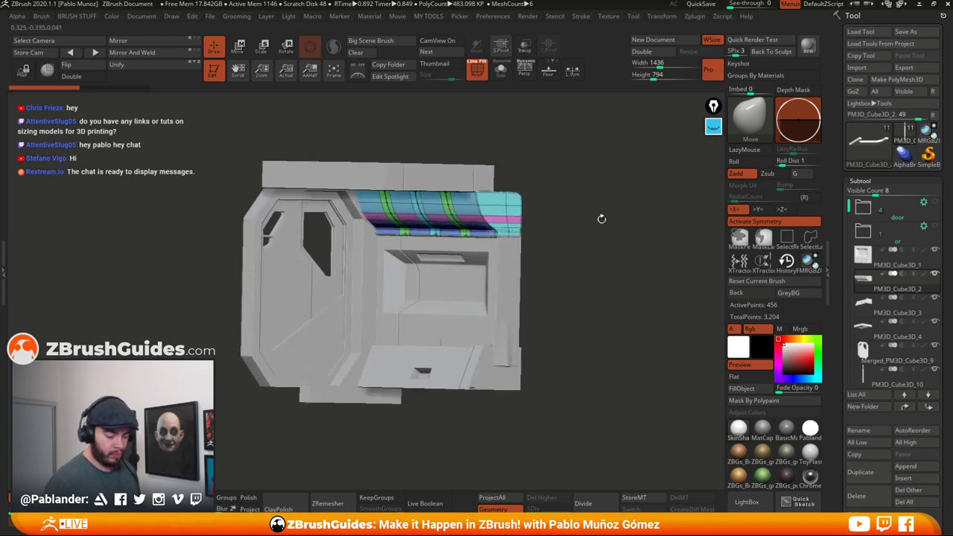
key(space)
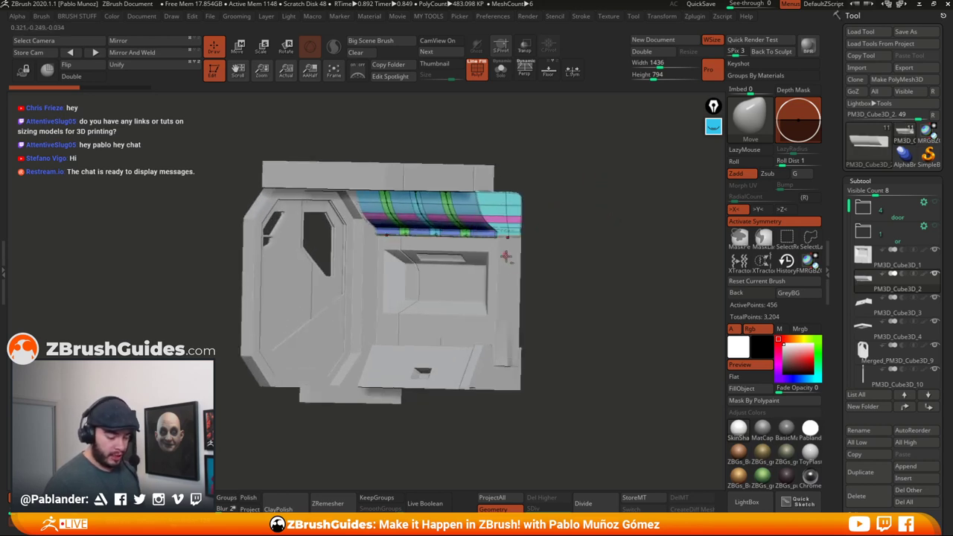
drag(564, 226, 566, 188)
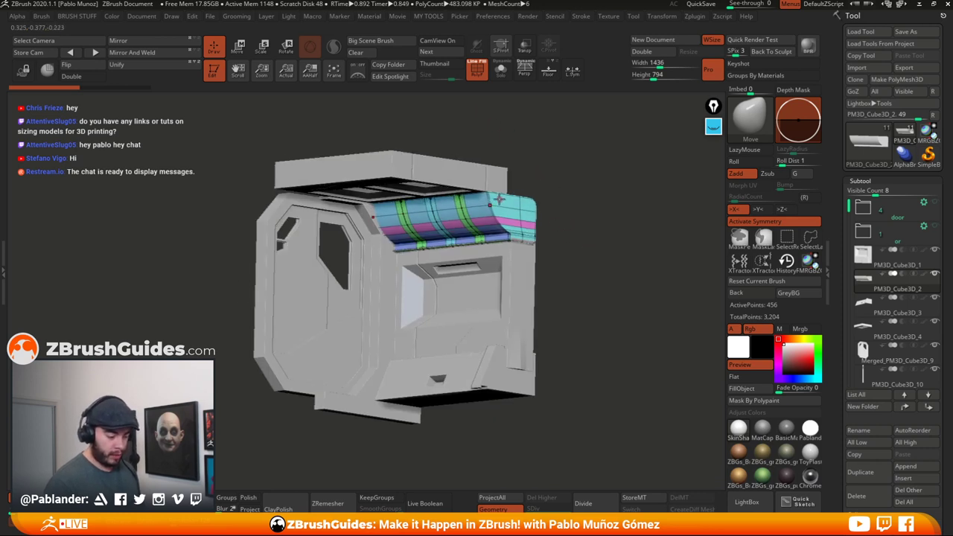
- Activate the lower panel, top slab, side frame and door subtools in turn to examine them, ending on the door
alt+click(526, 283)
alt+click(530, 350)
alt+click(533, 390)
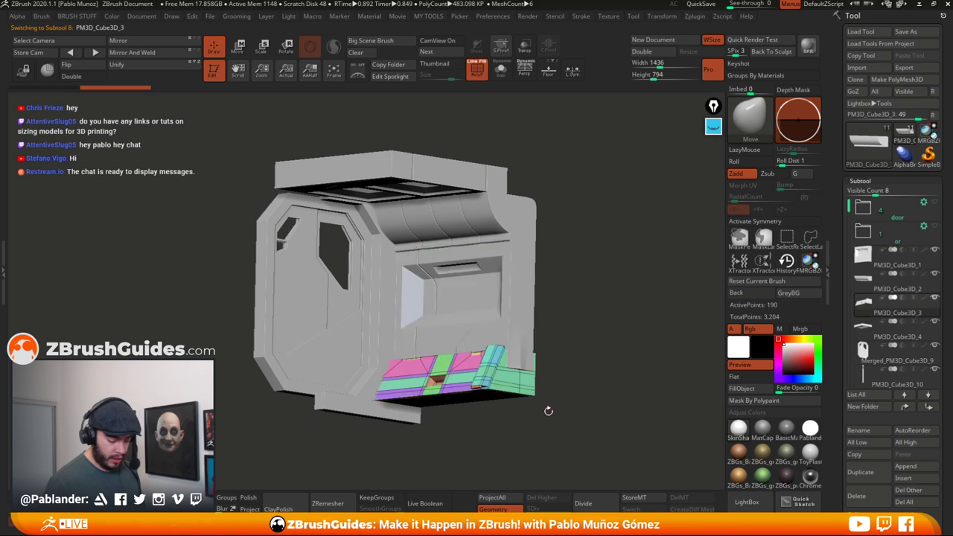
alt+click(451, 171)
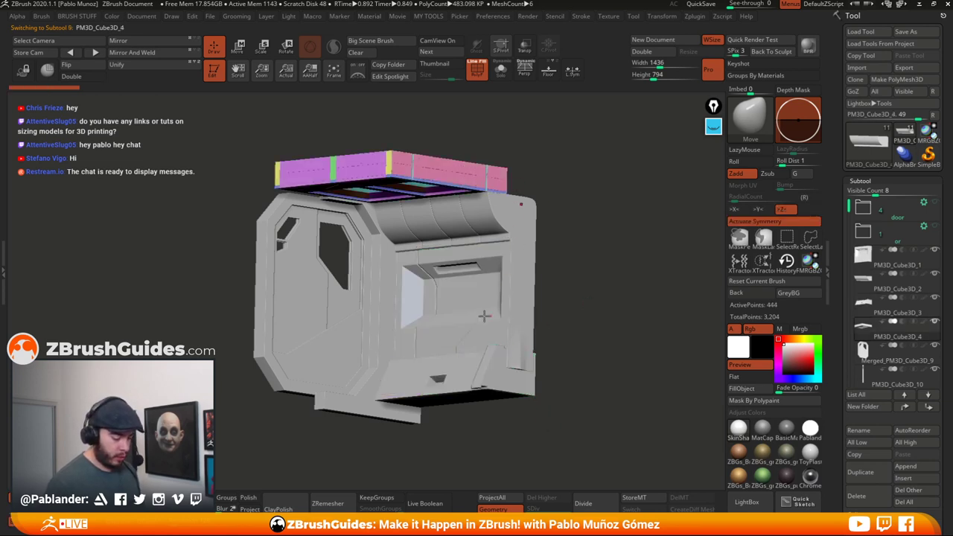
mouse_move(526, 149)
mouse_down()
mouse_move(531, 175)
mouse_move(537, 162)
mouse_up()
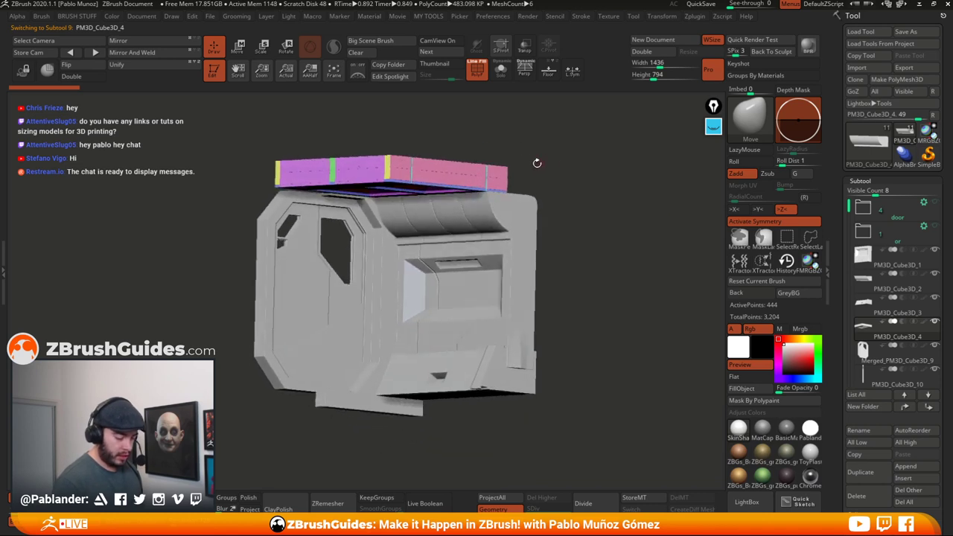
alt+click(386, 242)
drag(543, 272, 595, 270)
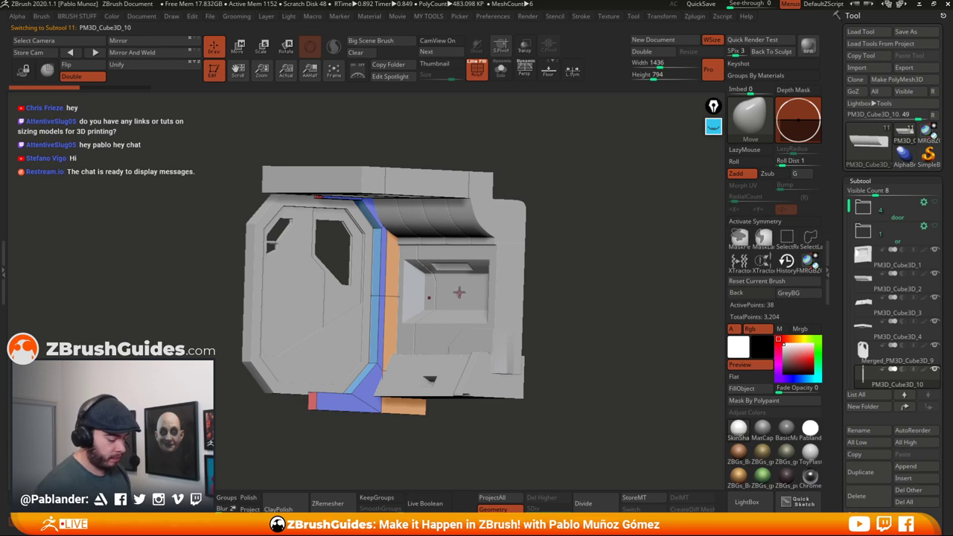
alt+click(313, 286)
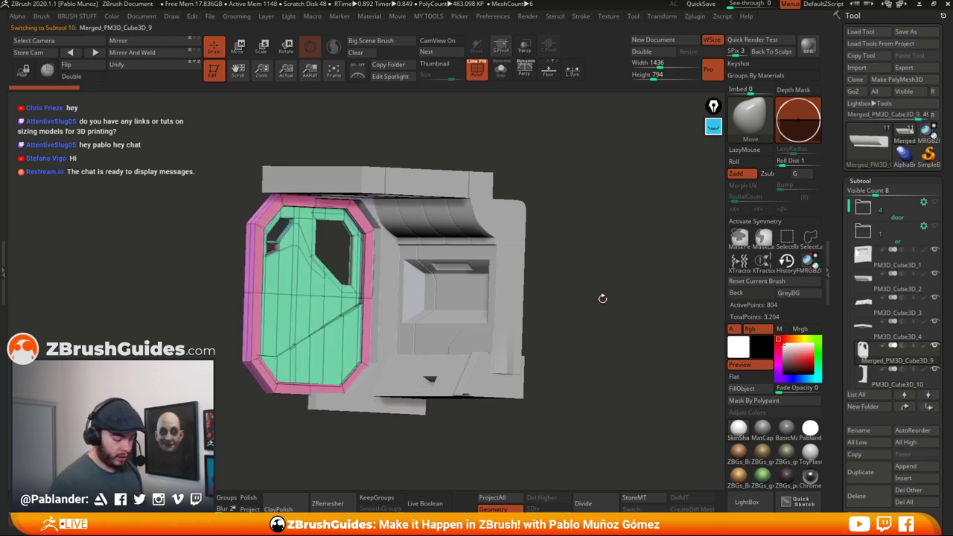
drag(603, 298, 566, 298)
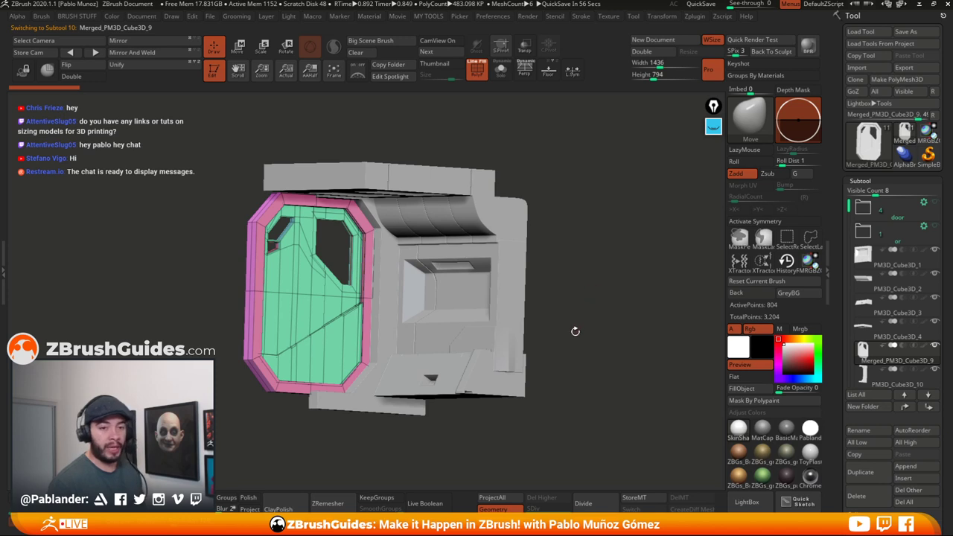
drag(603, 310, 576, 275)
- Set the subtool list's Visible Count to 10 and isolate the door, checking it with Dynamic Subdiv on and off
drag(875, 195, 884, 195)
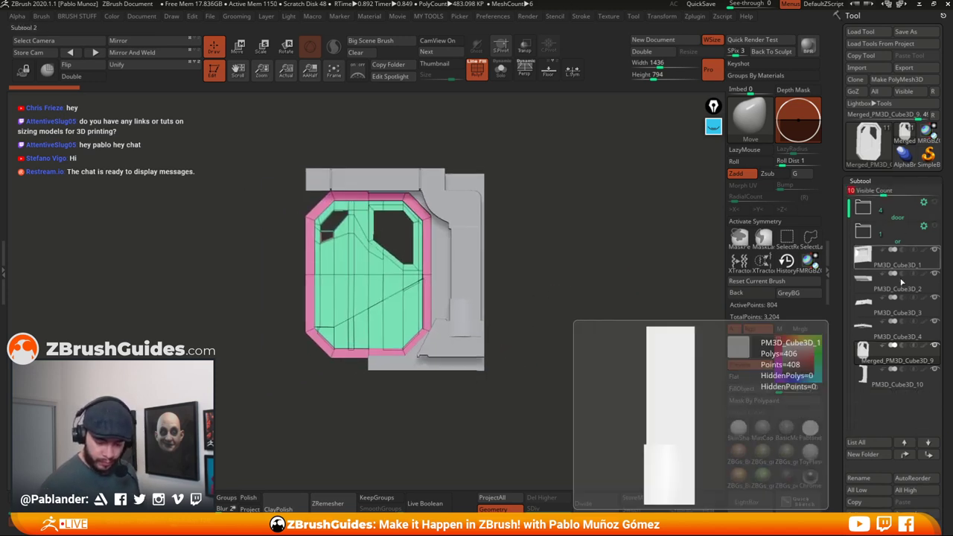
click(501, 69)
drag(521, 238, 559, 278)
key(d)
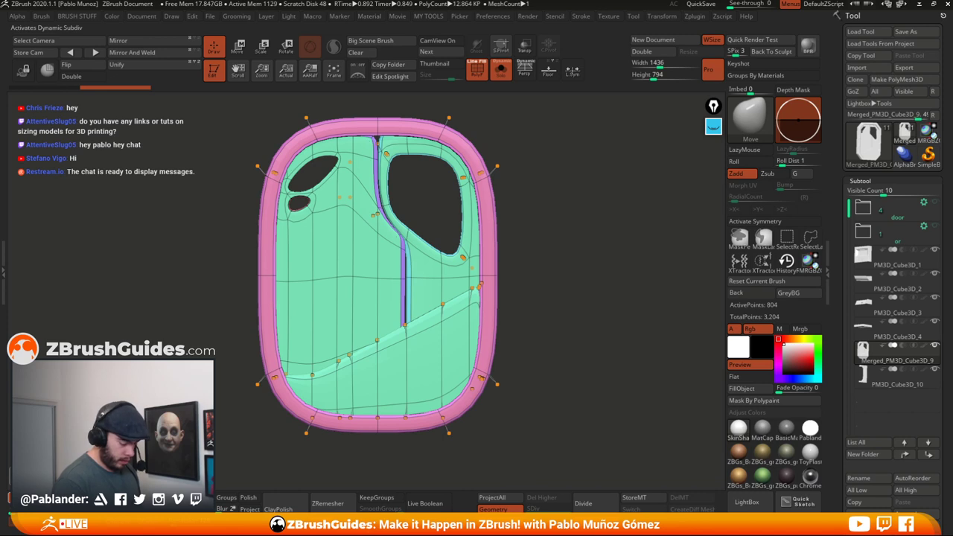
key(shift+d)
- Switch to the other cabin tool in the tool library and activate its door subtool, comparing it with and without Dynamic Subdiv
click(859, 147)
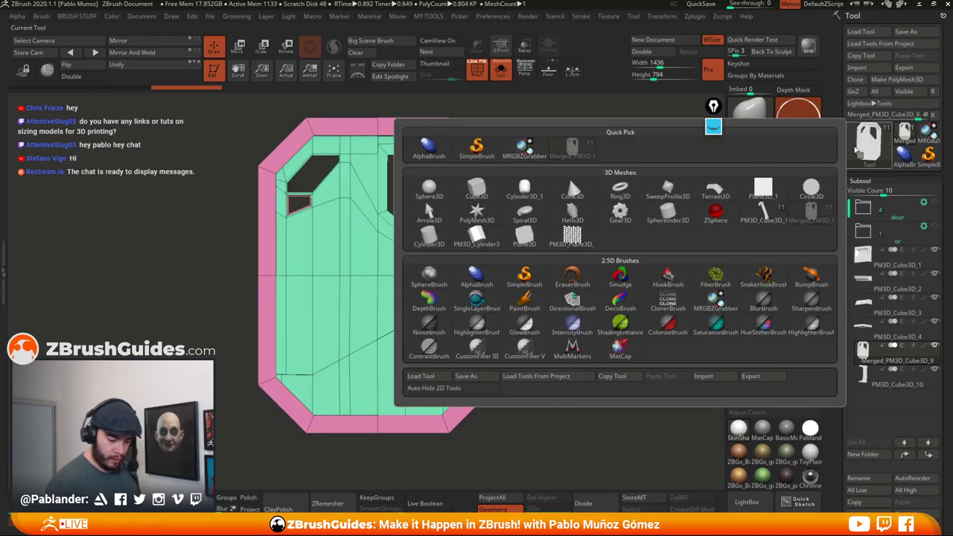
click(763, 212)
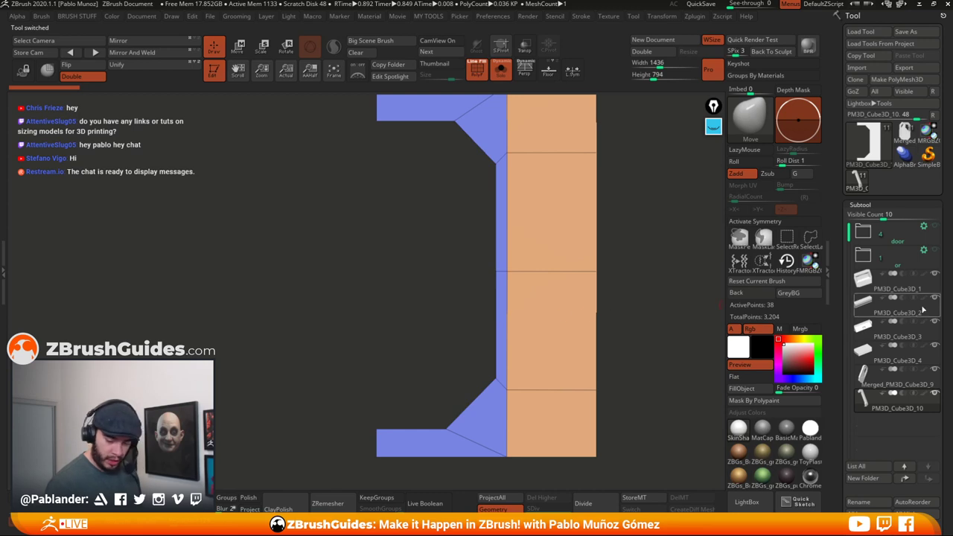
click(905, 384)
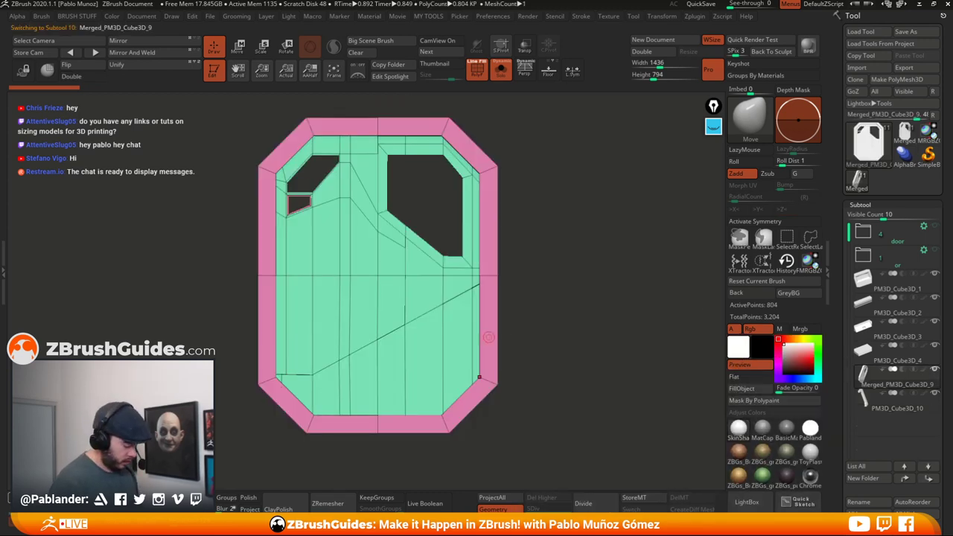
key(d)
key(shift+d)
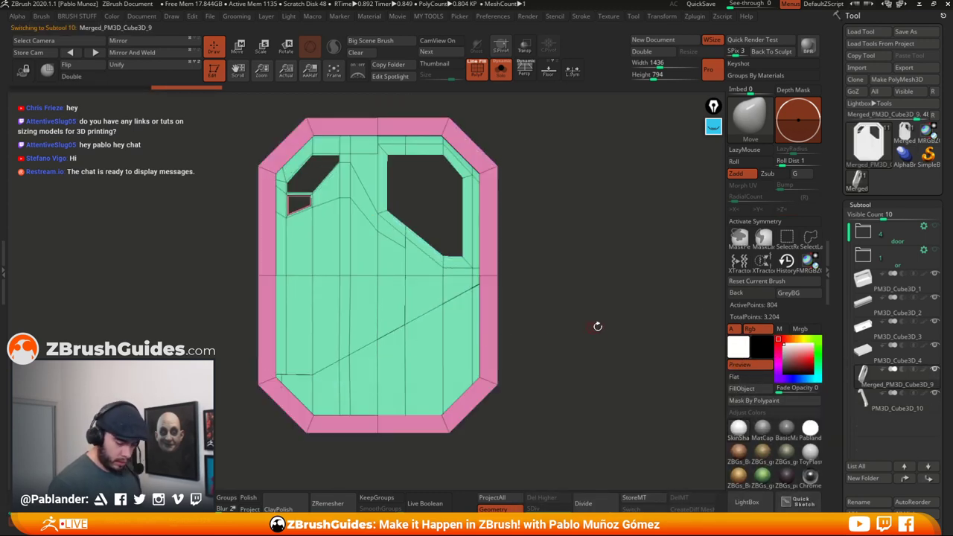
drag(597, 326, 629, 355)
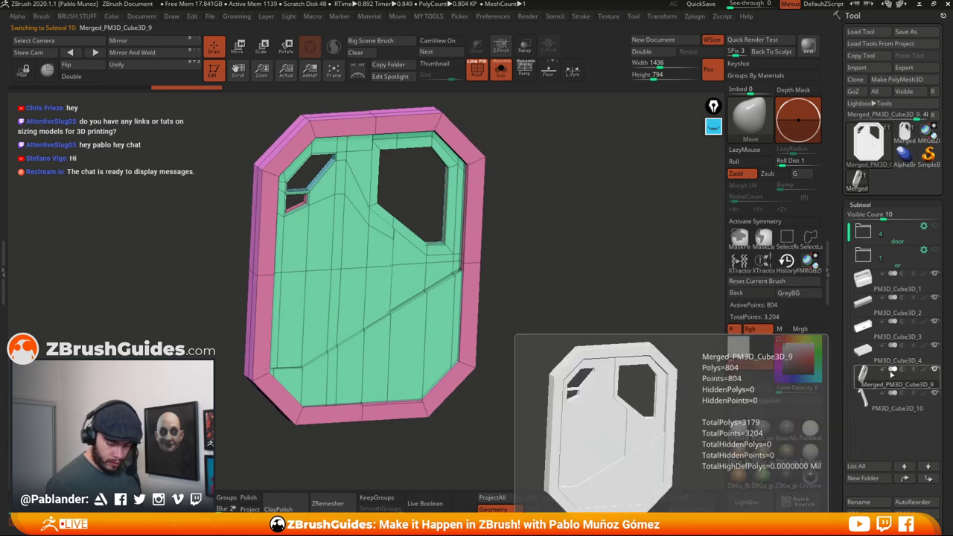
- Examine the isolated top slab, lower panel, curved roof and side wall subtools one after another
click(865, 348)
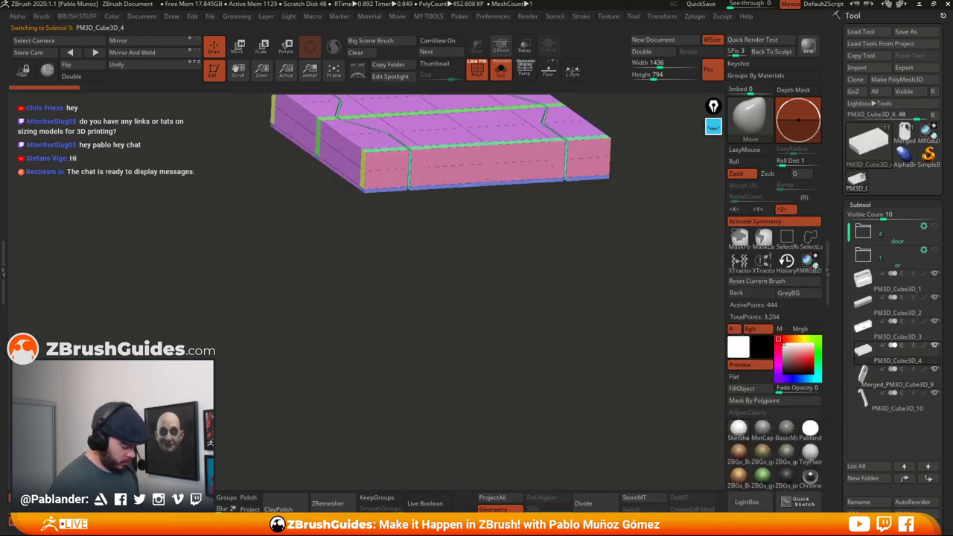
key(d)
key(shift+d)
alt+drag(428, 253, 476, 350)
click(865, 328)
alt+drag(581, 357, 559, 240)
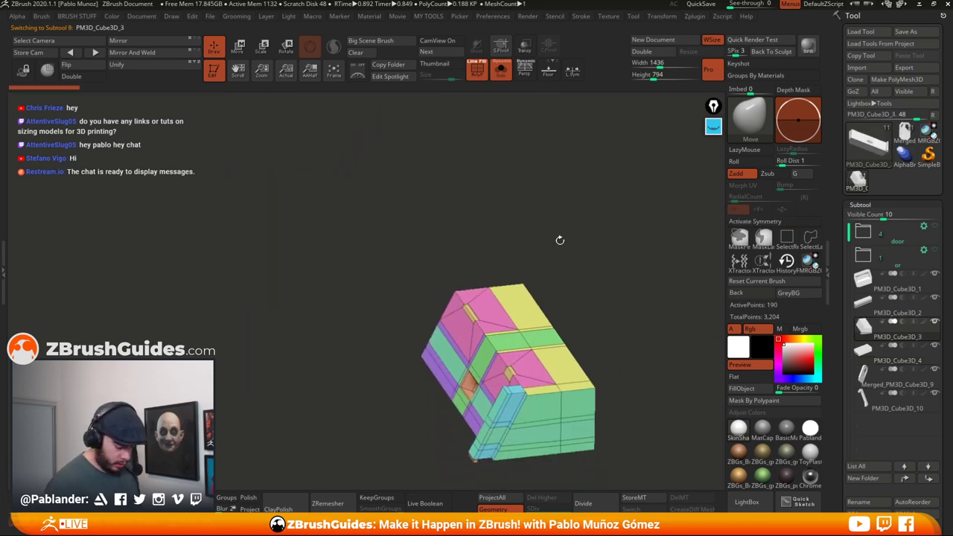
click(899, 303)
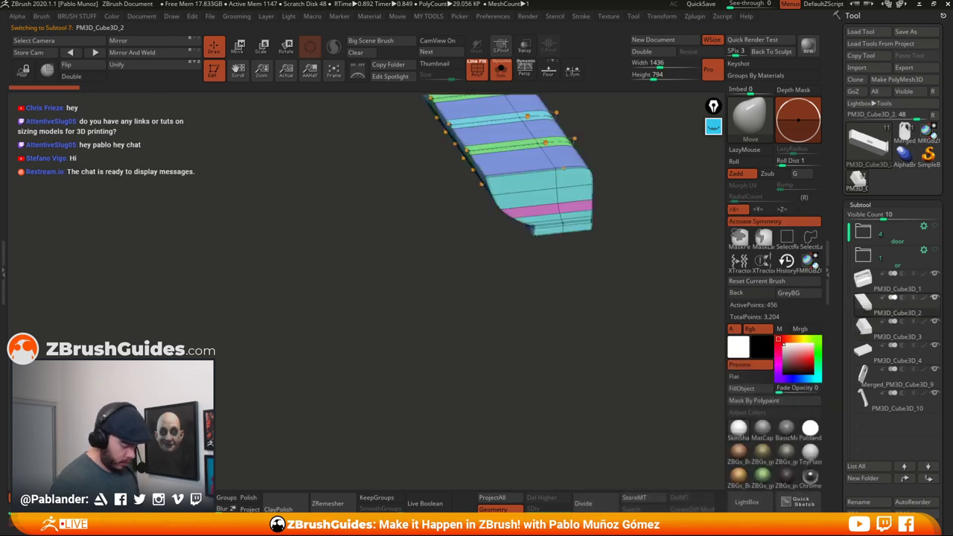
key(Up)
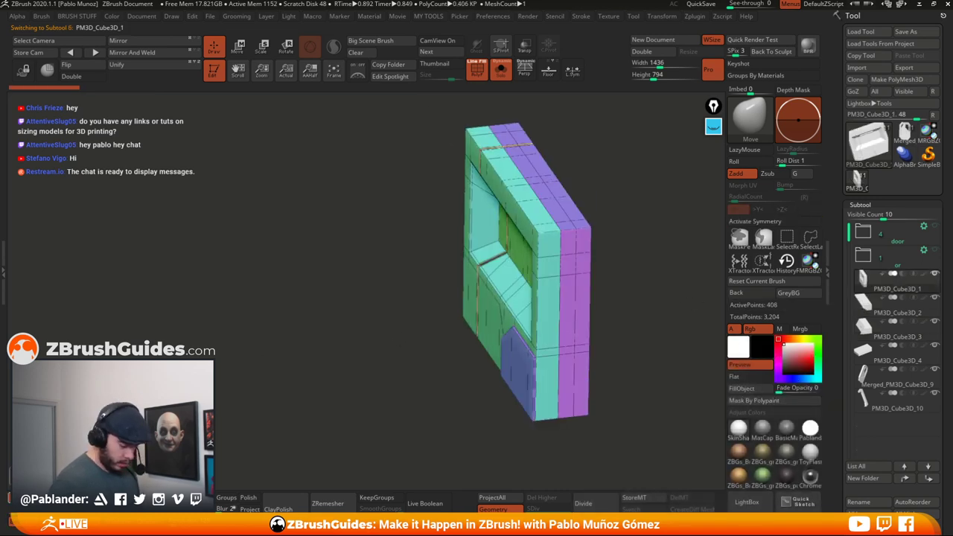
- Reactivate the door subtool and turn on Dynamic Subdiv in its geometry settings
click(893, 378)
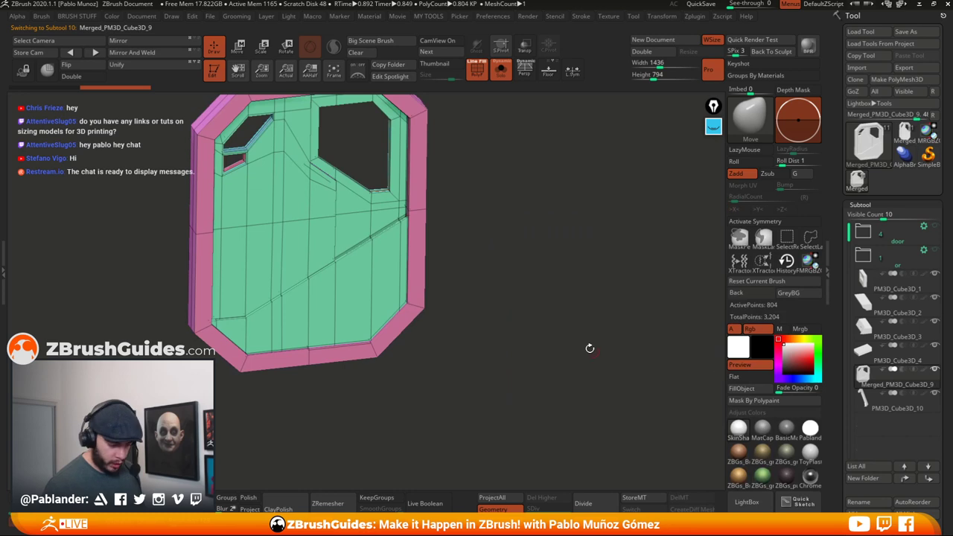
drag(589, 348, 576, 291)
drag(847, 324, 849, 266)
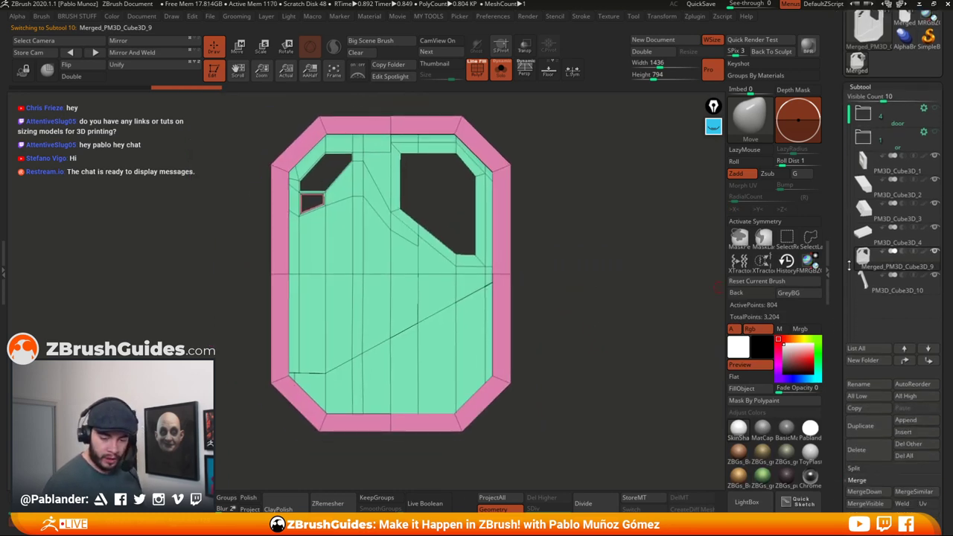
scroll(849, 267, down, 8)
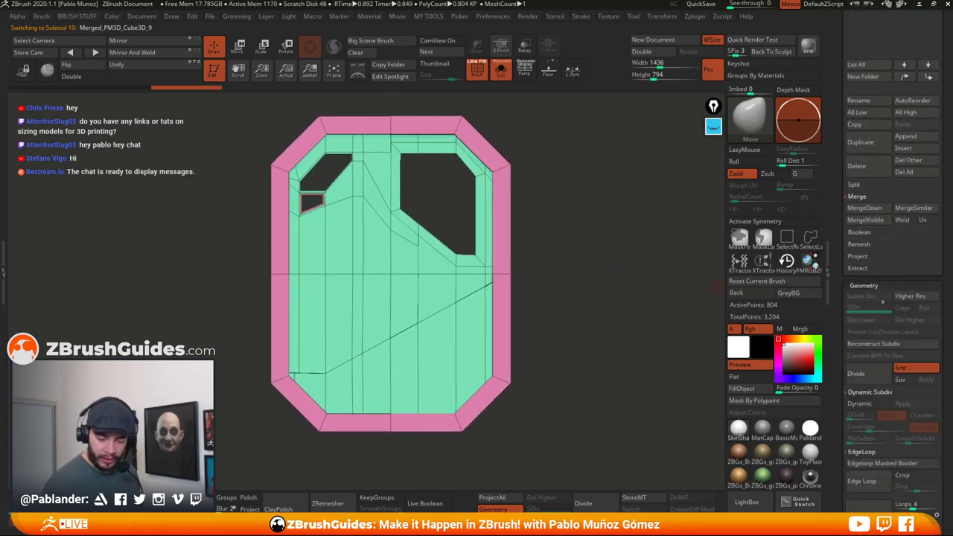
scroll(848, 266, down, 5)
click(882, 208)
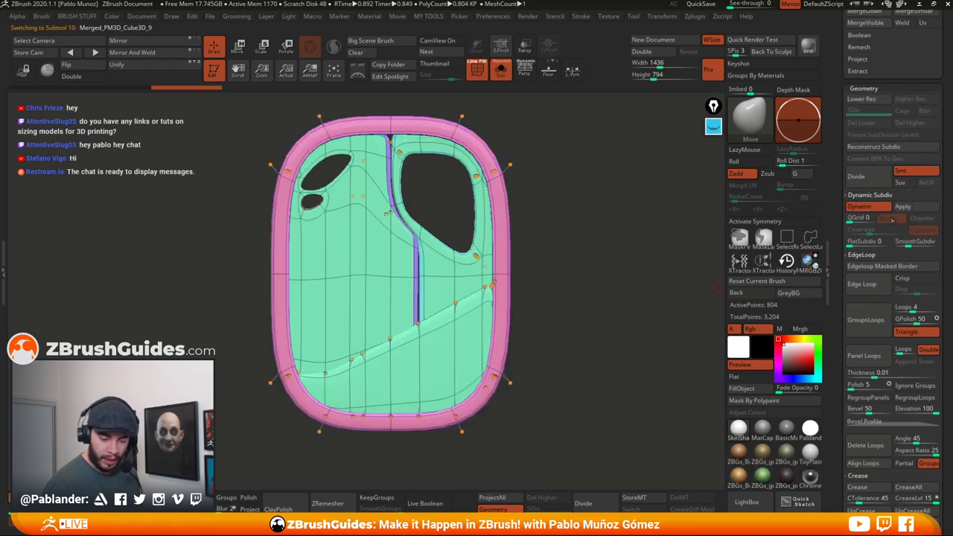
drag(698, 286, 603, 291)
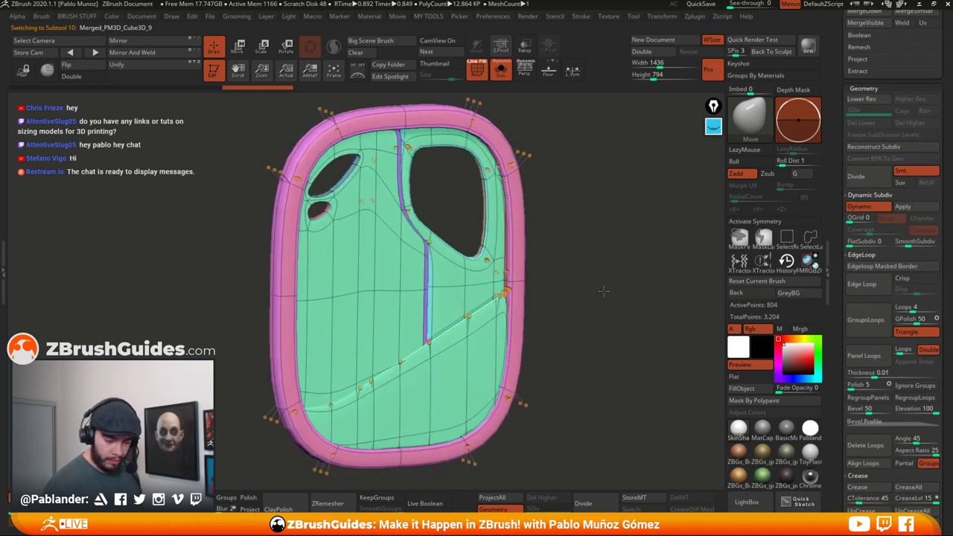
- Hide the polyframe and display the door with the grey-green ZBGs material
click(475, 71)
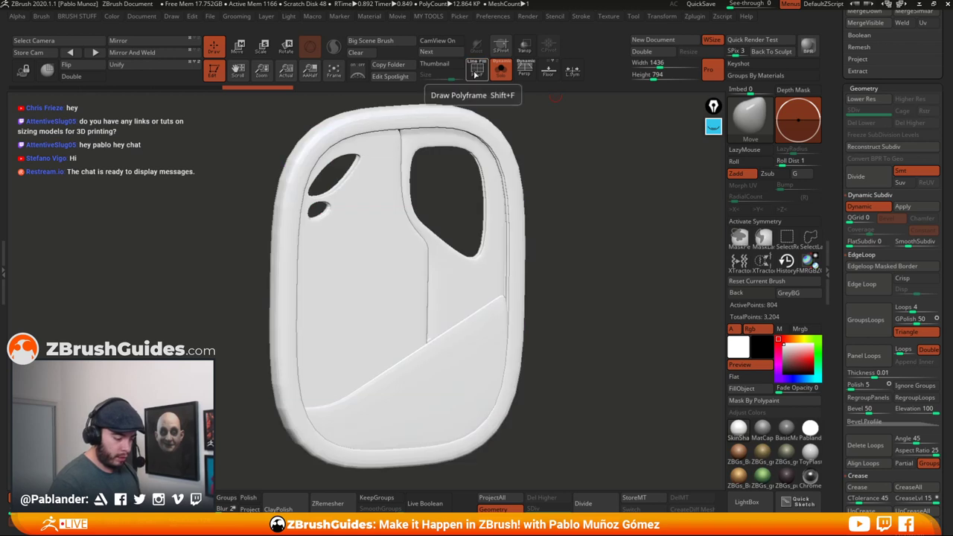
click(763, 451)
drag(619, 349, 629, 336)
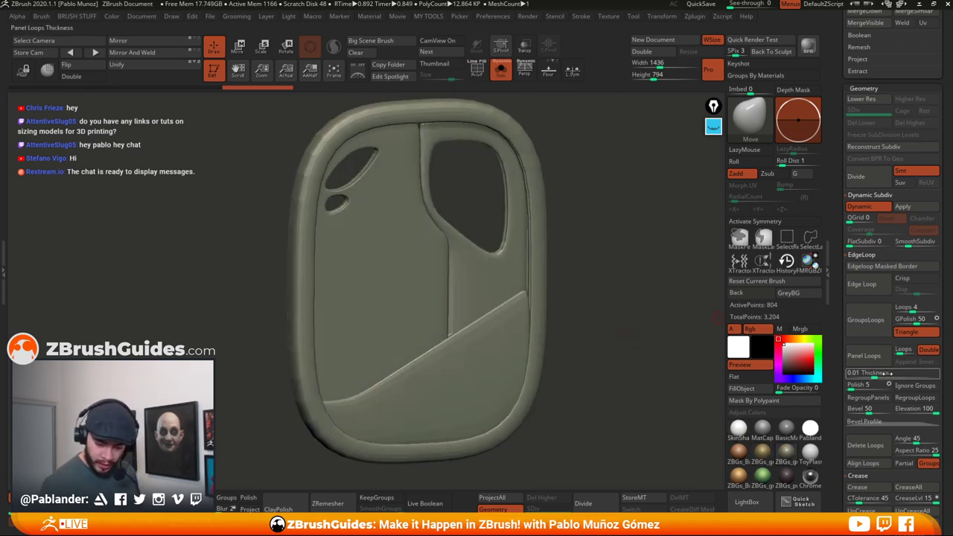
- Set the door's Dynamic Subdiv QGrid to 2, switch it to Chamfer mode and set Coverage to 0.0085
click(854, 217)
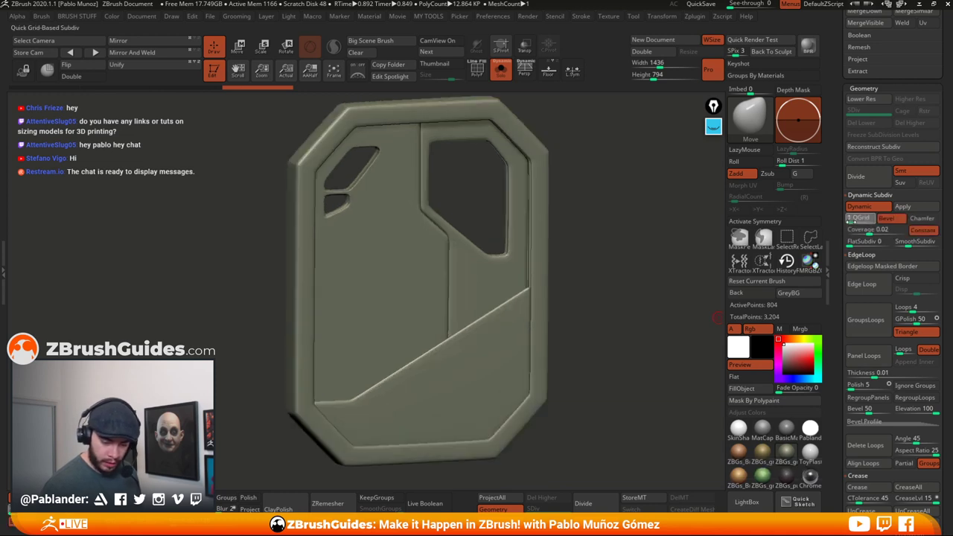
click(853, 217)
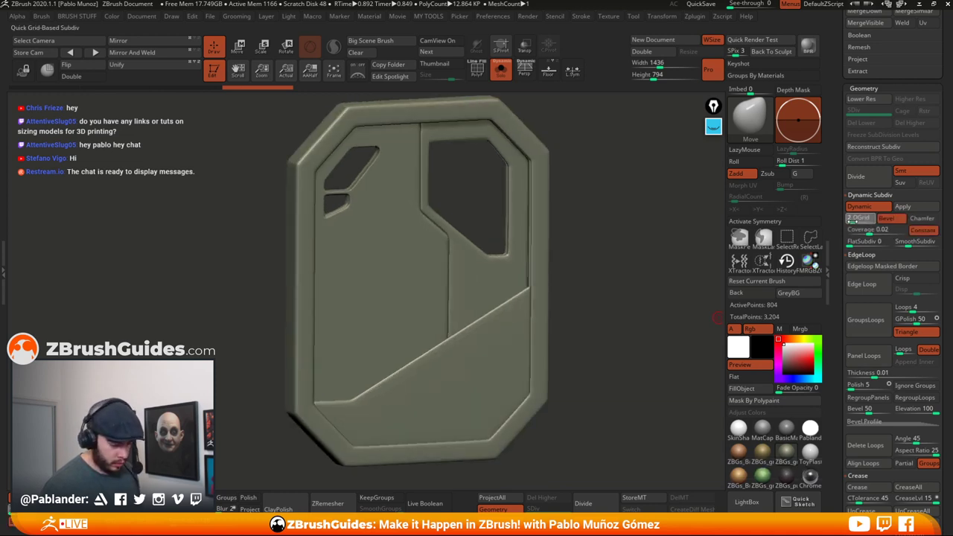
click(868, 231)
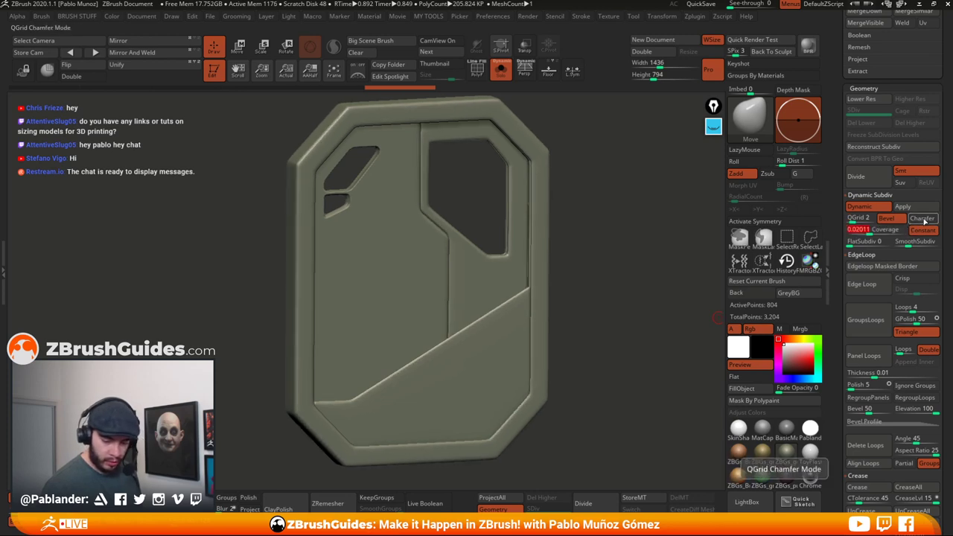
click(920, 219)
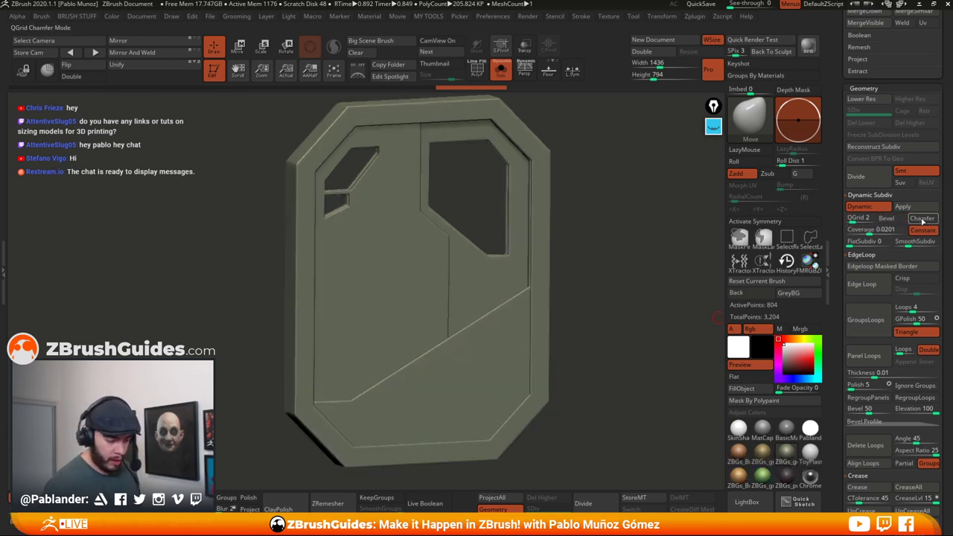
drag(868, 231, 864, 232)
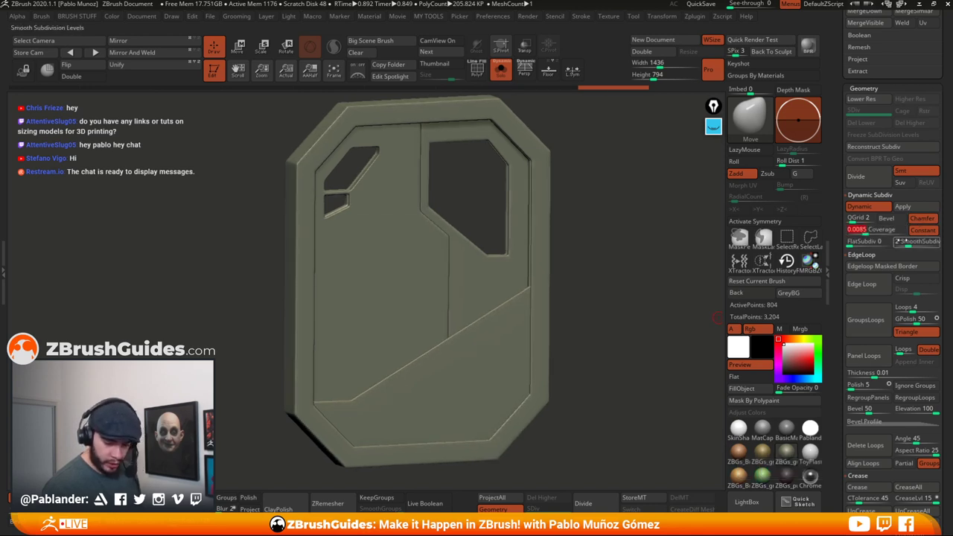
- Turn off Constant for the door's chamfer and set the QGrid Coverage to 0.1189
click(919, 233)
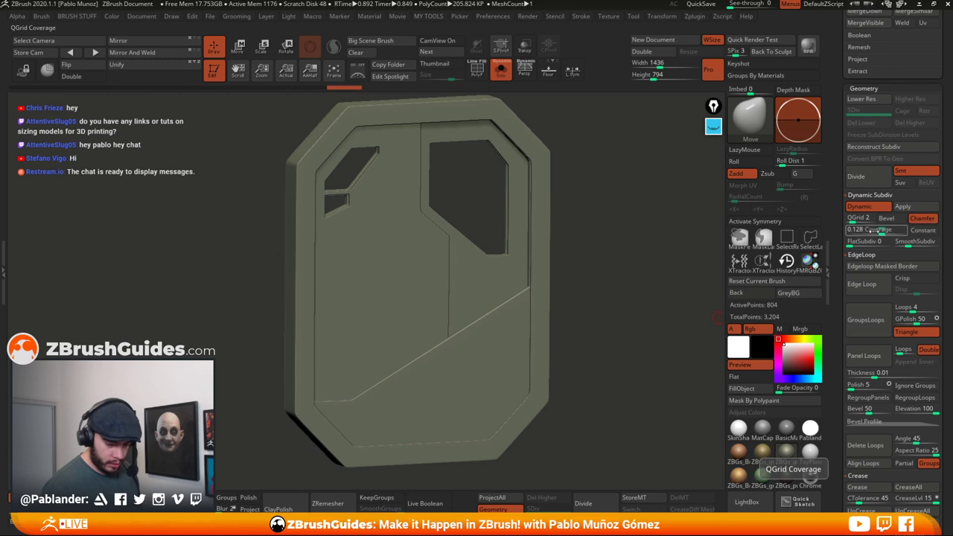
drag(874, 232, 883, 230)
drag(628, 304, 629, 278)
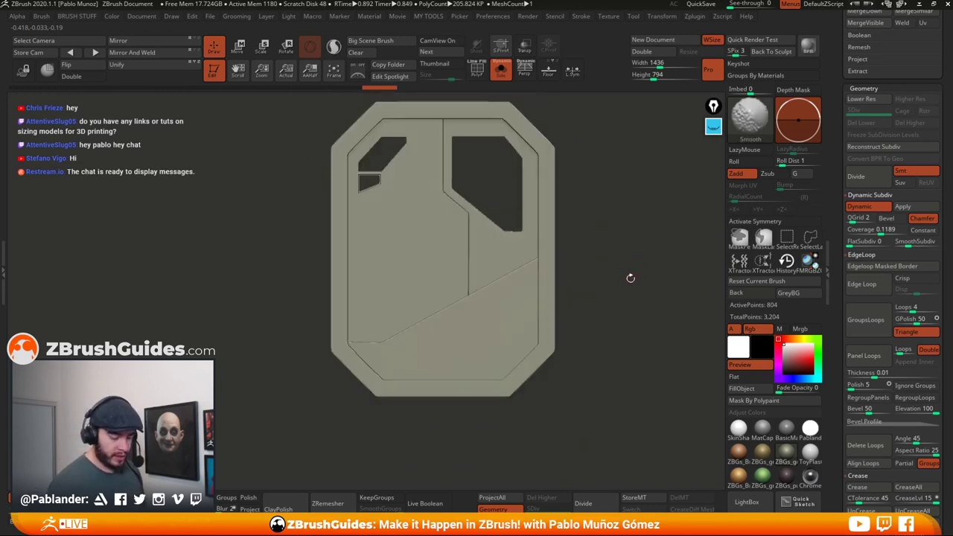
alt+drag(604, 334, 600, 351)
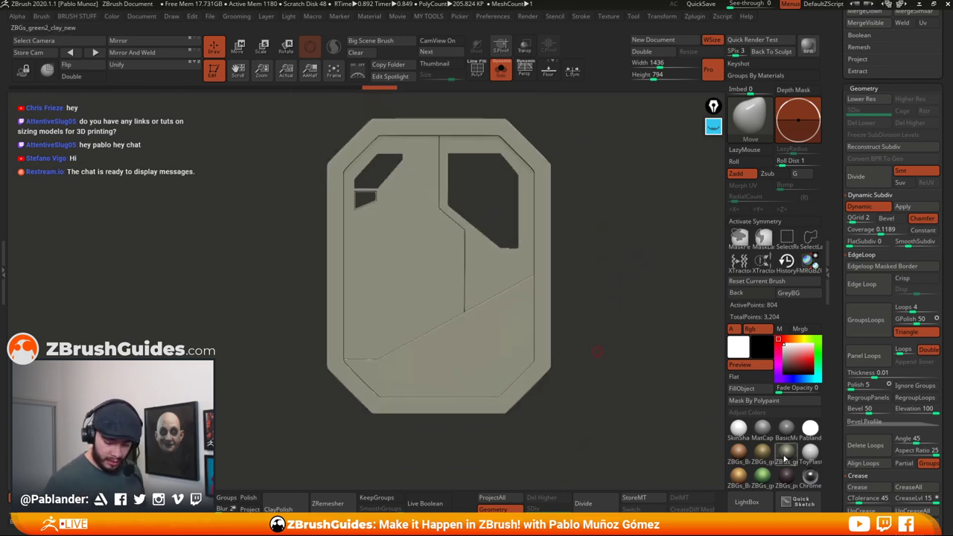
drag(606, 387, 608, 378)
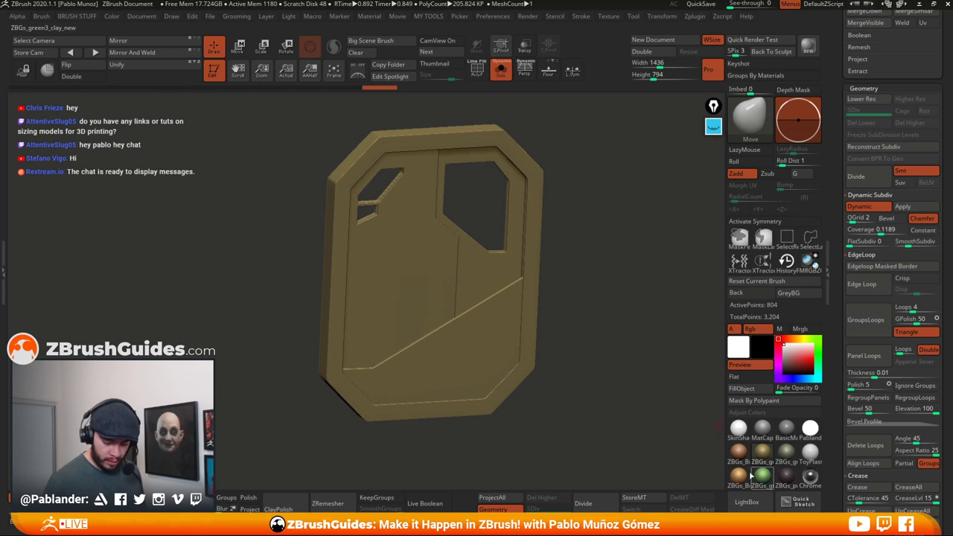
- Preview the door in the different coloured ZBGs clay materials and switch back to the grey-green one
click(737, 475)
click(762, 475)
click(787, 476)
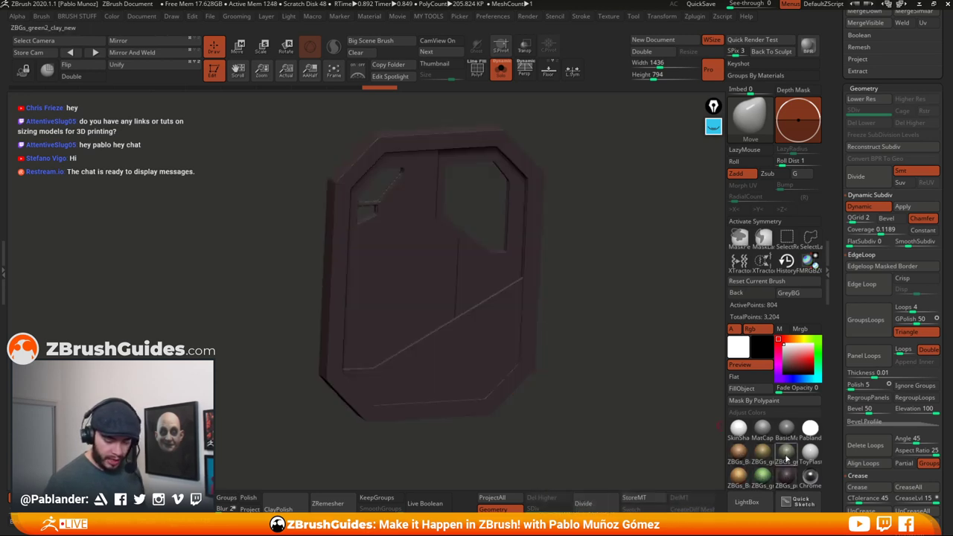
click(785, 453)
click(744, 450)
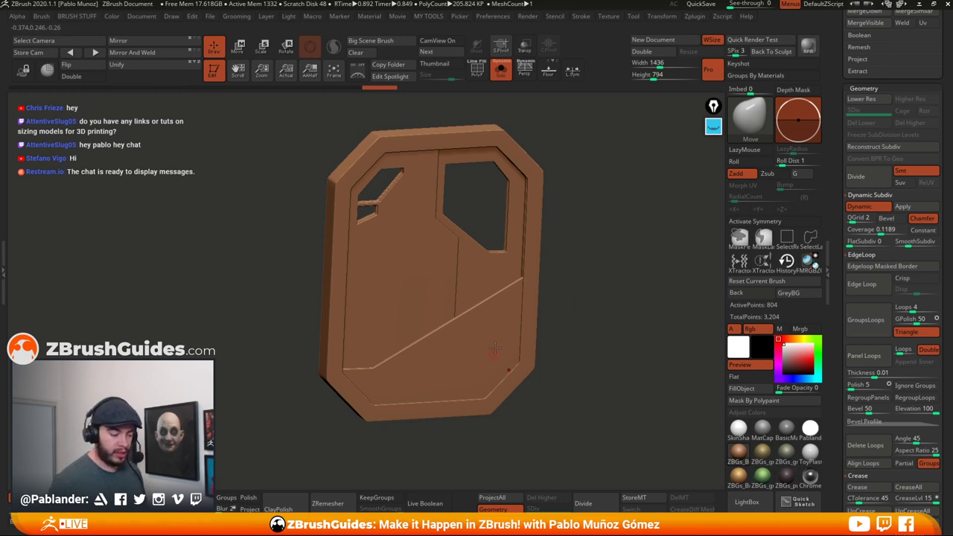
click(793, 452)
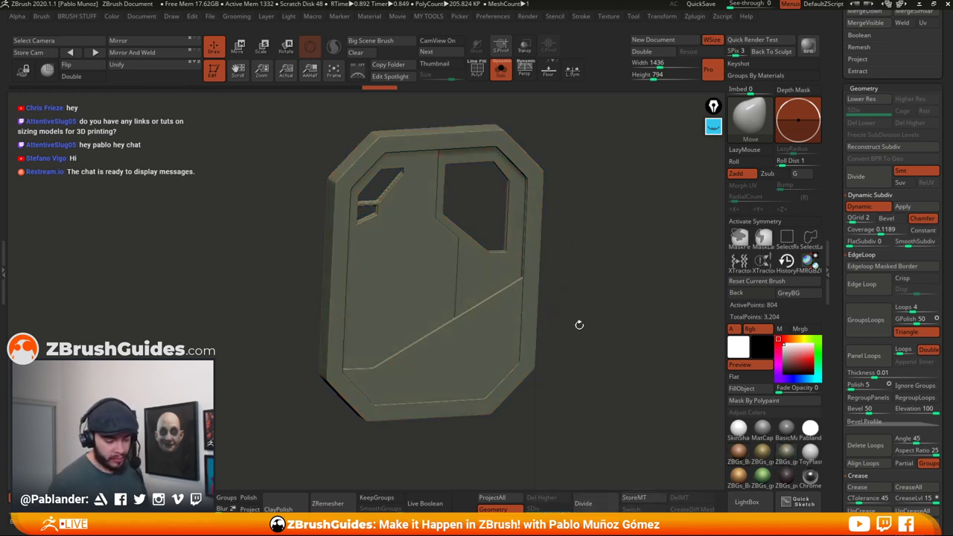
- Look over the chamfered door and display it with the MatCap Gray material
drag(599, 263, 485, 162)
drag(588, 228, 592, 225)
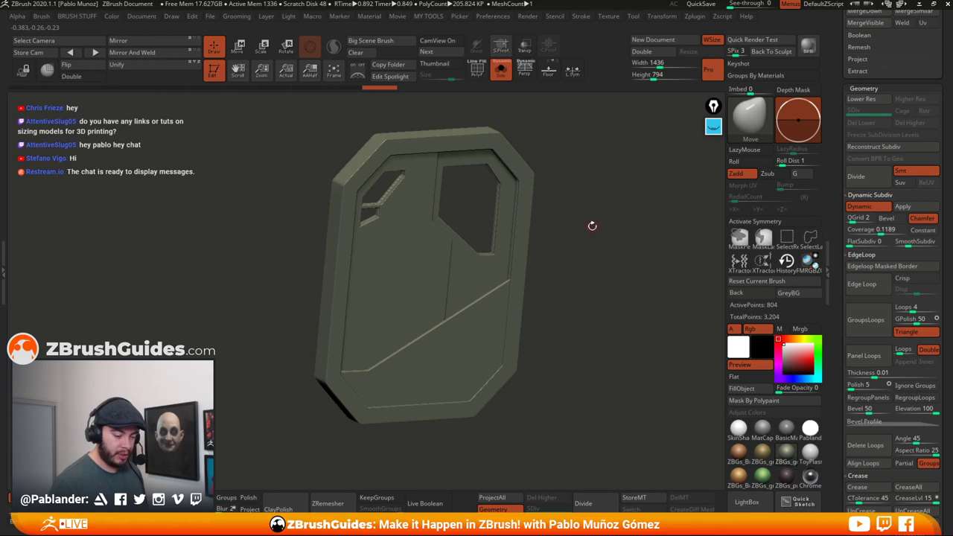
shift+drag(589, 276, 598, 293)
alt+drag(608, 335, 592, 328)
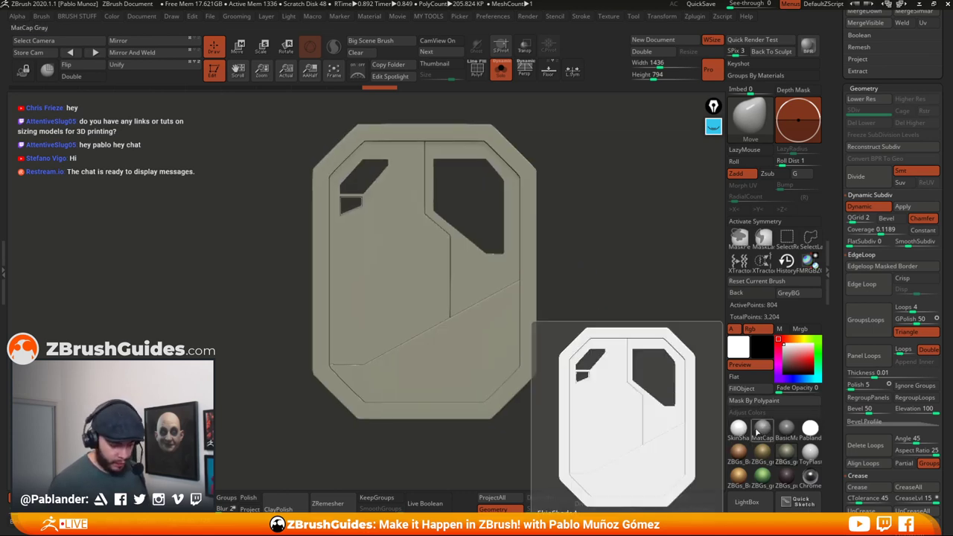
click(737, 428)
drag(583, 308, 591, 346)
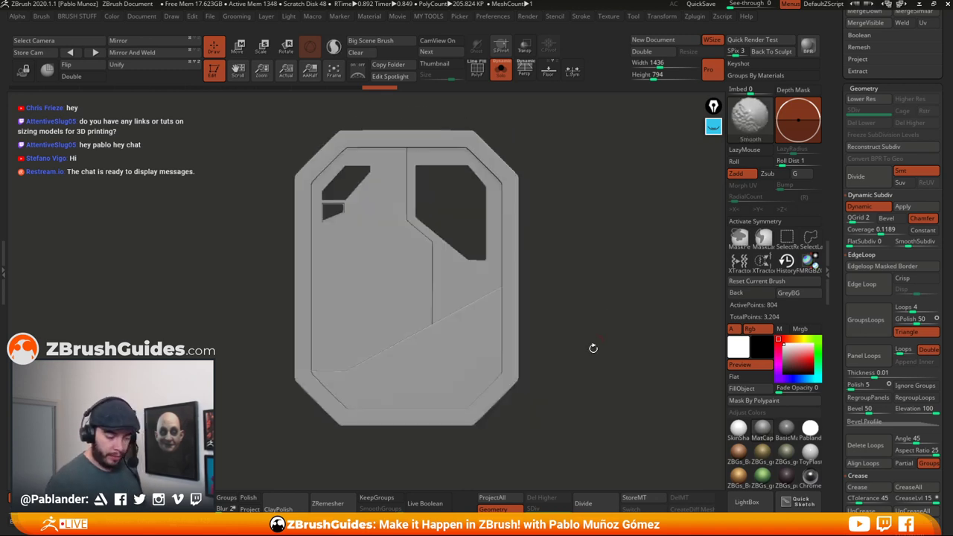
- Examine the isolated PM3D_Cube3D_10, PM3D_Cube3D_4 and PM3D_Cube3D_3 subtools one after another
drag(842, 132, 842, 533)
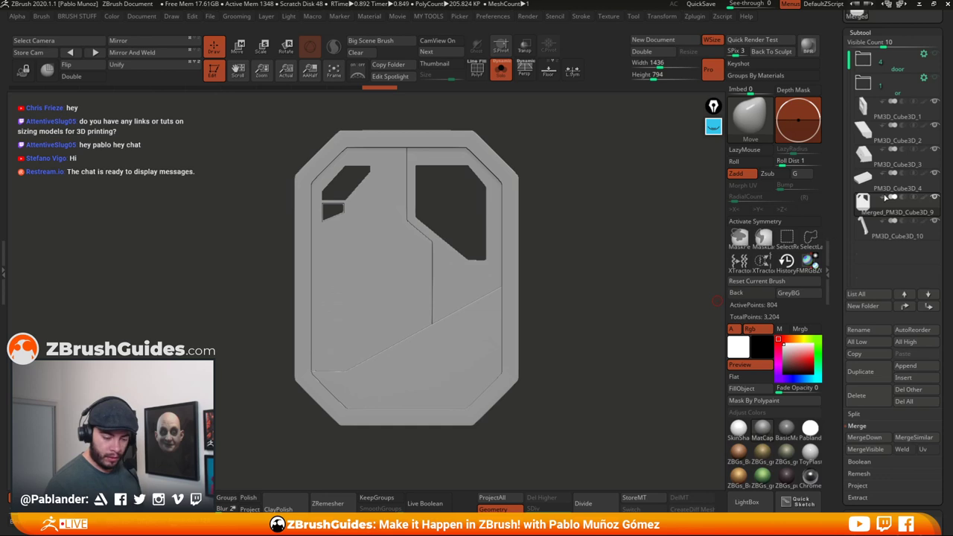
mouse_move(643, 282)
alt+mouse_down()
mouse_move(608, 278)
mouse_move(633, 279)
alt+mouse_up()
click(914, 235)
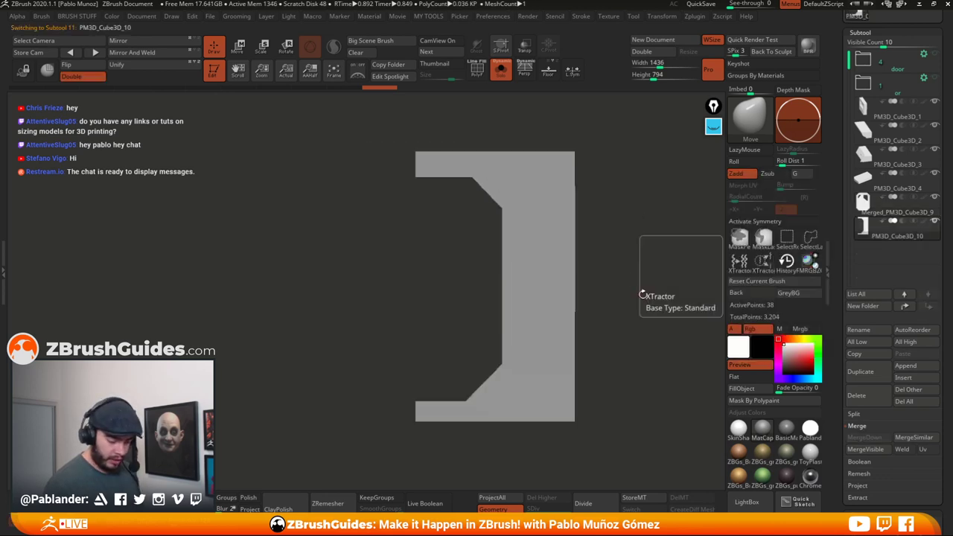
click(896, 188)
drag(712, 272, 623, 296)
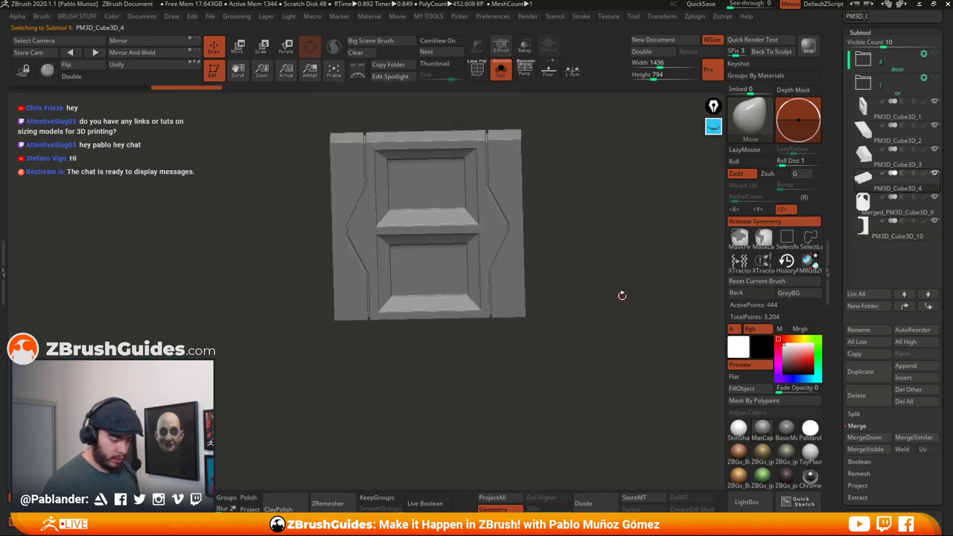
click(908, 165)
drag(653, 236, 633, 294)
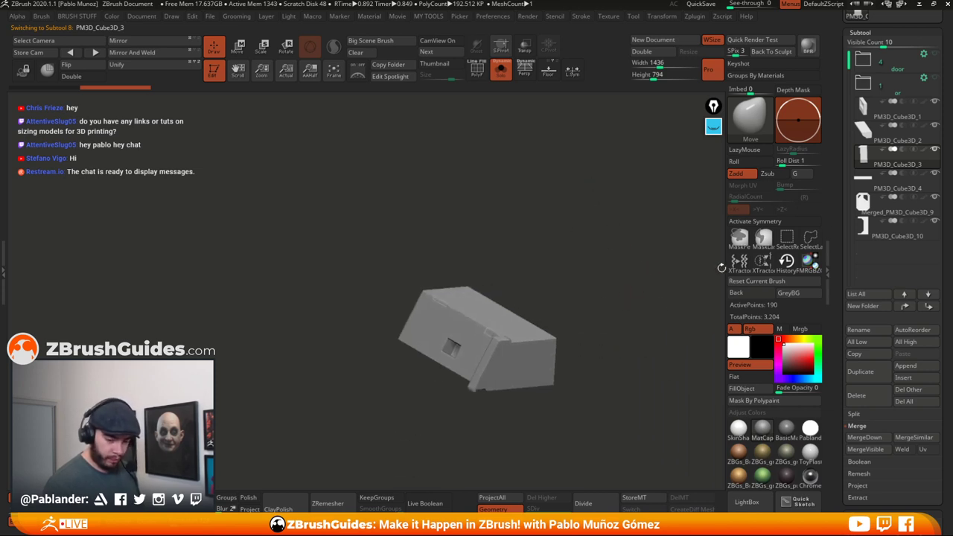
- View the curved PM3D_Cube3D_2 piece, make PM3D_Cube3D_1 the active subtool and turn off Solo to show the whole cabin
mouse_move(894, 144)
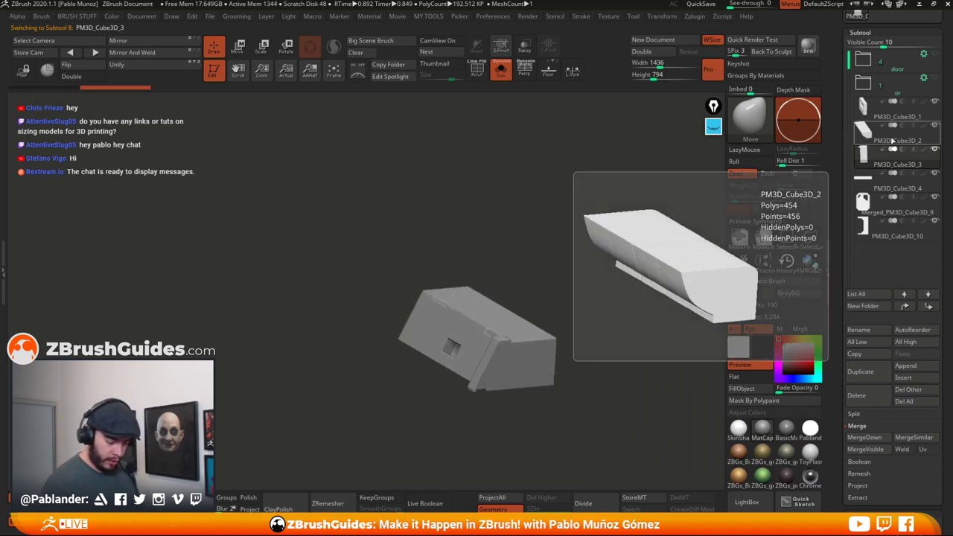
click(895, 140)
click(751, 219)
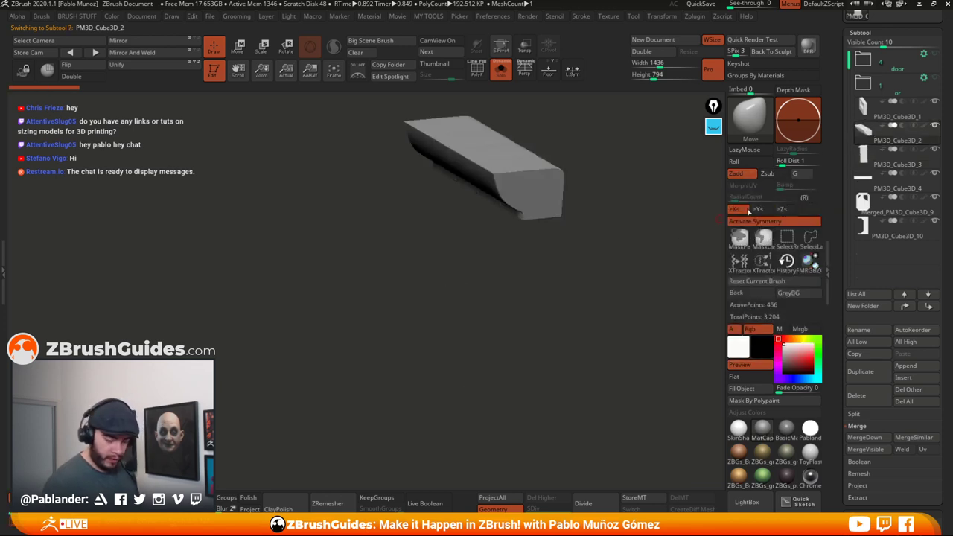
key(ctrl+shift+z)
key(Up)
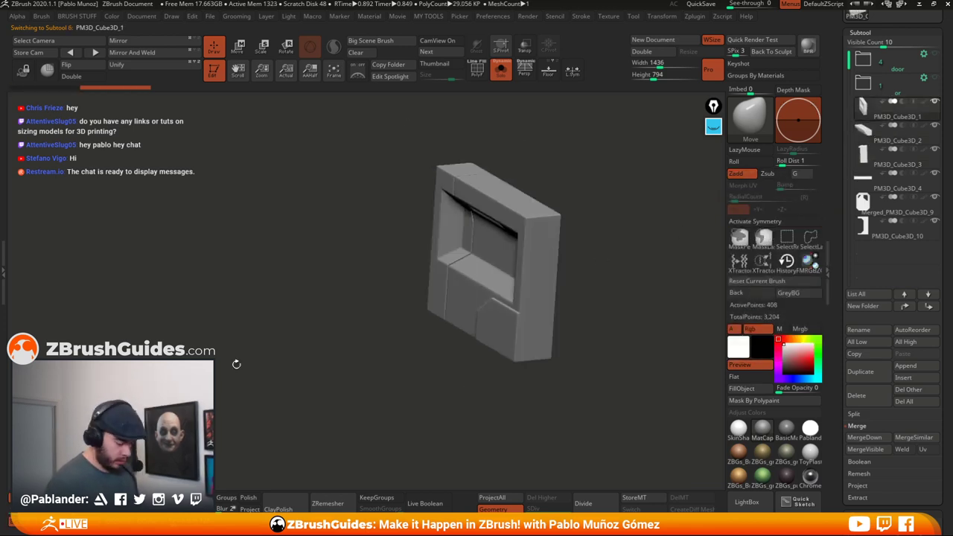
click(511, 77)
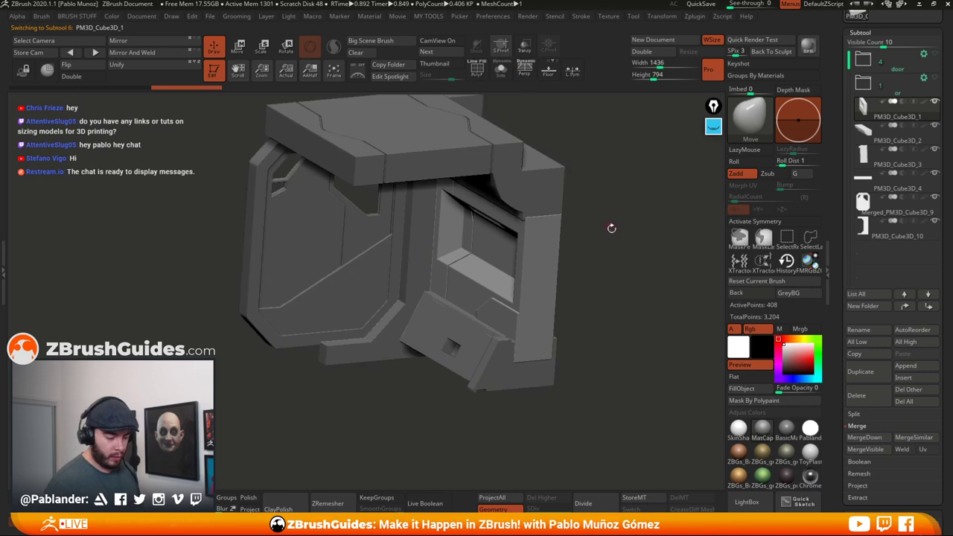
- Hide the door, the door frame PM3D_Cube3D_10 and the top slab PM3D_Cube3D_4, leaving the wall, curved and lower pieces visible
mouse_move(610, 228)
mouse_down()
mouse_move(621, 227)
mouse_move(621, 241)
mouse_up()
drag(588, 273, 602, 281)
click(935, 197)
click(934, 221)
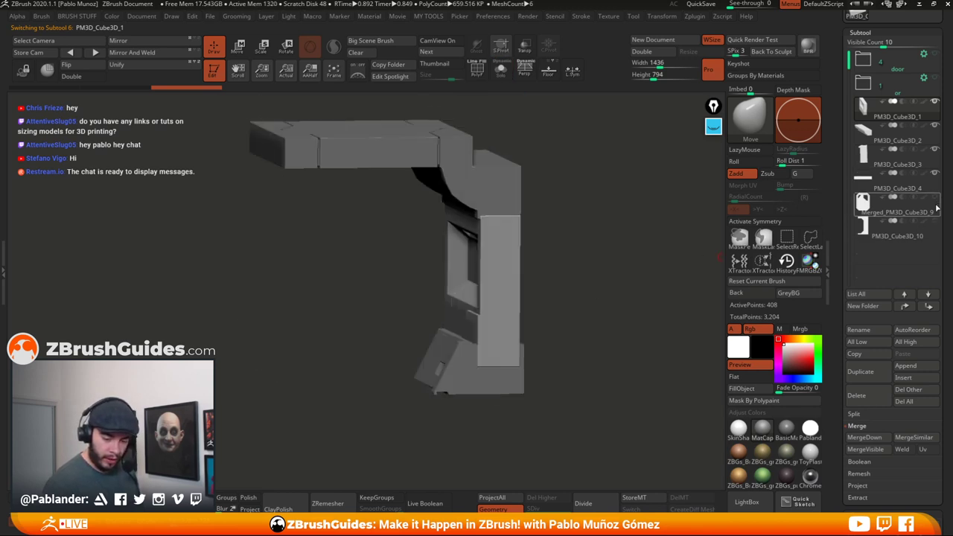
click(935, 173)
shift+drag(699, 229, 584, 291)
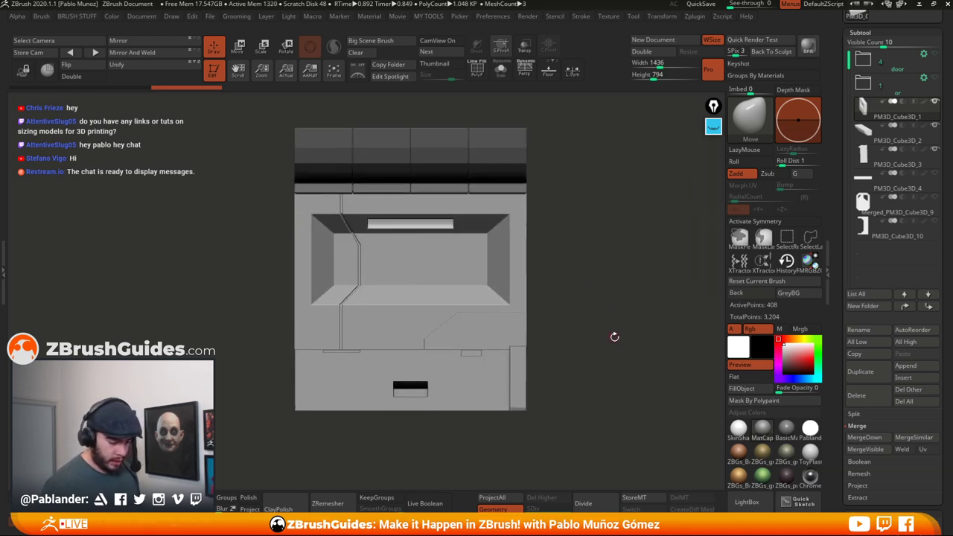
alt+drag(614, 337, 600, 338)
drag(617, 336, 631, 385)
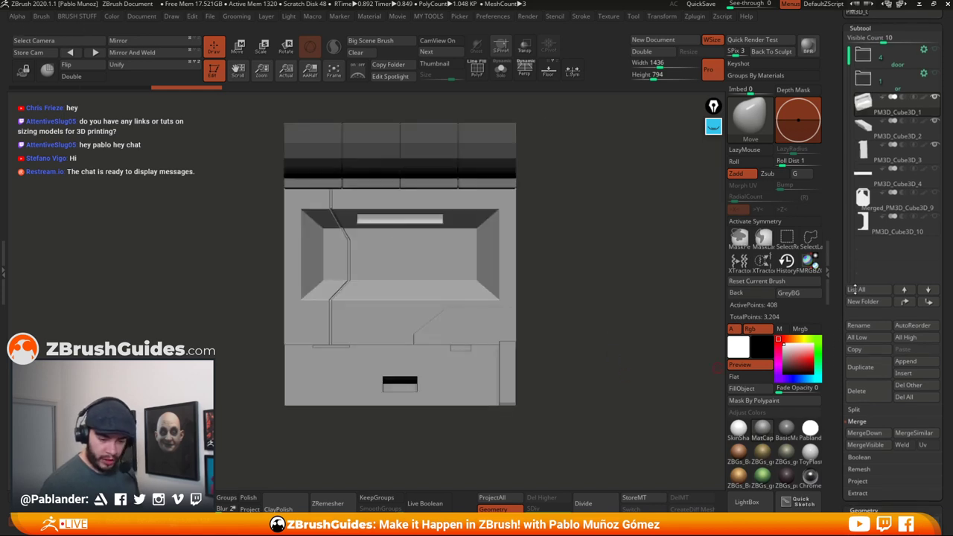
- Merge PM3D_Cube3D_1 down with PM3D_Cube3D_2 and PM3D_Cube3D_3 into a single subtool
scroll(893, 223, down, 1)
click(903, 201)
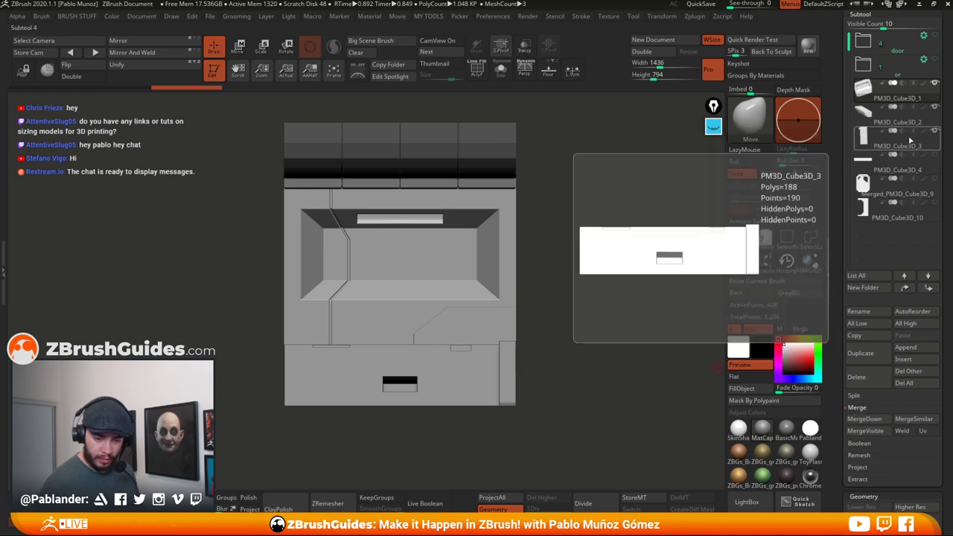
mouse_move(945, 101)
mouse_down()
mouse_move(945, 110)
mouse_move(944, 101)
mouse_up()
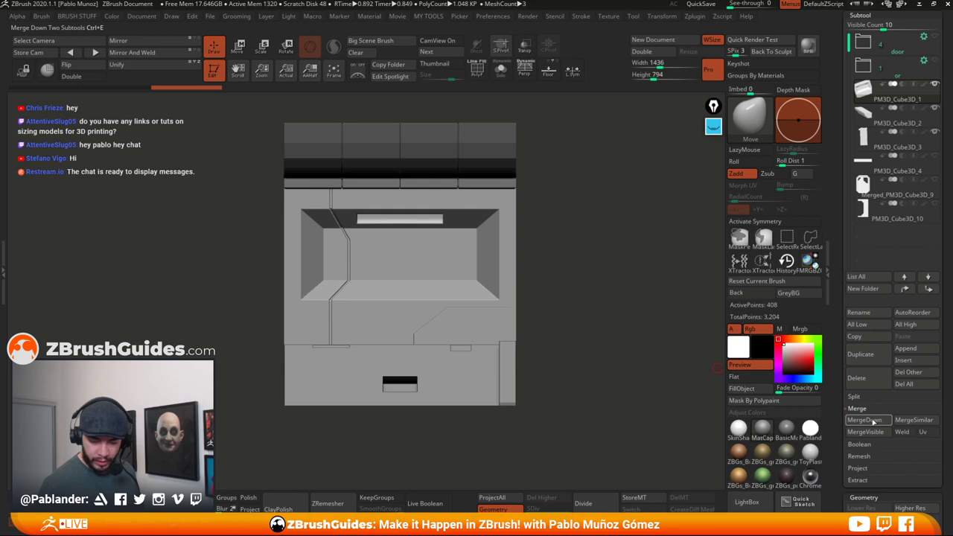
click(864, 421)
click(774, 441)
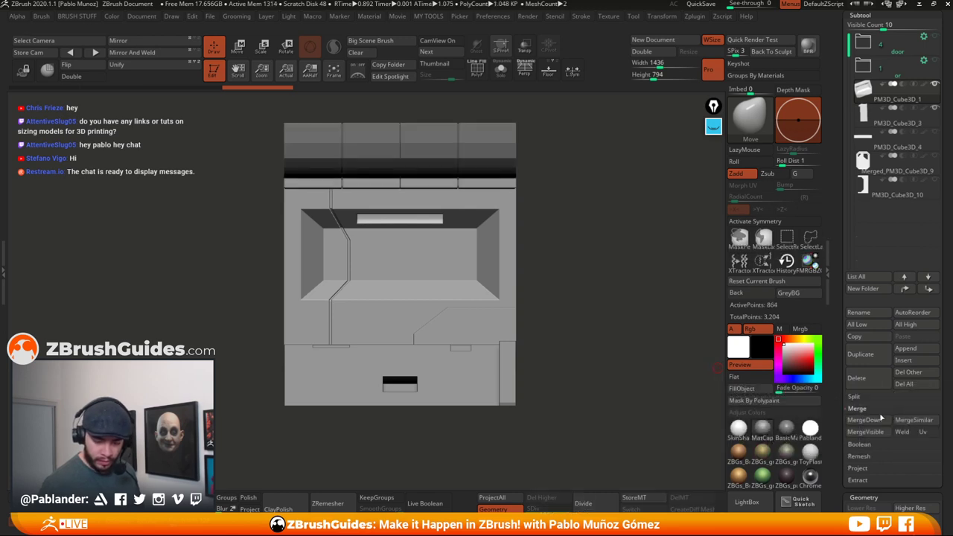
click(864, 421)
click(776, 442)
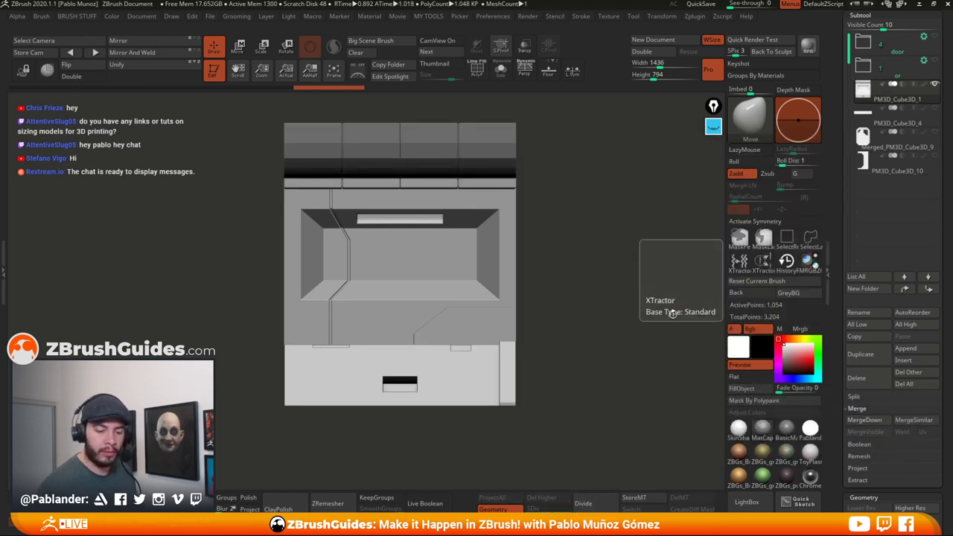
- Isolate the merged wall subtool with Solo and inspect it with perspective distortion on and off
drag(621, 266, 619, 290)
click(500, 68)
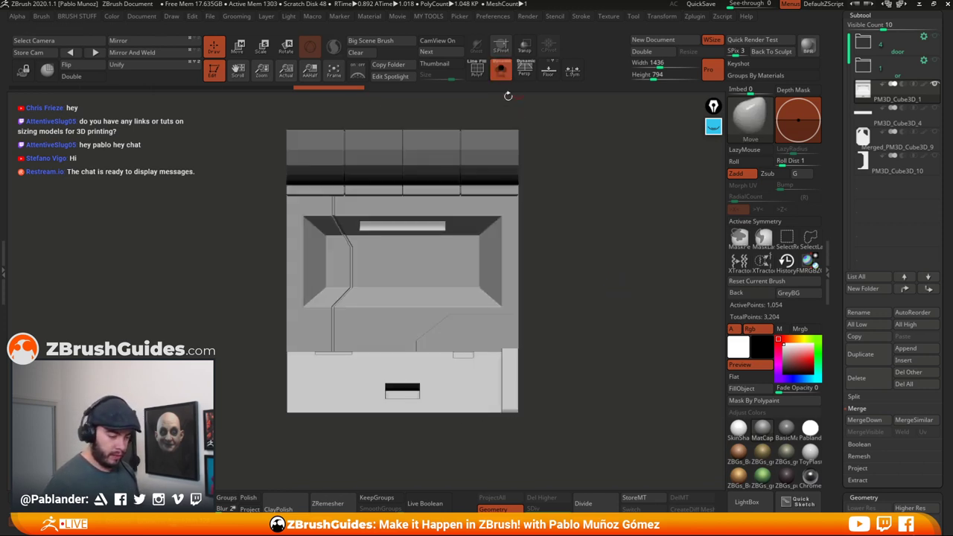
drag(610, 248, 572, 251)
drag(581, 297, 563, 277)
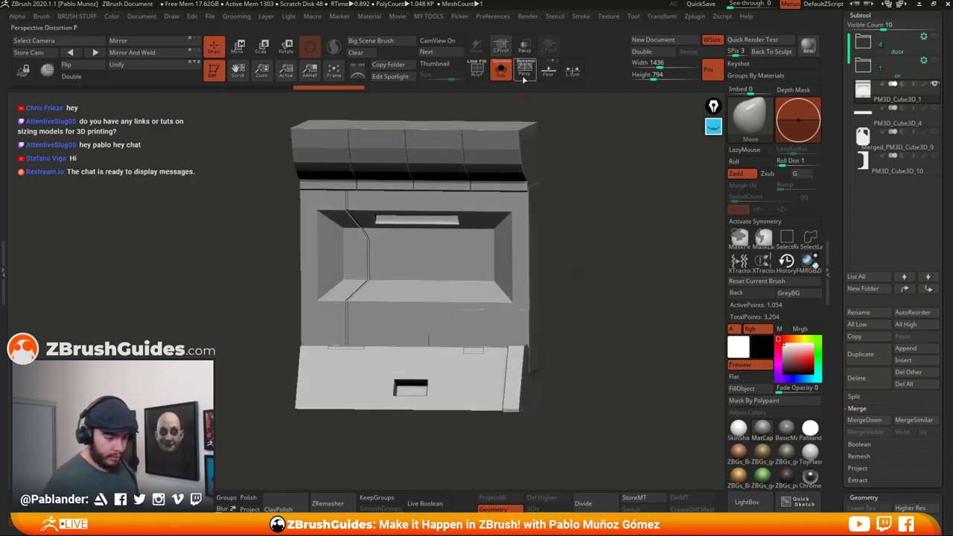
click(524, 69)
drag(594, 212, 551, 295)
key(p)
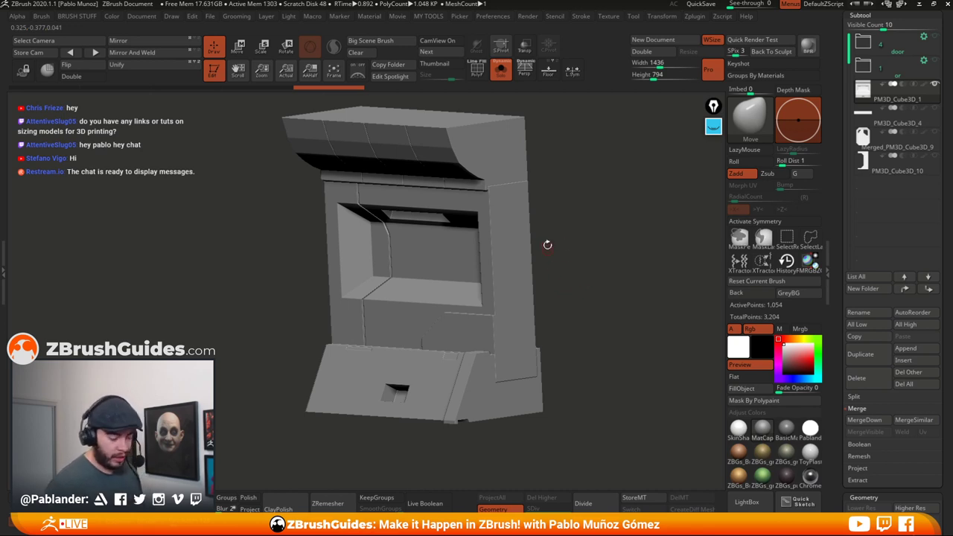
drag(583, 254, 680, 154)
- Annotate the wall's side panel and front outline with the yellow screen pen, and clear the drawings
click(714, 130)
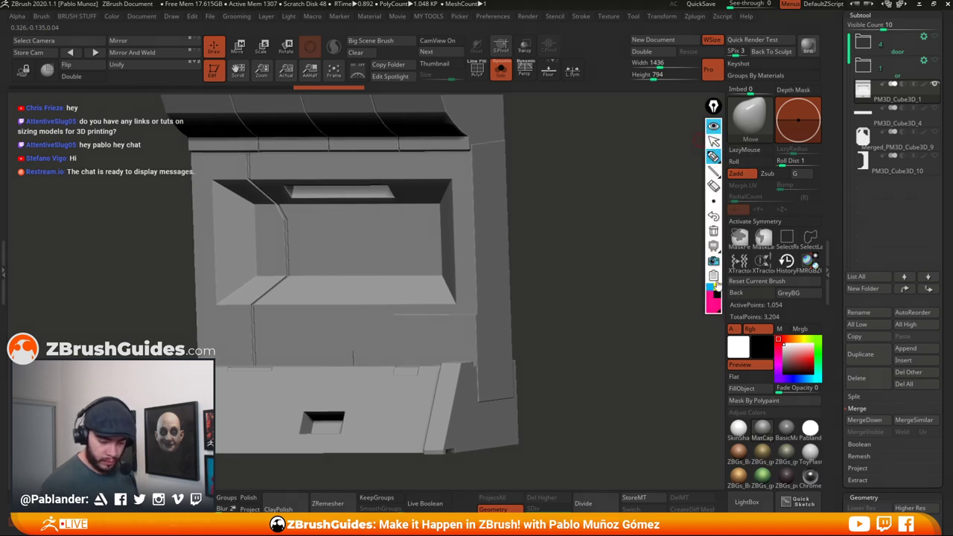
click(713, 303)
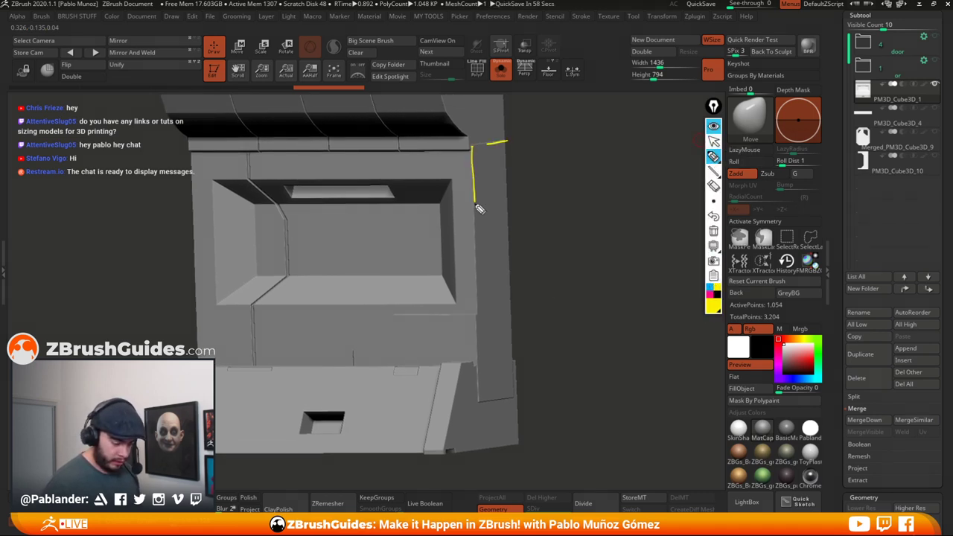
mouse_move(479, 209)
mouse_down()
mouse_move(481, 383)
mouse_move(509, 175)
mouse_up()
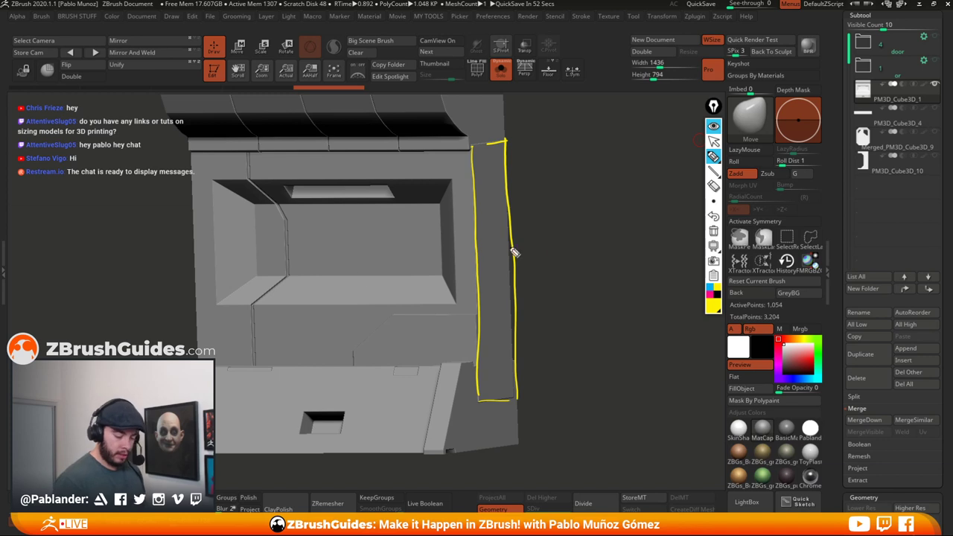
drag(180, 237, 190, 236)
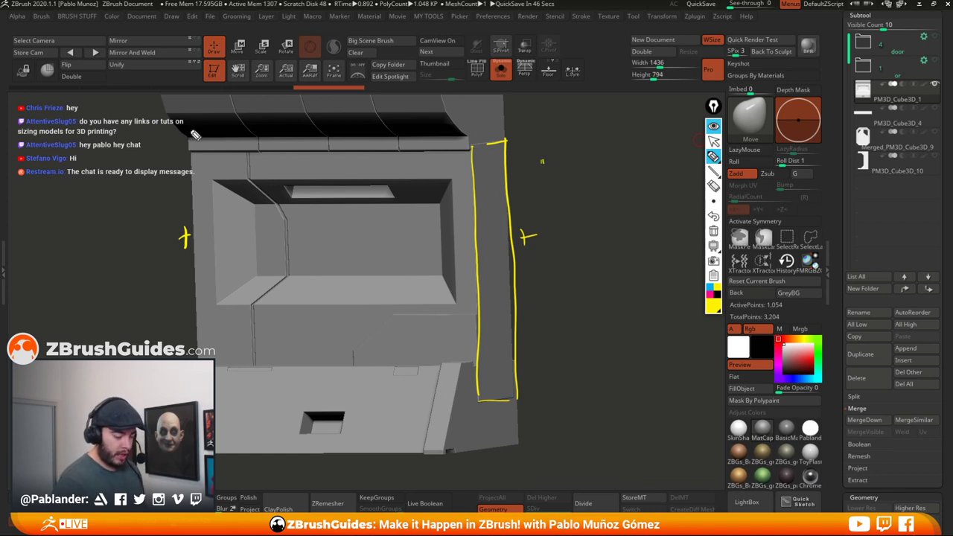
mouse_move(487, 394)
mouse_down()
mouse_move(493, 148)
mouse_move(175, 356)
mouse_move(476, 425)
mouse_up()
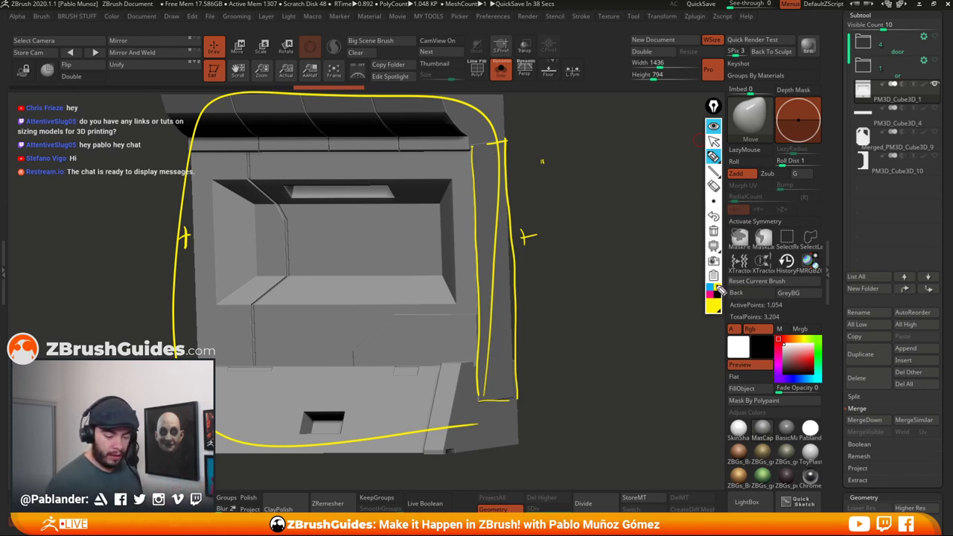
click(715, 235)
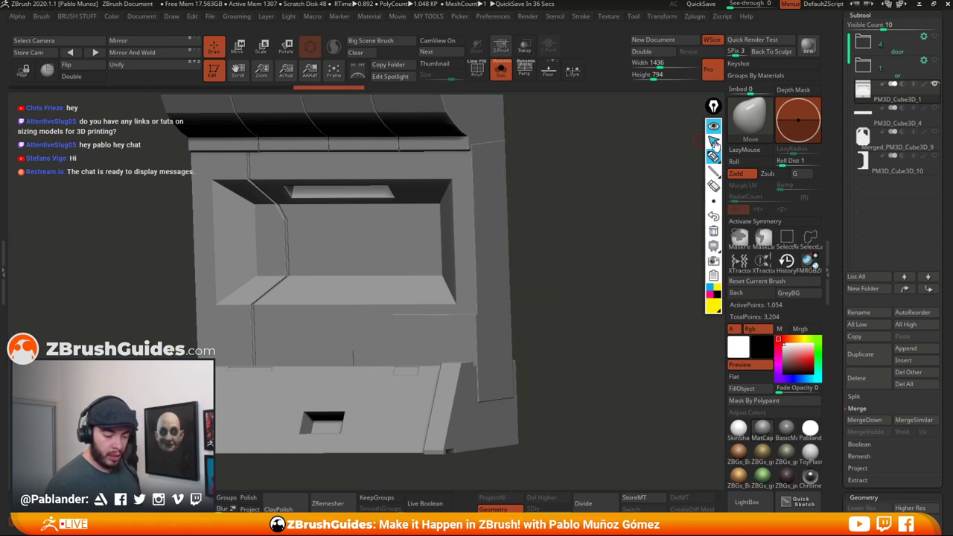
click(713, 143)
- Clip a thin vertical strip off the merged wall's outer side edge in front view using the ClipCurve brush
mouse_move(574, 321)
mouse_down()
mouse_move(555, 282)
mouse_move(562, 313)
mouse_move(551, 255)
mouse_move(487, 254)
mouse_move(587, 311)
mouse_up()
alt+drag(553, 255, 539, 256)
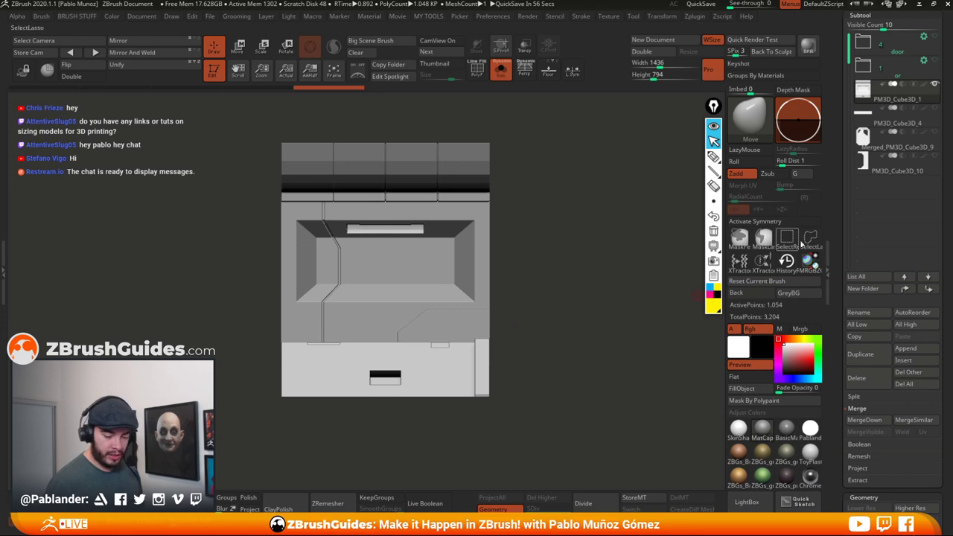
click(713, 128)
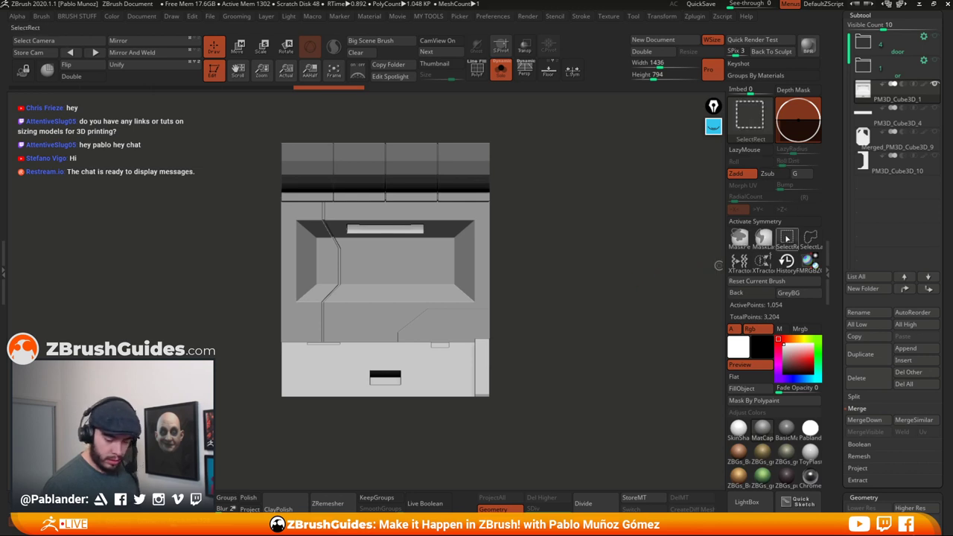
key(b)
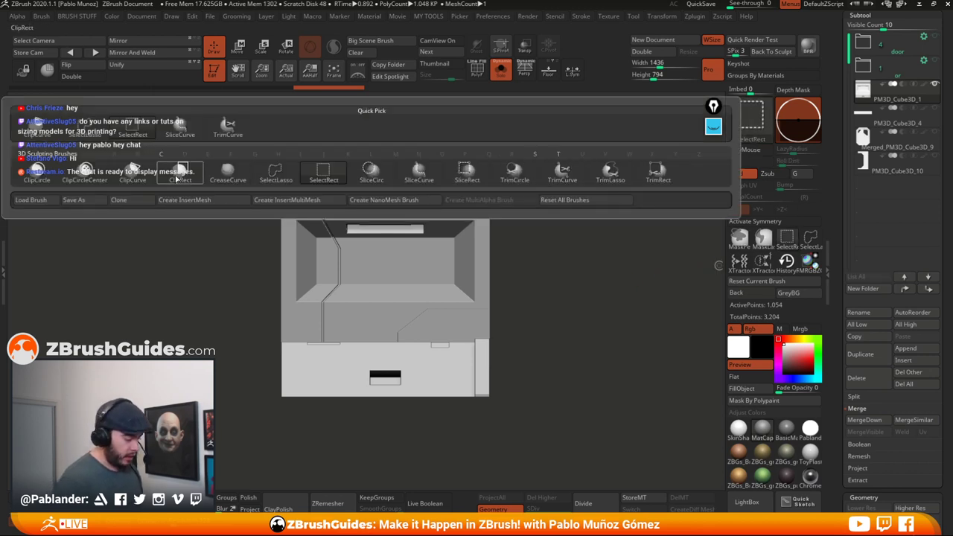
click(140, 180)
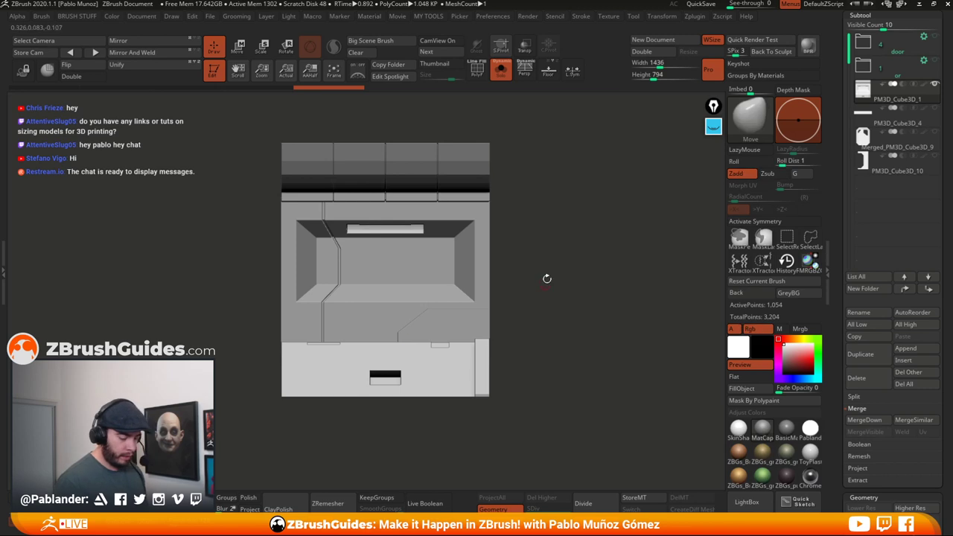
alt+drag(540, 170, 541, 197)
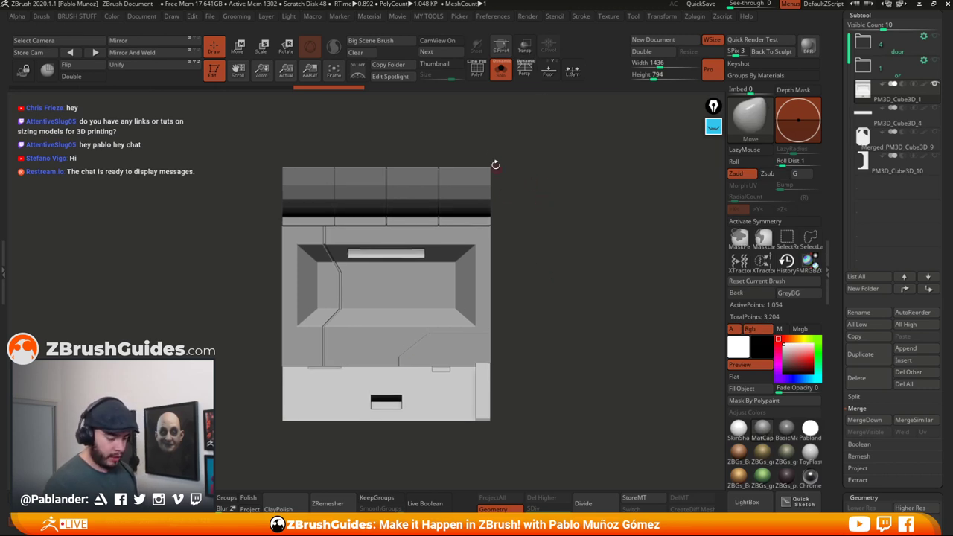
ctrl+shift+drag(489, 125, 486, 451)
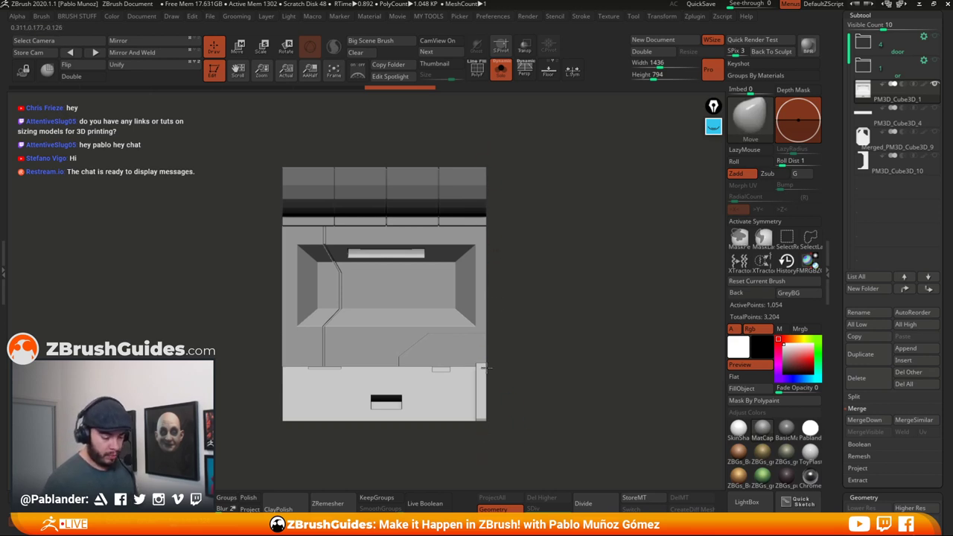
- Show the PolyFrame wireframe and polygroup colours and examine the wall's clipped side from an angle
drag(575, 378, 552, 291)
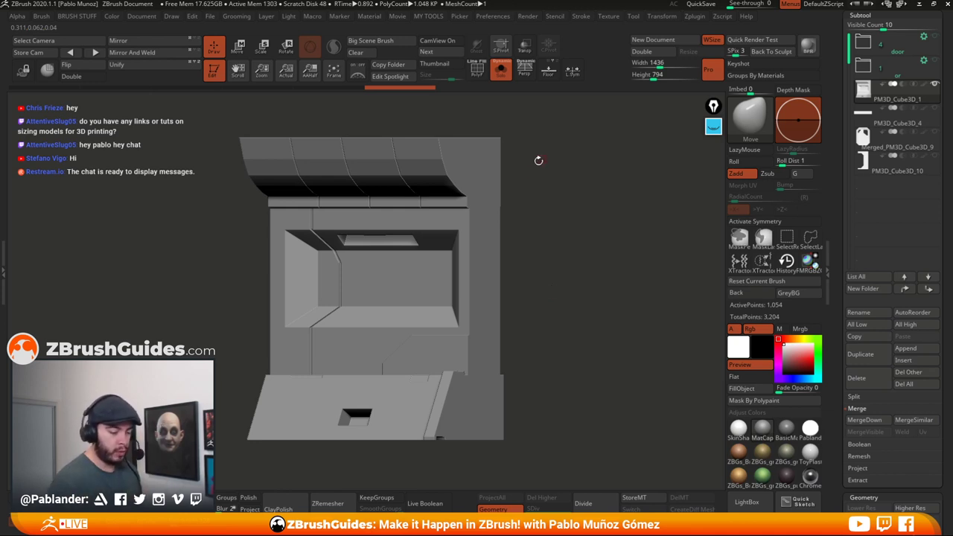
click(476, 69)
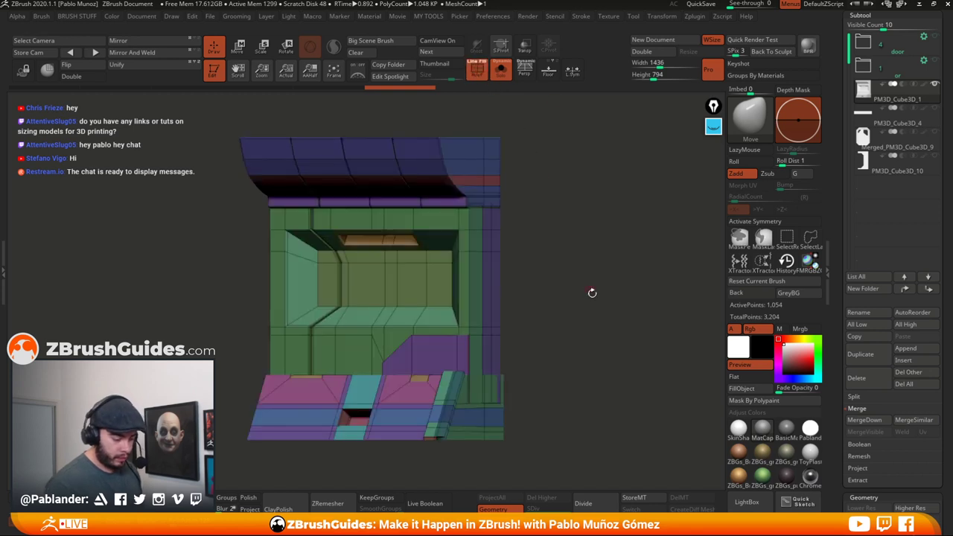
drag(591, 293, 576, 288)
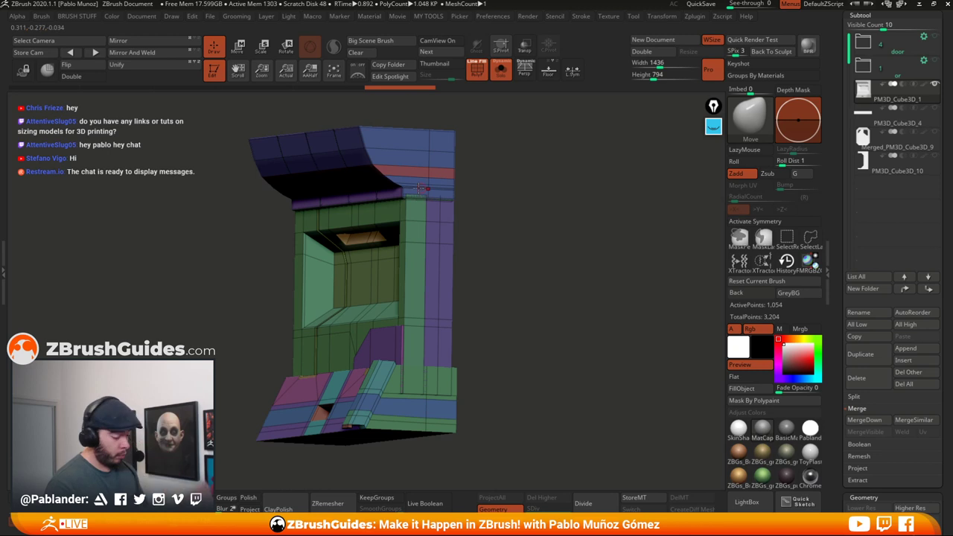
drag(413, 195, 483, 208)
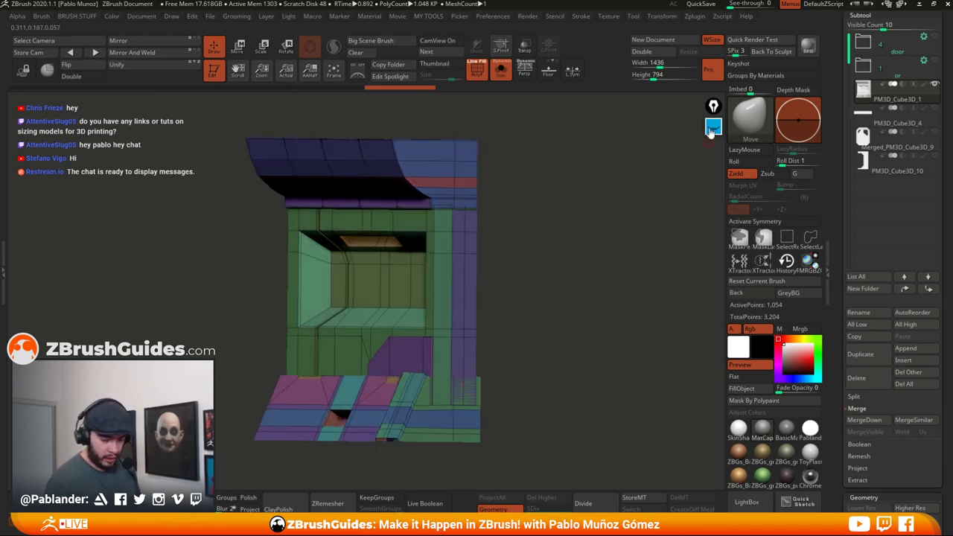
- Apply the SkinShade material and circle the side panel's lower and upper ends with the blue screen pen
click(737, 434)
click(713, 128)
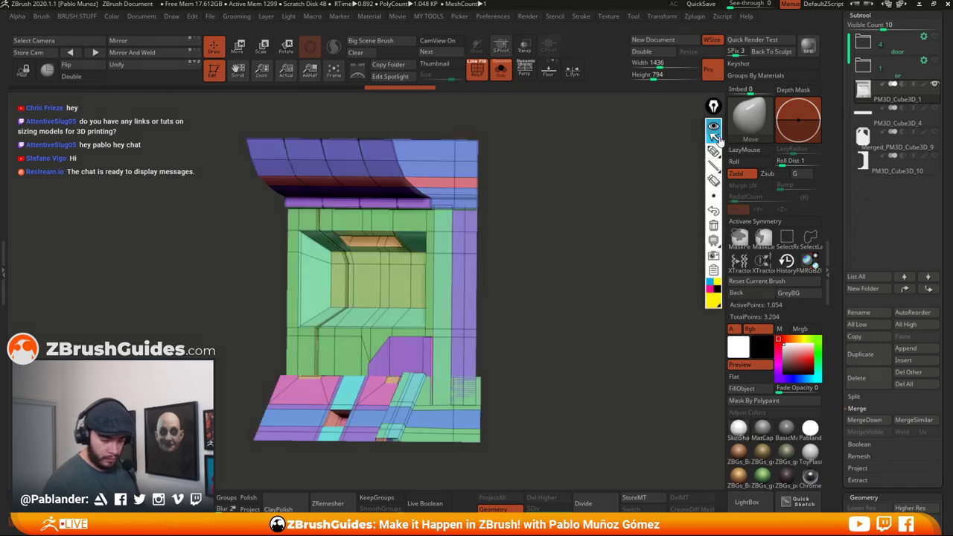
click(714, 157)
click(709, 286)
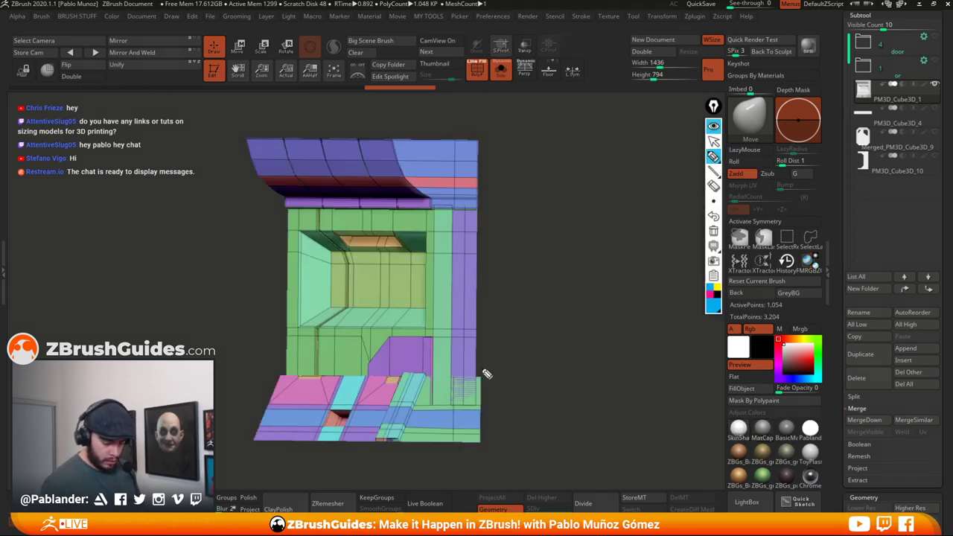
drag(482, 367, 498, 384)
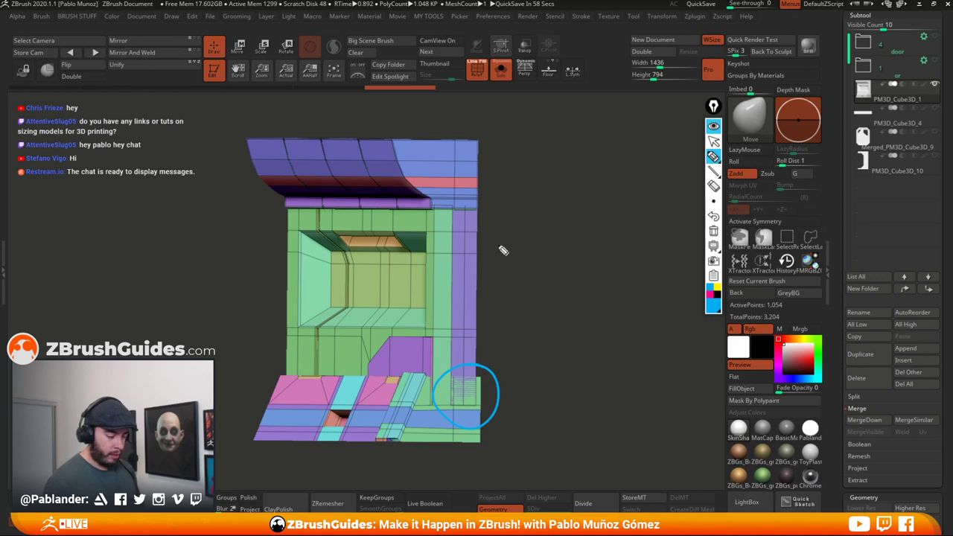
drag(470, 224, 454, 200)
- Clear the blue circles, circle the side panel's two ends with the magenta pen, and clear the screen again
click(713, 299)
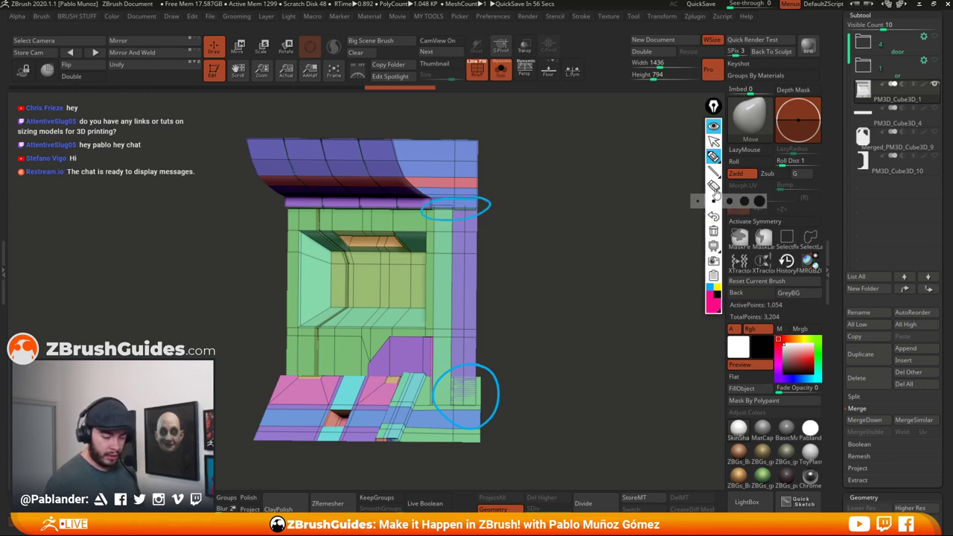
click(713, 231)
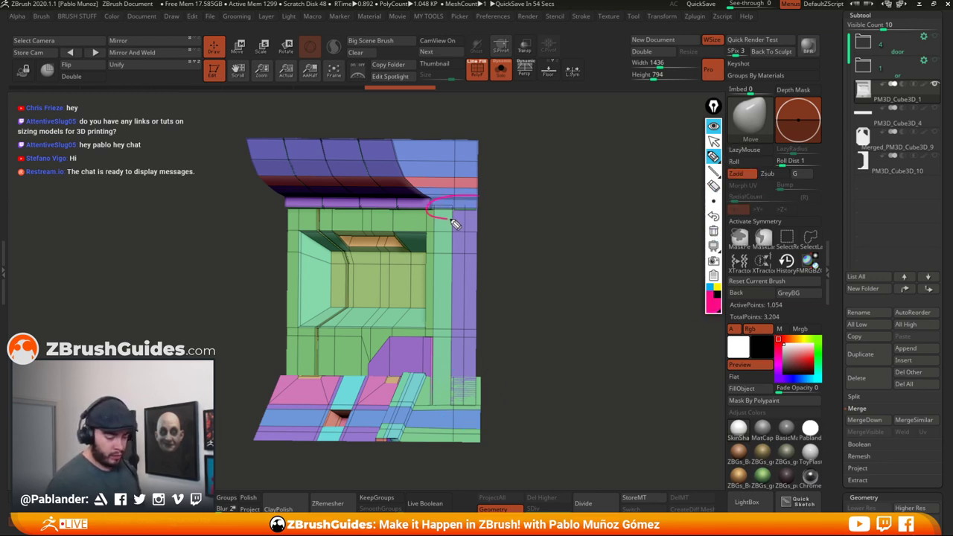
drag(455, 223, 472, 224)
mouse_move(496, 396)
mouse_down()
mouse_move(428, 413)
mouse_move(490, 376)
mouse_up()
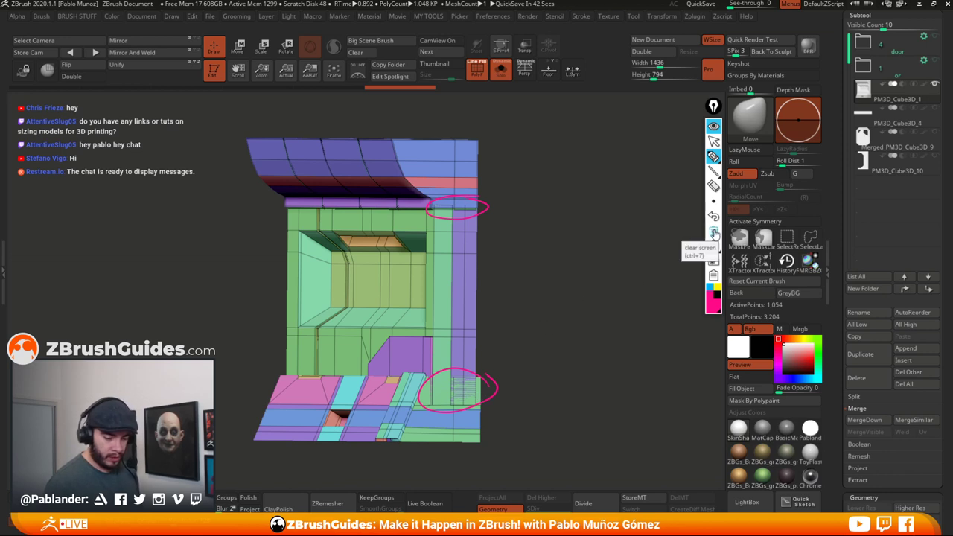
click(713, 232)
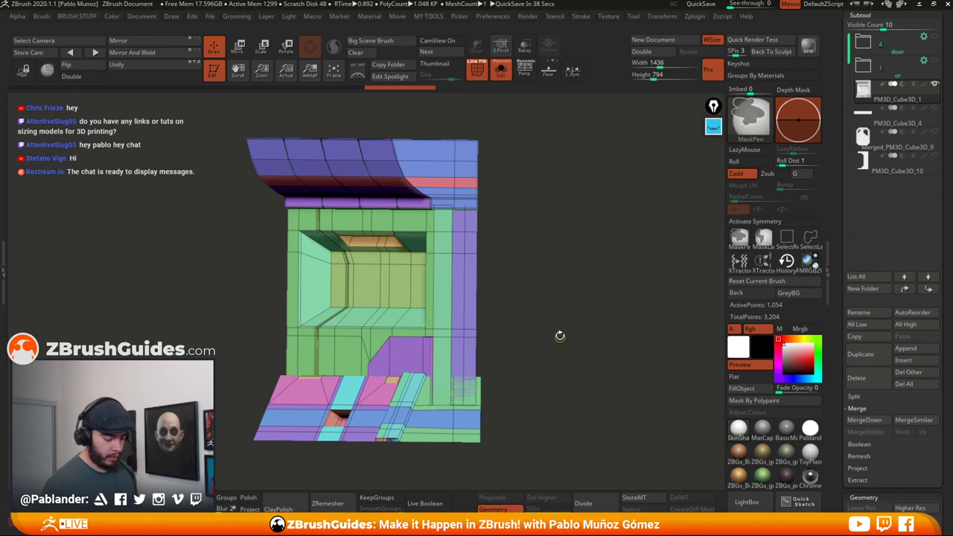
- Undo the clip on the wall's side and turn off the PolyFrame display
key(ctrl+z)
drag(564, 328, 558, 321)
click(477, 72)
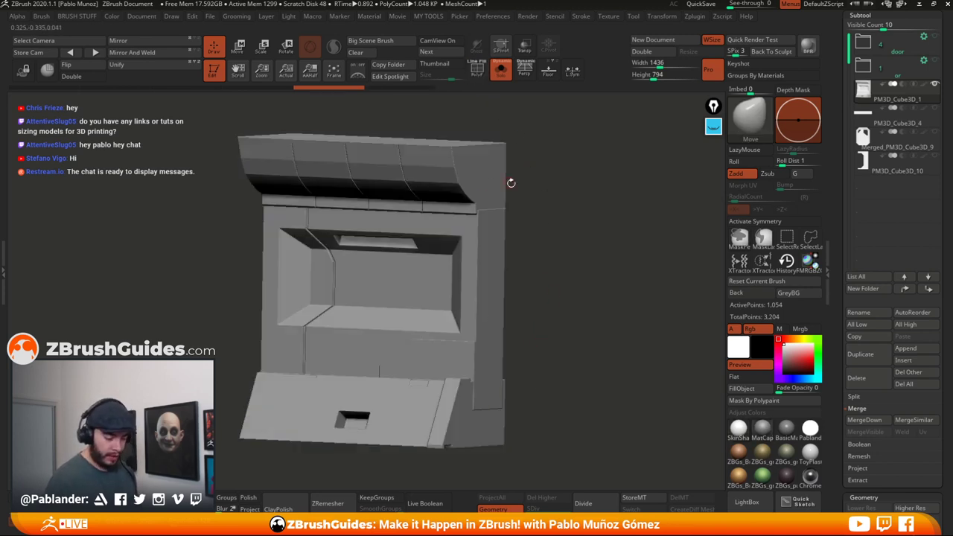
drag(550, 317, 526, 314)
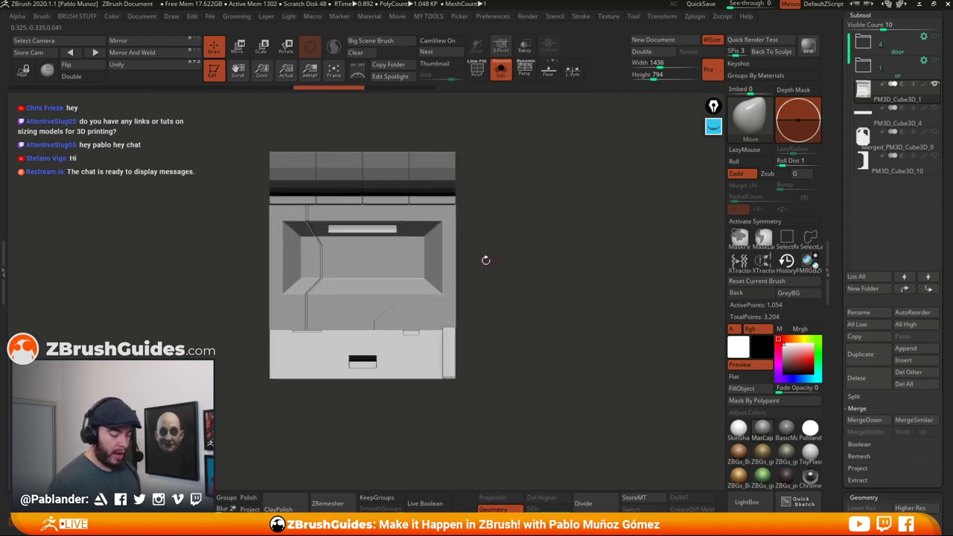
drag(485, 260, 543, 259)
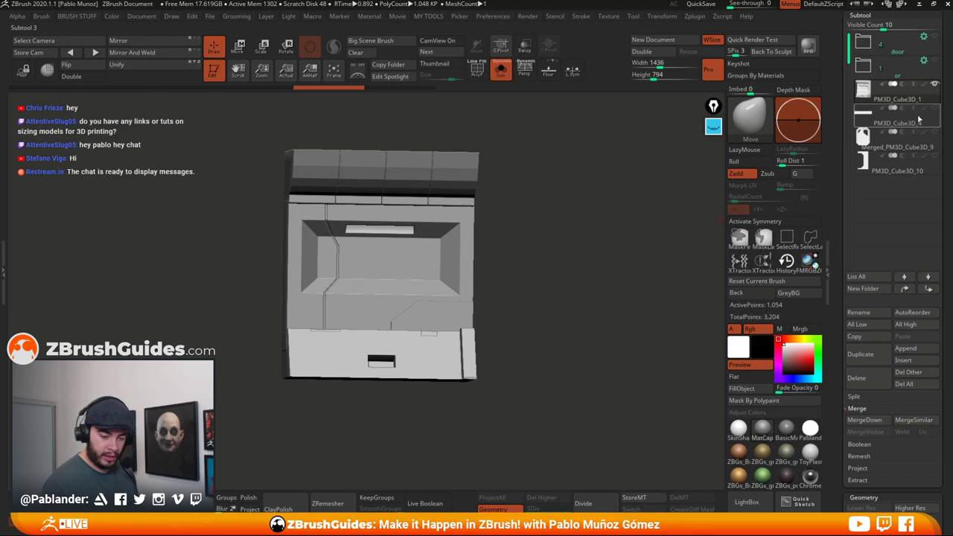
- Turn on Dynamic Subdiv for the merged wall and set QGrid to 3
alt+drag(631, 251, 639, 257)
drag(572, 279, 592, 243)
drag(592, 244, 632, 279)
drag(843, 439, 853, 277)
click(855, 114)
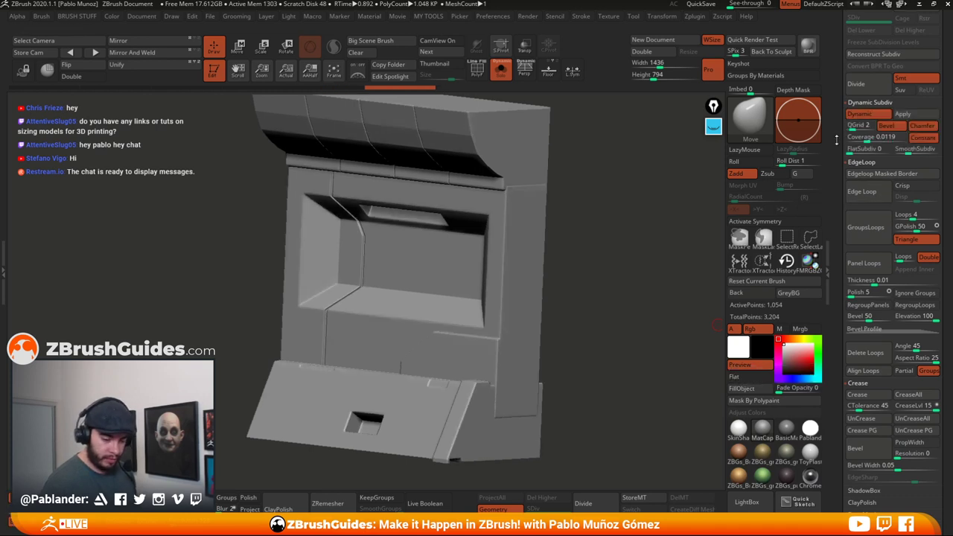
scroll(886, 186, up, 3)
drag(618, 299, 617, 294)
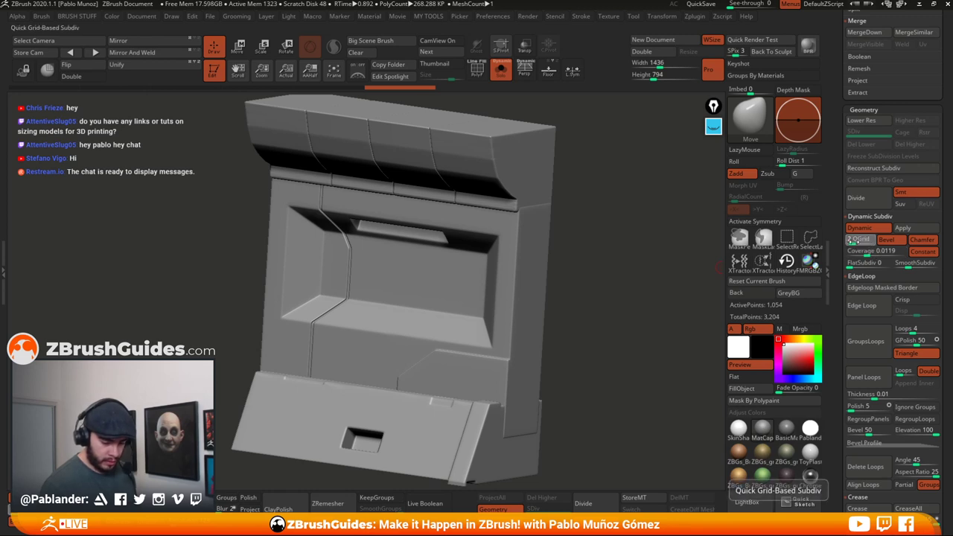
text(3)
key(Return)
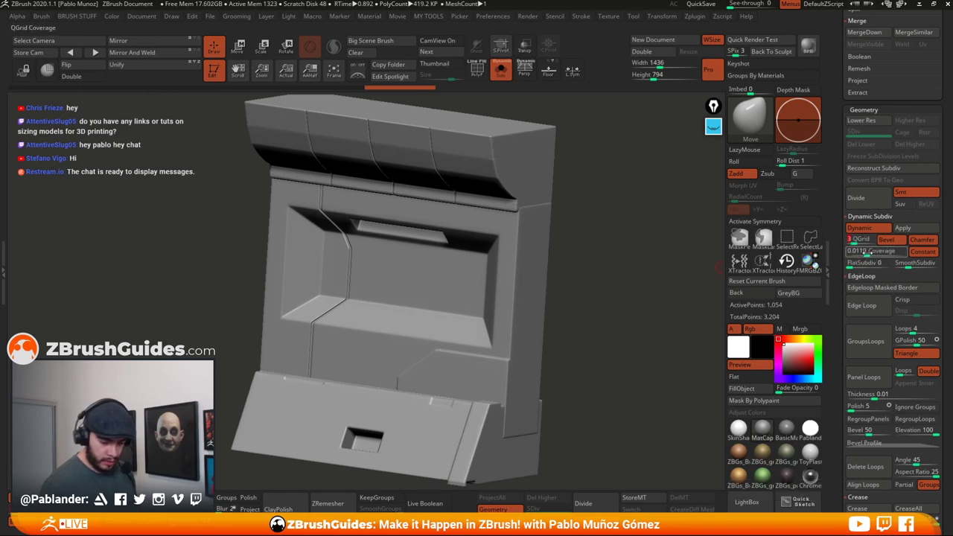
- Switch the Dynamic Subdiv to Chamfer with Bevel and Constant off, and raise Coverage to 0.0919
mouse_move(866, 253)
mouse_down()
mouse_move(886, 254)
mouse_move(877, 252)
mouse_up()
click(922, 242)
click(917, 252)
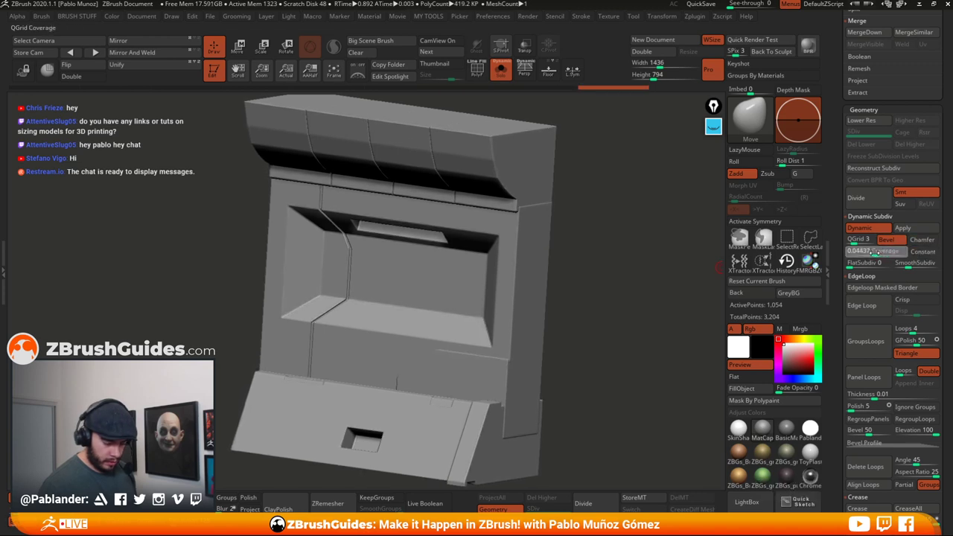
click(916, 241)
click(902, 243)
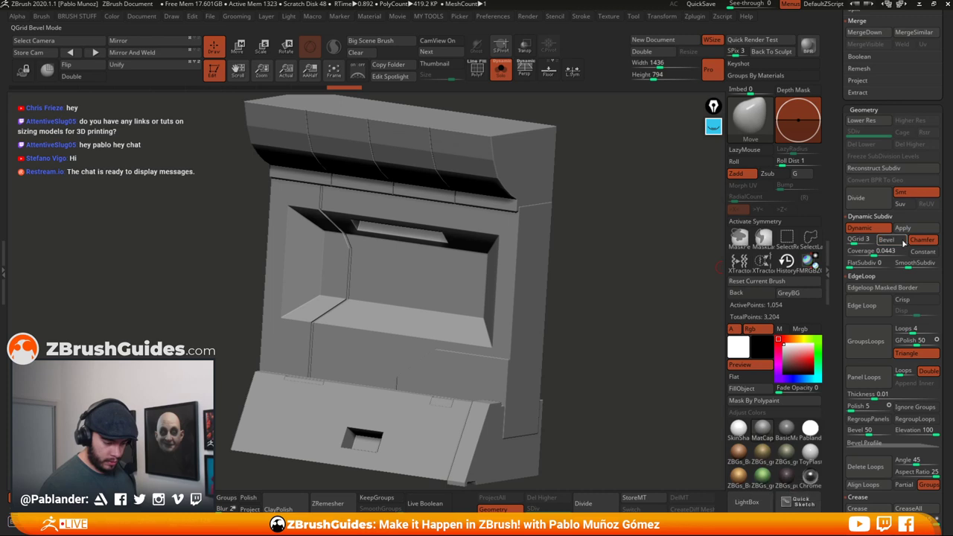
click(878, 252)
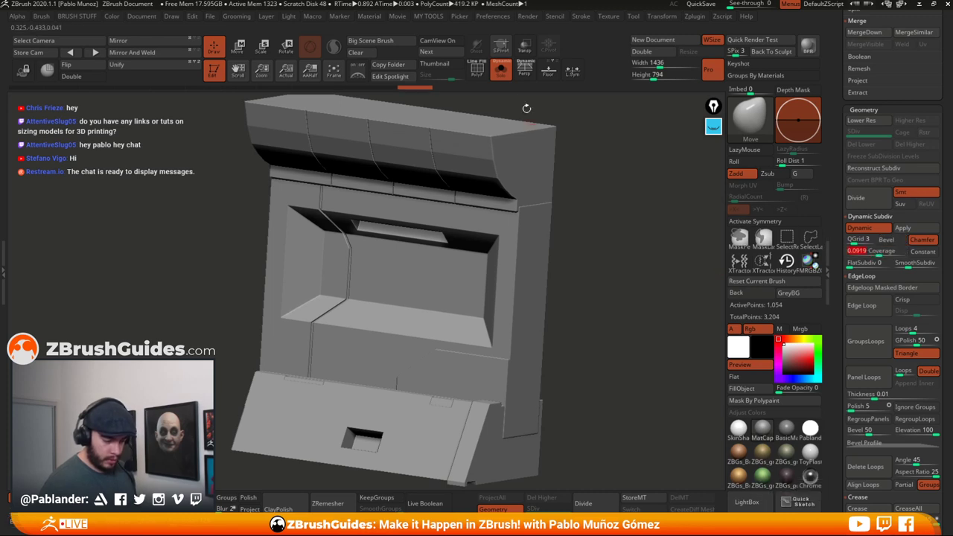
alt+right_drag(479, 124, 480, 163)
right_drag(492, 216, 609, 233)
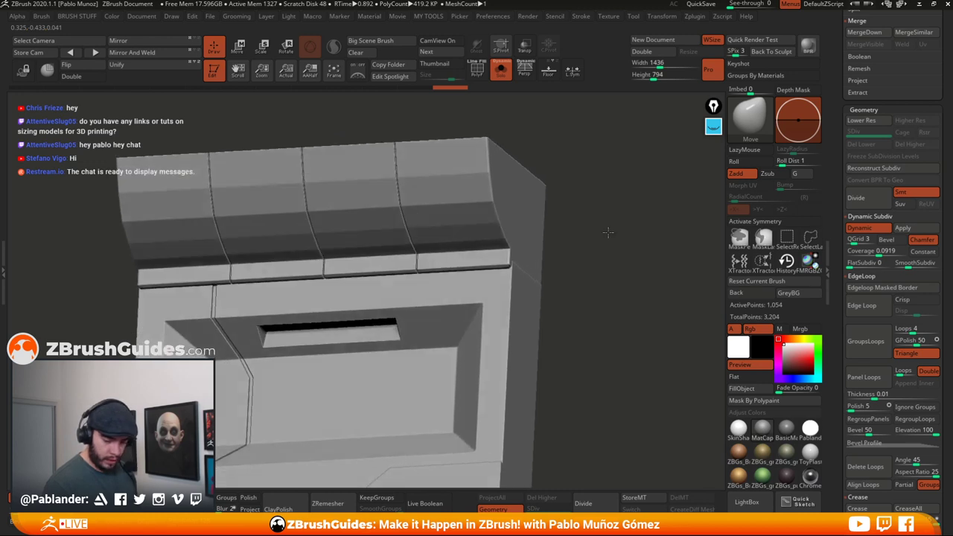
- Compare the wall's Dynamic Subdiv result at QGrid 1 and 0, and leave QGrid at 1
click(849, 242)
ctrl+right_drag(624, 350, 620, 291)
click(850, 240)
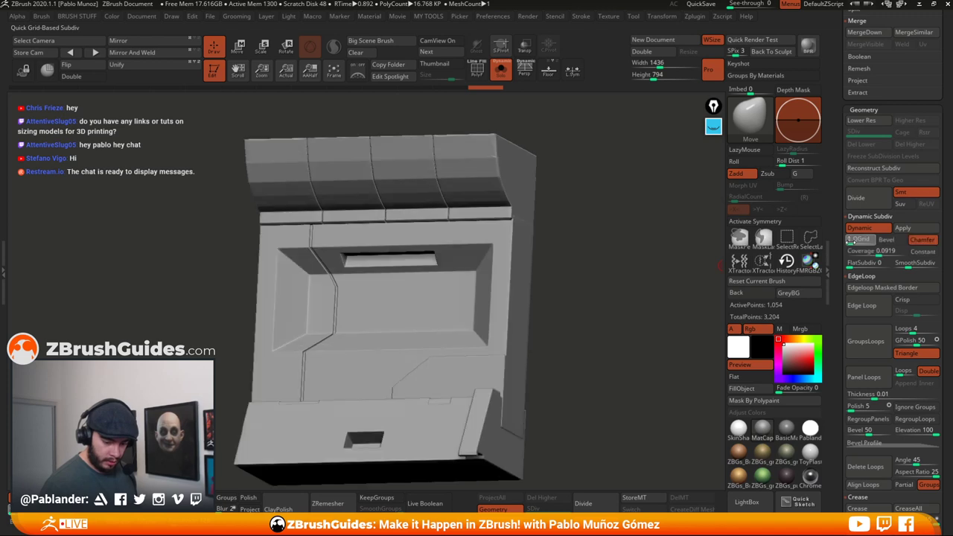
click(850, 240)
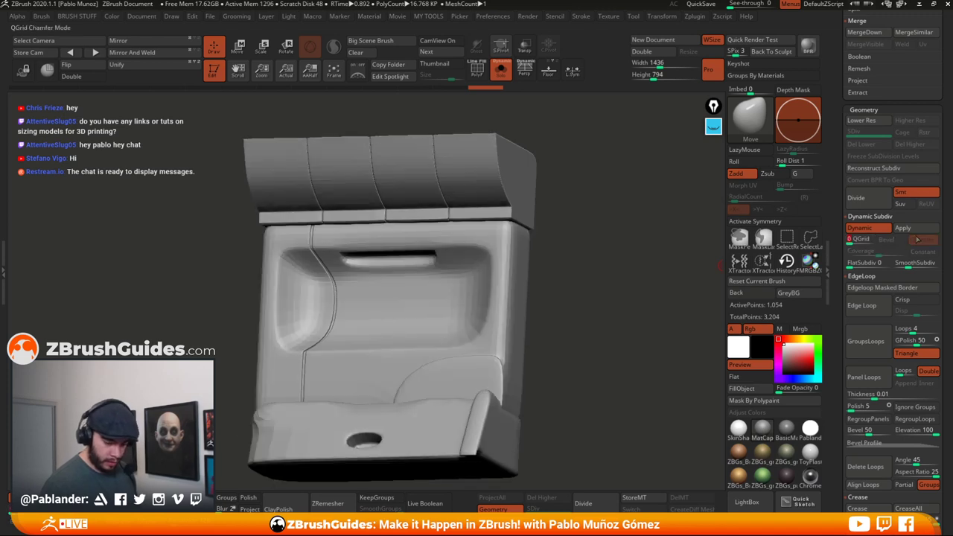
click(850, 240)
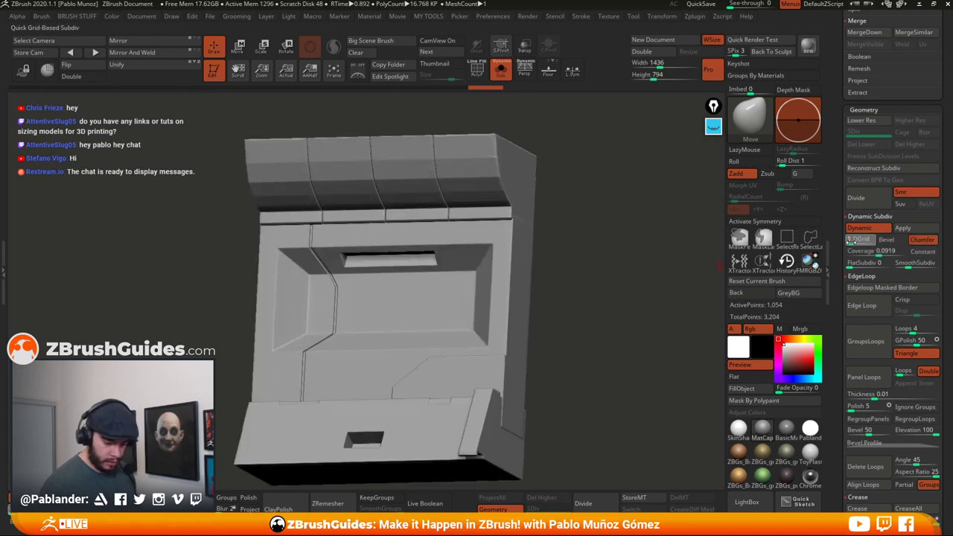
drag(639, 360, 638, 325)
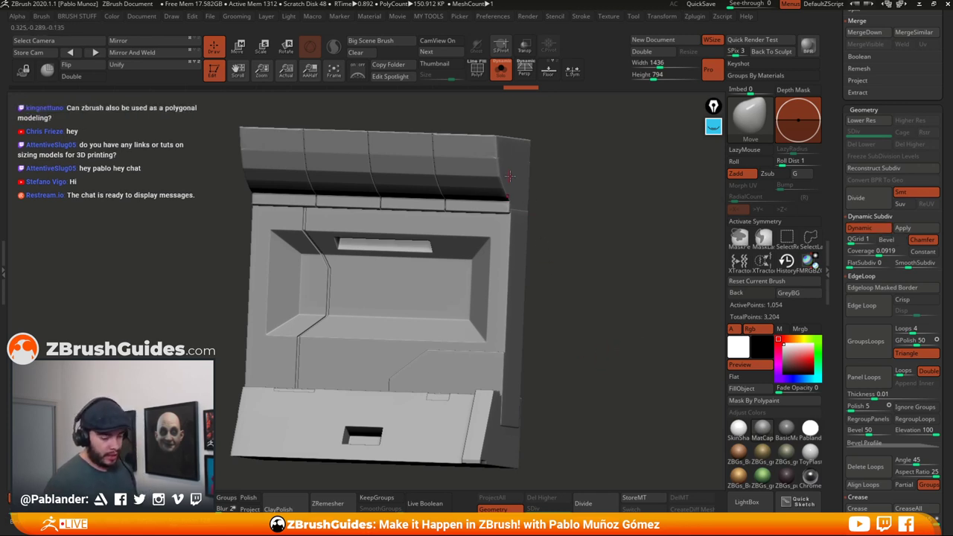
drag(608, 343, 596, 338)
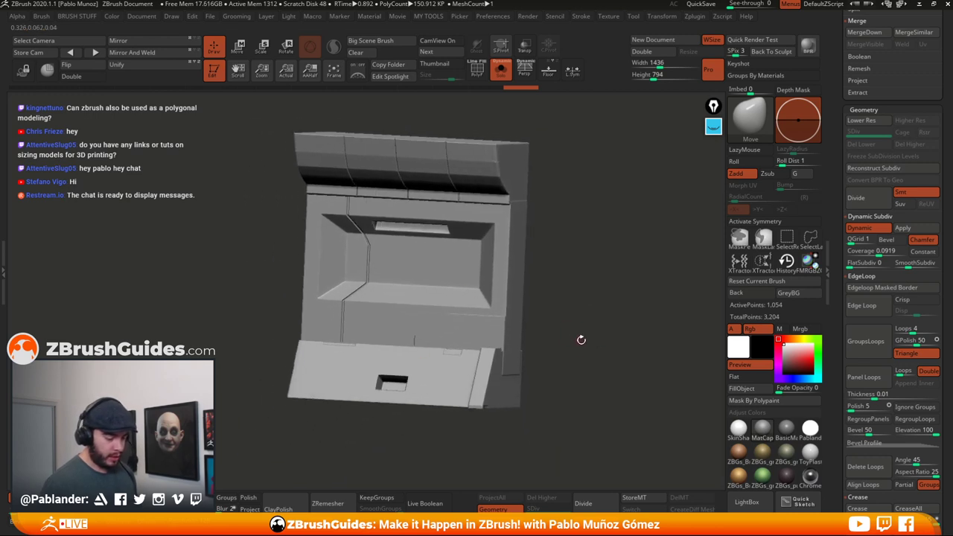
drag(596, 315, 598, 312)
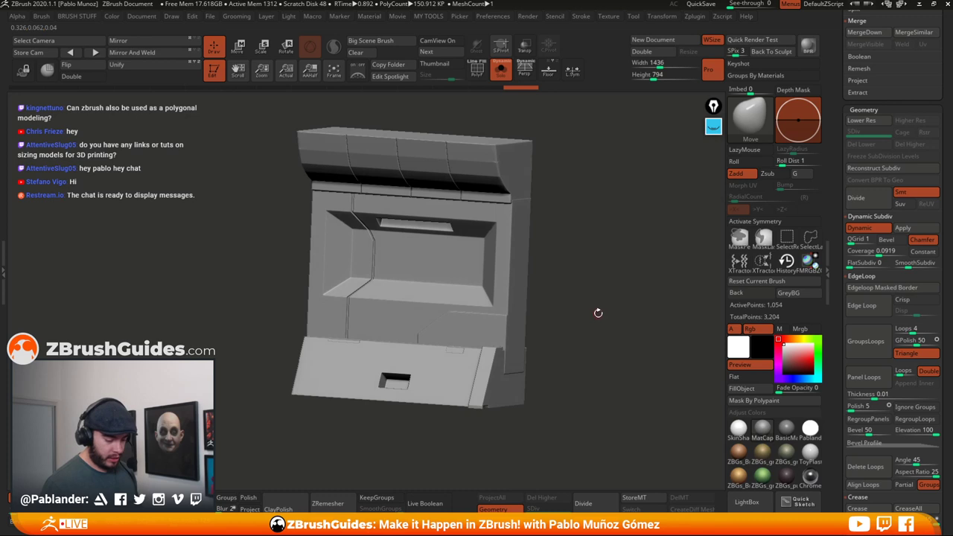
- Turn off Dynamic Subdiv on the wall and show its PolyFrame wireframe and polygroups
click(870, 229)
alt+drag(603, 253, 599, 273)
drag(841, 197, 843, 262)
alt+drag(602, 269, 594, 285)
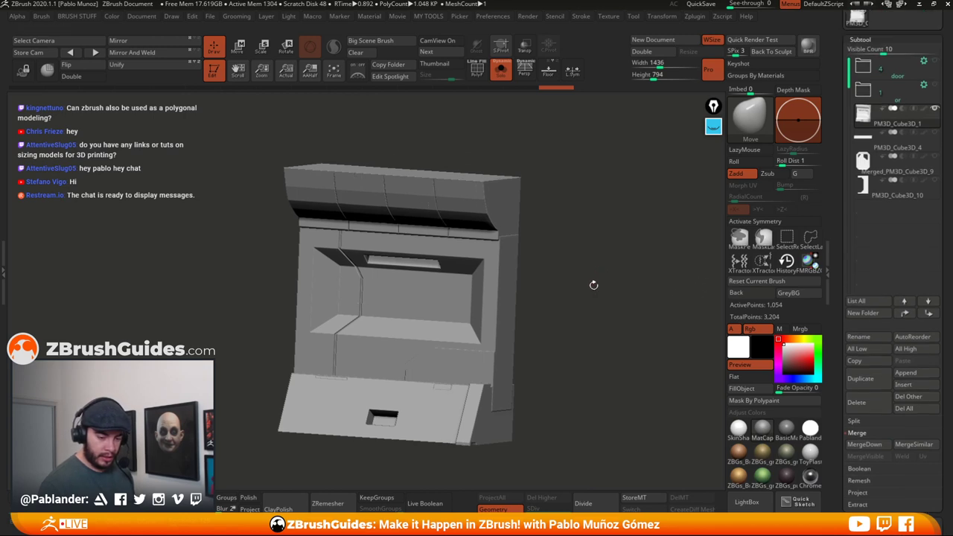
click(476, 70)
drag(549, 193, 554, 194)
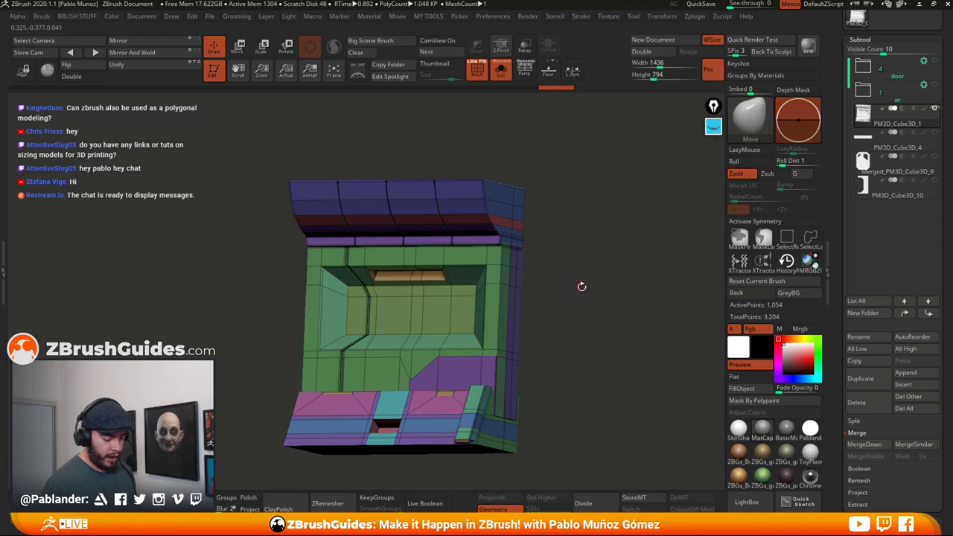
- Regroup the merged wall with Auto Groups so each separate piece gets its own polygroup
alt+drag(581, 286, 584, 275)
key(2)
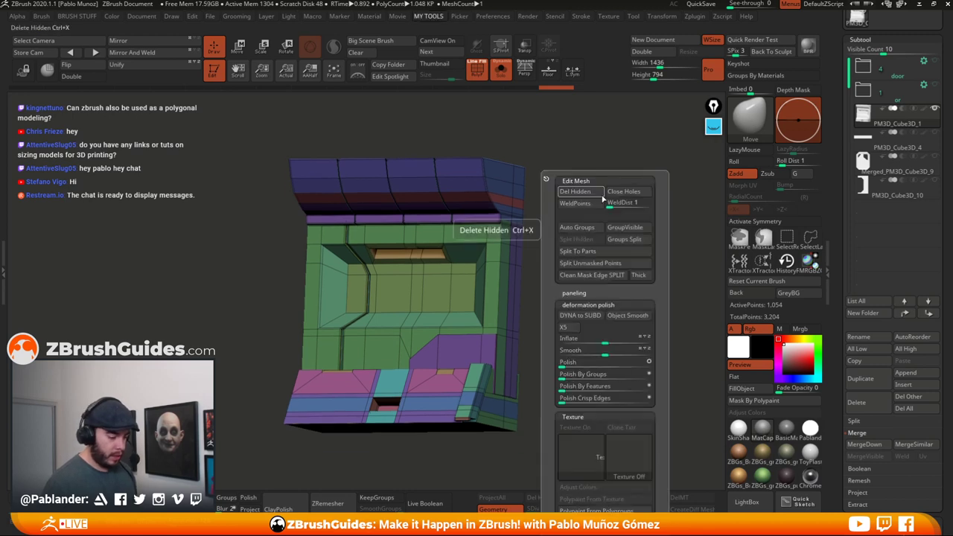
key(2)
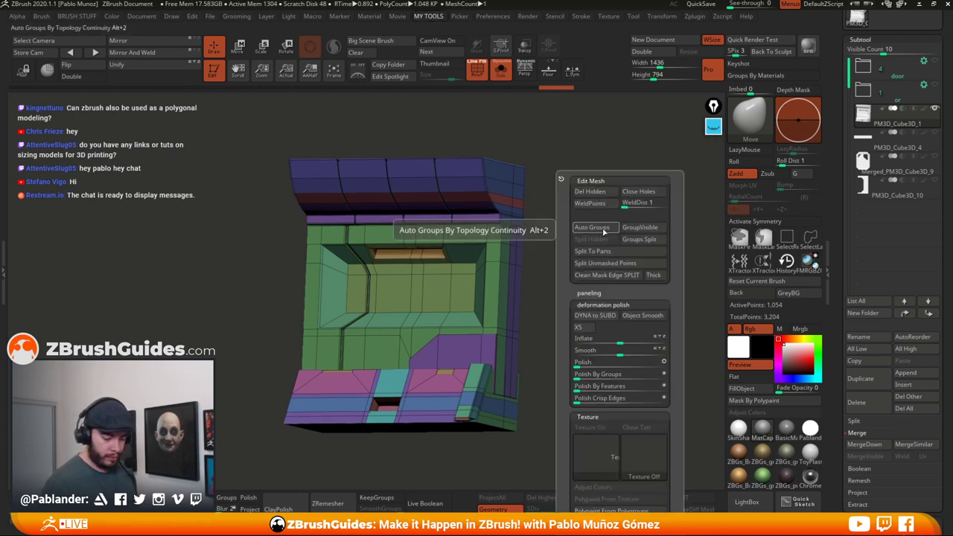
click(604, 229)
drag(563, 304, 583, 316)
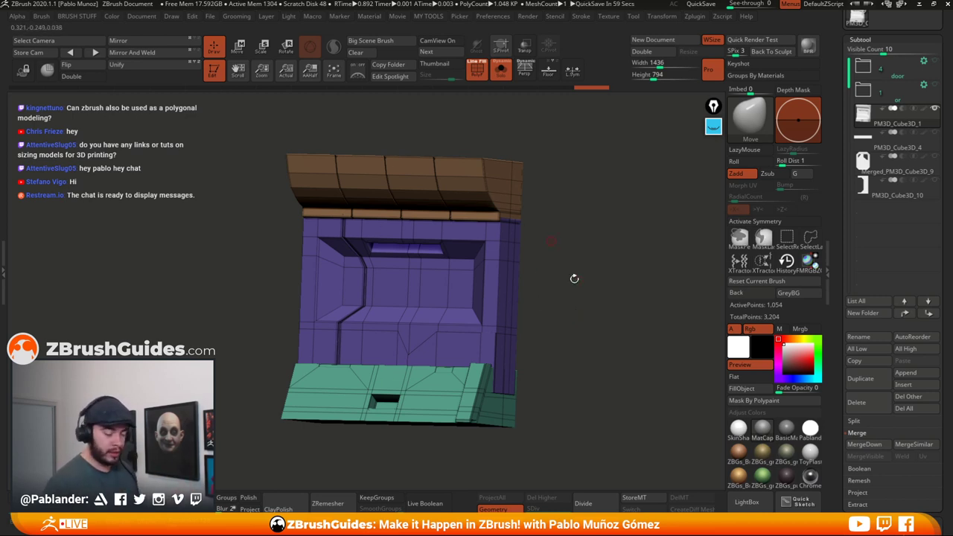
- Isolate the upper overhang's polygroup, split the hidden geometry into a separate subtool, and select the lower wall subtool
key(ctrl+shift)
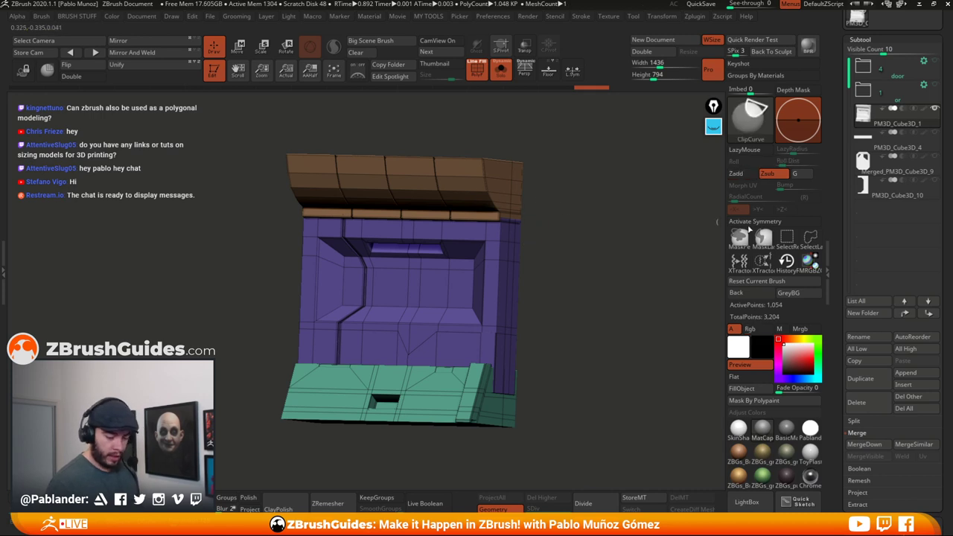
ctrl+shift+click(497, 187)
key(3)
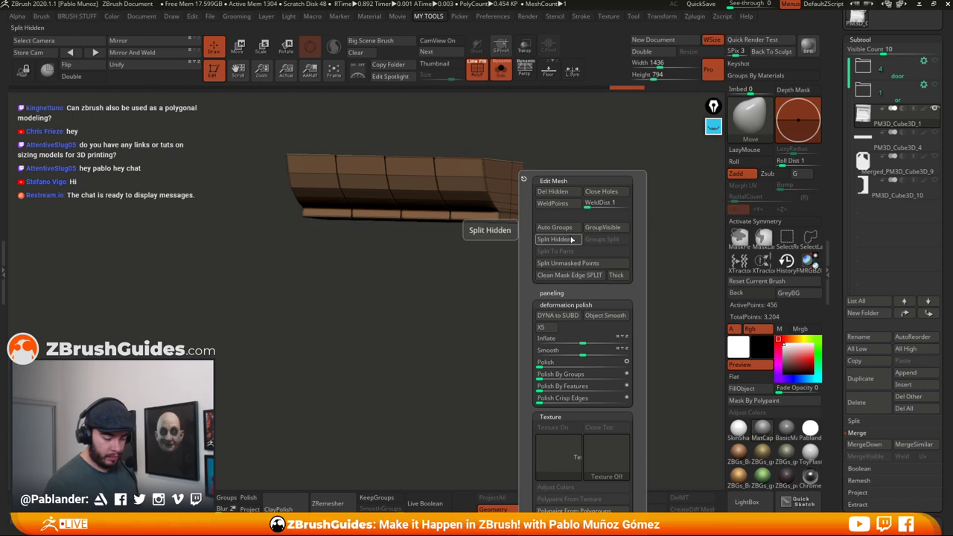
click(569, 240)
click(901, 149)
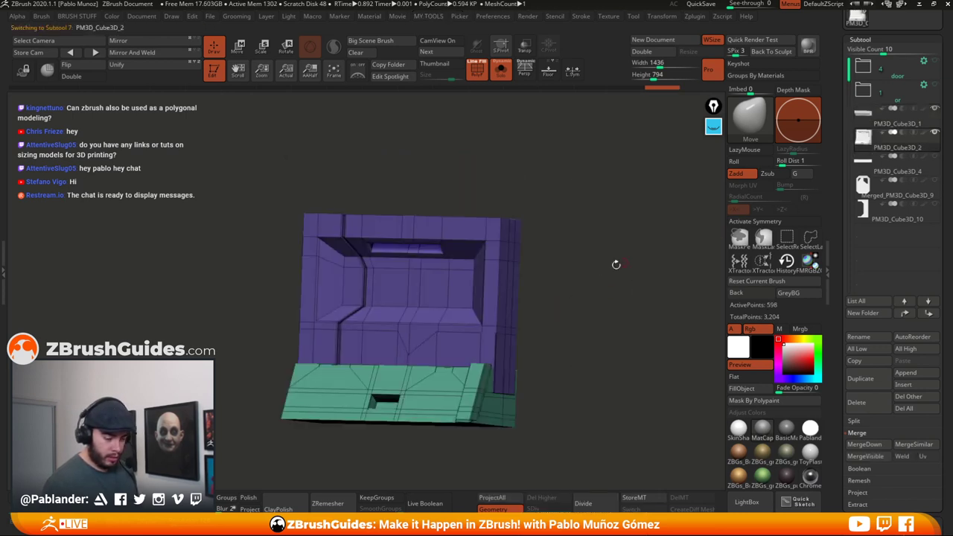
- Hide the PolyFrame and turn on Dynamic Subdiv for the lower wall subtool
click(476, 69)
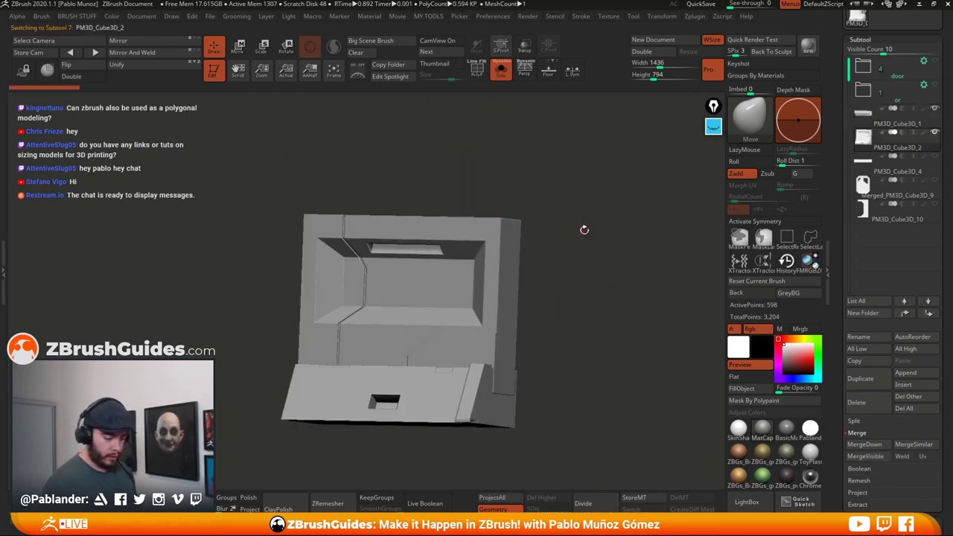
mouse_move(583, 227)
mouse_down()
mouse_move(606, 315)
mouse_move(623, 291)
mouse_up()
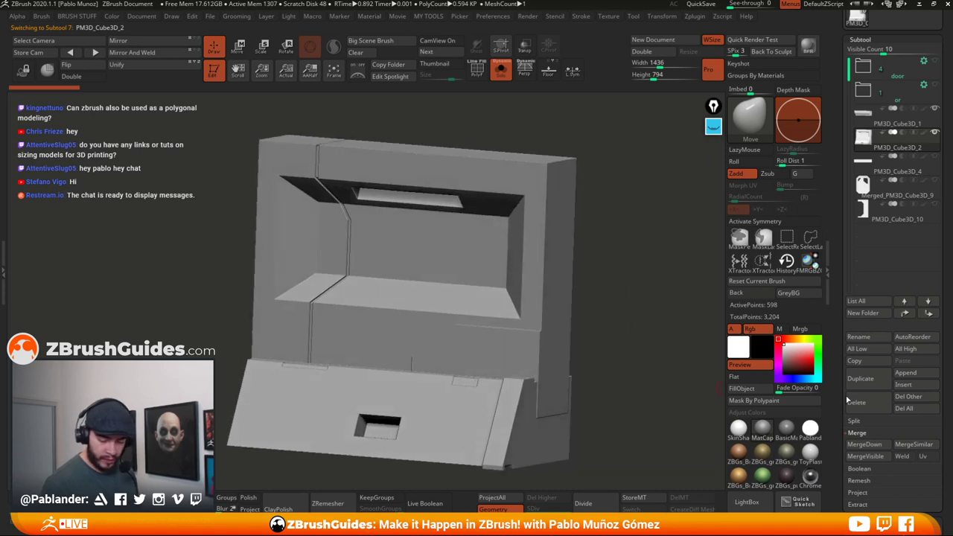
drag(846, 400, 849, 306)
click(878, 341)
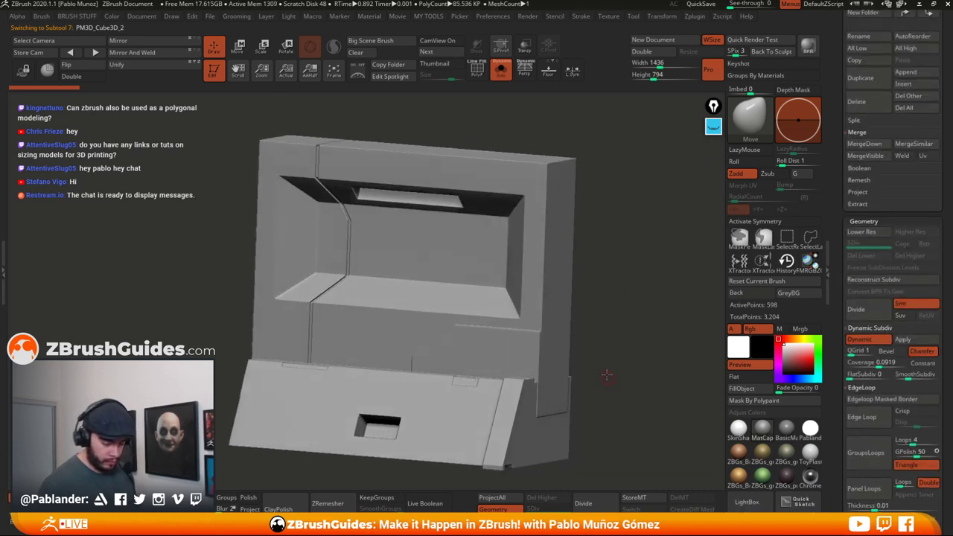
drag(607, 376, 668, 379)
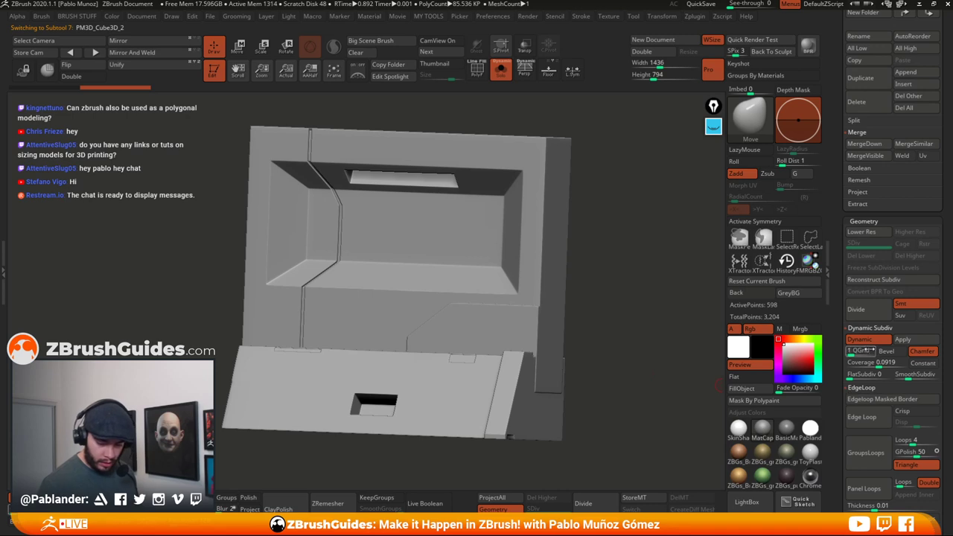
- Try the lower wall's Dynamic Subdiv at QGrid 2 with Bevel and Constant on and adjusted Coverage, and turn Dynamic Subdiv off
drag(852, 355, 854, 354)
click(891, 353)
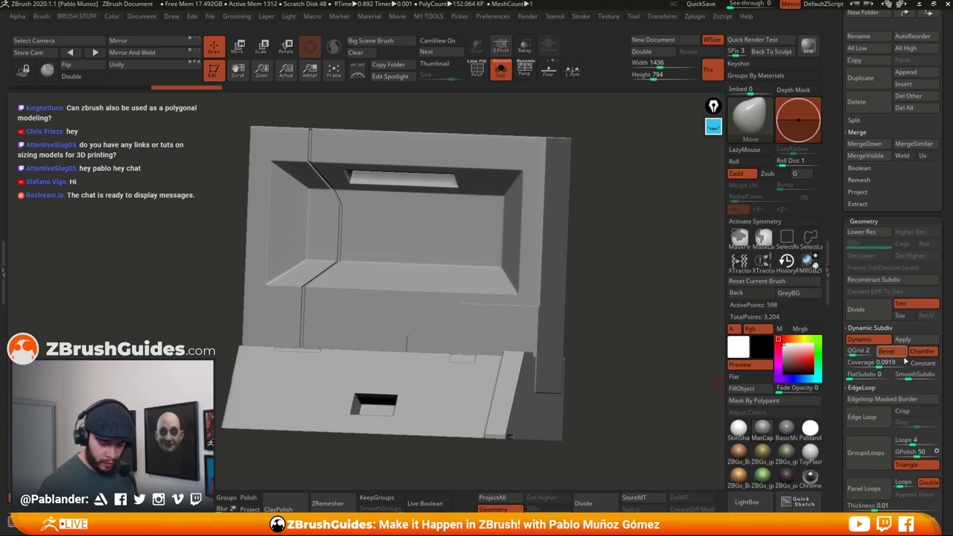
click(925, 365)
click(921, 353)
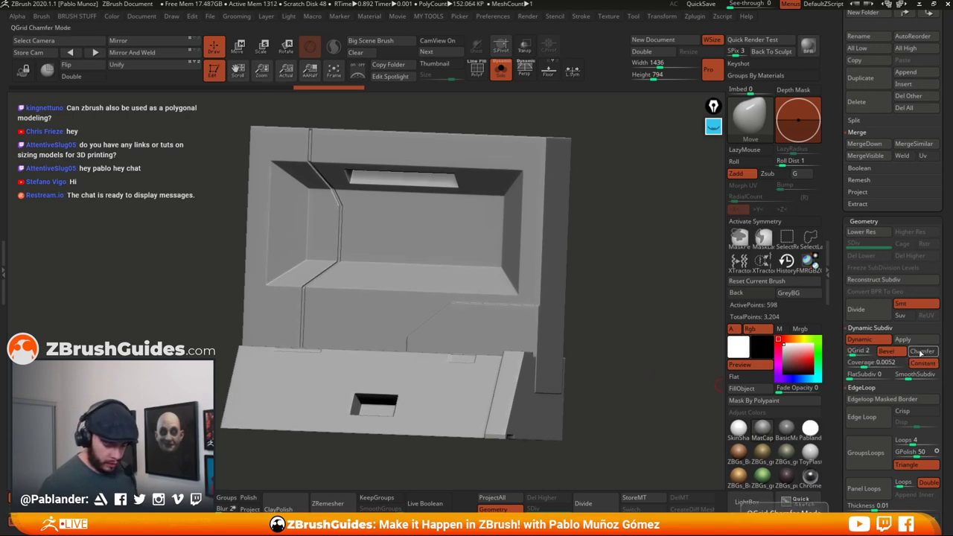
click(921, 353)
drag(878, 365, 863, 364)
drag(646, 371, 620, 357)
key(shift+d)
- Select the overhang subtool PM3D_Cube3D_1 and turn on its Dynamic Subdiv
drag(836, 279, 895, 364)
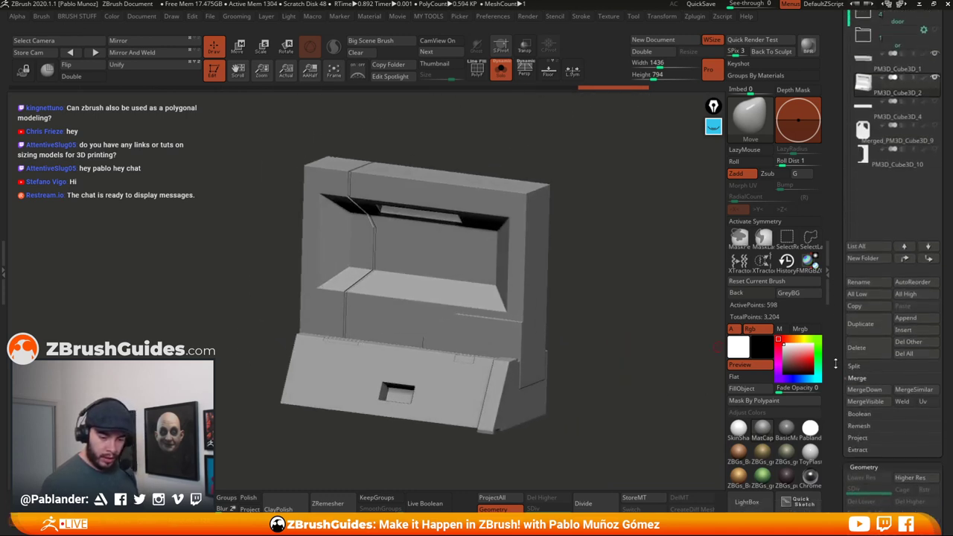
scroll(879, 154, up, 2)
click(909, 93)
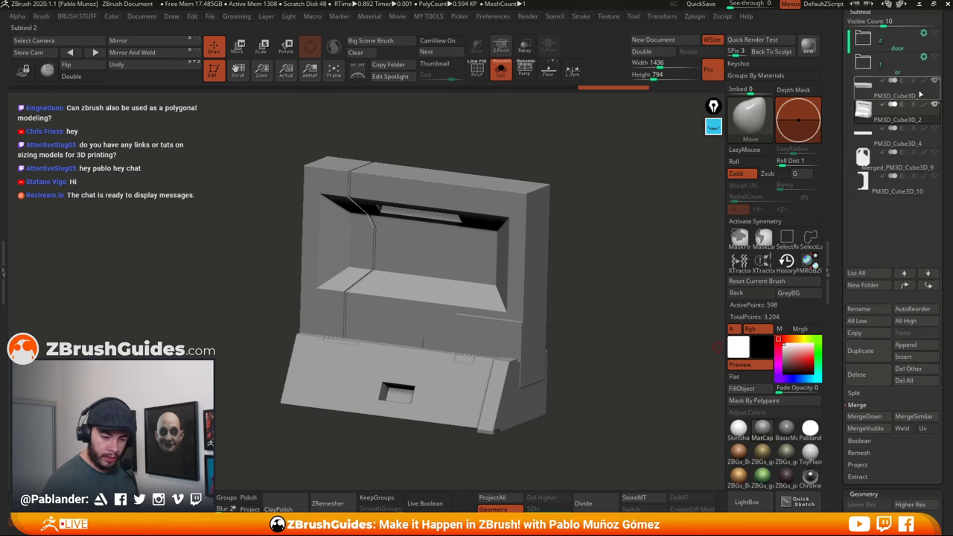
click(920, 95)
alt+drag(630, 316, 602, 392)
drag(840, 392, 839, 332)
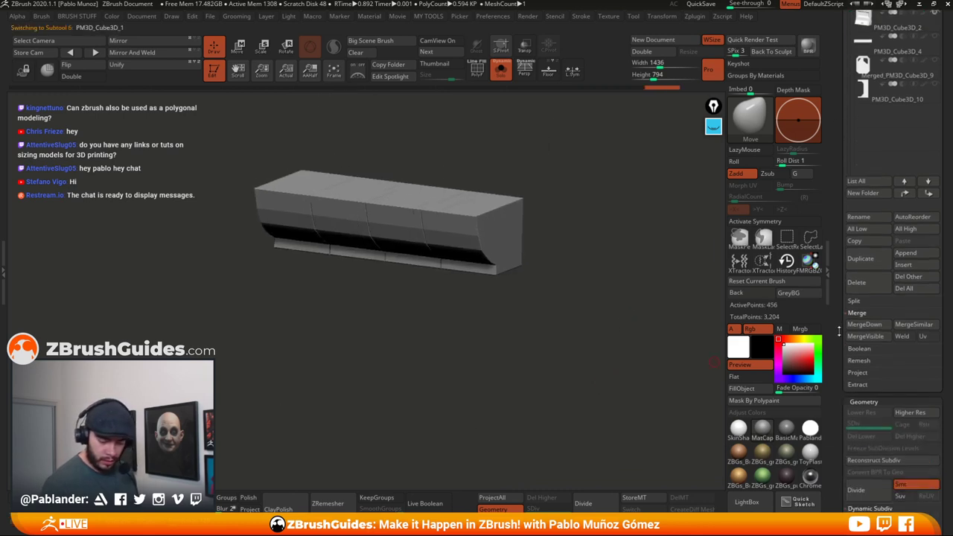
scroll(839, 332, down, 5)
drag(724, 326, 623, 292)
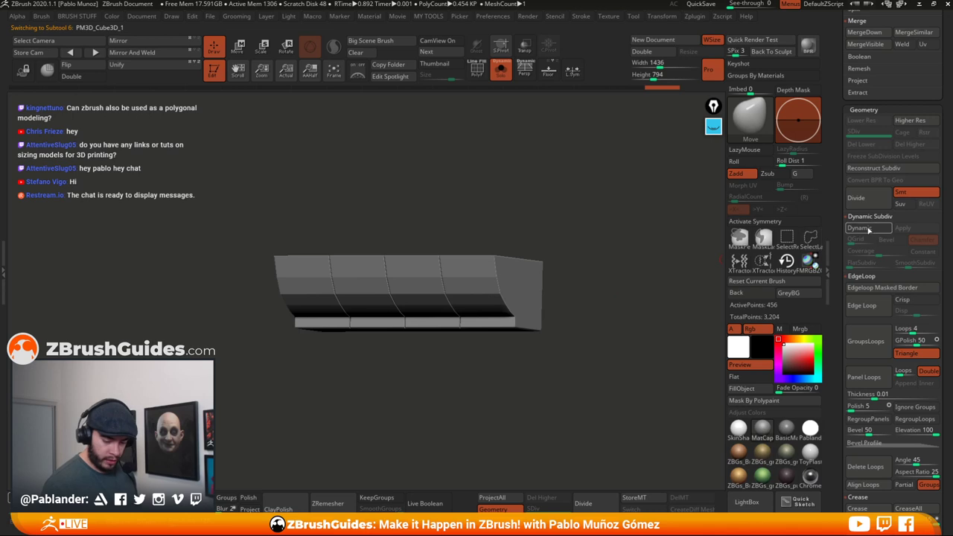
click(866, 229)
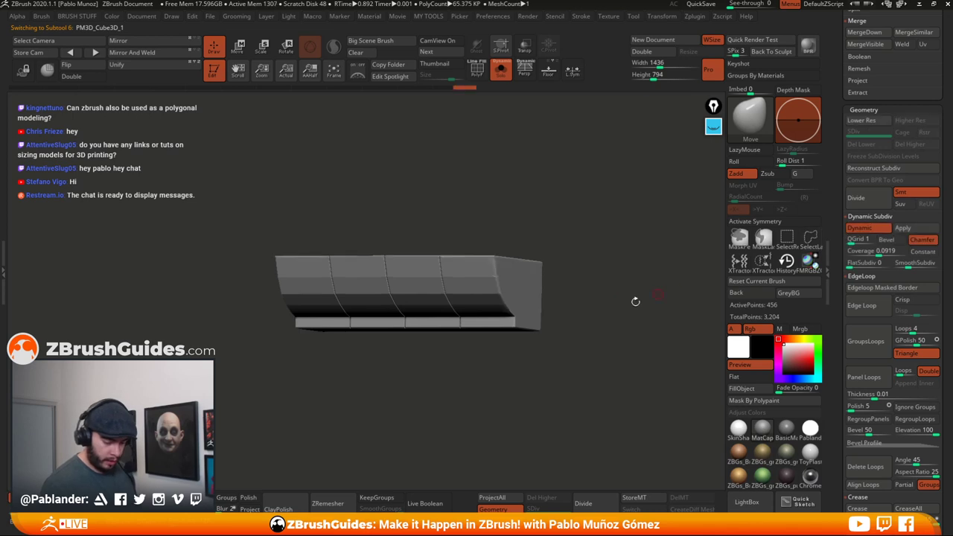
- Preview the overhang's Dynamic Subdiv at QGrid 0 with SmoothSubdiv adjusted, and turn Dynamic Subdiv off
click(856, 239)
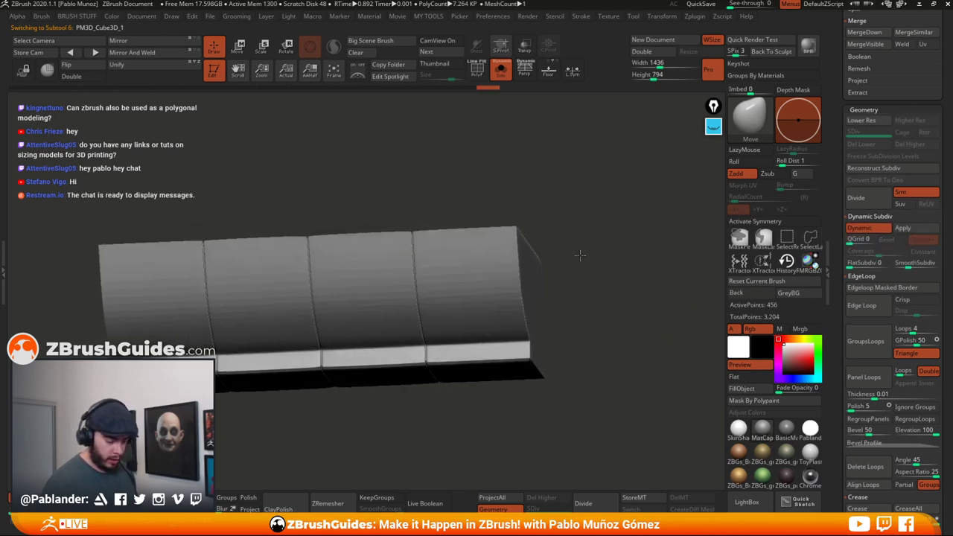
alt+drag(580, 255, 605, 247)
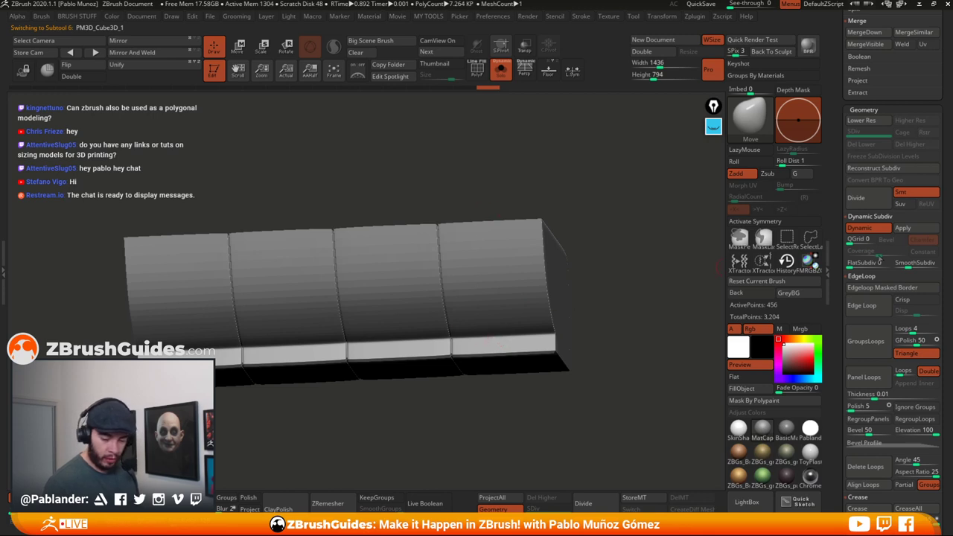
click(913, 264)
alt+drag(689, 290, 666, 288)
click(870, 229)
drag(664, 323, 608, 326)
- Turn off Solo mode to show the overhang together with the lower wall
drag(836, 120, 836, 295)
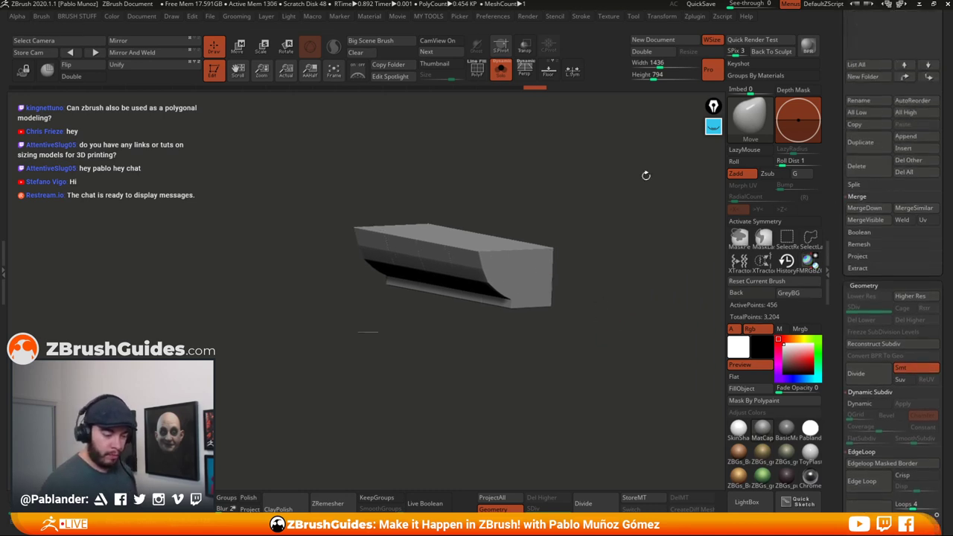
click(502, 71)
alt+drag(595, 254, 590, 303)
alt+drag(589, 304, 588, 253)
drag(835, 128, 834, 236)
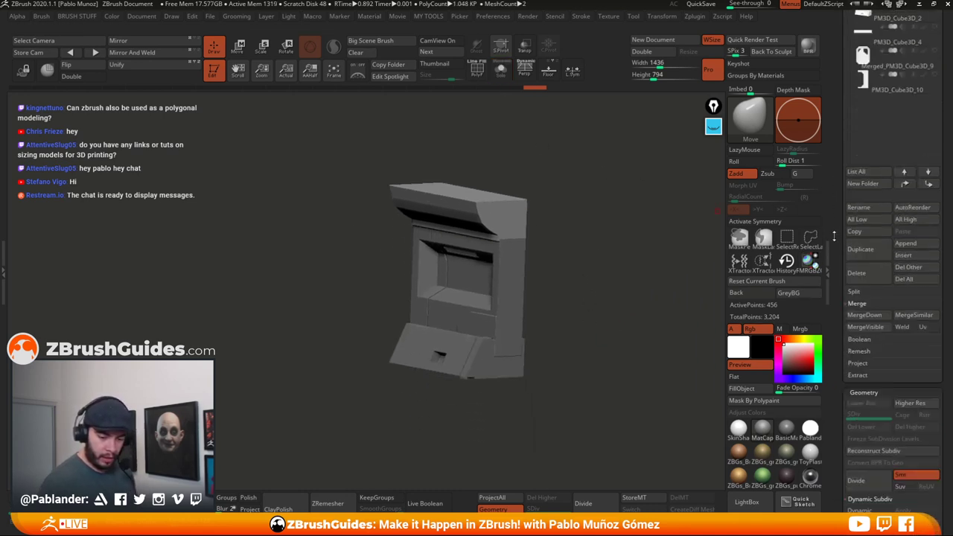
scroll(834, 235, up, 3)
scroll(840, 221, up, 1)
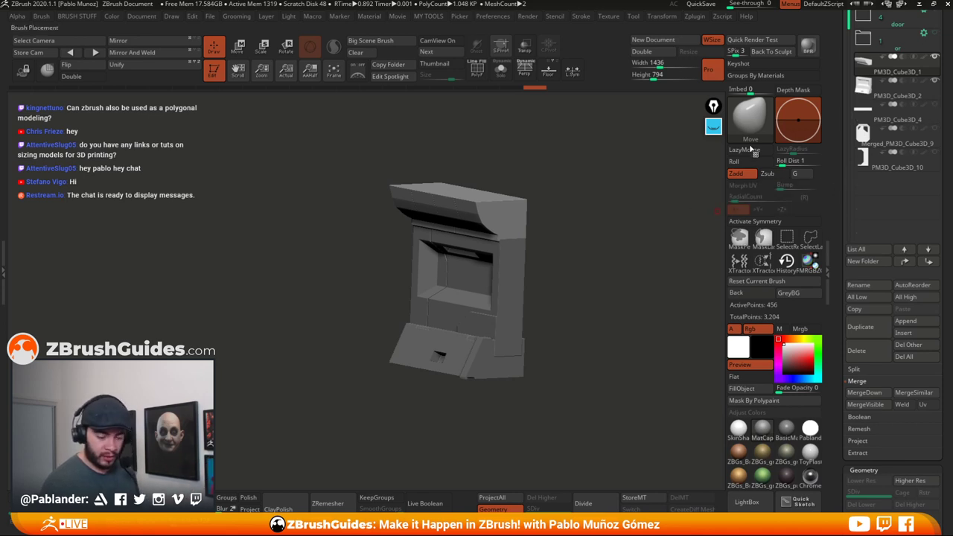
- Turn off Dynamic Subdiv for the subtools PM3D_Cube3D_4 and Merged_PM3D_Cube3D_9
click(896, 95)
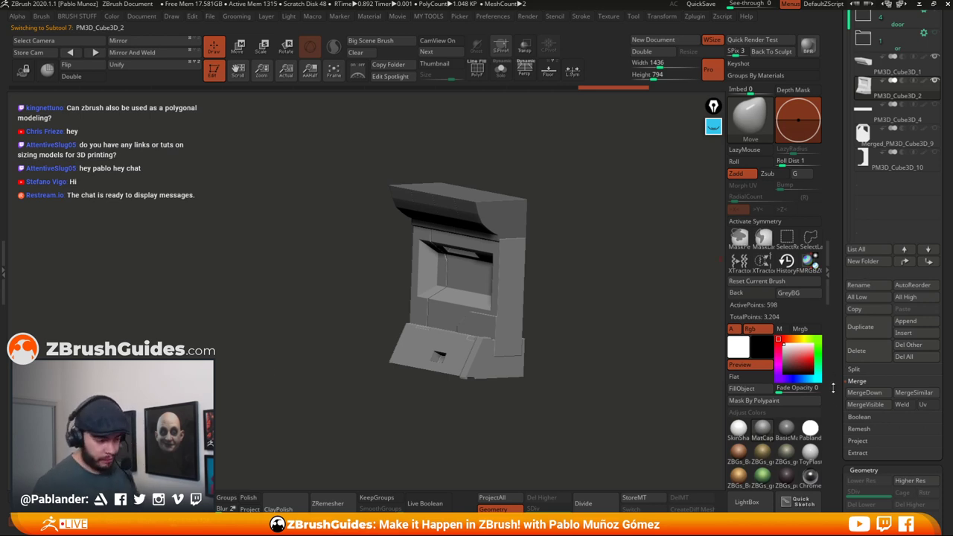
drag(842, 459, 844, 392)
drag(837, 442, 842, 373)
key(Down)
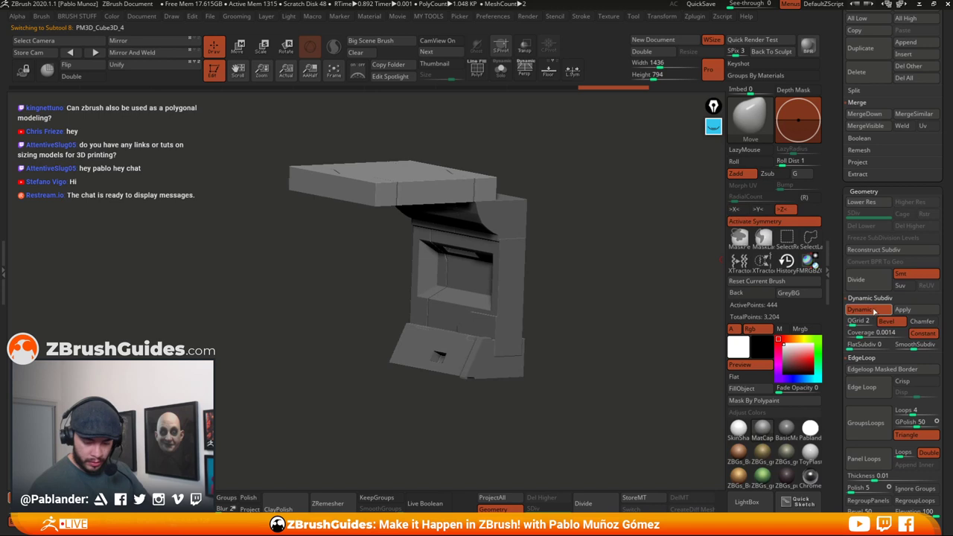
click(874, 312)
key(Down)
click(878, 313)
key(Down)
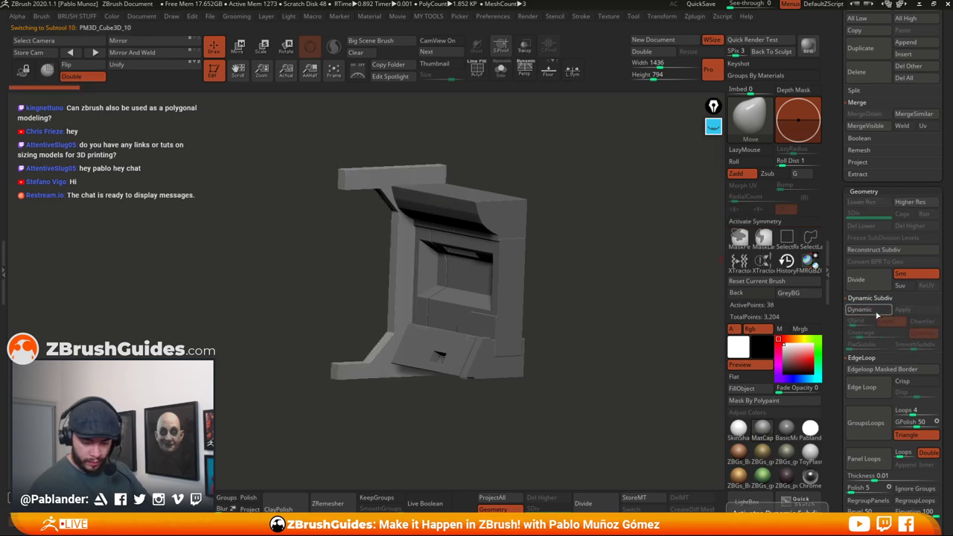
- Step back through the subtools and select the overhang PM3D_Cube3D_1
key(ctrl+z)
key(ctrl+z)
key(ctrl+z)
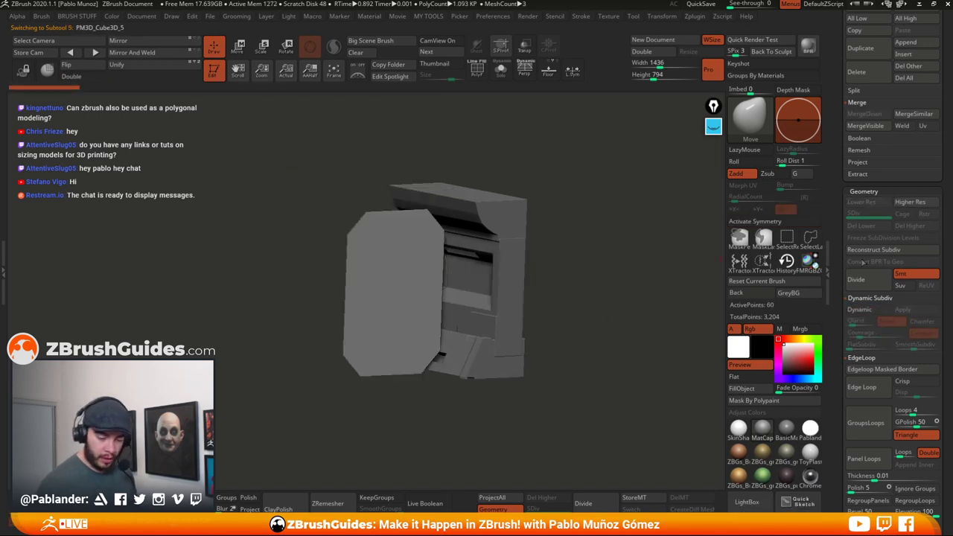
drag(837, 235, 838, 372)
click(895, 187)
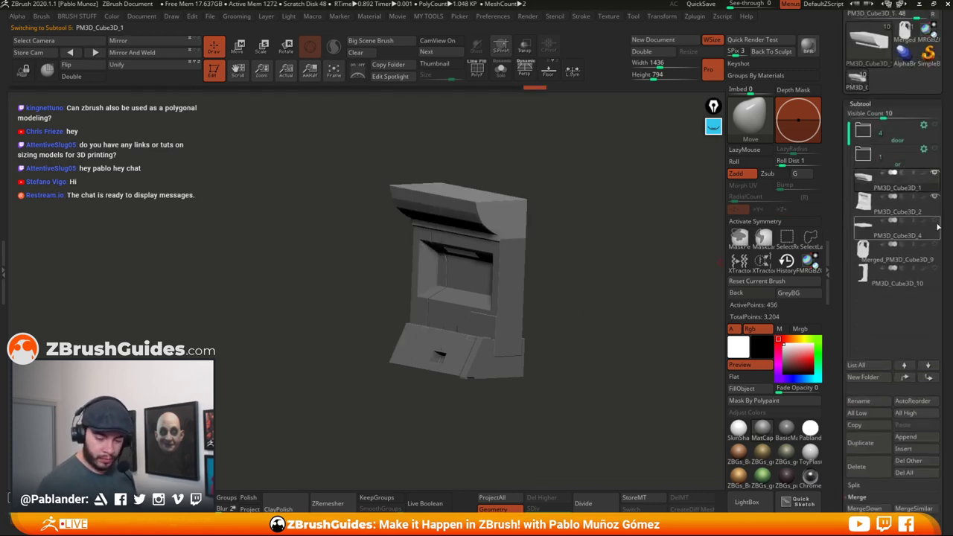
- Examine the wall and overhang together from the side, the front and angled views
mouse_move(937, 224)
alt+drag(606, 287, 591, 293)
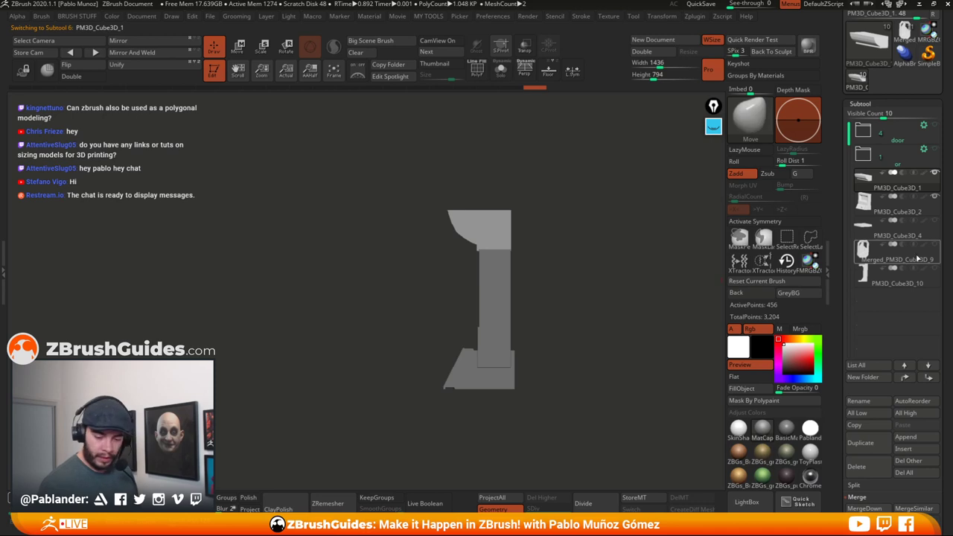
drag(586, 279, 661, 248)
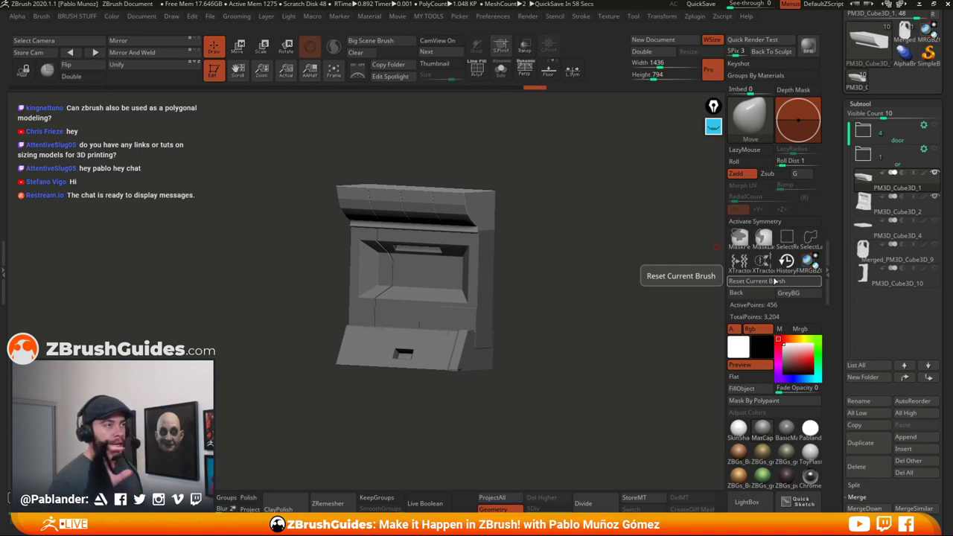
mouse_move(583, 250)
mouse_down()
mouse_move(570, 272)
mouse_move(561, 266)
mouse_up()
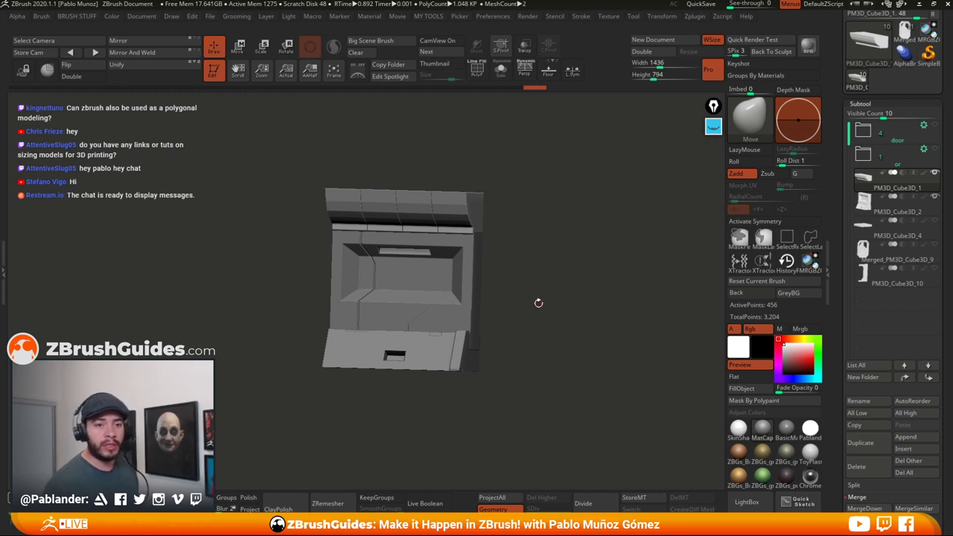
drag(541, 324, 549, 297)
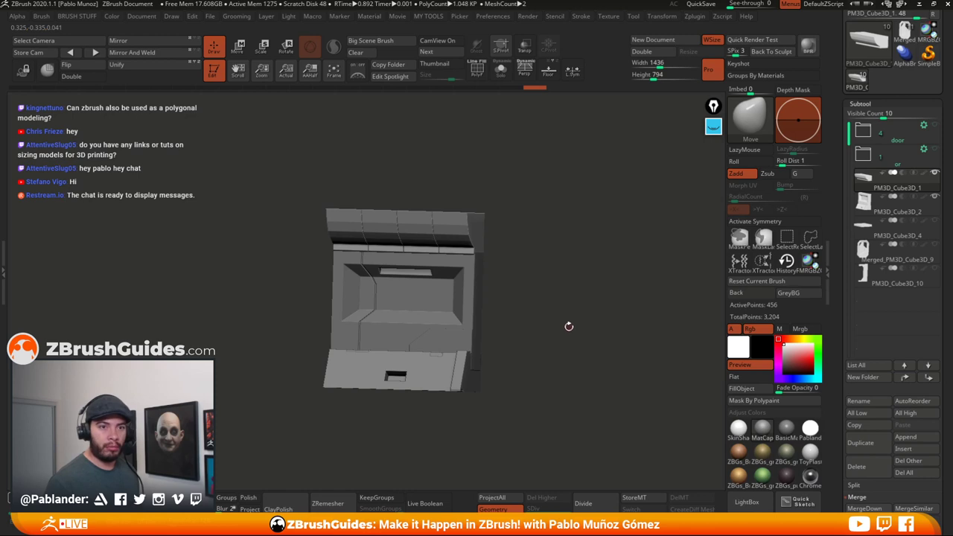
shift+drag(554, 297, 551, 300)
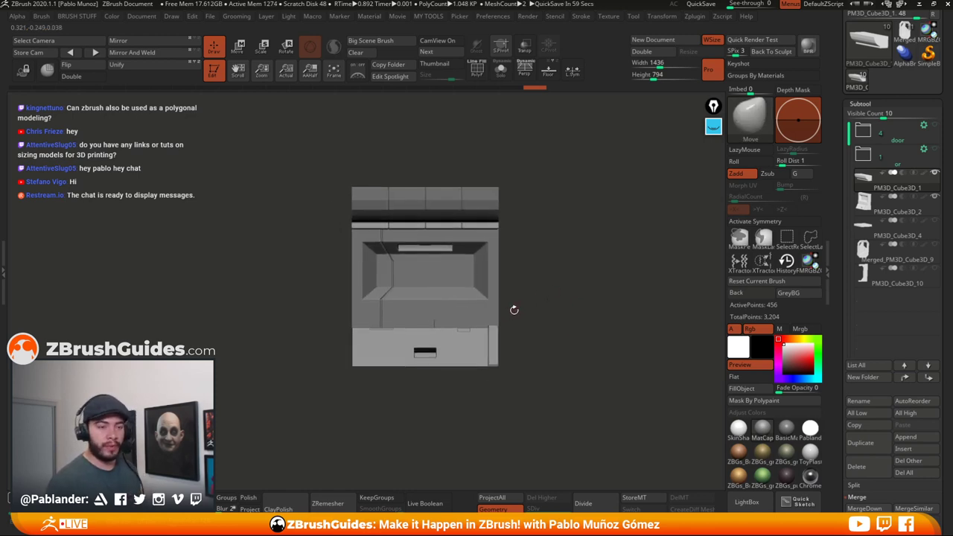
mouse_move(560, 267)
mouse_down()
mouse_move(567, 277)
mouse_move(543, 277)
mouse_up()
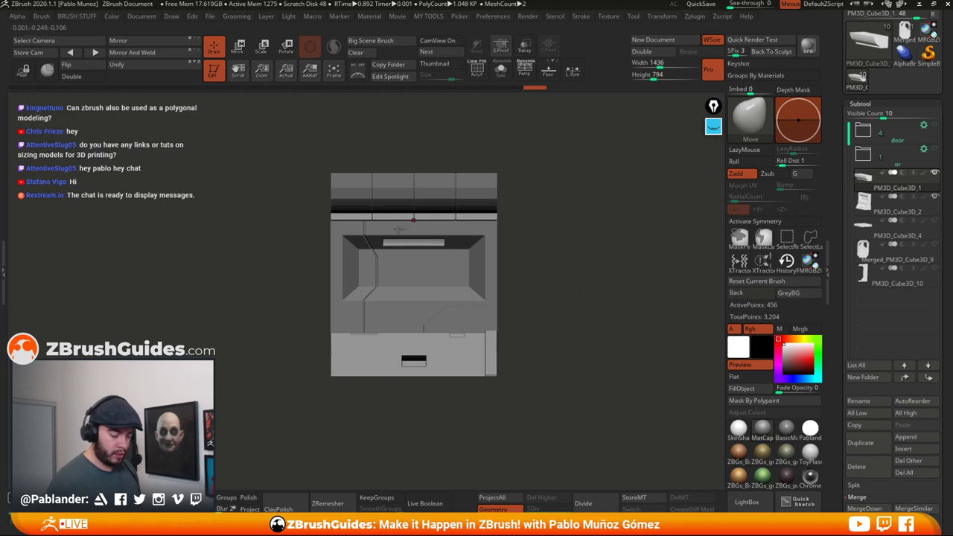
drag(560, 297, 555, 319)
drag(531, 372, 573, 364)
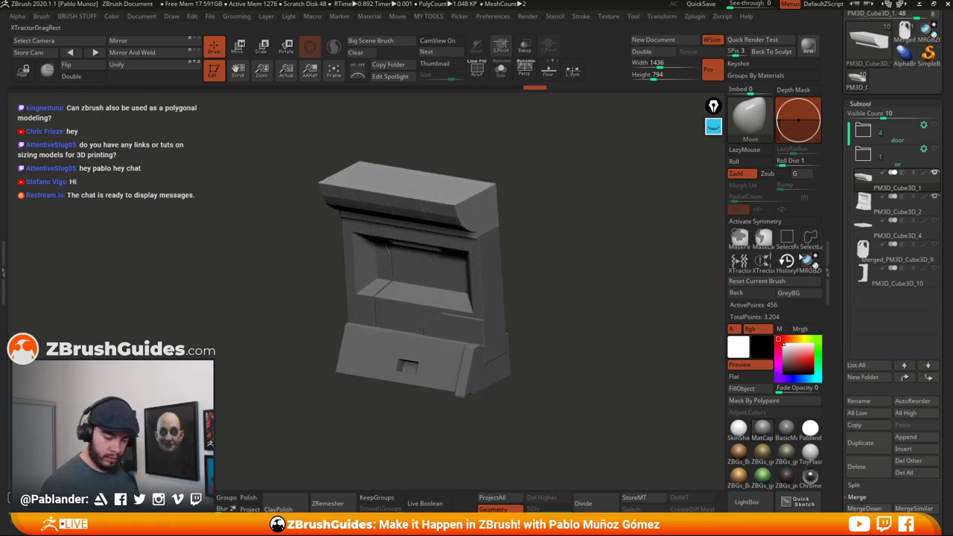
- Hide the overhang and show the lower wall subtool PM3D_Cube3D_2 with its PolyFrame wireframe
click(935, 175)
click(930, 209)
alt+drag(661, 281, 621, 296)
key(shift+f)
drag(604, 329, 560, 340)
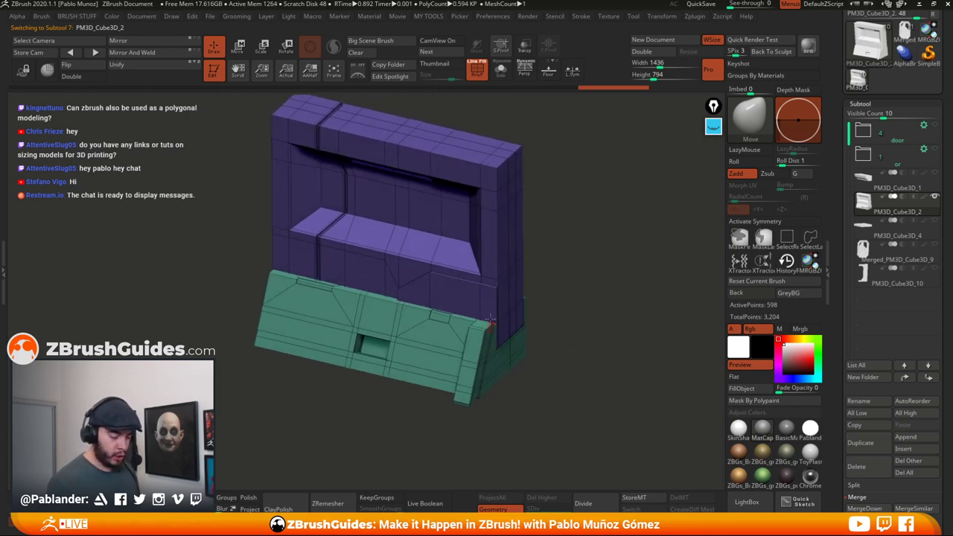
- Append a Cylinder3D primitive as a new subtool and make it the active one
drag(489, 320, 514, 265)
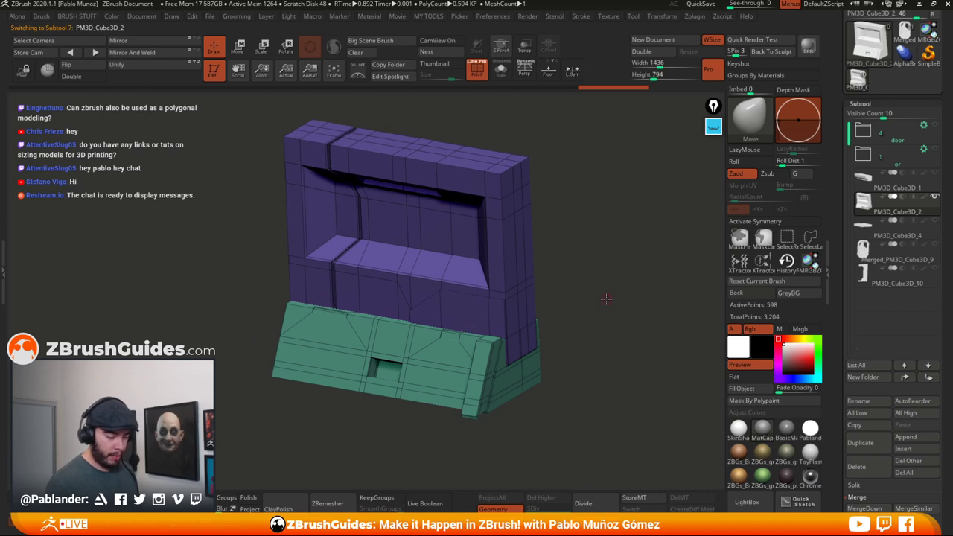
drag(606, 298, 599, 310)
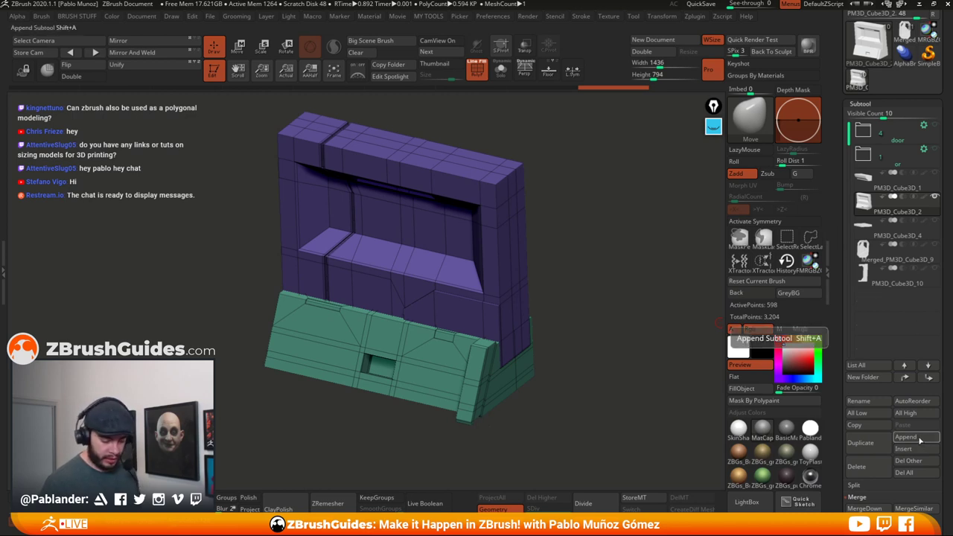
click(920, 439)
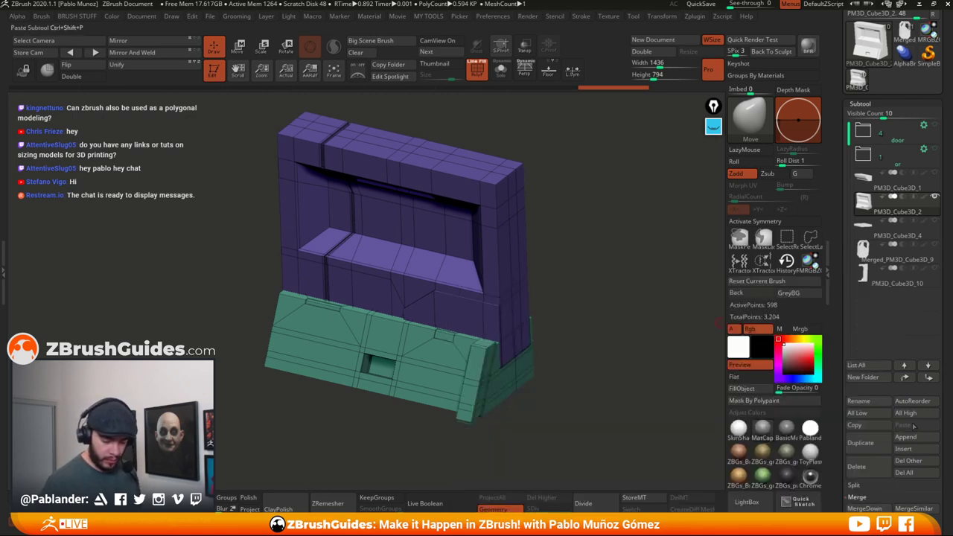
click(916, 438)
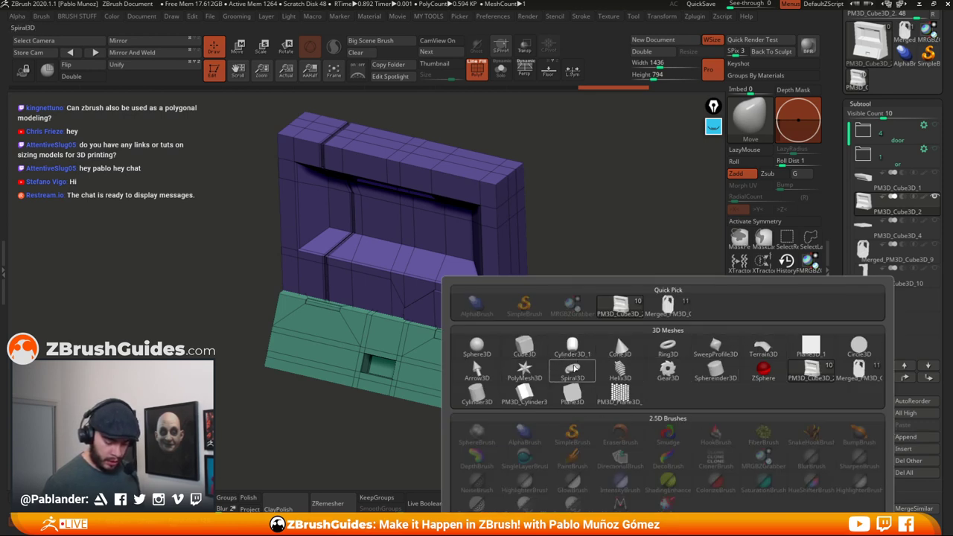
mouse_move(576, 357)
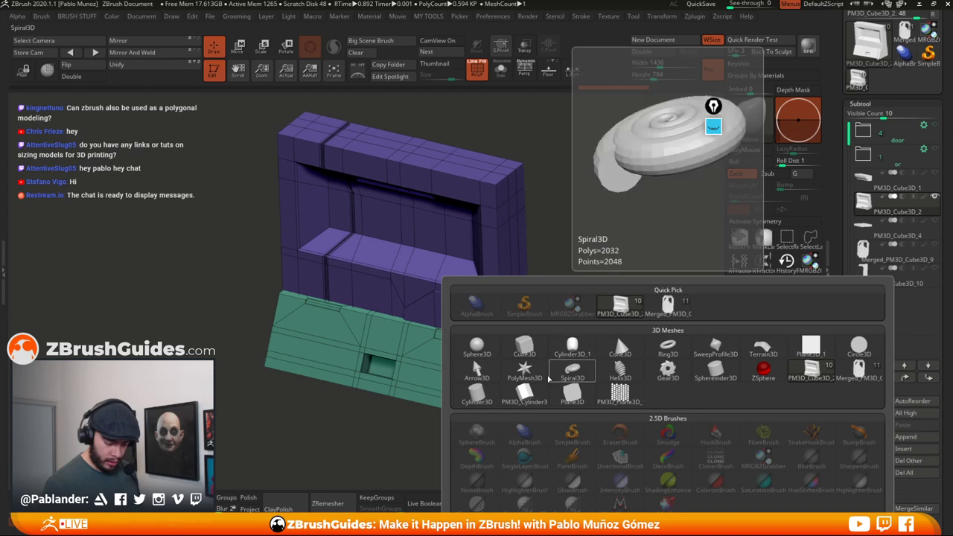
click(476, 393)
ctrl+right_drag(512, 391, 551, 285)
click(890, 307)
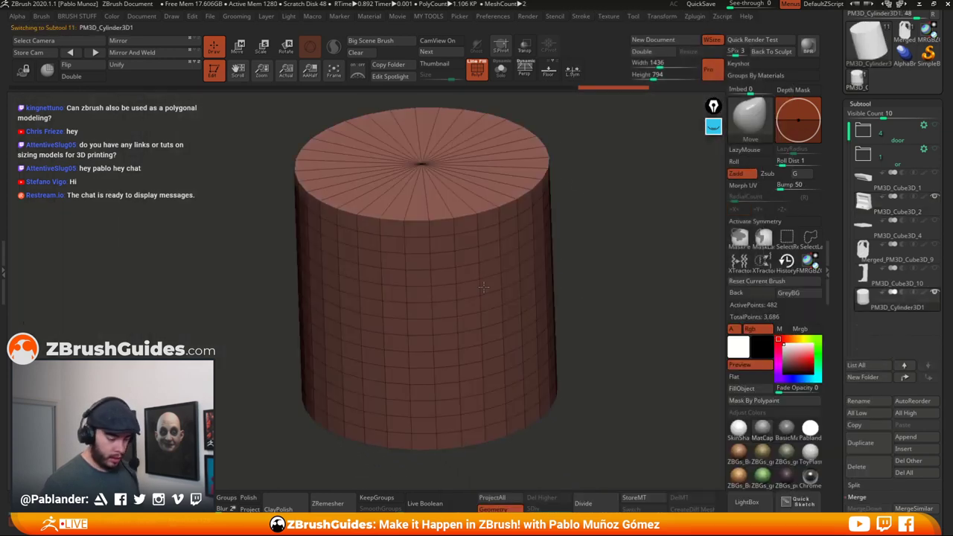
- Scale the cylinder down into a narrow upright pipe and move it to the front of the wall near its outer edge
key(w)
drag(424, 277, 361, 361)
ctrl+right_drag(534, 289, 564, 298)
drag(465, 318, 535, 330)
drag(496, 289, 475, 314)
shift+right_drag(600, 276, 558, 279)
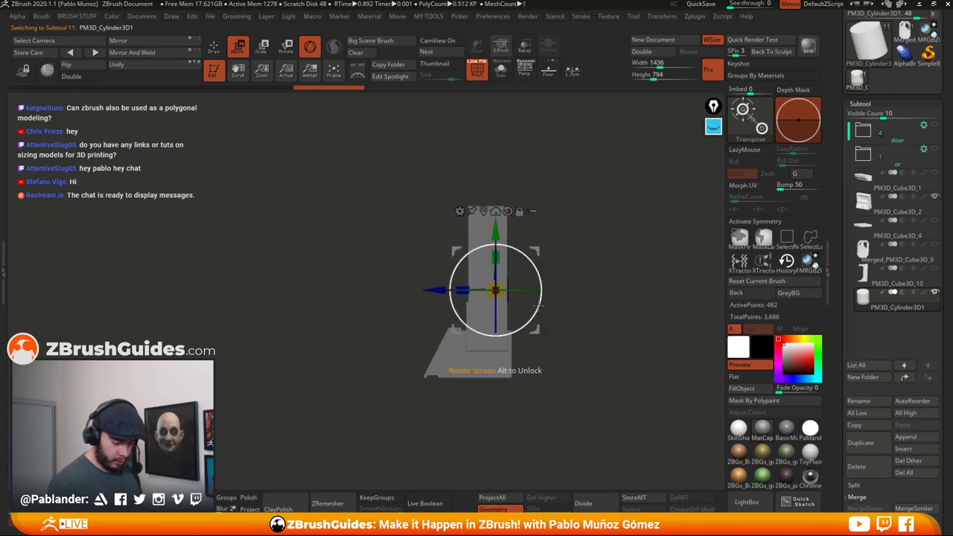
drag(534, 330, 492, 341)
drag(453, 302, 456, 239)
shift+right_drag(542, 237, 571, 294)
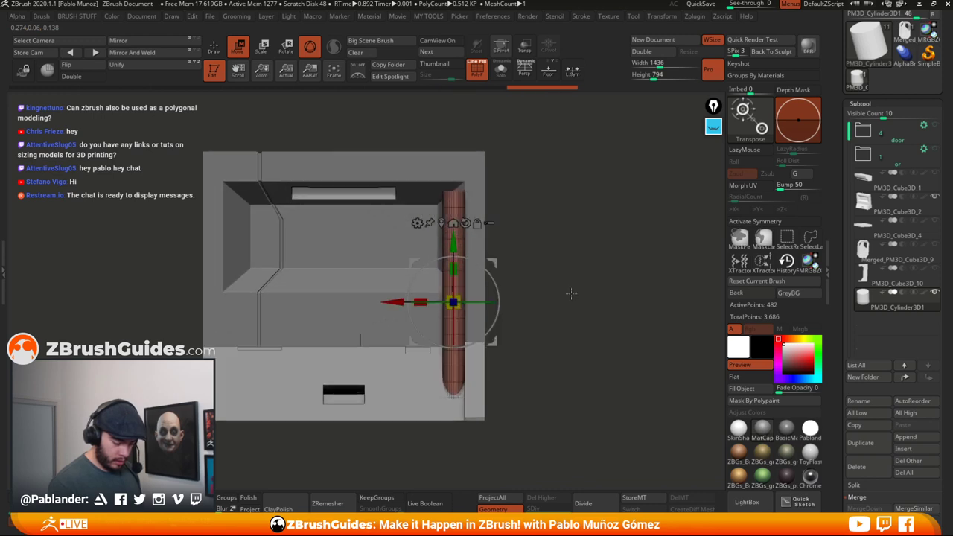
- Slim the pipe further and position it vertically along the wall's outer edge, directly above the base's end block
drag(496, 269, 518, 230)
drag(477, 260, 471, 290)
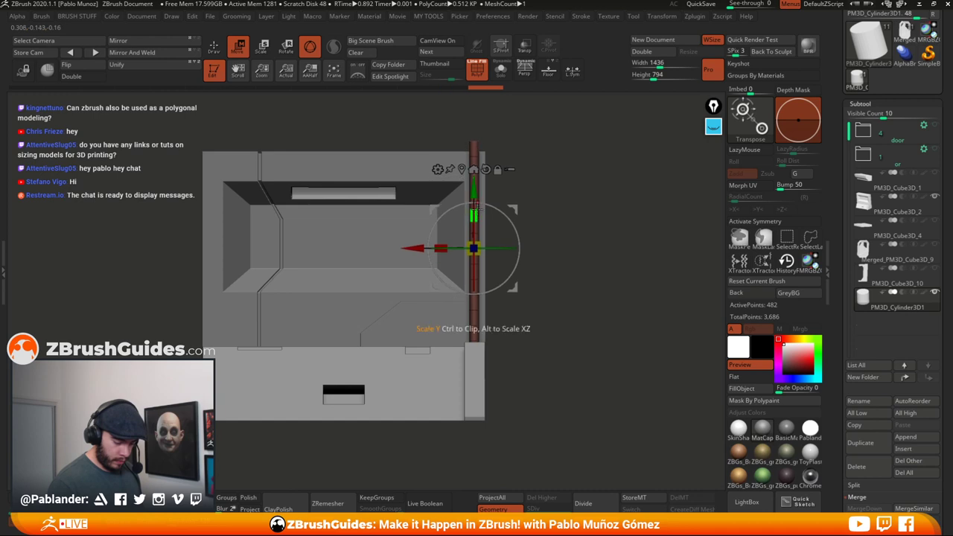
key(q)
mouse_move(600, 299)
mouse_down()
mouse_move(532, 276)
mouse_move(538, 340)
mouse_move(551, 320)
mouse_move(580, 327)
mouse_move(572, 366)
mouse_up()
key(w)
mouse_move(503, 328)
mouse_down()
mouse_move(541, 324)
mouse_move(541, 347)
mouse_move(636, 335)
mouse_move(625, 404)
mouse_move(576, 323)
mouse_move(591, 280)
mouse_move(636, 266)
mouse_move(617, 228)
mouse_move(593, 291)
mouse_move(608, 303)
mouse_move(422, 240)
mouse_up()
click(213, 47)
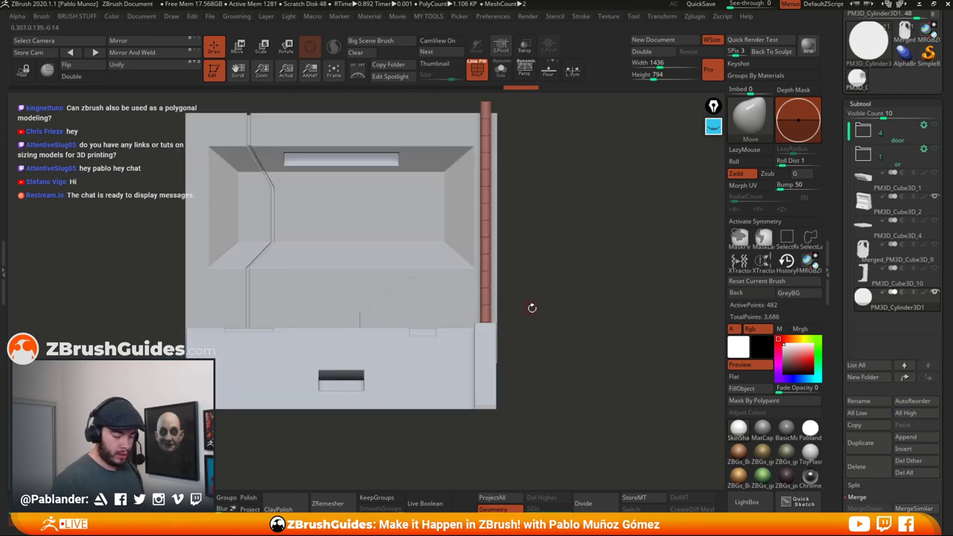
- Isolate the lower part of the pipe with SelectRect, give it its own polygroup and show the whole pipe again
alt+drag(557, 216, 545, 227)
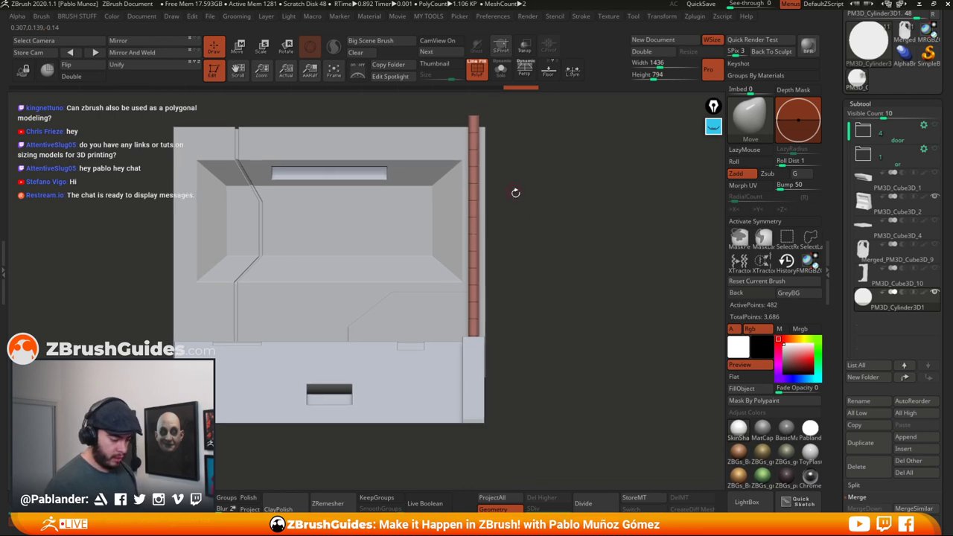
alt+drag(515, 192, 534, 216)
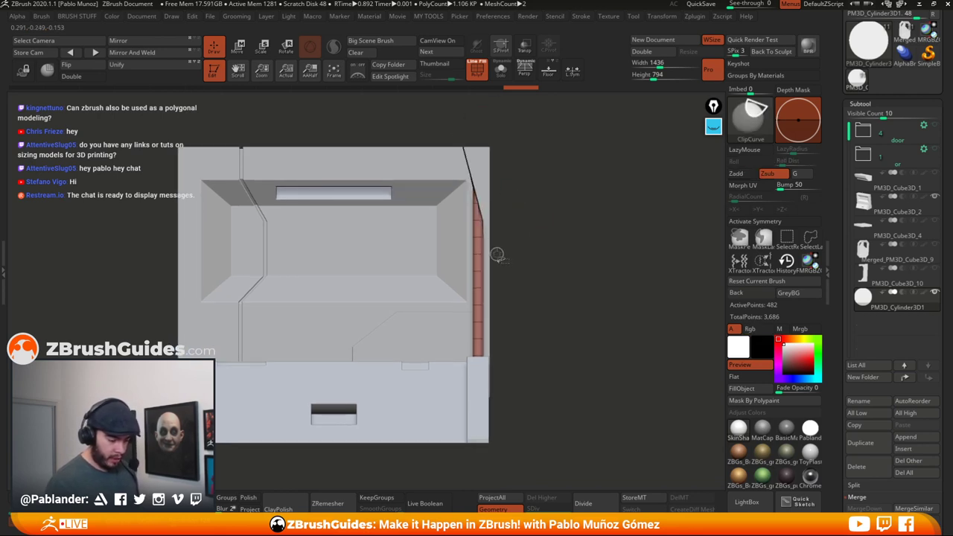
click(787, 238)
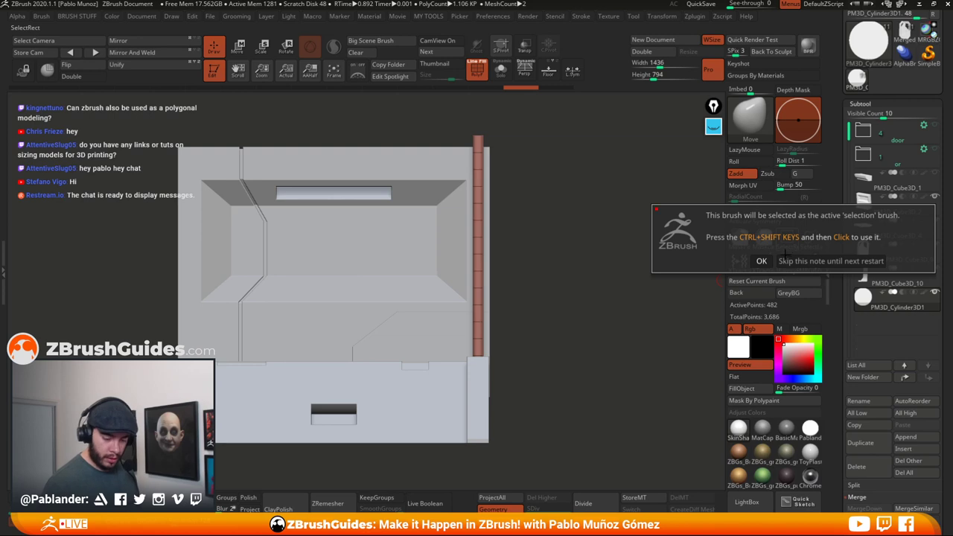
click(786, 260)
mouse_move(450, 110)
ctrl+shift+mouse_down()
mouse_move(463, 191)
mouse_move(515, 293)
mouse_move(521, 286)
mouse_move(546, 323)
ctrl+shift+mouse_up()
key(ctrl+w)
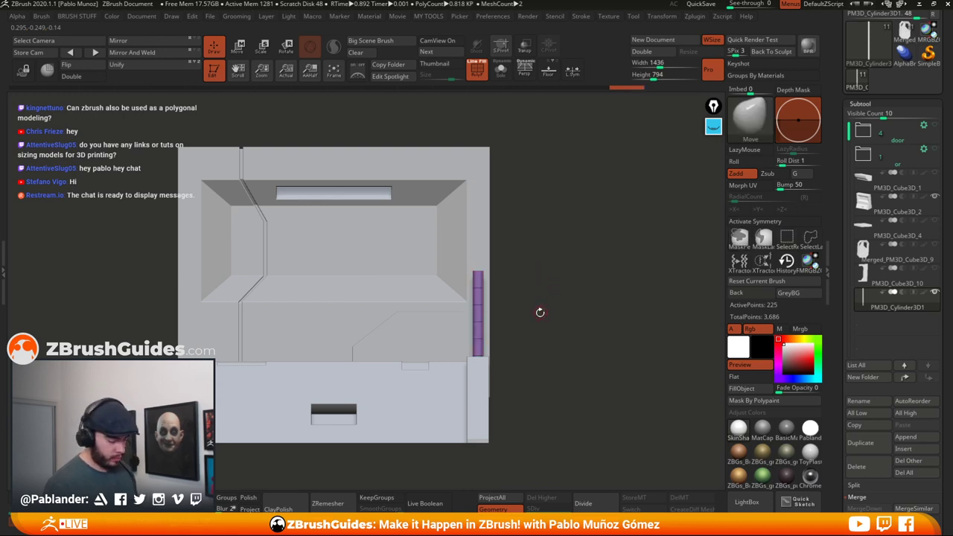
ctrl+shift+click(544, 319)
- Thicken the pipe's lower polygroup with ZModeler QMesh targeting Polygroup All, and compare the pipe with the wall
alt+drag(538, 313, 558, 382)
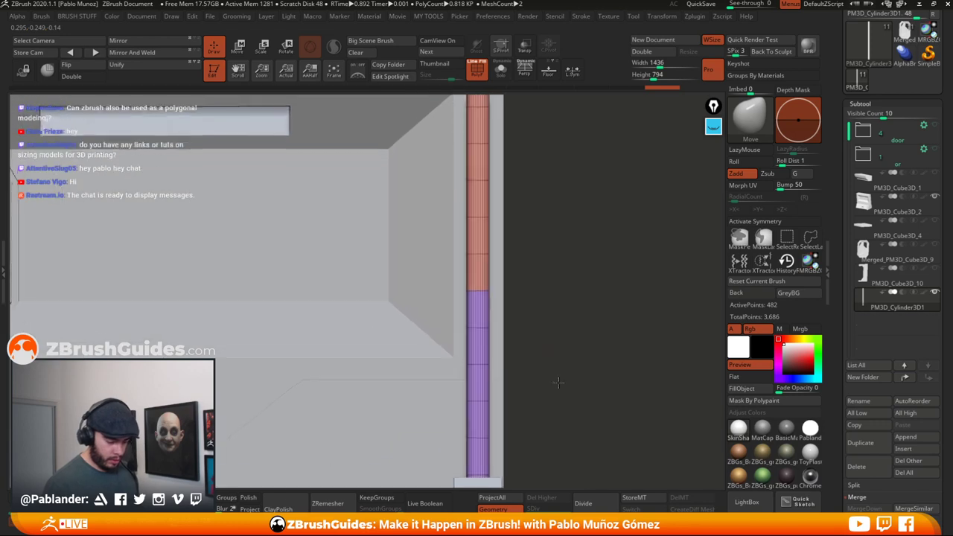
mouse_move(559, 347)
alt+mouse_down()
mouse_move(557, 305)
mouse_move(521, 254)
mouse_move(565, 321)
alt+mouse_up()
click(502, 71)
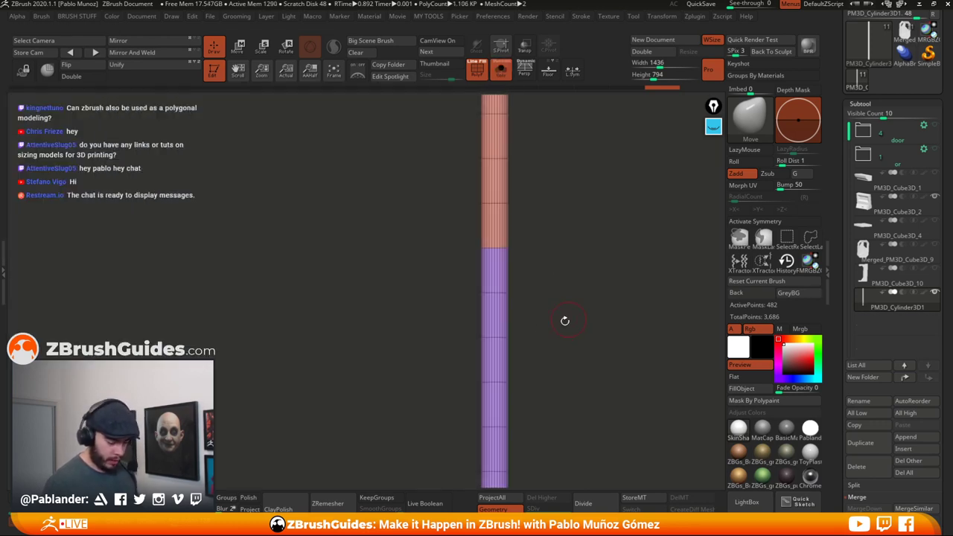
key(b)
key(z)
key(m)
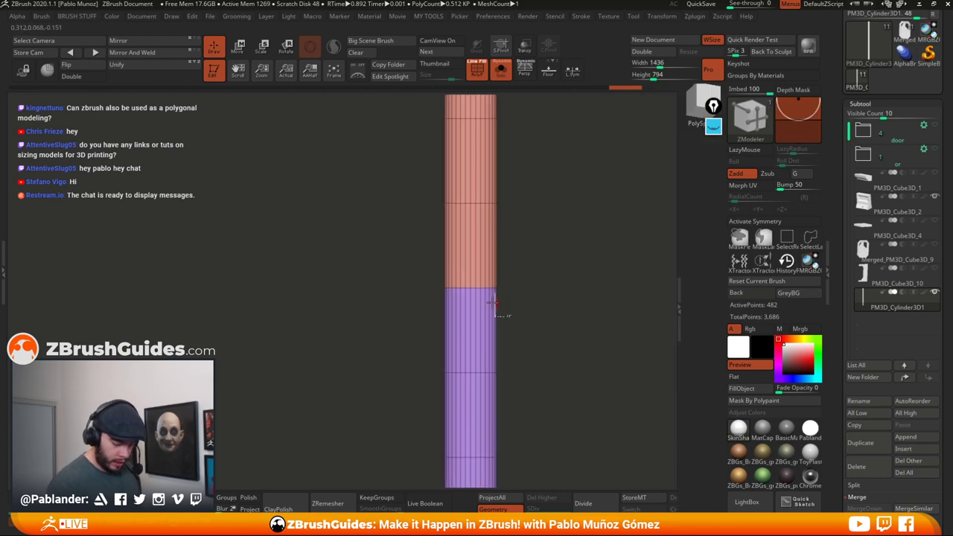
key(space)
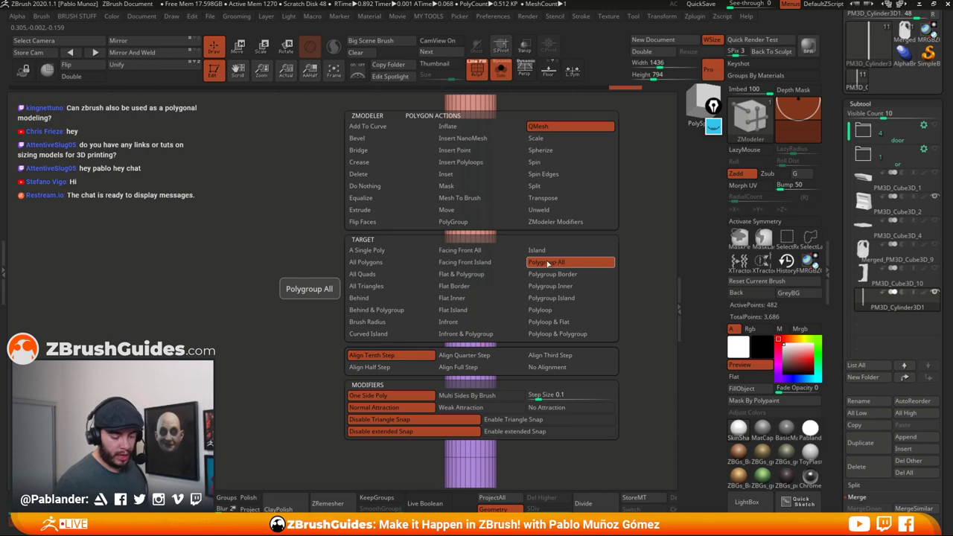
alt+drag(552, 345, 551, 294)
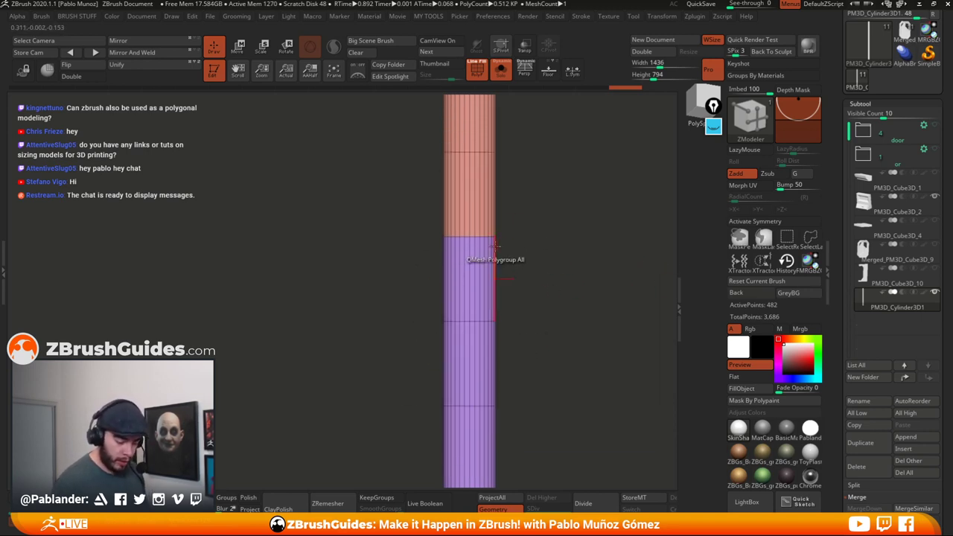
drag(485, 250, 533, 291)
alt+drag(518, 245, 509, 173)
alt+drag(530, 308, 506, 151)
click(496, 73)
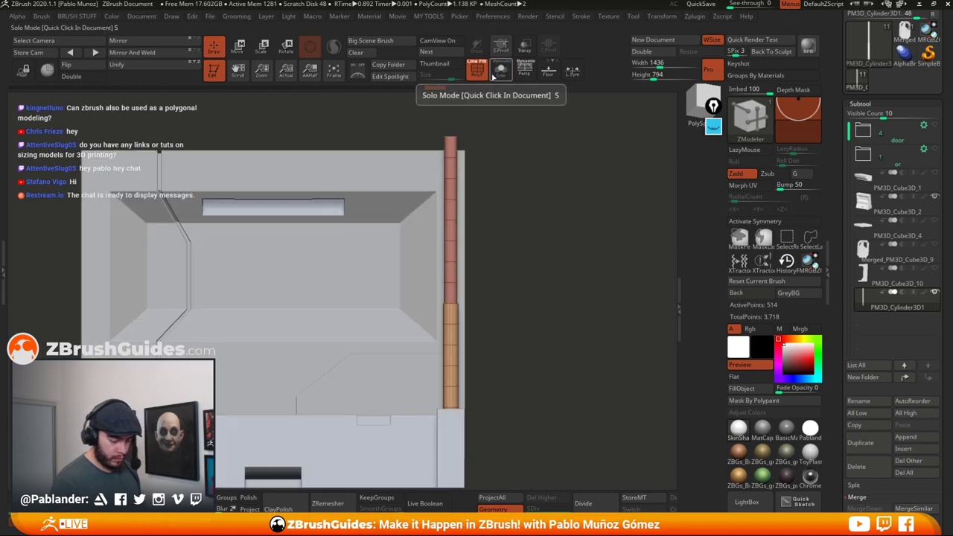
- Isolate the bottom end of the pipe, assign it a new polygroup with Group Visible and show the full pipe
click(495, 73)
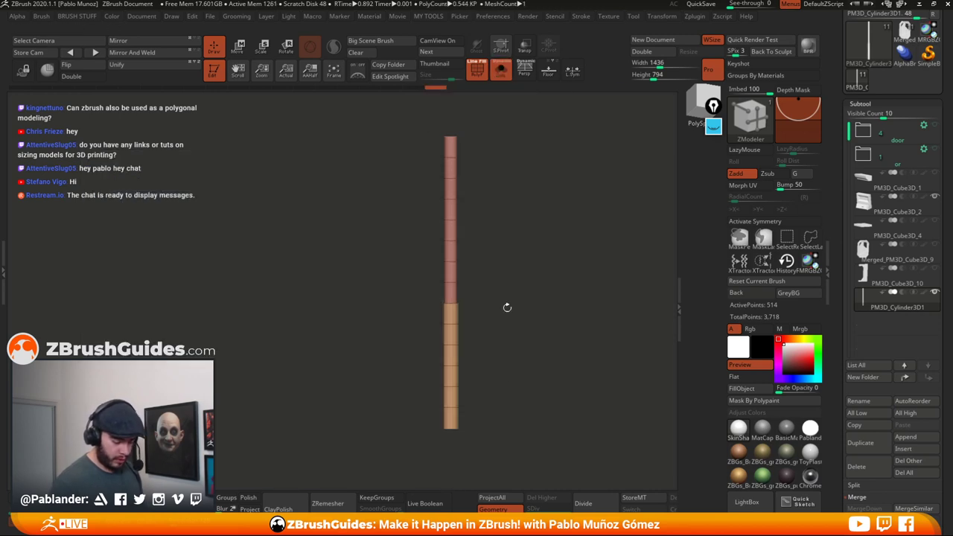
drag(506, 306, 524, 351)
ctrl+shift+drag(357, 424, 530, 253)
click(496, 71)
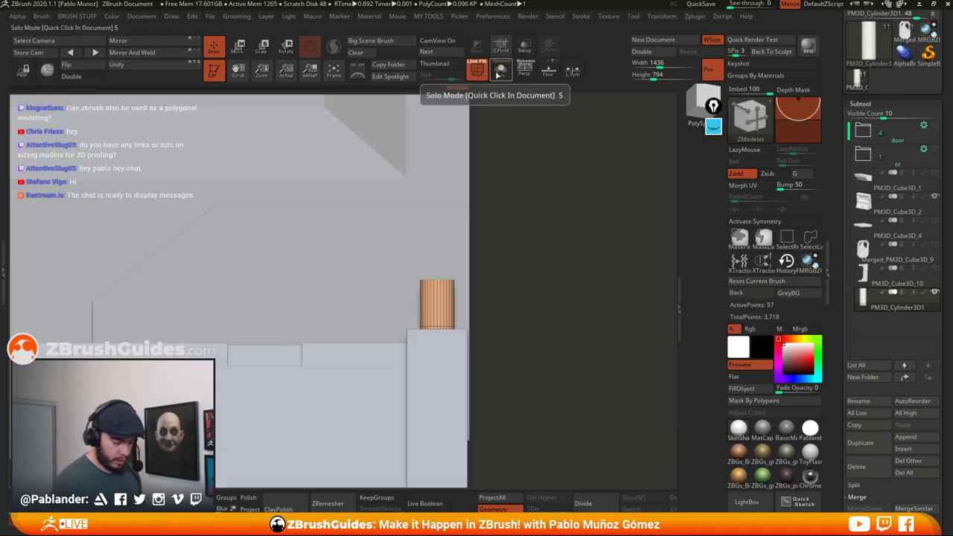
click(497, 72)
key(1)
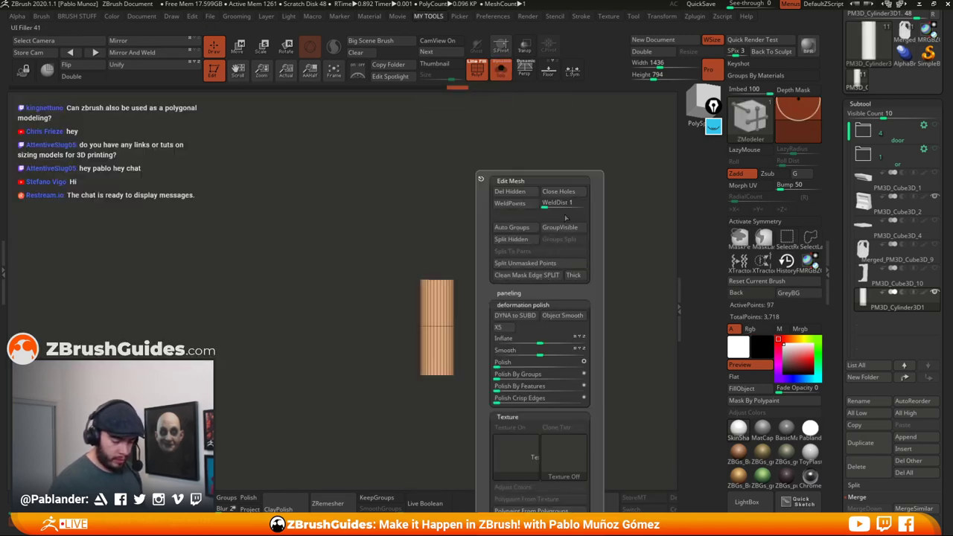
right_click(610, 199)
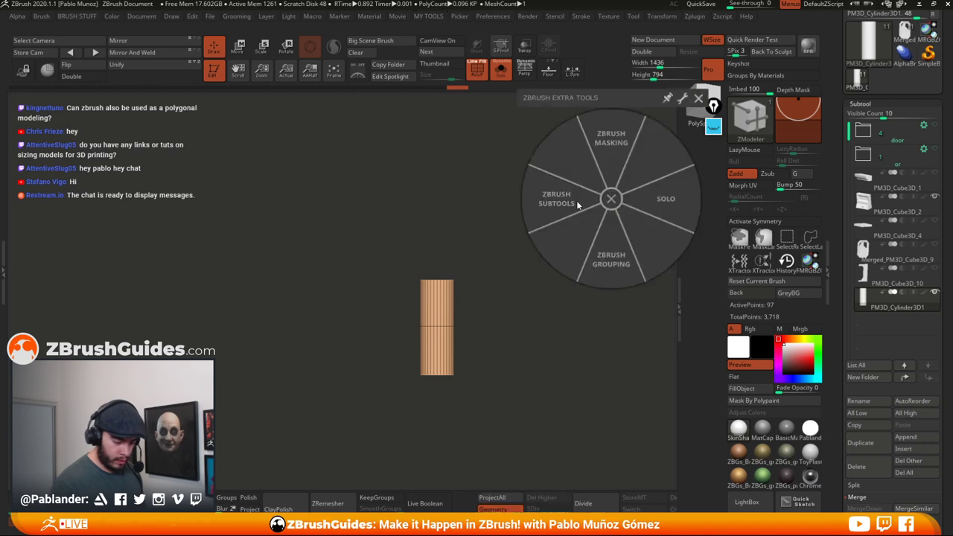
click(612, 261)
click(563, 259)
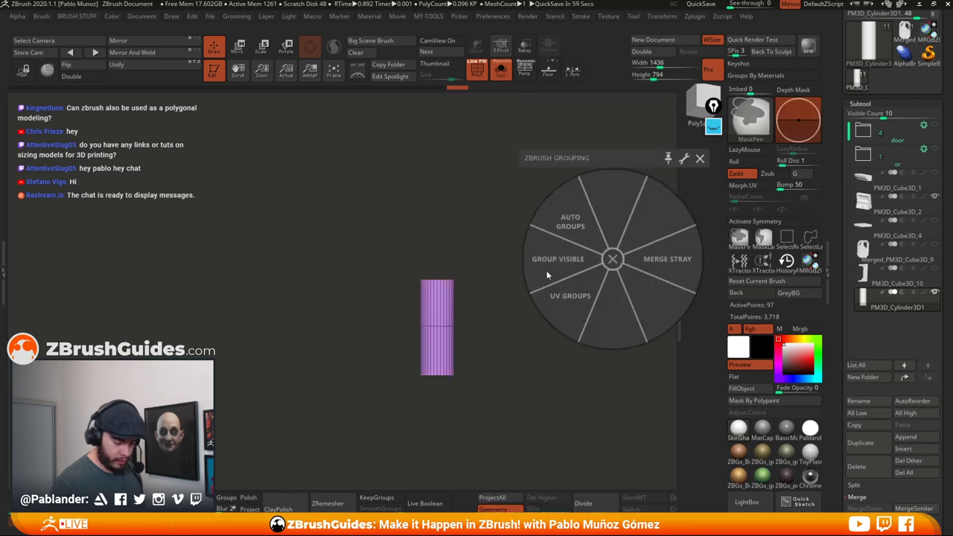
click(616, 259)
ctrl+shift+click(488, 295)
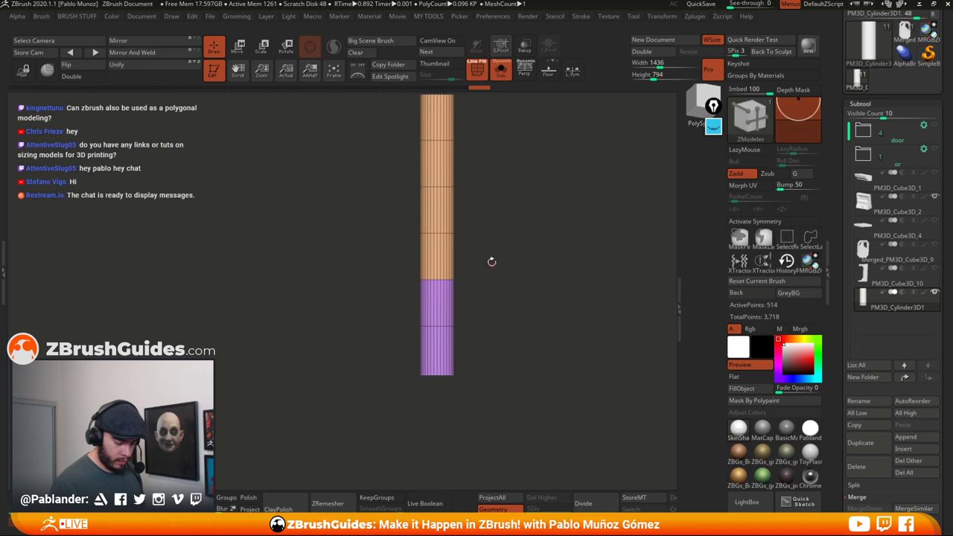
- Enlarge the pipe's bottom polygroup outward with QMesh so the adjoining section above flares into a taper
alt+drag(472, 280, 517, 260)
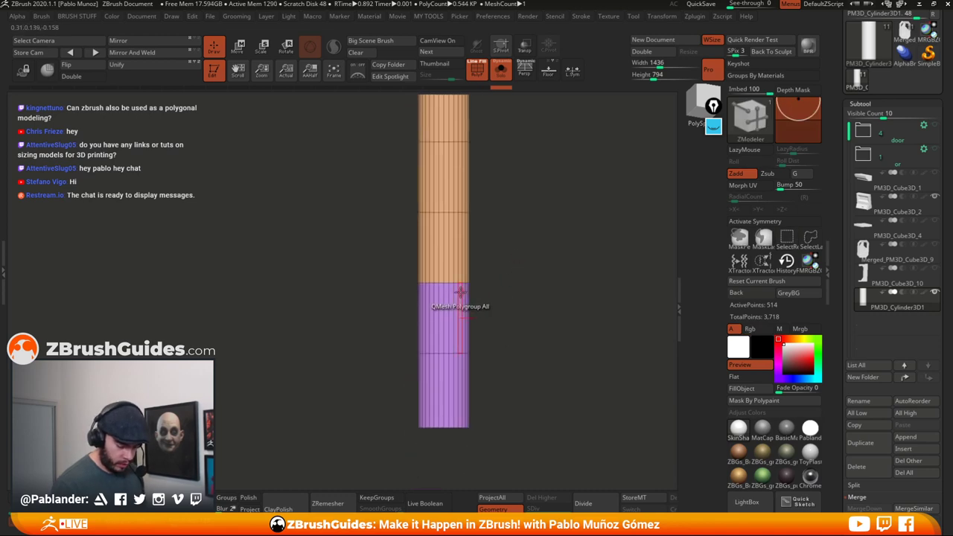
drag(459, 292, 475, 293)
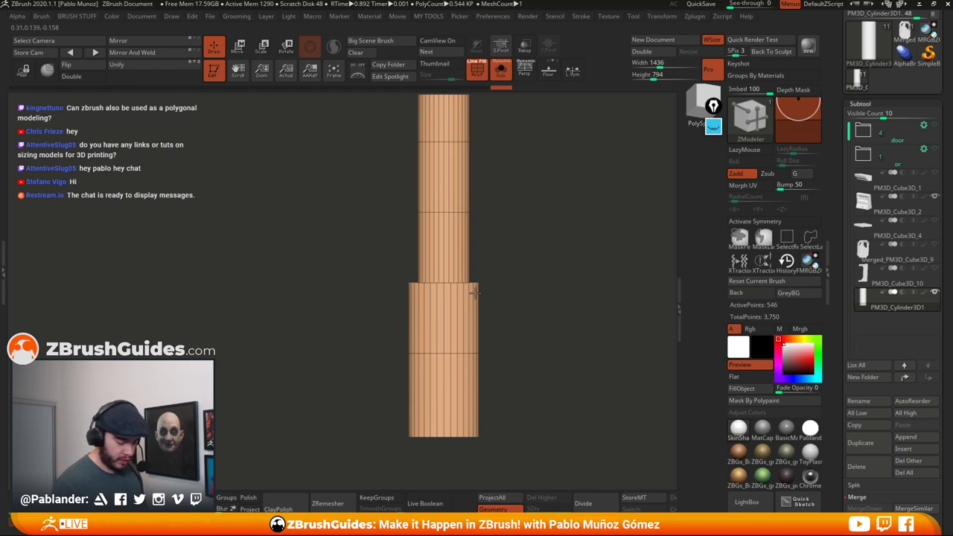
key(ctrl+z)
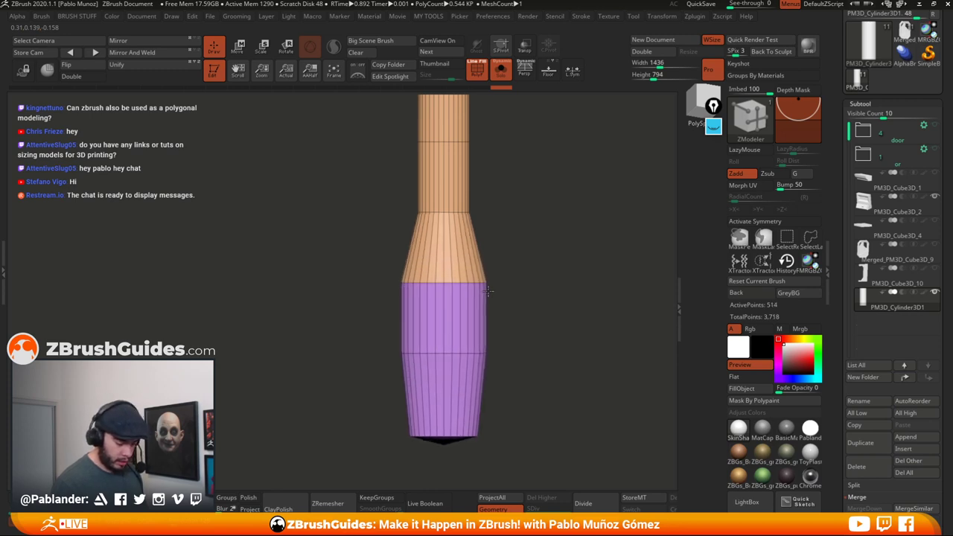
drag(487, 291, 499, 286)
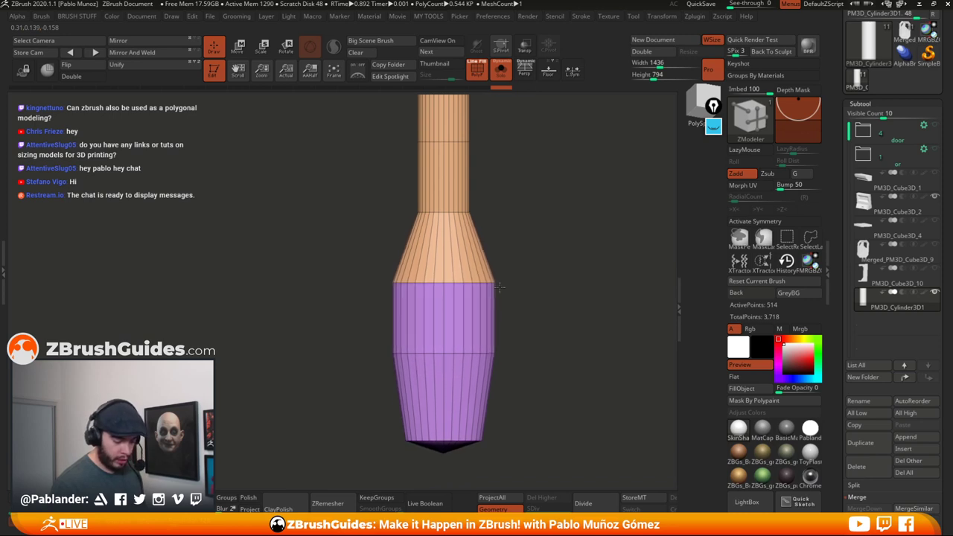
alt+drag(541, 357, 515, 245)
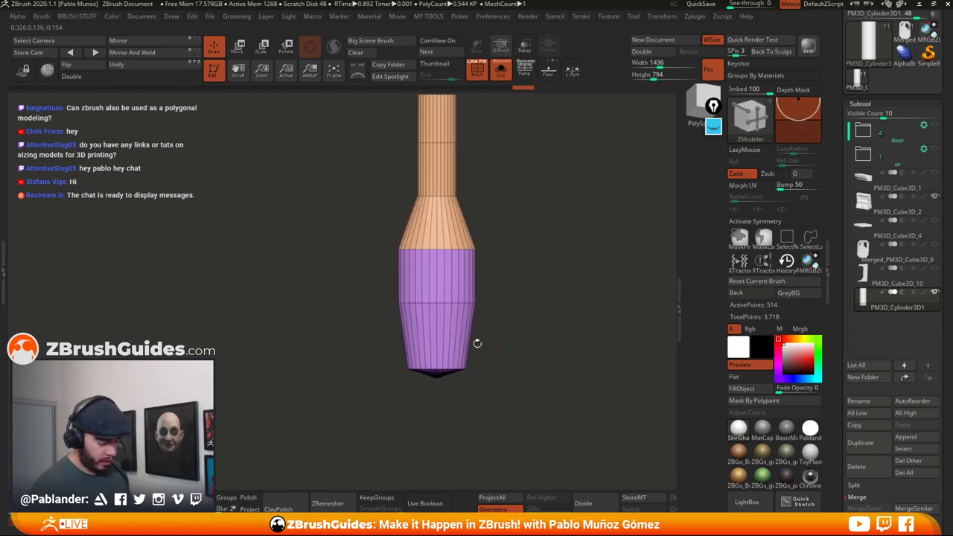
- Mask the pipe down to its flared end, leaving only the bottommost ring and cap unmasked
ctrl+shift+drag(506, 344, 389, 389)
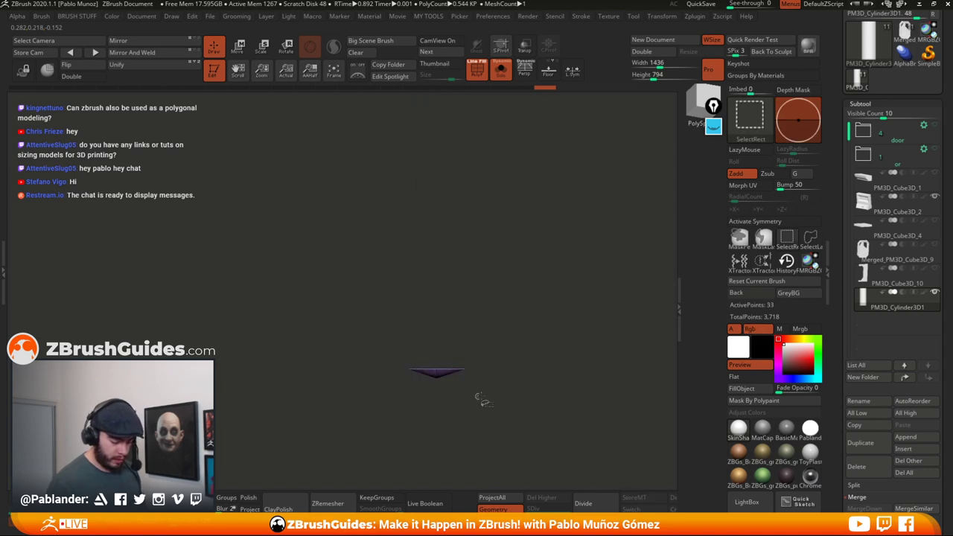
ctrl+shift+click(480, 397)
ctrl+drag(528, 334, 357, 392)
ctrl+click(512, 377)
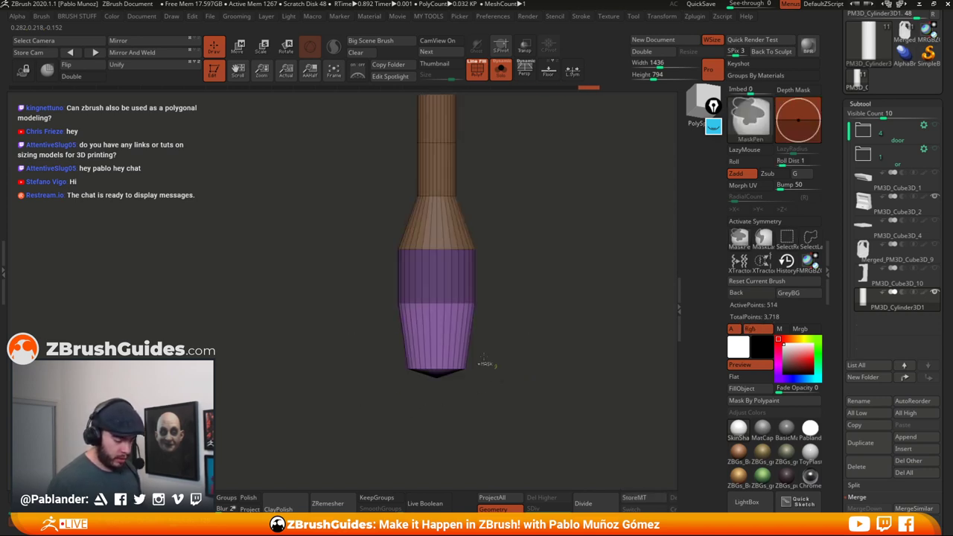
- Activate the Move gizmo and centre it on the unmasked bottom end of the pipe
click(238, 50)
alt+drag(499, 313, 497, 335)
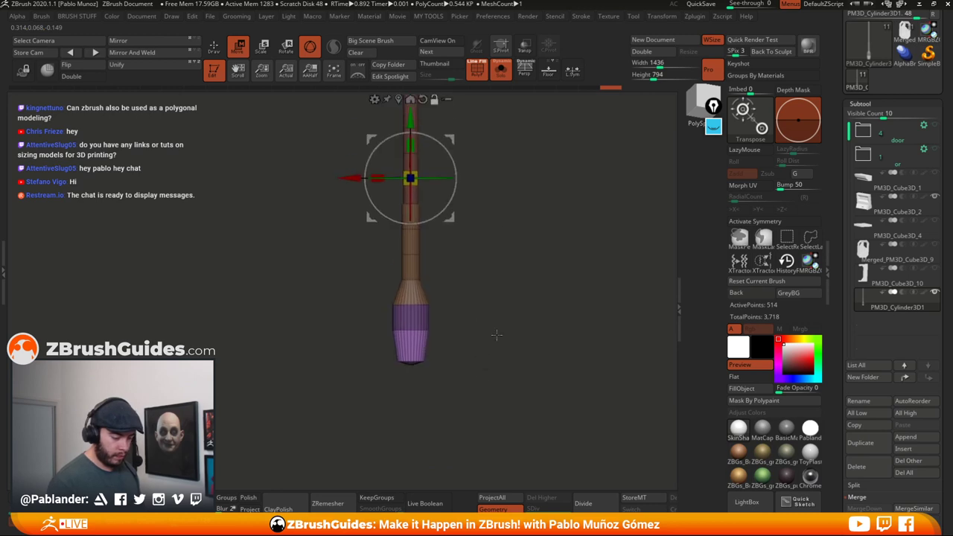
alt+drag(491, 262, 495, 313)
click(405, 151)
alt+drag(502, 366, 533, 276)
alt+drag(446, 228, 453, 359)
- Flatten, widen and raise the pipe's bottom end to form a short straight-sided collar, and clear the mask
drag(447, 255, 467, 278)
drag(446, 228, 446, 150)
drag(446, 209, 455, 199)
drag(446, 150, 446, 138)
drag(447, 196, 446, 197)
drag(446, 140, 446, 139)
alt+drag(543, 175, 536, 298)
ctrl+drag(551, 234, 556, 268)
alt+drag(488, 163, 478, 227)
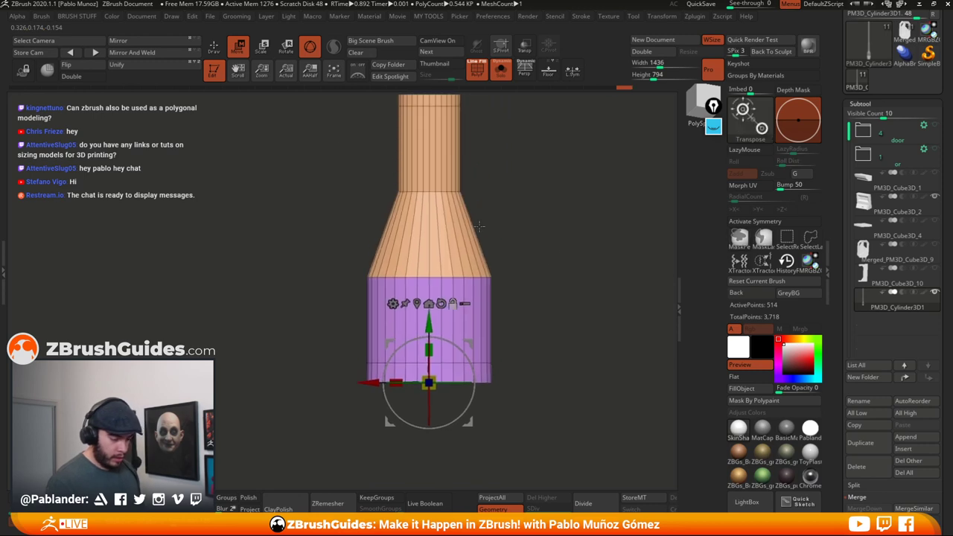
- Mask the whole pipe except the straight section and edge loop directly above the flared taper
key(q)
alt+drag(531, 275, 526, 307)
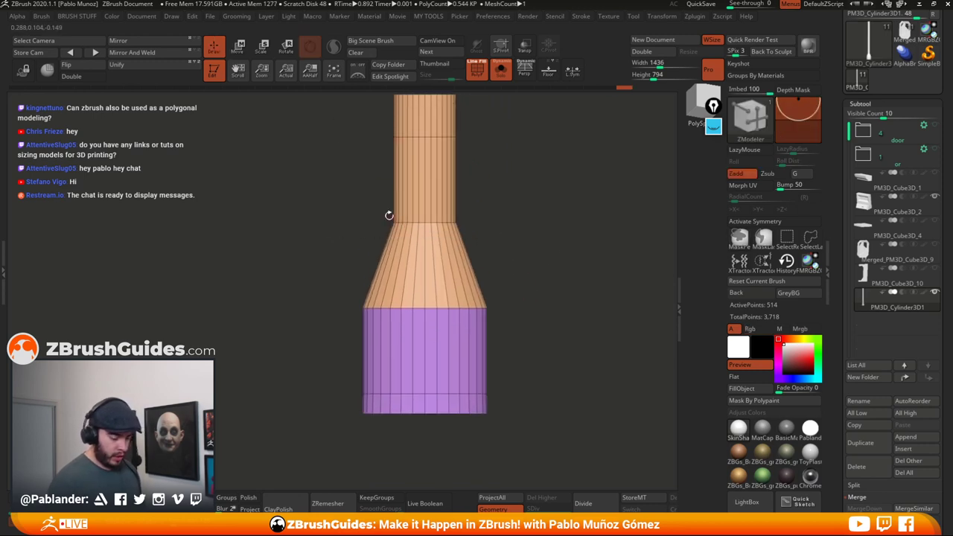
mouse_move(328, 188)
ctrl+mouse_down()
mouse_move(511, 266)
mouse_move(531, 255)
ctrl+mouse_up()
key(b)
key(z)
key(m)
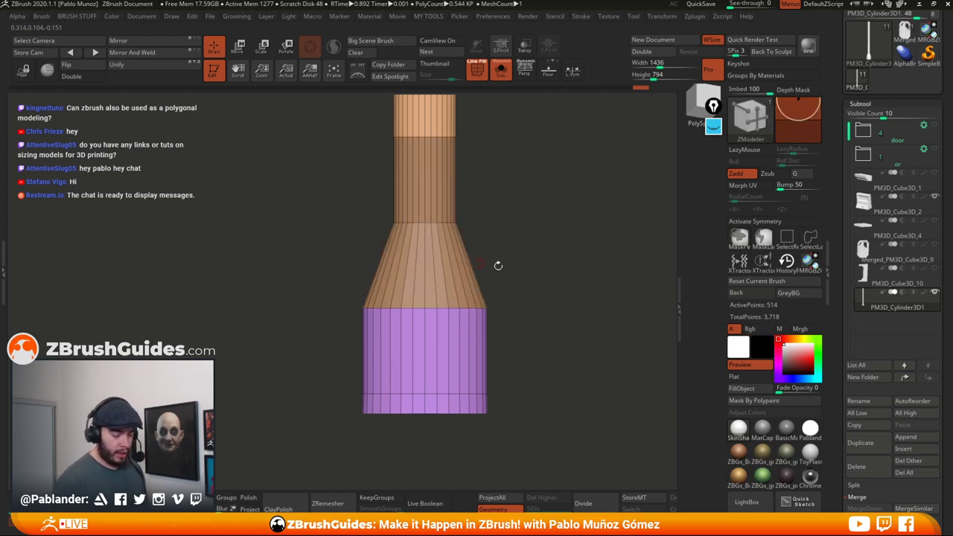
ctrl+click(587, 291)
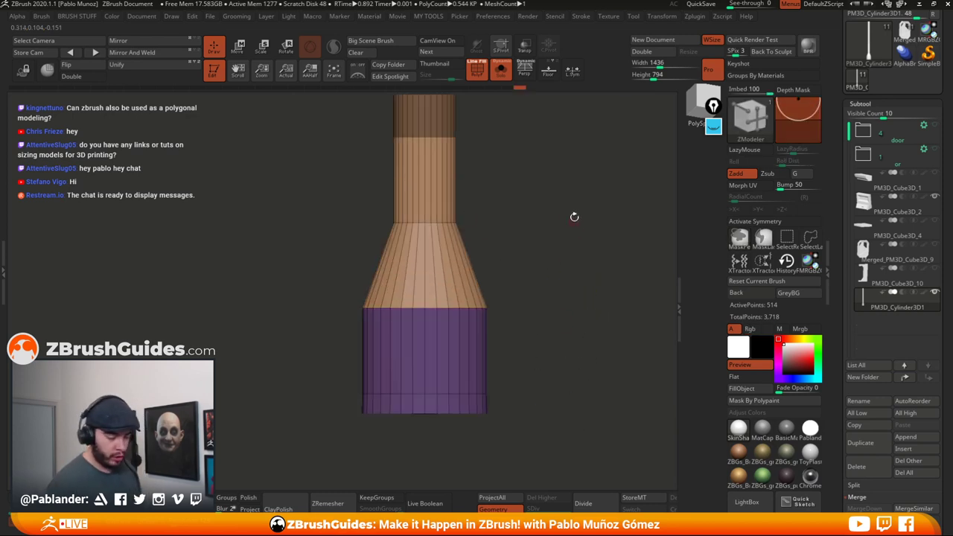
- Centre the Move gizmo on the taper's upper edge loop, lower it to shorten the taper, and clear the mask
click(239, 46)
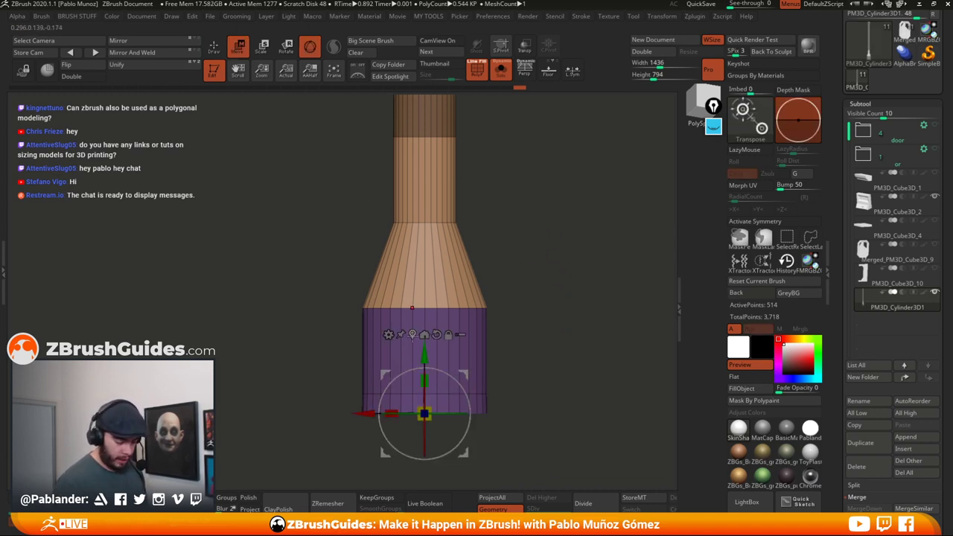
click(413, 333)
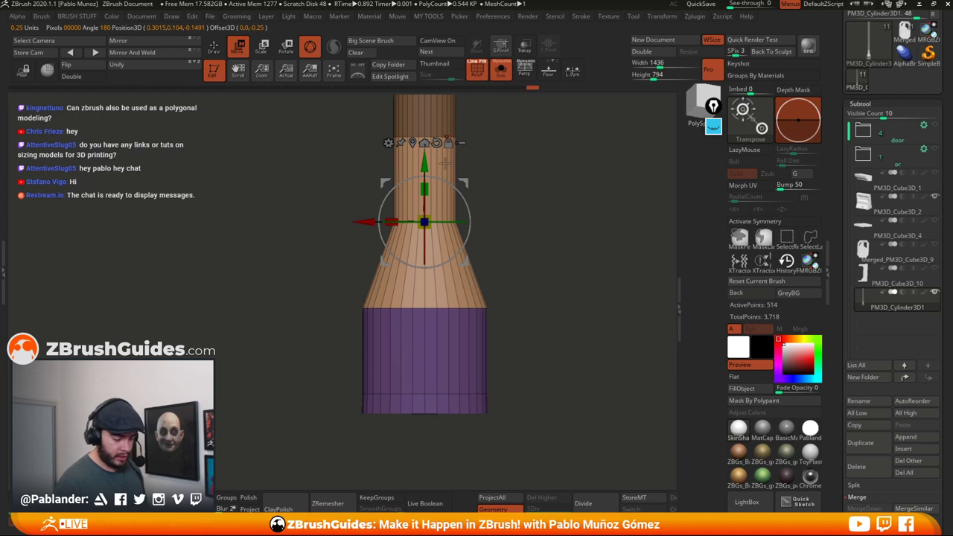
drag(424, 164, 424, 222)
click(215, 52)
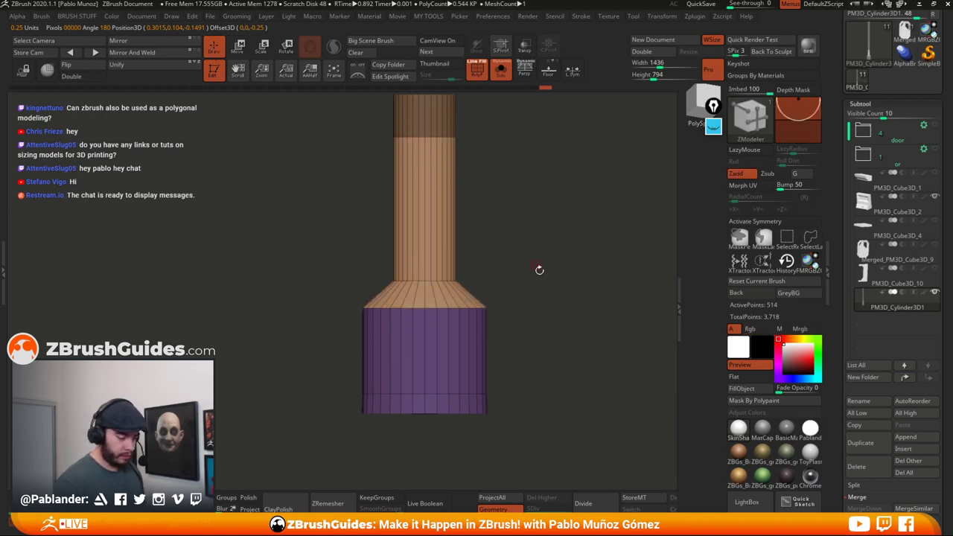
mouse_move(538, 271)
alt+mouse_down()
mouse_move(529, 228)
mouse_move(549, 298)
mouse_move(517, 285)
alt+mouse_up()
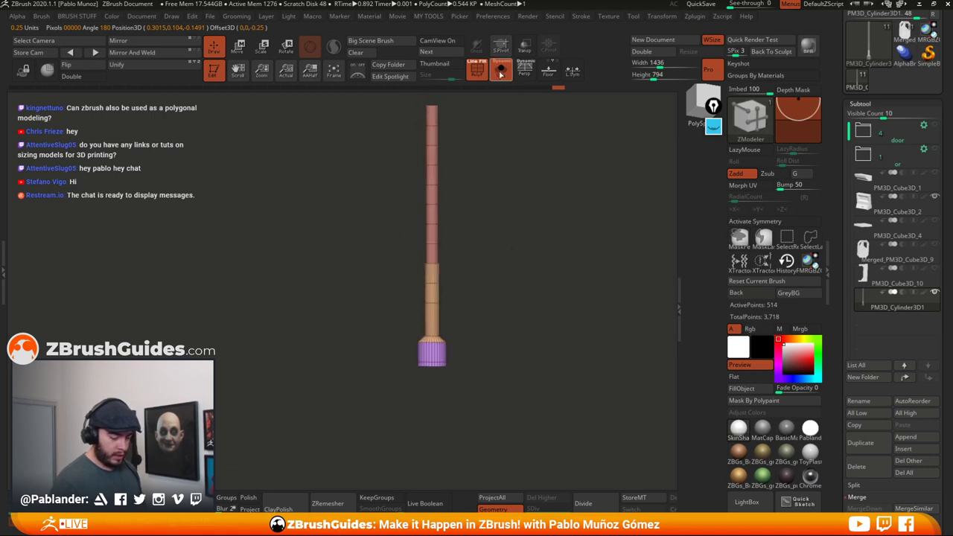
- Turn off Solo to show the wall piece, scale the pipe thinner, and stretch it vertically to match the wall's height
click(501, 70)
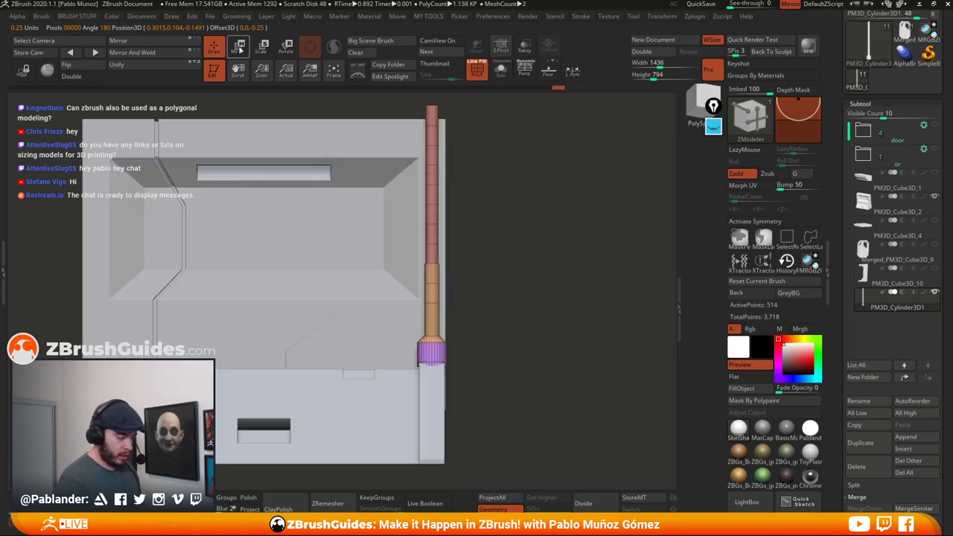
click(237, 48)
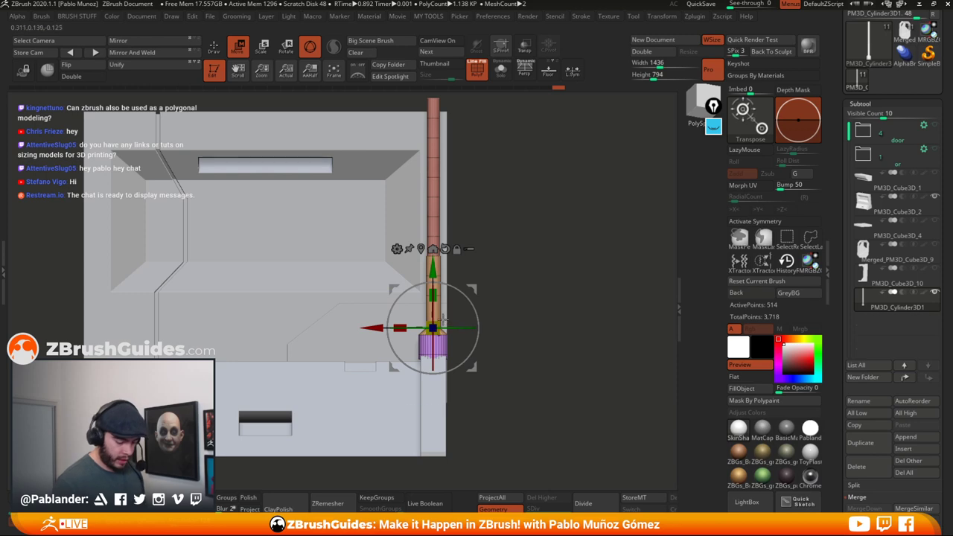
drag(437, 325, 434, 278)
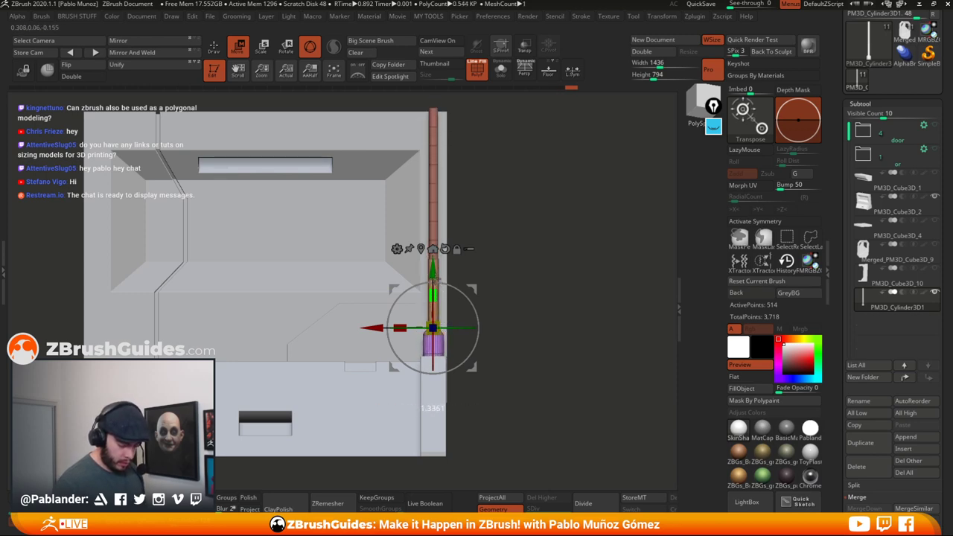
click(213, 47)
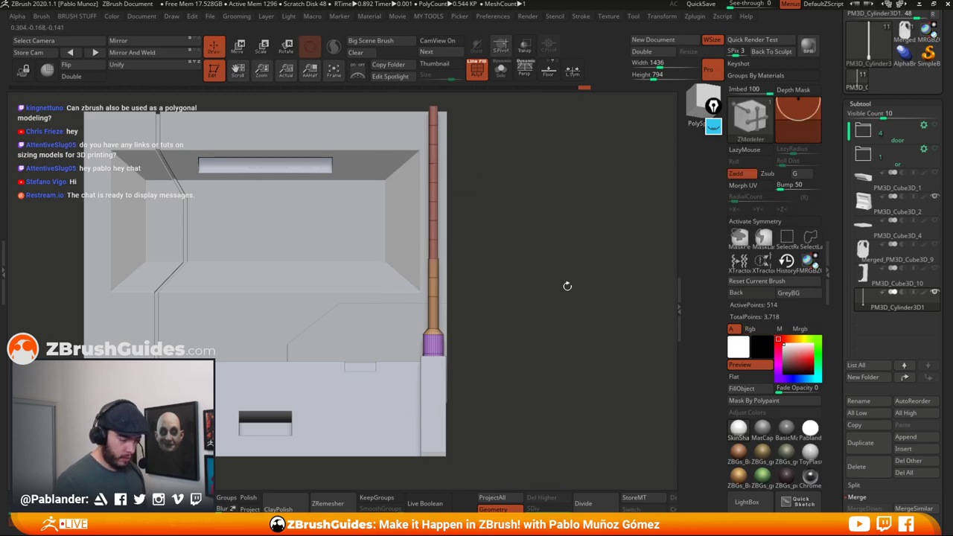
- Examine how the slimmed pipe sits against the wall piece from below, from the front and from the side
mouse_move(565, 283)
mouse_down()
mouse_move(549, 329)
mouse_move(570, 396)
mouse_up()
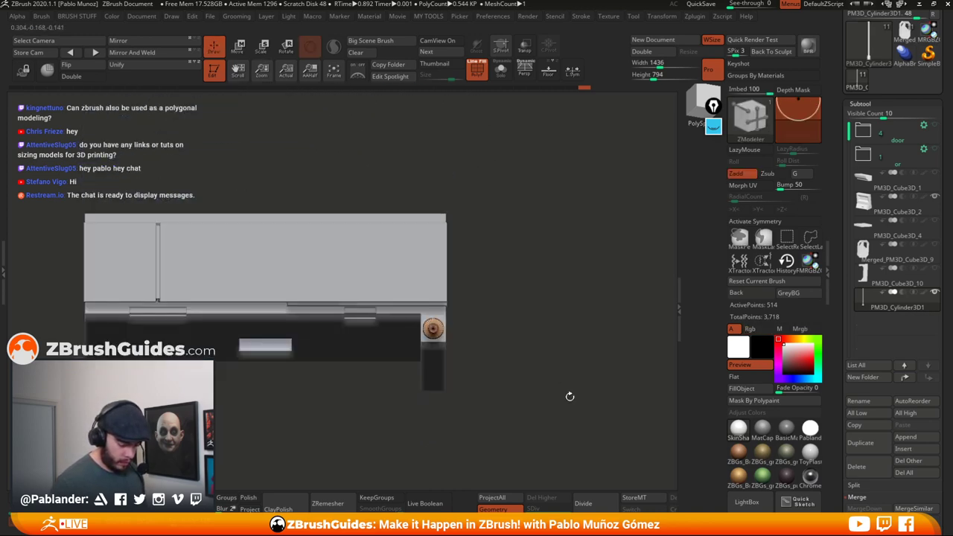
drag(548, 359, 520, 297)
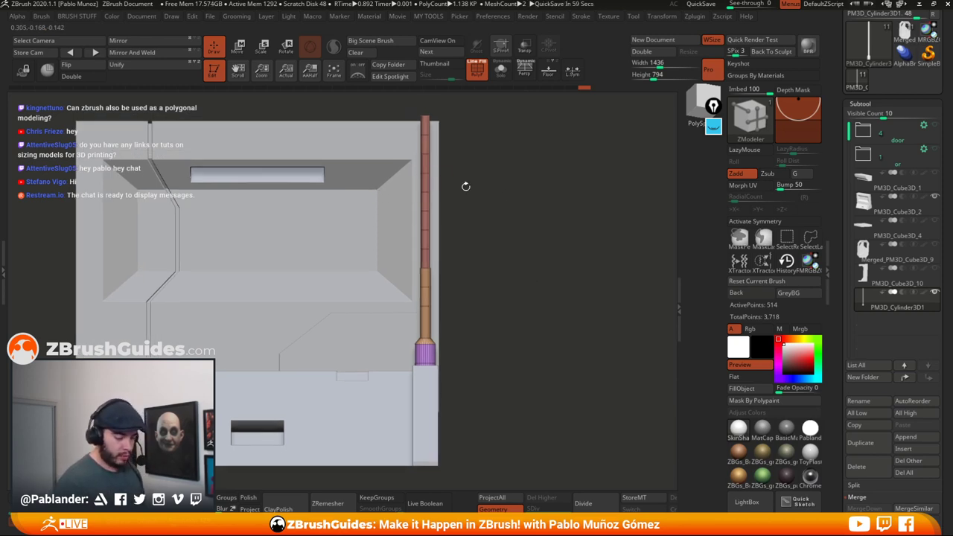
mouse_move(459, 187)
mouse_down()
mouse_move(501, 185)
mouse_move(434, 171)
mouse_up()
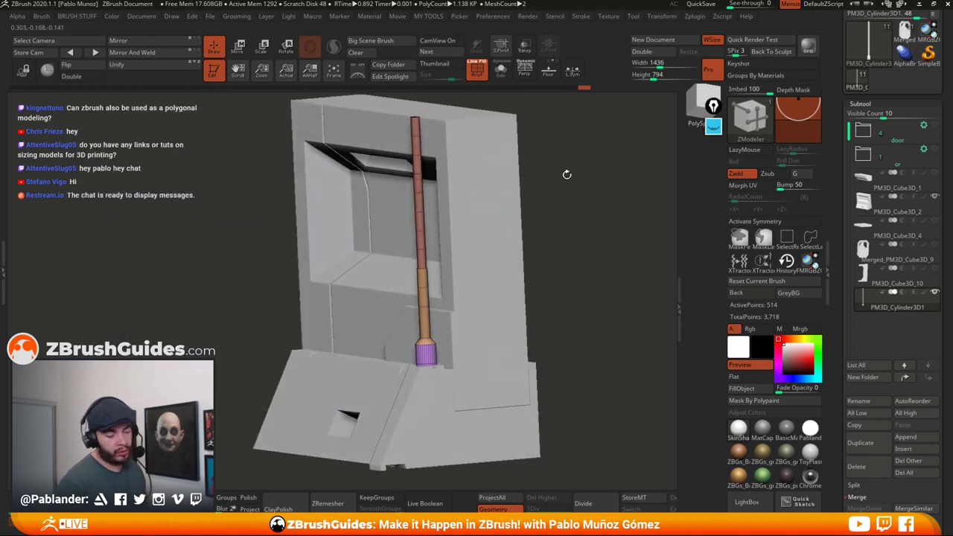
drag(576, 220, 551, 220)
drag(563, 185, 573, 215)
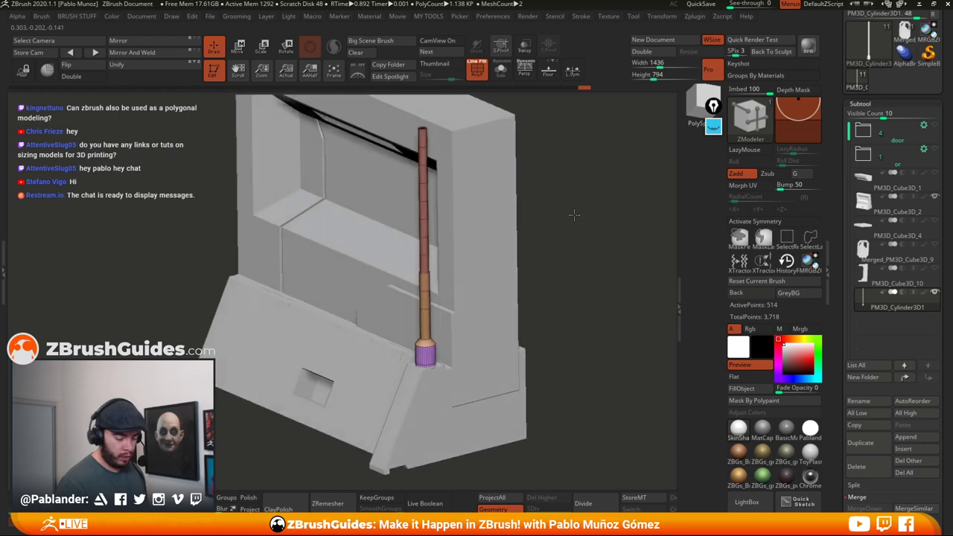
drag(574, 214, 550, 185)
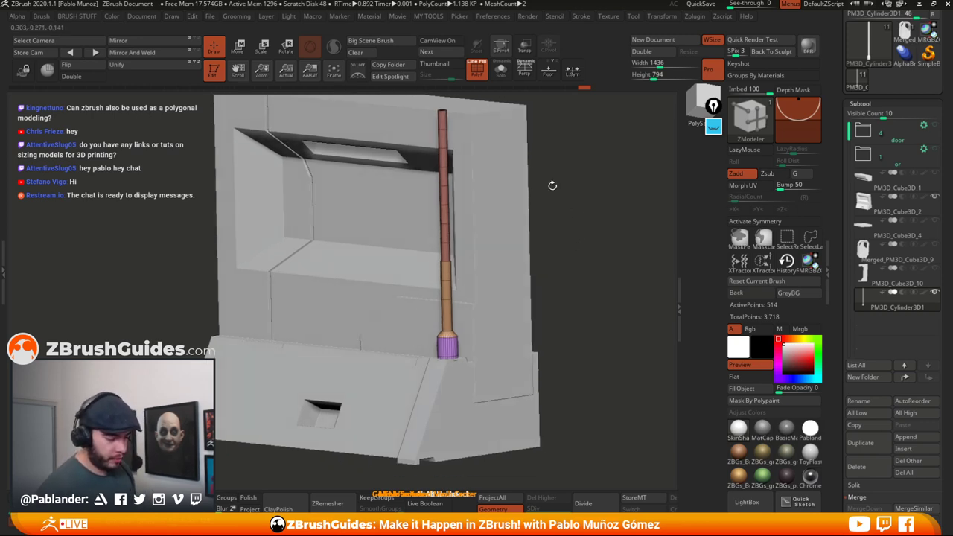
- Isolate the pipe and bevel an edge loop on its upper shaft into a narrow band, using ZModeler's Bevel on EdgeLoop Complete
click(500, 68)
drag(552, 146, 514, 201)
ctrl+right_drag(453, 198, 471, 262)
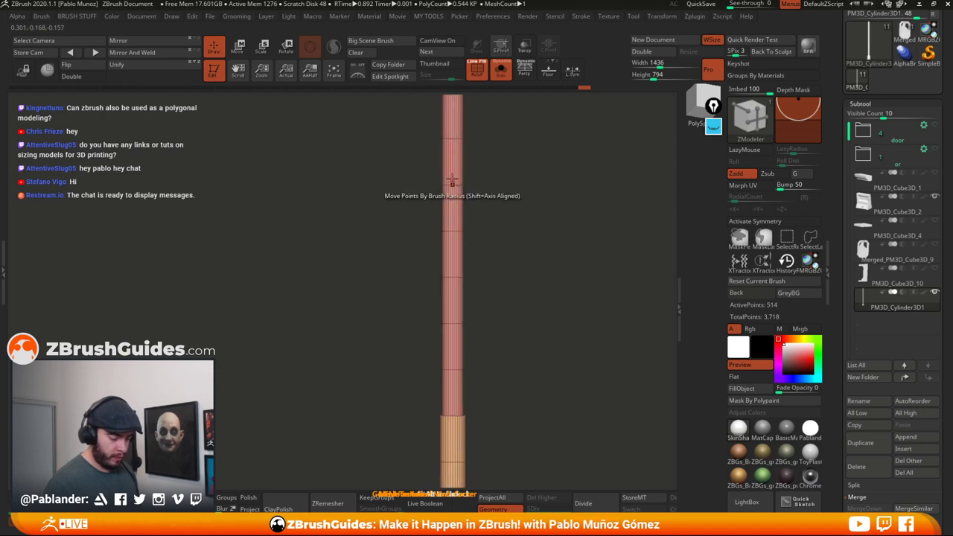
ctrl+right_drag(451, 181, 453, 218)
drag(452, 218, 455, 247)
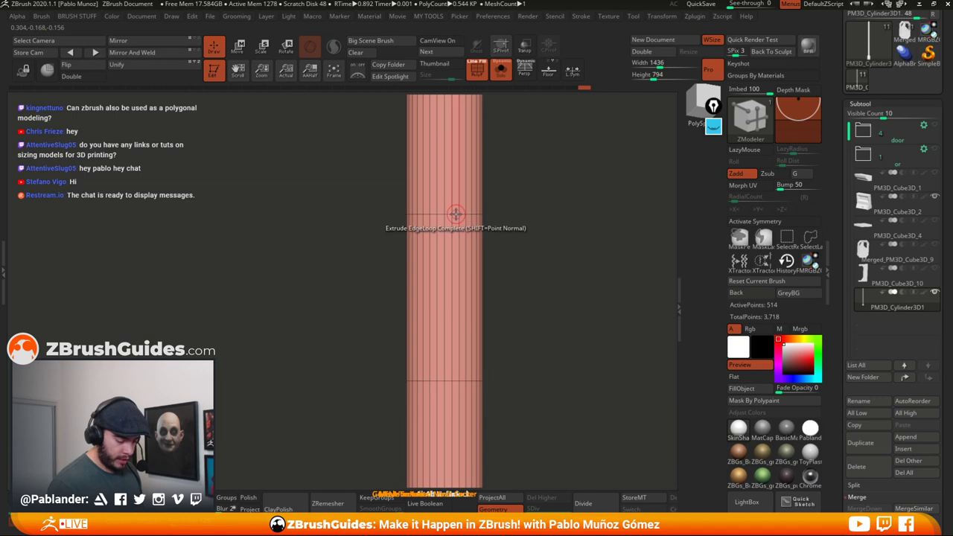
key(space)
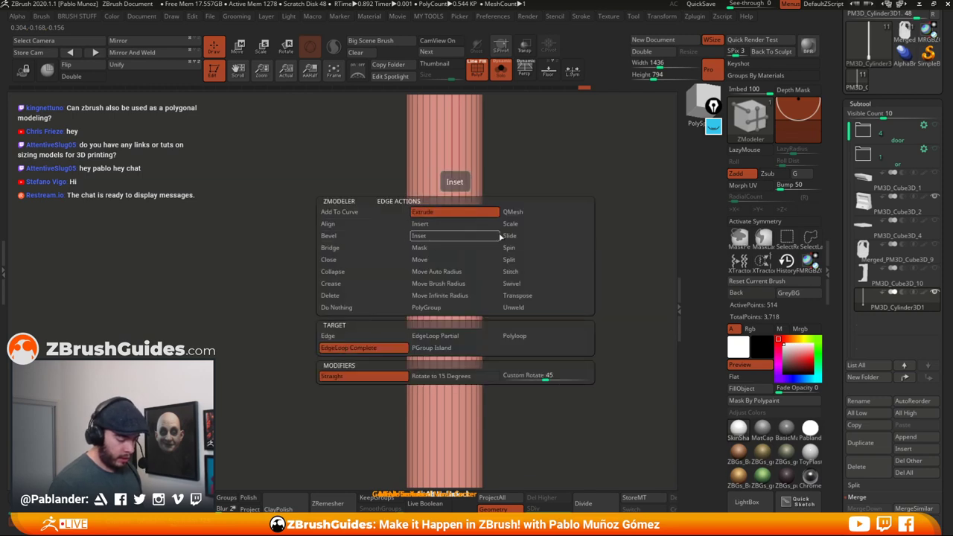
click(362, 236)
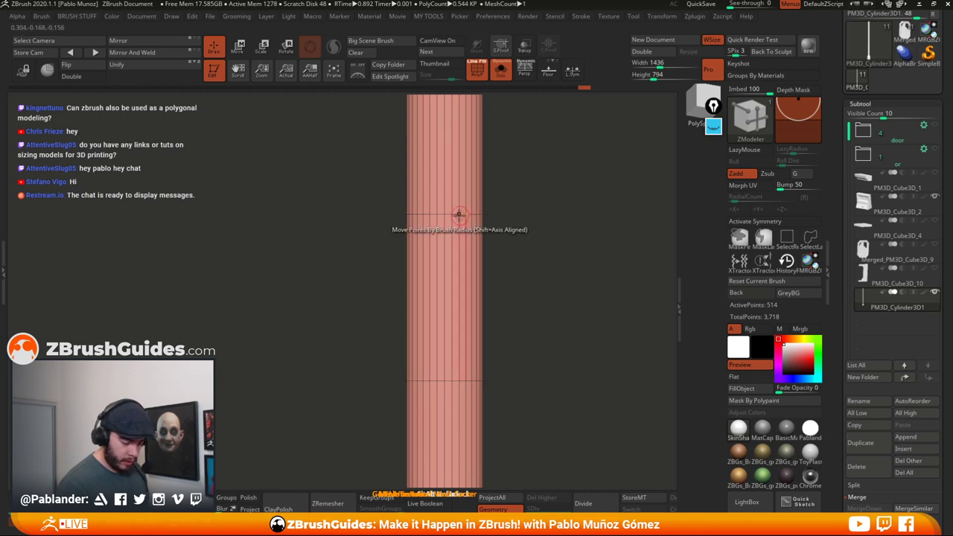
drag(455, 213, 458, 229)
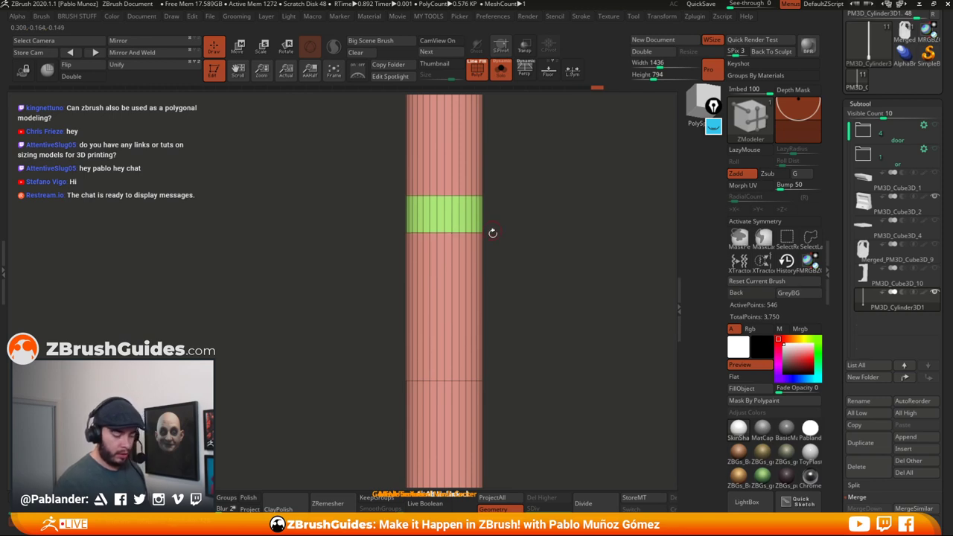
- Pull a detached copy of the narrow band slightly outward from the shaft with QMesh on Polygroup All
drag(541, 283, 539, 268)
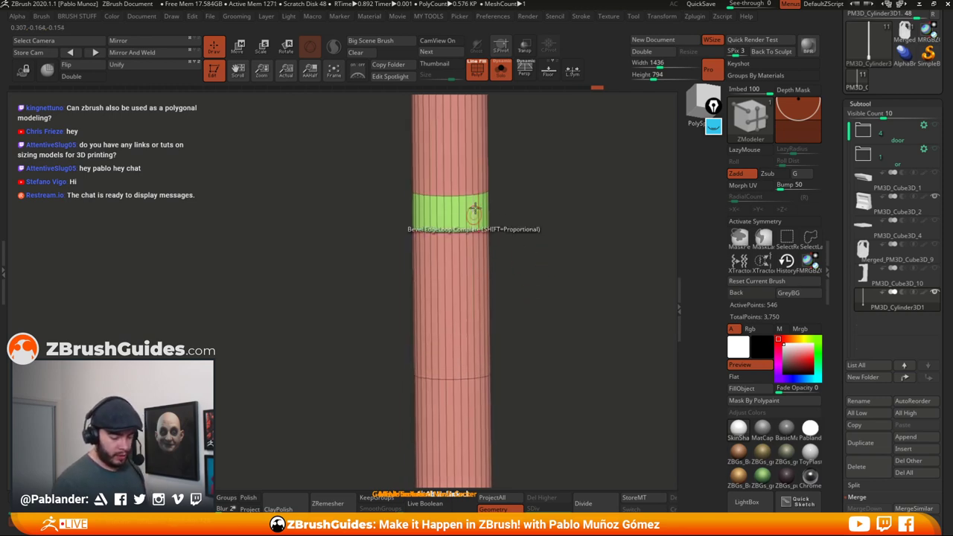
alt+drag(542, 215, 528, 224)
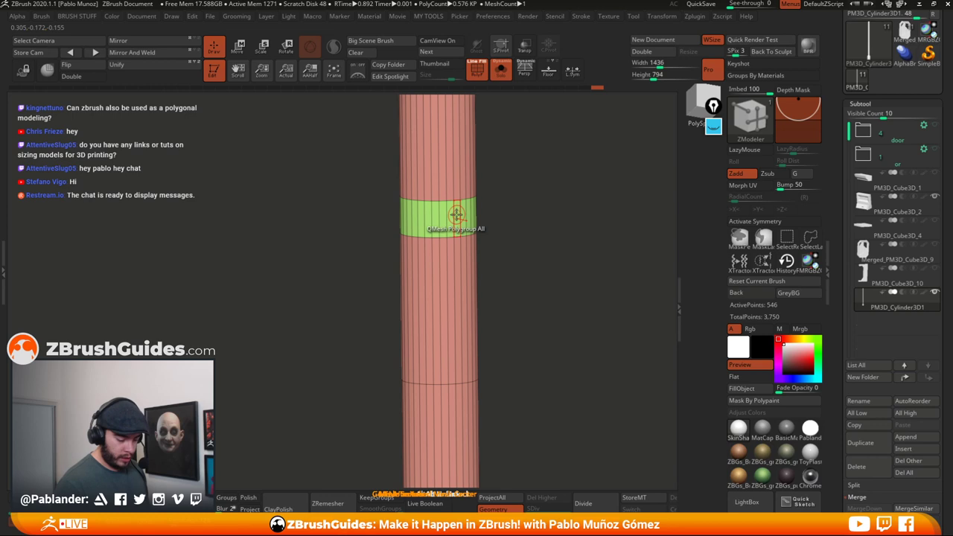
key(space)
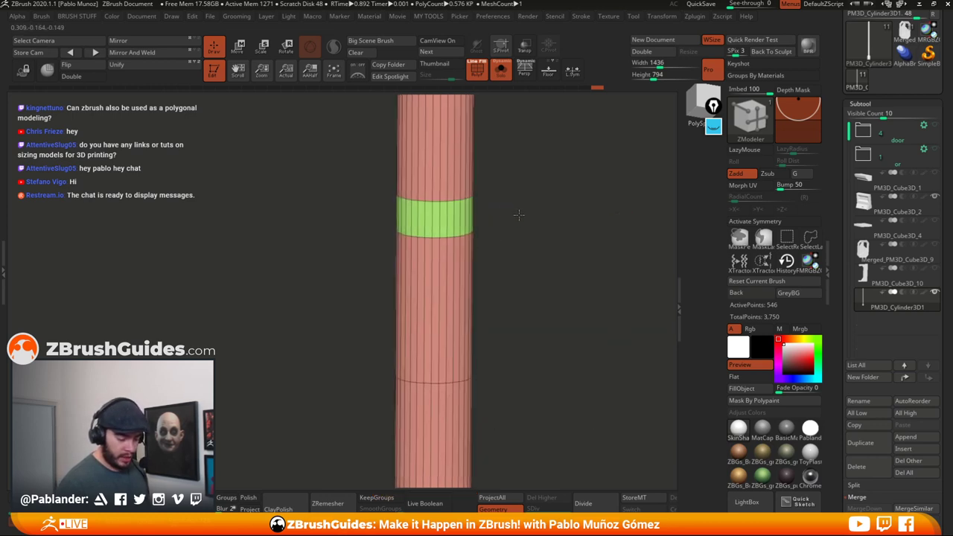
drag(519, 215, 462, 217)
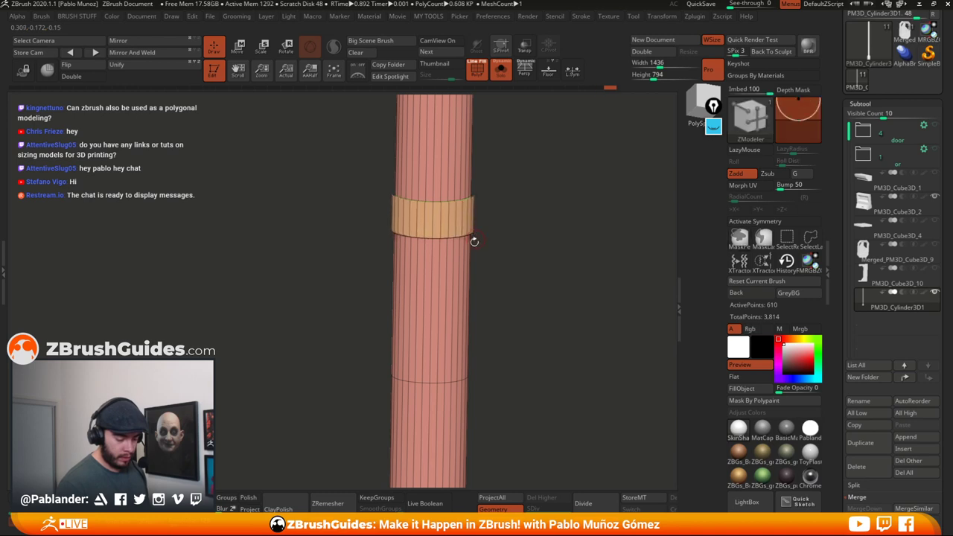
- Turn on double-sided display and thicken the detached band outward into a solid collar ring around the shaft
click(81, 77)
drag(524, 214, 528, 272)
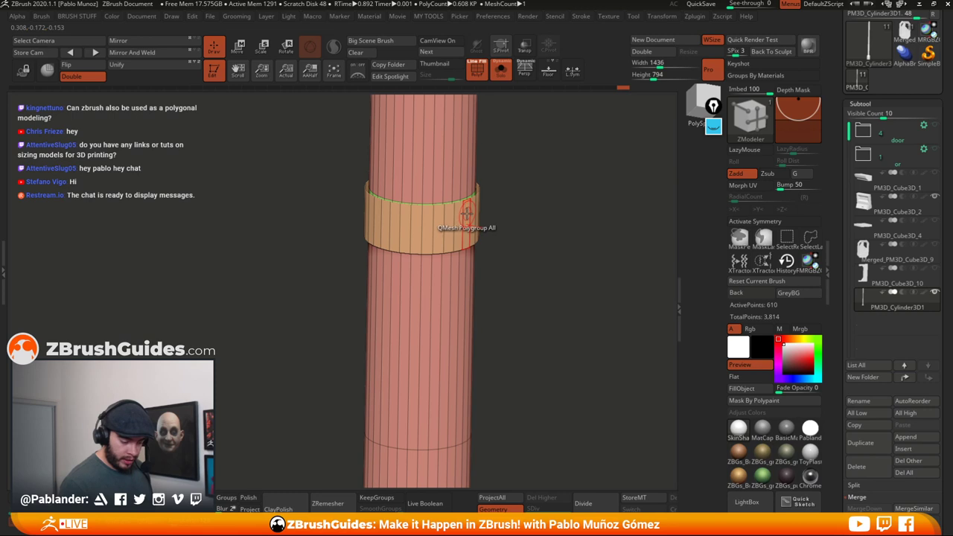
key(space)
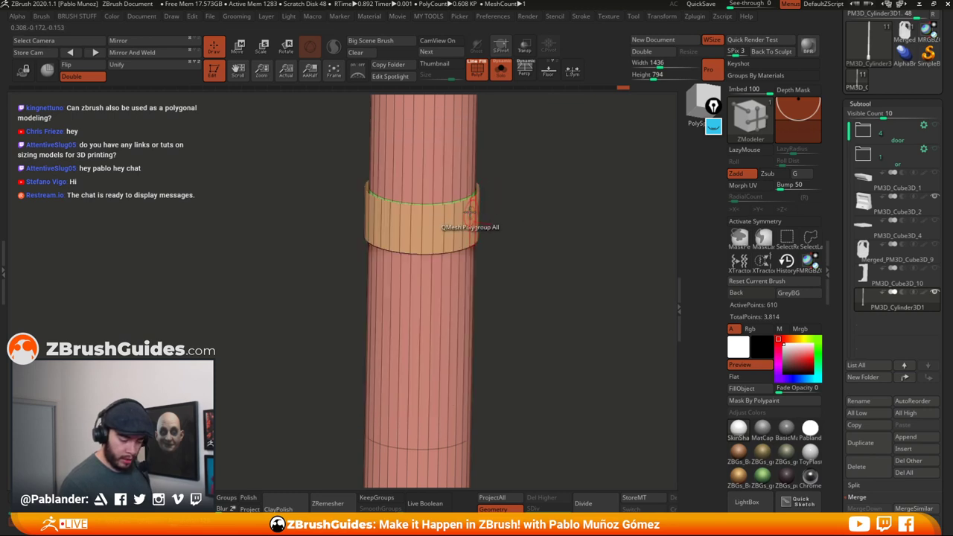
key(space)
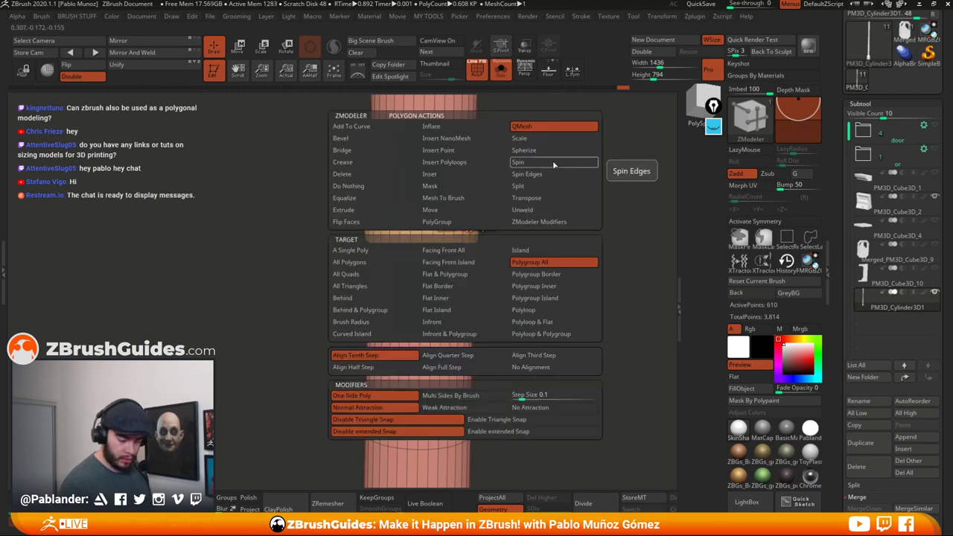
drag(464, 208, 470, 219)
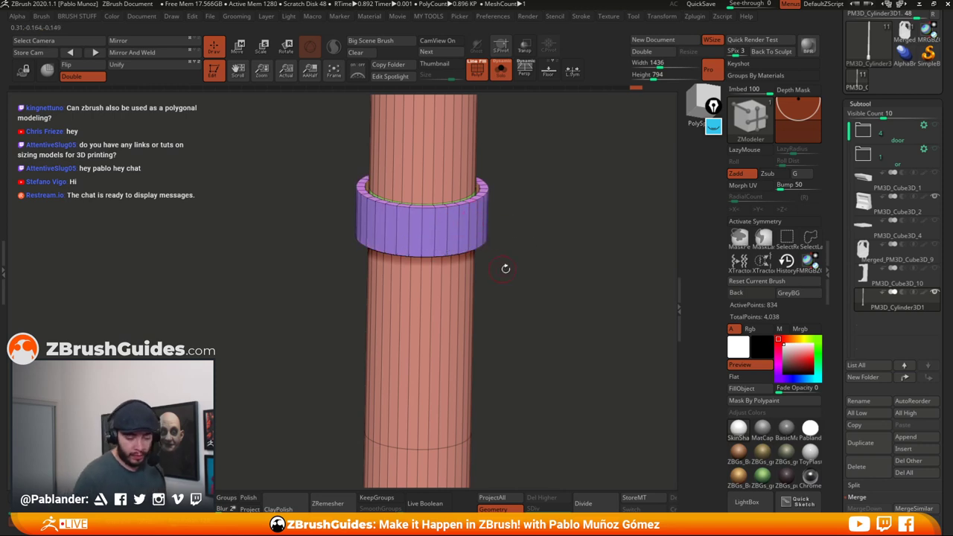
click(492, 224)
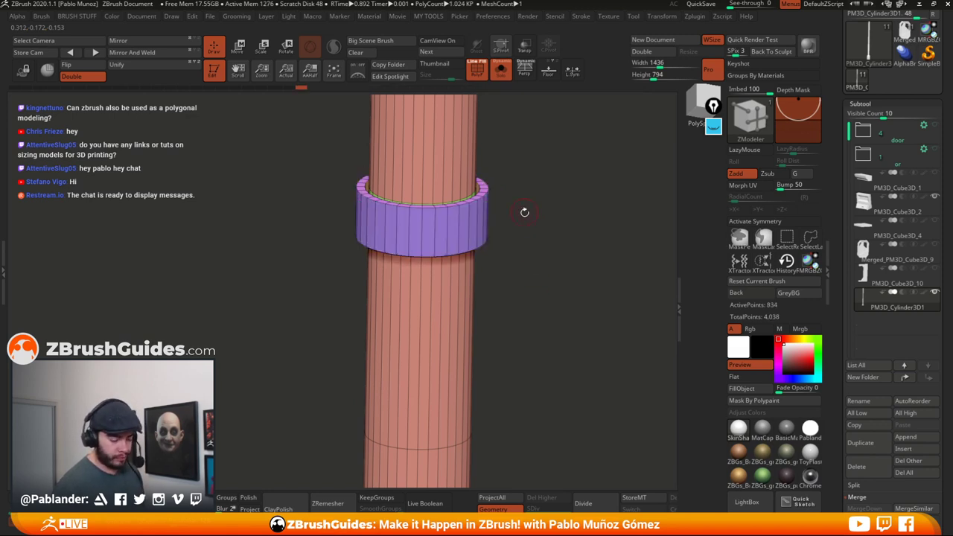
key(ctrl+z)
- Examine the new collar ring up close and check its proportions on the full length of the pipe
key(w)
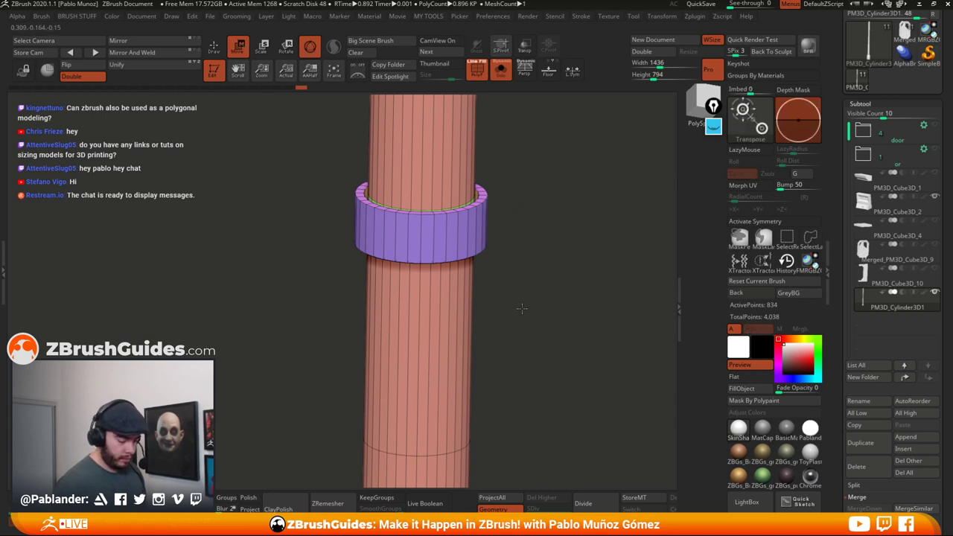
alt+drag(511, 265, 505, 262)
alt+drag(497, 333, 489, 274)
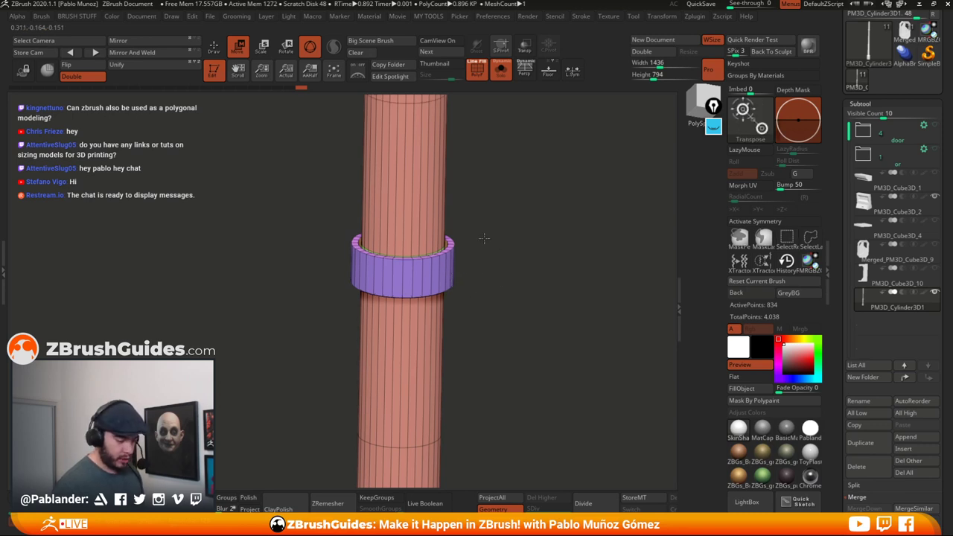
key(f)
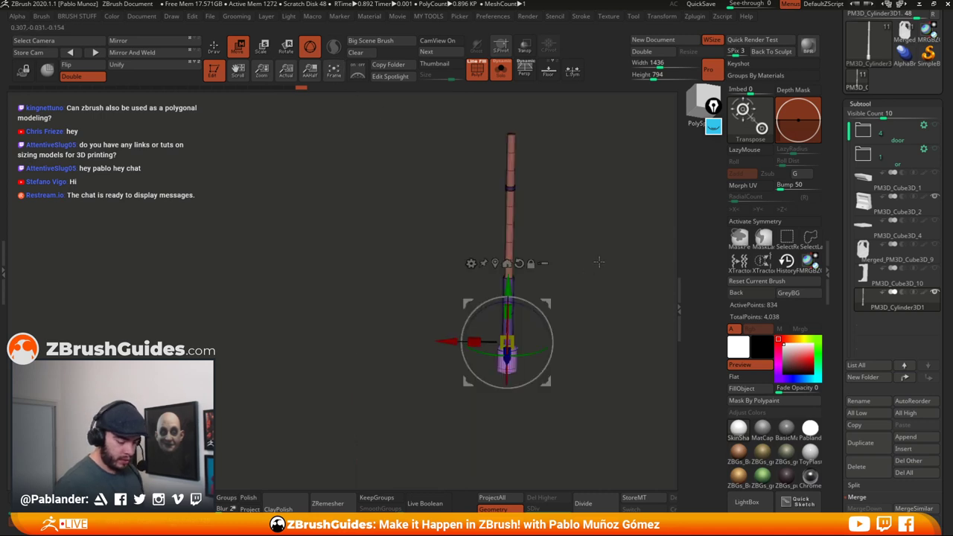
alt+drag(599, 262, 529, 280)
click(215, 47)
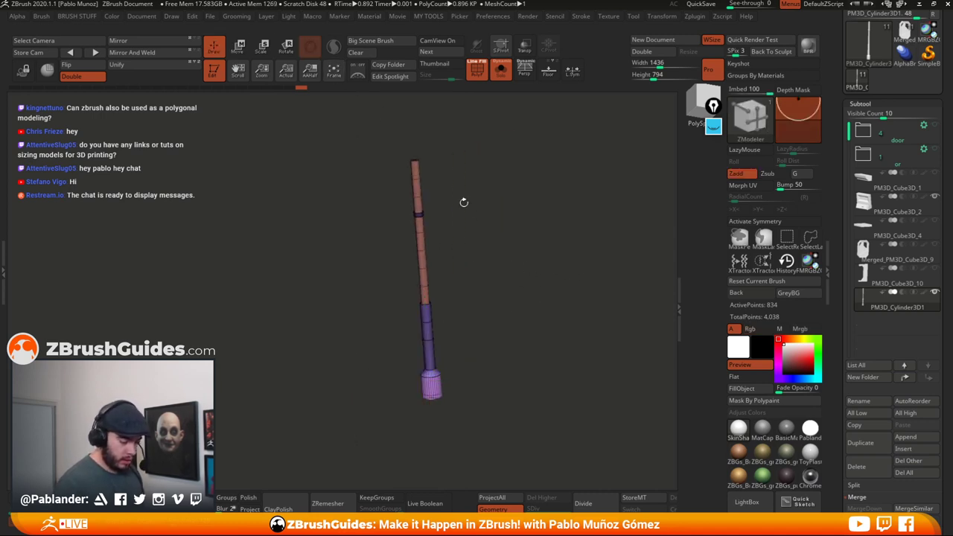
key(3)
click(517, 229)
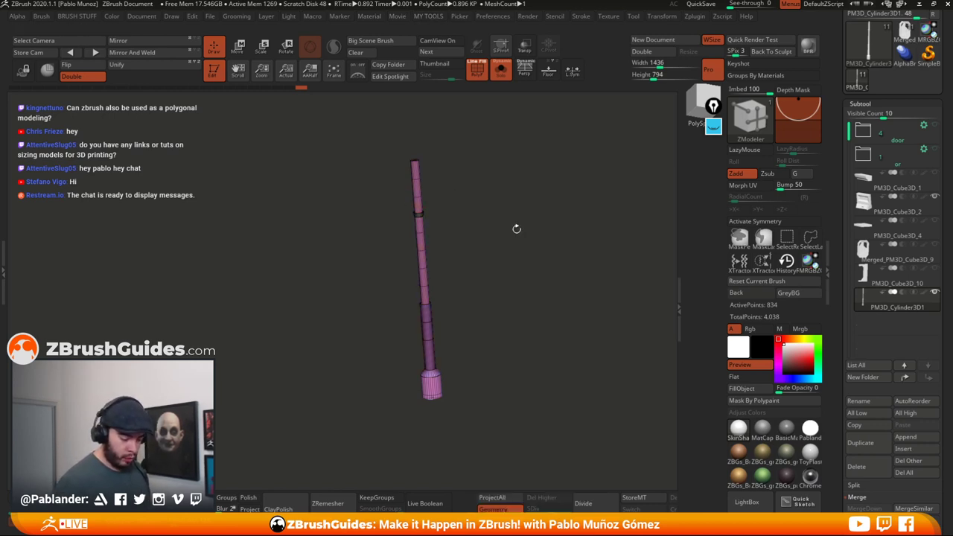
- Mask the whole pipe except the green collar ring by isolating the ring, masking it and inverting the mask
ctrl+right_drag(431, 293, 436, 306)
drag(459, 330, 484, 299)
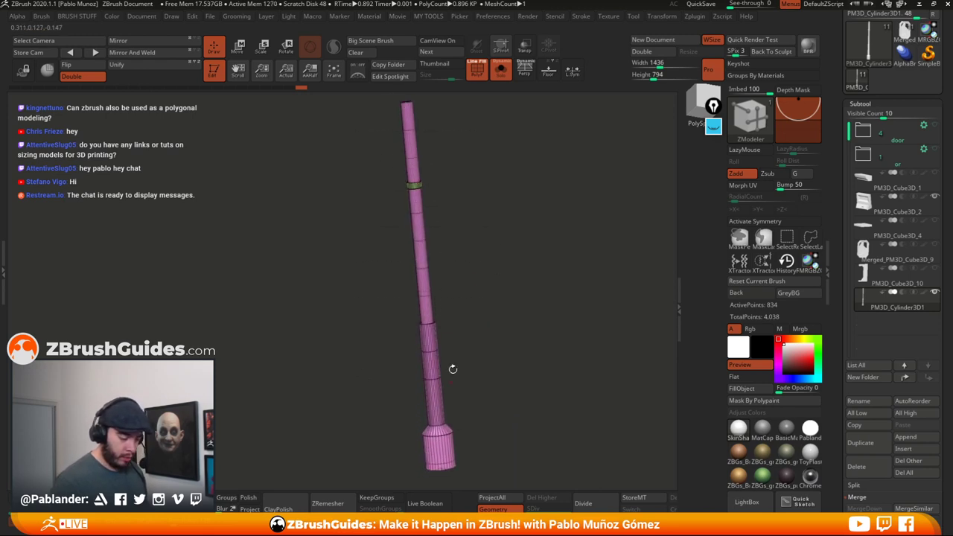
ctrl+right_drag(425, 188, 425, 290)
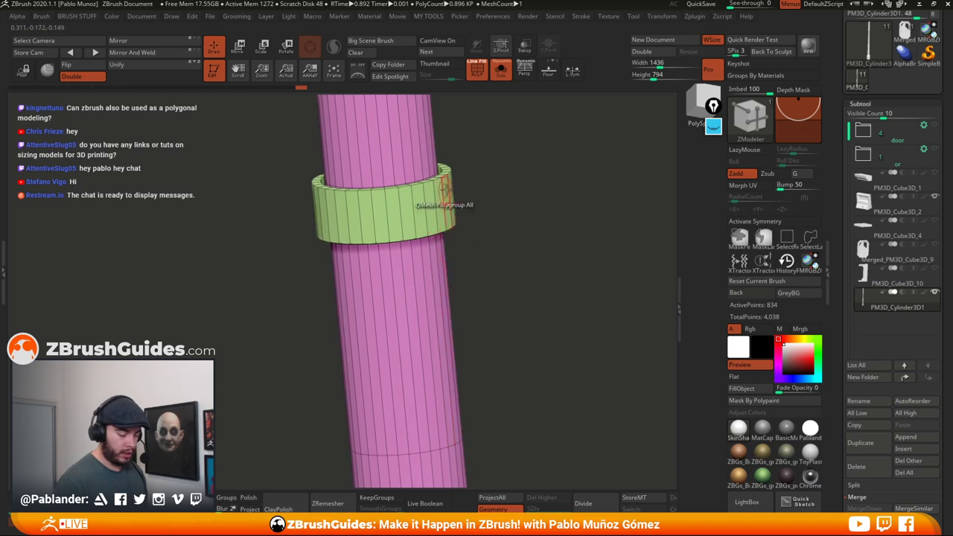
drag(505, 189, 505, 194)
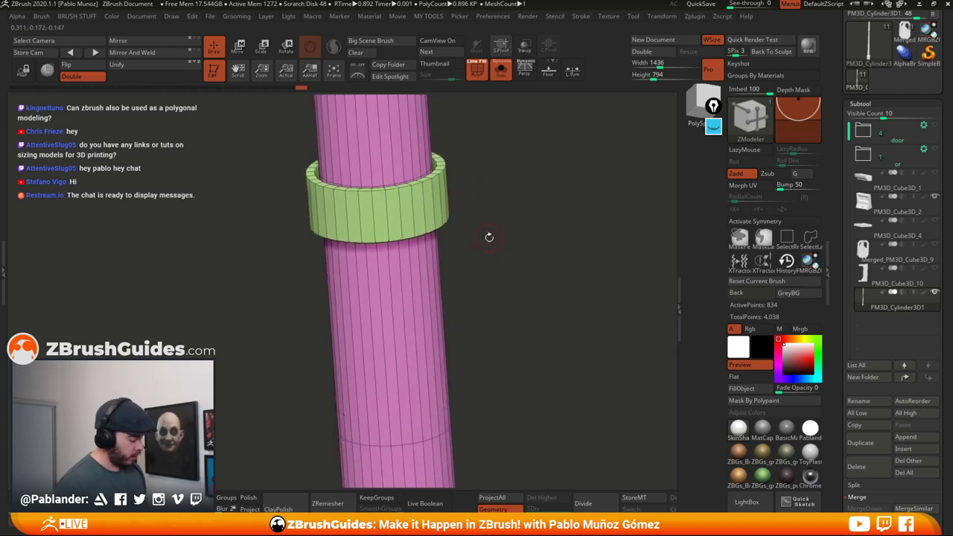
key(ctrl+shift)
ctrl+shift+click(441, 208)
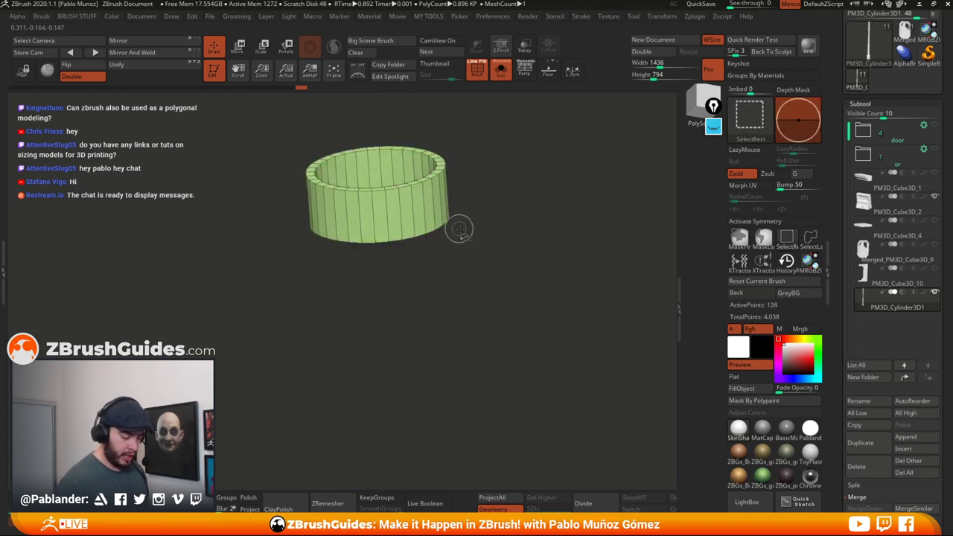
ctrl+click(502, 261)
ctrl+shift+click(513, 265)
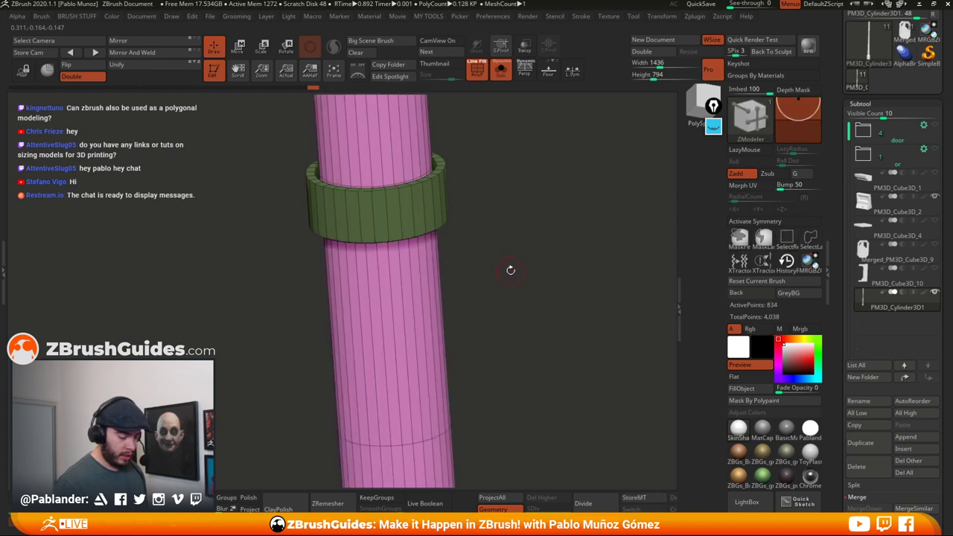
ctrl+click(504, 236)
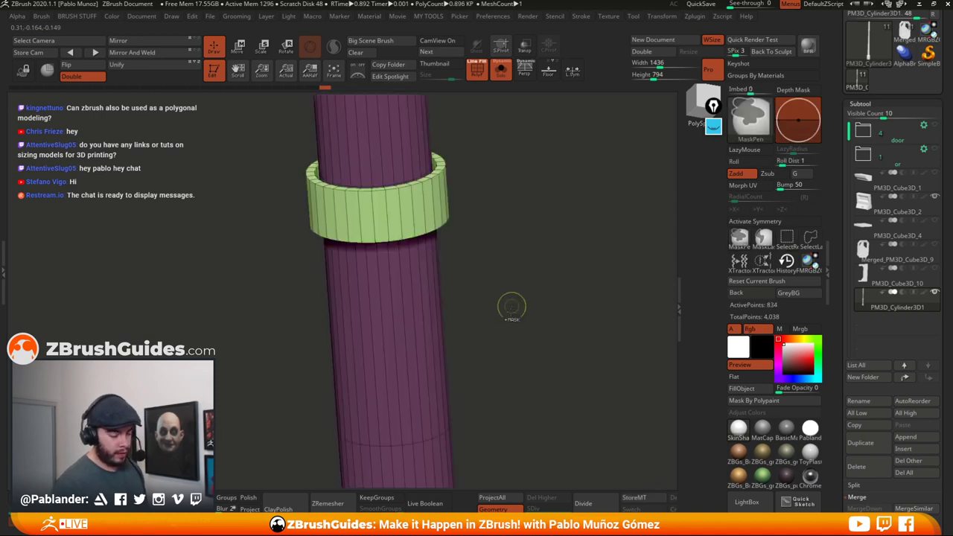
- Centre the transform gizmo on the unmasked collar ring and scale the ring inward to fit closer around the shaft
key(w)
alt+drag(483, 253, 494, 270)
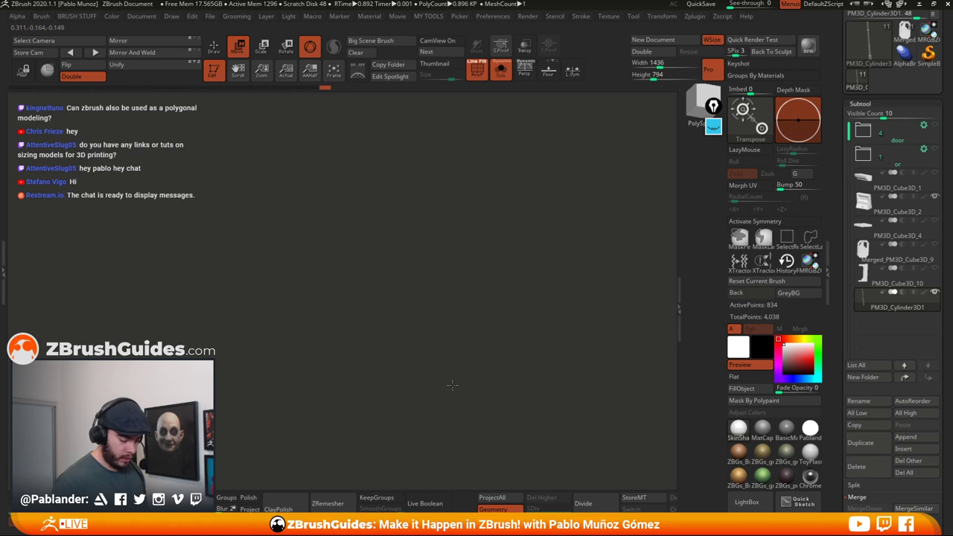
ctrl+shift+click(459, 308)
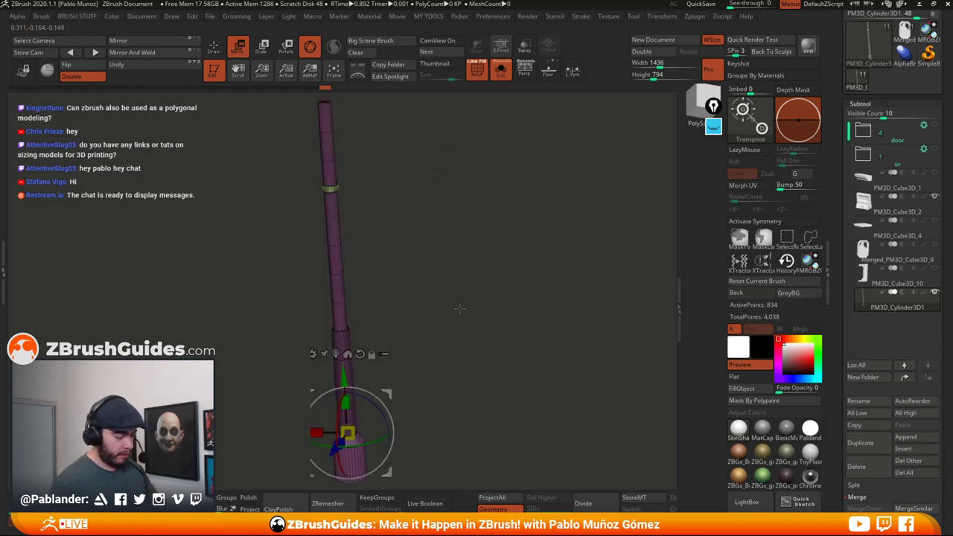
click(335, 354)
alt+drag(443, 165, 484, 326)
alt+drag(483, 220, 539, 315)
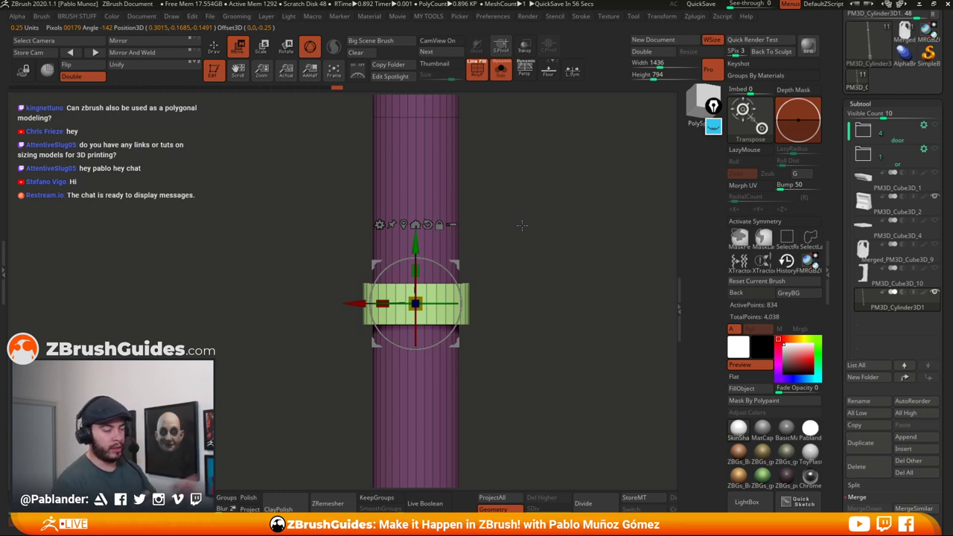
drag(523, 276, 514, 276)
mouse_move(408, 271)
mouse_down()
mouse_move(405, 244)
mouse_move(407, 273)
mouse_up()
key(q)
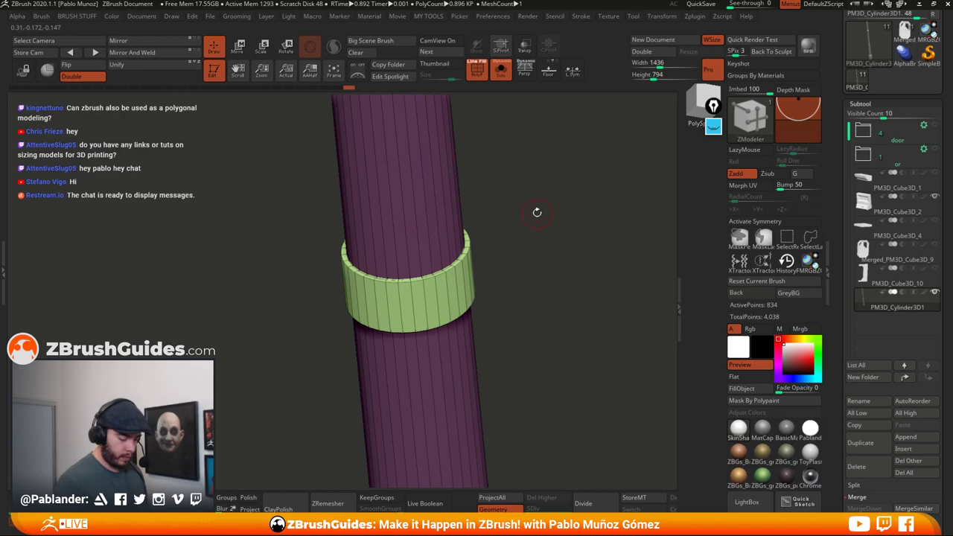
- Clear the mask, reselect the ZModeler brush and check the collar ring against the surrounding wall pieces
key(b)
key(z)
key(m)
drag(546, 263, 476, 190)
click(500, 69)
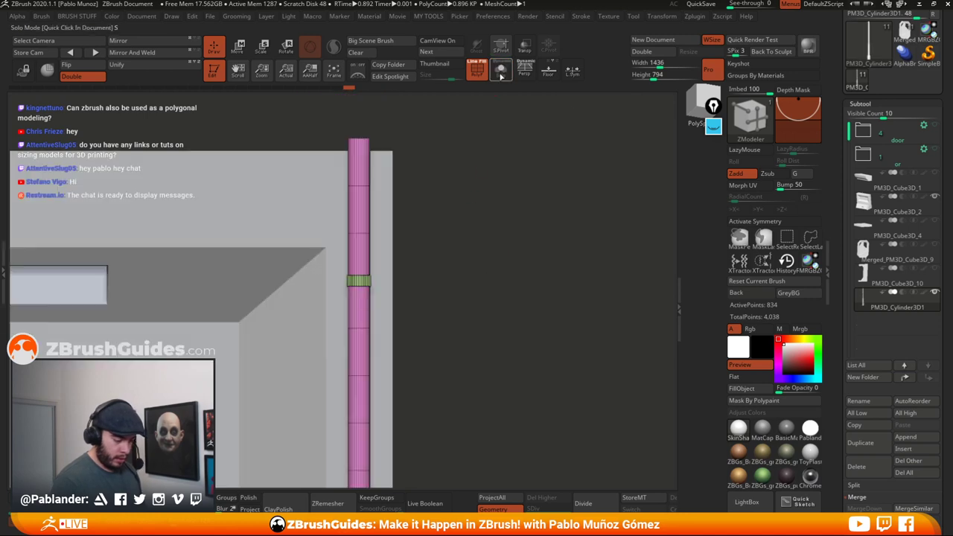
click(501, 69)
drag(535, 250, 502, 238)
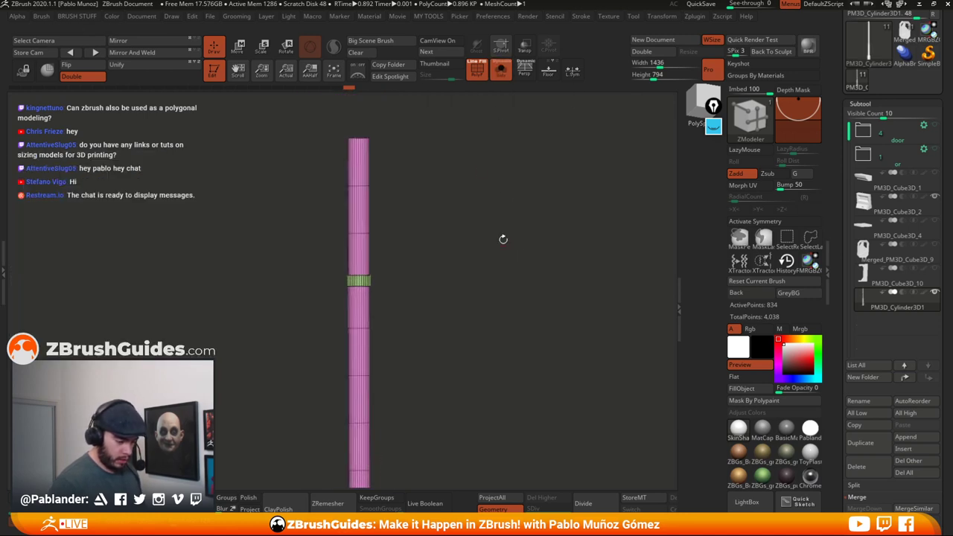
- Turn on the CamView orientation head and undo the stray edit on the pipe, viewing it isolated from behind
drag(370, 164, 515, 164)
shift+right_drag(512, 165, 521, 166)
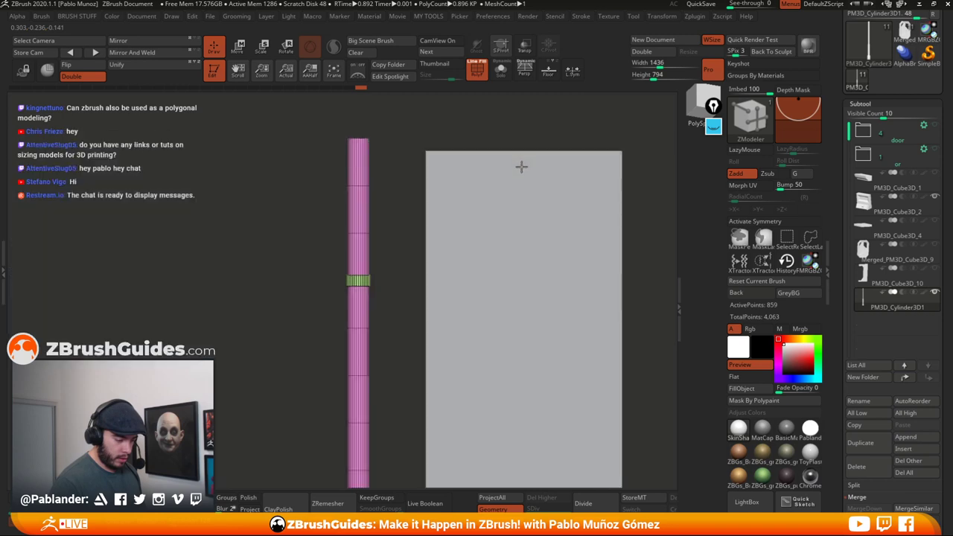
click(448, 43)
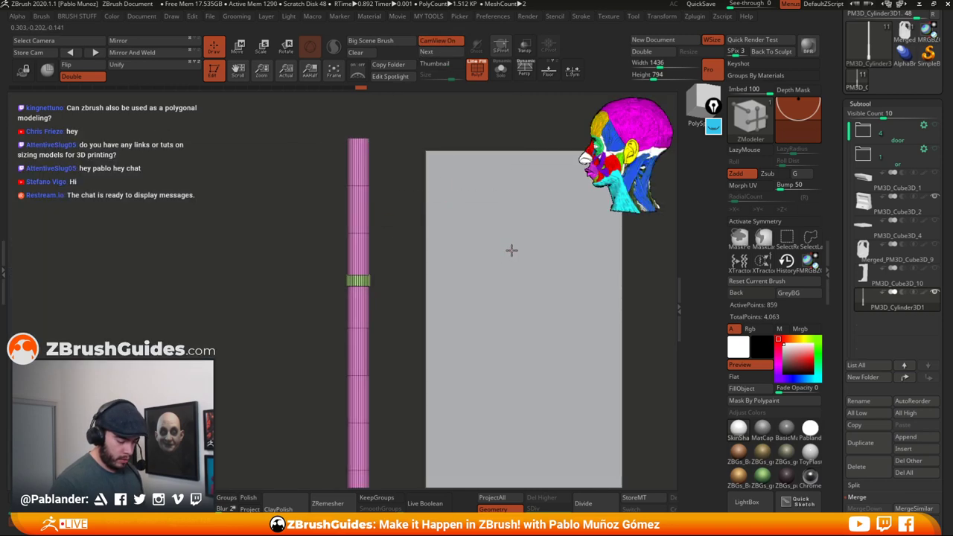
right_drag(512, 250, 459, 256)
click(500, 70)
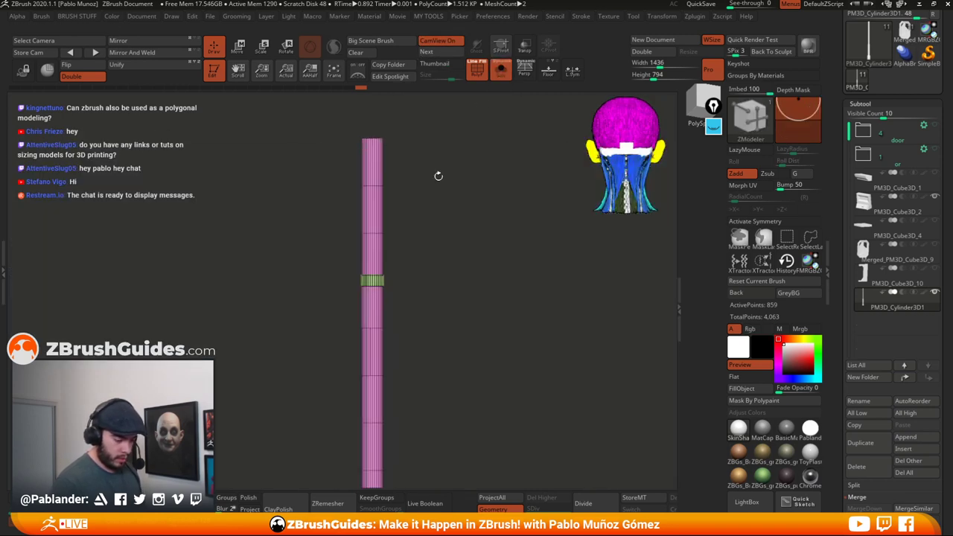
ctrl+right_drag(441, 299, 452, 358)
alt+right_drag(442, 279, 491, 253)
key(ctrl+z)
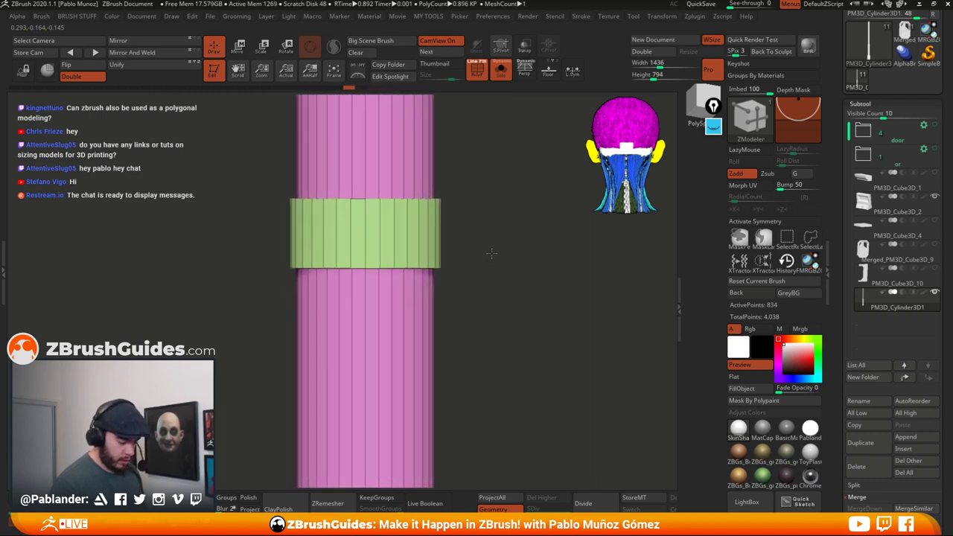
- Activate local X symmetry and extrude four adjacent faces on the back of the collar ring outward into a tab with QMesh
right_drag(423, 218, 432, 234)
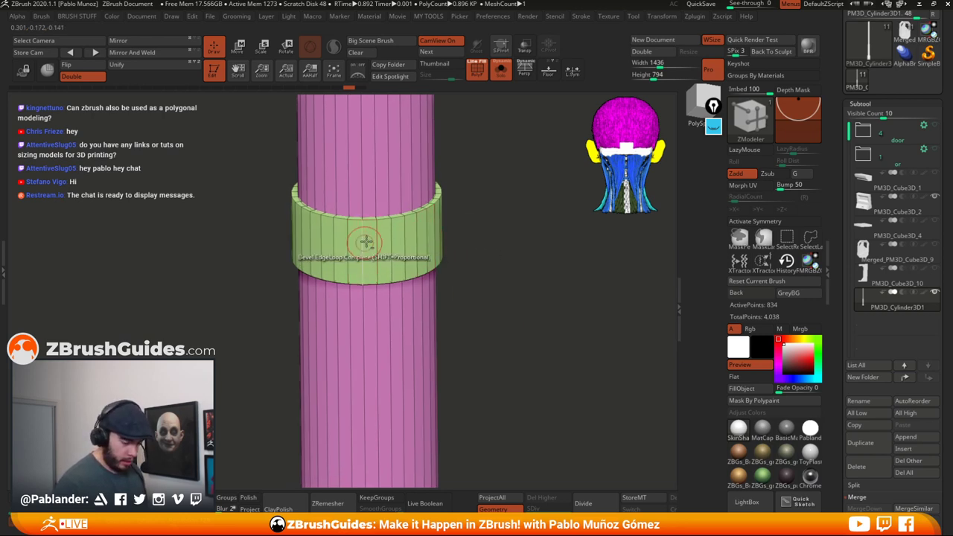
key(x)
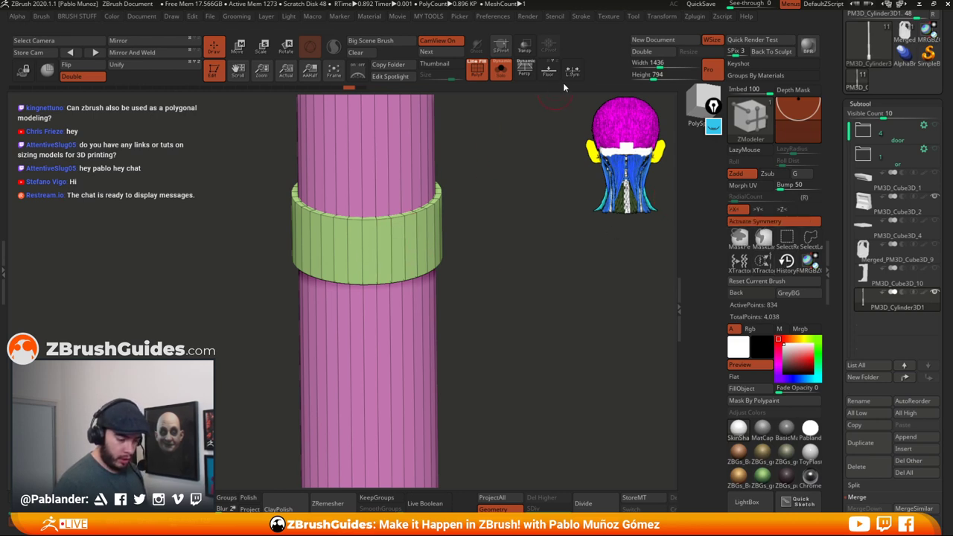
click(573, 72)
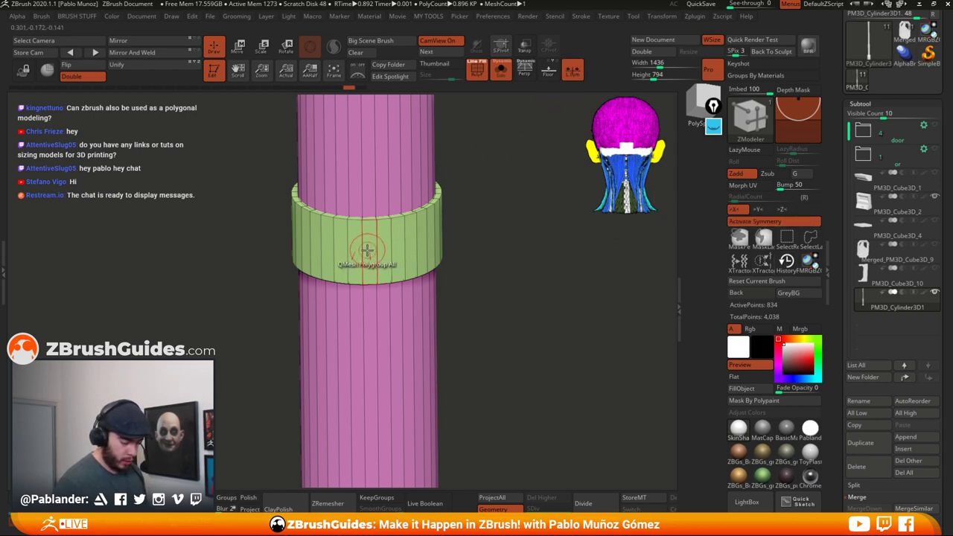
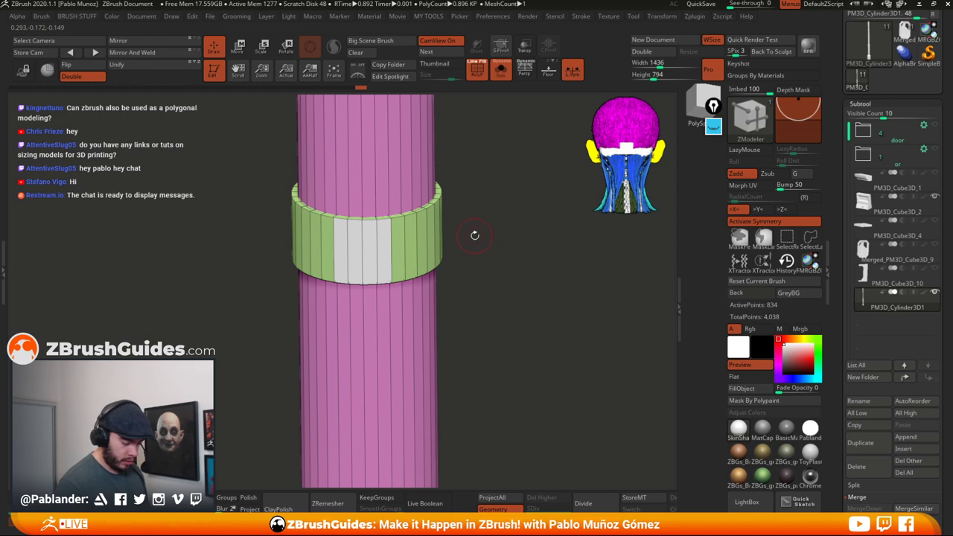
drag(474, 235, 385, 245)
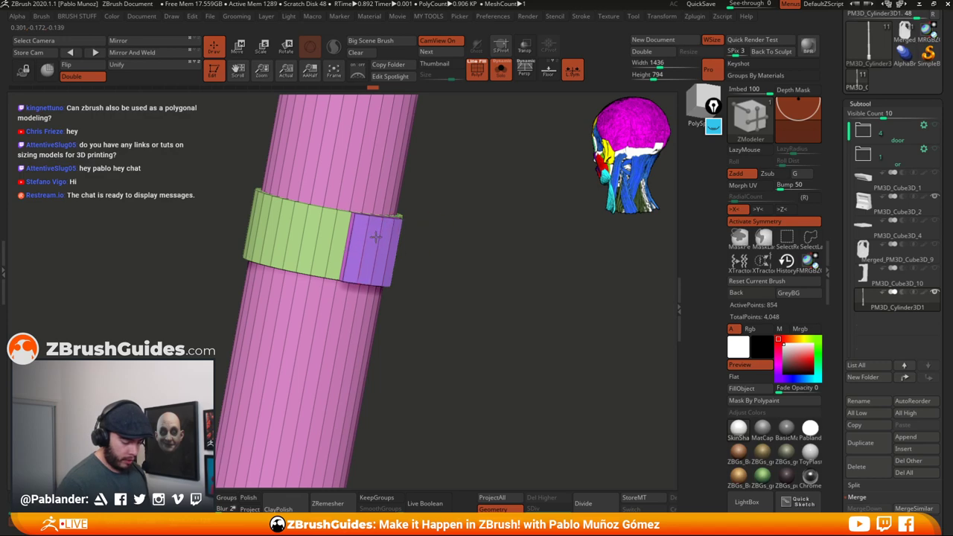
drag(376, 237, 466, 270)
- Mask the outer end of the extruded tab from above and invert the mask so only that end can be edited
drag(511, 227, 477, 317)
ctrl+drag(236, 319, 427, 233)
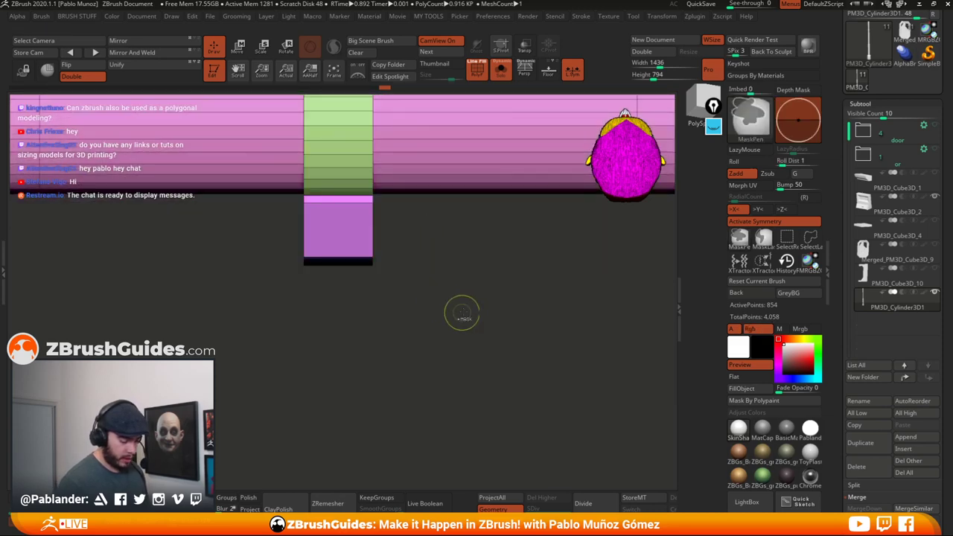
ctrl+click(463, 312)
drag(521, 318, 415, 332)
- Centre the gizmo on the tab's outer end, narrow it to about 0.69 for parallel sides, and flatten its curved face
click(245, 51)
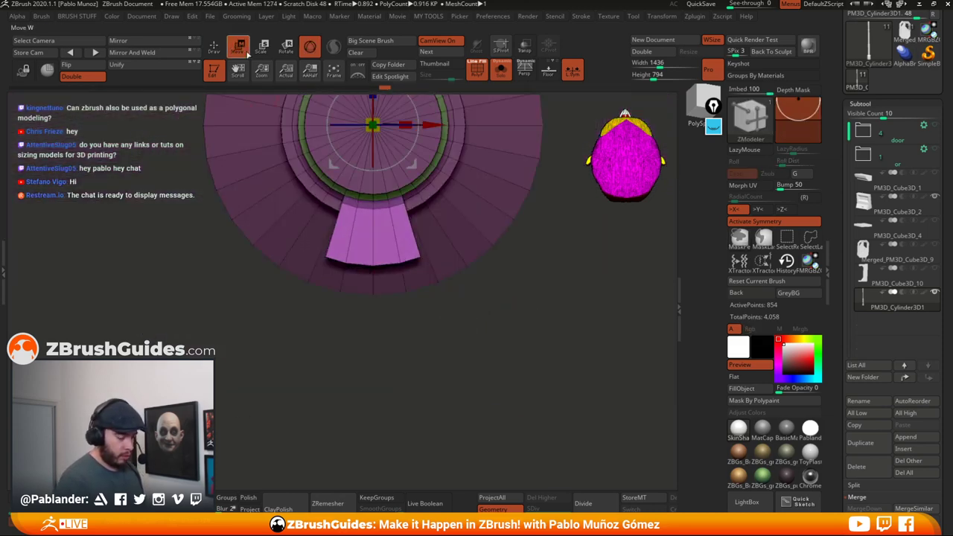
alt+right_drag(434, 226, 428, 298)
click(352, 121)
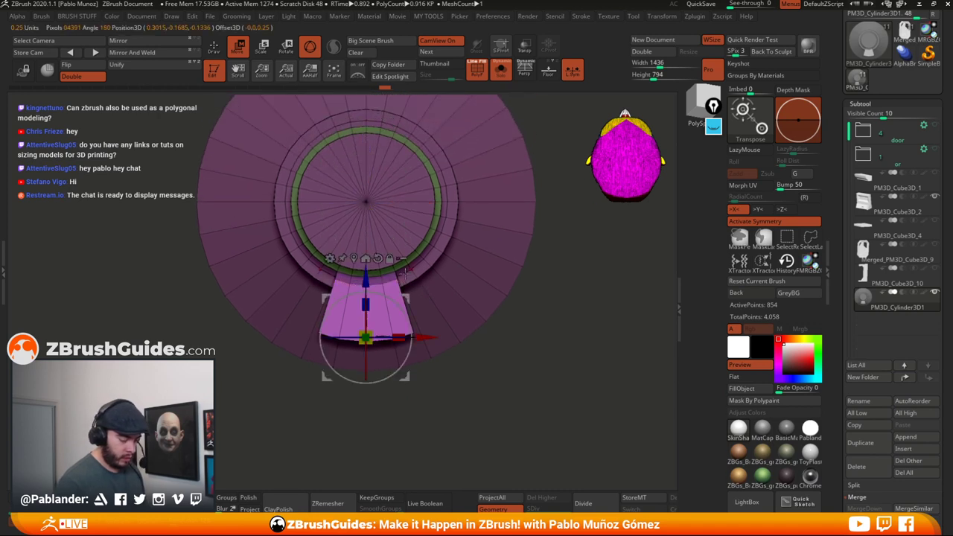
alt+right_drag(366, 416, 368, 364)
drag(409, 285, 392, 277)
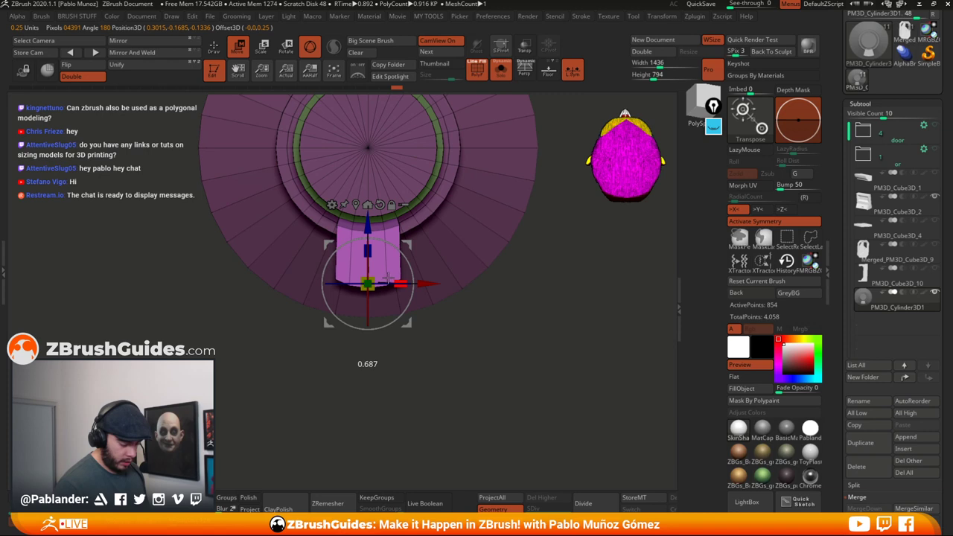
click(368, 251)
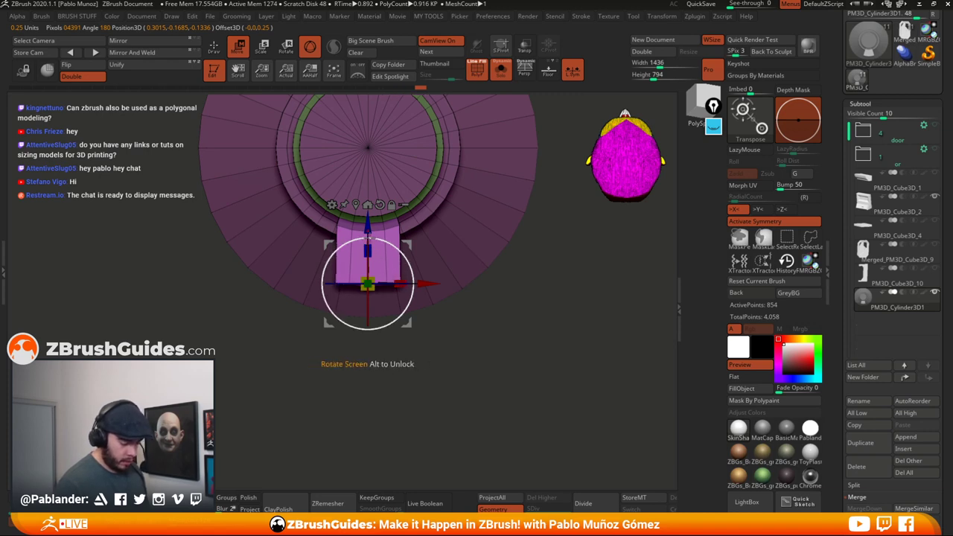
- Move the tab's flattened end away from the pipe to stretch the tab into a long straight bracket arm
drag(368, 224, 367, 431)
click(400, 393)
ctrl+right_drag(401, 417, 449, 372)
alt+right_drag(450, 372, 457, 244)
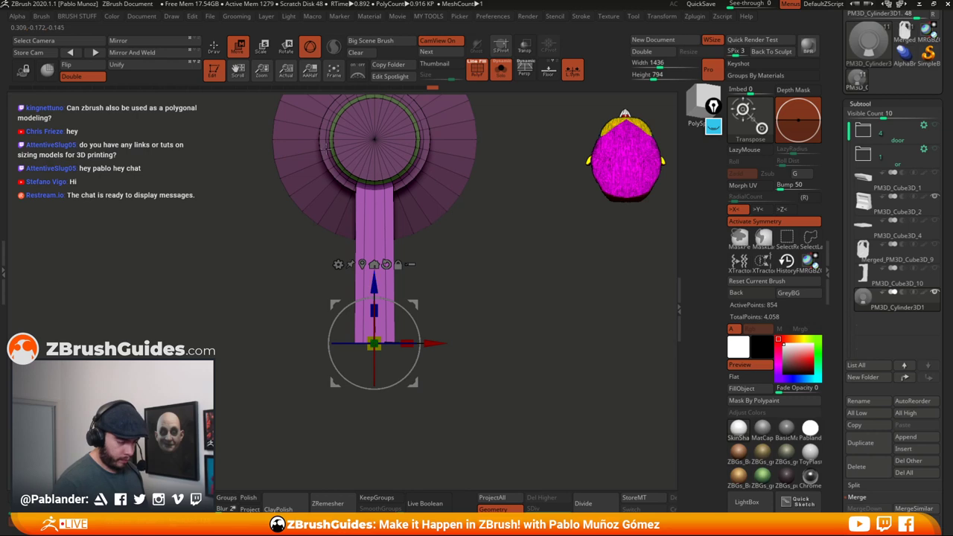
key(q)
- Clear the mask and show the wall pieces around the pipe again
mouse_move(439, 312)
ctrl+right_down()
mouse_move(470, 226)
mouse_move(512, 258)
ctrl+right_up()
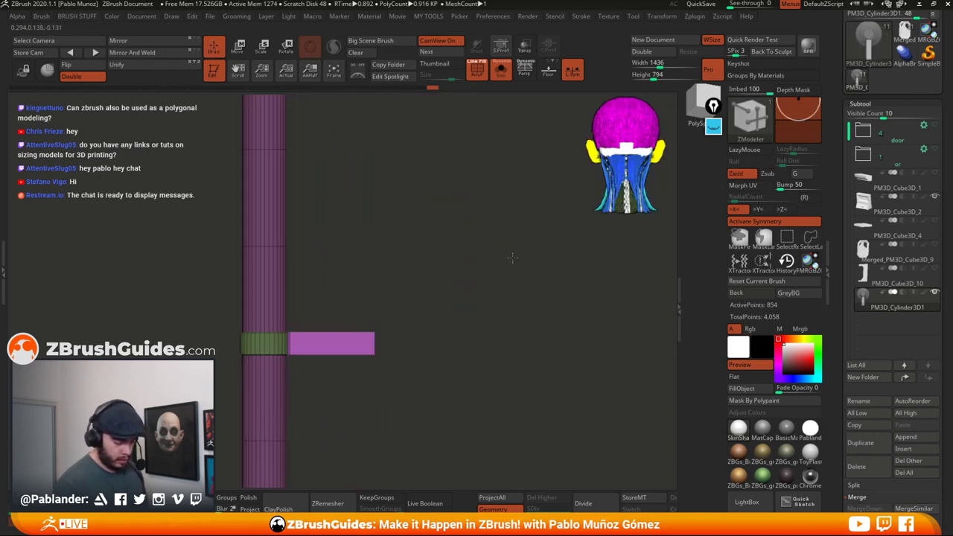
drag(512, 258, 476, 357)
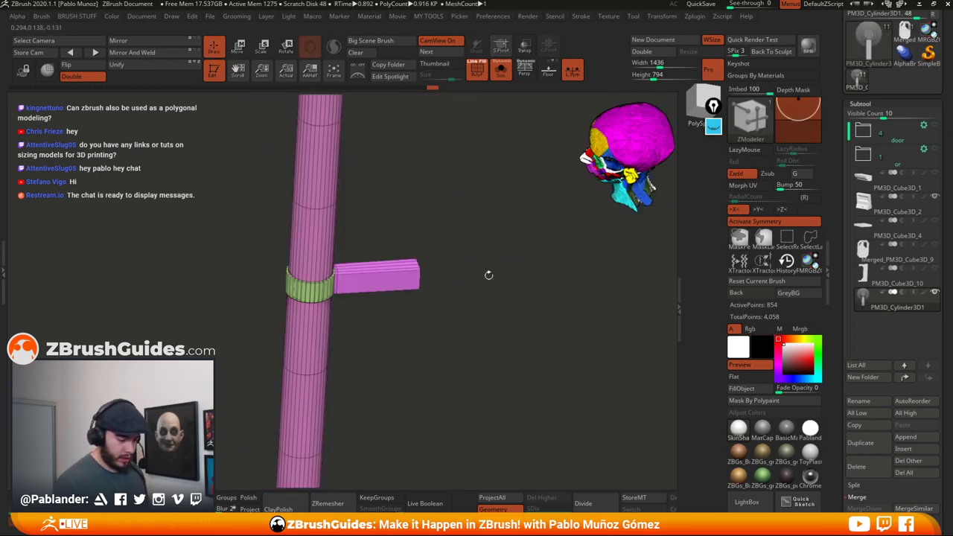
click(500, 70)
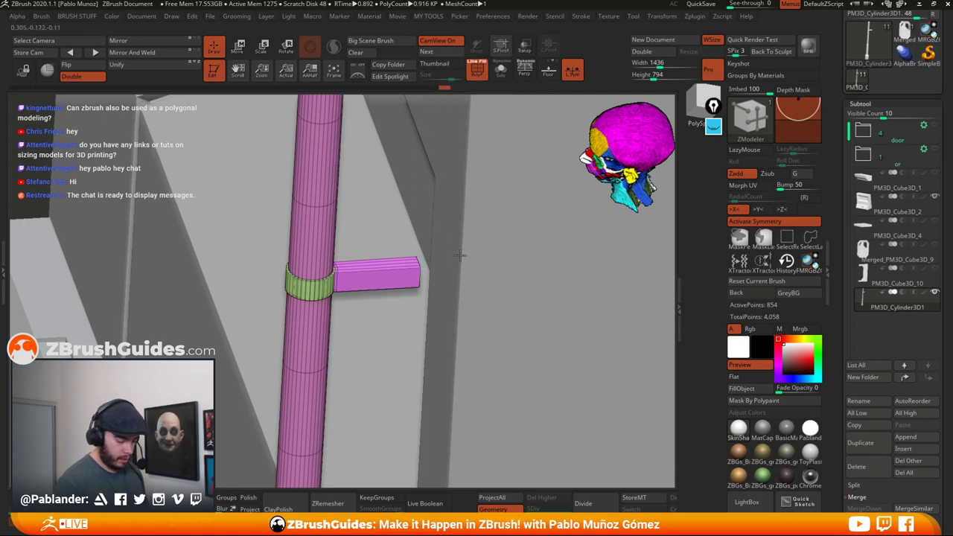
- Mask all but the bracket arm's far end in side view, move that end to meet the wall, and clear the mask
right_drag(460, 255, 402, 228)
ctrl+drag(392, 221, 451, 335)
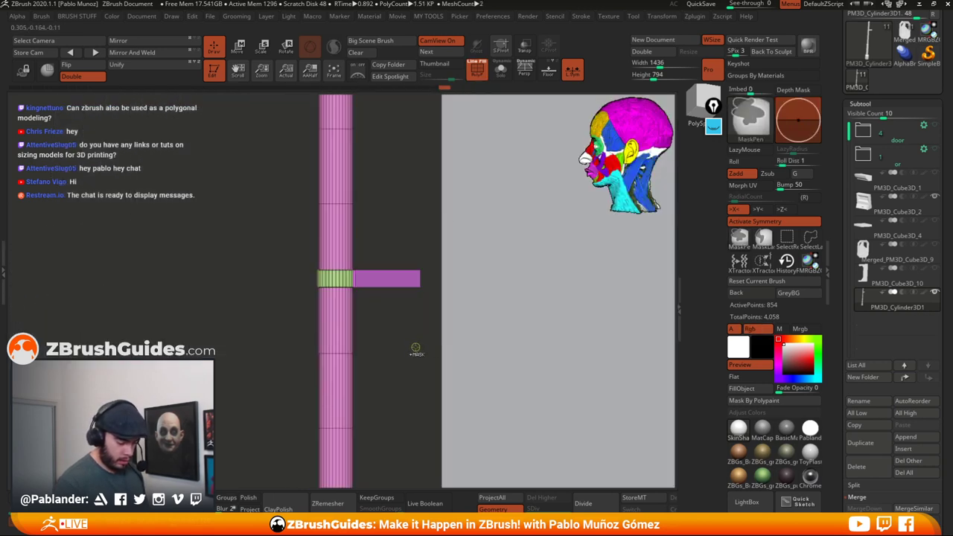
ctrl+click(415, 349)
key(w)
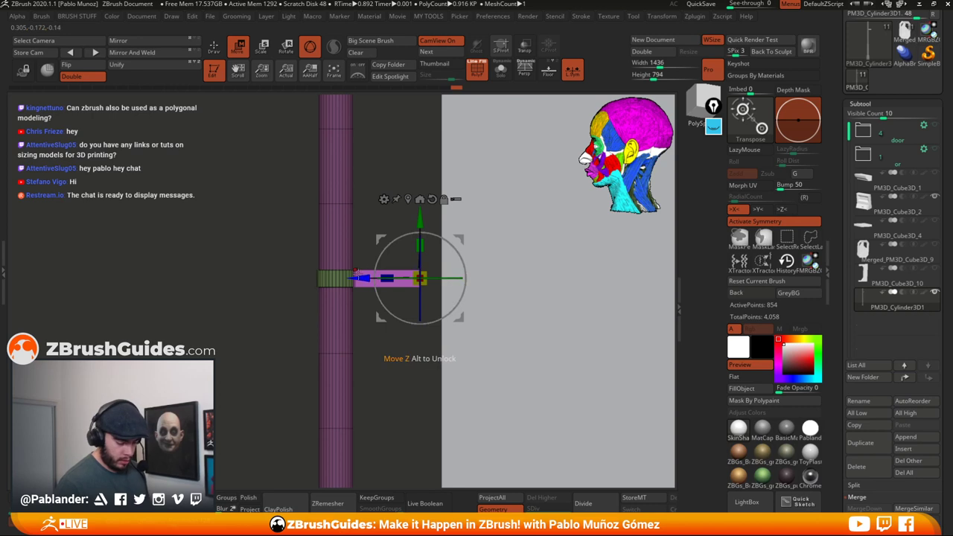
drag(355, 273, 389, 277)
key(q)
ctrl+drag(218, 219, 249, 242)
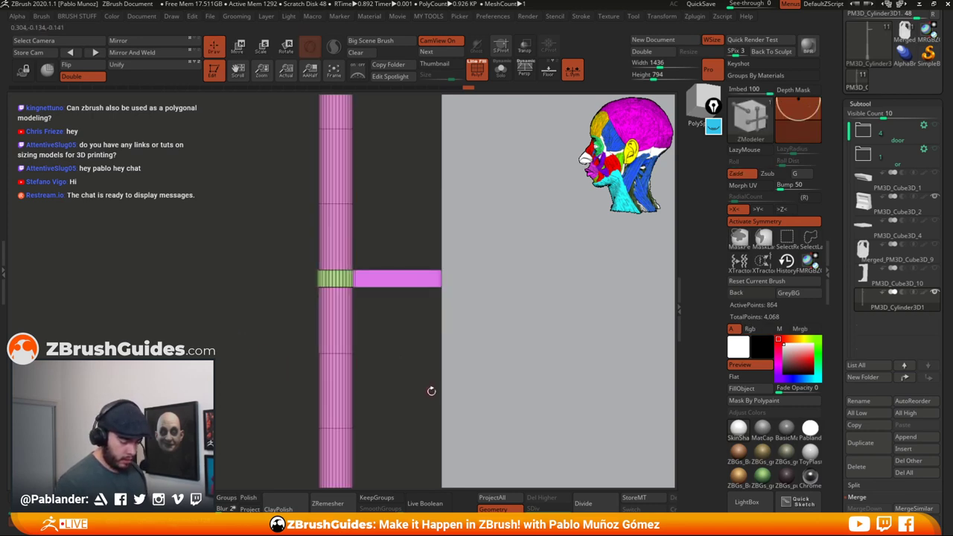
- Hide the polyframe, apply the MatCap Gray material and bring the pipe's flared base into a close side view
ctrl+right_drag(430, 391, 376, 169)
drag(454, 223, 550, 291)
ctrl+right_drag(577, 439, 565, 376)
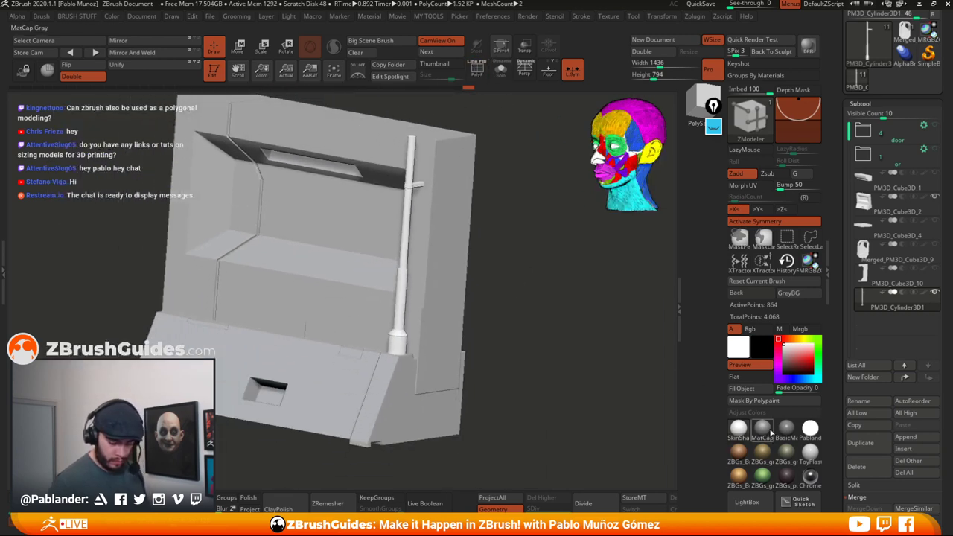
click(763, 430)
shift+drag(539, 354, 514, 339)
alt+right_drag(417, 341, 451, 395)
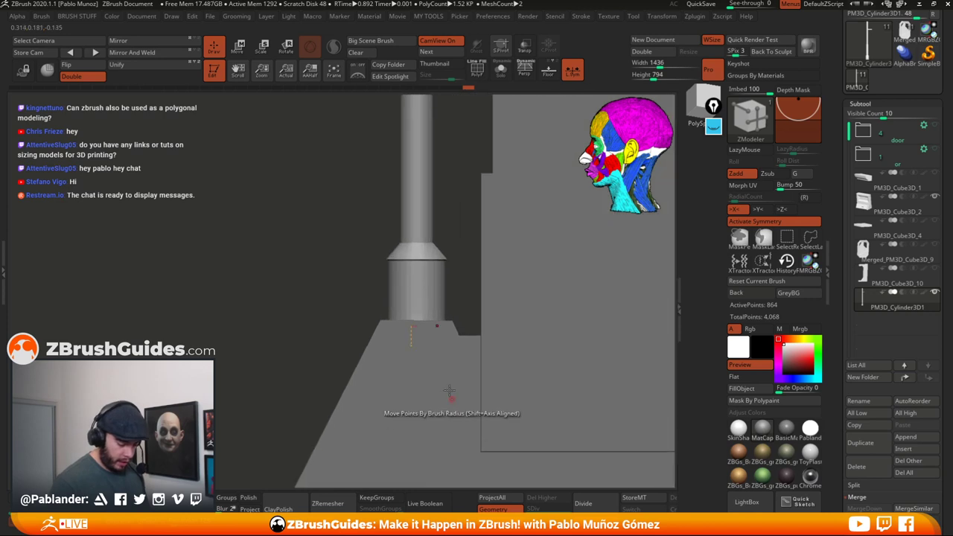
- Isolate the pipe from the wall pieces in Solo mode and show its polyframe around the flared base
ctrl+right_drag(431, 287, 443, 359)
mouse_move(438, 274)
right_down()
mouse_move(452, 270)
mouse_move(449, 279)
right_up()
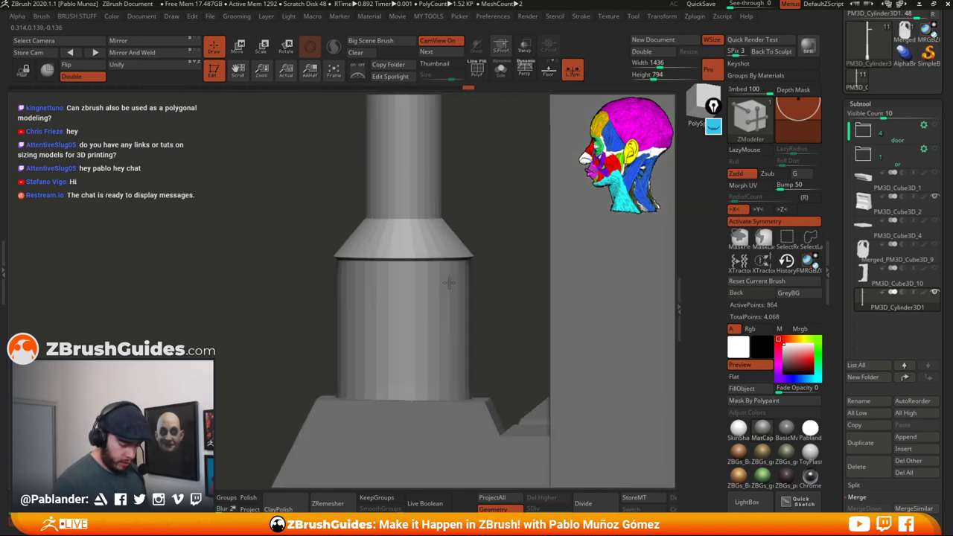
click(503, 70)
click(503, 70)
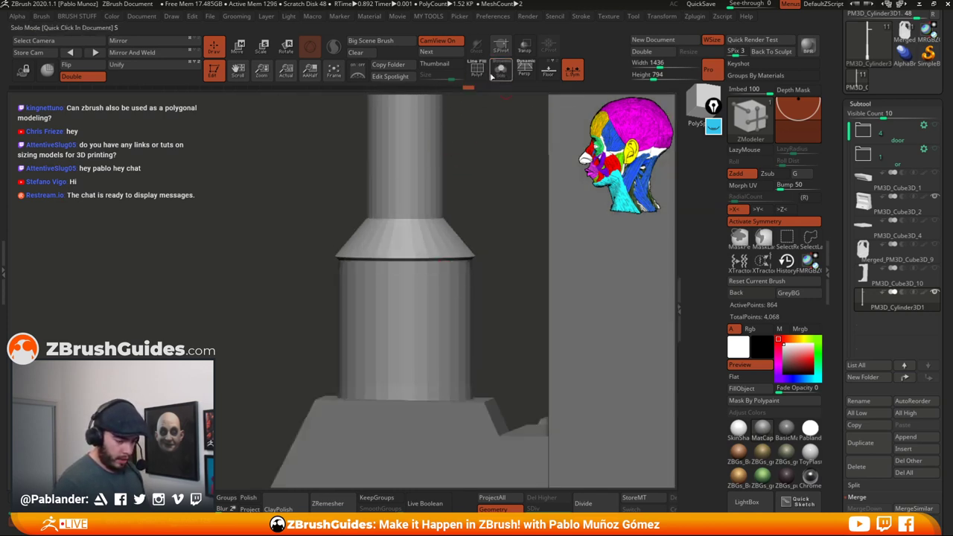
click(503, 70)
key(shift+f)
- Insert single supporting edge loops above and below the edges of the pipe's flare with ZModeler
mouse_move(513, 268)
mouse_down()
mouse_move(483, 266)
mouse_move(504, 272)
mouse_move(508, 264)
mouse_move(512, 295)
mouse_move(507, 270)
mouse_move(511, 278)
mouse_up()
key(space)
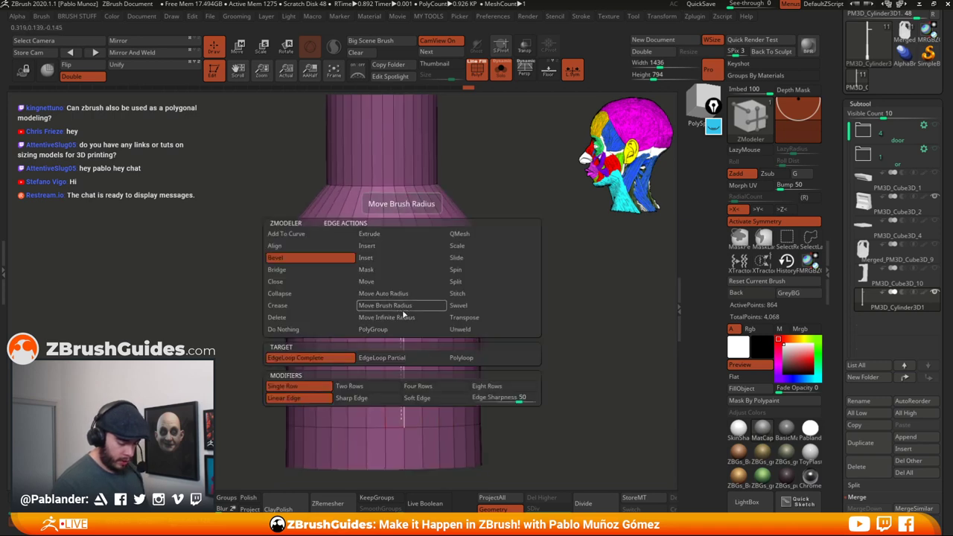
click(413, 236)
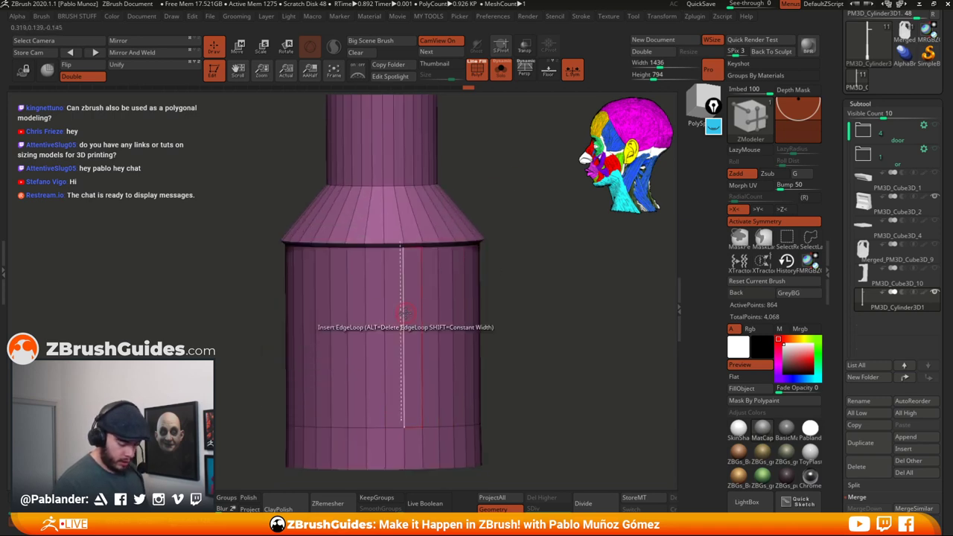
click(392, 168)
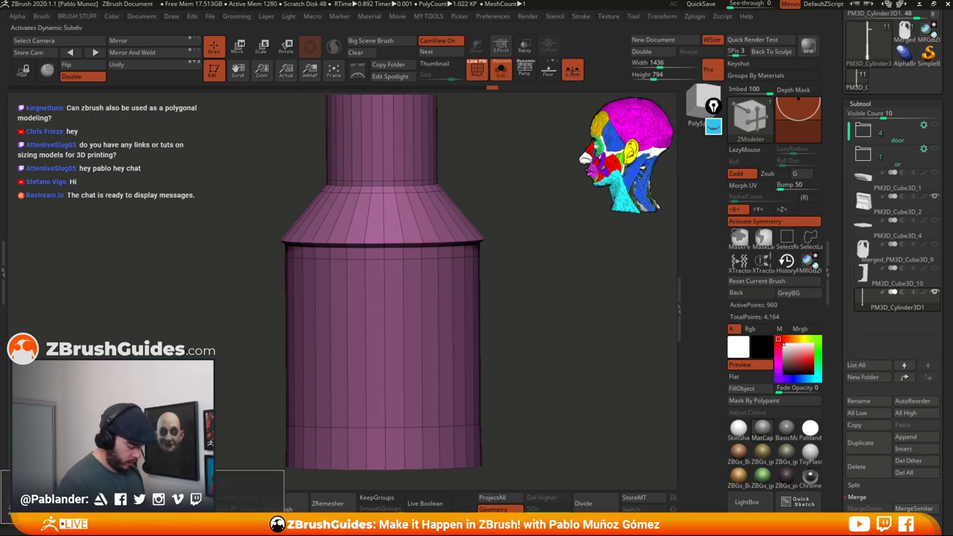
- Check the mesh integrity of the whole pipe and run Fix Mesh on it
drag(841, 334, 843, 157)
alt+drag(576, 343, 497, 321)
alt+drag(441, 274, 445, 239)
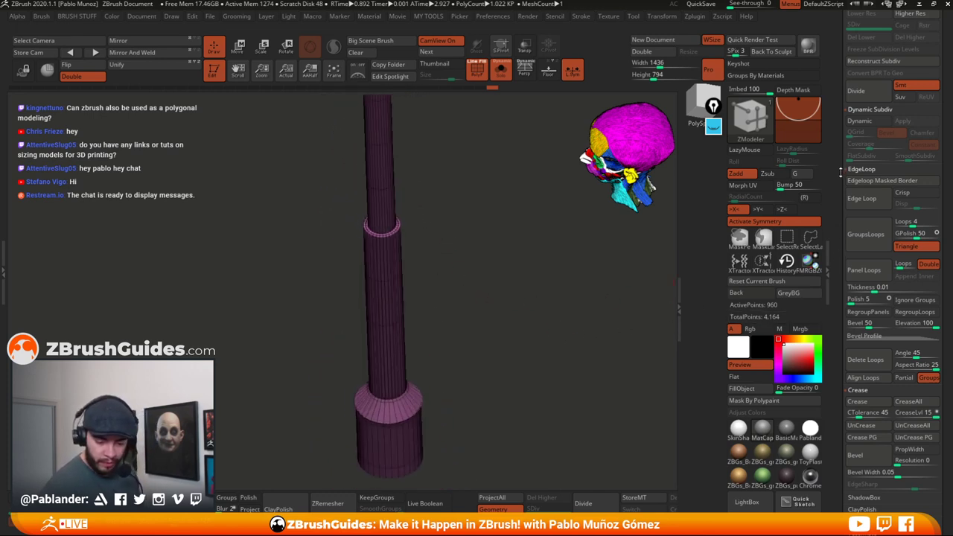
scroll(893, 223, down, 10)
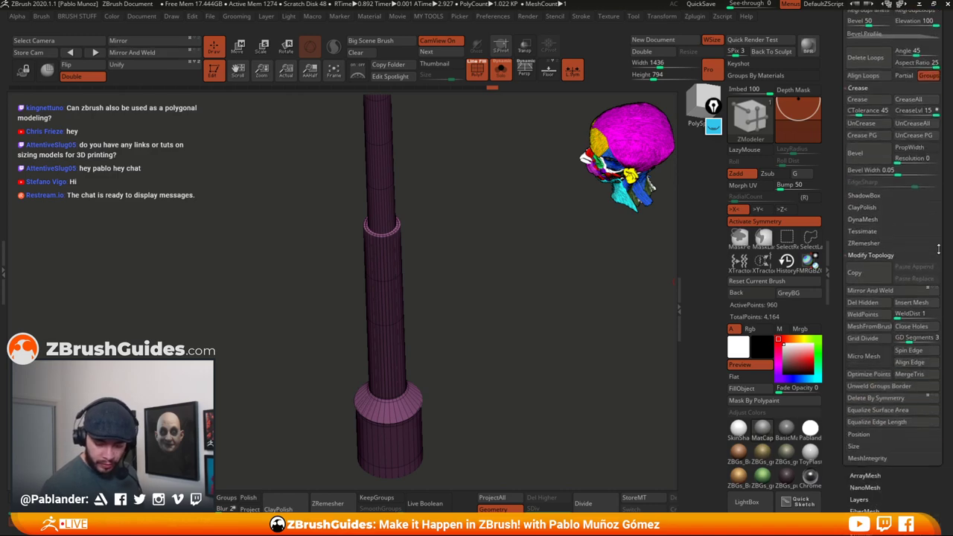
scroll(938, 249, down, 5)
scroll(923, 327, up, 8)
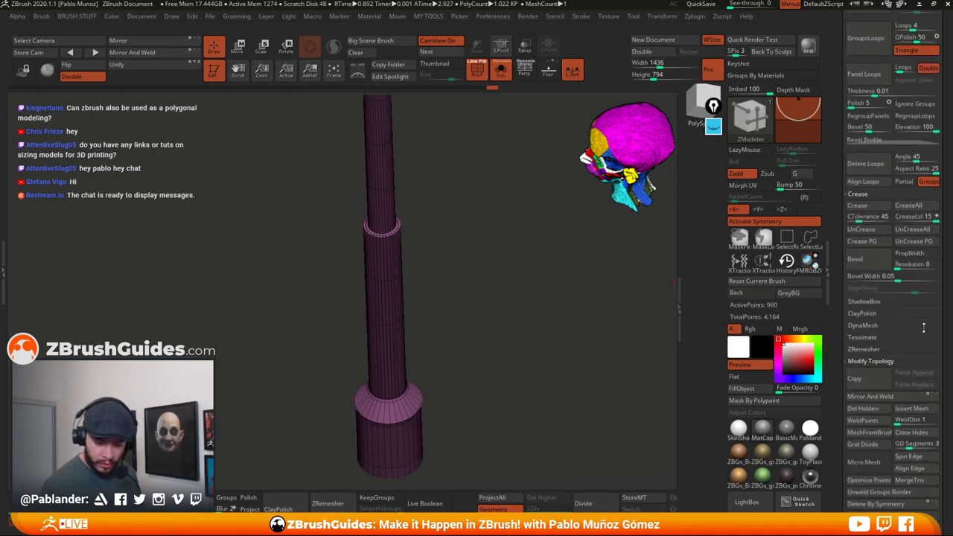
scroll(923, 328, up, 5)
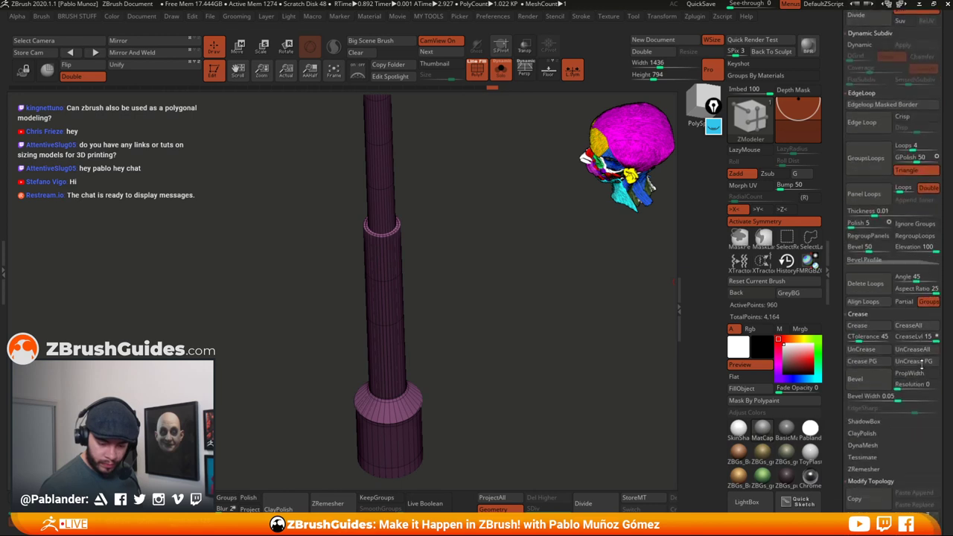
scroll(921, 364, down, 12)
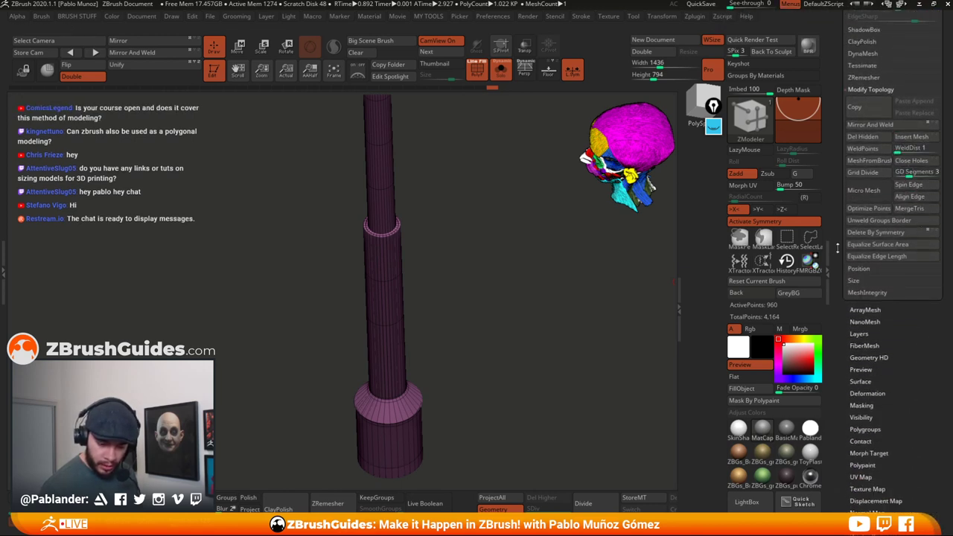
scroll(838, 173, up, 2)
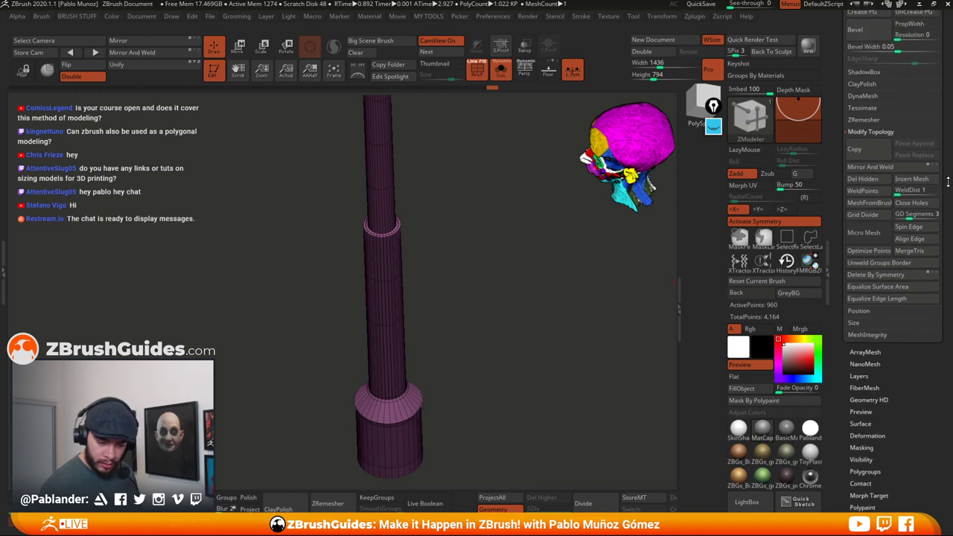
drag(941, 188, 937, 160)
key(space)
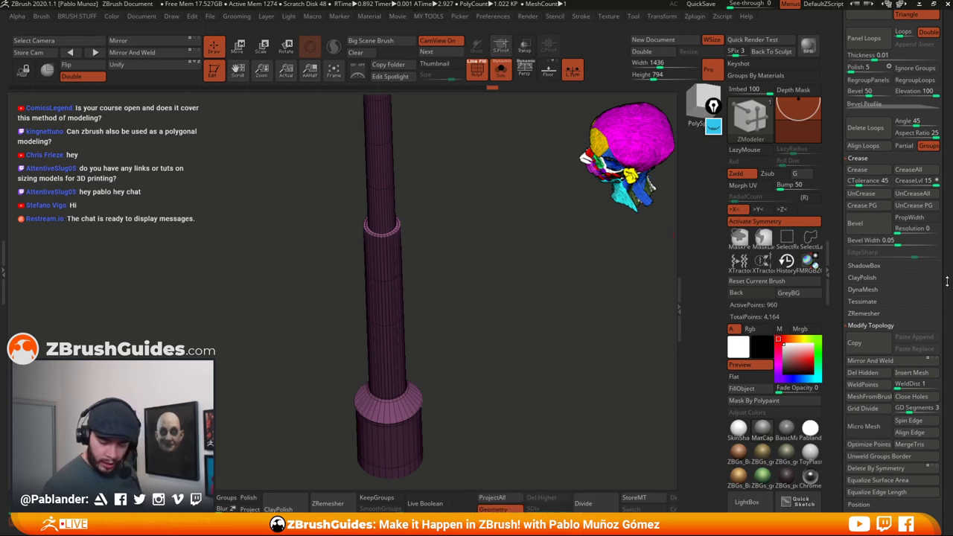
drag(947, 287, 943, 227)
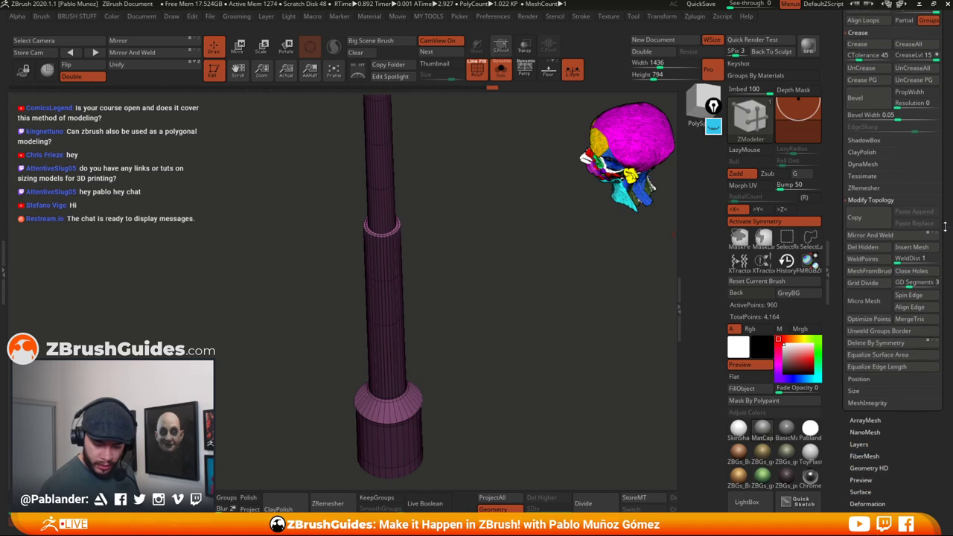
click(872, 402)
drag(946, 367, 944, 340)
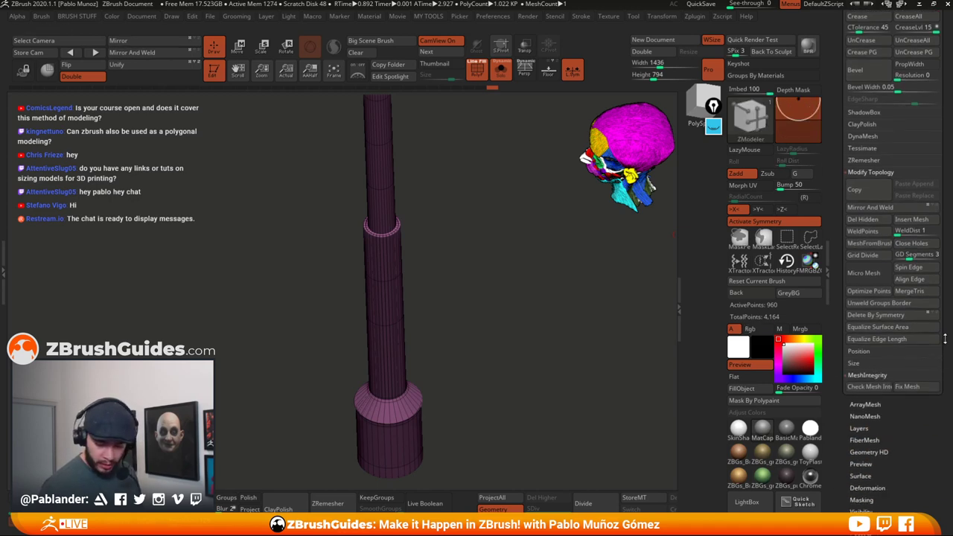
click(878, 389)
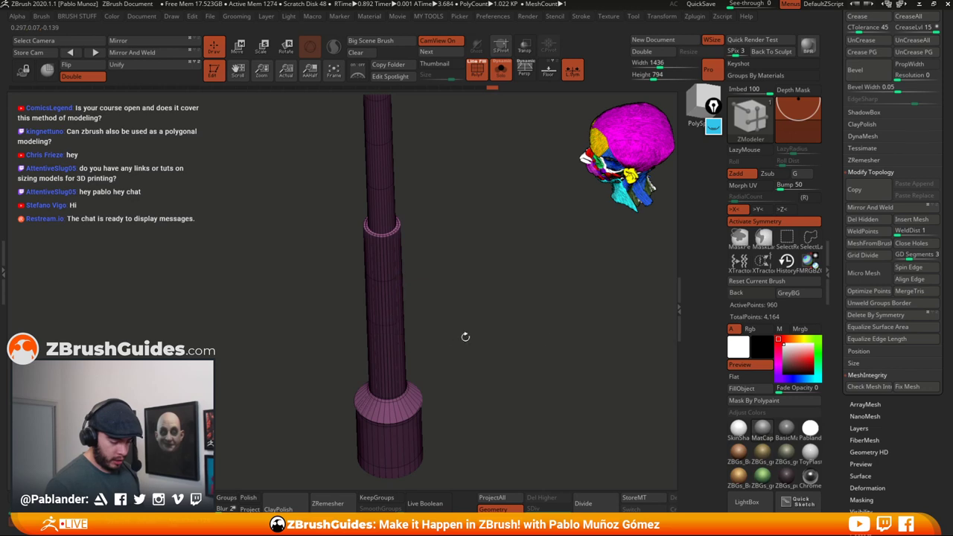
click(914, 385)
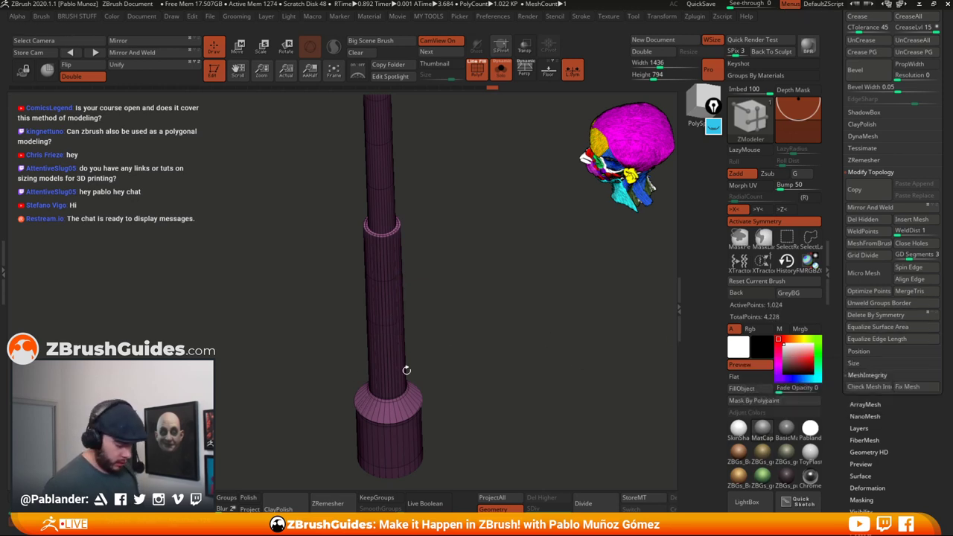
- Subdivide the pipe, check its smoothed surface without the polyframe in the SkinShade material, and show the polyframe again
key(ctrl+d)
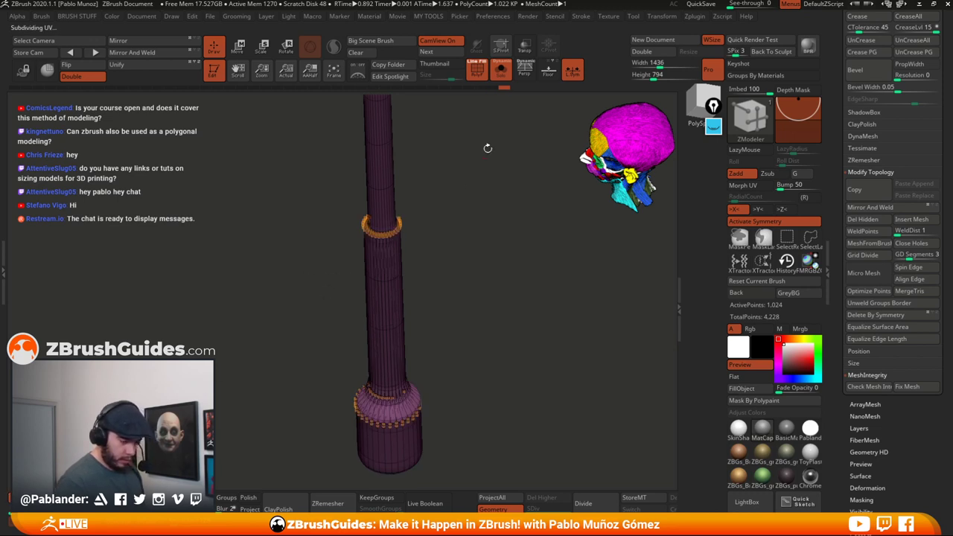
click(478, 78)
click(739, 428)
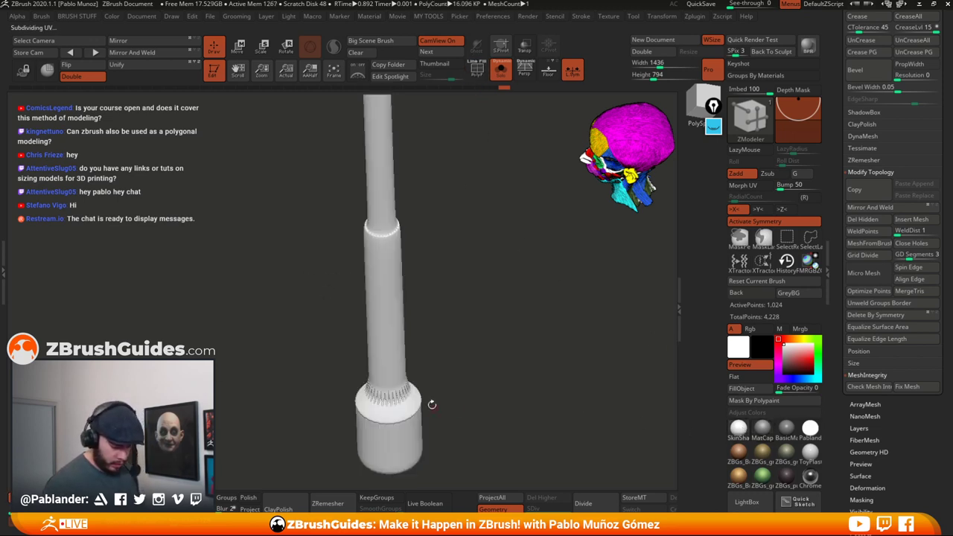
click(477, 70)
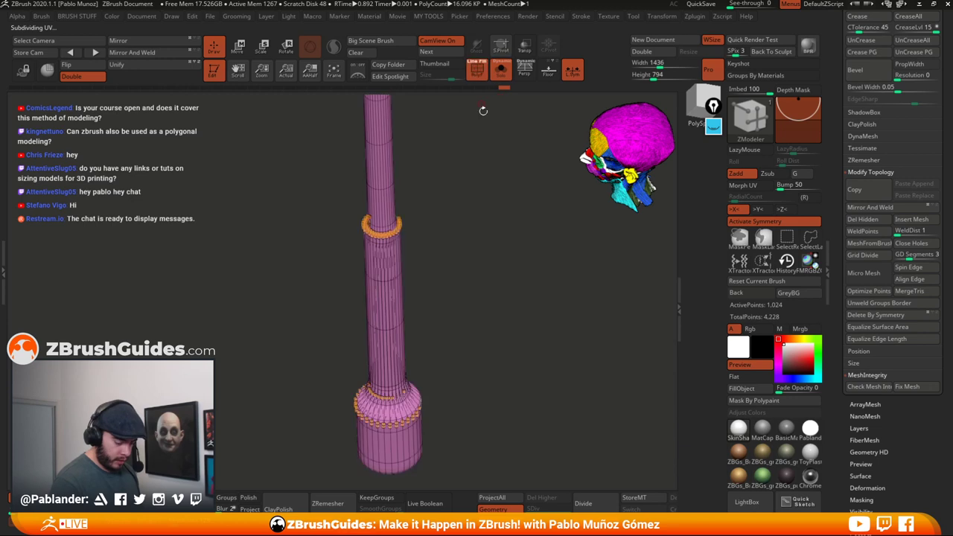
- Undo the subdivision, mesh fix, edge loops, bracket arm and collar extrusion to return to the plain polygrouped pipe
key(ctrl+z)
key(ctrl+z)
key(ctrl+z)
key(ctrl+z)
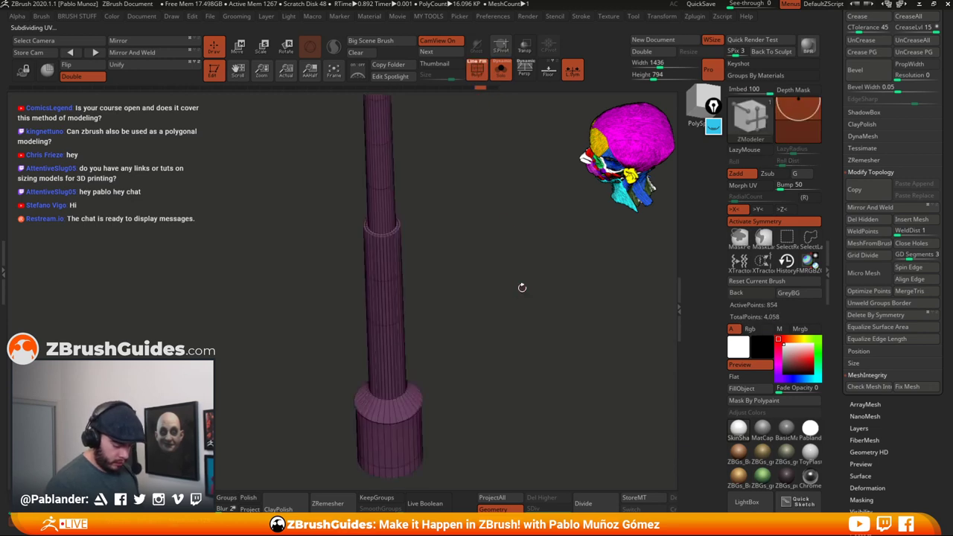
key(ctrl+z)
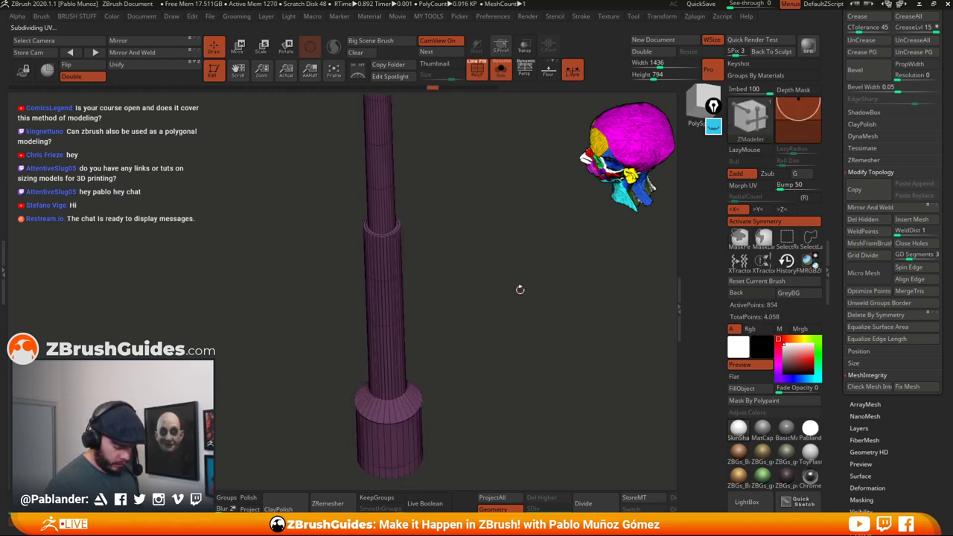
key(ctrl+z)
key(ctrl+z)
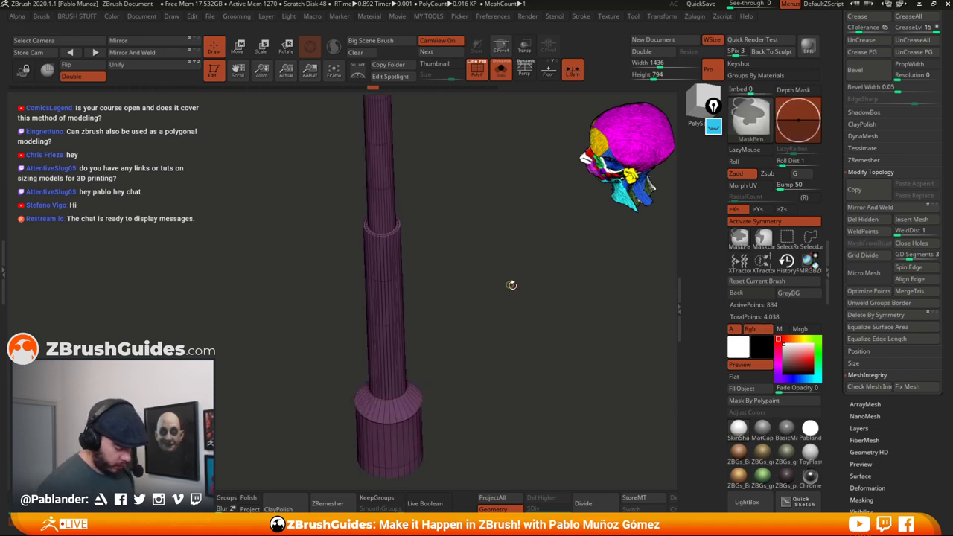
key(ctrl+z)
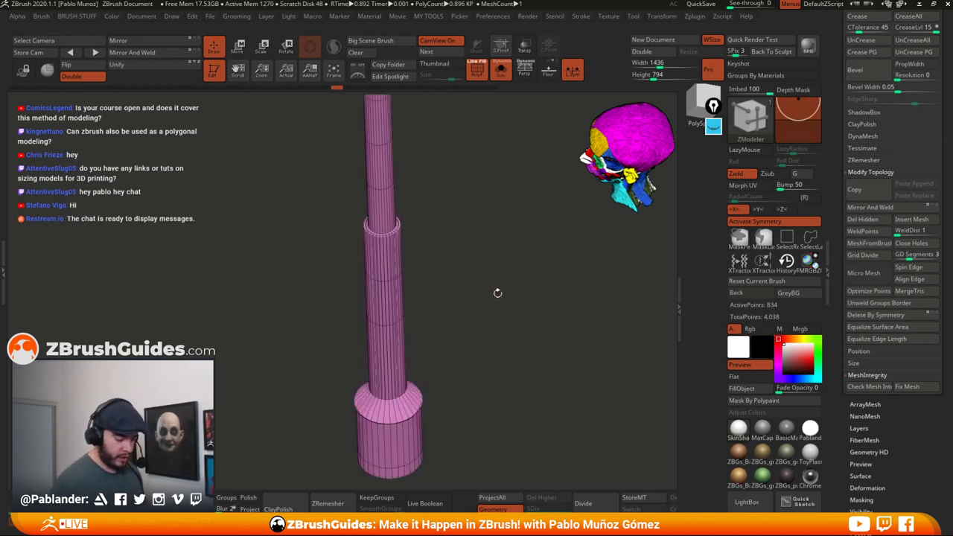
key(ctrl+z)
key(ctrl+z)
key(ctrl+z)
key(ctrl+z)
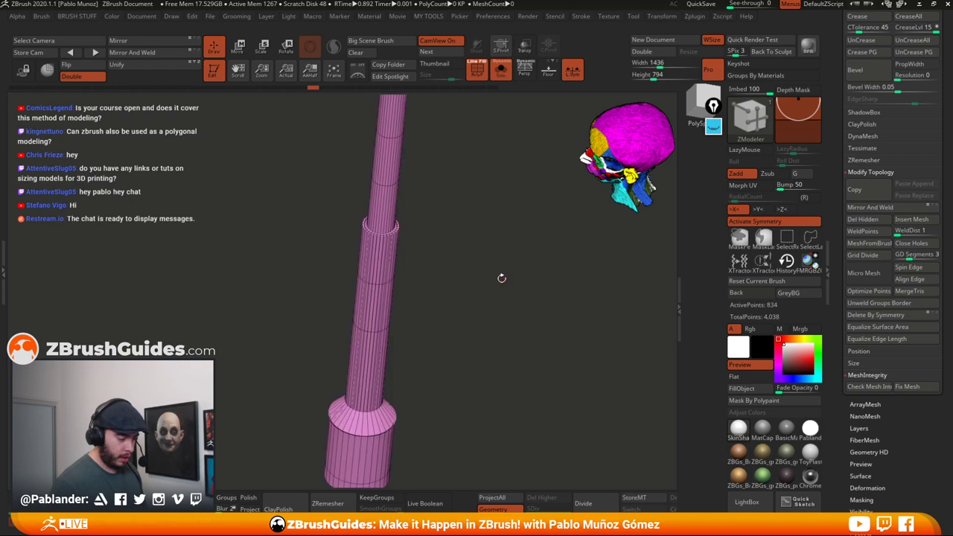
drag(499, 293, 491, 279)
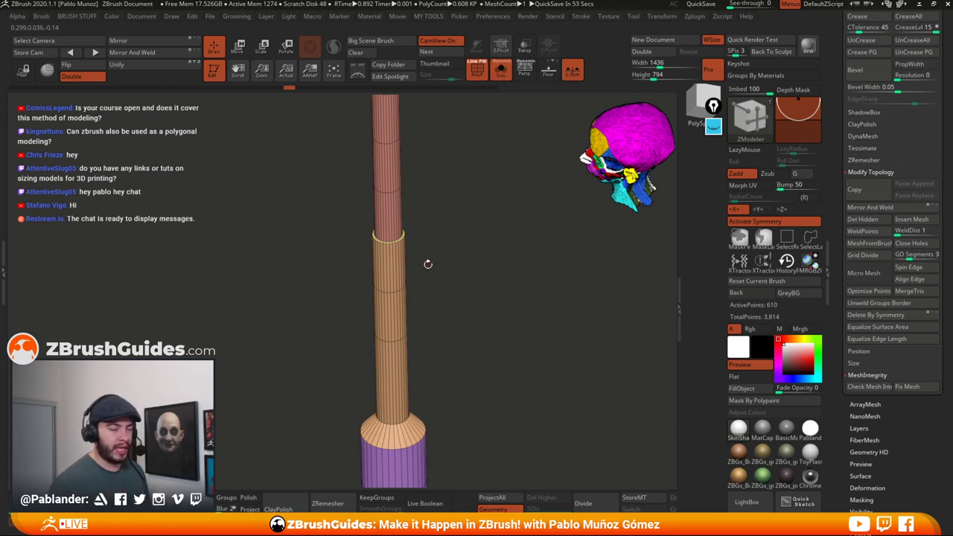
- Reassign the polygroups so the narrow band on the upper pipe is one group and the rest of the pipe another
drag(505, 316, 484, 224)
mouse_move(434, 159)
mouse_down()
mouse_move(455, 166)
mouse_move(450, 160)
mouse_up()
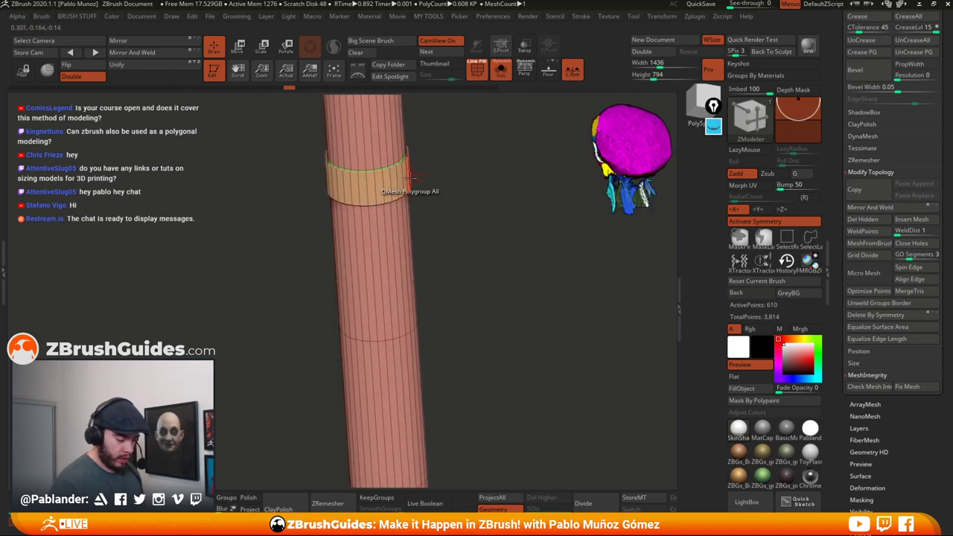
drag(462, 247, 458, 288)
click(476, 67)
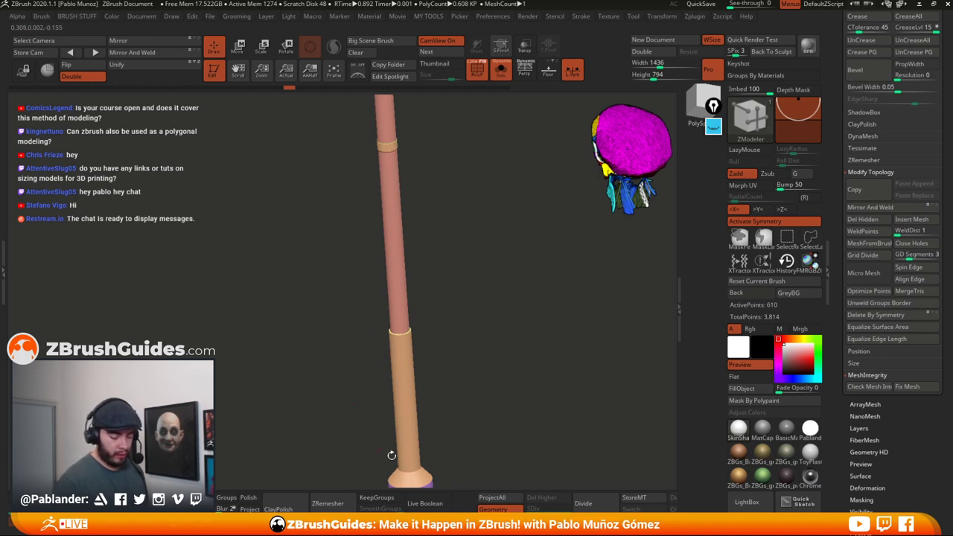
key(2)
click(495, 230)
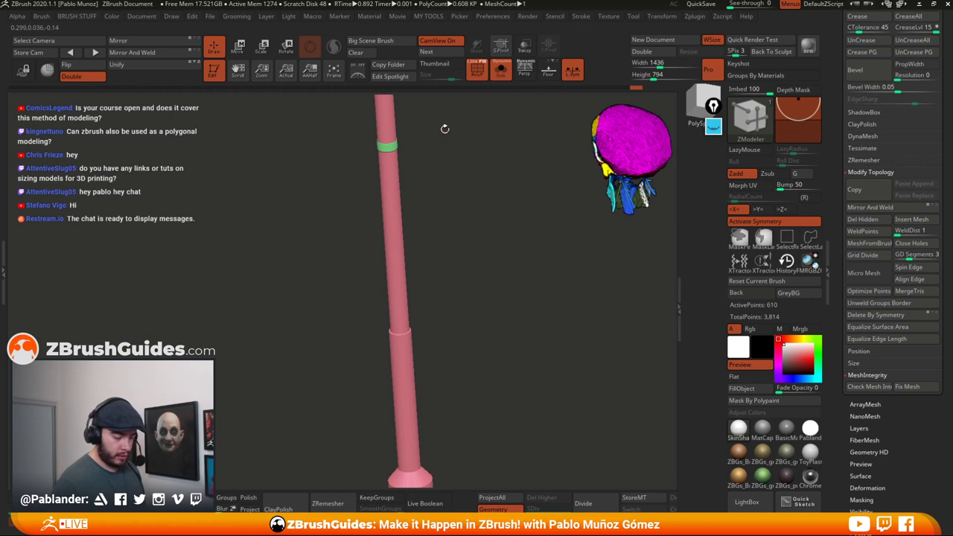
- Extrude the narrow band's polygroup slightly outward into a collar ring with QMesh Polygroup All
key(shift+f)
key(shift+f)
key(shift+f)
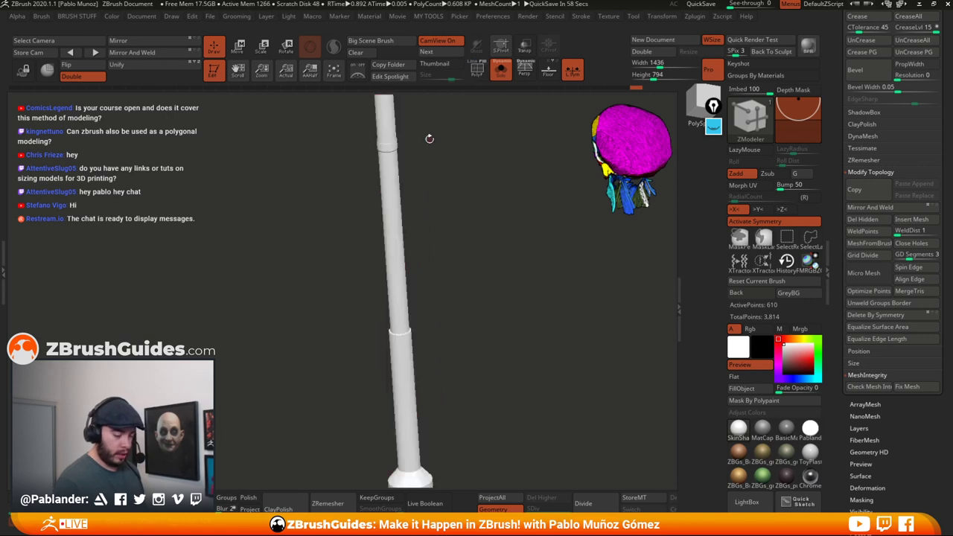
key(shift+f)
drag(430, 138, 411, 242)
click(472, 64)
alt+drag(476, 145, 474, 213)
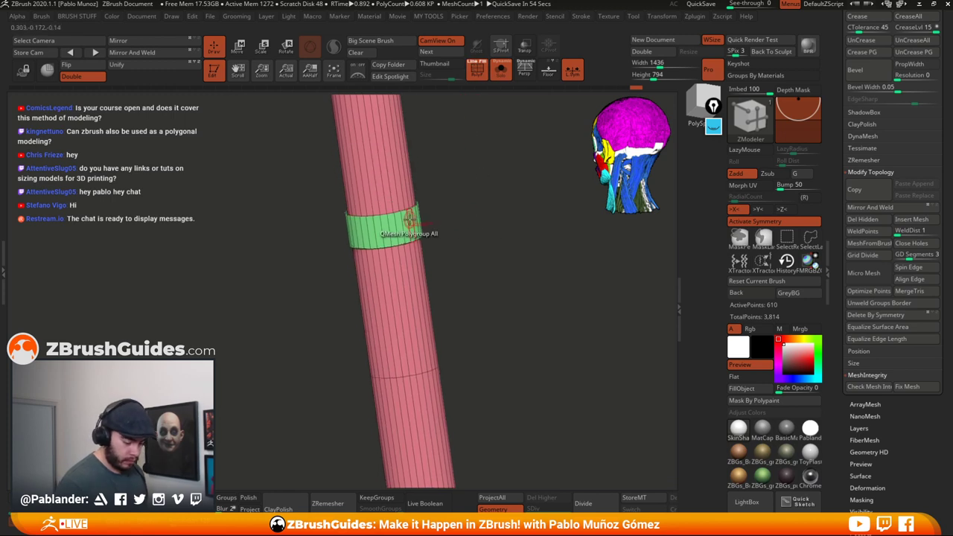
drag(409, 219, 421, 220)
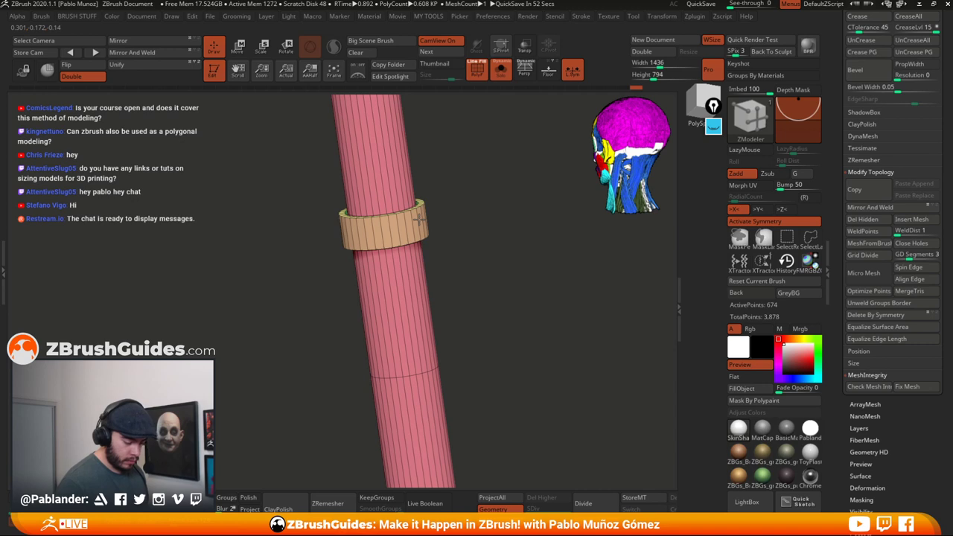
- Put the whole collar ring in one polygroup, then show the full pipe with everything except the ring masked
key(1)
click(477, 228)
ctrl+shift+click(413, 229)
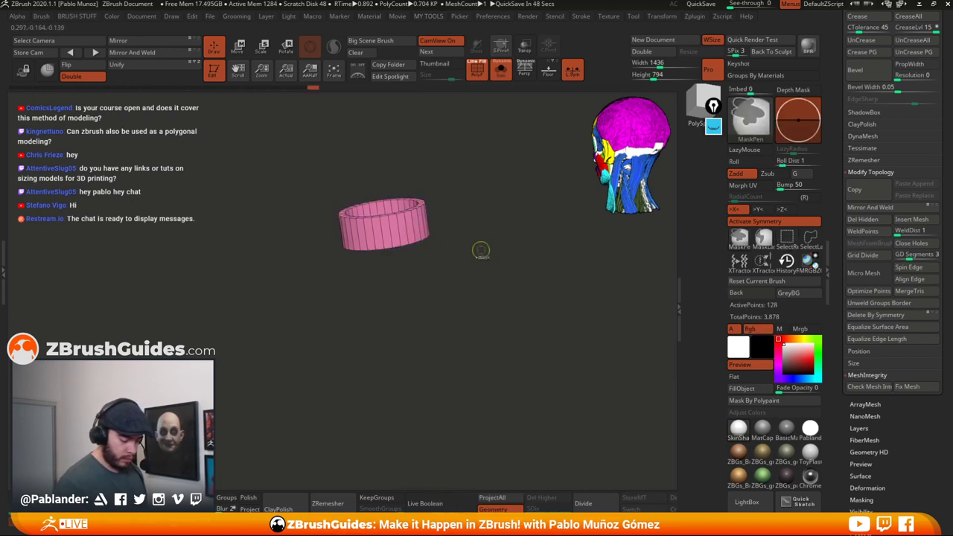
ctrl+click(480, 251)
ctrl+shift+click(496, 262)
ctrl+click(499, 297)
- Center the gizmo on the unmasked collar ring, shift the ring slightly in side view, and return to Draw mode
ctrl+right_drag(499, 298, 408, 169)
key(w)
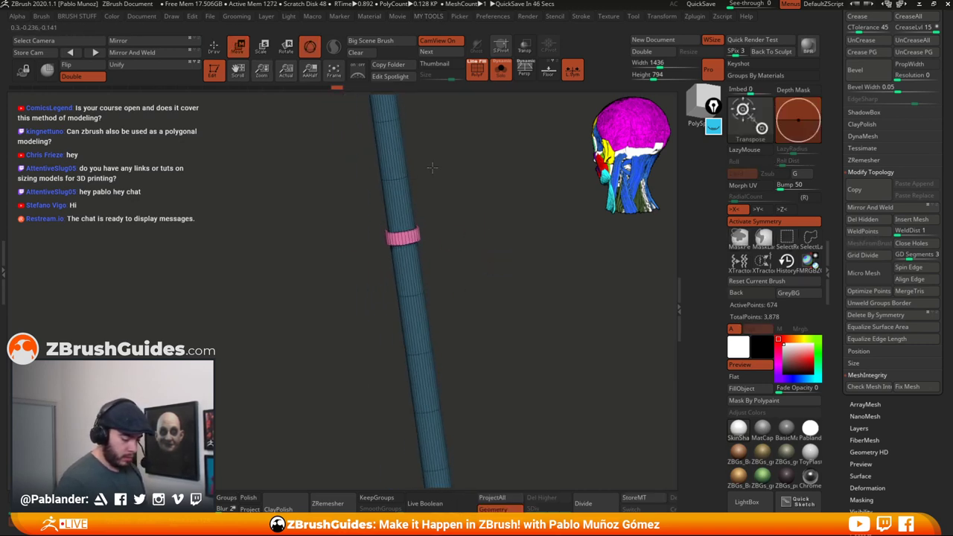
right_drag(480, 226, 424, 259)
key(f)
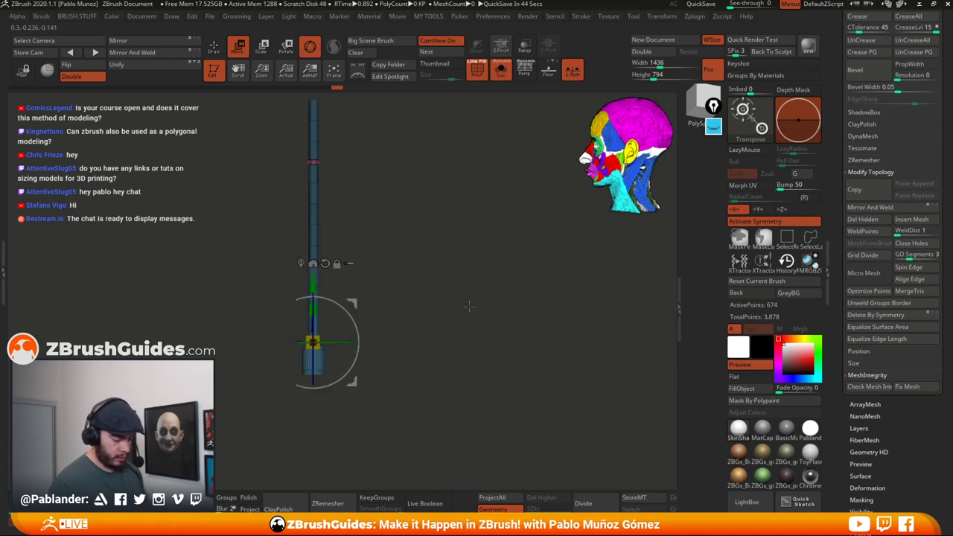
click(304, 263)
ctrl+right_drag(383, 138, 447, 238)
drag(330, 206, 325, 207)
key(q)
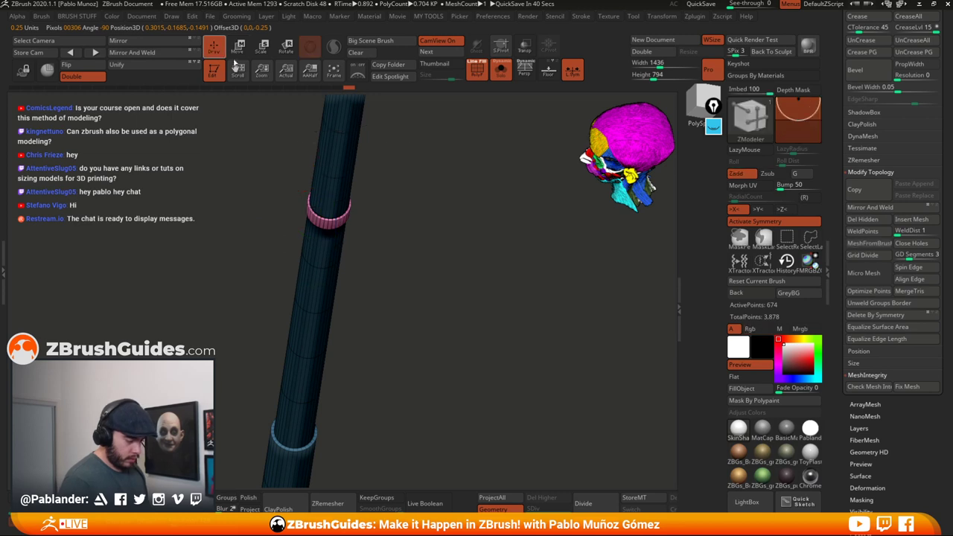
- Clear the mask and extrude a small patch of faces outward from the back of the collar ring with QMesh
mouse_move(424, 219)
mouse_down()
mouse_move(440, 211)
mouse_move(440, 228)
mouse_move(479, 235)
mouse_up()
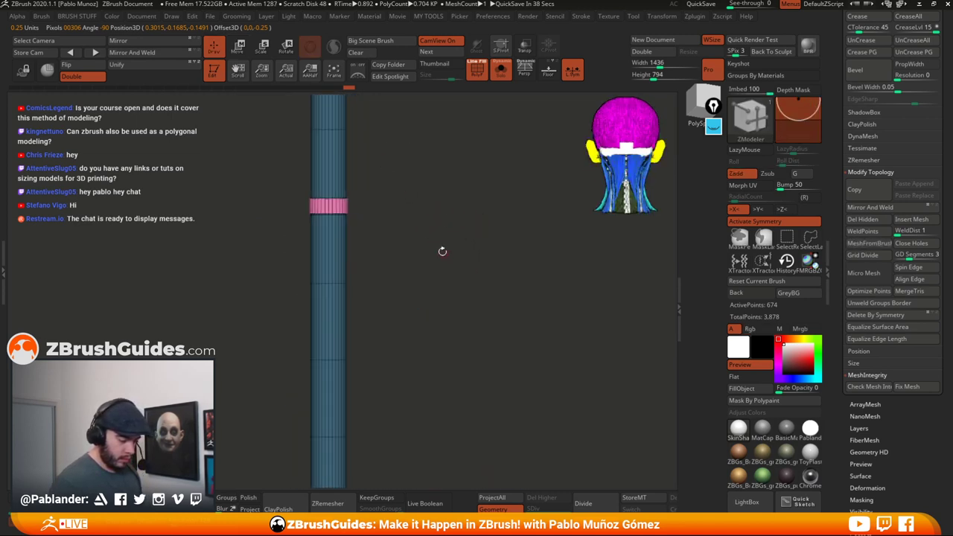
alt+drag(408, 183, 469, 267)
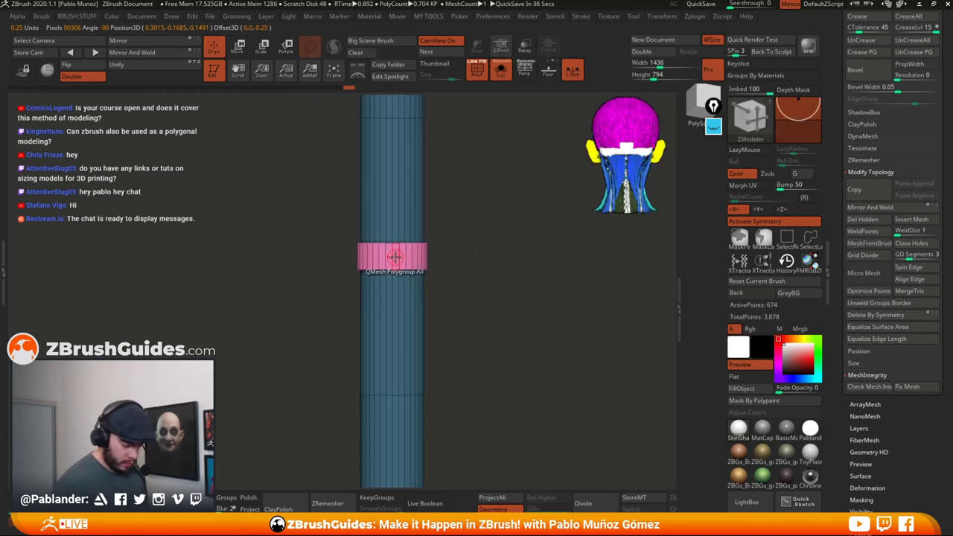
ctrl+drag(451, 236, 483, 291)
alt+click(402, 257)
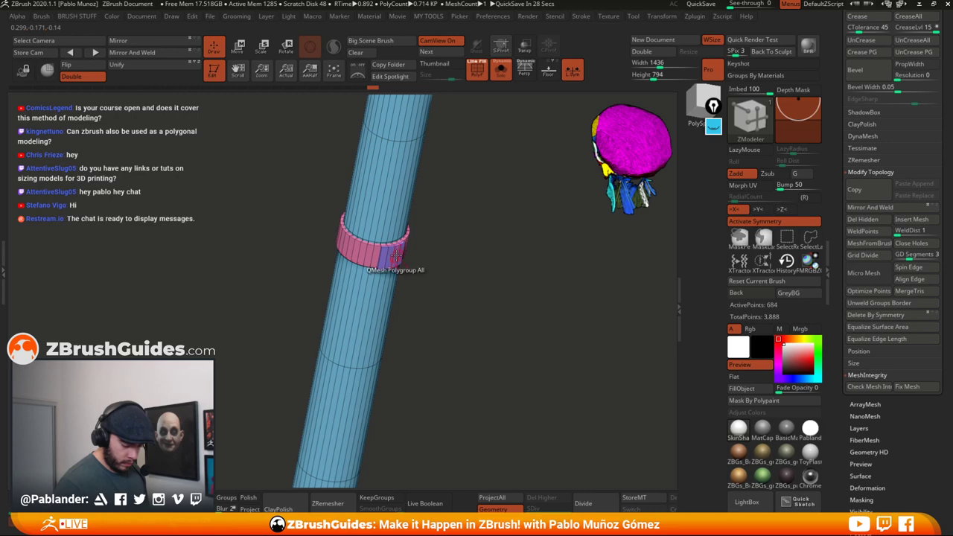
drag(407, 273, 484, 307)
- Leave only the extruded patch's end unmasked and extrude it away from the collar ring into a straight bracket with the Move gizmo
ctrl+click(445, 317)
click(239, 57)
click(402, 129)
alt+drag(499, 261, 494, 243)
drag(495, 242, 186, 186)
drag(409, 234, 436, 260)
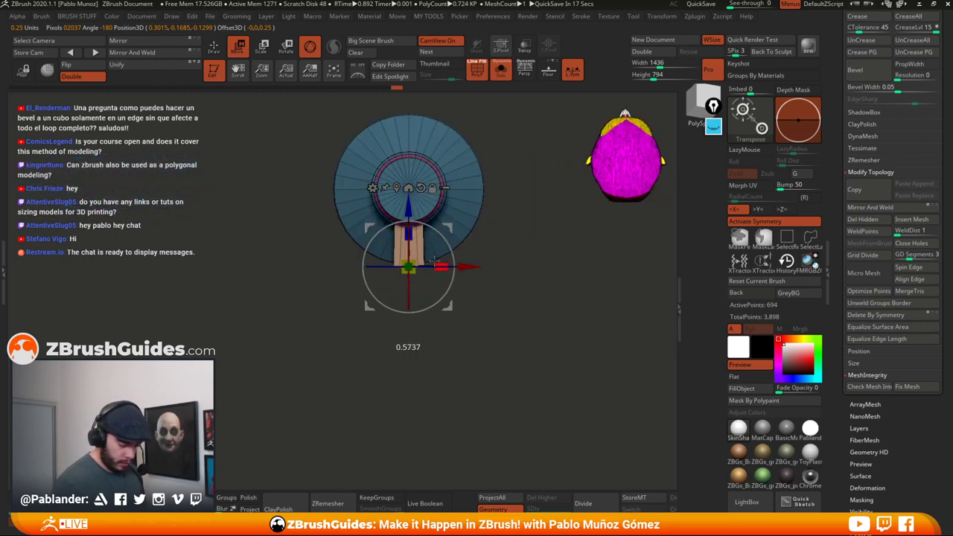
drag(411, 206, 412, 183)
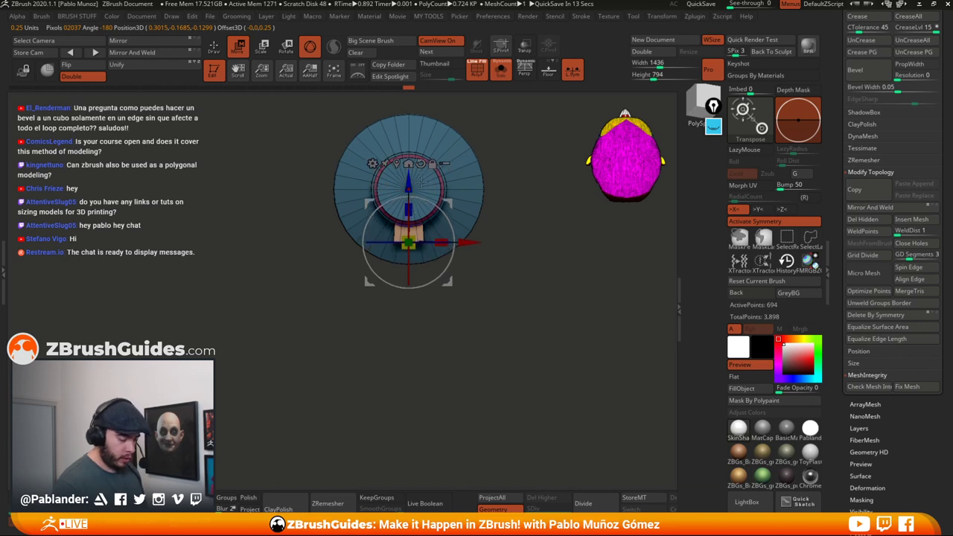
ctrl+right_drag(482, 237, 482, 257)
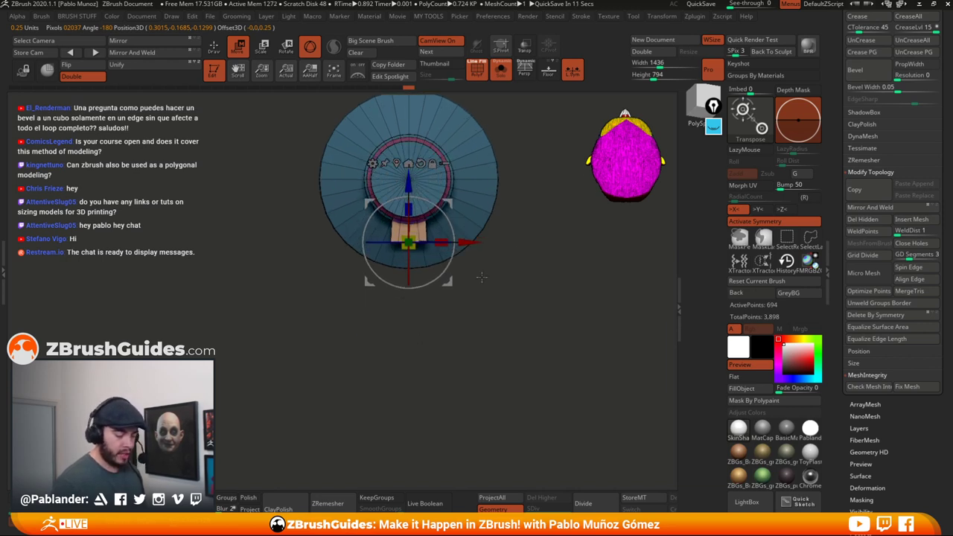
alt+right_drag(516, 221, 509, 262)
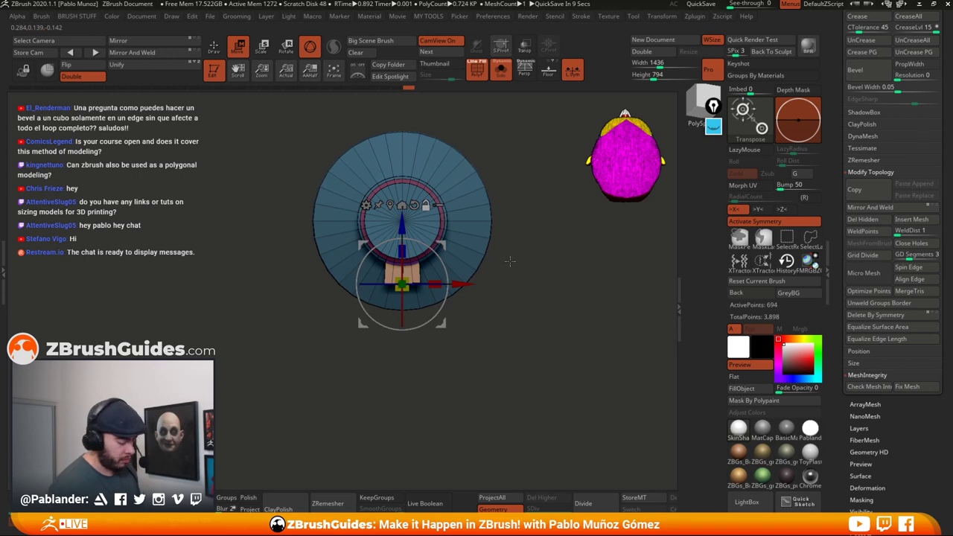
drag(408, 225, 406, 375)
- Show the wall again, extend the bracket's end to reach it, clear the mask and return to Draw mode
alt+right_drag(480, 335, 476, 287)
click(502, 70)
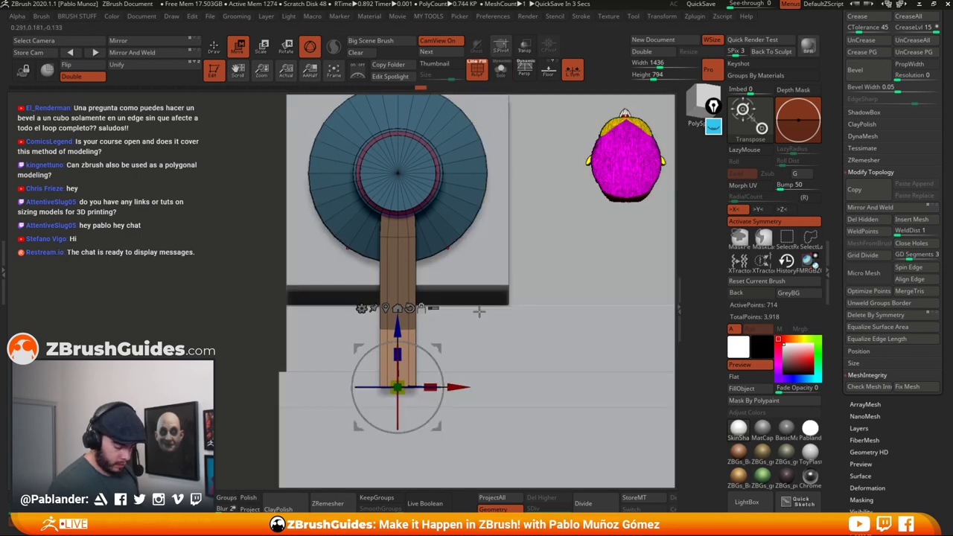
alt+drag(478, 312, 404, 310)
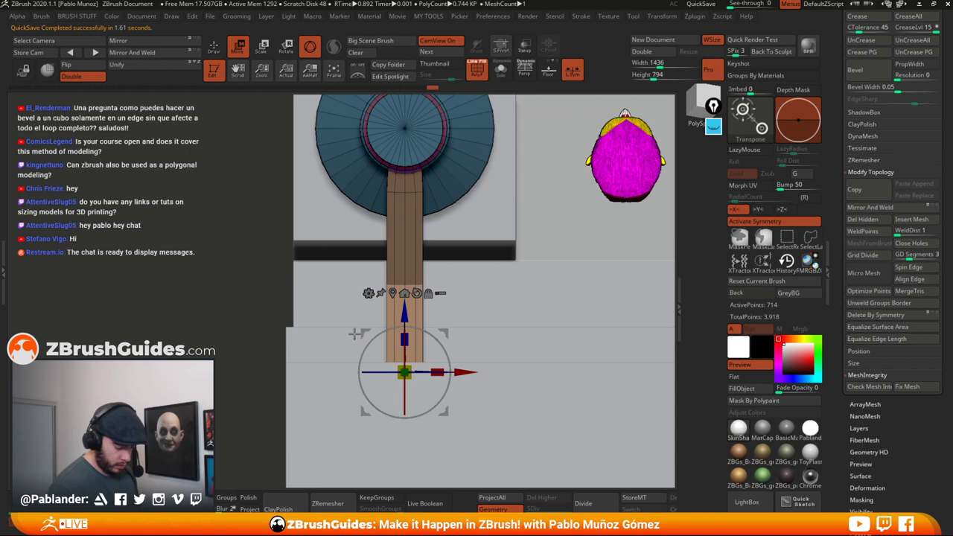
drag(404, 312, 405, 320)
ctrl+drag(282, 249, 295, 262)
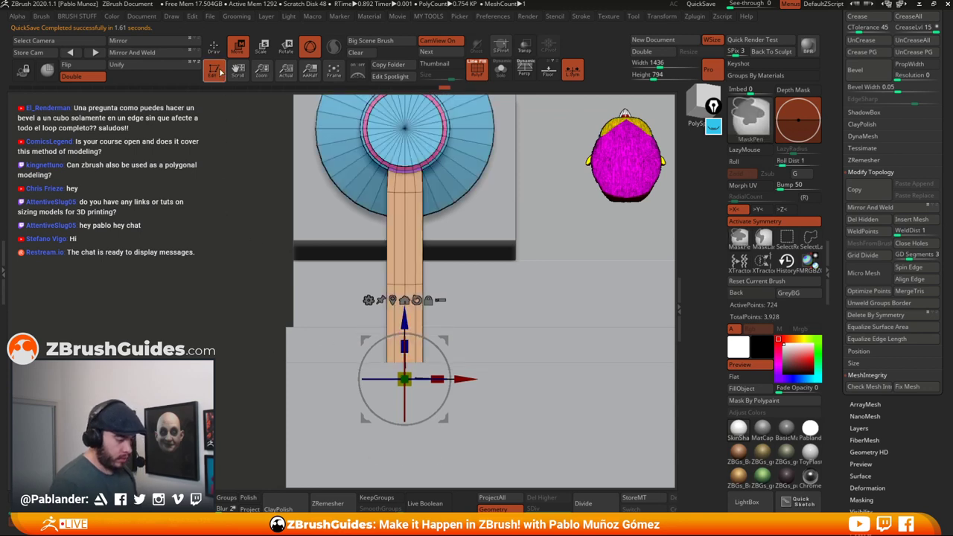
key(t)
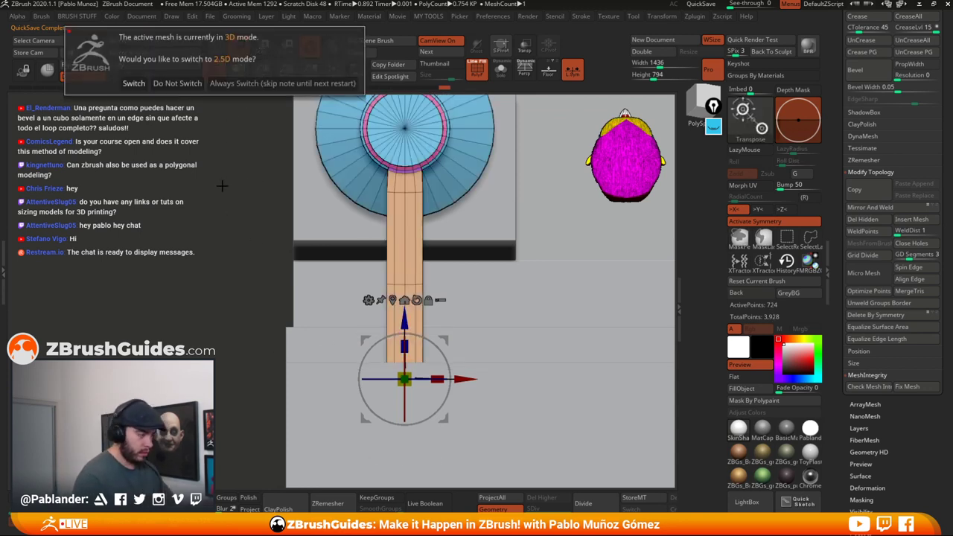
click(215, 50)
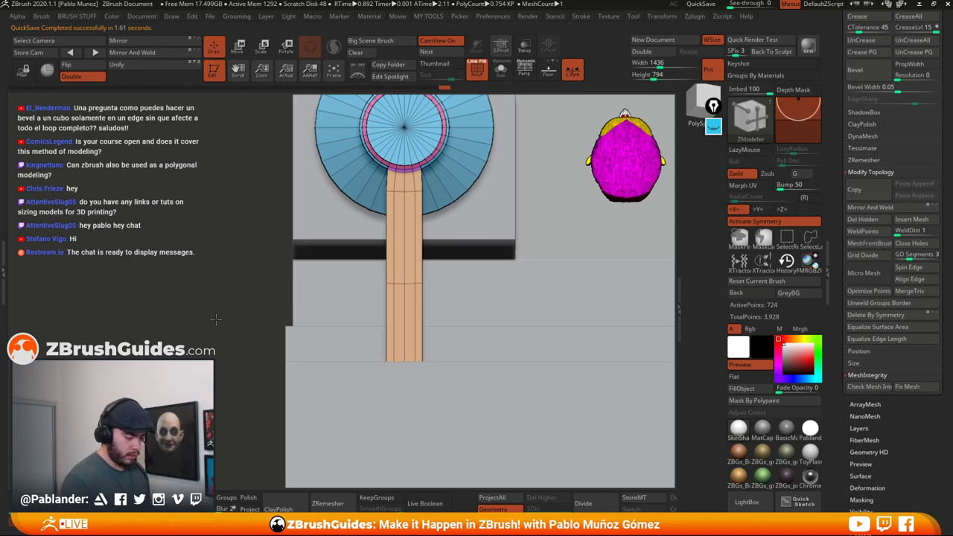
- Turn off the polyframe, switch to the MatCap material and isolate the pipe from the other wall pieces
mouse_move(160, 316)
mouse_down()
mouse_move(236, 297)
mouse_move(246, 276)
mouse_up()
mouse_move(424, 333)
mouse_down()
mouse_move(558, 325)
mouse_move(549, 270)
mouse_move(523, 253)
mouse_move(446, 313)
mouse_move(423, 216)
mouse_move(426, 323)
mouse_up()
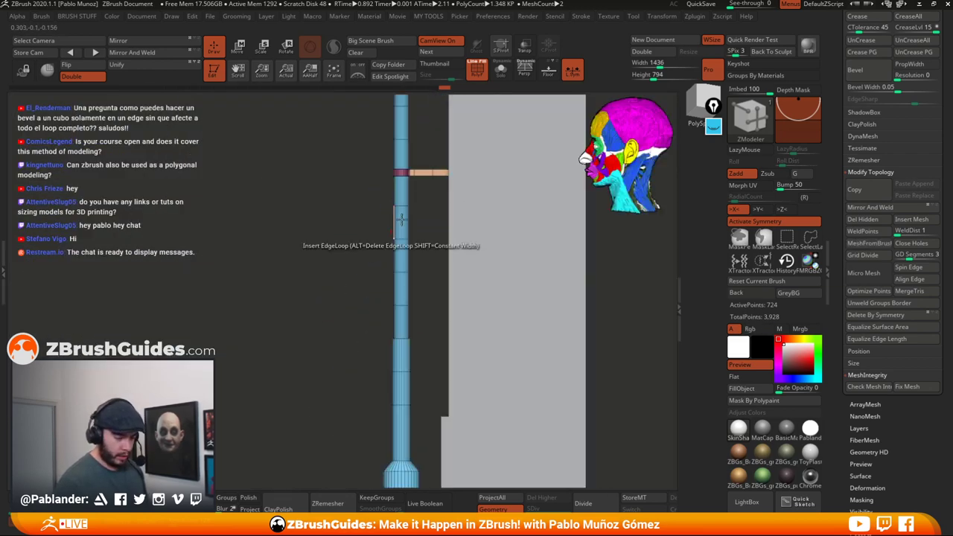
click(475, 64)
click(477, 72)
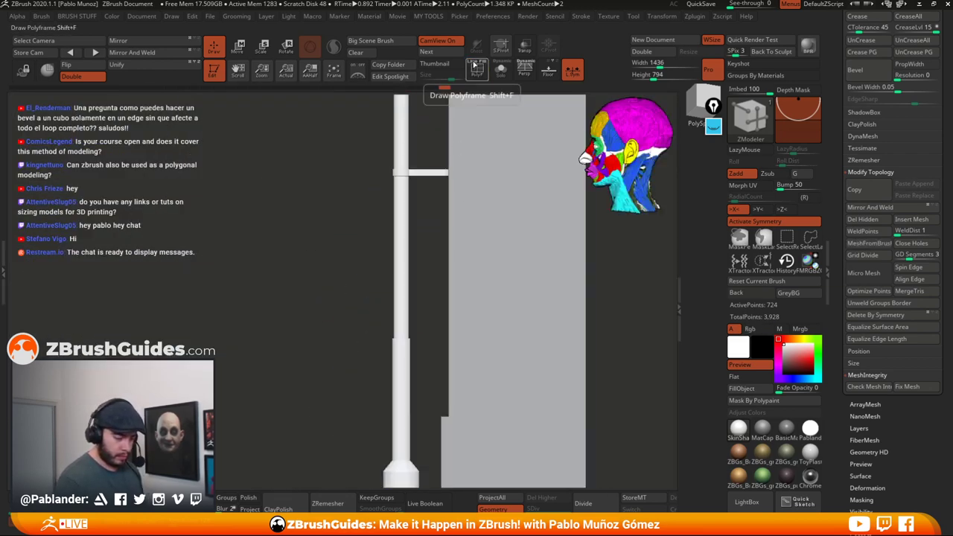
click(759, 429)
alt+drag(356, 371, 358, 279)
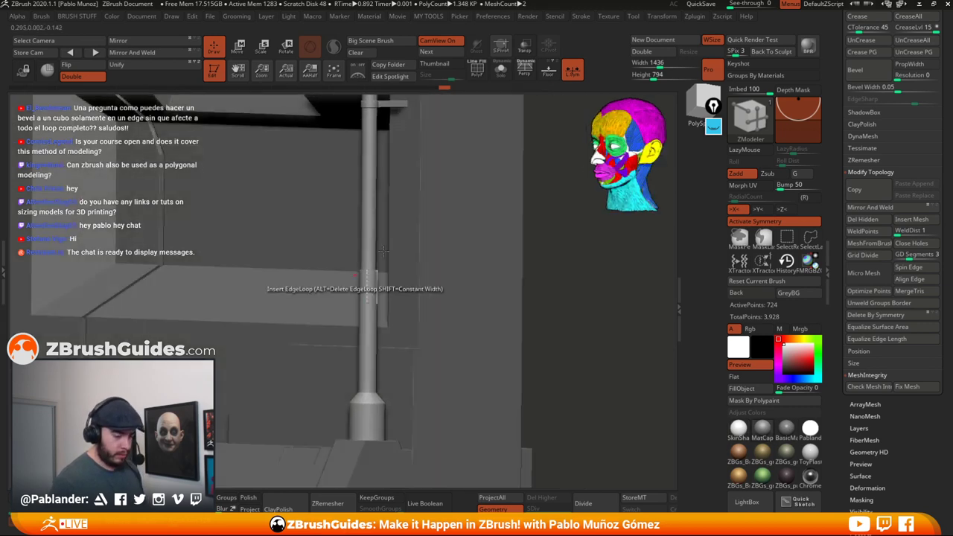
alt+drag(548, 316, 545, 227)
click(501, 70)
drag(530, 290, 443, 350)
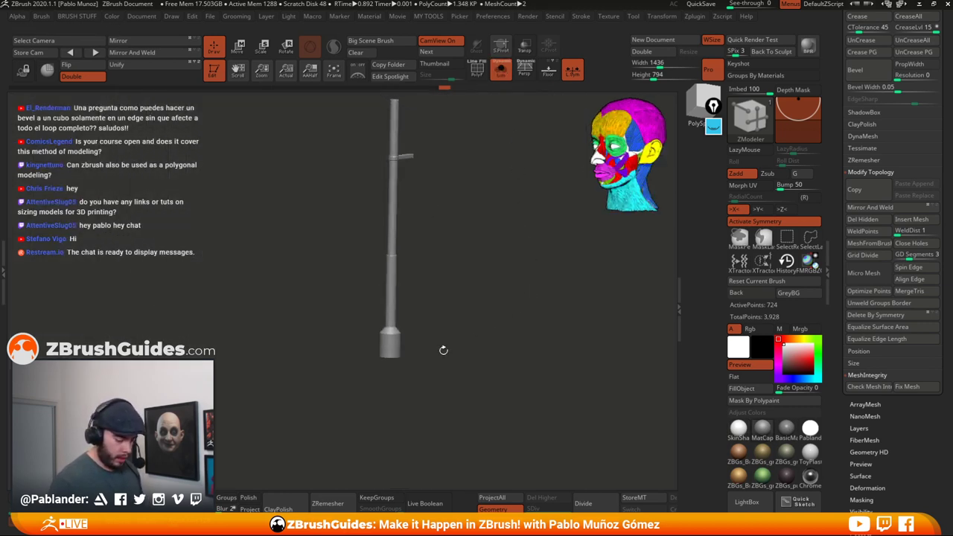
- Turn on dynamic subdivision for the pipe and set QGrid to 2
key(d)
alt+drag(453, 311, 493, 253)
drag(466, 294, 487, 317)
drag(839, 177, 840, 222)
click(849, 181)
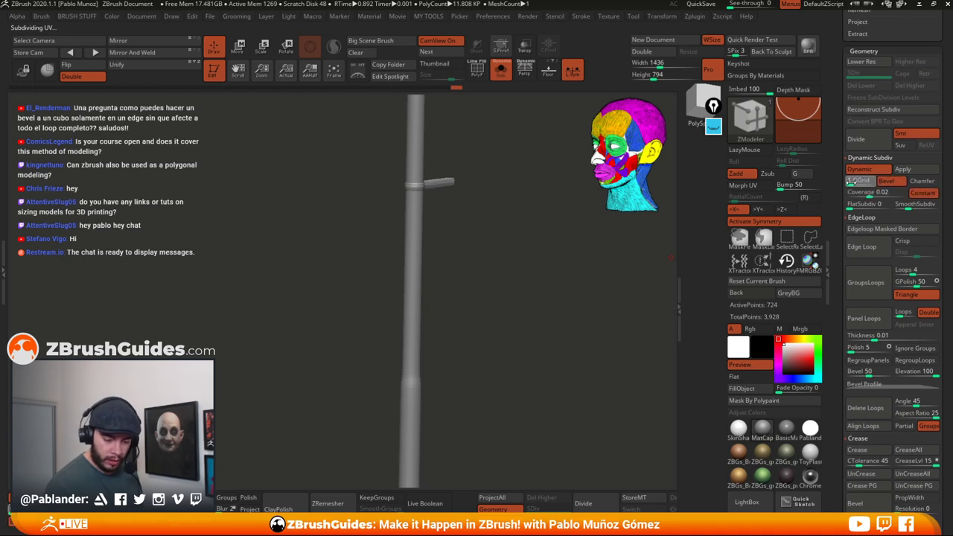
click(853, 182)
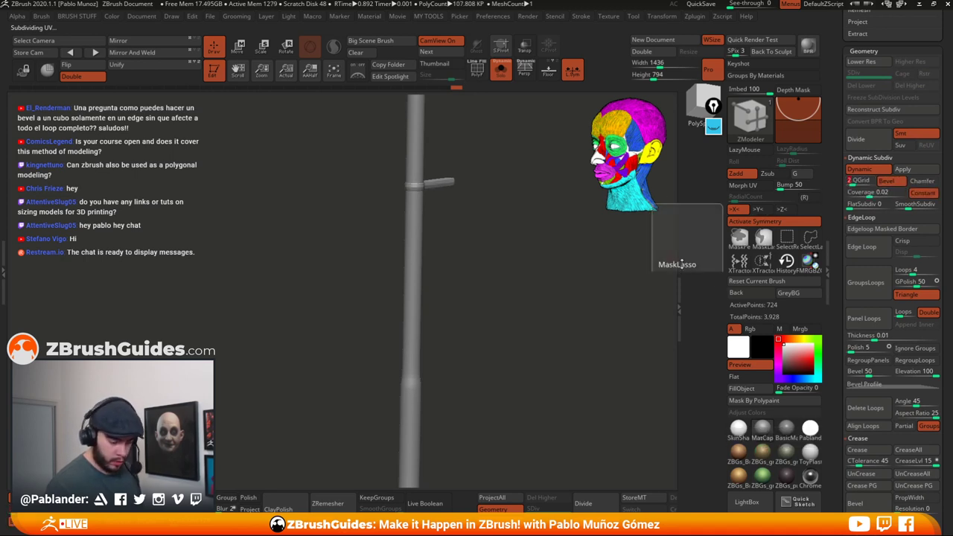
alt+drag(540, 356, 543, 277)
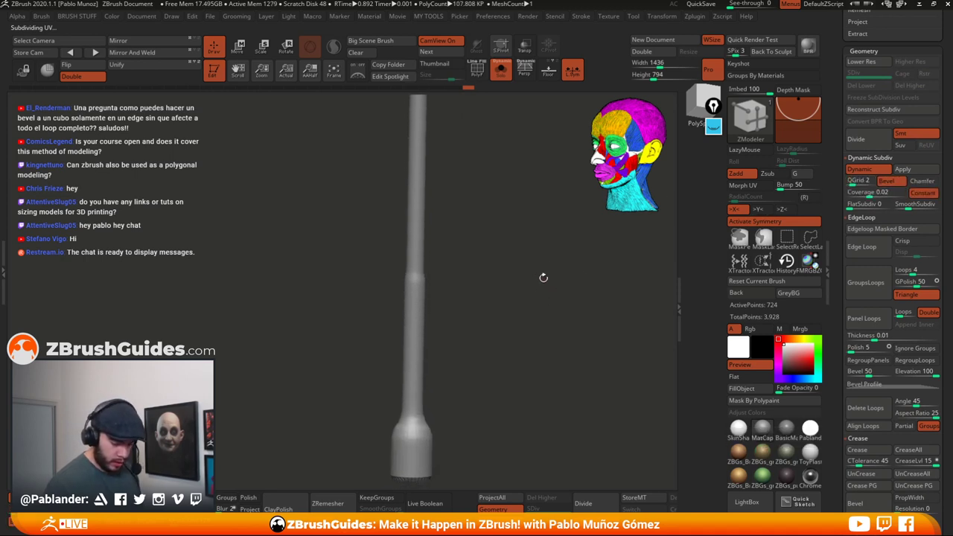
- Enable Chamfer with Coverage 0.0024 and SmoothSubdiv 3, and compare the pipe with dynamic subdivision off and on
click(918, 183)
drag(868, 194, 858, 193)
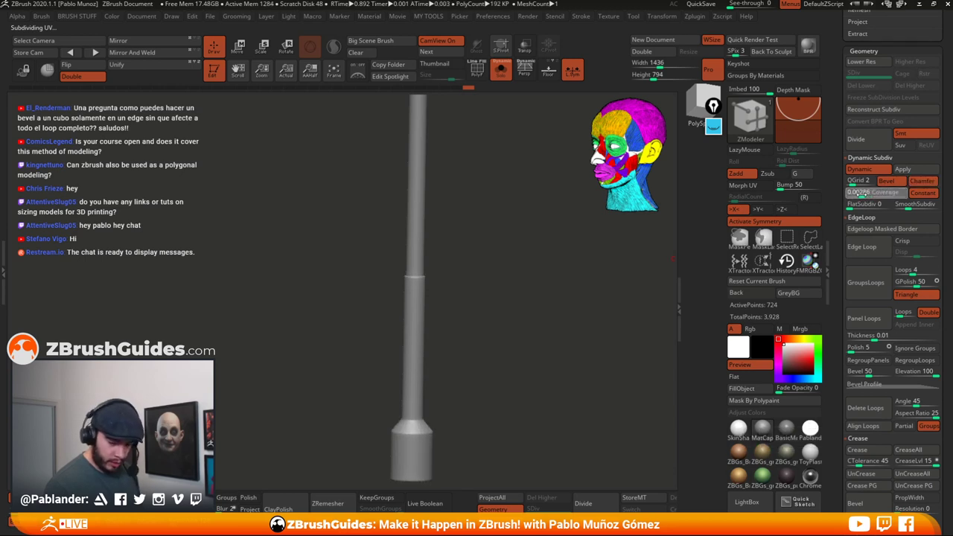
drag(861, 194, 861, 195)
click(913, 208)
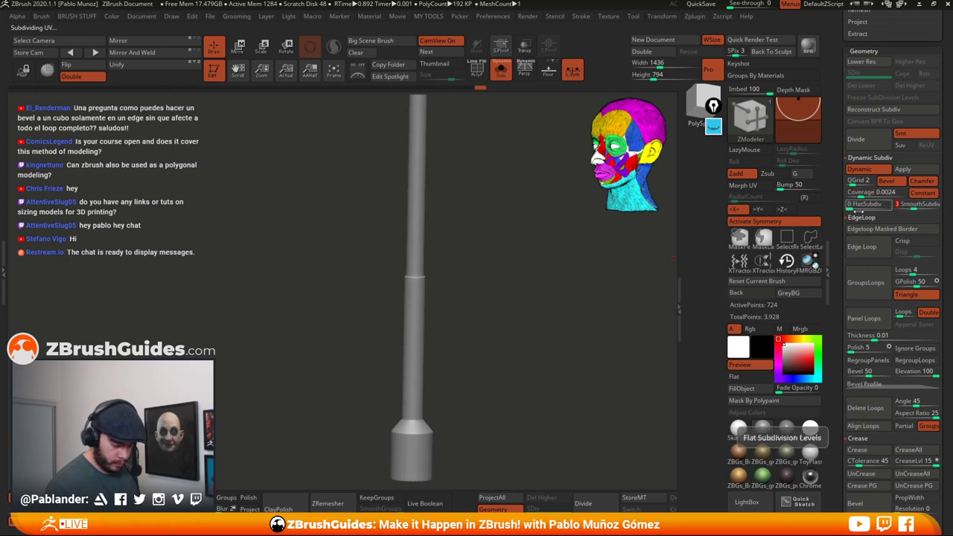
mouse_move(556, 331)
mouse_down()
mouse_move(558, 350)
mouse_move(528, 297)
mouse_move(463, 282)
mouse_move(544, 325)
mouse_up()
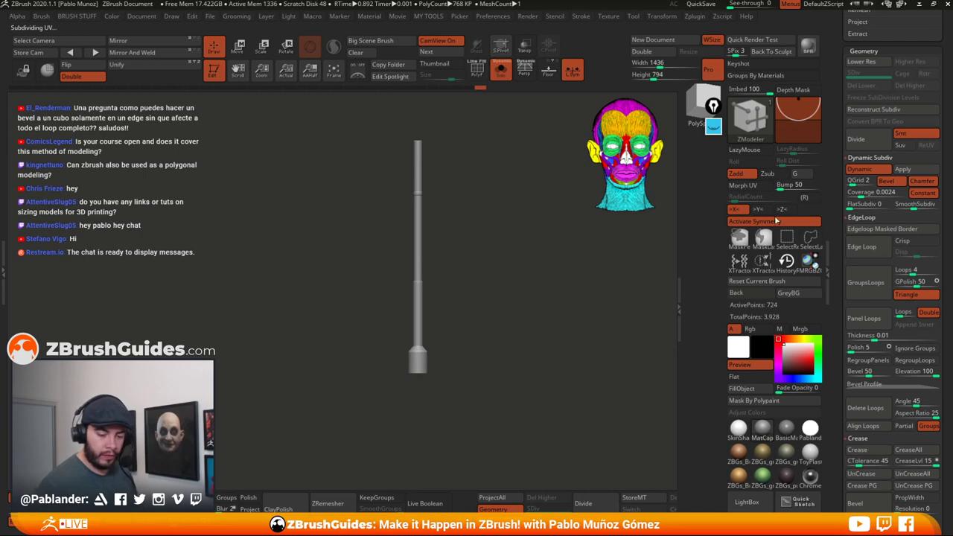
click(859, 169)
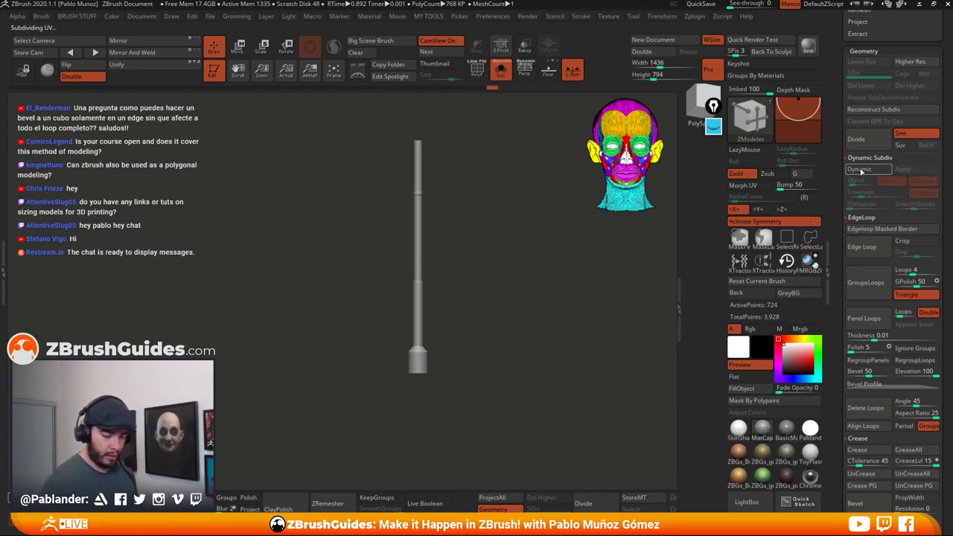
click(867, 171)
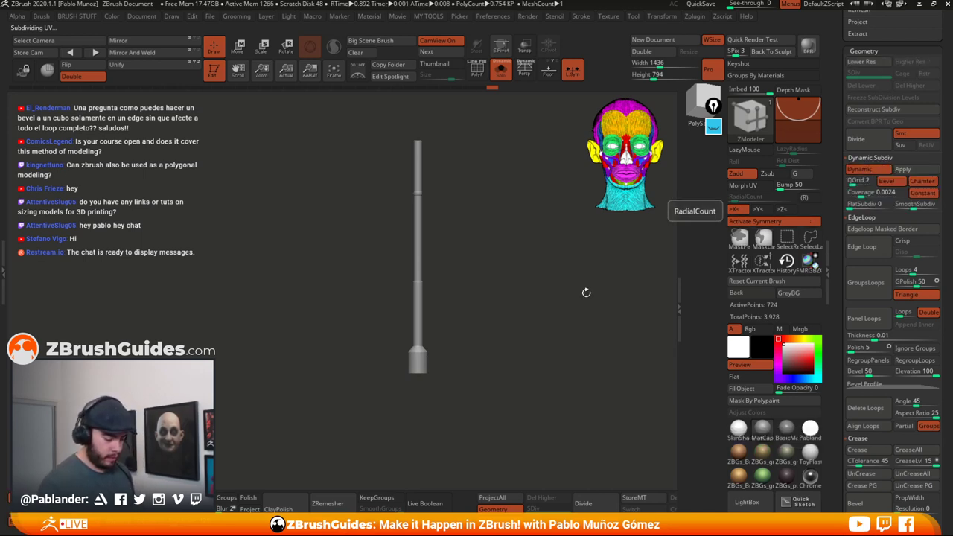
- Show the wall alongside the pipe again in a straight front view
alt+drag(564, 307, 539, 319)
scroll(849, 170, up, 10)
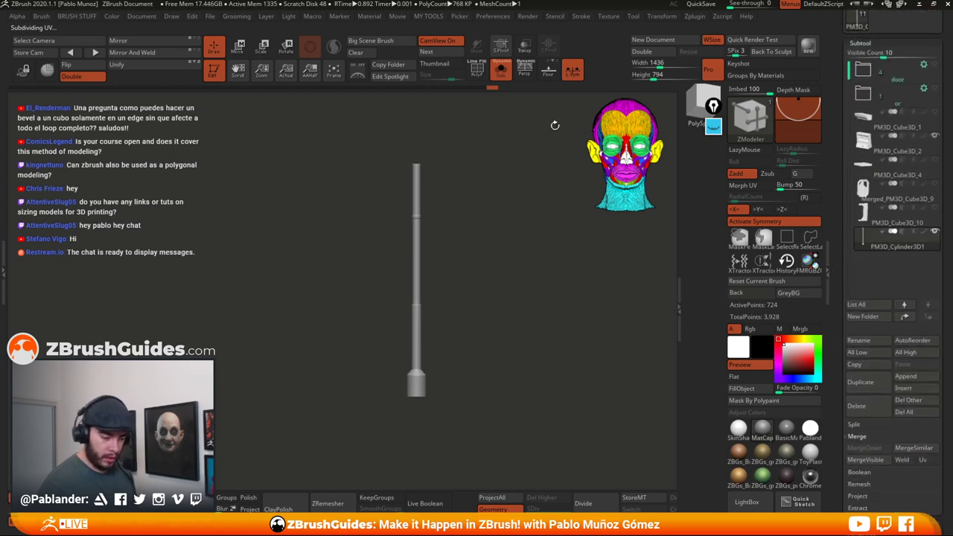
click(501, 69)
mouse_move(516, 331)
mouse_down()
mouse_move(529, 315)
mouse_move(526, 331)
mouse_up()
shift+drag(488, 265, 509, 272)
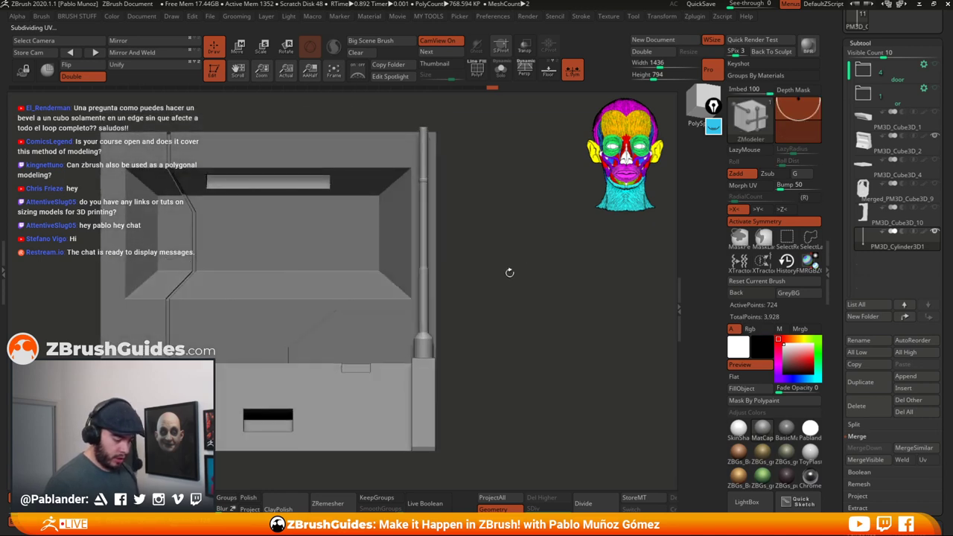
- Place the gizmo at the pipe's base in front and side views, then scale the pipe down slightly and lower it
key(w)
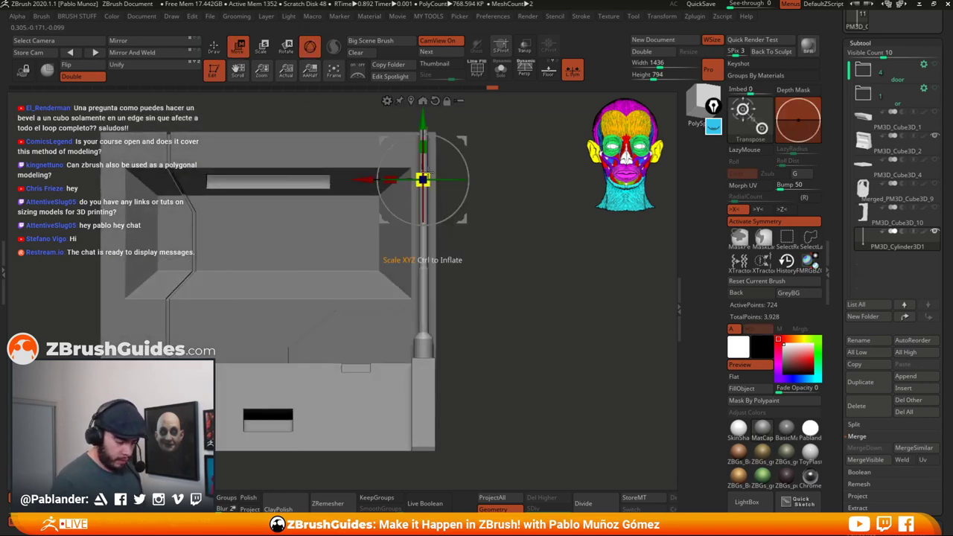
alt+drag(422, 122, 422, 291)
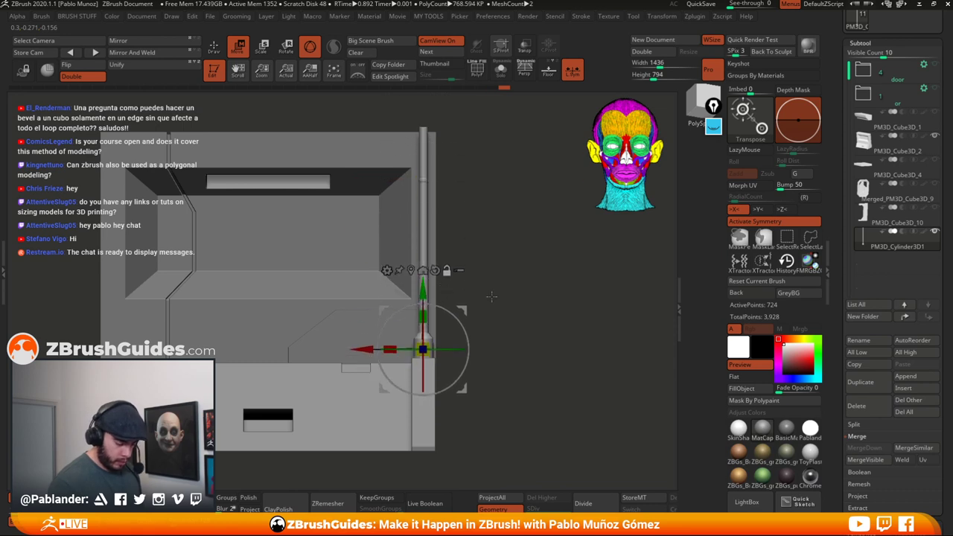
shift+drag(537, 270, 482, 300)
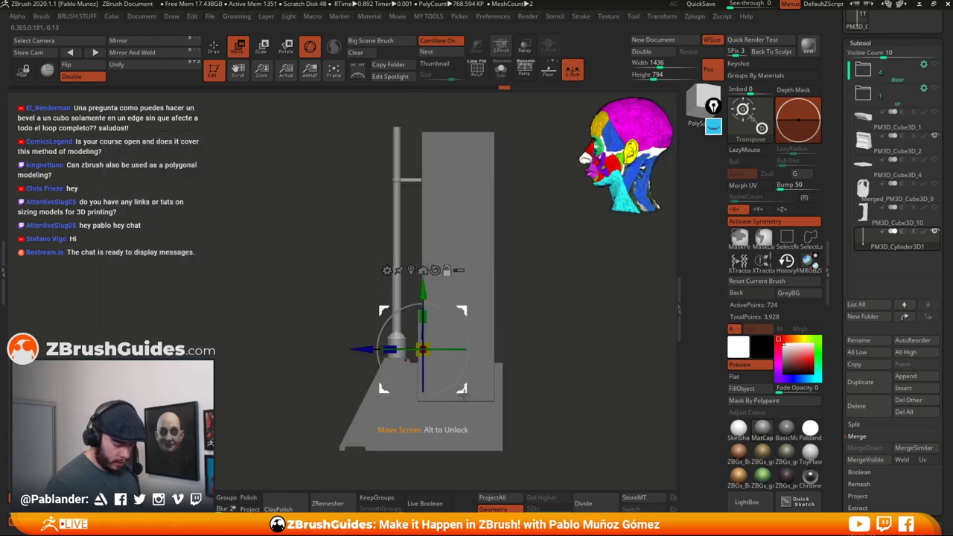
alt+drag(463, 389, 437, 389)
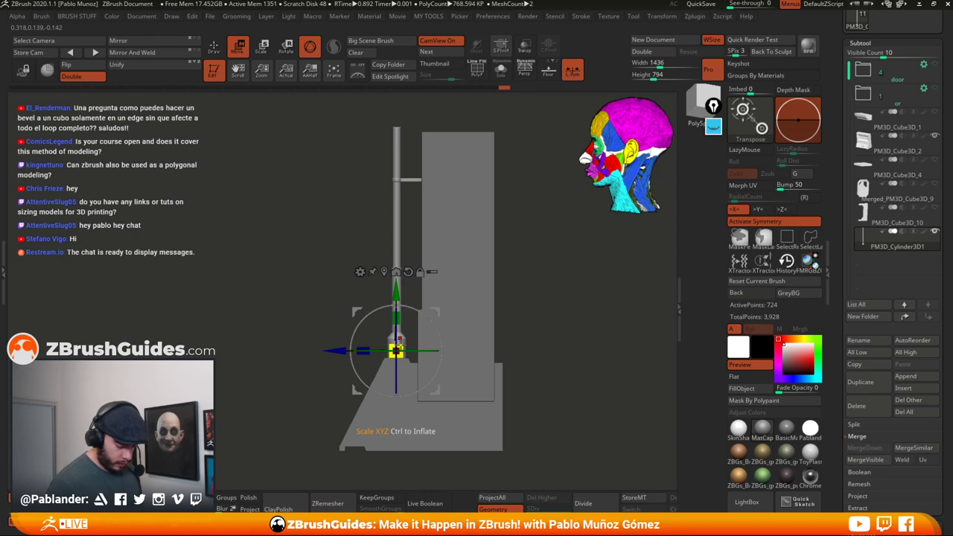
drag(401, 347, 398, 350)
drag(399, 297, 399, 306)
key(q)
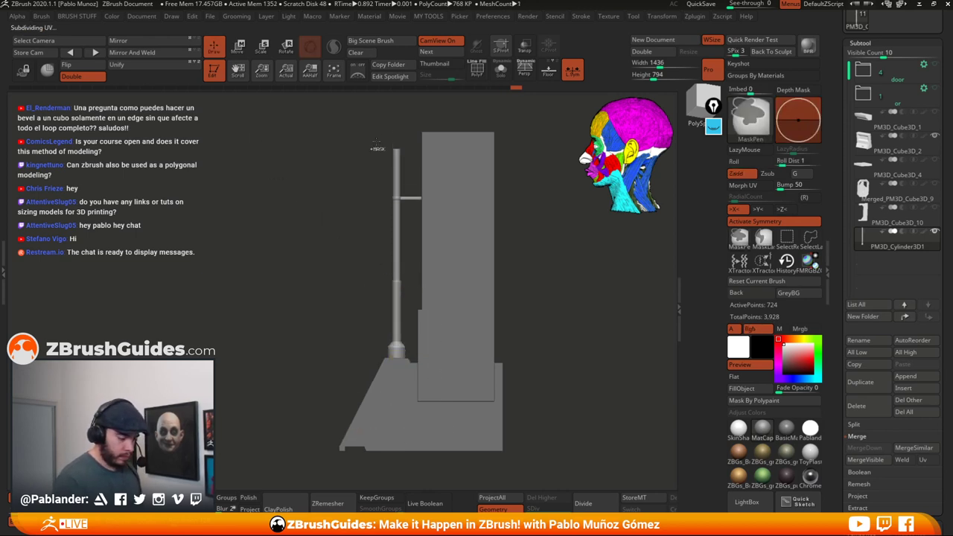
- Mask all of the pipe except its top end, raise that end to the wall's height and clear the mask
ctrl+drag(364, 125, 405, 157)
ctrl+click(323, 117)
key(w)
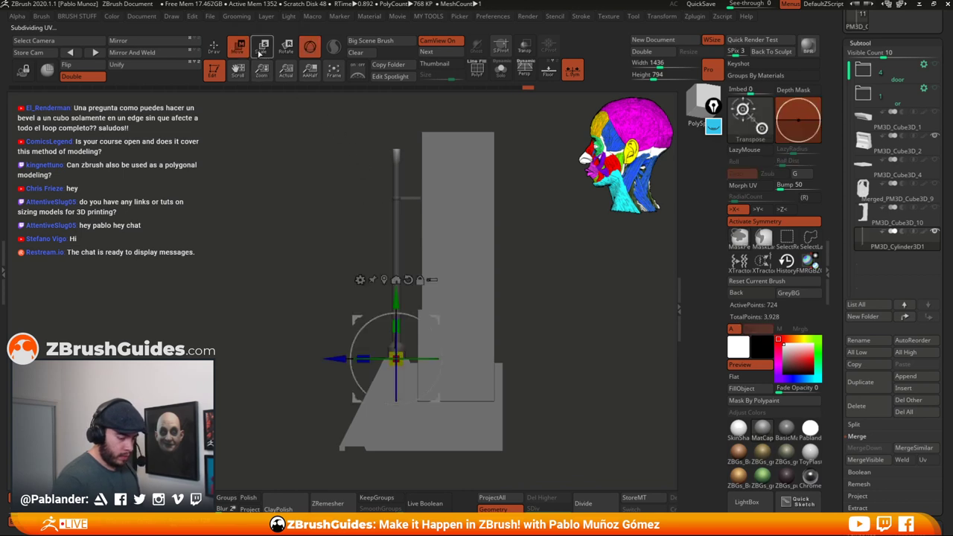
drag(396, 296, 396, 278)
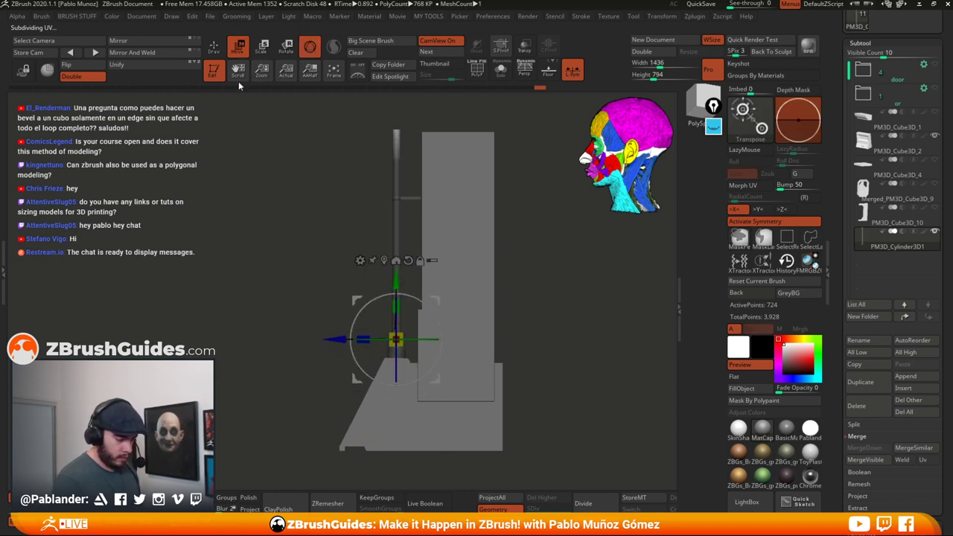
key(q)
mouse_move(253, 186)
ctrl+mouse_down()
mouse_move(271, 253)
mouse_move(566, 324)
mouse_move(558, 344)
ctrl+mouse_up()
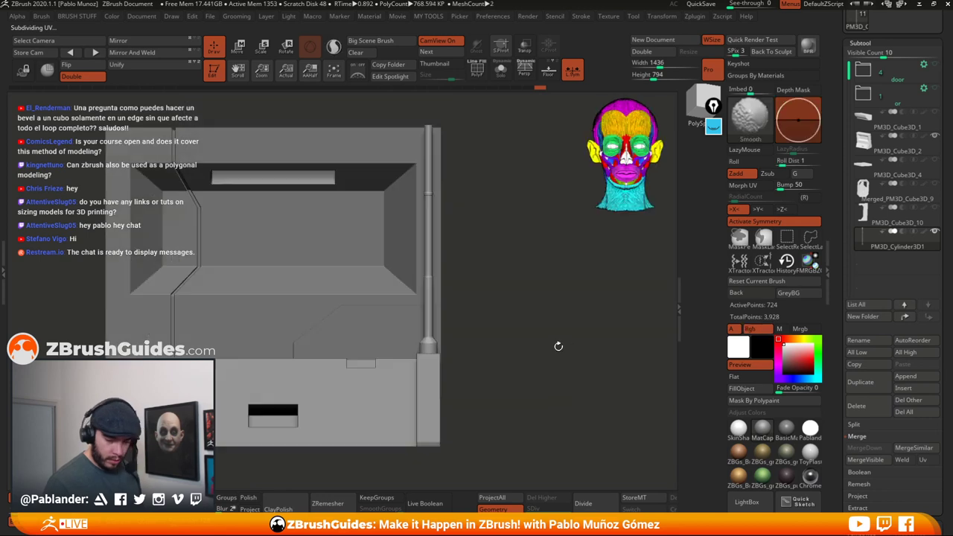
- Reorder the pipe subtool PM3D_Cylinder3D1 directly above PM3D_Cube3D_2 and merge it down into that wall piece
scroll(837, 322, down, 1)
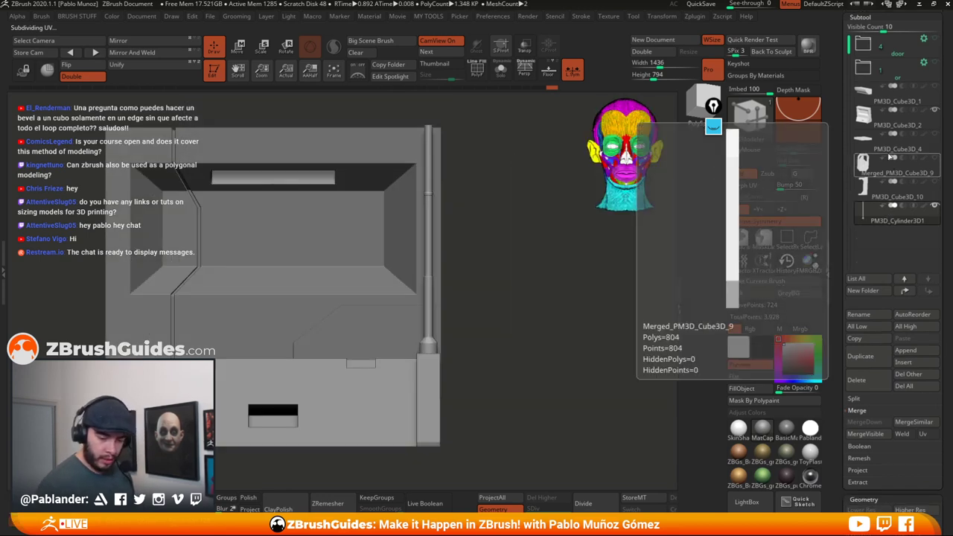
drag(901, 125, 907, 116)
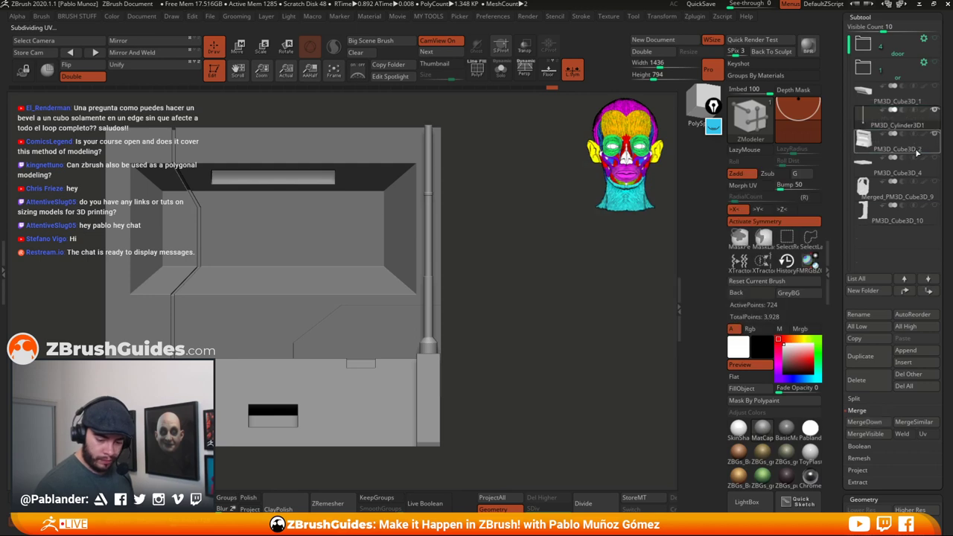
click(881, 390)
click(777, 446)
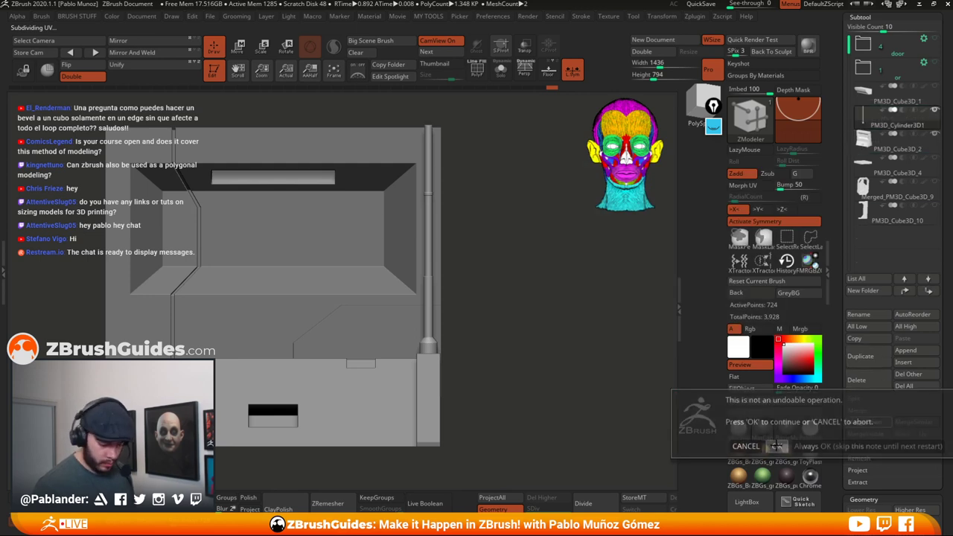
alt+drag(501, 362, 582, 350)
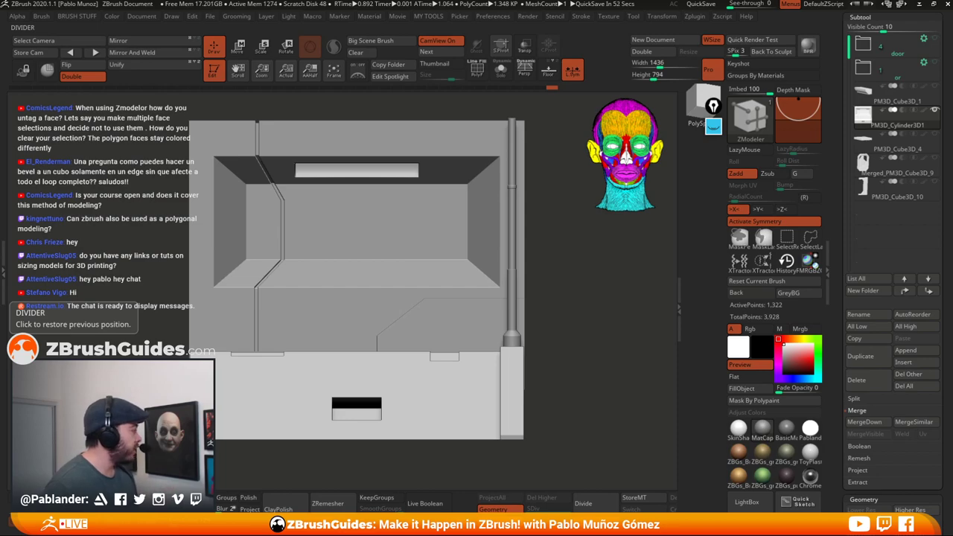
- Switch to the web browser and browse the artwork gallery on the ZBrushCentral home page
drag(0, 112, 439, 2)
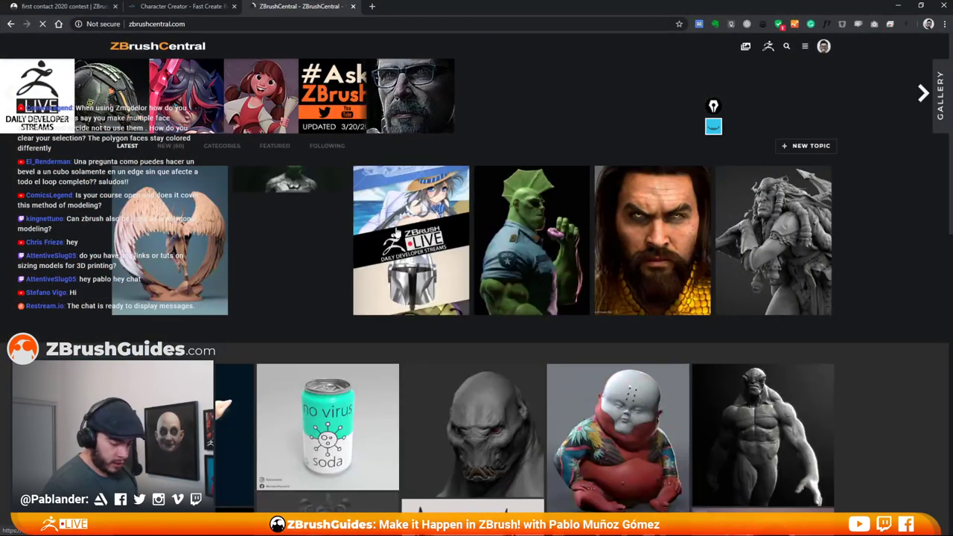
scroll(438, 268, down, 4)
scroll(439, 268, down, 5)
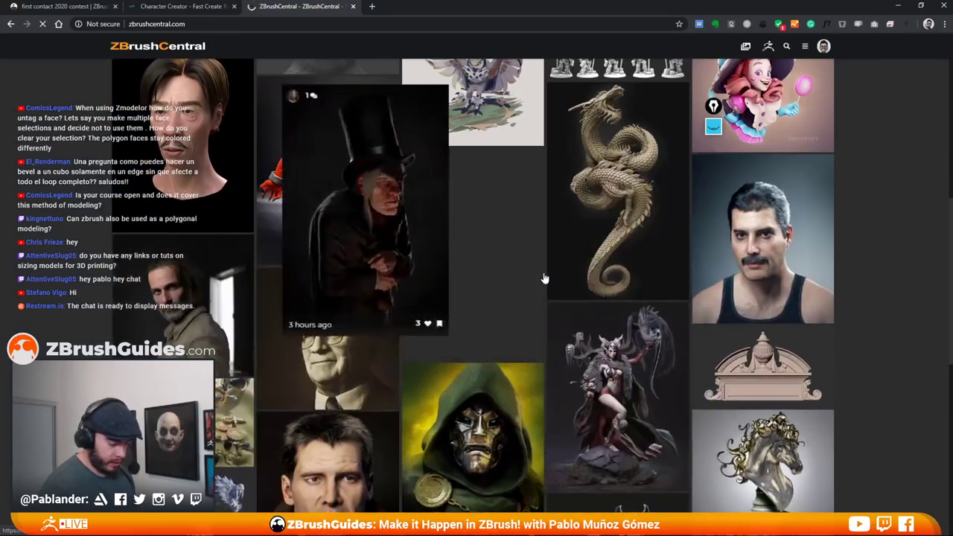
scroll(545, 277, up, 3)
scroll(545, 278, up, 2)
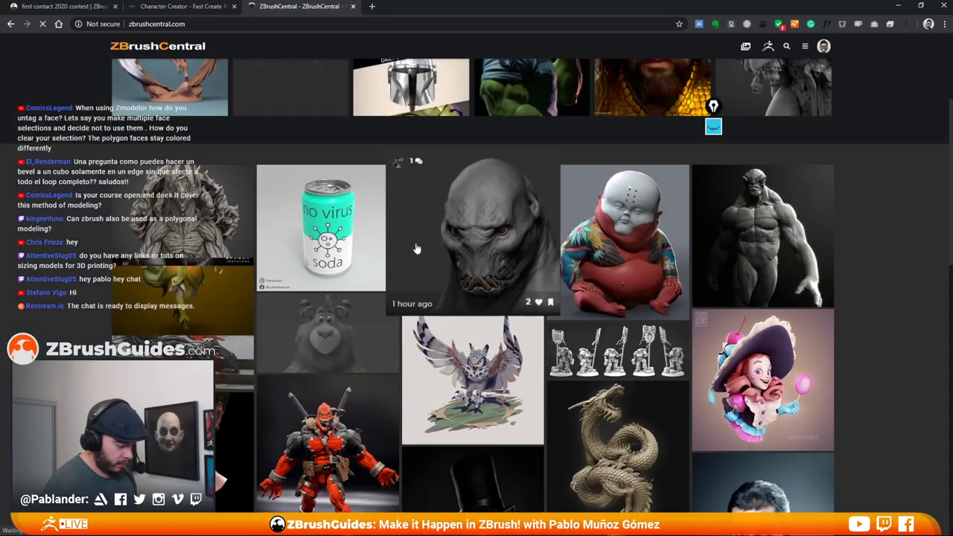
scroll(385, 247, down, 1)
scroll(385, 248, down, 10)
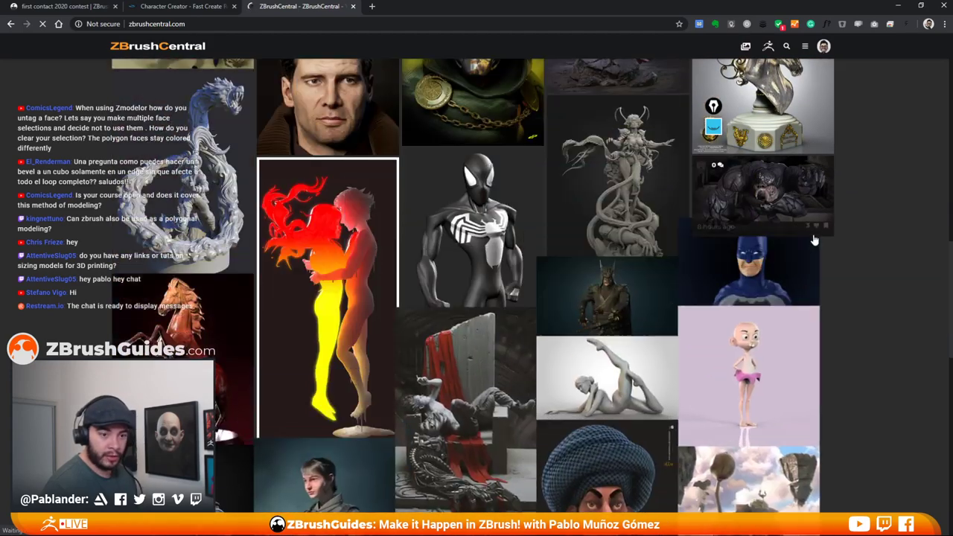
scroll(739, 260, down, 10)
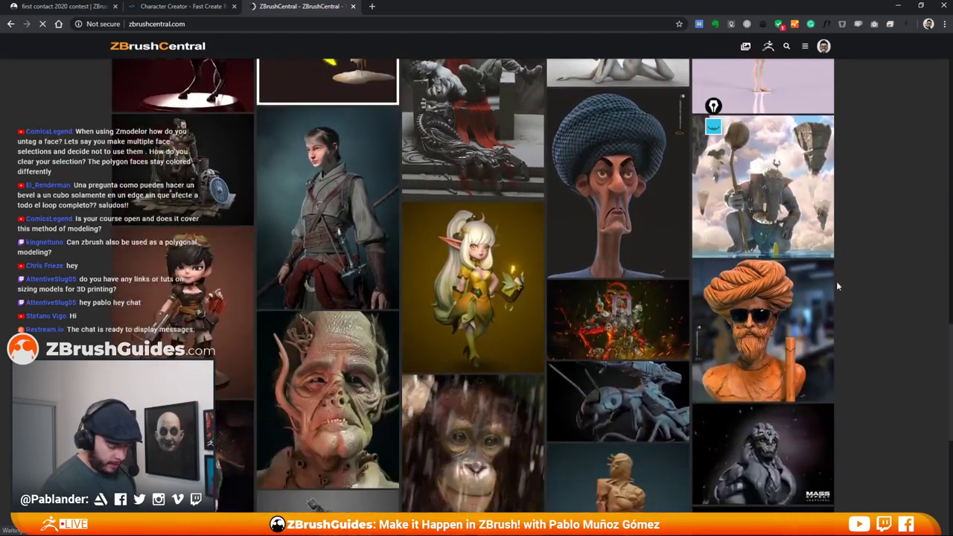
scroll(836, 286, down, 10)
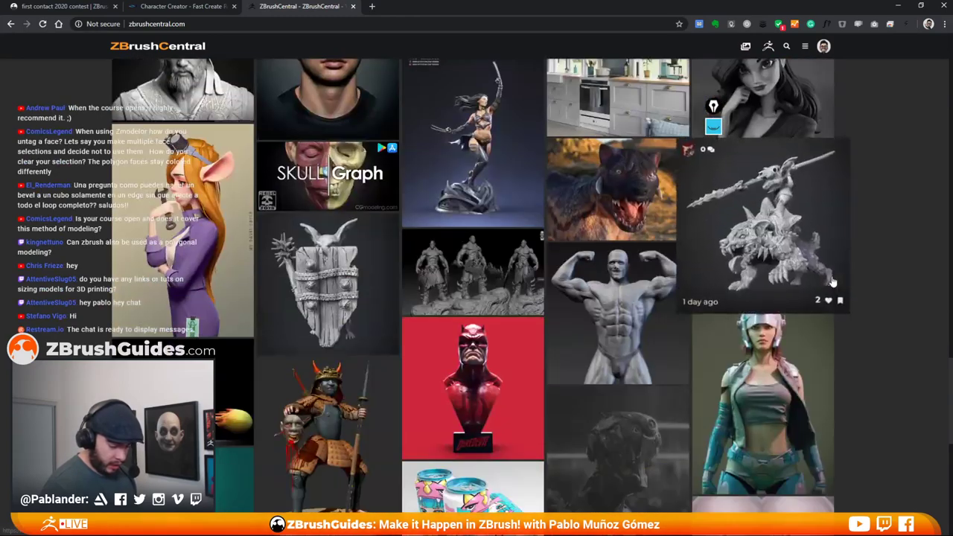
scroll(869, 279, down, 10)
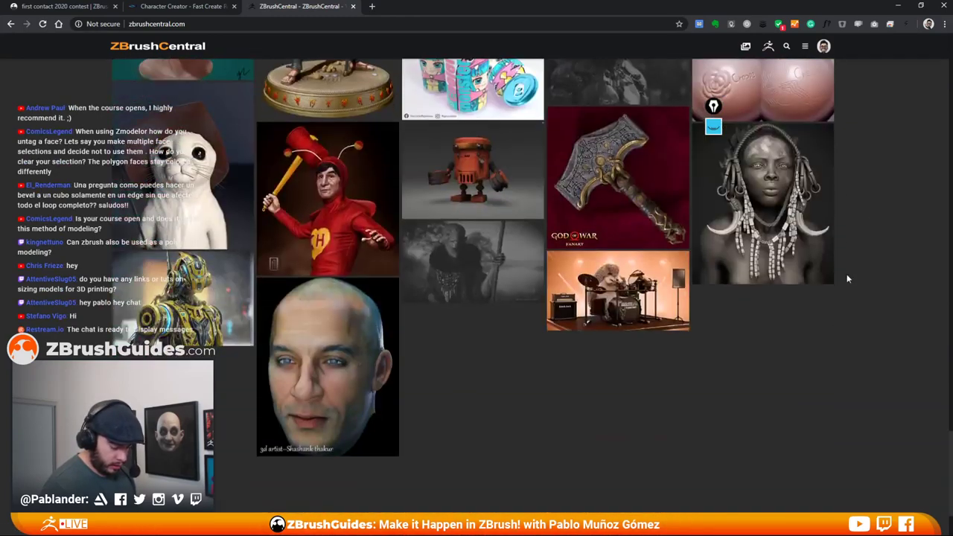
- Open "The Fisherman" post from the gallery and examine its character and fish renders
click(468, 274)
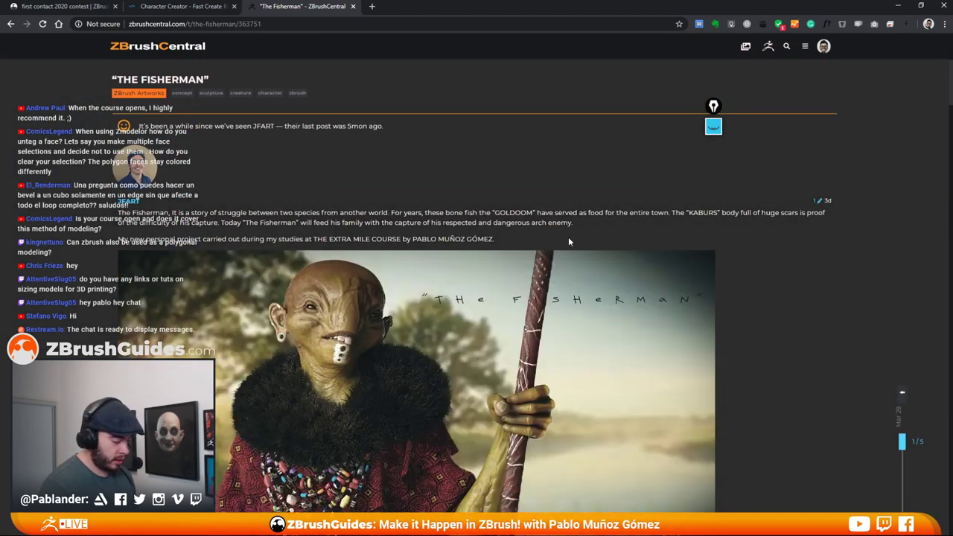
scroll(578, 217, down, 2)
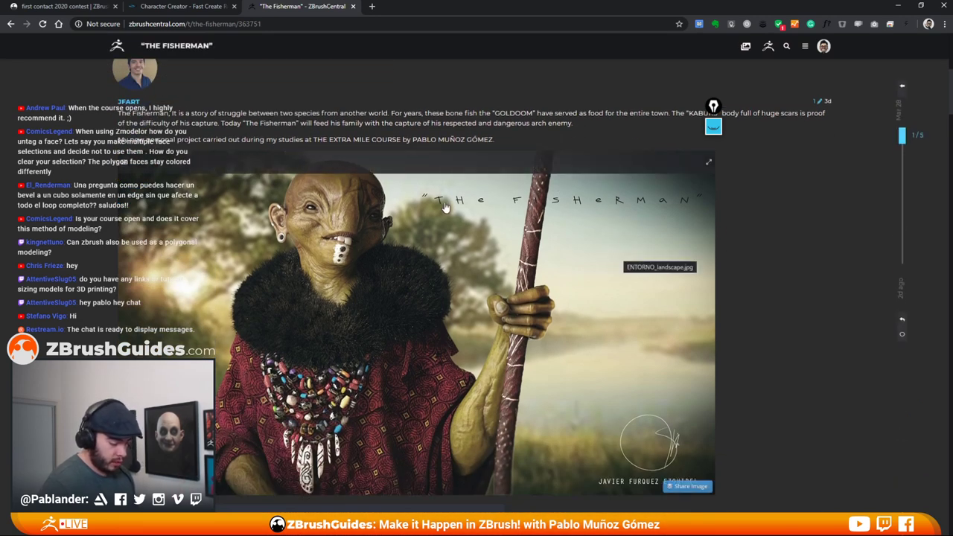
scroll(469, 271, down, 8)
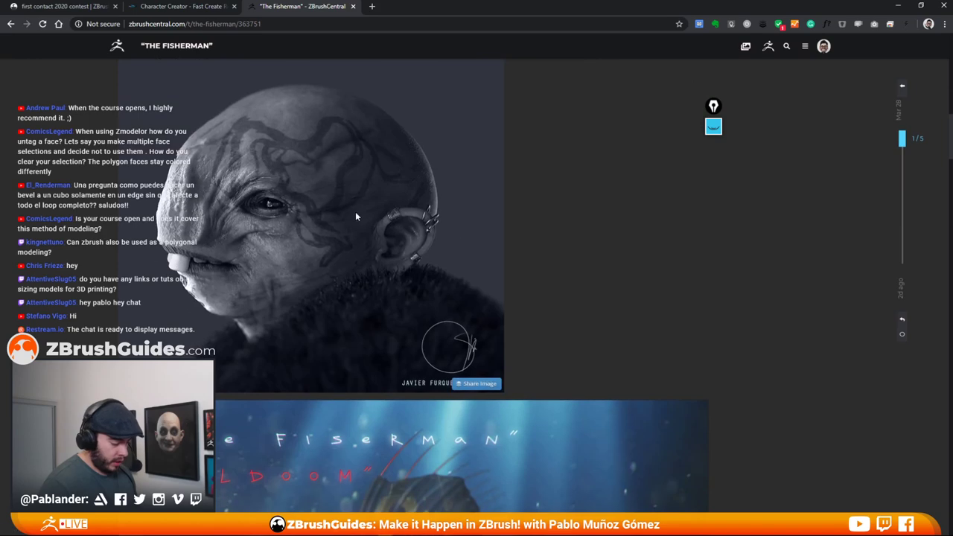
scroll(398, 221, down, 4)
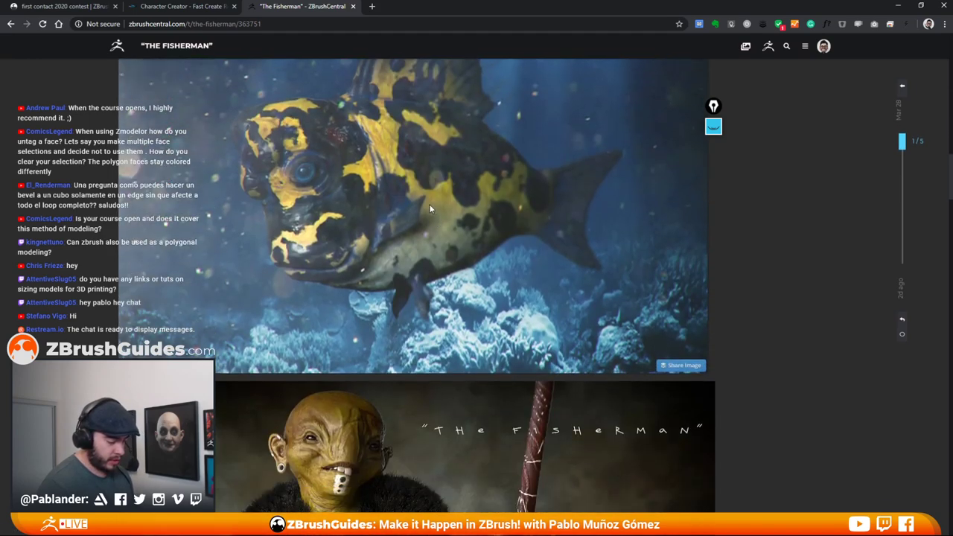
scroll(429, 208, down, 5)
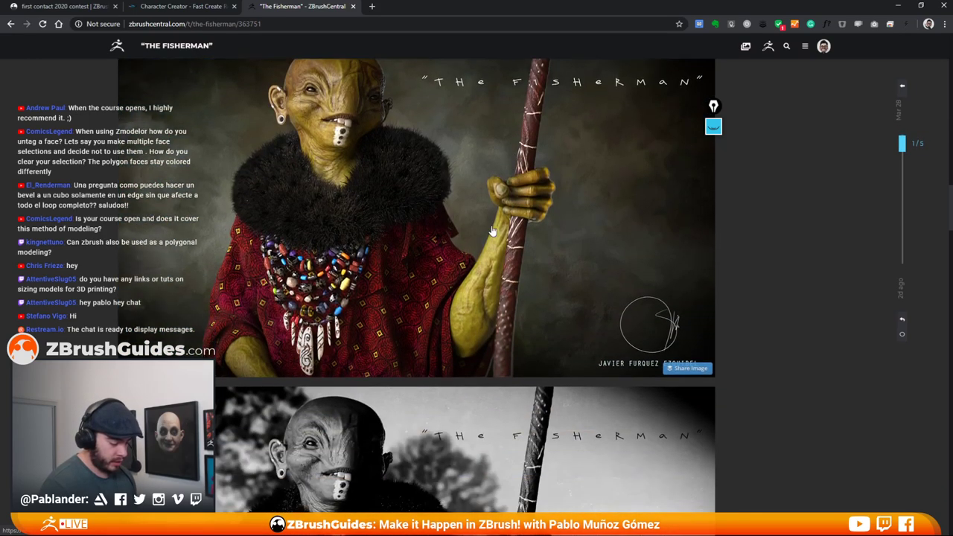
scroll(488, 233, up, 1)
scroll(463, 236, down, 2)
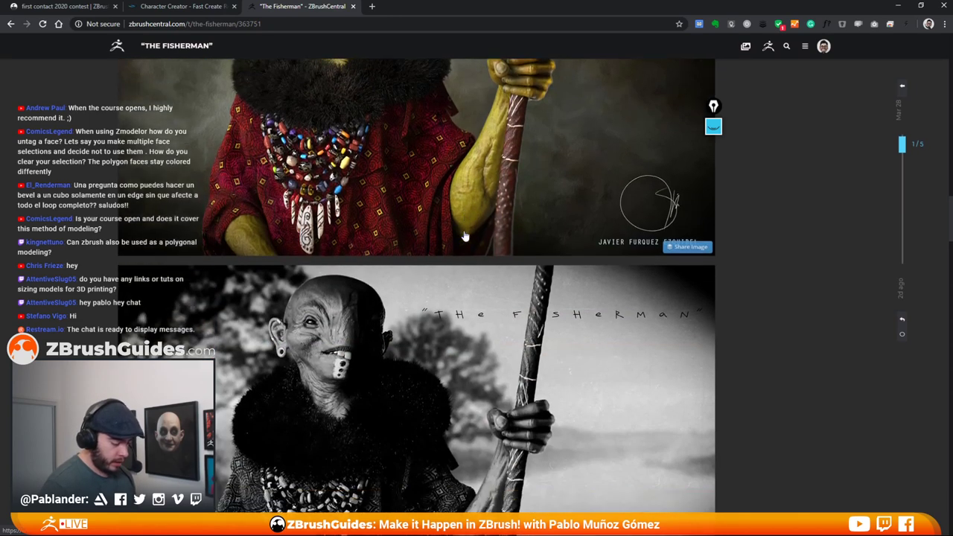
scroll(463, 236, down, 2)
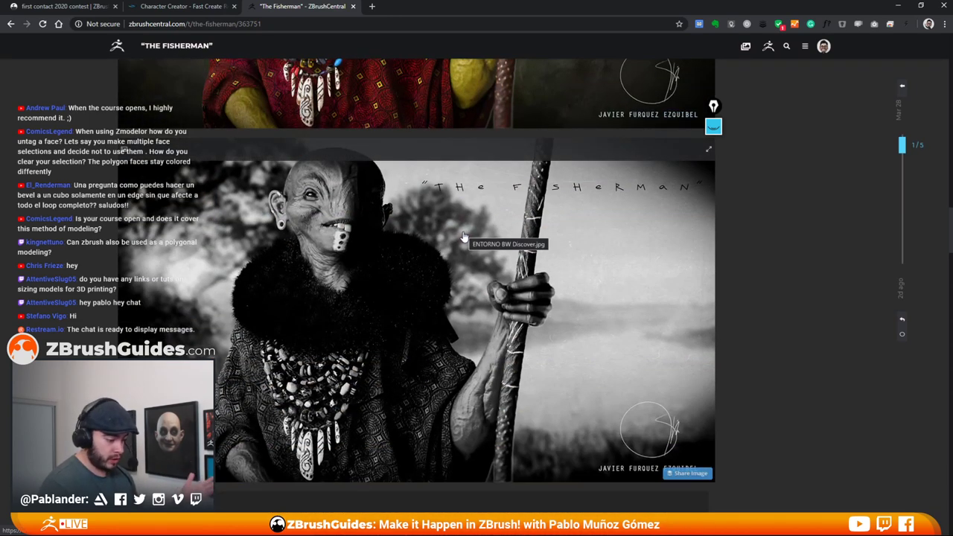
scroll(521, 242, down, 2)
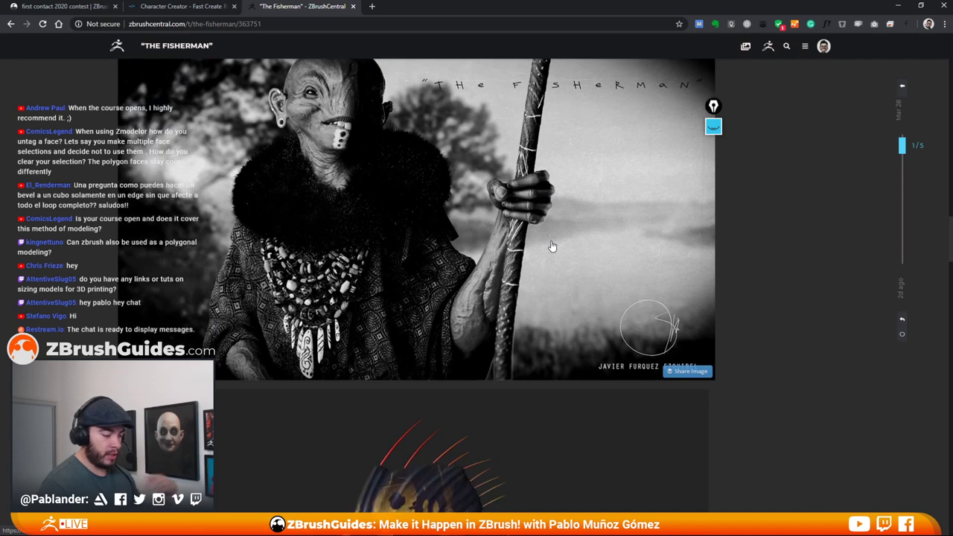
scroll(552, 246, down, 2)
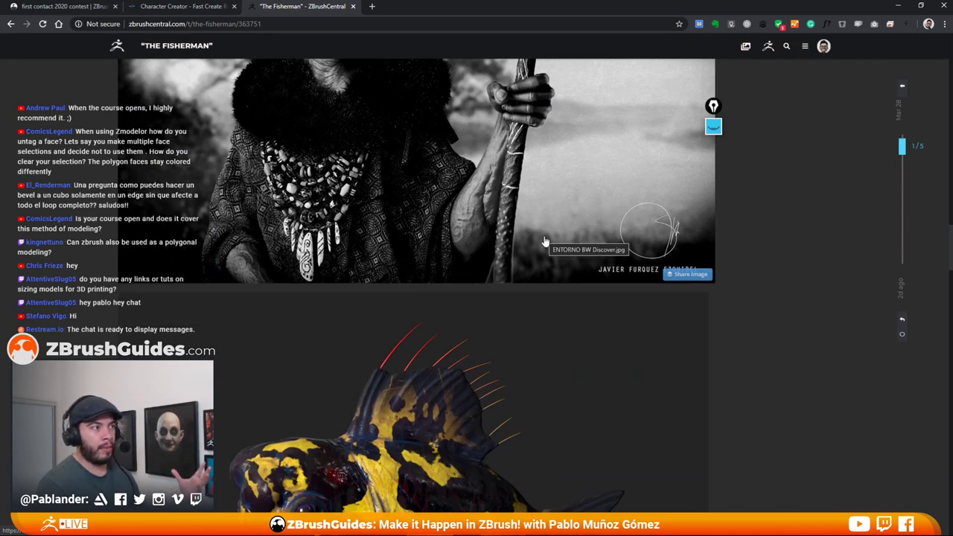
scroll(544, 242, down, 4)
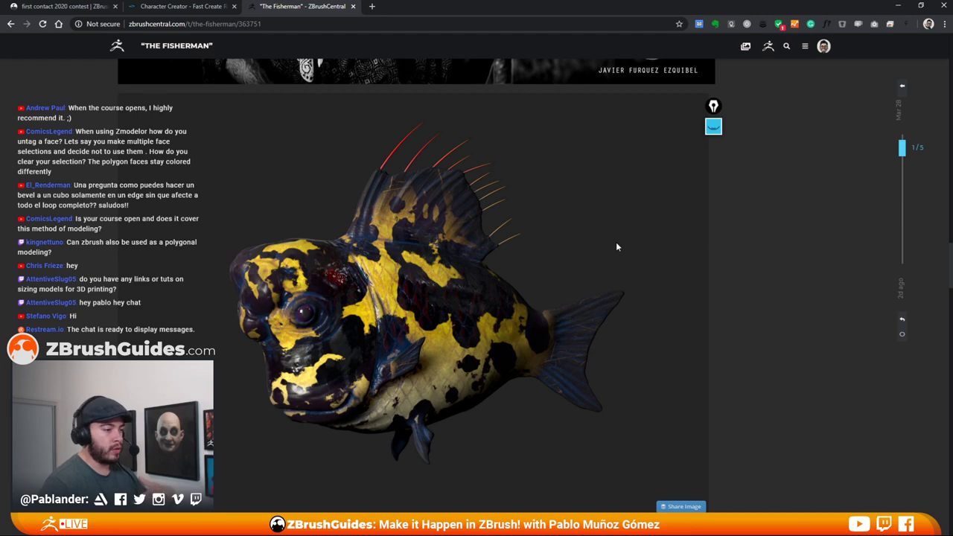
- Switch back to ZBrush, load the Cube3D primitive and convert it to a PolyMesh3D
drag(514, 3, 0, 45)
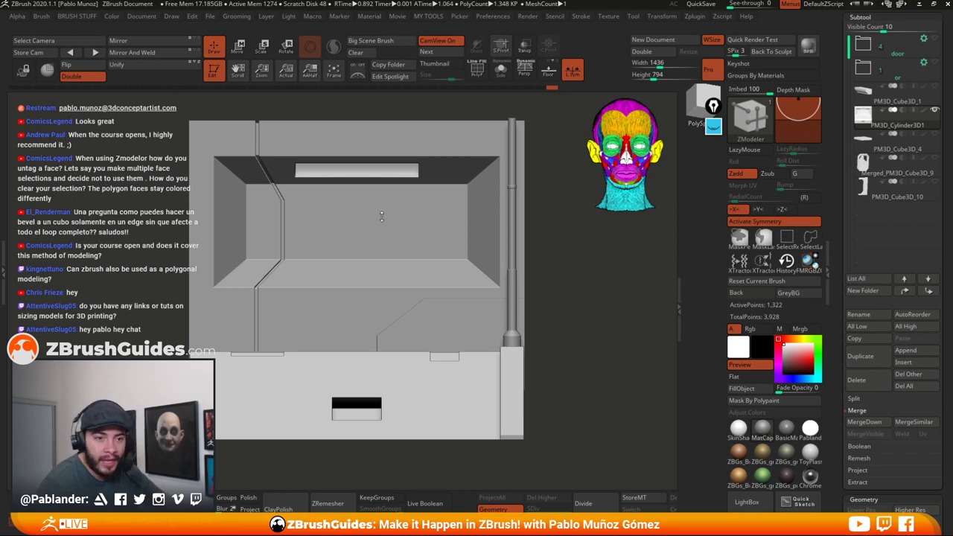
drag(570, 300, 585, 290)
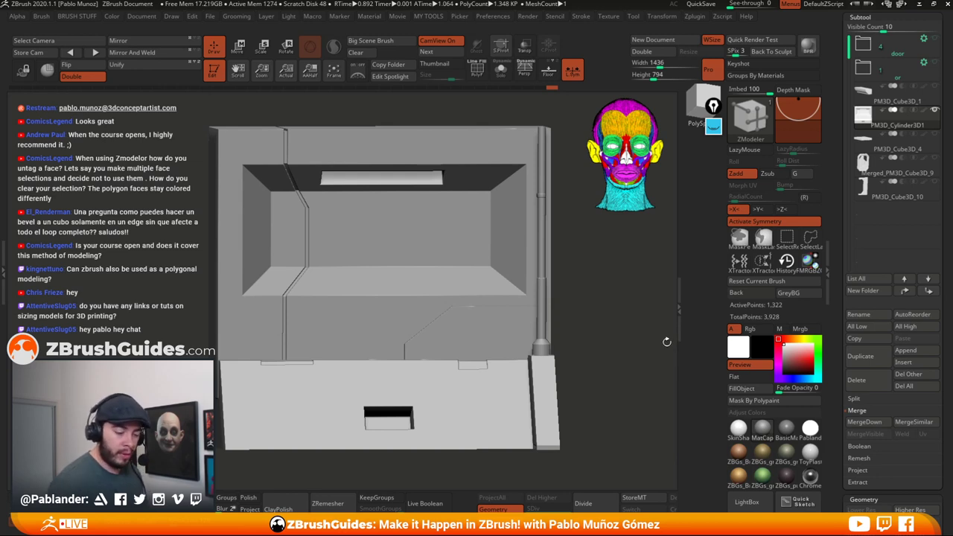
drag(606, 315, 595, 294)
drag(839, 166, 838, 247)
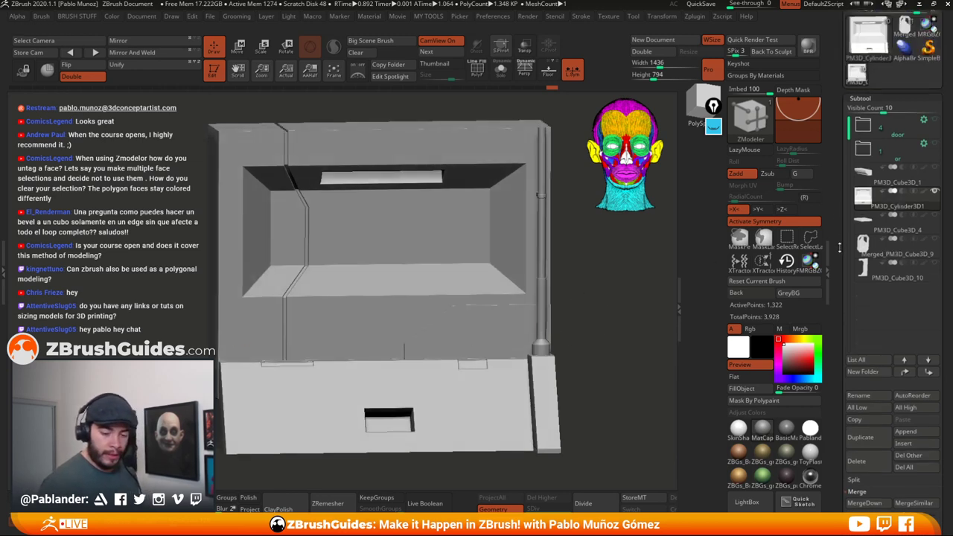
scroll(839, 247, up, 4)
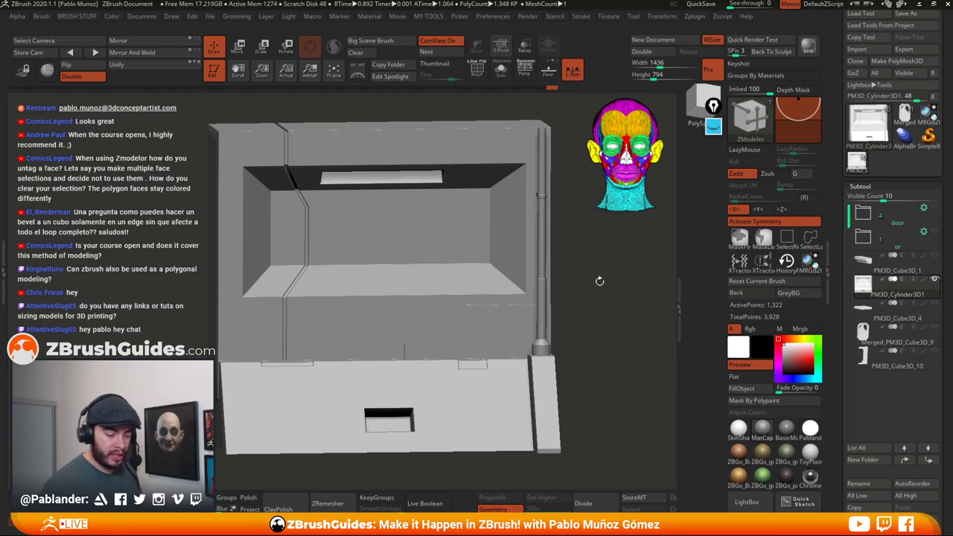
drag(599, 281, 587, 288)
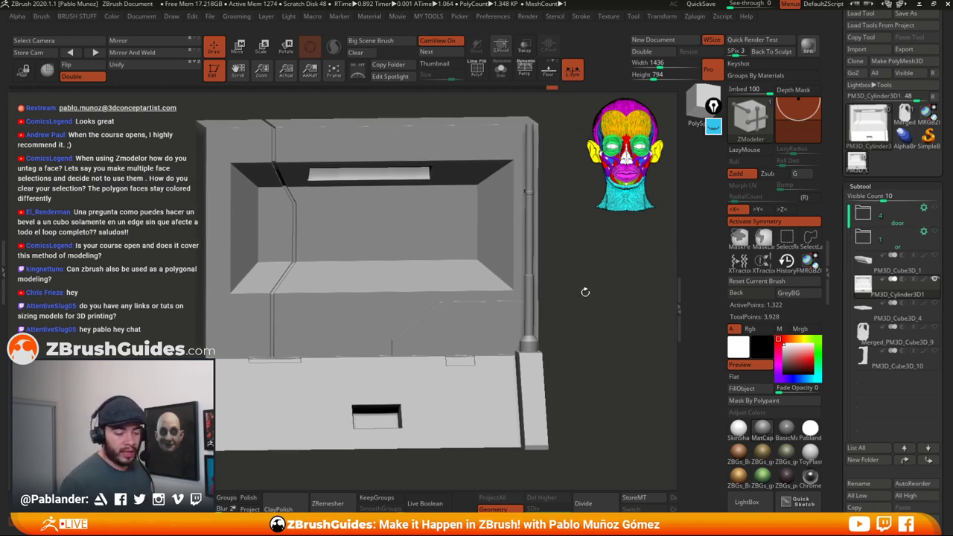
click(868, 123)
click(477, 171)
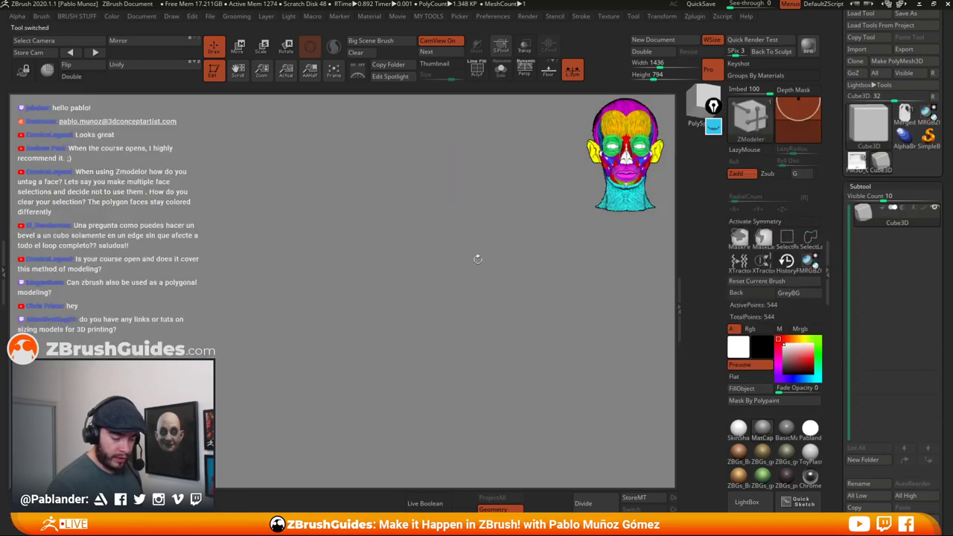
click(897, 60)
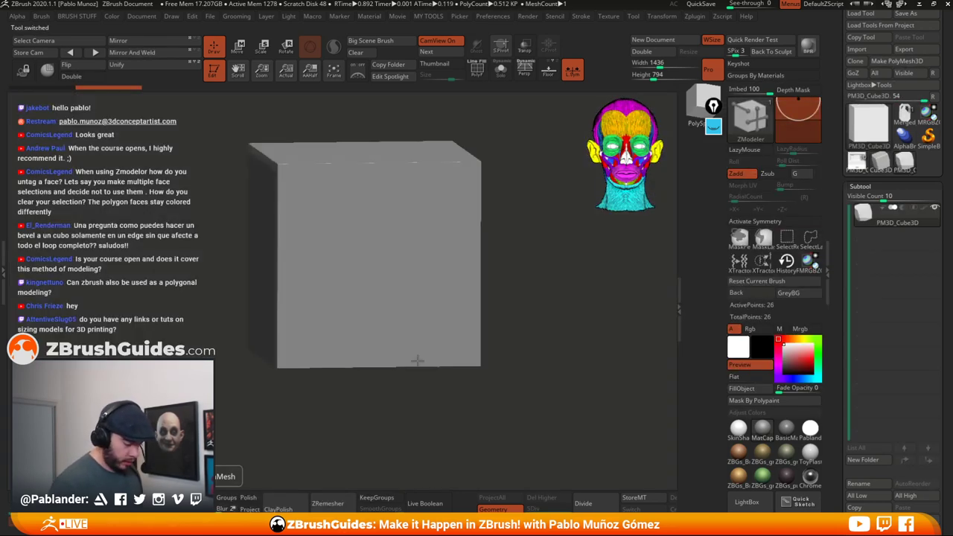
- Show the wireframe and polygroup colours on the cube and view it from a three-quarter angle
drag(493, 155, 510, 185)
key(shift+f)
click(745, 438)
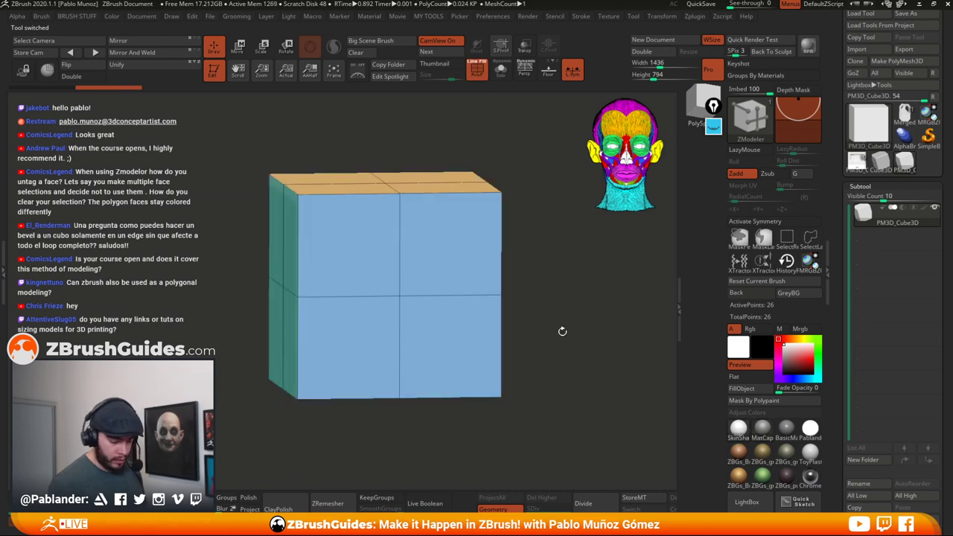
drag(562, 329, 593, 326)
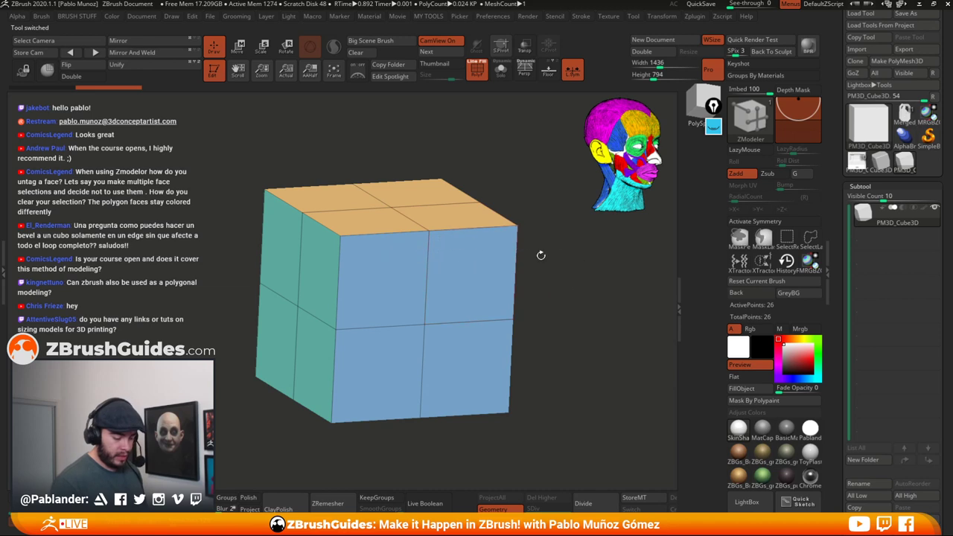
drag(541, 255, 564, 264)
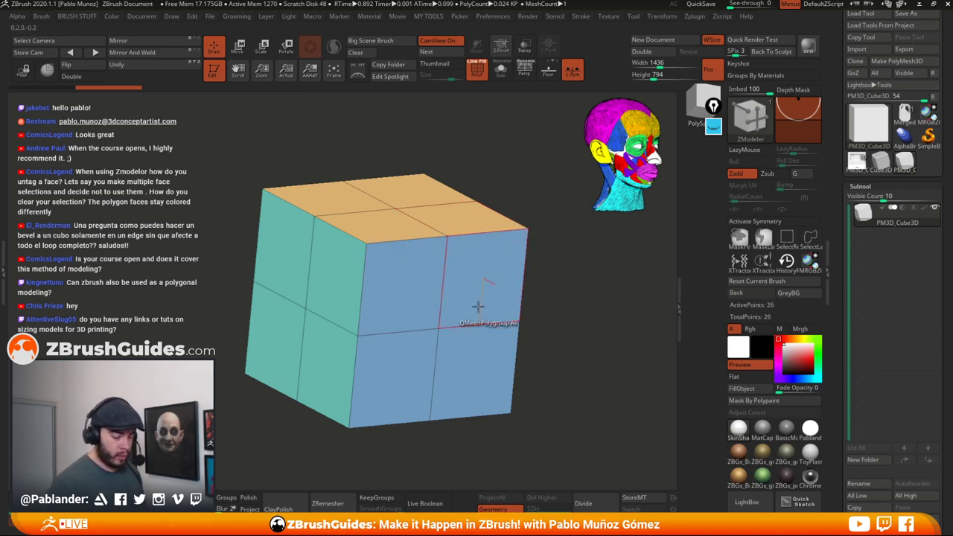
ctrl+right_drag(557, 290, 529, 283)
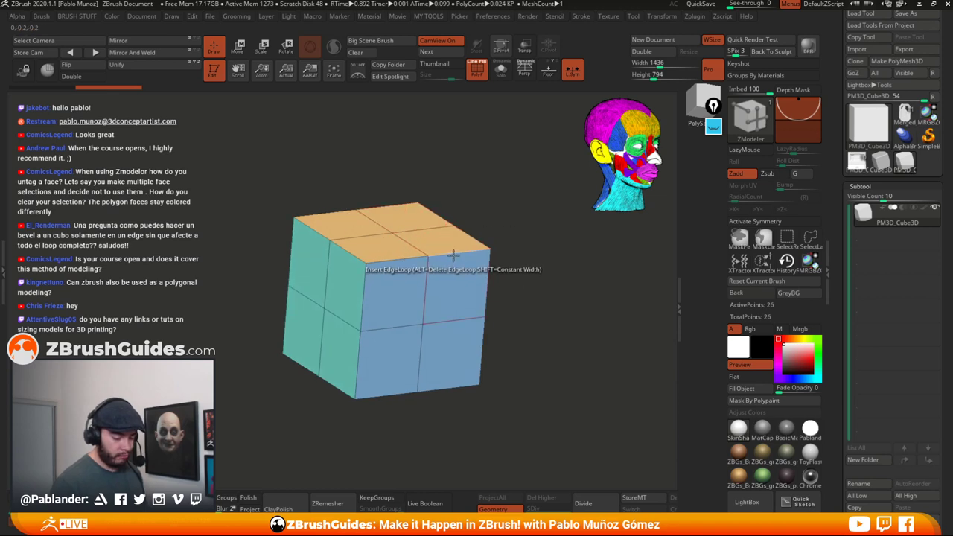
- Crease the cube's edges along its polygroup borders with Crease PG
drag(842, 256, 842, 41)
scroll(893, 246, down, 3)
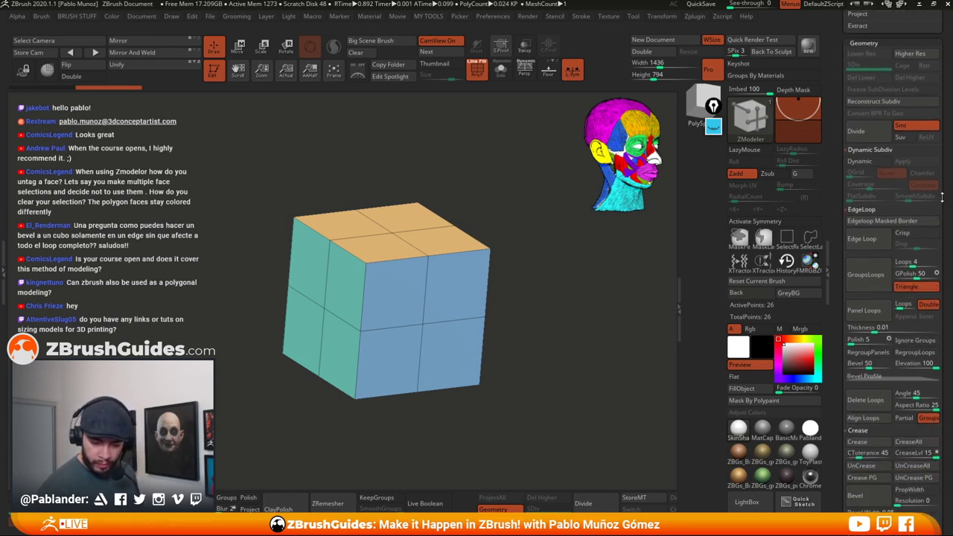
scroll(867, 204, down, 7)
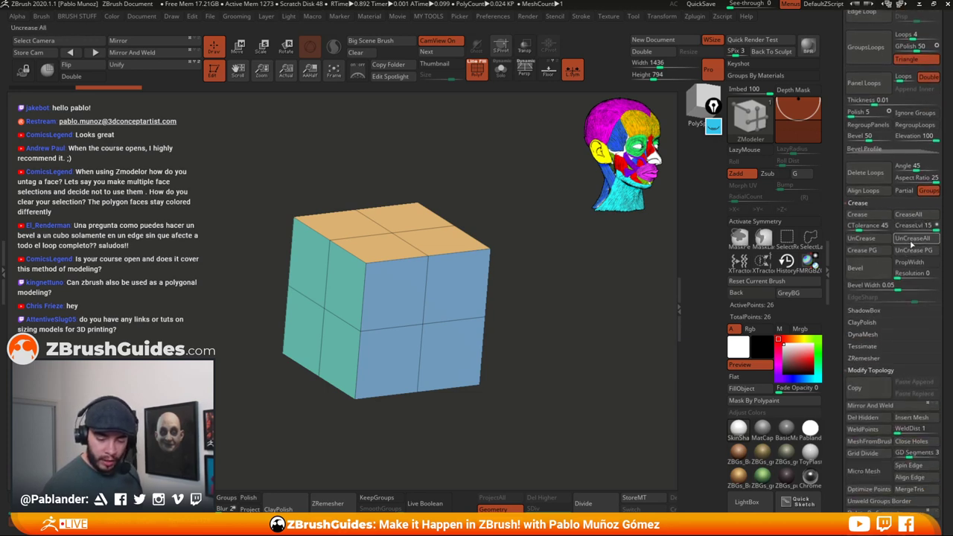
click(869, 254)
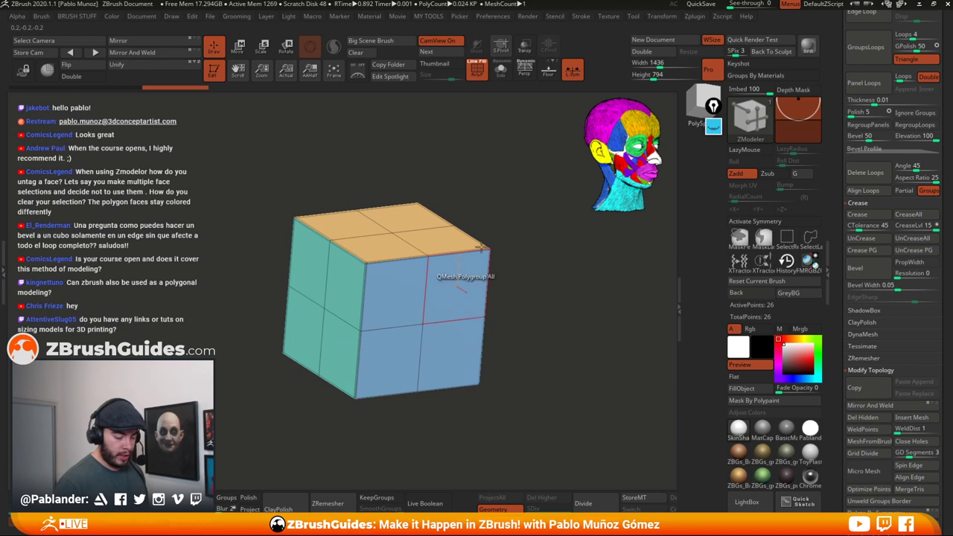
- Set the ZModeler edge action to Crease for the cube's edges
mouse_move(529, 319)
alt+mouse_down()
mouse_move(544, 291)
mouse_move(538, 331)
alt+mouse_up()
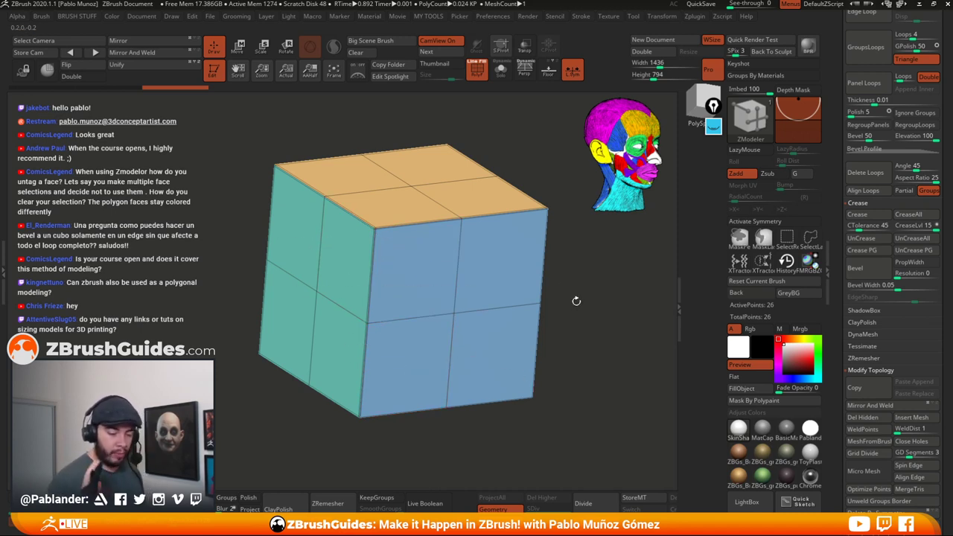
alt+drag(576, 301, 549, 303)
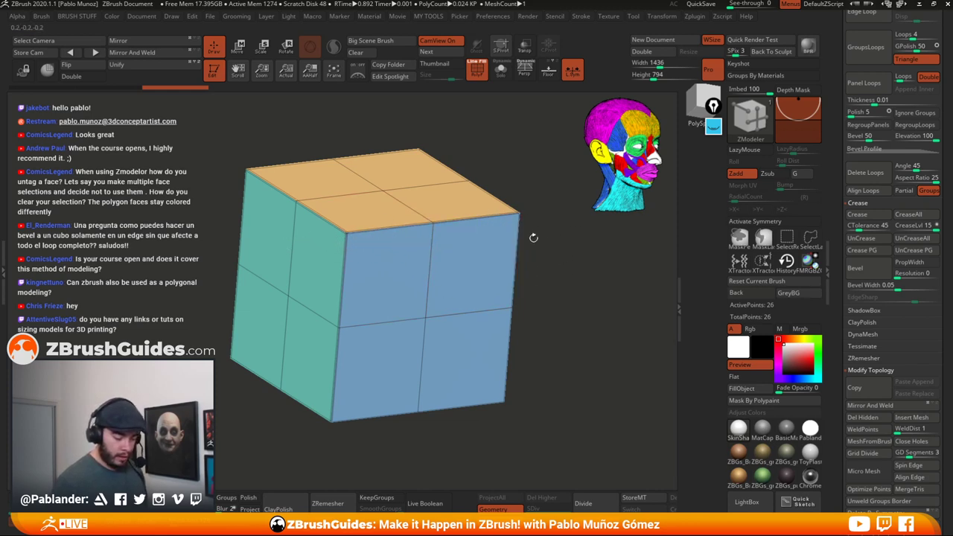
key(space)
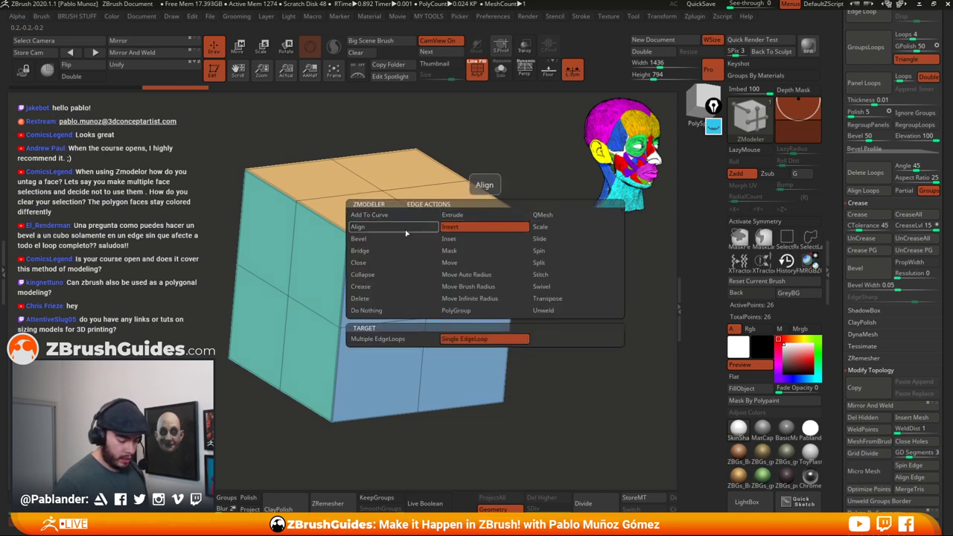
click(378, 289)
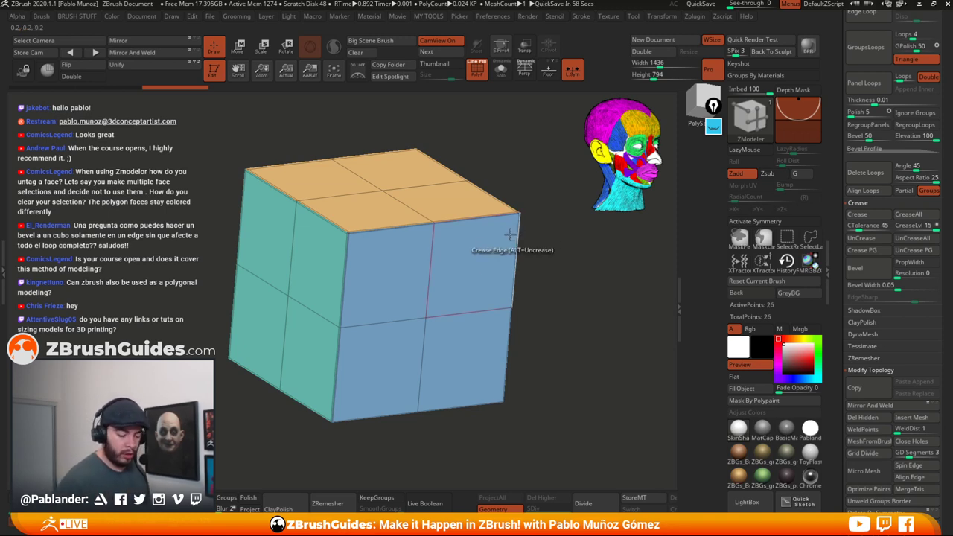
- Uncrease both segments of the cube's edge between the top face and the blue front face
click(399, 224)
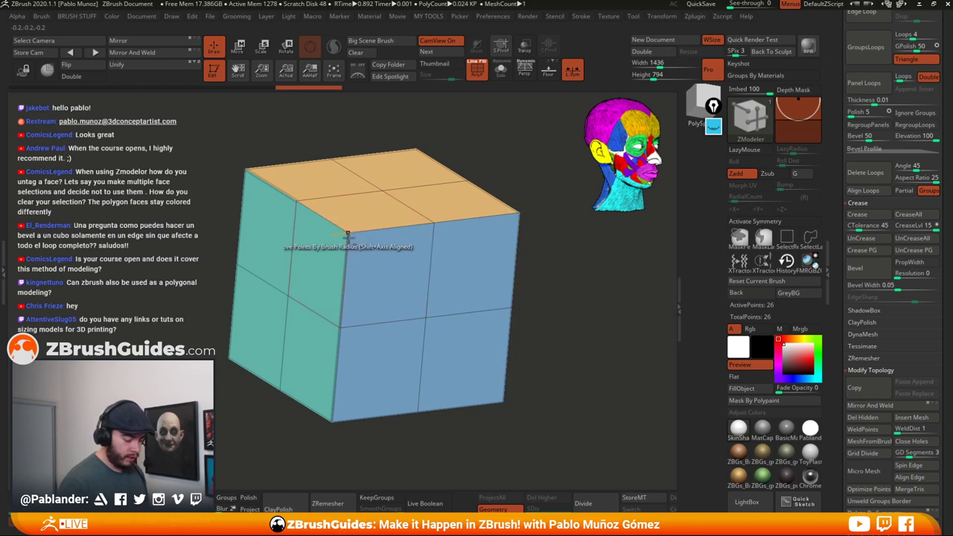
click(518, 229)
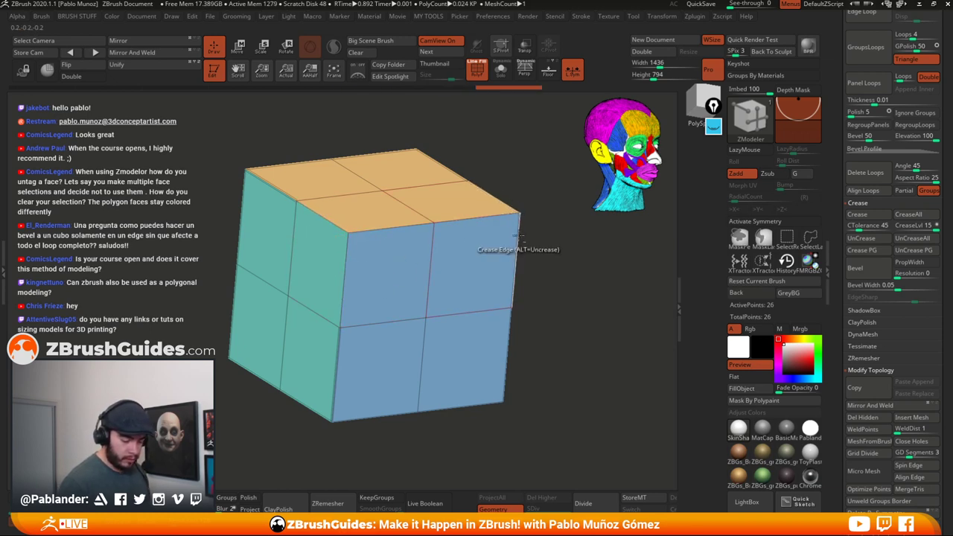
drag(563, 325, 559, 311)
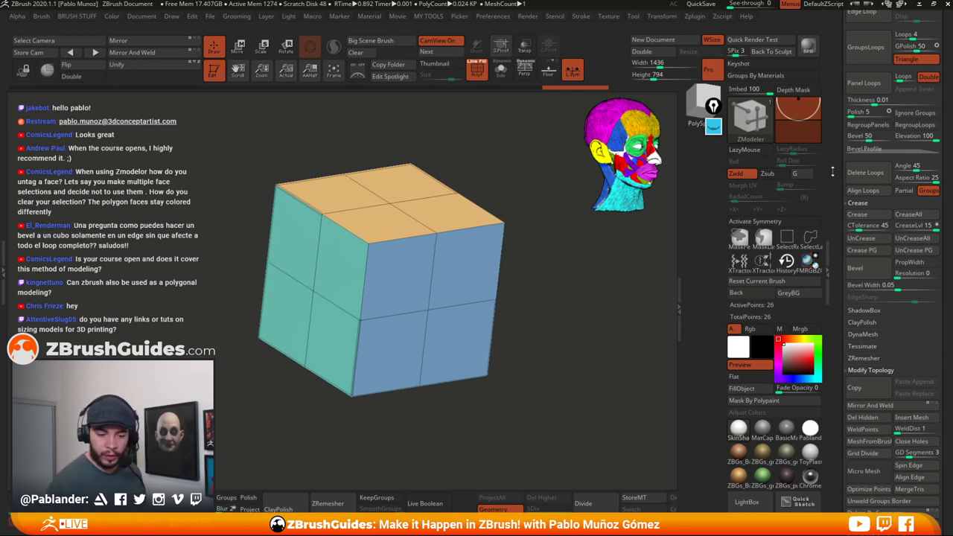
- Turn on Dynamic Subdivision for the cube to preview the rounded uncreased edge
drag(832, 172, 833, 237)
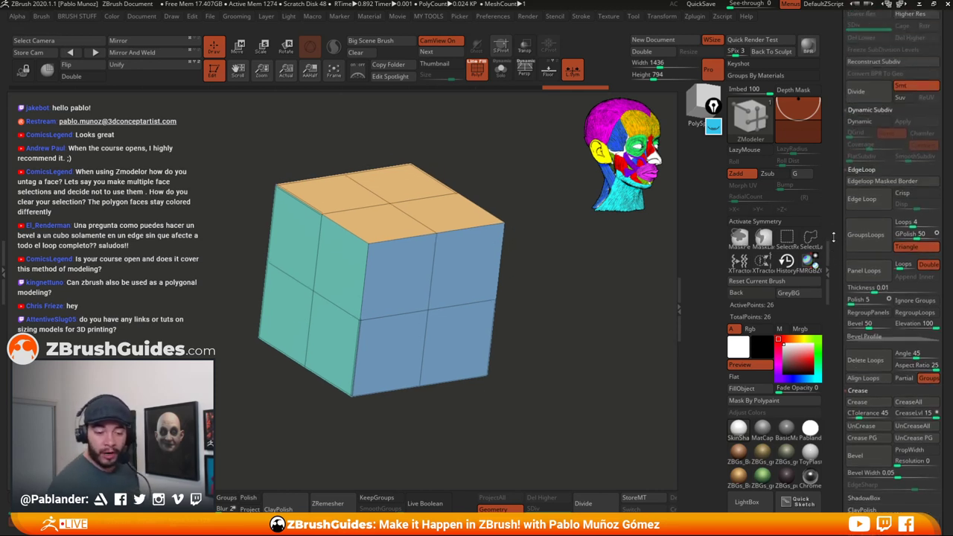
drag(834, 191, 830, 152)
drag(833, 223, 834, 226)
click(870, 57)
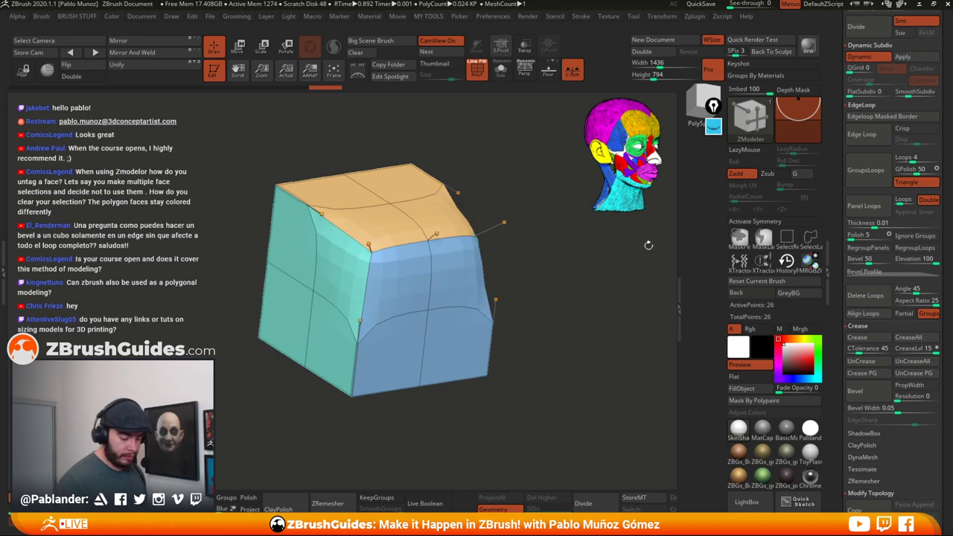
mouse_move(570, 292)
mouse_down()
mouse_move(589, 277)
mouse_move(576, 286)
mouse_up()
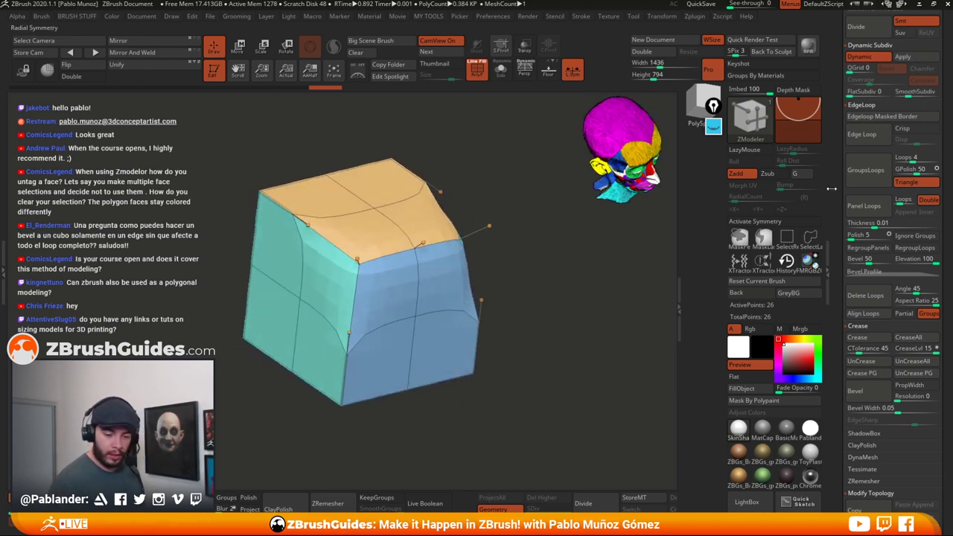
- Set SmoothSubdiv to 3 and check the smoothed cube with its wireframe hidden, restoring the wireframe display
click(856, 68)
drag(855, 70, 846, 69)
click(917, 92)
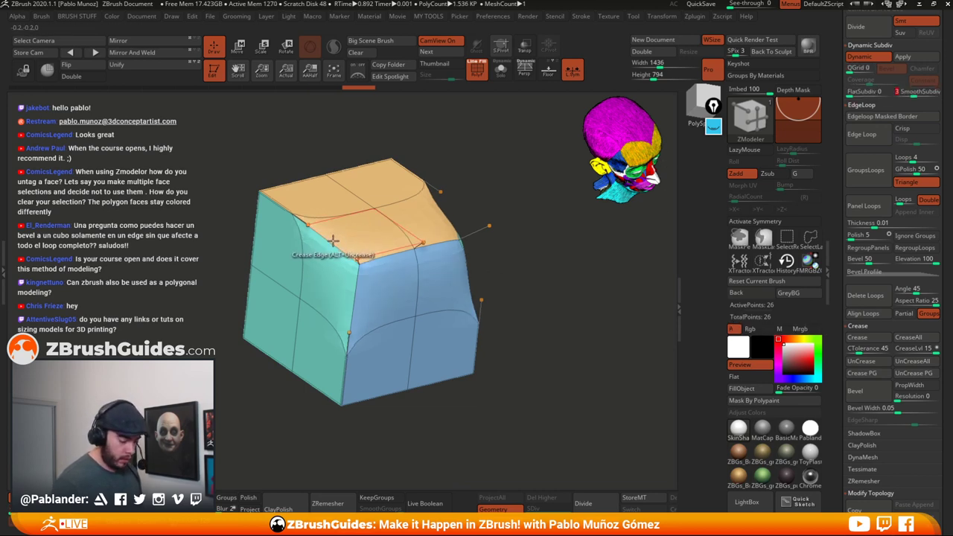
drag(543, 267, 523, 264)
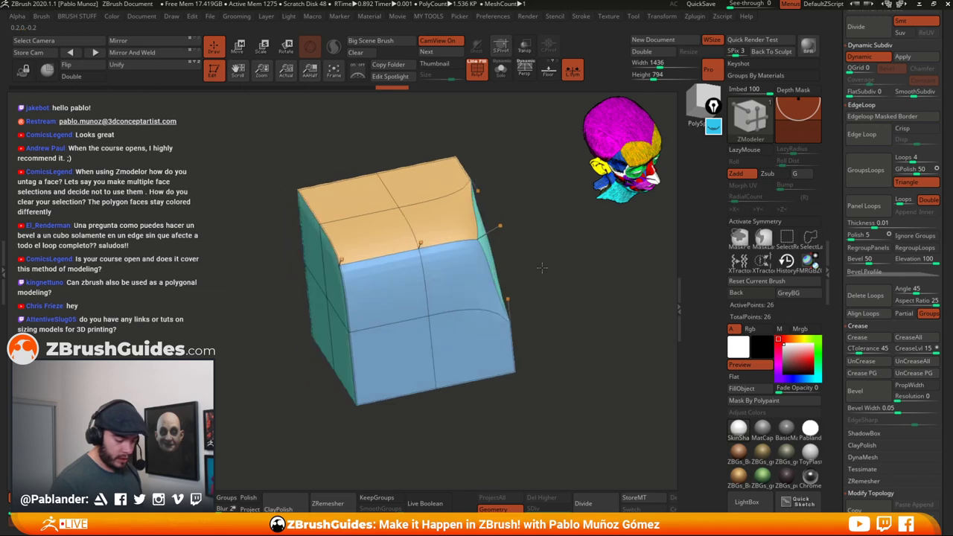
key(shift+f)
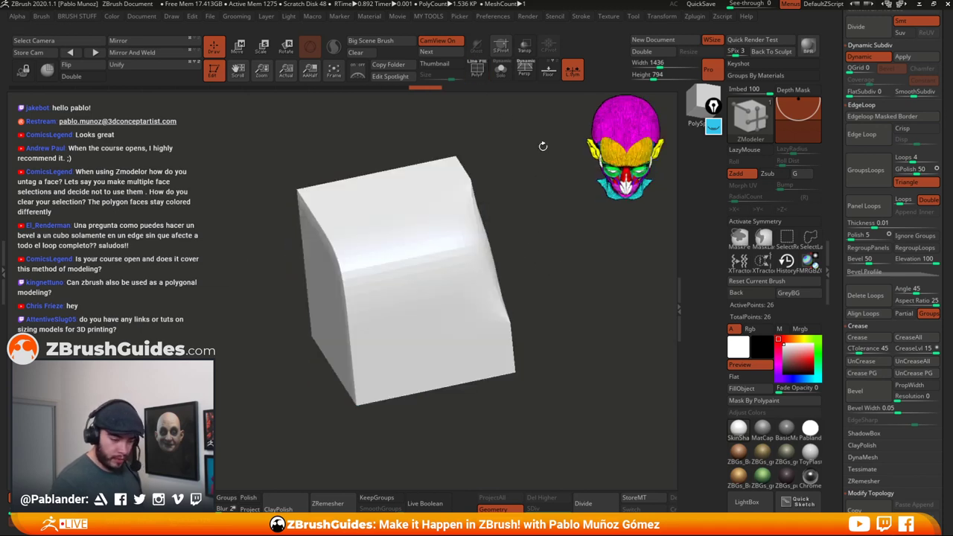
key(shift+f)
- Turn Dynamic Subdivision off, examine the cube's base edges from several angles, and turn the subdivision preview back on
click(856, 58)
drag(578, 234, 507, 226)
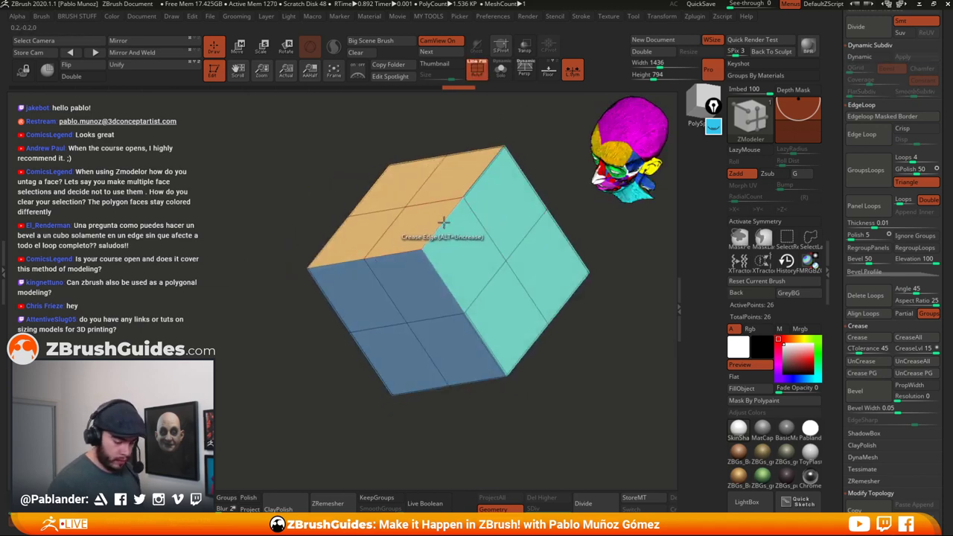
drag(547, 348, 602, 351)
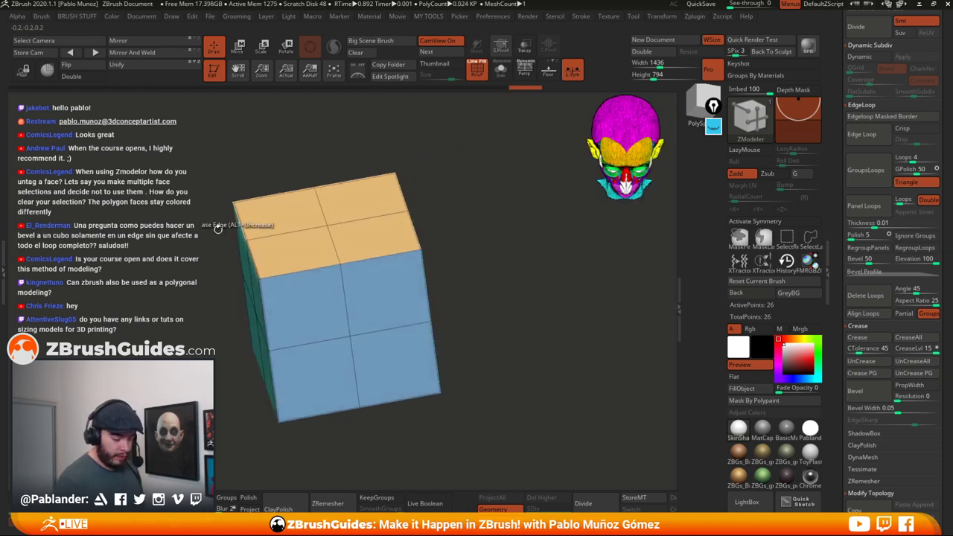
drag(559, 289, 536, 277)
drag(233, 262, 540, 261)
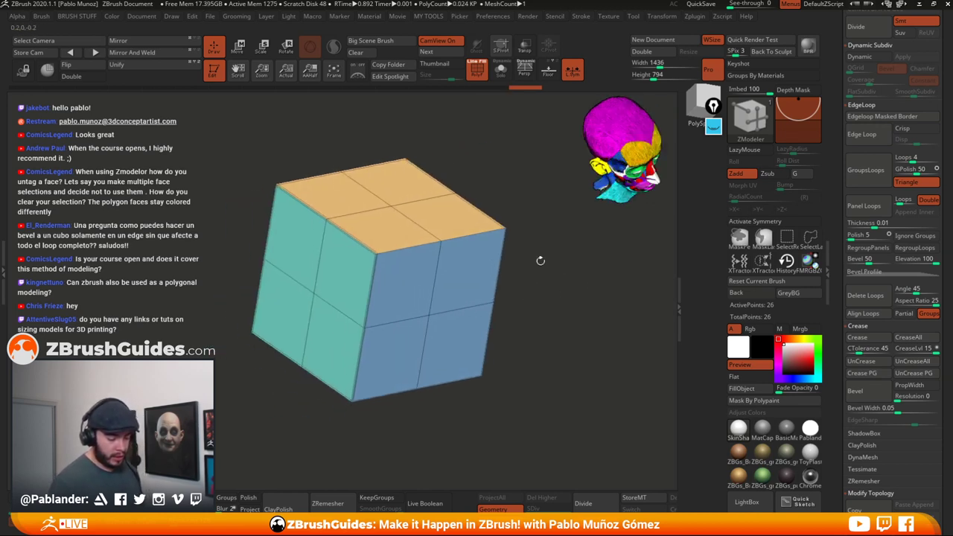
click(440, 240)
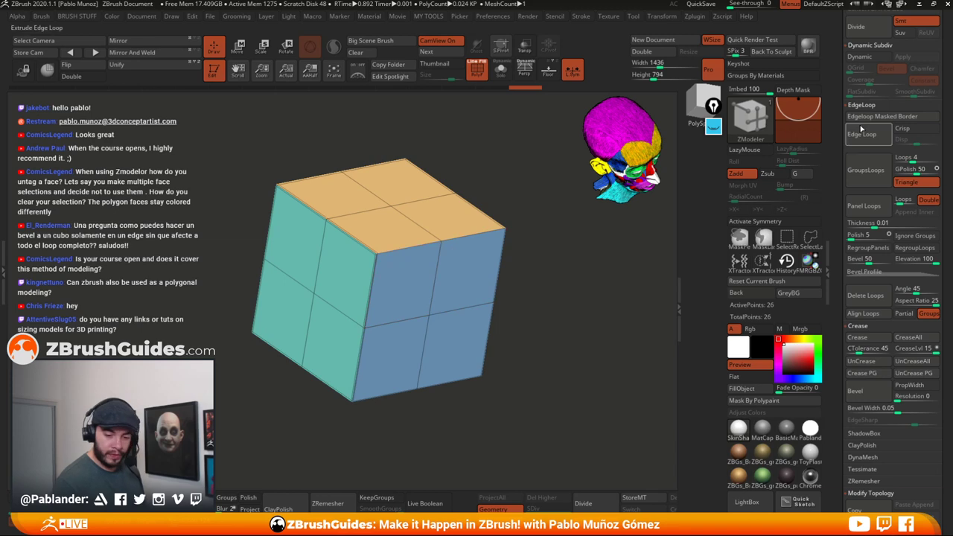
key(d)
mouse_move(560, 311)
mouse_down()
mouse_move(567, 294)
mouse_move(565, 305)
mouse_up()
- Switch from the cube back to the door and wall panel model and inspect it from several angles
drag(839, 175, 839, 259)
click(904, 97)
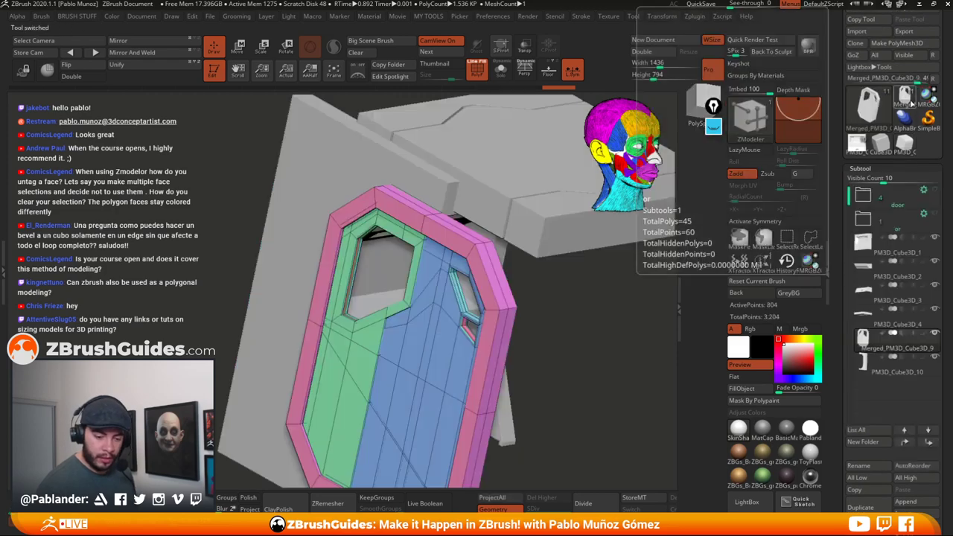
drag(581, 341, 573, 307)
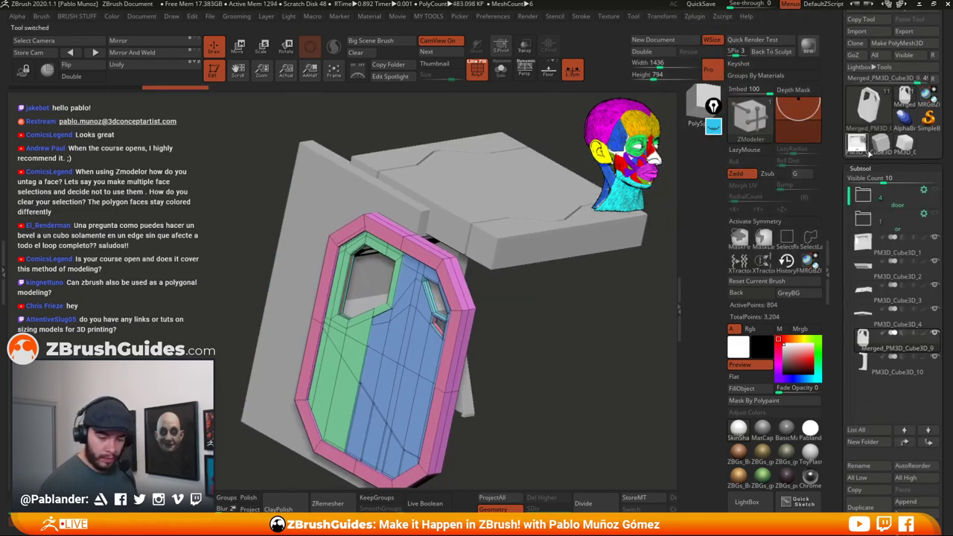
drag(612, 283, 551, 278)
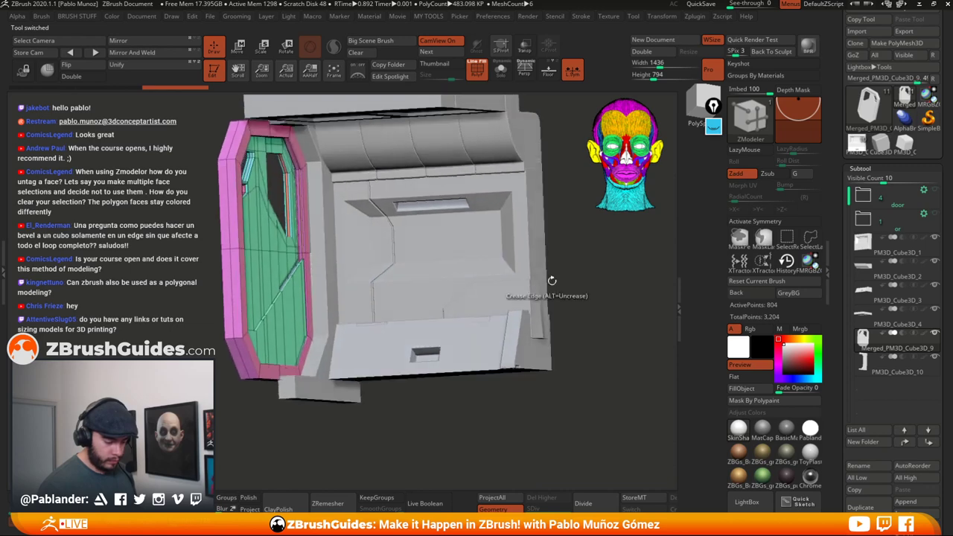
click(858, 147)
drag(596, 313, 581, 283)
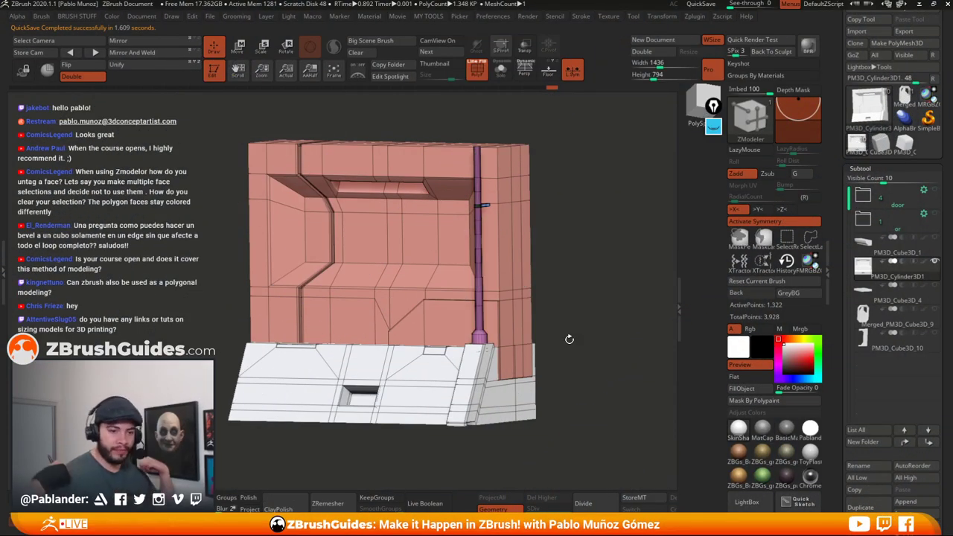
- Show the PM3D_Cube3D_1 and PM3D_Cube3D_10 subtools in front view and isolate PM3D_Cube3D_1 with Solo
drag(569, 337, 587, 269)
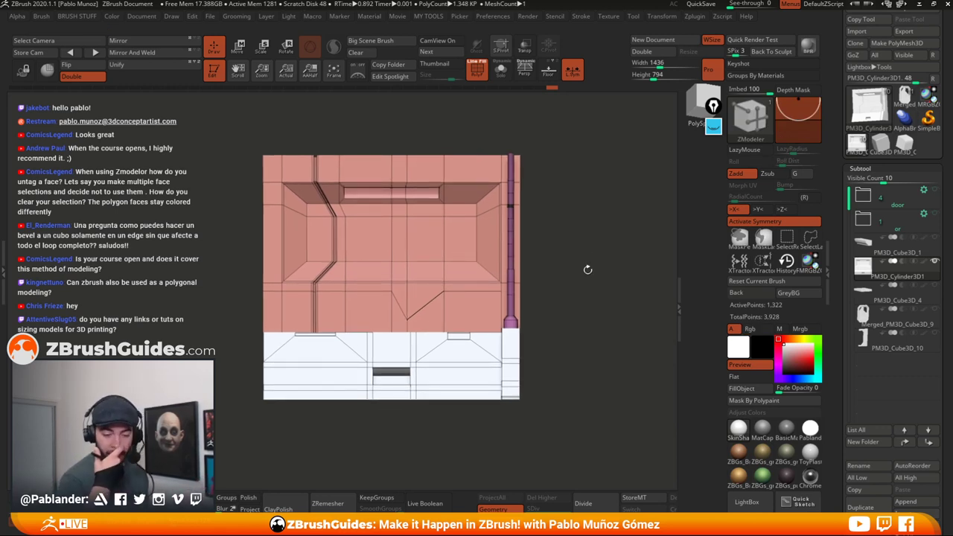
click(935, 240)
click(897, 249)
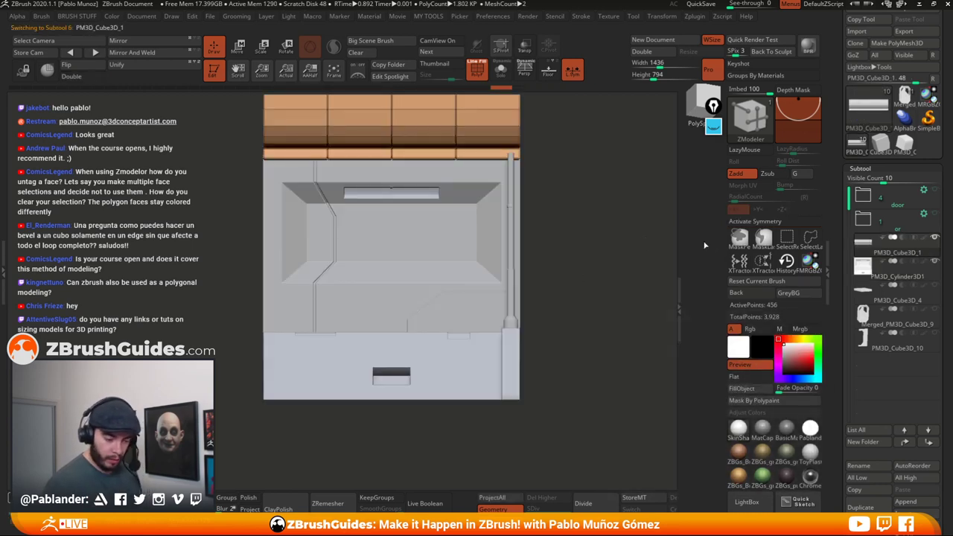
click(935, 333)
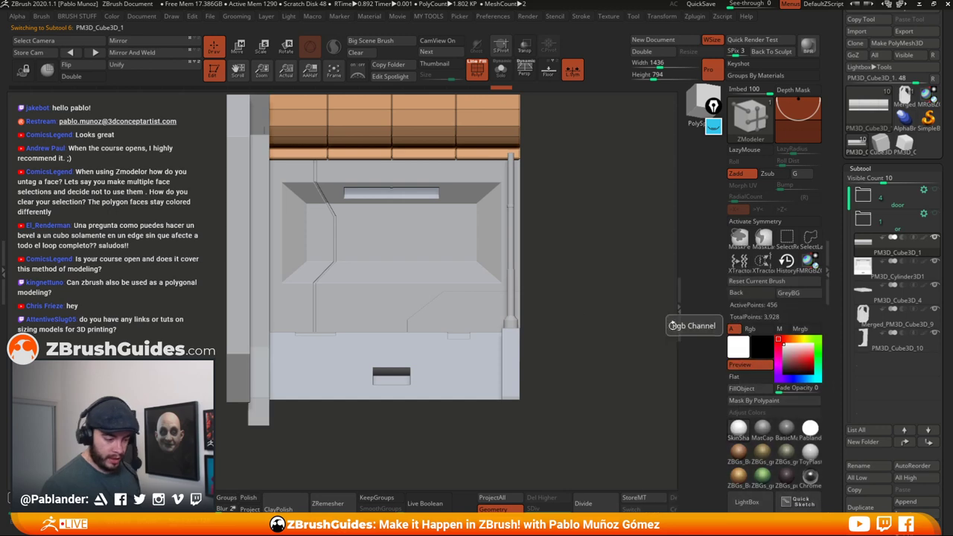
click(501, 69)
drag(570, 292, 567, 320)
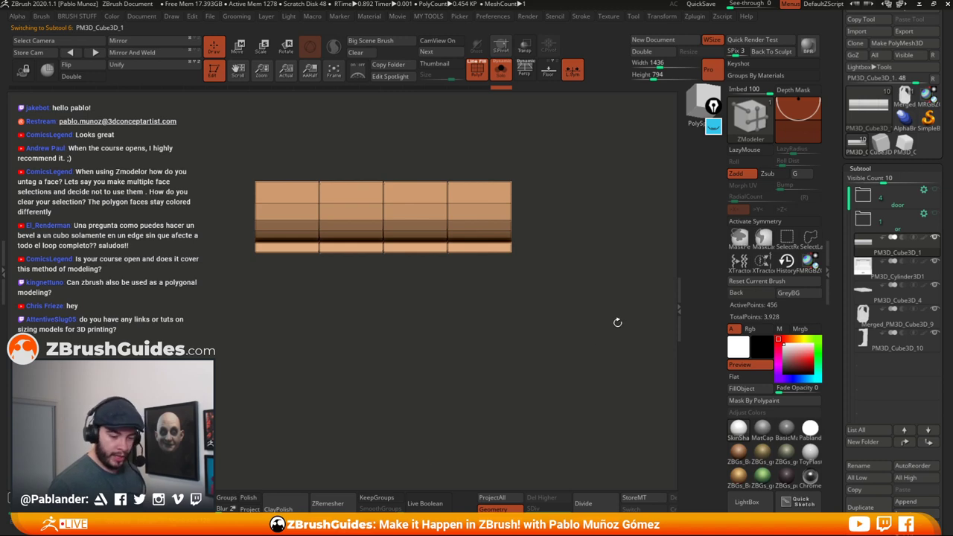
- Switch the active brush from ZModeler to Move for the isolated panel
drag(716, 109, 668, 107)
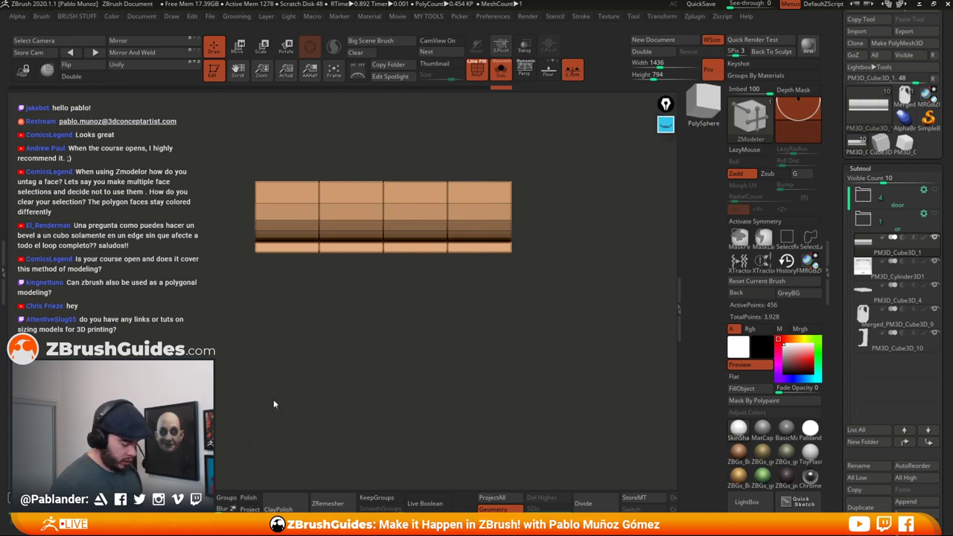
key(1)
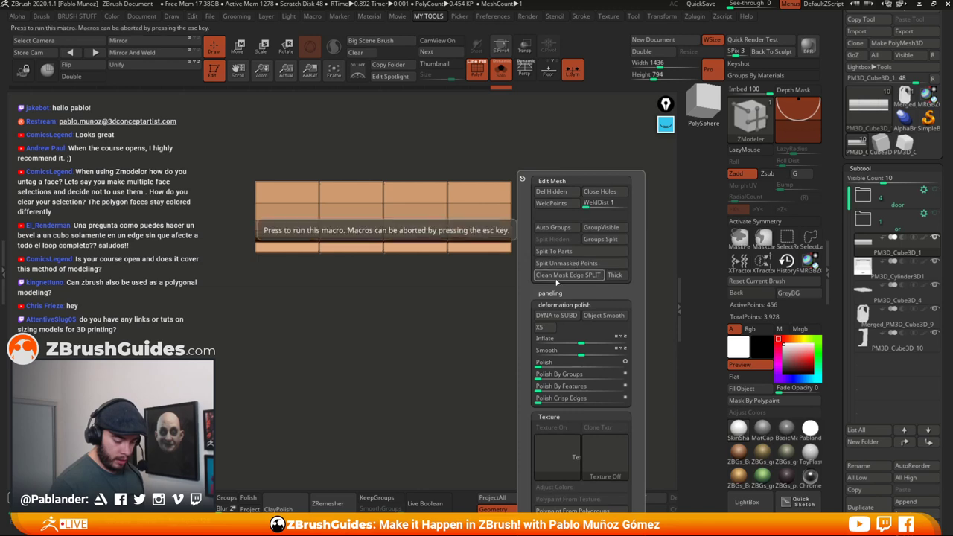
key(2)
click(528, 387)
alt+drag(608, 215, 600, 234)
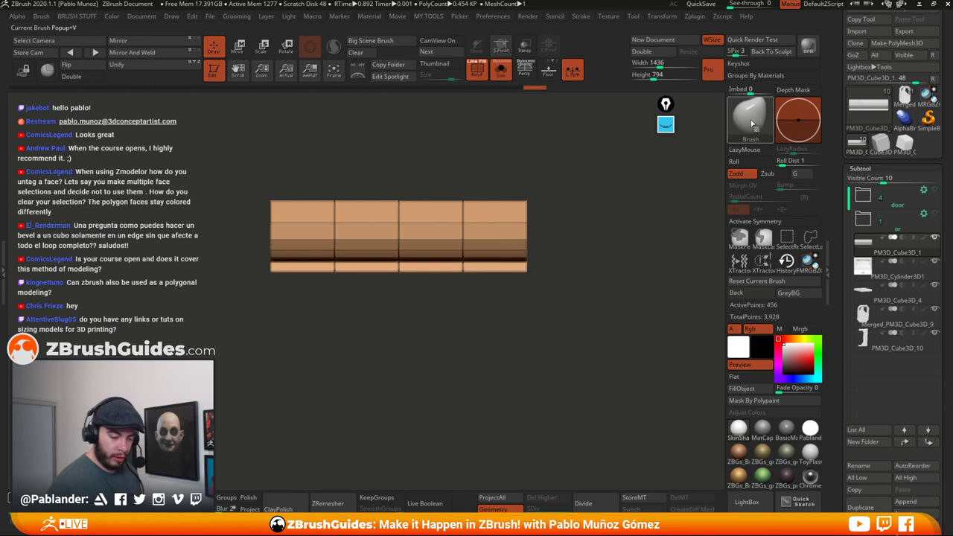
- Dock the Brush palette beside the canvas and expand its Create options
click(42, 18)
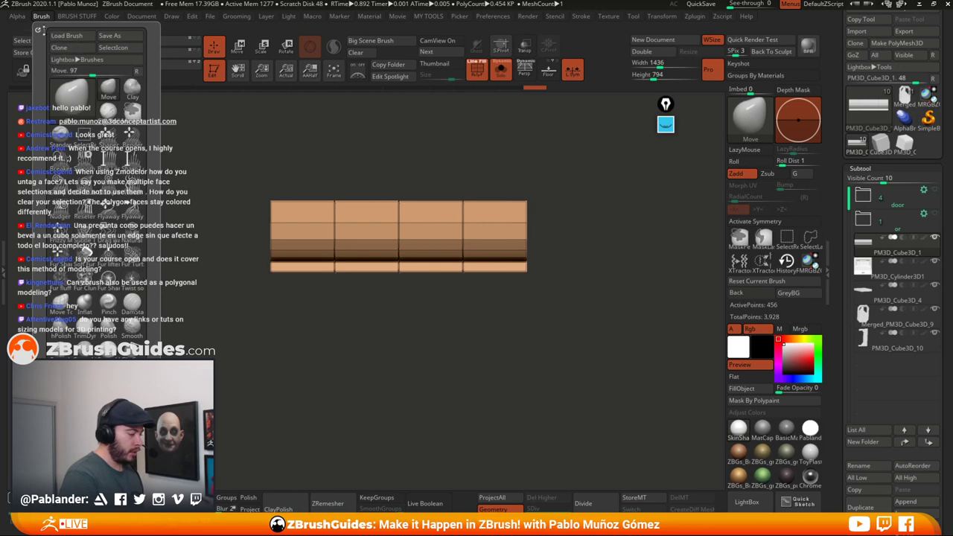
click(137, 71)
key(b)
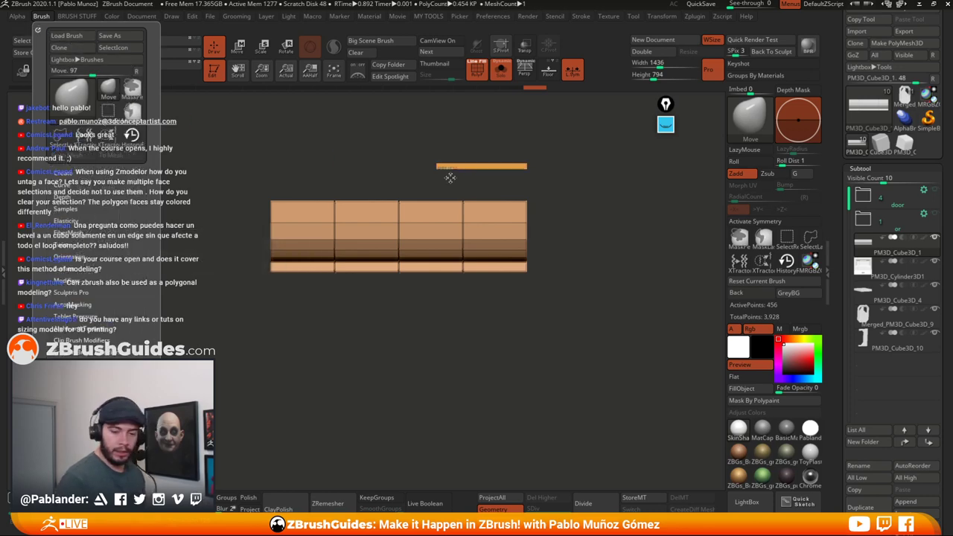
drag(449, 177, 856, 194)
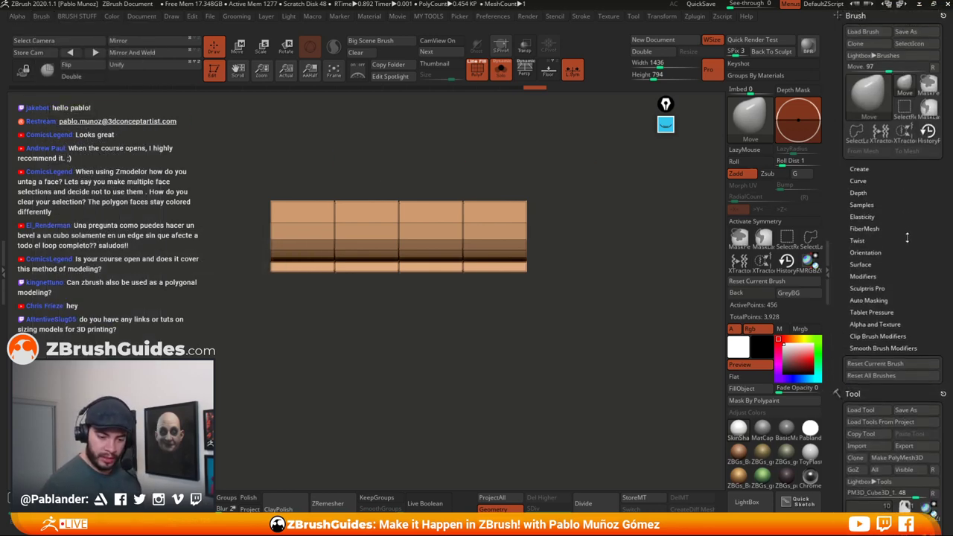
click(859, 169)
- Create a new InsertMesh brush from the isolated PM3D_Cube3D_1 panel
alt+drag(622, 367, 624, 375)
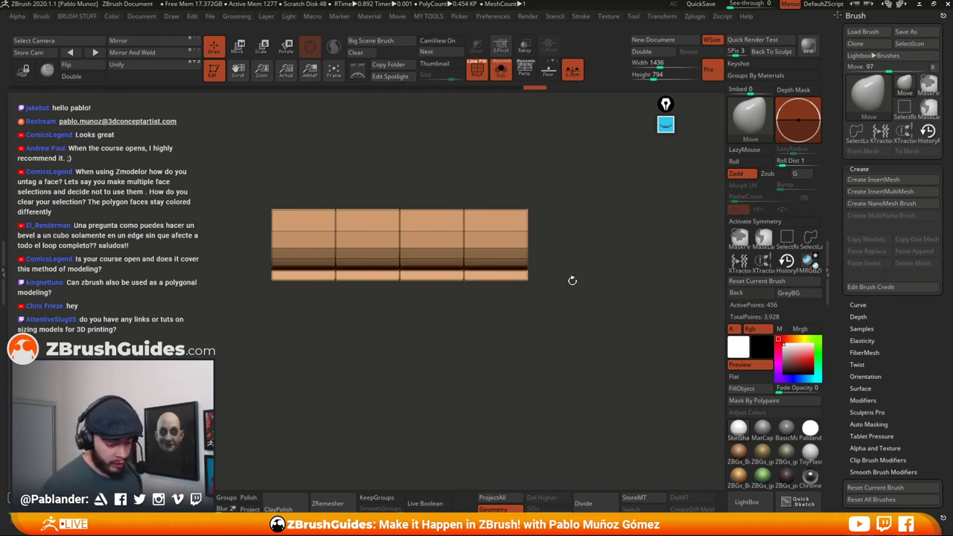
click(899, 181)
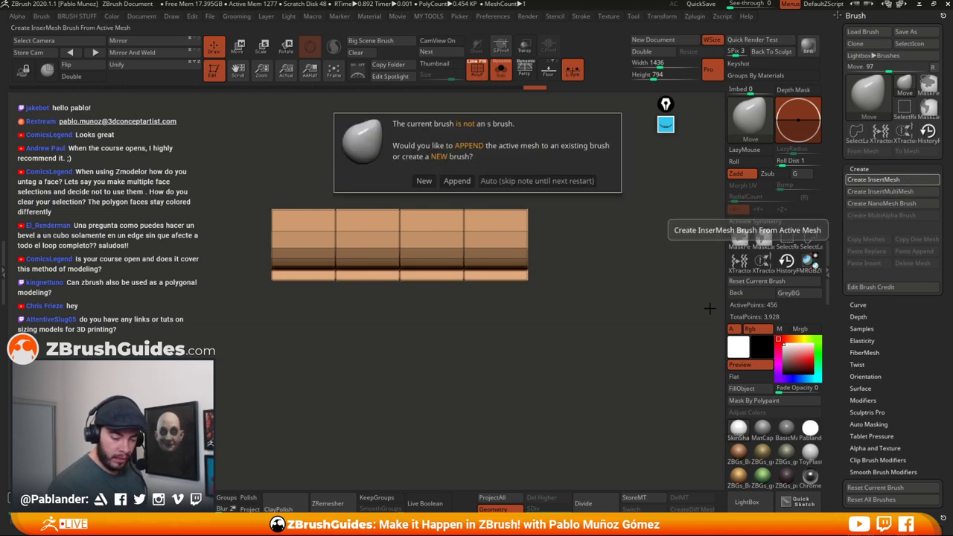
click(423, 181)
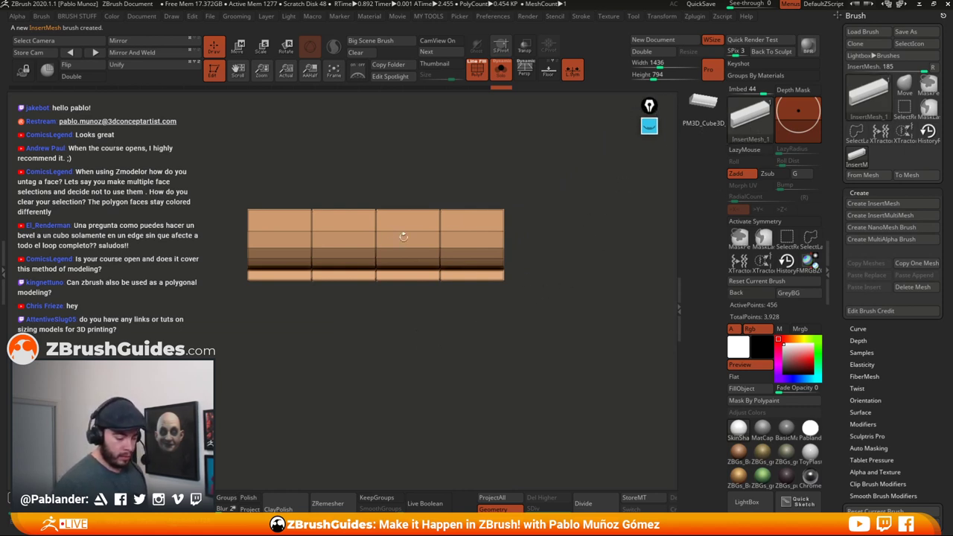
- Try the new InsertMesh brush by drawing test copies over the panel, and undo the insertions
drag(403, 236, 432, 260)
mouse_move(475, 339)
mouse_down()
mouse_move(427, 326)
mouse_move(467, 347)
mouse_up()
key(ctrl+z)
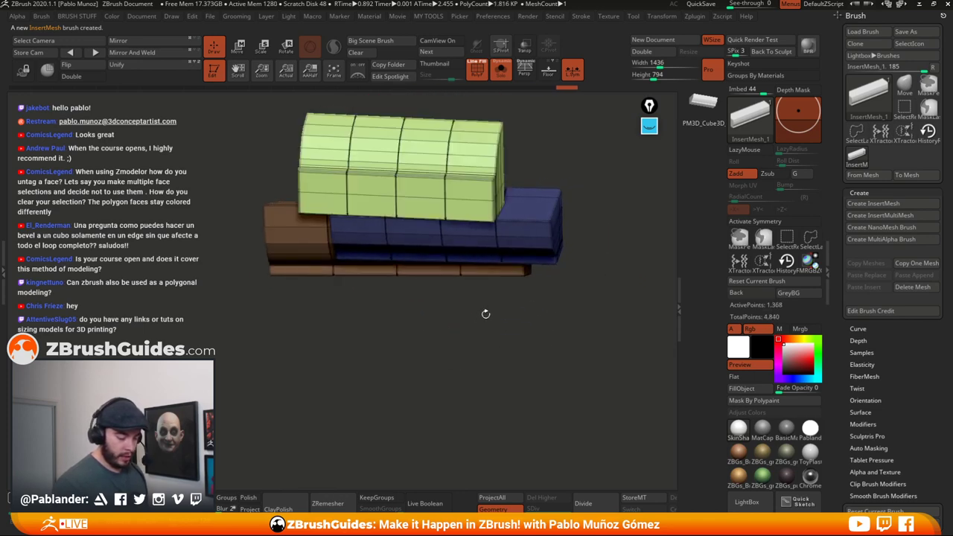
key(ctrl+z)
key(ctrl+z)
ctrl+drag(477, 232, 482, 270)
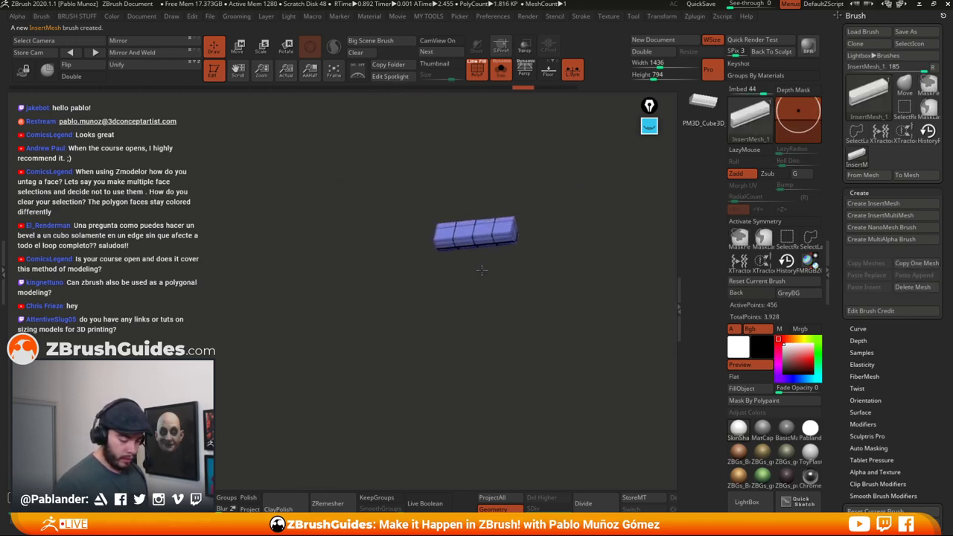
key(ctrl+z)
key(ctrl+z)
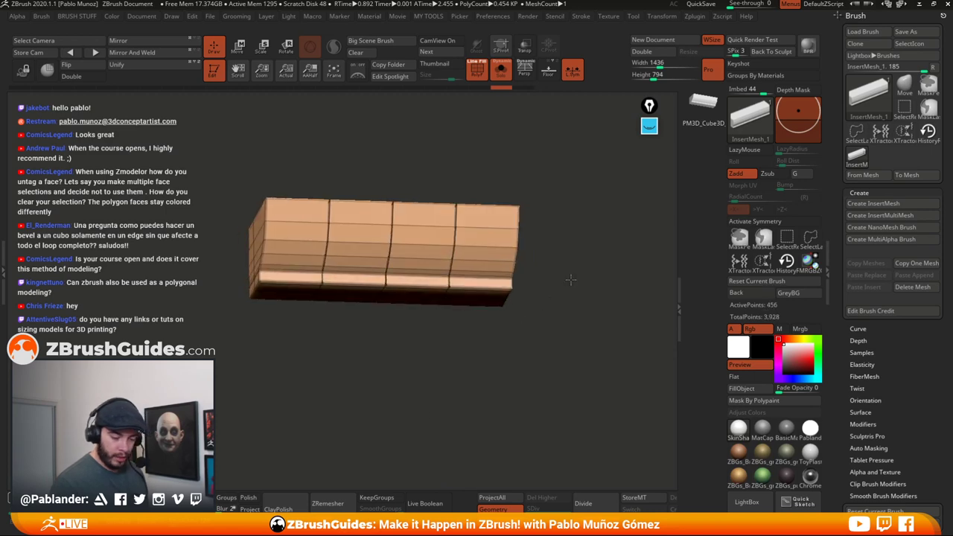
- Face the model straight from the front and select the PM3D_Cylinder3D1 subtool
shift+drag(570, 280, 564, 293)
drag(882, 331, 886, 218)
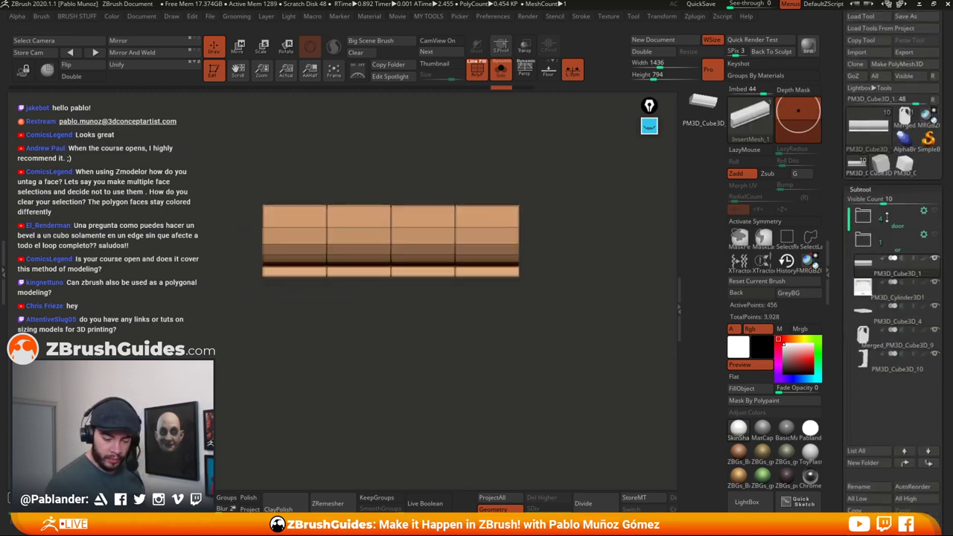
click(885, 296)
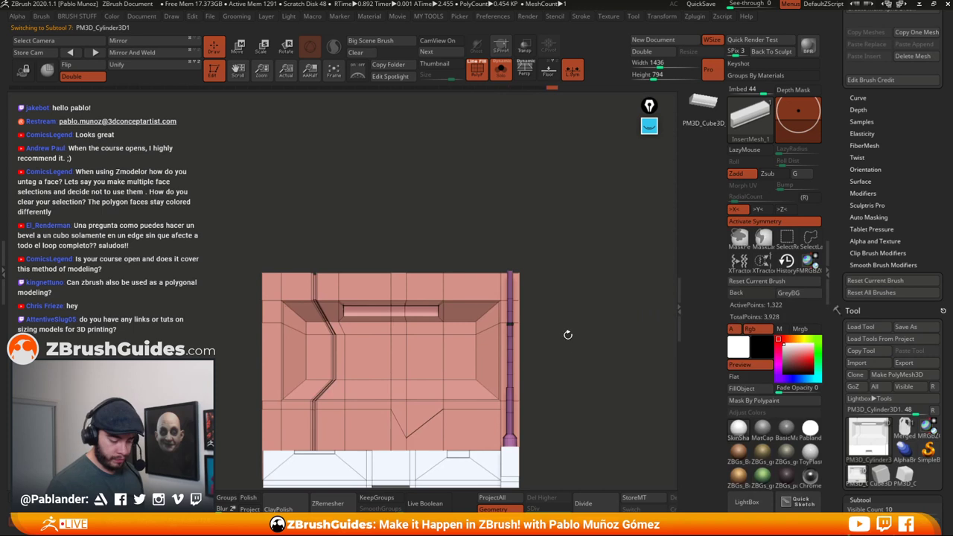
- Append the PM3D_Cylinder3D1 panel, seen straight from the front, to the existing InsertMesh brush
alt+drag(568, 335, 570, 263)
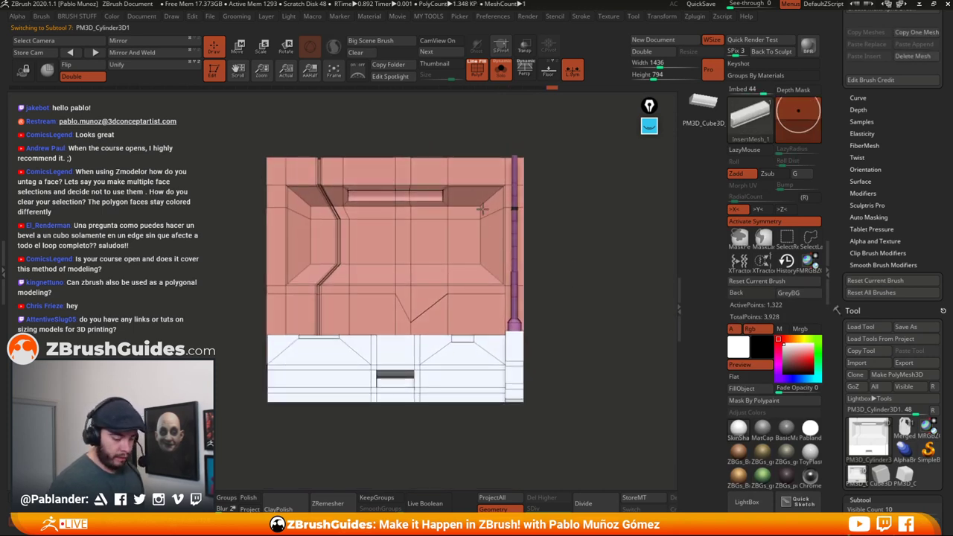
click(476, 69)
click(477, 69)
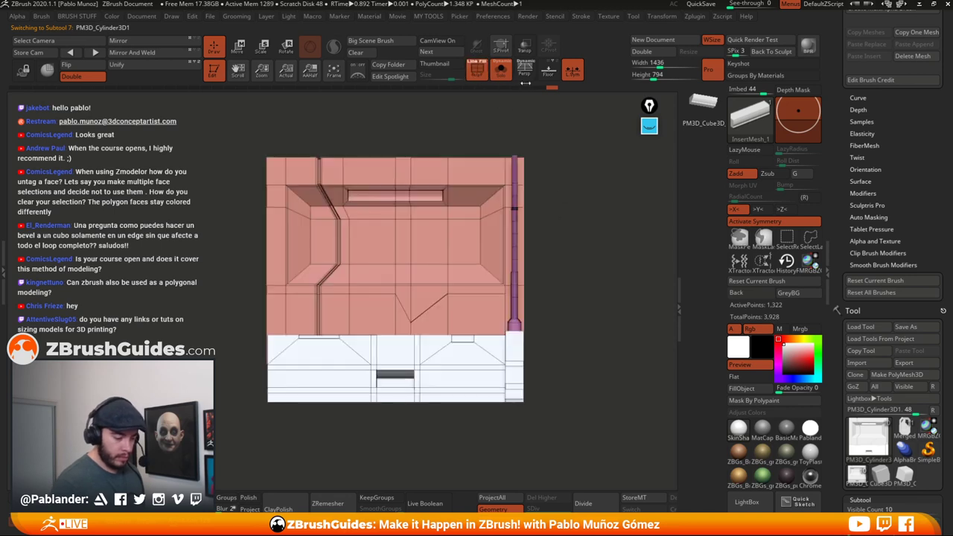
alt+drag(563, 189, 560, 192)
scroll(889, 256, up, 5)
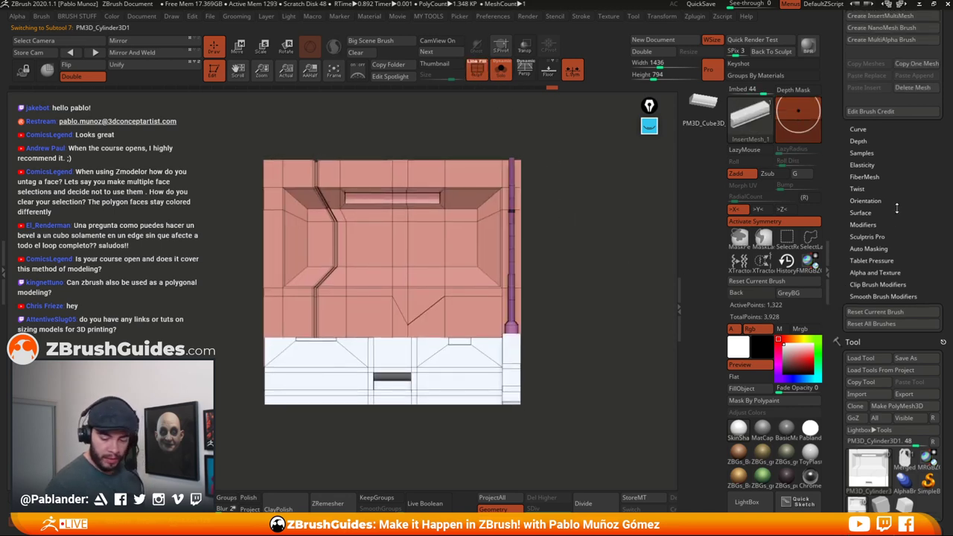
scroll(888, 255, up, 5)
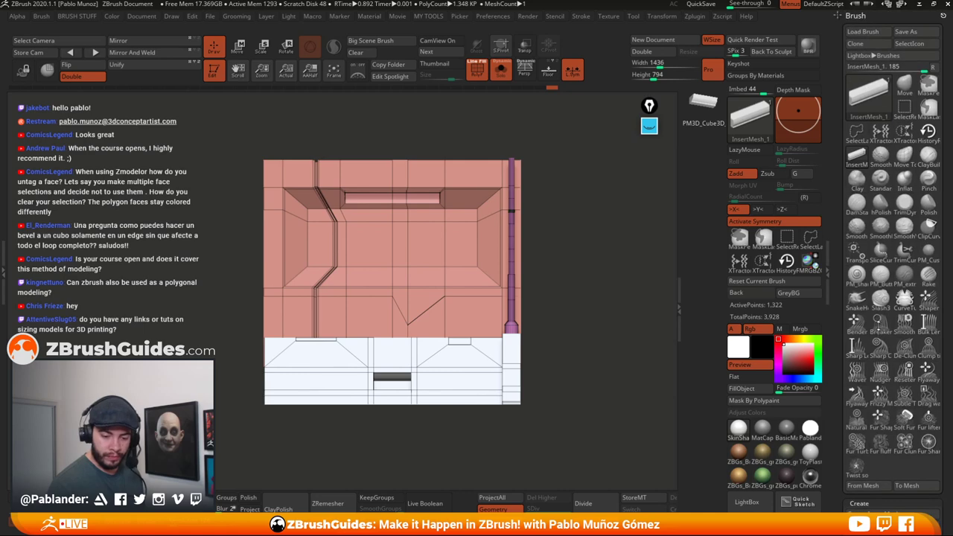
scroll(890, 193, down, 8)
scroll(890, 193, up, 2)
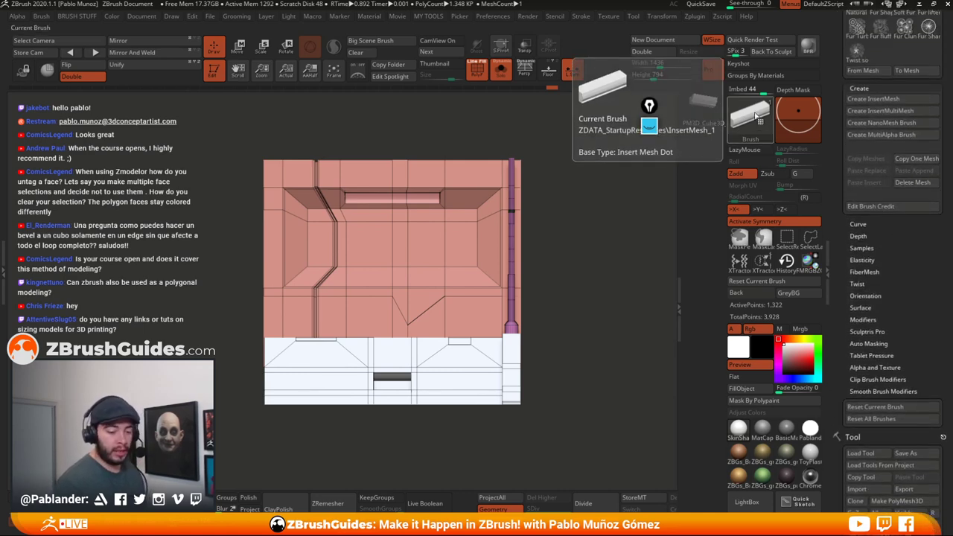
click(902, 100)
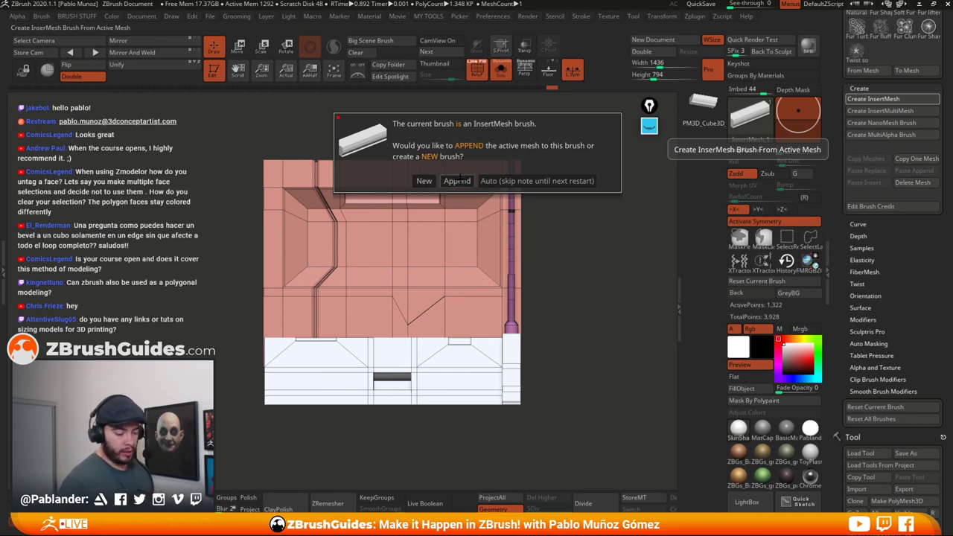
click(457, 181)
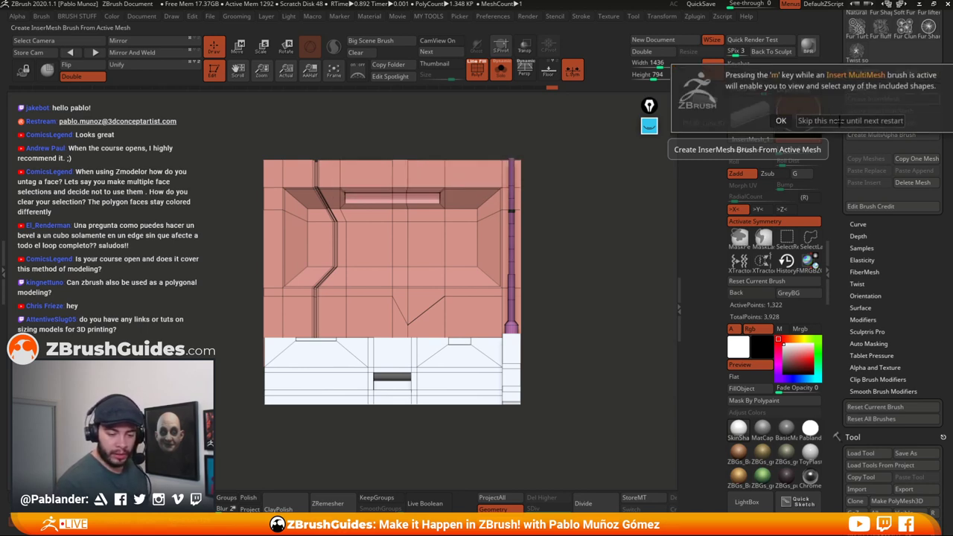
click(847, 121)
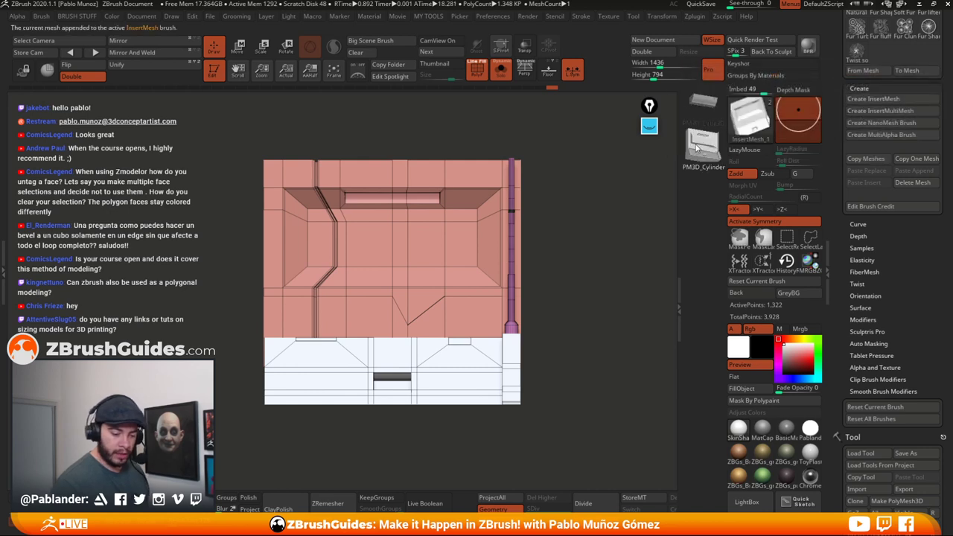
- Try both meshes of the InsertMesh brush by drawing test copies over the panel, and undo the insertions
drag(466, 170, 467, 213)
click(706, 103)
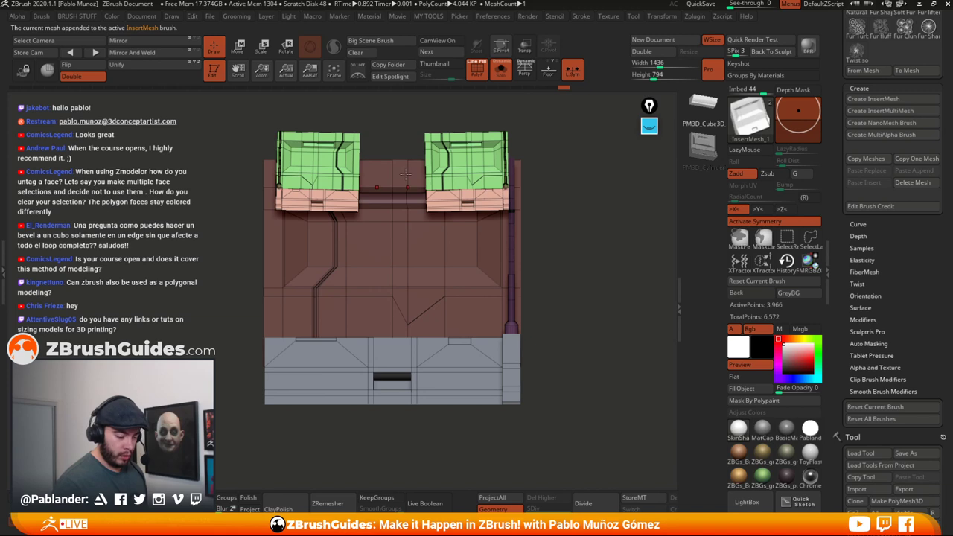
drag(393, 171, 408, 217)
key(ctrl+z)
key(ctrl+z)
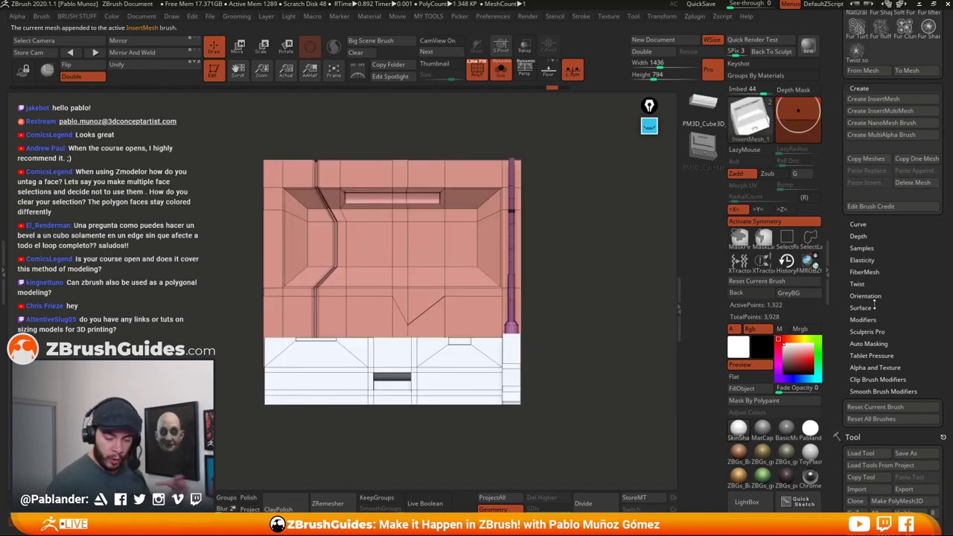
- Select the PM3D_Cube3D_4 subtool and bring it into the centre of the view
drag(893, 306, 901, 126)
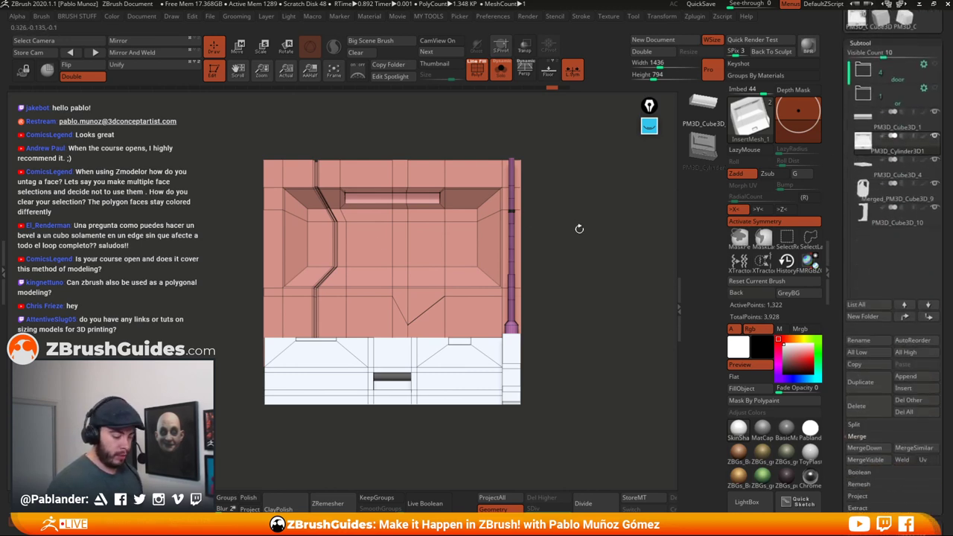
alt+drag(571, 270, 574, 265)
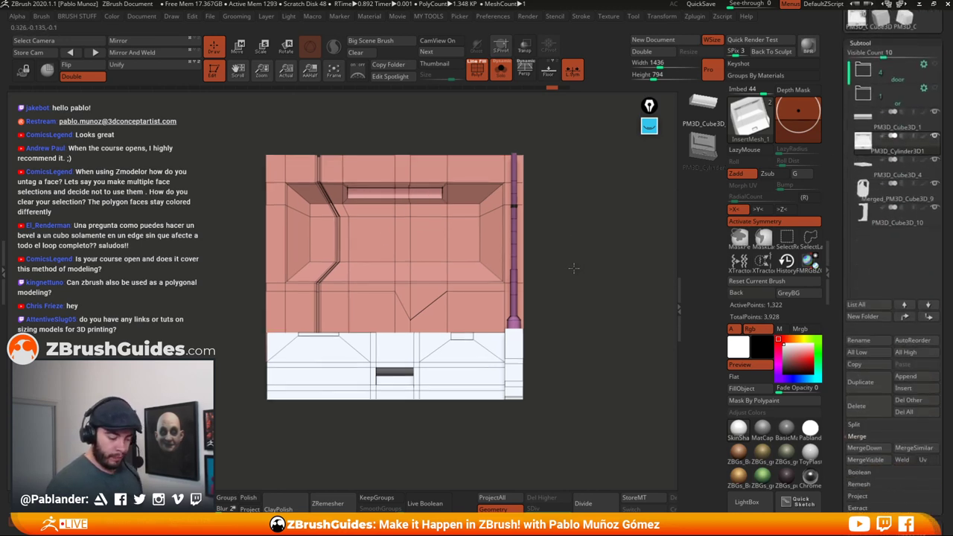
click(906, 177)
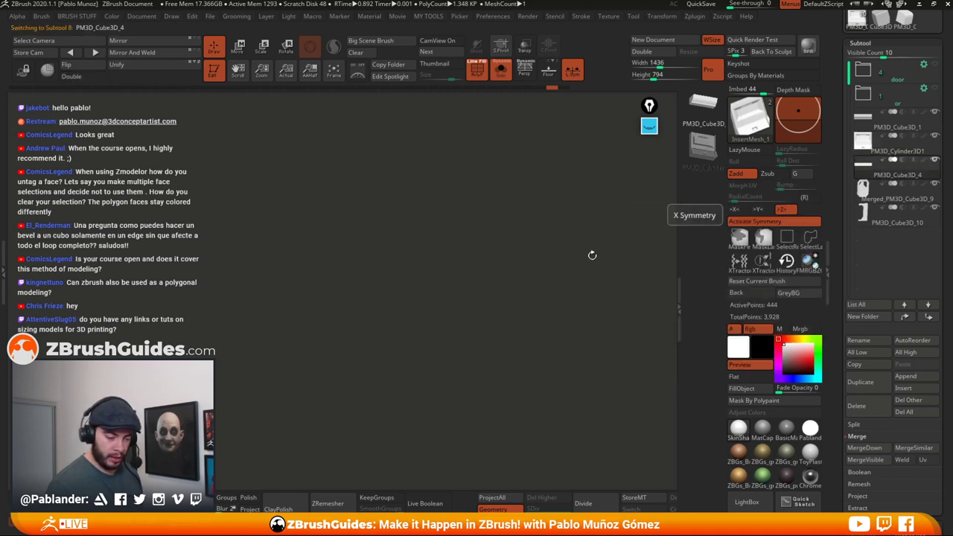
mouse_move(499, 113)
alt+mouse_down()
mouse_move(498, 168)
mouse_move(515, 202)
mouse_move(525, 272)
alt+mouse_up()
mouse_move(526, 271)
mouse_down()
mouse_move(531, 265)
mouse_move(548, 302)
mouse_up()
mouse_move(547, 260)
alt+mouse_down()
mouse_move(536, 230)
mouse_move(513, 282)
alt+mouse_up()
- Face the double-window PM3D_Cube3D_4 panel from the front and append it to the InsertMesh brush
drag(842, 78, 828, 214)
scroll(829, 215, up, 3)
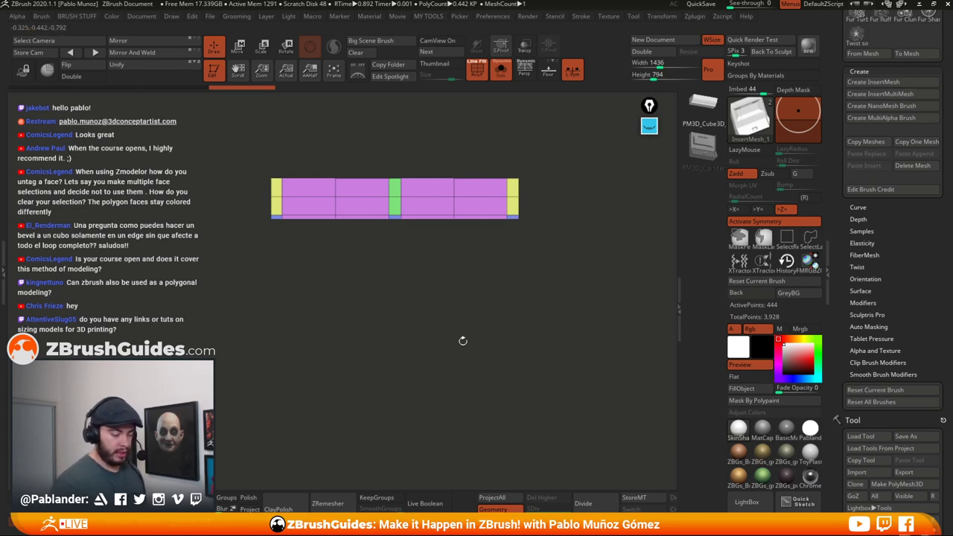
mouse_move(510, 303)
mouse_down()
mouse_move(533, 226)
mouse_move(547, 283)
mouse_move(537, 287)
mouse_move(555, 266)
mouse_up()
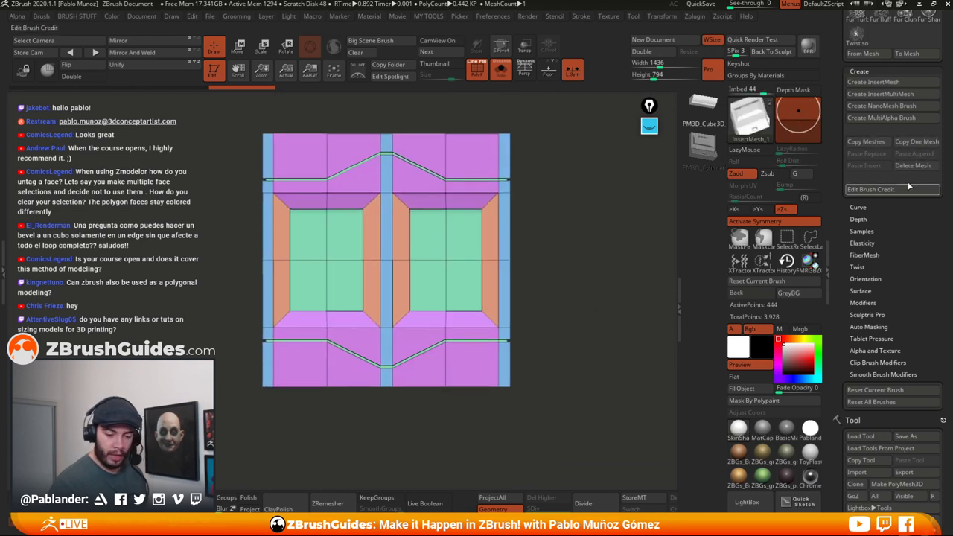
click(902, 83)
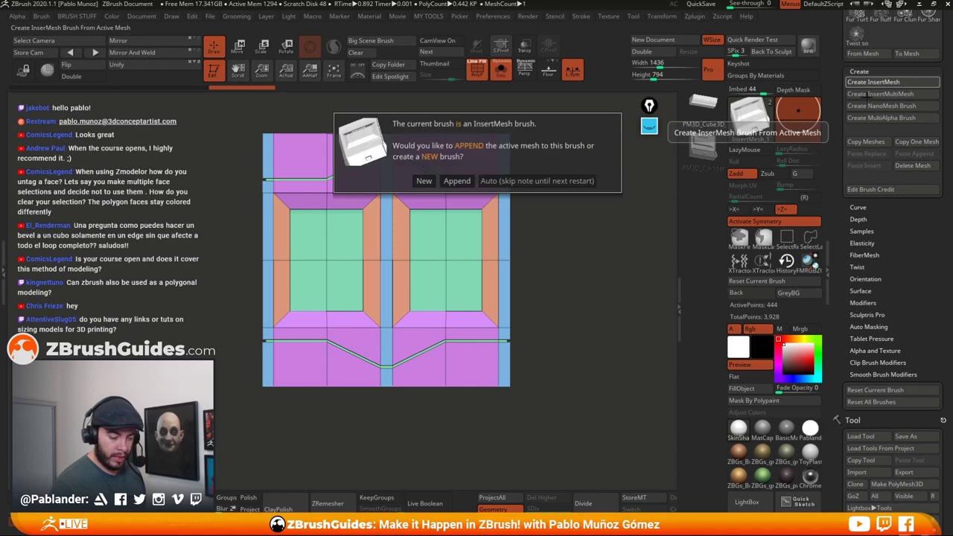
click(456, 181)
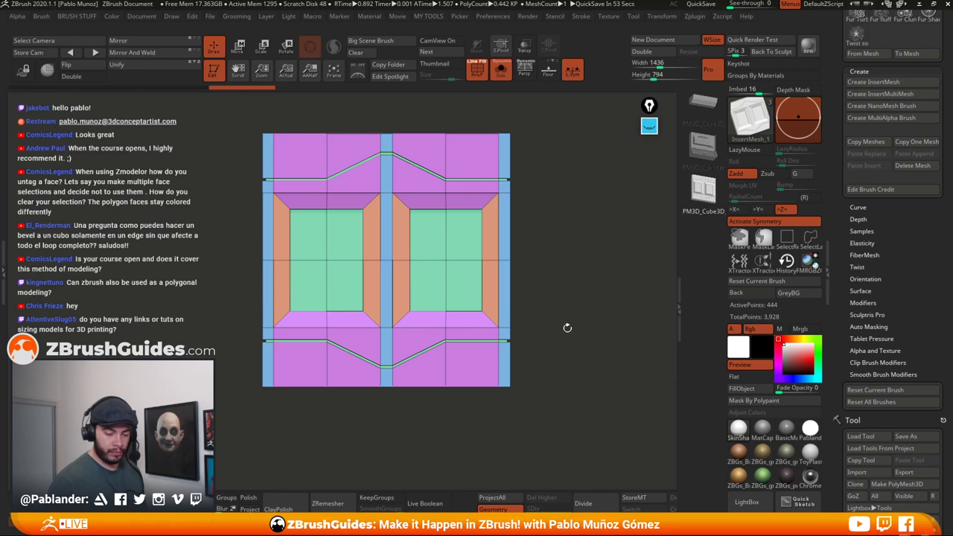
- Select the Merged_PM3D_Cube3D_9 door subtool, face it from the front and create a new InsertMesh brush from it
scroll(893, 260, down, 10)
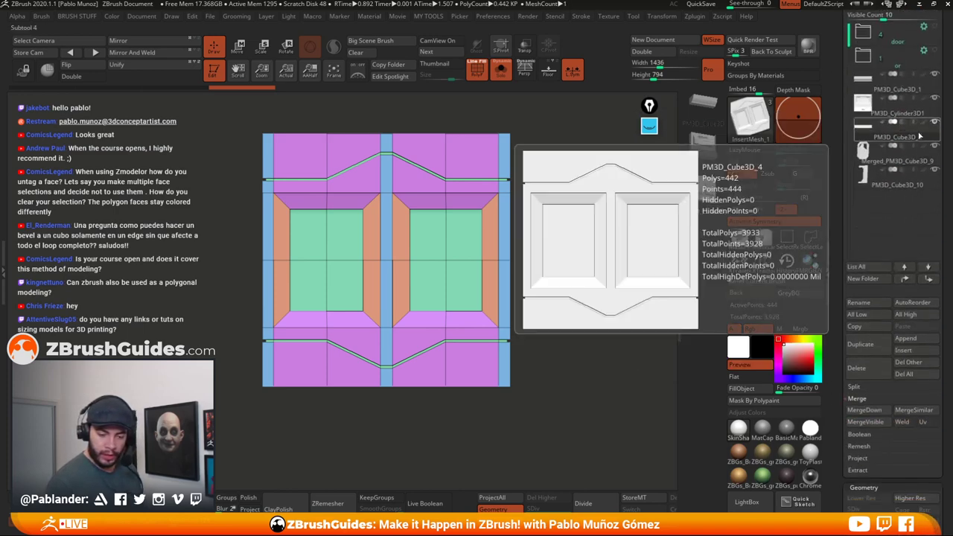
click(912, 164)
drag(543, 296, 573, 273)
scroll(835, 190, up, 10)
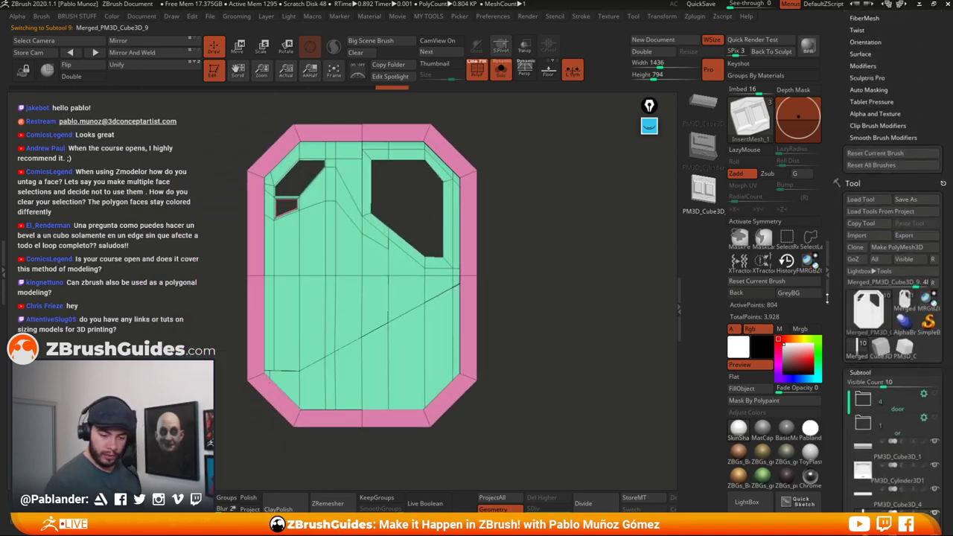
click(890, 108)
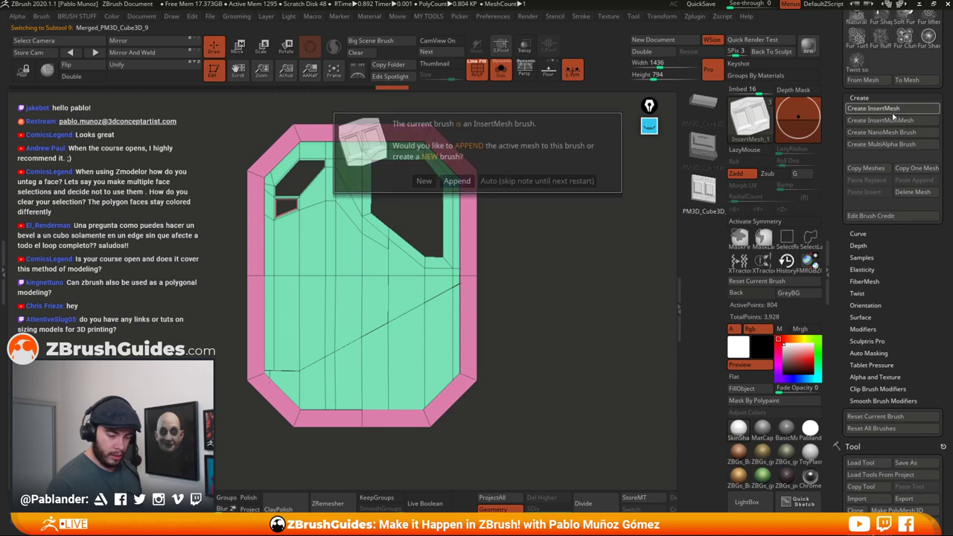
click(426, 181)
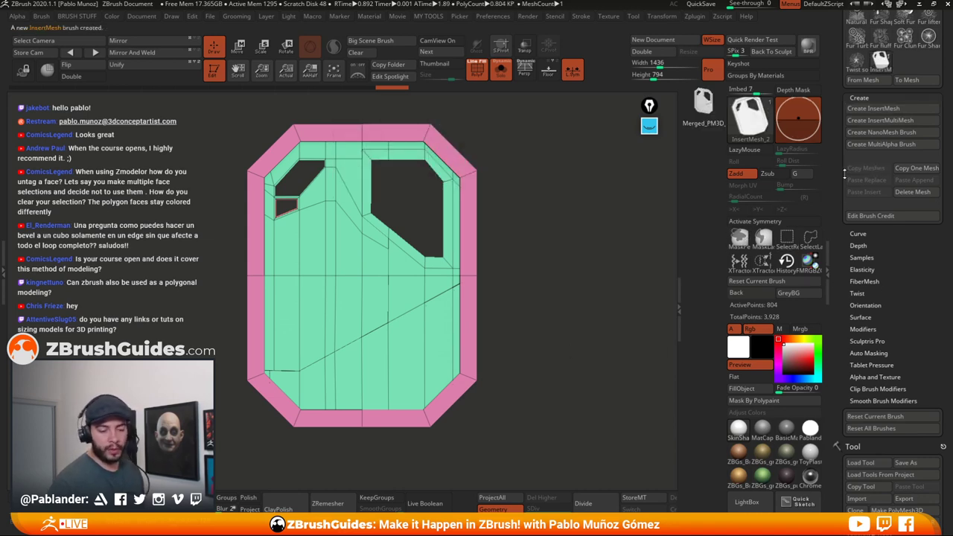
- Switch back to the InsertMesh_1 brush and append the Merged_PM3D_Cube3D_9 door to it
click(749, 115)
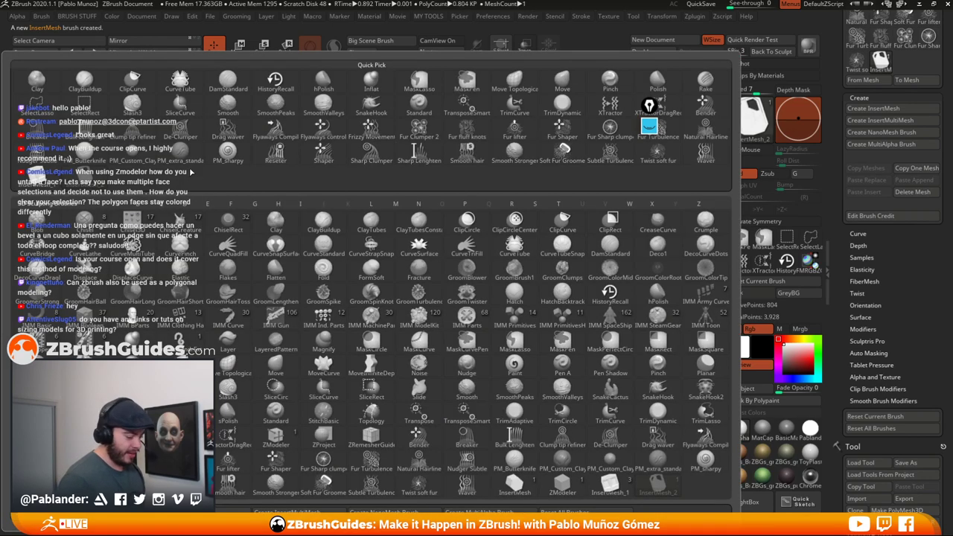
click(46, 184)
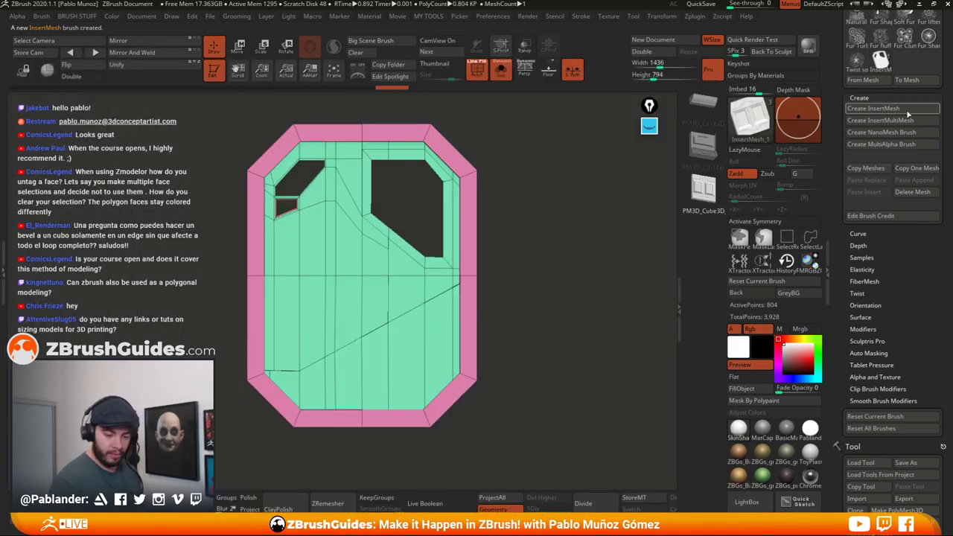
click(873, 108)
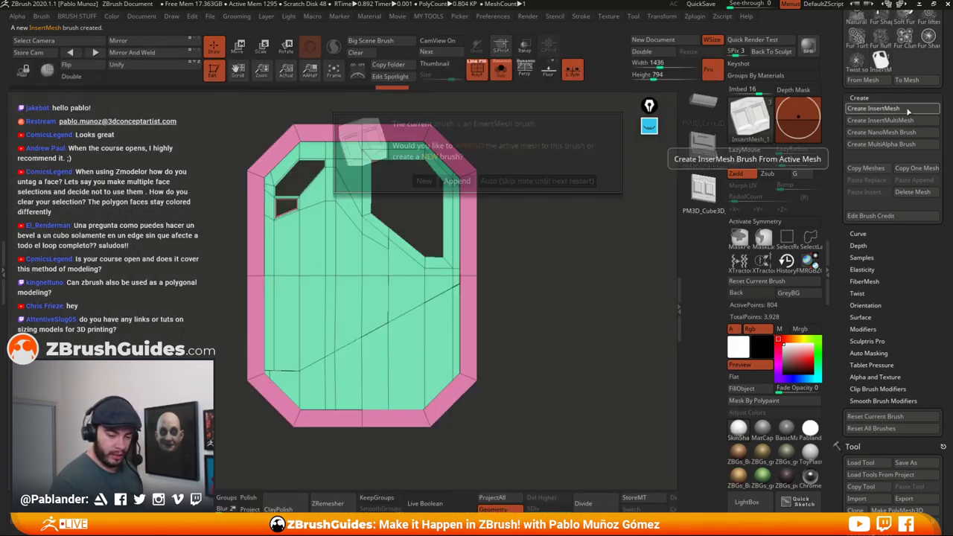
click(457, 180)
- Select the PM3D_Cube3D_10 bracket subtool, turn it to face its narrow inner side and append it to the InsertMesh brush
scroll(884, 302, down, 1)
scroll(883, 303, down, 5)
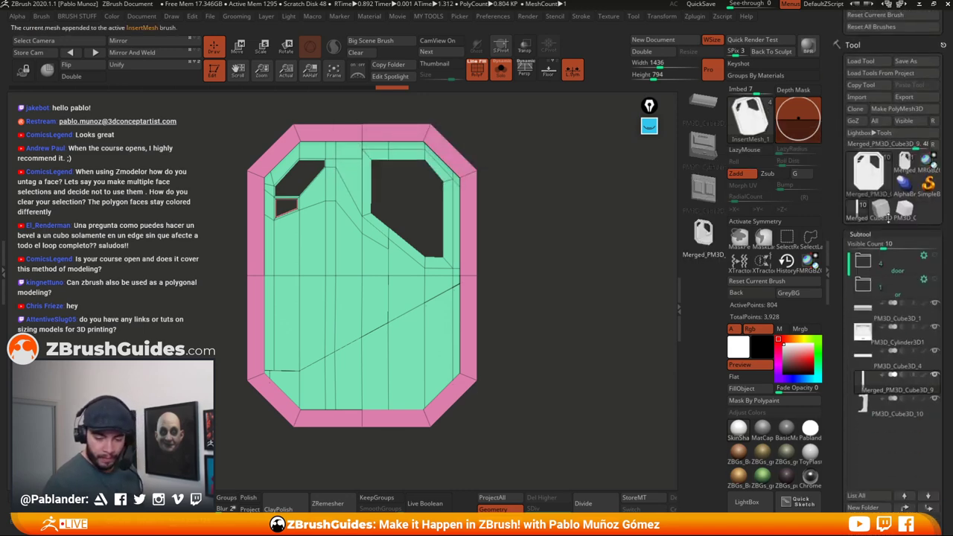
click(862, 392)
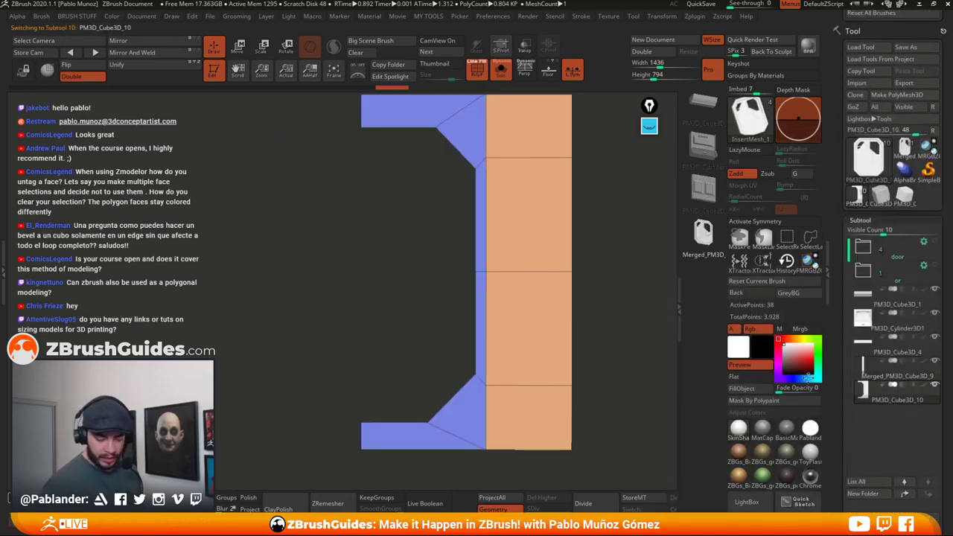
alt+drag(610, 319, 543, 292)
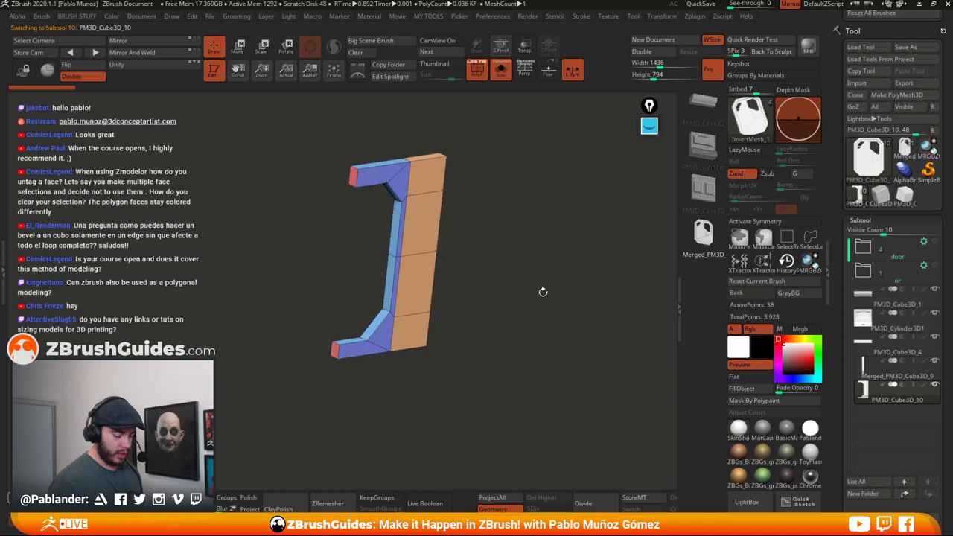
mouse_move(376, 220)
mouse_down()
mouse_move(485, 283)
mouse_move(498, 305)
mouse_move(521, 282)
mouse_move(486, 315)
mouse_move(506, 286)
mouse_up()
drag(834, 119, 830, 221)
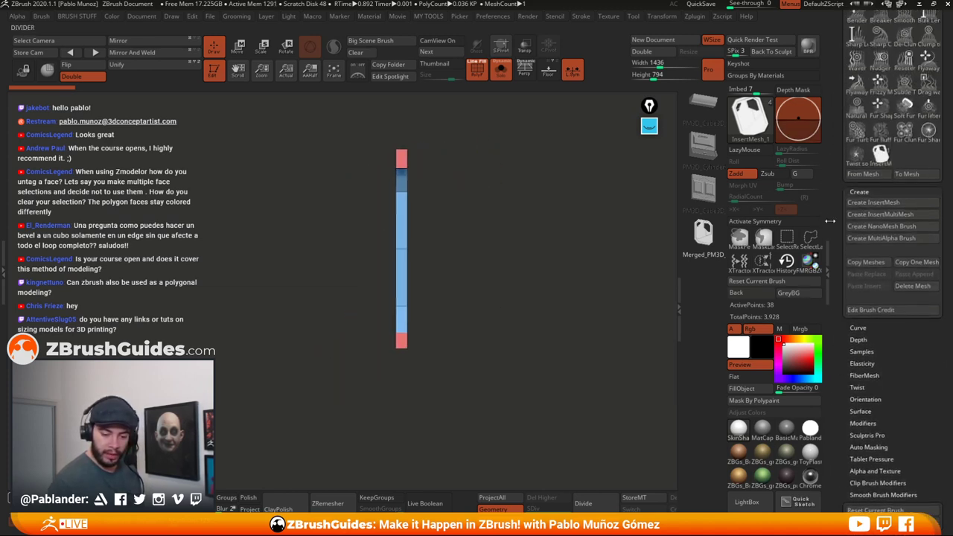
click(893, 203)
click(456, 181)
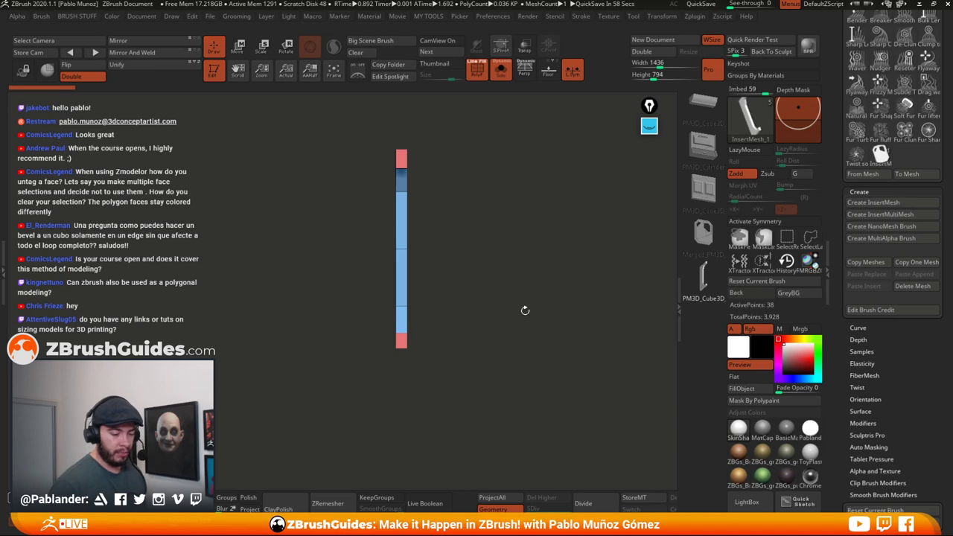
mouse_move(478, 376)
mouse_down()
mouse_move(483, 368)
mouse_move(469, 375)
mouse_move(513, 366)
mouse_move(489, 375)
mouse_up()
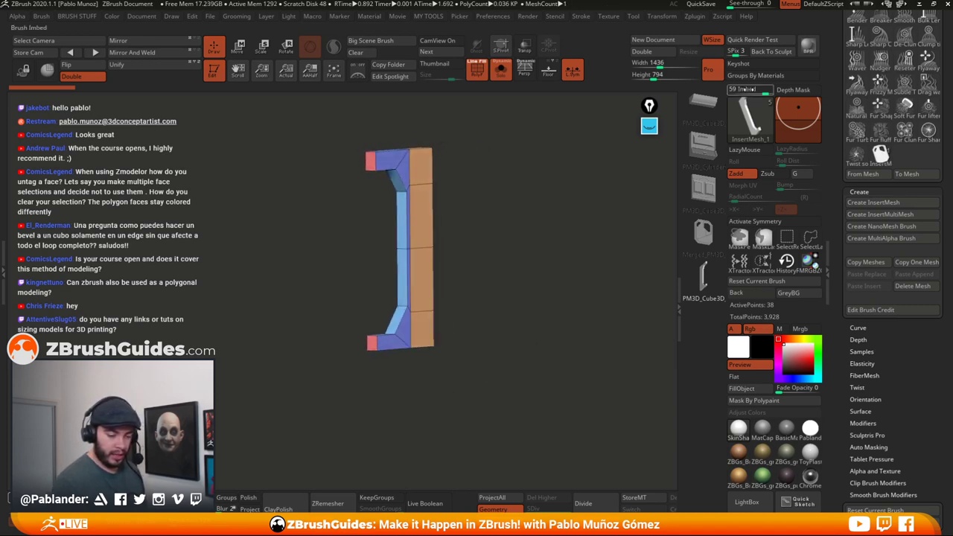
click(750, 121)
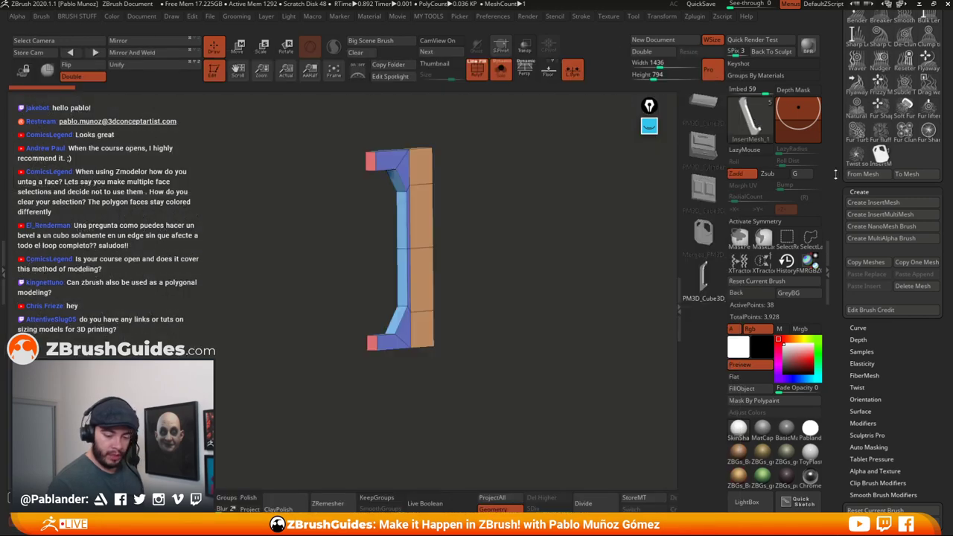
drag(836, 170, 838, 199)
scroll(838, 198, down, 3)
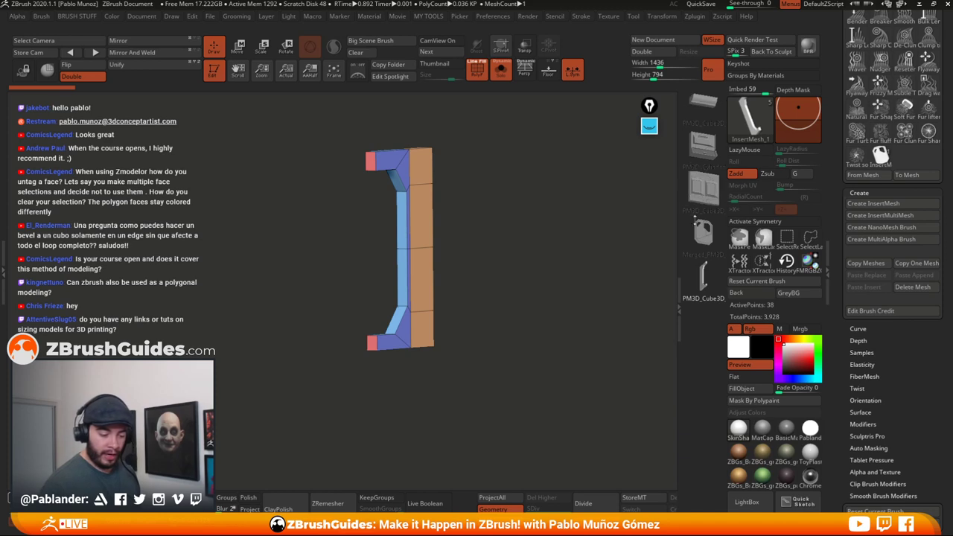
- Try different meshes of the InsertMesh_1 brush by drawing test copies on the bracket, and undo the insertions
click(702, 102)
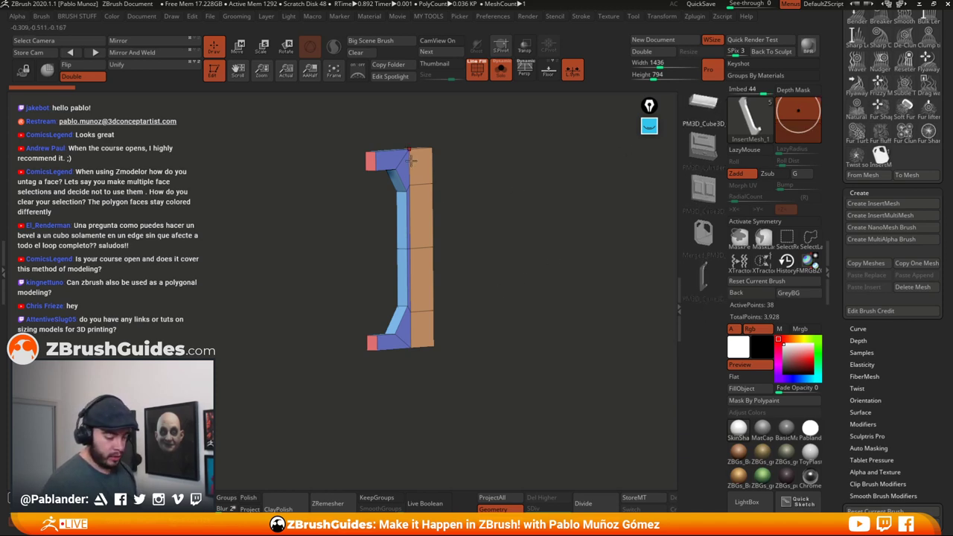
drag(410, 163, 508, 241)
click(702, 190)
mouse_move(421, 214)
mouse_down()
mouse_move(426, 268)
mouse_move(413, 347)
mouse_up()
click(703, 234)
key(ctrl+z)
key(ctrl+z)
key(ctrl+z)
key(ctrl+z)
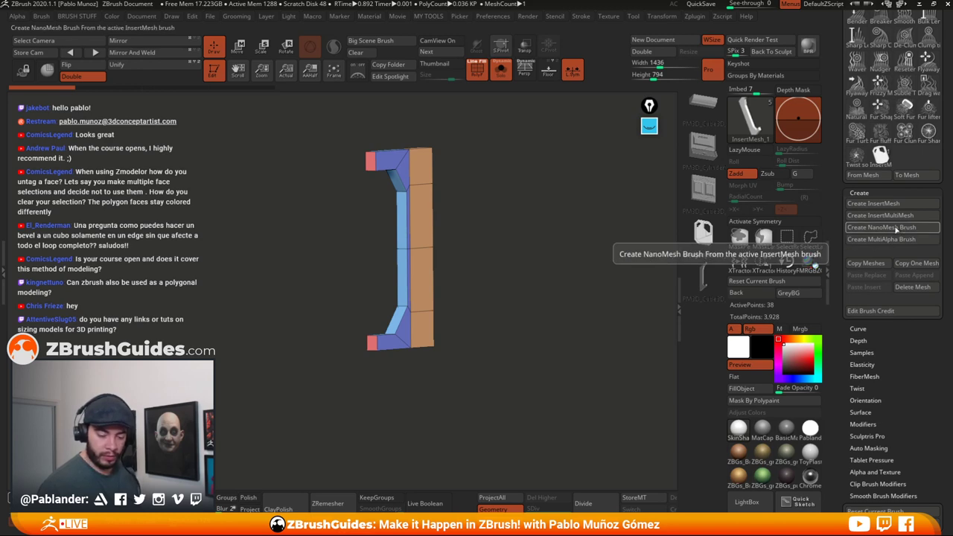
- Create a NanoMesh brush from the active InsertMesh brush
click(896, 227)
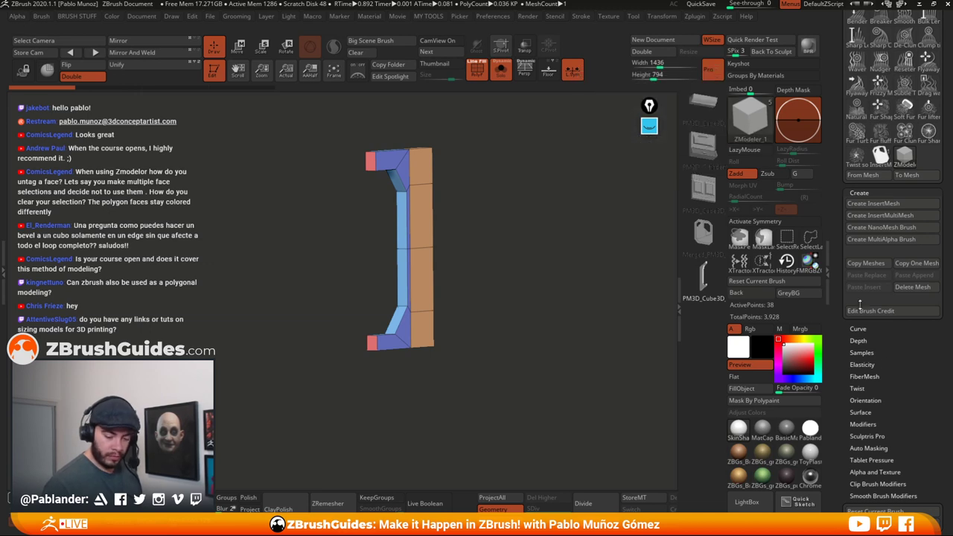
- Leave solo mode to show all the panel subtools again and turn off the polyframe display
scroll(882, 365, down, 10)
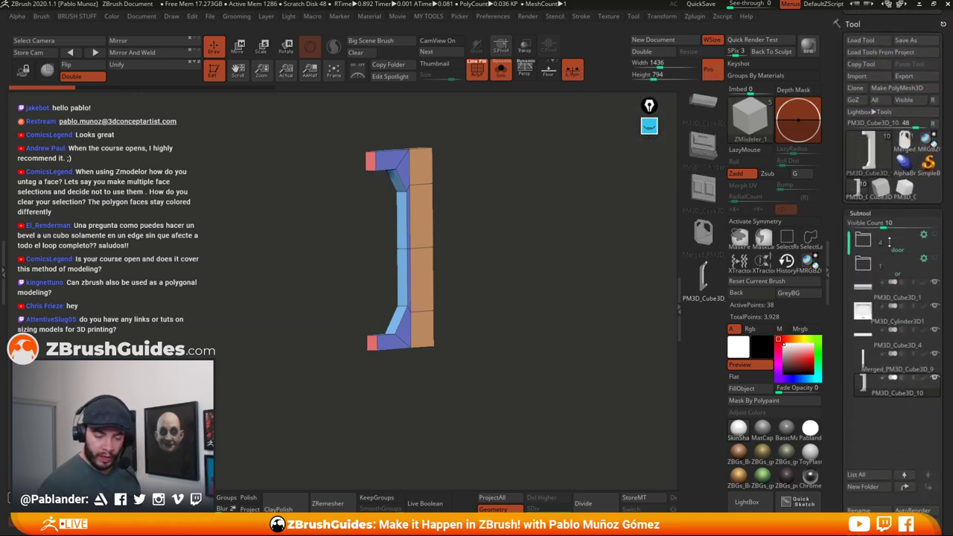
click(501, 69)
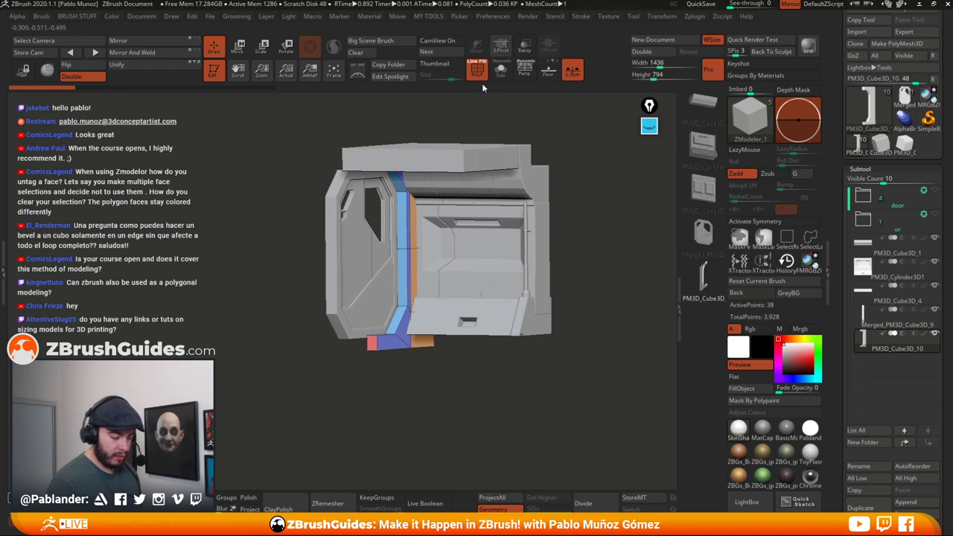
click(476, 68)
drag(583, 203, 571, 231)
- Preview several materials on the assembled module and settle on Pablander_SuperComic
click(780, 430)
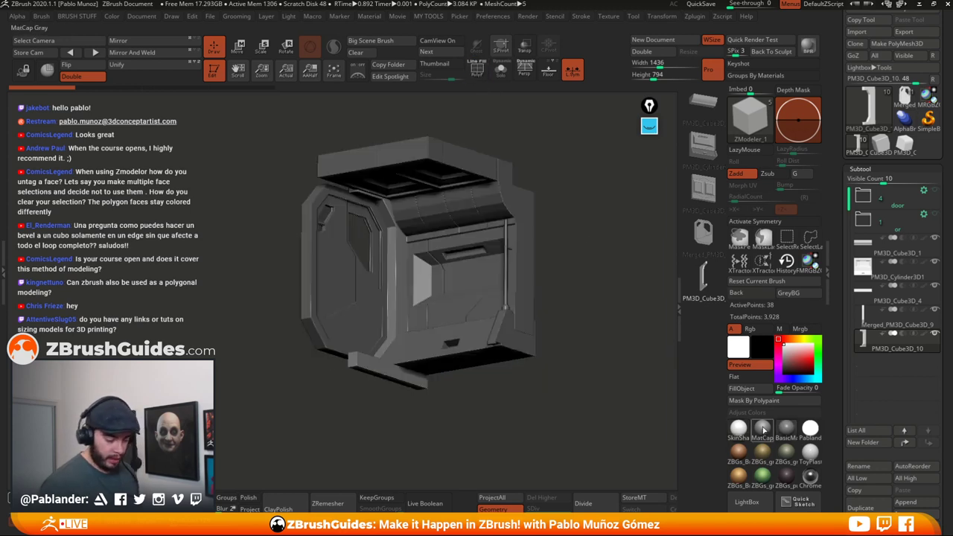
click(810, 430)
click(812, 454)
drag(574, 372, 582, 293)
click(808, 429)
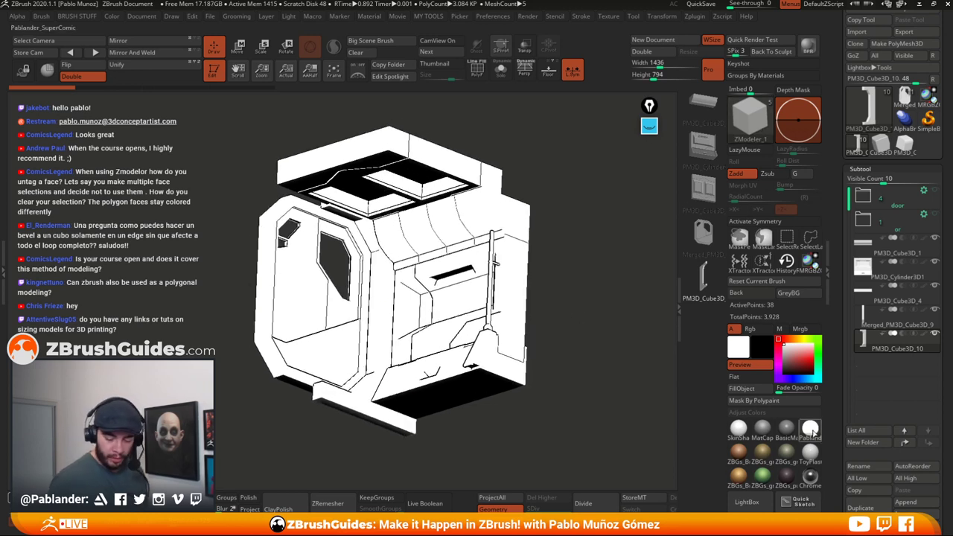
mouse_move(813, 430)
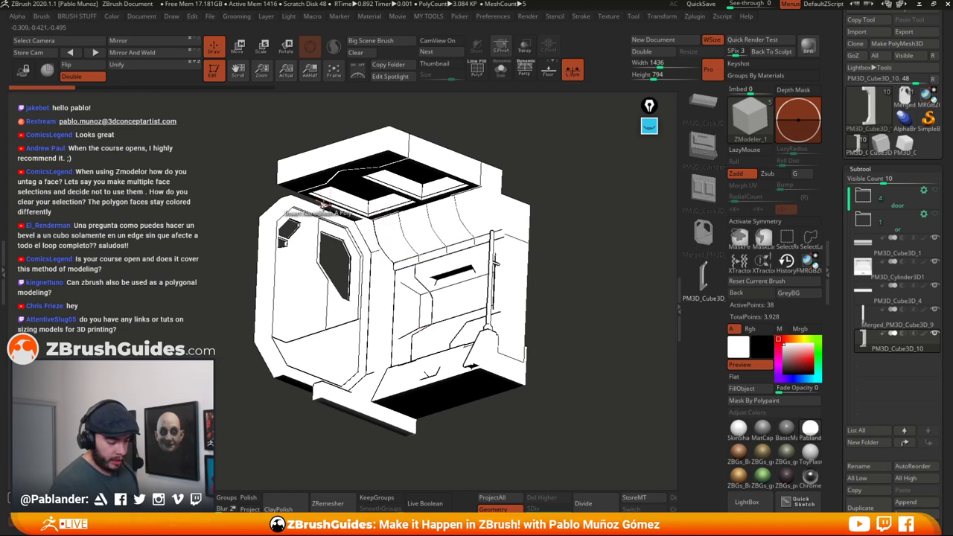
- Try to set the ZModeler_1 brush's icon from the currently active tool
drag(829, 227, 828, 291)
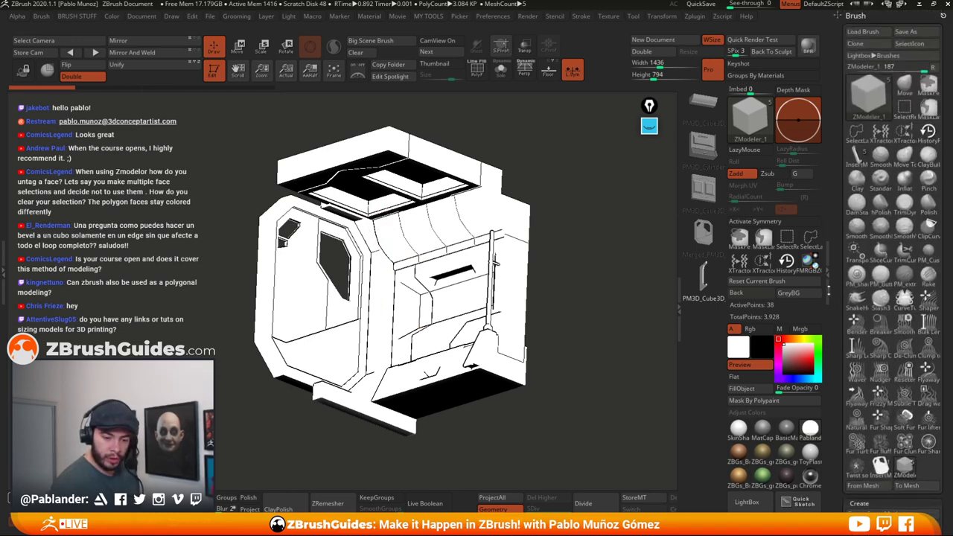
click(924, 46)
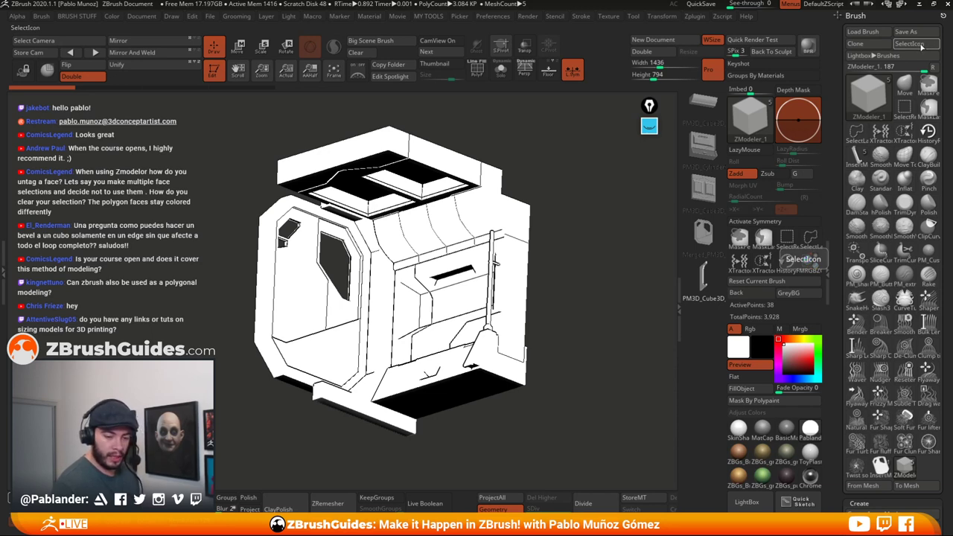
click(922, 47)
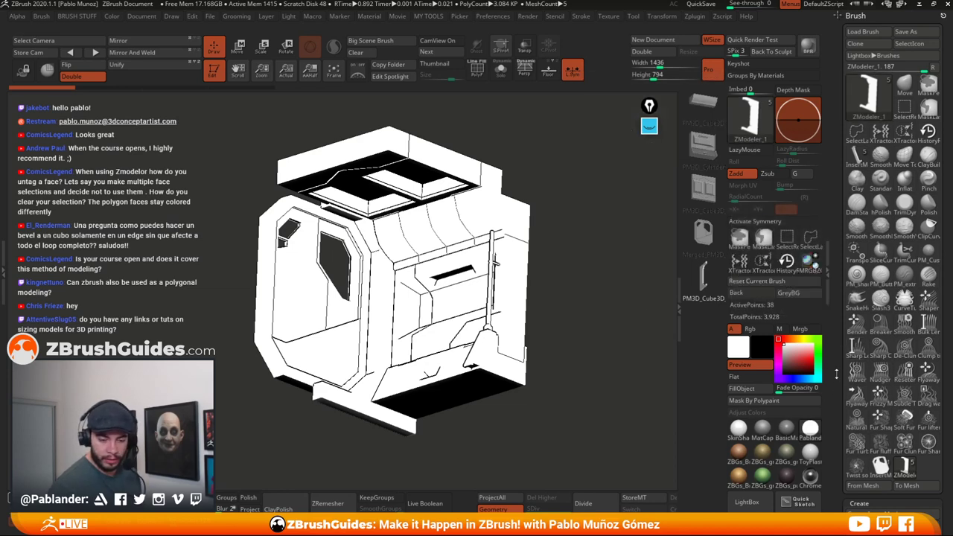
- Merge all visible subtools into a new tool and make the merged module the active tool
mouse_move(837, 375)
mouse_down()
mouse_move(842, 211)
mouse_move(846, 221)
mouse_up()
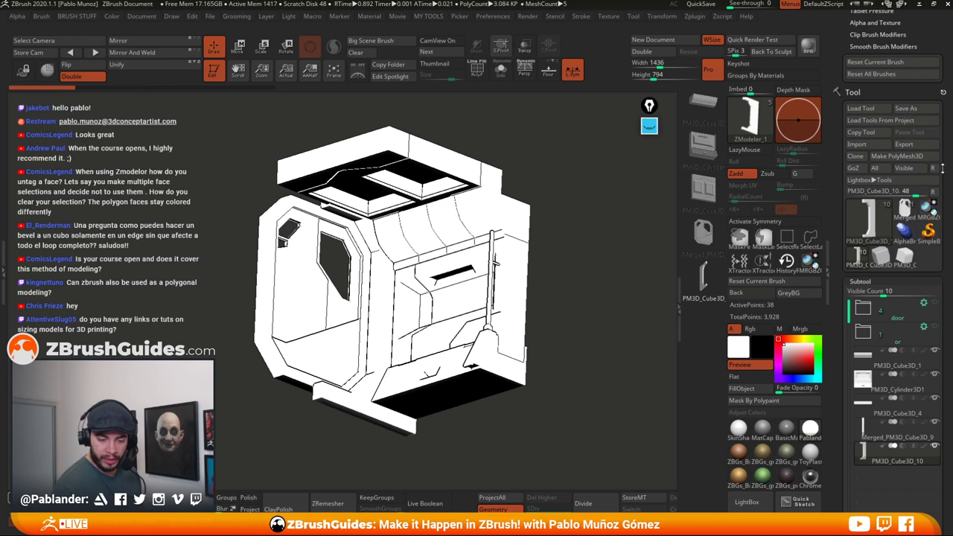
scroll(946, 99, down, 4)
scroll(946, 99, down, 3)
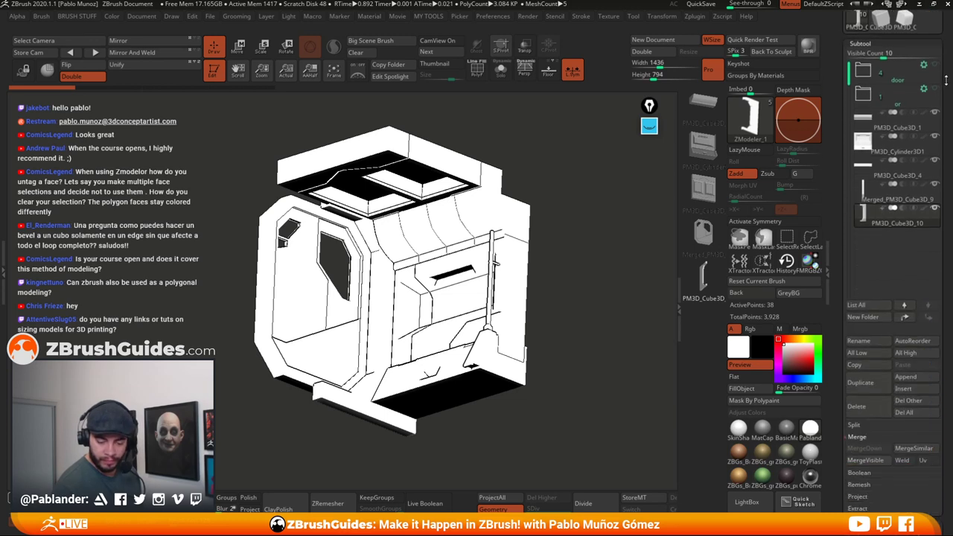
click(876, 464)
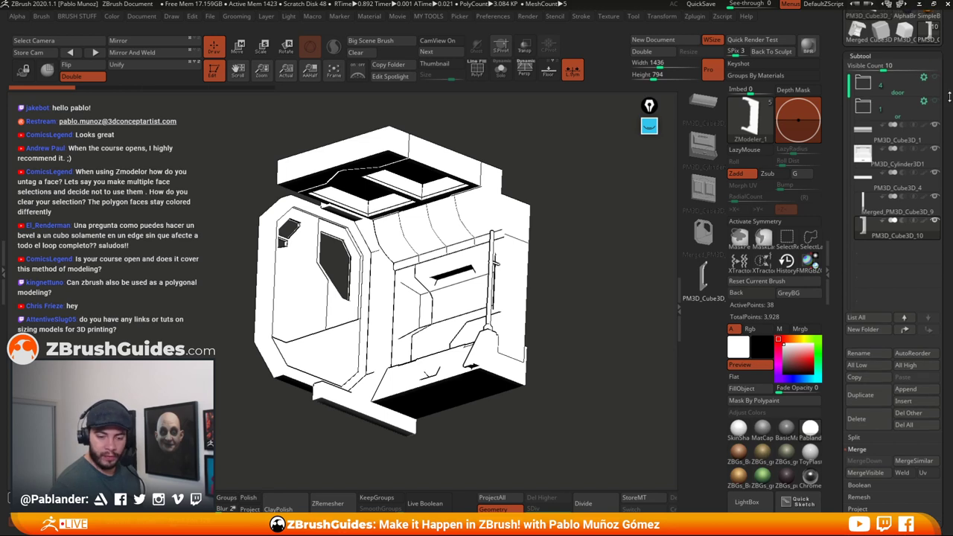
scroll(949, 97, up, 4)
click(857, 162)
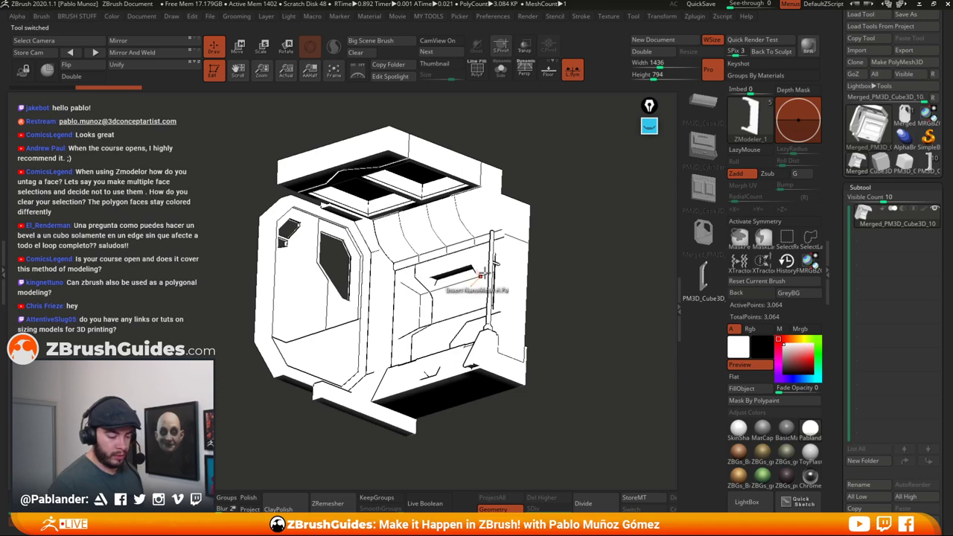
- Set the ZModeler_1 brush's icon from the merged module
scroll(836, 201, up, 3)
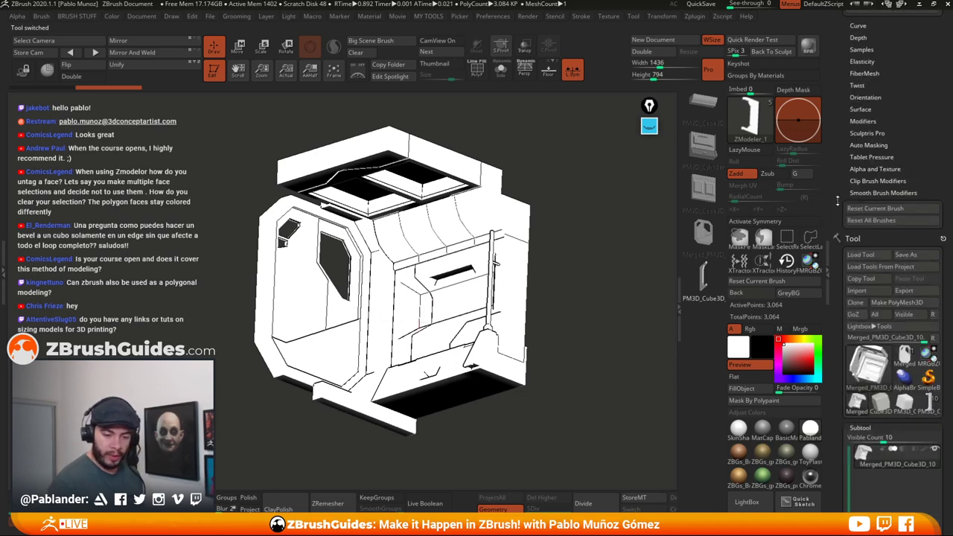
scroll(836, 201, up, 5)
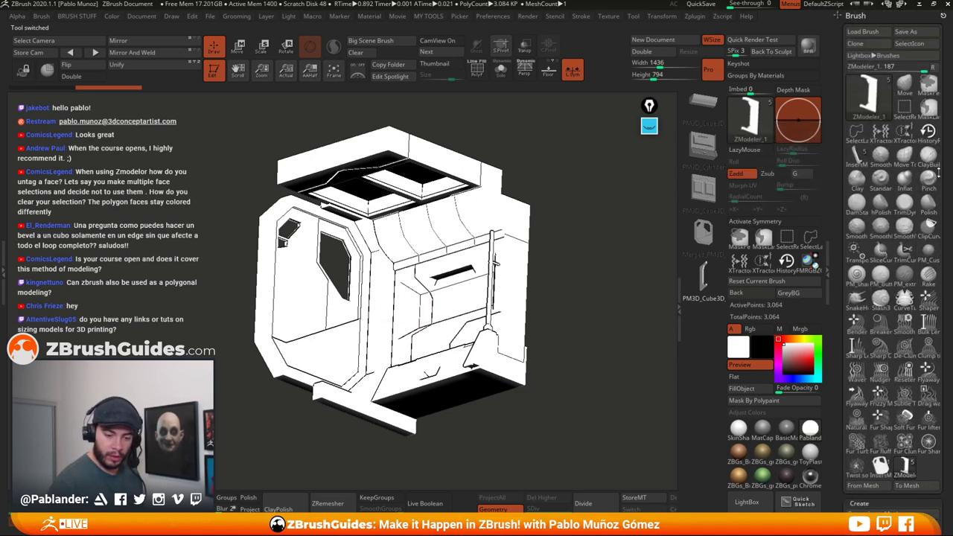
click(921, 44)
mouse_move(867, 102)
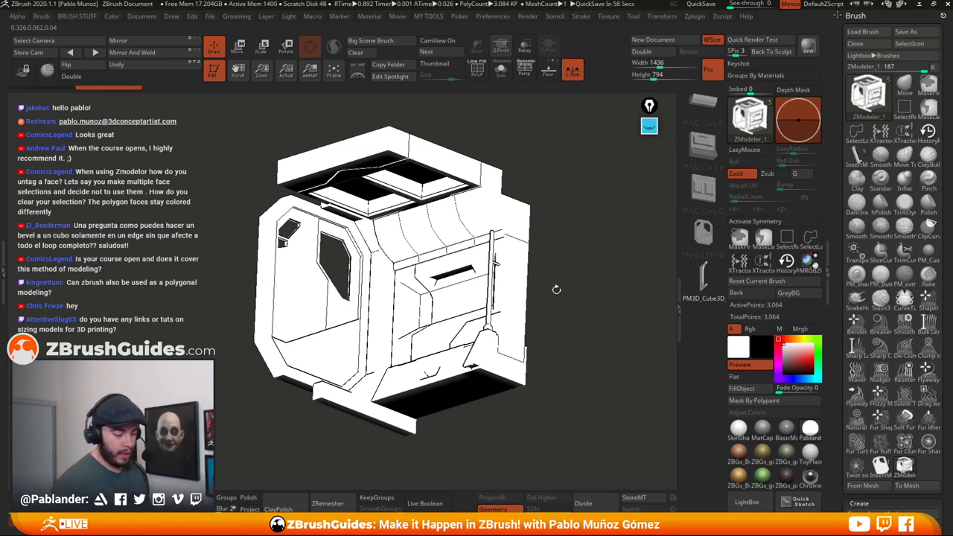
- Switch the merged module's material to MatCap Gray
mouse_move(556, 289)
alt+mouse_down()
mouse_move(563, 272)
mouse_move(559, 304)
mouse_move(531, 288)
mouse_move(561, 281)
alt+mouse_up()
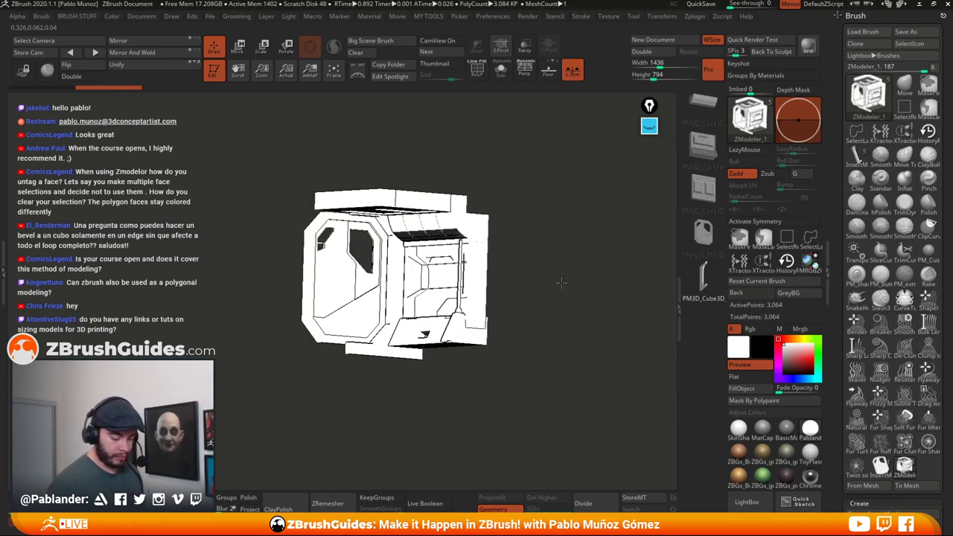
click(761, 427)
drag(547, 316, 533, 367)
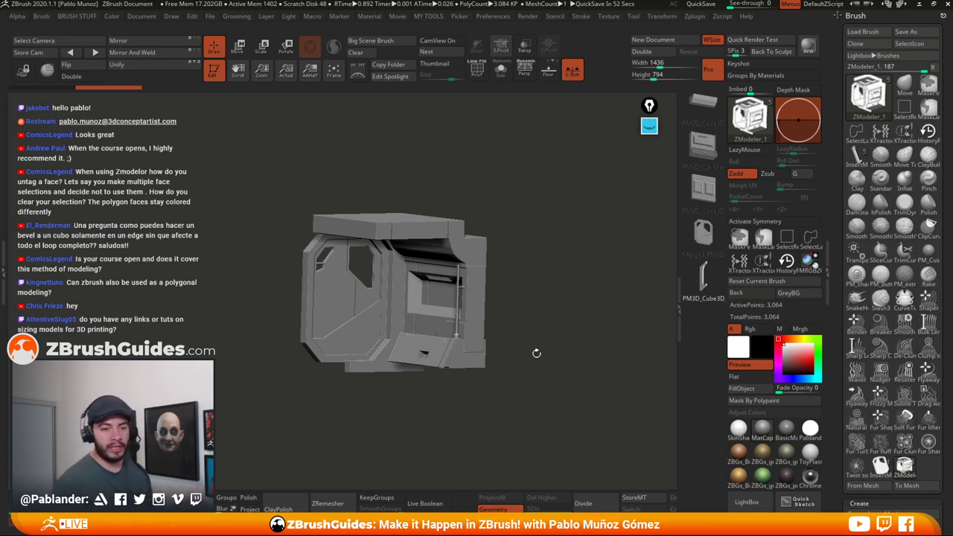
drag(540, 292, 470, 336)
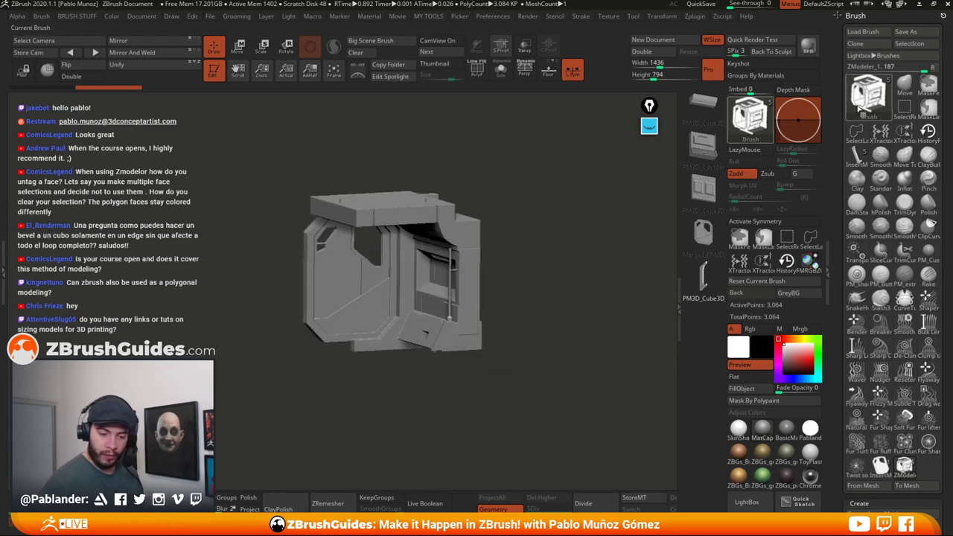
click(944, 17)
drag(838, 298, 839, 250)
click(871, 71)
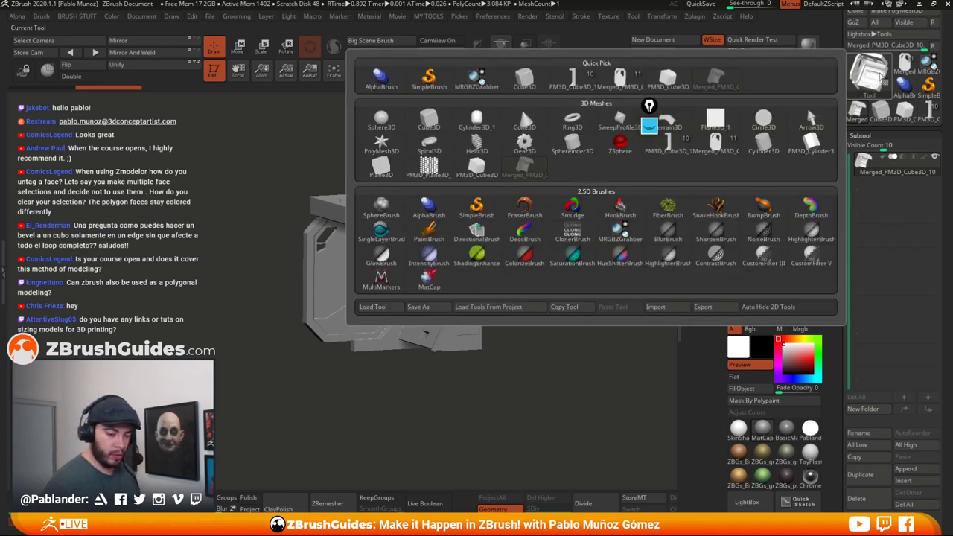
click(705, 6)
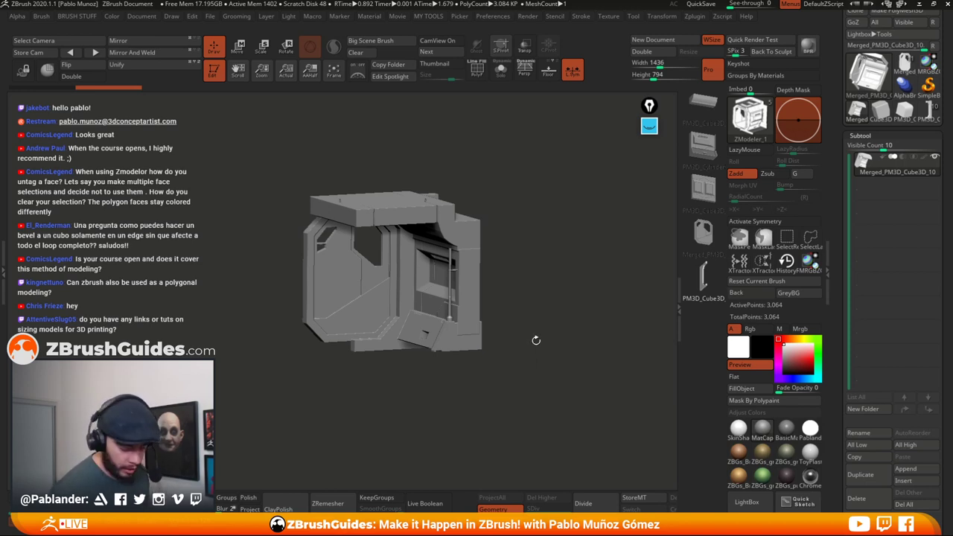
drag(529, 406, 547, 370)
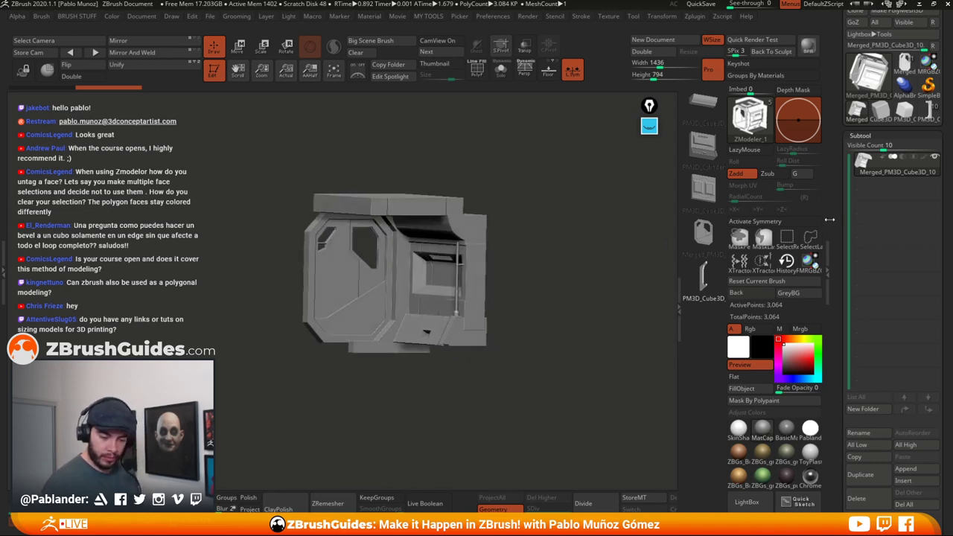
drag(836, 161, 833, 183)
drag(586, 299, 550, 319)
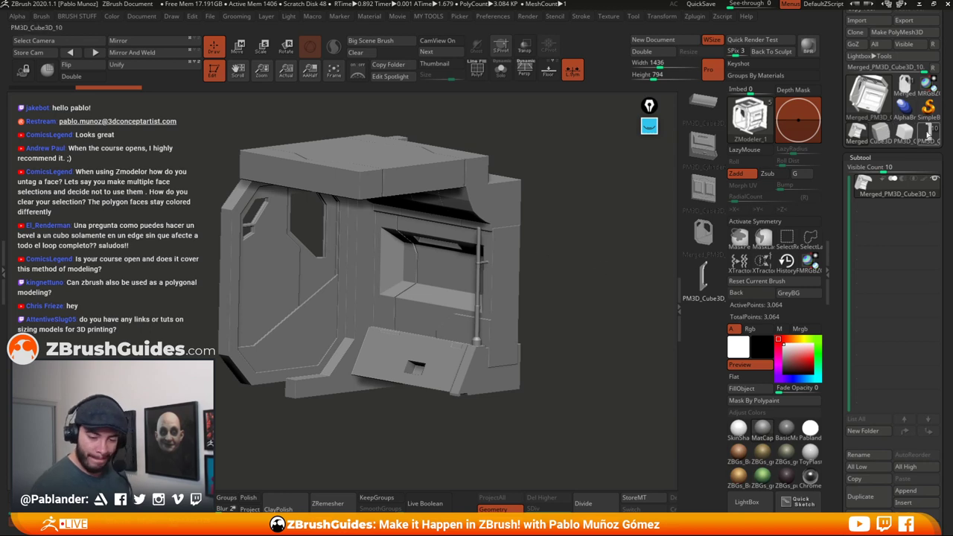
- Return to the original multi-subtool model, isolate the PM3D_Cylinder3D1 panel in solo mode and duplicate it
click(927, 132)
click(909, 268)
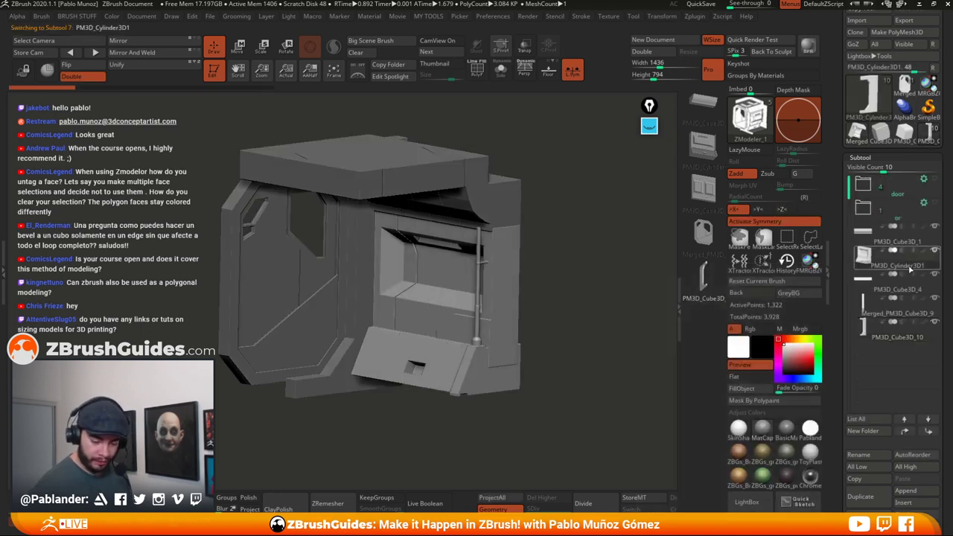
click(501, 69)
mouse_move(555, 286)
mouse_down()
mouse_move(581, 332)
mouse_move(546, 297)
mouse_move(572, 320)
mouse_up()
click(862, 497)
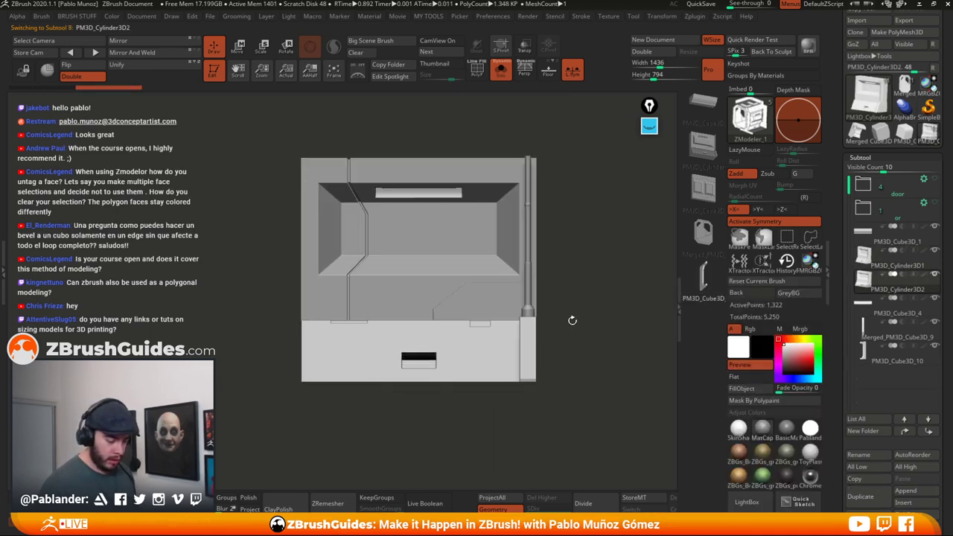
- Show the polygroups on the PM3D_Cylinder3D2 copy, hide its vertical pipe and delete the hidden geometry
click(479, 74)
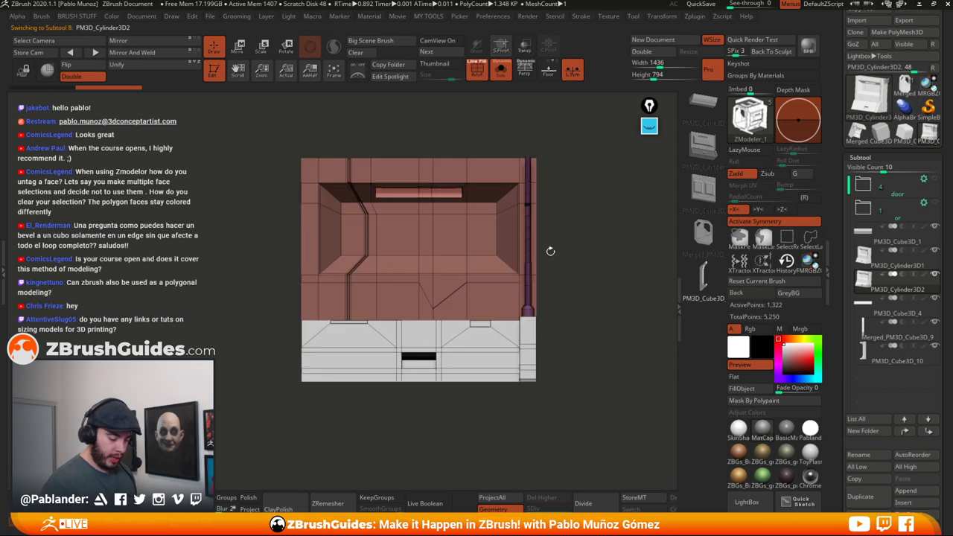
ctrl+shift+click(525, 340)
ctrl+shift+click(568, 306)
ctrl+shift+click(503, 291)
ctrl+shift+drag(576, 318, 580, 321)
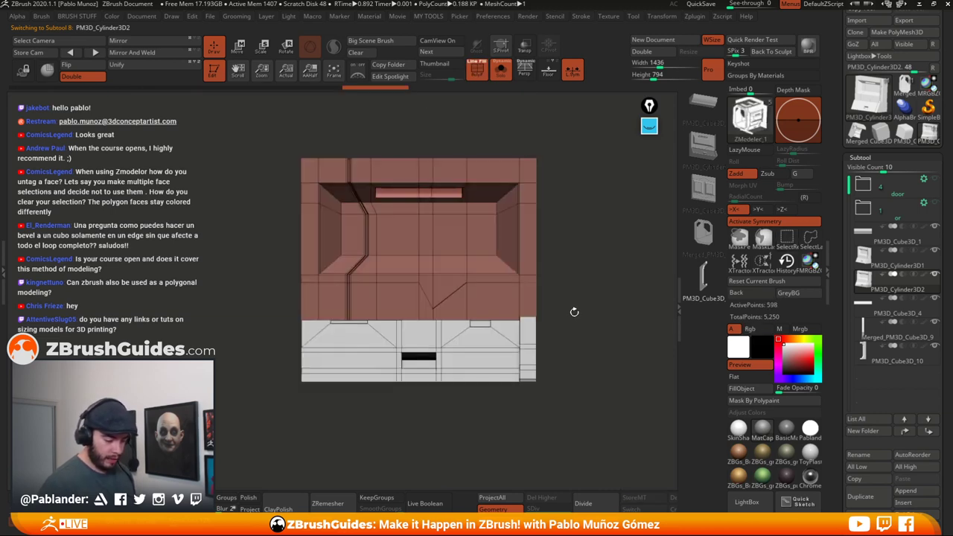
key(1)
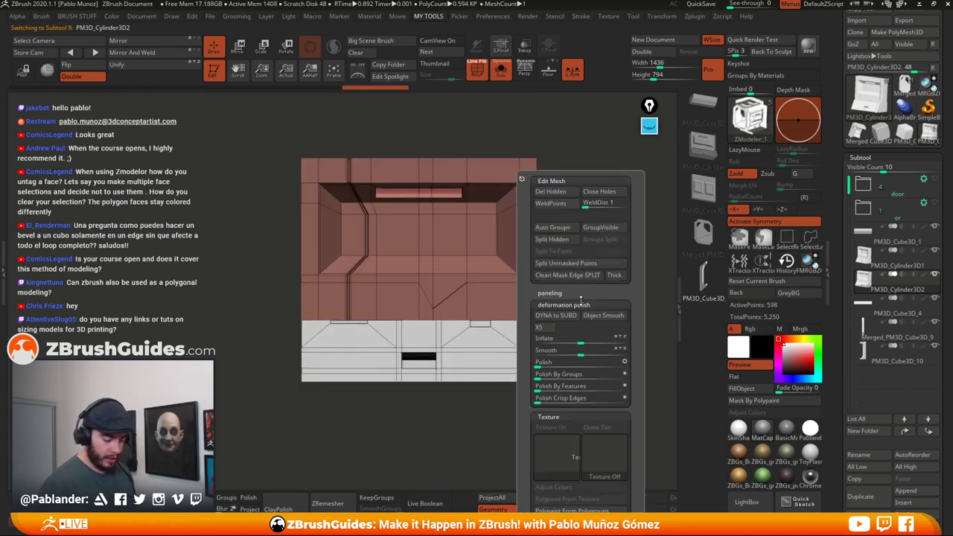
click(566, 192)
alt+drag(590, 340, 566, 328)
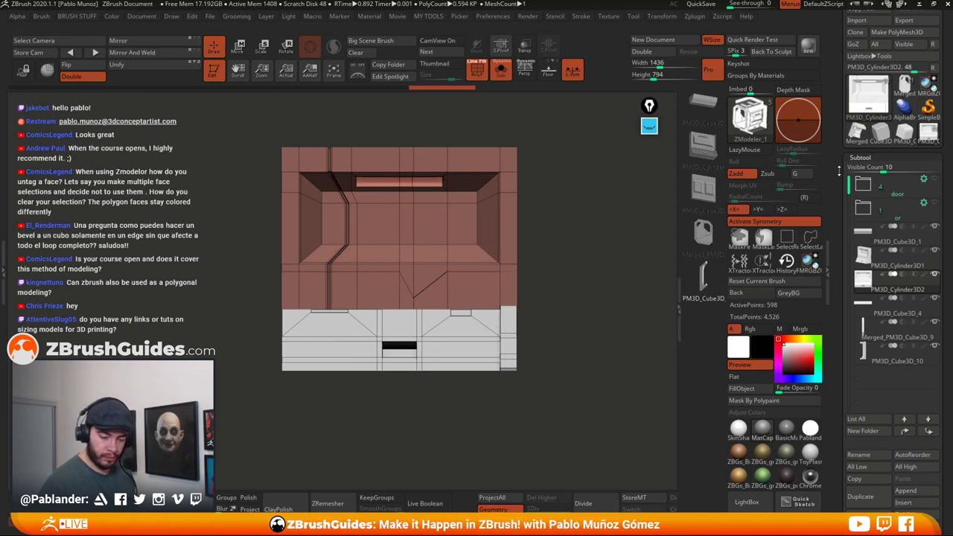
- Append the pipe-free PM3D_Cylinder3D2 panel to the active ZModeler_1 InsertMesh brush
drag(839, 171, 838, 215)
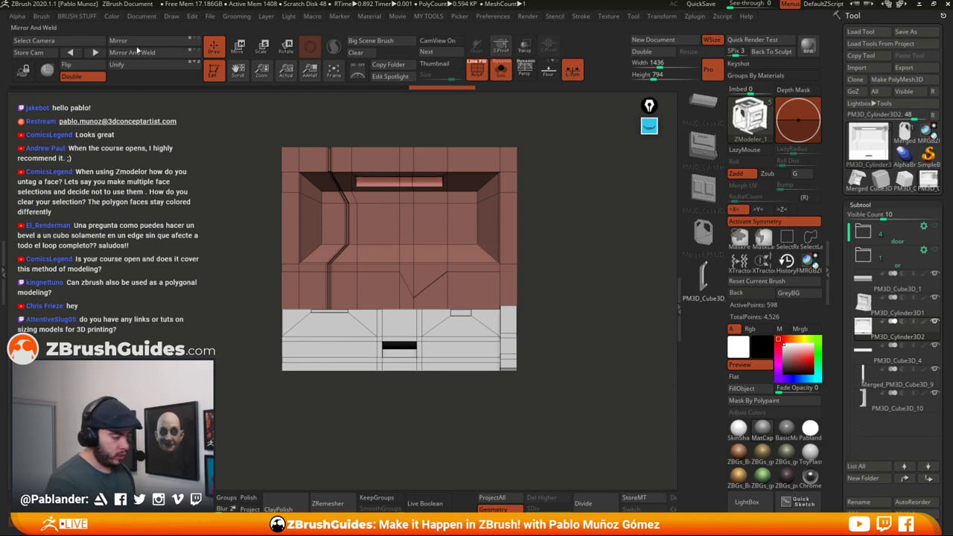
click(45, 18)
drag(38, 31, 881, 32)
scroll(939, 223, down, 8)
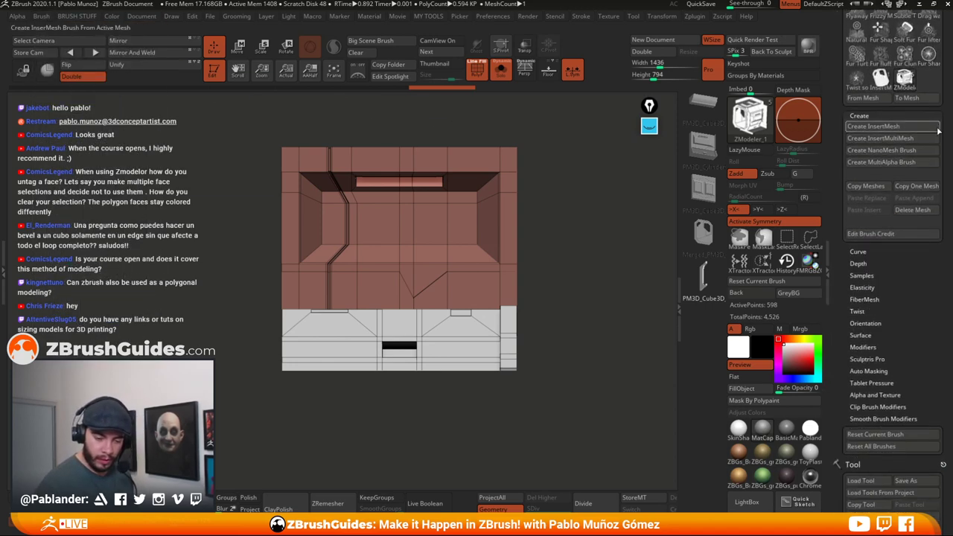
scroll(944, 137, up, 1)
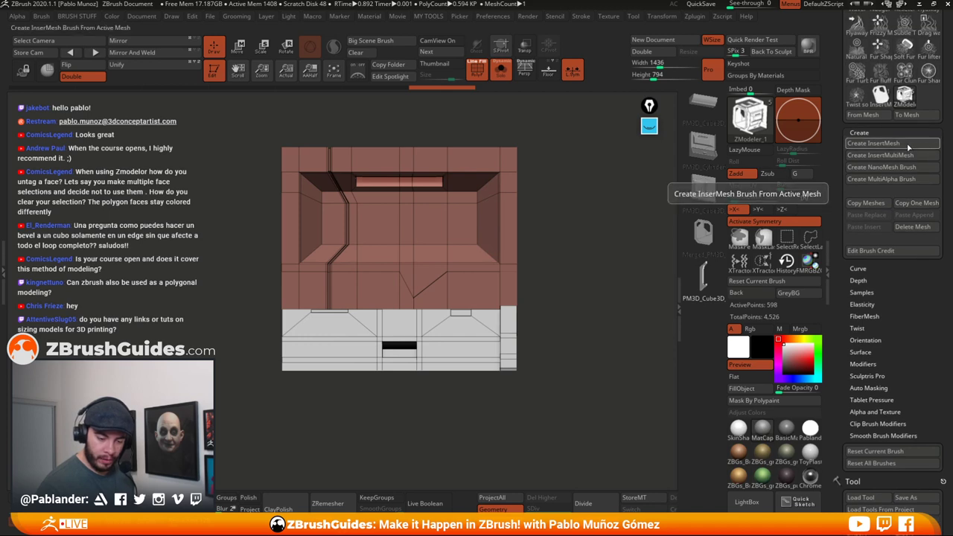
click(873, 143)
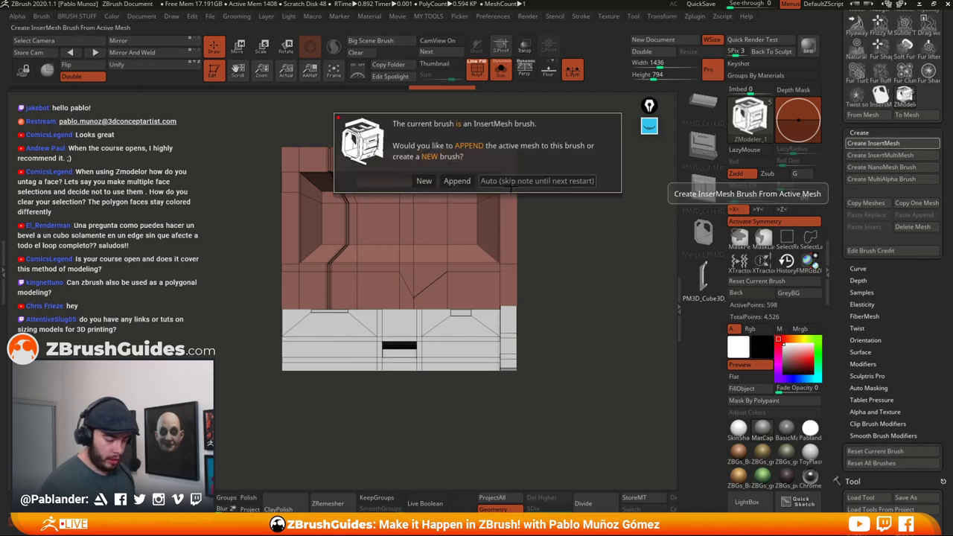
click(457, 180)
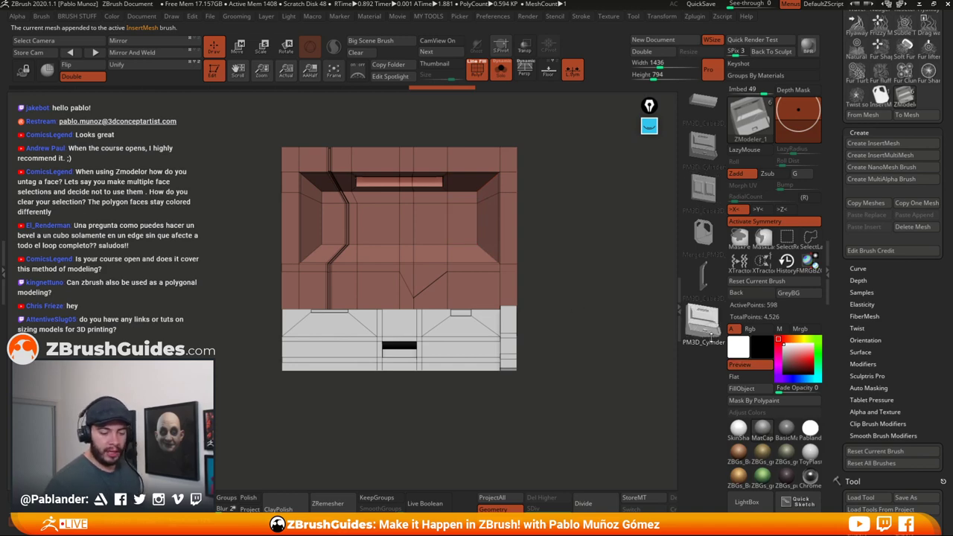
drag(838, 140, 841, 276)
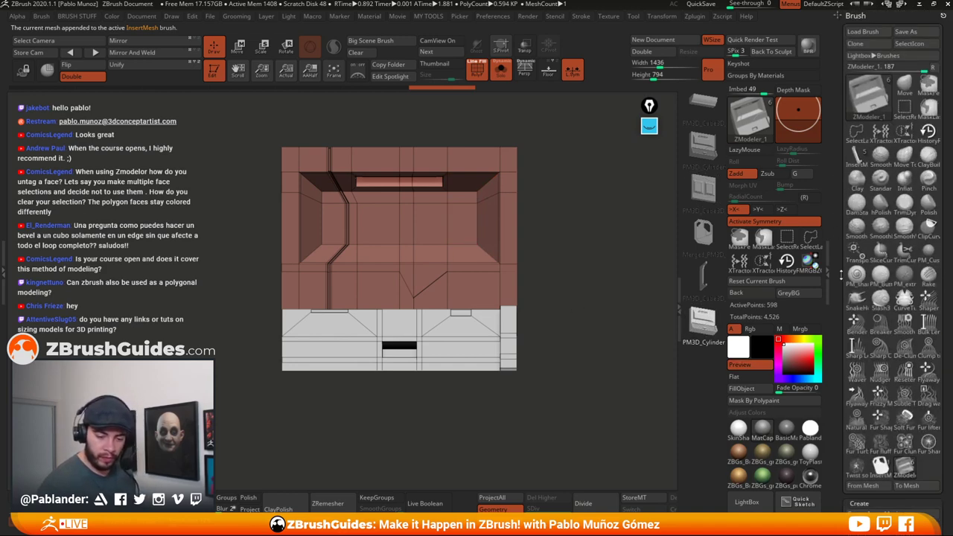
drag(945, 232, 941, 90)
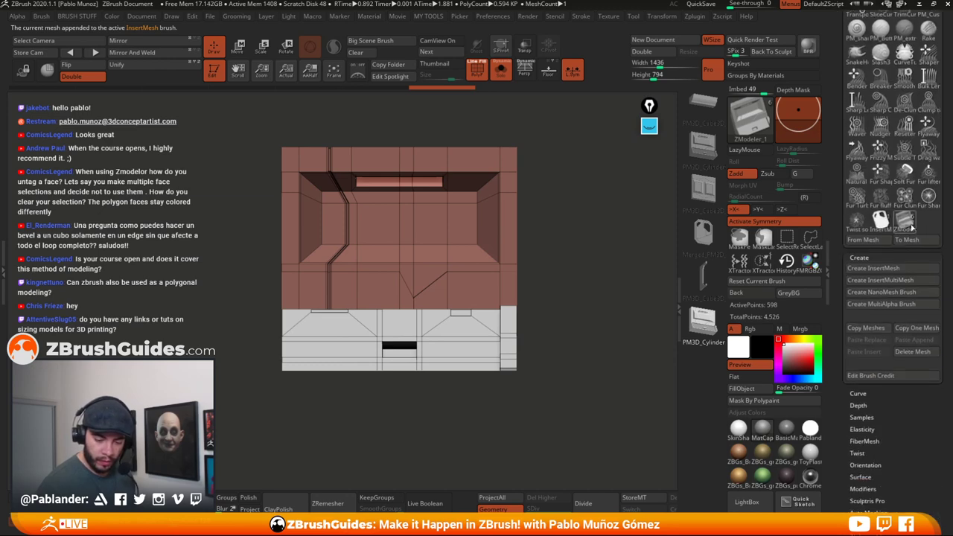
- Switch to the merged corridor module, turn off its polygroup wireframe display and apply the white outlined material
drag(947, 235, 941, 119)
click(857, 344)
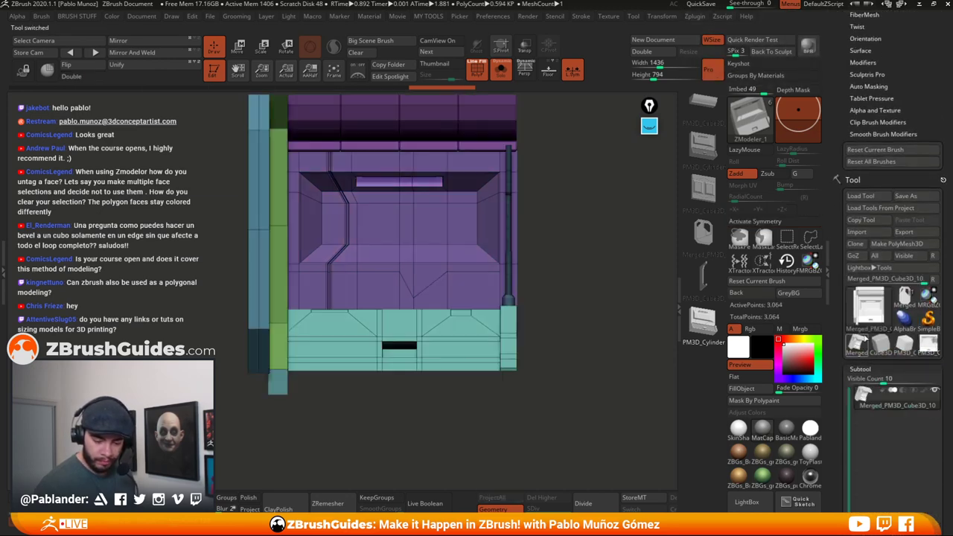
click(478, 68)
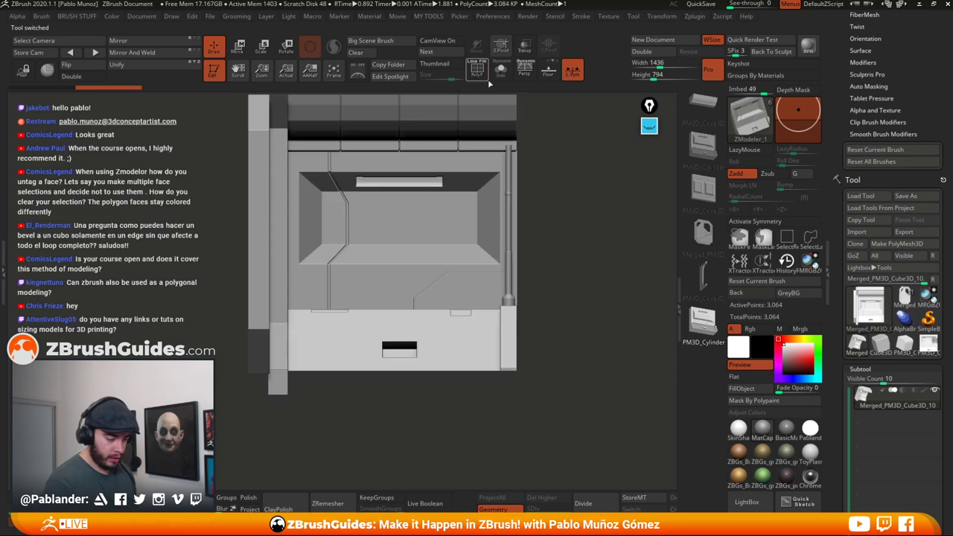
drag(548, 179, 655, 422)
click(810, 429)
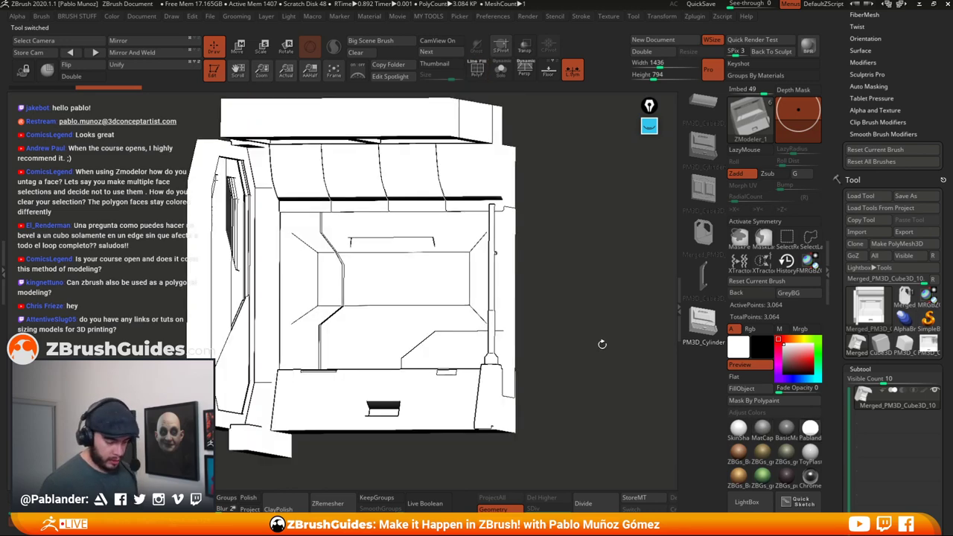
- Capture an angled view of the outlined module as the icon of the ZModeler_1 InsertMesh brush
drag(603, 344, 605, 274)
click(852, 179)
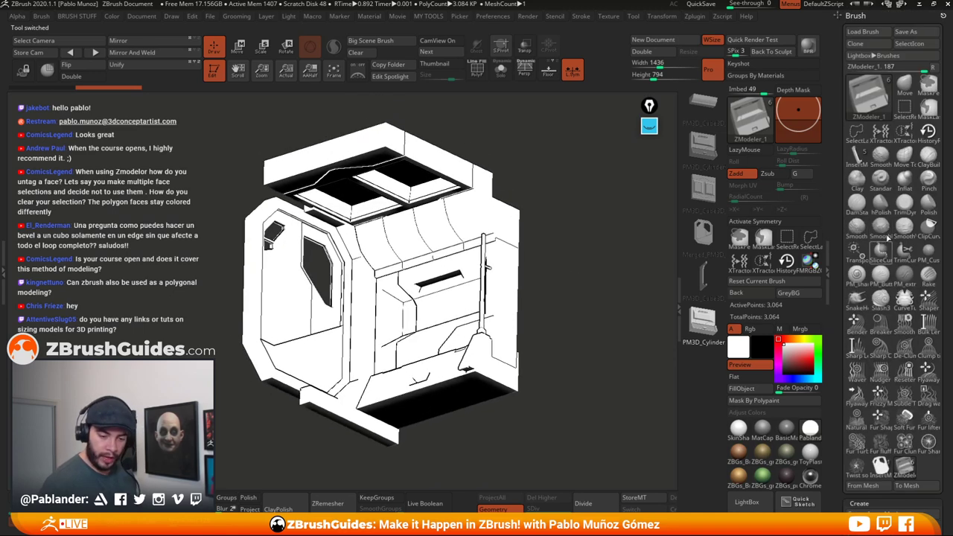
click(924, 45)
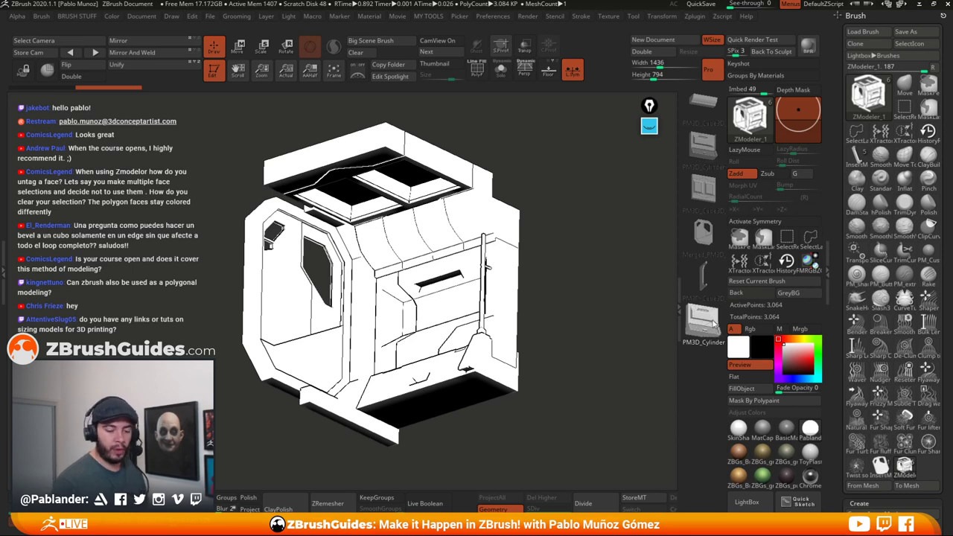
- Switch the merged module's material back to MatCap Gray
drag(531, 278, 550, 294)
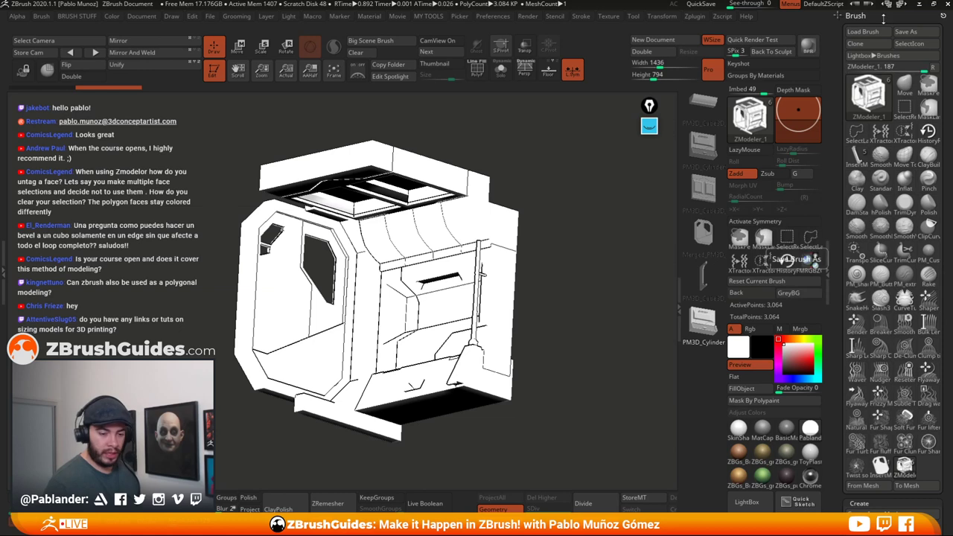
click(941, 15)
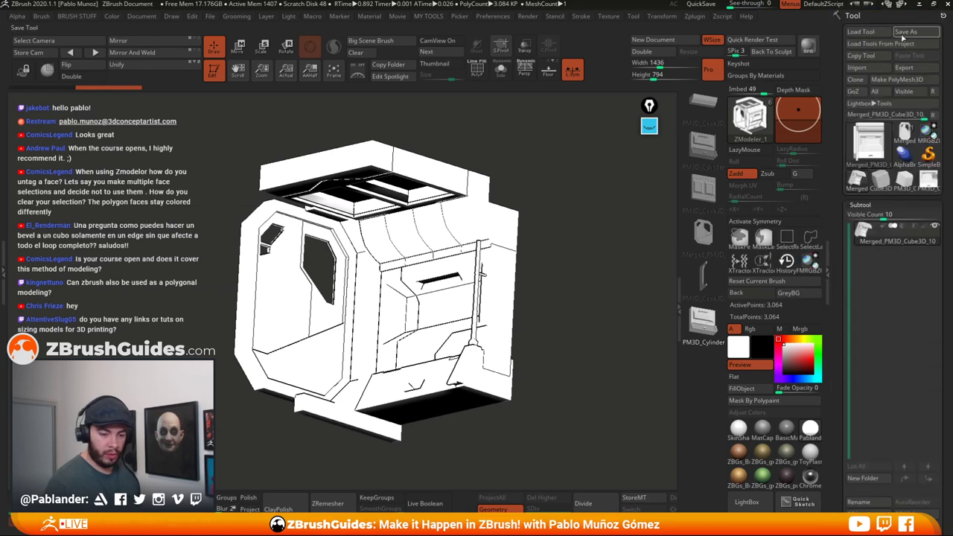
click(762, 429)
mouse_move(588, 325)
mouse_down()
mouse_move(552, 321)
mouse_move(557, 362)
mouse_move(523, 296)
mouse_up()
- Save the panel InsertMesh brush as a brush preset named scifi-corridor
key(b)
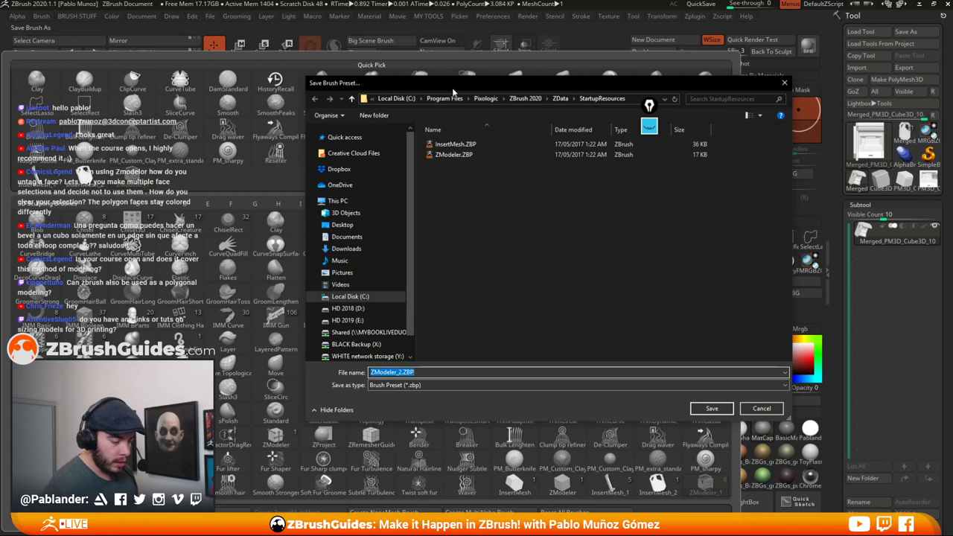
drag(453, 90, 952, 89)
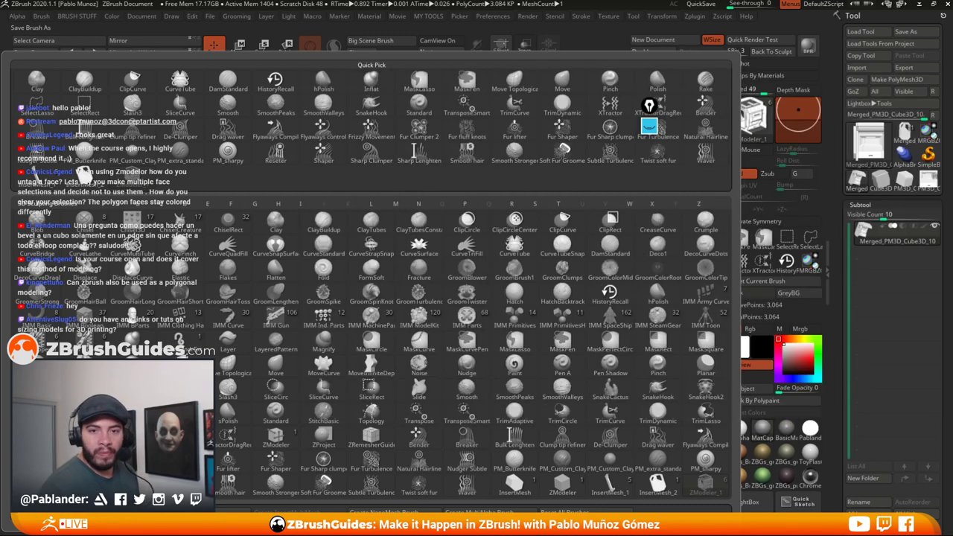
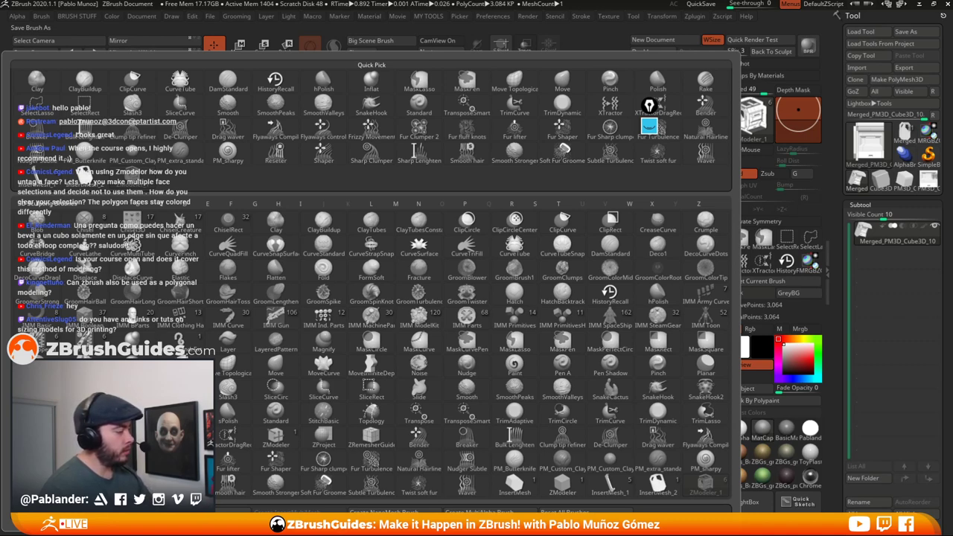
key(Return)
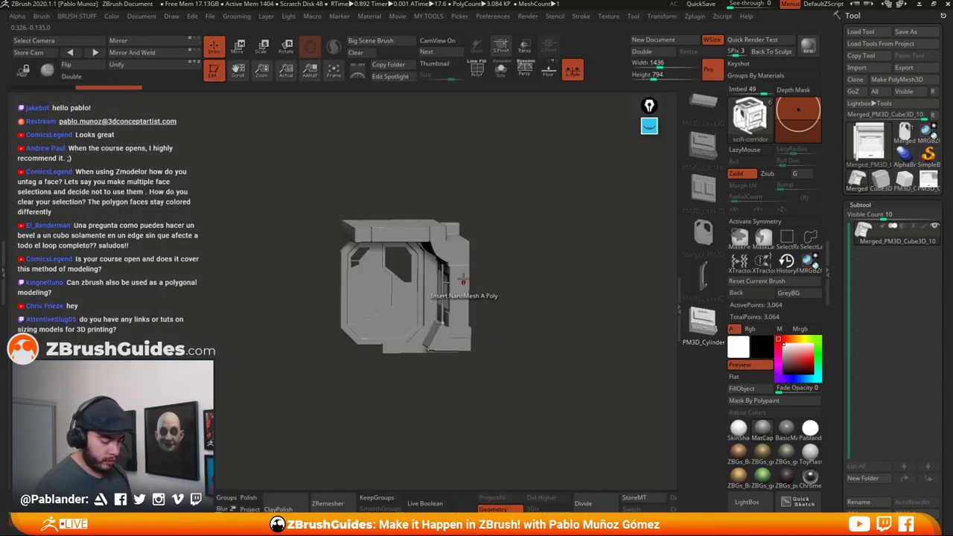
- Load the PolyMesh3D star as the active tool and convert it with Make PolyMesh3D
drag(496, 235, 500, 235)
drag(514, 313, 529, 318)
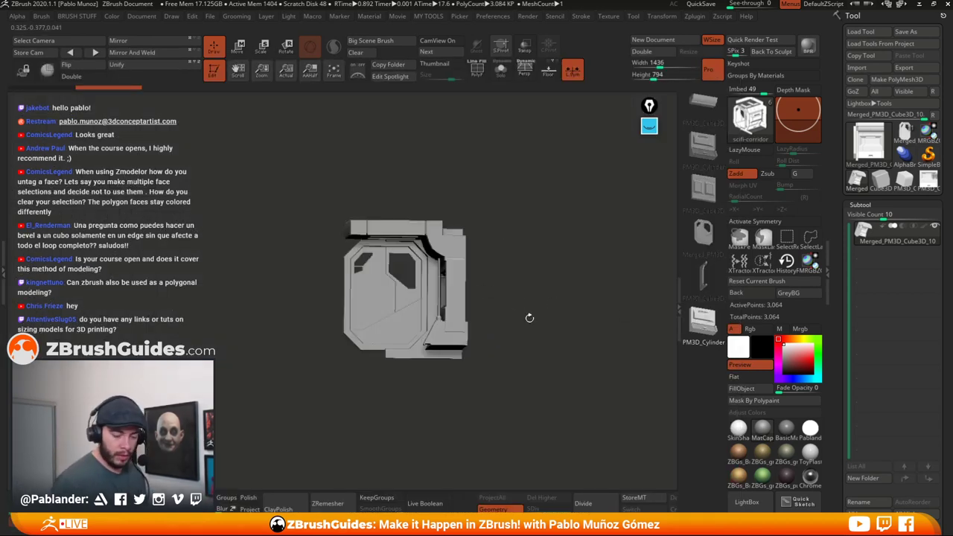
click(865, 148)
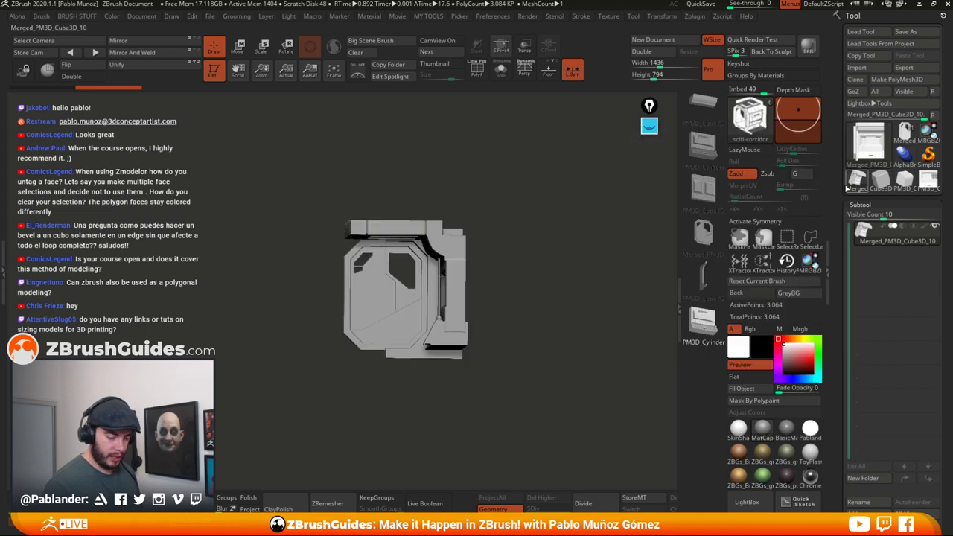
click(862, 149)
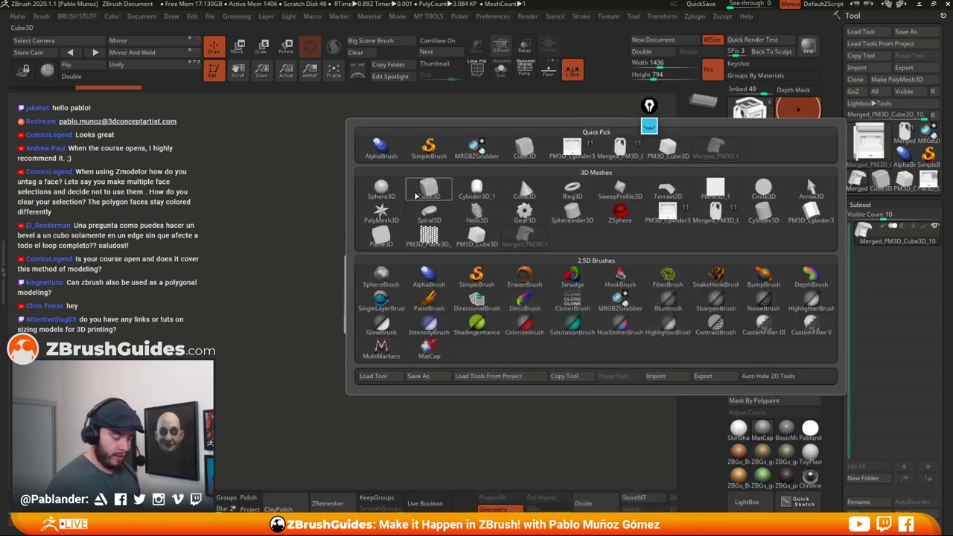
click(381, 213)
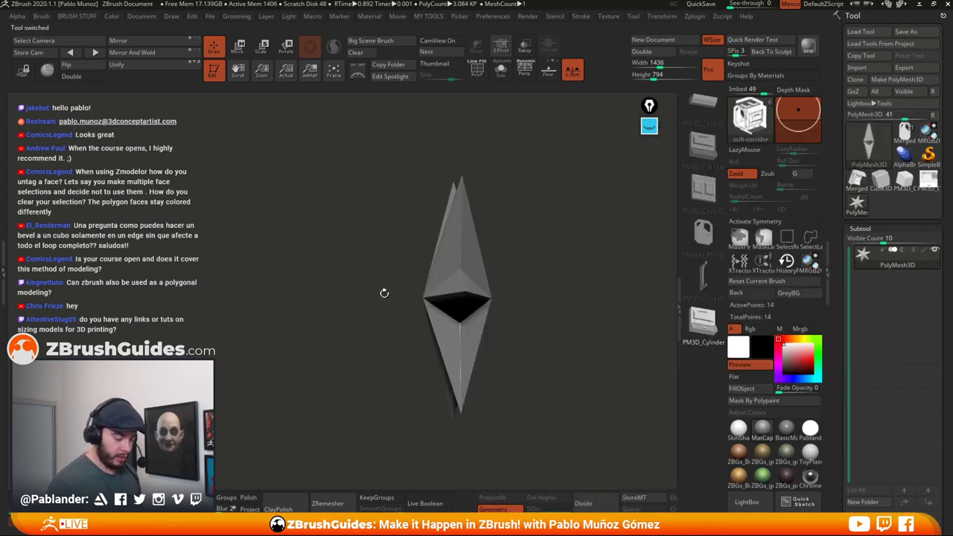
click(897, 79)
- Show the polygroup wireframe on the star mesh and apply the SkinShade material
drag(559, 355, 552, 325)
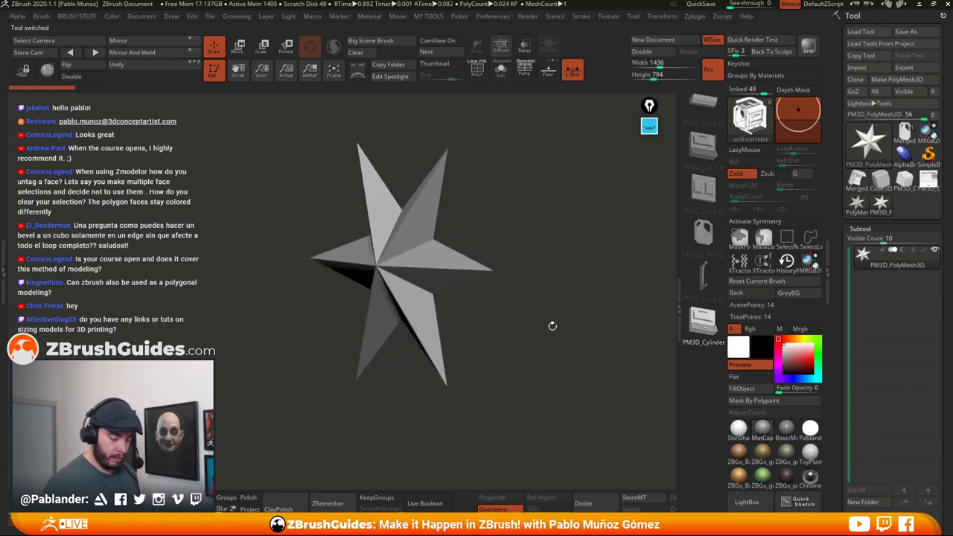
click(477, 69)
click(738, 429)
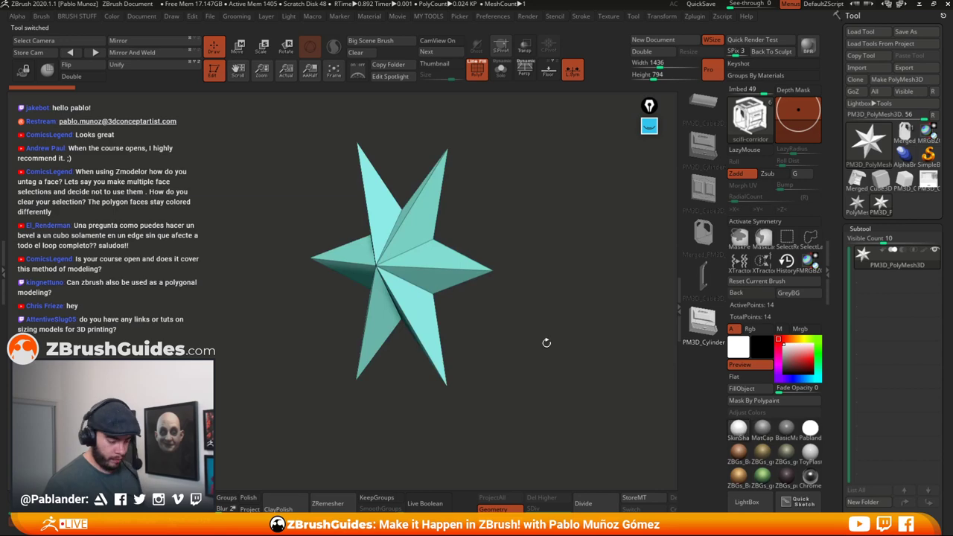
drag(547, 342, 485, 339)
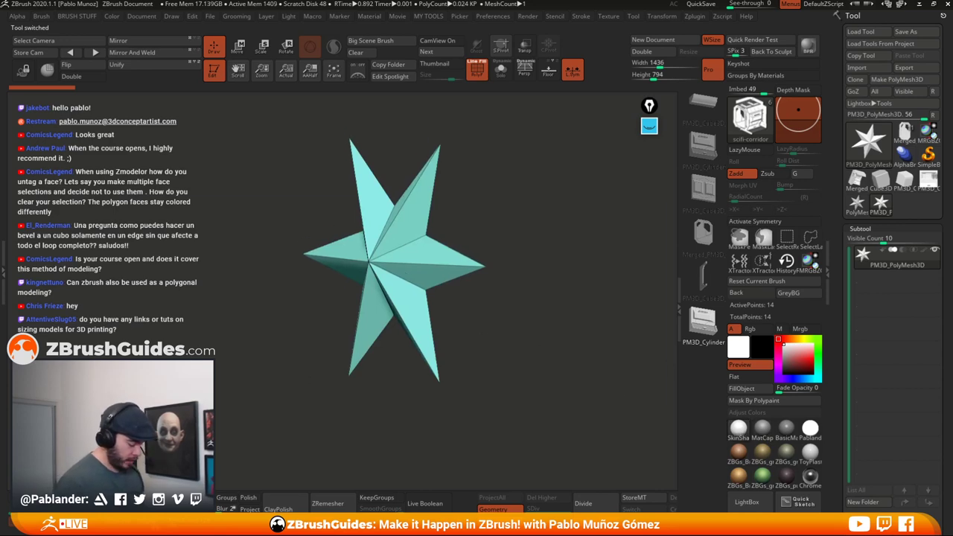
- Open the Initialize options for the star mesh
drag(847, 354, 864, 139)
click(863, 166)
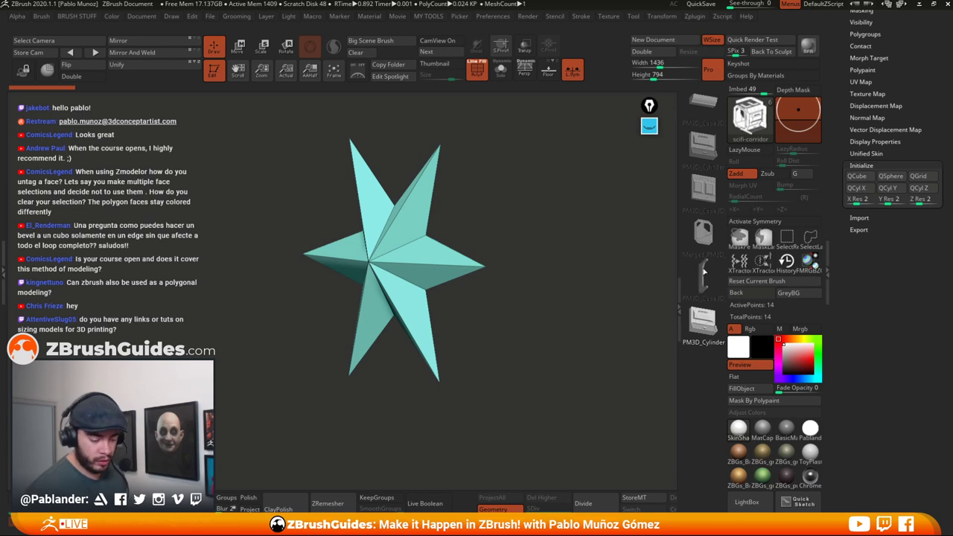
drag(886, 230, 867, 291)
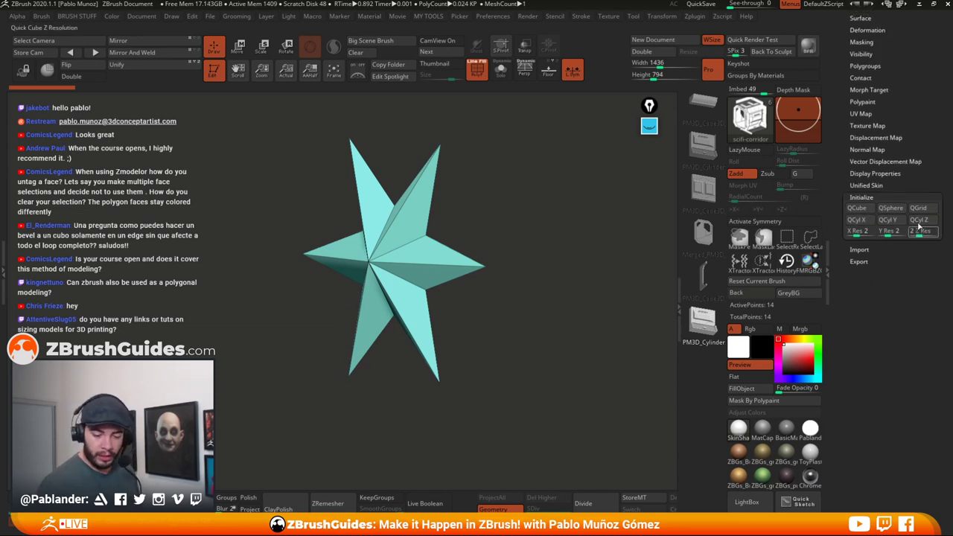
- Try initializing the star mesh as a QCube, a QSphere and a QGrid
click(858, 210)
click(891, 209)
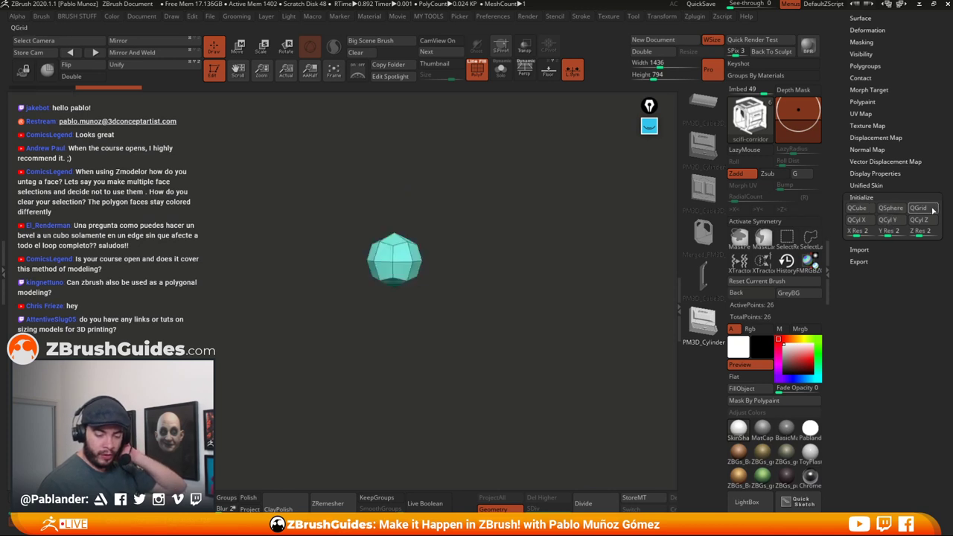
click(930, 210)
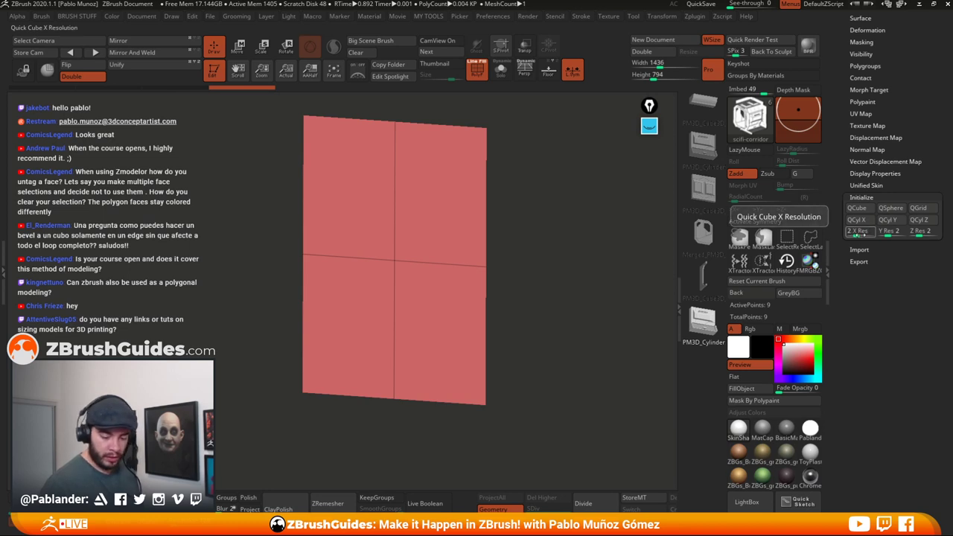
- Initialize the mesh as a QCube with X, Y and Z resolution set to 1
click(863, 209)
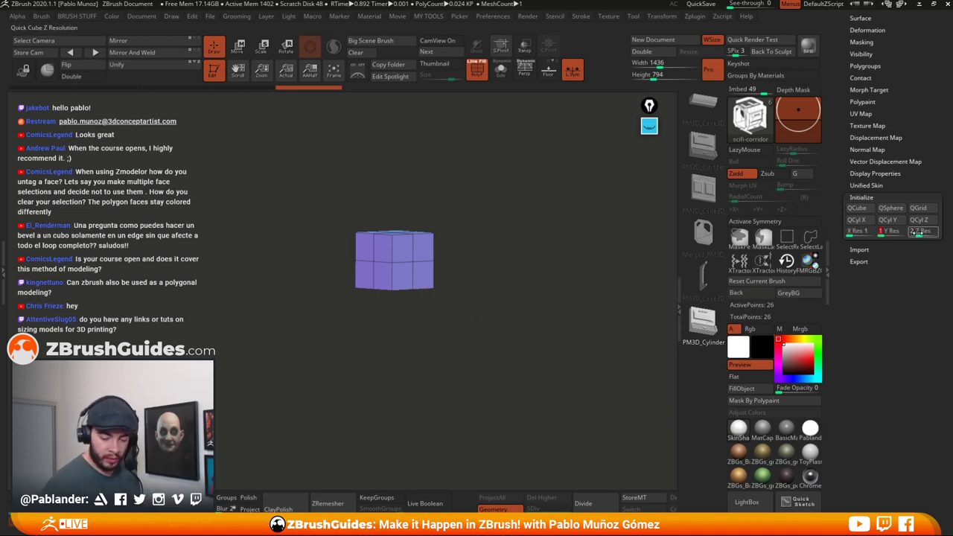
click(857, 208)
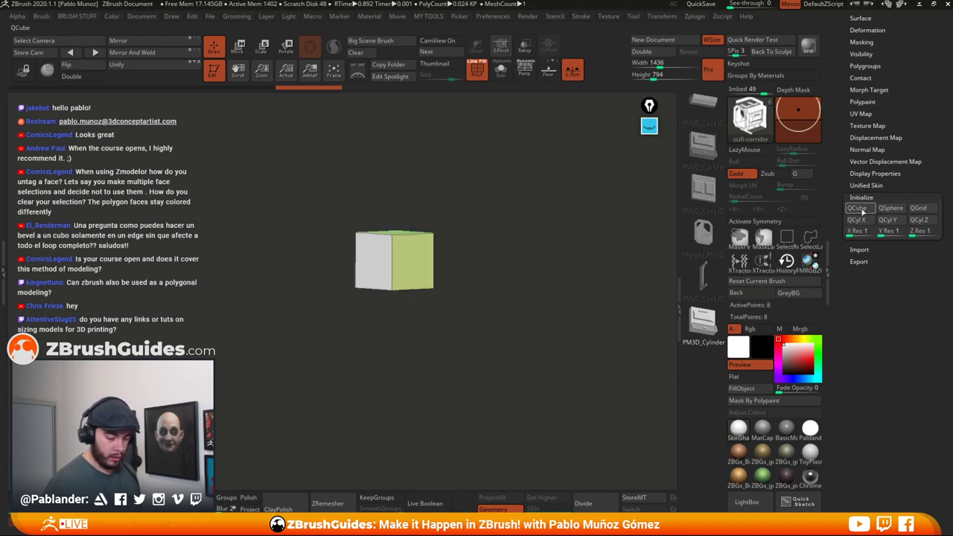
drag(510, 323, 515, 291)
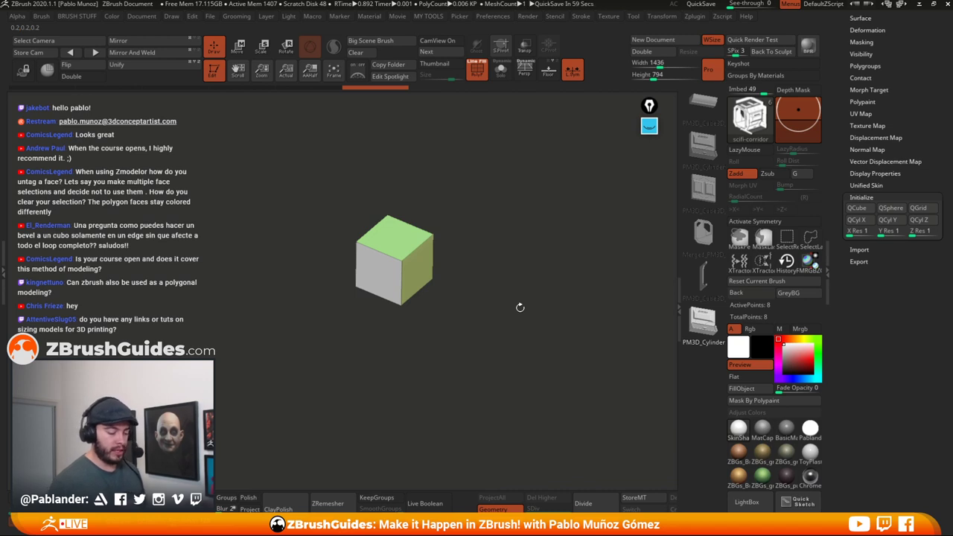
drag(519, 307, 460, 316)
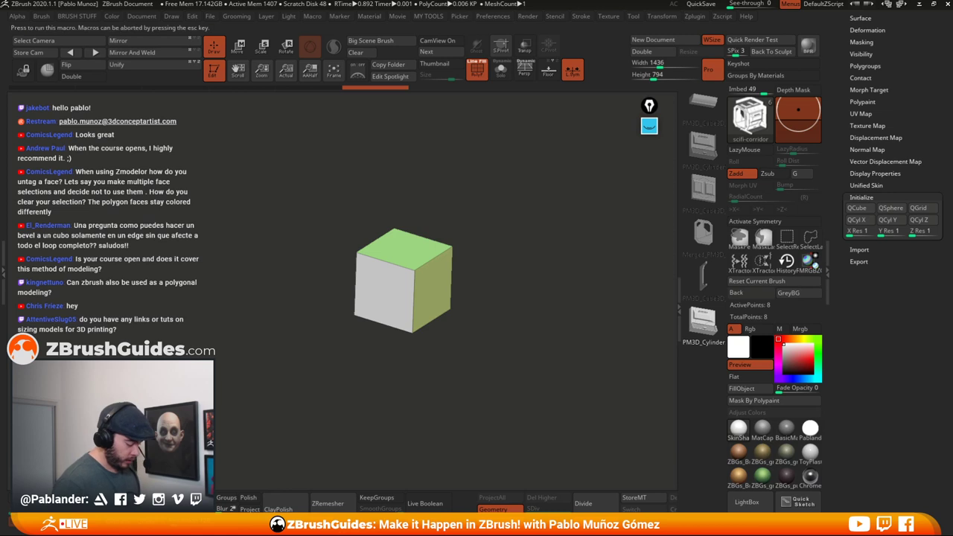
- Switch to the ZModeler brush and inspect its polygon actions on the cube's side face
click(200, 501)
mouse_move(529, 301)
alt+mouse_down()
mouse_move(533, 318)
mouse_move(521, 295)
alt+mouse_up()
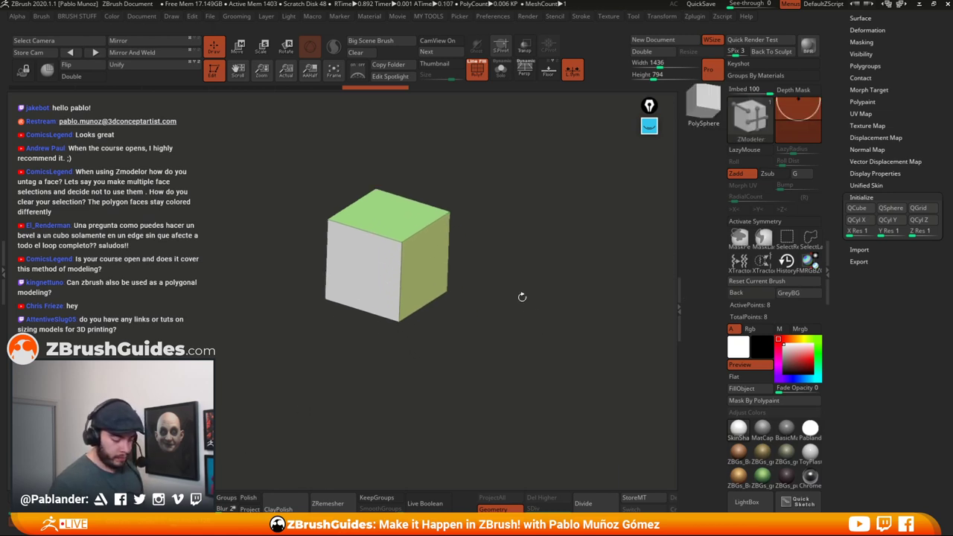
key(space)
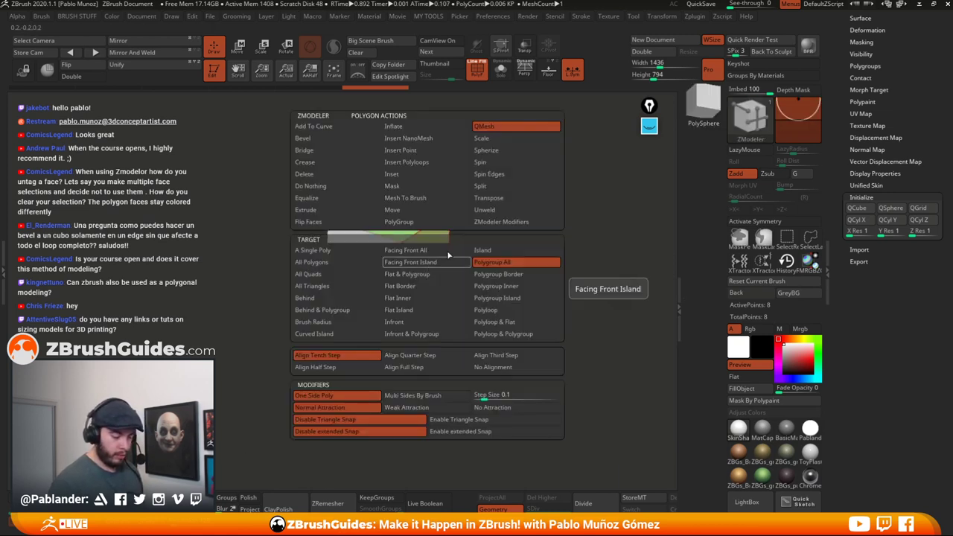
key(space)
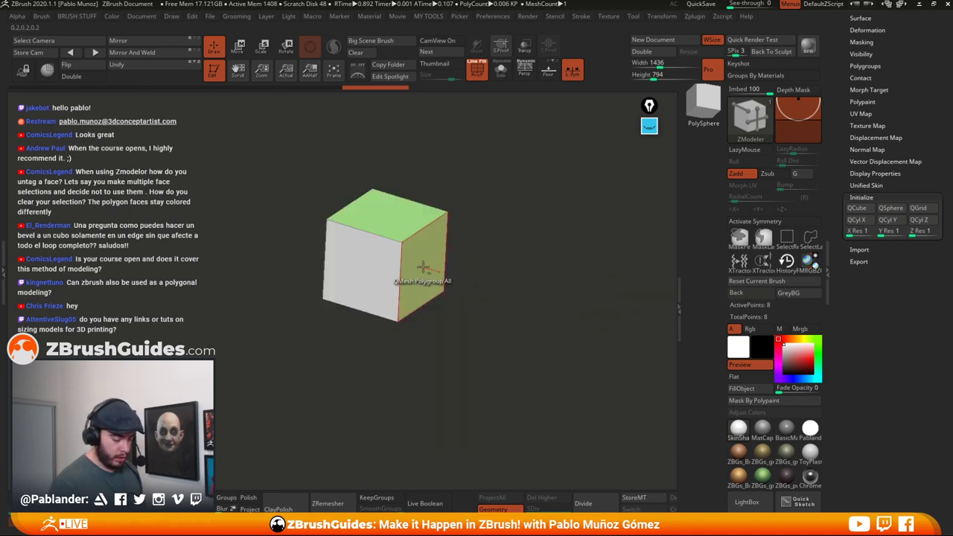
- Try QMesh Polygroup All extrusions on the cube's side face with Align Full Step, undoing each one
click(425, 268)
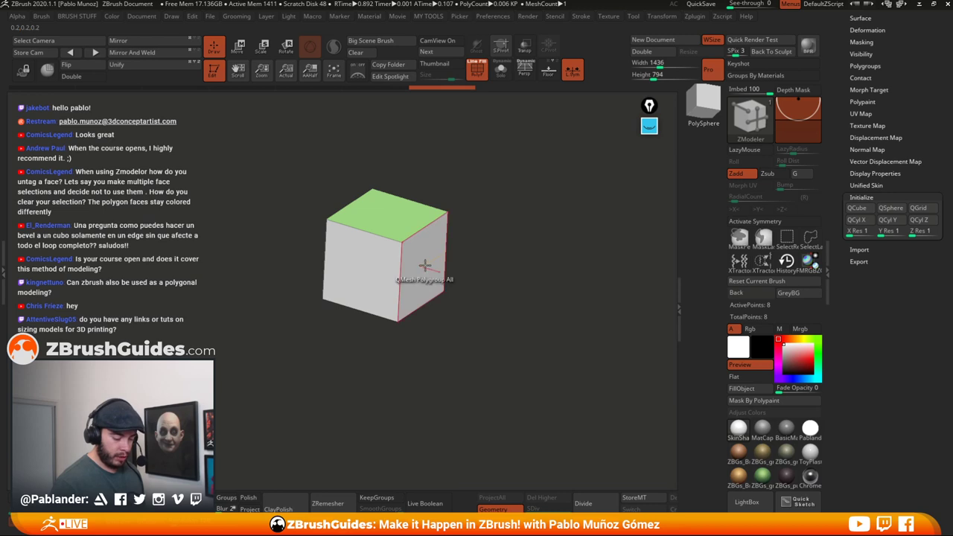
drag(437, 292, 509, 302)
key(ctrl+z)
key(space)
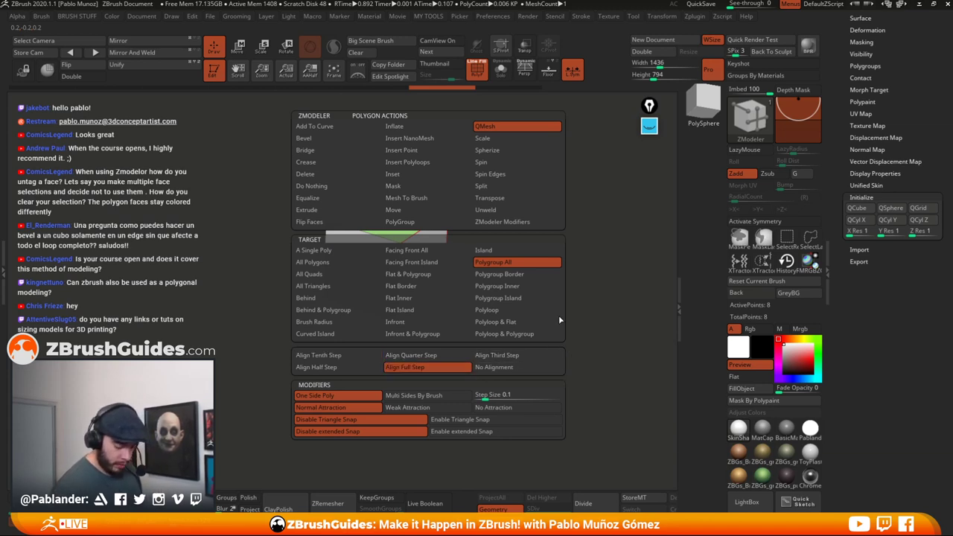
drag(422, 271, 468, 314)
key(ctrl+z)
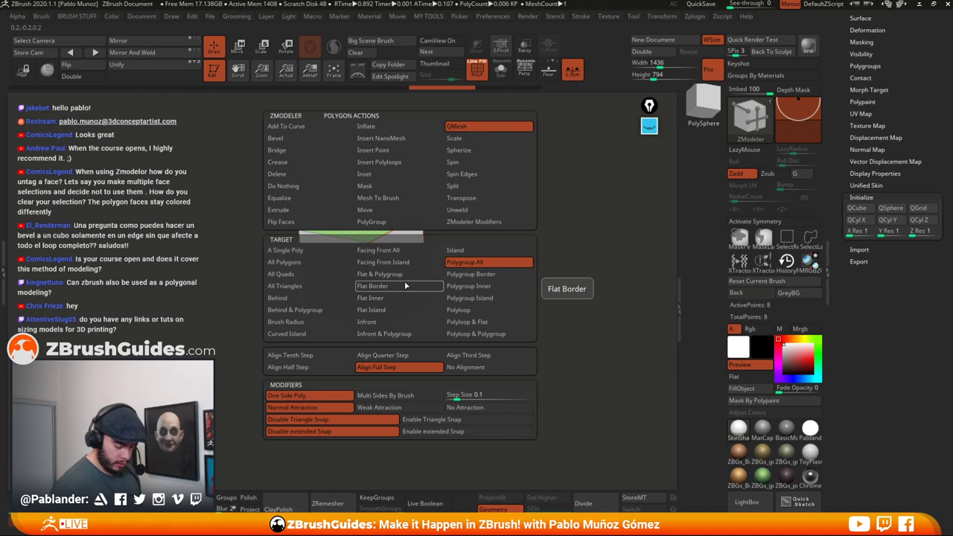
- Set the QMesh alignment to Align Tenth Step and extrude the cube's side face into a second block
click(469, 394)
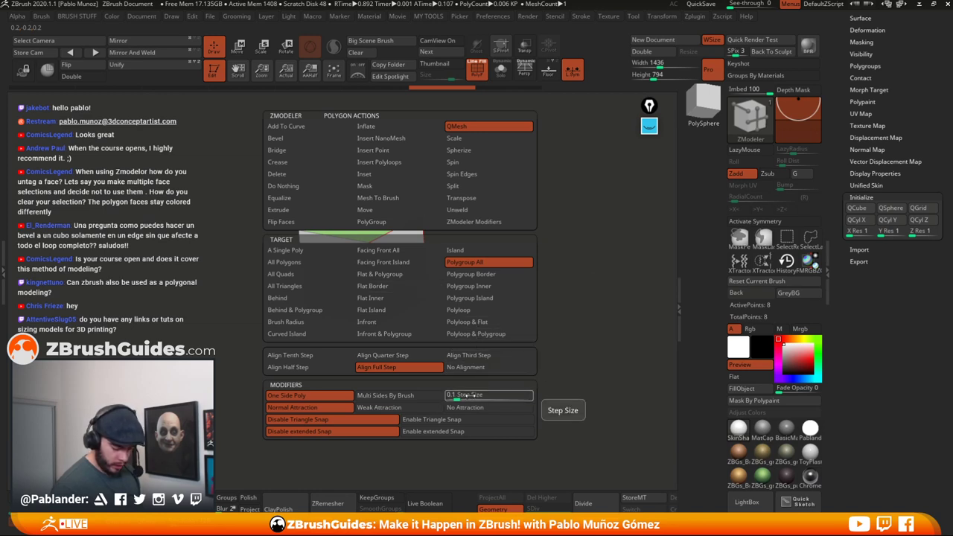
click(317, 358)
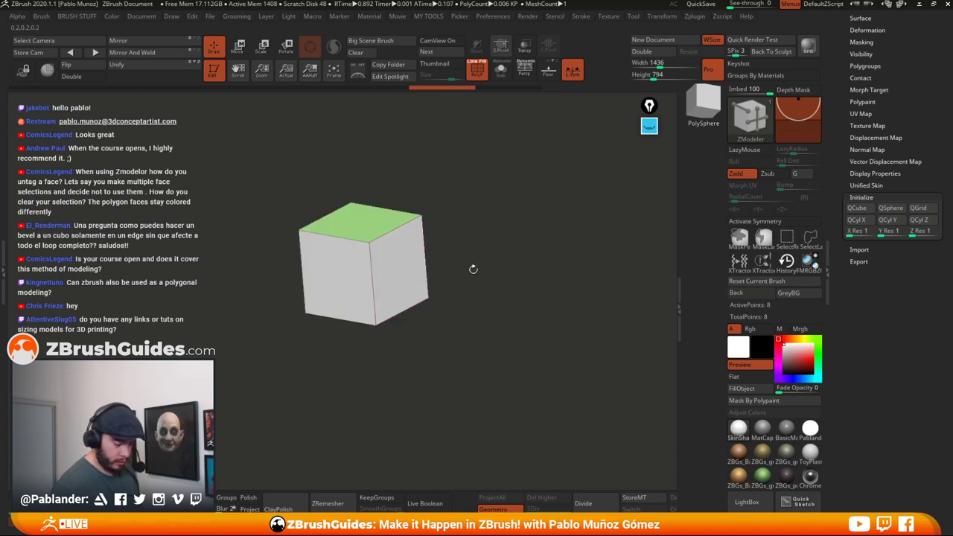
drag(472, 270, 486, 275)
drag(398, 282, 495, 287)
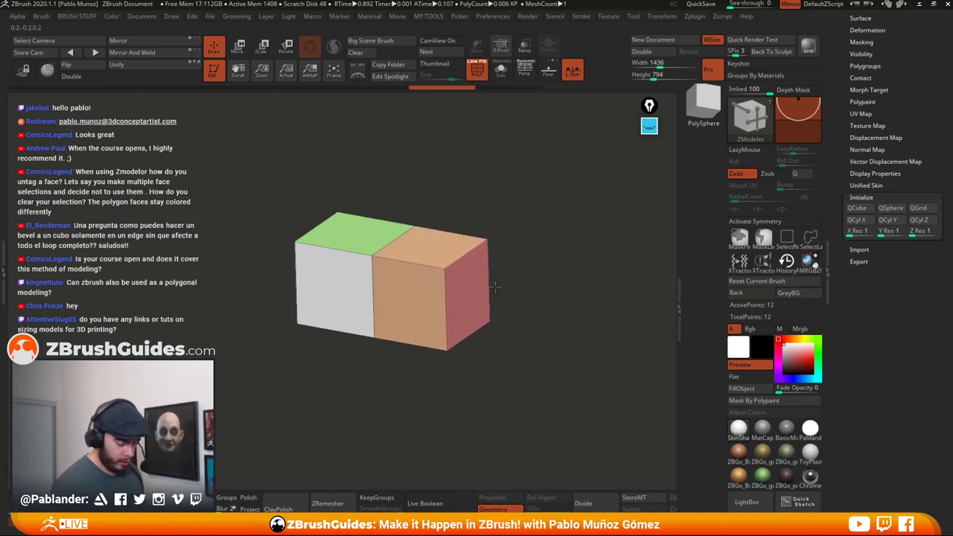
- Cycle the extruded block's polygroup colours until its sides are pink and its end face is purple
key(alt)
key(alt)
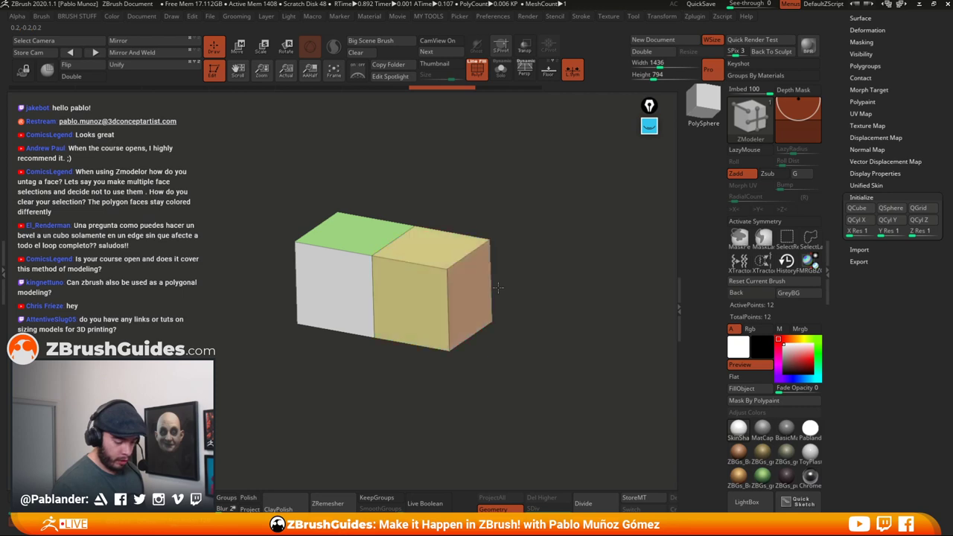
key(alt)
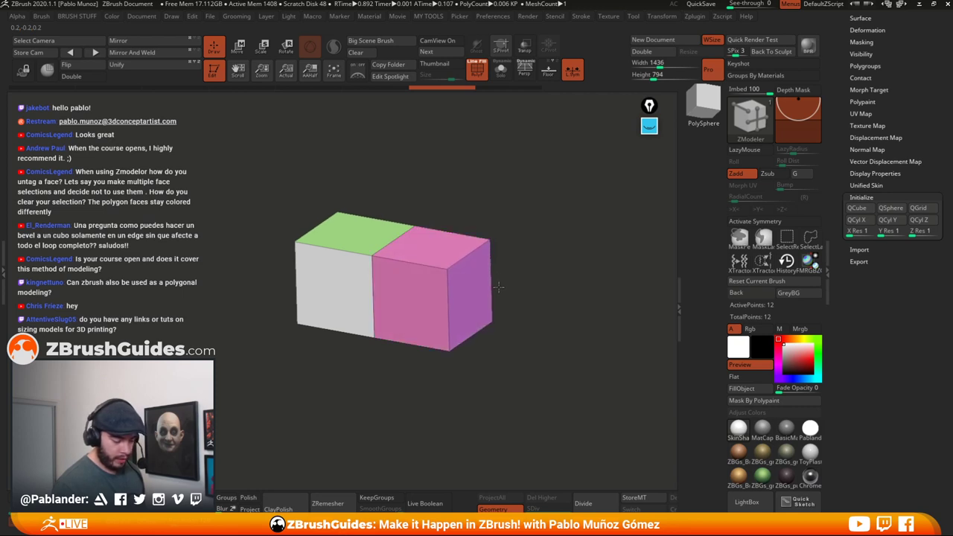
alt+drag(524, 314, 546, 299)
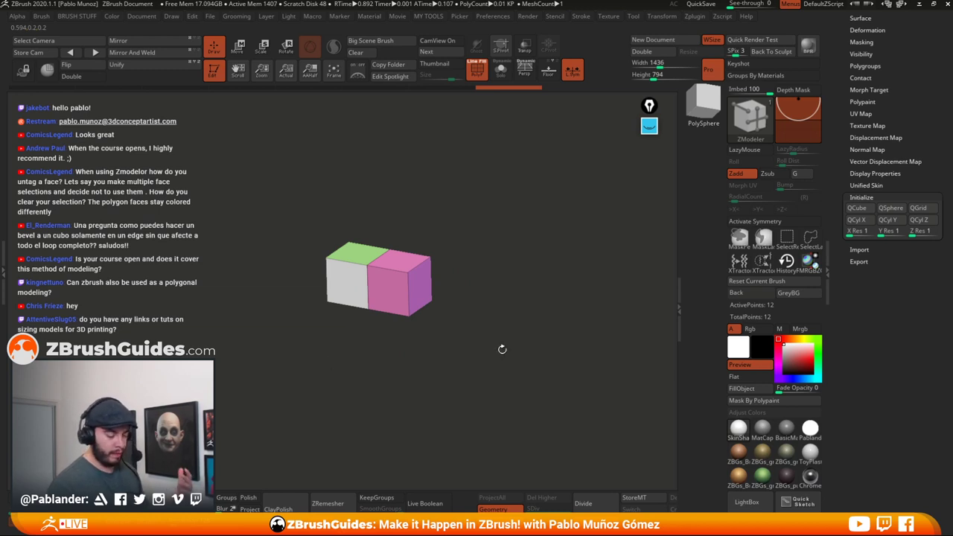
- Repeat the QMesh extrusion on the end face to lengthen the bar to six blocks, undoing the one extra block
click(422, 287)
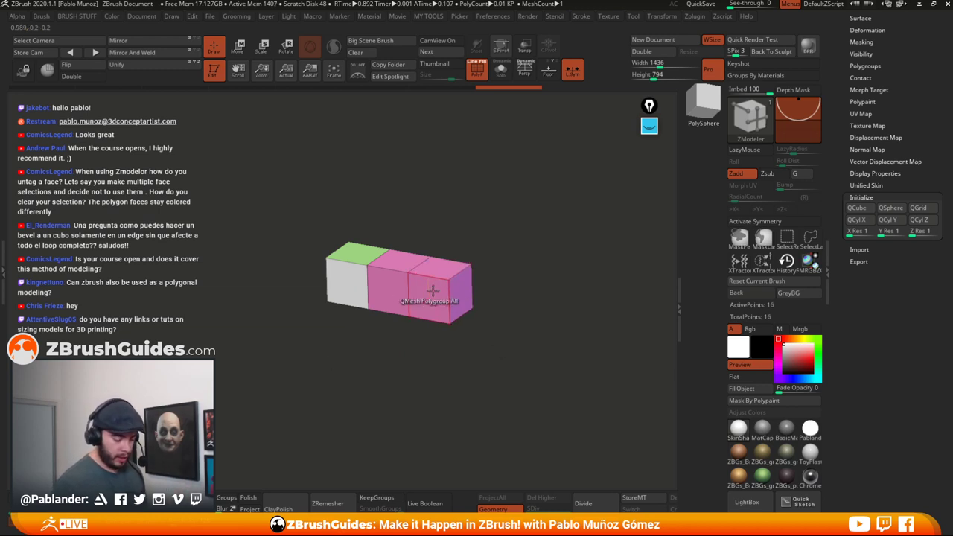
click(459, 292)
click(498, 296)
click(541, 311)
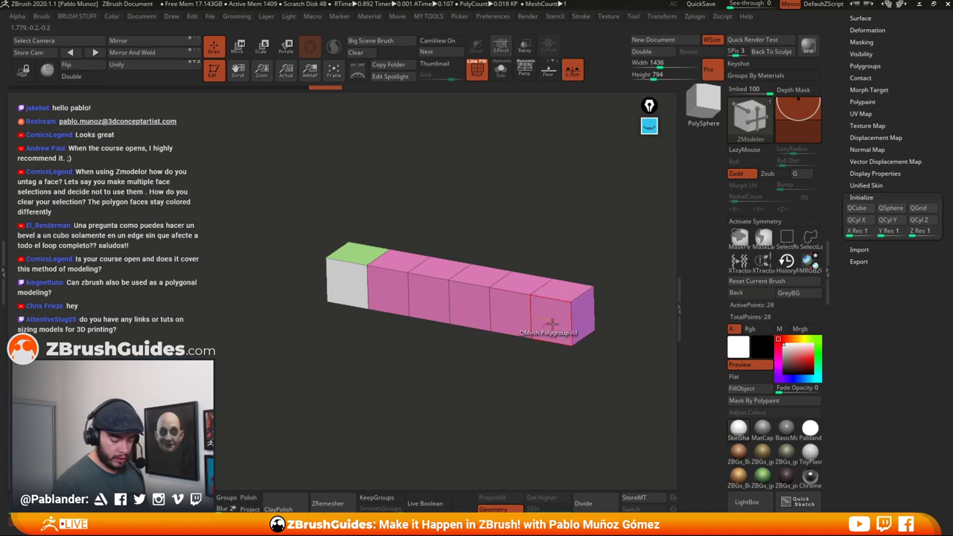
alt+drag(601, 377, 522, 364)
click(506, 305)
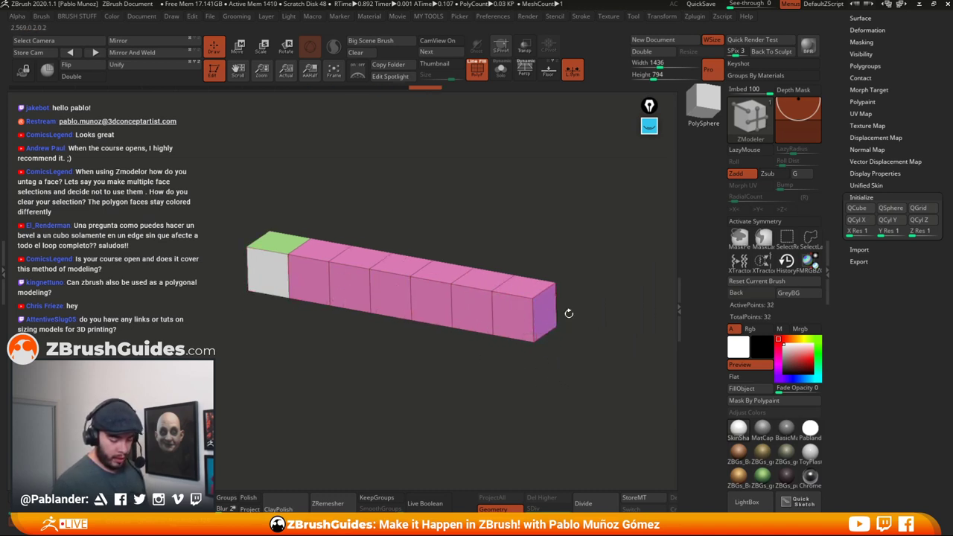
key(ctrl+z)
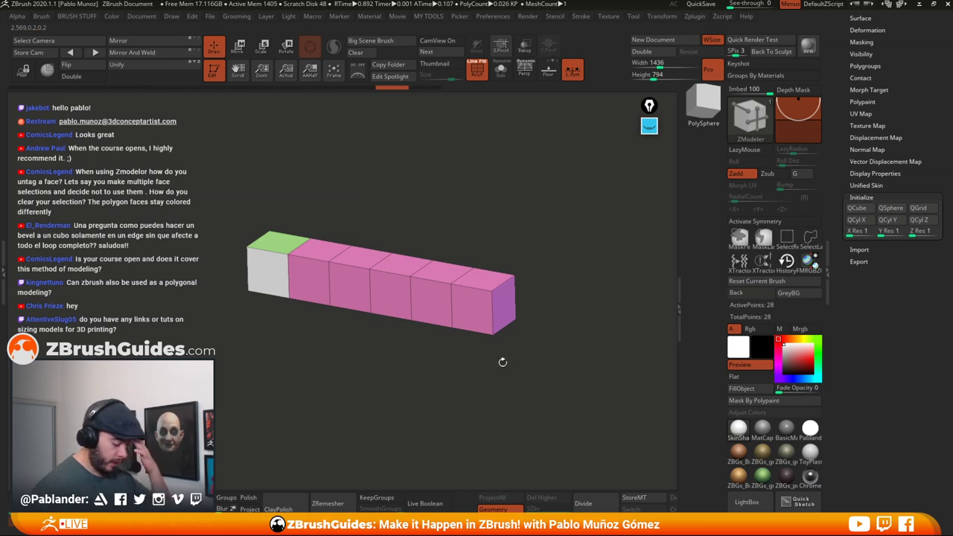
- Group the whole bar into one polygroup and give its top faces a separate polygroup
mouse_move(502, 362)
mouse_down()
mouse_move(551, 342)
mouse_move(404, 331)
mouse_move(385, 378)
mouse_up()
drag(489, 387, 536, 343)
key(shift+f)
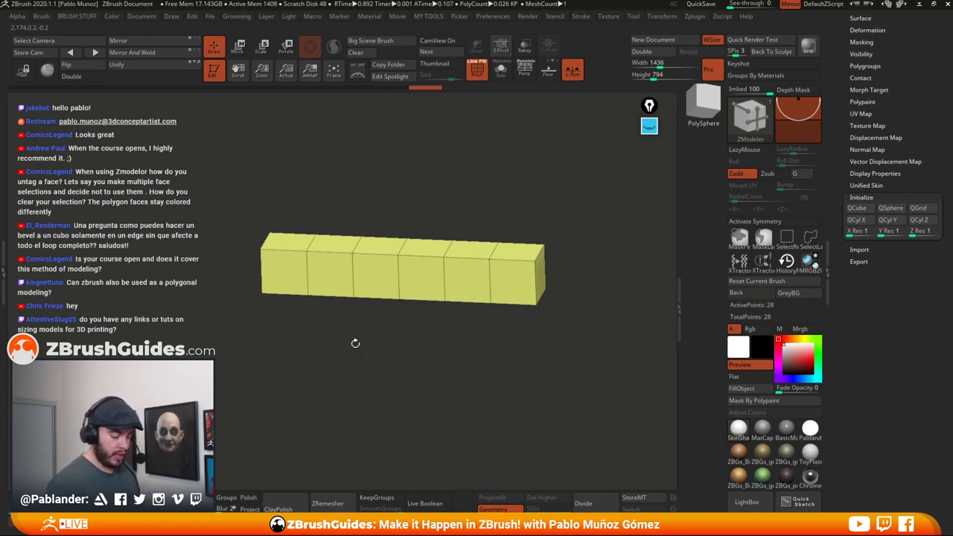
drag(554, 338, 291, 260)
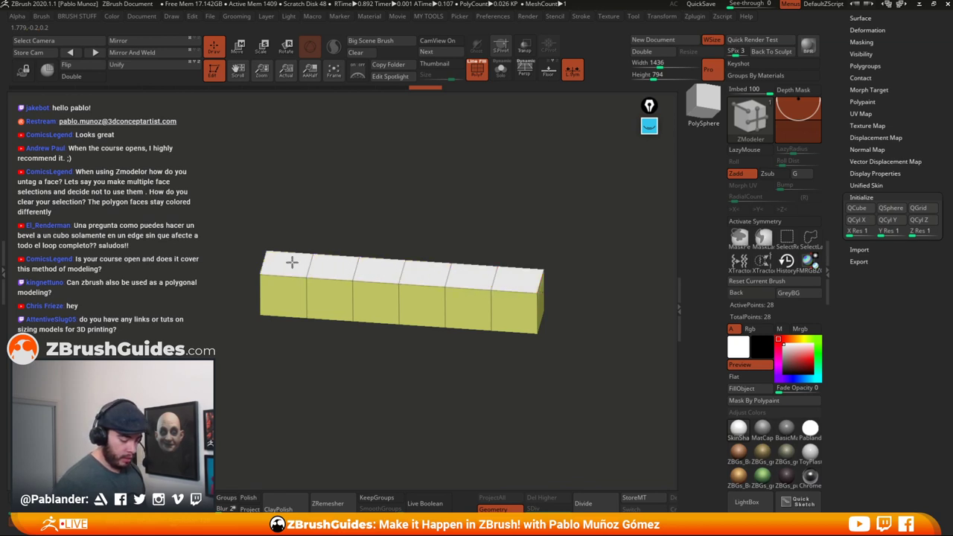
alt+drag(570, 241, 568, 253)
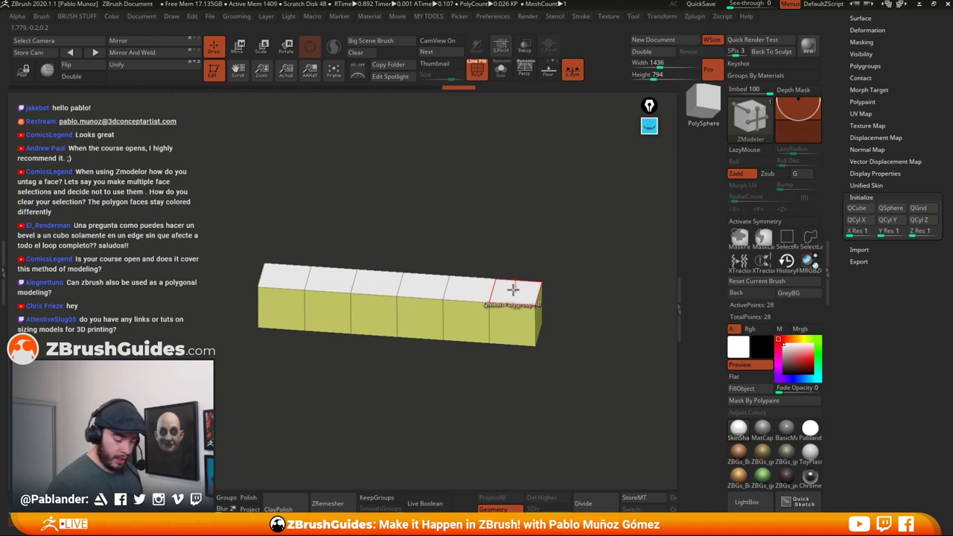
- Pull a detached QMesh copy of the top polygroup above the bar and isolate that floating strip
drag(511, 290, 517, 222)
drag(576, 358, 582, 348)
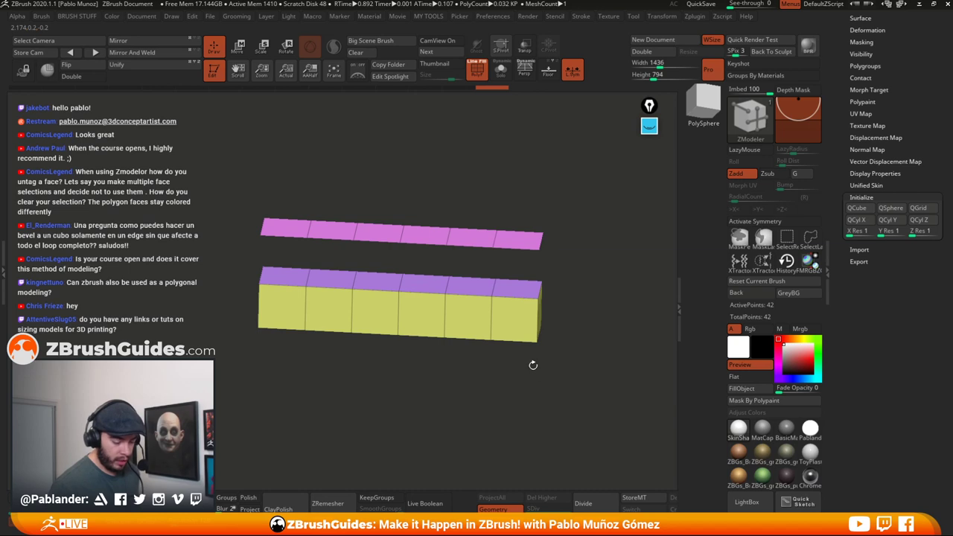
shift+drag(565, 326, 570, 302)
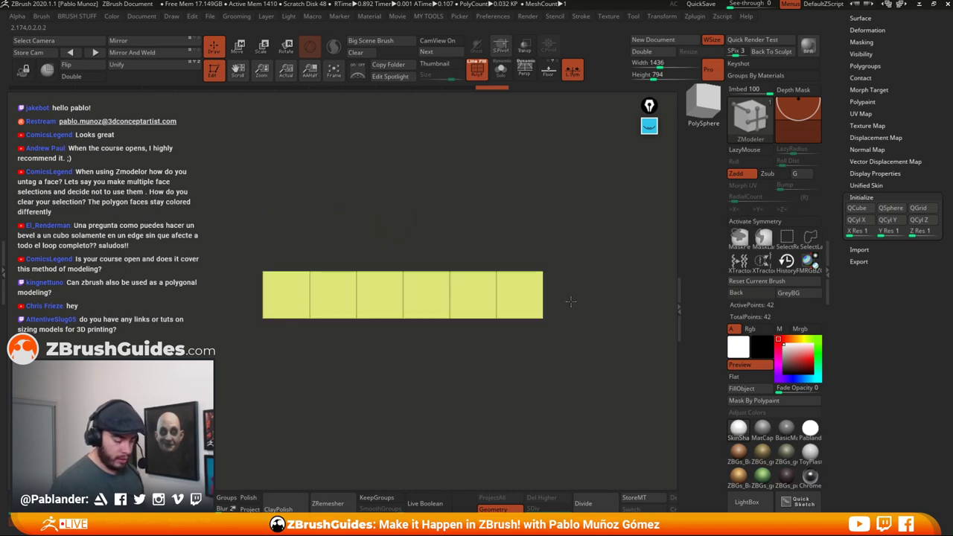
ctrl+shift+drag(593, 261, 208, 359)
drag(587, 295, 559, 303)
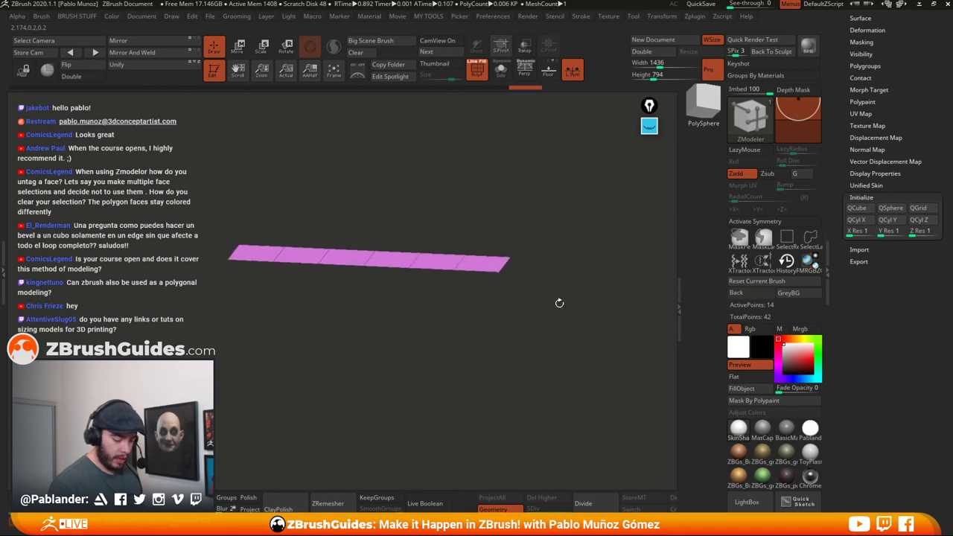
- Split the hidden bar into its own subtool and reorder the strip's subtool below it
key(space)
click(543, 243)
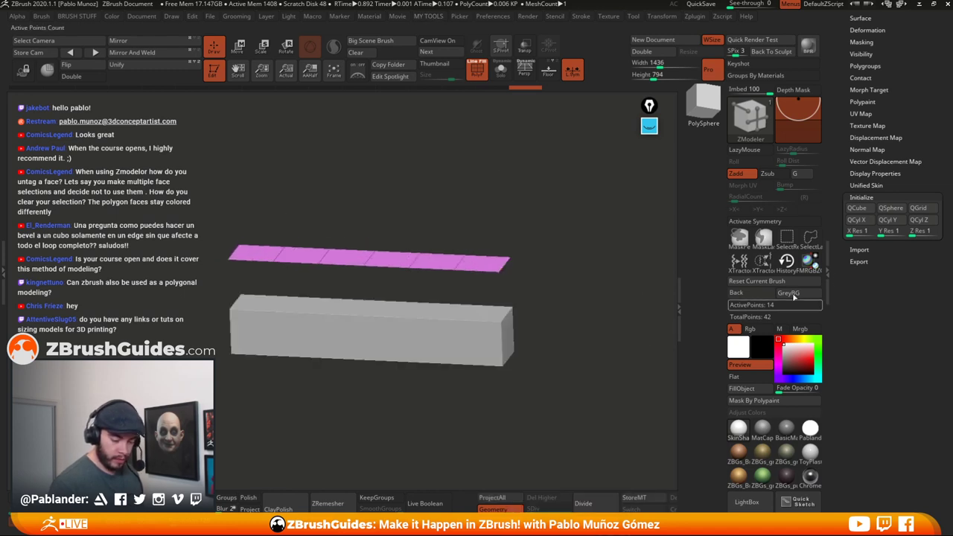
drag(849, 302, 851, 388)
scroll(851, 390, up, 10)
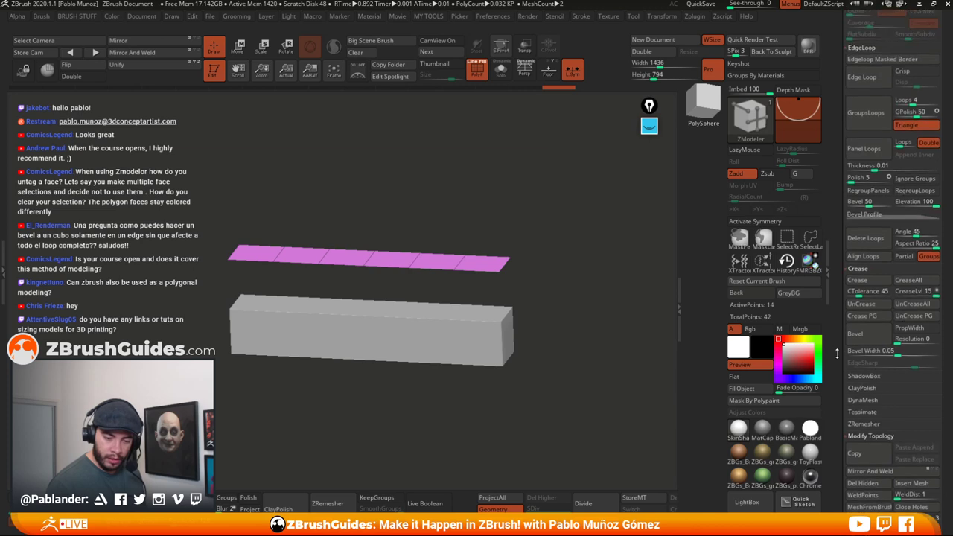
scroll(835, 389, up, 8)
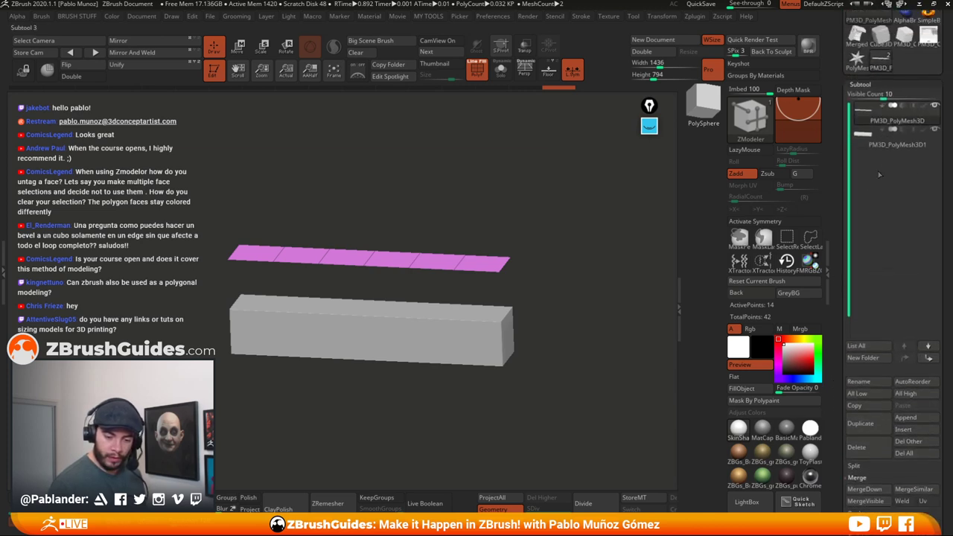
click(868, 358)
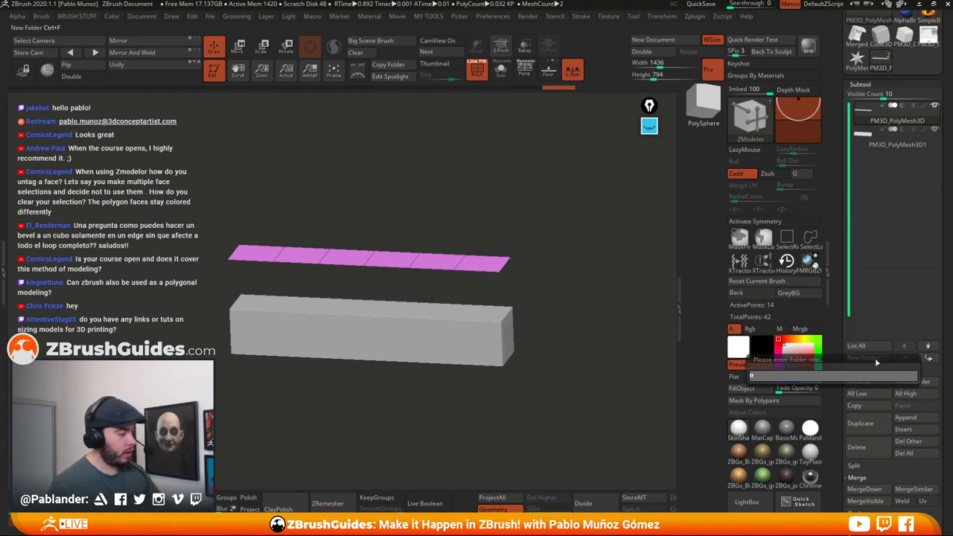
key(Return)
drag(896, 141, 898, 186)
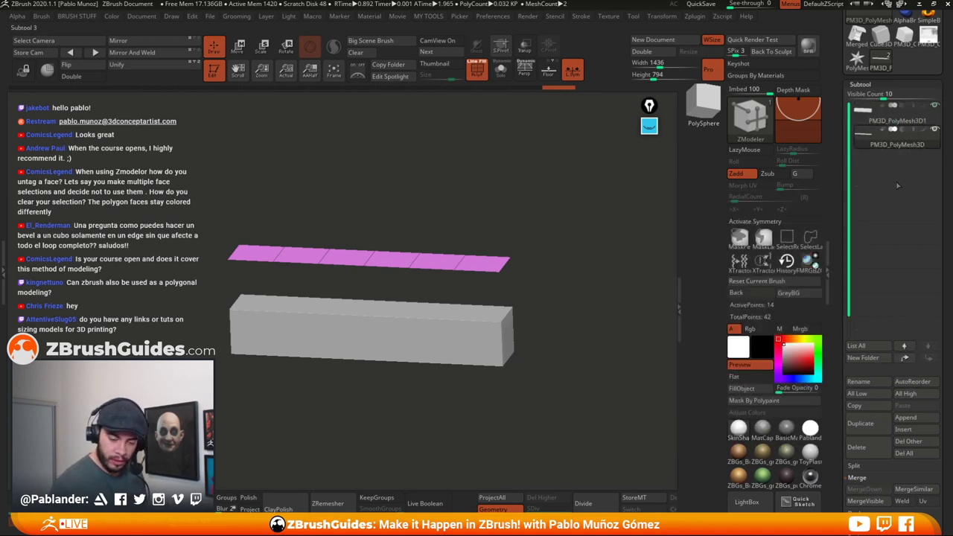
- Put the bar's subtool in a folder named "or", hide that folder and select the strip's subtool
click(887, 119)
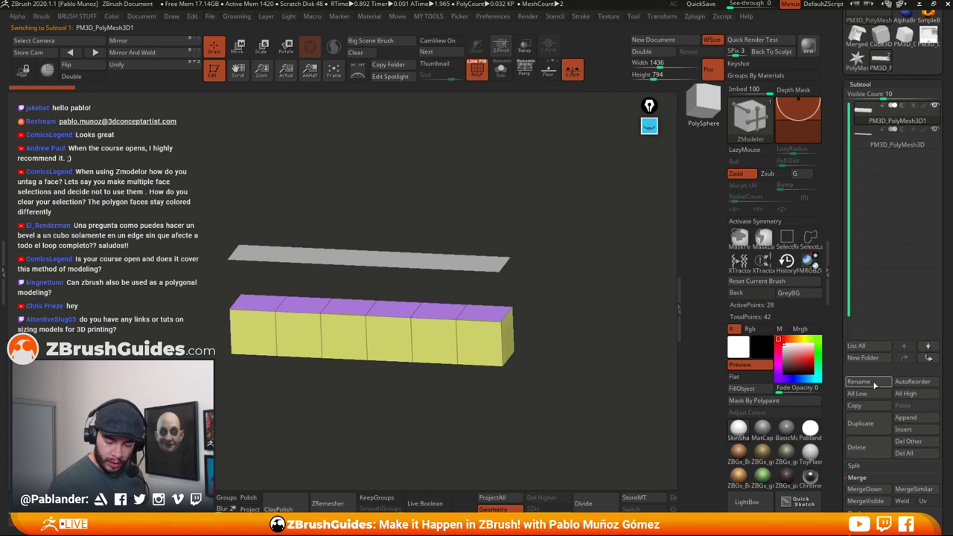
click(870, 359)
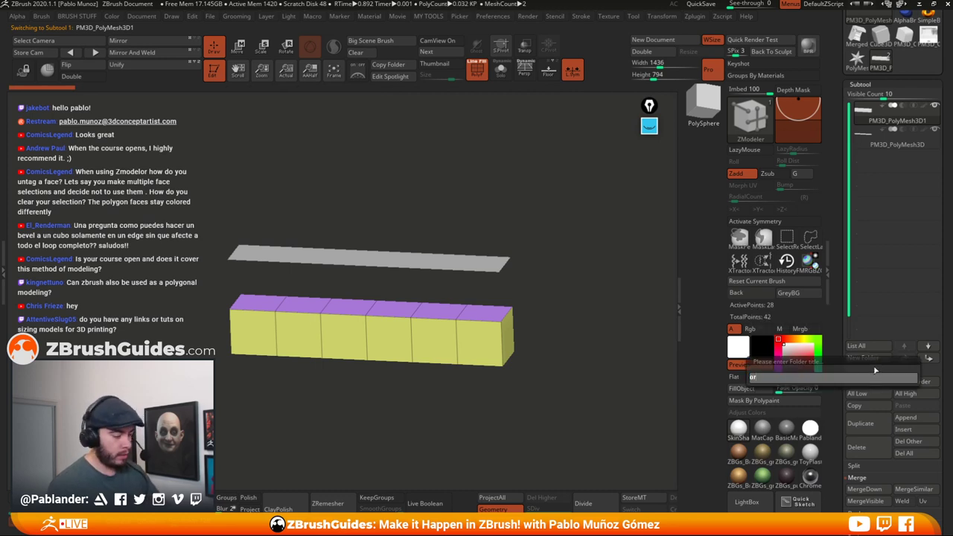
text(or)
key(Return)
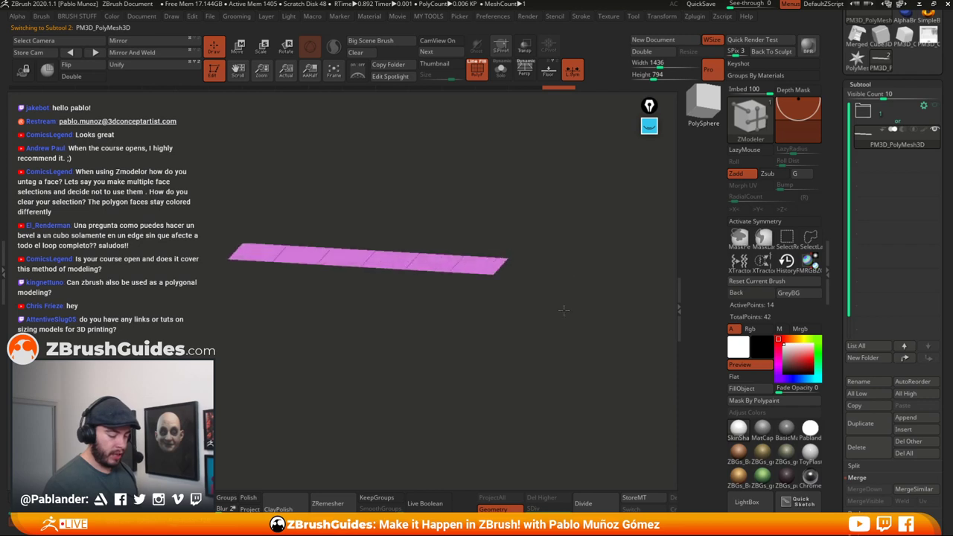
- Unify the strip's size and check its position against the floor grid
drag(564, 310, 458, 147)
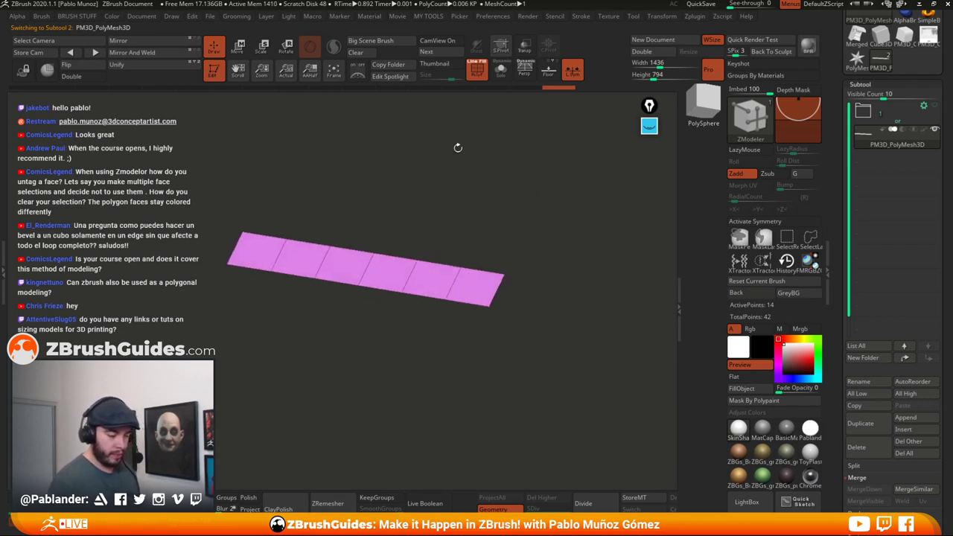
click(146, 67)
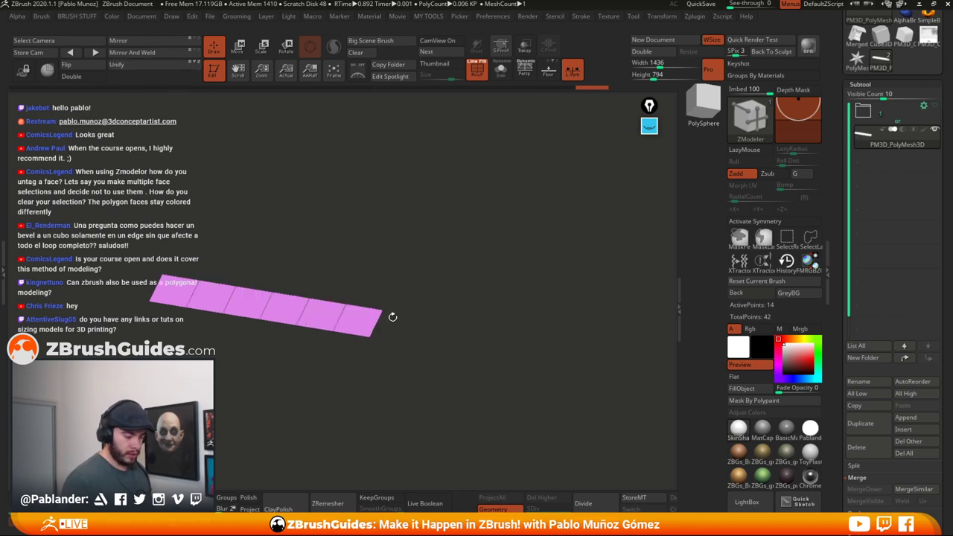
alt+drag(392, 317, 517, 301)
click(548, 72)
drag(540, 213, 534, 237)
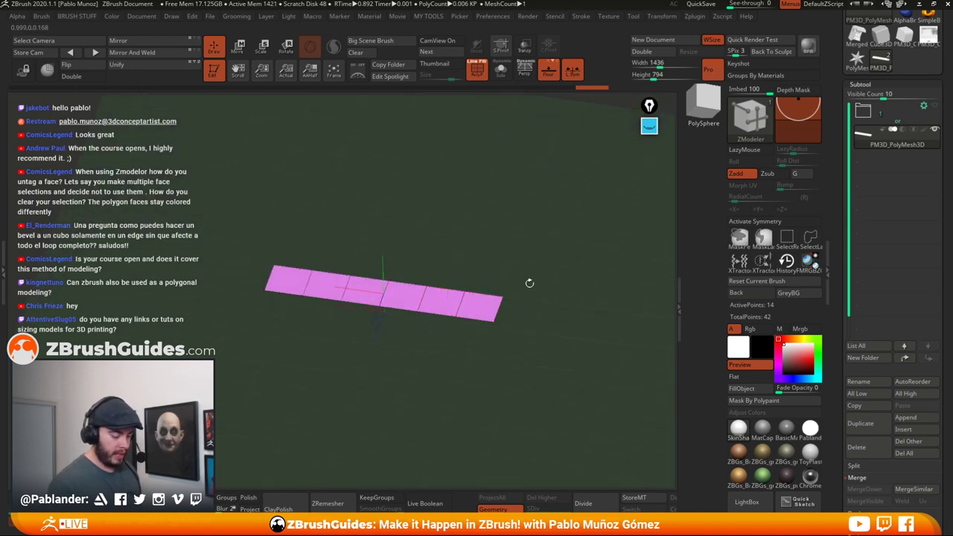
click(548, 73)
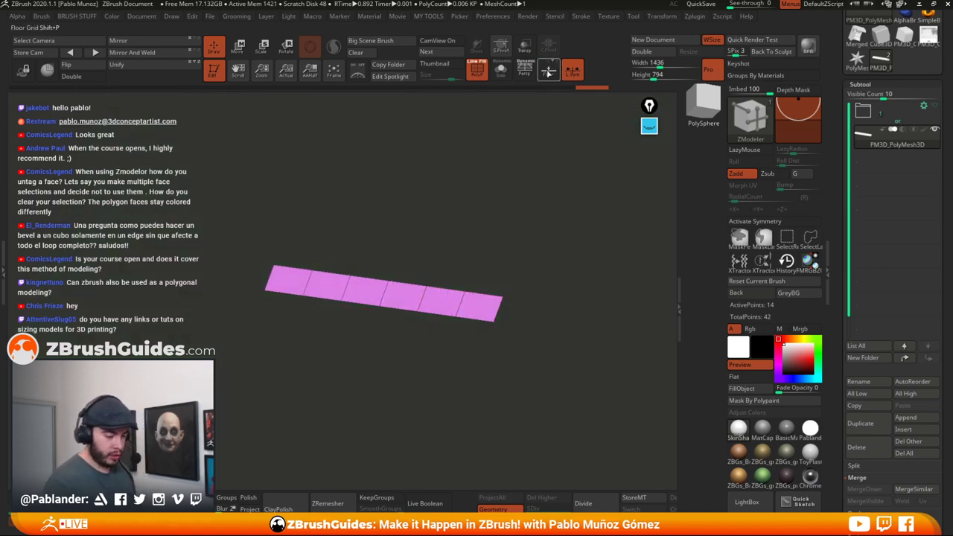
- Move the strip to the world origin with the gizmo's Mesh To Axis option, and return to Draw mode
drag(563, 290, 474, 214)
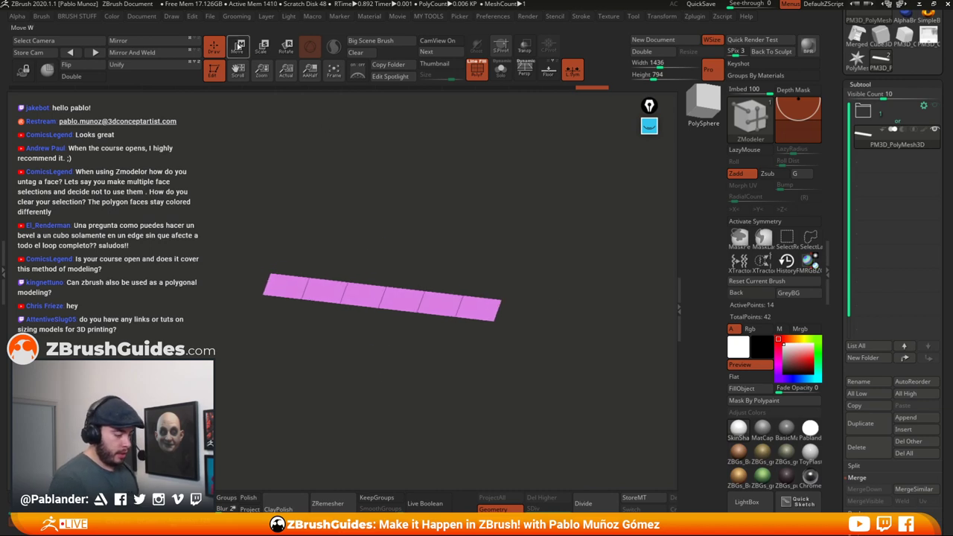
click(239, 46)
click(381, 218)
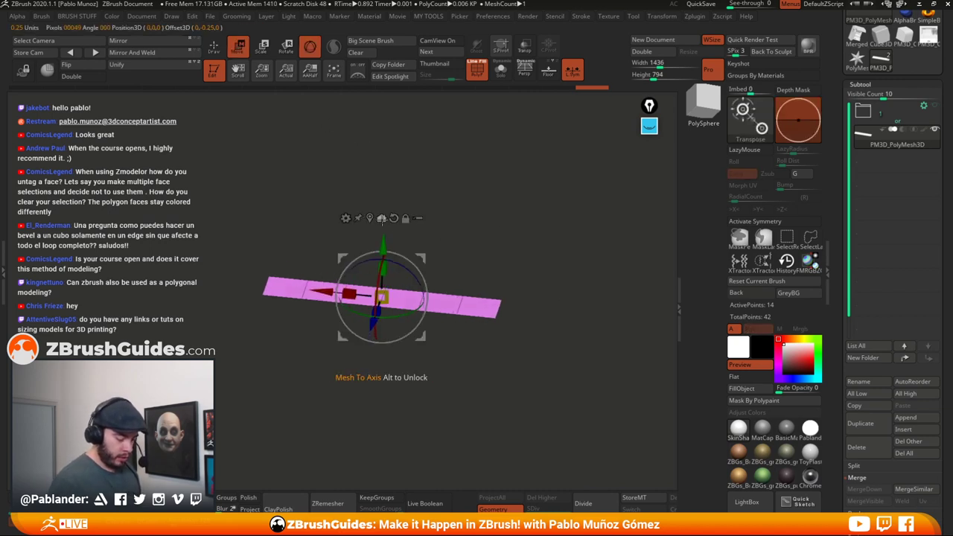
mouse_move(513, 244)
shift+mouse_down()
mouse_move(507, 224)
mouse_move(523, 209)
shift+mouse_up()
key(q)
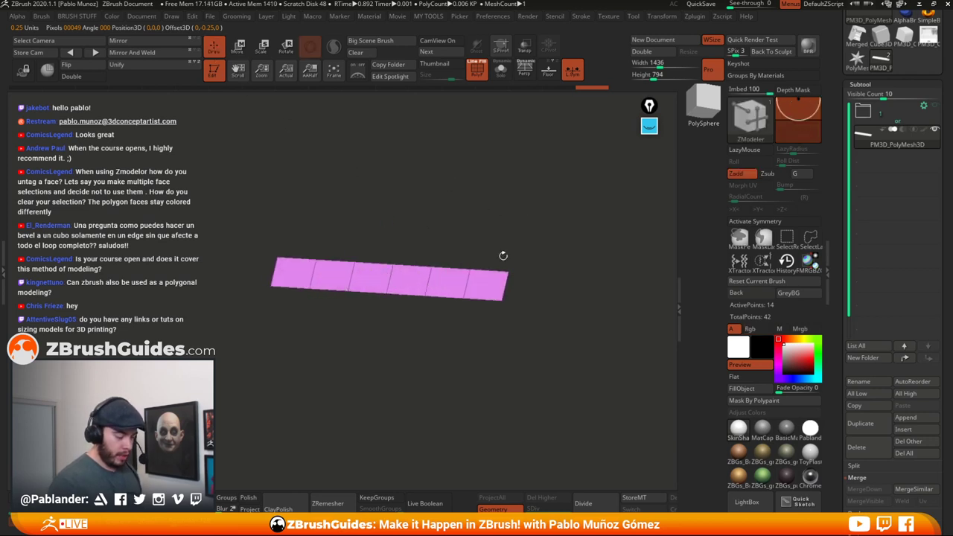
- Duplicate the strip's subtool
mouse_move(522, 275)
mouse_down()
mouse_move(551, 335)
mouse_move(504, 353)
mouse_move(545, 335)
mouse_move(557, 306)
mouse_move(506, 302)
mouse_move(493, 270)
mouse_move(579, 297)
mouse_move(540, 304)
mouse_move(542, 294)
mouse_up()
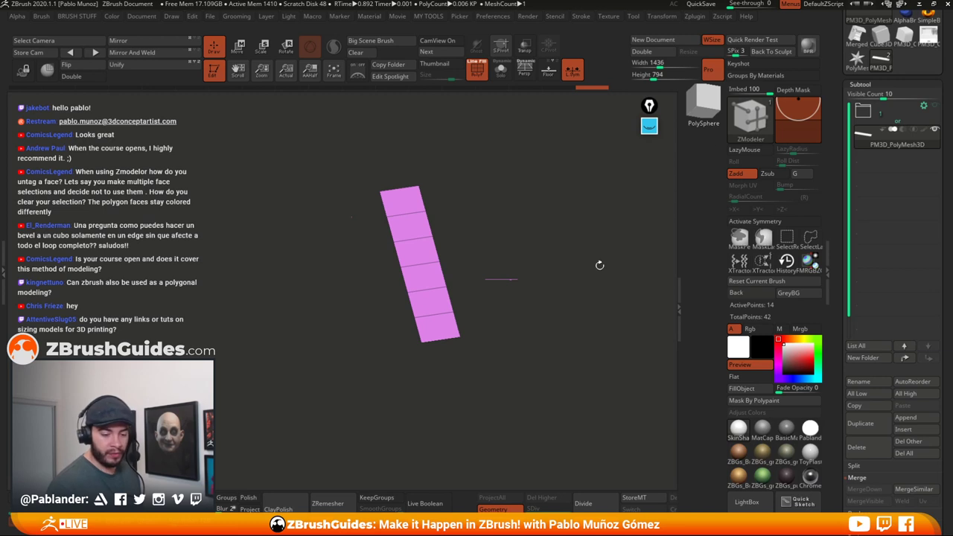
drag(600, 265, 546, 336)
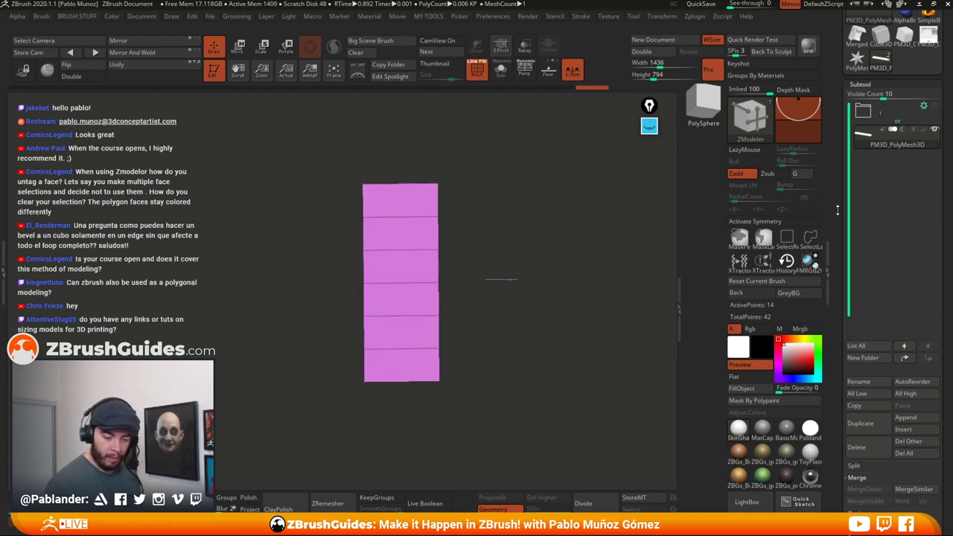
scroll(899, 230, down, 3)
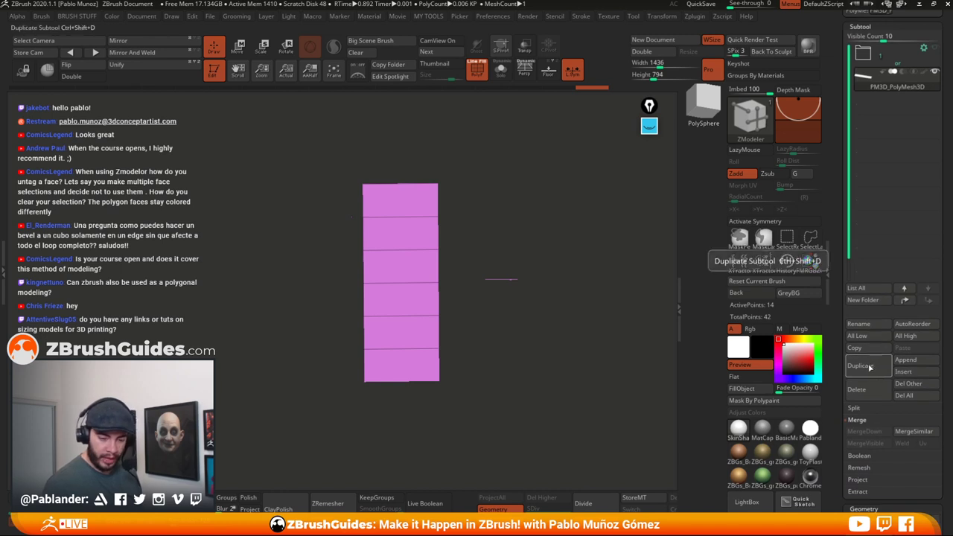
click(864, 366)
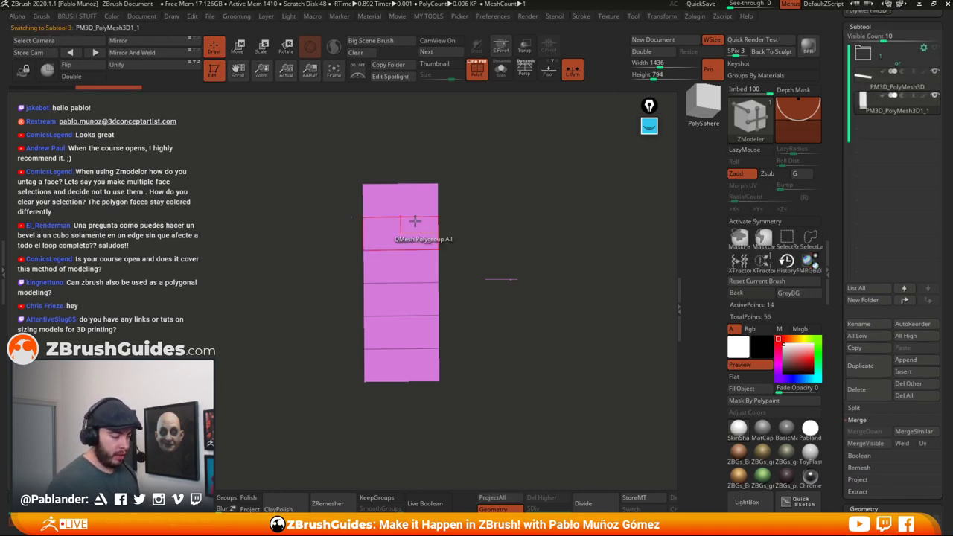
- Rotate the duplicated strip about the X axis until it stands upright, perpendicular to the original strip
key(w)
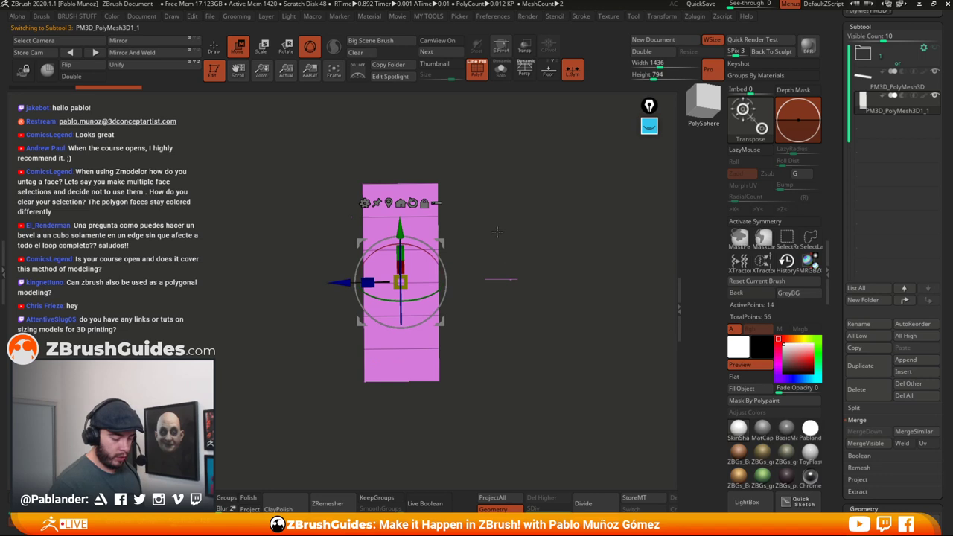
drag(497, 232, 488, 248)
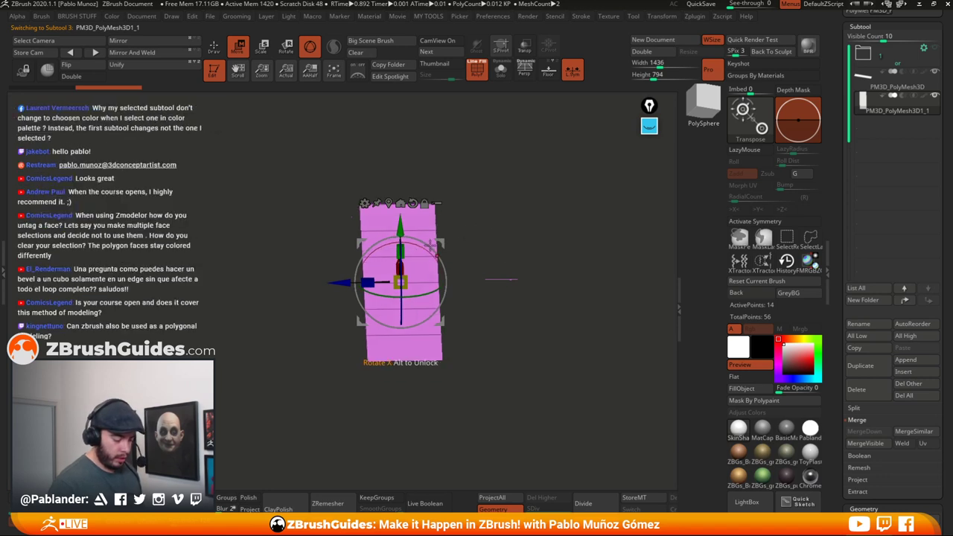
drag(430, 244, 474, 230)
drag(421, 246, 335, 235)
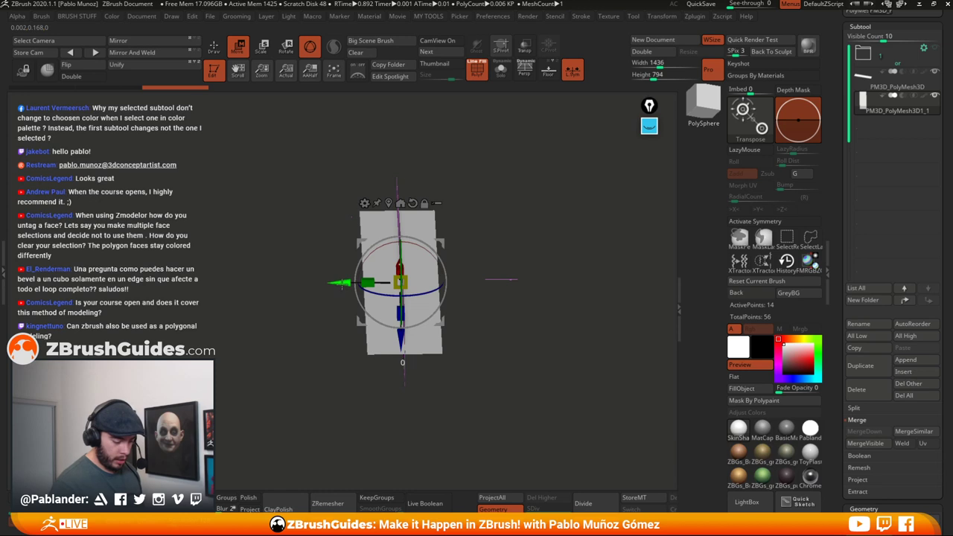
- Move the upright strip sideways and up so it stands as a wall along the floor strip's long edge
drag(342, 284, 387, 284)
shift+drag(554, 246, 560, 258)
drag(539, 290, 559, 302)
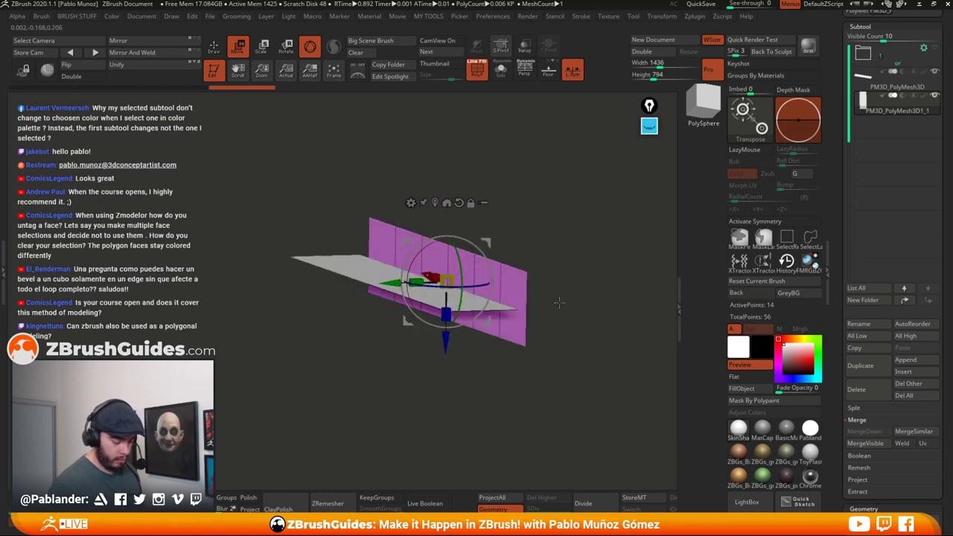
drag(445, 341, 449, 307)
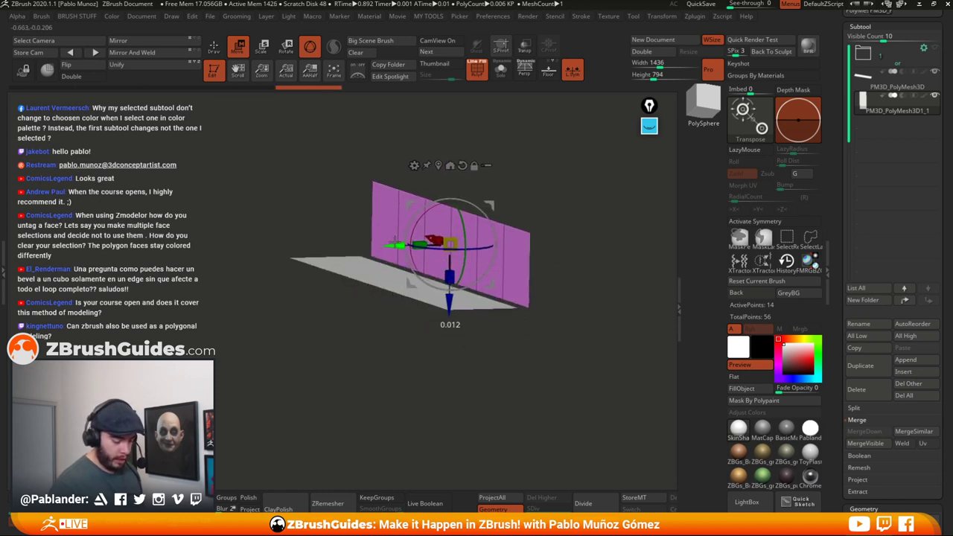
drag(394, 242, 401, 242)
drag(525, 288, 457, 300)
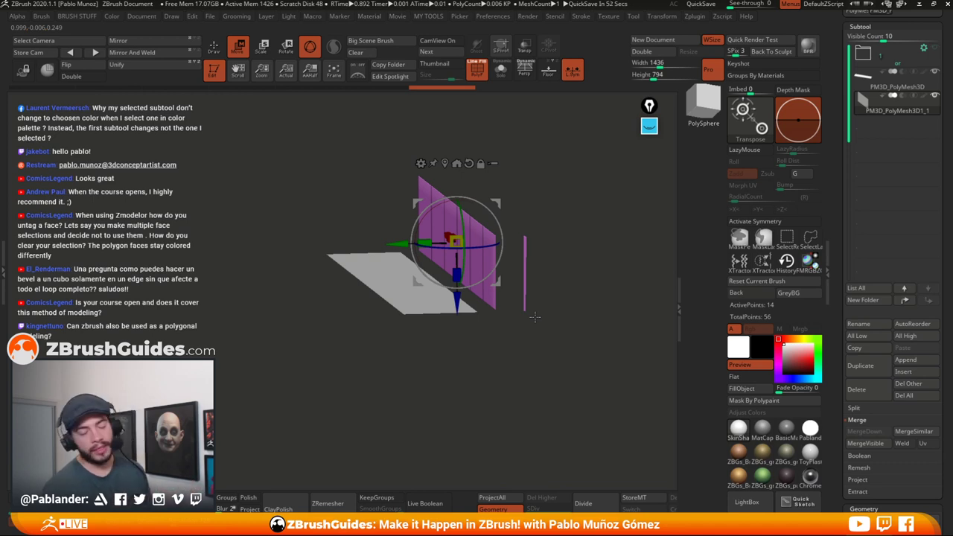
drag(534, 316, 548, 329)
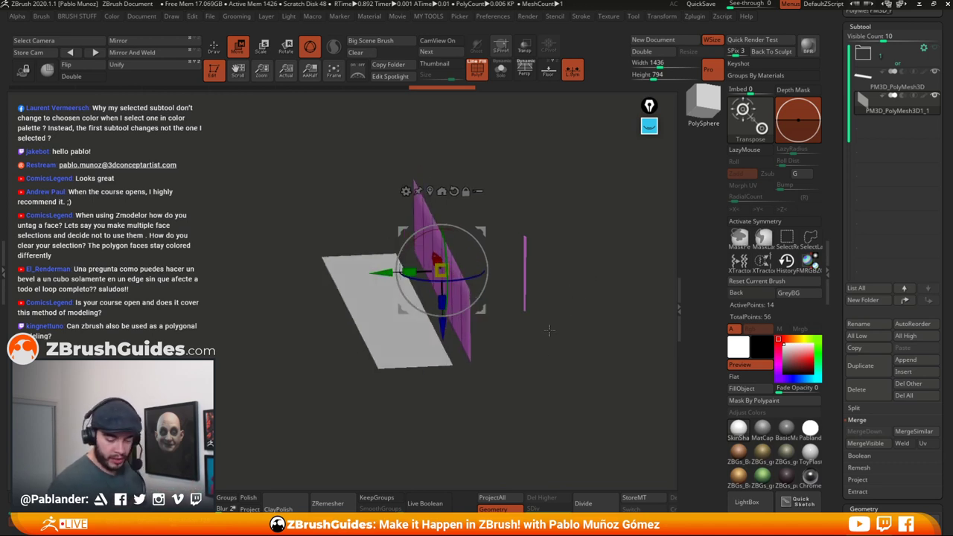
- Duplicate the wall strip's subtool and move the copy along its Y axis to the floor strip's opposite side
click(860, 365)
drag(539, 261, 413, 300)
drag(587, 291, 593, 293)
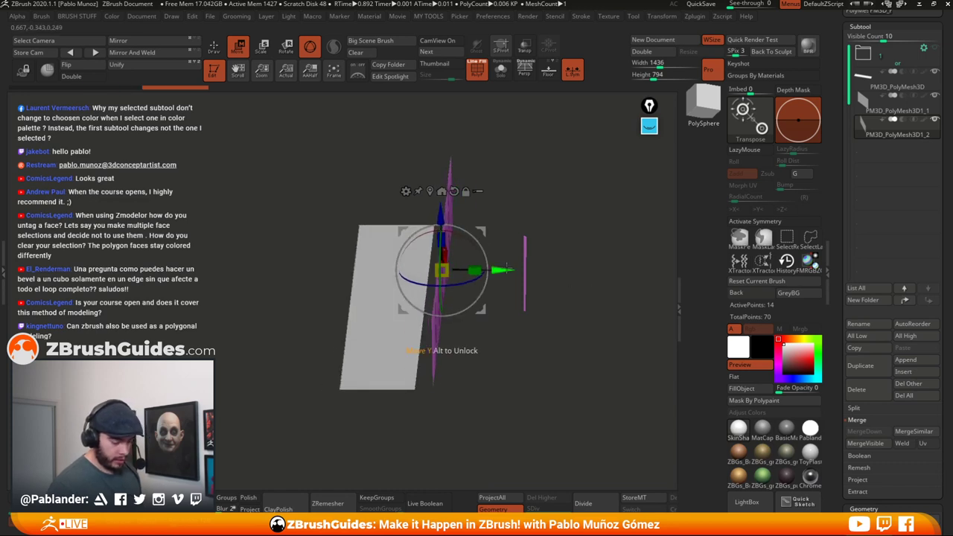
drag(506, 271, 383, 275)
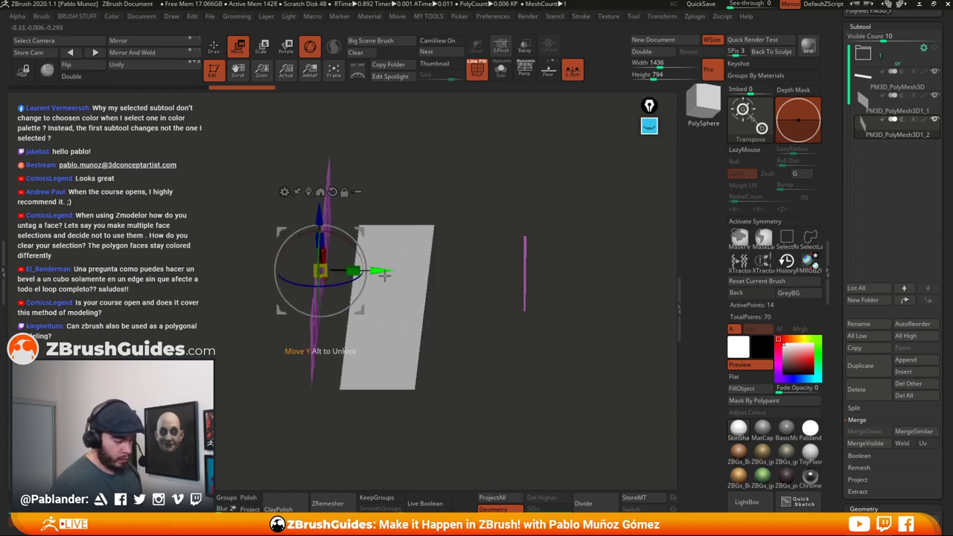
- Turn on double-sided display for both wall strips and the floor strip
click(71, 76)
drag(600, 274, 586, 274)
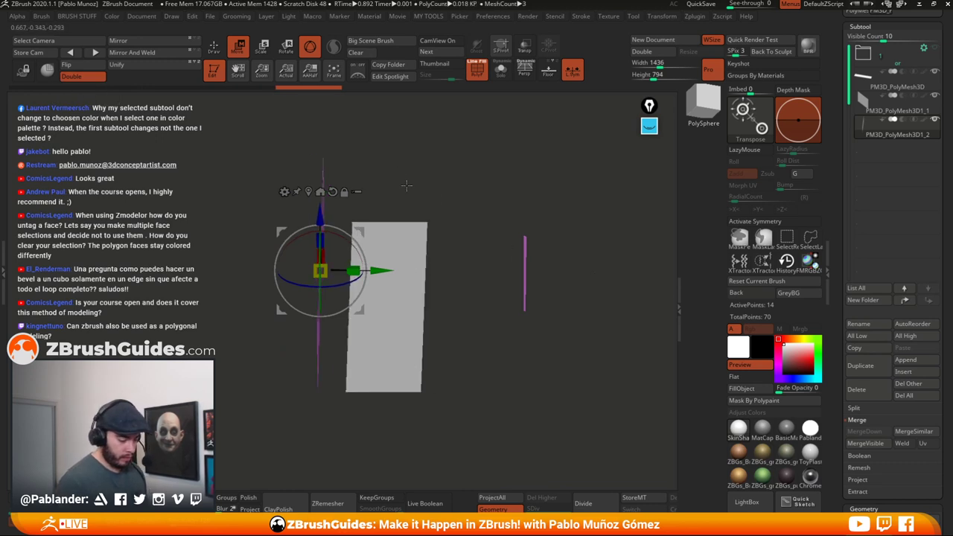
click(893, 108)
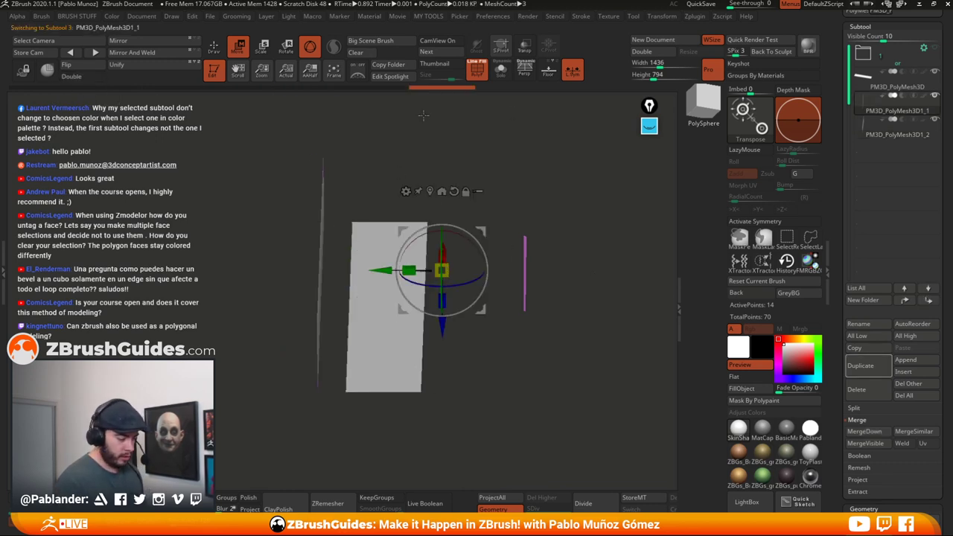
click(890, 83)
click(82, 80)
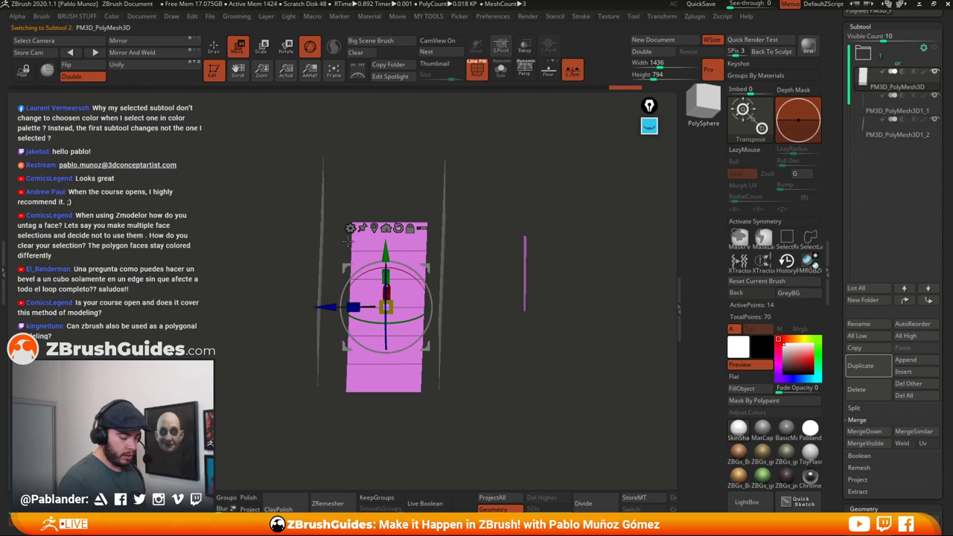
drag(566, 313, 509, 373)
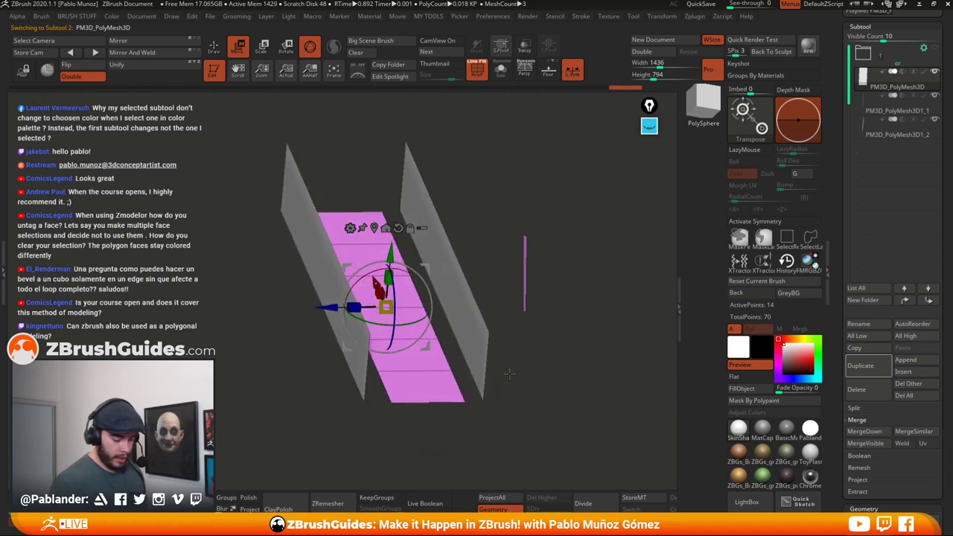
- Duplicate the floor strip's subtool and raise the copy above the walls as a ceiling
click(874, 370)
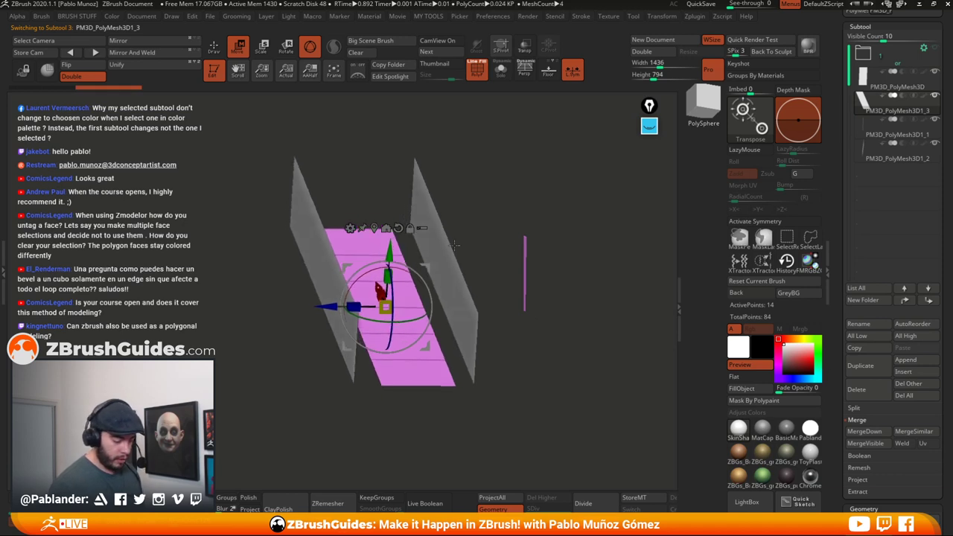
drag(390, 255, 395, 155)
drag(492, 209, 431, 236)
drag(425, 289, 334, 439)
drag(446, 439, 519, 349)
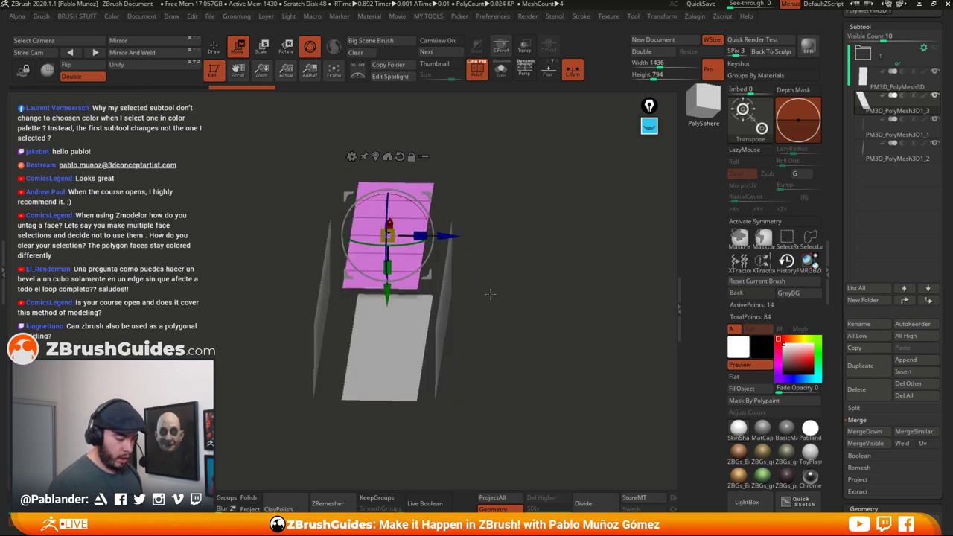
- Pull a separate square panel off the ceiling strip's end polygon with QMesh, and give the parts their own polygroups with Auto Groups
key(q)
drag(542, 301, 414, 223)
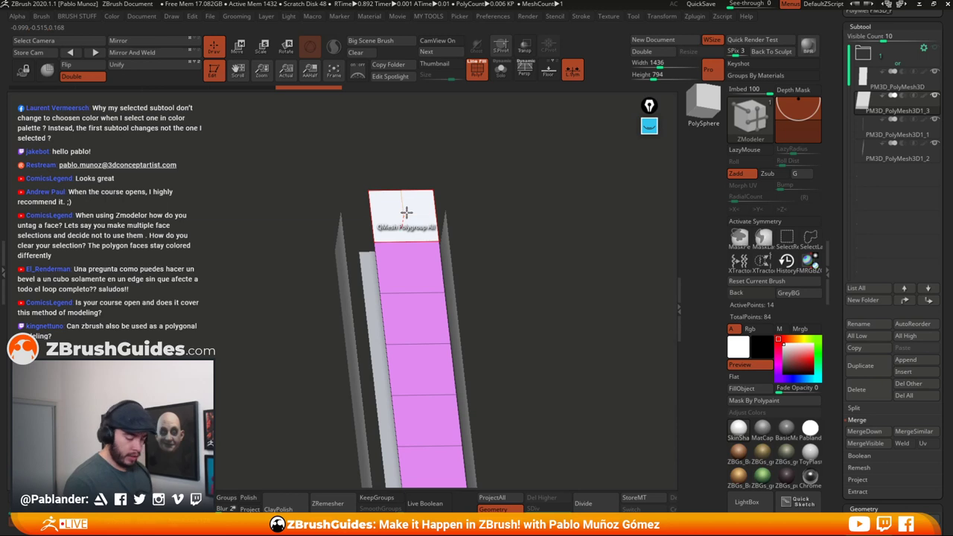
drag(405, 214, 465, 119)
key(space)
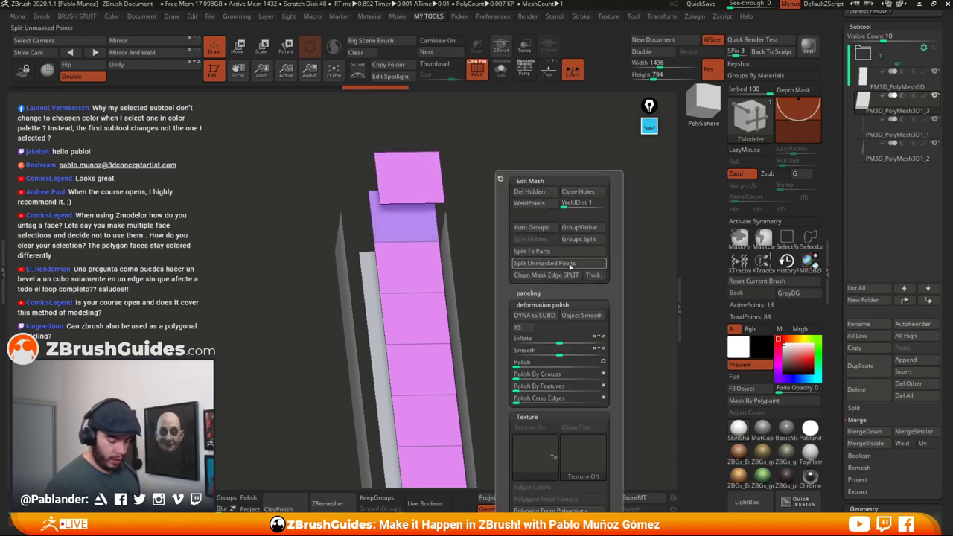
click(545, 229)
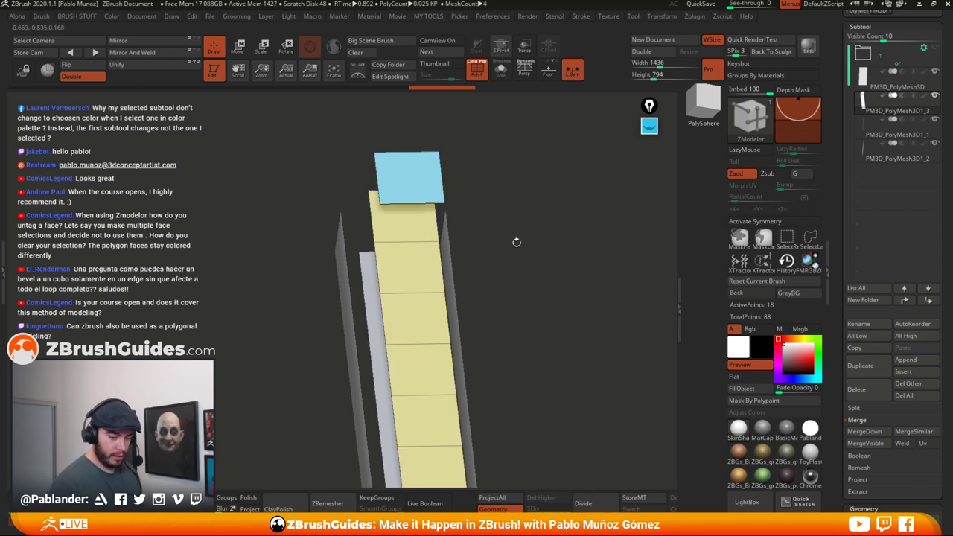
drag(516, 242, 534, 249)
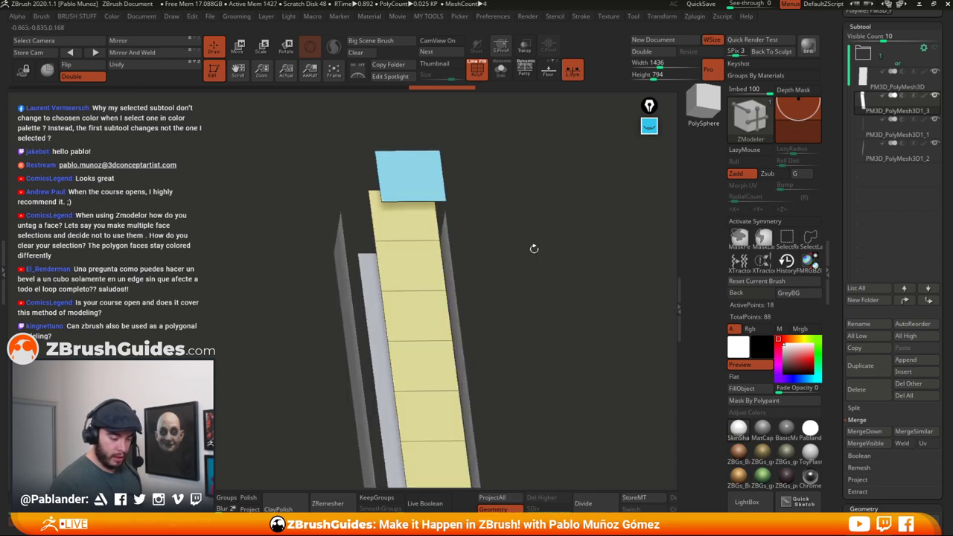
- Split the square panel from the ceiling strip into its own subtool with Groups Split, accepting the non-undoable operation
click(873, 408)
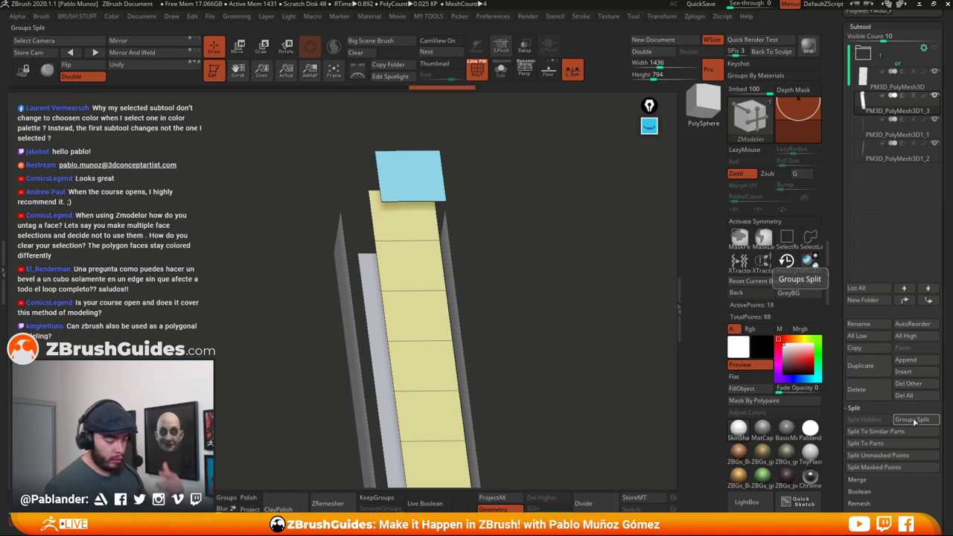
click(912, 420)
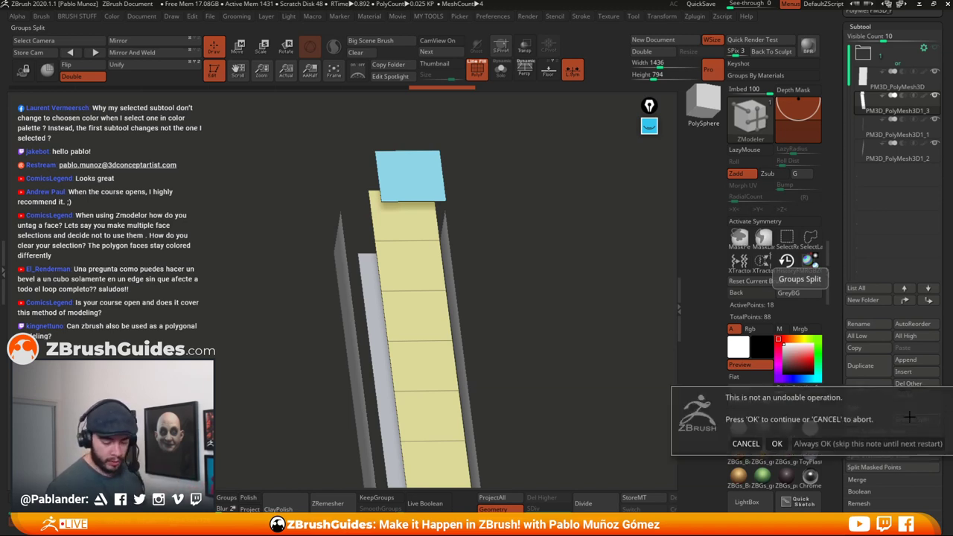
click(776, 443)
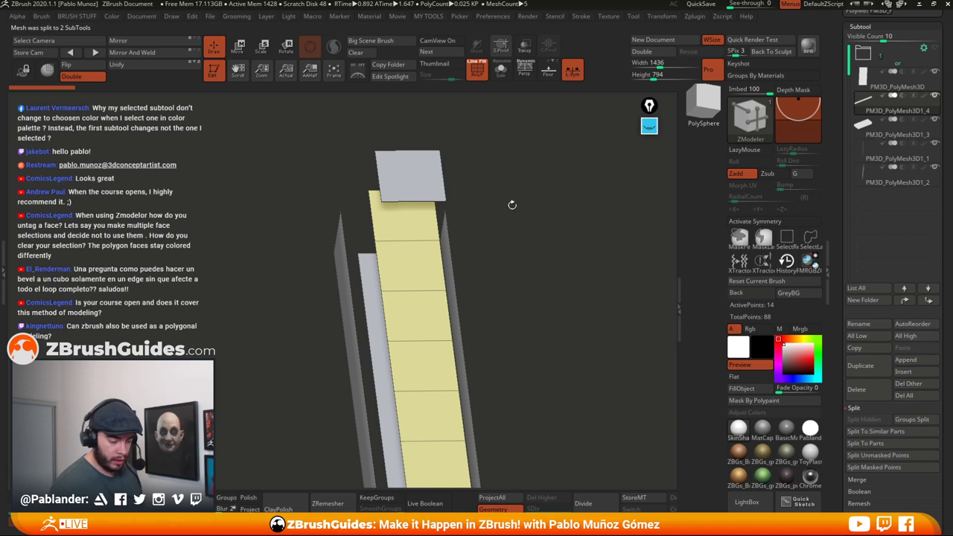
- Select the square panel's subtool, centre the gizmo on it in Move mode, and turn on its double-sided display
key(w)
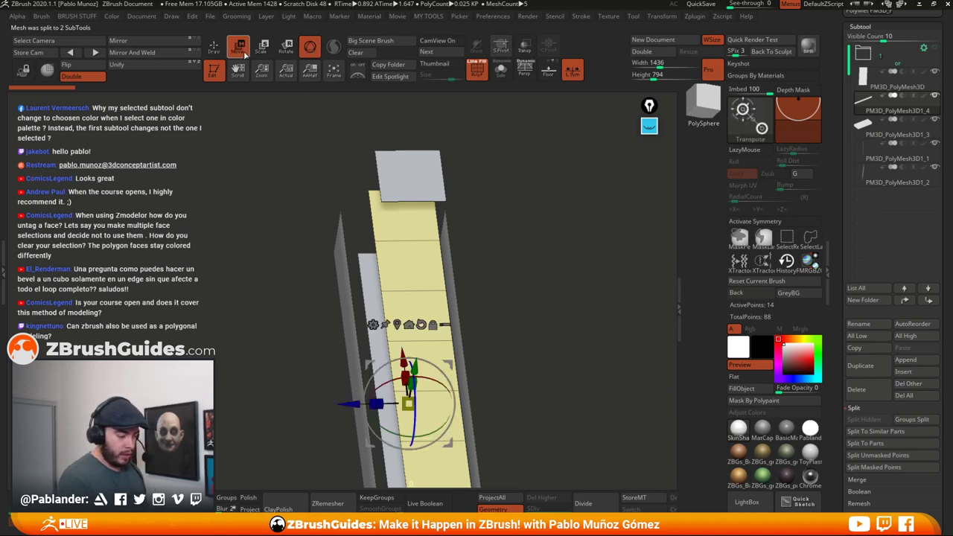
click(893, 128)
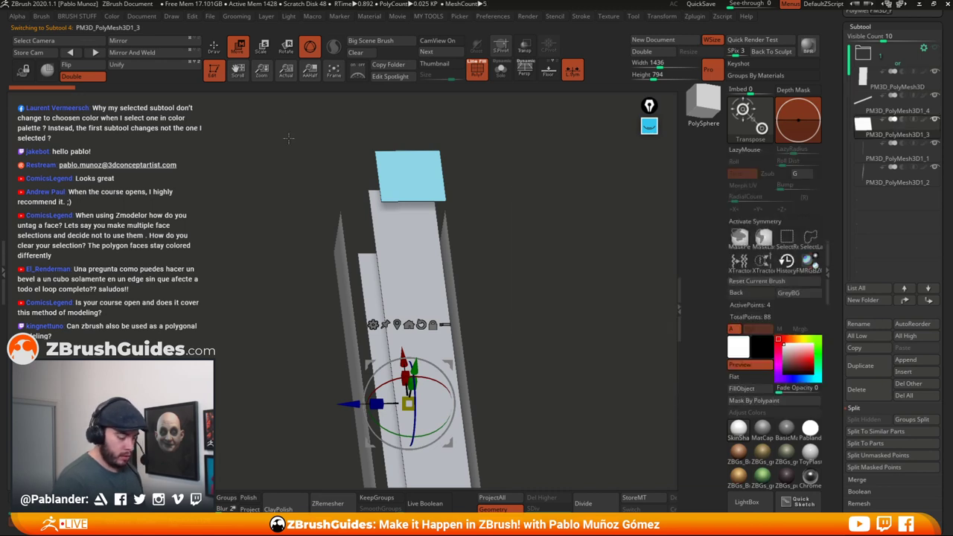
click(397, 324)
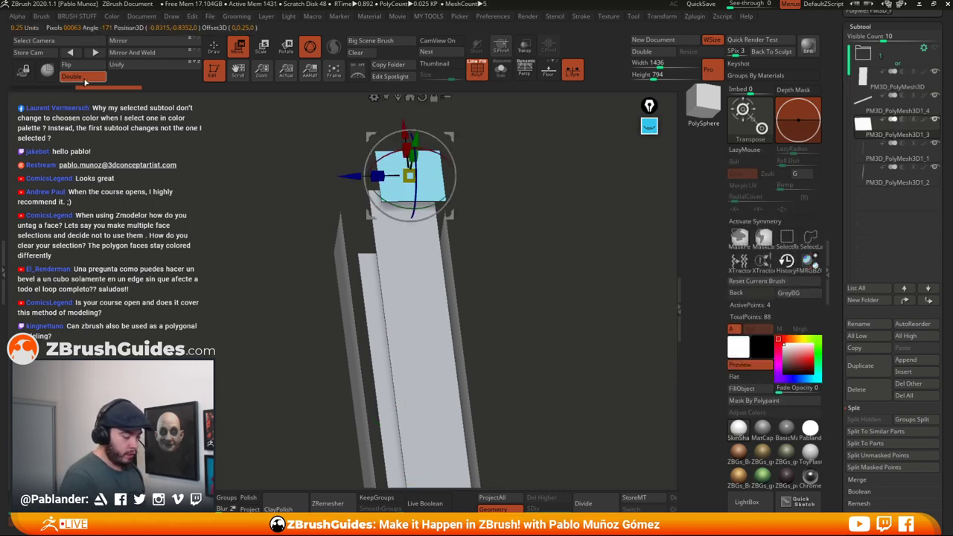
click(84, 78)
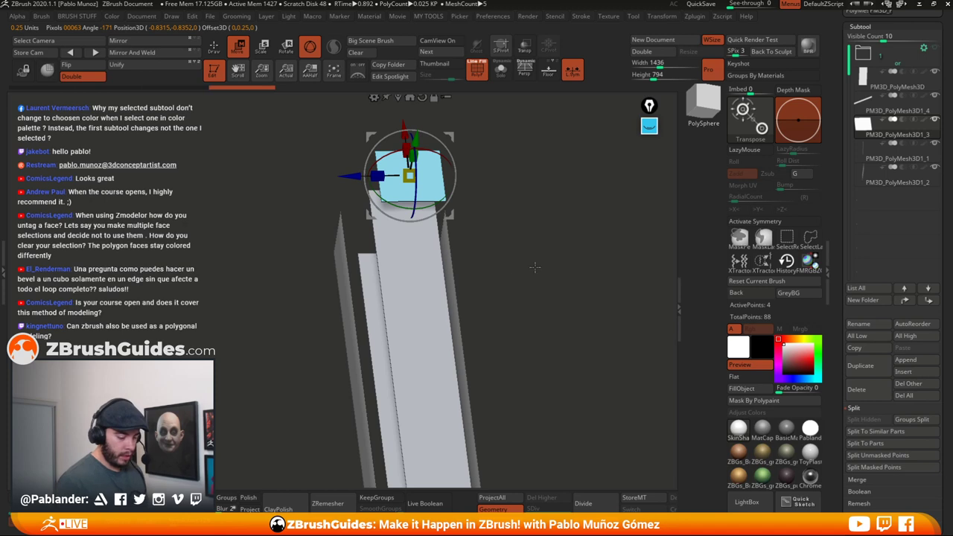
mouse_move(534, 266)
mouse_down()
mouse_move(544, 234)
mouse_move(525, 256)
mouse_up()
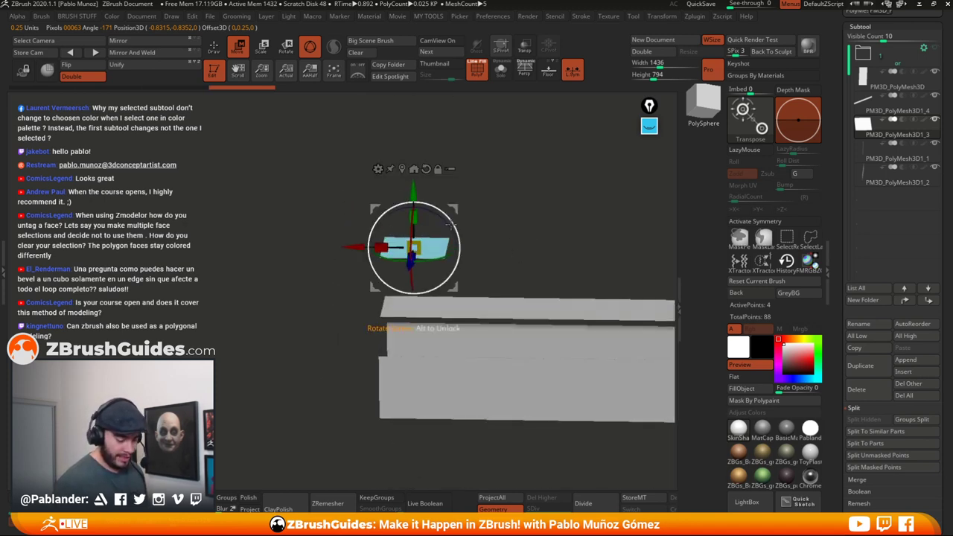
- Rotate the square panel upright, place it at the corridor's far end as an end wall, and return to Draw mode
drag(447, 223, 370, 181)
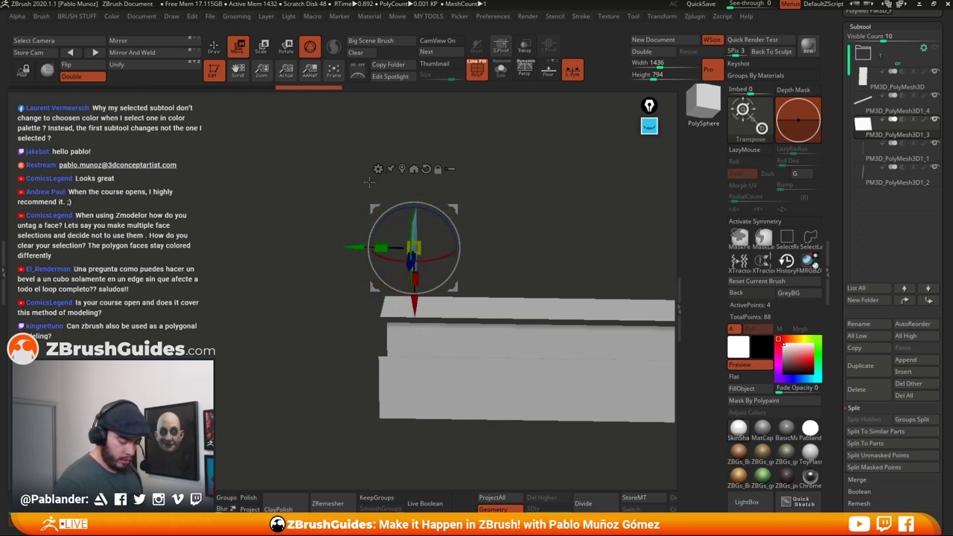
shift+drag(496, 240, 498, 246)
drag(456, 286, 383, 407)
mouse_move(522, 240)
mouse_down()
mouse_move(477, 250)
mouse_move(443, 187)
mouse_move(533, 258)
mouse_move(484, 245)
mouse_move(521, 215)
mouse_move(541, 221)
mouse_move(529, 219)
mouse_up()
key(q)
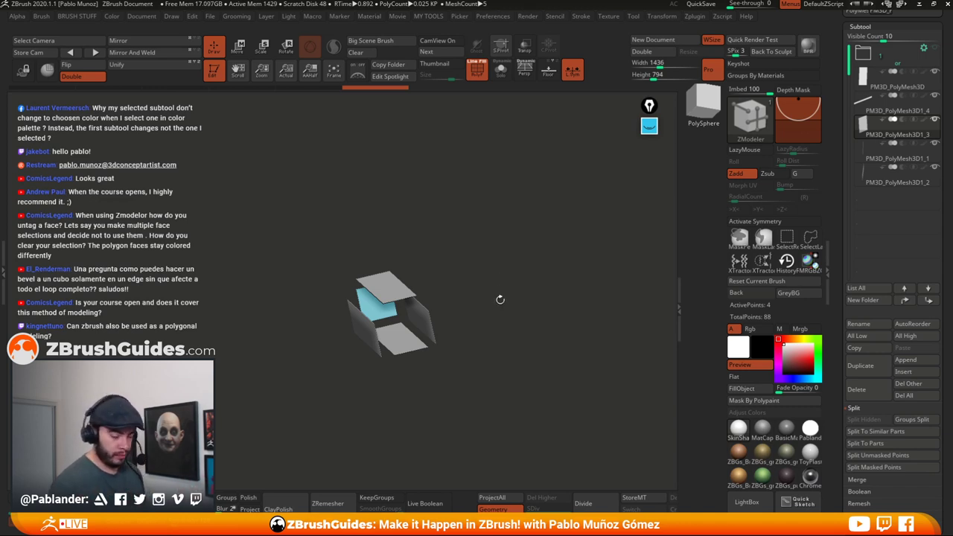
- View the corridor straight on through its open end, with perspective on and PolyFrame off
drag(500, 299, 589, 232)
click(476, 71)
click(477, 69)
click(525, 69)
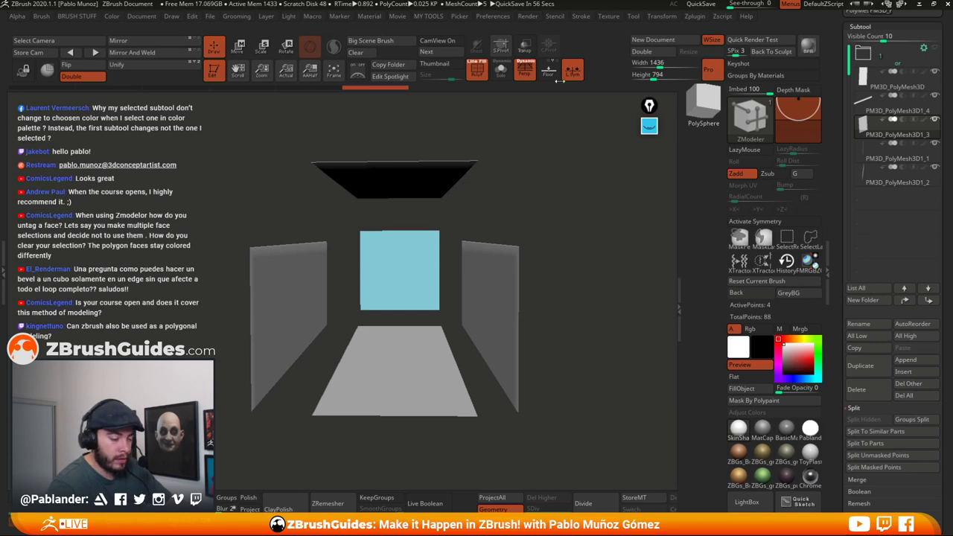
click(479, 74)
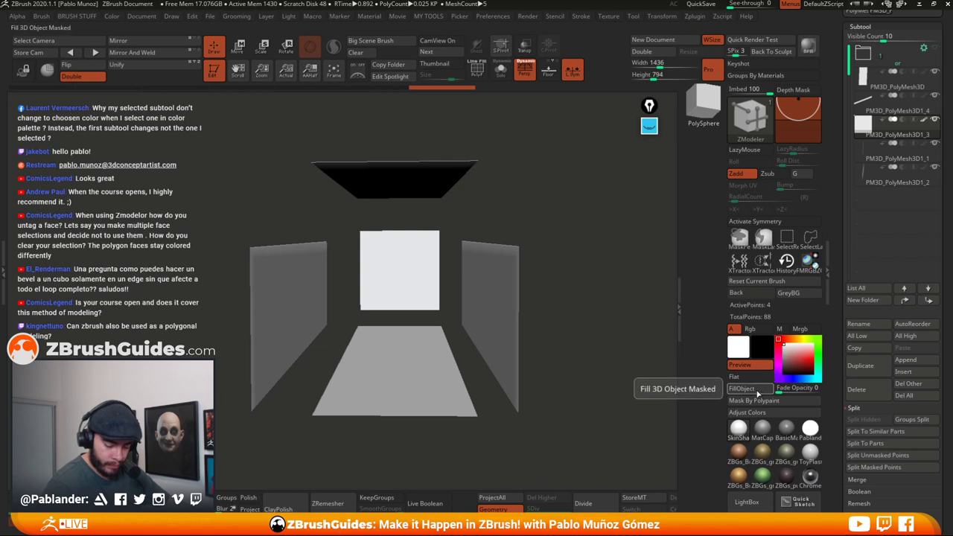
- Enable Rgb and fill the end panel with white, inspecting it from several angles
click(749, 328)
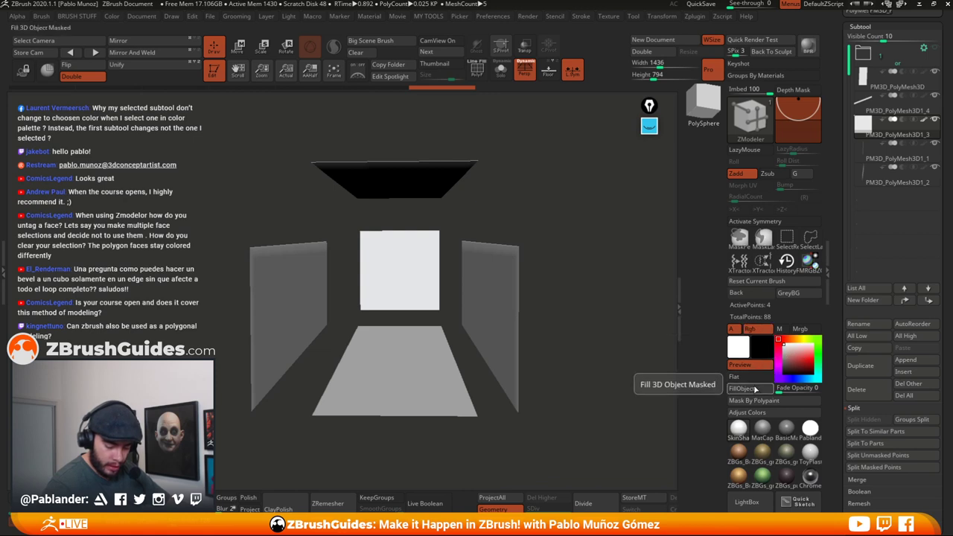
mouse_move(571, 203)
mouse_down()
mouse_move(574, 187)
mouse_move(561, 212)
mouse_move(585, 209)
mouse_up()
drag(616, 332, 544, 248)
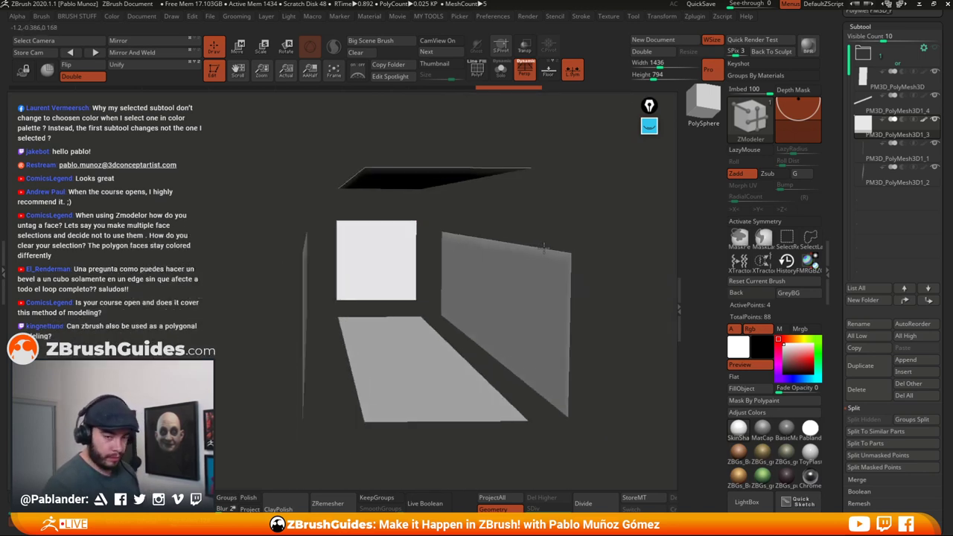
drag(557, 204, 248, 185)
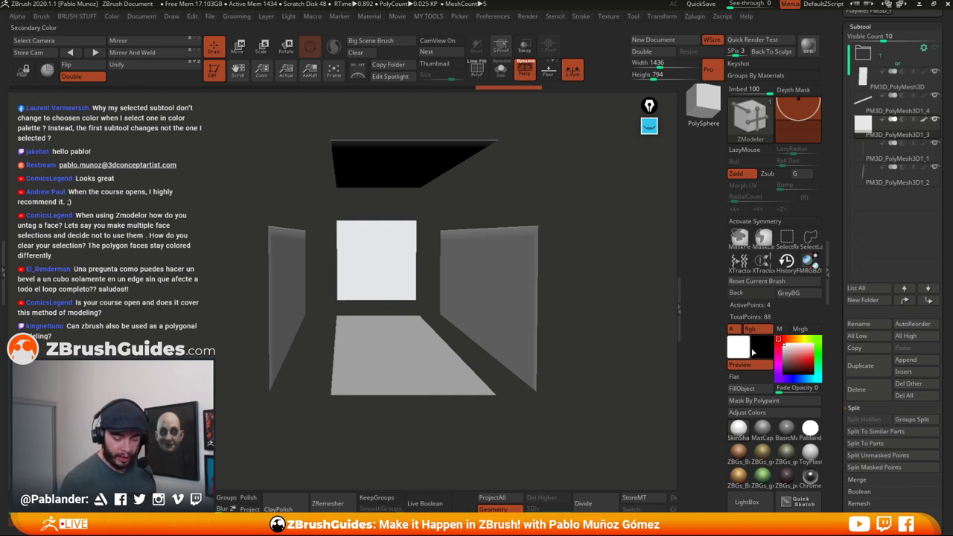
- Change the active colour to red and compare the filled end panel with the unfilled strips
click(810, 361)
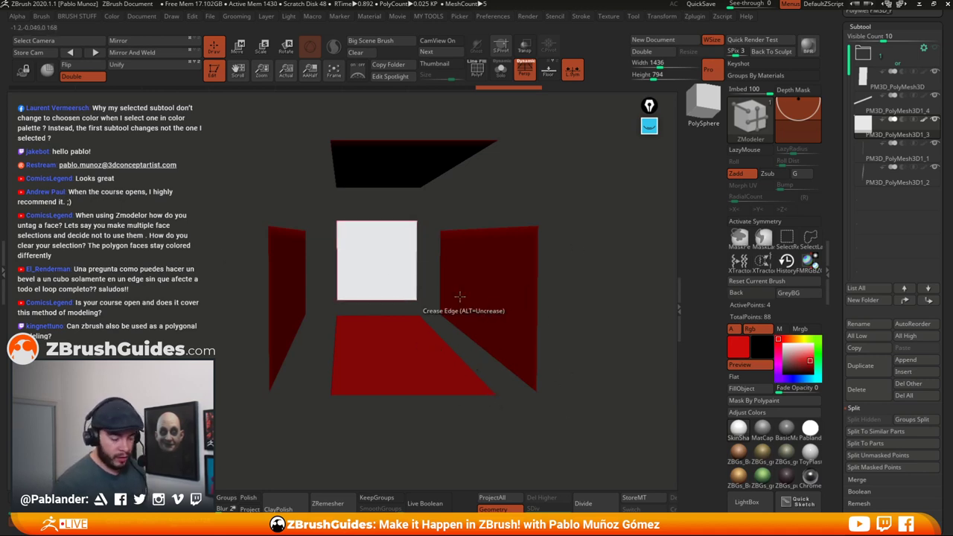
mouse_move(592, 315)
mouse_down()
mouse_move(573, 316)
mouse_move(601, 322)
mouse_move(591, 324)
mouse_up()
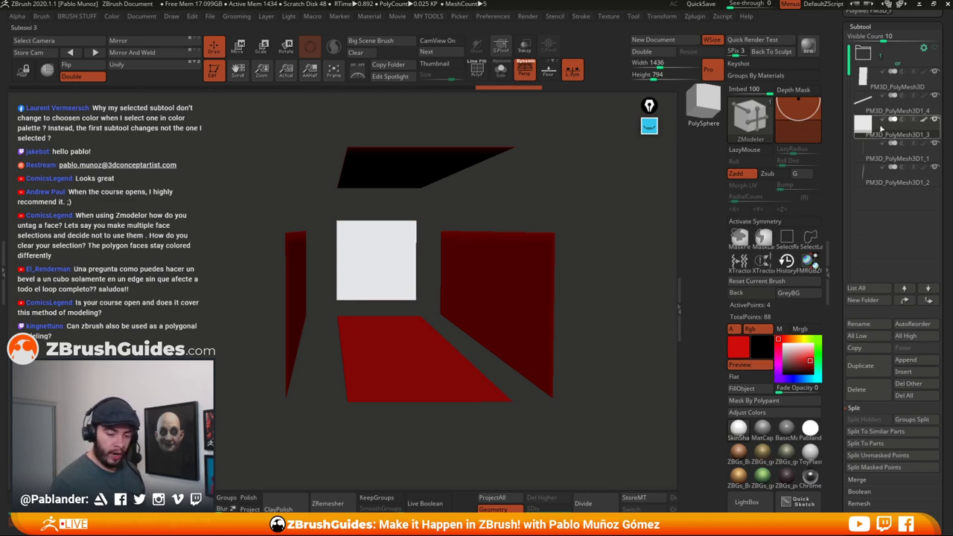
drag(584, 200, 484, 229)
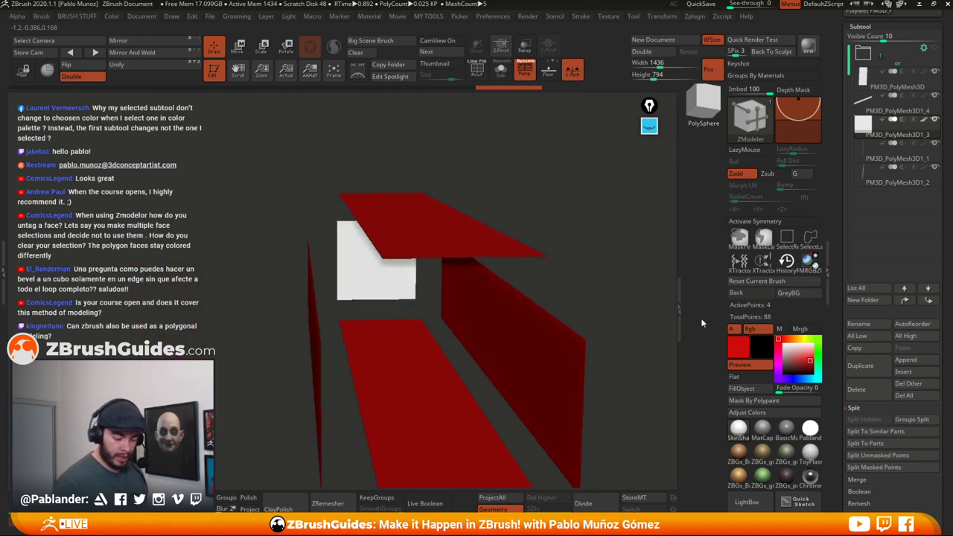
- Set the active colour back to white
click(783, 343)
click(805, 356)
drag(803, 355, 778, 339)
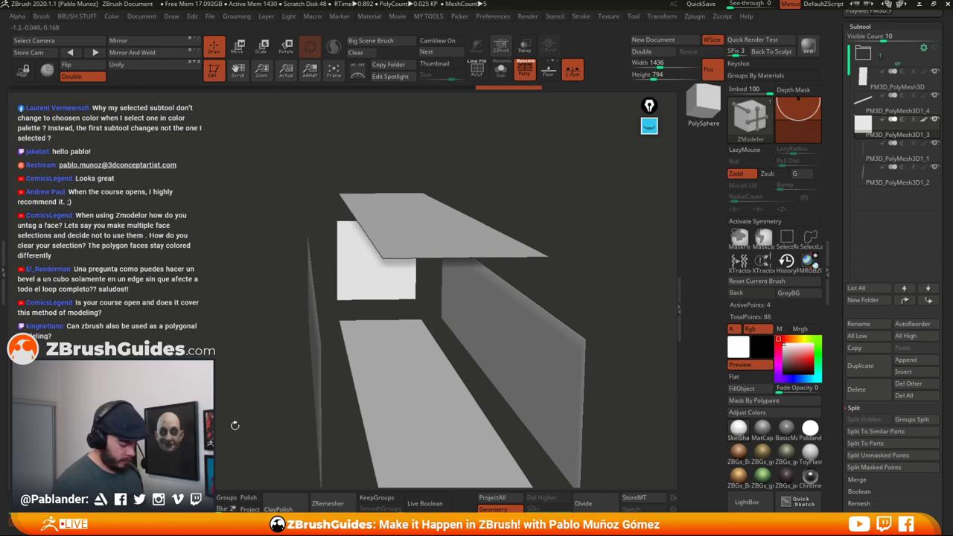
- Switch to the Move brush, select the ceiling panel and fill it with white
key(2)
key(1)
click(403, 307)
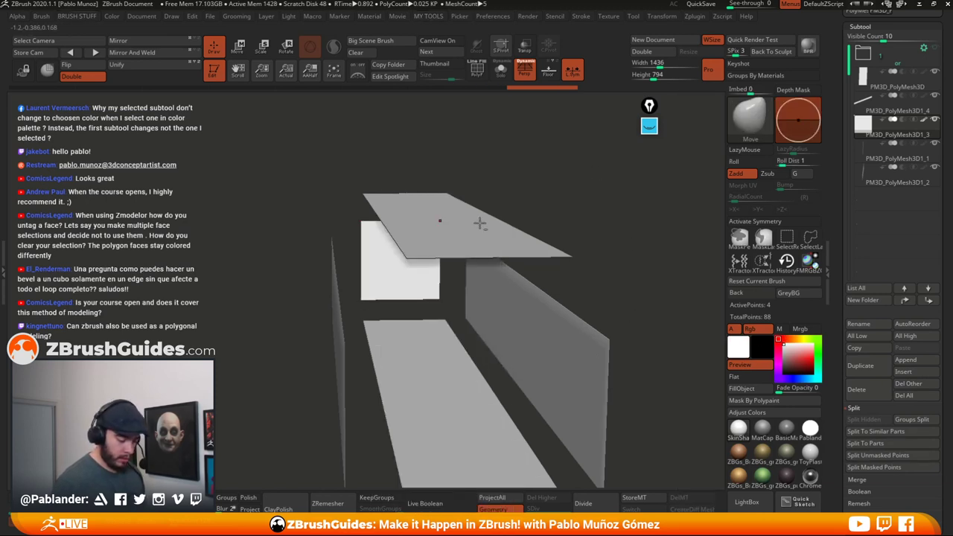
alt+click(481, 224)
alt+drag(619, 283, 587, 262)
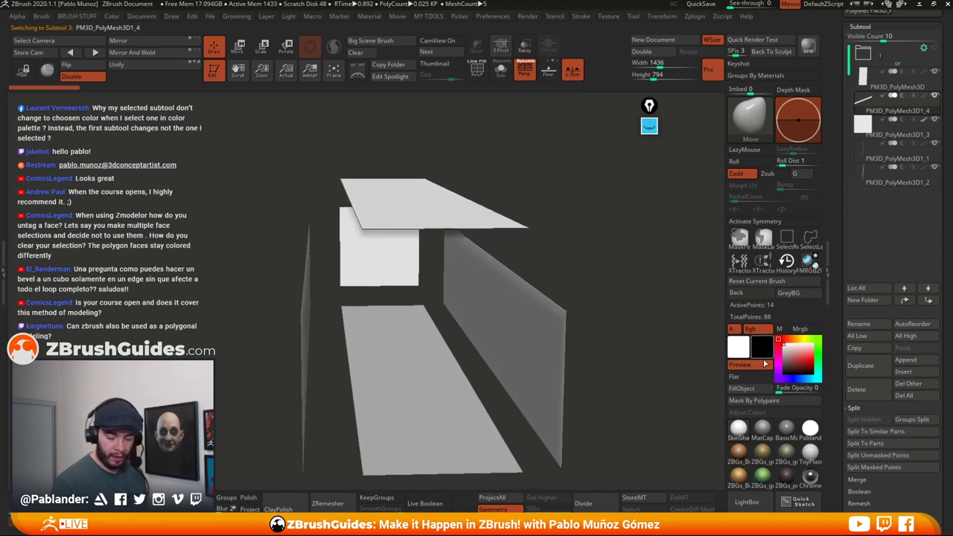
click(748, 391)
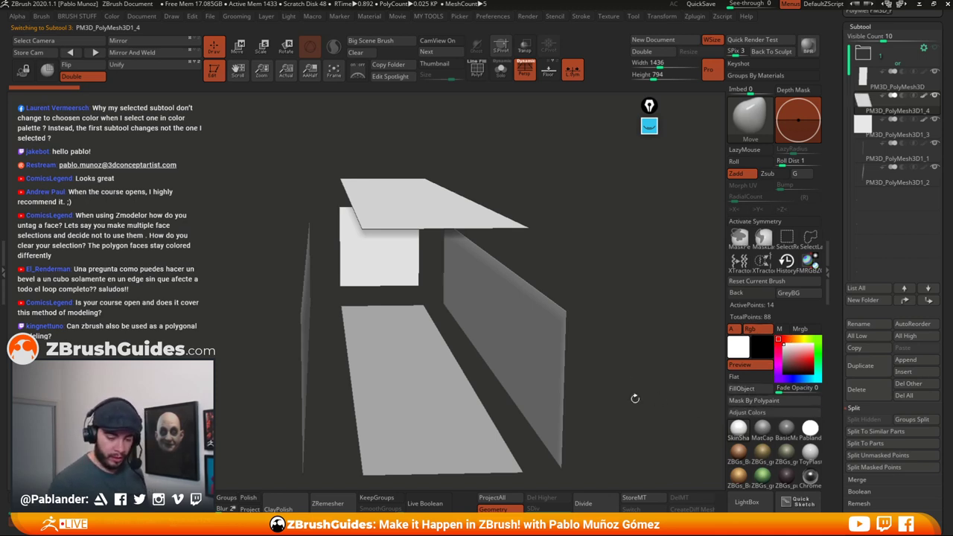
- Change the active colour to blue and compare the filled ceiling and end panel with the unfilled strips
mouse_move(925, 101)
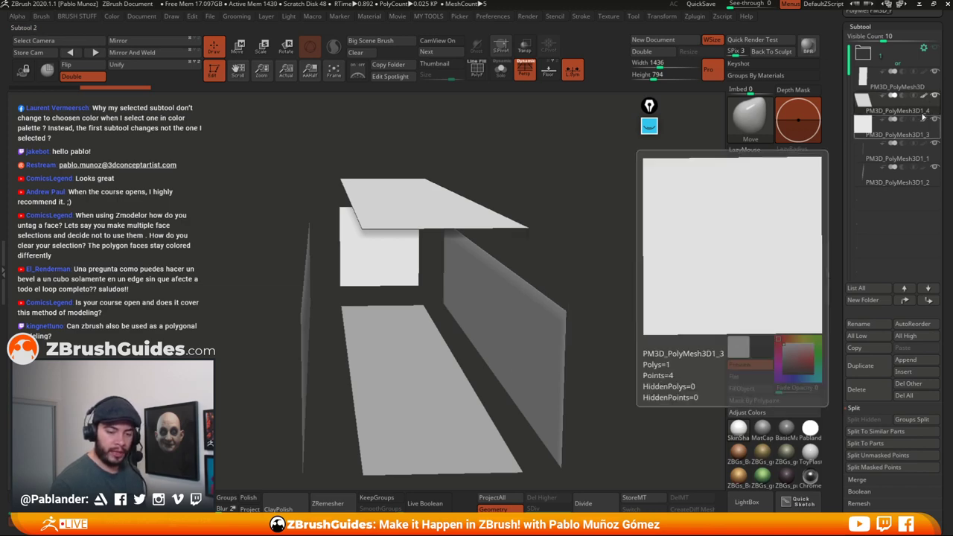
alt+drag(596, 354, 603, 330)
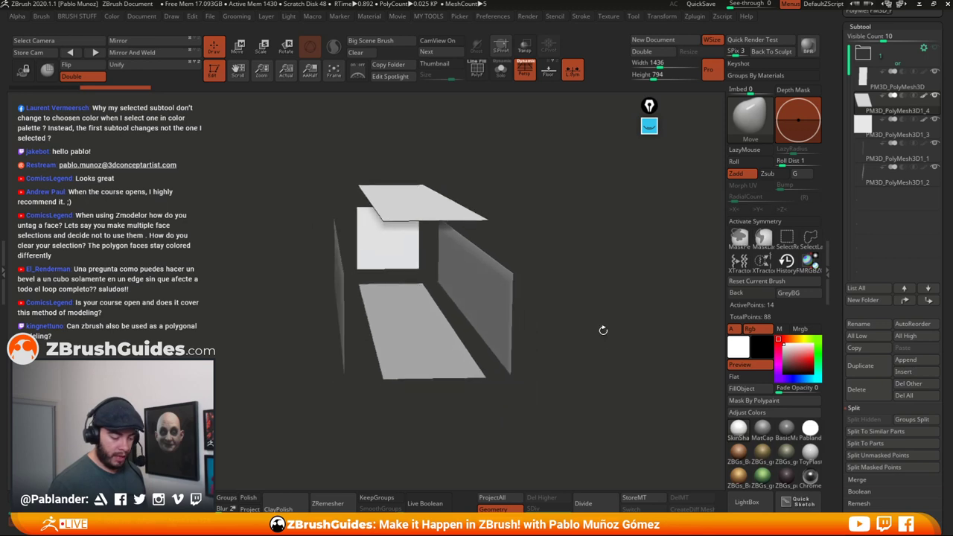
drag(509, 214, 554, 205)
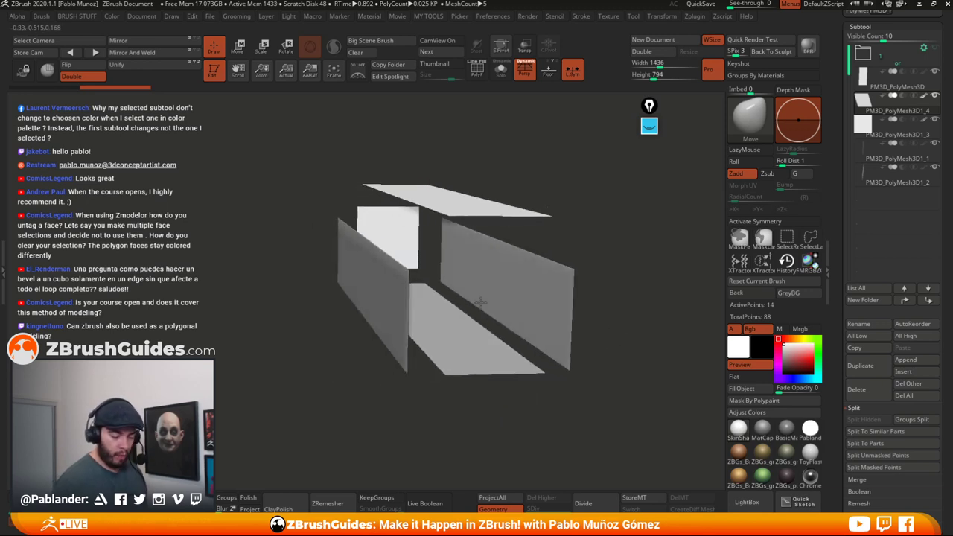
drag(616, 375, 591, 368)
click(817, 341)
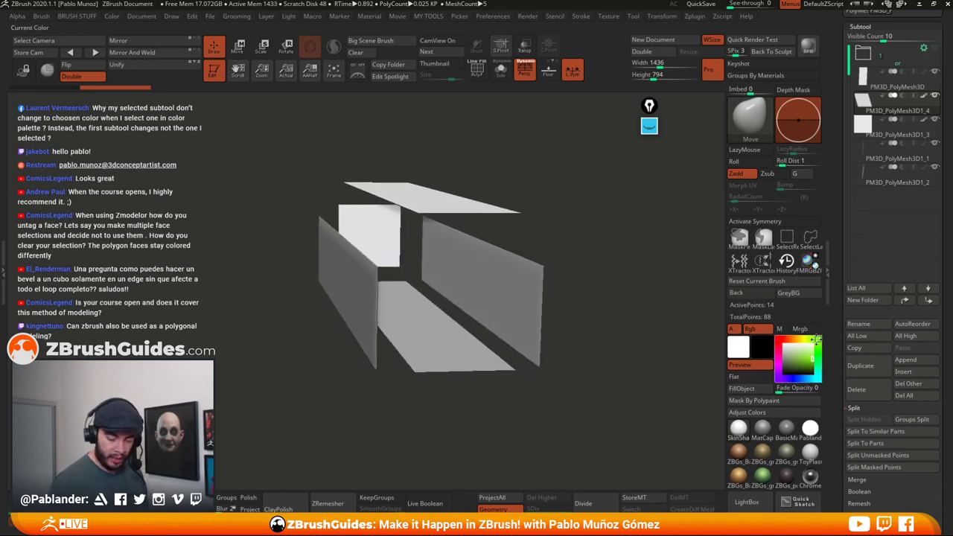
click(812, 359)
click(804, 379)
drag(575, 310, 607, 274)
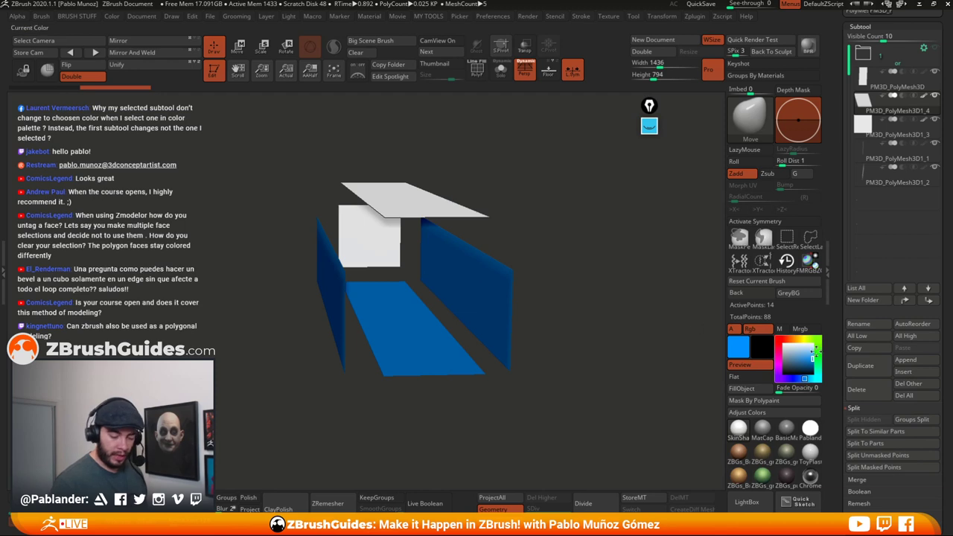
mouse_move(806, 340)
mouse_down()
mouse_move(817, 376)
mouse_move(795, 379)
mouse_up()
drag(801, 364, 806, 358)
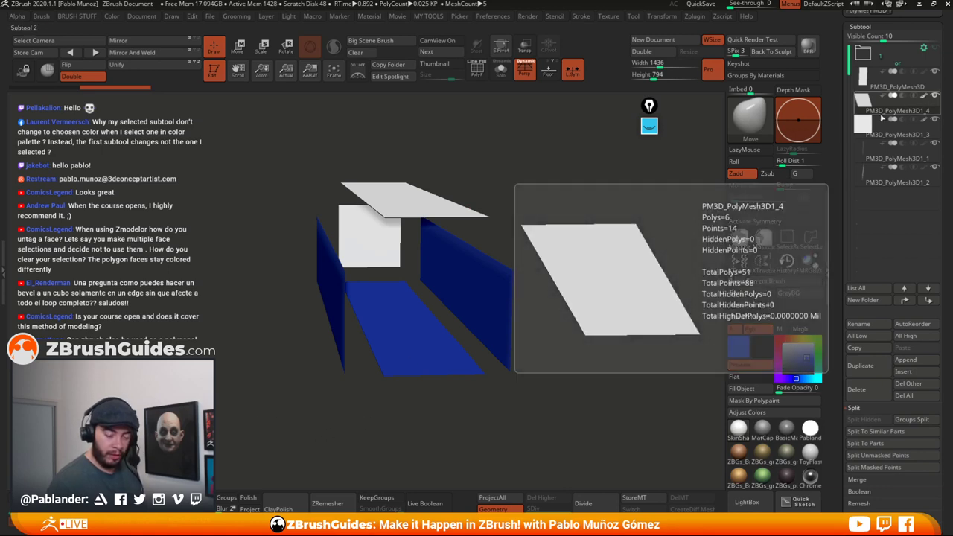
- Toggle the polypaint display of the ceiling and end panel subtools, leaving it off for both
click(923, 96)
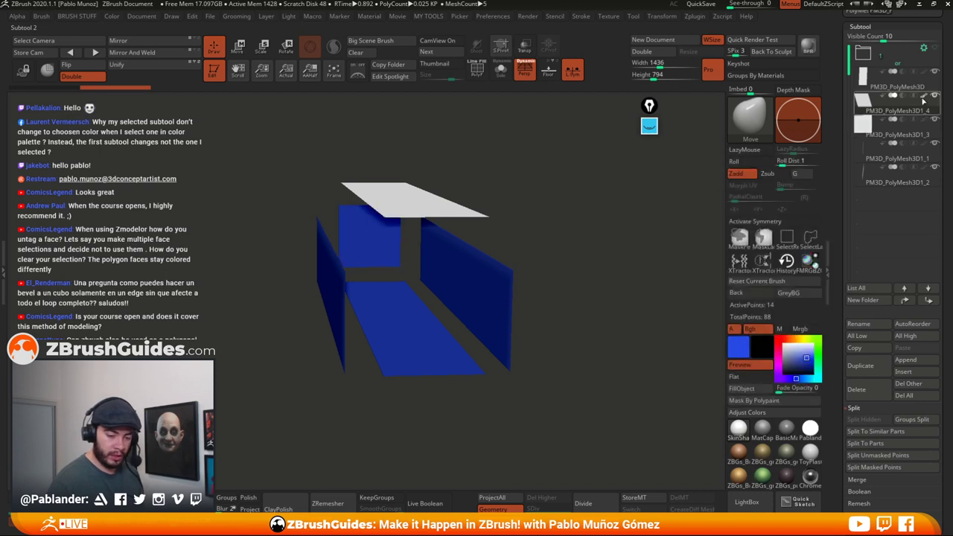
click(923, 98)
click(923, 98)
click(923, 121)
click(924, 98)
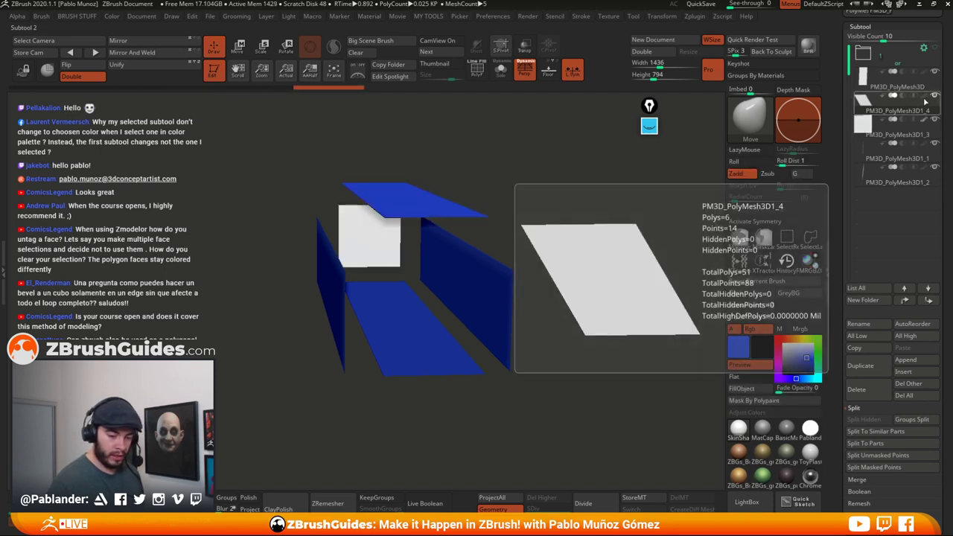
click(926, 102)
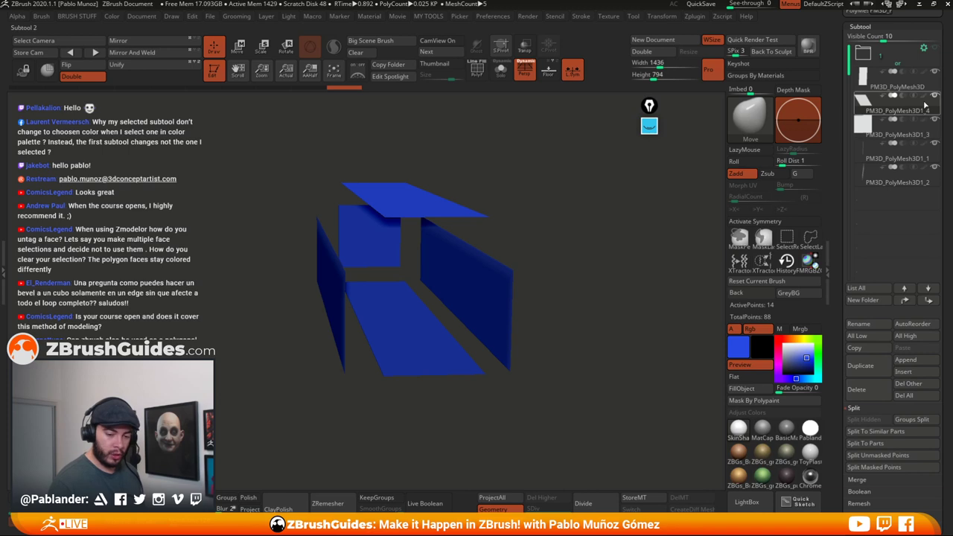
click(927, 87)
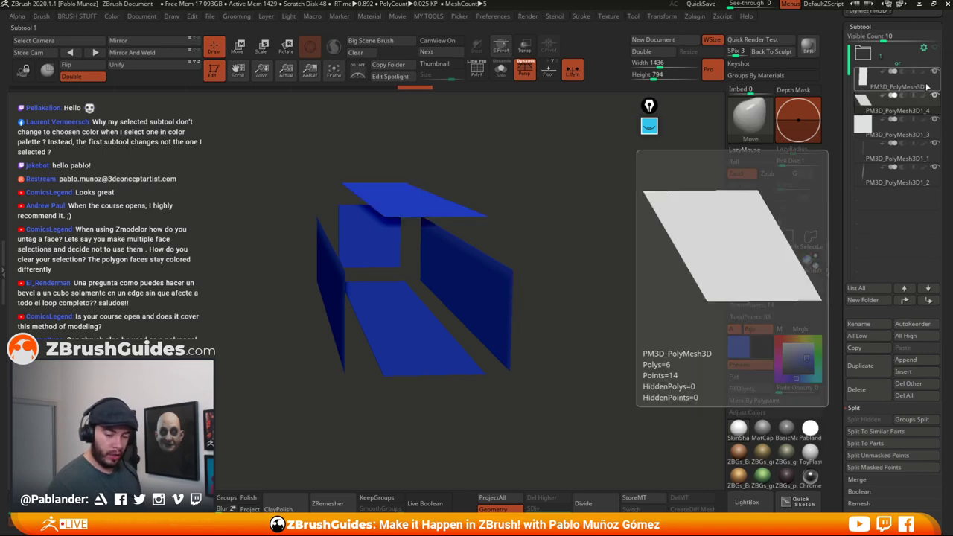
click(925, 102)
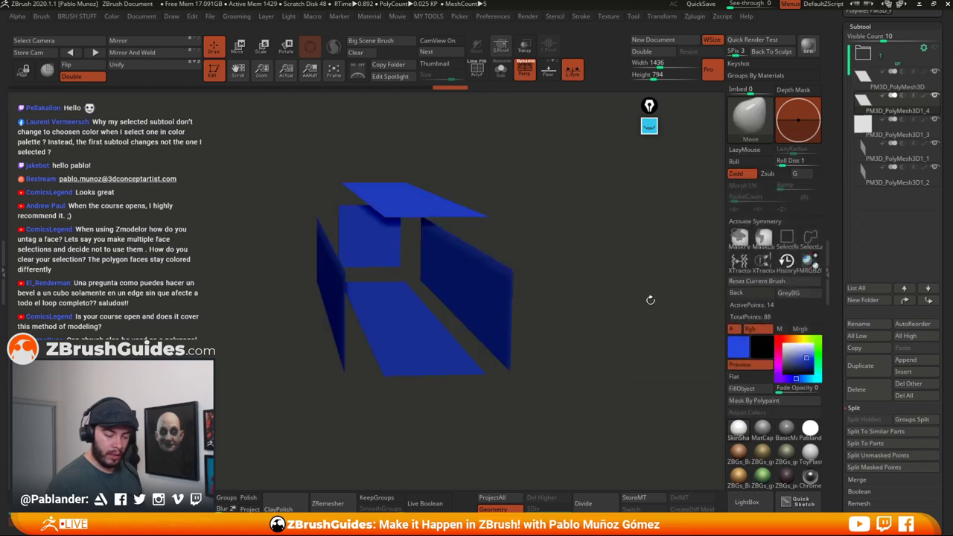
- Set the active colour back to white and turn on PolyFrame
drag(582, 283, 579, 271)
click(784, 345)
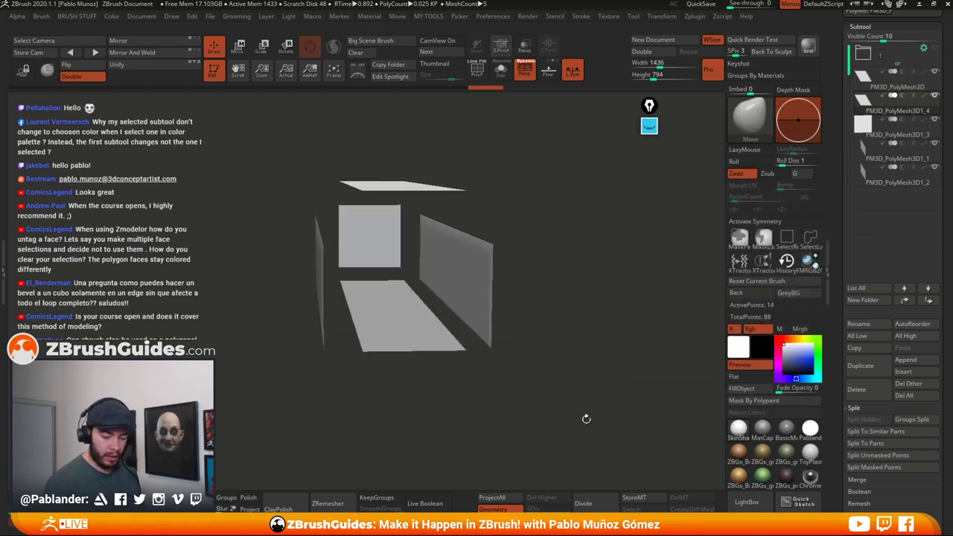
drag(565, 316, 477, 326)
click(477, 69)
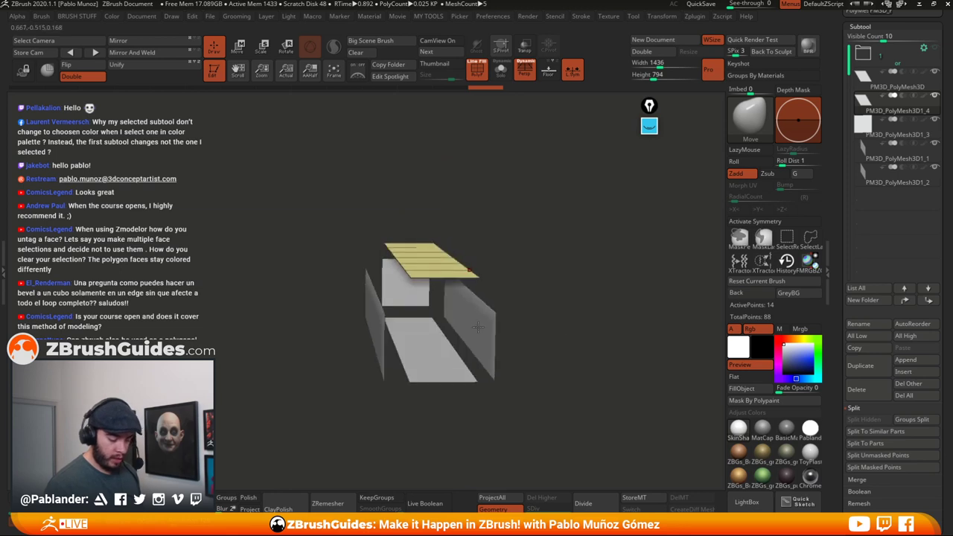
- Select the right wall strip, isolate it with Solo and view it straight from the side
click(885, 162)
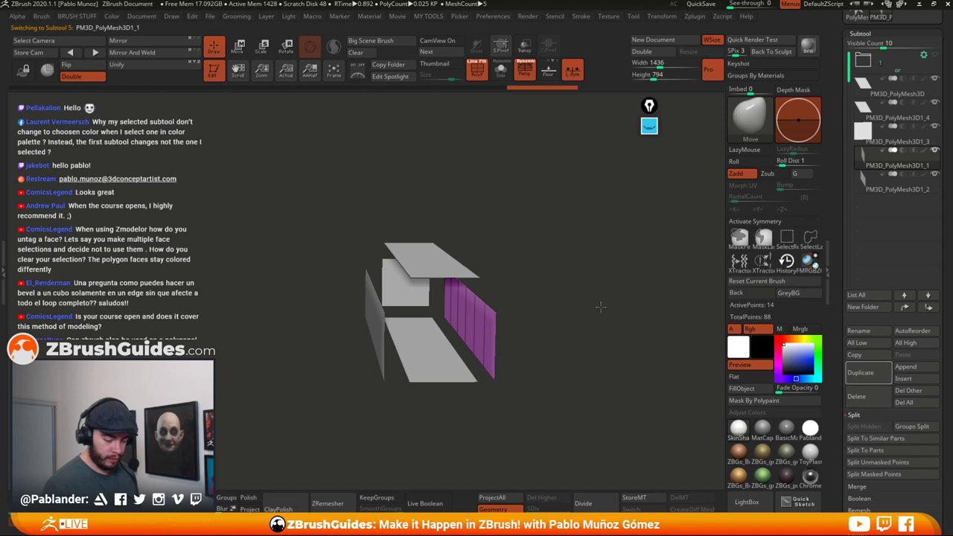
alt+drag(601, 306, 593, 300)
click(501, 70)
drag(514, 149, 490, 212)
mouse_move(529, 300)
alt+mouse_down()
mouse_move(543, 318)
mouse_move(541, 298)
alt+mouse_up()
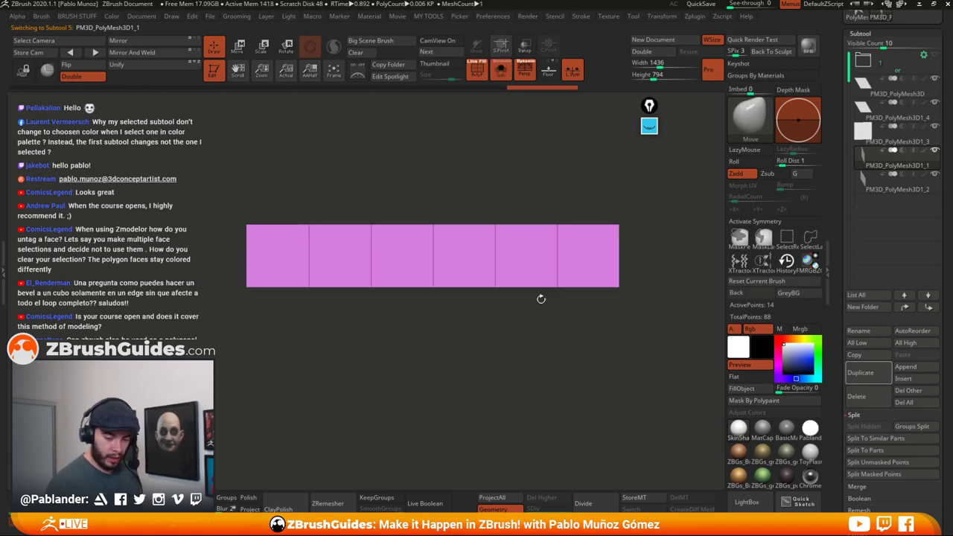
- Rename the isolated right wall subtool "R wall"
click(878, 329)
text(R)
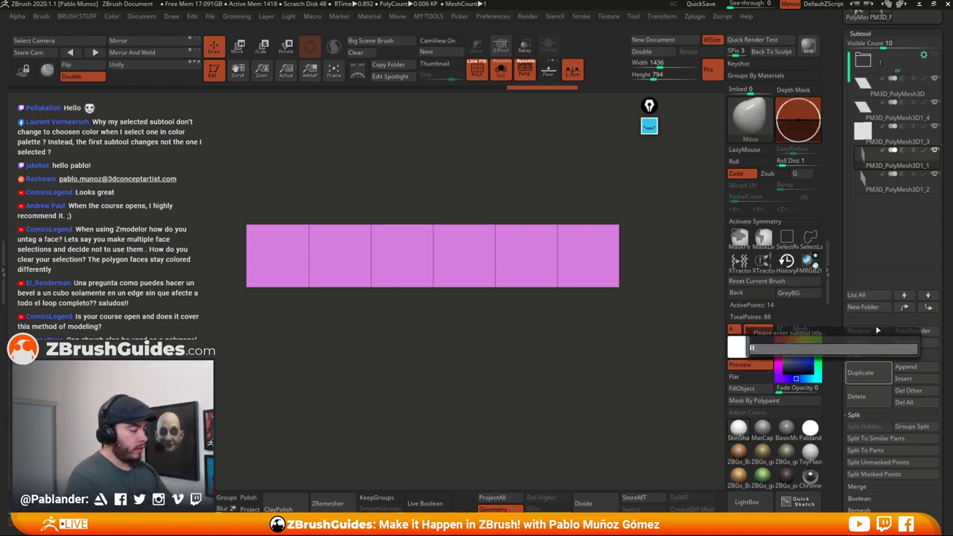
text( wall)
key(Return)
- Select the left wall subtool and rename it "L wall"
click(901, 188)
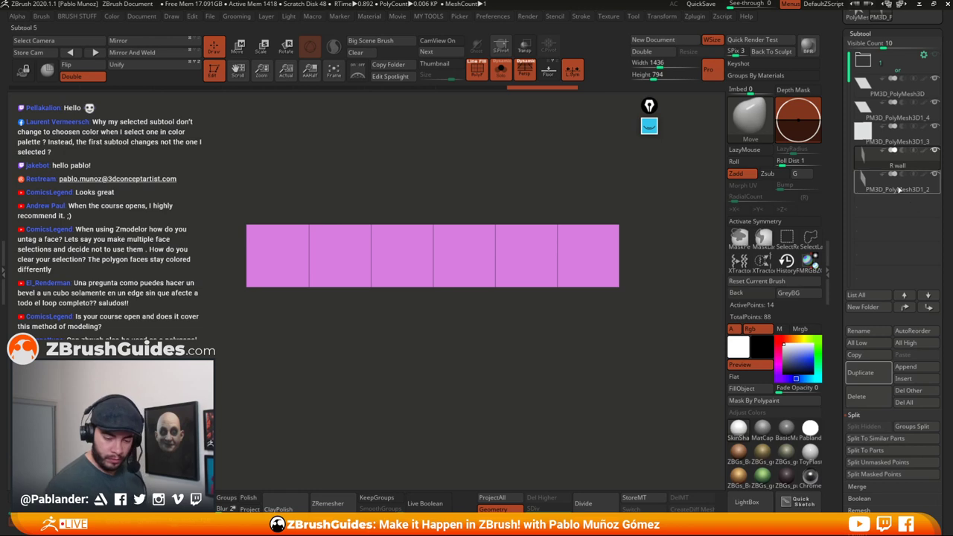
click(884, 332)
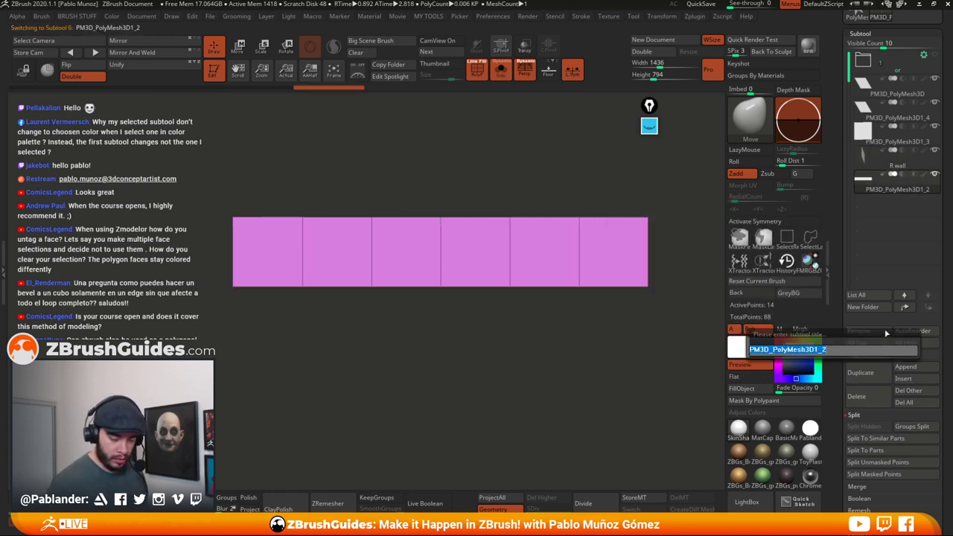
text(L wal)
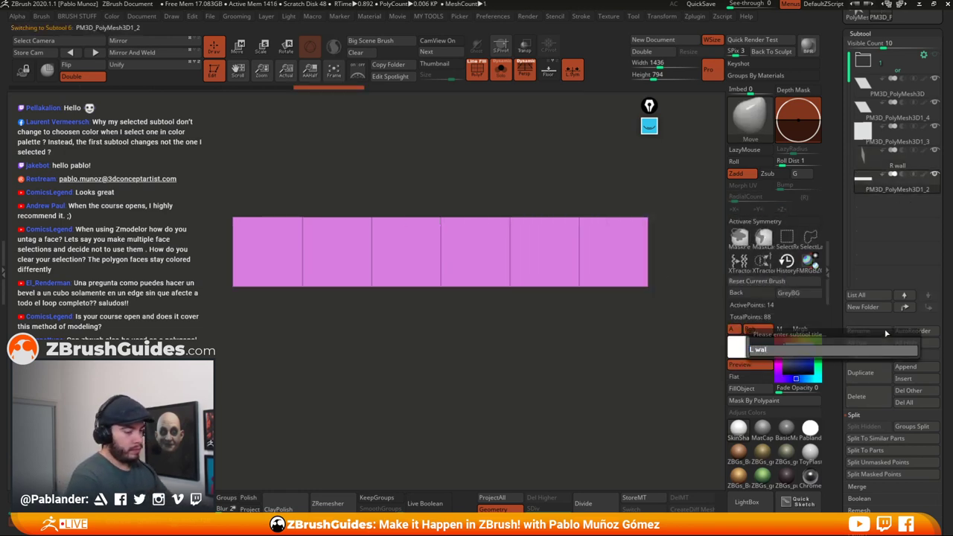
text(l)
key(Return)
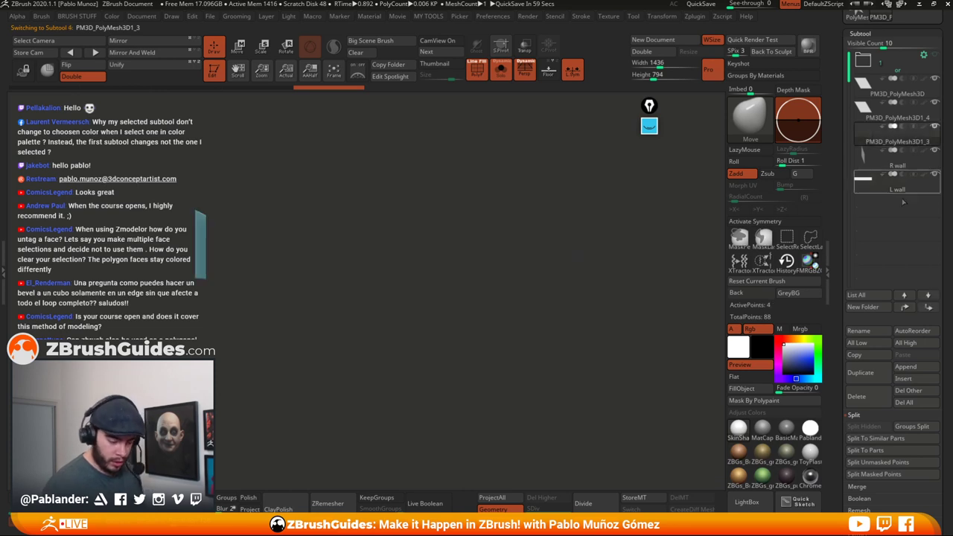
- Rename the end panel subtool "door" and the ceiling subtool "roof"
click(884, 332)
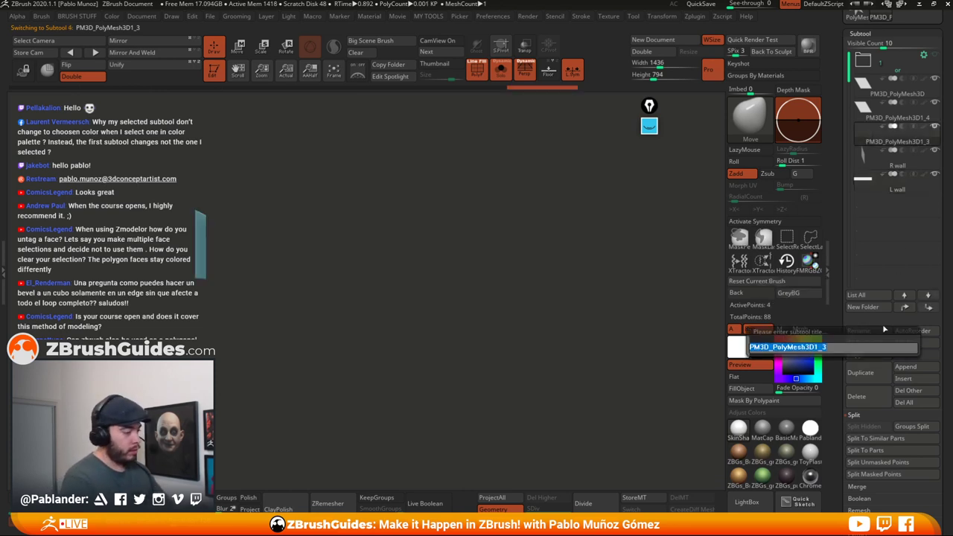
text(door)
key(Return)
click(913, 120)
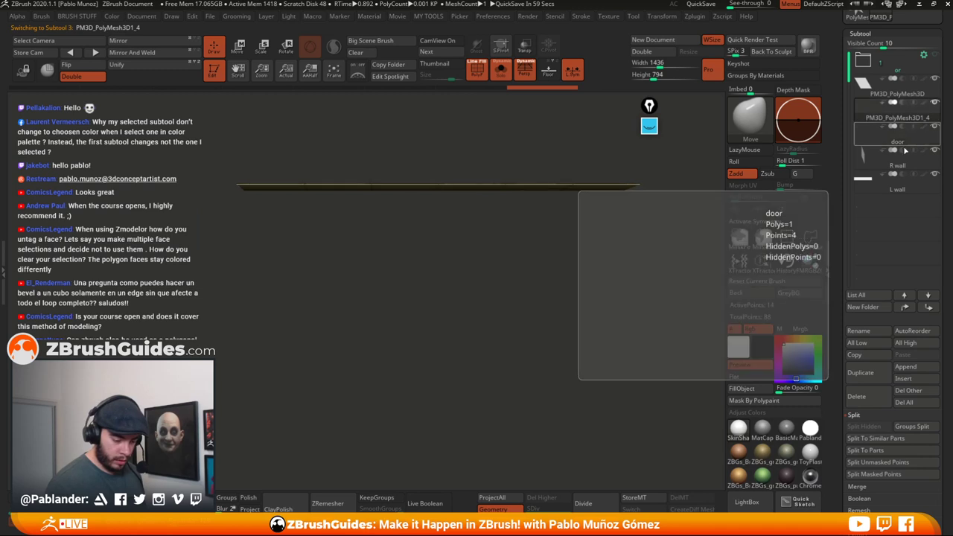
click(878, 331)
text(roof)
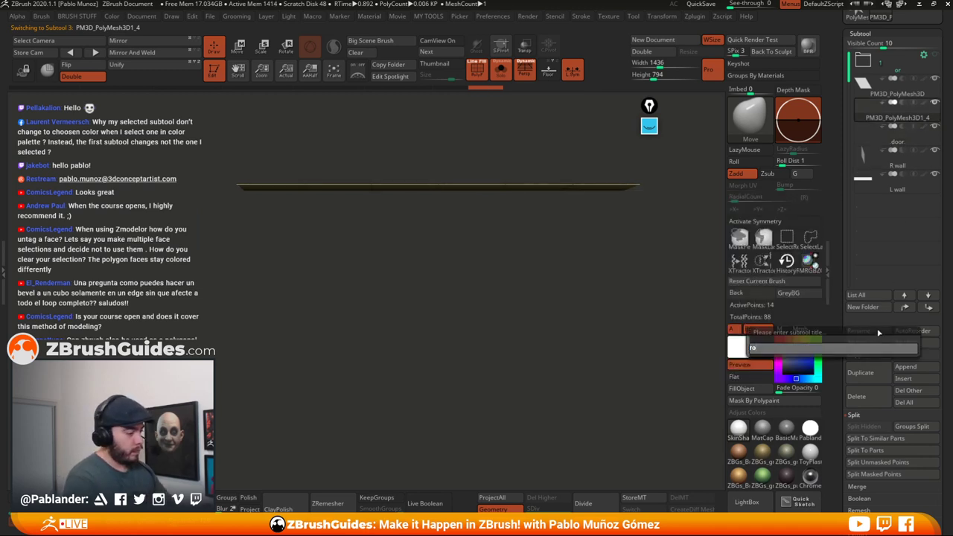
key(Return)
- Select the floor strip's subtool and rename it "floor"
click(911, 98)
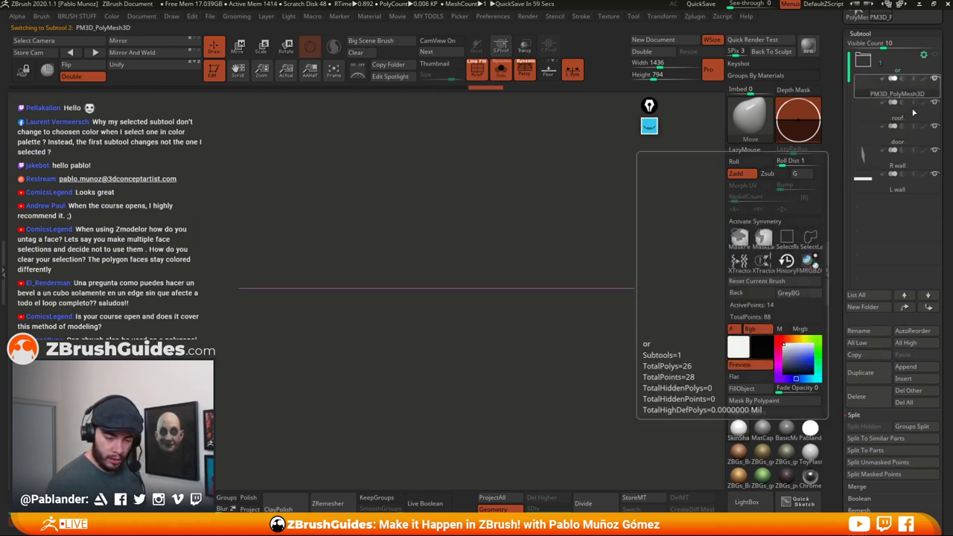
click(878, 330)
text(floor)
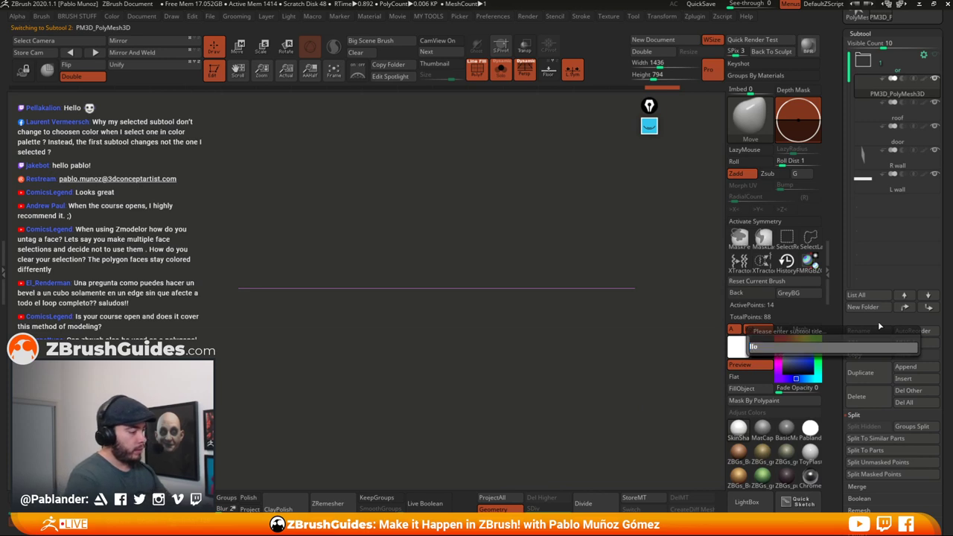
key(Return)
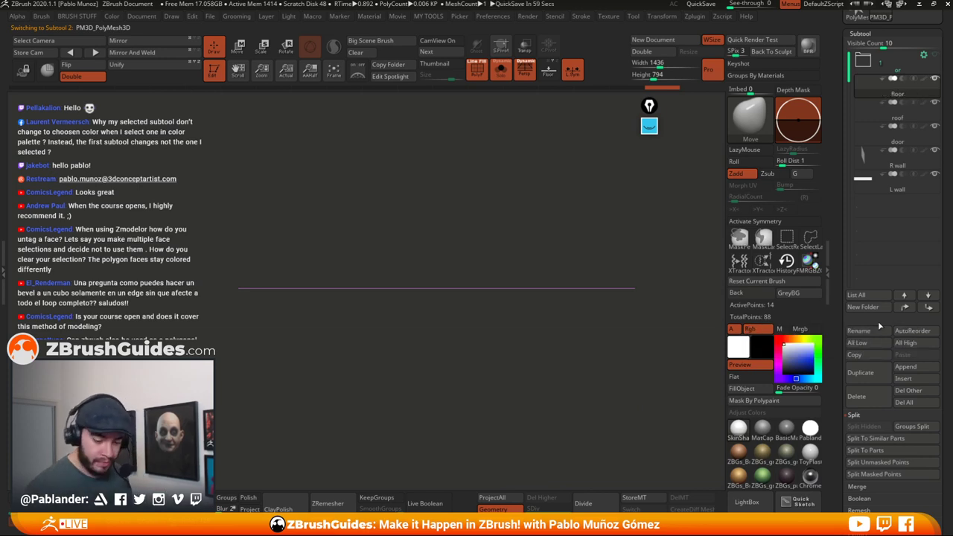
- Select the R wall subtool and choose the scifi-corridor insert mesh brush
click(901, 176)
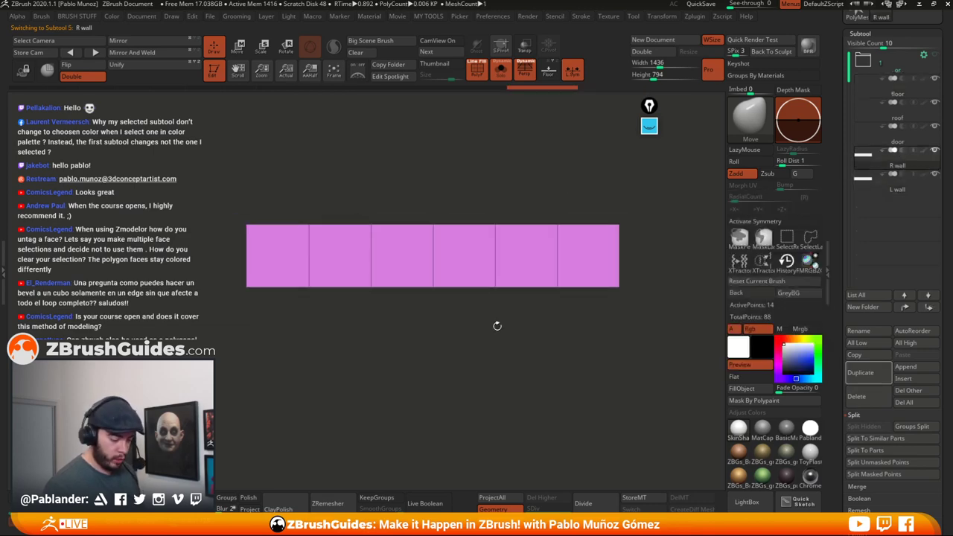
alt+drag(507, 345, 494, 365)
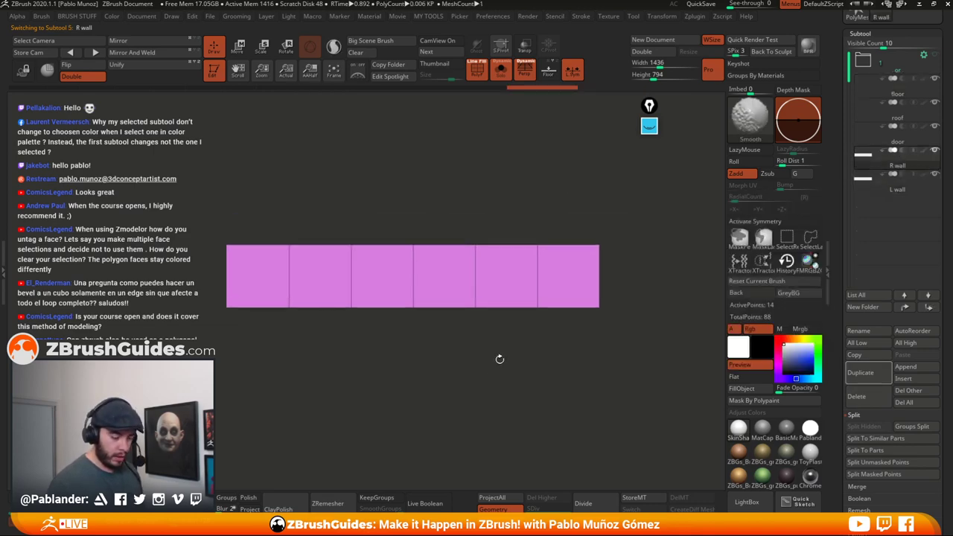
click(751, 128)
click(229, 177)
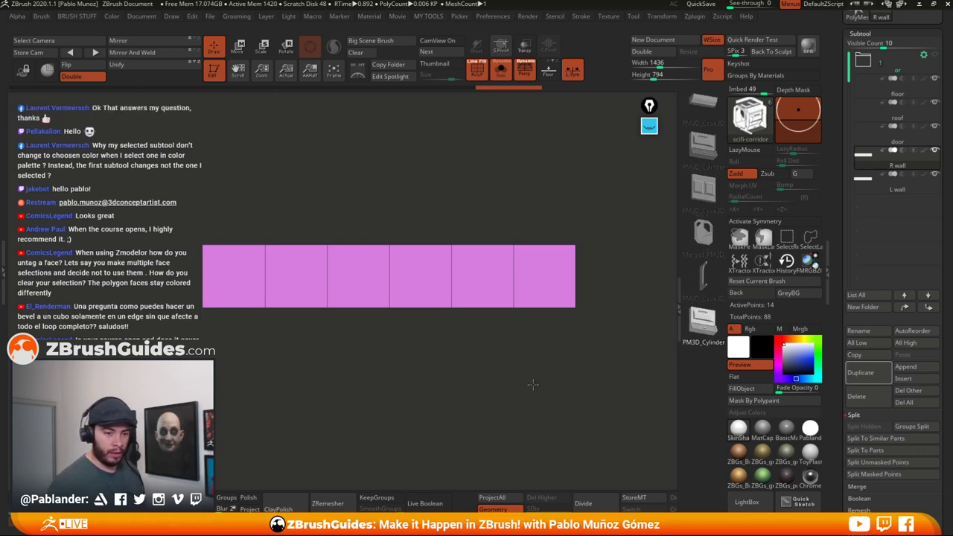
alt+drag(533, 385, 524, 389)
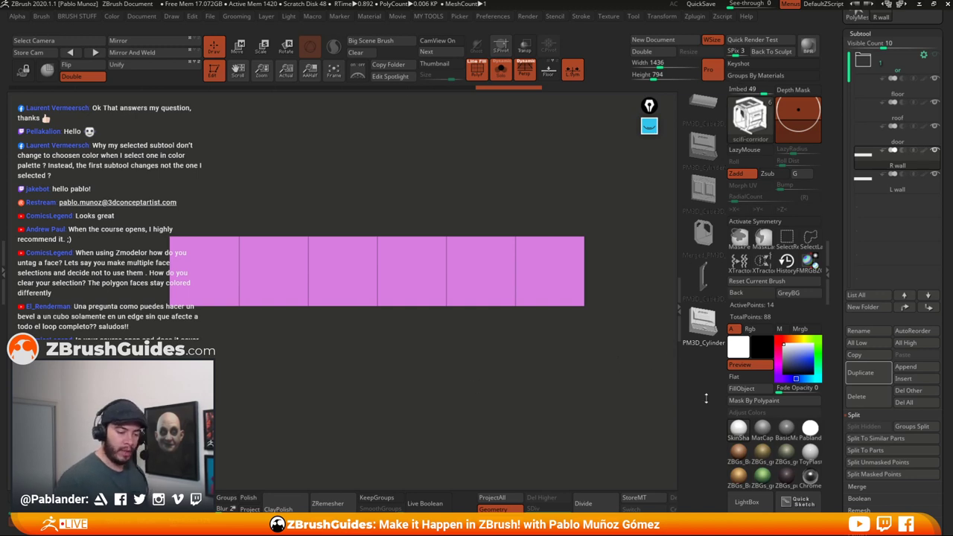
- Try placement 1 for the IMM Viewer in the interface preferences and return it to placement 2
click(492, 17)
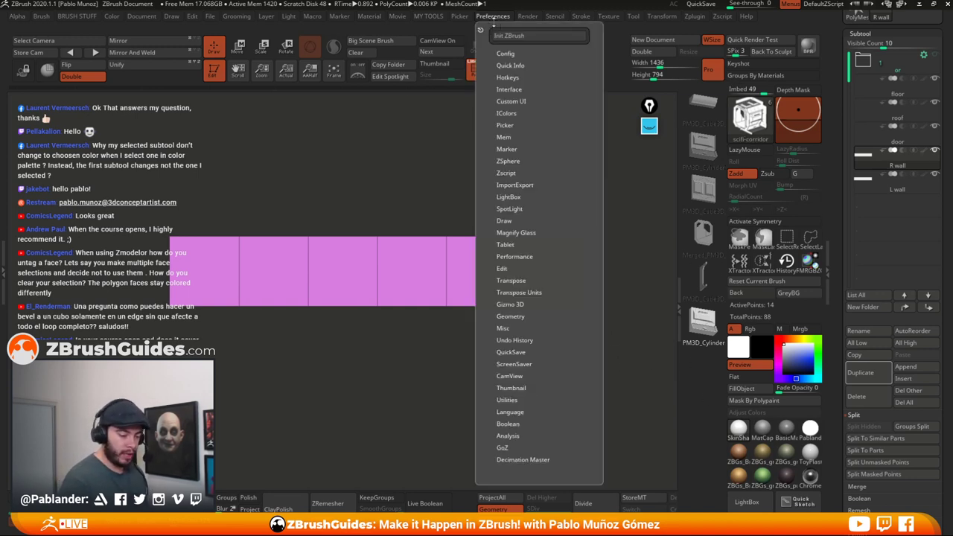
click(519, 90)
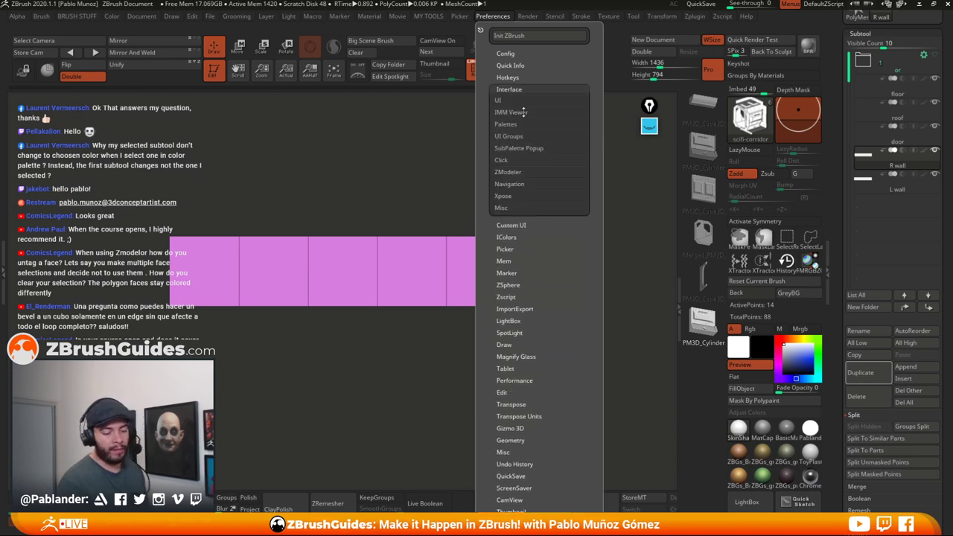
click(524, 112)
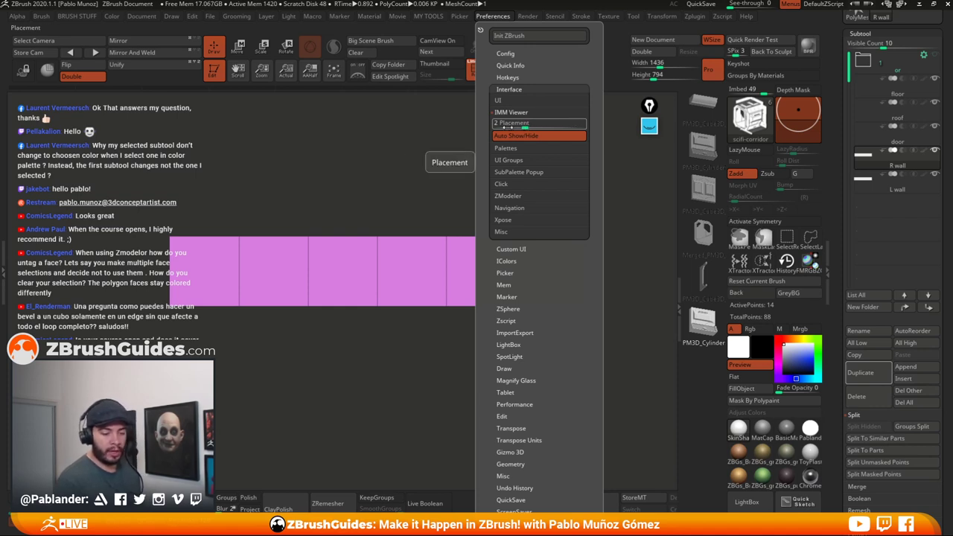
click(503, 127)
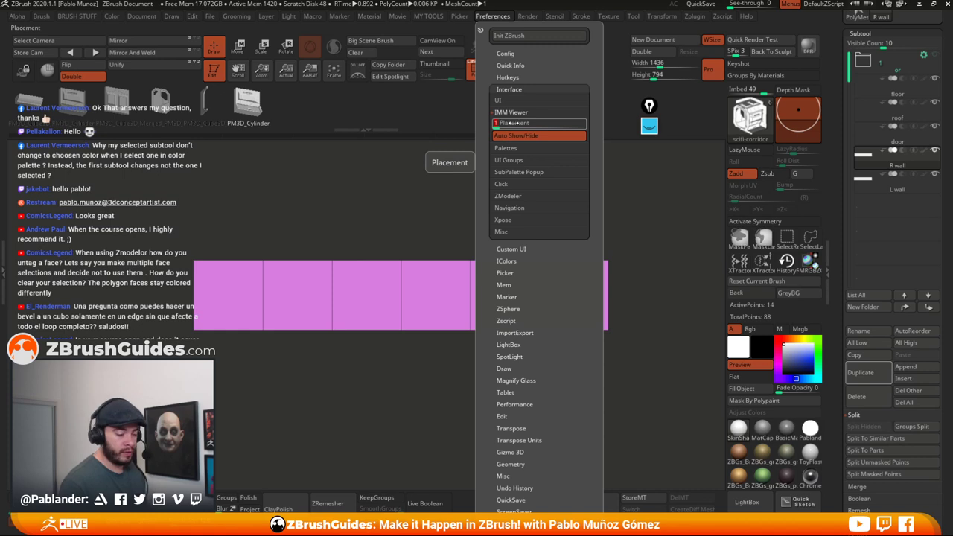
drag(497, 125, 535, 124)
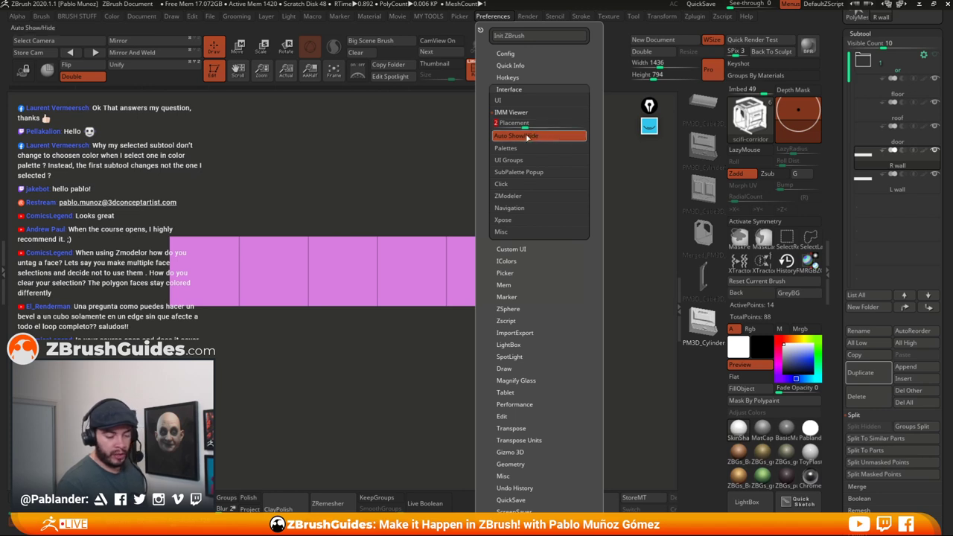
click(527, 137)
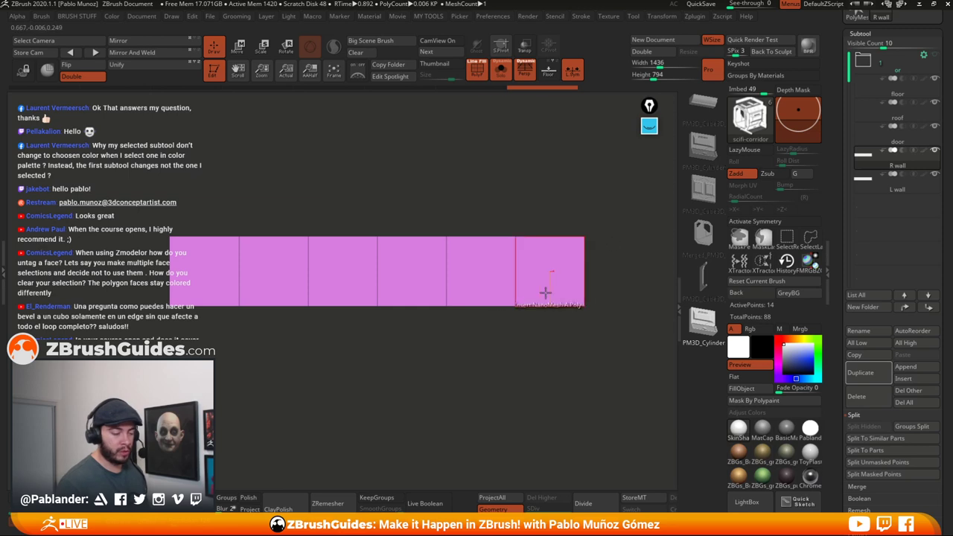
- Choose the wall panel mesh F, PM3D_Cylinder3, from the scifi-corridor insert mesh brush
key(m)
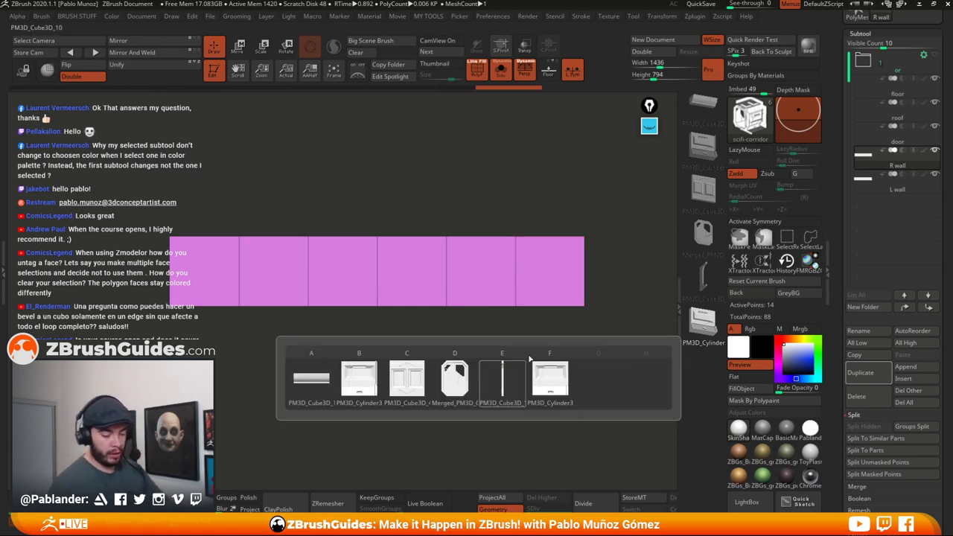
click(502, 381)
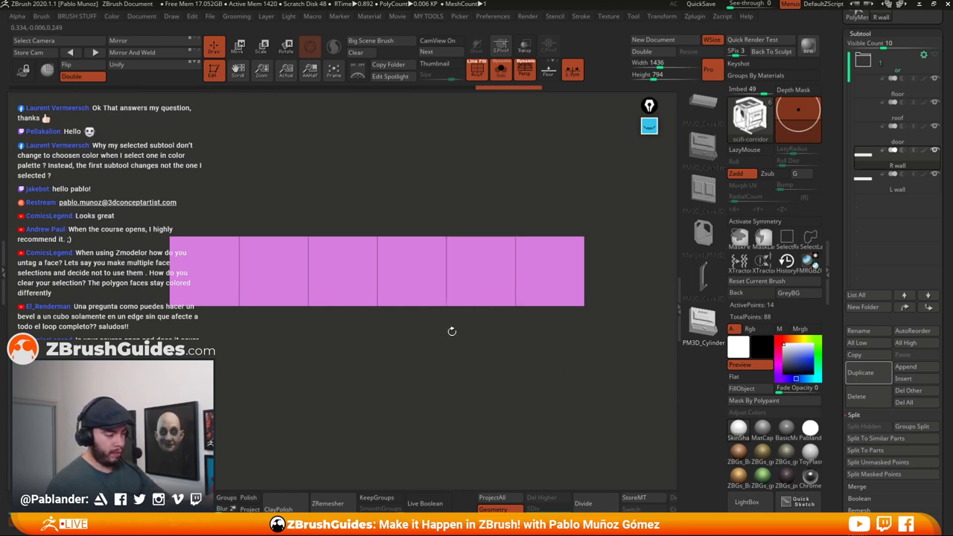
key(m)
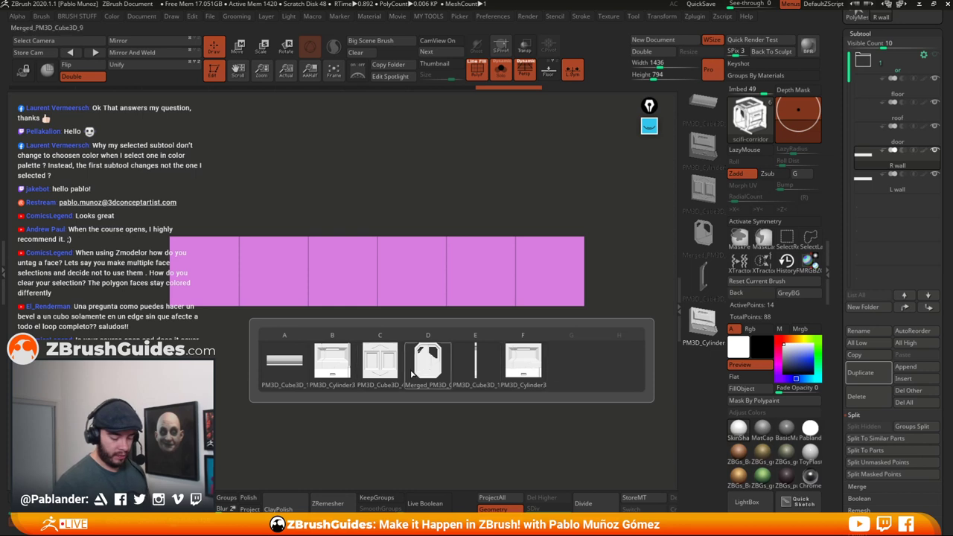
click(525, 372)
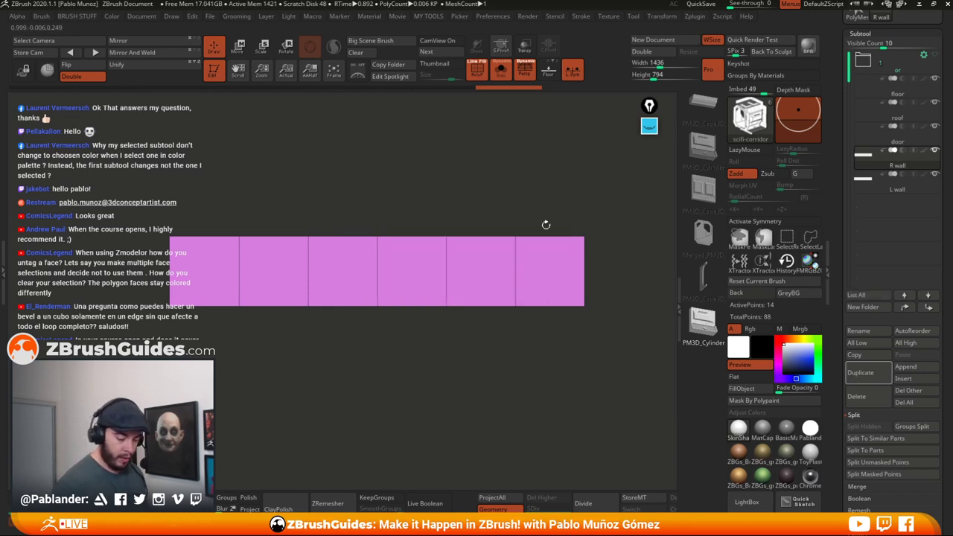
- Insert the panel as a NanoMesh with the A Single Poly target on four separate faces of the R wall
key(space)
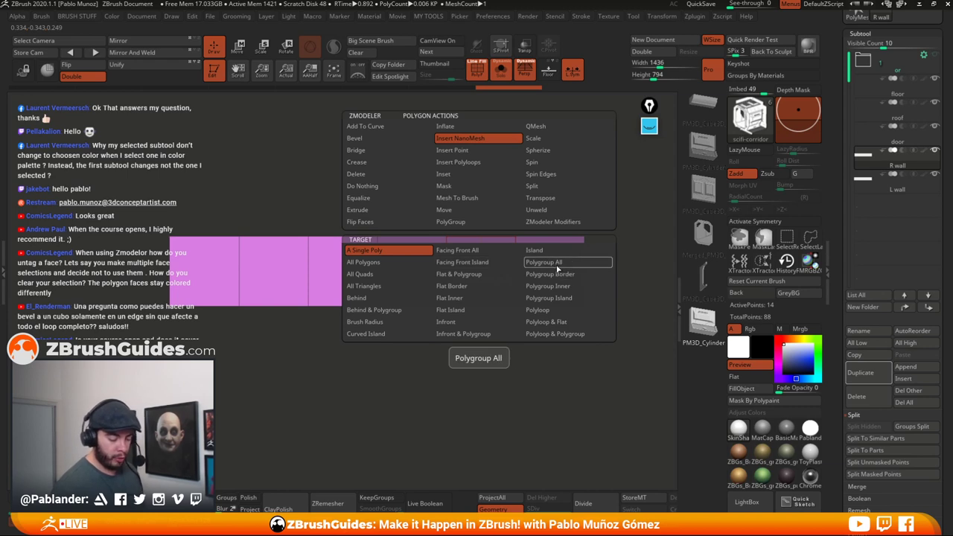
click(387, 250)
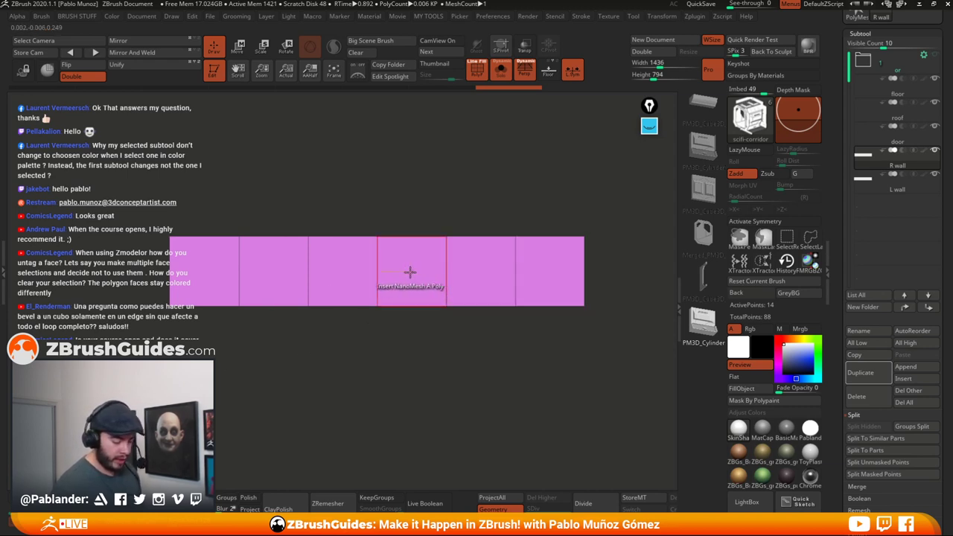
drag(410, 272, 463, 290)
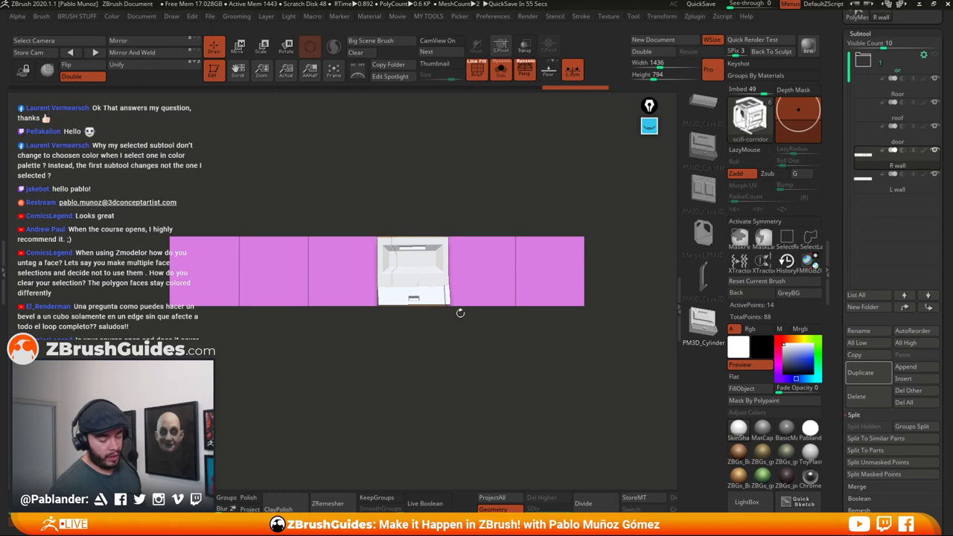
click(485, 269)
drag(487, 268, 597, 271)
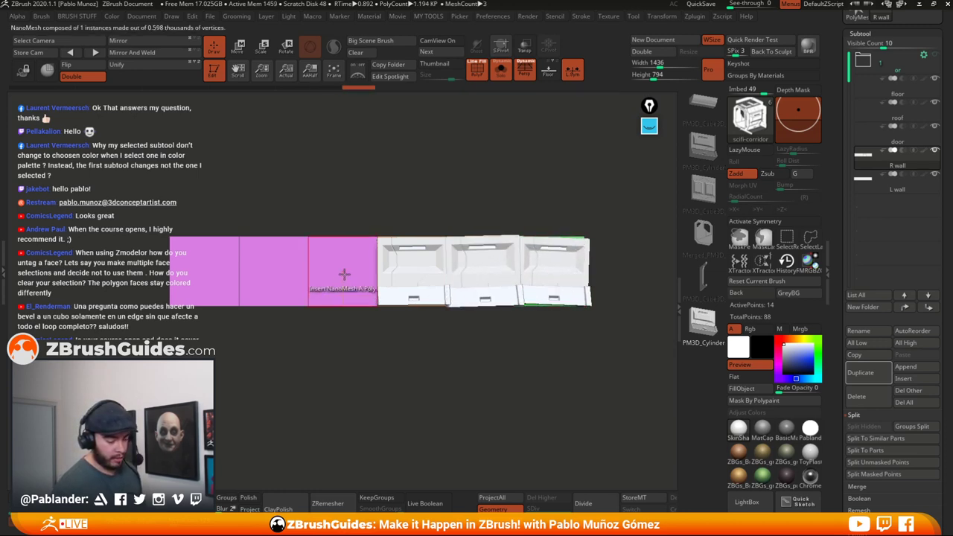
click(344, 272)
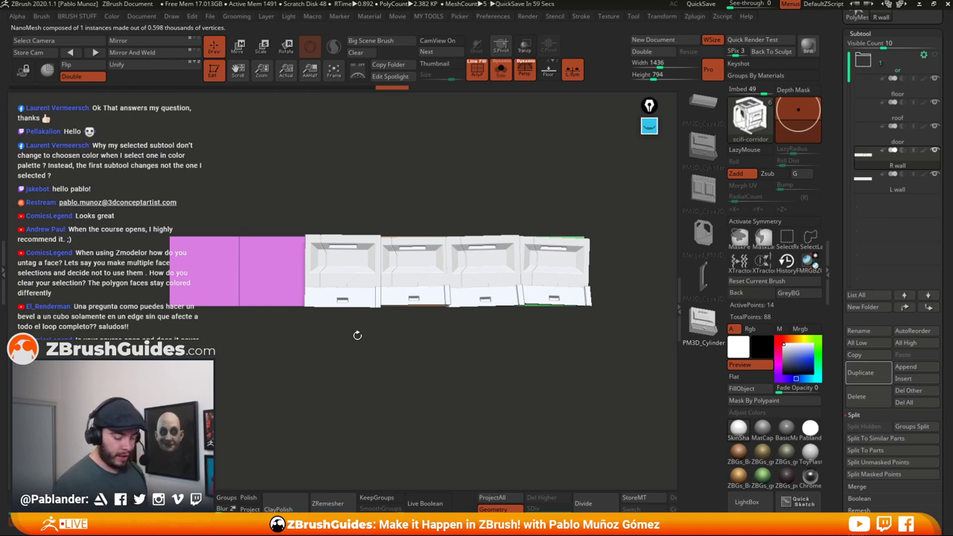
- Undo the single-poly NanoMesh insertions on the R wall
key(ctrl+z)
key(ctrl+z)
key(ctrl+z)
key(ctrl+z)
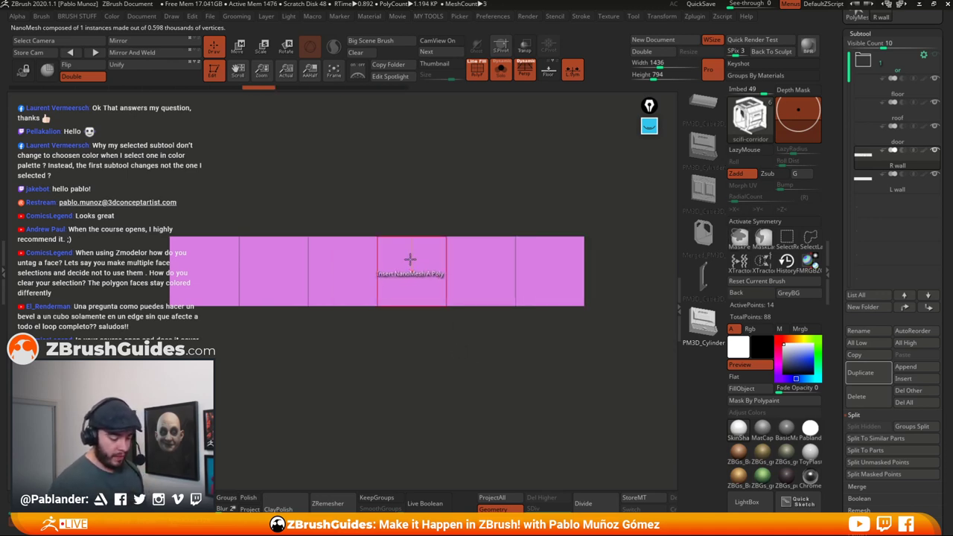
- Set the Insert NanoMesh target to Polygroup All and switch to the MatCap material
key(space)
click(483, 264)
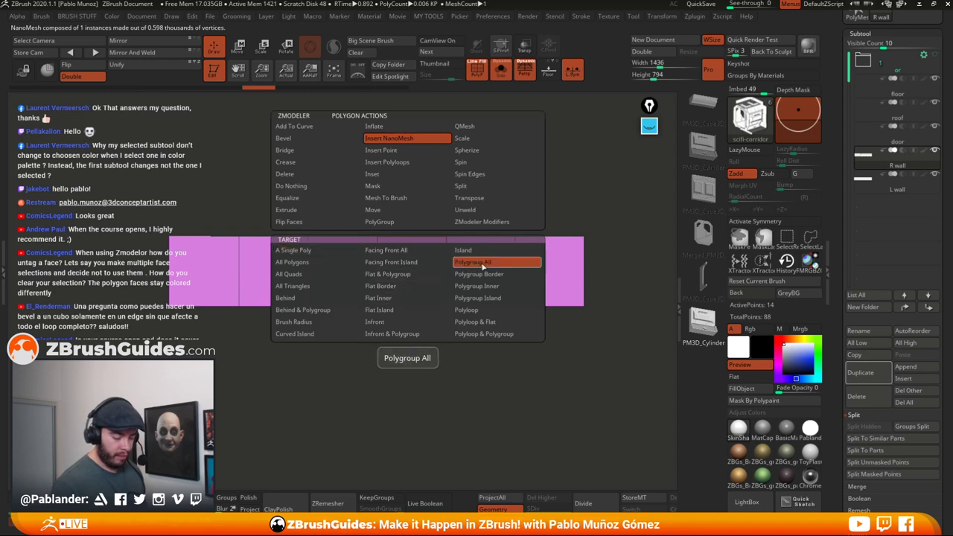
click(762, 431)
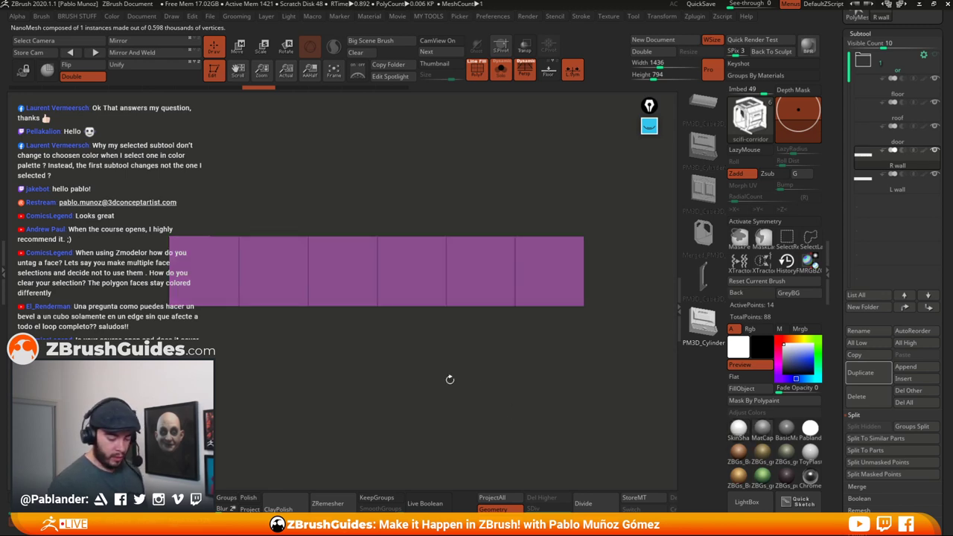
- Try inserting the panel NanoMesh across the R wall's whole polygroup and inspect the row of panels from several angles
alt+drag(450, 379, 453, 390)
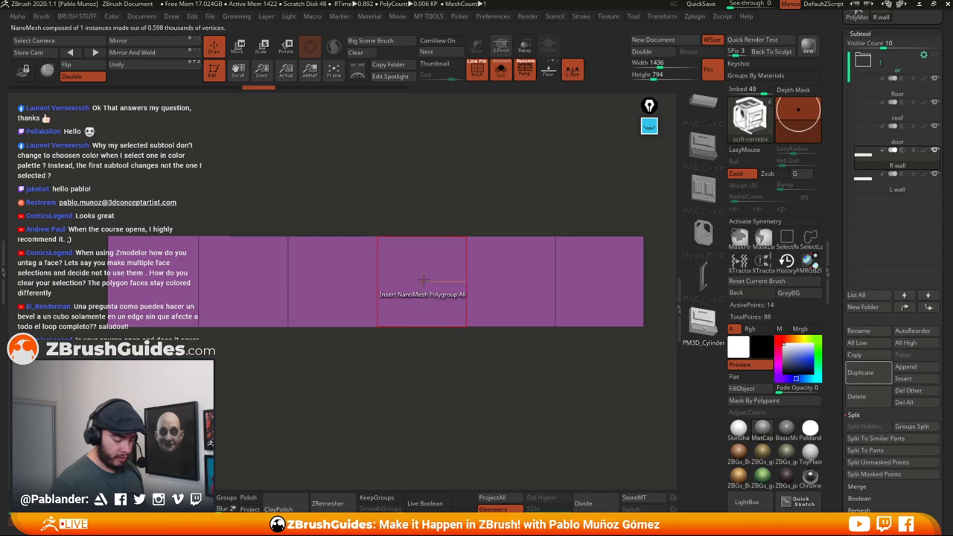
drag(423, 280, 484, 280)
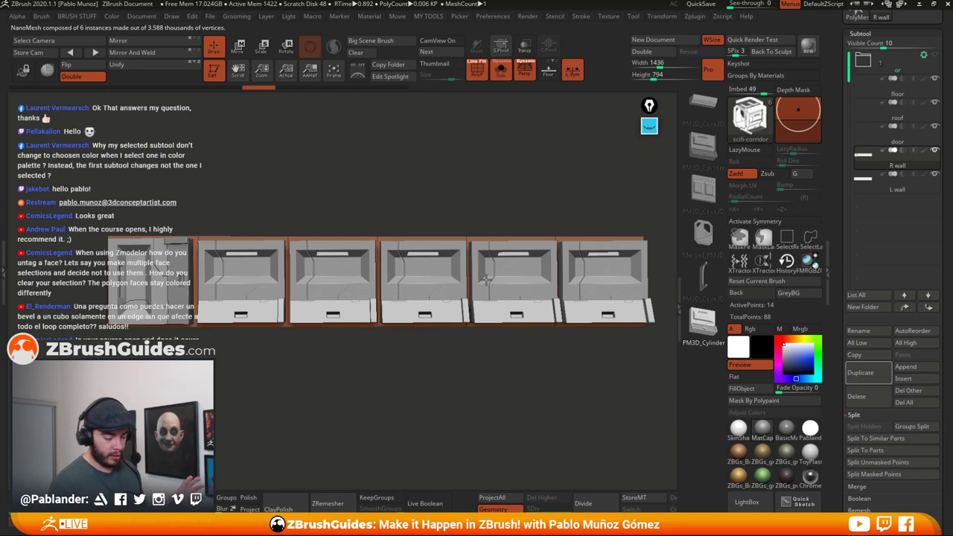
drag(485, 280, 488, 281)
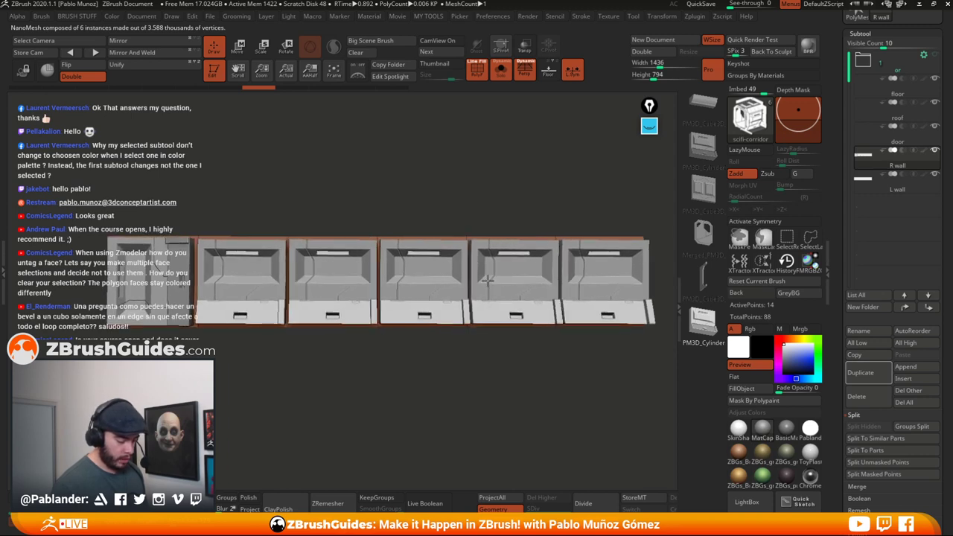
drag(499, 370, 362, 327)
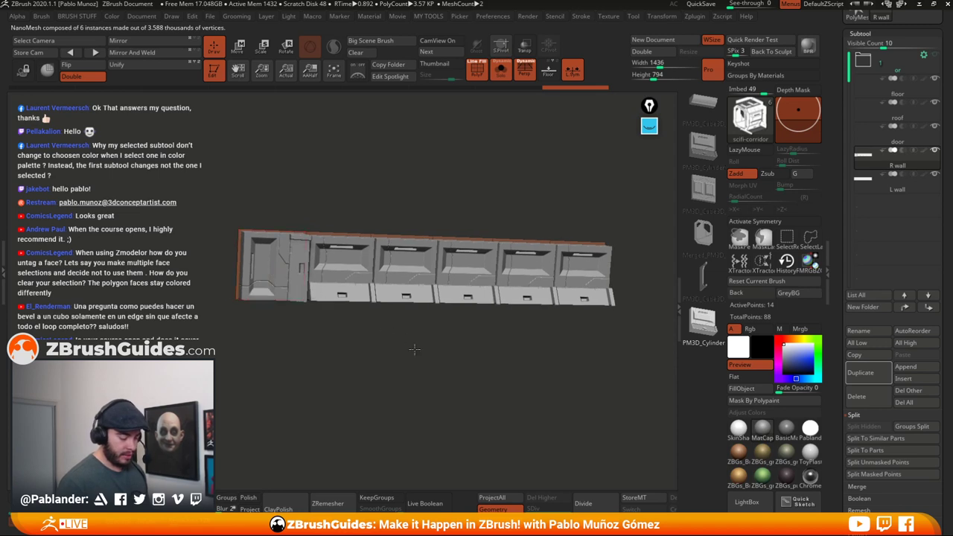
drag(412, 357, 537, 370)
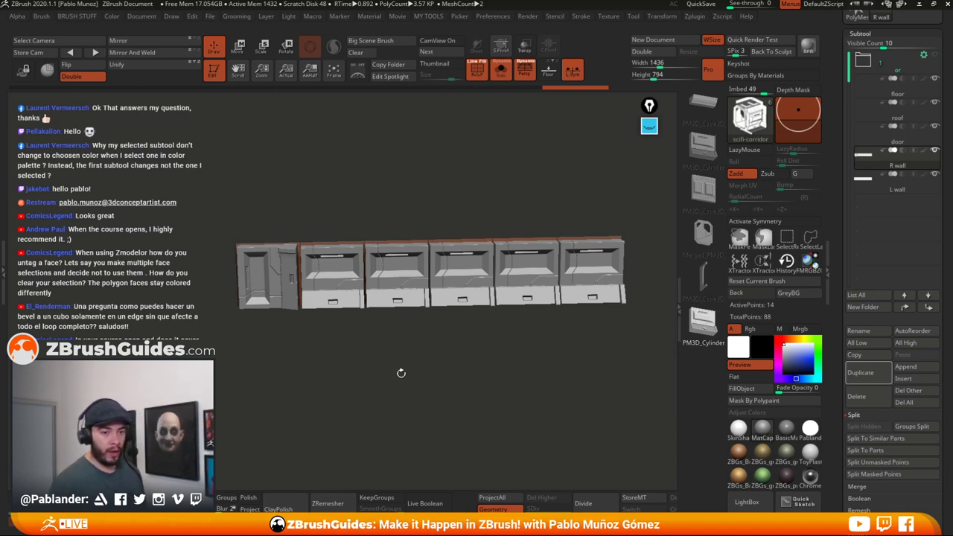
drag(515, 340, 498, 383)
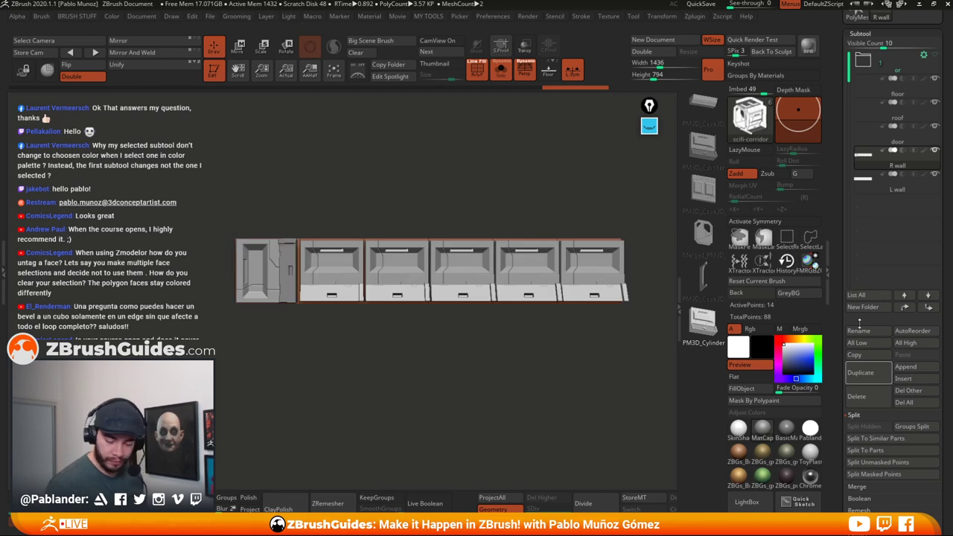
- Duplicate the R wall subtool and rename the copy "top bit"
scroll(833, 326, down, 4)
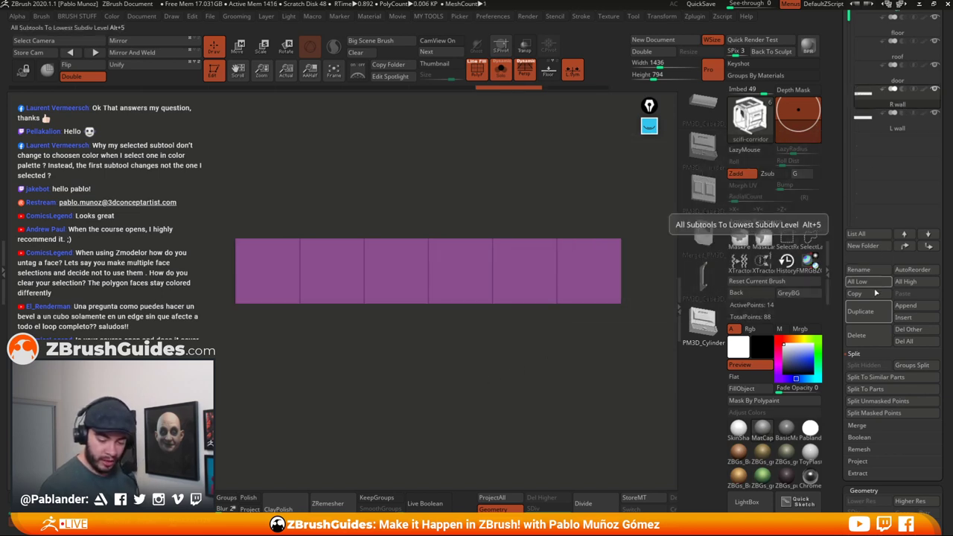
click(864, 311)
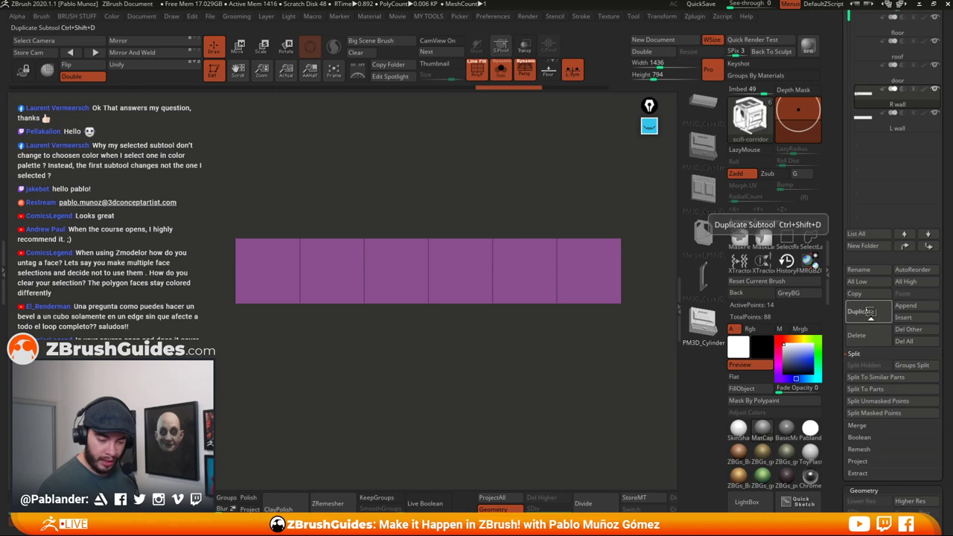
click(868, 270)
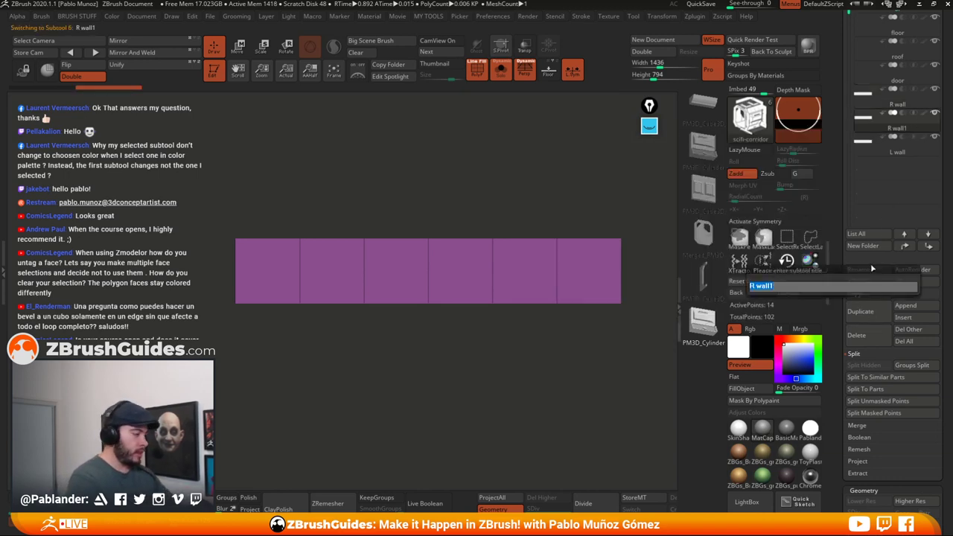
text(top bit)
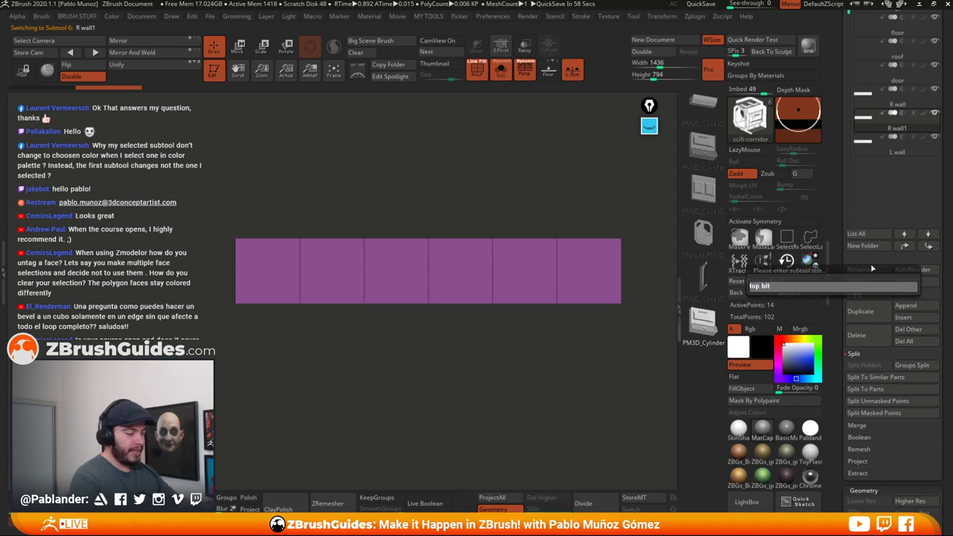
key(Return)
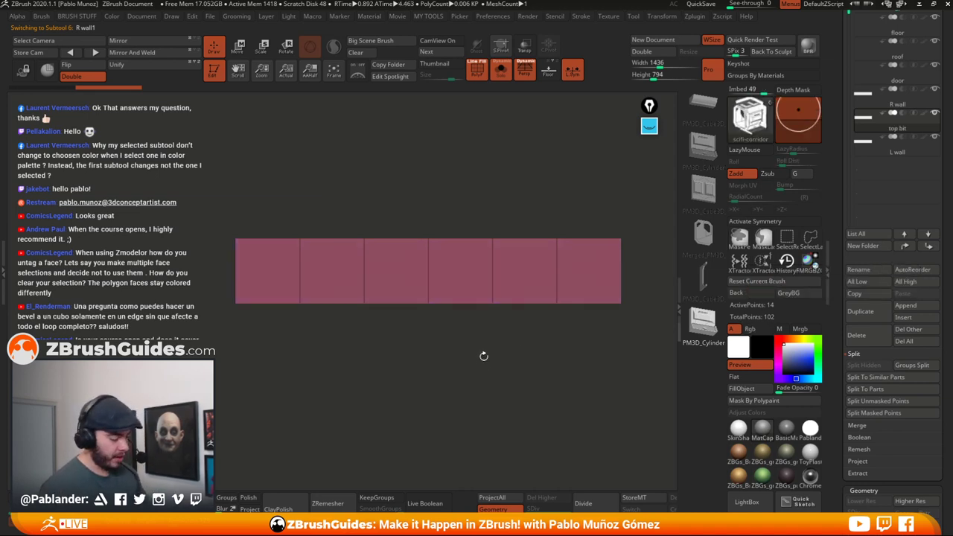
- Scale the top bit to about a third of its height, show all subtools and raise it to the wall's upper edge
key(w)
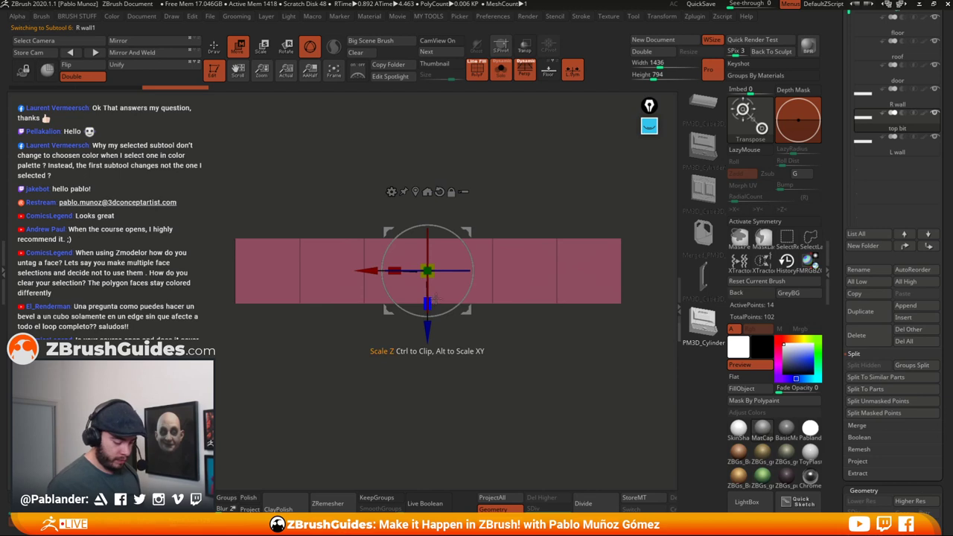
drag(427, 303, 429, 222)
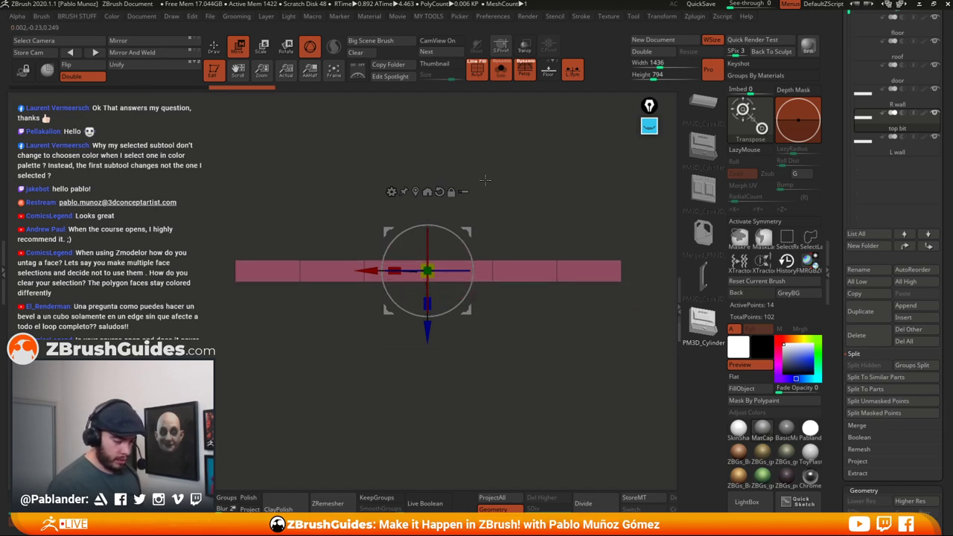
click(501, 70)
drag(567, 377, 494, 376)
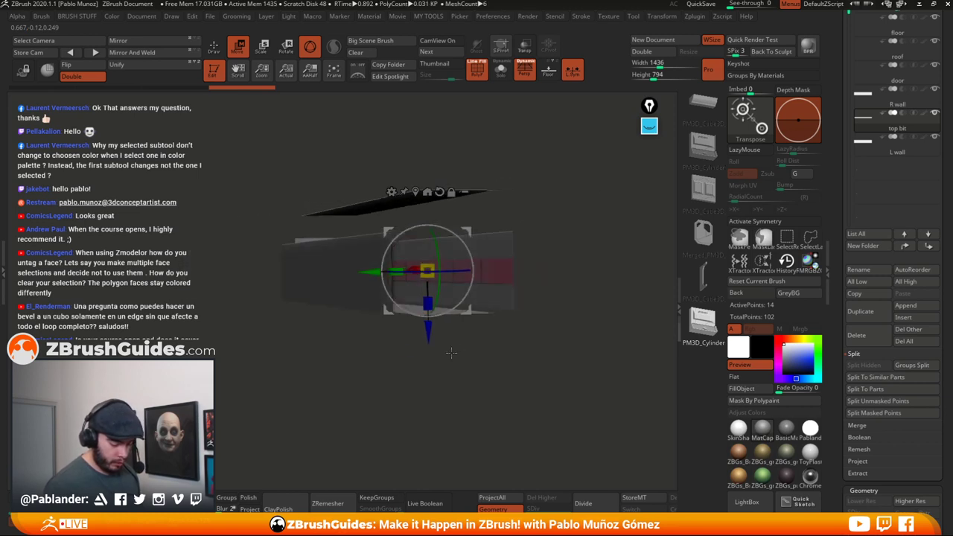
drag(429, 339, 429, 318)
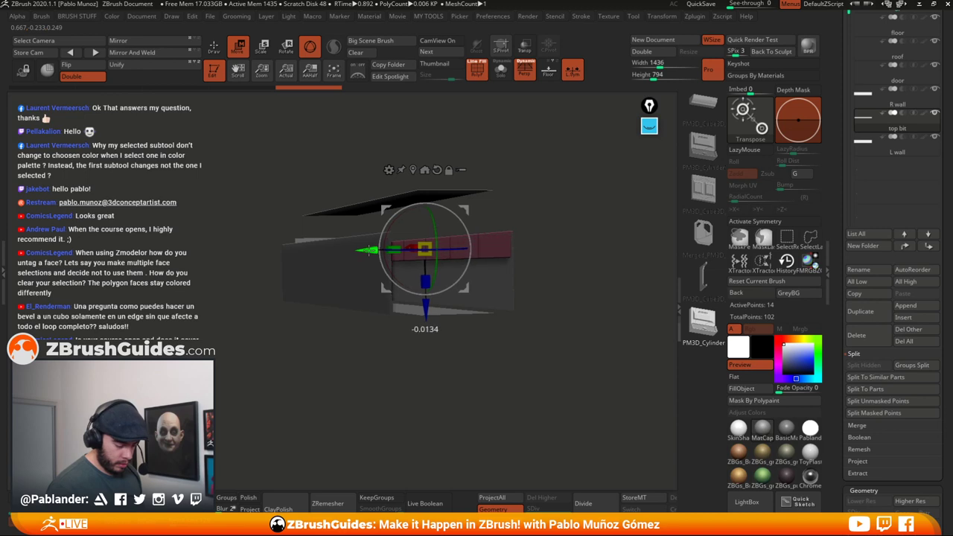
click(215, 49)
drag(549, 259, 468, 263)
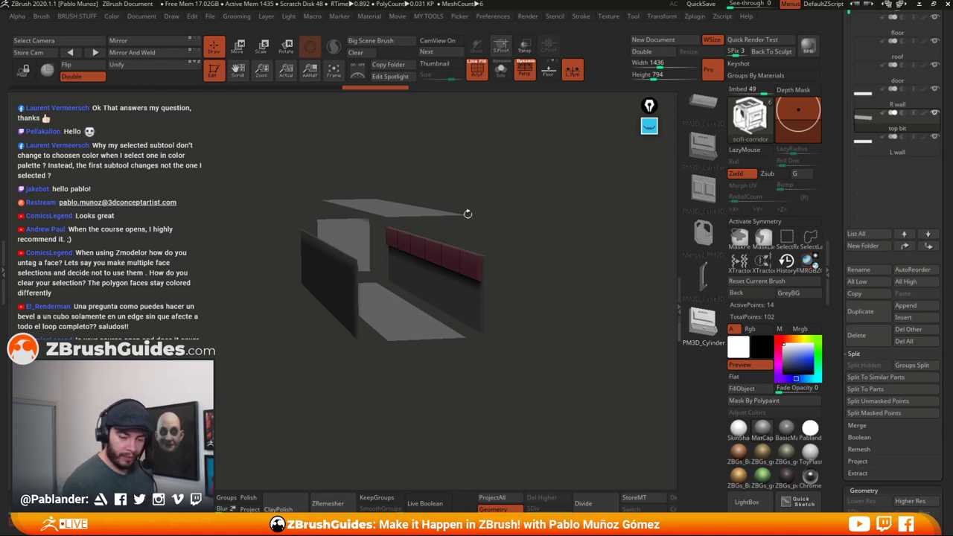
- Isolate the R wall subtool and insert the scifi-corridor panel NanoMesh across its polygroup
click(909, 105)
key(ctrl+shift+d)
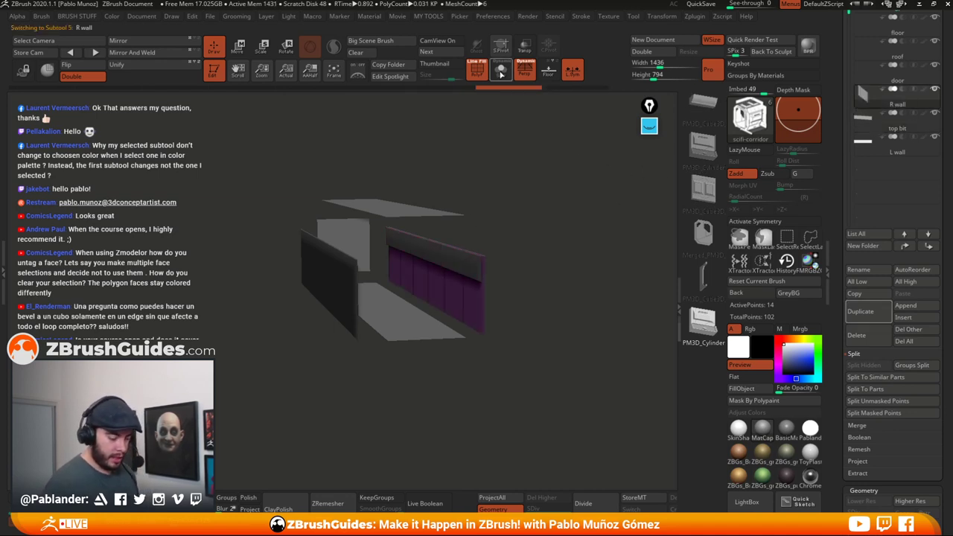
click(501, 70)
shift+drag(498, 177, 543, 198)
click(457, 268)
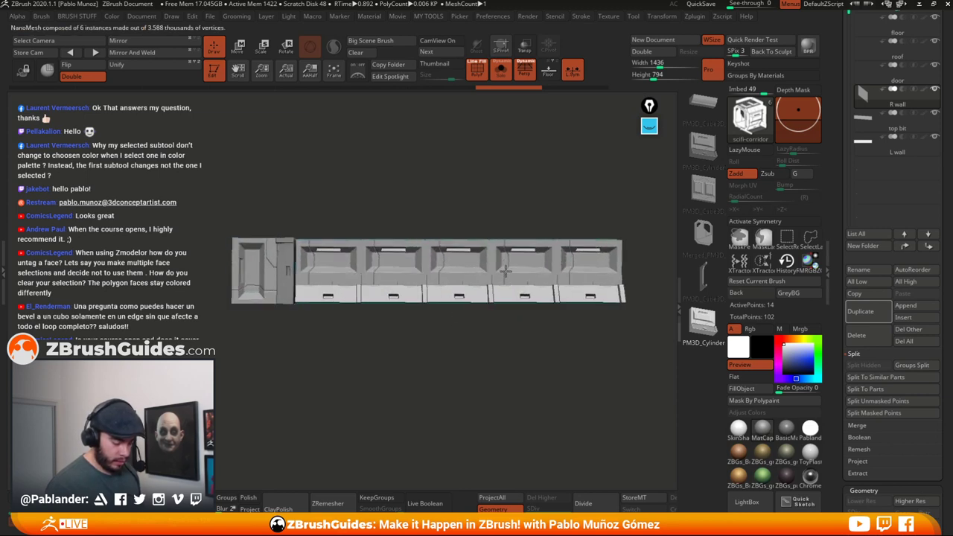
mouse_move(510, 365)
mouse_down()
mouse_move(500, 389)
mouse_move(466, 402)
mouse_move(518, 361)
mouse_up()
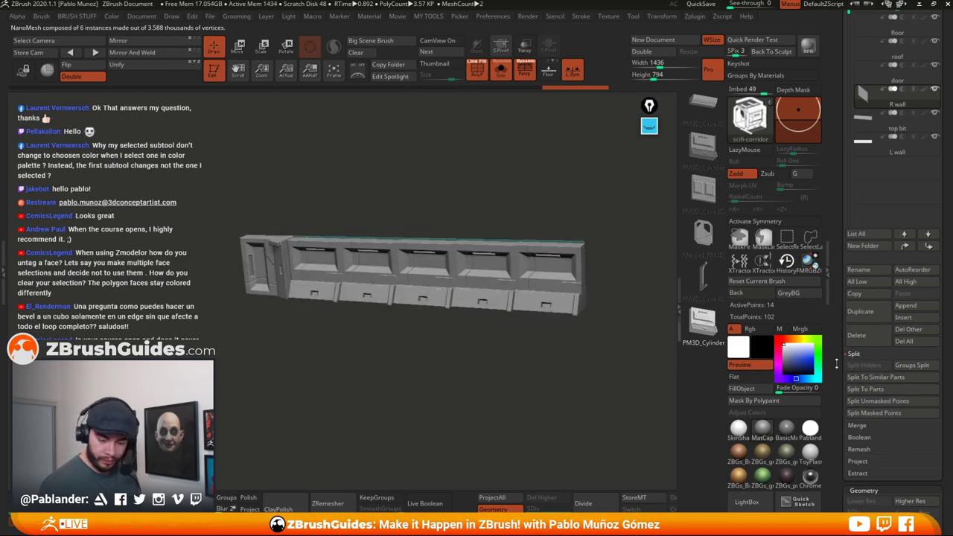
- Turn off perspective and set the ZRotation of the R wall's NanoMesh panels to -90
click(863, 490)
scroll(861, 211, down, 10)
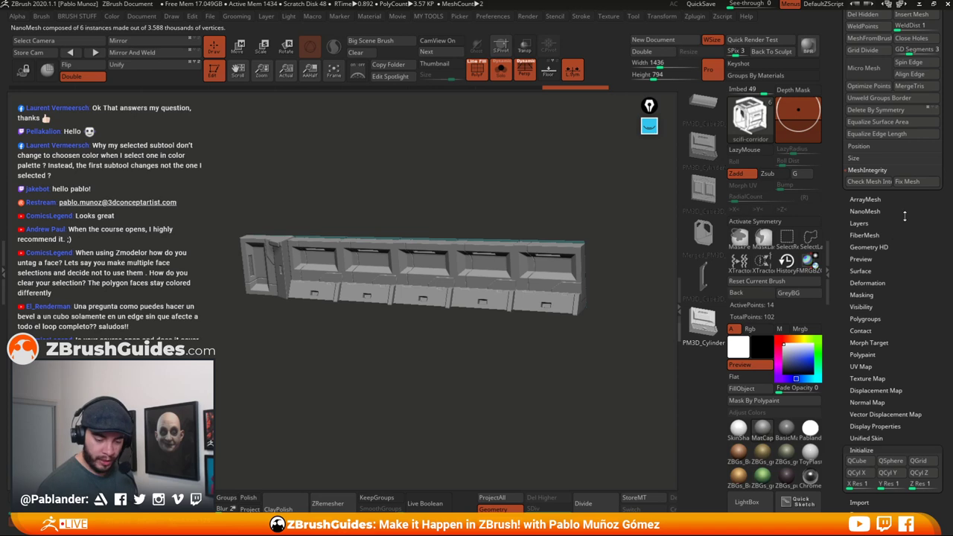
click(877, 211)
drag(870, 325, 873, 428)
scroll(946, 229, up, 2)
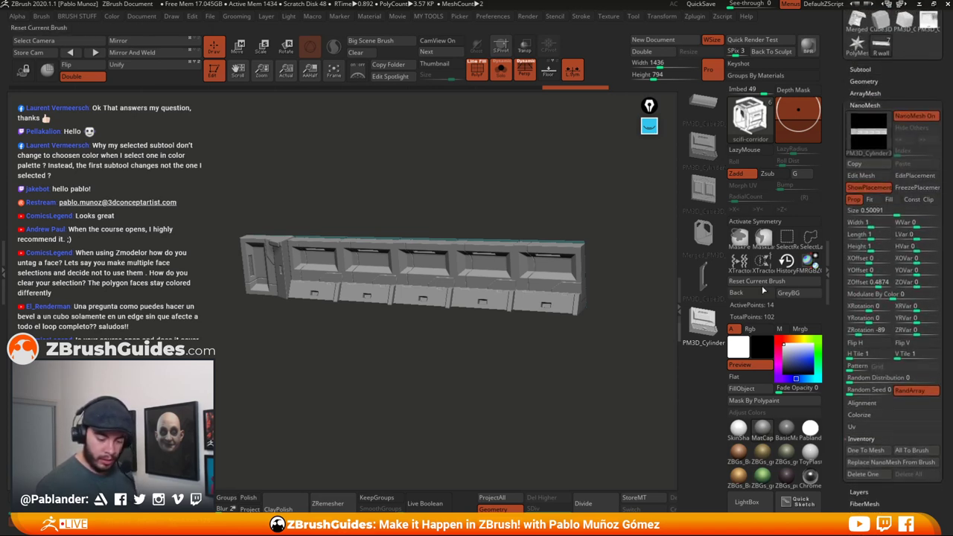
drag(578, 377, 547, 391)
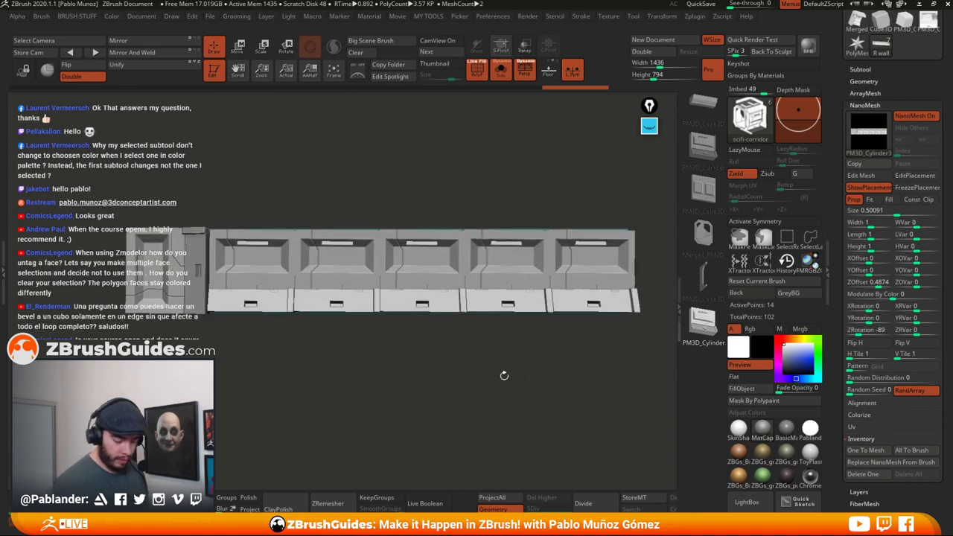
click(525, 70)
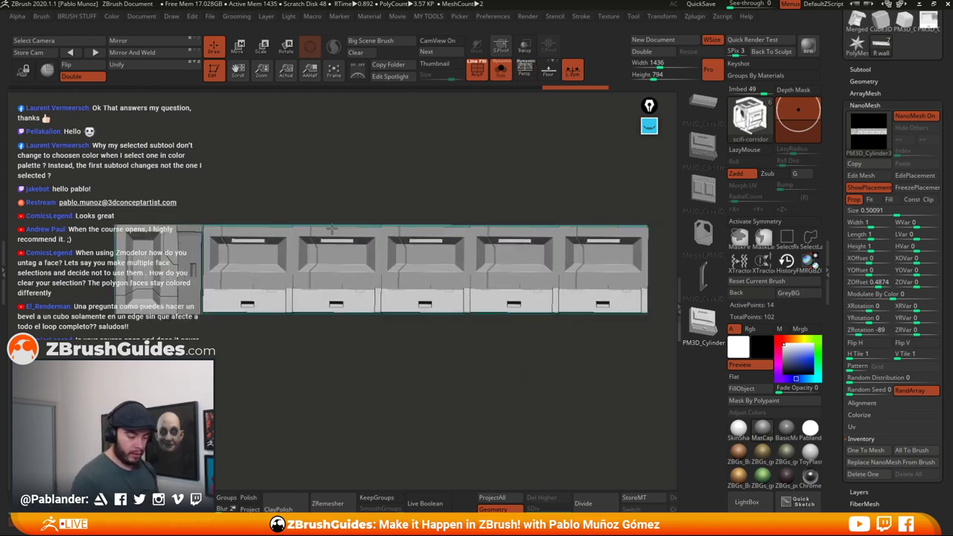
shift+drag(475, 371, 489, 325)
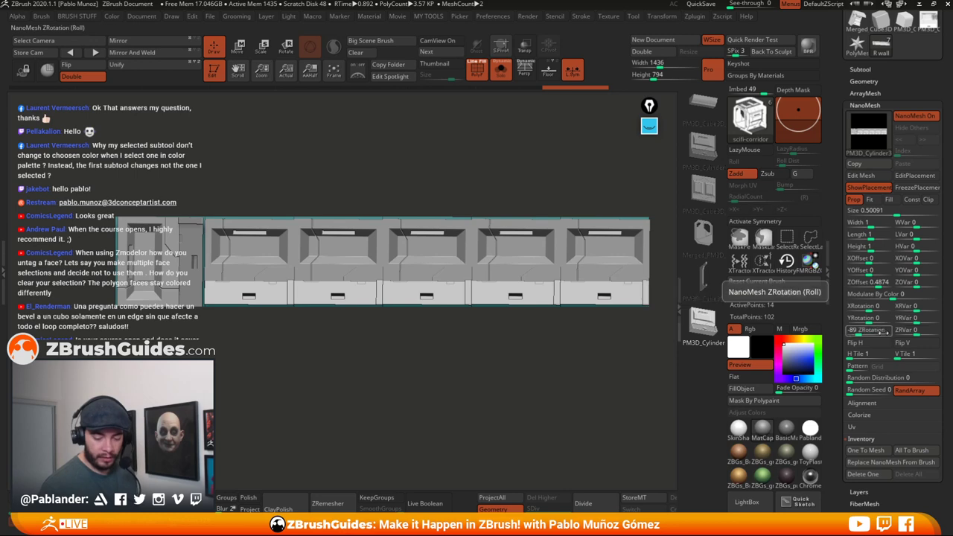
click(859, 333)
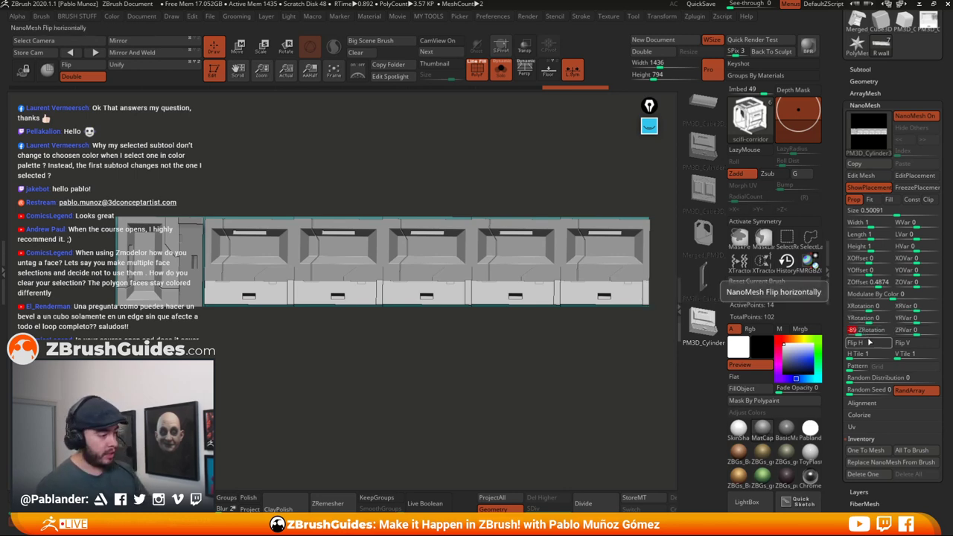
click(867, 342)
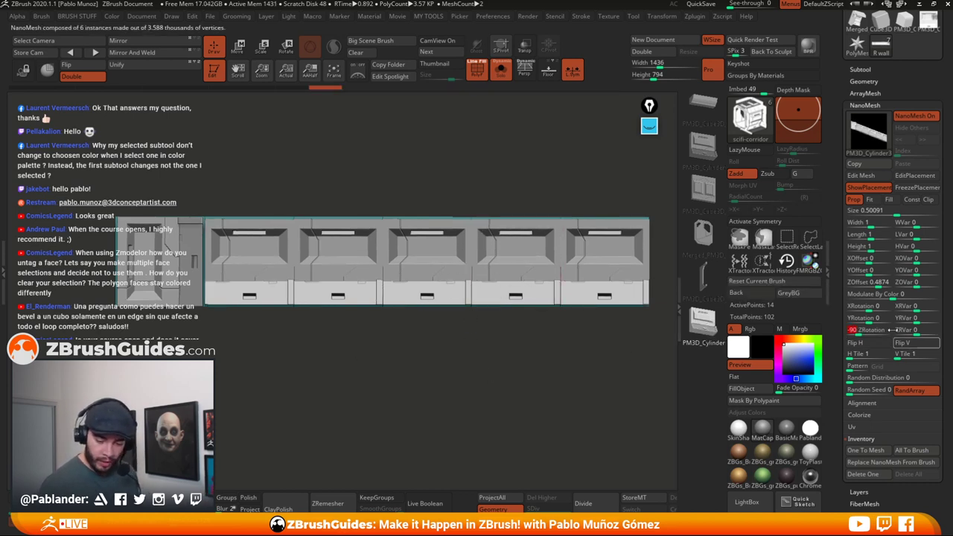
- Set the NanoMesh panels' ZOffset to 0.5 and check their depth from the side
click(876, 285)
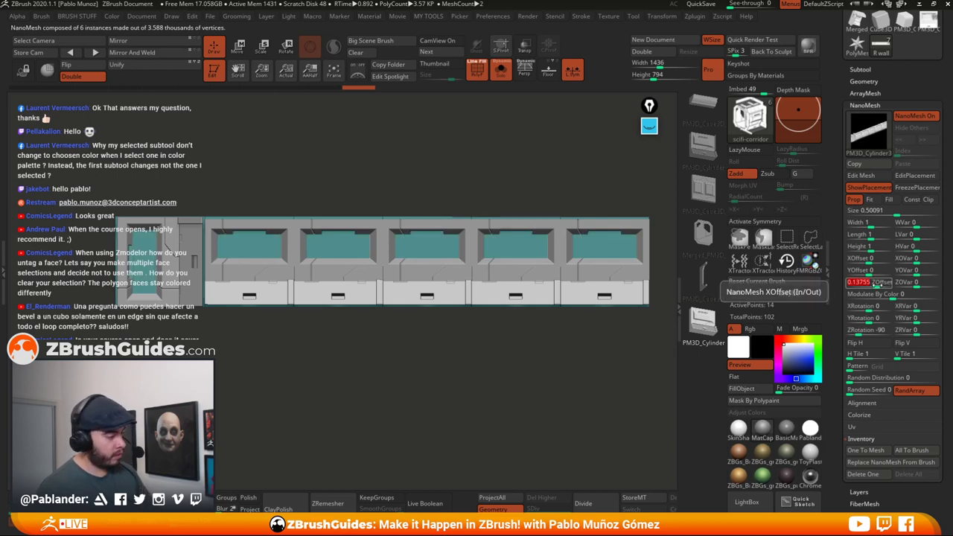
click(877, 285)
text(0.5)
key(Return)
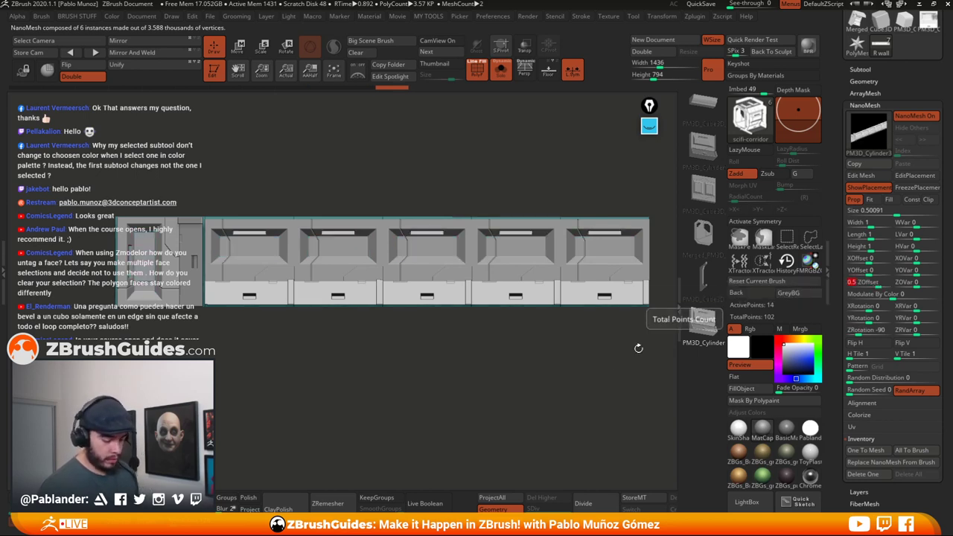
drag(638, 348, 511, 312)
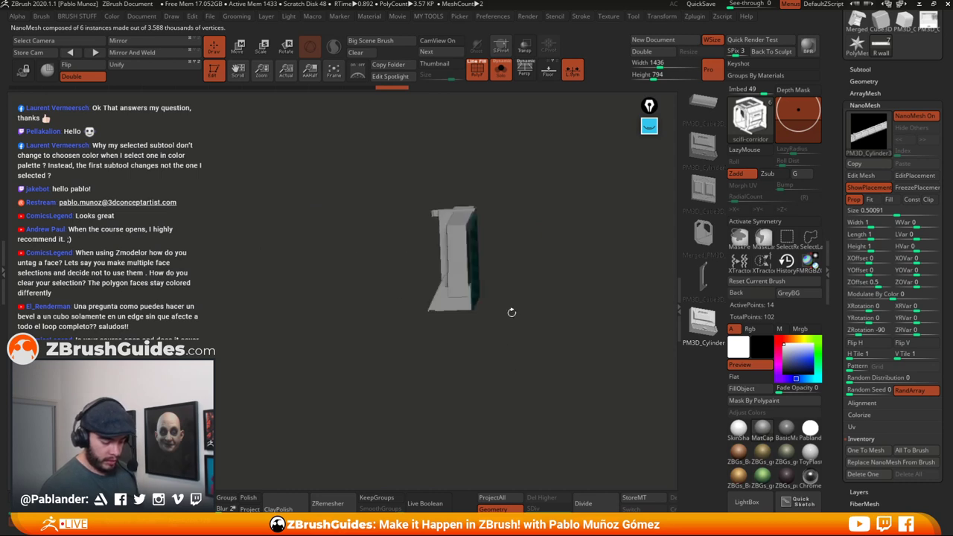
drag(492, 267, 599, 256)
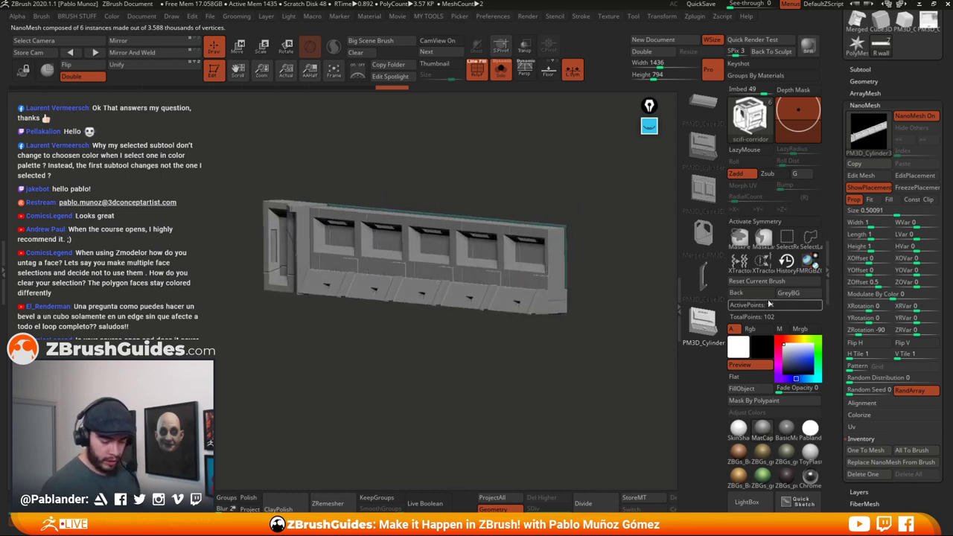
- Try smaller ZOffset values between about 0 and 0.07 on the panels and return the offset to 0.5
click(869, 283)
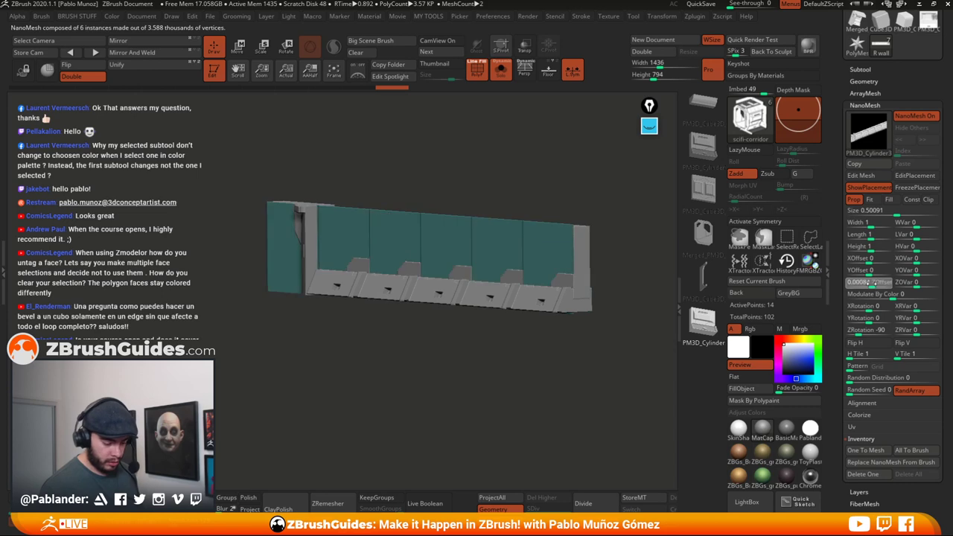
drag(871, 283, 874, 283)
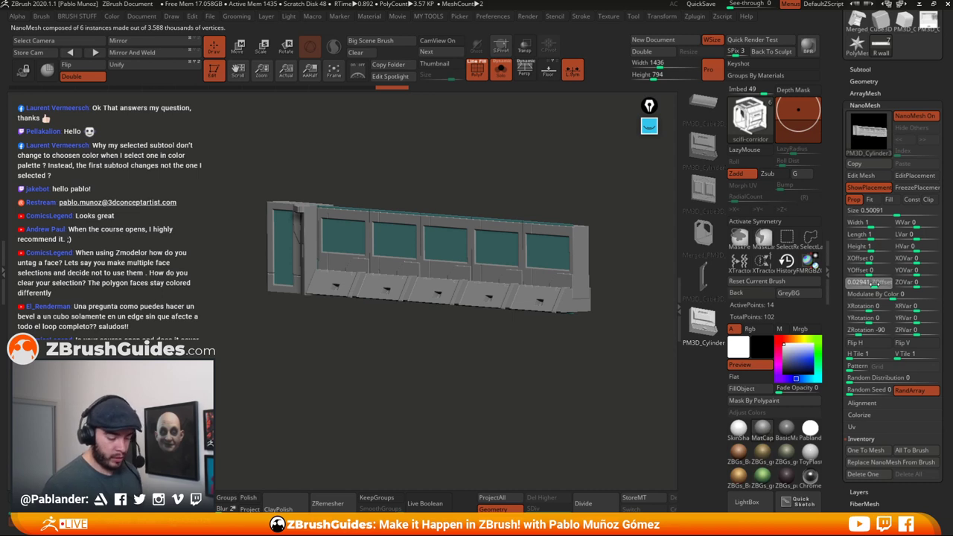
mouse_move(874, 284)
mouse_down()
mouse_move(882, 283)
mouse_move(873, 284)
mouse_up()
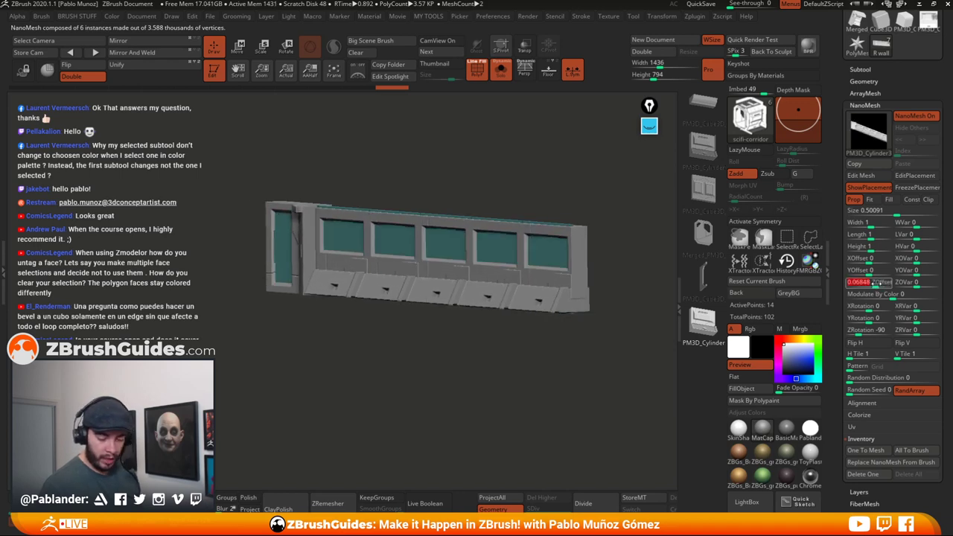
text(.5)
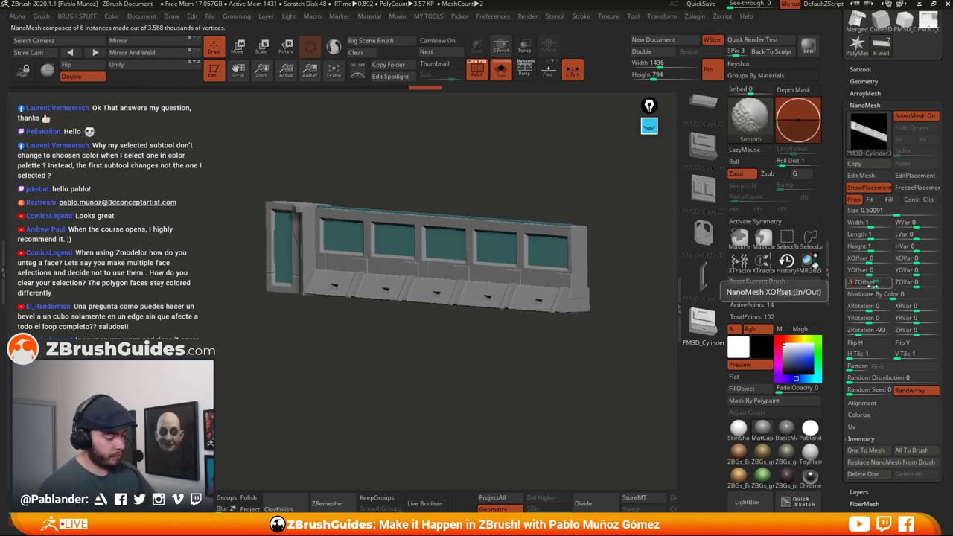
key(Return)
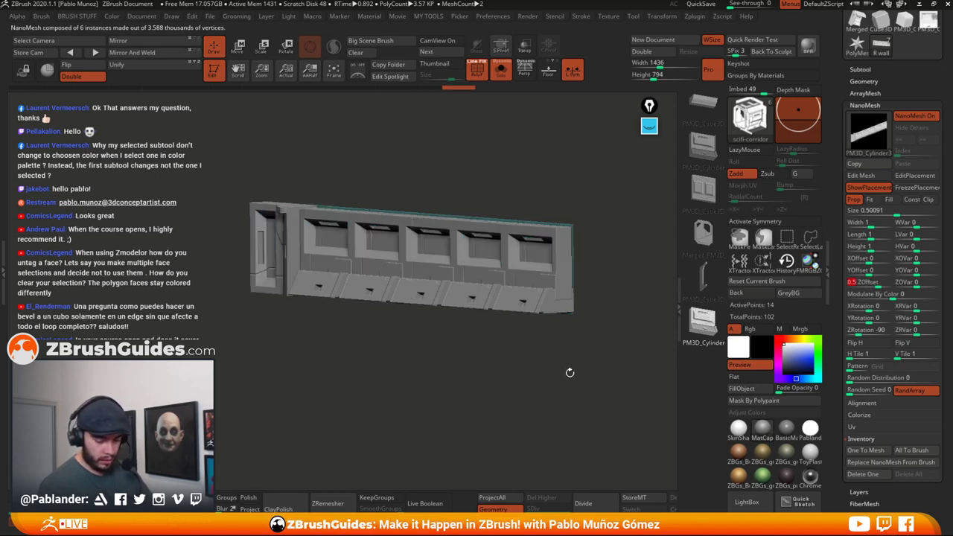
drag(555, 377, 575, 372)
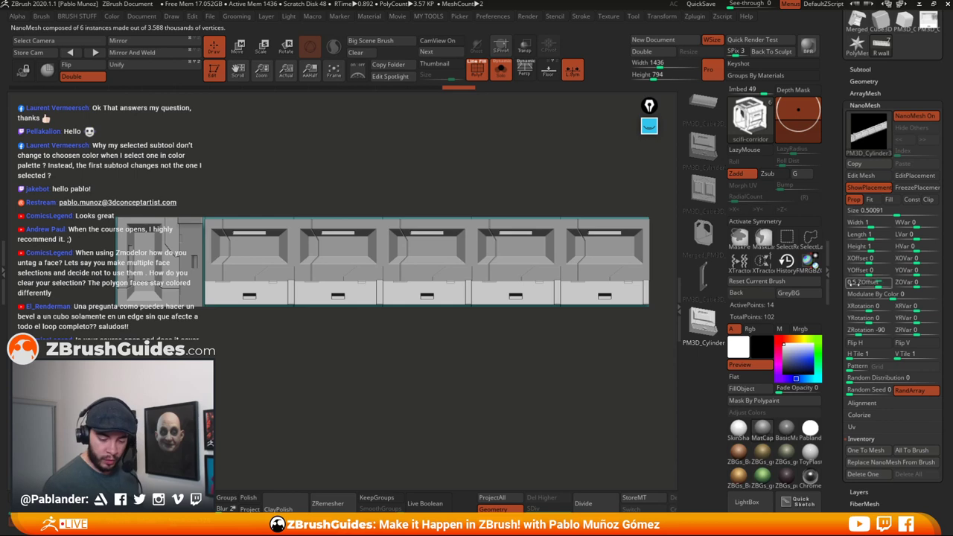
- Change the NanoMesh alignment to Align To Normal and set the panels' ZRotation to 0
drag(840, 271, 842, 165)
click(870, 298)
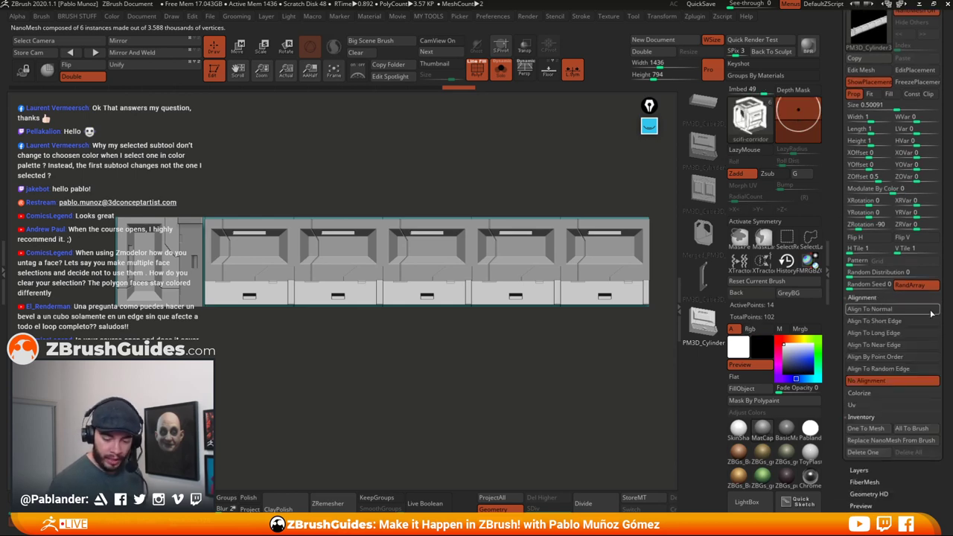
click(886, 381)
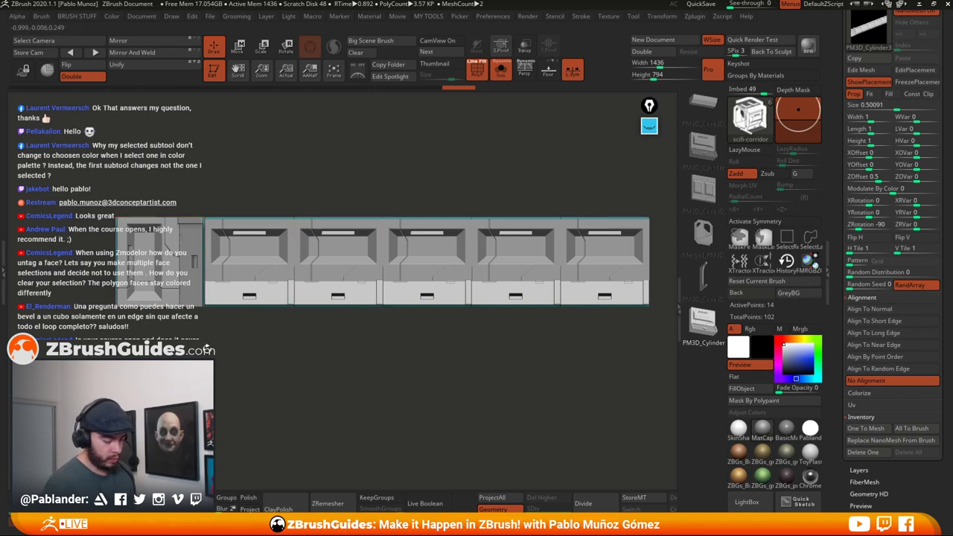
click(895, 311)
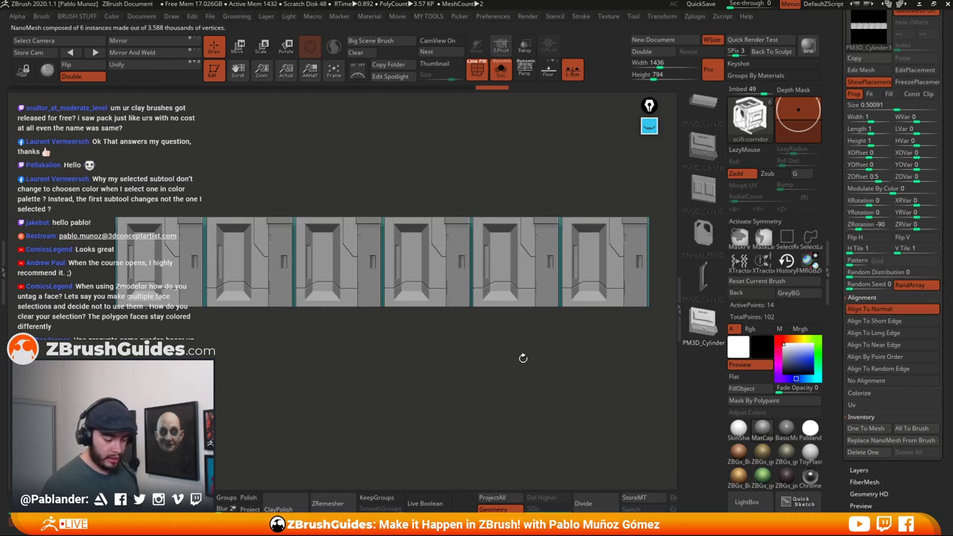
alt+drag(523, 358, 516, 364)
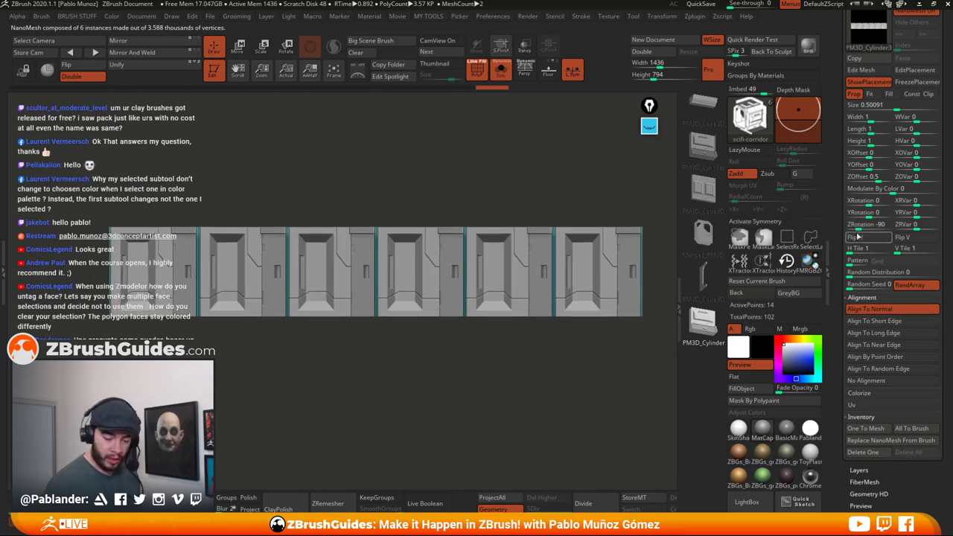
drag(859, 227, 869, 226)
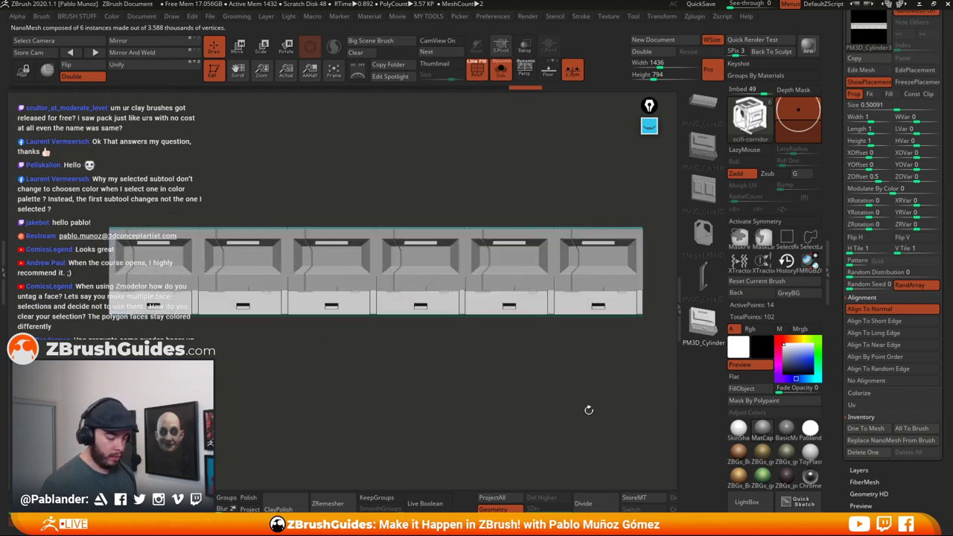
drag(558, 364, 547, 383)
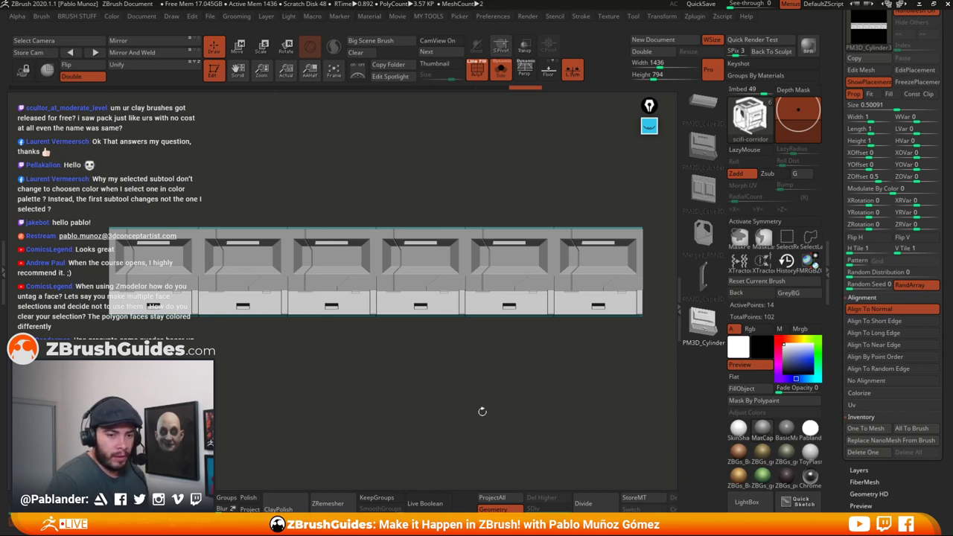
drag(485, 407, 487, 406)
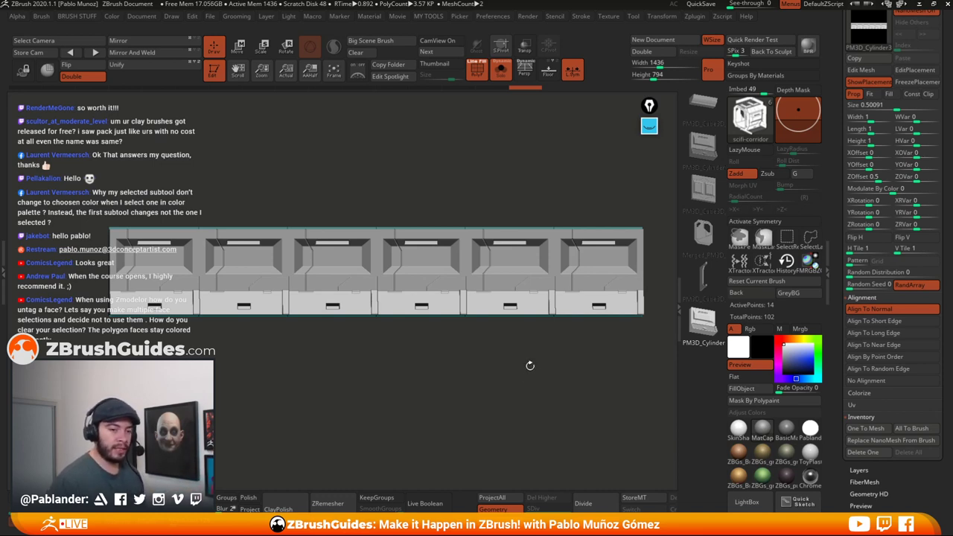
drag(463, 378, 486, 356)
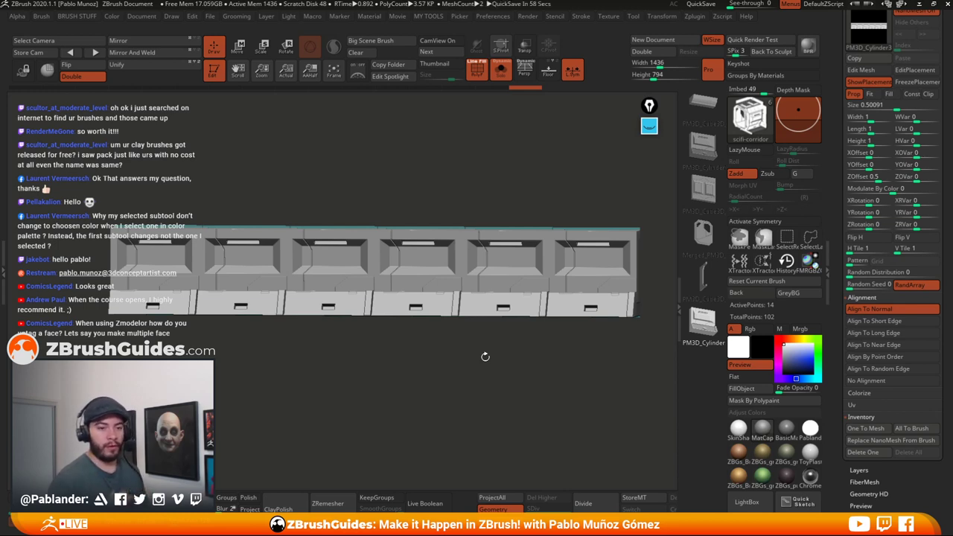
drag(477, 370, 490, 376)
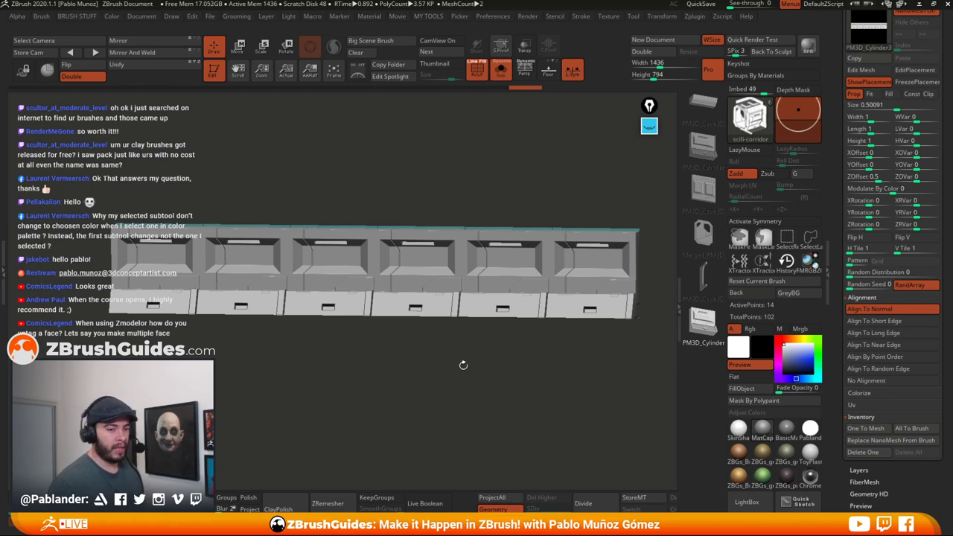
mouse_move(501, 379)
mouse_down()
mouse_move(494, 370)
mouse_move(469, 382)
mouse_move(417, 380)
mouse_move(497, 381)
mouse_move(486, 380)
mouse_up()
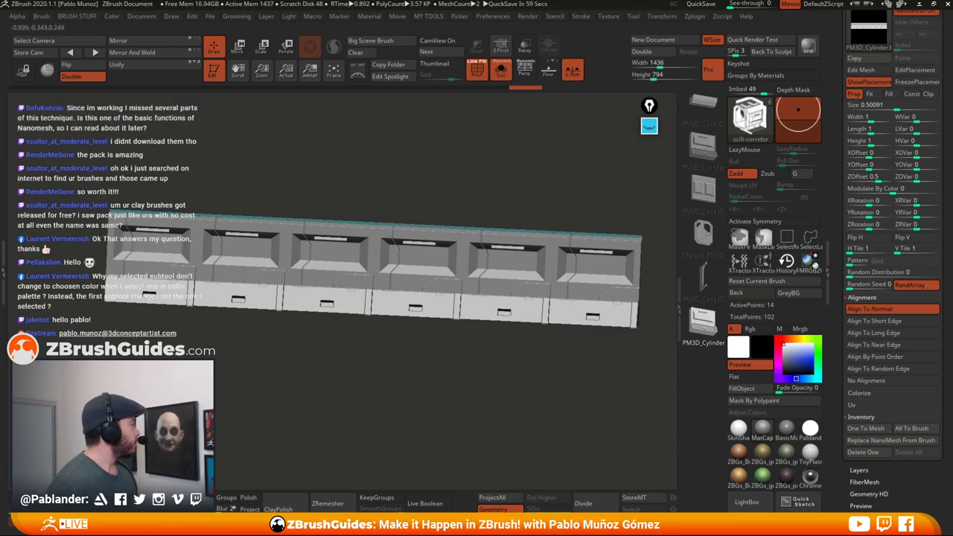
- Switch to the browser, go to the ZBrushGuides home page and open the Digital Clay Pack page
drag(231, 532, 320, 6)
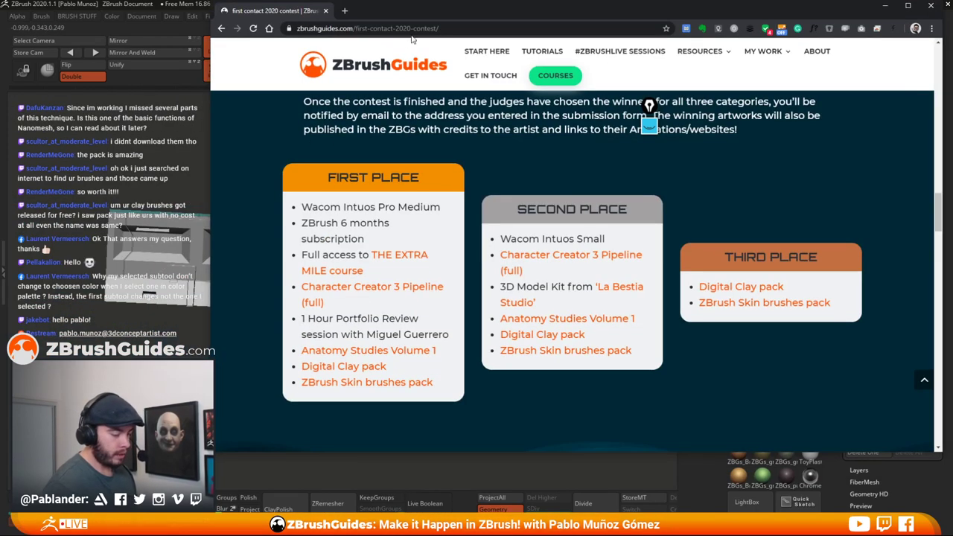
double_click(403, 10)
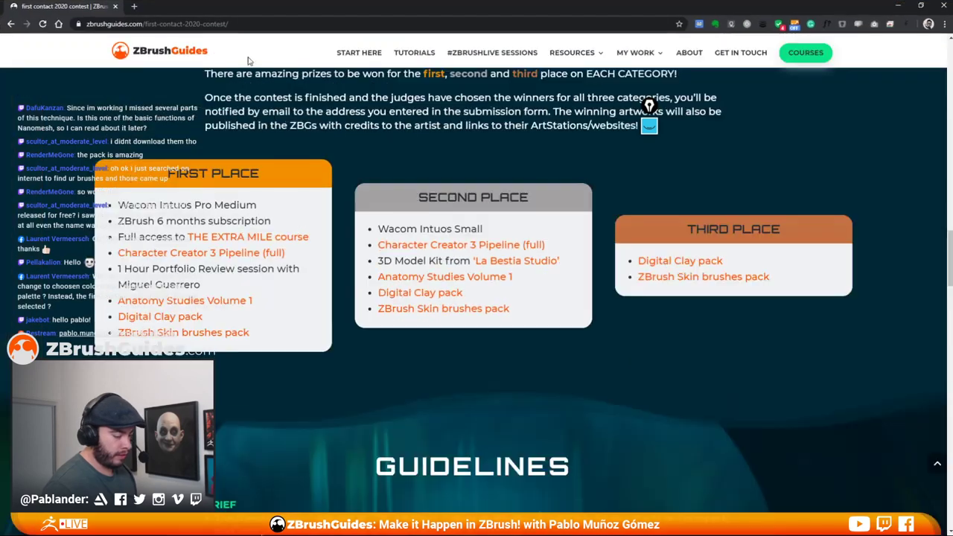
click(180, 57)
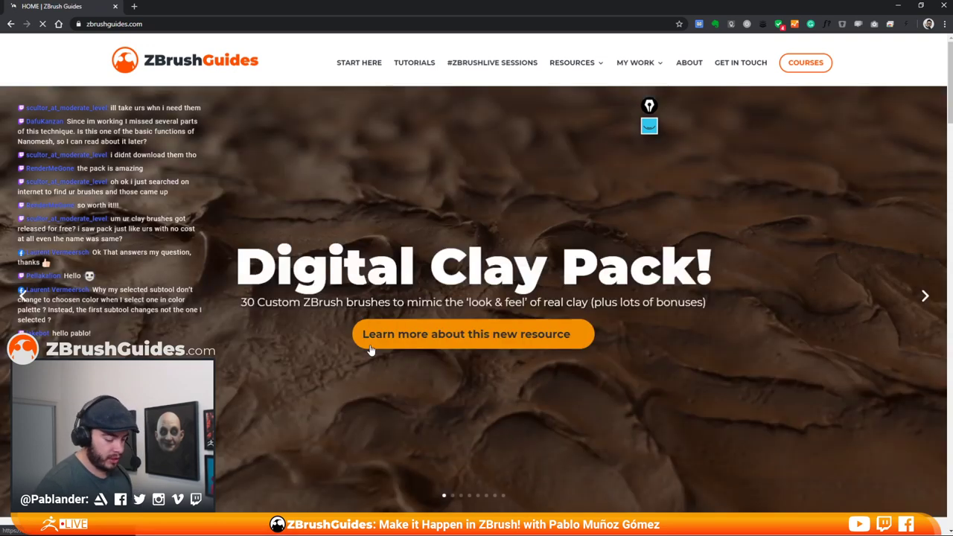
click(480, 347)
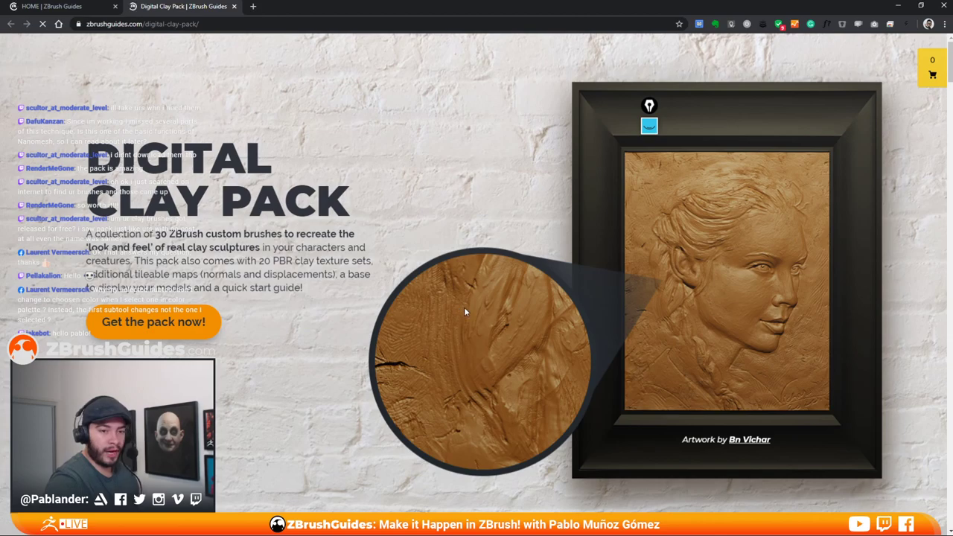
- Look through the Digital Clay Pack page's expert artworks and enlarge the framed clay portrait relief
scroll(405, 309, down, 1)
scroll(426, 331, down, 20)
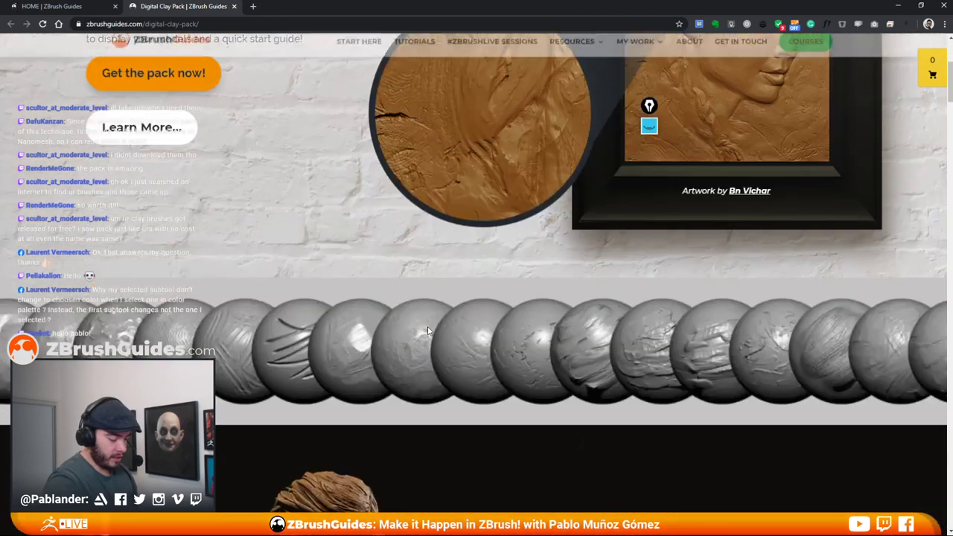
scroll(428, 329, down, 2)
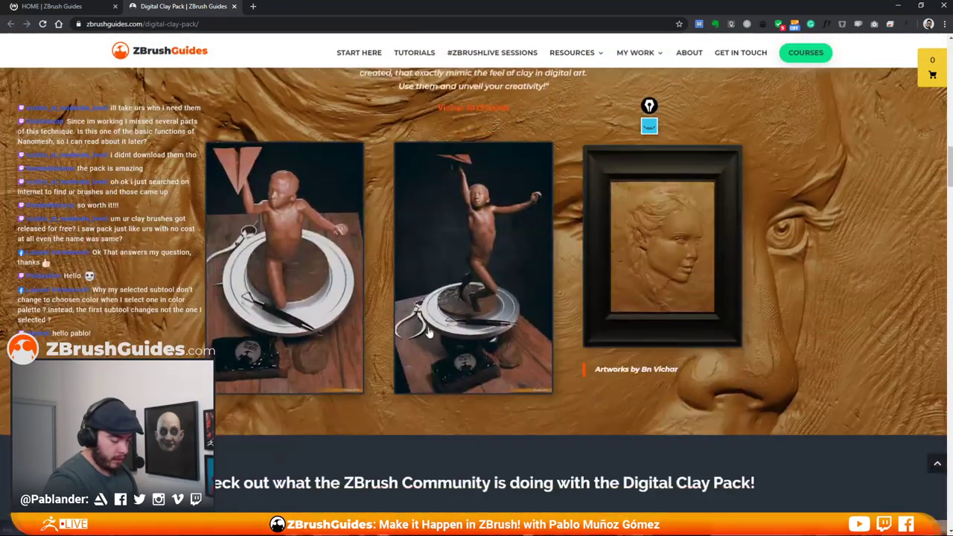
scroll(375, 300, up, 3)
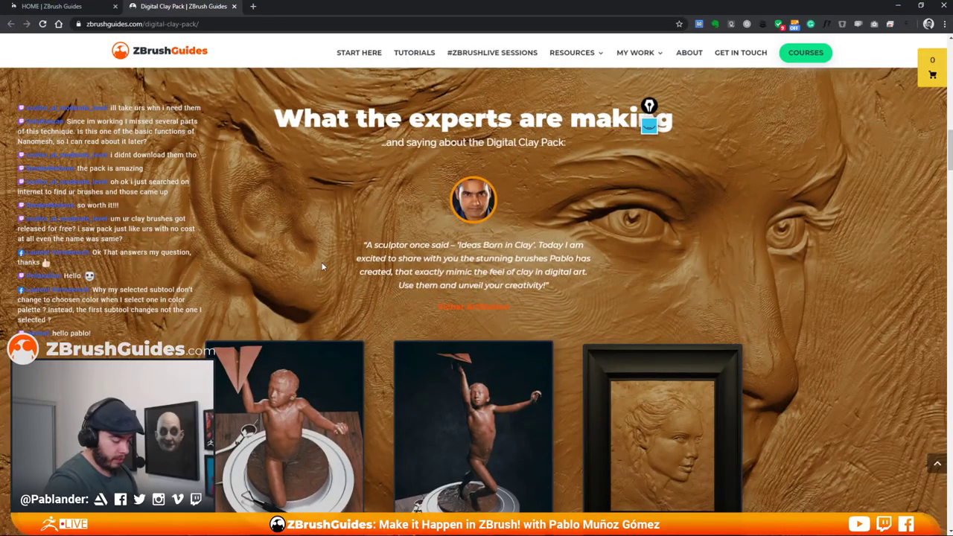
scroll(357, 268, down, 3)
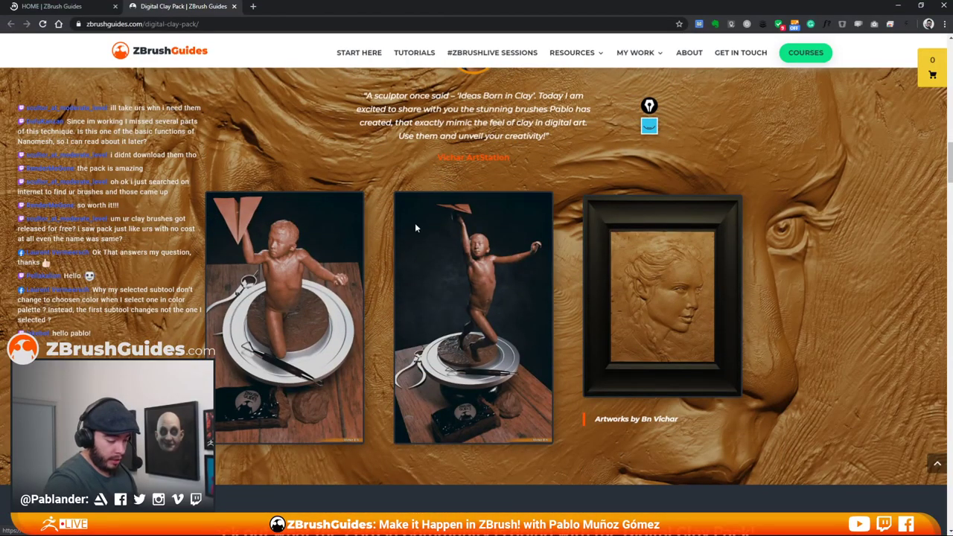
scroll(683, 280, up, 3)
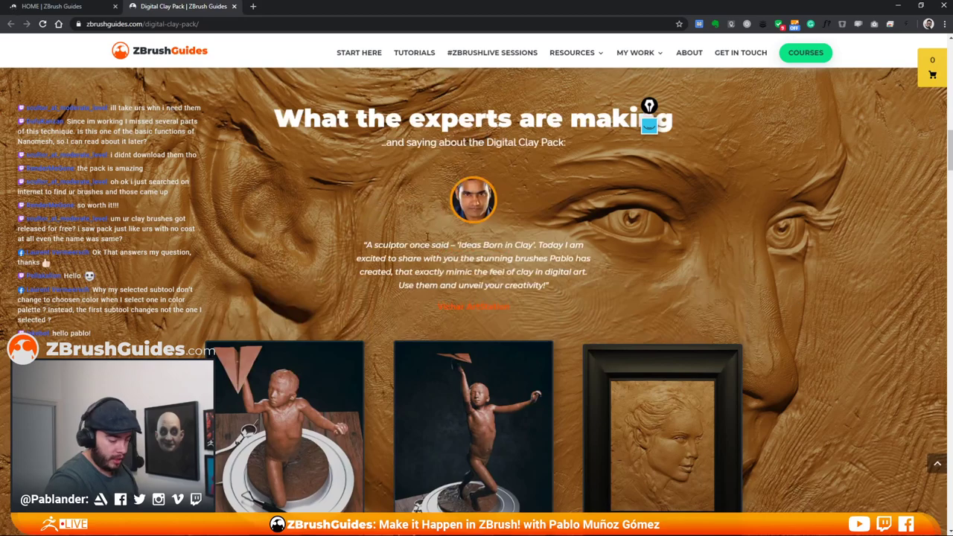
click(673, 356)
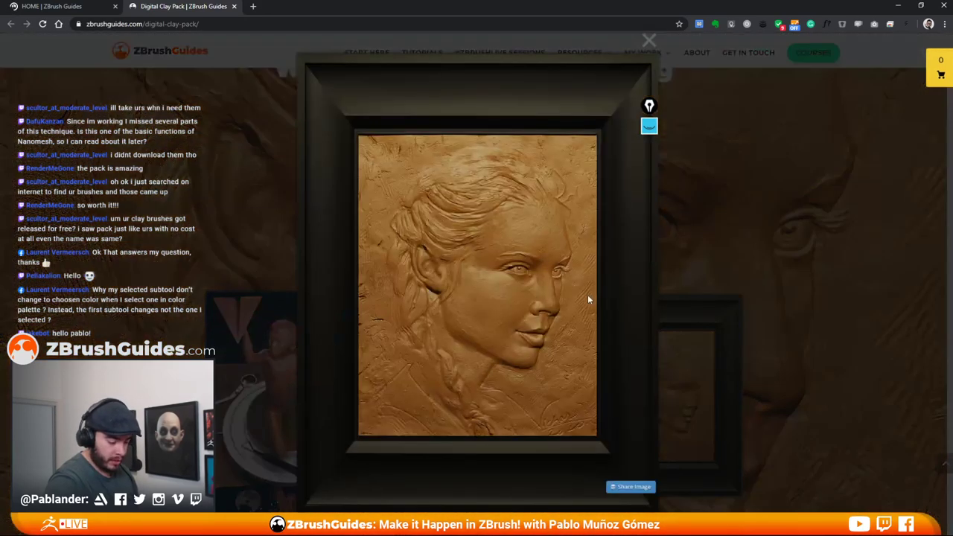
- View enlarged artworks in the Digital Clay Pack gallery, including the hooded figure, fur-collared woman, moustached man and horse sculptures
click(649, 40)
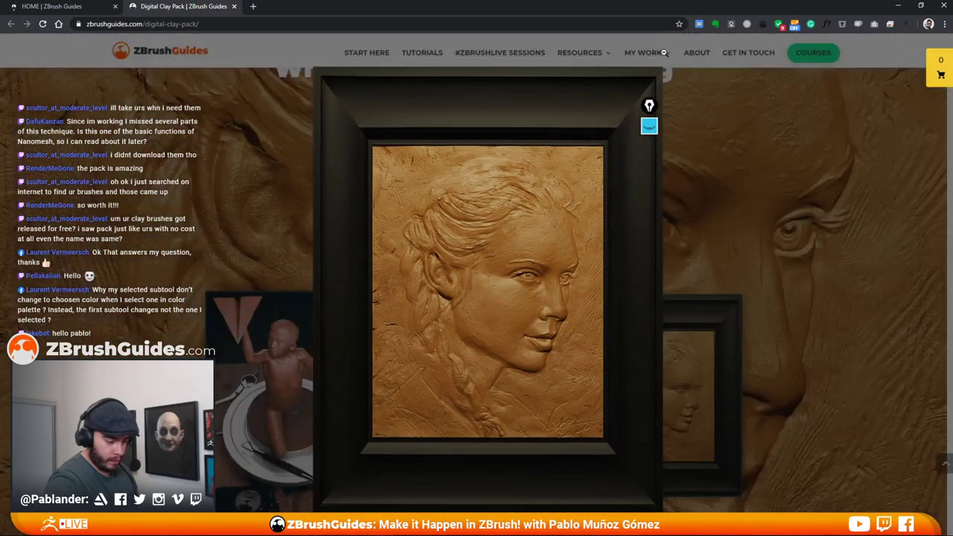
scroll(541, 359, down, 3)
scroll(541, 360, down, 8)
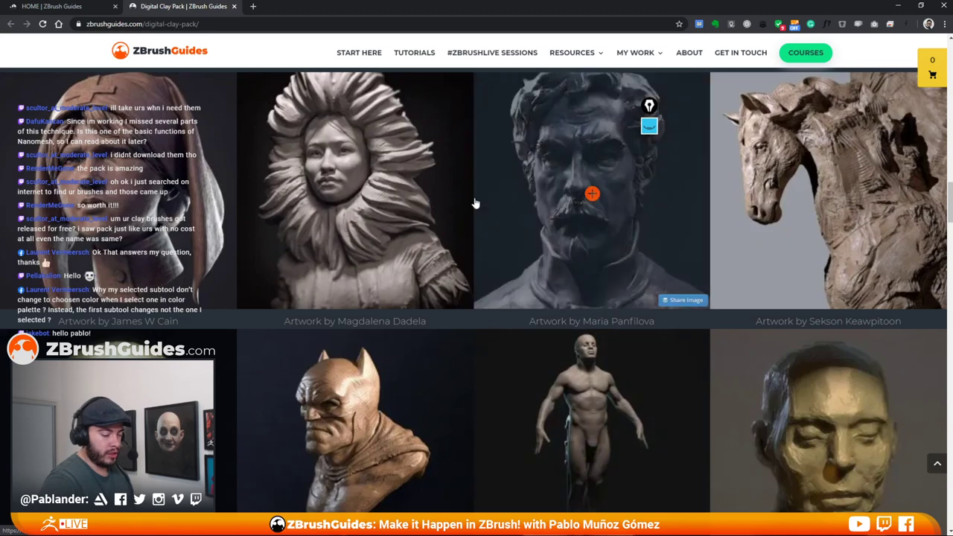
click(219, 181)
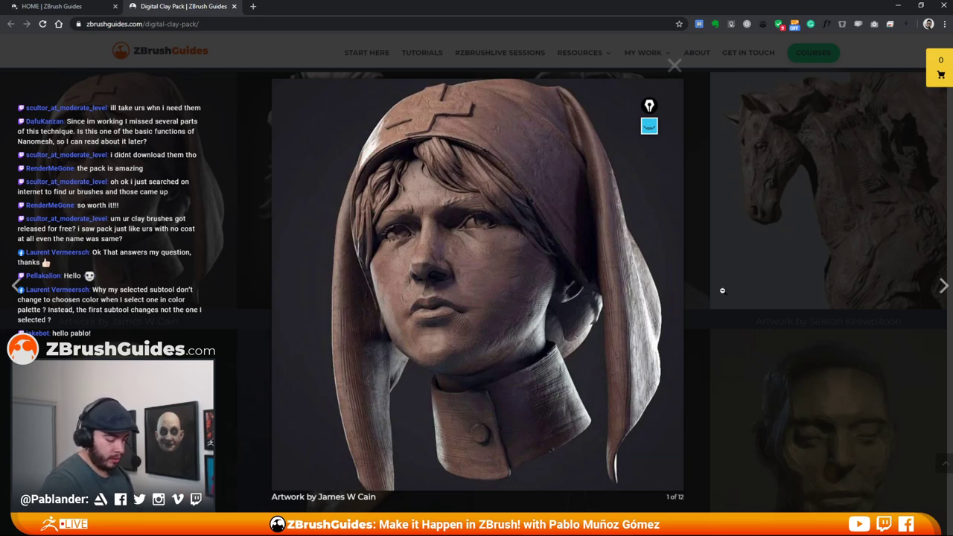
click(680, 325)
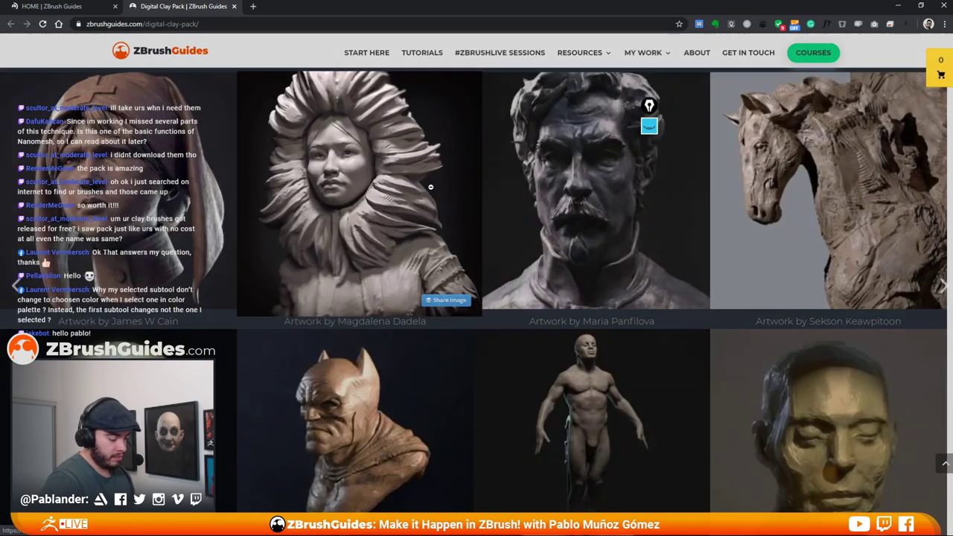
click(430, 187)
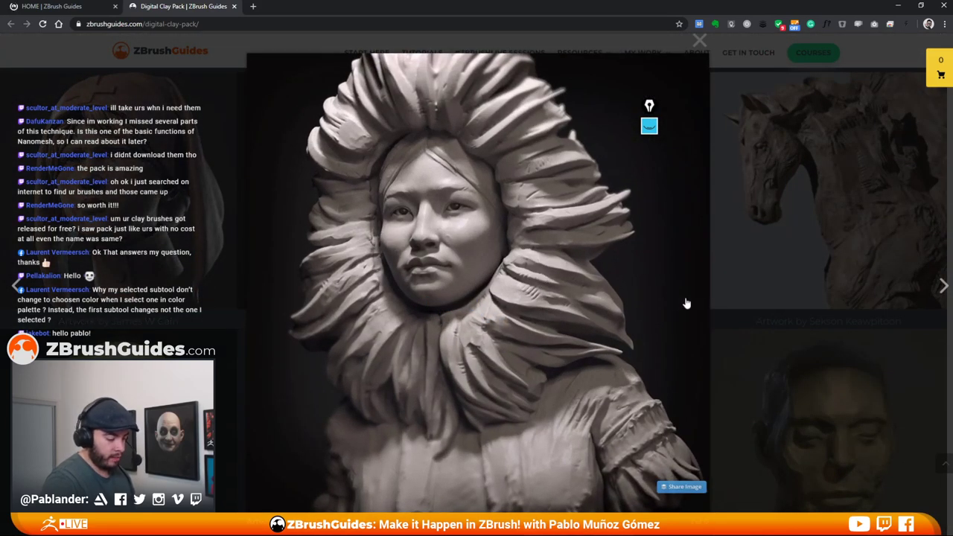
click(774, 254)
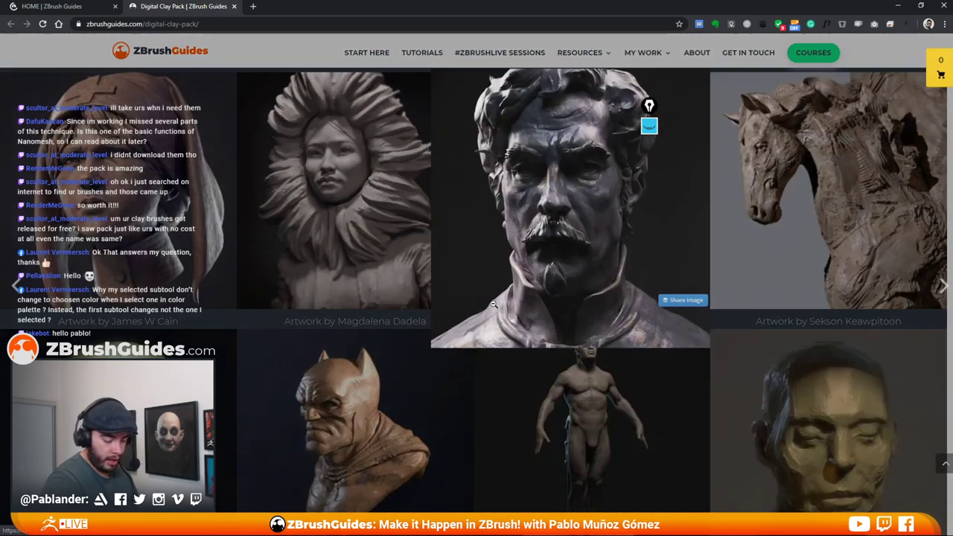
click(493, 304)
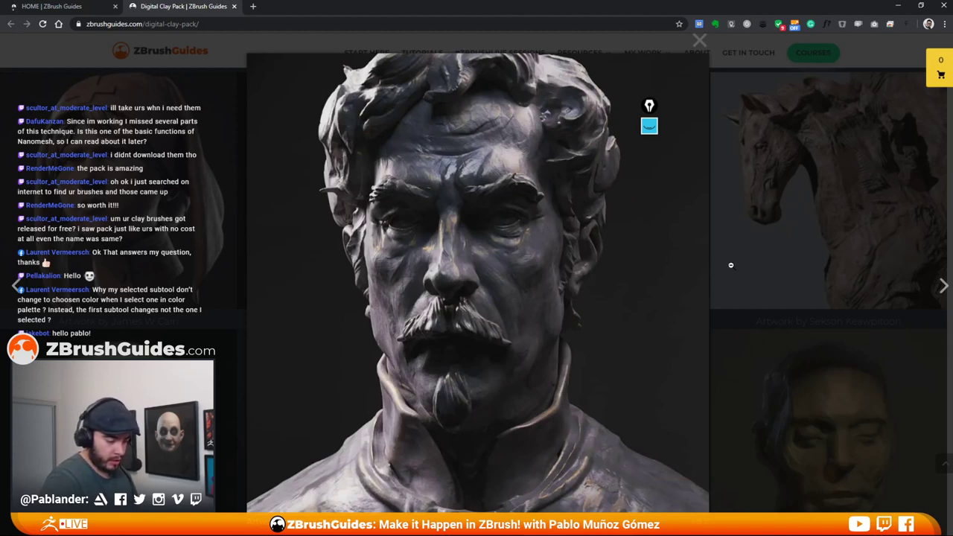
click(750, 265)
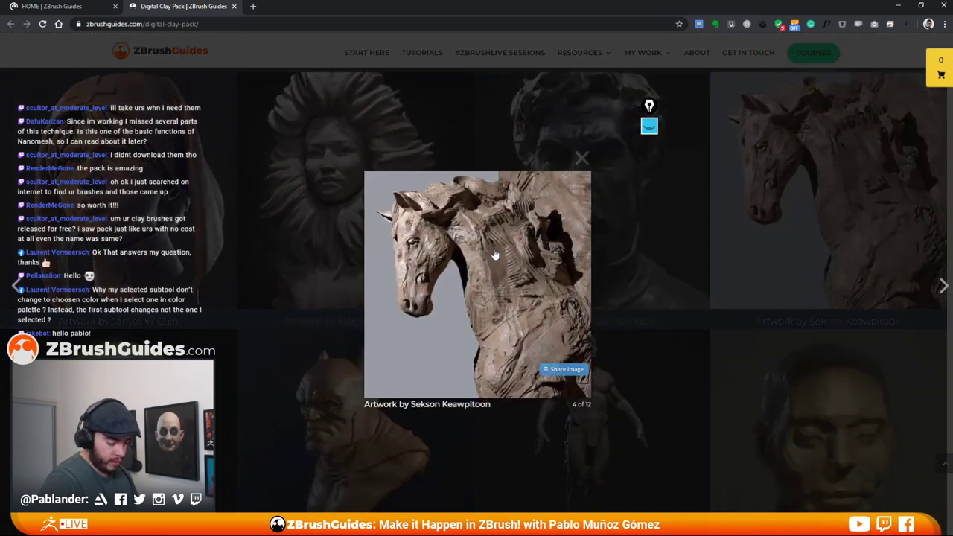
click(655, 258)
- Browse the rest of the Digital Clay Pack page, from the artwork gallery to the custom maps and purchase section
scroll(397, 381, down, 1)
scroll(397, 381, down, 5)
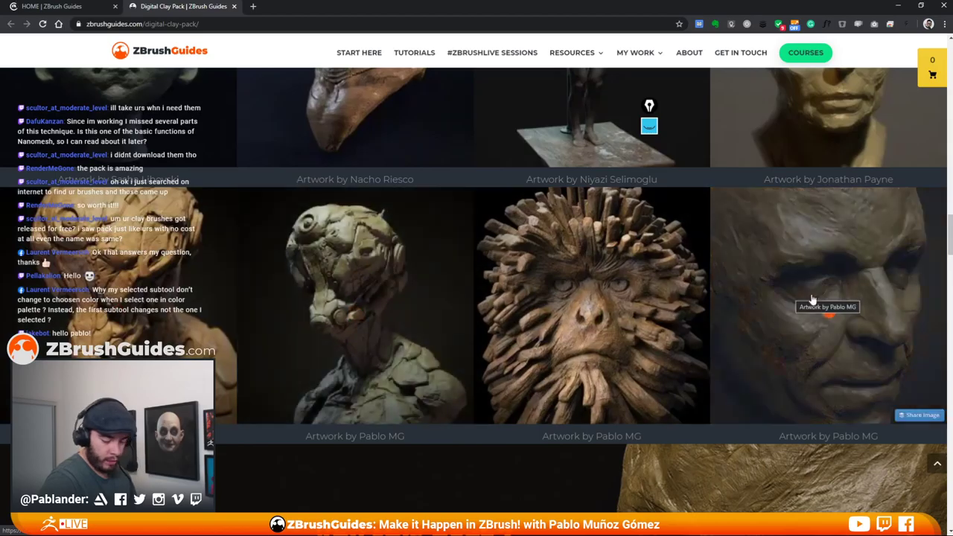
scroll(661, 246, up, 10)
scroll(441, 278, down, 3)
scroll(467, 268, down, 15)
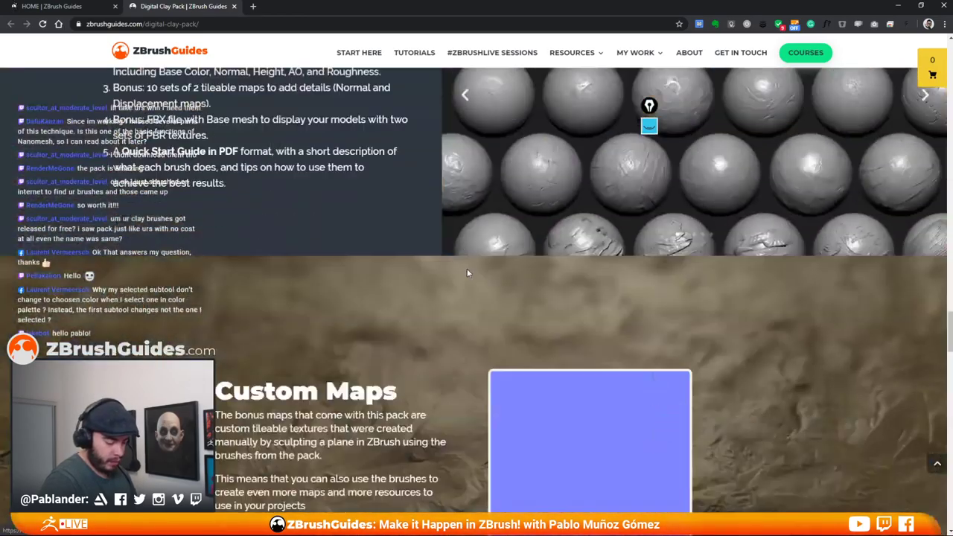
scroll(510, 242, down, 3)
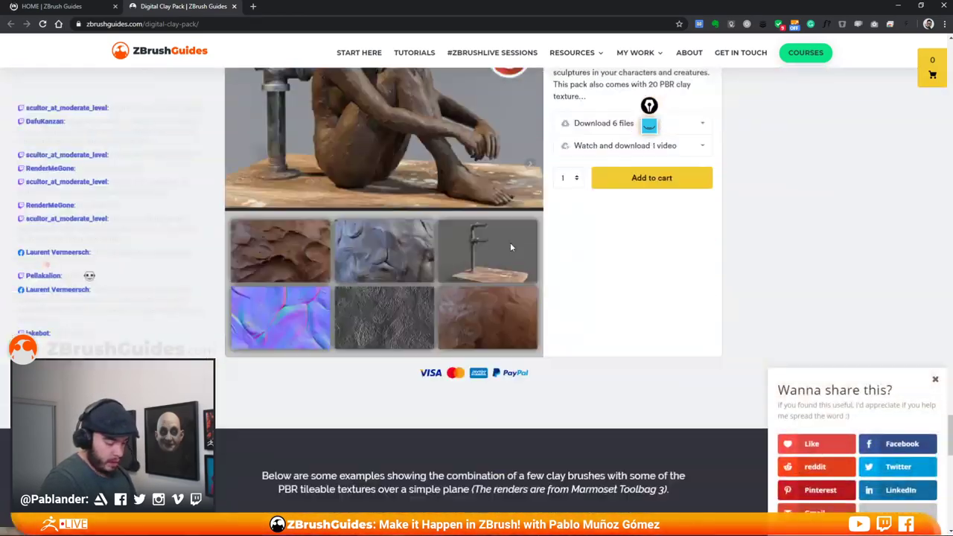
scroll(521, 246, up, 4)
- Switch to ZBrush and set the NanoMesh corridor panels to Fit their placement polygons
drag(588, 271, 549, 271)
drag(408, 4, 0, 111)
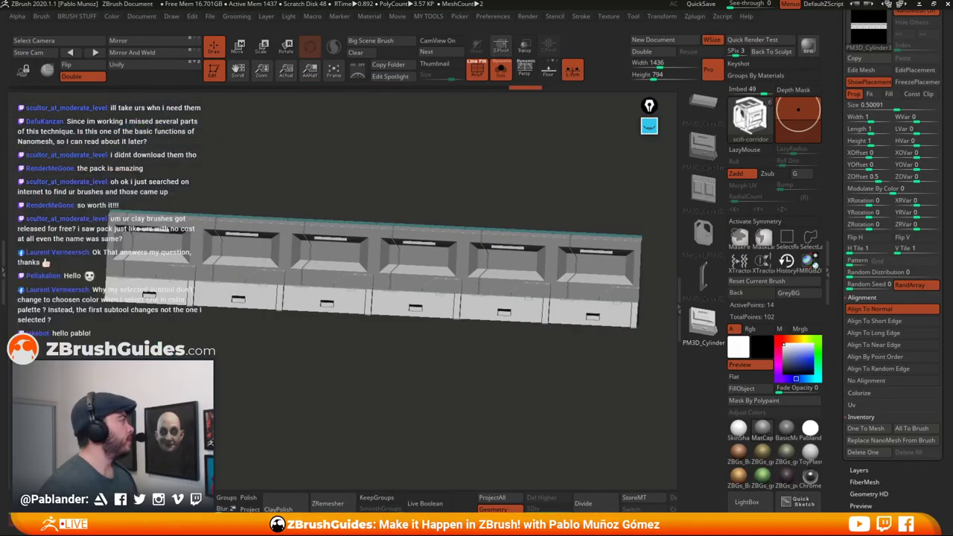
shift+drag(504, 395, 495, 389)
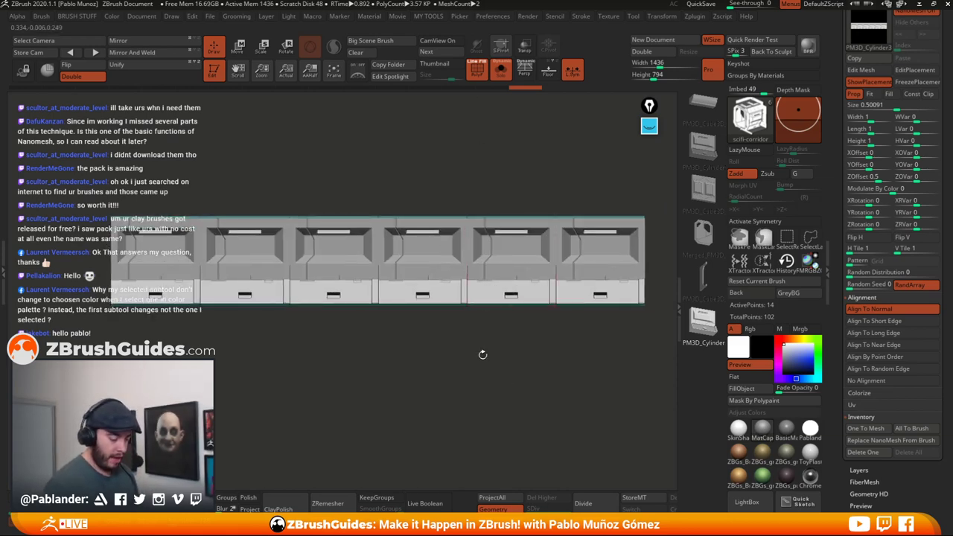
drag(485, 353, 463, 396)
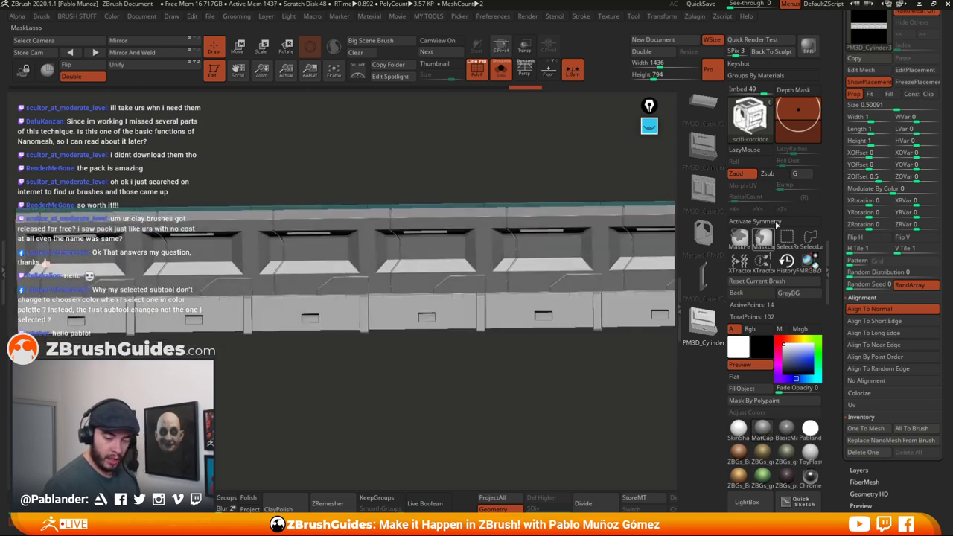
click(874, 96)
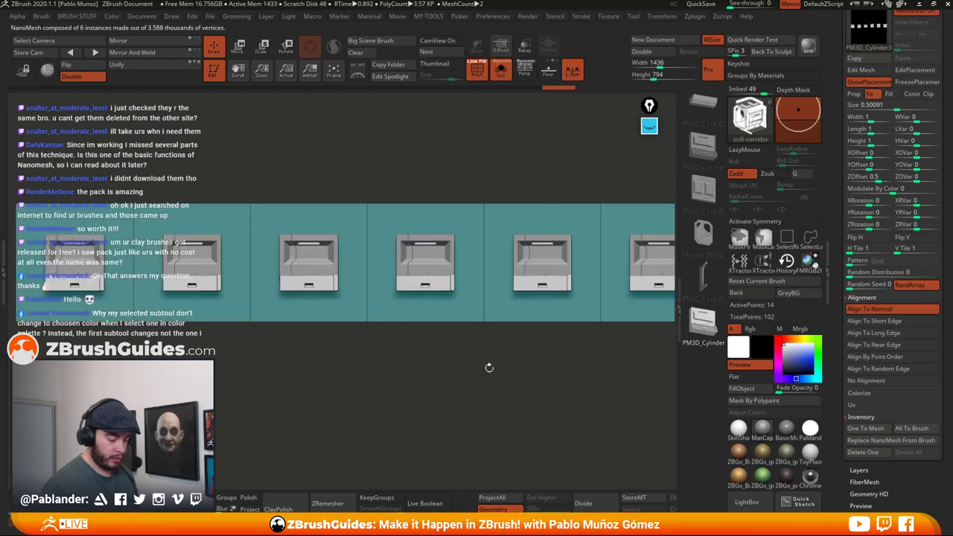
alt+drag(446, 367, 463, 376)
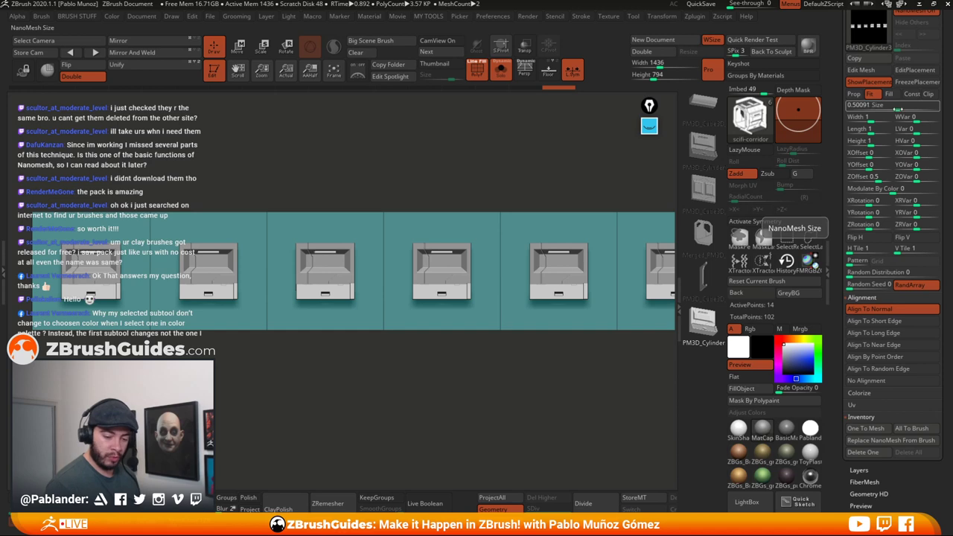
- Set the NanoMesh corridor panels to proportional placement (Prop) with a size of 0.5
click(867, 95)
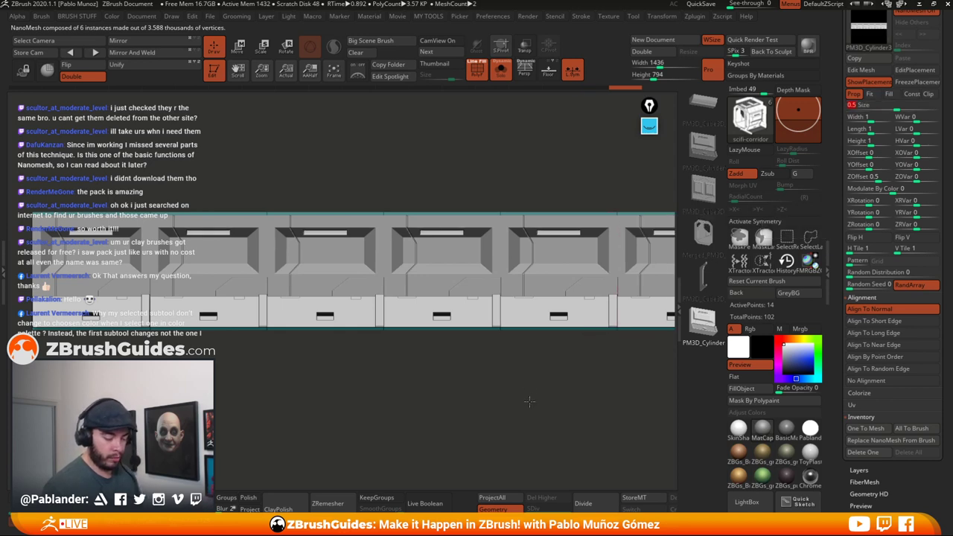
drag(529, 394, 531, 390)
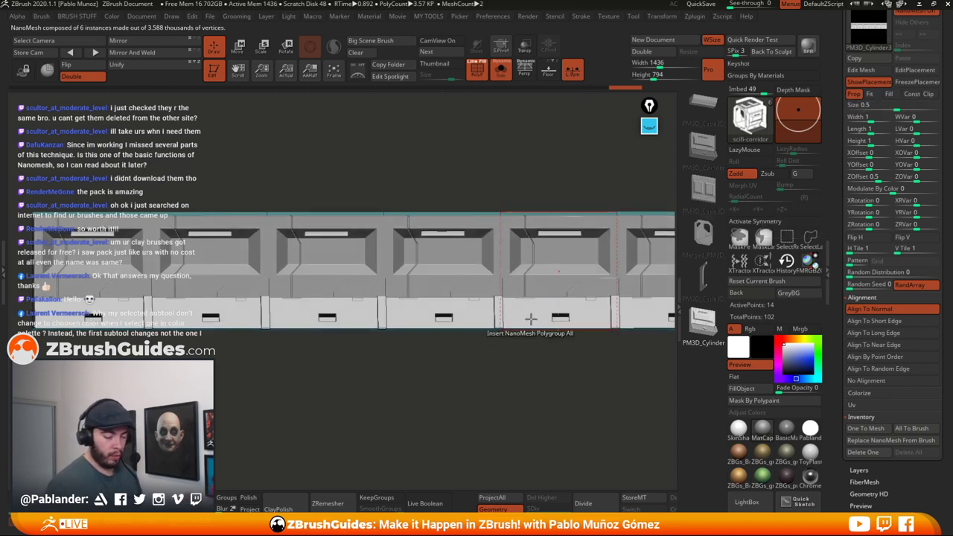
alt+drag(545, 376, 512, 371)
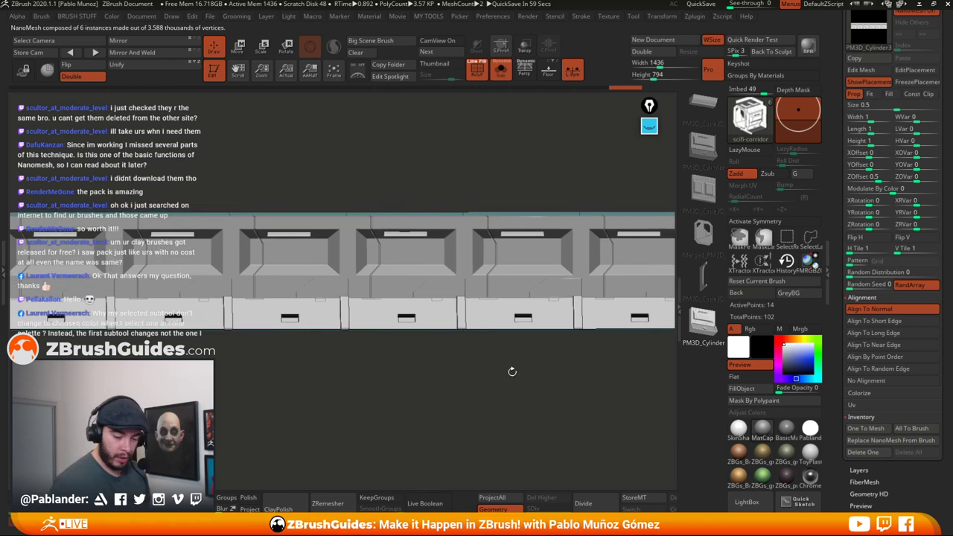
- Set the NanoMesh size to 1 and apply the Fit option to the corridor panels
click(880, 105)
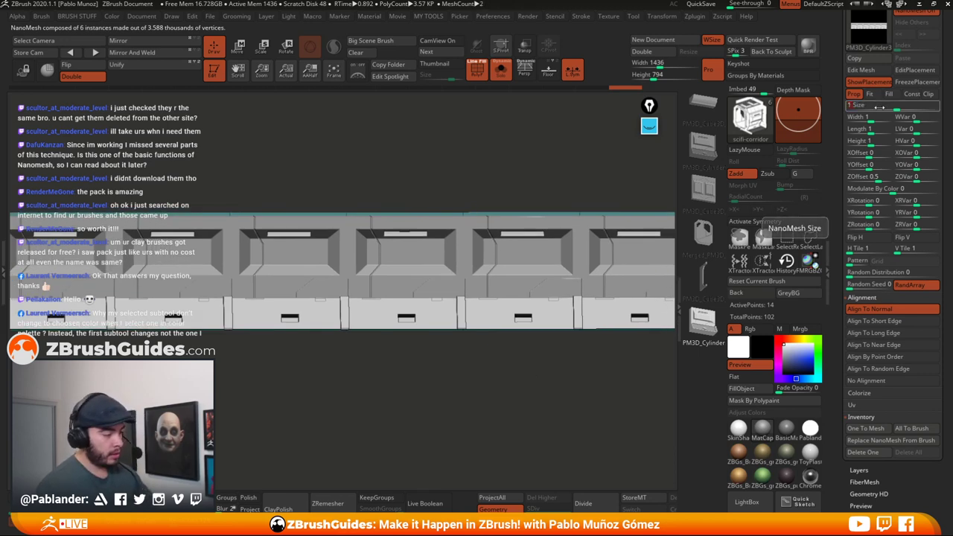
text(1)
key(Return)
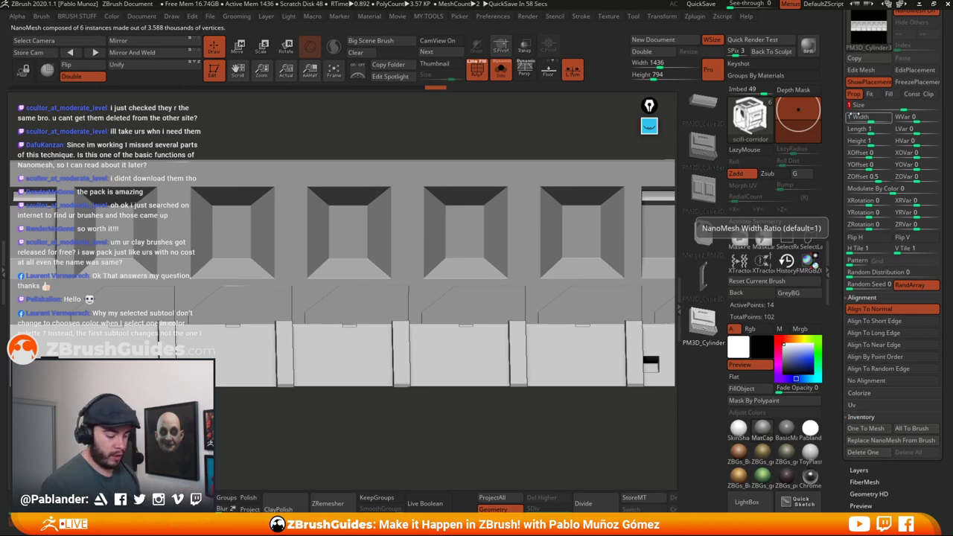
click(871, 95)
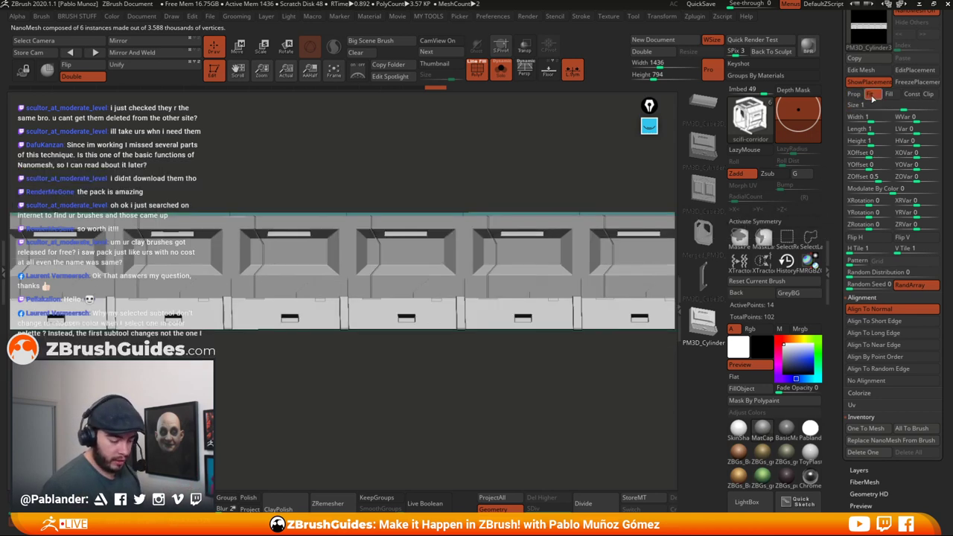
drag(521, 352, 519, 362)
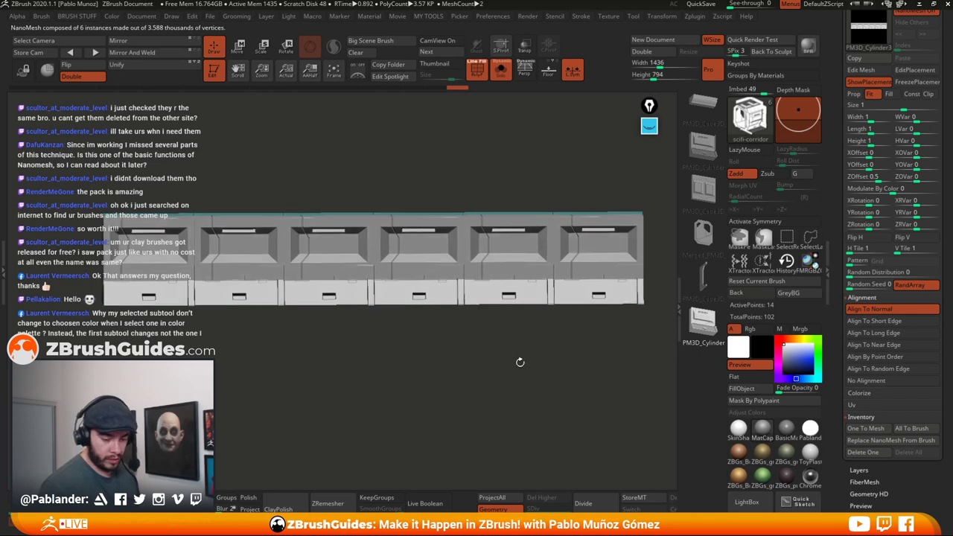
- Apply the Fill option so the NanoMesh panels stretch across their placement polygons, and check the row from several angles
click(888, 96)
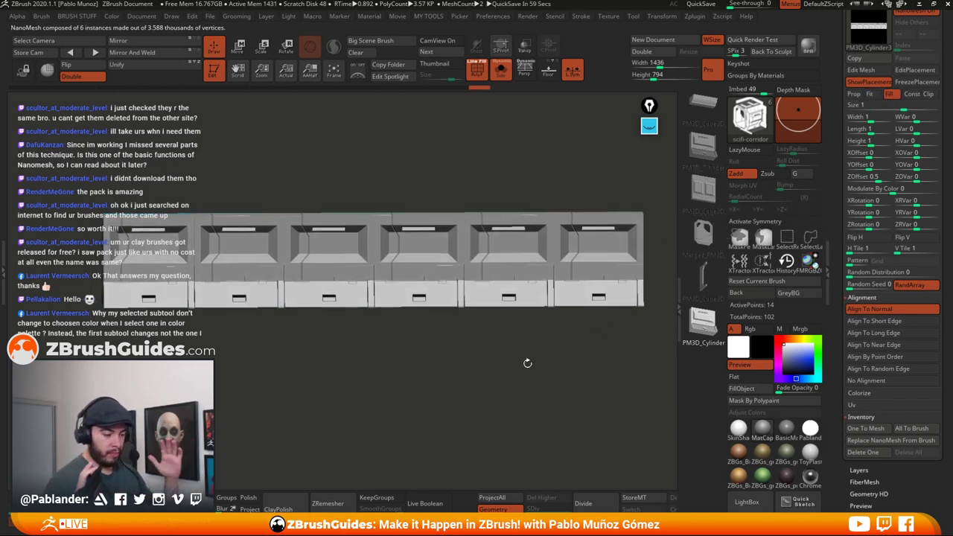
drag(493, 361, 494, 383)
key(f)
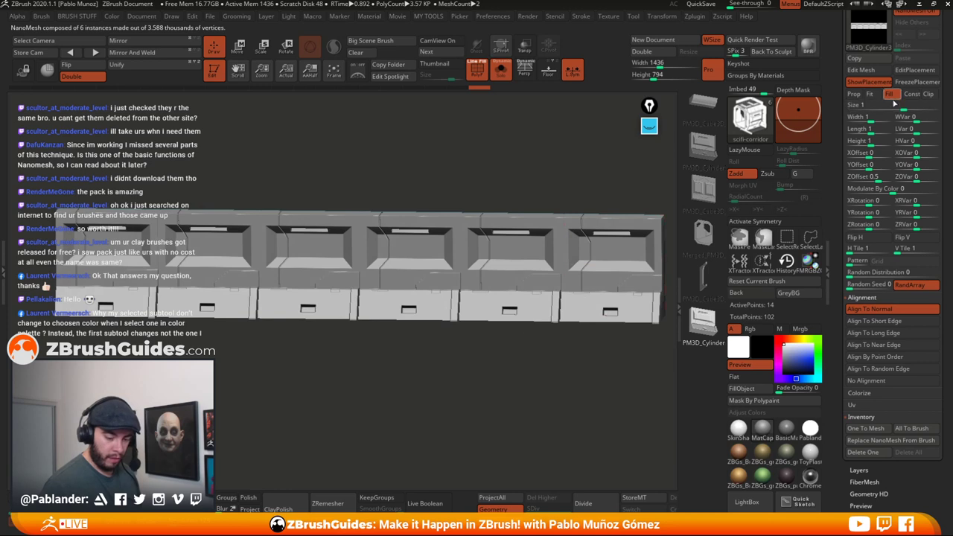
drag(544, 362, 479, 362)
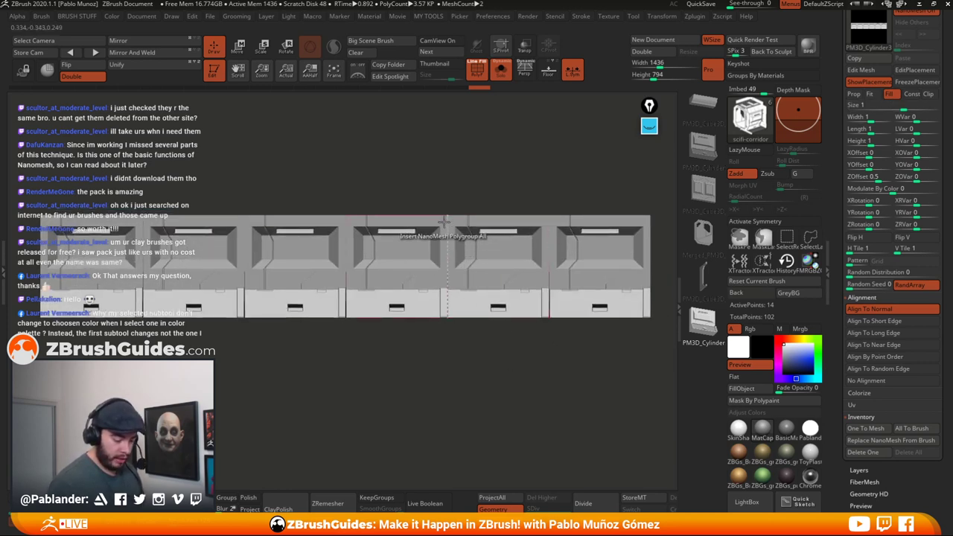
mouse_move(472, 370)
mouse_down()
mouse_move(474, 383)
mouse_move(466, 382)
mouse_up()
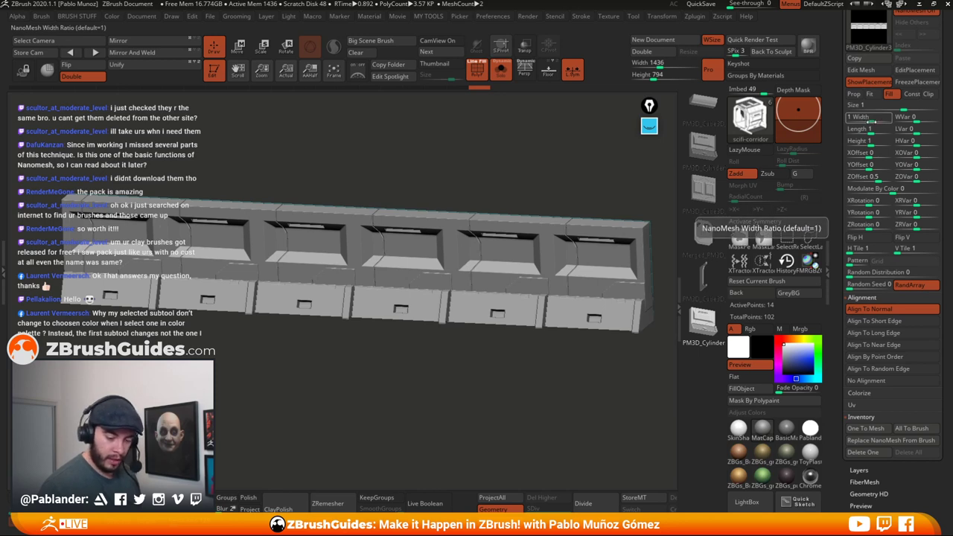
- Reduce the NanoMesh width ratio to 0.99 to leave thin gaps between the corridor panels
mouse_move(867, 117)
mouse_down()
mouse_move(856, 117)
mouse_move(875, 117)
mouse_move(866, 118)
mouse_up()
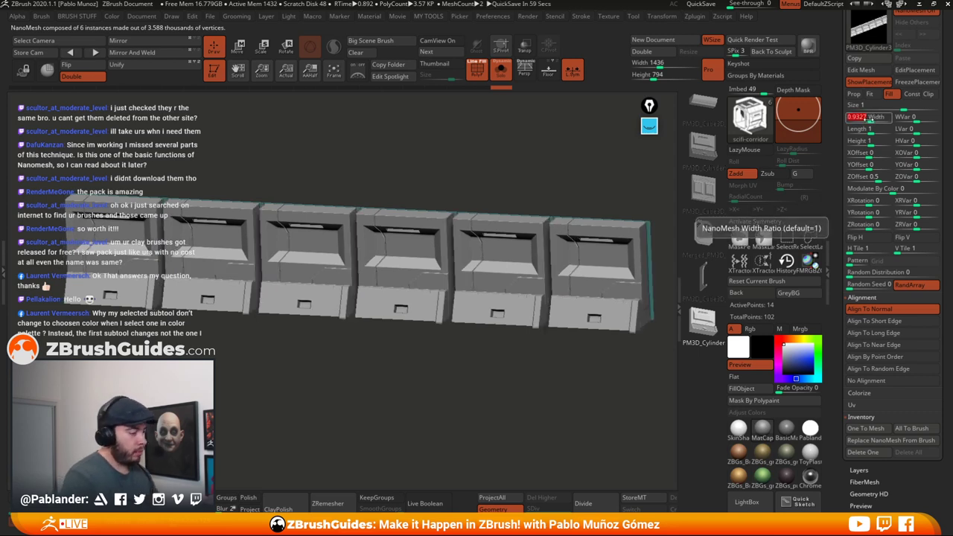
drag(871, 117, 869, 118)
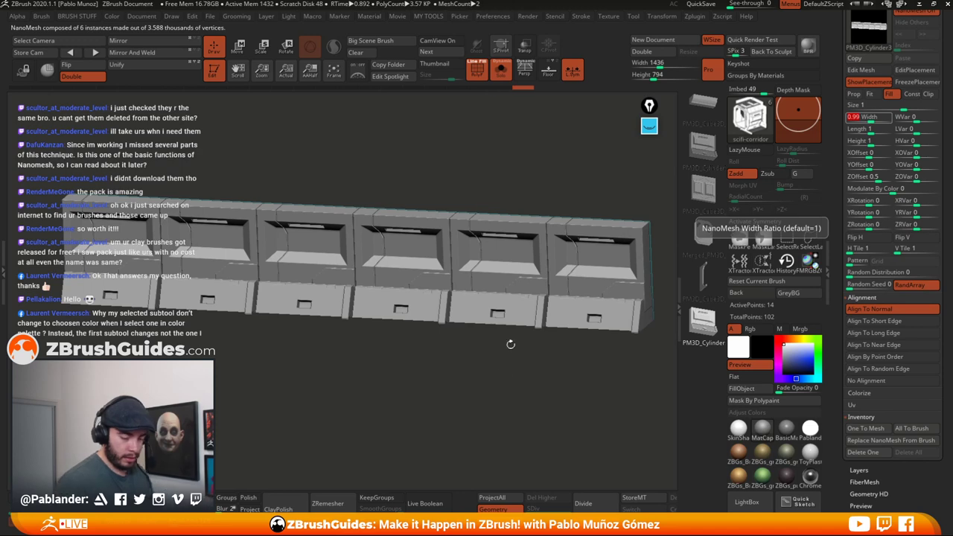
drag(494, 378, 473, 393)
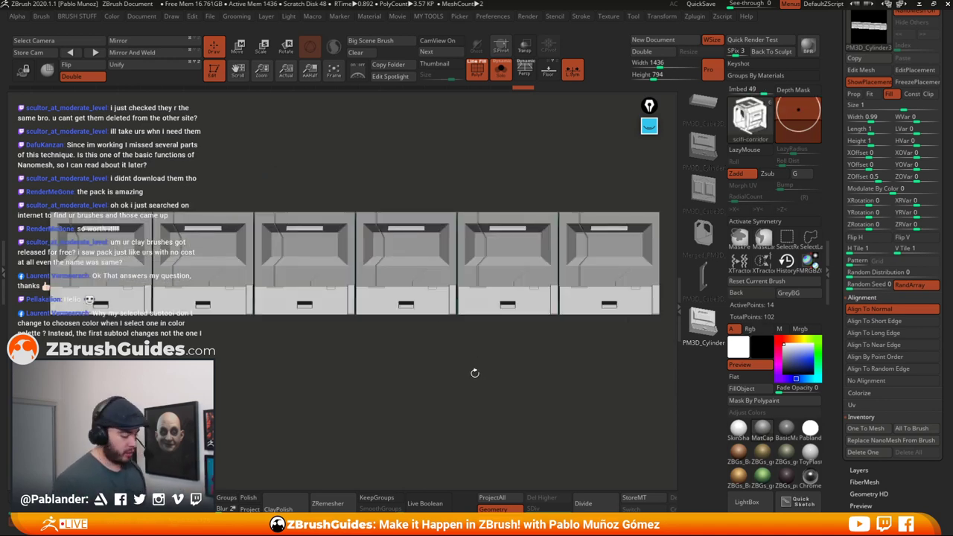
mouse_move(474, 372)
alt+mouse_down()
mouse_move(469, 355)
mouse_move(485, 357)
mouse_move(464, 366)
alt+mouse_up()
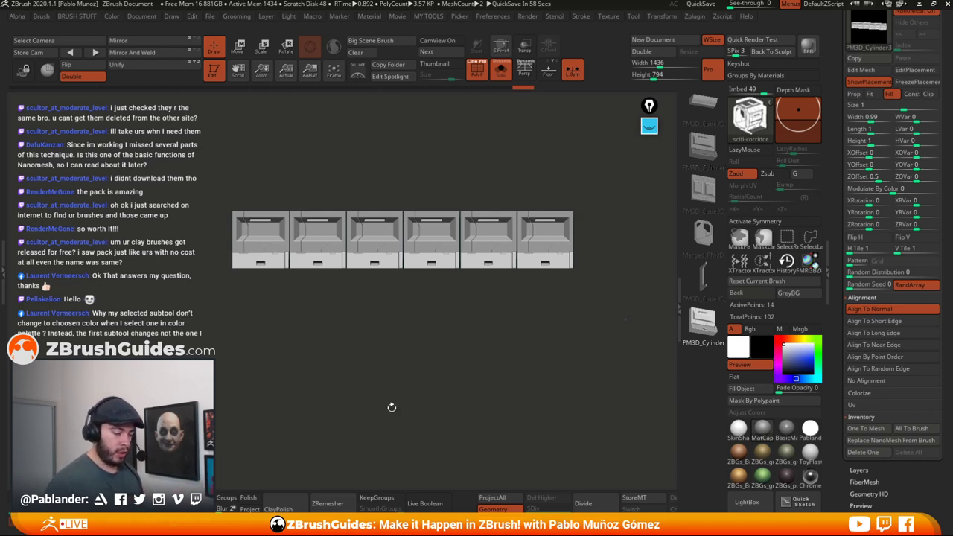
click(238, 51)
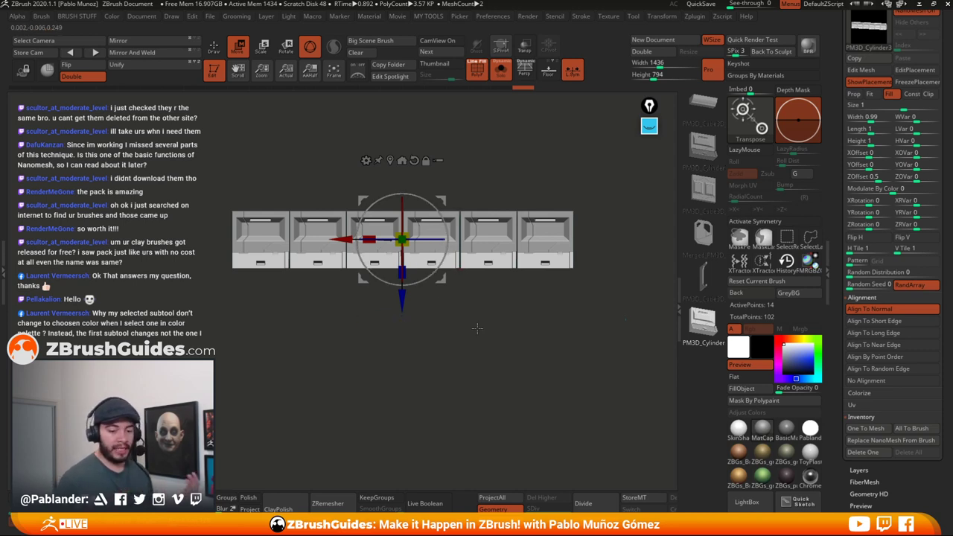
drag(518, 307, 495, 262)
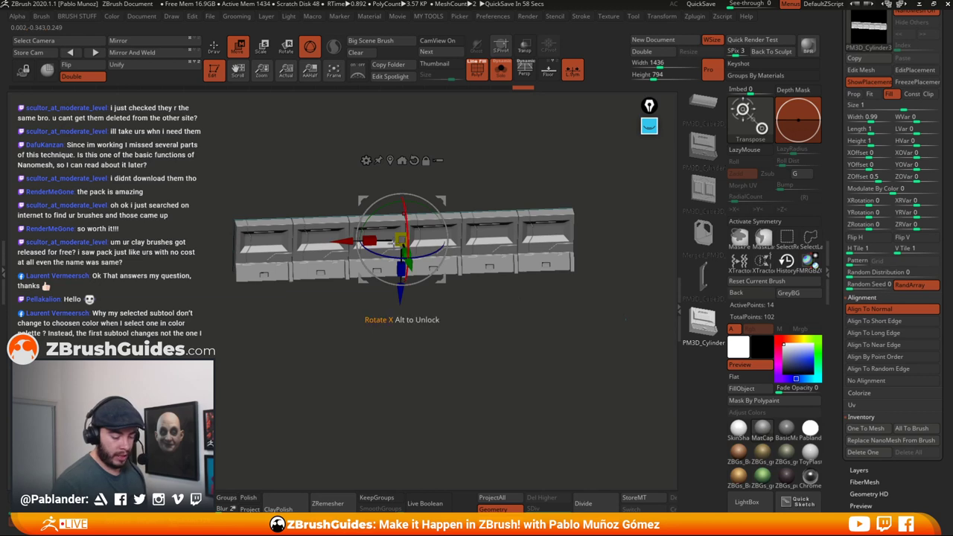
click(214, 46)
- Hide the NanoMesh placement polygons behind the row of corridor panels
mouse_move(464, 310)
mouse_down()
mouse_move(485, 350)
mouse_move(504, 355)
mouse_move(635, 307)
mouse_move(601, 355)
mouse_up()
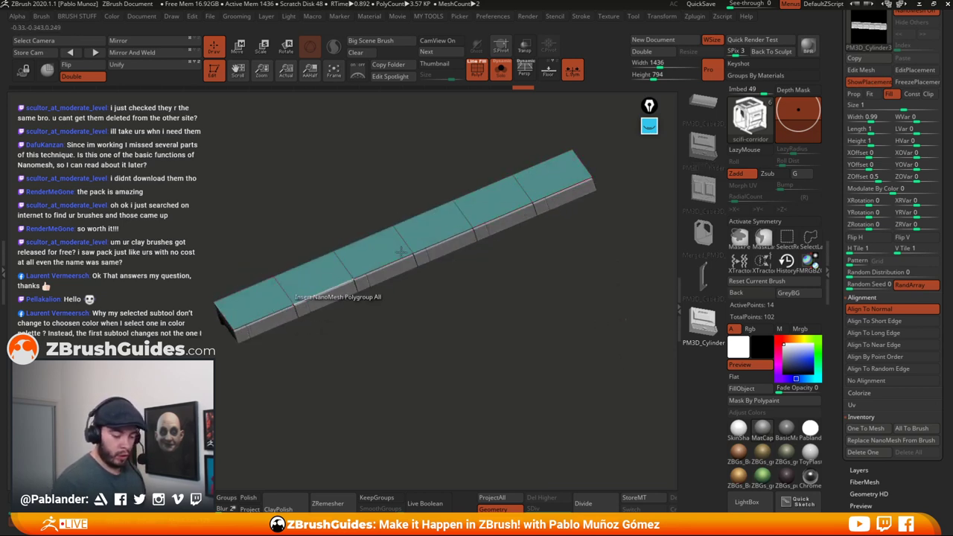
click(869, 82)
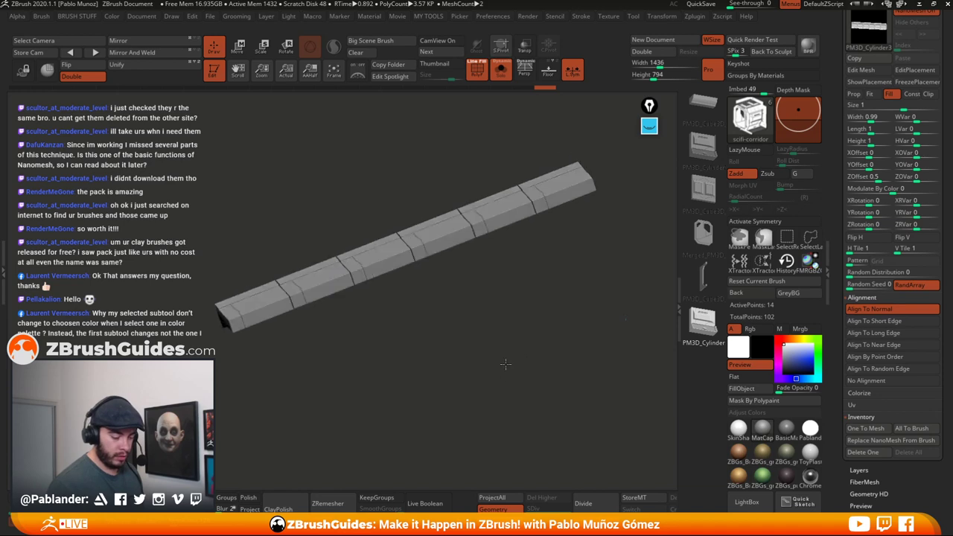
- Try rotating the row of corridor panels with the Move gizmo in front view, and undo the rotation
shift+drag(506, 364, 474, 343)
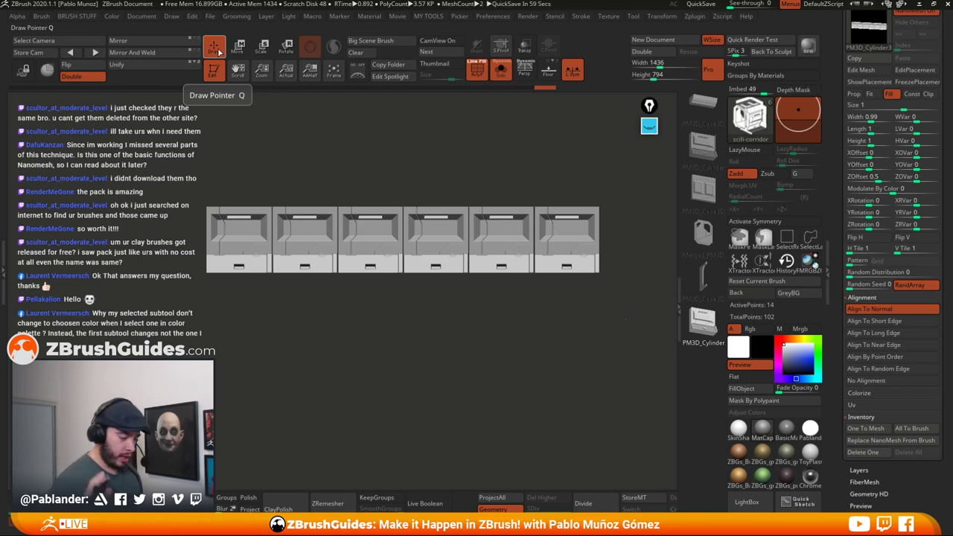
click(238, 47)
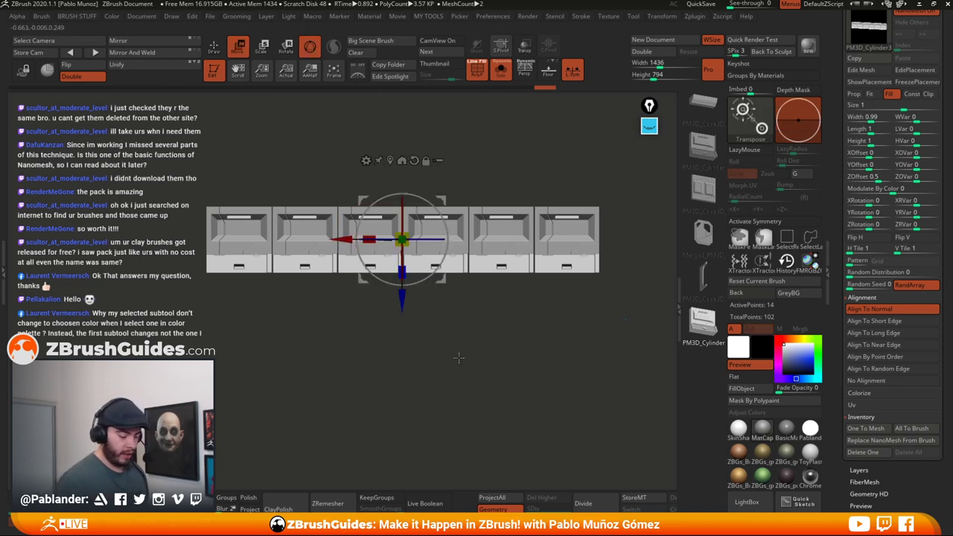
drag(444, 224, 449, 179)
key(ctrl+z)
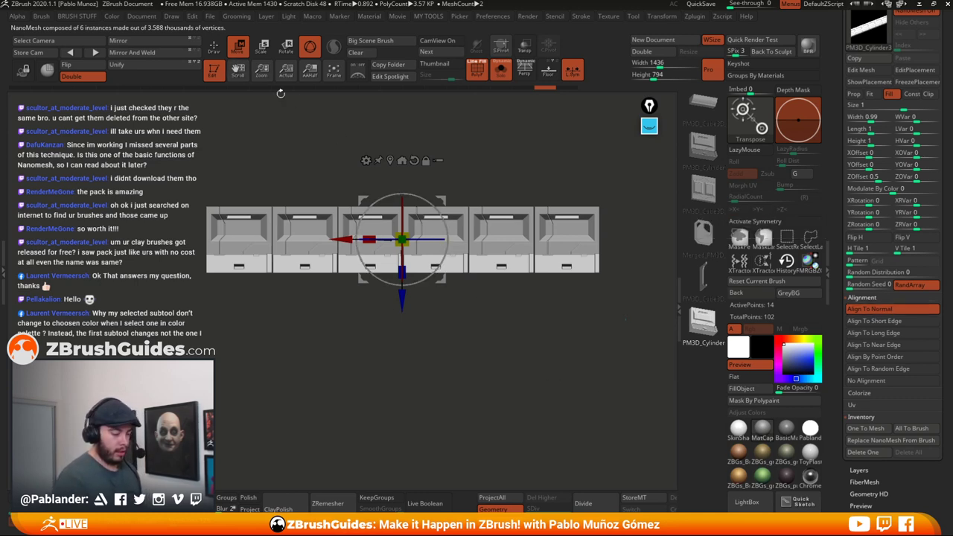
drag(445, 213, 455, 238)
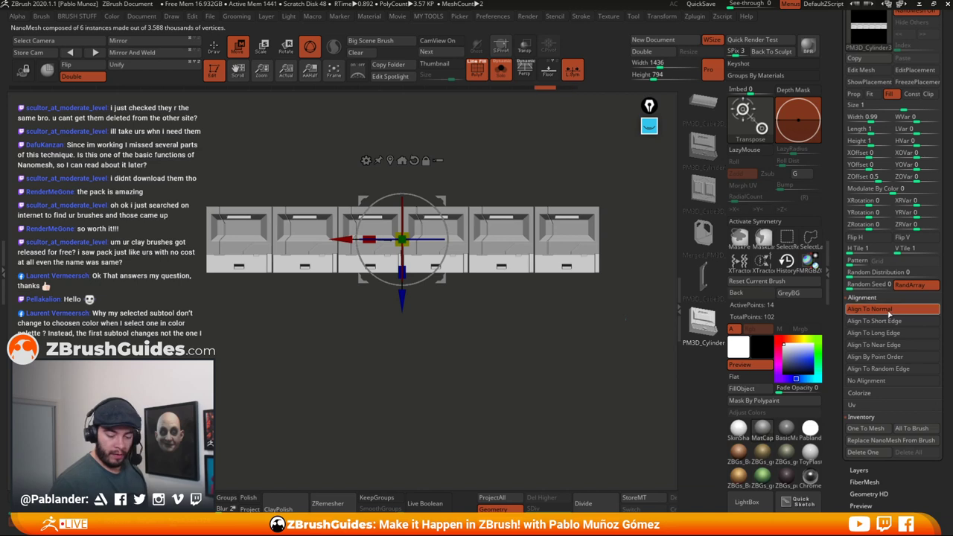
- Try Align To Near Edge while rotating the panel row, undo the rotation, and restore Align To Normal
click(890, 346)
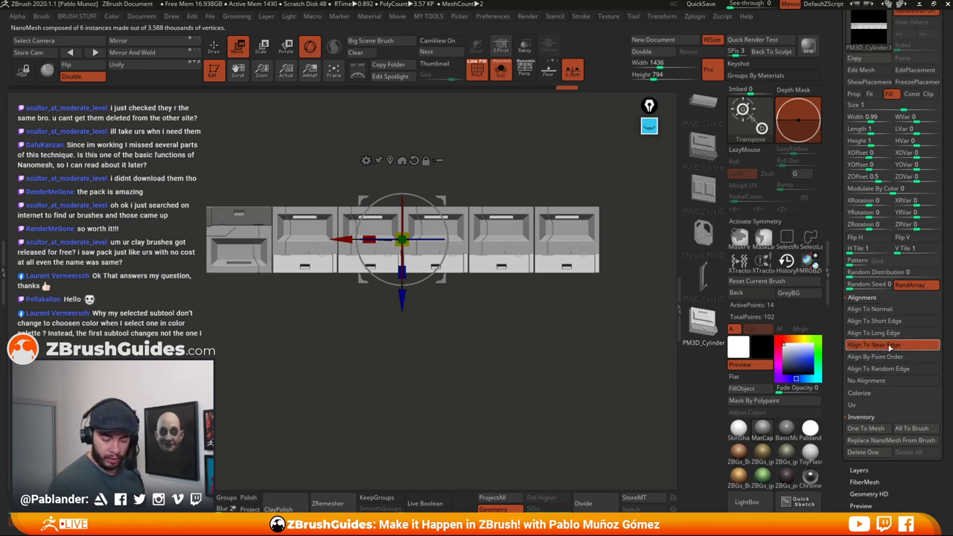
drag(447, 228, 433, 279)
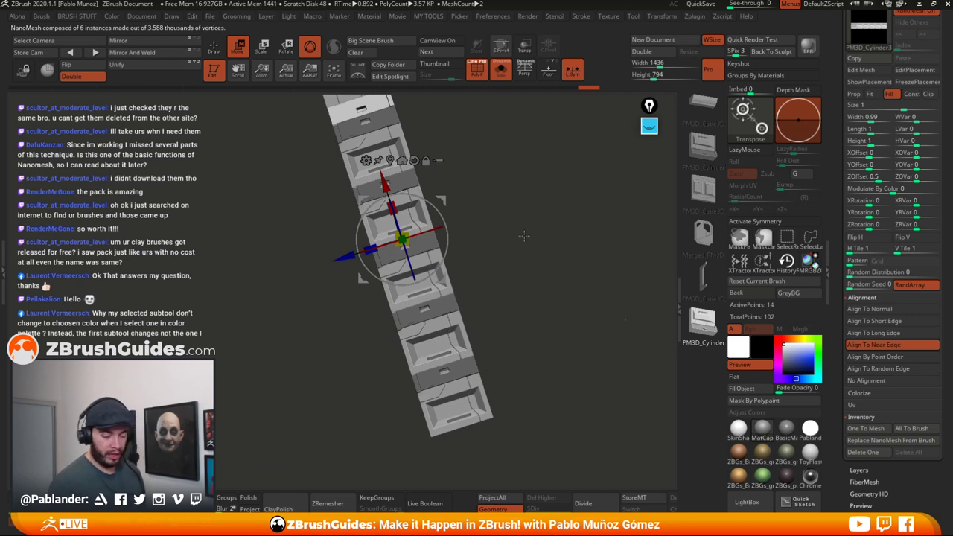
key(ctrl+z)
click(889, 310)
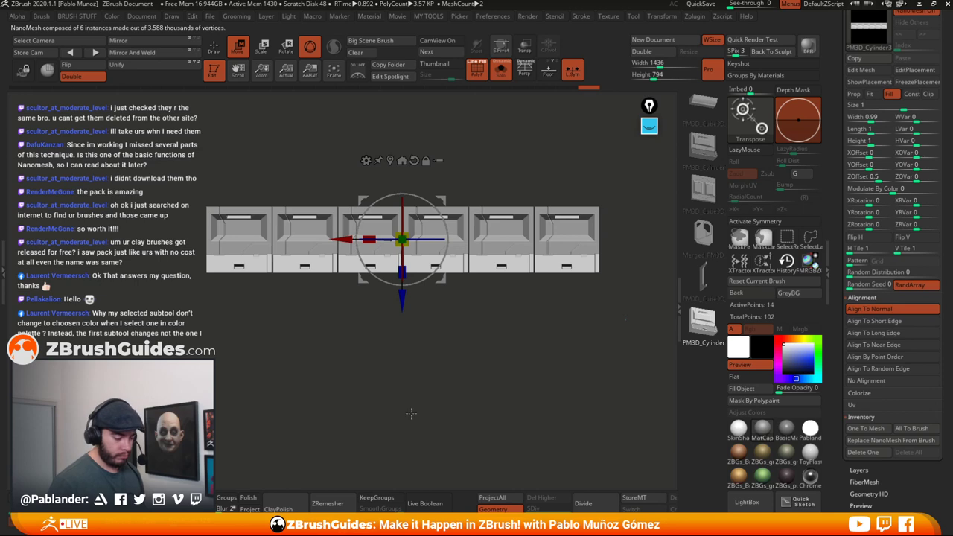
- Turn Solo mode off and move the R wall panel row along its Y axis to adjust its position in the corridor
drag(492, 314, 491, 365)
alt+drag(492, 366, 491, 311)
click(507, 81)
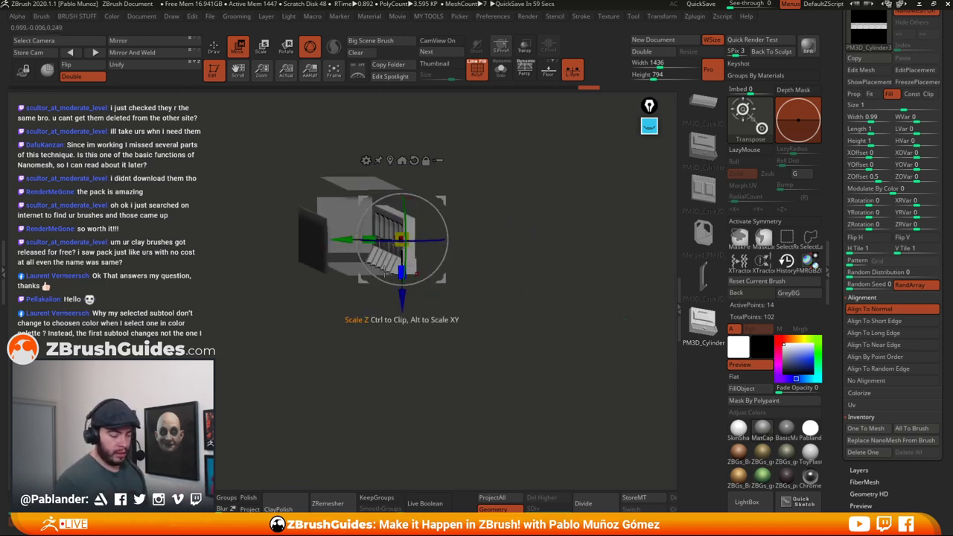
mouse_move(343, 238)
mouse_down()
mouse_move(365, 236)
mouse_move(354, 237)
mouse_up()
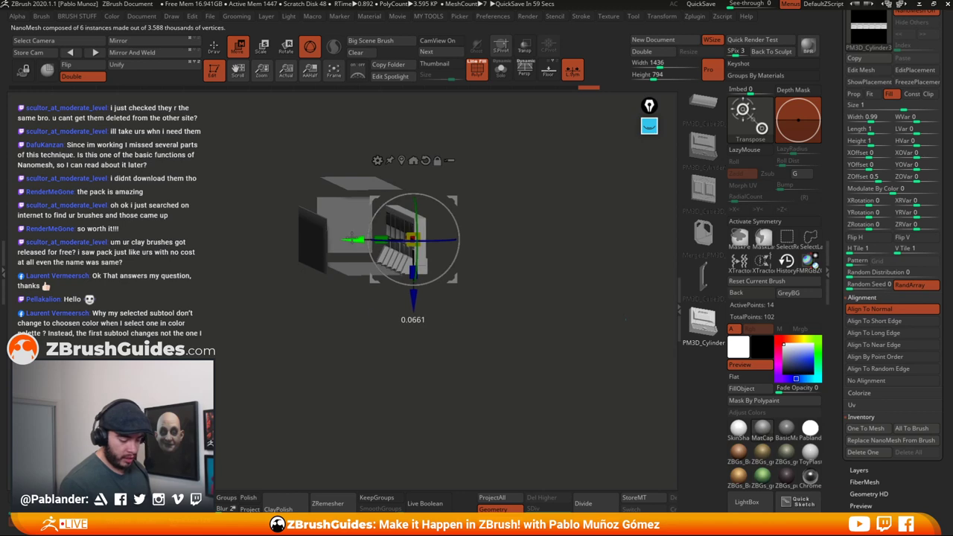
drag(493, 255, 503, 277)
mouse_move(355, 240)
mouse_down()
mouse_move(363, 240)
mouse_move(348, 240)
mouse_up()
drag(485, 298, 471, 283)
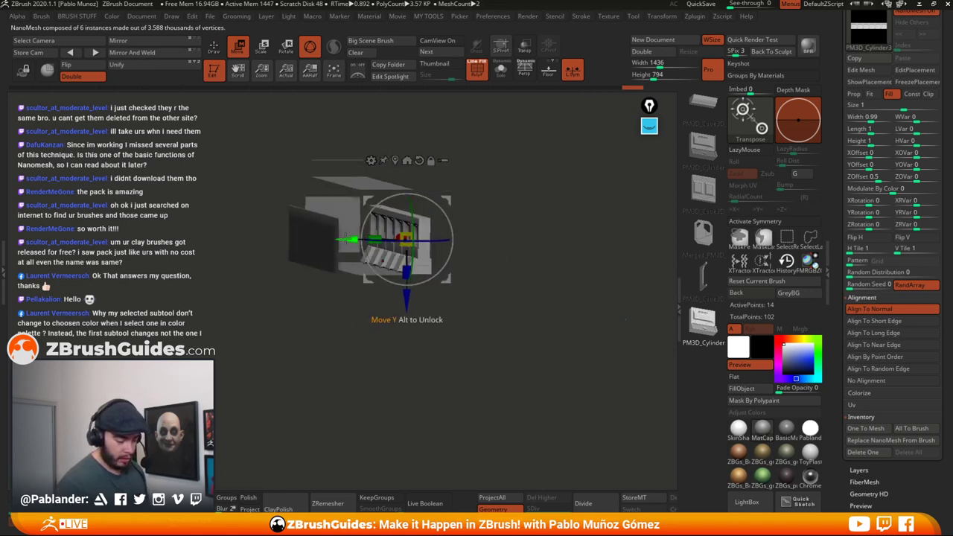
drag(345, 239, 358, 239)
drag(484, 285, 518, 285)
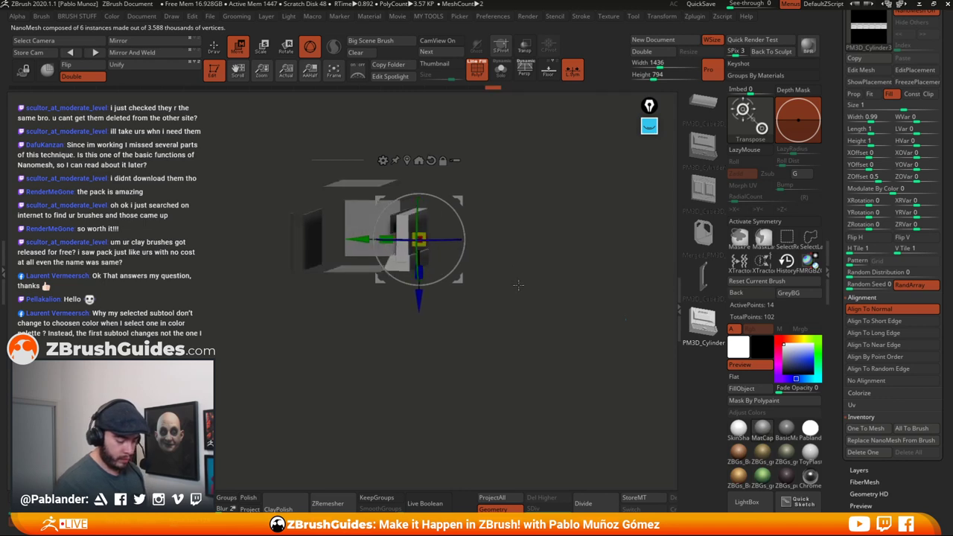
- Return to Draw mode, select the top bit subtool, and isolate it in a front view
key(q)
mouse_move(466, 193)
mouse_down()
mouse_move(487, 239)
mouse_move(593, 287)
mouse_move(506, 386)
mouse_up()
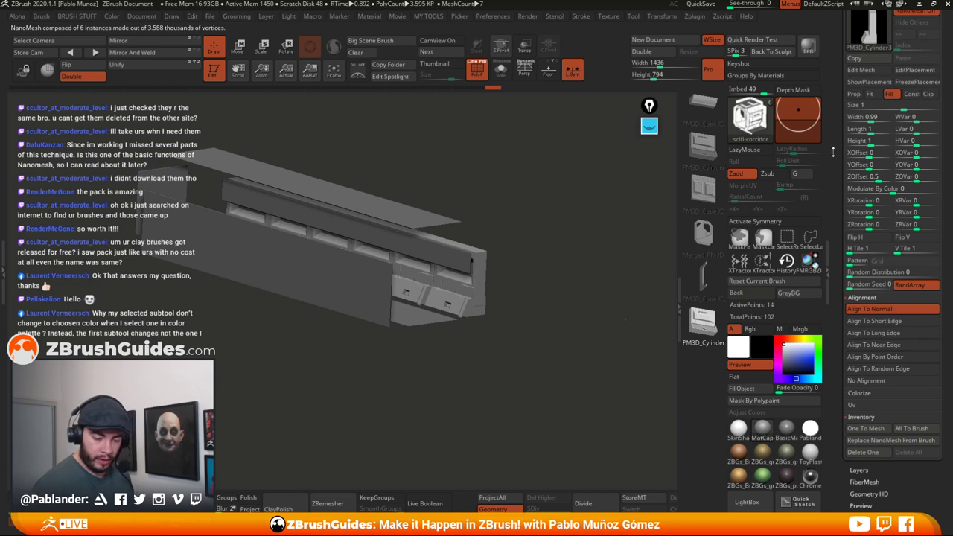
drag(833, 151, 837, 246)
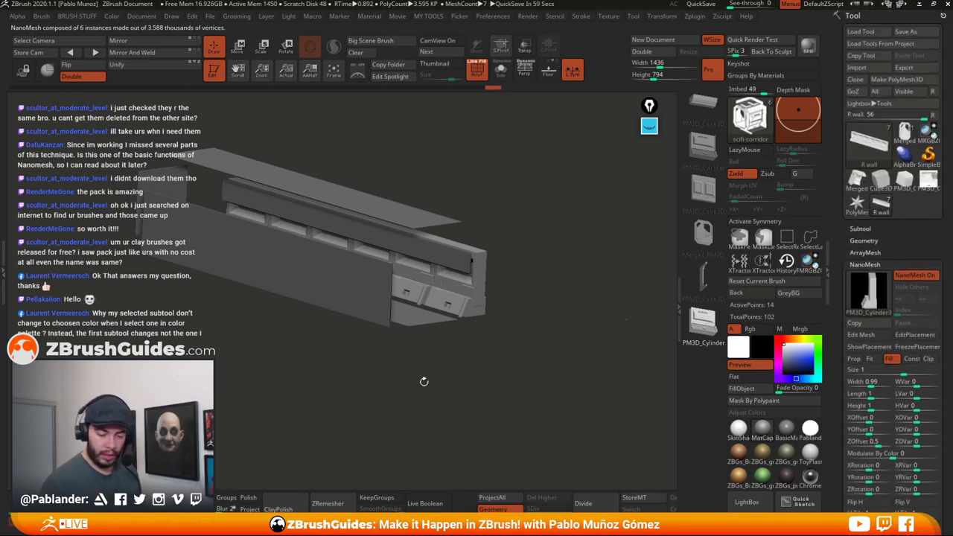
click(877, 229)
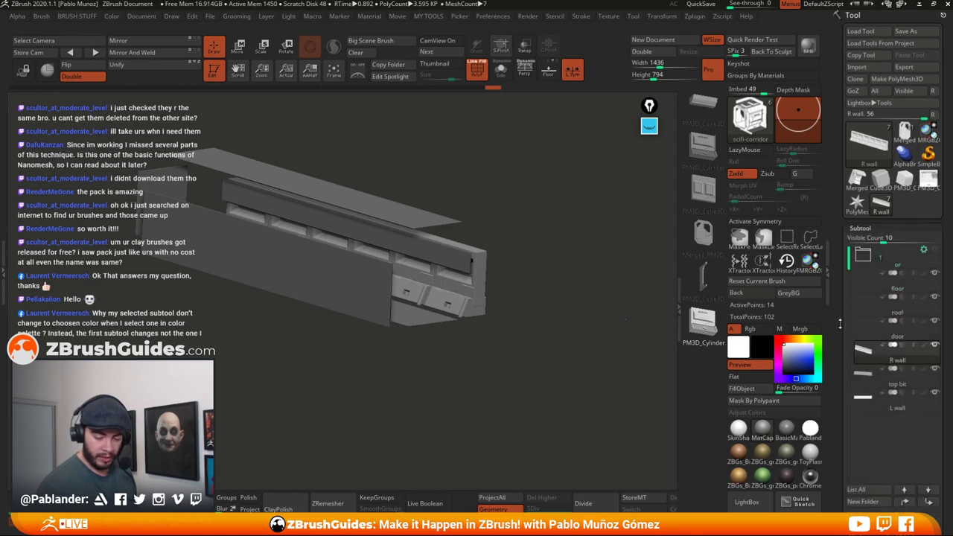
click(901, 385)
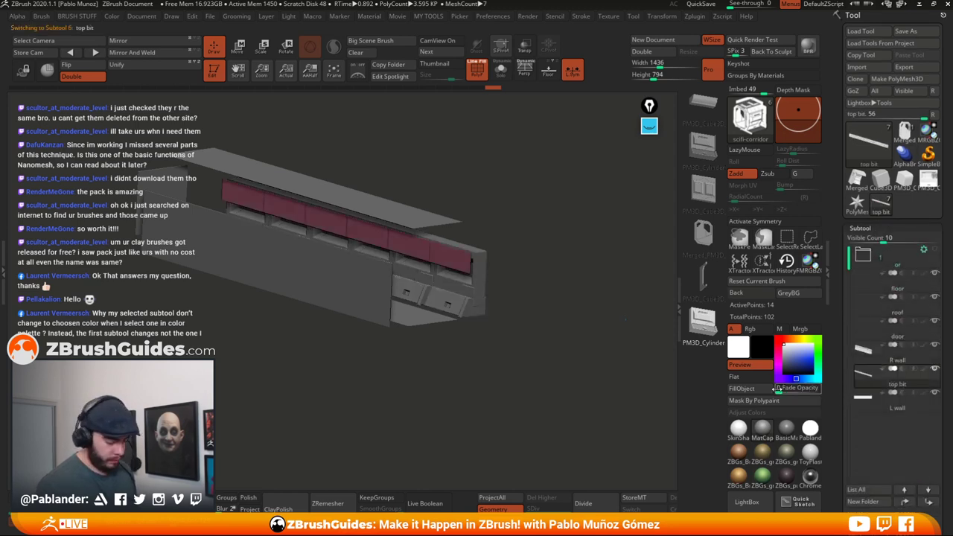
drag(544, 341, 587, 427)
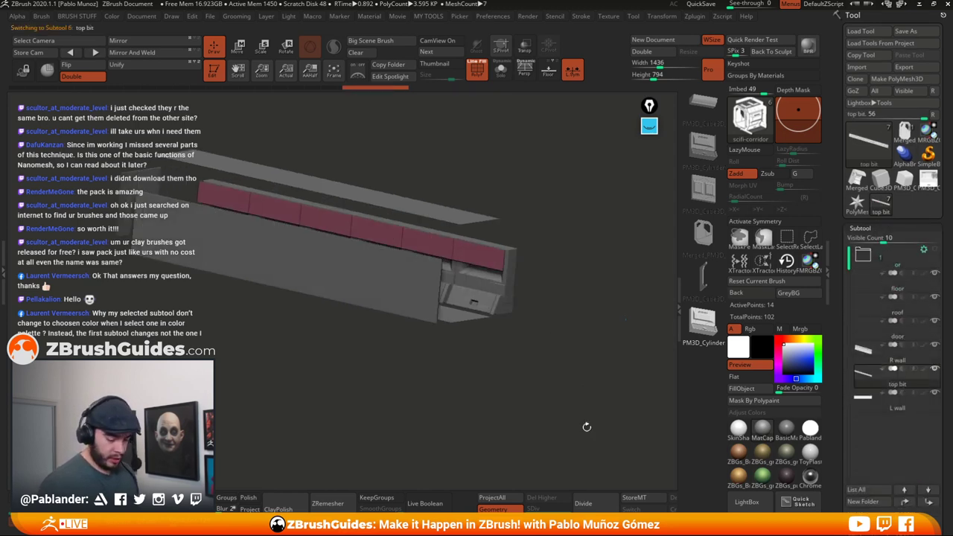
click(495, 77)
shift+drag(553, 205, 535, 238)
alt+drag(417, 316, 447, 320)
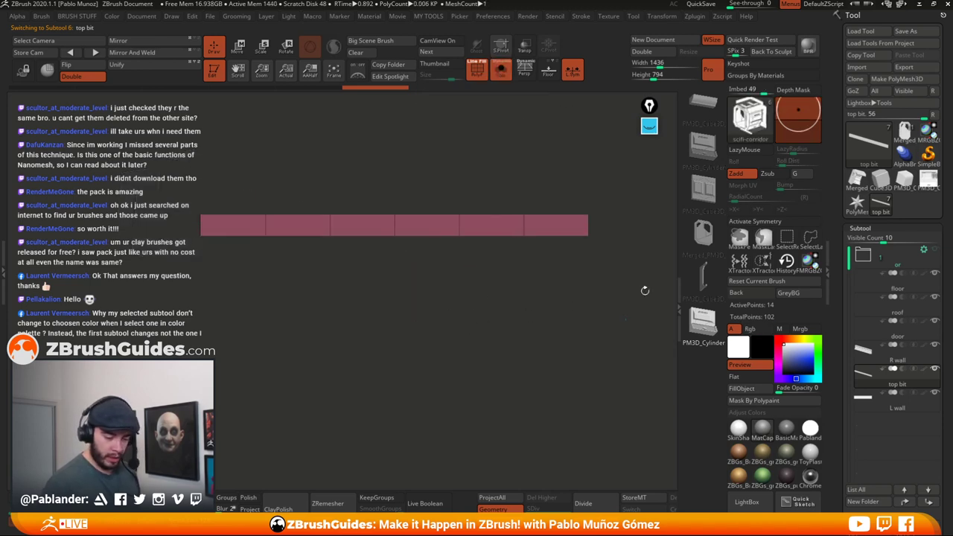
- Insert the PM3D_Cube3D part of the sci-fi corridor brush as a NanoMesh on the top bit strip, targeting Polygroup All
click(704, 105)
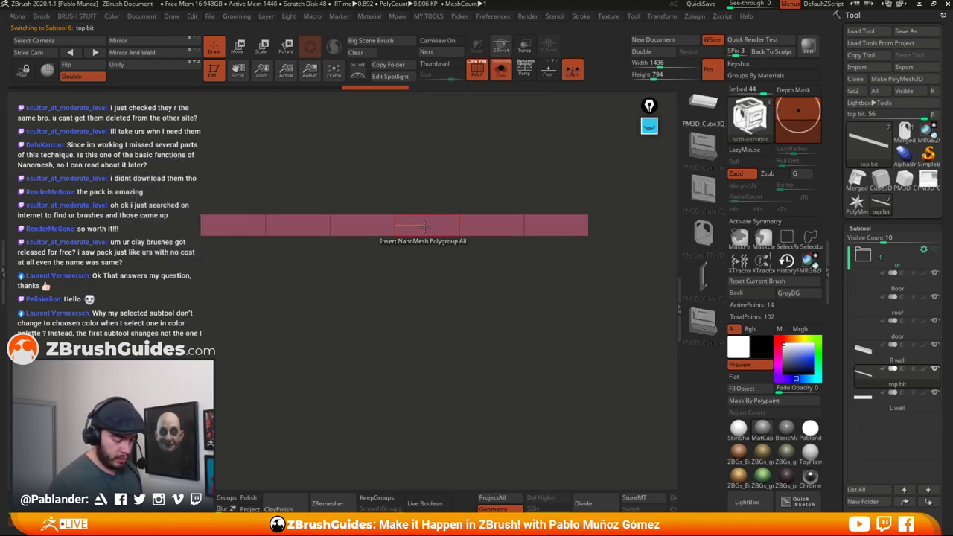
key(space)
click(503, 265)
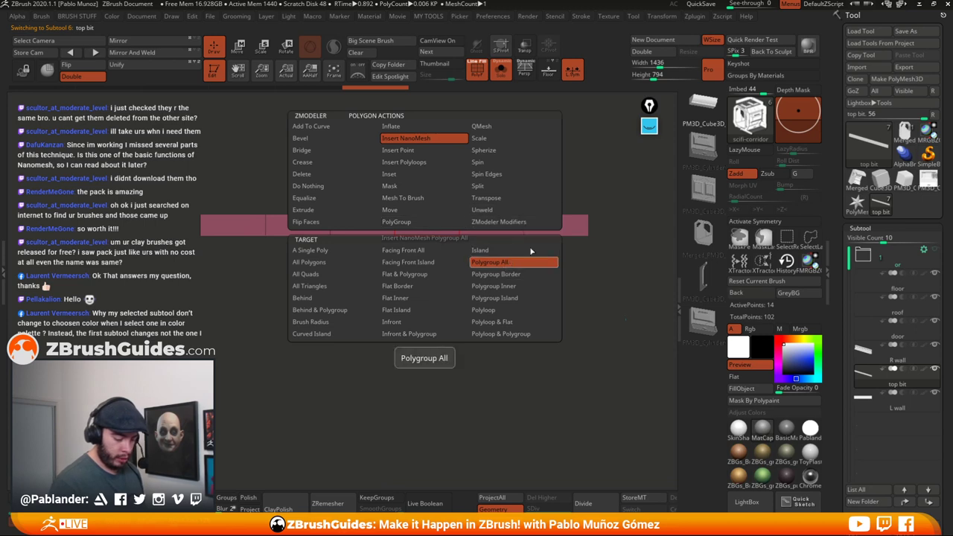
drag(421, 223, 502, 227)
- Set the top bit's NanoMesh alignment to Align To Normal so all pieces share one orientation
drag(846, 335, 887, 203)
key(shift)
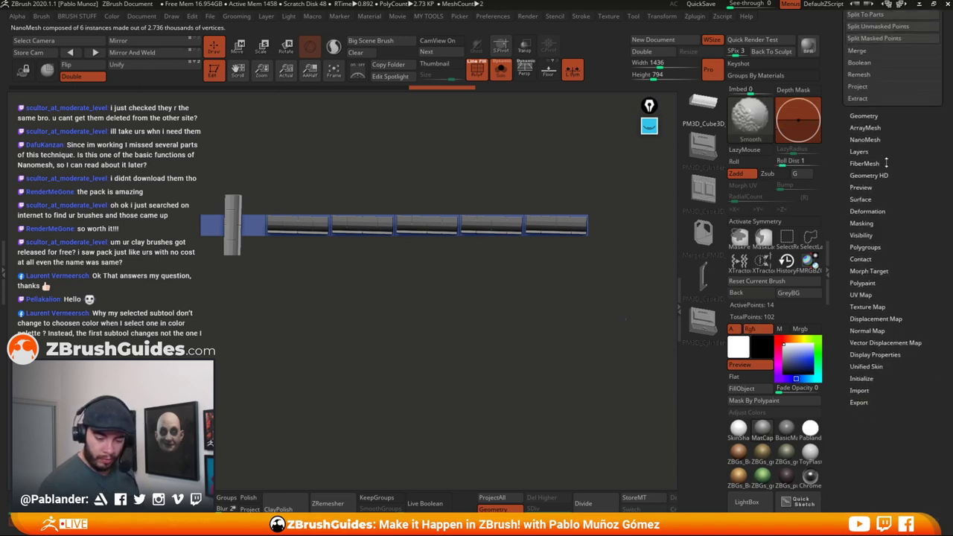
click(865, 139)
scroll(835, 235, down, 5)
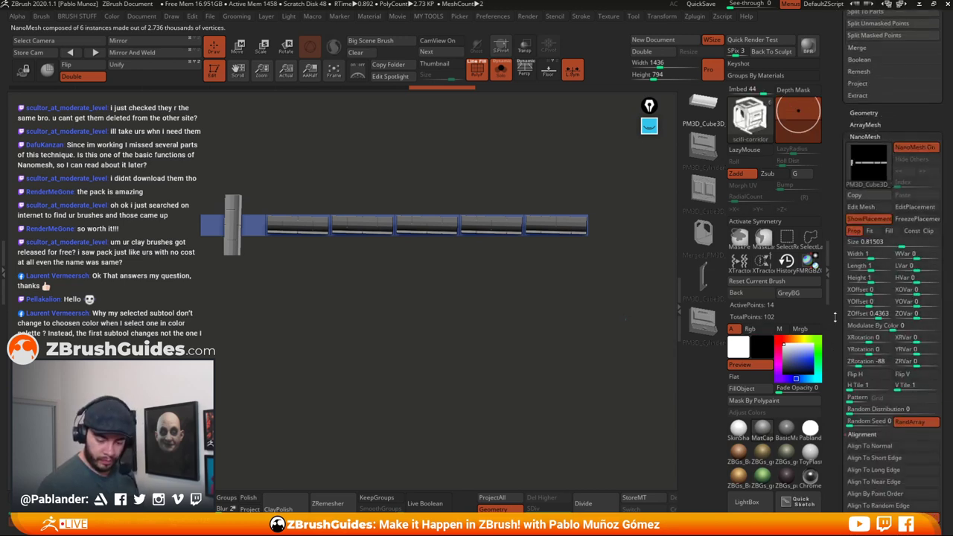
scroll(836, 235, up, 3)
click(871, 256)
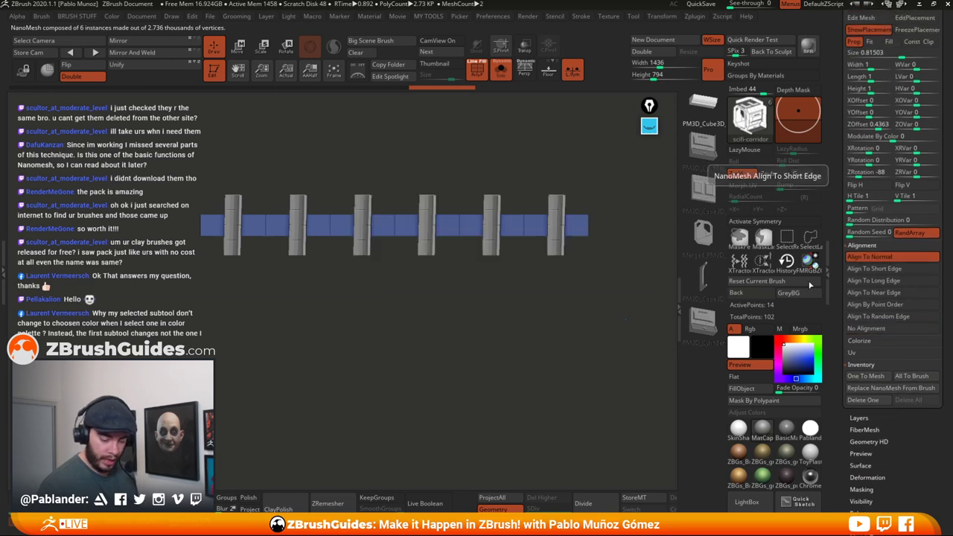
- Set the NanoMesh Z rotation to 0 so the pieces lie along the top bit strip
alt+drag(543, 334, 537, 368)
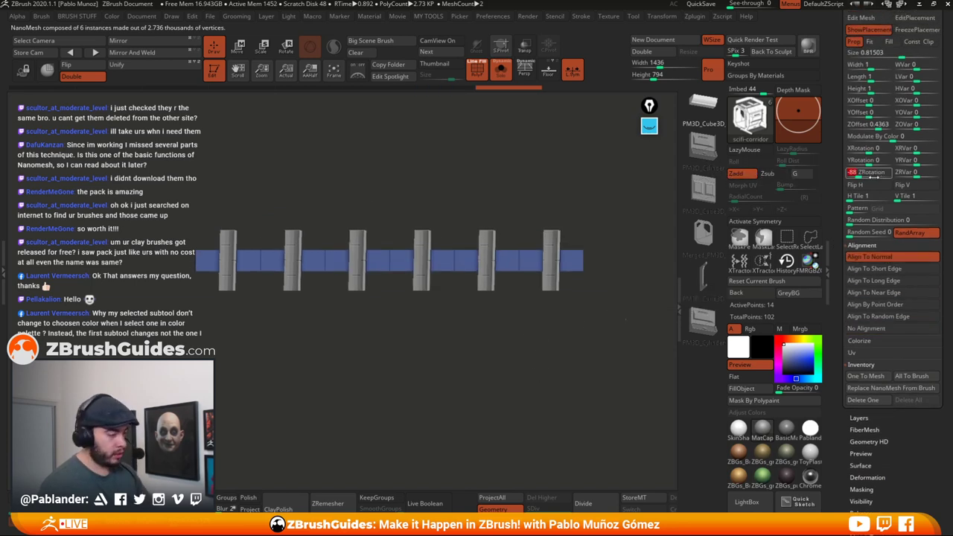
text(0)
key(Return)
alt+drag(509, 348, 545, 333)
scroll(878, 156, up, 3)
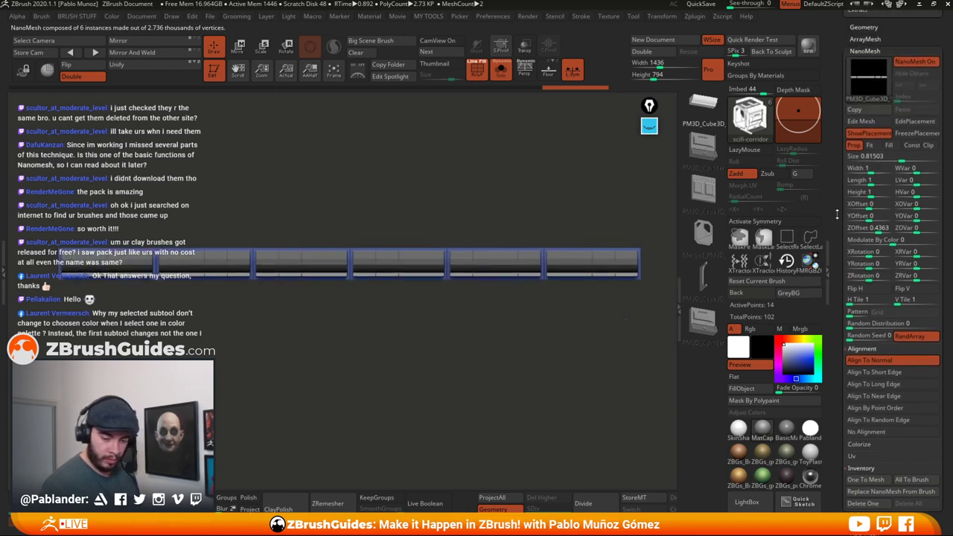
- Apply the Fill option to the top bit NanoMesh and set its size to 1
click(889, 152)
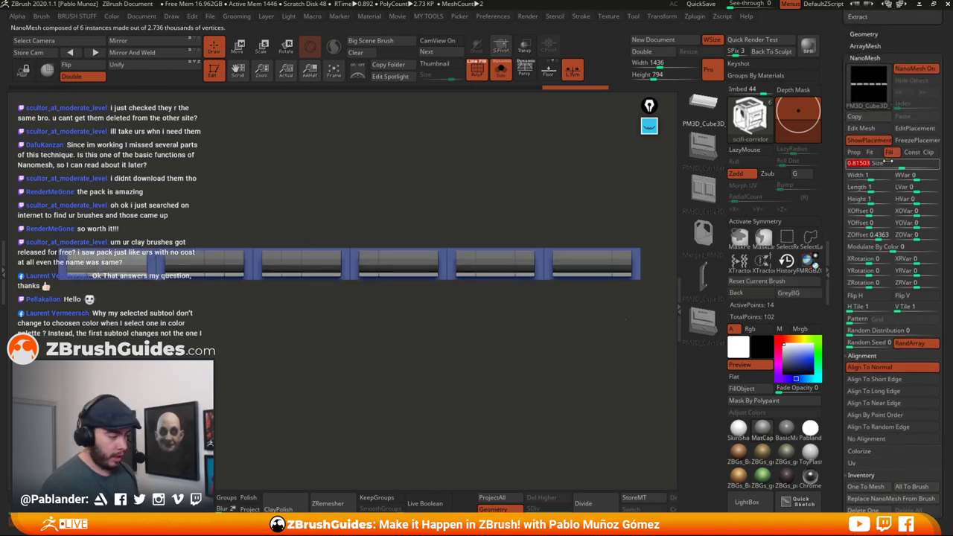
text(1)
key(Return)
- Set the NanoMesh Z offset to 0 on the top bit strip
mouse_move(543, 357)
mouse_down()
mouse_move(536, 354)
mouse_move(528, 393)
mouse_move(515, 350)
mouse_move(503, 356)
mouse_move(530, 335)
mouse_move(541, 340)
mouse_up()
drag(880, 235, 878, 235)
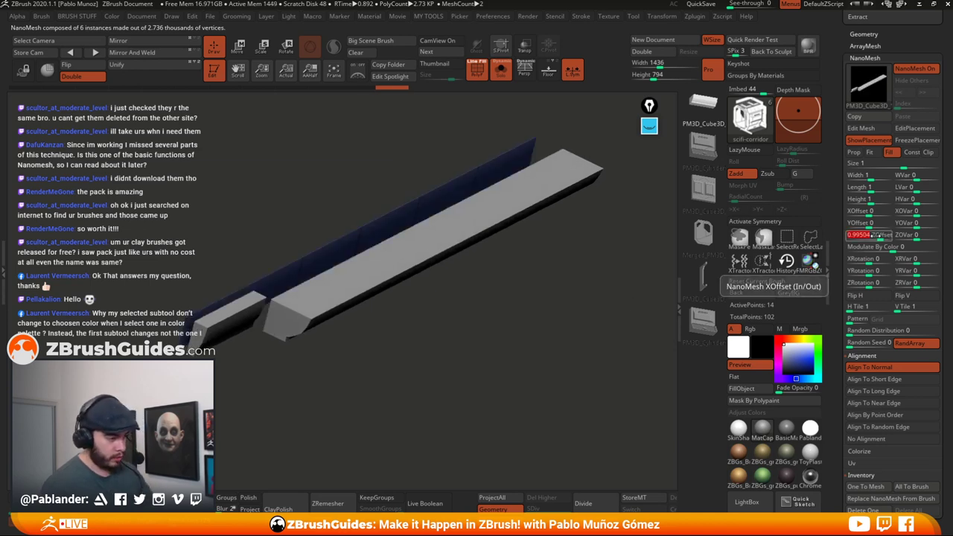
text(0)
key(Return)
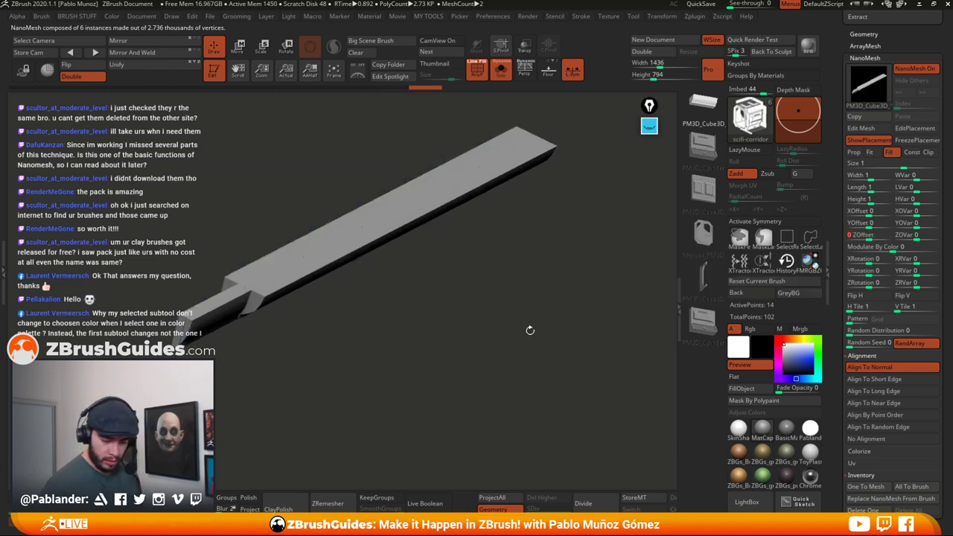
- Compare the Prop and Fit options on the top bit NanoMesh, and keep Prop
drag(530, 330, 562, 347)
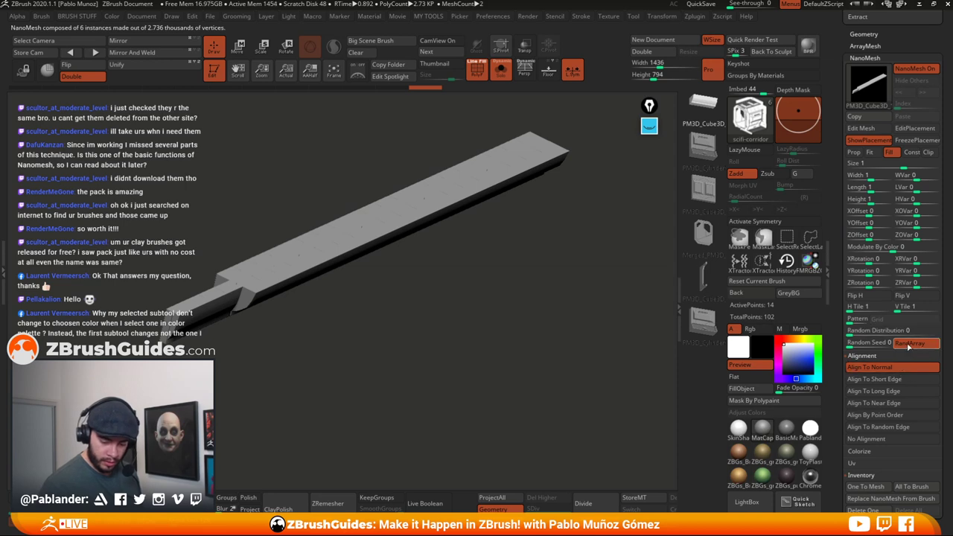
click(855, 152)
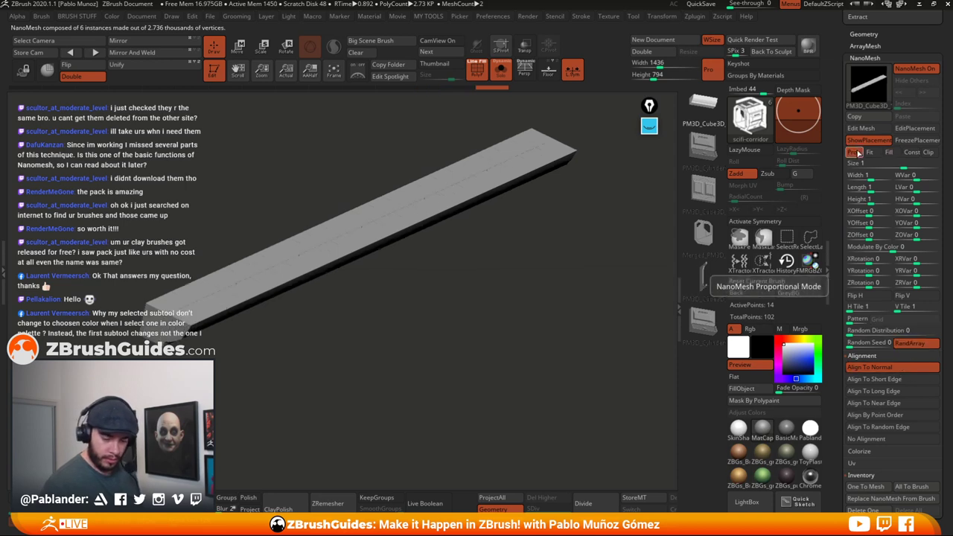
click(870, 153)
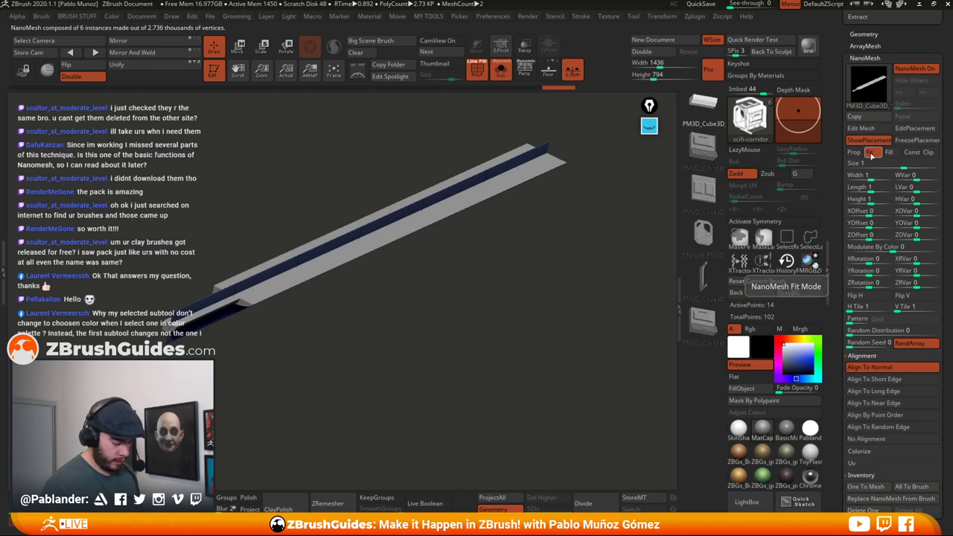
click(855, 152)
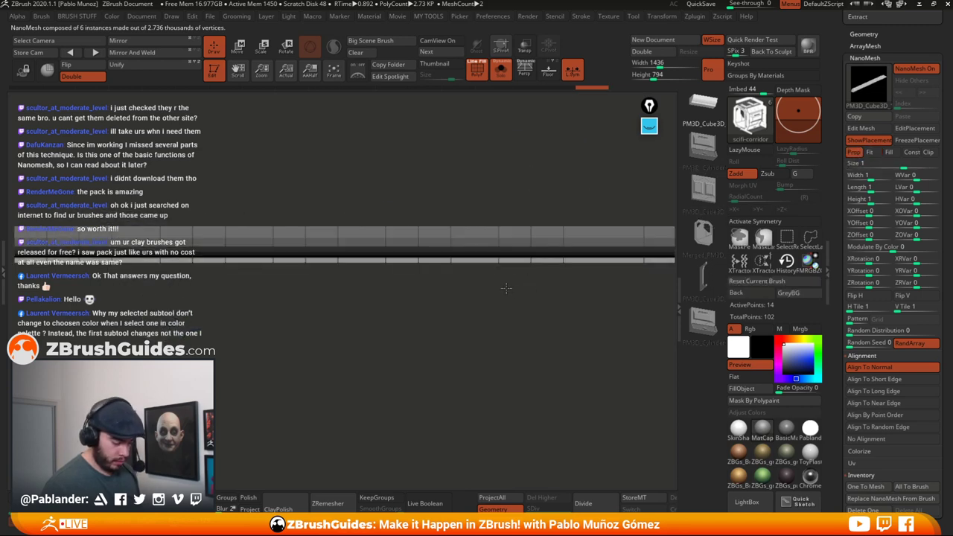
- Reduce the NanoMesh size to about 0.866 so the pieces match the length of their placement polygons
drag(580, 314, 502, 347)
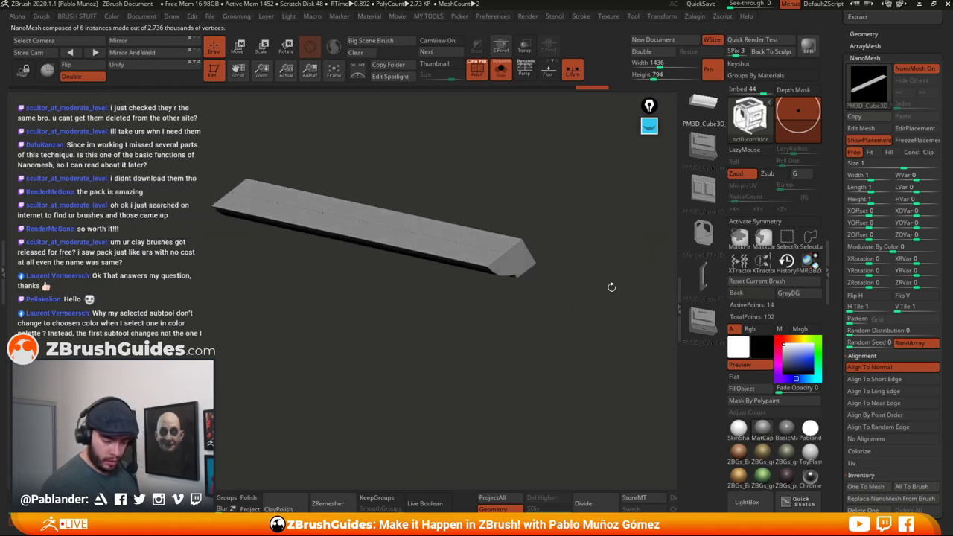
drag(904, 164, 590, 291)
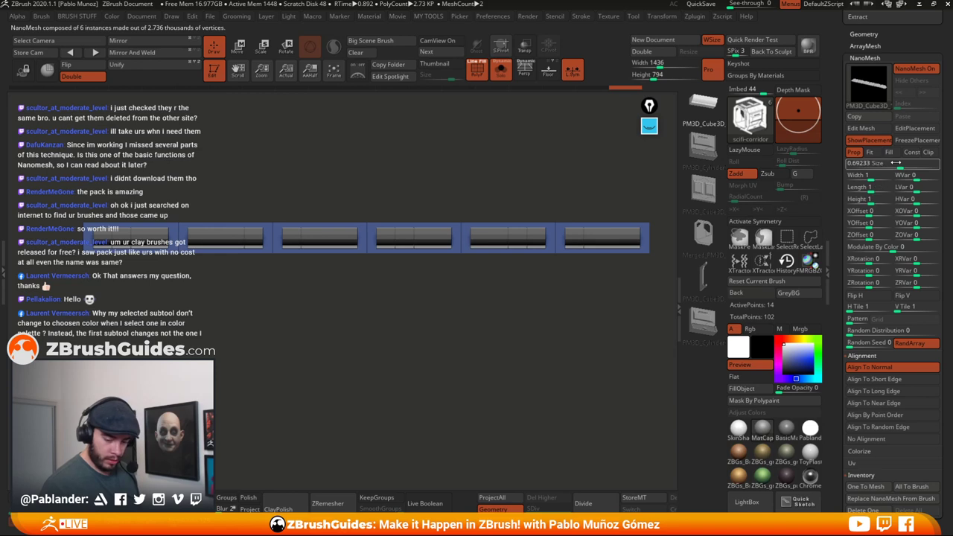
drag(900, 163, 925, 155)
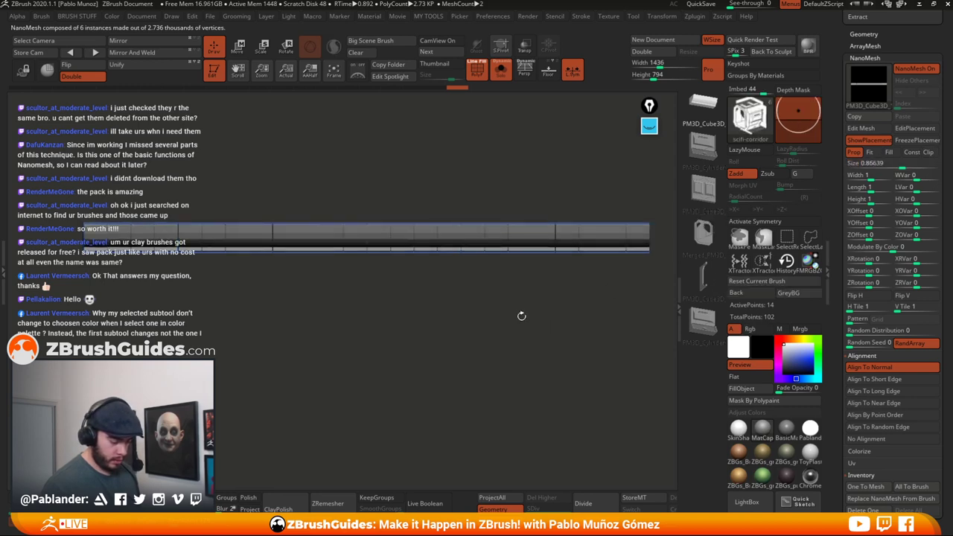
alt+drag(522, 316, 533, 405)
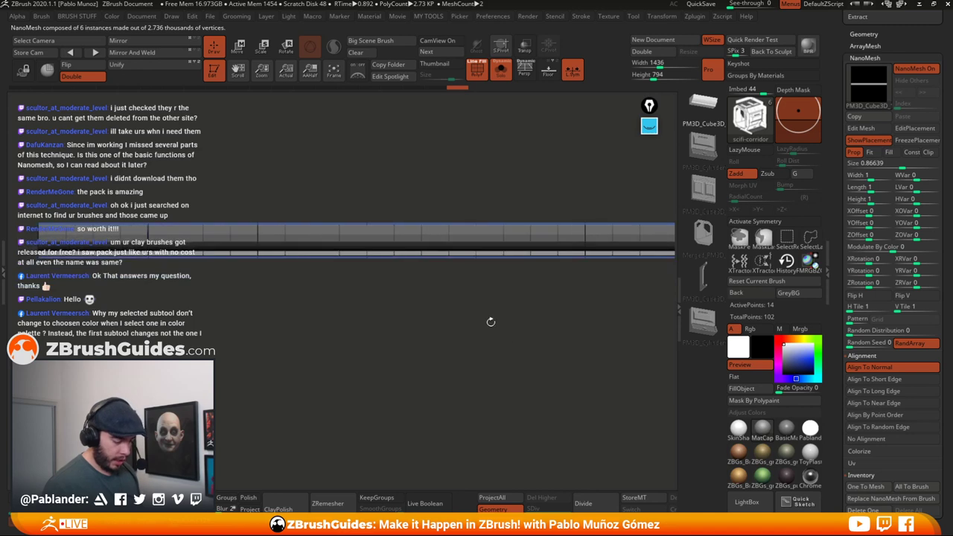
- Scale the top bit placement strip slightly to close the gaps between its NanoMesh pieces
key(w)
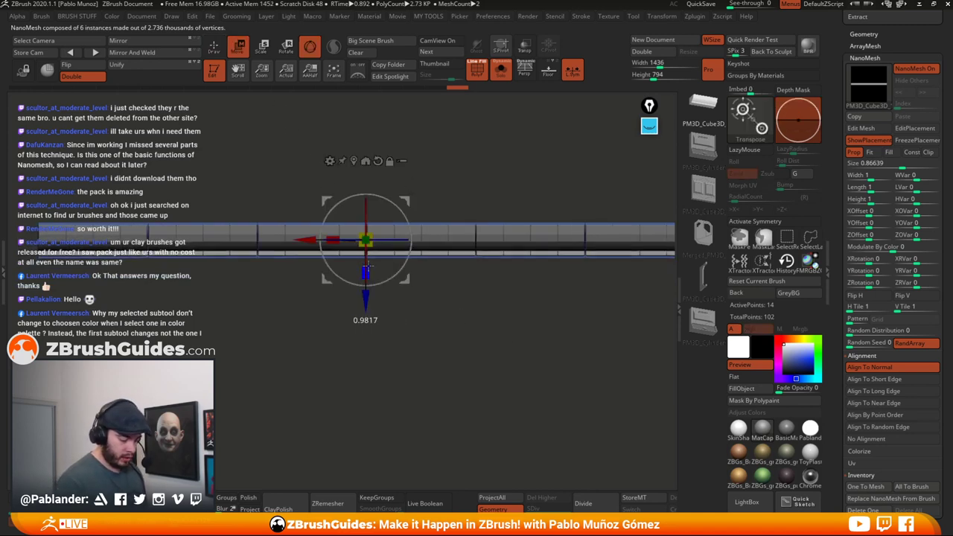
drag(366, 239, 375, 266)
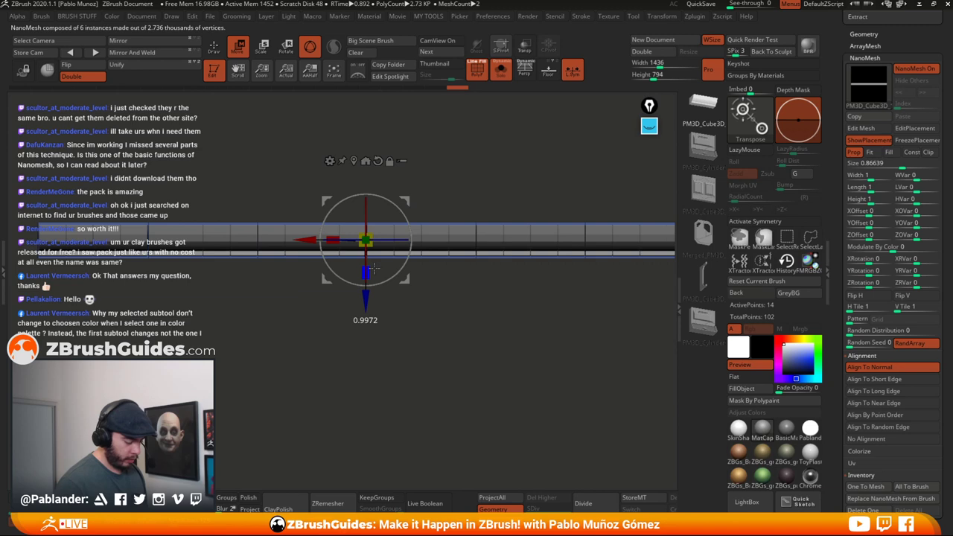
drag(375, 267, 374, 266)
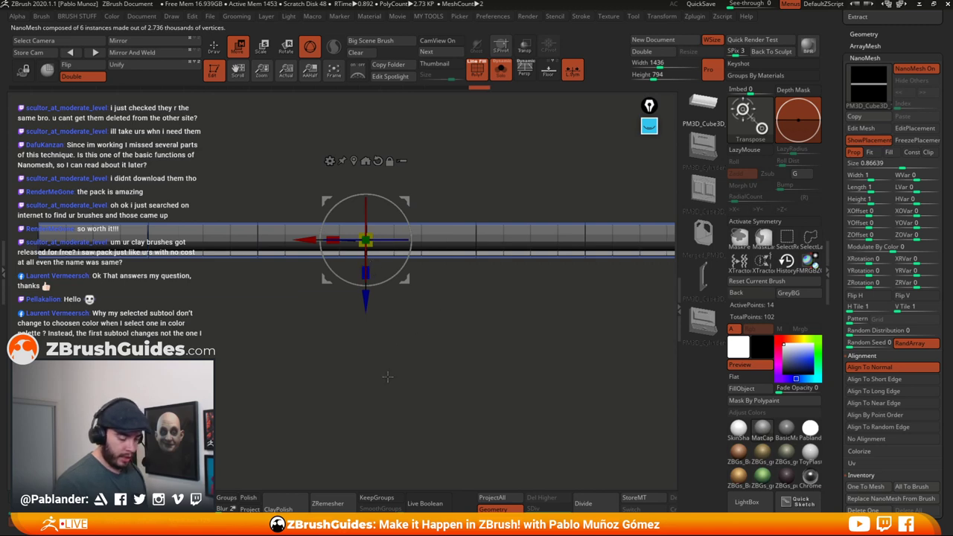
key(q)
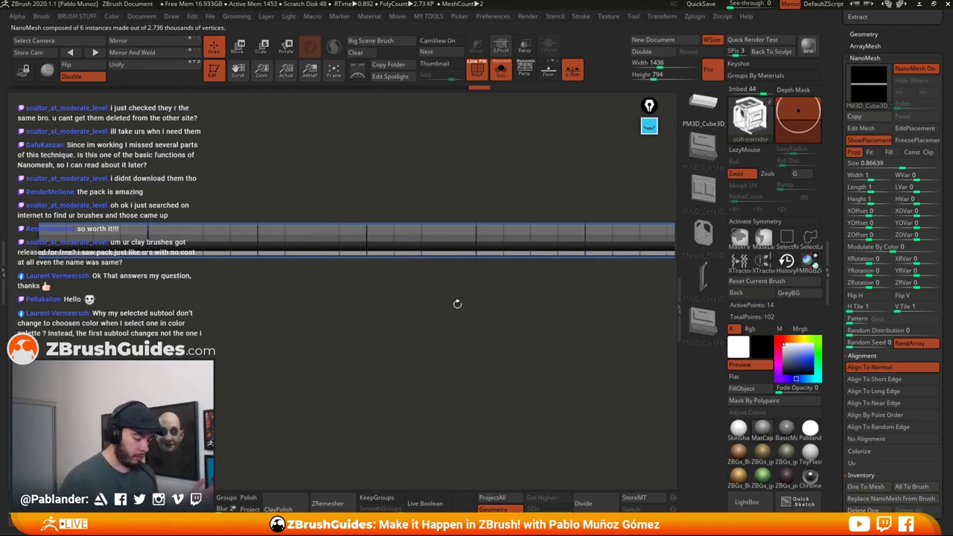
- Set the NanoMesh Z offset to 0.5 on the top bit strip
drag(489, 340, 531, 312)
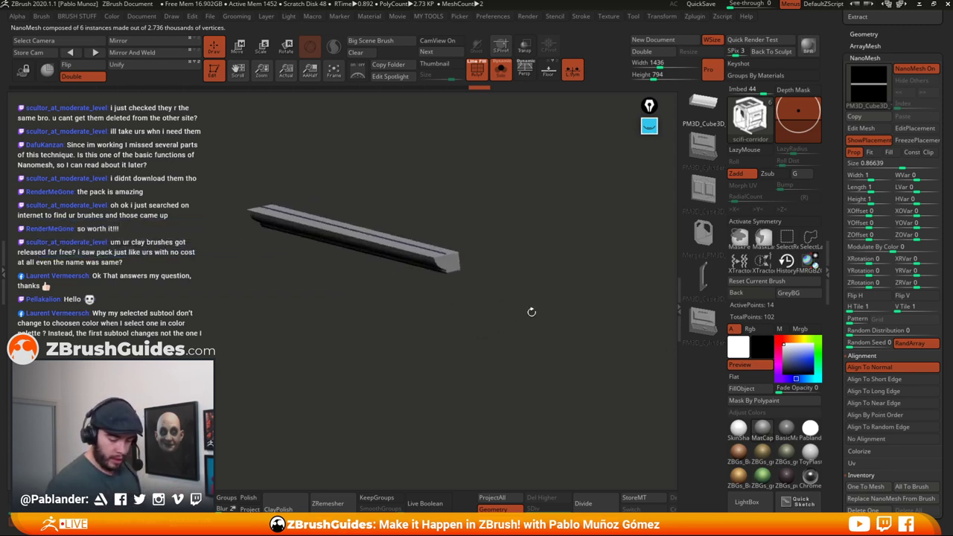
drag(871, 236, 878, 236)
drag(540, 335, 526, 349)
- Turn off Solo mode to bring back the other corridor subtools, and hide the top bit's NanoMesh placement polygons
click(501, 69)
alt+drag(534, 162, 552, 332)
key(w)
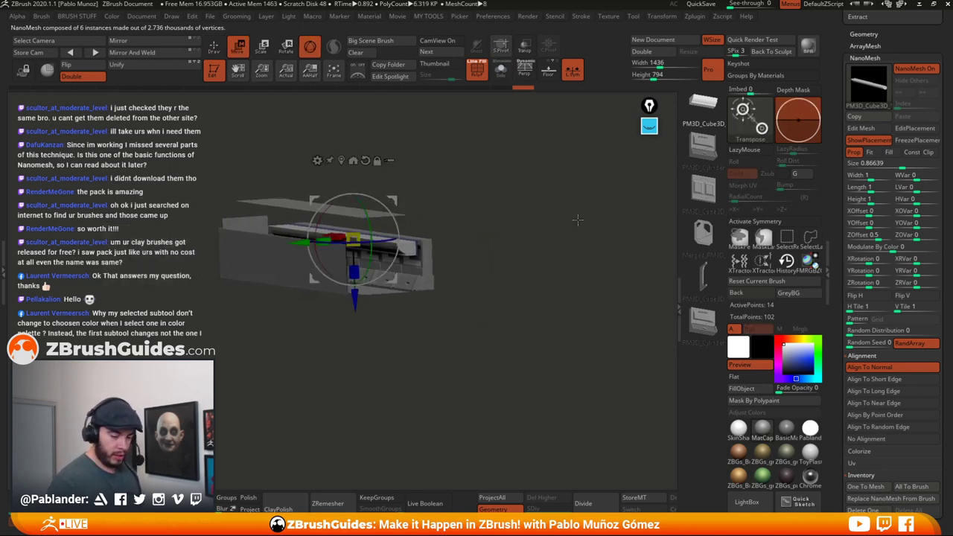
click(875, 144)
- Move the top bit up and outward so it sits along the upper edge of the wall panels
drag(610, 286, 516, 290)
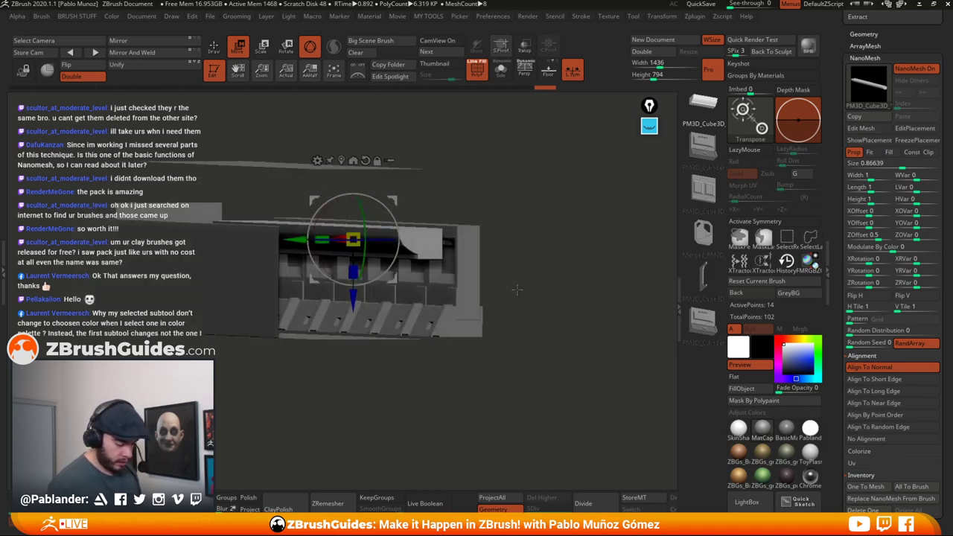
drag(352, 239, 383, 239)
drag(384, 298, 384, 279)
drag(557, 274, 510, 262)
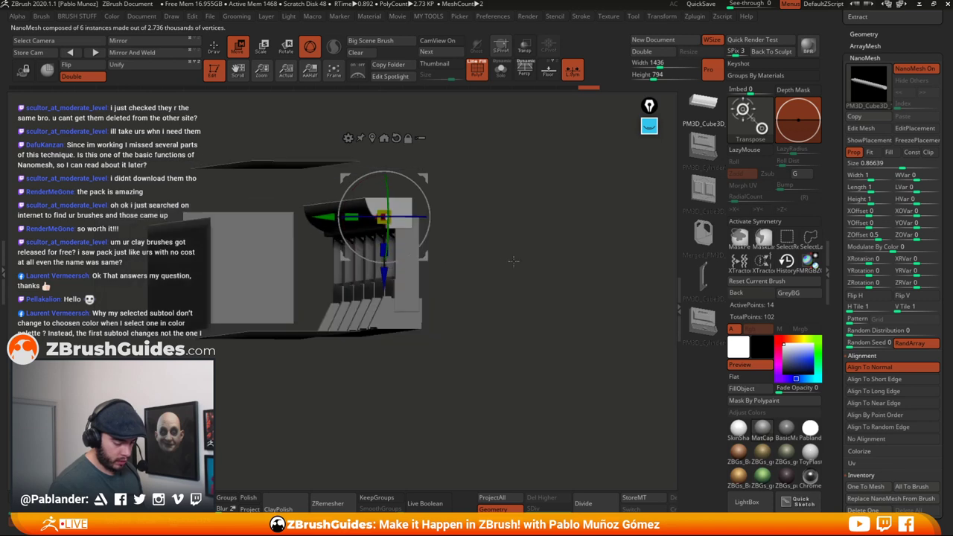
drag(326, 220, 335, 220)
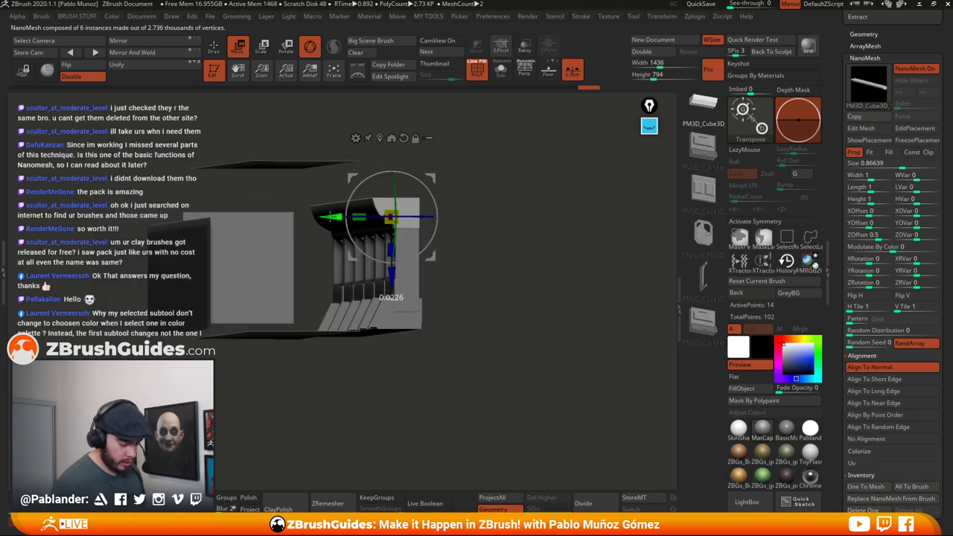
mouse_move(496, 289)
mouse_down()
mouse_move(549, 281)
mouse_move(548, 273)
mouse_up()
click(217, 51)
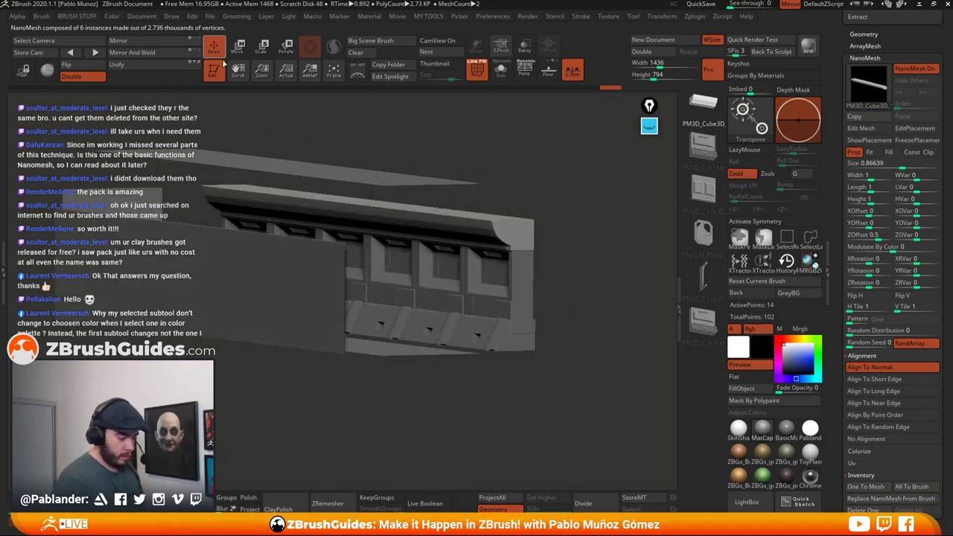
- Select the roof subtool and isolate it in a straight-on view of its flat strip
mouse_move(554, 335)
mouse_down()
mouse_move(563, 340)
mouse_move(549, 321)
mouse_move(571, 306)
mouse_move(533, 322)
mouse_up()
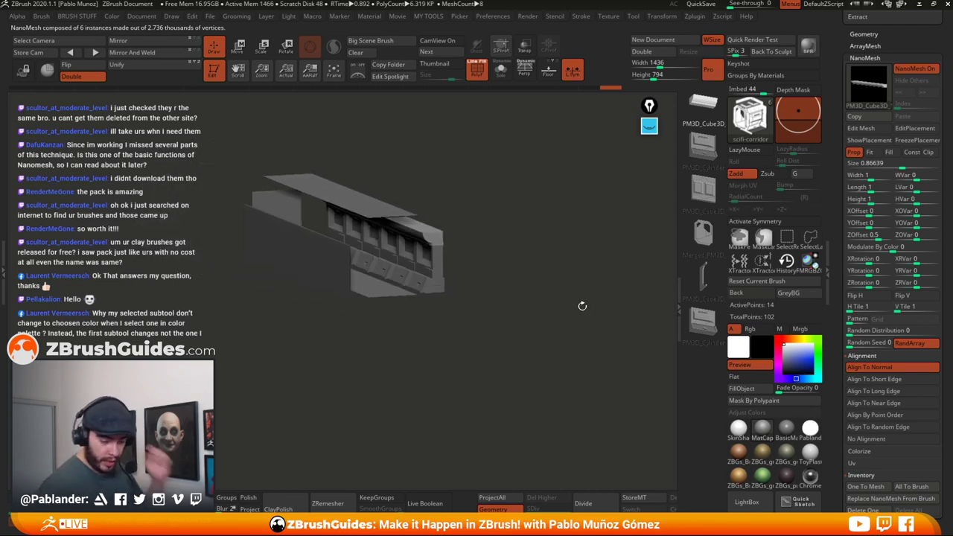
drag(833, 145, 831, 229)
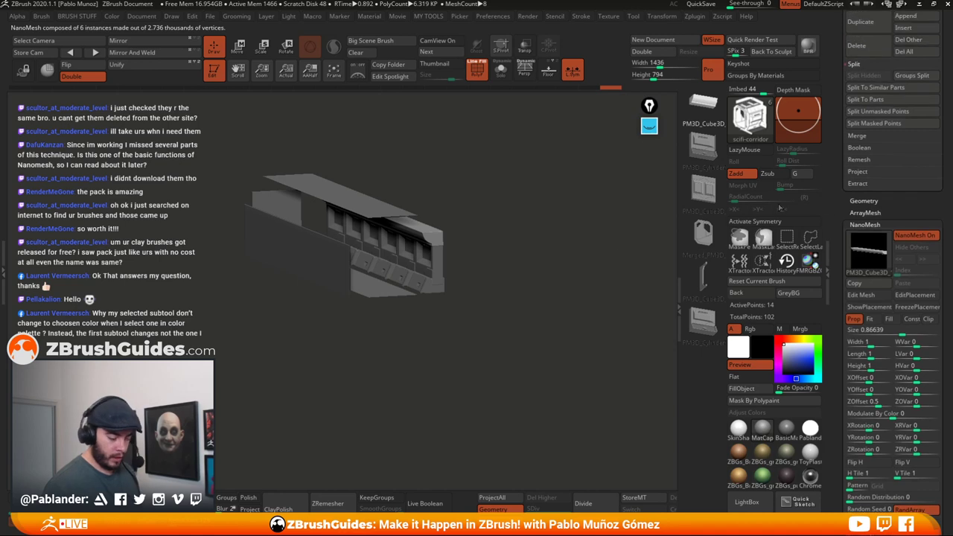
drag(499, 239, 511, 257)
drag(866, 204, 864, 502)
scroll(837, 133, up, 5)
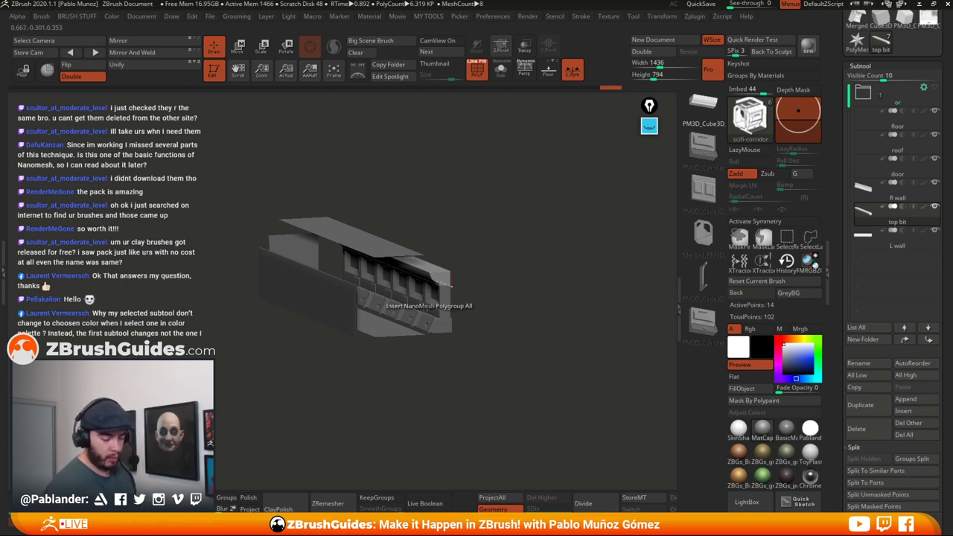
drag(580, 309, 563, 300)
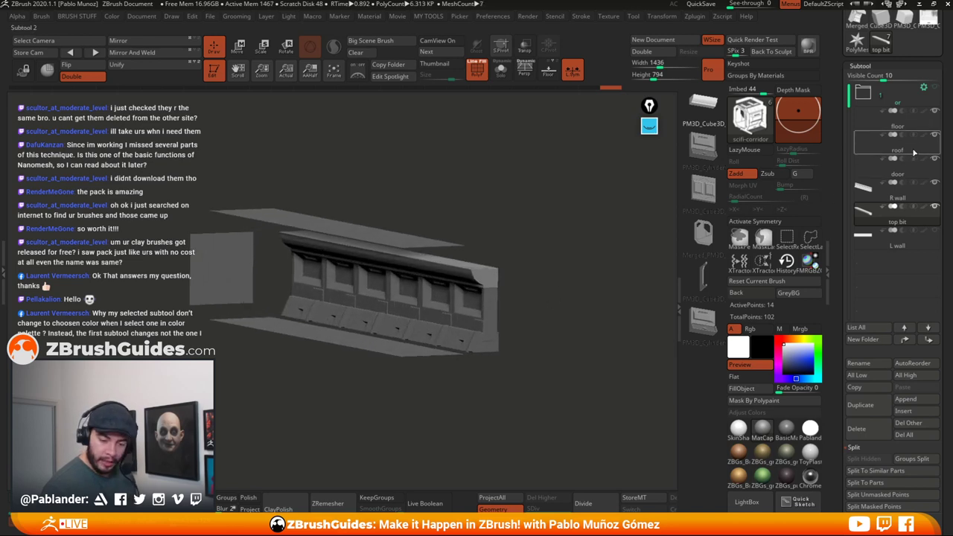
click(914, 153)
drag(588, 223, 561, 264)
click(501, 70)
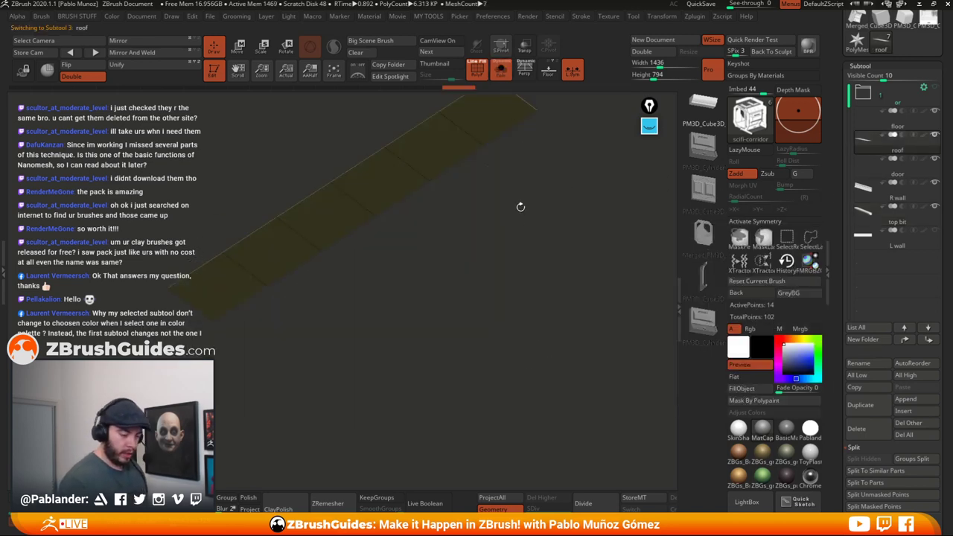
shift+drag(520, 207, 499, 249)
alt+drag(441, 318, 434, 400)
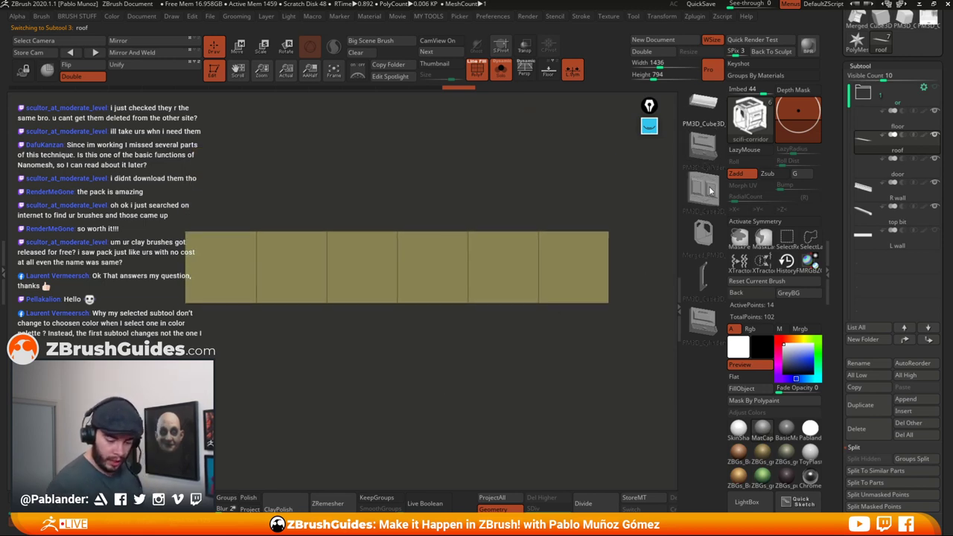
- Insert the double-panel part from the scifi-corridor brush as a NanoMesh on all the roof polygons
click(710, 191)
mouse_move(497, 271)
mouse_down()
mouse_move(503, 292)
mouse_move(520, 293)
mouse_move(544, 272)
mouse_up()
drag(840, 371, 846, 226)
drag(946, 154, 941, 227)
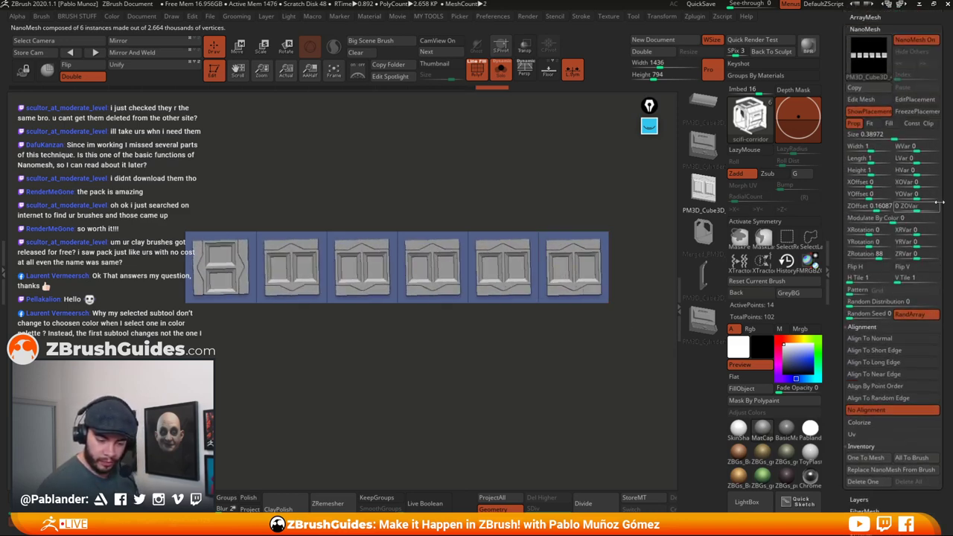
- Compare the short edge, long edge, point order, random edge and no alignment options on the roof NanoMesh, and keep Align To Normal
click(890, 353)
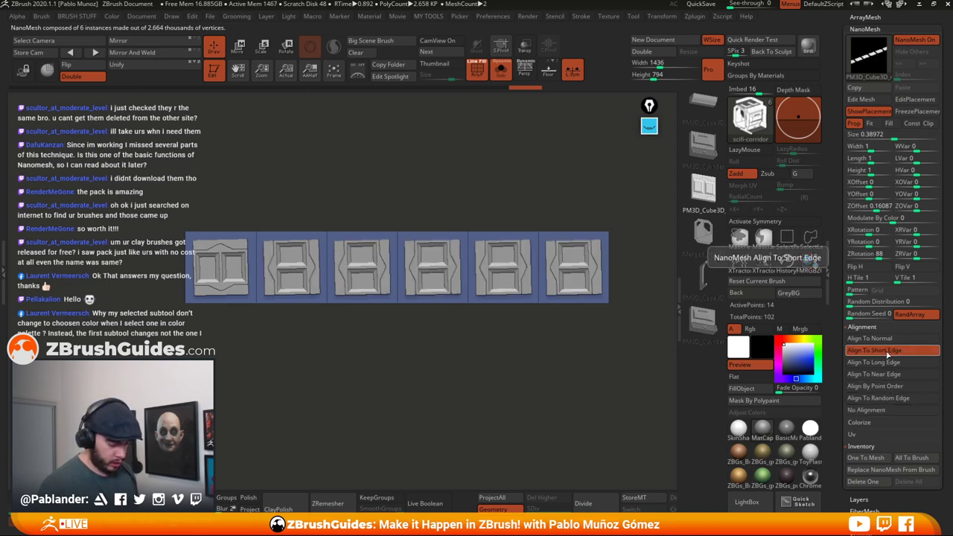
click(889, 362)
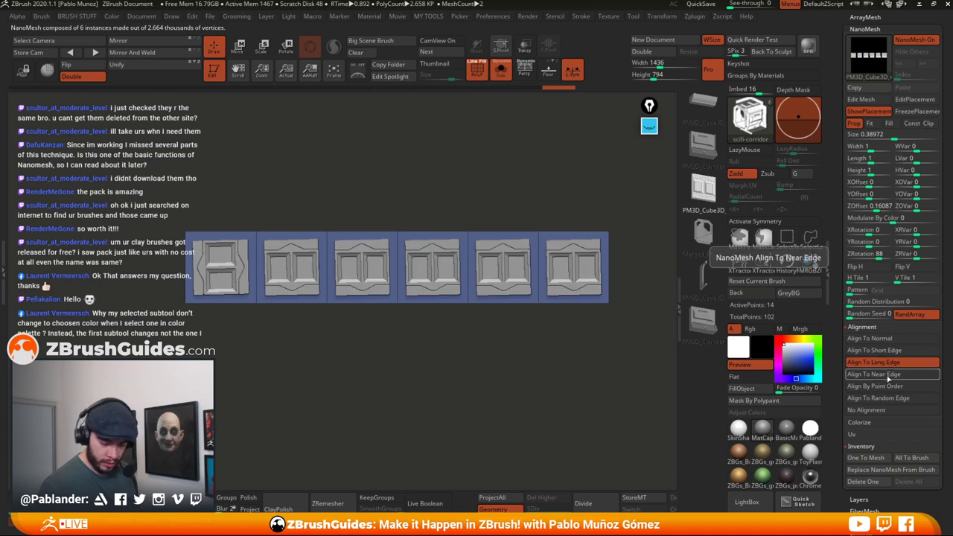
click(886, 387)
click(883, 410)
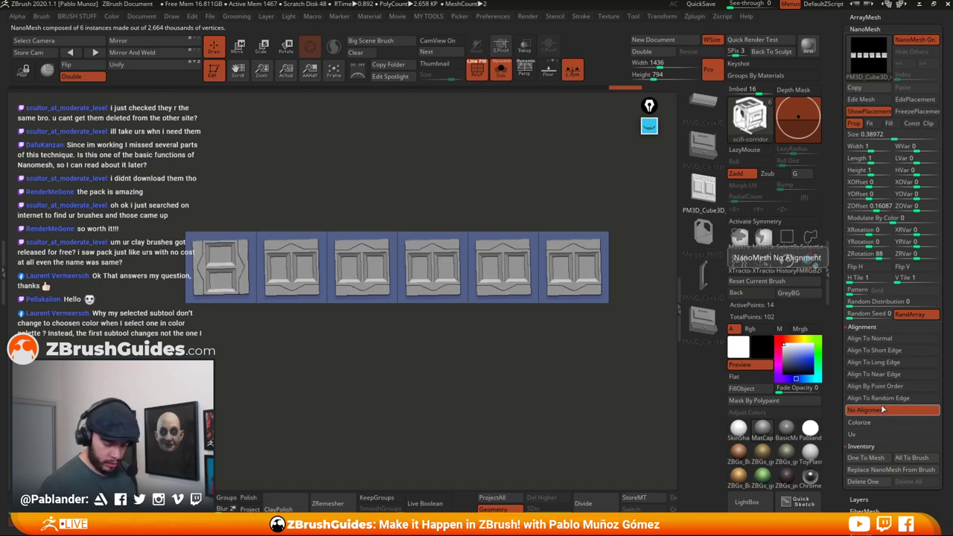
click(883, 398)
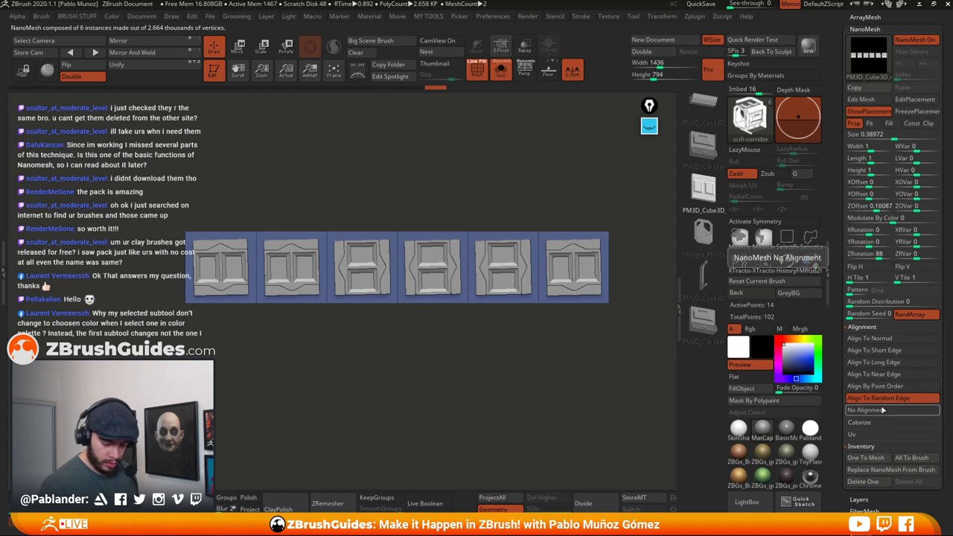
click(887, 339)
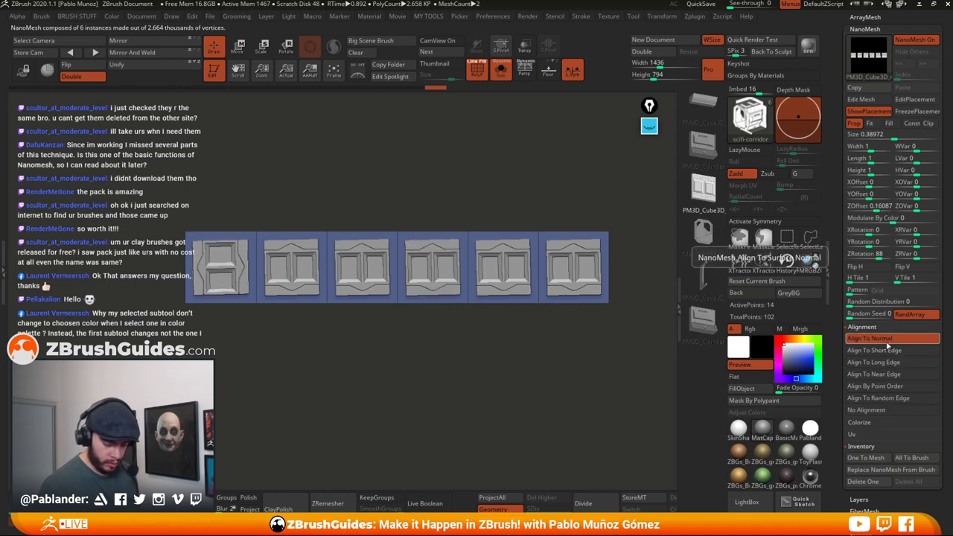
click(886, 350)
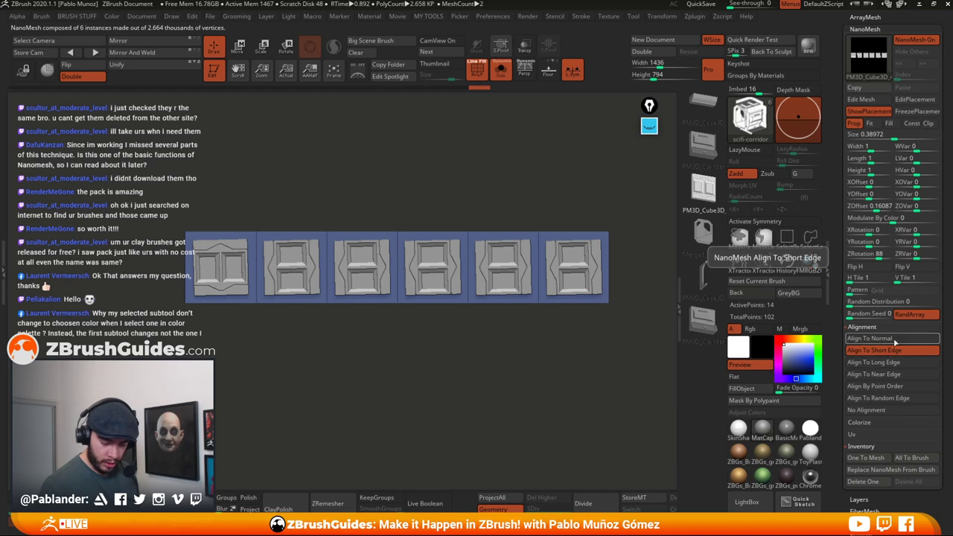
click(890, 339)
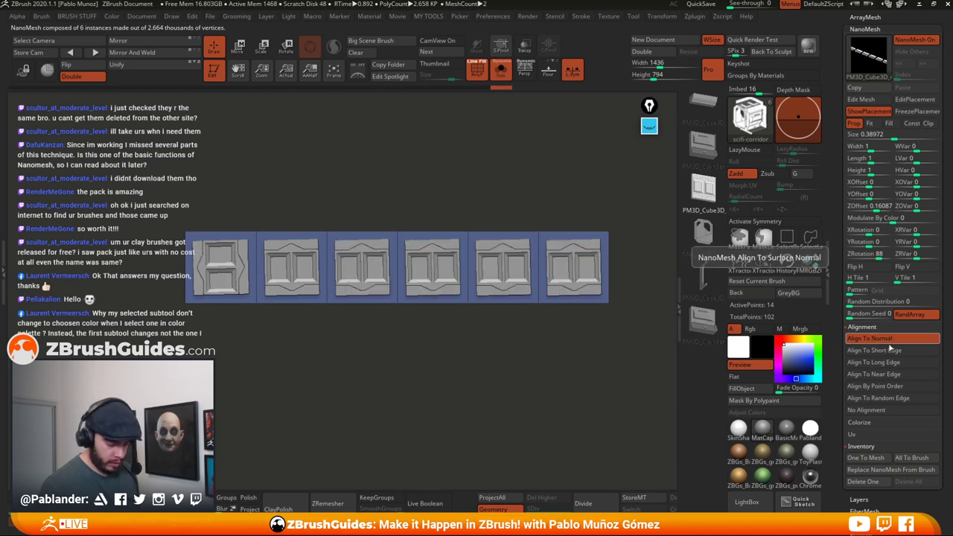
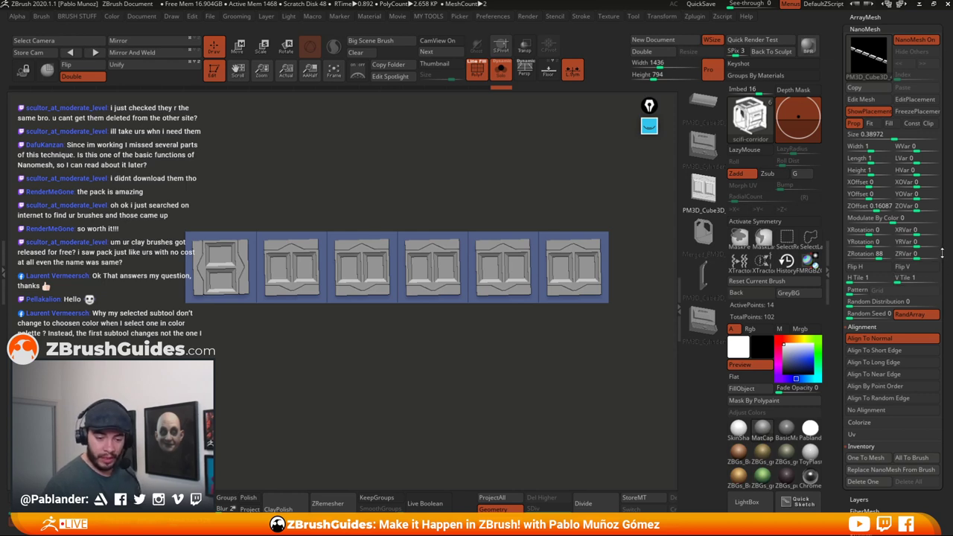
- Run Align Edge on the roof mesh so all the NanoMesh panels face the same direction
drag(942, 215, 944, 188)
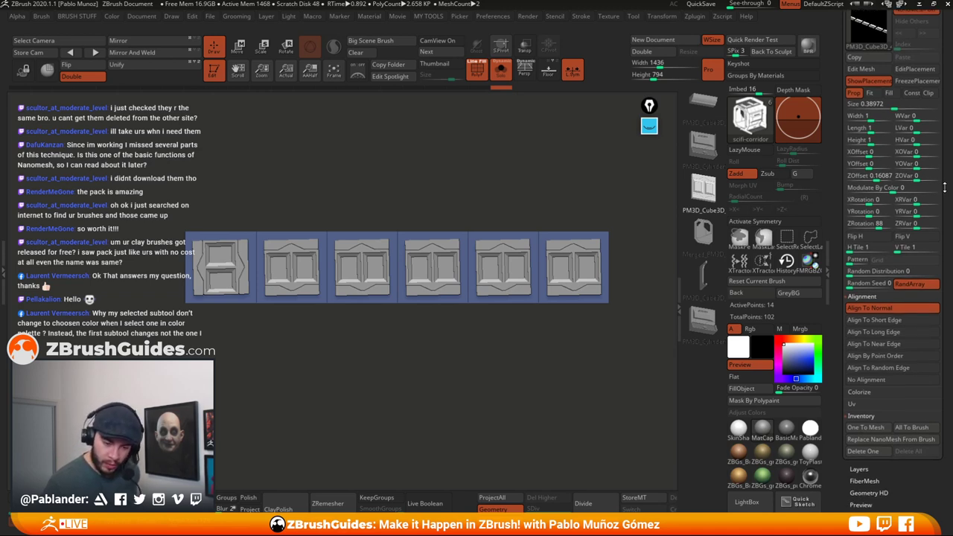
drag(943, 188, 944, 283)
click(865, 159)
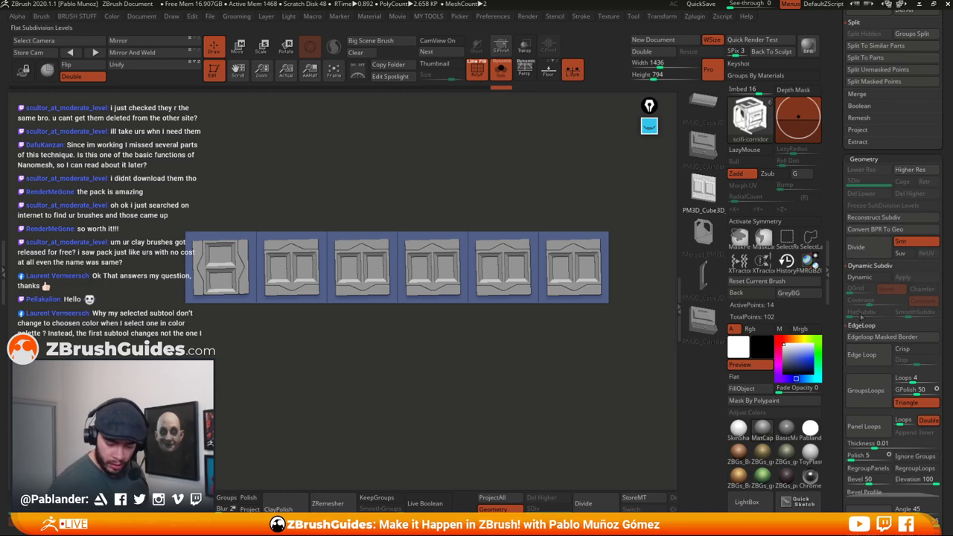
drag(835, 229, 838, 152)
scroll(938, 253, down, 6)
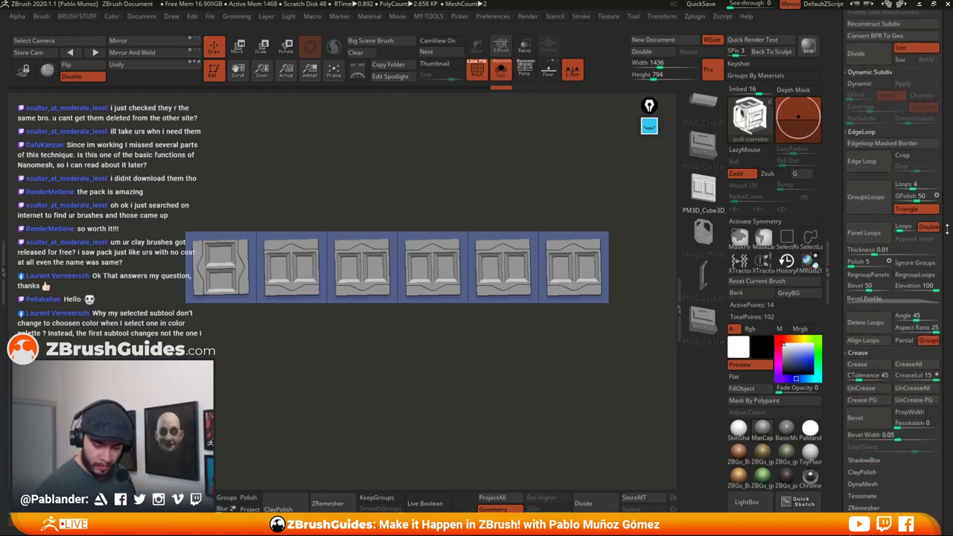
scroll(936, 283, down, 4)
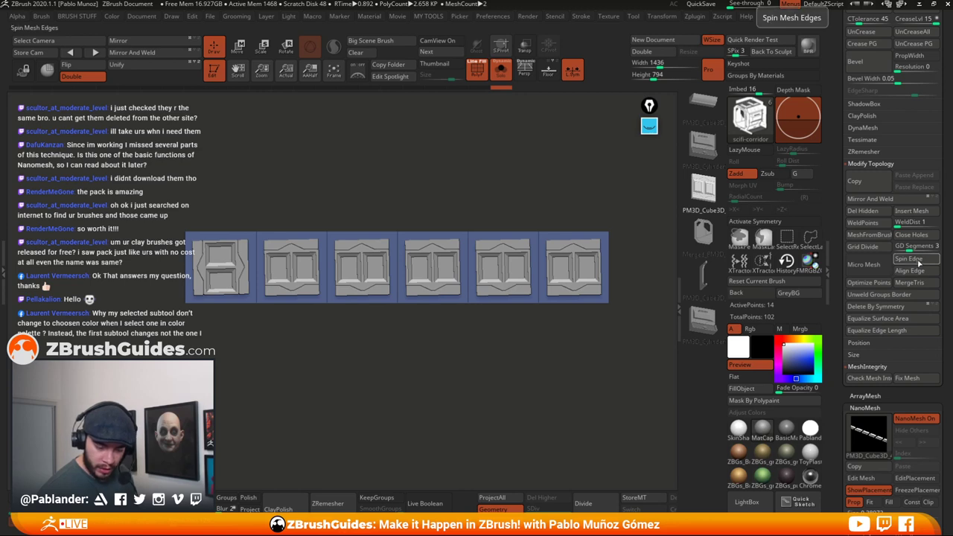
key(ctrl)
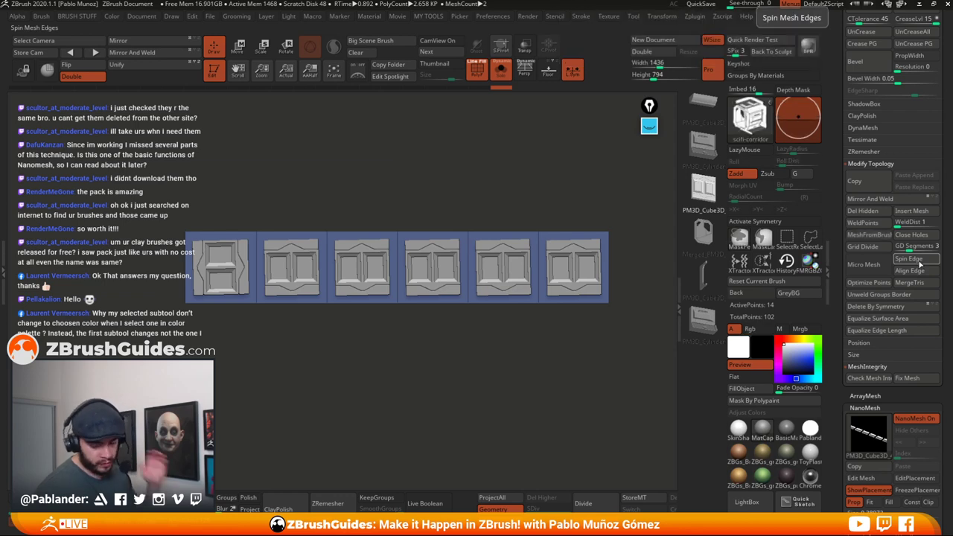
click(920, 273)
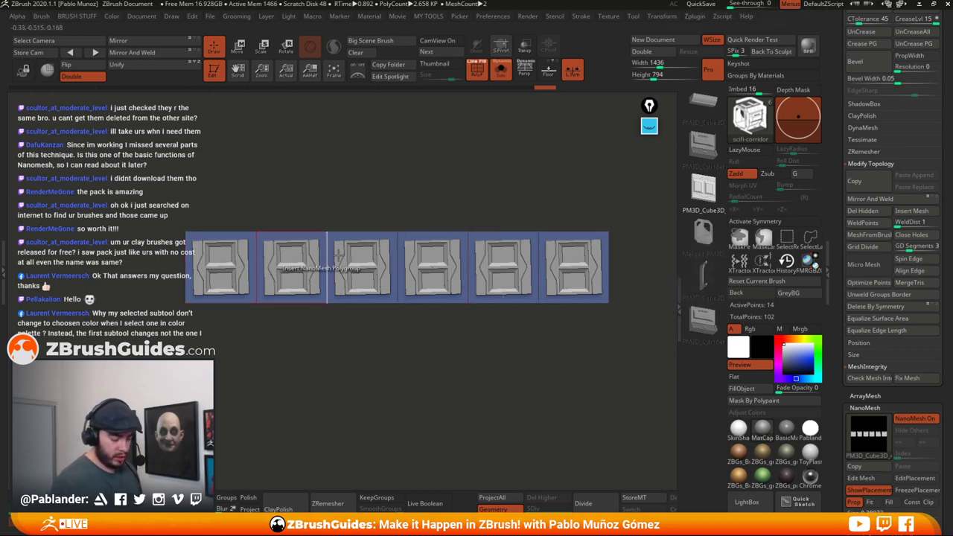
- Test the long edge, random edge, point order and no alignment options on the roof panels again, and return to Align To Normal
drag(892, 393, 891, 379)
scroll(892, 379, down, 10)
click(885, 251)
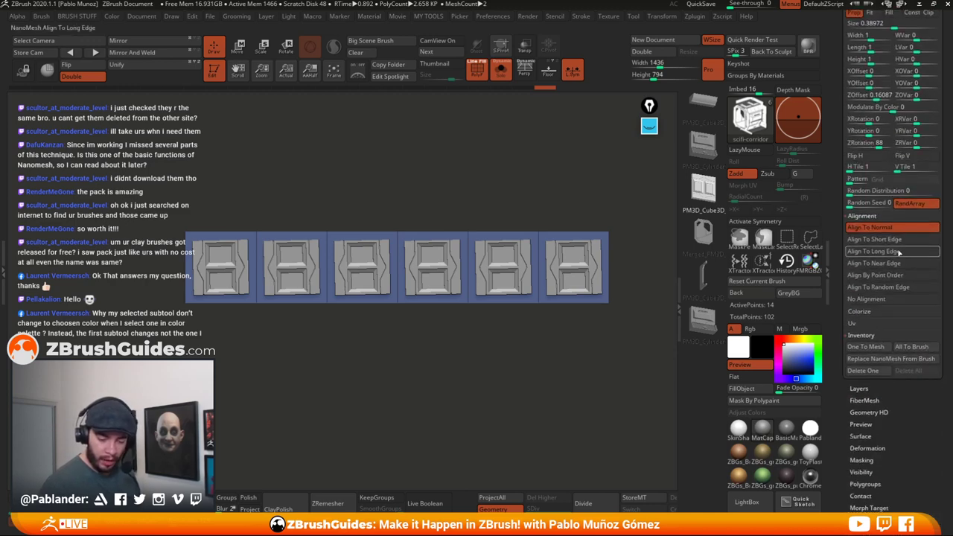
click(890, 289)
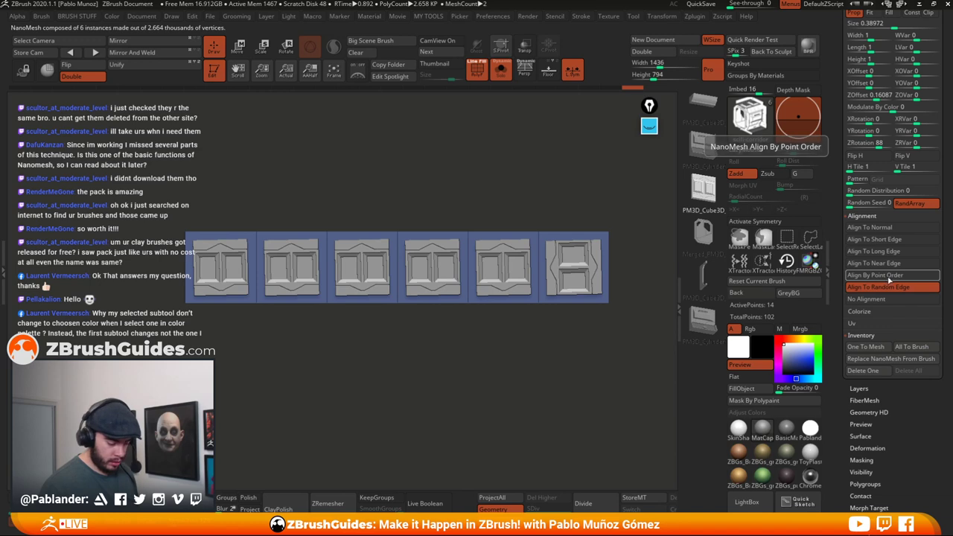
click(888, 276)
click(886, 299)
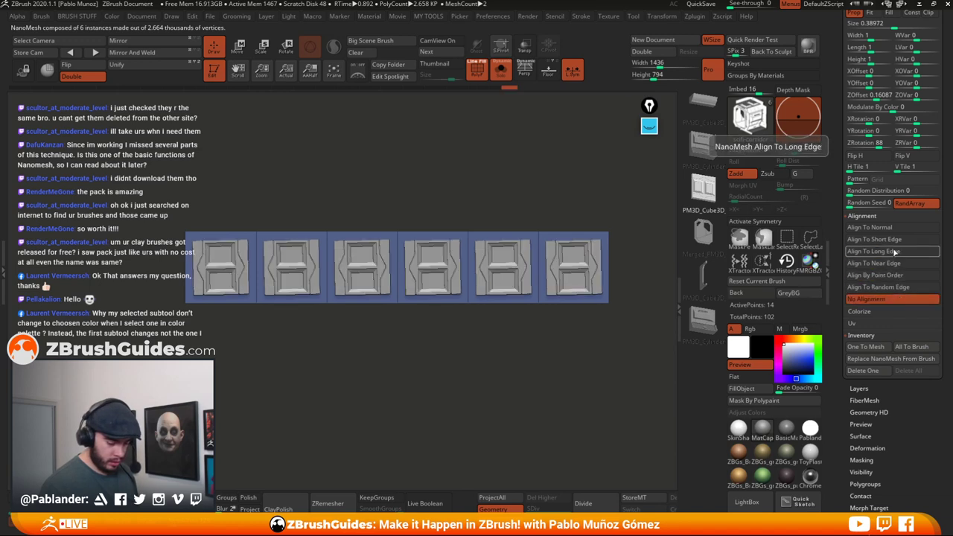
click(886, 231)
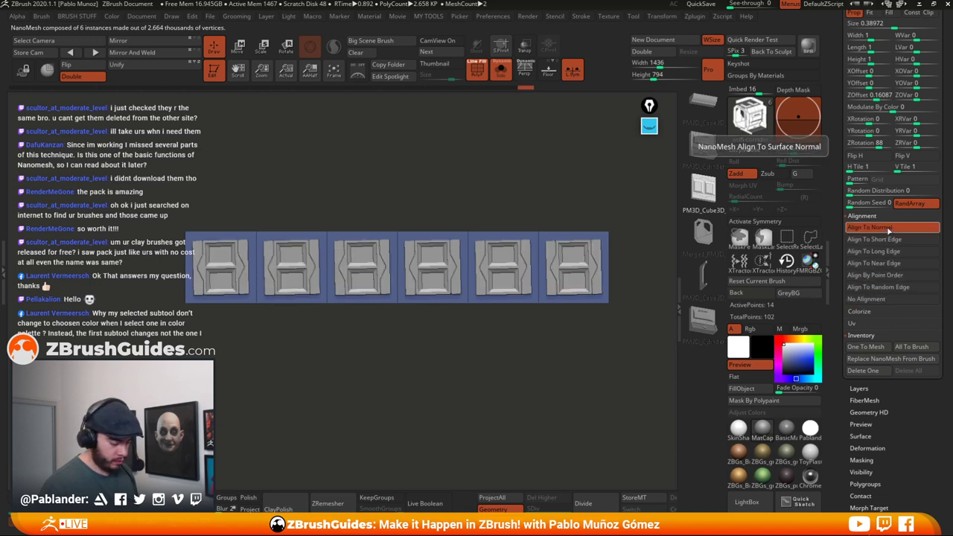
- Look through the ZModeler brush's polygon actions and target options, and return to the scifi-corridor brush
key(b)
key(z)
key(m)
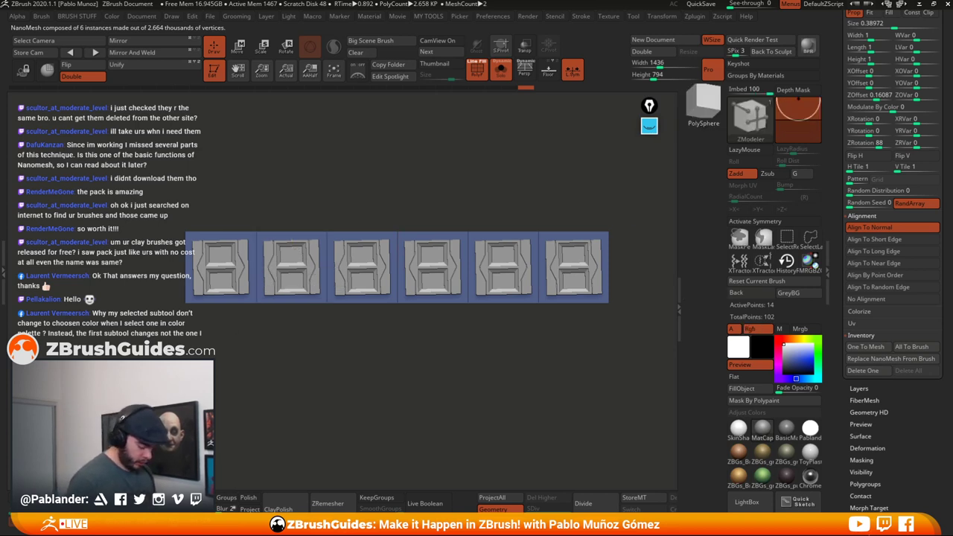
key(space)
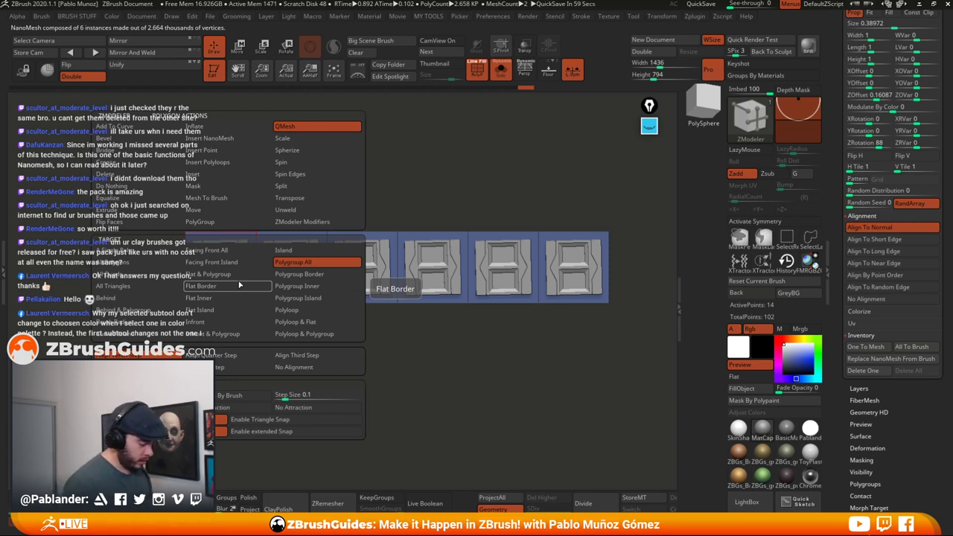
click(239, 285)
key(space)
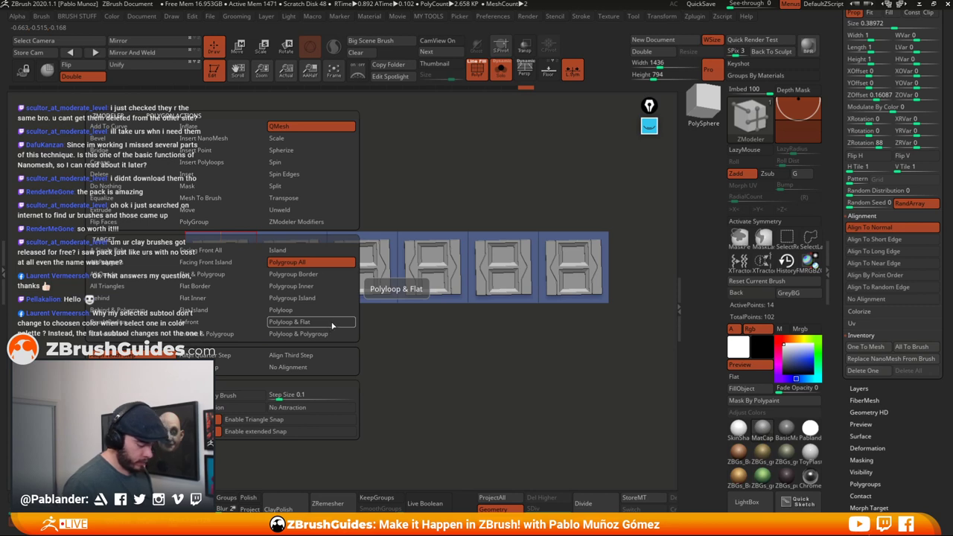
key(b)
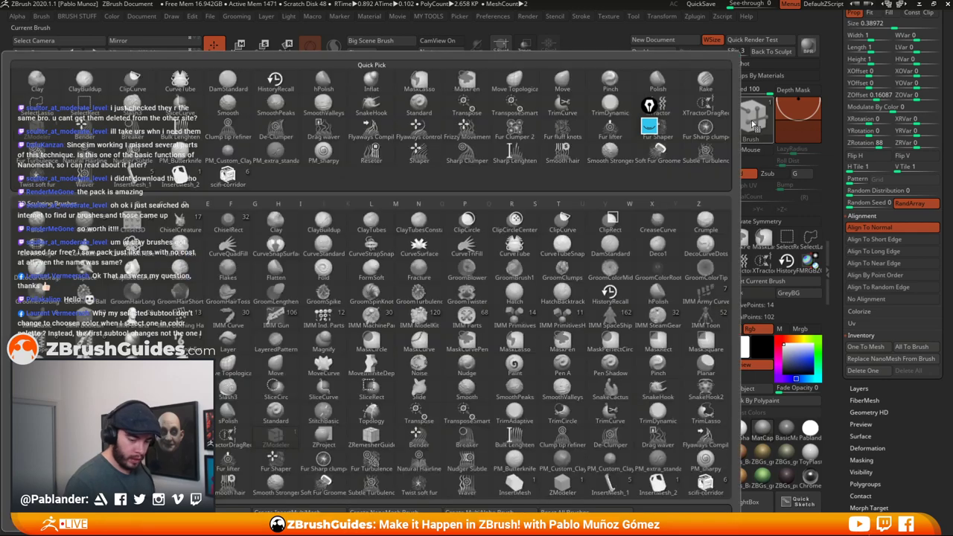
click(283, 218)
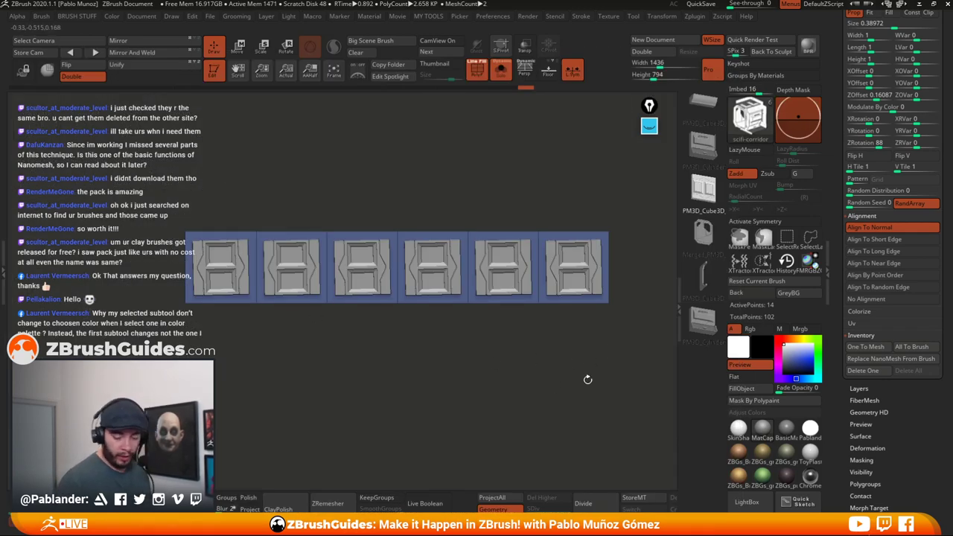
- Align the roof NanoMesh panels by point order and set their Z rotation to 90
click(877, 275)
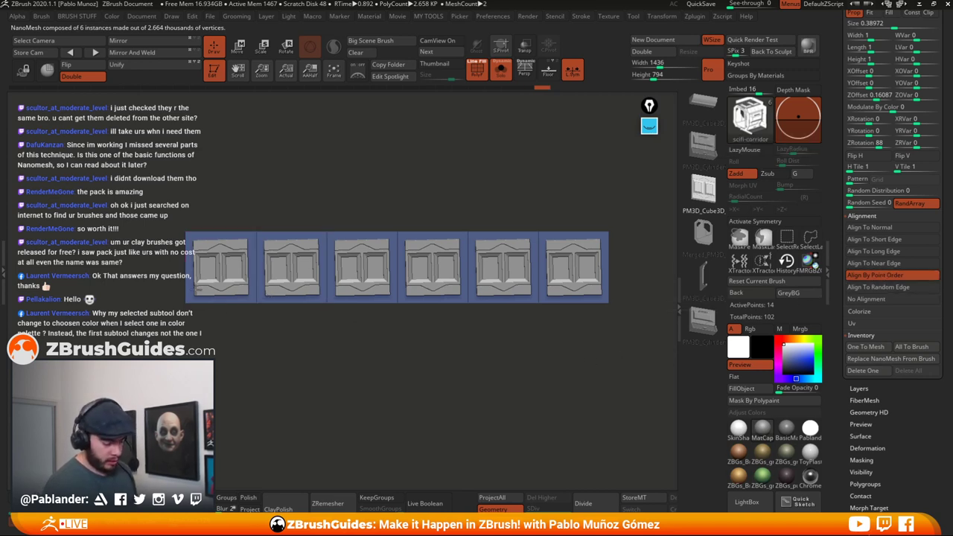
drag(577, 370, 574, 372)
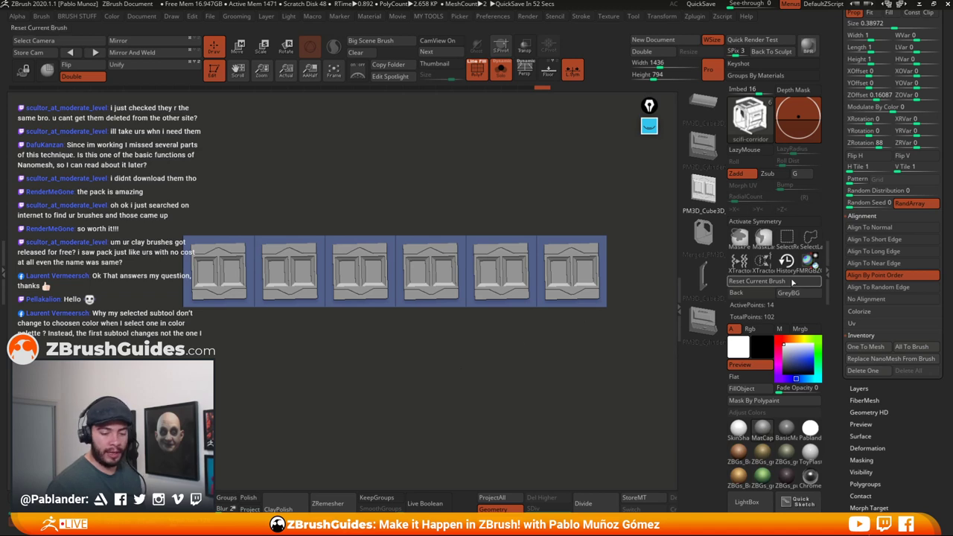
scroll(940, 260, up, 3)
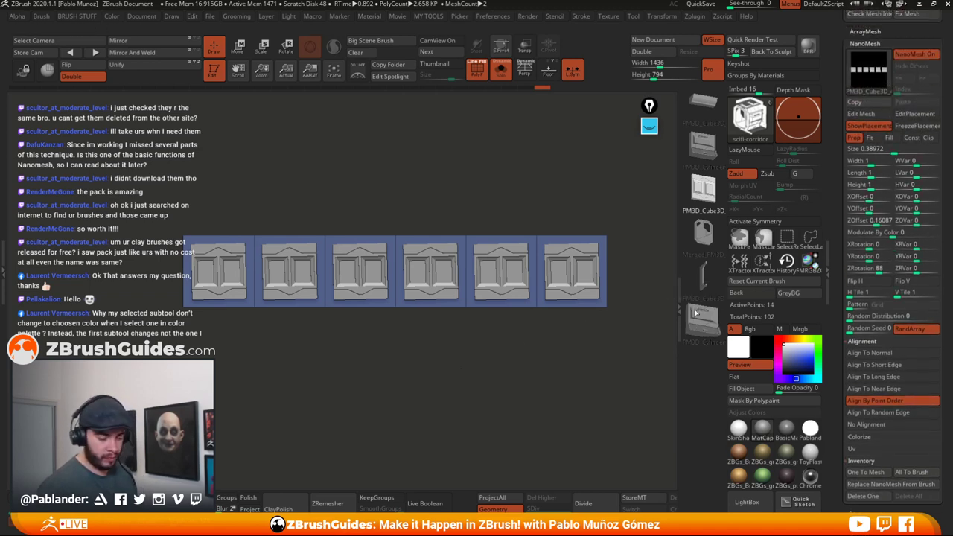
mouse_move(437, 381)
alt+mouse_down()
mouse_move(449, 405)
mouse_move(445, 386)
alt+mouse_up()
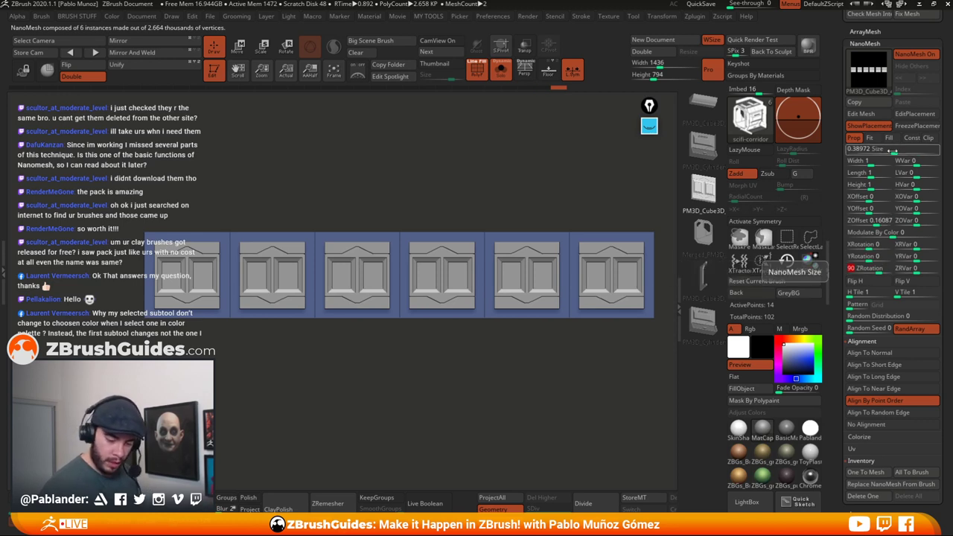
- Switch the roof NanoMesh to Fill mode and set its size to 1 so the panels cover the whole roof
click(885, 138)
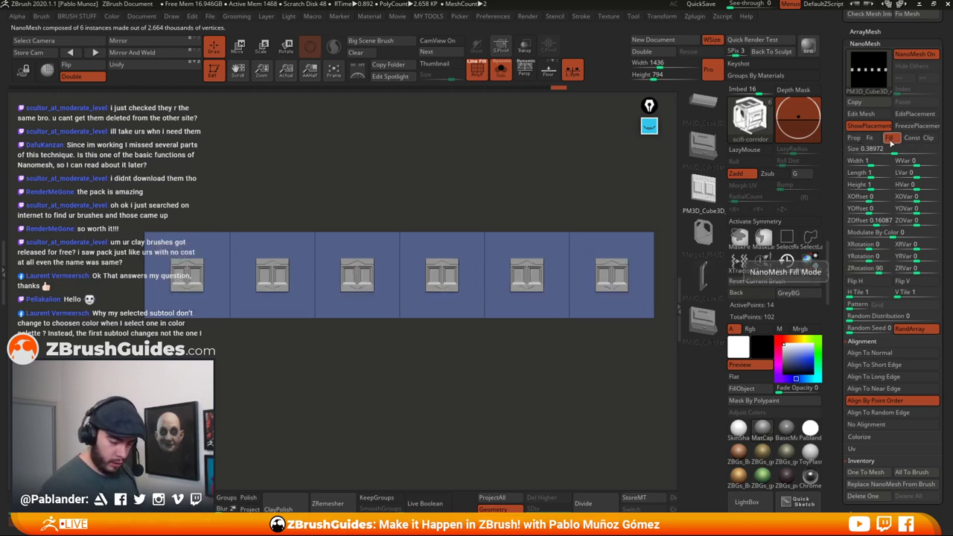
text(1)
key(Return)
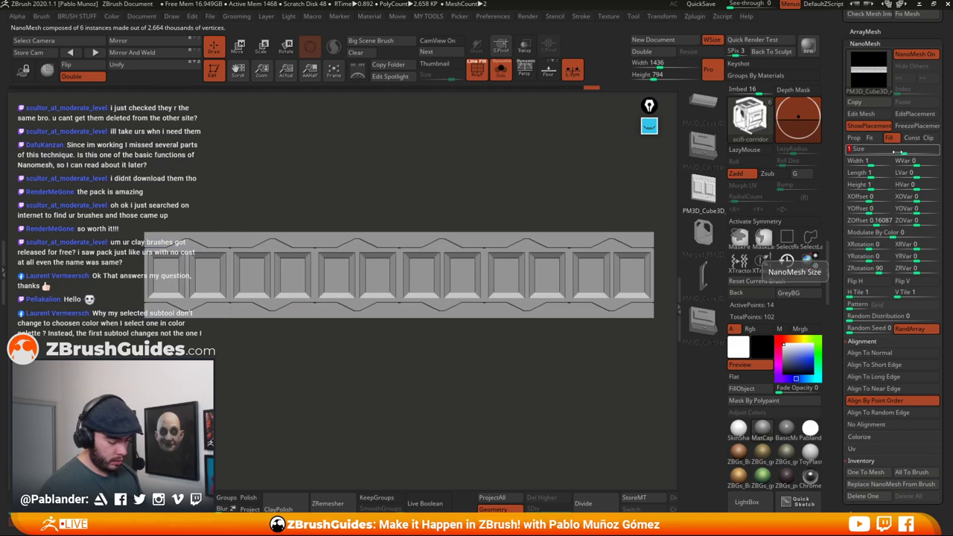
alt+drag(596, 334, 561, 432)
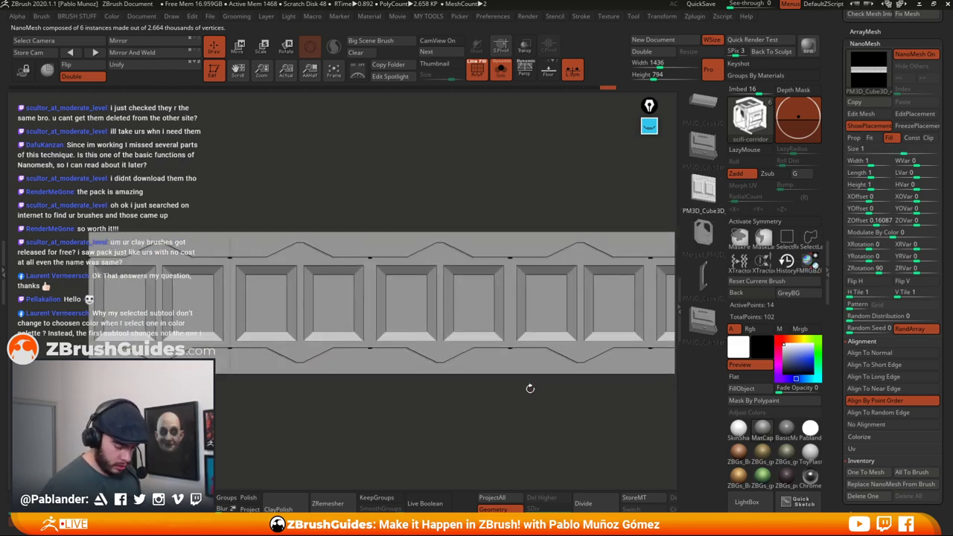
drag(527, 405, 538, 436)
mouse_move(904, 148)
mouse_down()
mouse_move(923, 148)
mouse_move(905, 146)
mouse_up()
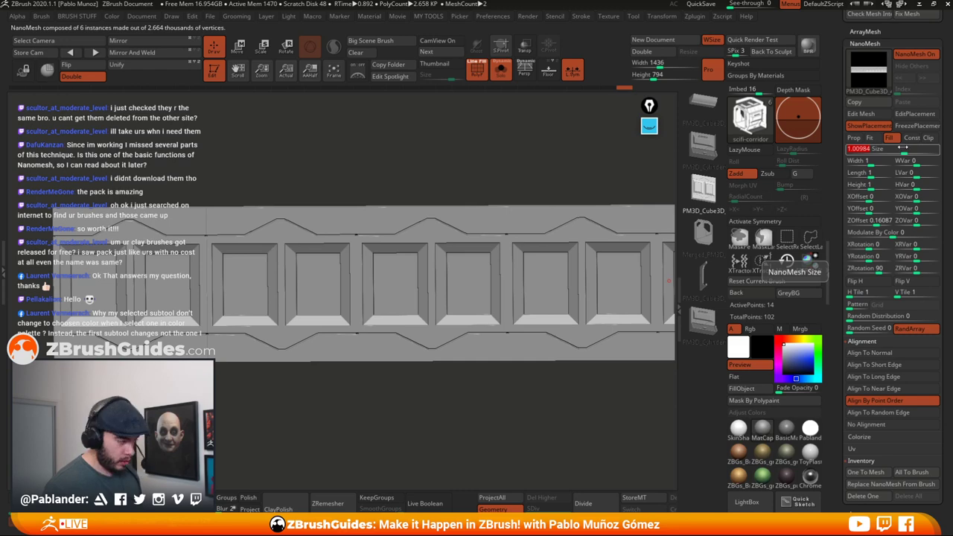
key(Return)
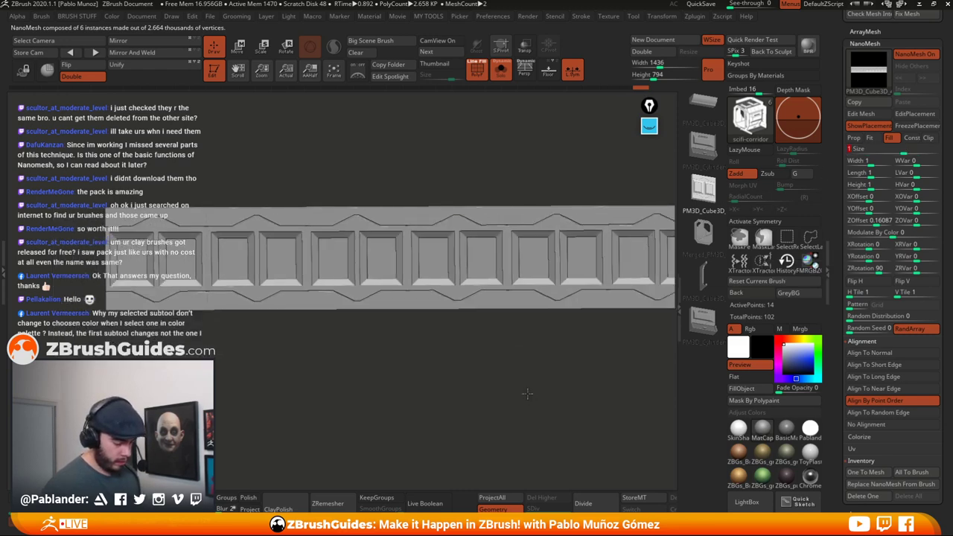
- Select the door subtool and insert the octagonal door part as a NanoMesh on its plane, upright at a size of about 0.48
drag(524, 360, 555, 289)
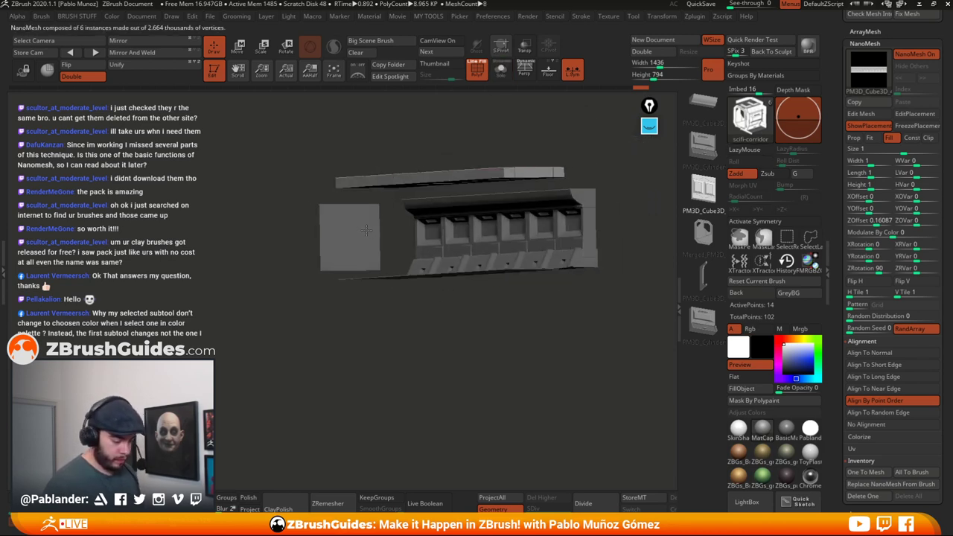
alt+click(383, 255)
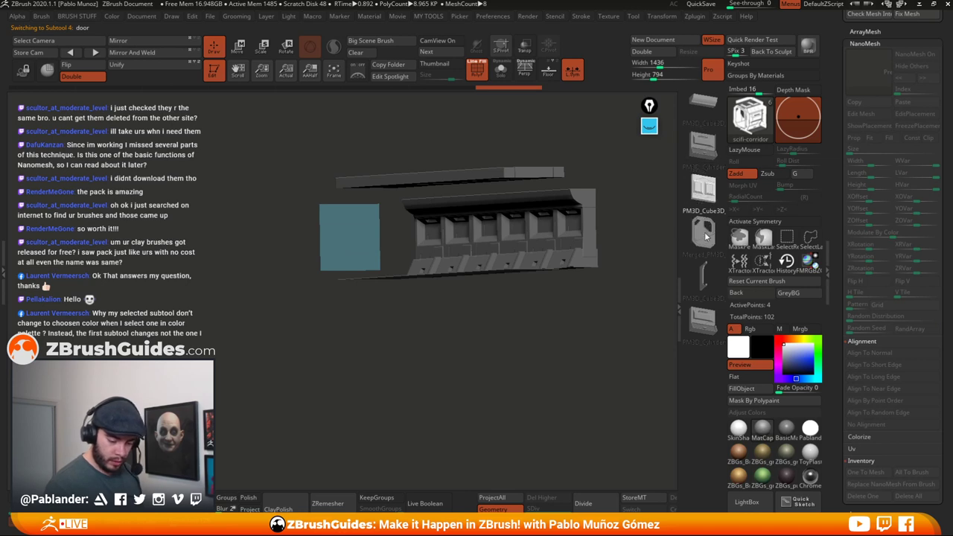
click(704, 232)
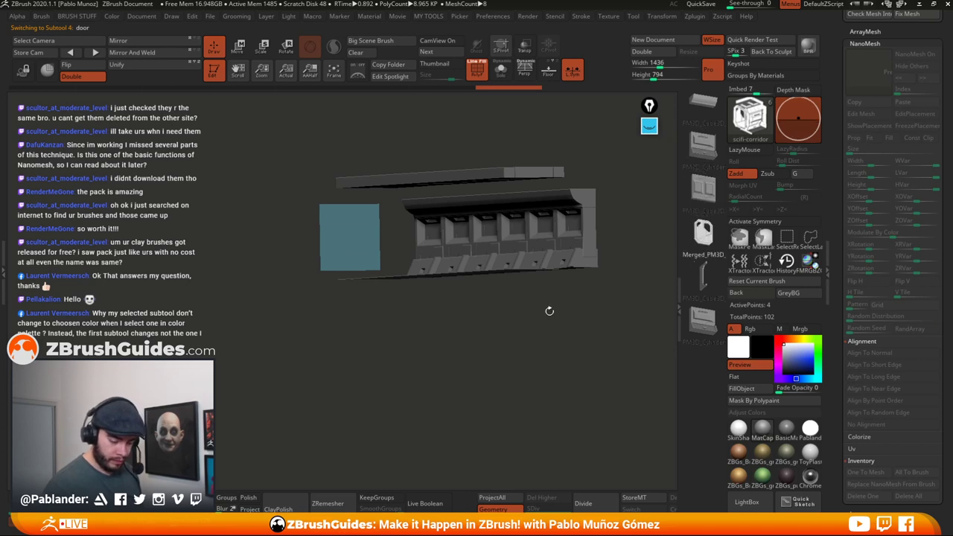
click(354, 235)
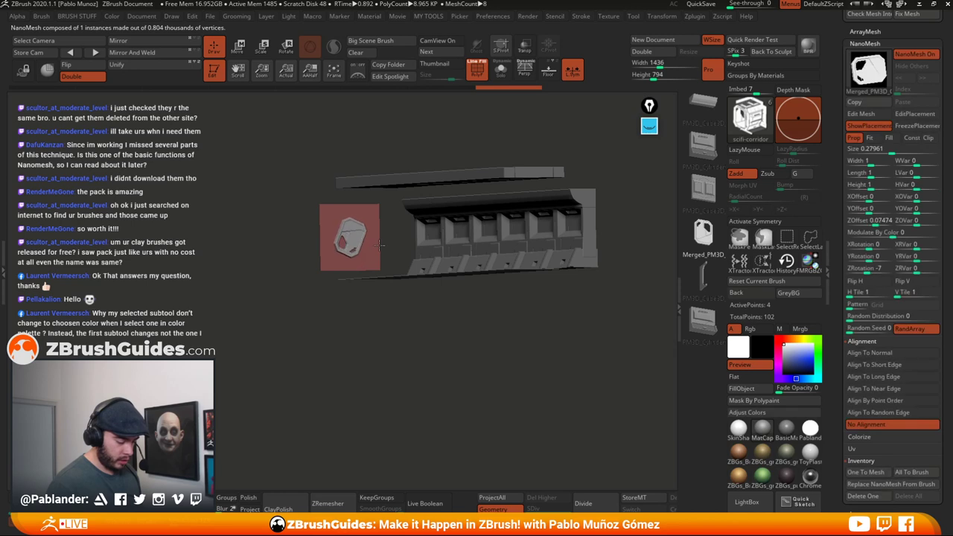
drag(324, 248, 306, 234)
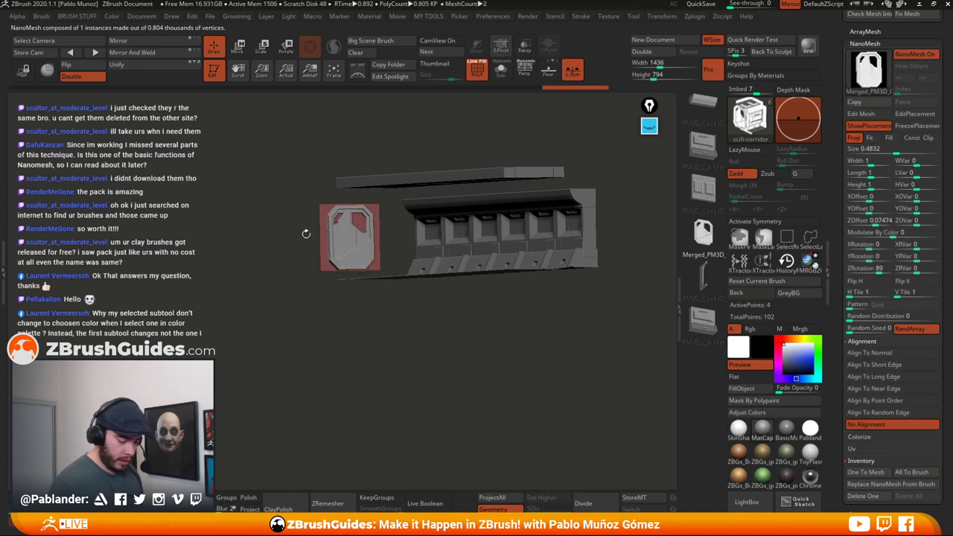
- Set the door NanoMesh's size to 1 and its Z rotation to 90
click(895, 149)
text(1)
key(Return)
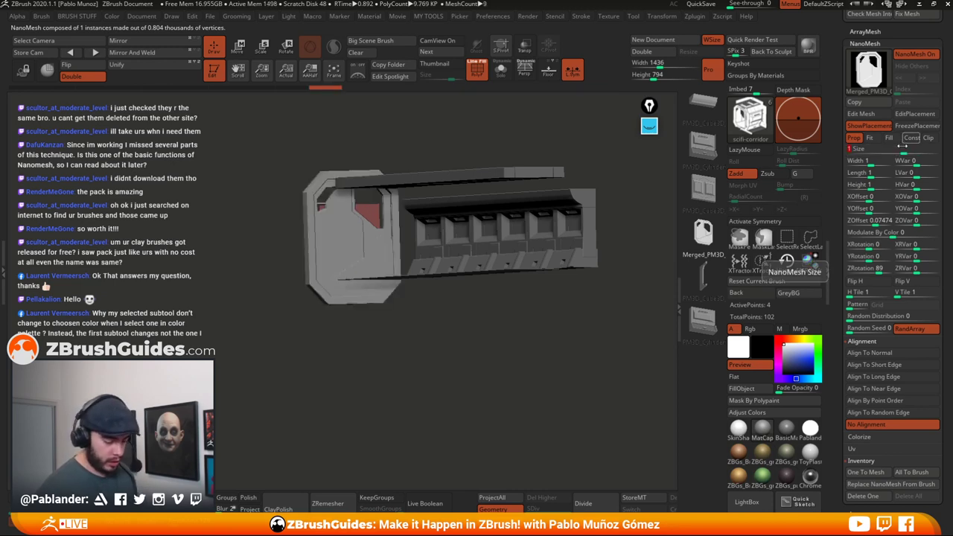
click(875, 270)
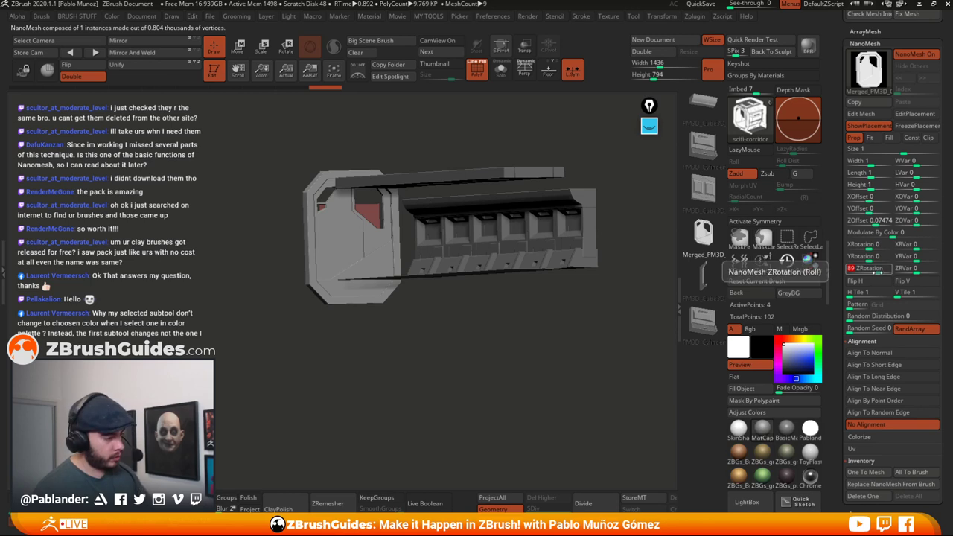
text(90)
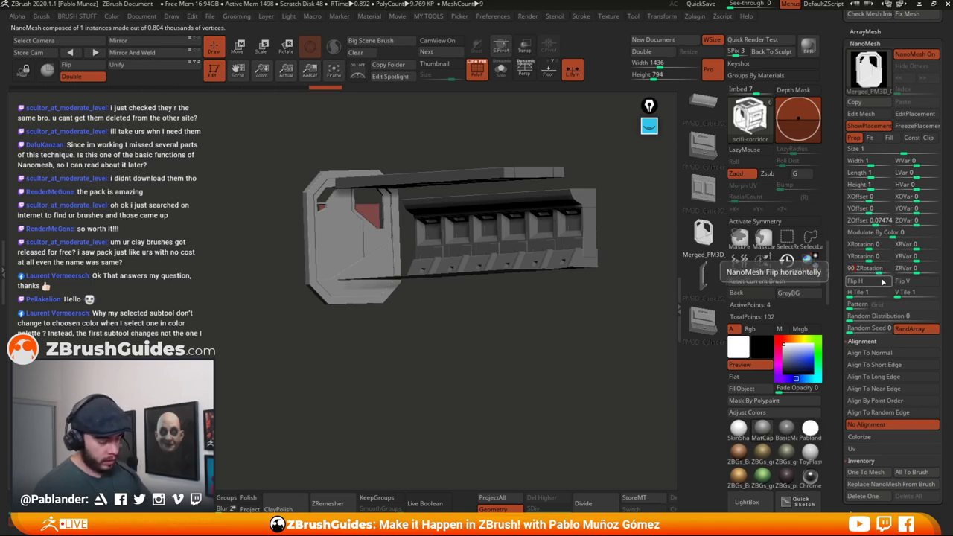
key(Return)
- Reduce the door NanoMesh's size to about 0.45 so it fits inside its plane
alt+drag(515, 343, 554, 335)
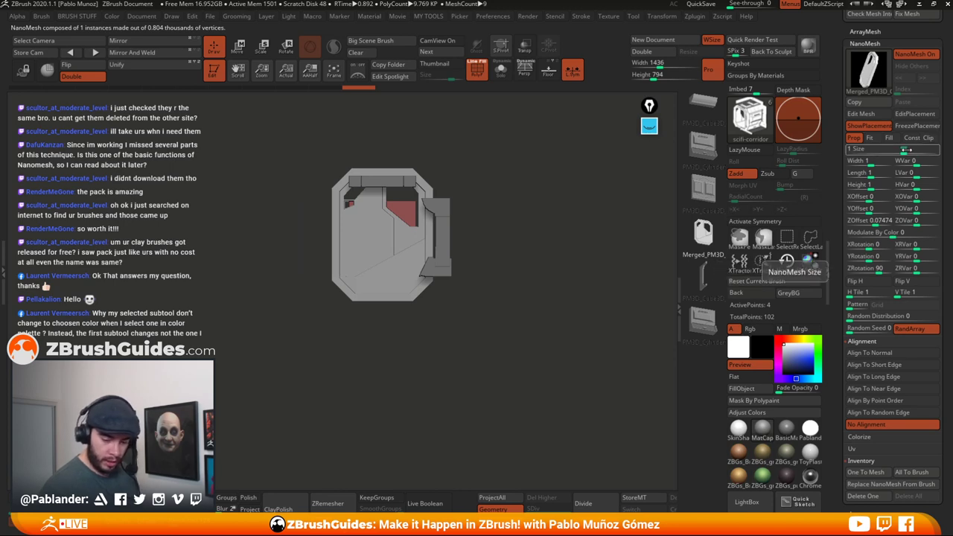
drag(903, 148, 900, 147)
drag(519, 294, 432, 332)
alt+drag(504, 334, 479, 335)
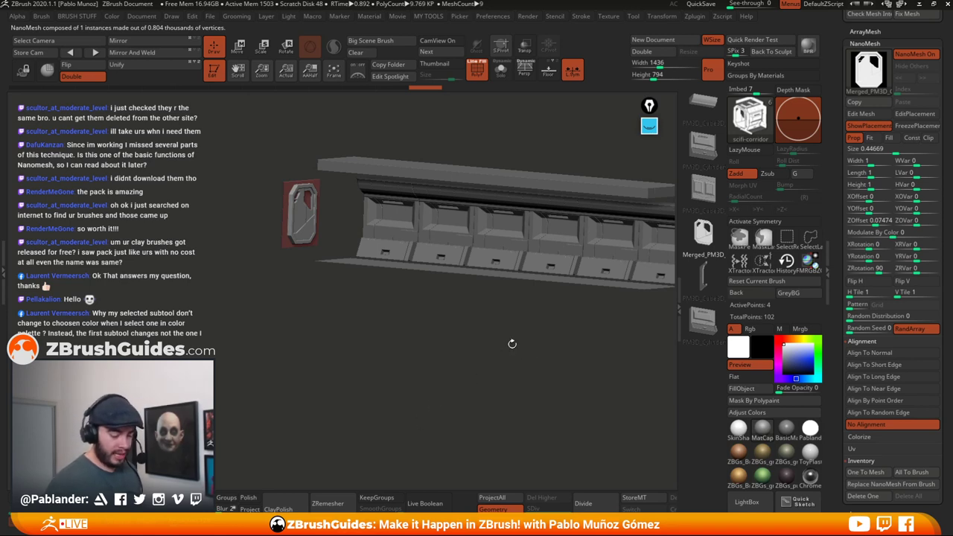
- Set the door NanoMesh's size to 0.5
drag(512, 343, 503, 403)
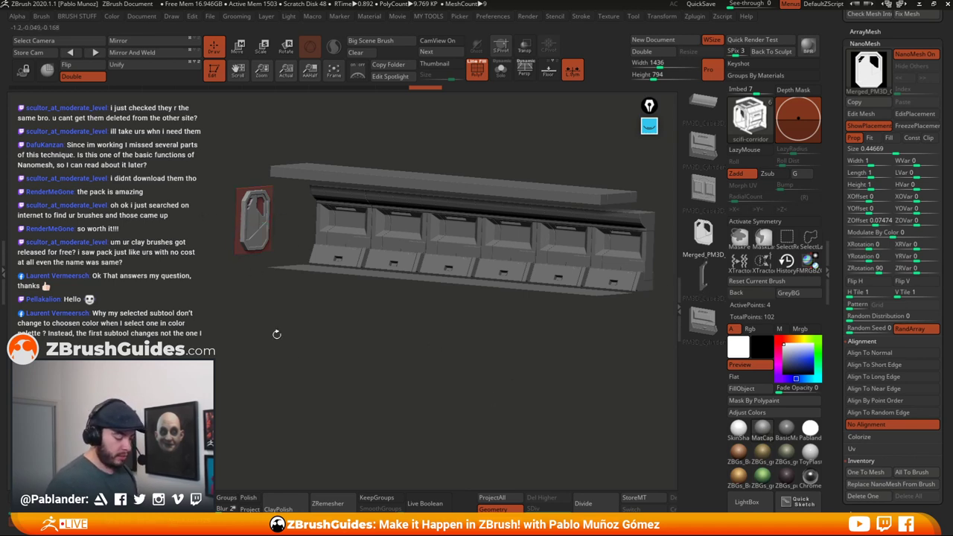
drag(504, 332, 438, 329)
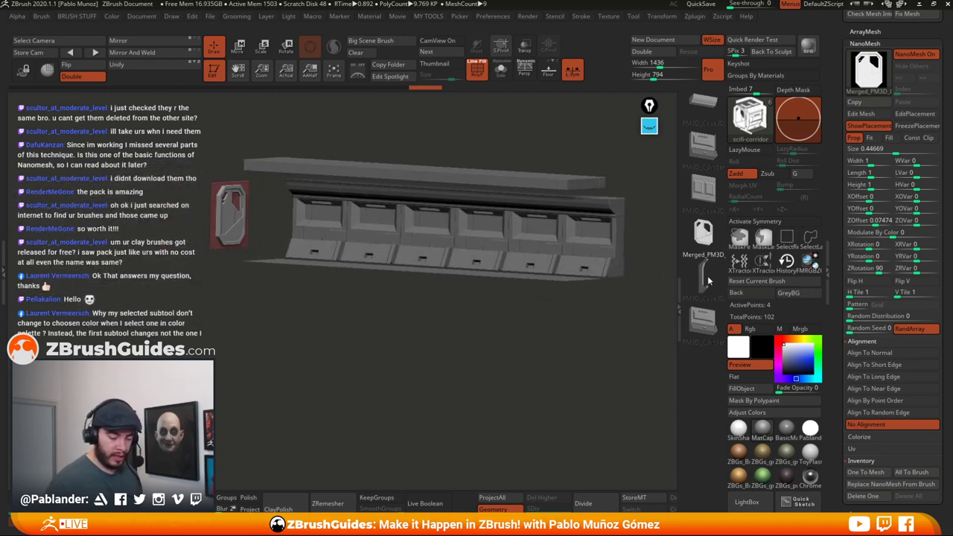
drag(511, 362, 585, 334)
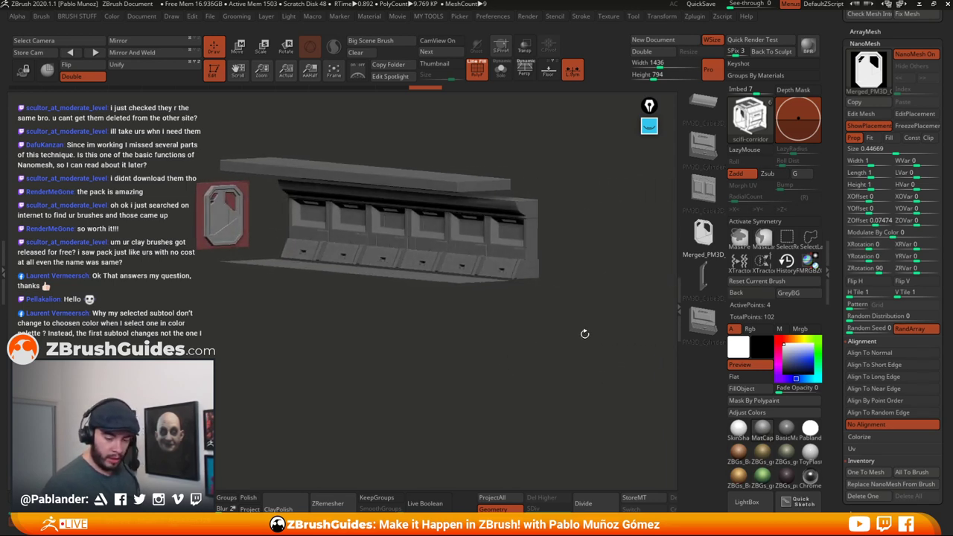
click(893, 148)
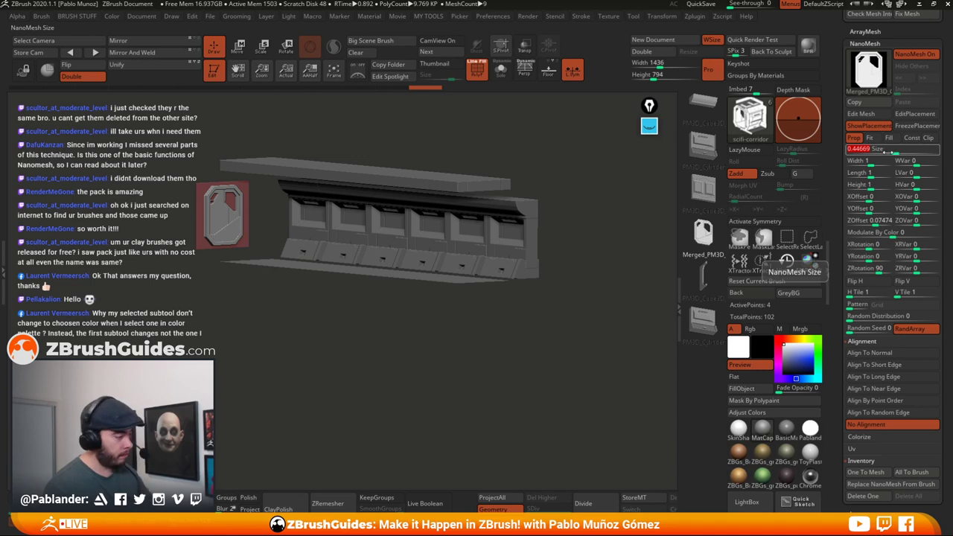
text(0.5)
key(Return)
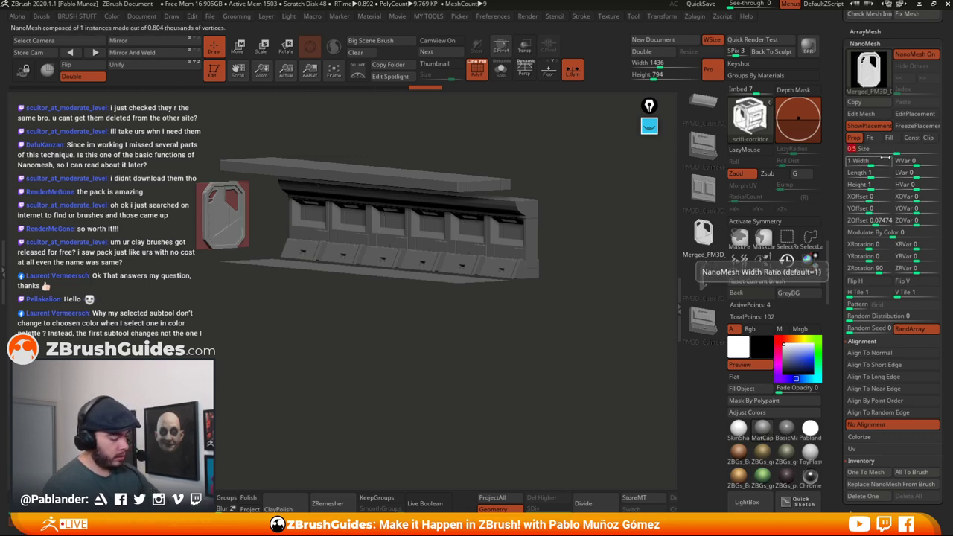
drag(492, 370, 512, 356)
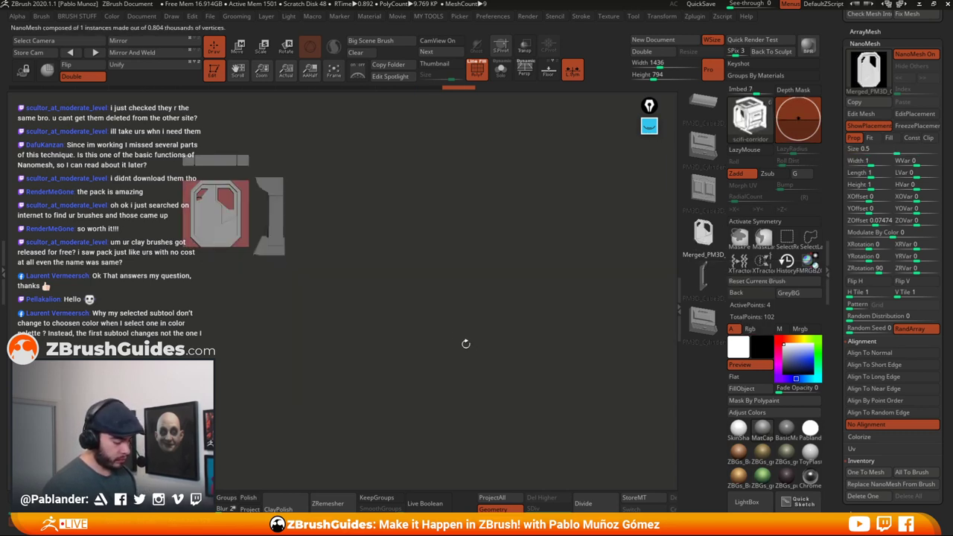
alt+drag(402, 282, 609, 323)
drag(525, 289, 459, 348)
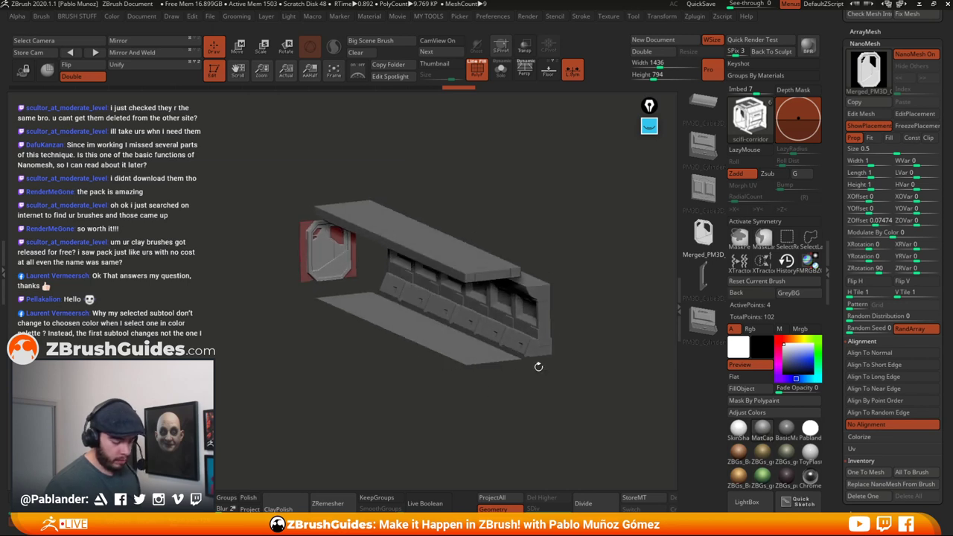
drag(576, 312, 579, 300)
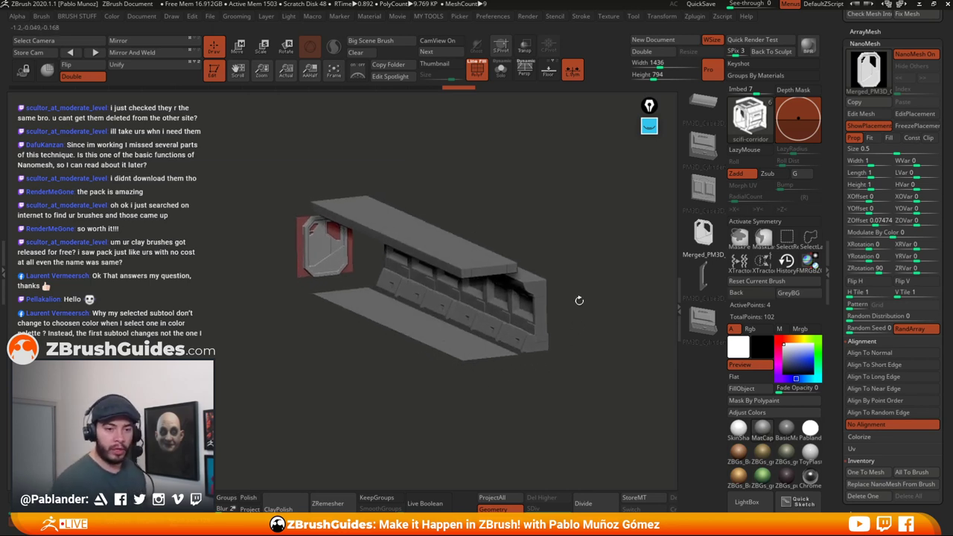
drag(572, 400, 555, 408)
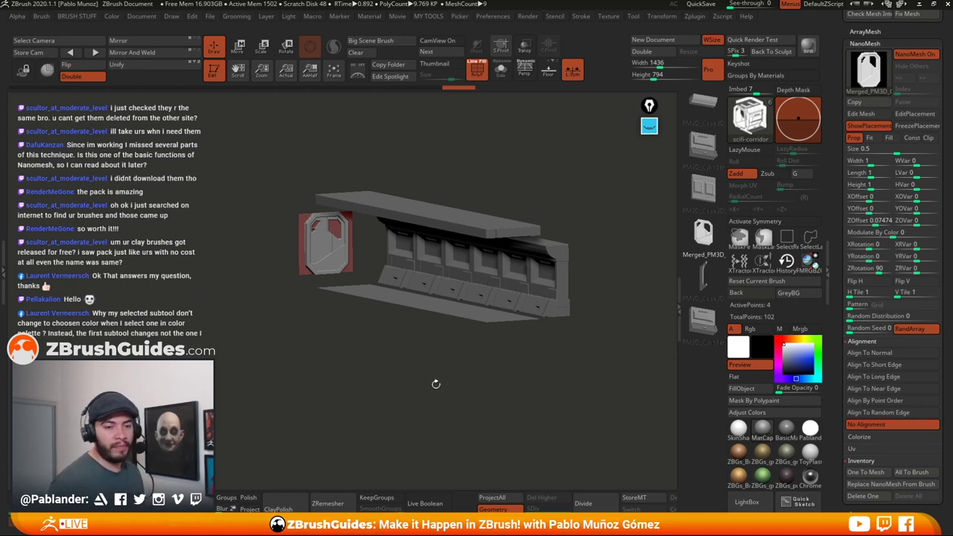
drag(510, 377, 533, 378)
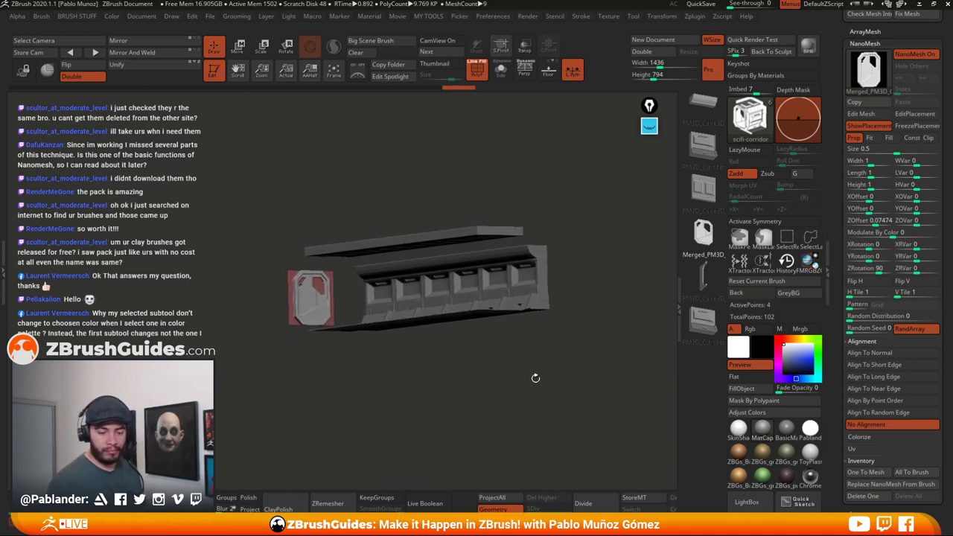
drag(838, 242, 836, 282)
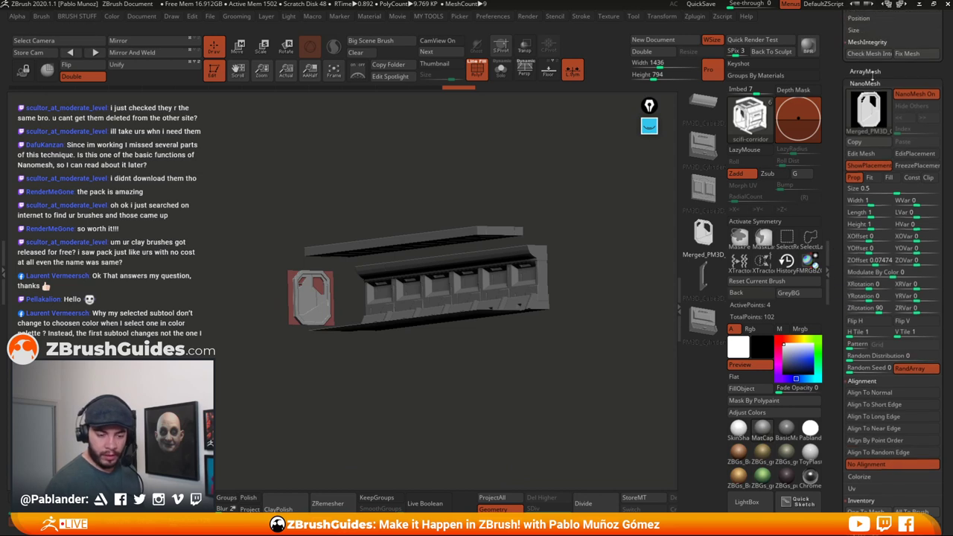
- Hide the door, floor and roof subtools and select the R wall subtool
drag(843, 73, 843, 93)
drag(843, 94, 825, 263)
scroll(828, 254, up, 5)
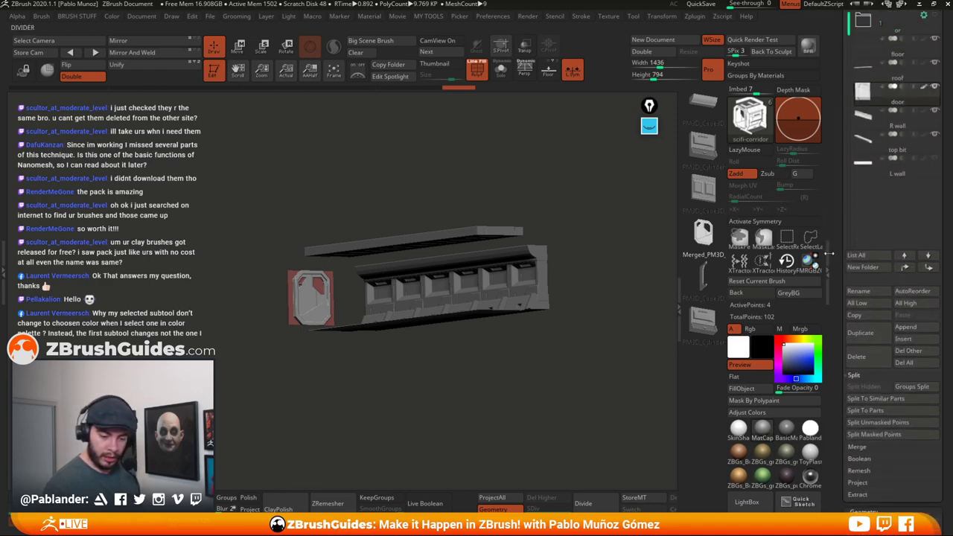
scroll(848, 178, up, 1)
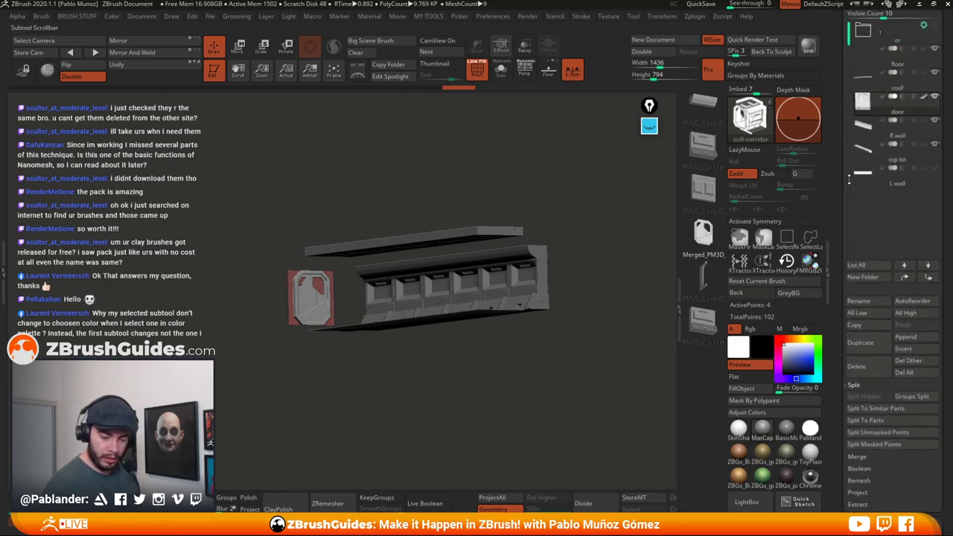
click(914, 128)
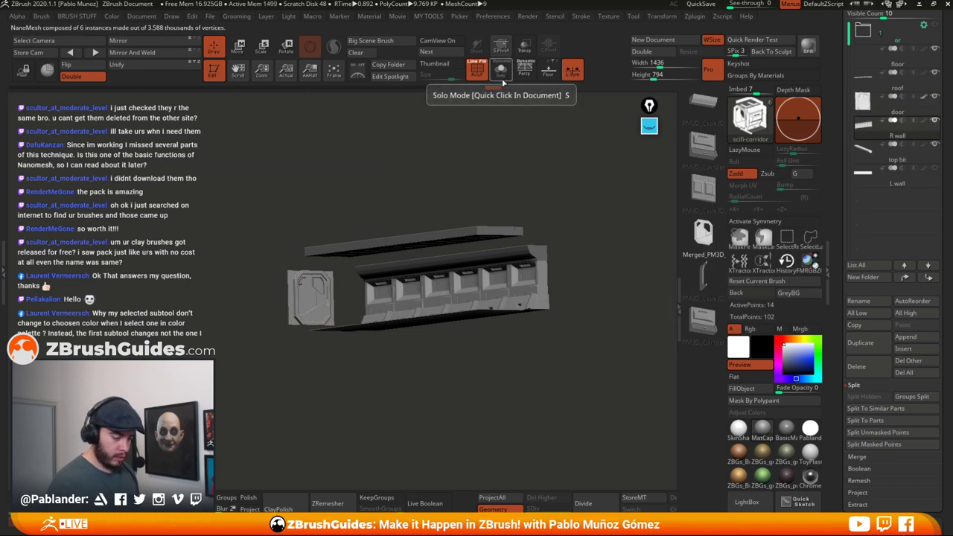
click(934, 76)
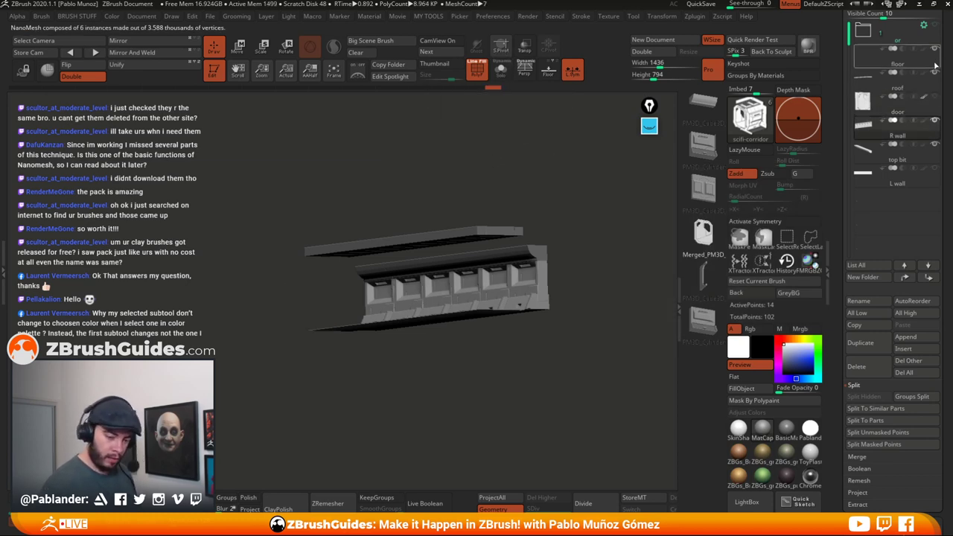
click(934, 56)
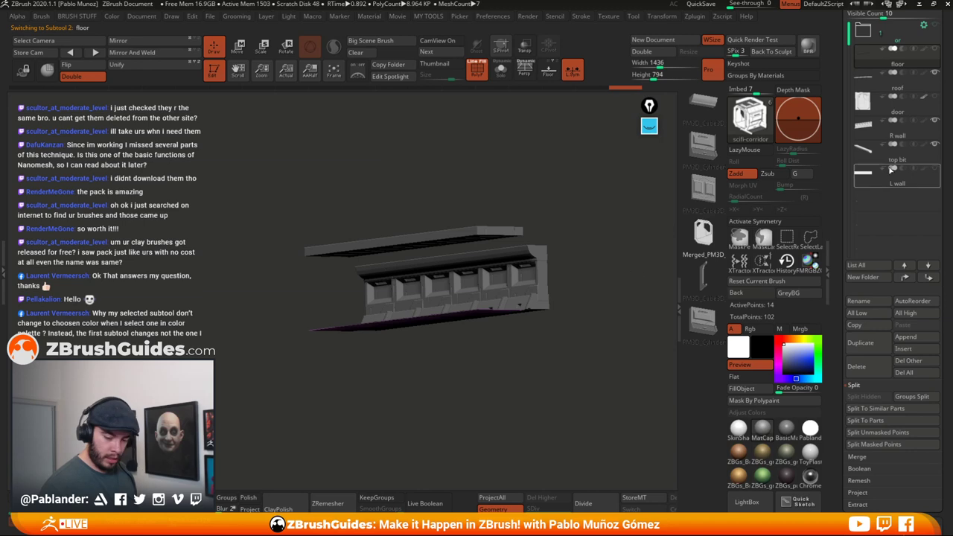
click(914, 164)
drag(518, 110, 550, 177)
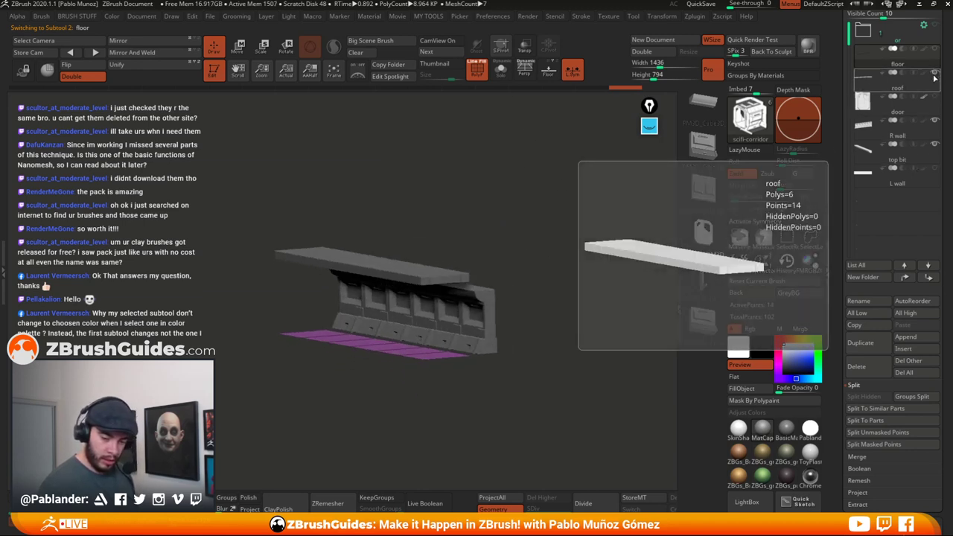
click(934, 75)
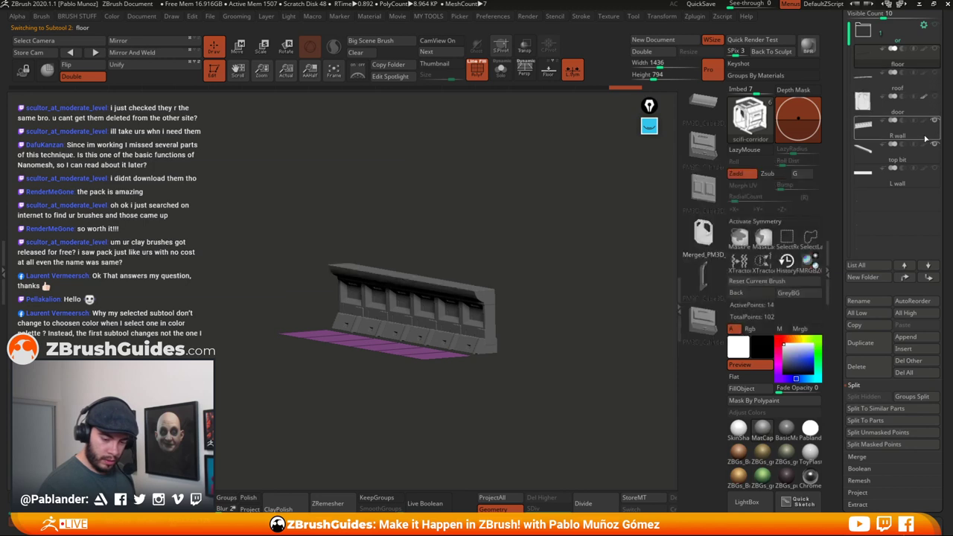
click(924, 138)
- Check the R wall on its own in Solo mode and switch to the Move brush
mouse_move(501, 372)
mouse_down()
mouse_move(561, 340)
mouse_move(504, 373)
mouse_move(500, 365)
mouse_up()
click(498, 77)
alt+drag(428, 231, 391, 291)
click(502, 69)
key(b)
key(m)
key(v)
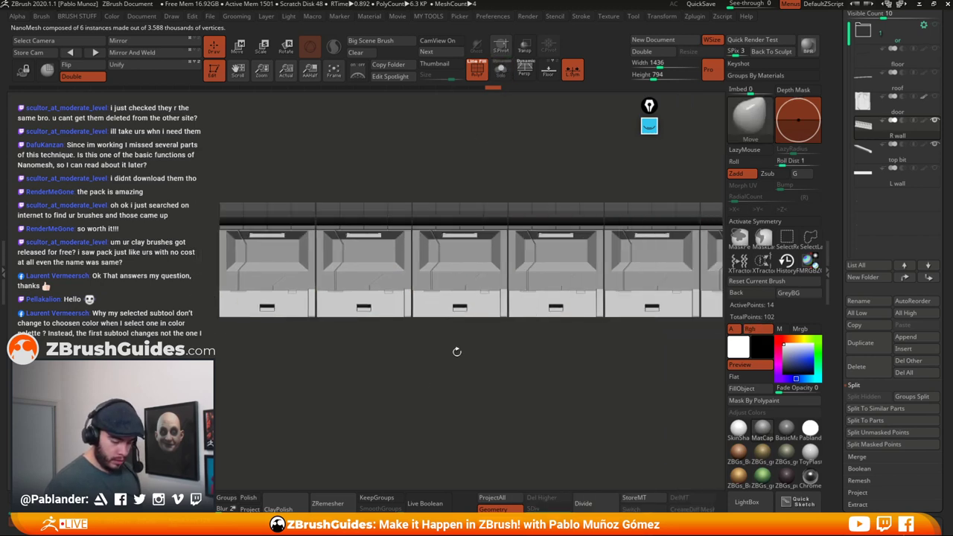
mouse_move(455, 351)
mouse_down()
mouse_move(447, 385)
mouse_move(459, 370)
mouse_up()
- Select the top bit subtool and shift it slightly in height with the gizmo to fit the wall panels, finishing in Draw mode
mouse_move(909, 158)
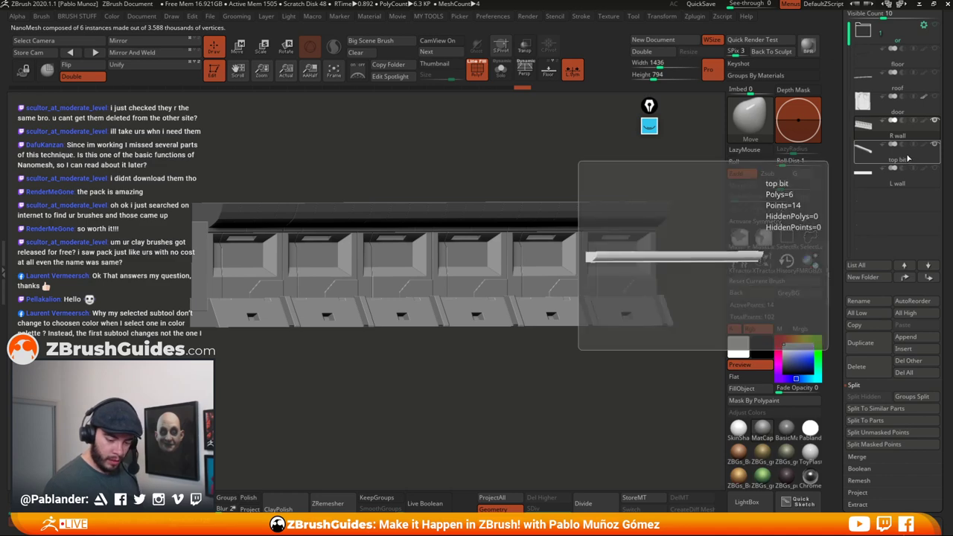
click(908, 159)
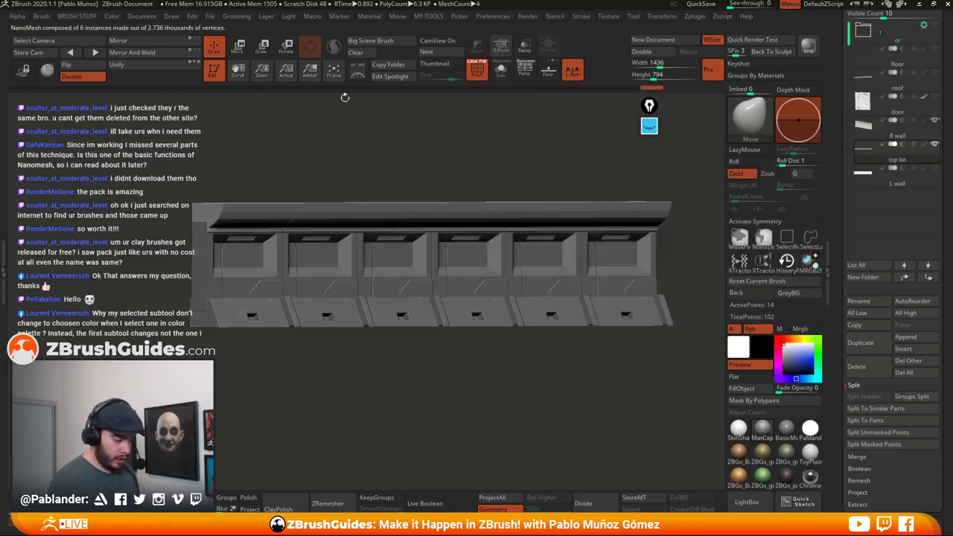
key(w)
drag(504, 215, 508, 173)
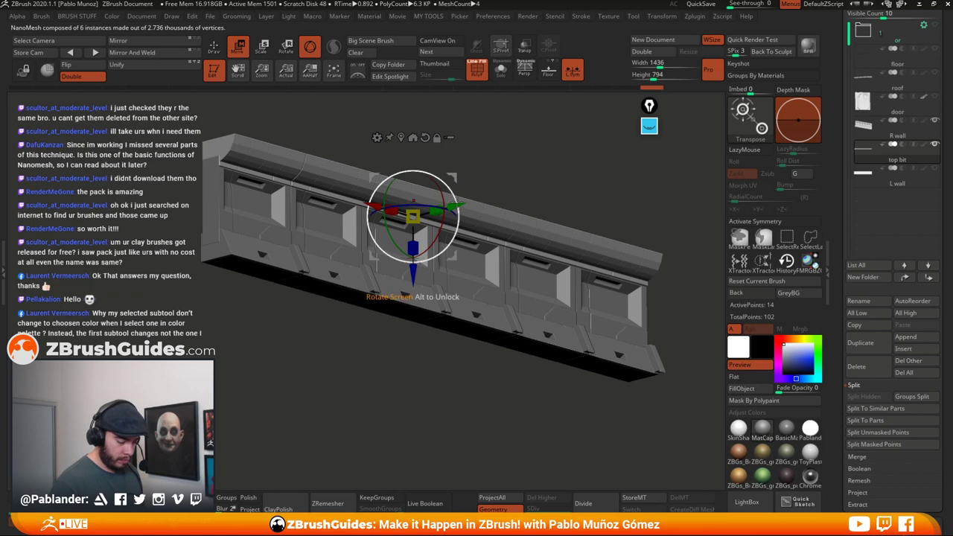
drag(413, 275, 404, 295)
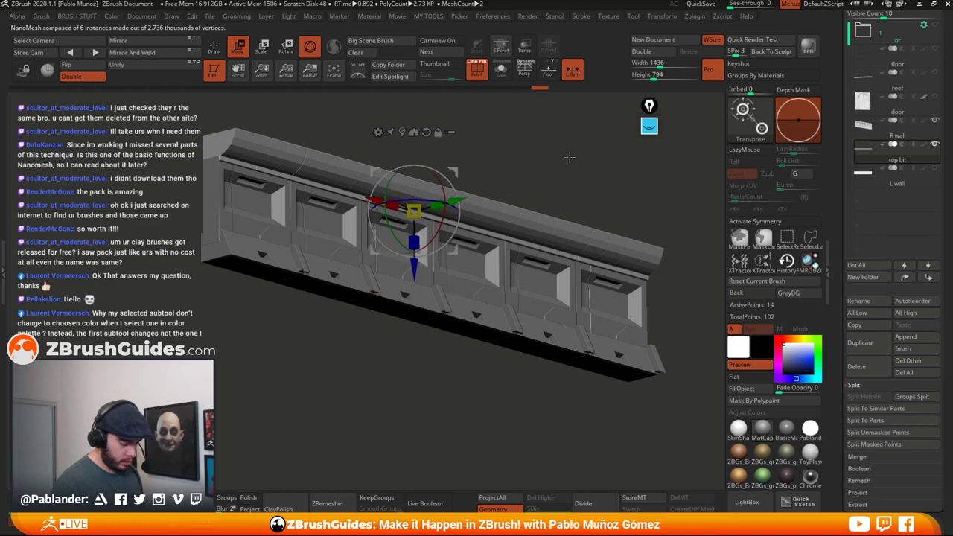
drag(569, 158, 587, 157)
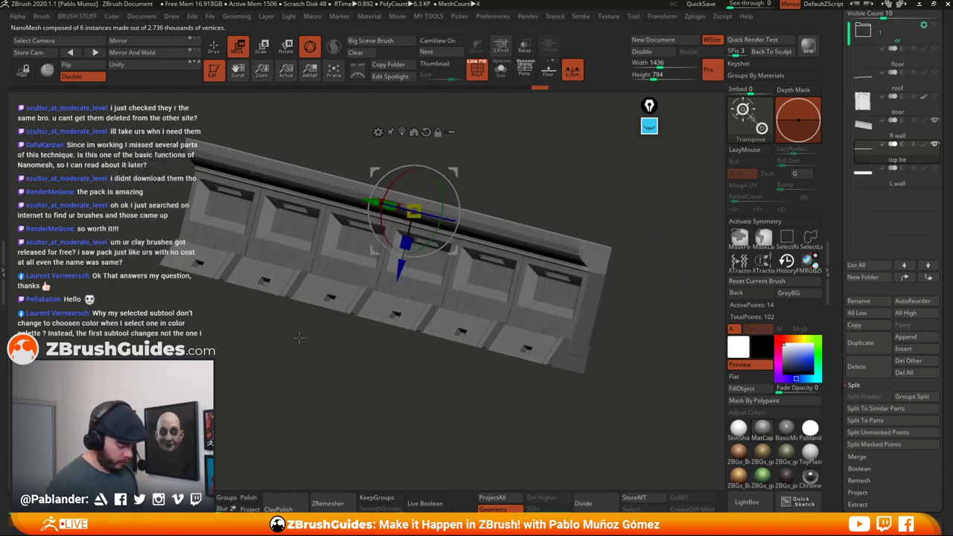
drag(341, 382, 349, 381)
click(213, 47)
mouse_move(523, 223)
mouse_down()
mouse_move(650, 262)
mouse_move(647, 278)
mouse_up()
drag(562, 382, 582, 351)
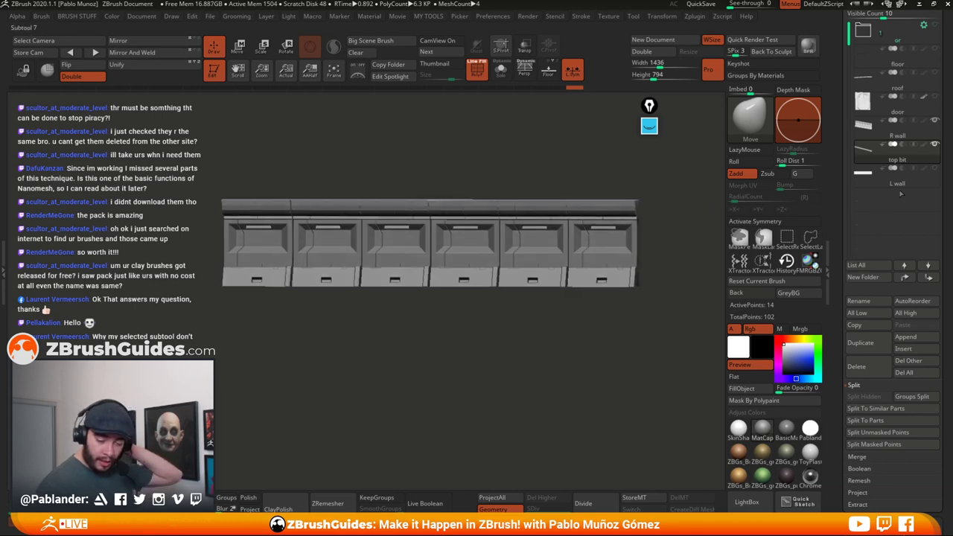
- Duplicate the R wall and top bit subtools and store one copy of each in the existing folder as a backup
mouse_move(907, 141)
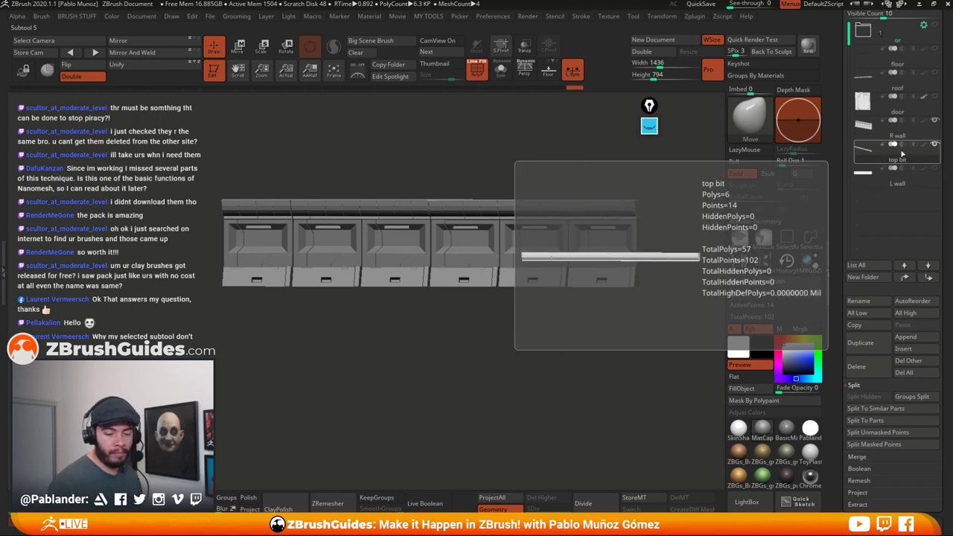
click(904, 134)
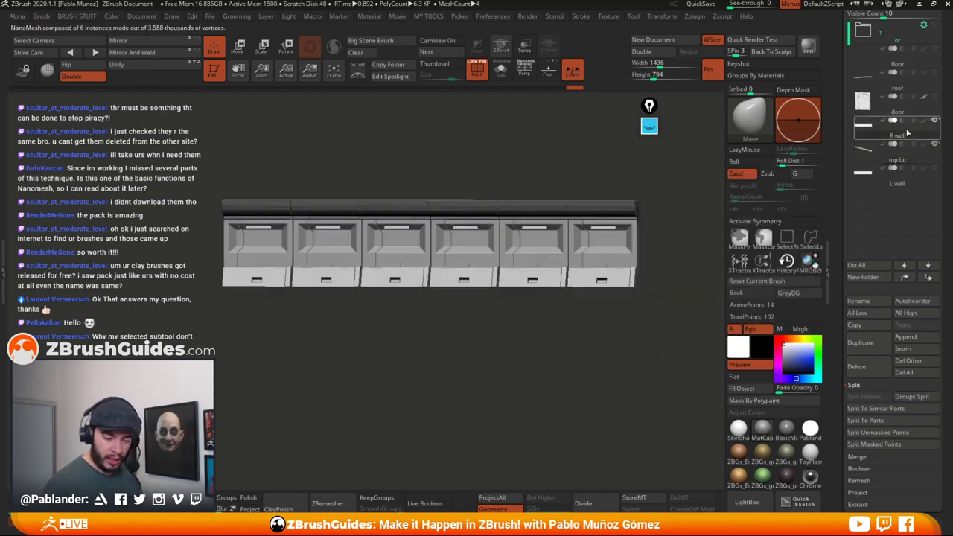
click(868, 342)
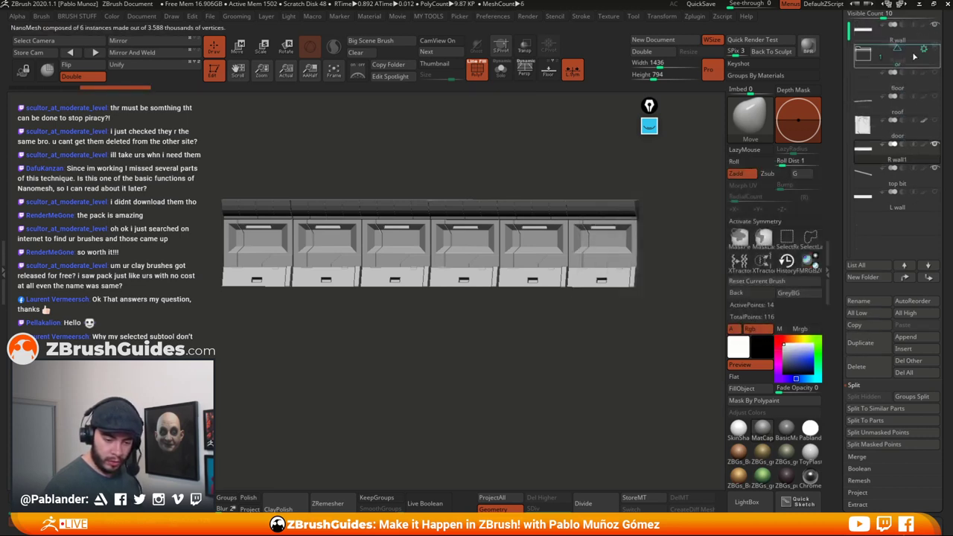
click(916, 58)
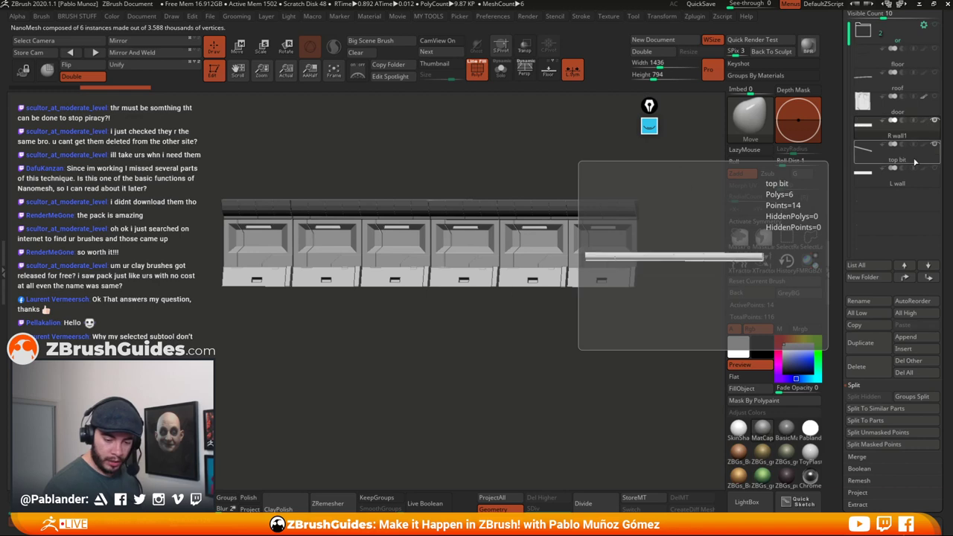
click(867, 342)
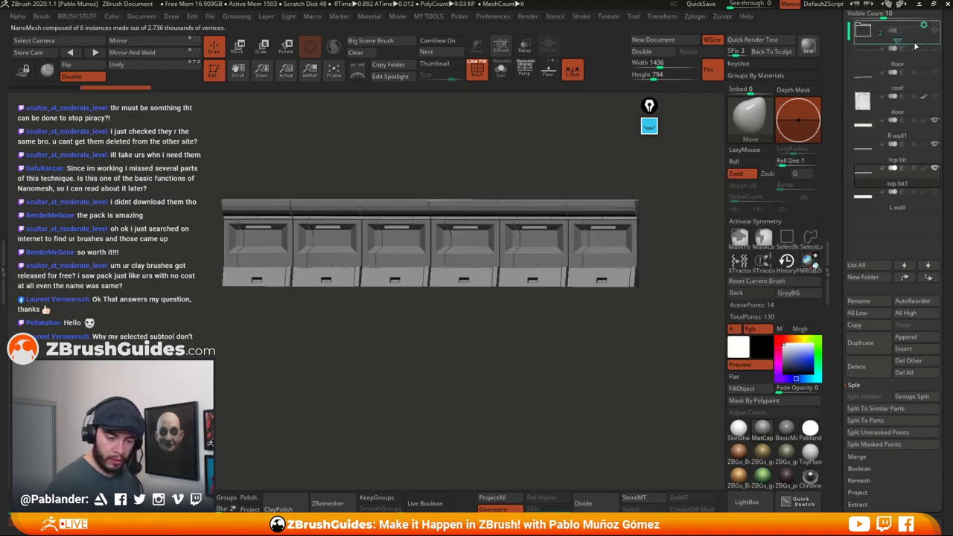
drag(916, 47, 917, 49)
- Try merging the R wall1 subtool down with the top bit below it
click(920, 136)
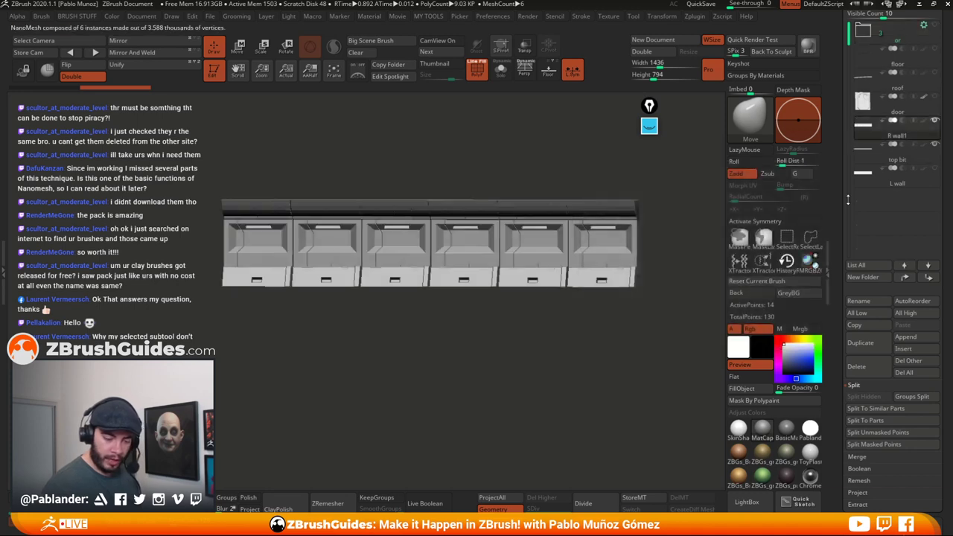
mouse_move(641, 337)
mouse_down()
mouse_move(628, 338)
mouse_move(633, 350)
mouse_up()
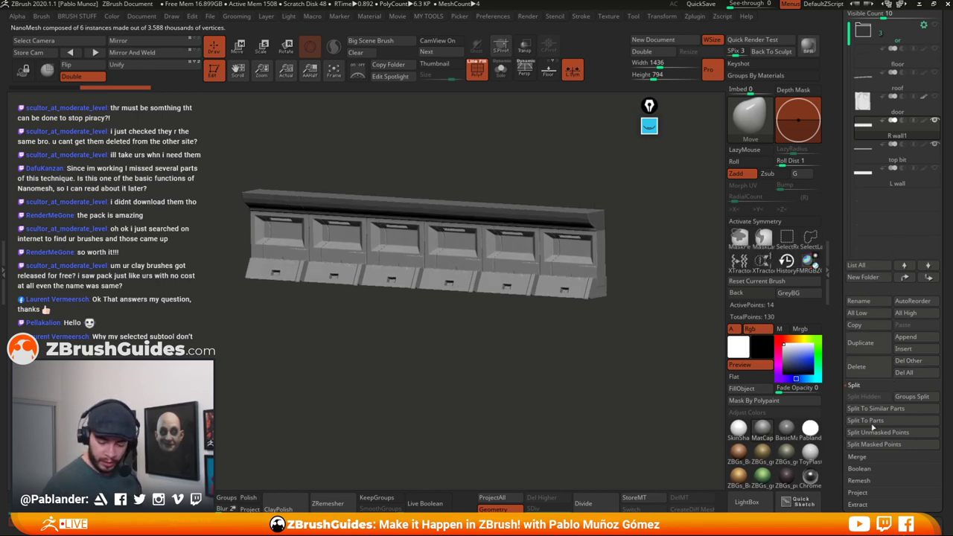
click(862, 458)
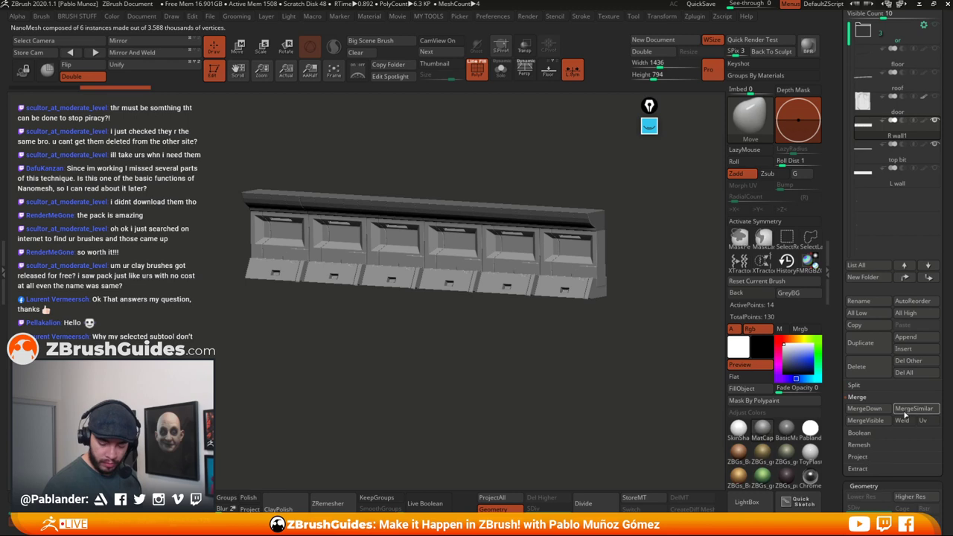
click(873, 407)
click(775, 431)
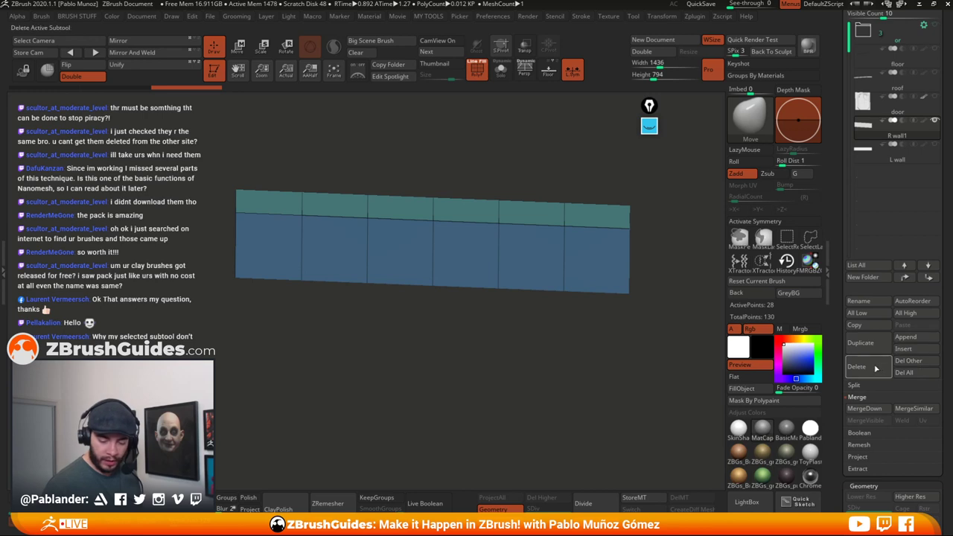
- Delete the merged wall subtool and bring the top bit1 and R wall backups out of the folder
click(856, 366)
click(777, 387)
scroll(905, 112, up, 3)
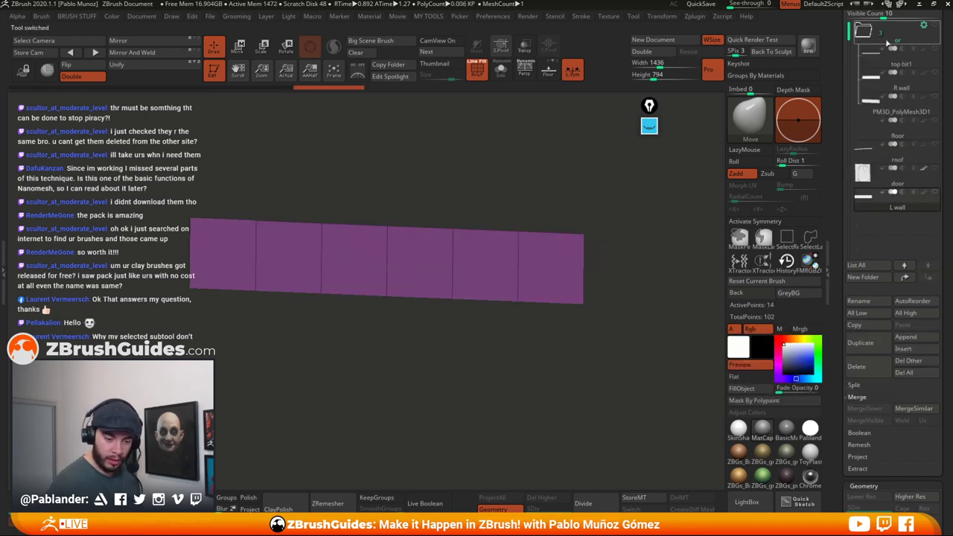
drag(907, 87, 903, 215)
drag(906, 65, 908, 149)
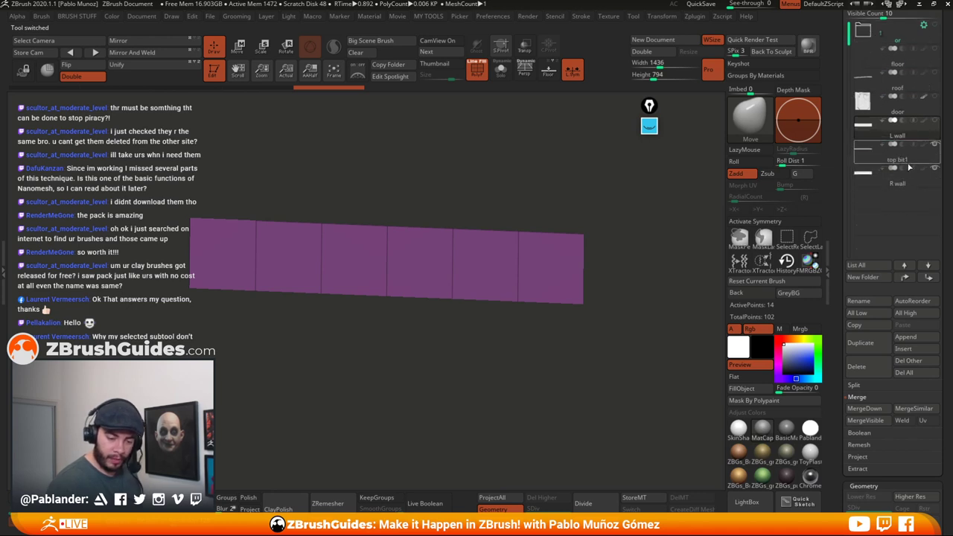
- Select the restored R wall subtool and turn on Array Mesh for it
click(925, 130)
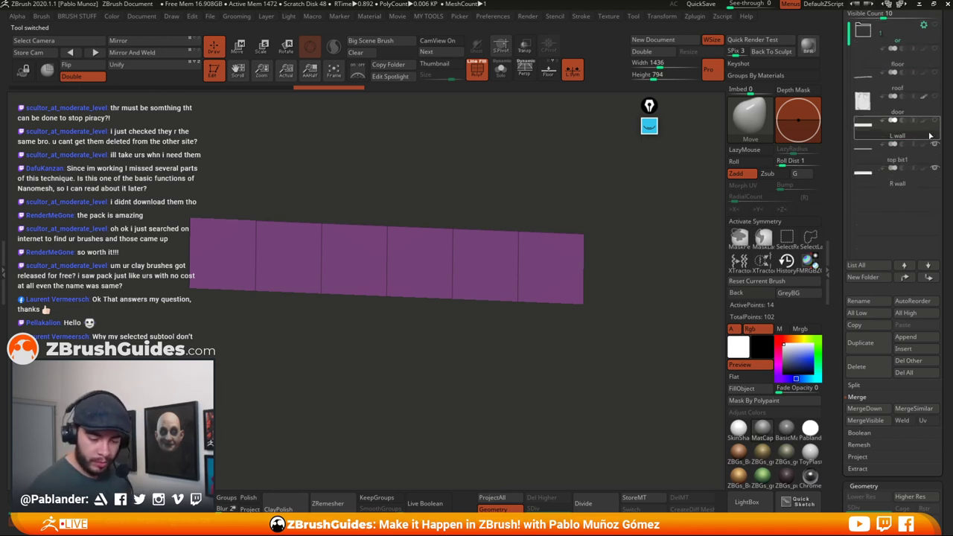
click(927, 146)
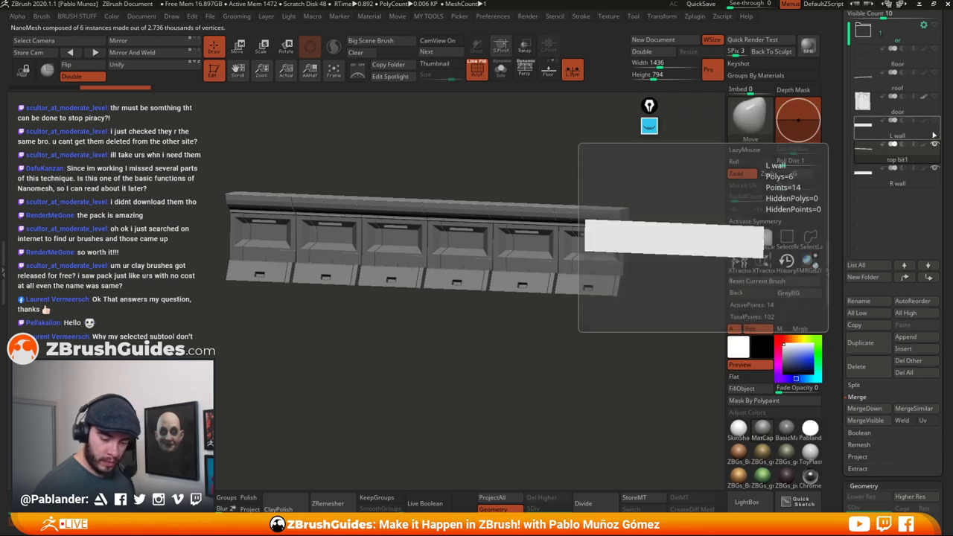
click(923, 185)
drag(678, 280, 618, 349)
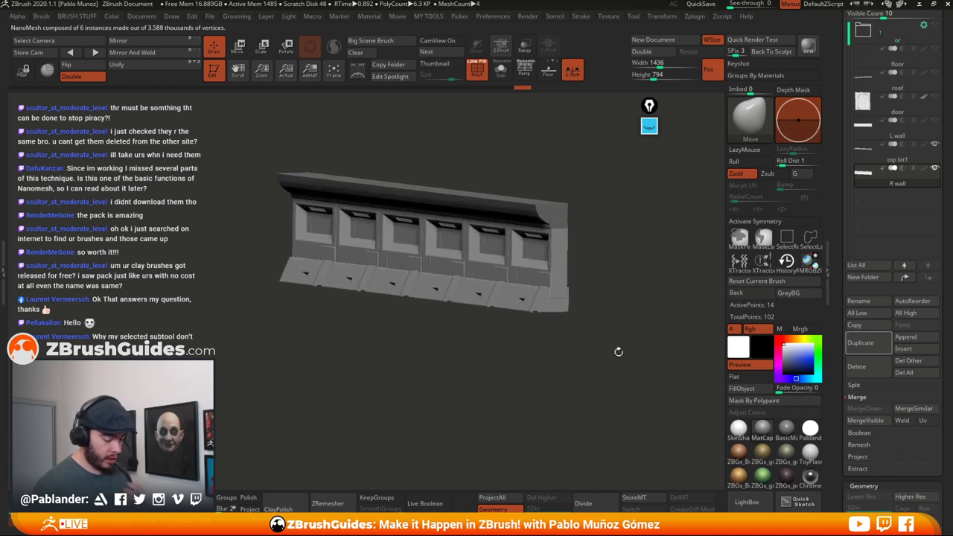
drag(617, 355, 620, 362)
drag(944, 218, 885, 267)
click(873, 149)
click(876, 161)
drag(612, 312, 612, 297)
click(867, 210)
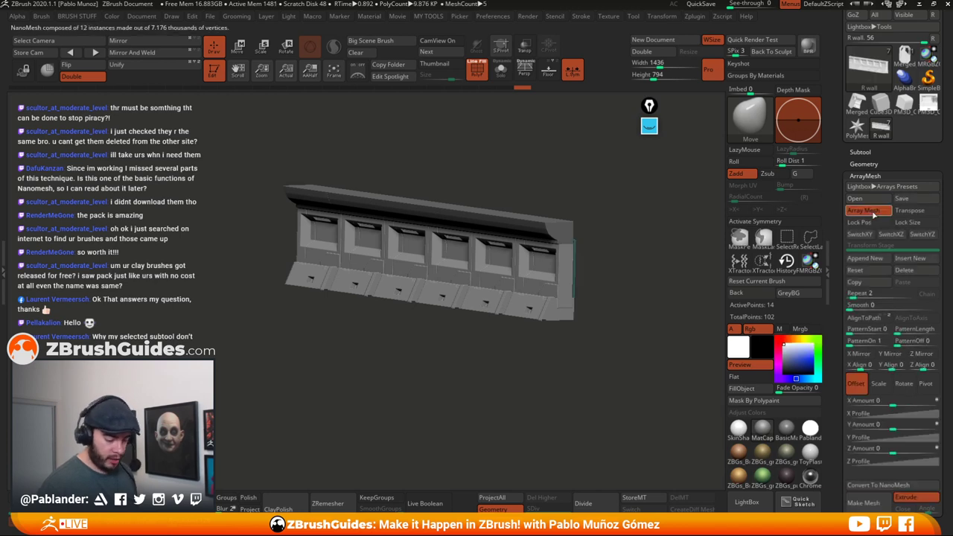
- Show the floor grid and offset the R wall's array copy by about -1.72 along Z to form the opposite wall
drag(608, 355, 601, 351)
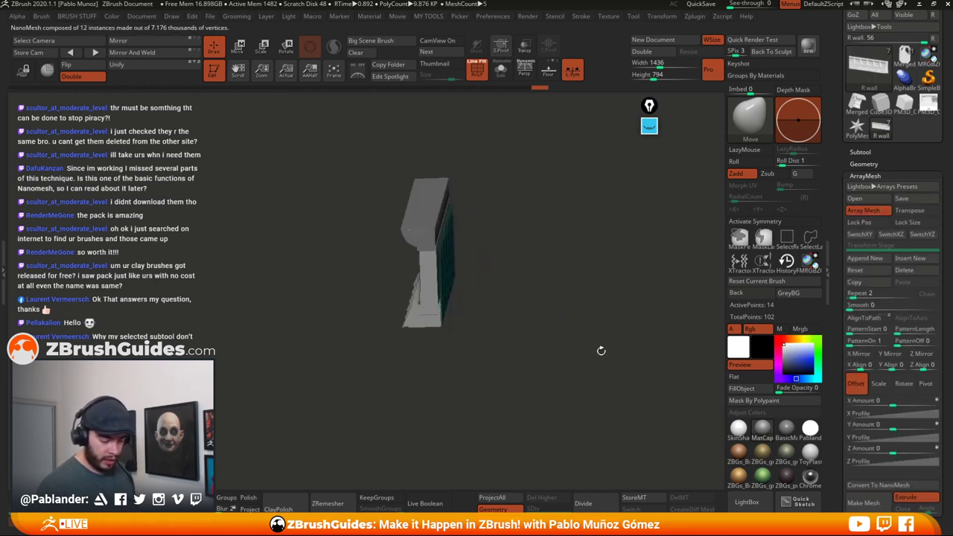
drag(514, 300, 515, 303)
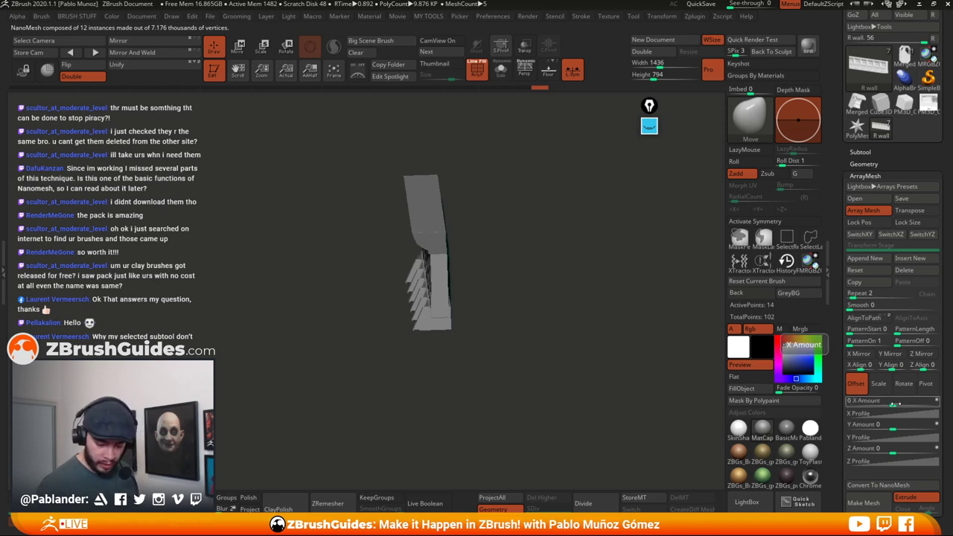
drag(896, 403, 907, 402)
drag(648, 400, 643, 380)
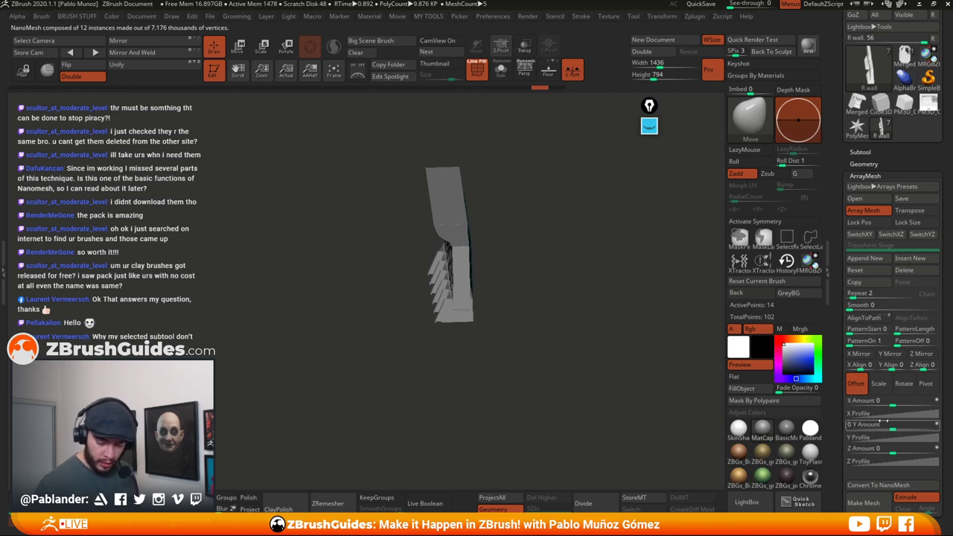
drag(941, 389, 941, 262)
drag(667, 311, 600, 330)
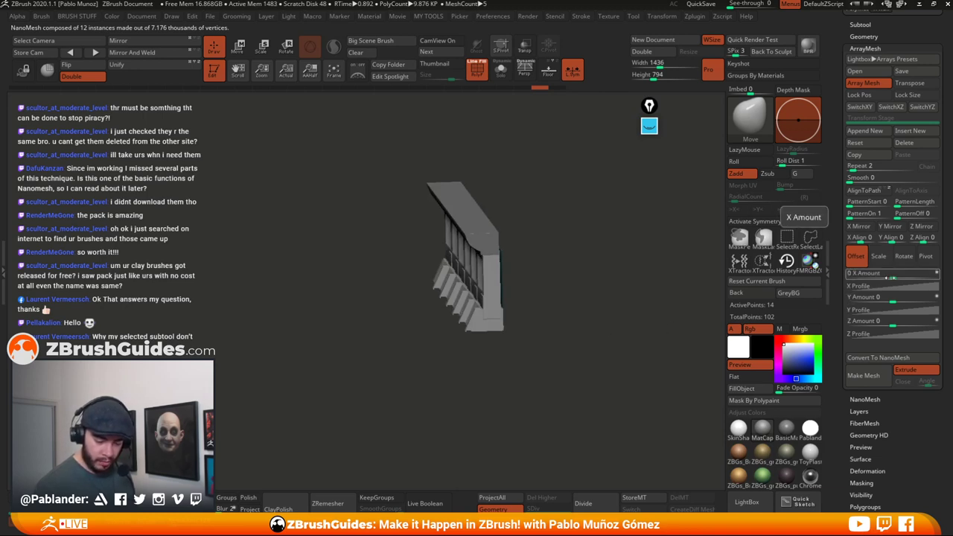
click(547, 69)
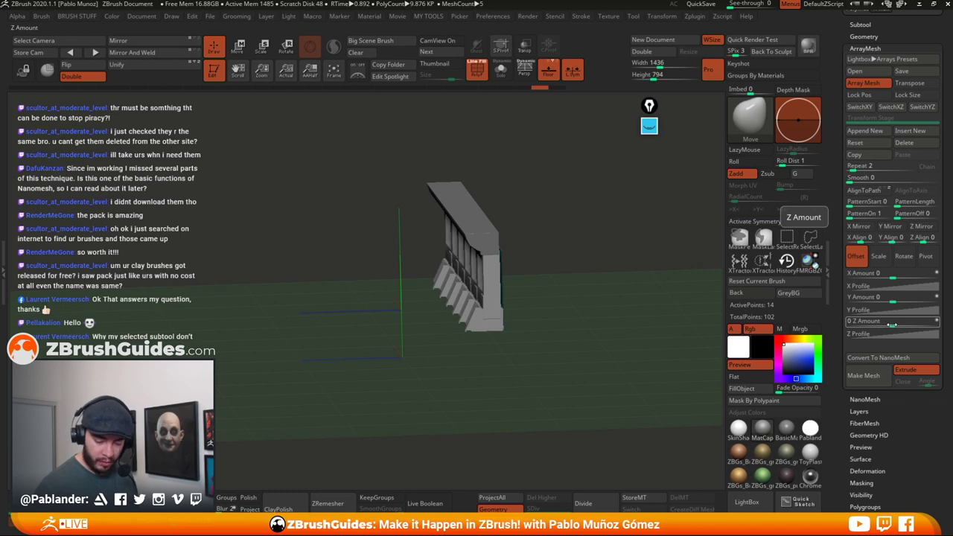
drag(891, 325, 869, 325)
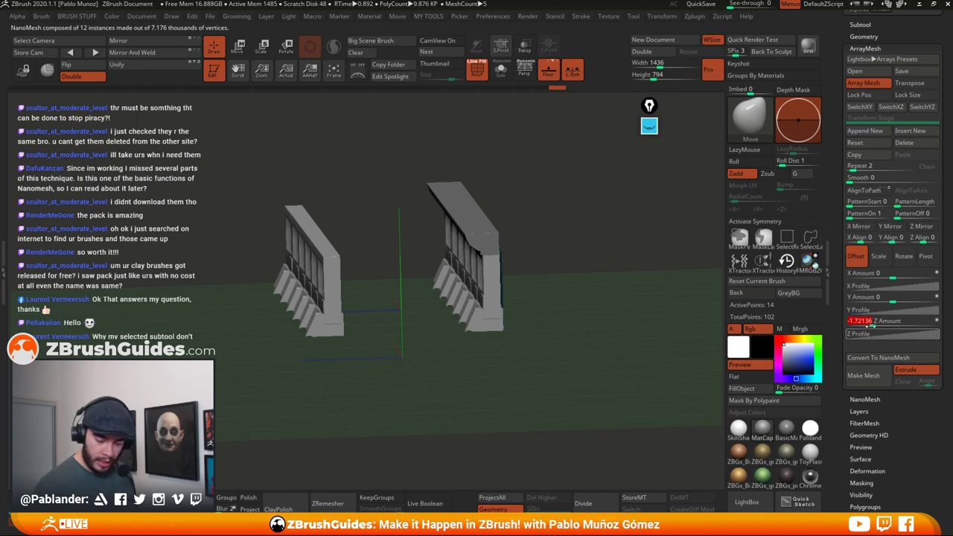
- Try rotating the wall's array copy by 180 around Y, and undo the rotation
click(904, 257)
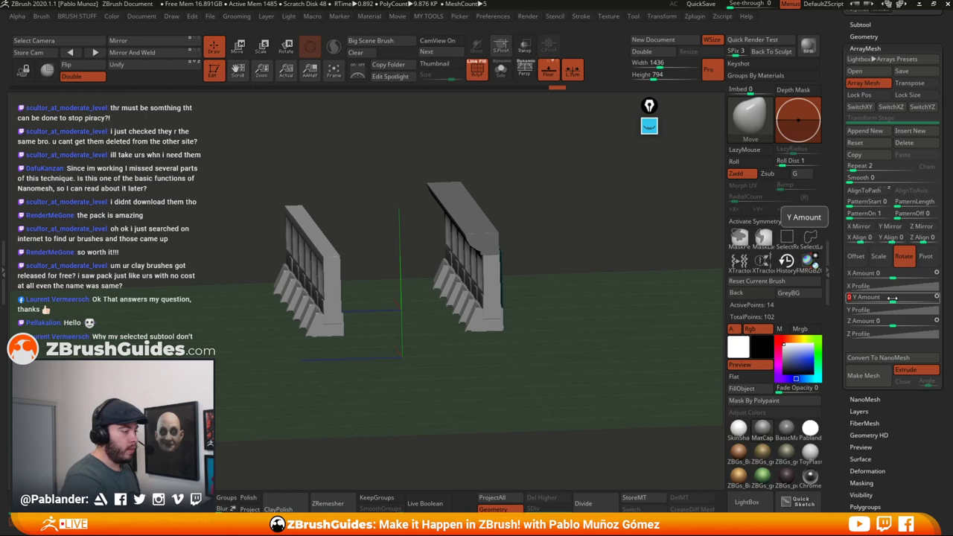
key(Return)
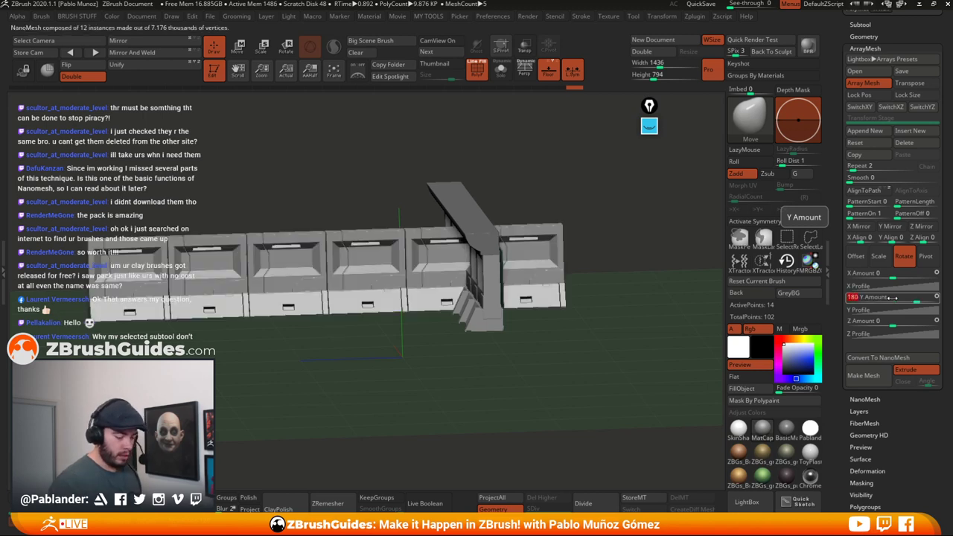
mouse_move(915, 299)
mouse_down()
mouse_move(900, 299)
mouse_move(917, 299)
mouse_up()
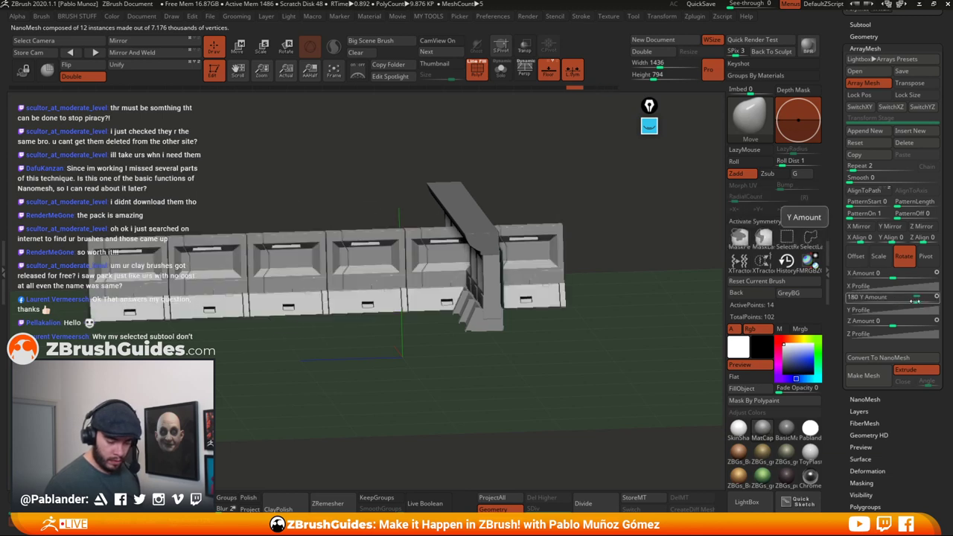
key(ctrl+z)
mouse_move(704, 341)
mouse_down()
mouse_move(603, 342)
mouse_move(600, 356)
mouse_up()
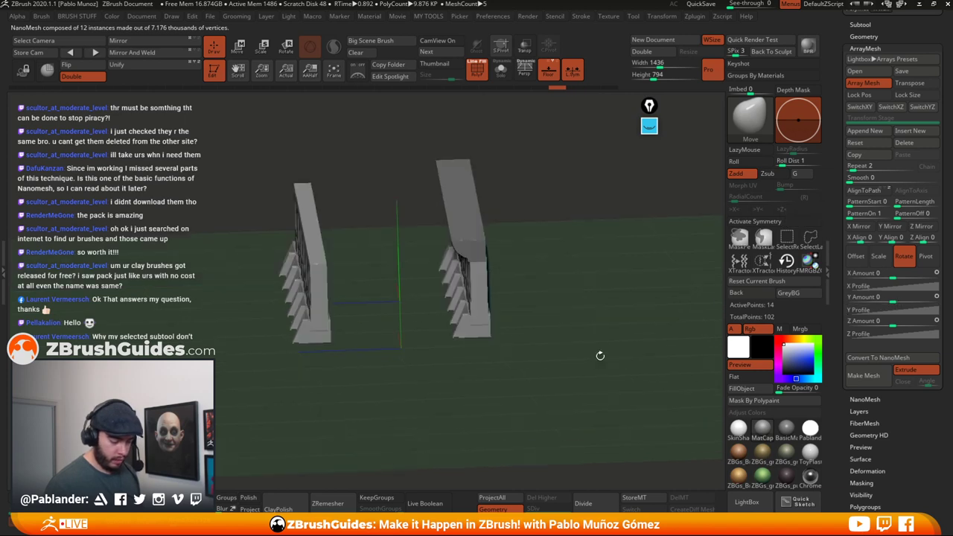
- Set the array copy's rotation amount around Y to 360 so the copied wall faces the original
drag(896, 301, 920, 300)
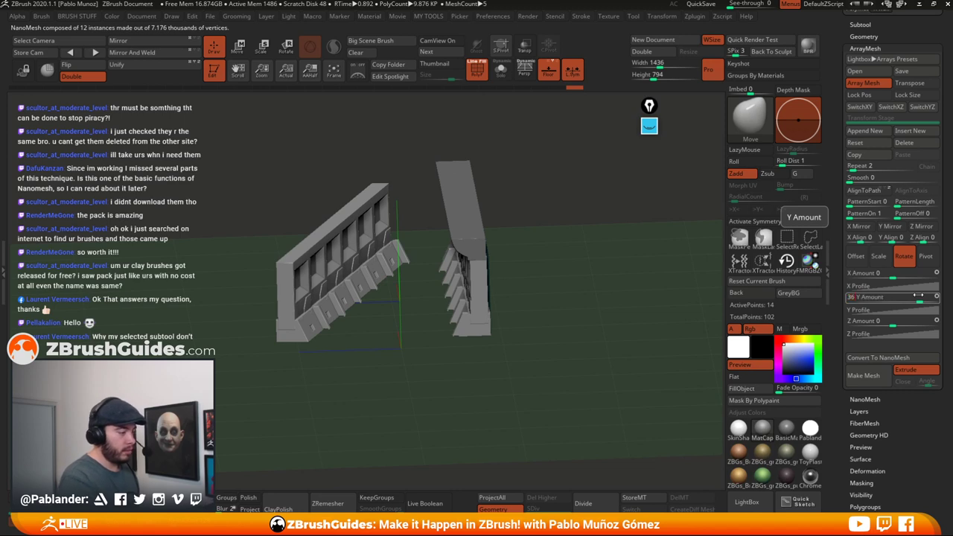
drag(919, 296, 919, 297)
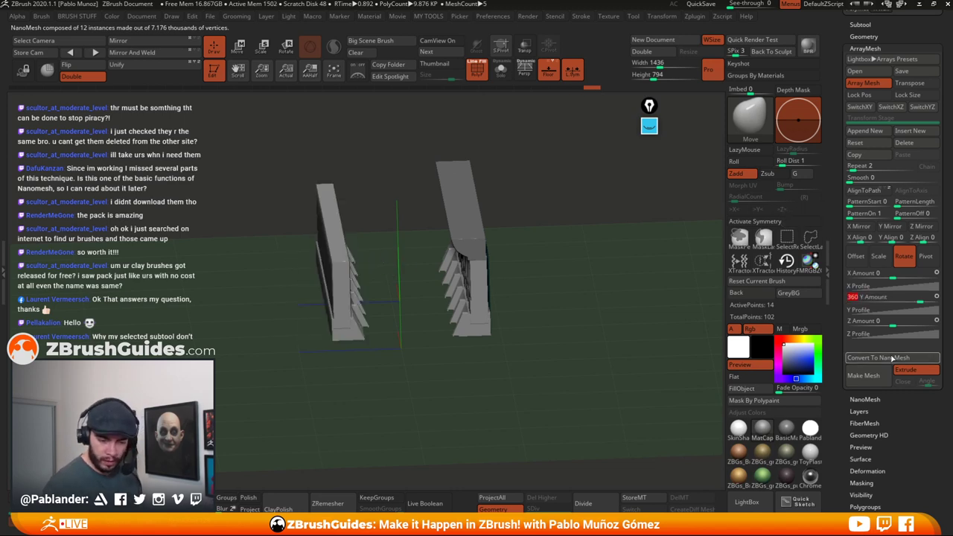
drag(626, 348, 603, 334)
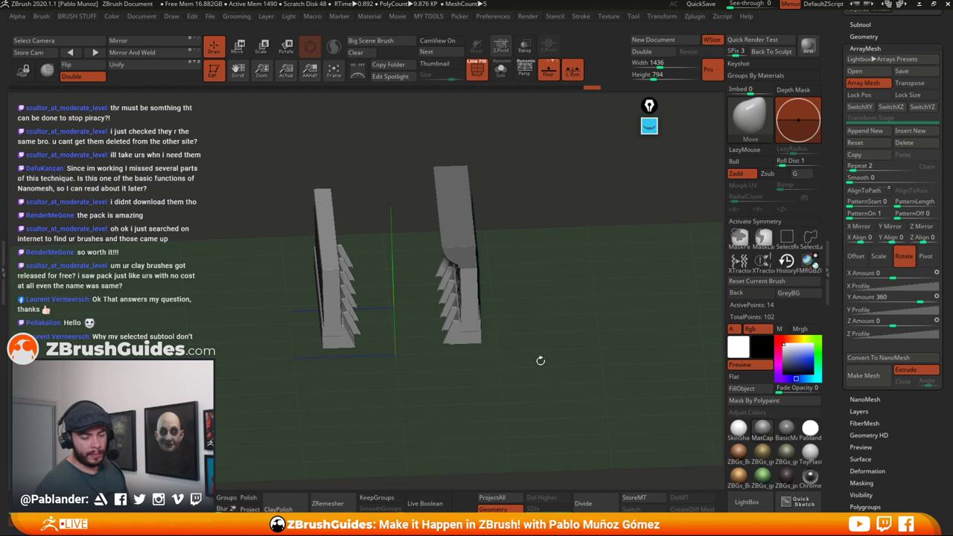
- Try raising the start point of the Y Profile curve to its maximum and setting the Y rotation amount to 180
click(859, 309)
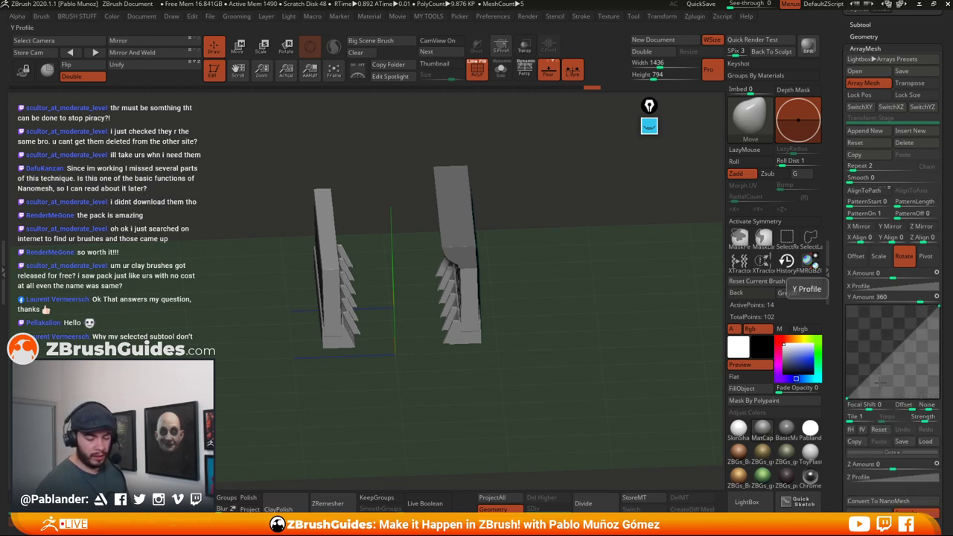
drag(847, 399, 839, 300)
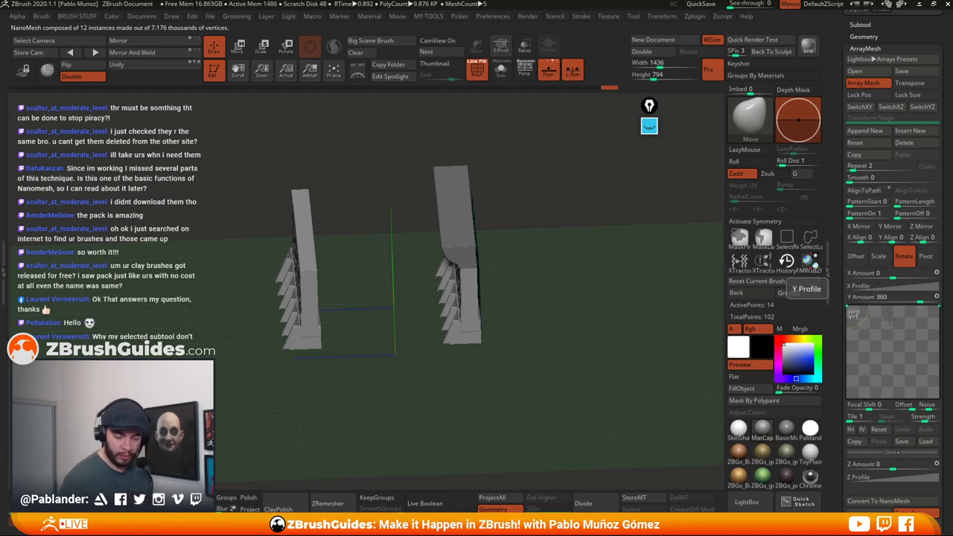
click(900, 299)
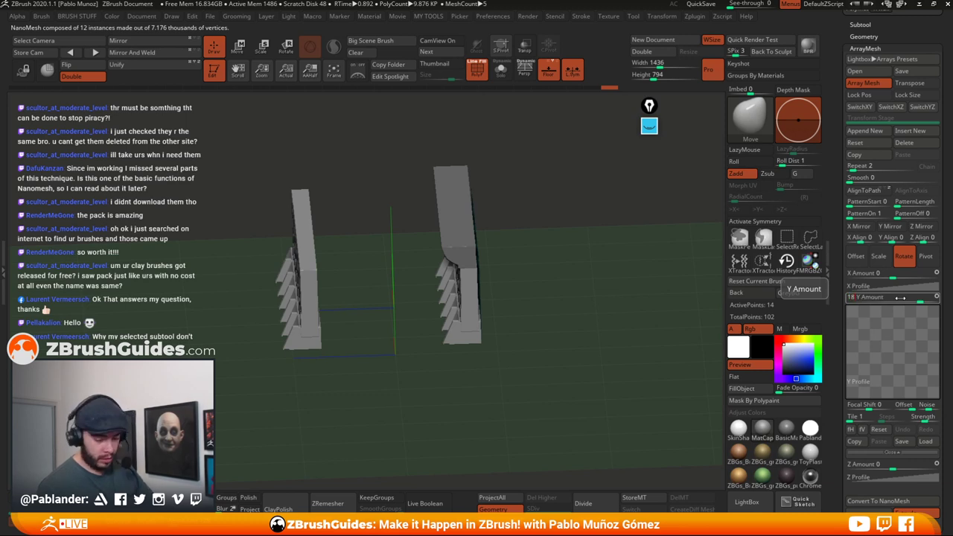
text(180)
key(Return)
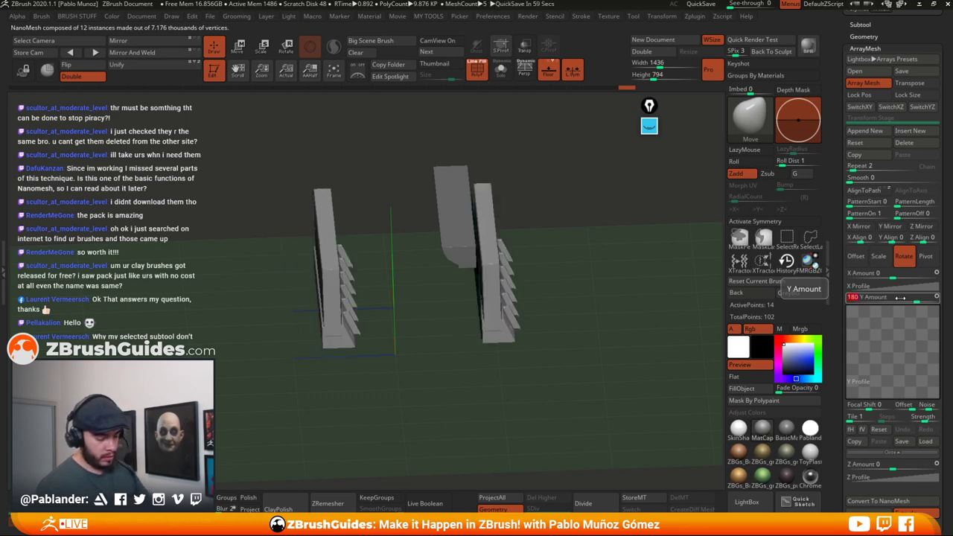
drag(623, 367, 630, 359)
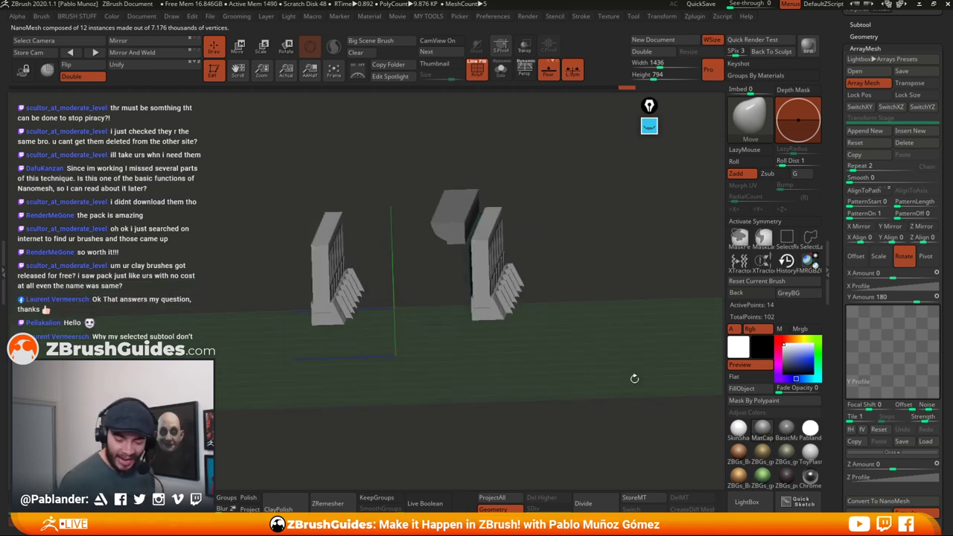
- Undo the 180 rotation amount and the raised start point of the Y Profile curve
drag(942, 316, 942, 304)
key(ctrl+z)
key(ctrl+z)
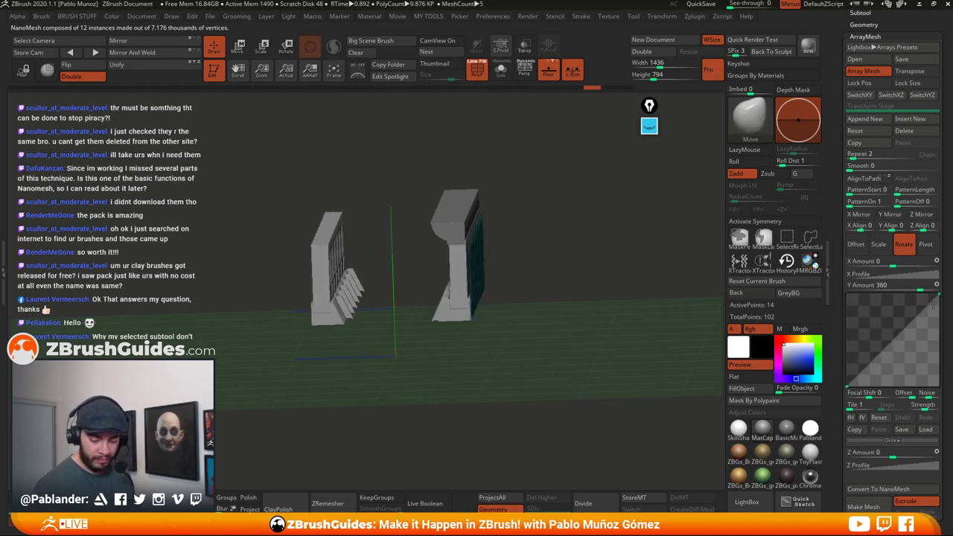
drag(575, 368, 580, 373)
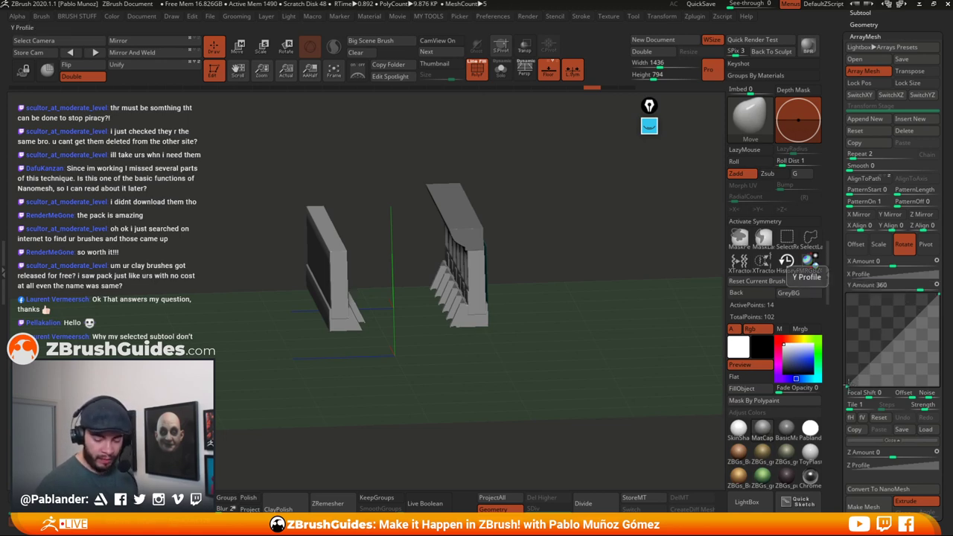
- Try raising the Y Profile curve's start point slightly, and return it to the bottom of the curve
drag(846, 385, 846, 386)
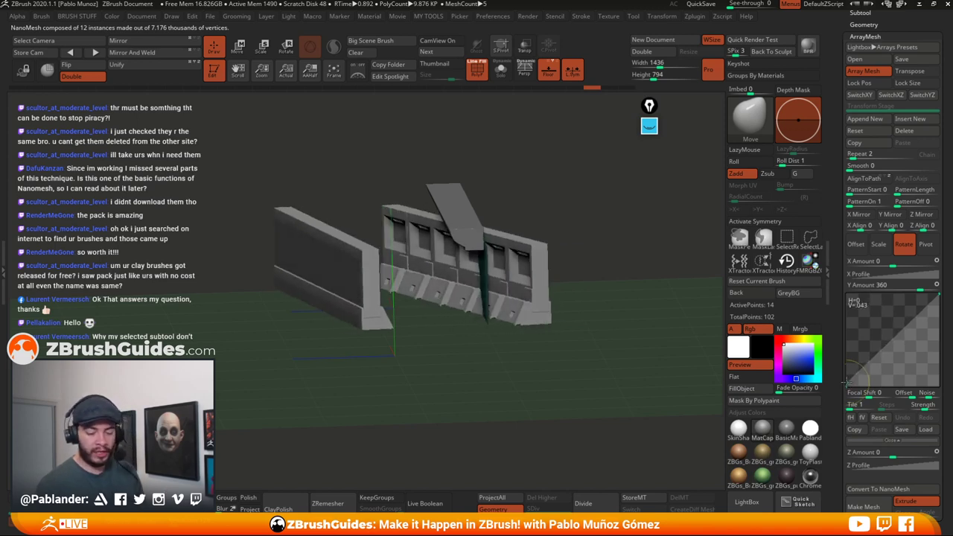
mouse_move(845, 384)
mouse_down()
mouse_move(838, 366)
mouse_move(836, 398)
mouse_up()
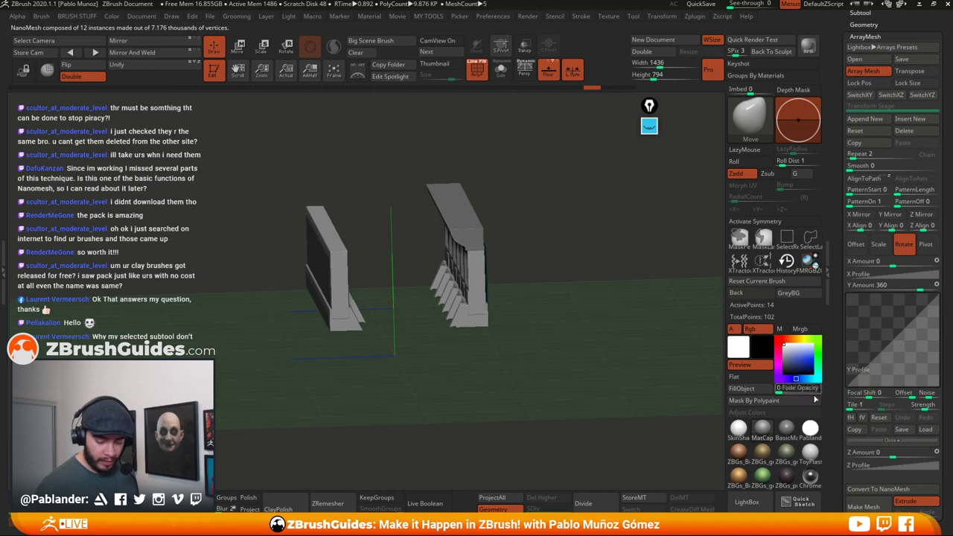
shift+drag(559, 406, 566, 383)
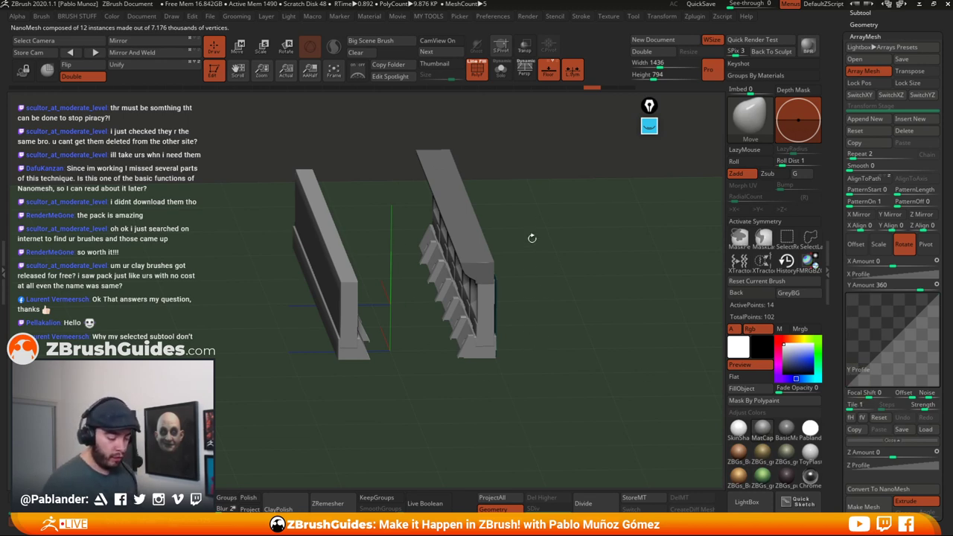
- Annotate in pink the link from the Y Profile curve's start point to the original wall, and mark that point 0
click(649, 125)
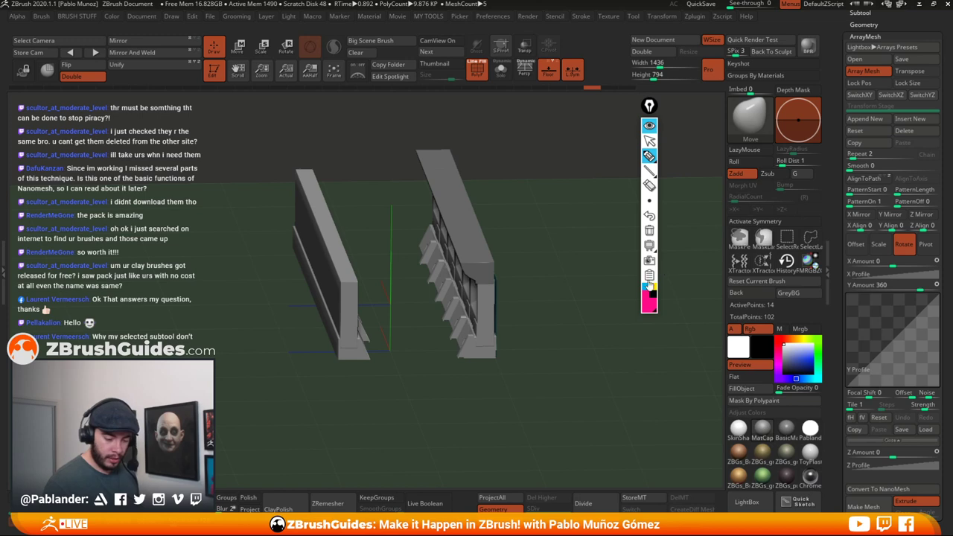
click(649, 125)
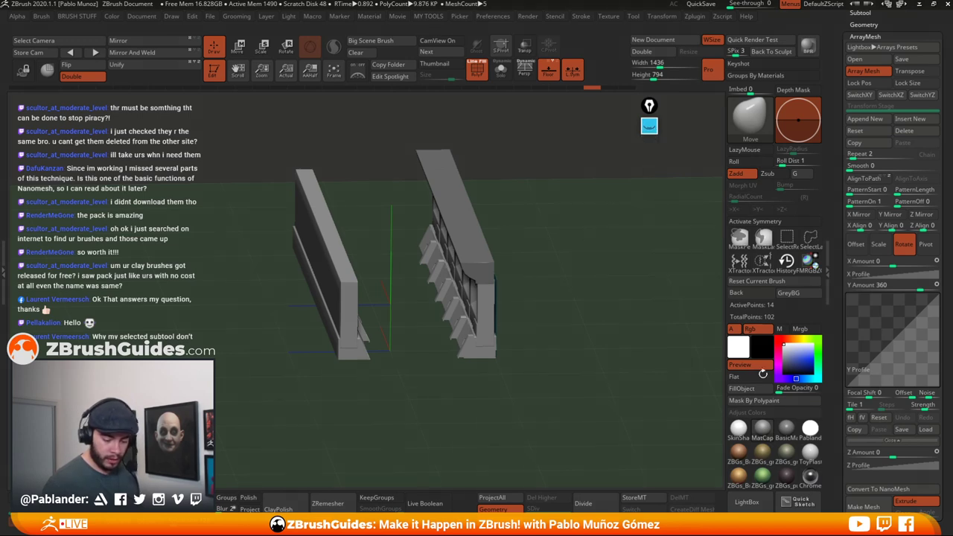
click(649, 126)
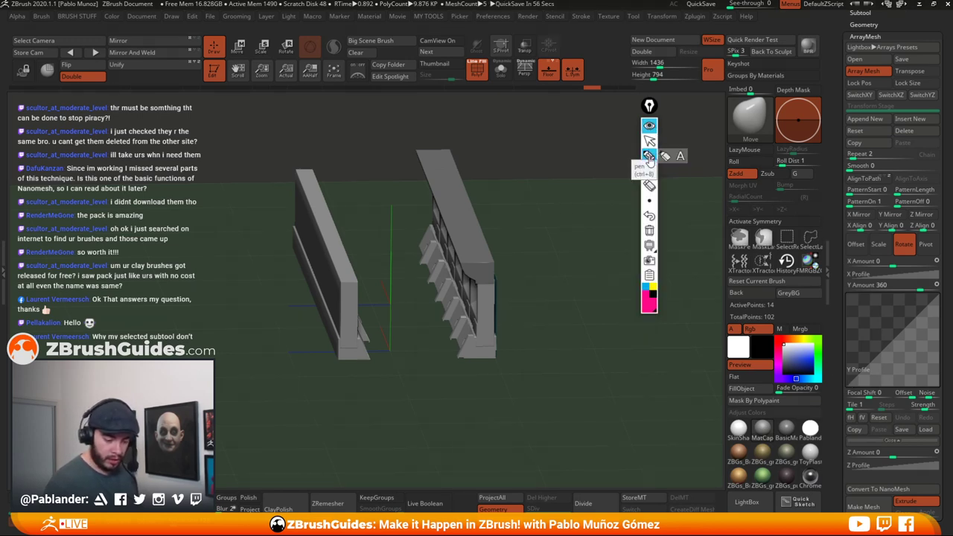
mouse_move(847, 387)
mouse_down()
mouse_move(775, 404)
mouse_move(507, 355)
mouse_up()
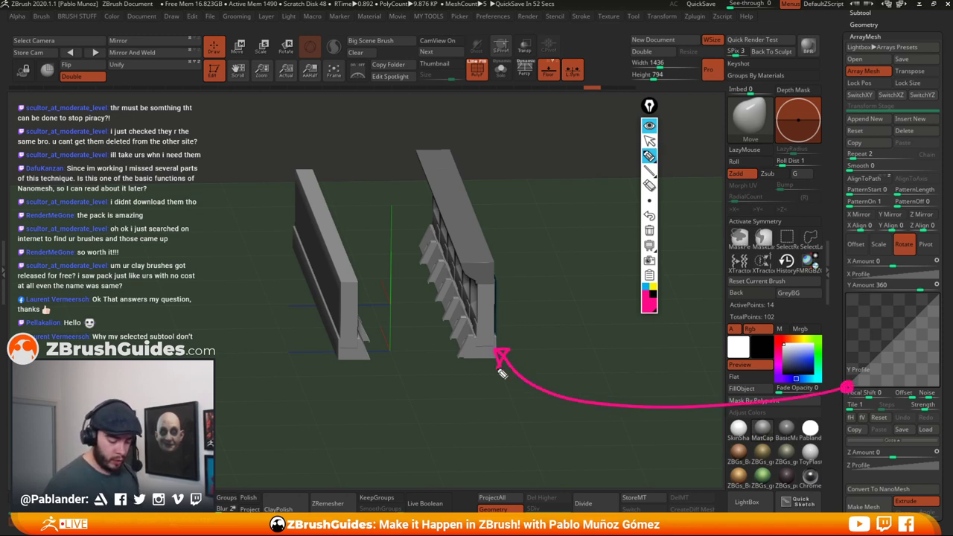
mouse_move(413, 232)
mouse_down()
mouse_move(432, 286)
mouse_move(507, 359)
mouse_move(413, 237)
mouse_up()
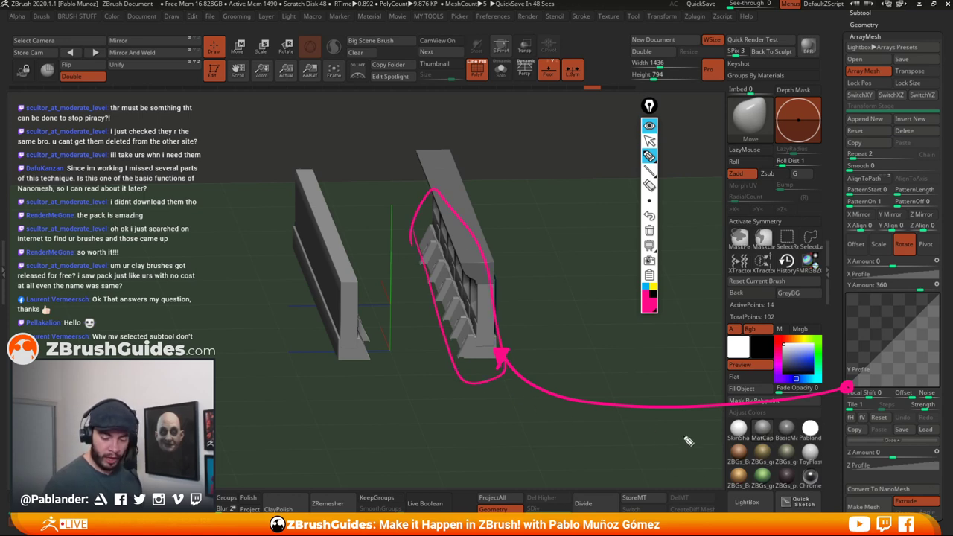
drag(840, 301, 841, 380)
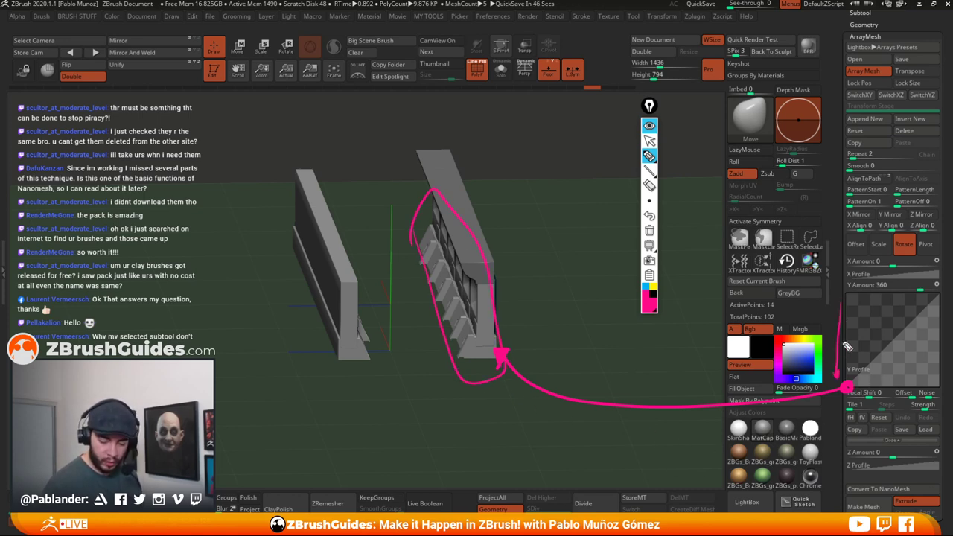
drag(822, 310, 825, 308)
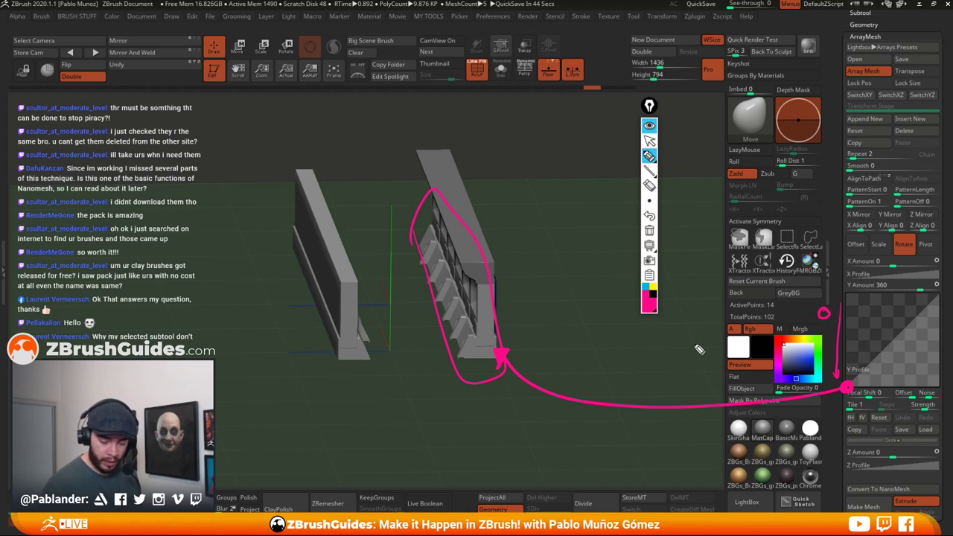
- Annotate in yellow the link from the curve's end point to the copied wall, and circle the Y amount of 360
click(652, 287)
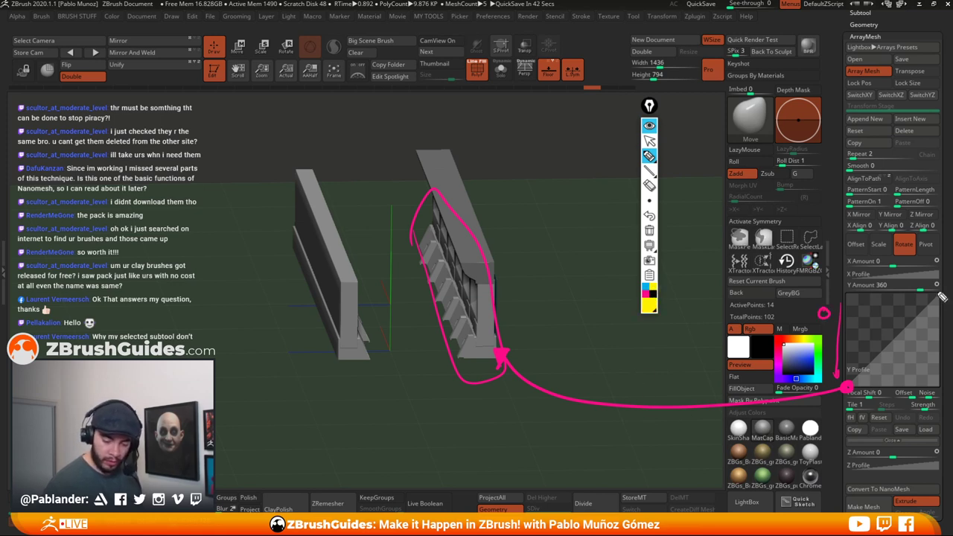
mouse_move(941, 296)
mouse_down()
mouse_move(684, 67)
mouse_move(322, 166)
mouse_move(353, 376)
mouse_move(318, 167)
mouse_up()
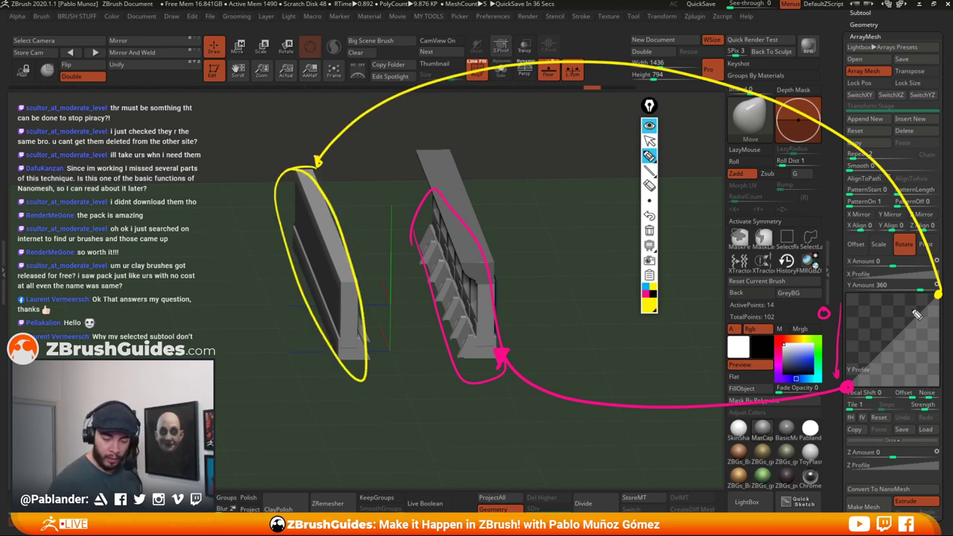
drag(895, 284, 892, 283)
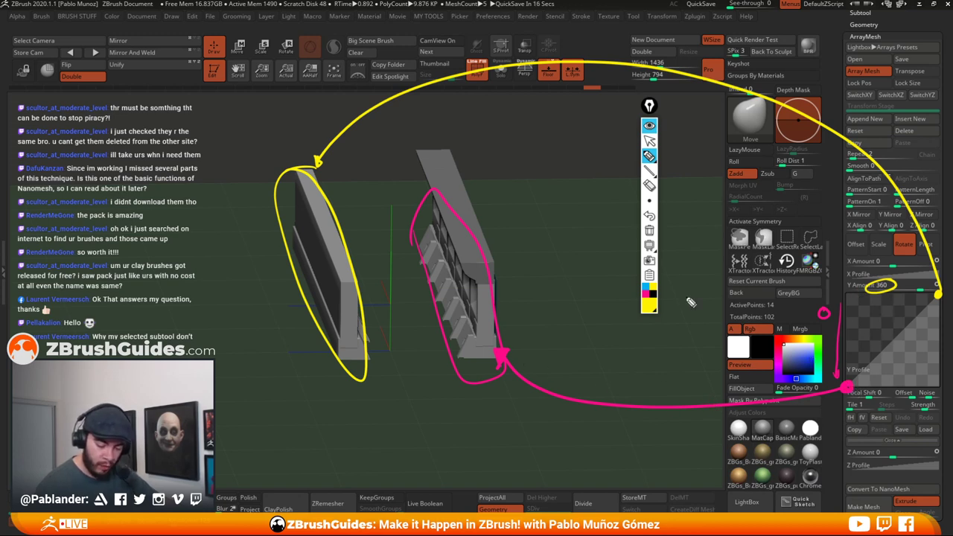
- Annotate in blue the upward shift of the curve's start point, the original wall's rotated direction and the Y amount
click(649, 294)
click(848, 386)
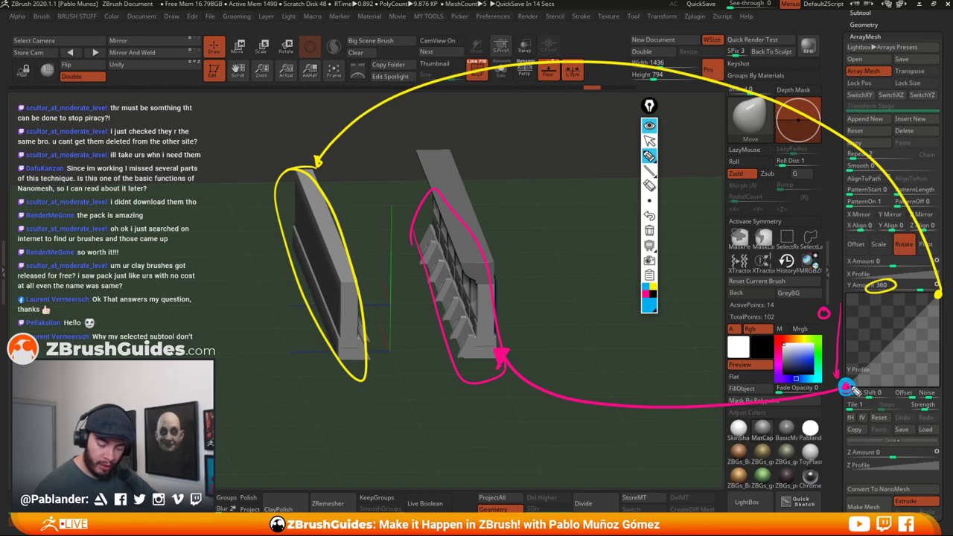
drag(848, 385, 850, 348)
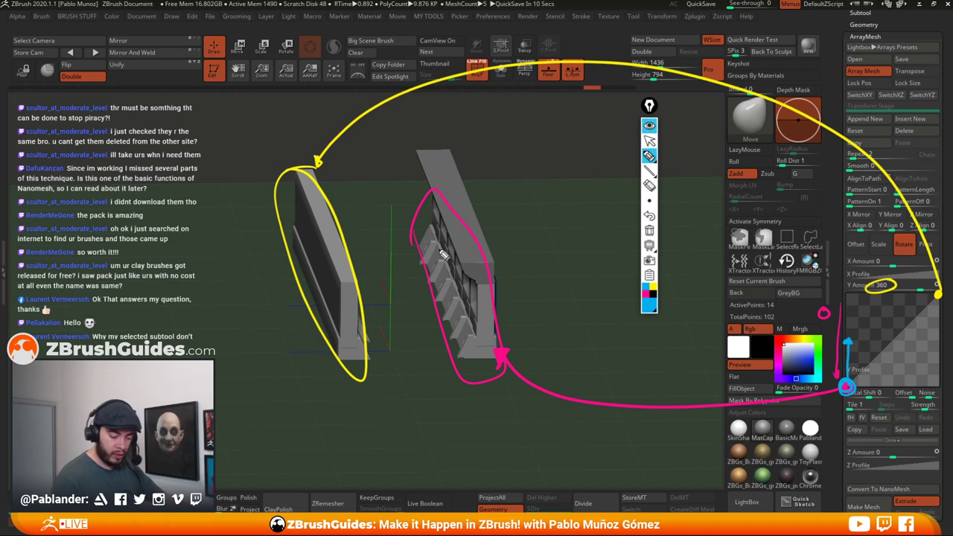
mouse_move(426, 233)
mouse_down()
mouse_move(578, 336)
mouse_move(415, 217)
mouse_up()
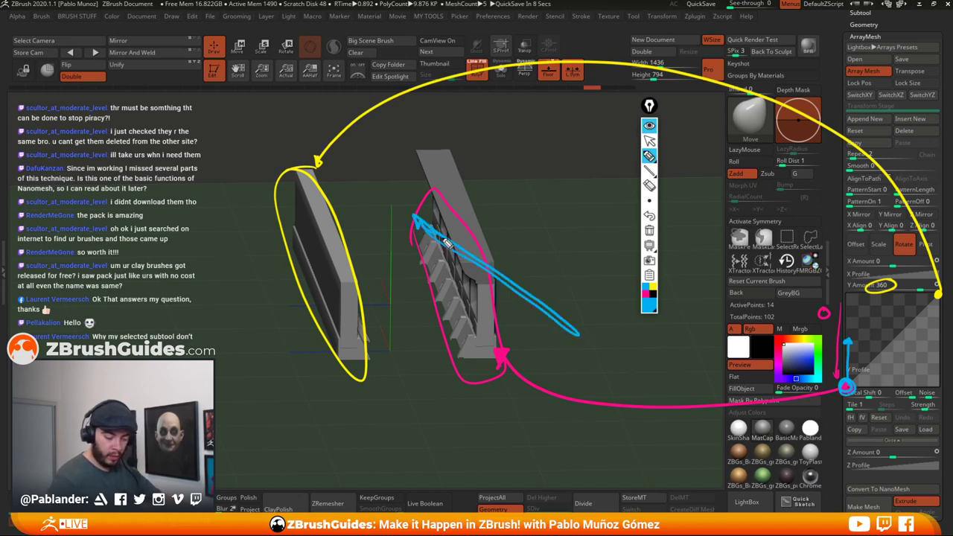
drag(533, 290, 406, 201)
drag(891, 286, 890, 291)
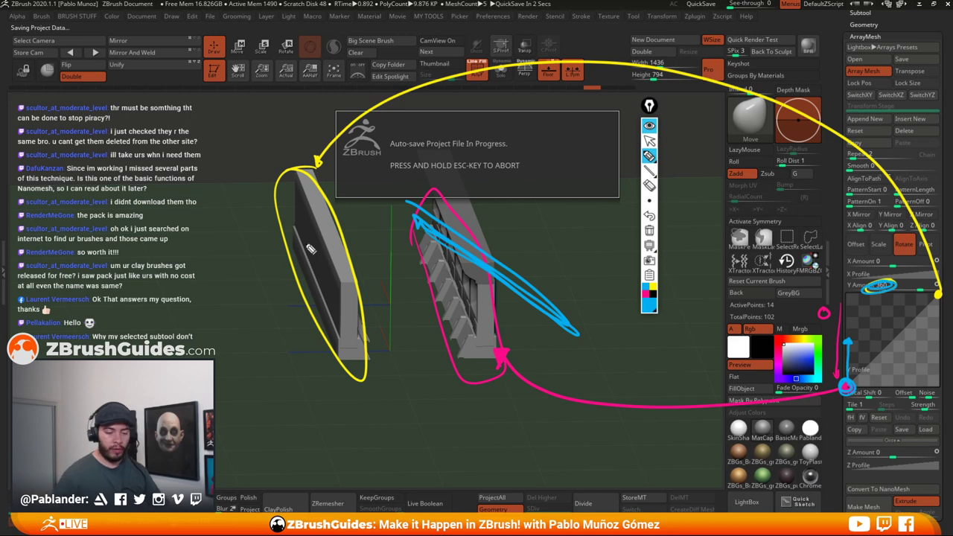
- Clear all annotations, put the annotation tools away and close the Y Profile curve
click(649, 230)
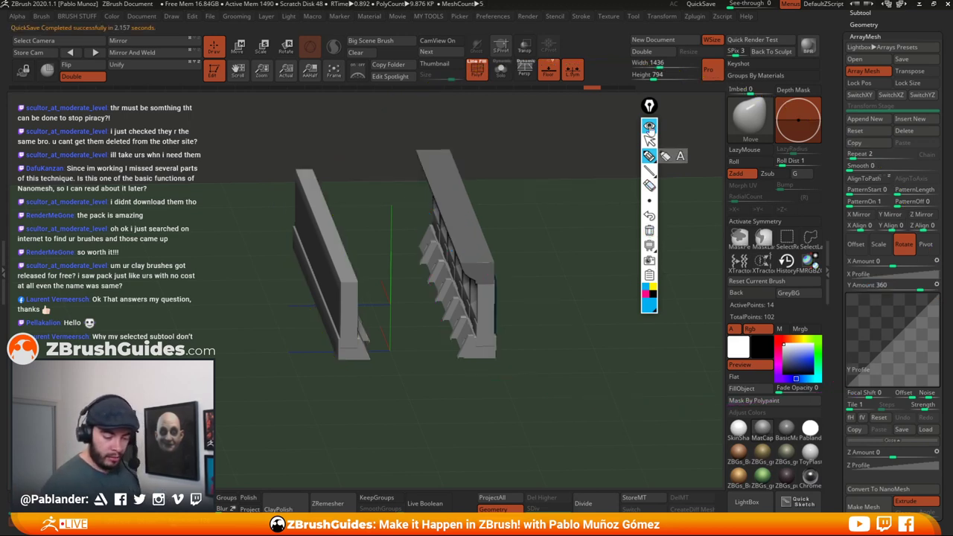
click(649, 127)
drag(650, 107, 706, 110)
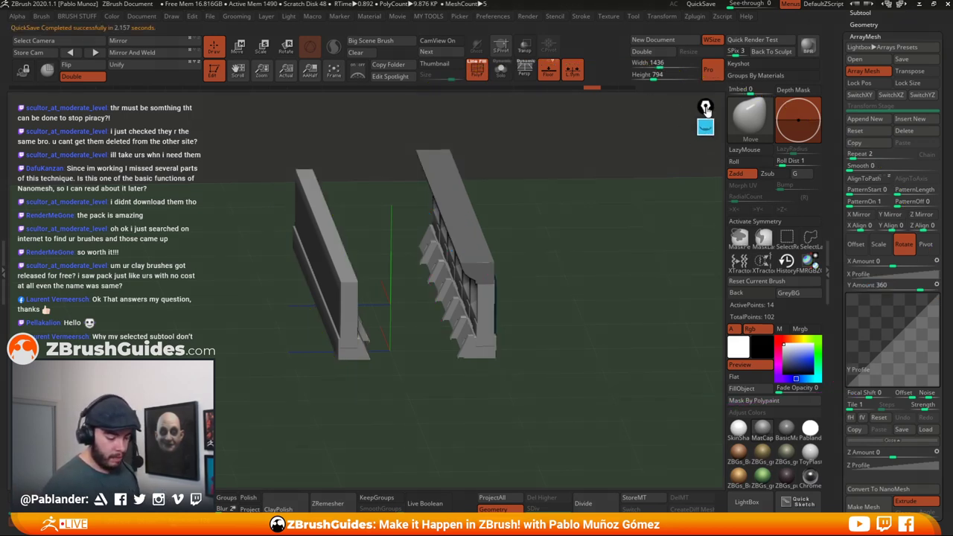
drag(583, 299, 541, 307)
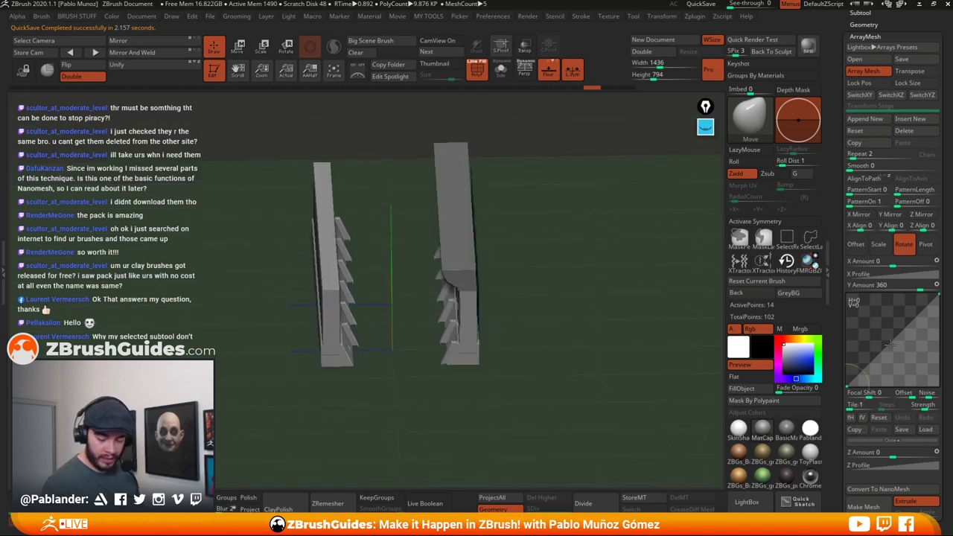
click(874, 440)
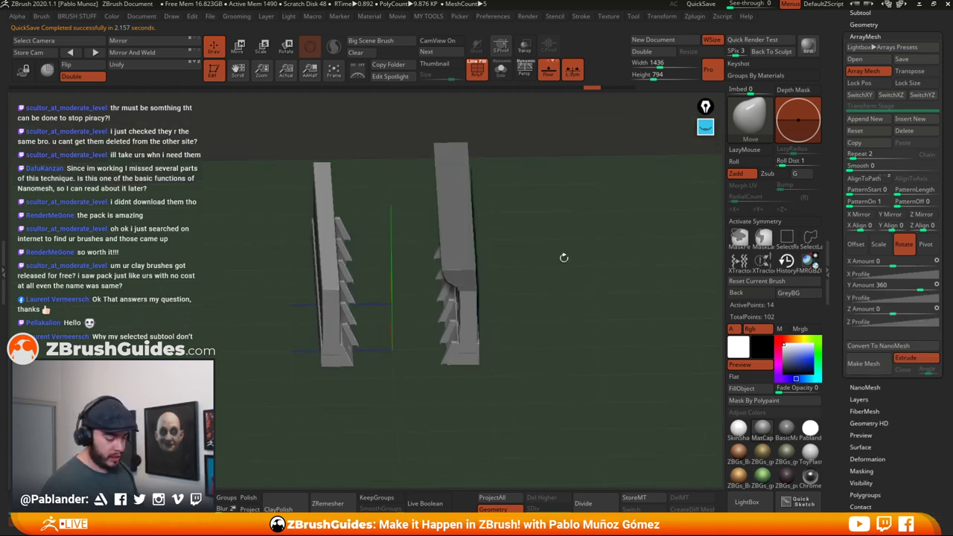
- Activate Array Mesh on the top trim of the original wall and set its Z offset to -1
drag(563, 258, 517, 252)
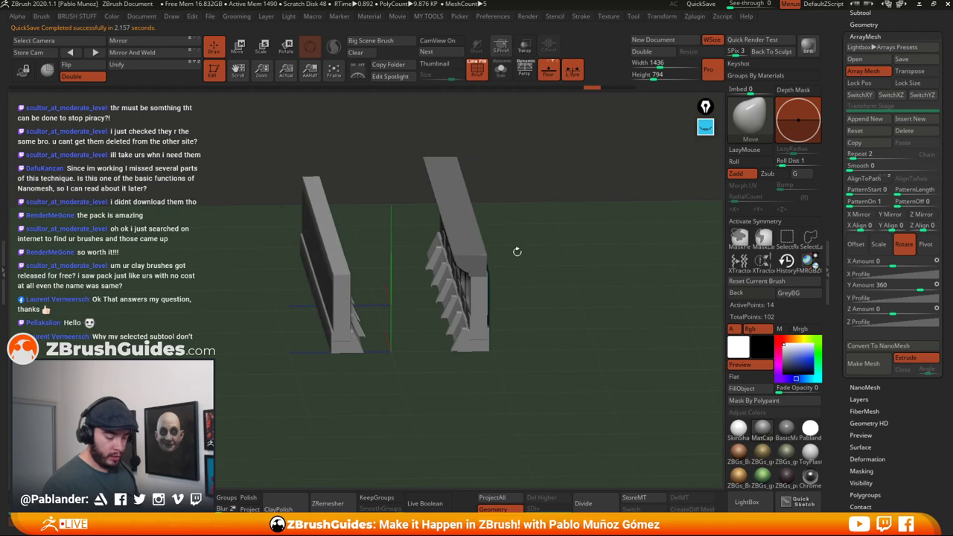
mouse_move(673, 242)
mouse_down()
mouse_move(610, 226)
mouse_move(673, 223)
mouse_up()
alt+click(486, 213)
click(873, 72)
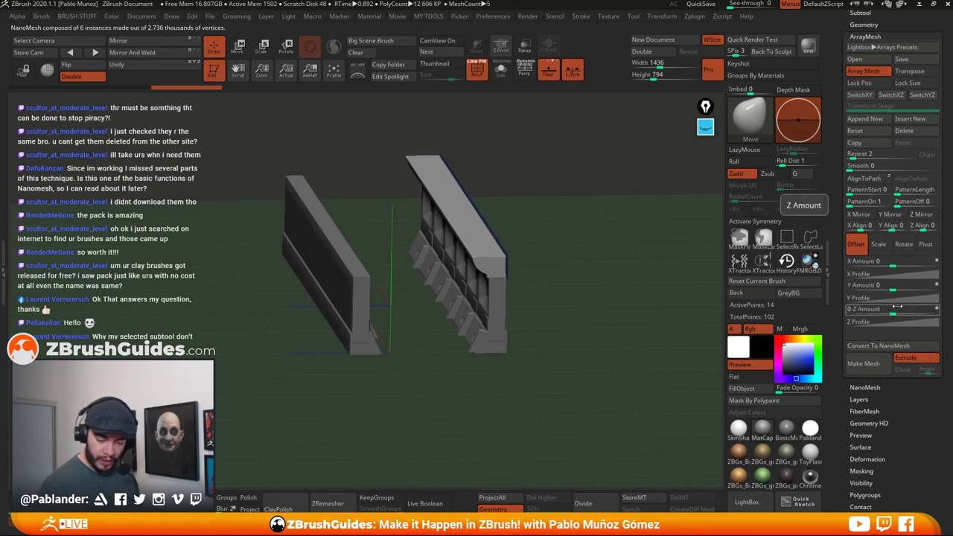
mouse_move(887, 313)
mouse_down()
mouse_move(863, 312)
mouse_move(873, 312)
mouse_up()
click(873, 311)
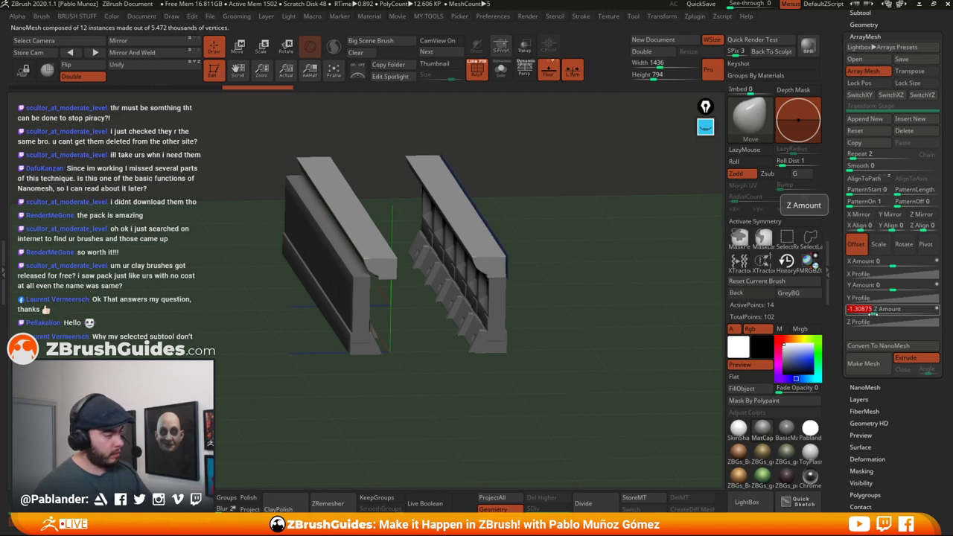
text(-1)
key(Return)
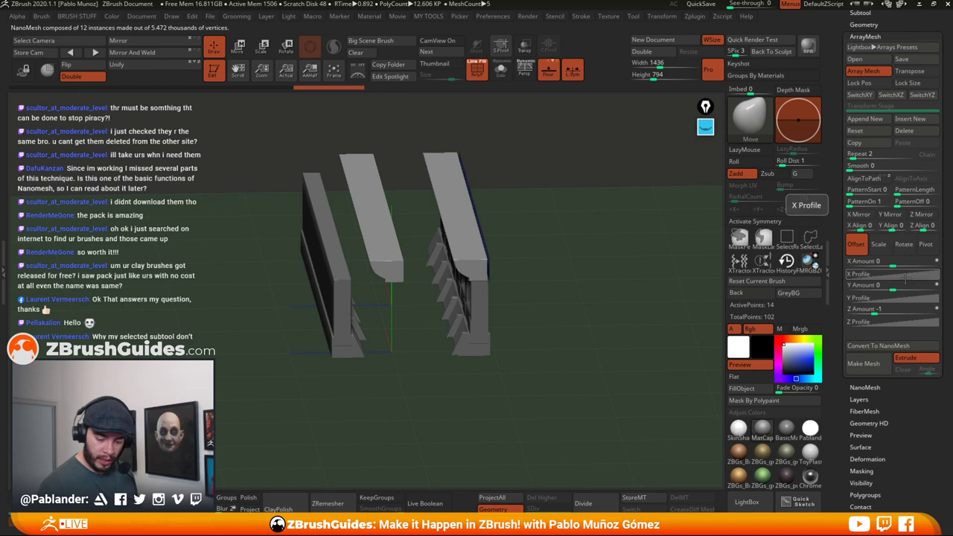
- Set the trim array's Y rotation amount to 360 so the copy faces the original trim
click(904, 245)
click(903, 286)
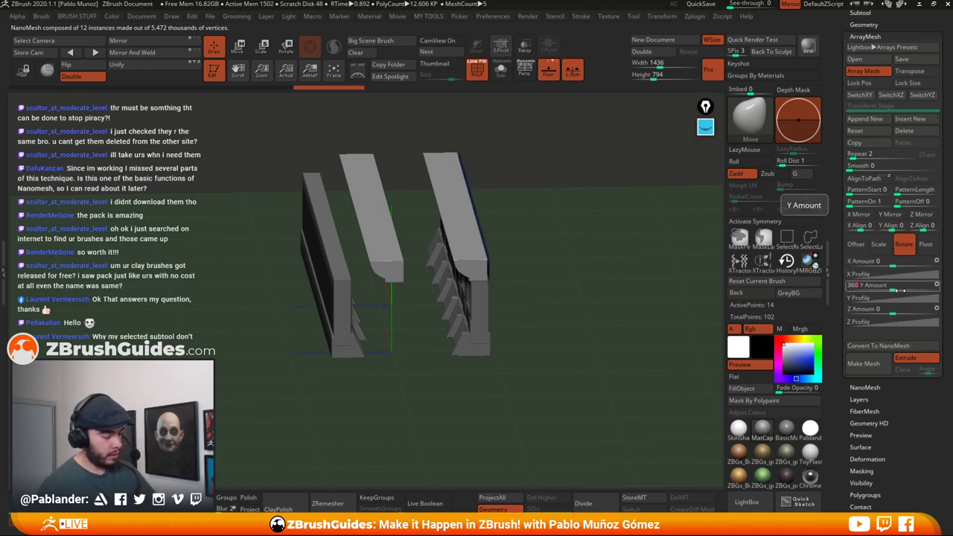
text(360)
key(Return)
- Set the trim array's Z offset to about -1.88 so the copy sits over the opposite wall
click(856, 244)
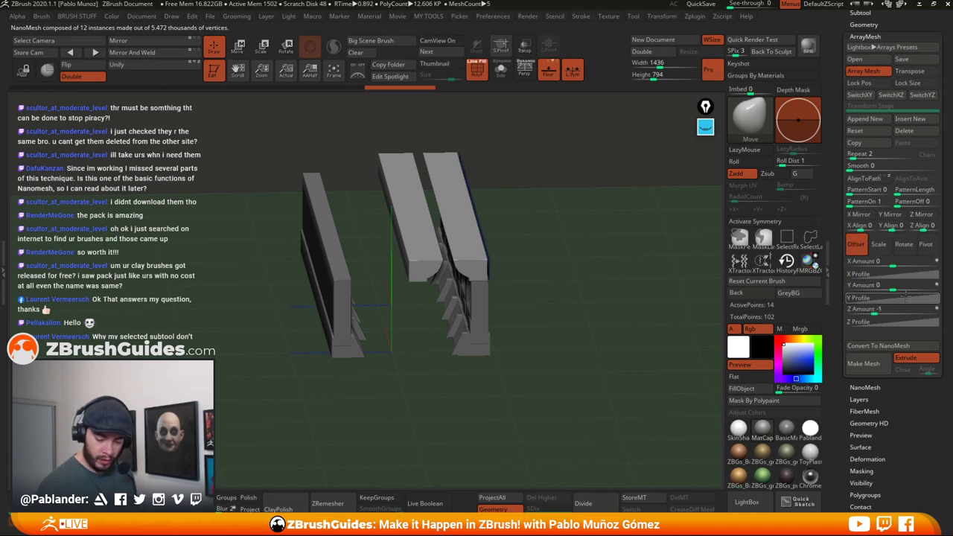
mouse_move(878, 312)
mouse_down()
mouse_move(865, 313)
mouse_move(876, 305)
mouse_up()
click(874, 313)
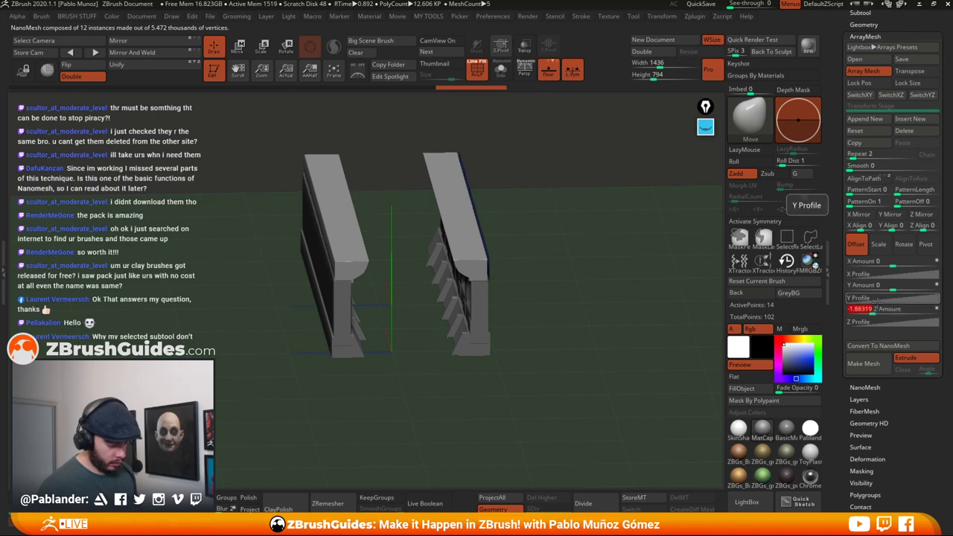
drag(688, 322, 600, 333)
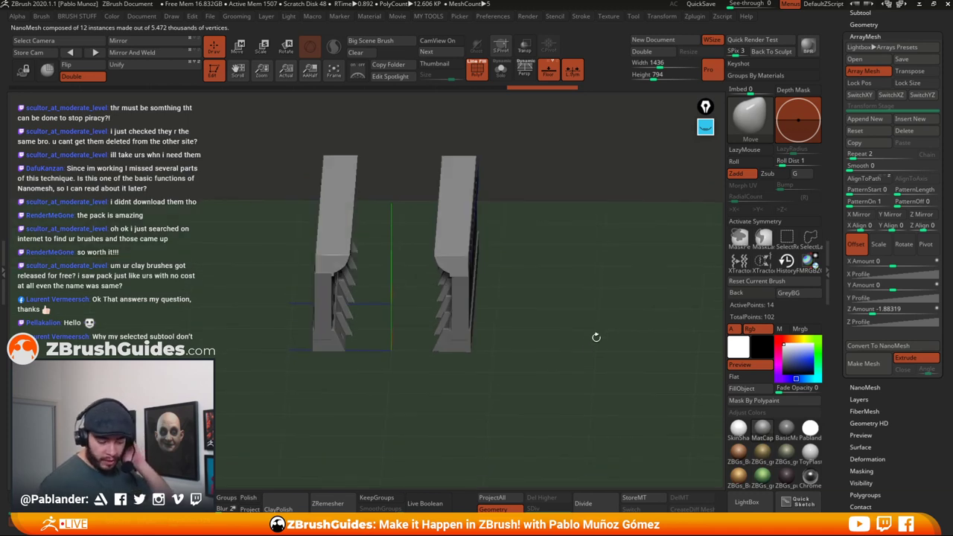
drag(544, 215, 594, 311)
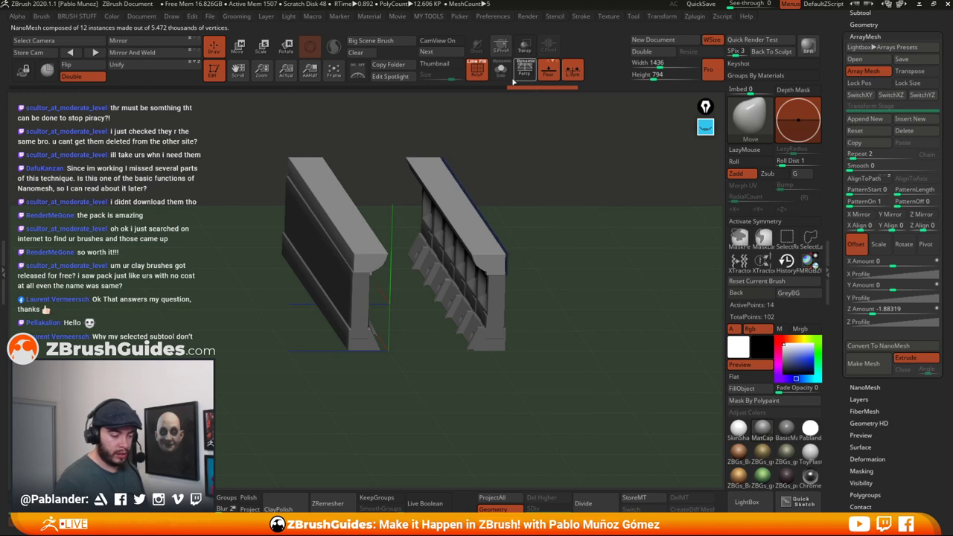
- Hide the floor grid and inspect the two facing walls from several angles
click(548, 69)
drag(571, 277, 583, 351)
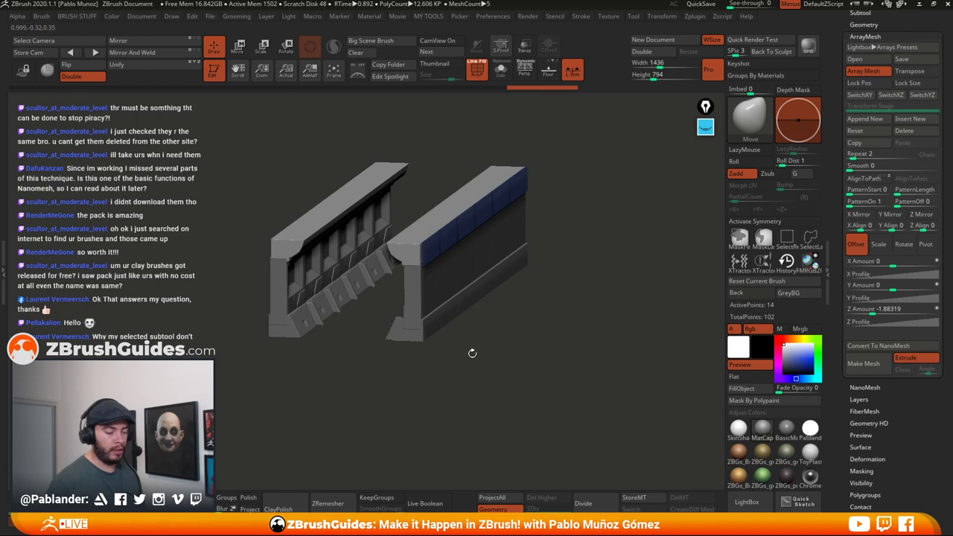
drag(580, 342, 560, 360)
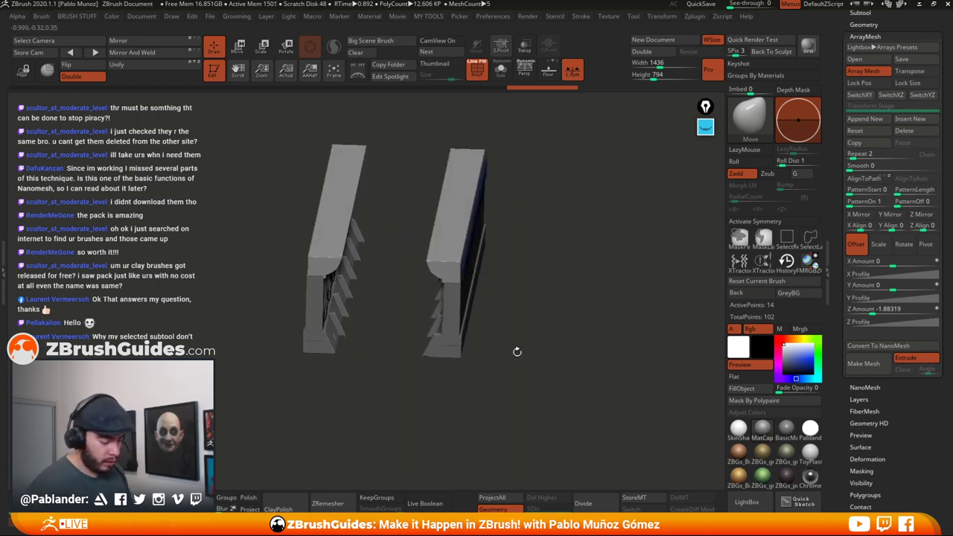
drag(562, 296, 561, 297)
drag(556, 341, 566, 320)
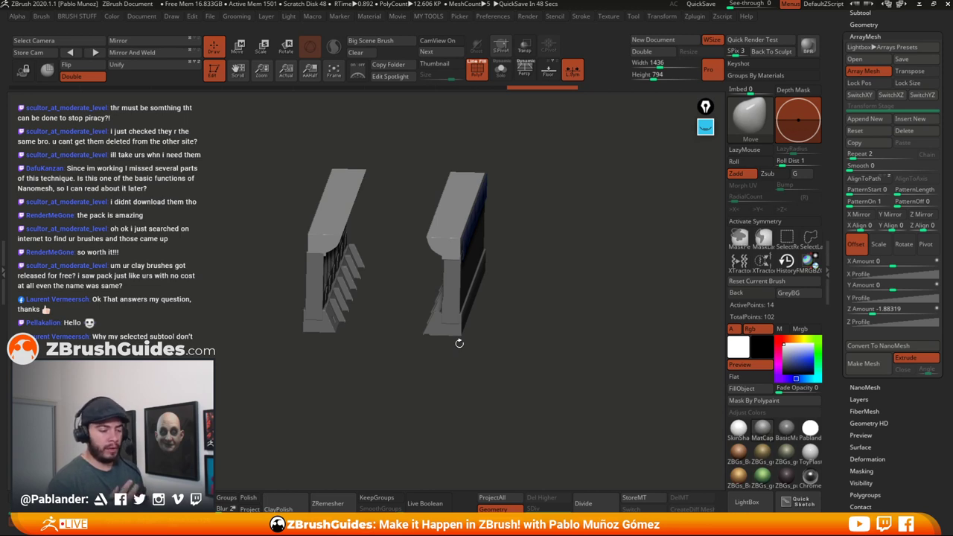
drag(543, 298, 576, 303)
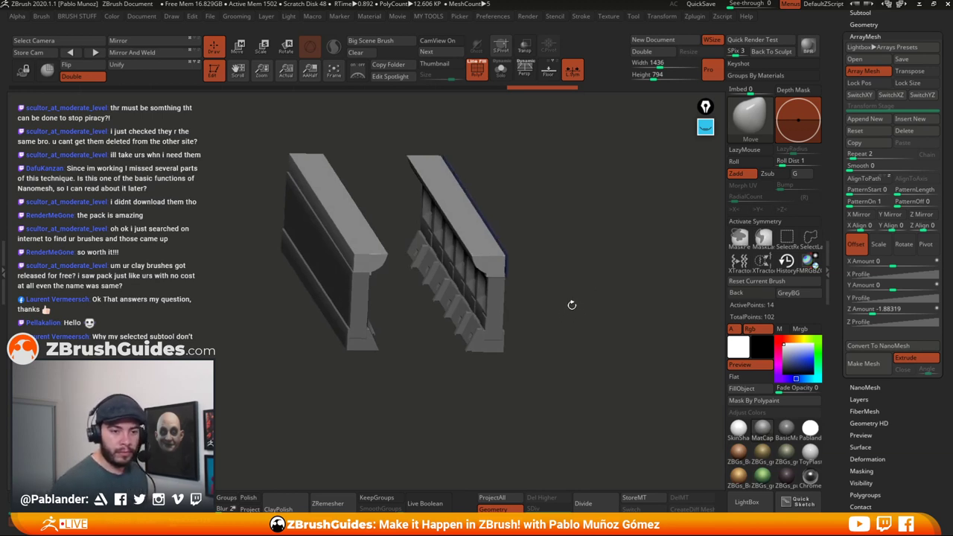
mouse_move(564, 306)
alt+mouse_down()
mouse_move(572, 321)
mouse_move(578, 304)
alt+mouse_up()
- Close the ArrayMesh settings, make the door subtool visible in the subtool list and select it
scroll(840, 178, up, 5)
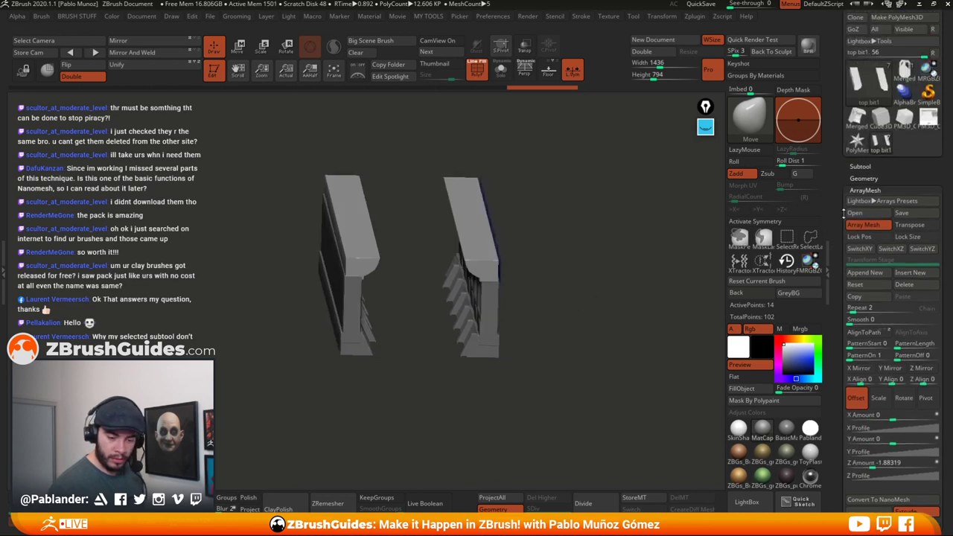
click(865, 189)
scroll(836, 273, up, 2)
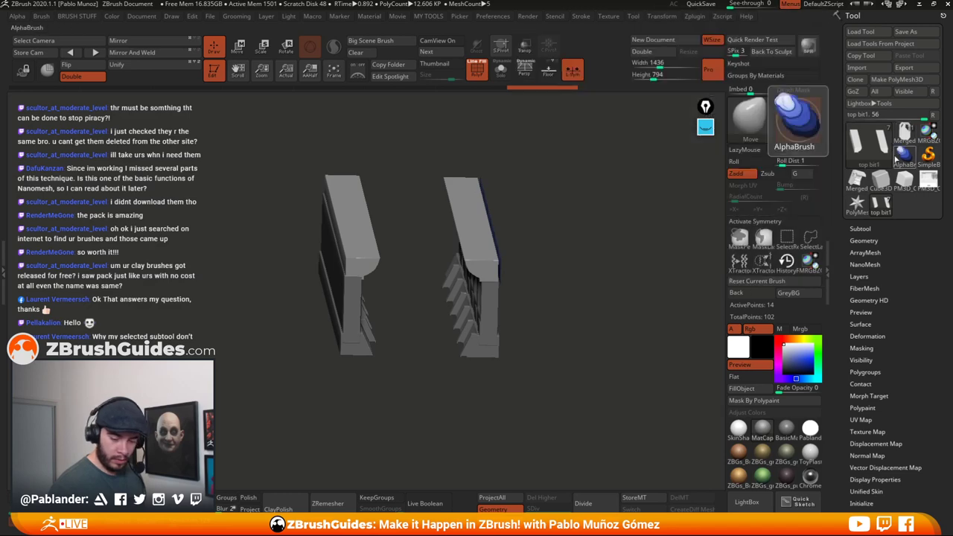
click(873, 228)
scroll(875, 213, down, 1)
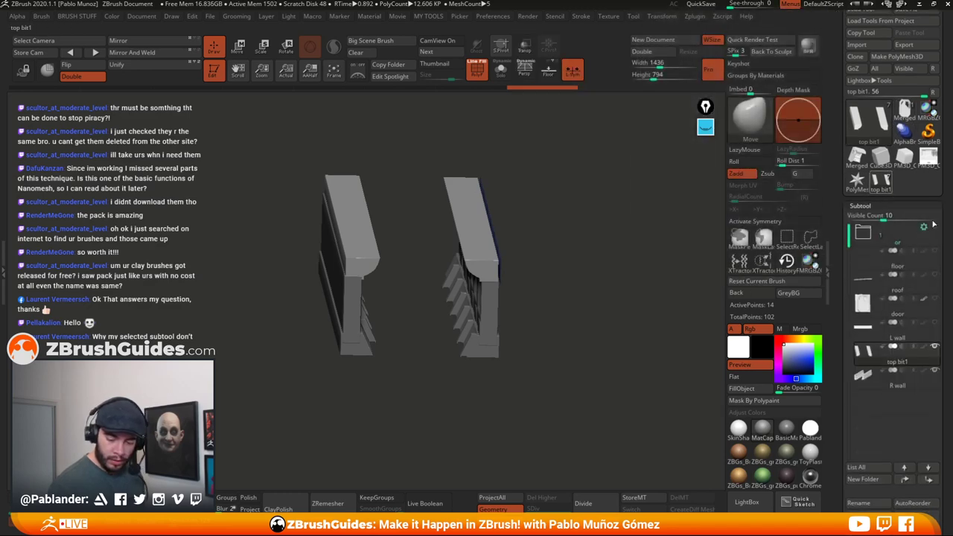
click(934, 303)
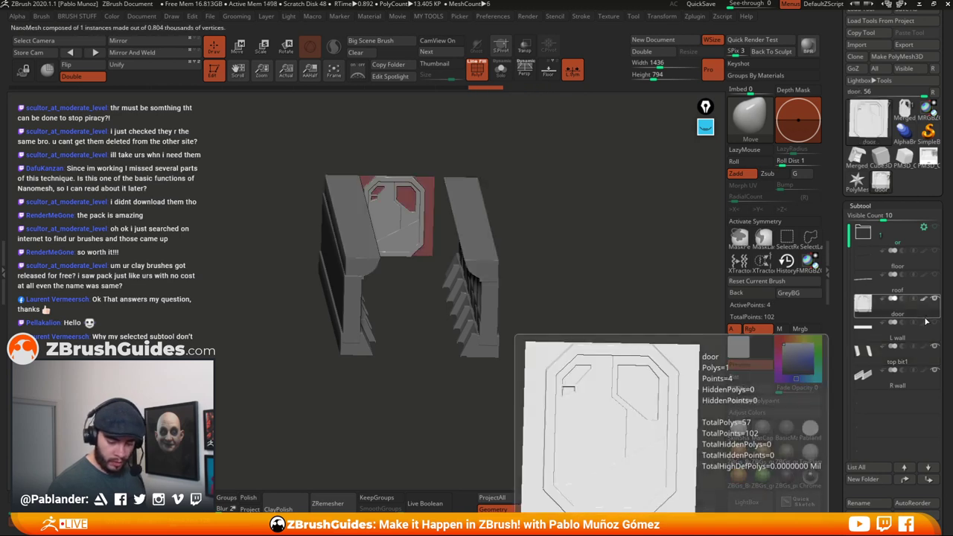
- Open the door's NanoMesh settings and hide the placement polygon around the door
drag(607, 309, 575, 272)
key(w)
drag(835, 337, 839, 215)
click(856, 222)
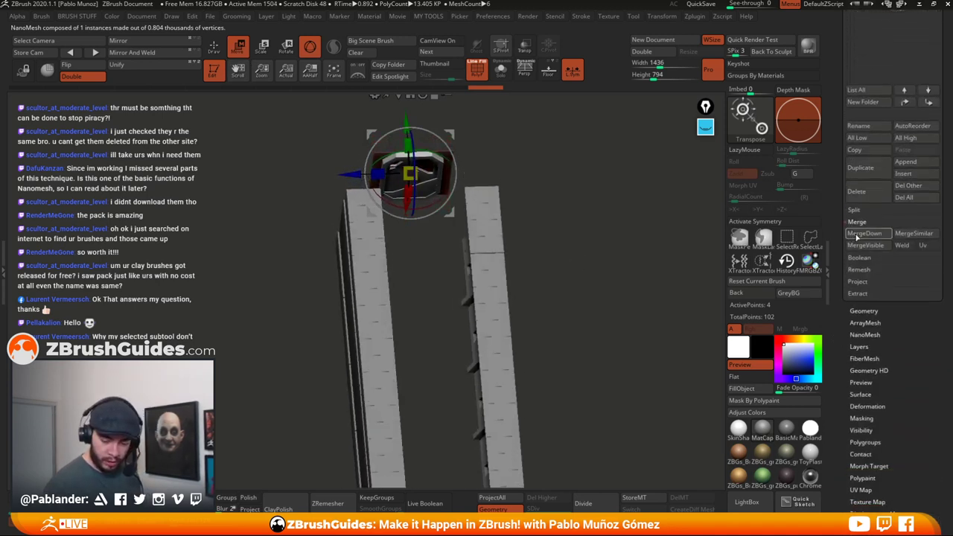
drag(876, 311, 877, 305)
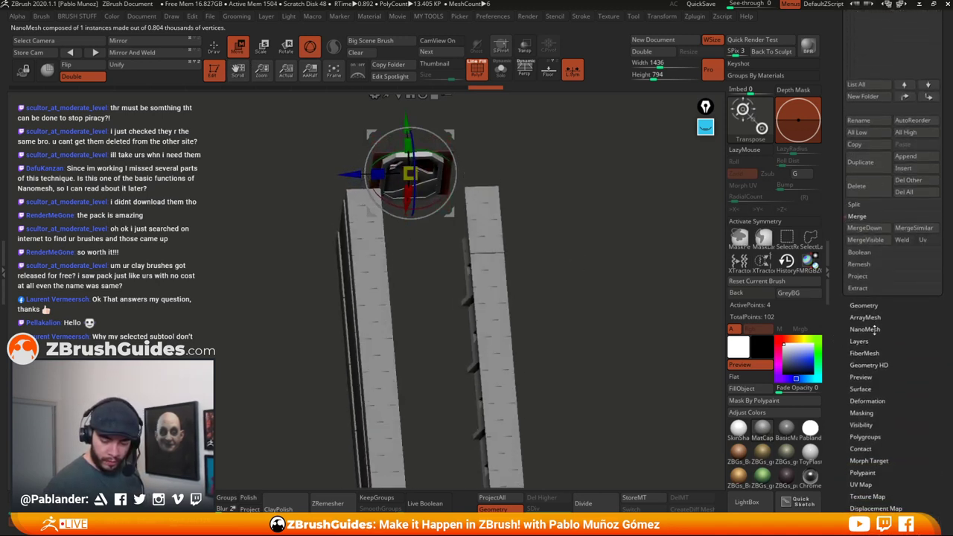
click(865, 329)
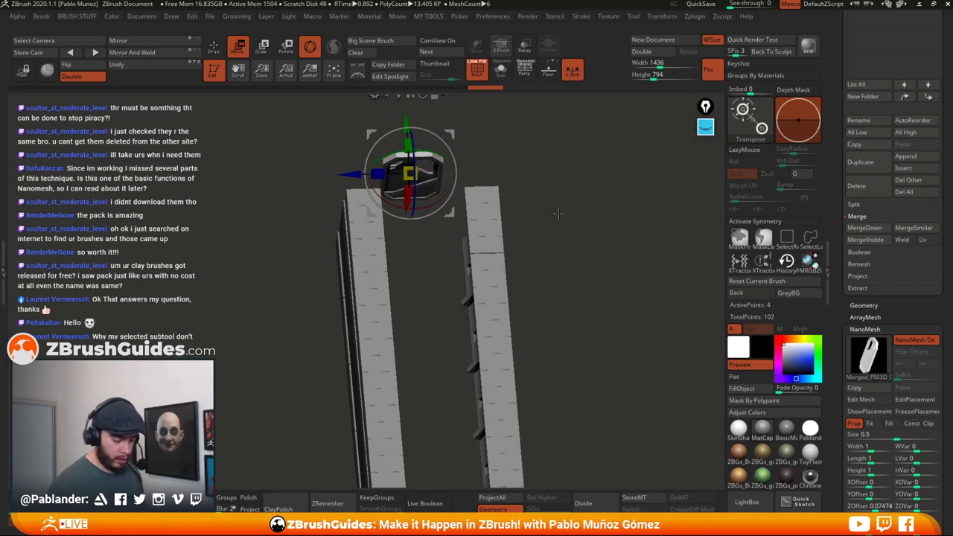
drag(558, 213, 553, 307)
- Move the door along the corridor and sideways between the two walls, and frame it
drag(410, 118, 413, 157)
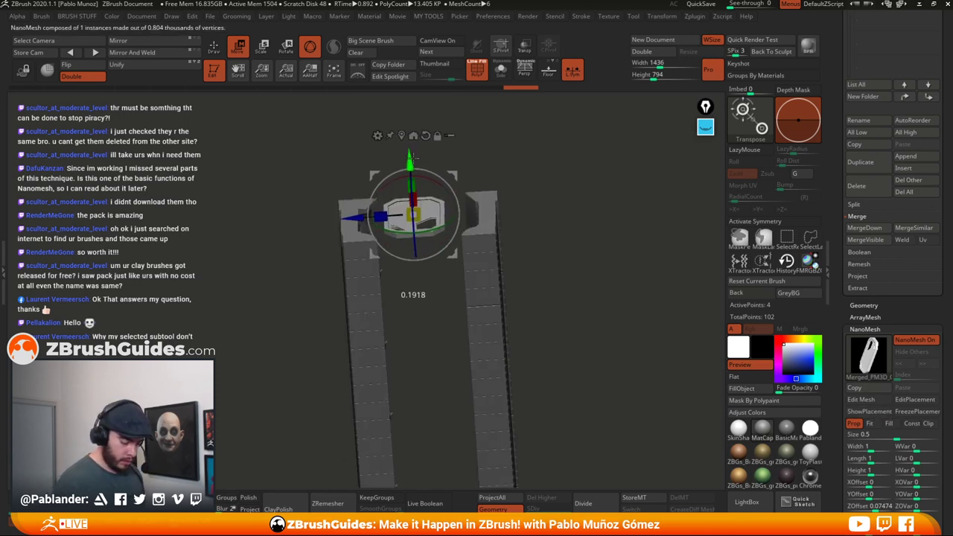
drag(347, 217, 378, 217)
drag(559, 288, 611, 360)
key(f)
- Scale the door slightly and lower it to the base of the walls
alt+drag(497, 347, 476, 340)
mouse_move(439, 238)
alt+mouse_down()
mouse_move(458, 246)
mouse_move(445, 250)
mouse_move(455, 242)
alt+mouse_up()
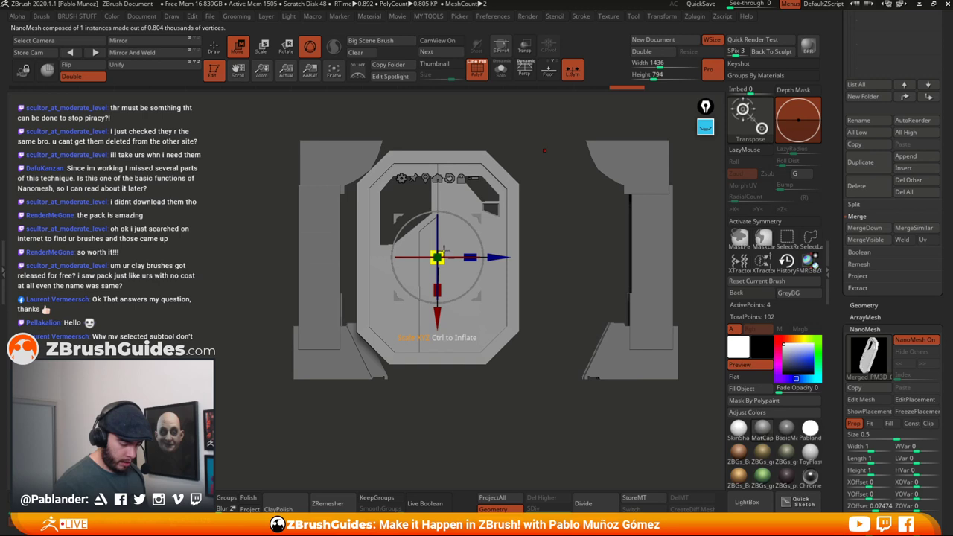
drag(544, 150, 548, 146)
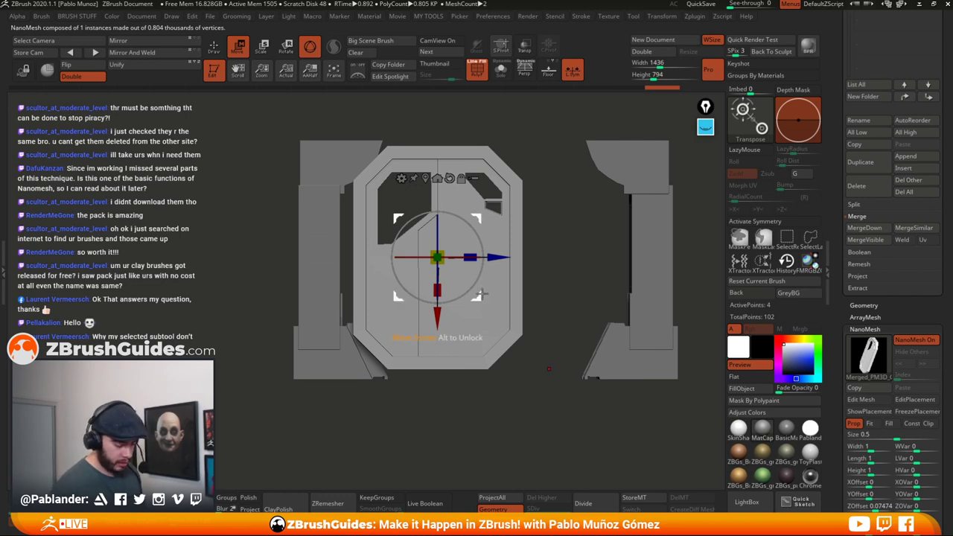
drag(483, 296, 490, 298)
drag(449, 255, 443, 265)
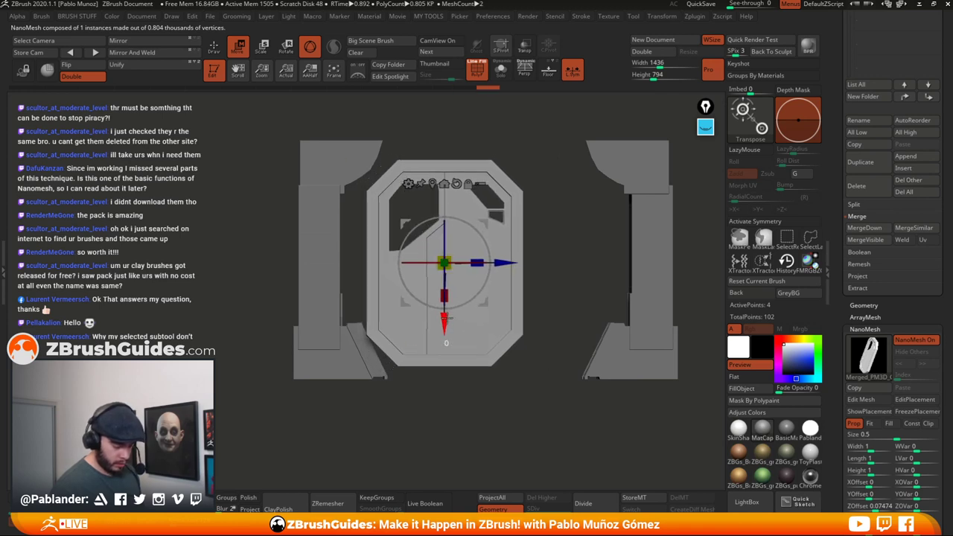
drag(446, 316, 446, 325)
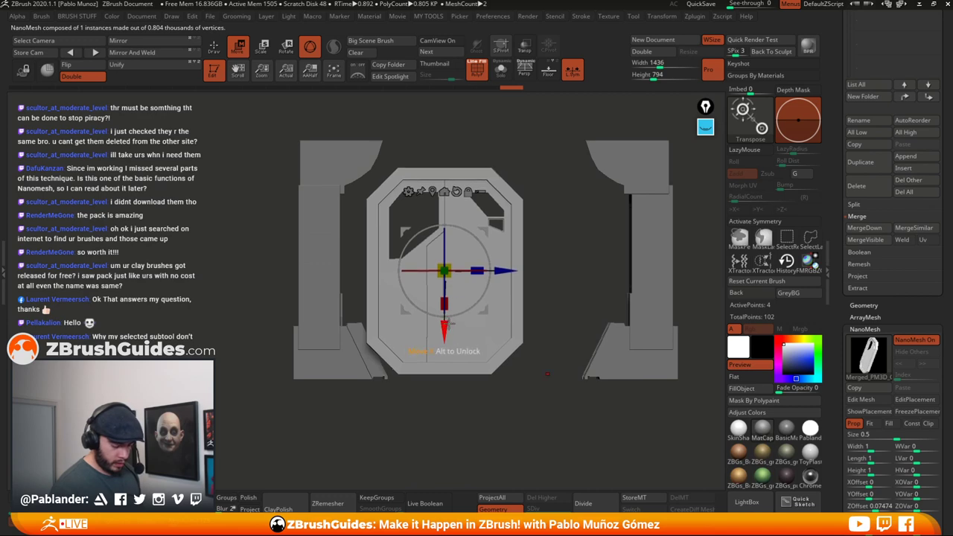
drag(547, 373, 474, 374)
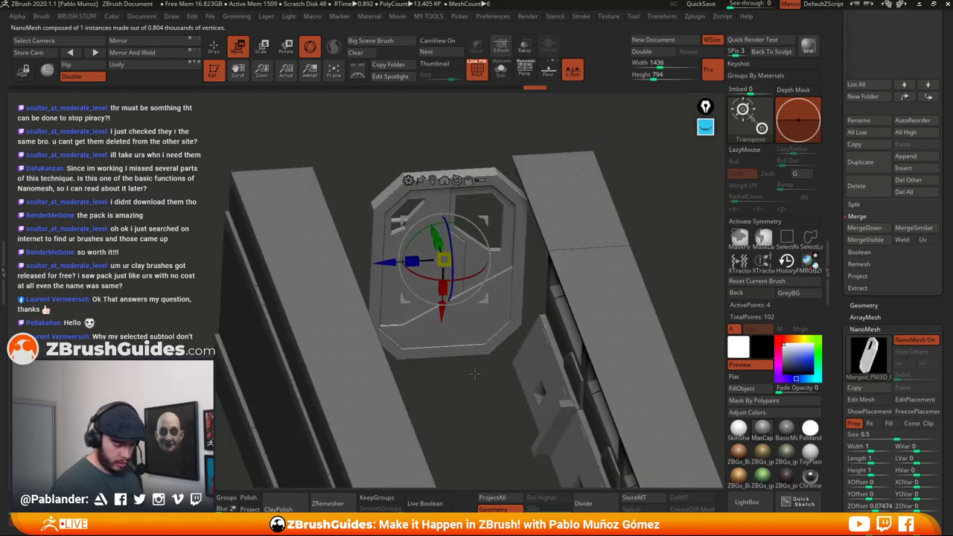
- Nudge the door sideways by about 0.01 between the walls
click(215, 49)
mouse_move(599, 313)
alt+mouse_down()
mouse_move(593, 263)
mouse_move(558, 226)
mouse_move(559, 257)
alt+mouse_up()
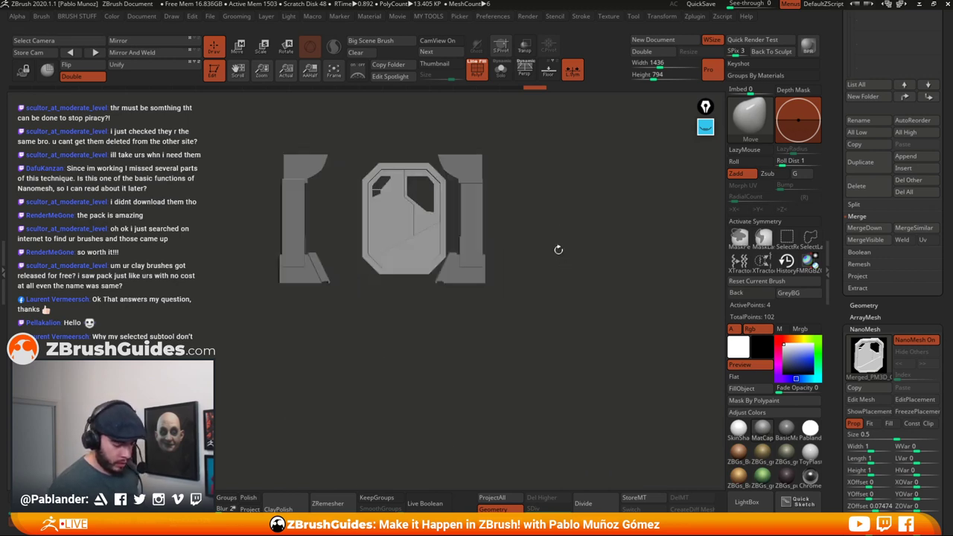
key(w)
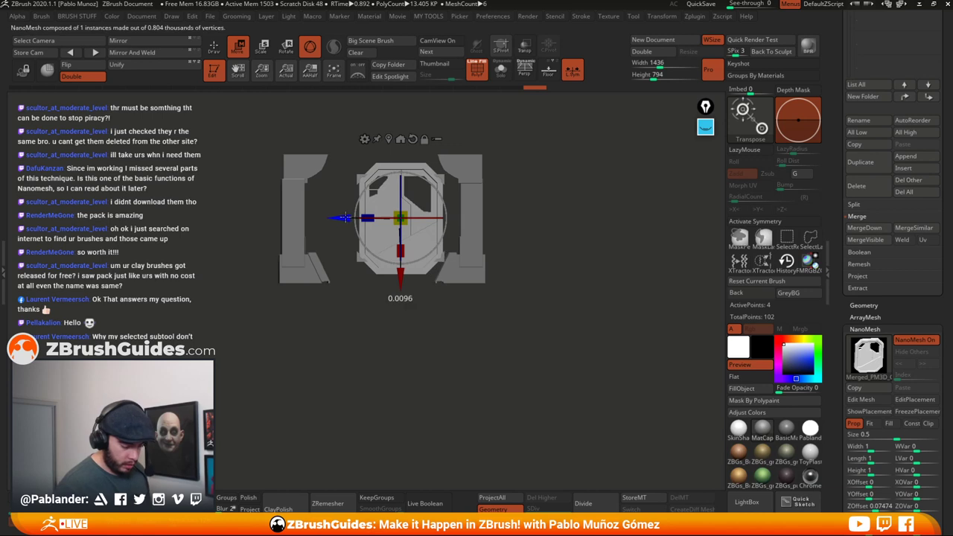
drag(346, 217, 347, 217)
key(q)
mouse_move(537, 216)
mouse_down()
mouse_move(570, 269)
mouse_move(572, 261)
mouse_up()
- Select the R wall subtool and set its ArrayMesh Z offset to about -1.31, viewing the corridor from the front
alt+click(455, 329)
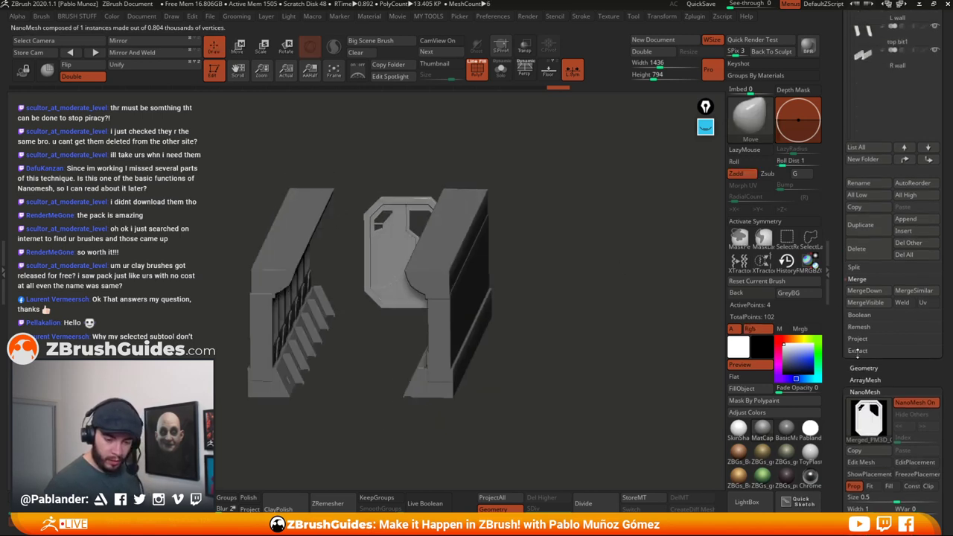
scroll(834, 298, down, 10)
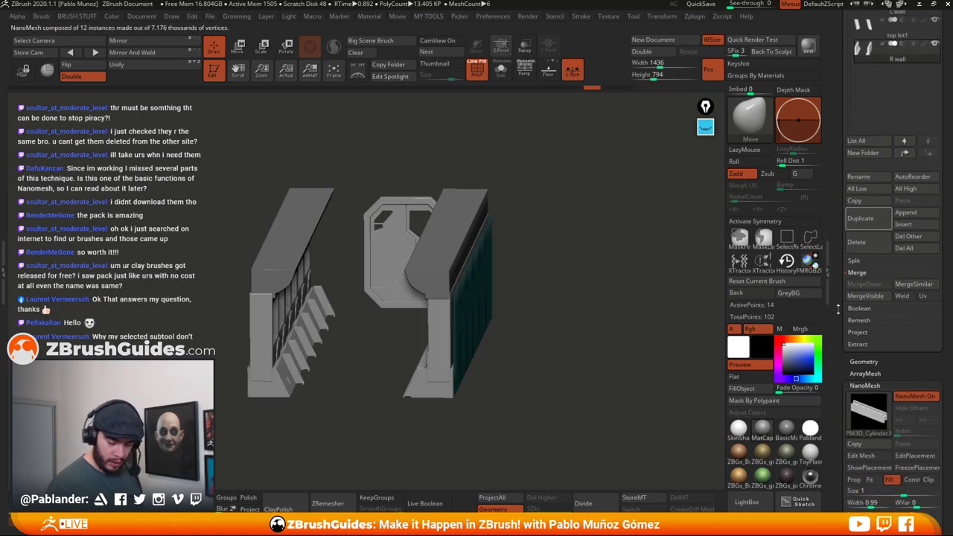
scroll(849, 297, up, 8)
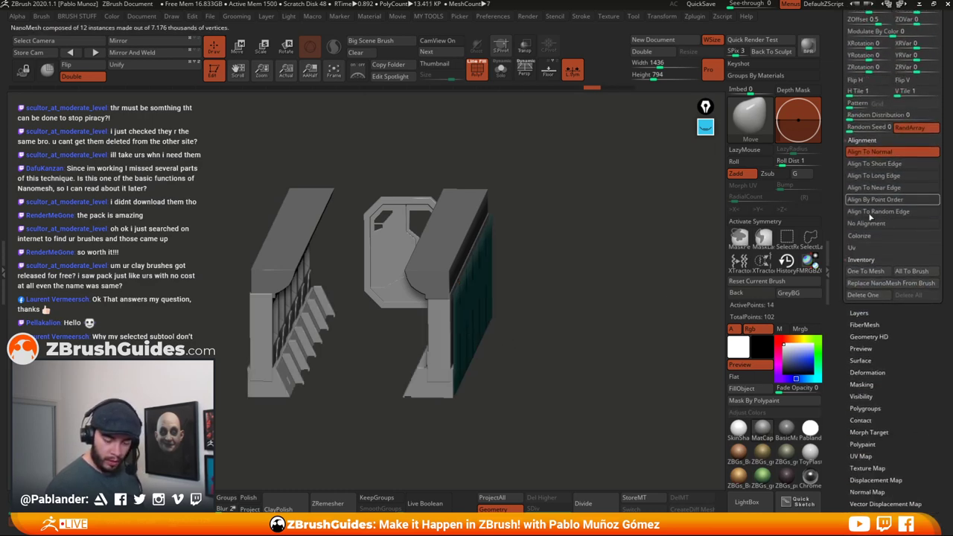
click(863, 361)
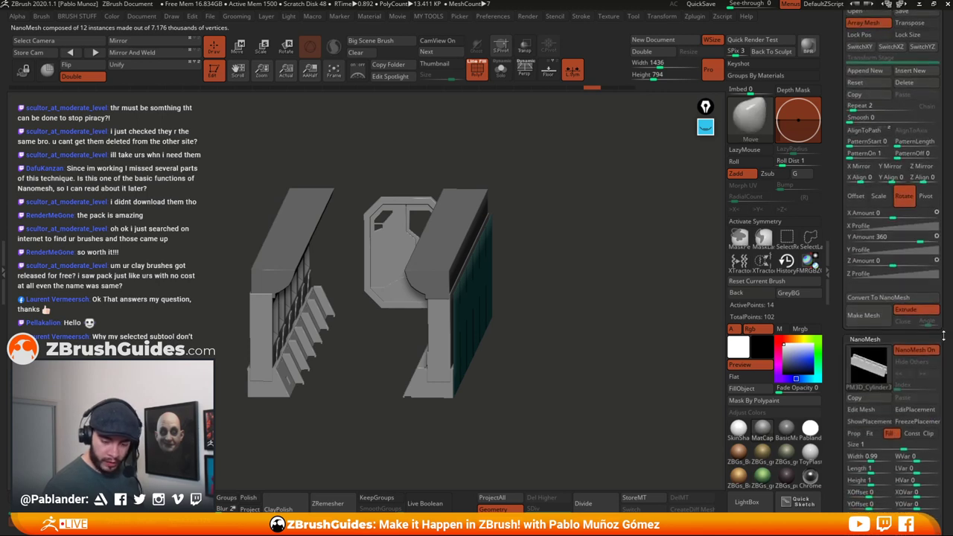
click(856, 204)
drag(893, 269, 871, 269)
shift+drag(609, 335, 604, 336)
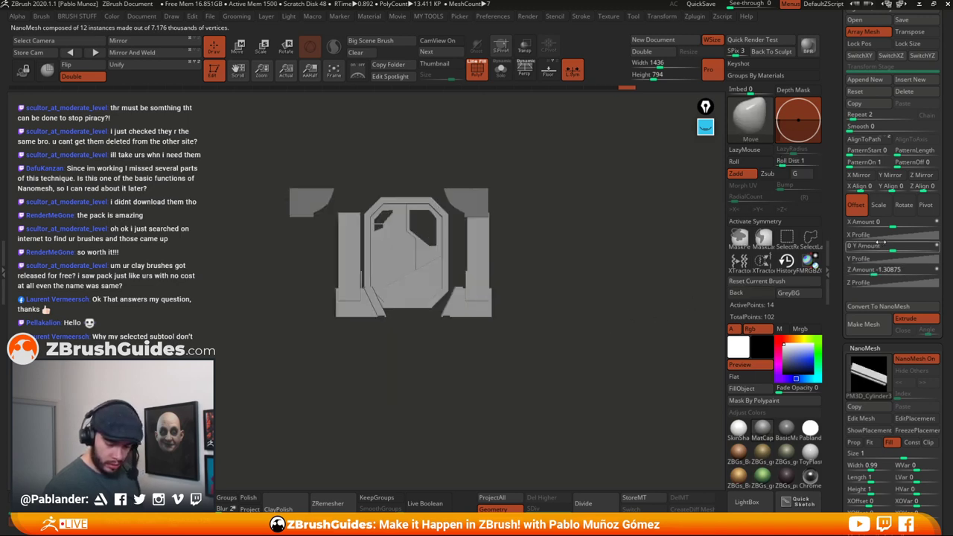
- Try Z offset values of -1.4, -1.5 and -1.45 for the wall array
drag(883, 270, 888, 266)
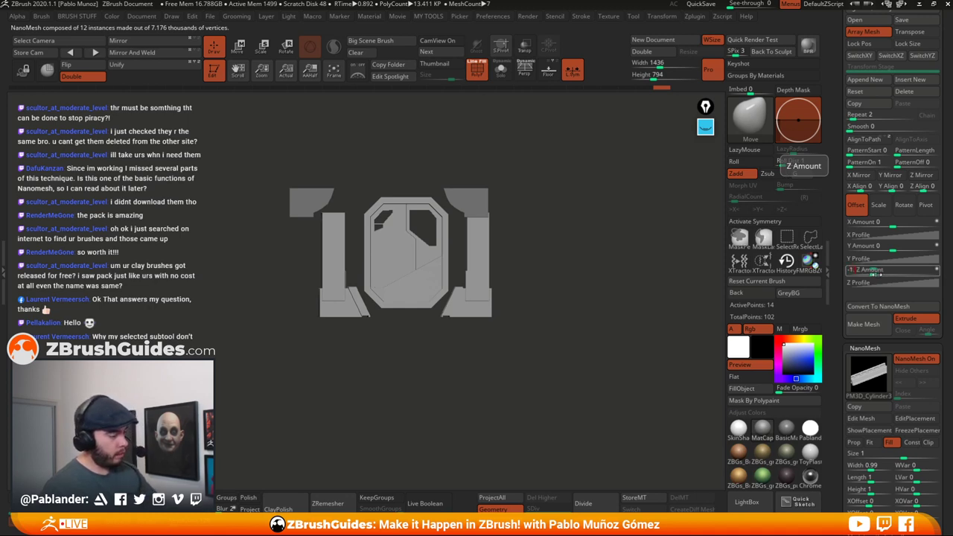
drag(879, 273, 876, 273)
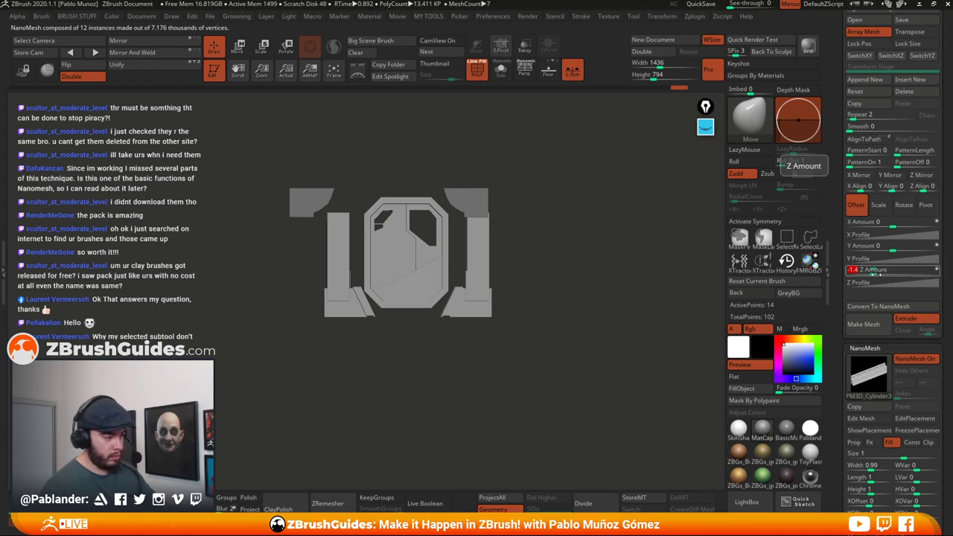
text(-1)
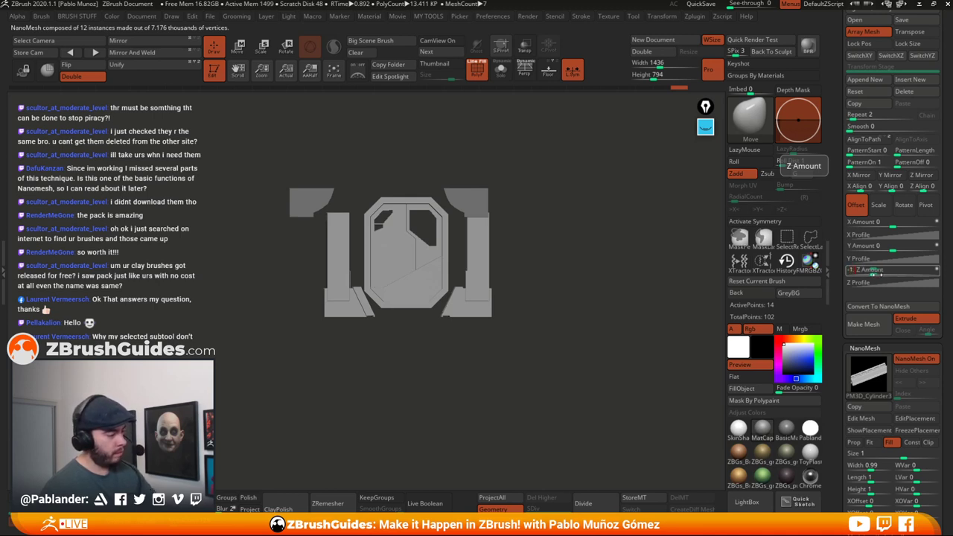
drag(878, 273, 876, 273)
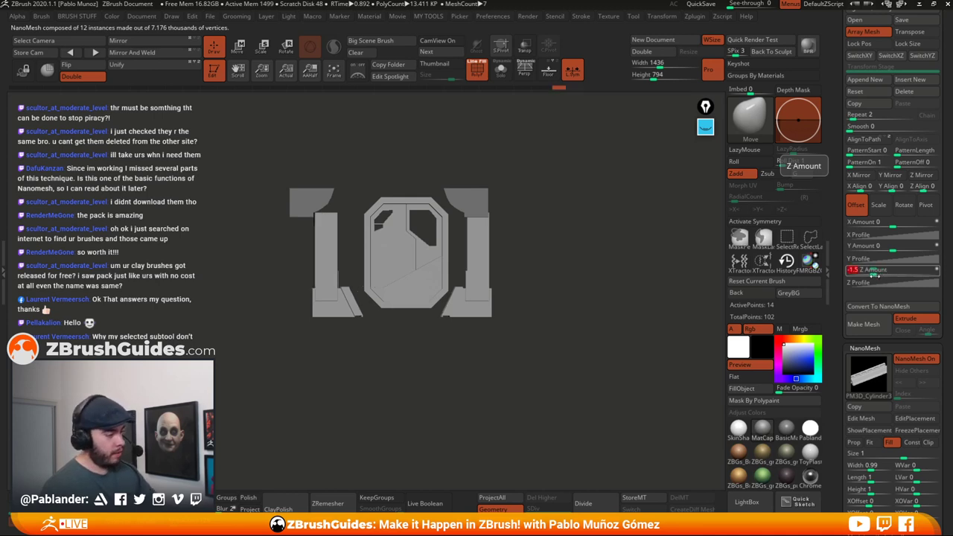
text(.4)
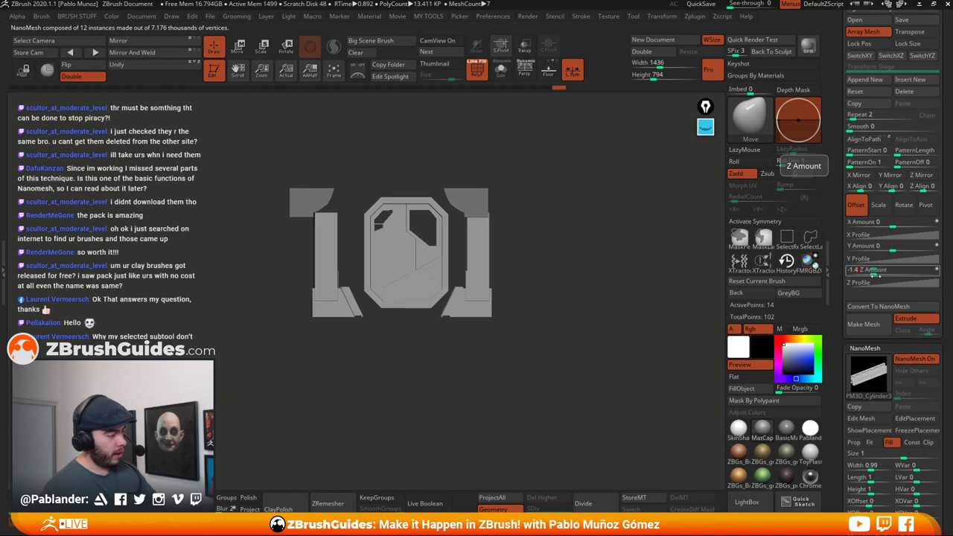
text(5)
key(Return)
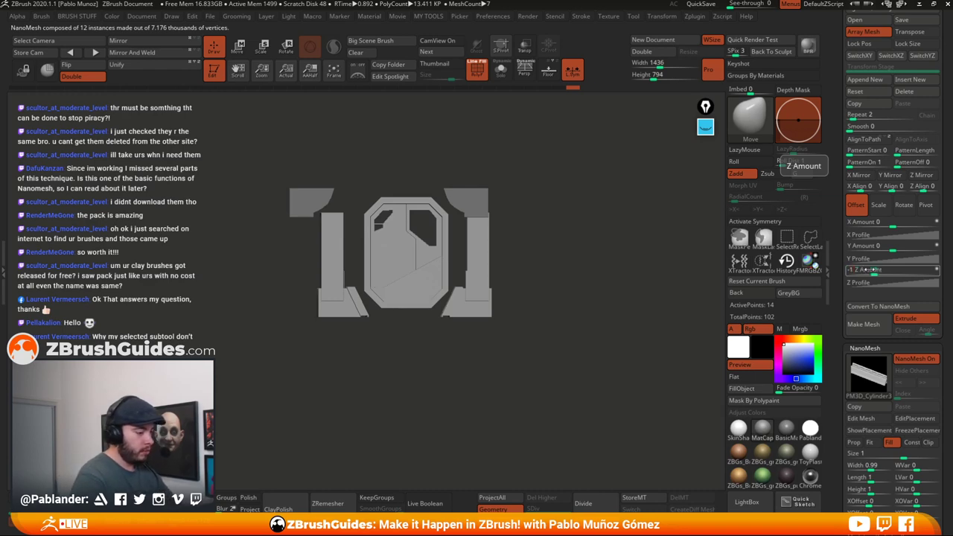
- Try a Z offset of -1.42 for the wall array, and settle it at -1.43
key(comma)
key(comma)
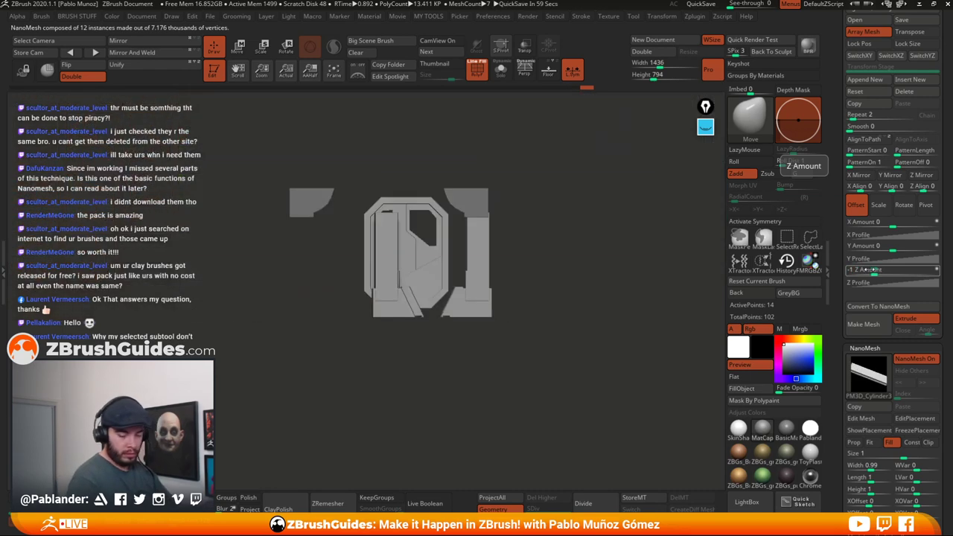
click(868, 272)
text(-)
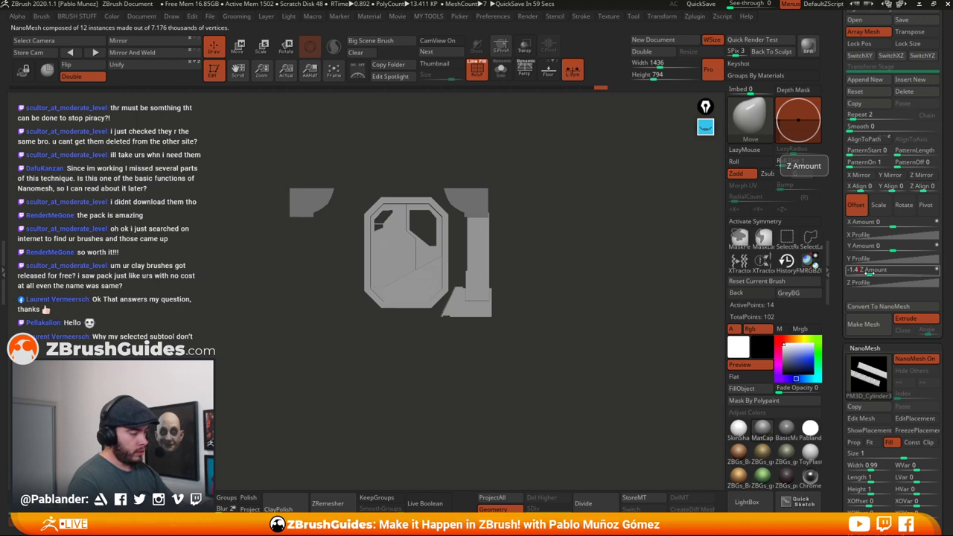
key(Return)
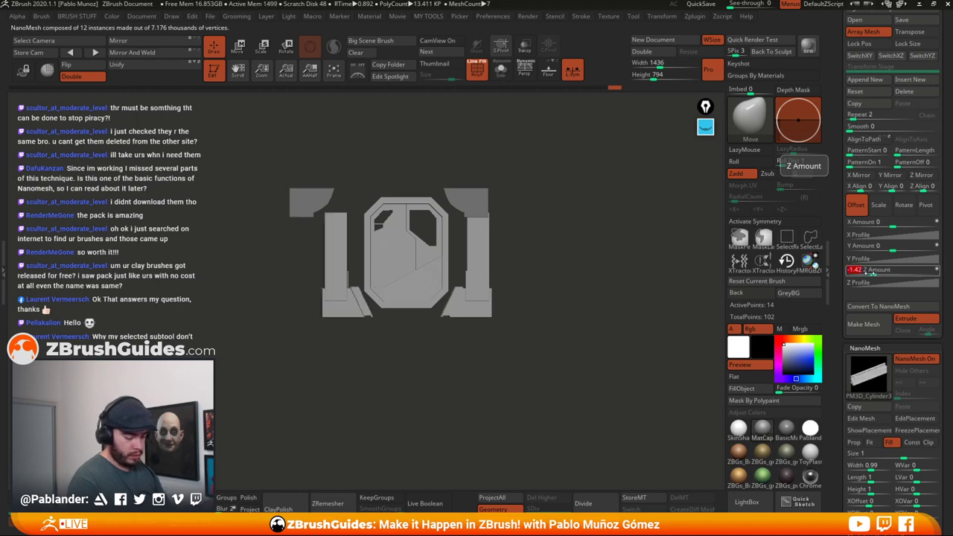
click(863, 273)
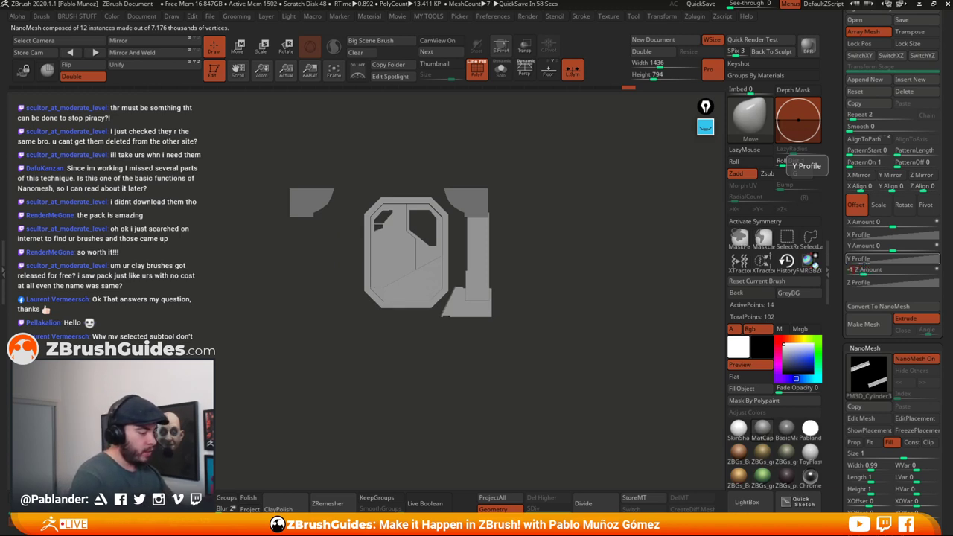
text(-1.43)
key(Return)
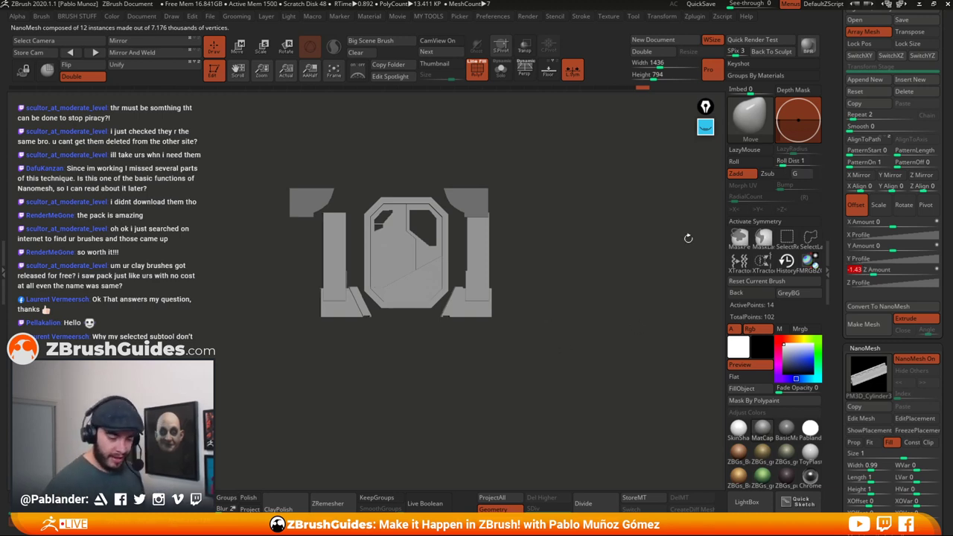
- Select the top bit1 trim and set its ArrayMesh Z offset to about -1.57 to align it with the walls
click(325, 232)
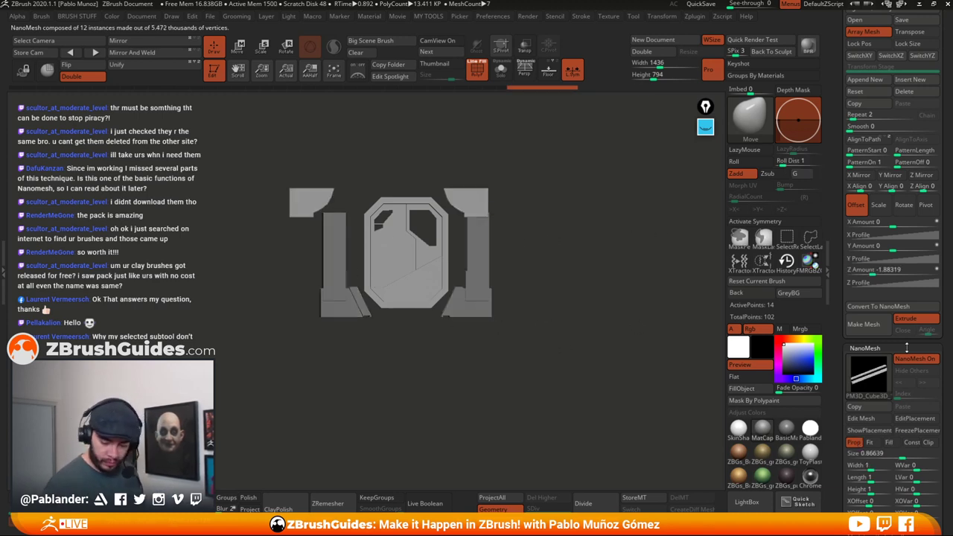
drag(884, 270, 875, 269)
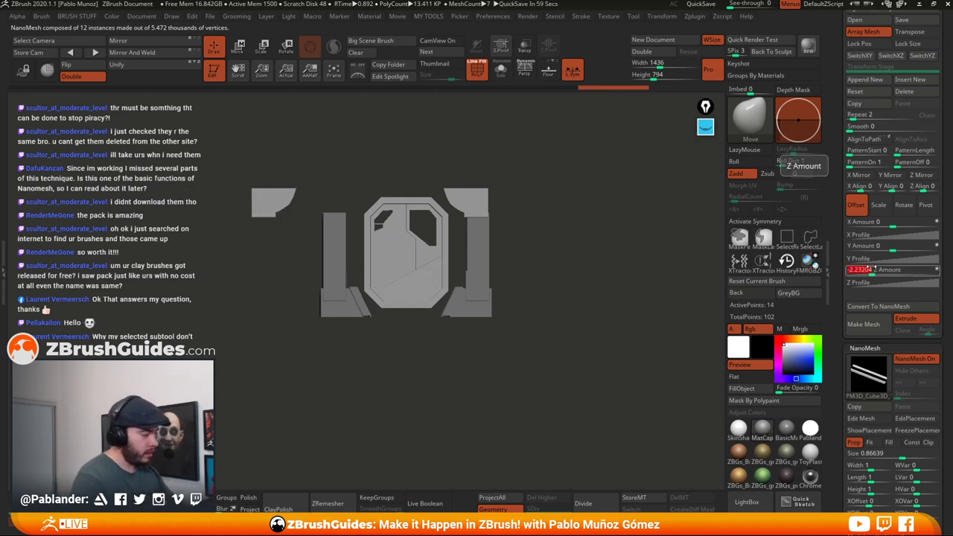
click(872, 269)
text(-1.43)
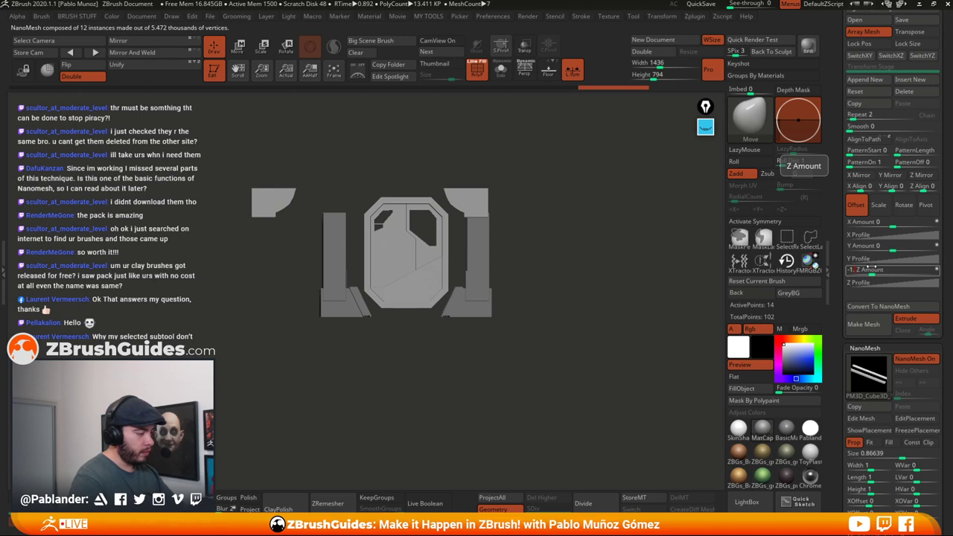
key(Return)
drag(872, 270, 867, 270)
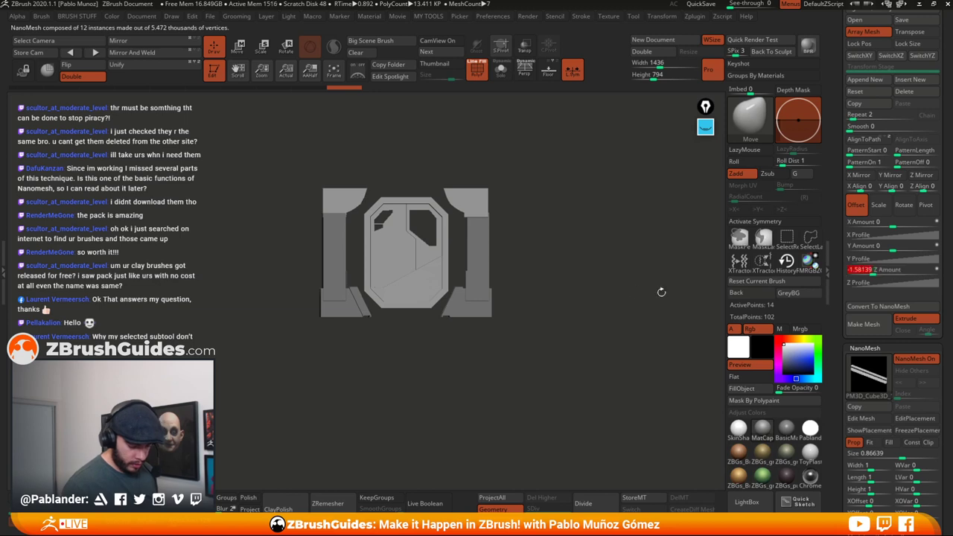
mouse_move(600, 264)
mouse_down()
mouse_move(598, 285)
mouse_move(615, 257)
mouse_up()
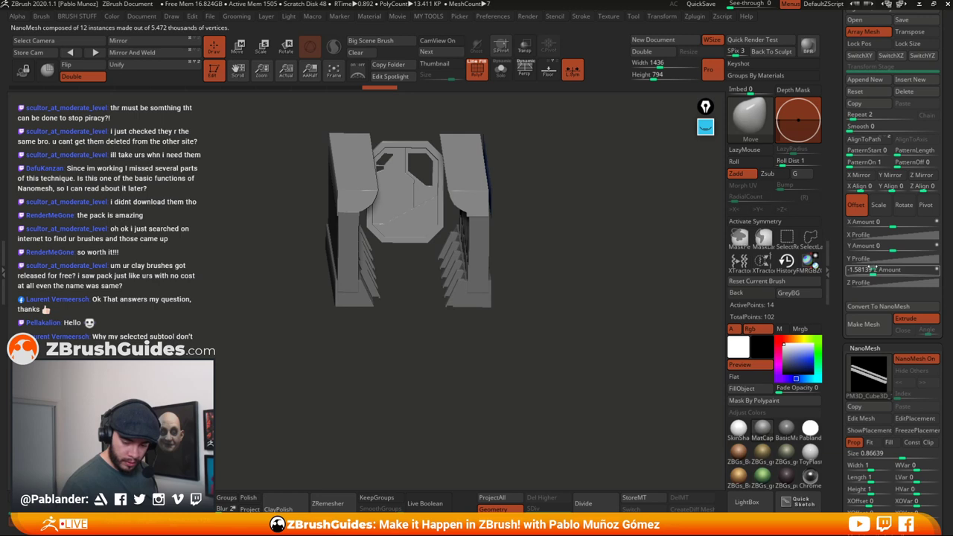
drag(870, 269, 872, 270)
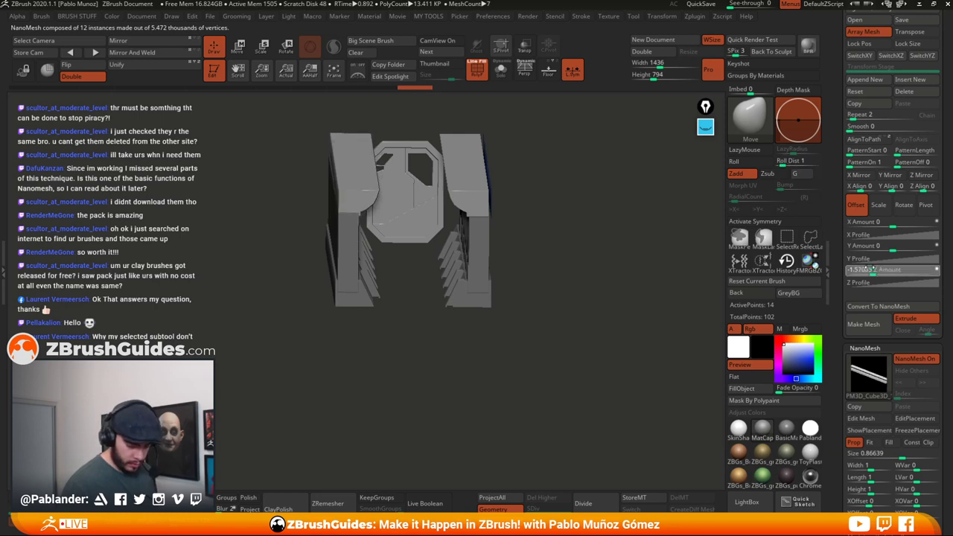
- Make the roof subtool visible and select it, with the corridor seen straight from the front
drag(680, 302, 595, 309)
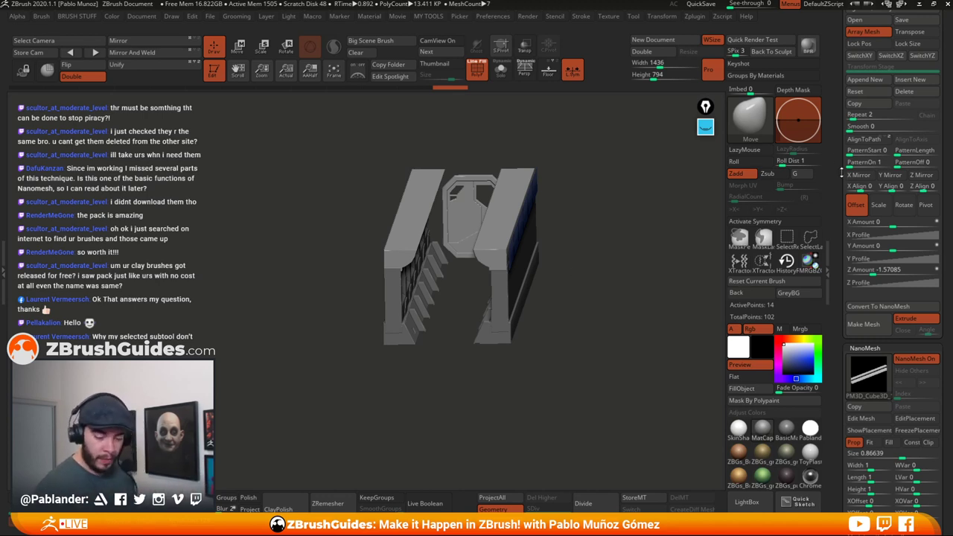
drag(841, 172, 834, 280)
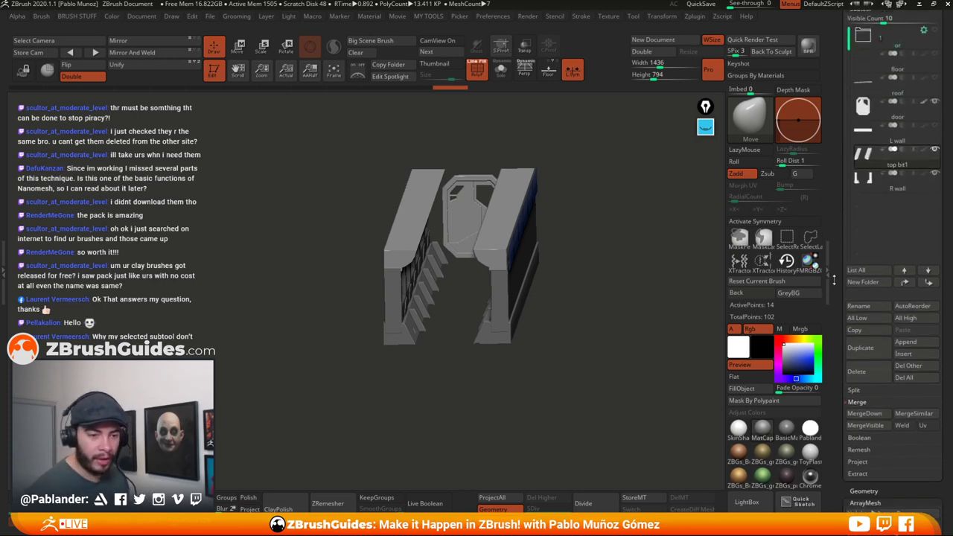
drag(833, 279, 828, 273)
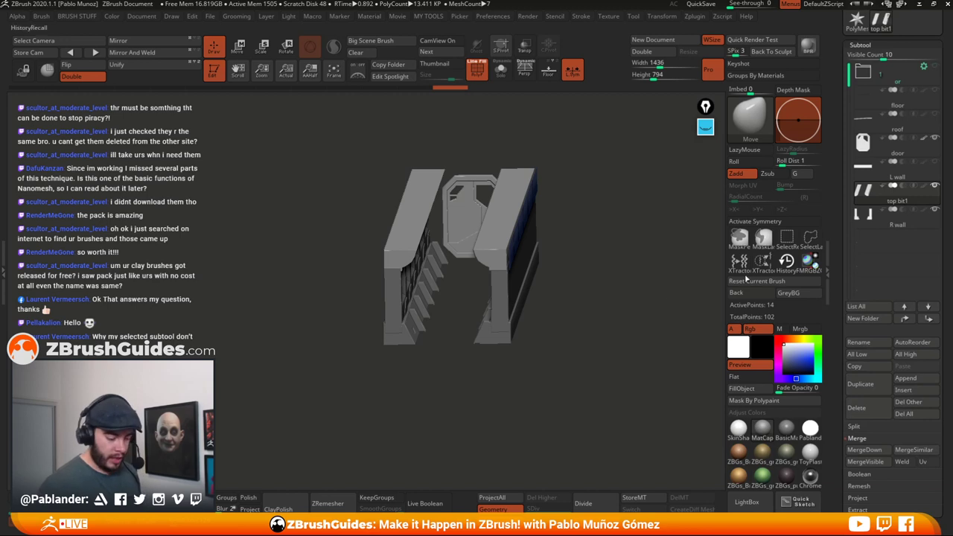
drag(615, 290, 606, 297)
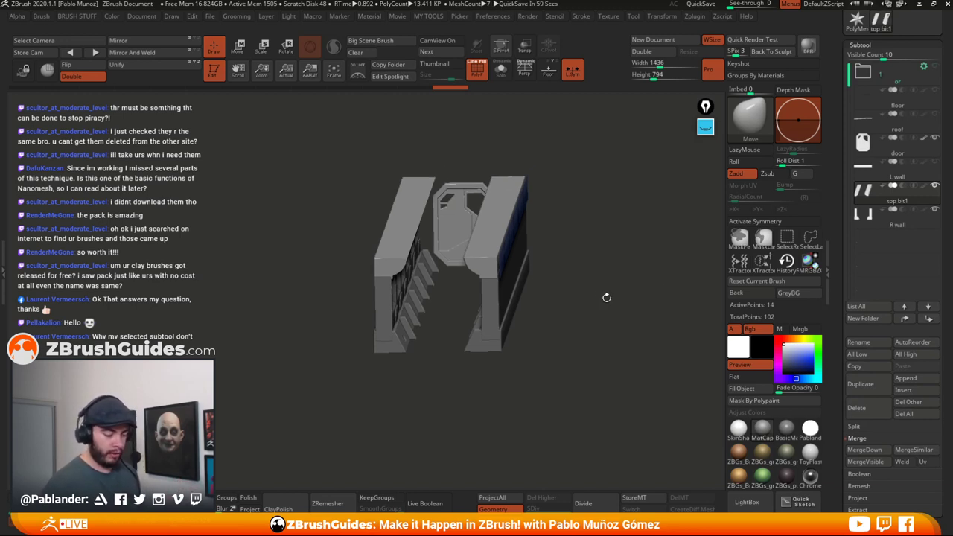
drag(606, 297, 567, 285)
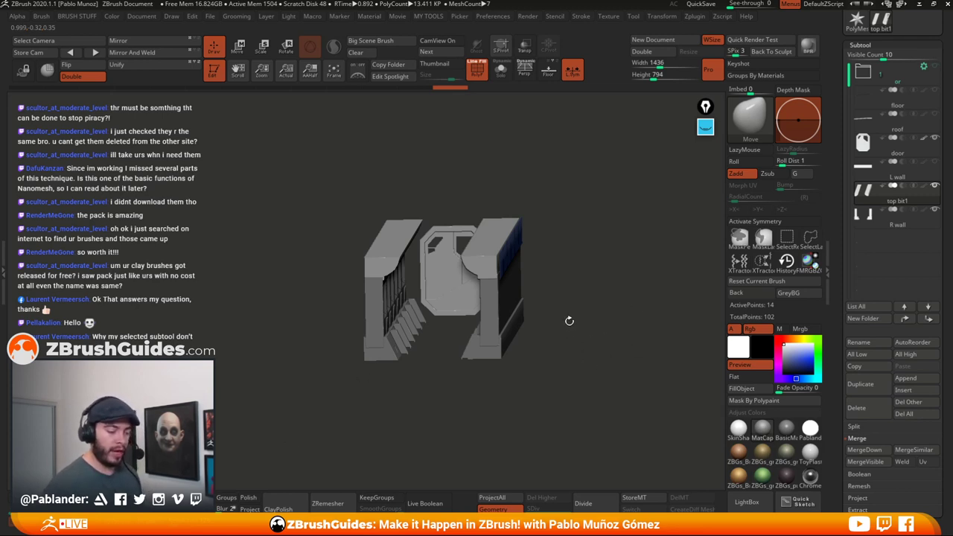
drag(836, 201, 837, 213)
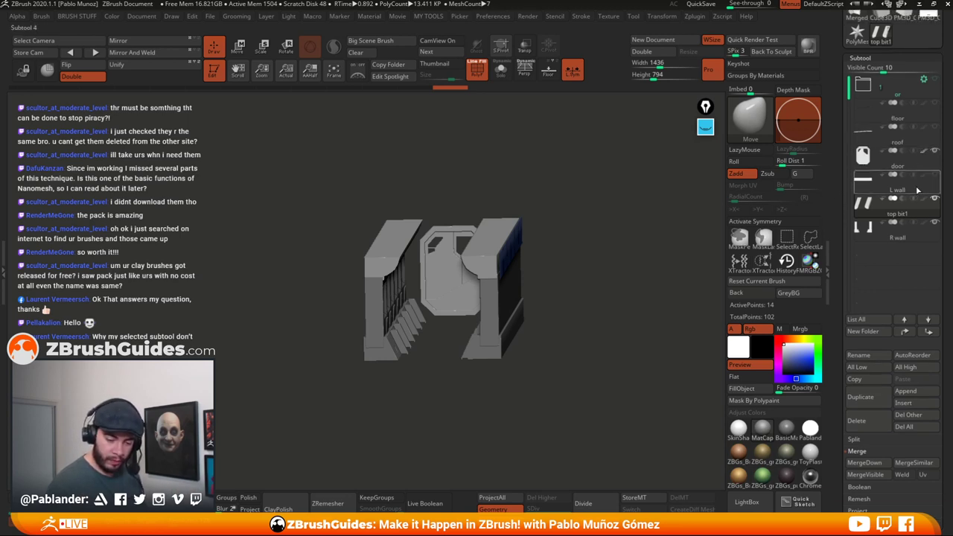
click(933, 131)
click(935, 128)
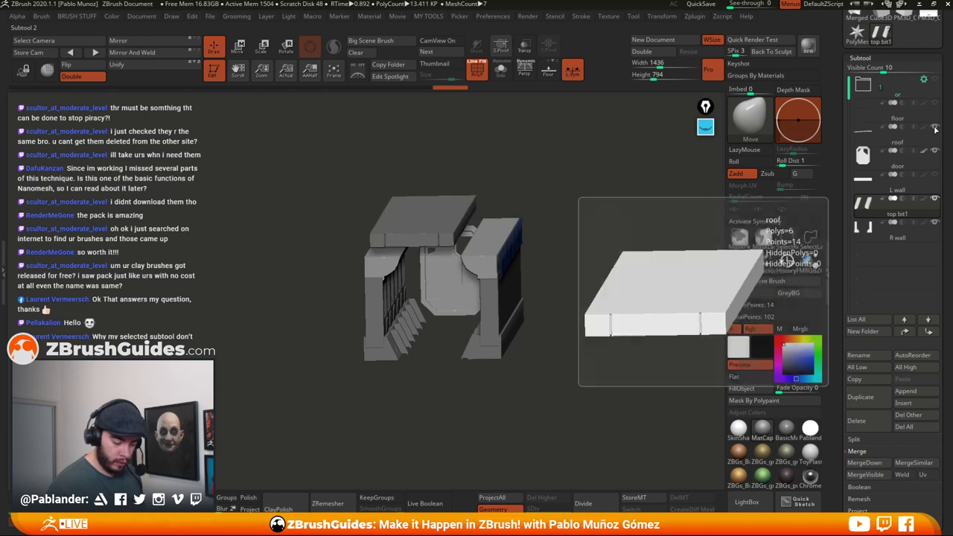
click(897, 136)
shift+drag(607, 253, 600, 243)
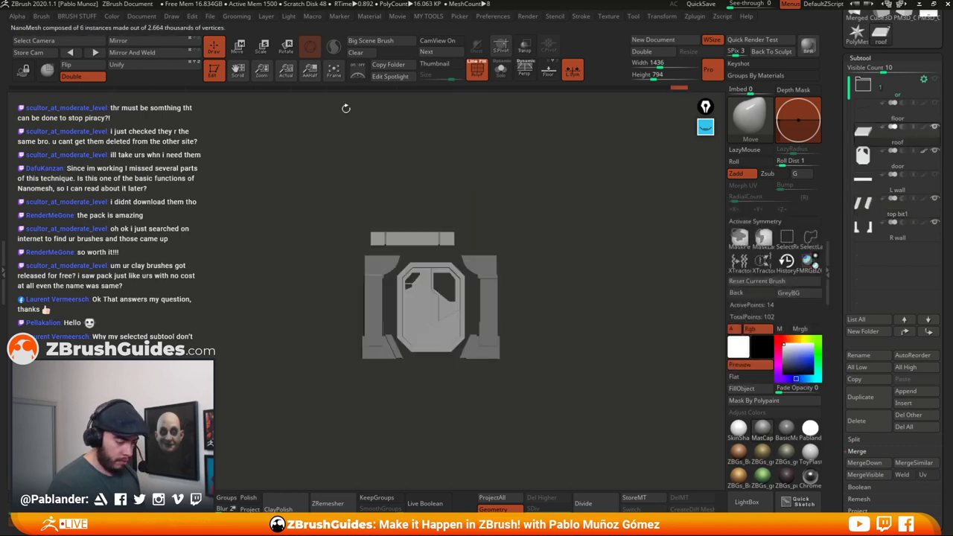
- Move the roof sideways and down so it sits centred between the wall trims above the door
key(w)
click(399, 281)
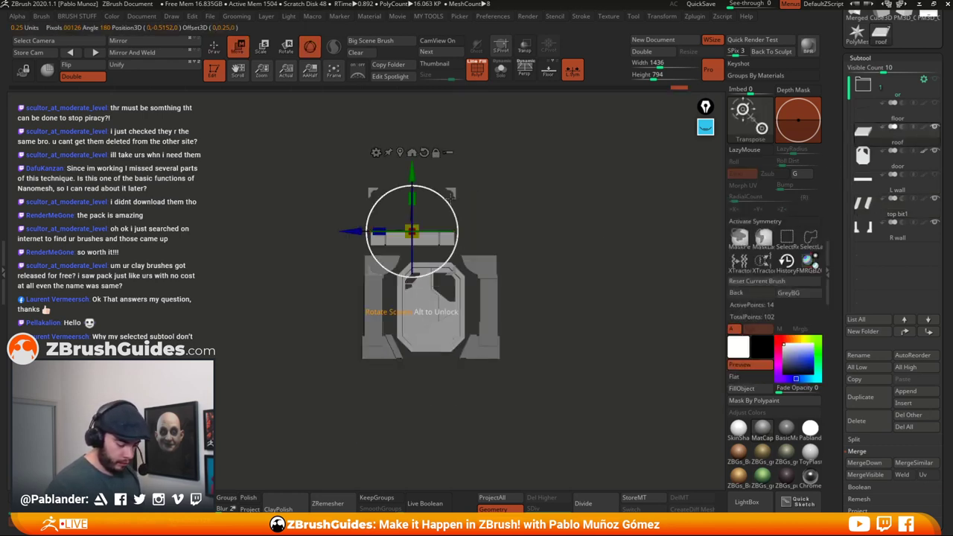
drag(454, 189, 473, 200)
drag(431, 241, 429, 248)
drag(531, 230, 574, 255)
drag(431, 173, 433, 175)
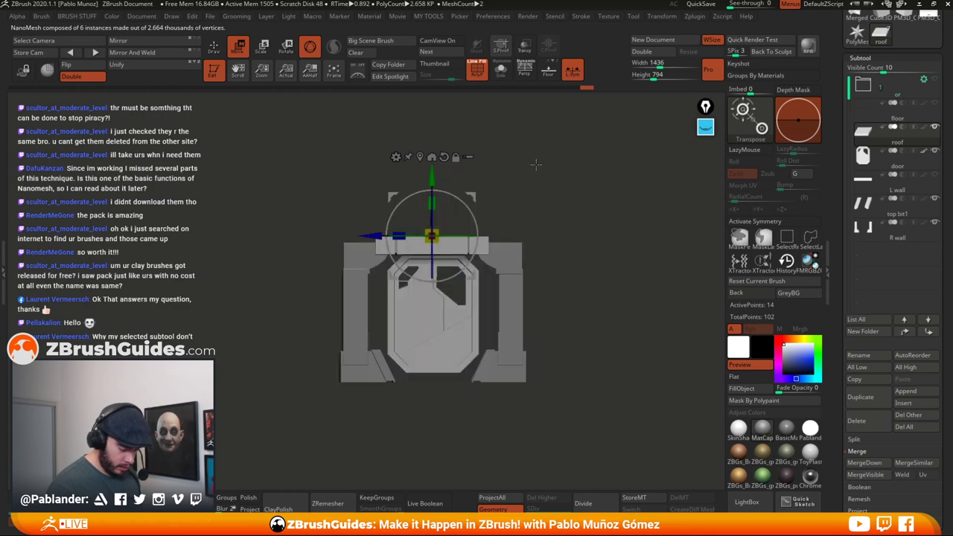
drag(535, 162, 616, 272)
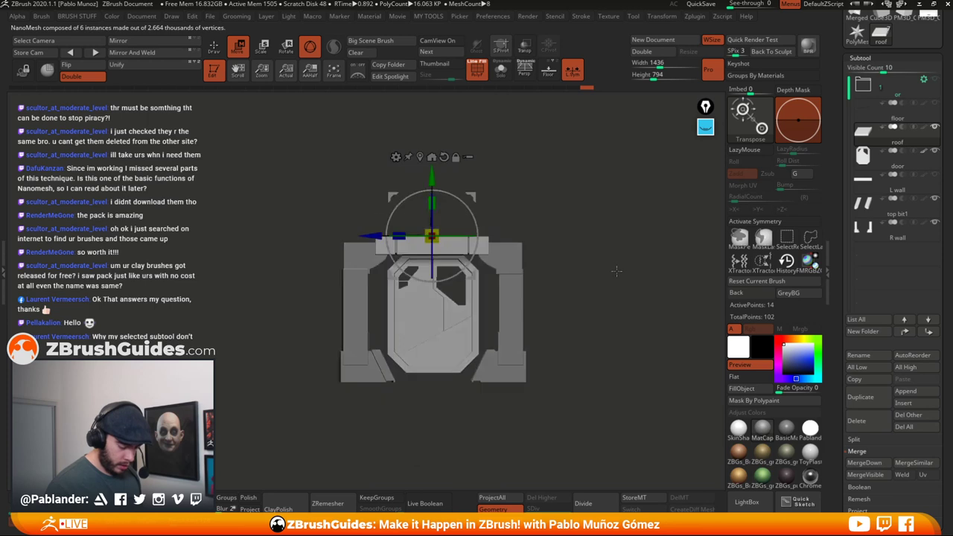
key(q)
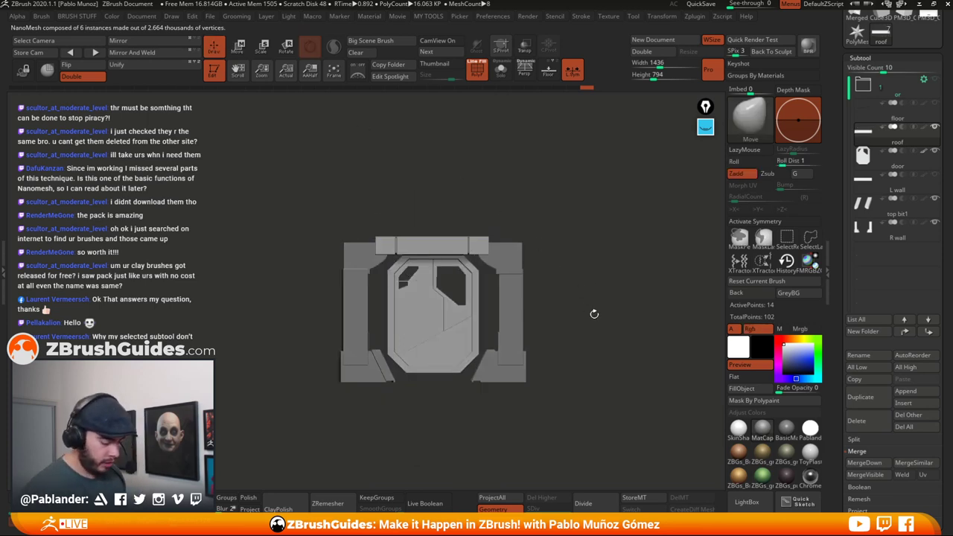
mouse_move(597, 315)
alt+mouse_down()
mouse_move(595, 295)
mouse_move(607, 295)
alt+mouse_up()
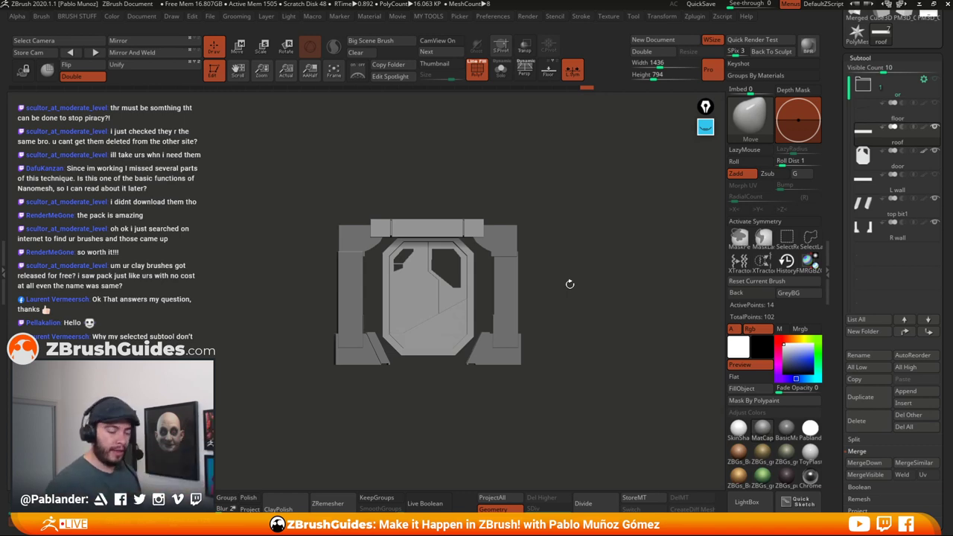
- Briefly show the L wall subtool for comparison, hide it again, and make the floor subtool visible
drag(581, 286, 607, 309)
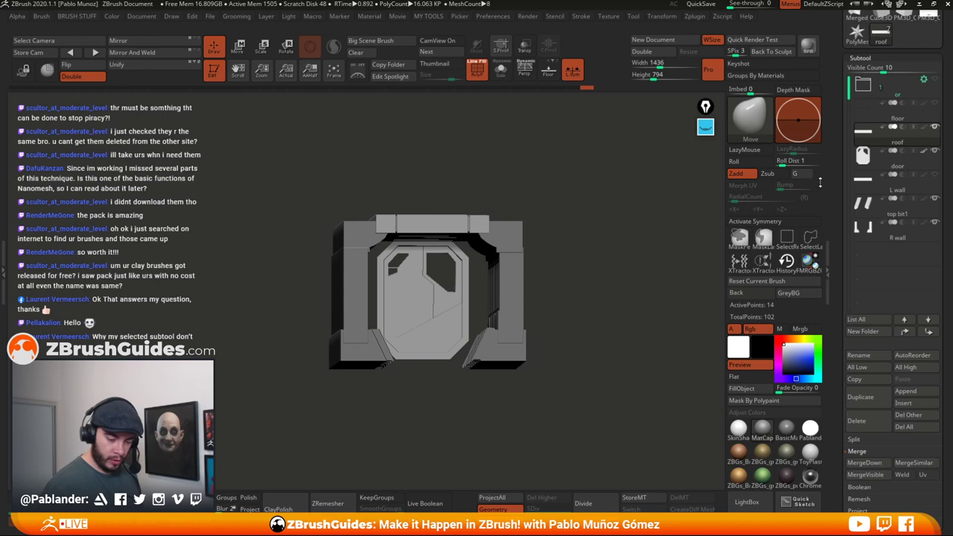
drag(835, 394, 841, 342)
drag(646, 262, 612, 278)
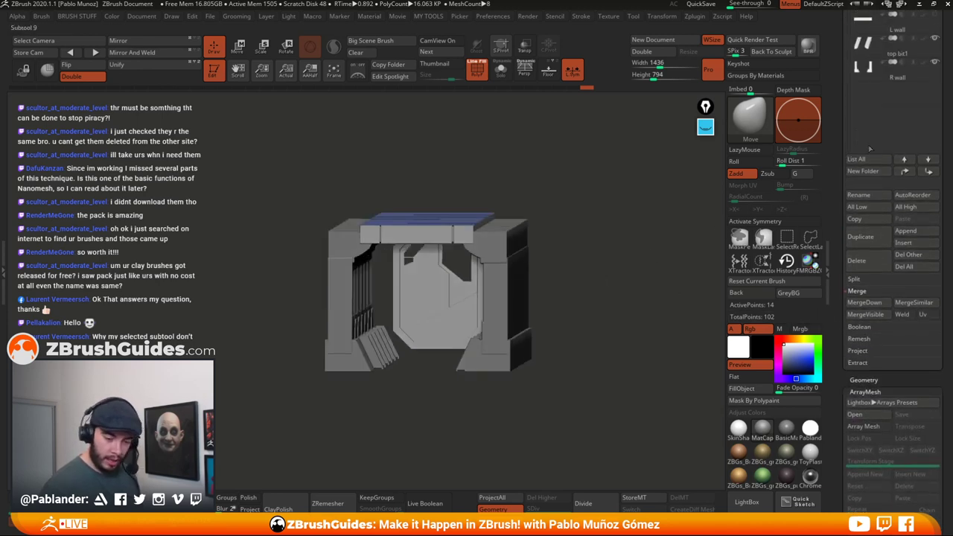
drag(837, 99, 838, 119)
click(935, 74)
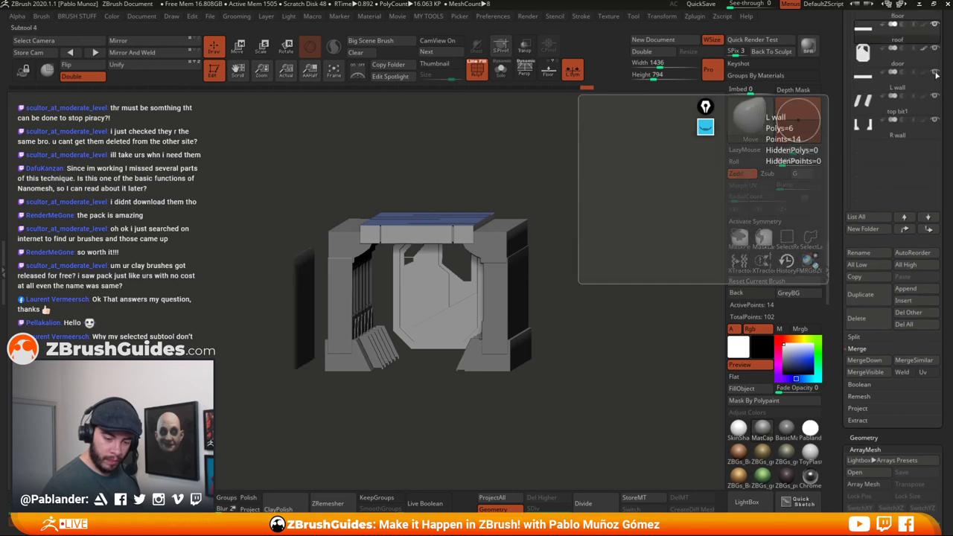
drag(943, 74, 942, 108)
click(935, 89)
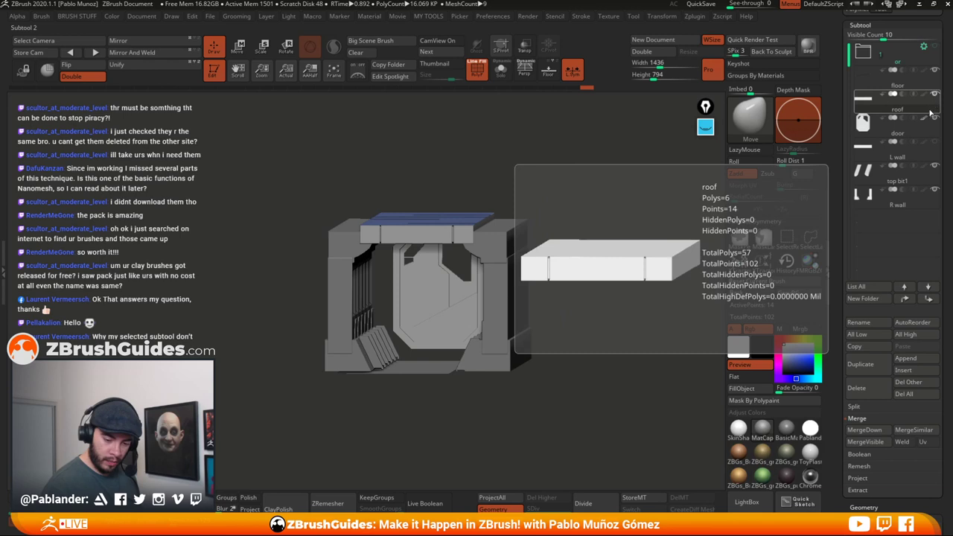
click(920, 158)
scroll(947, 147, up, 1)
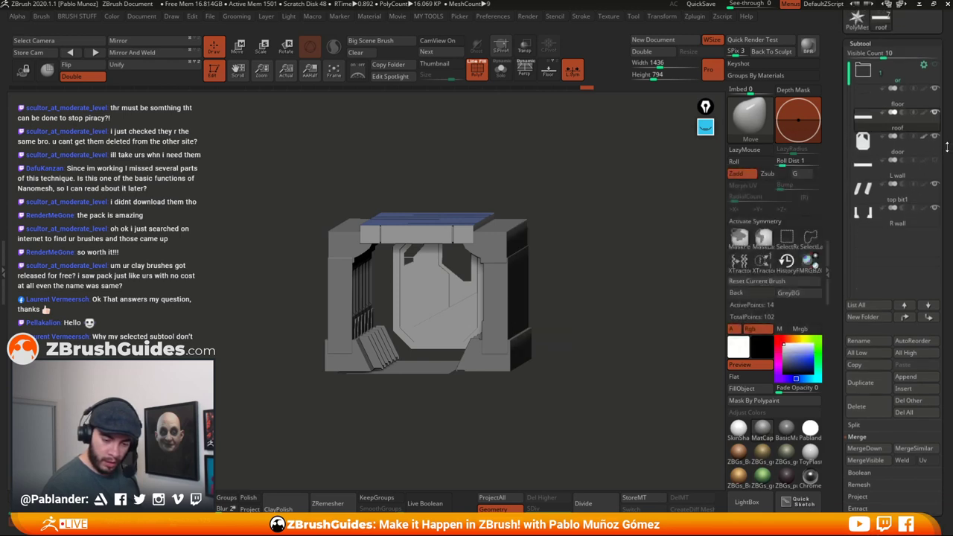
- Select the floor subtool and move it sideways so it sits centred between the wall bases
mouse_move(609, 284)
mouse_down()
mouse_move(613, 291)
mouse_move(613, 242)
mouse_up()
click(909, 104)
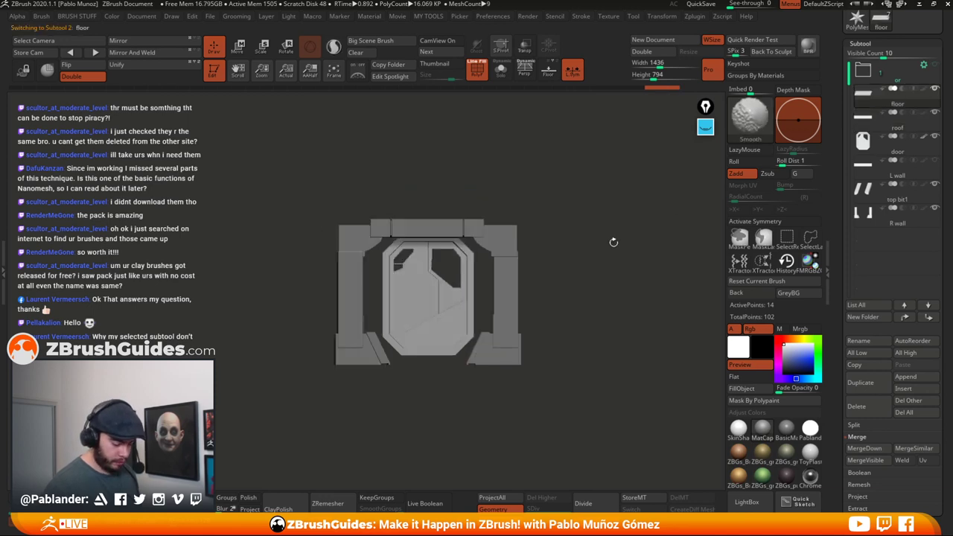
key(w)
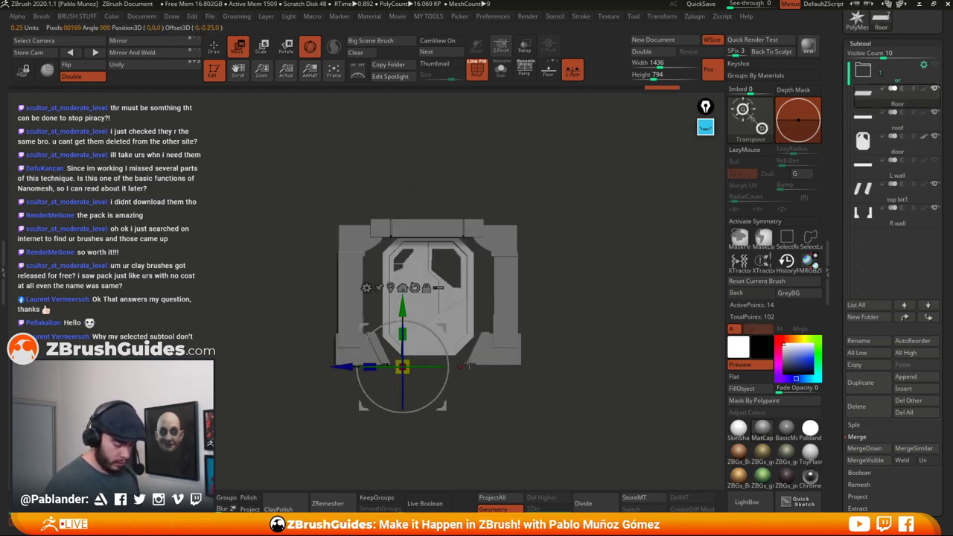
drag(444, 405, 476, 399)
drag(569, 349, 548, 368)
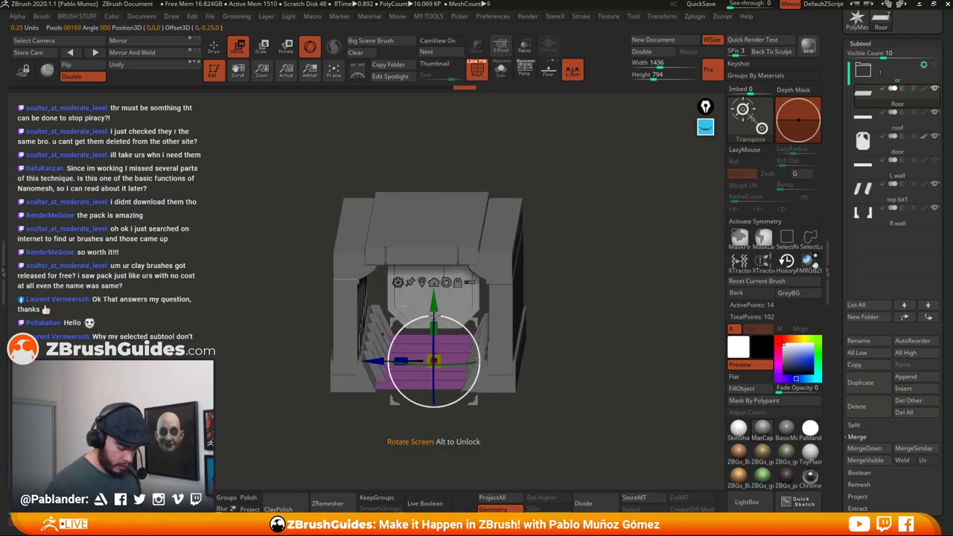
- Fine-tune the floor's height with small vertical moves so it lines up with the bottom of the walls
drag(434, 304, 434, 305)
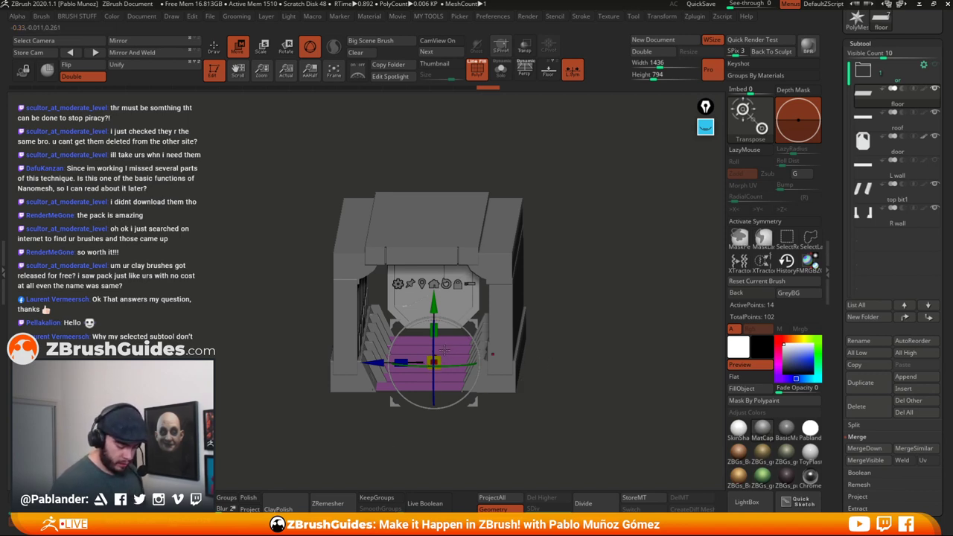
mouse_move(434, 361)
mouse_down()
mouse_move(390, 362)
mouse_move(345, 380)
mouse_up()
drag(433, 301, 434, 306)
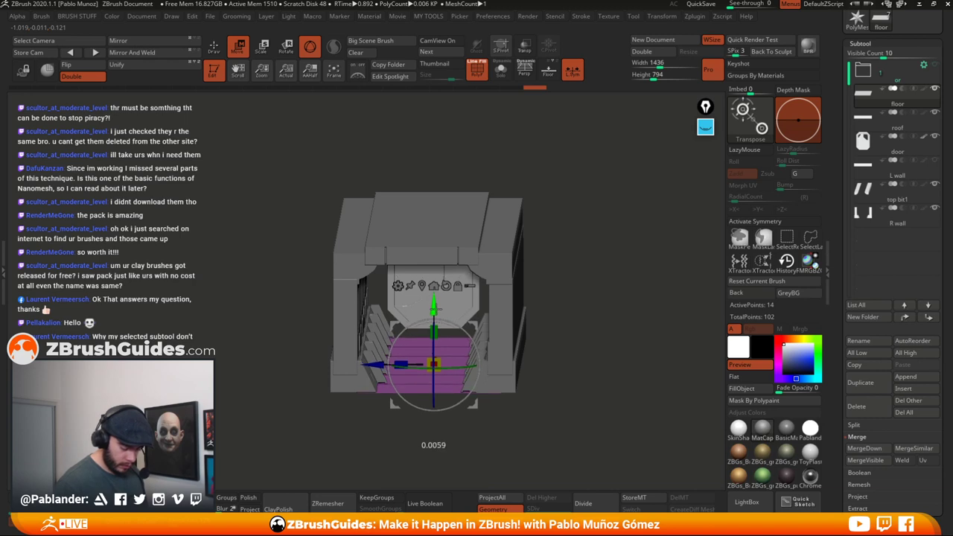
drag(435, 307, 435, 306)
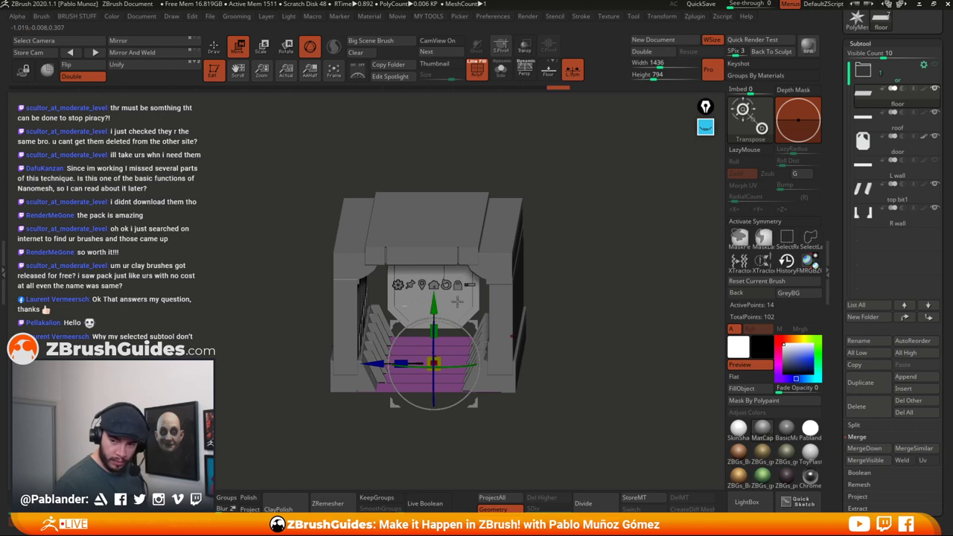
key(q)
mouse_move(422, 166)
mouse_down()
mouse_move(662, 277)
mouse_move(641, 237)
mouse_move(629, 258)
mouse_up()
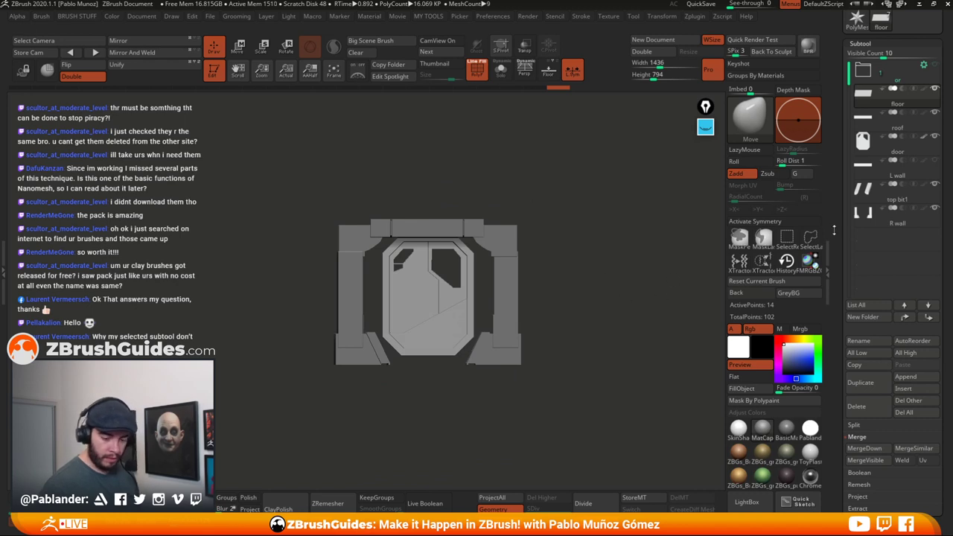
- Switch to the PM3D_Cylinder3D2 tool and copy its PM3D_Cube3D_10 subtool
drag(833, 230, 830, 274)
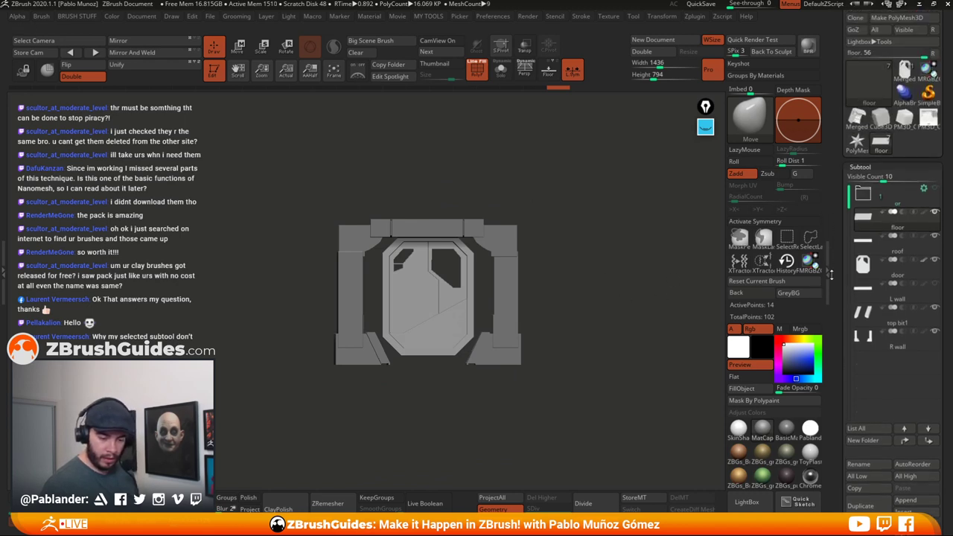
scroll(831, 275, up, 2)
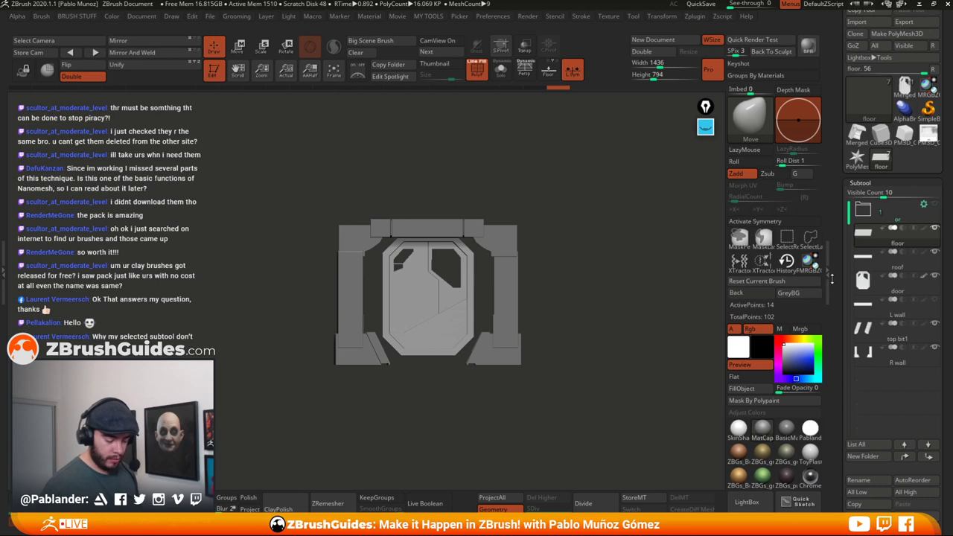
scroll(832, 276, down, 1)
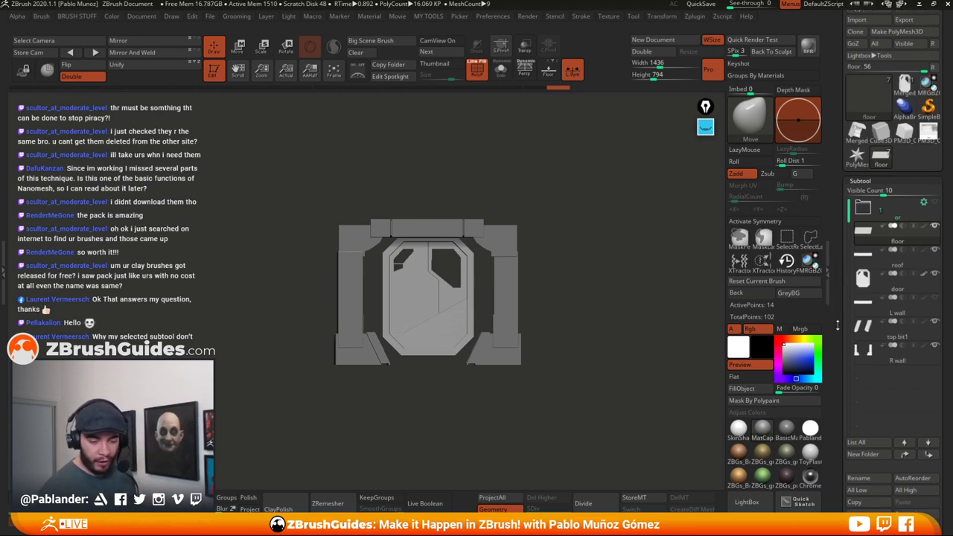
scroll(839, 387, down, 1)
drag(834, 391, 833, 399)
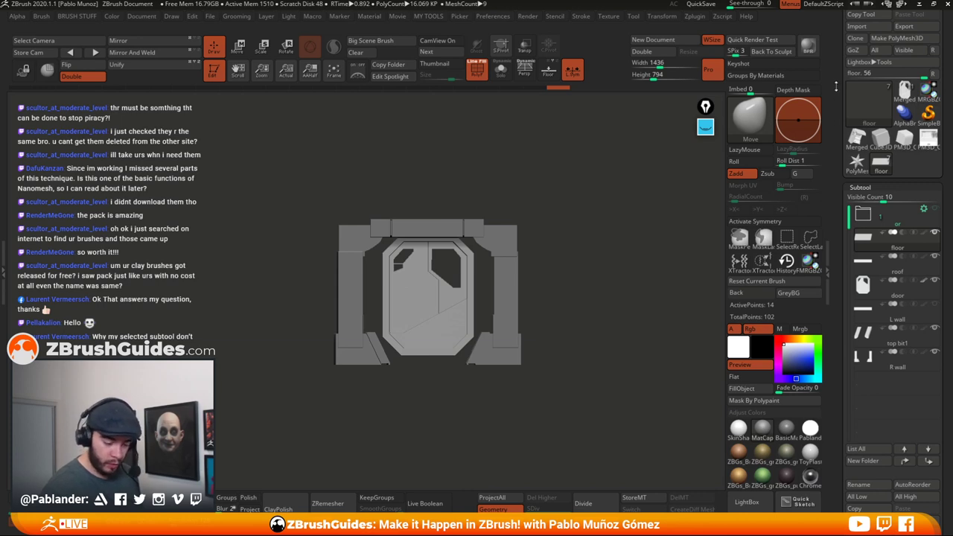
drag(837, 87, 838, 92)
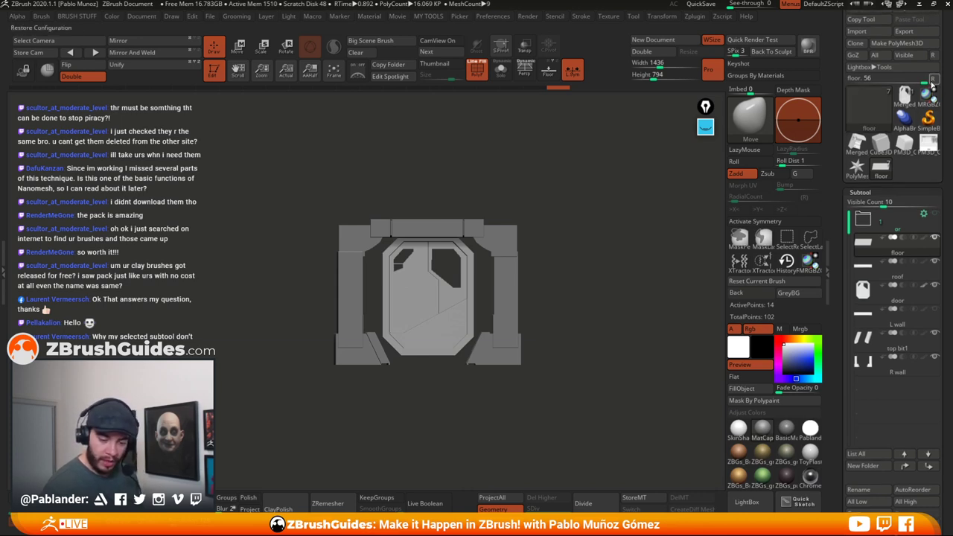
mouse_move(931, 150)
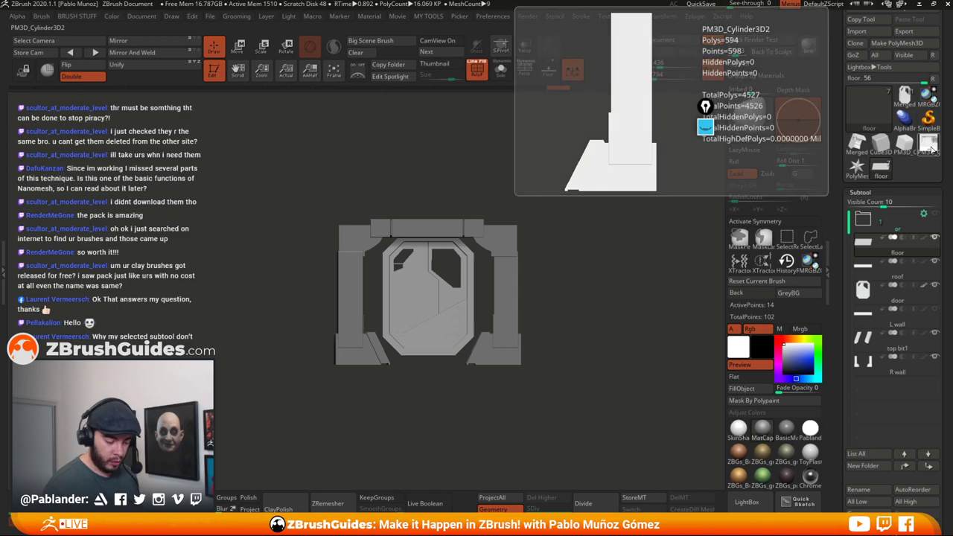
click(861, 150)
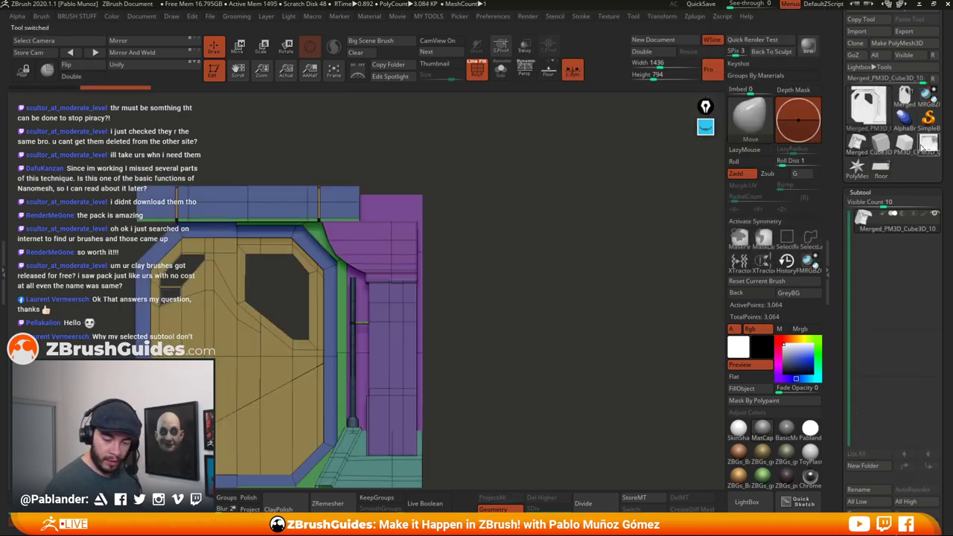
click(926, 146)
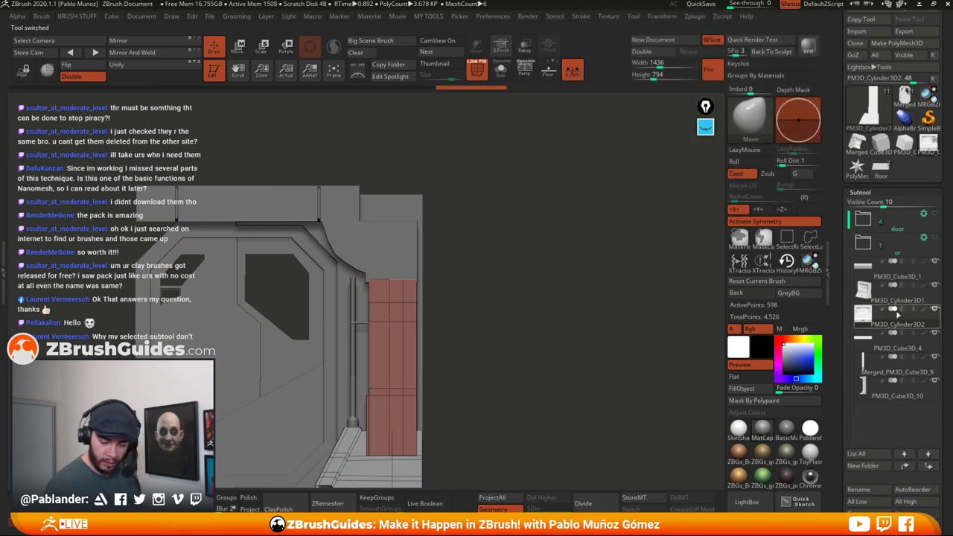
click(892, 396)
scroll(946, 335, down, 5)
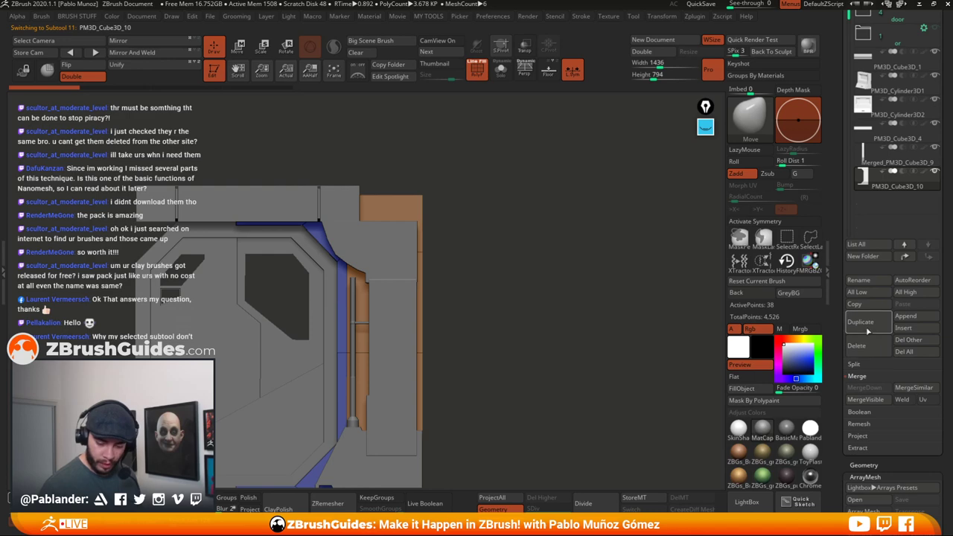
click(854, 304)
- Return to the corridor tool containing the floor and paste the copied frame piece into its subtool list
drag(841, 215, 843, 293)
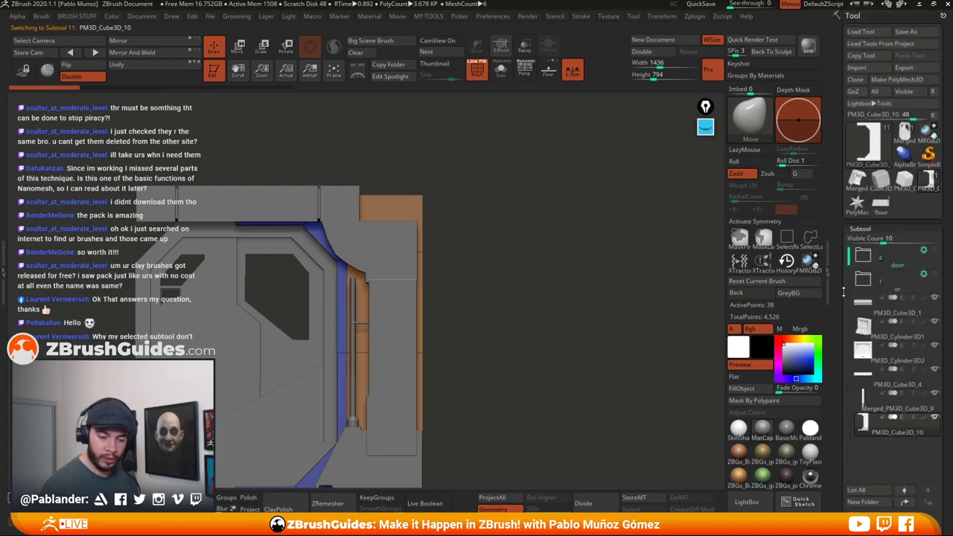
click(881, 204)
drag(942, 217, 938, 181)
click(902, 466)
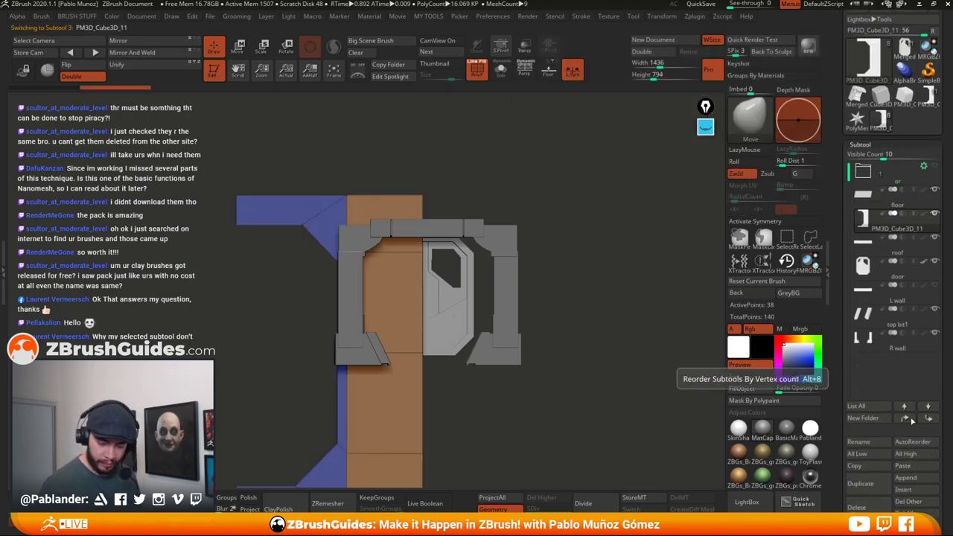
- Scale down and move the pasted frame piece so it fits behind the wall opening, between roof and floor
key(w)
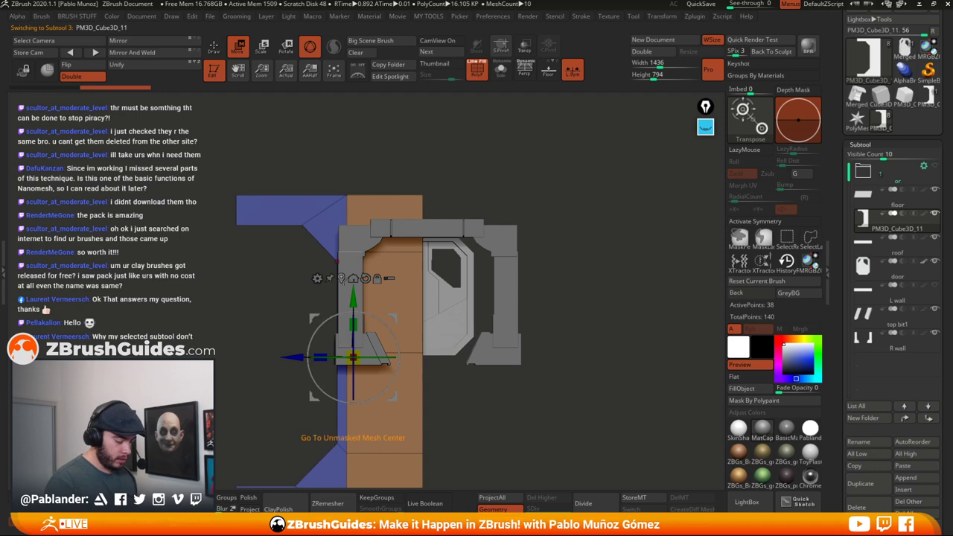
drag(329, 352, 470, 297)
drag(511, 337, 509, 335)
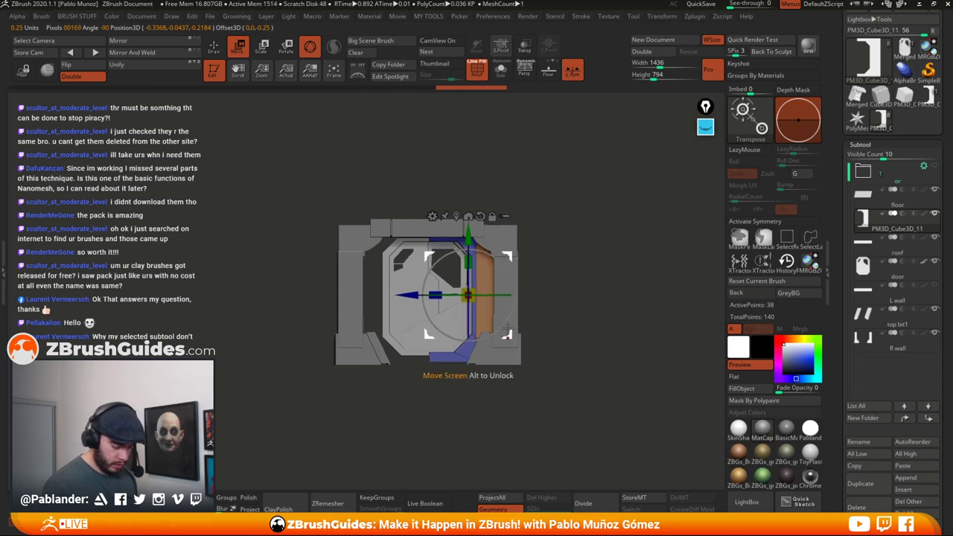
mouse_move(469, 296)
mouse_down()
mouse_move(477, 287)
mouse_move(467, 295)
mouse_up()
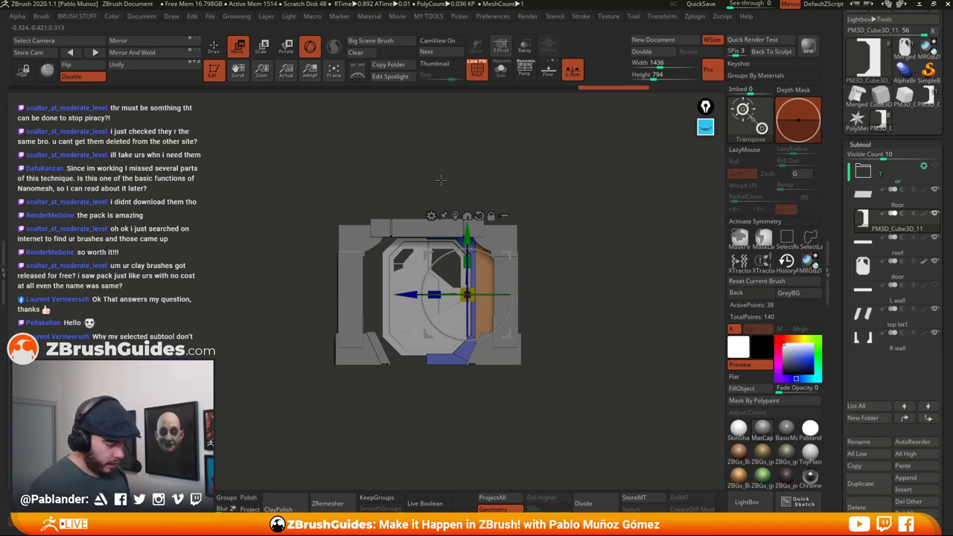
key(q)
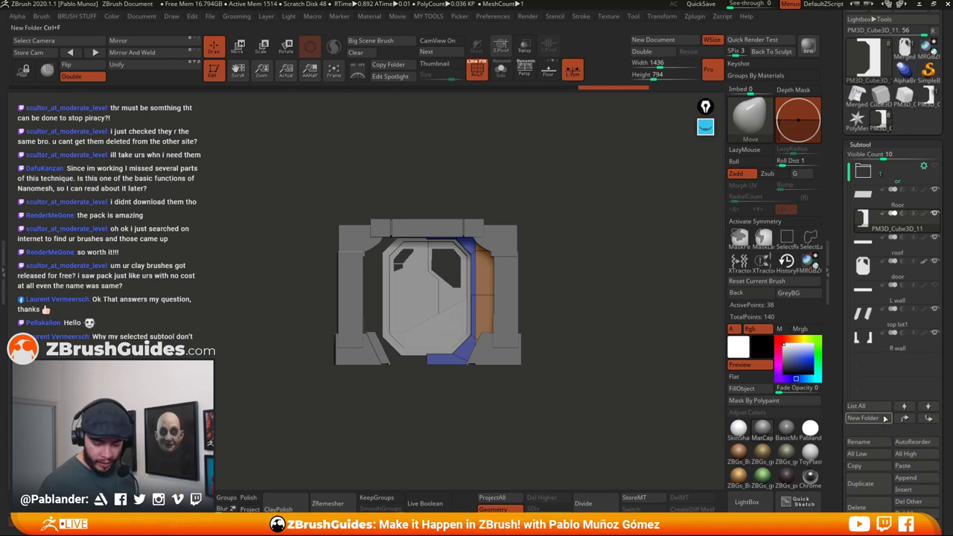
- Duplicate the frame piece, reselect the original PM3D_Cube3D_11, and mirror it
click(862, 483)
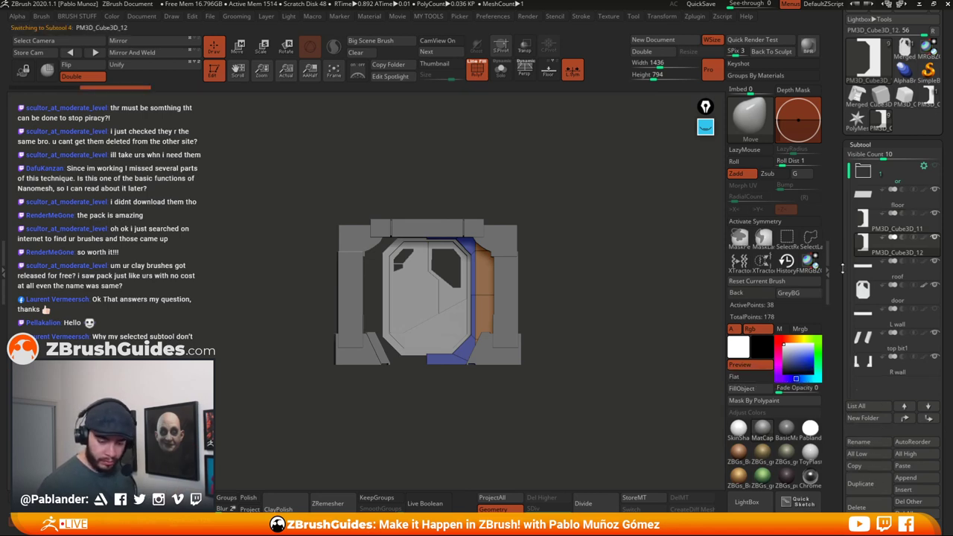
click(909, 222)
drag(656, 302, 583, 304)
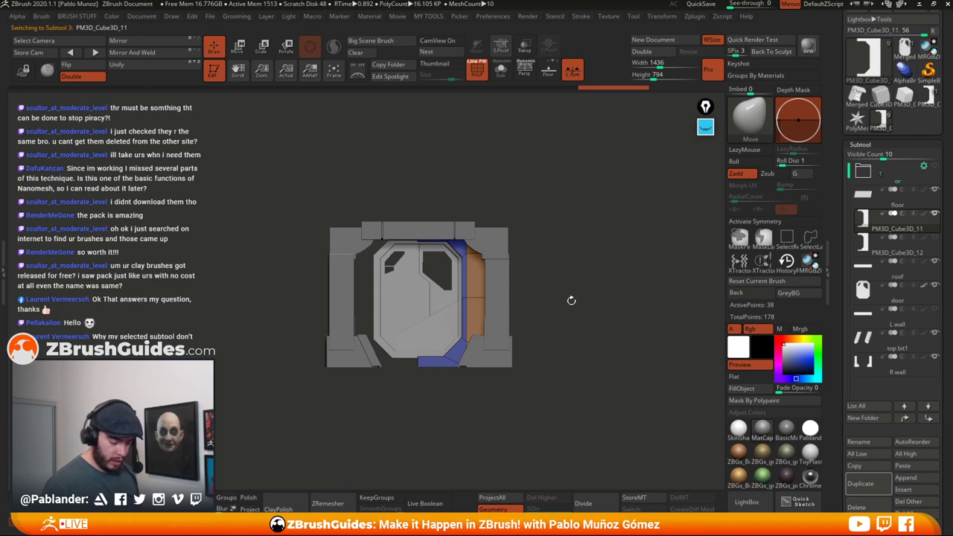
click(147, 42)
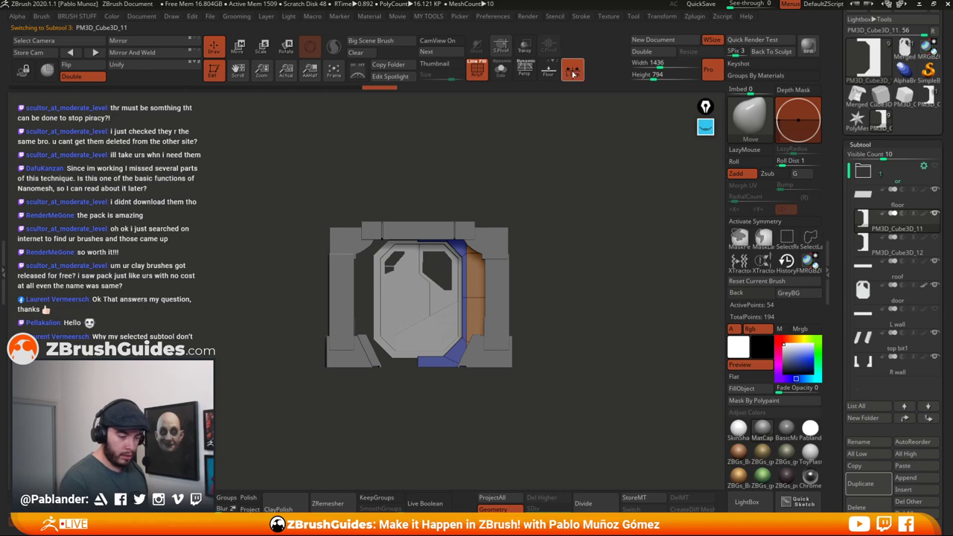
- Try Mirror And Weld on the frame piece with local symmetry turned off, and undo it
click(153, 53)
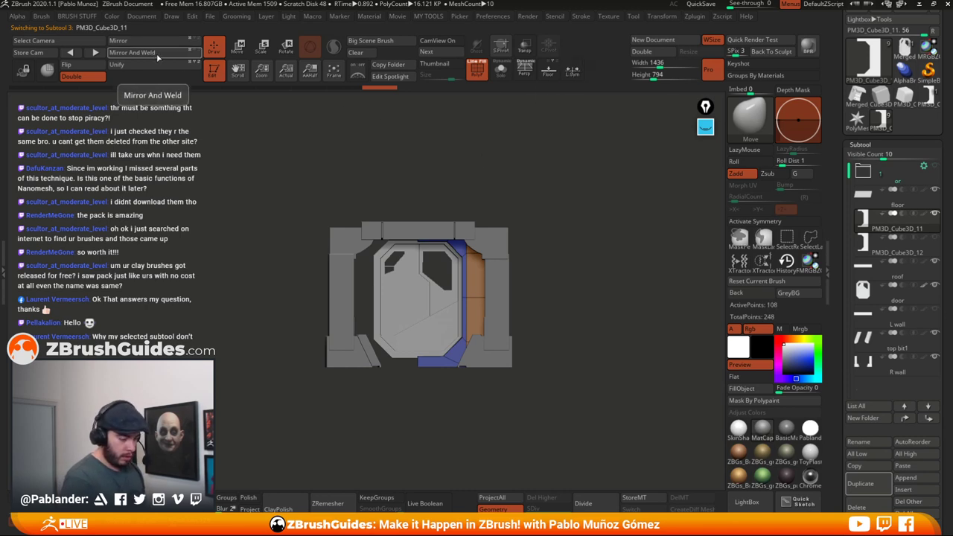
drag(580, 212, 591, 228)
key(ctrl+z)
key(ctrl+z)
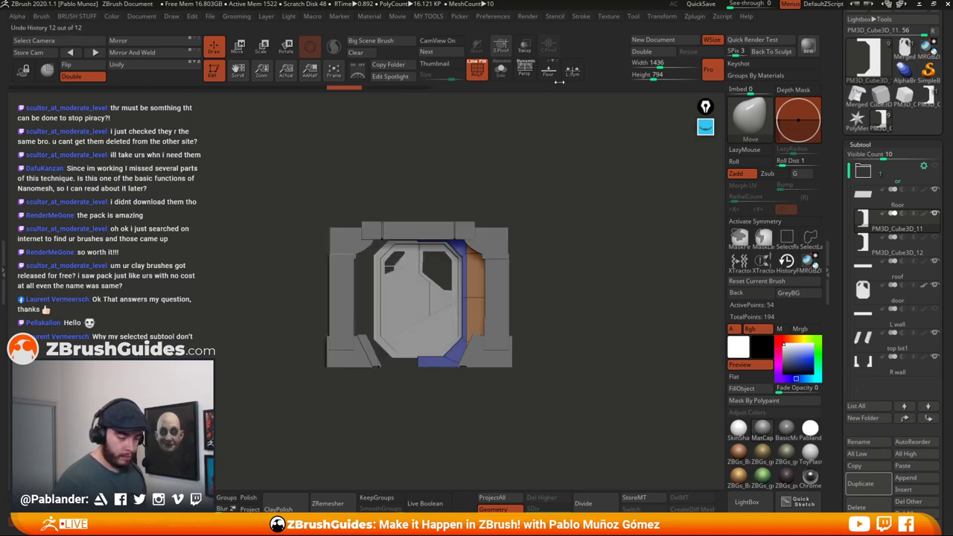
- Isolate the frame piece with Solo over the floor grid and turn local symmetry back on
click(500, 70)
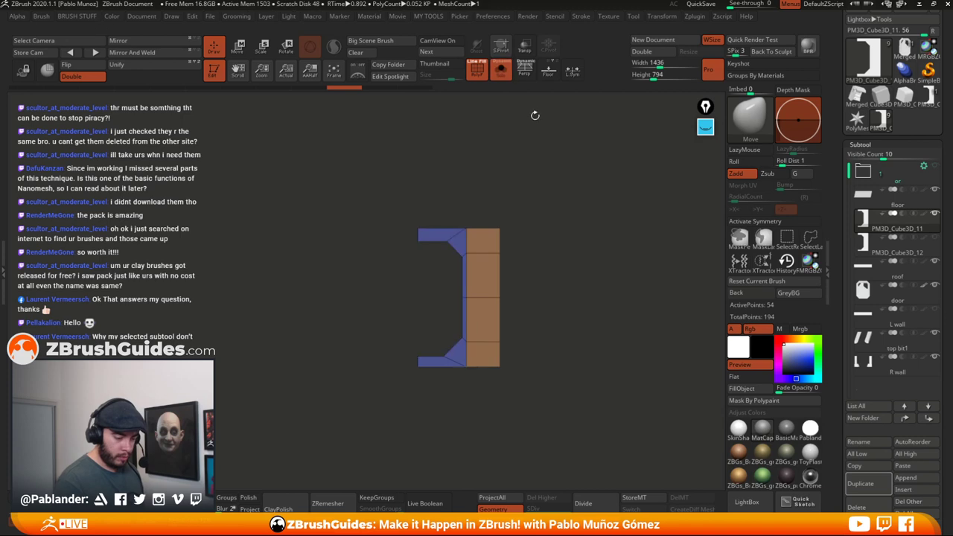
click(547, 69)
drag(567, 240, 550, 195)
click(571, 71)
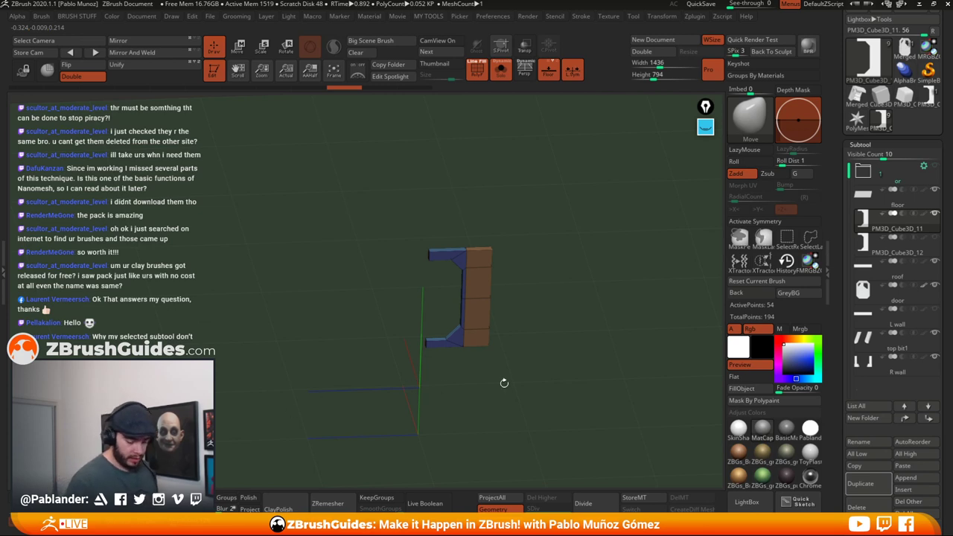
drag(504, 383, 528, 345)
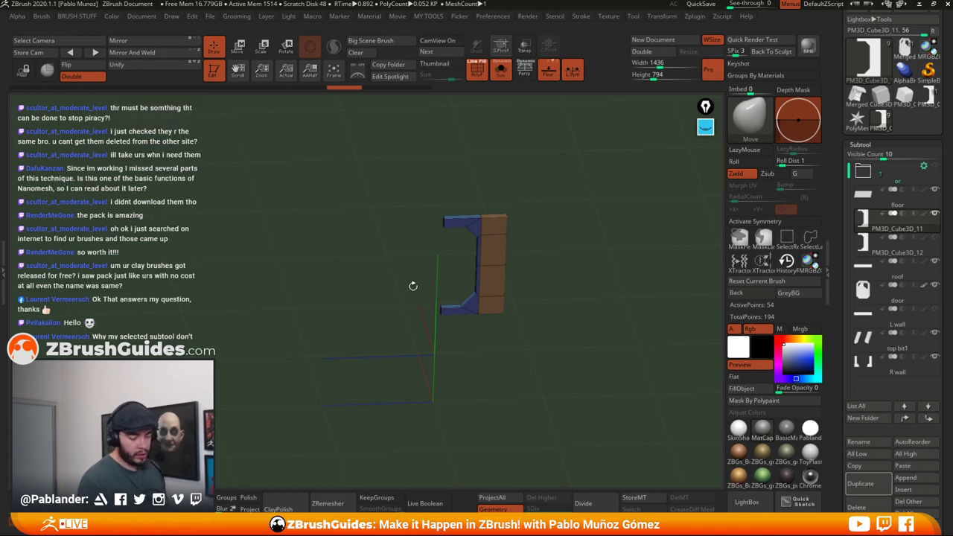
- Try Mirror And Weld on the frame piece, undo it, and mirror the piece to the opposite side of the centre axis
click(152, 42)
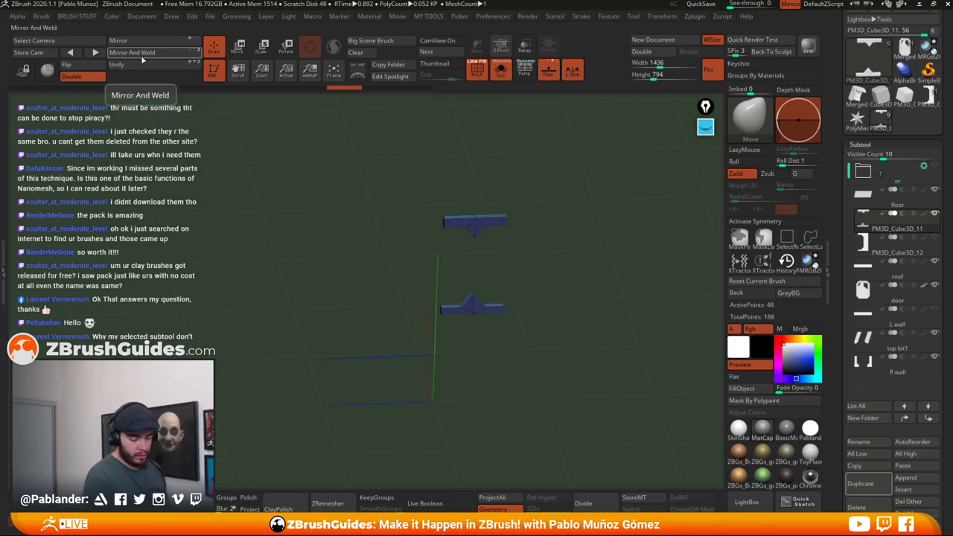
click(154, 44)
click(175, 42)
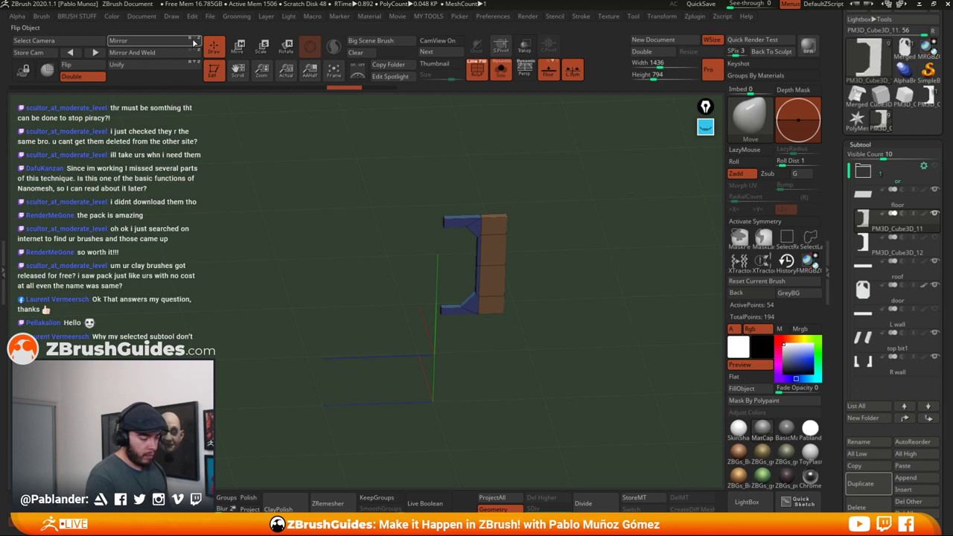
click(172, 44)
click(171, 42)
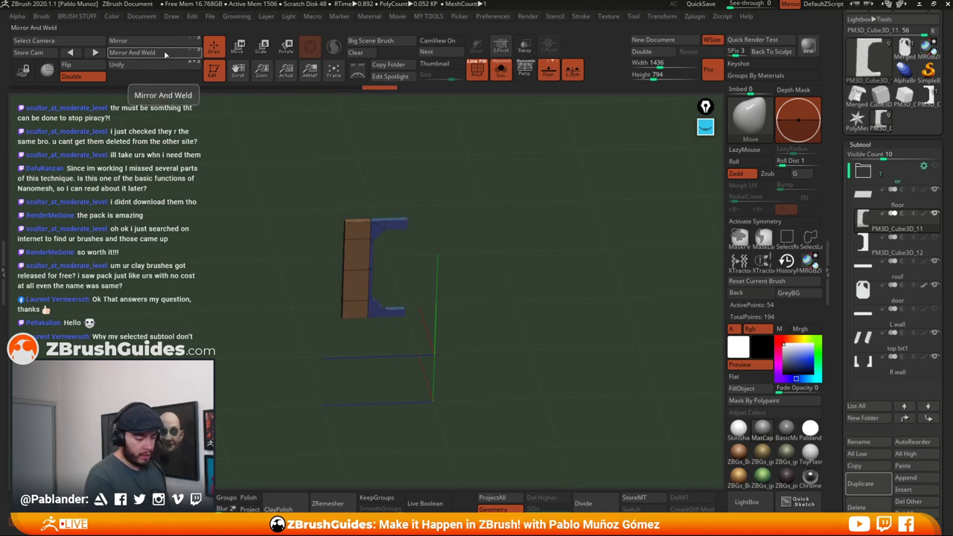
- Try Mirror And Weld on the flipped frame piece, undo it, and turn local symmetry off in a straight front view
click(162, 54)
key(ctrl+z)
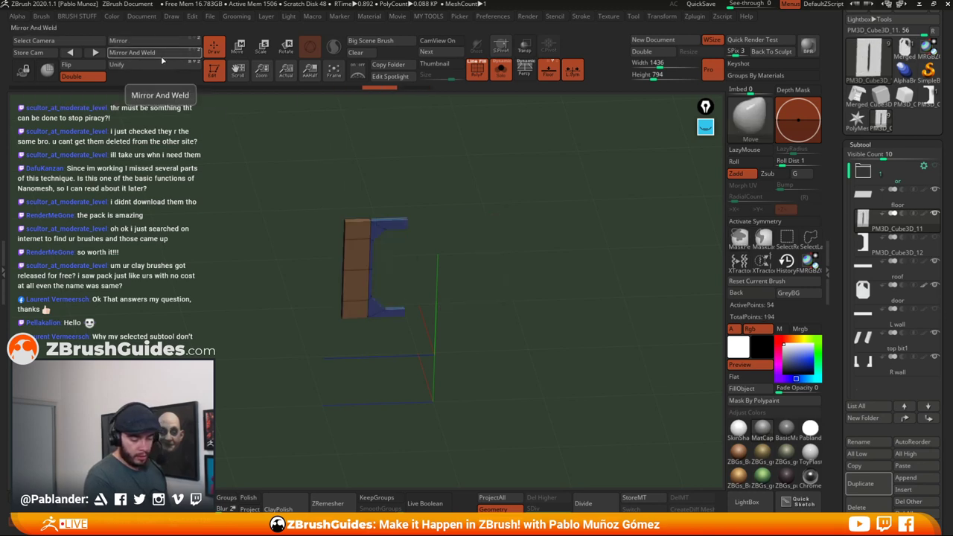
click(572, 69)
shift+drag(474, 167, 474, 160)
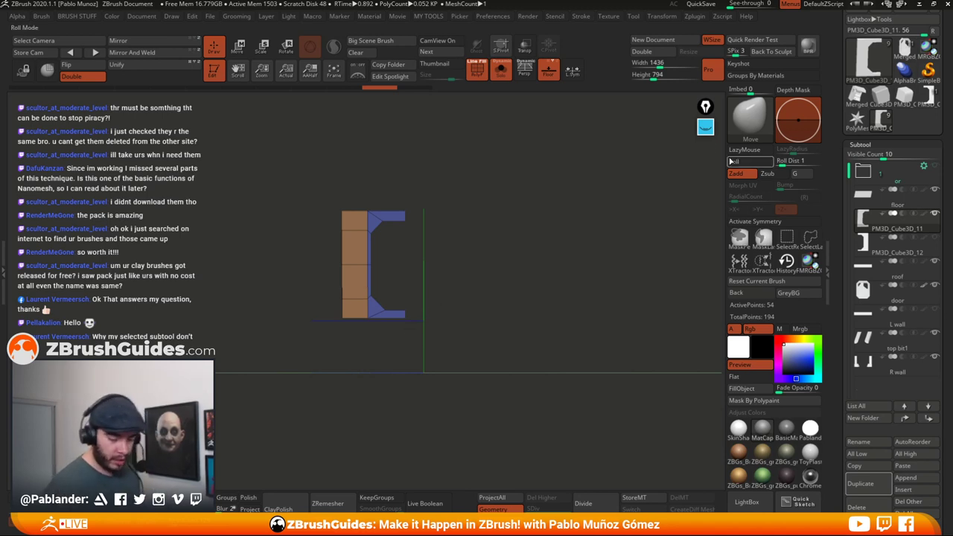
- With a yellow annotation pen, circle L.Sym and the Transform entry and link them with an arrow
click(705, 126)
mouse_move(713, 170)
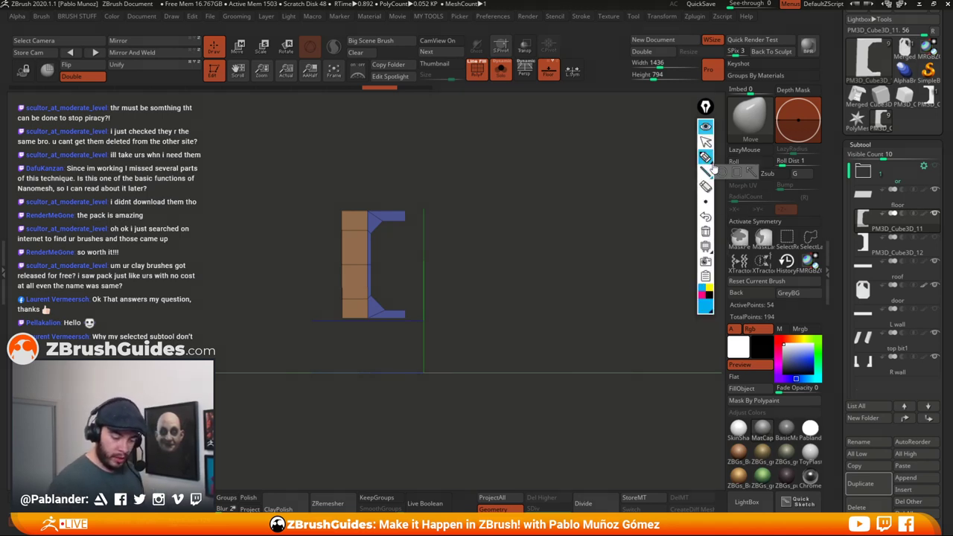
click(709, 289)
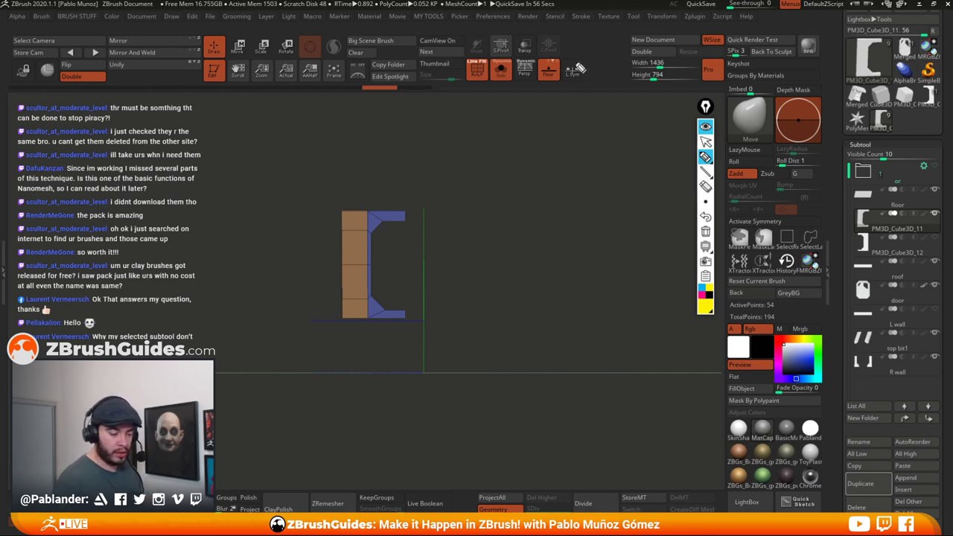
mouse_move(585, 60)
mouse_down()
mouse_move(564, 87)
mouse_move(583, 57)
mouse_up()
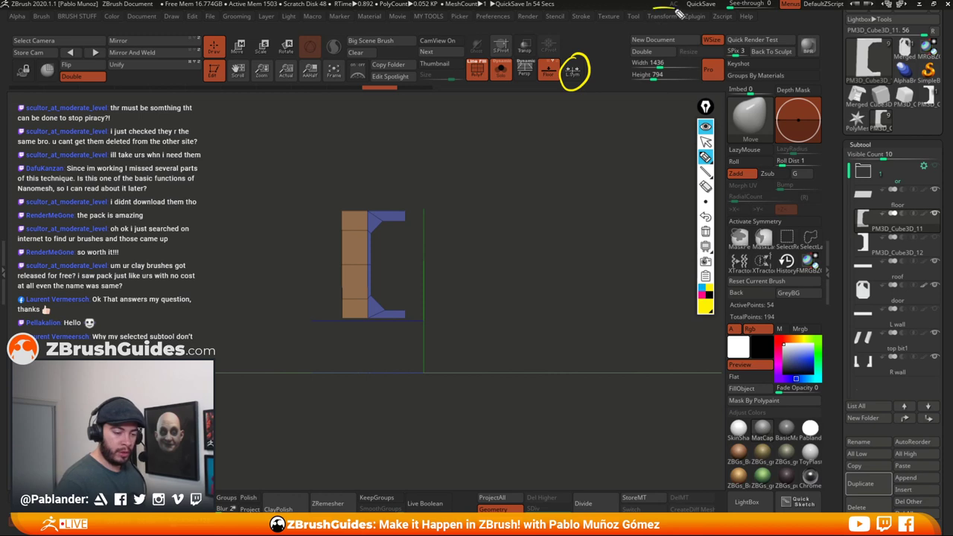
drag(679, 14, 658, 9)
drag(588, 60, 634, 27)
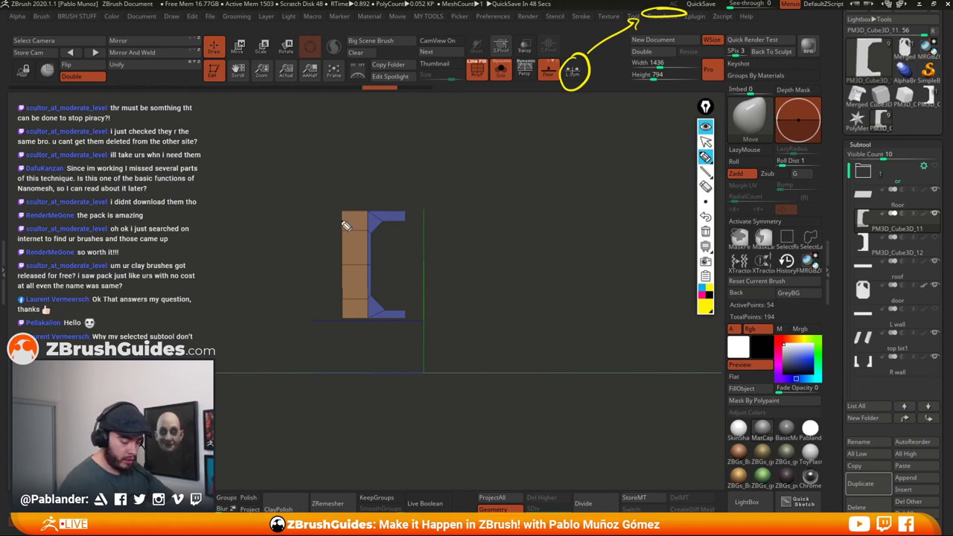
- Outline the frame piece's rectangular bounding box with the yellow annotation pen
drag(344, 213, 348, 321)
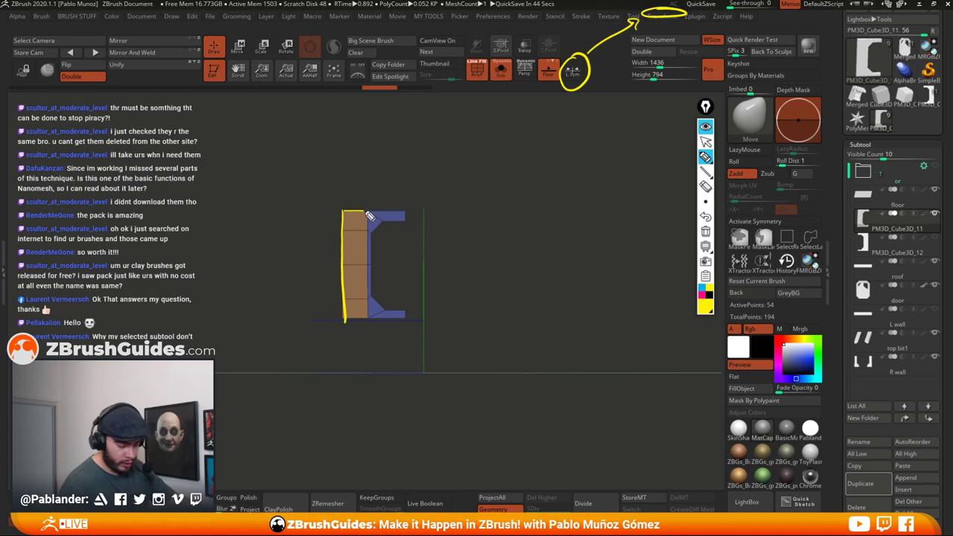
drag(392, 321, 406, 317)
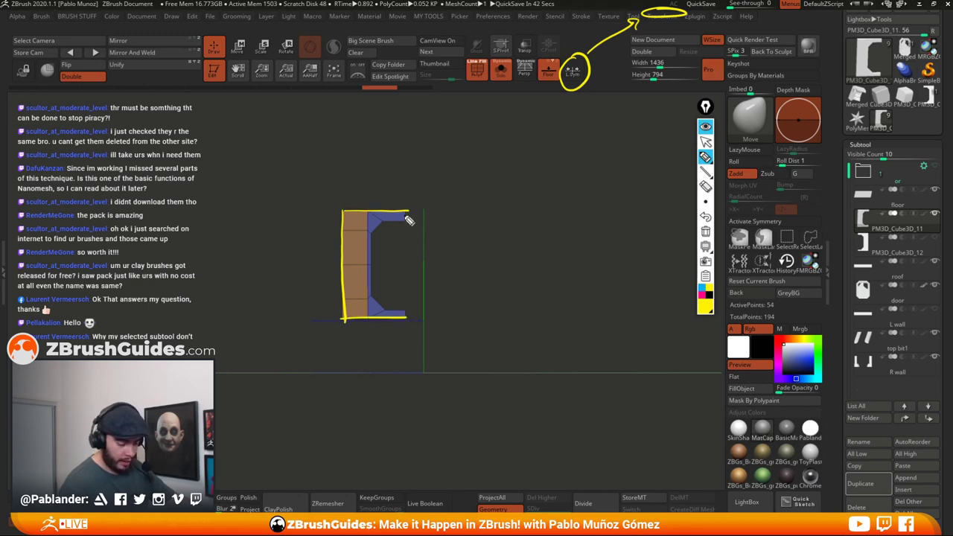
drag(410, 240, 410, 314)
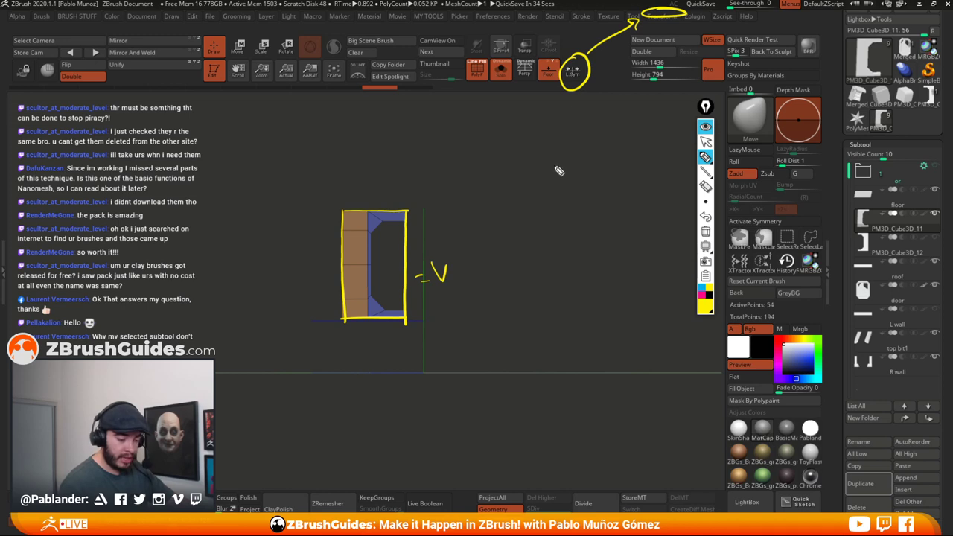
- Annotate L.Sym as ON with an arrow to the frame, sketch segments on both sides of its centre line, and clear the drawing
drag(580, 61, 585, 62)
drag(592, 104, 595, 102)
mouse_move(600, 116)
mouse_down()
mouse_move(601, 104)
mouse_move(608, 116)
mouse_move(435, 206)
mouse_up()
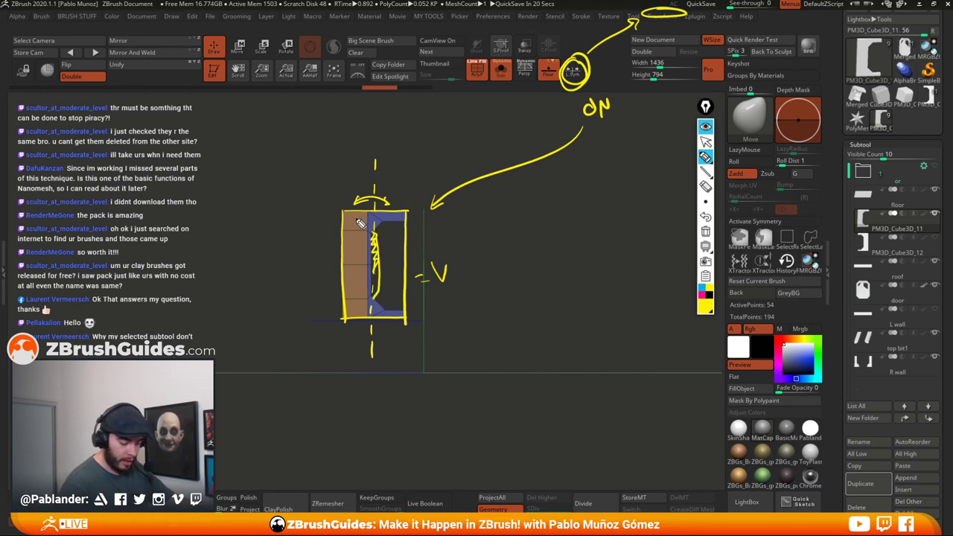
drag(343, 233, 366, 230)
drag(368, 213, 363, 307)
drag(344, 270, 368, 269)
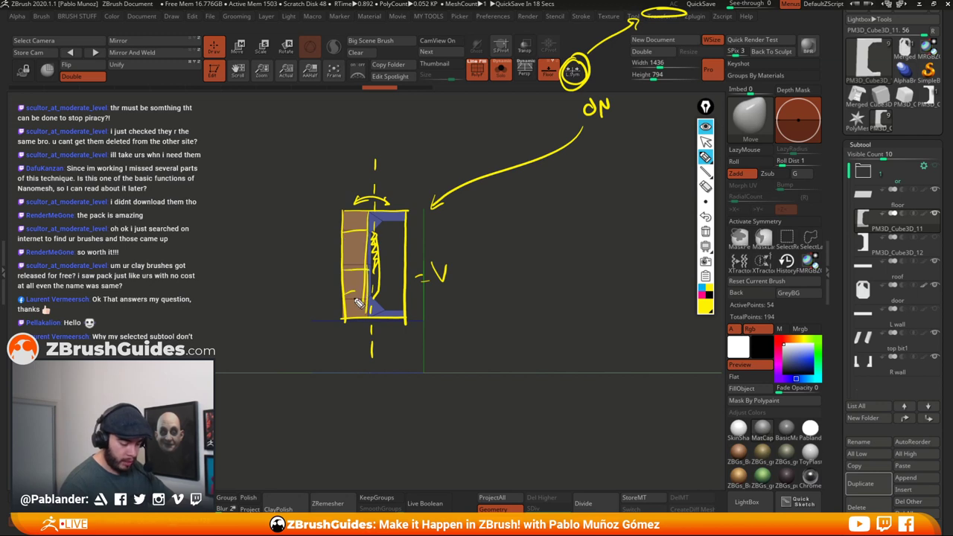
drag(382, 209, 385, 235)
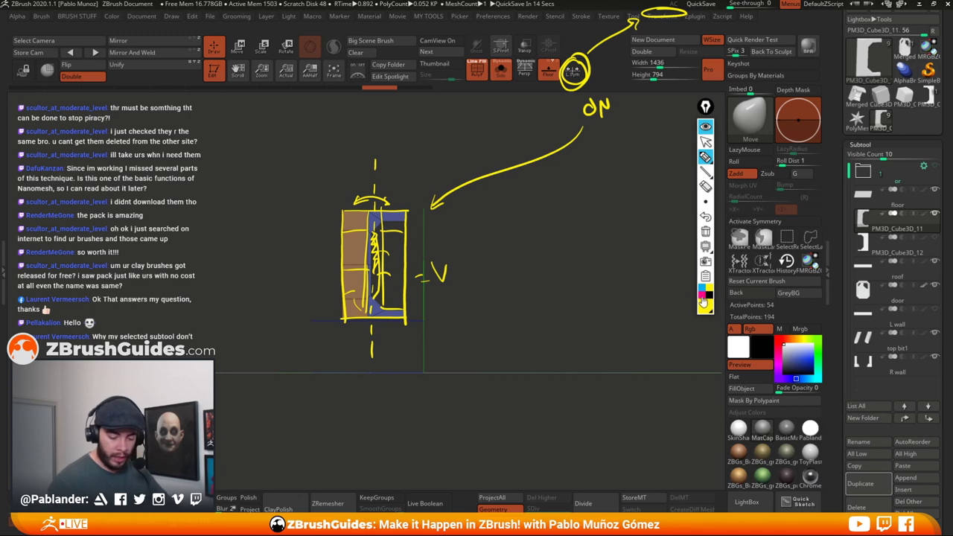
click(705, 231)
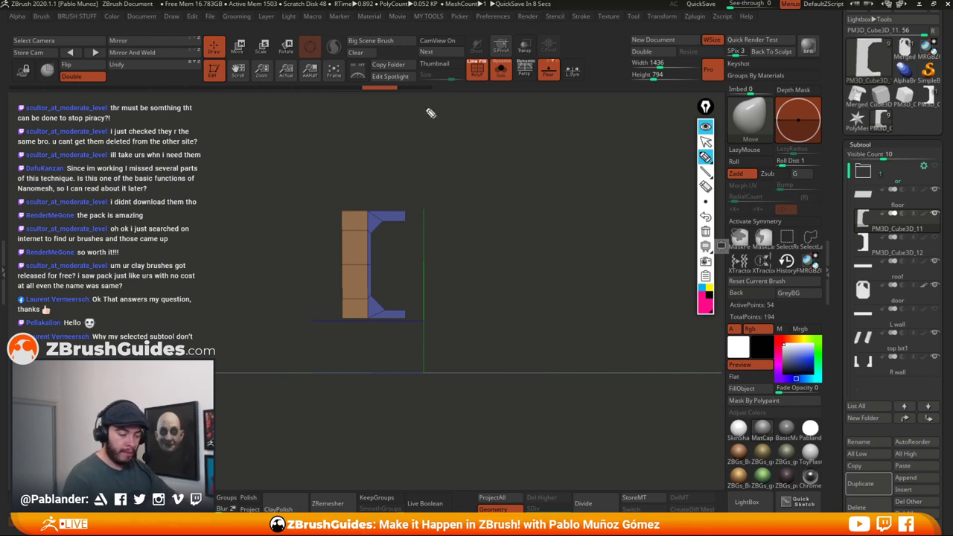
- Sketch the world centre line and the frame's mirrored outline in magenta, clear the drawing, and leave annotation mode
drag(425, 108, 420, 439)
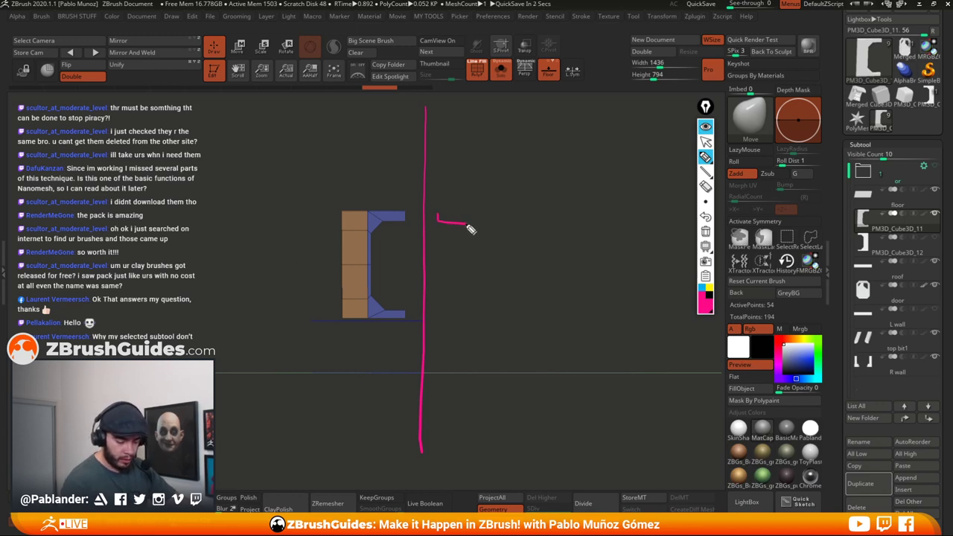
mouse_move(470, 230)
mouse_down()
mouse_move(475, 308)
mouse_move(509, 311)
mouse_move(435, 218)
mouse_up()
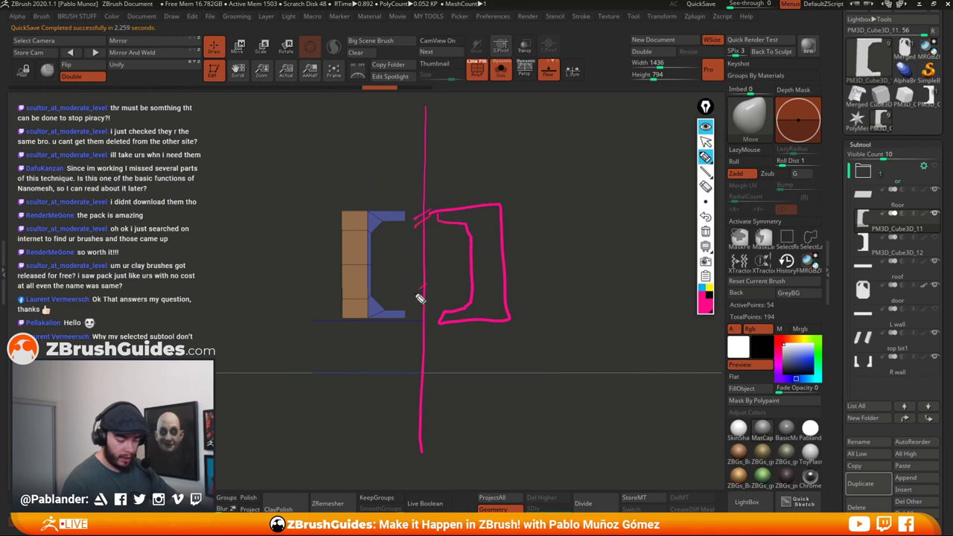
drag(419, 298, 422, 355)
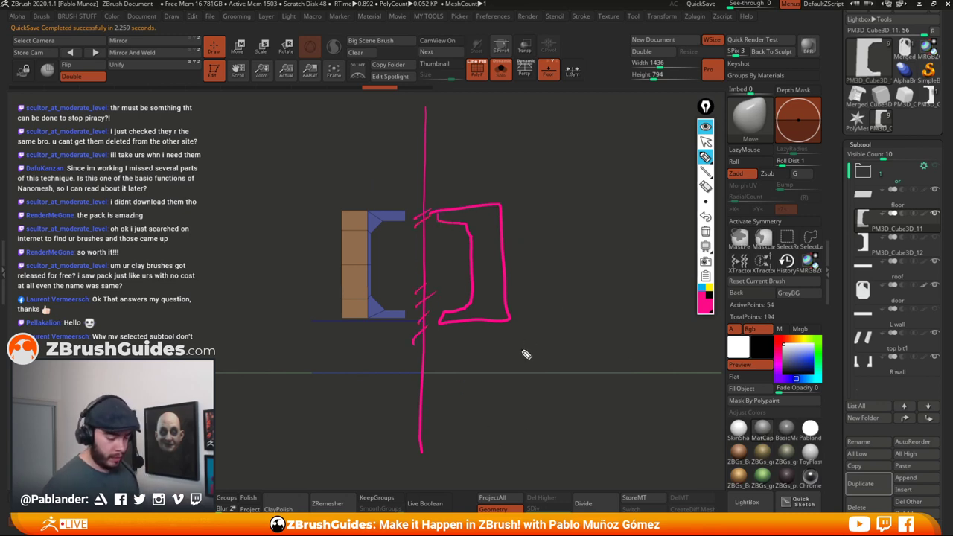
click(705, 231)
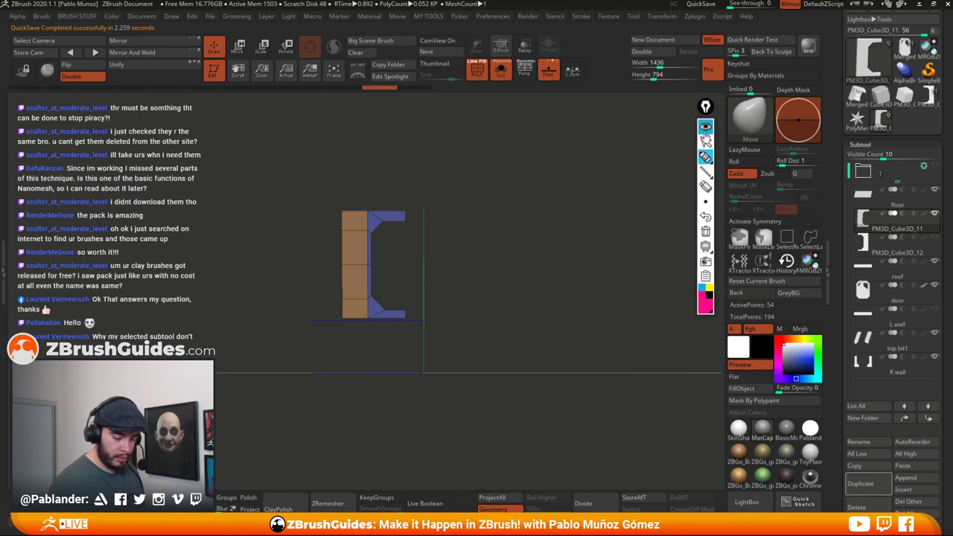
click(705, 140)
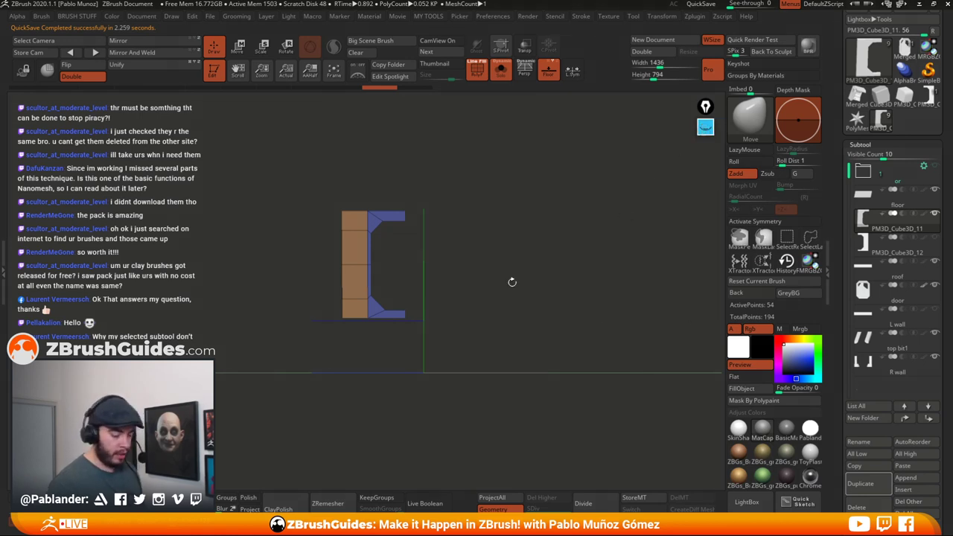
- Move the frame piece sideways until its open ends meet the centre axis, and close it with Mirror And Weld
click(501, 69)
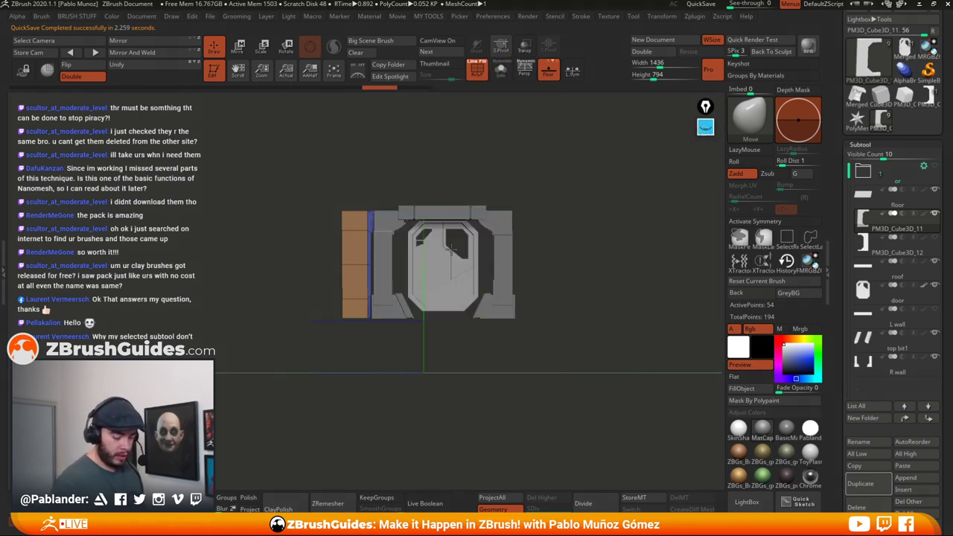
click(501, 73)
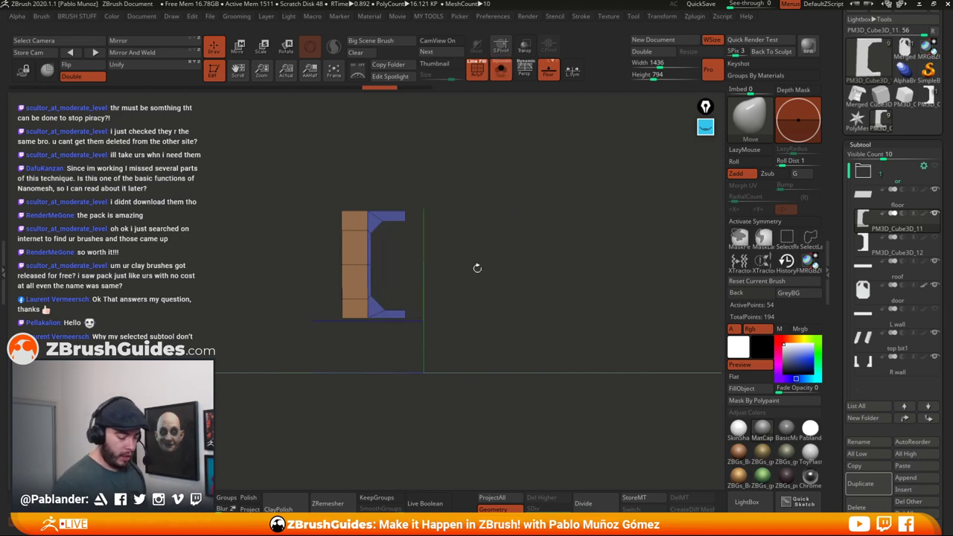
click(236, 49)
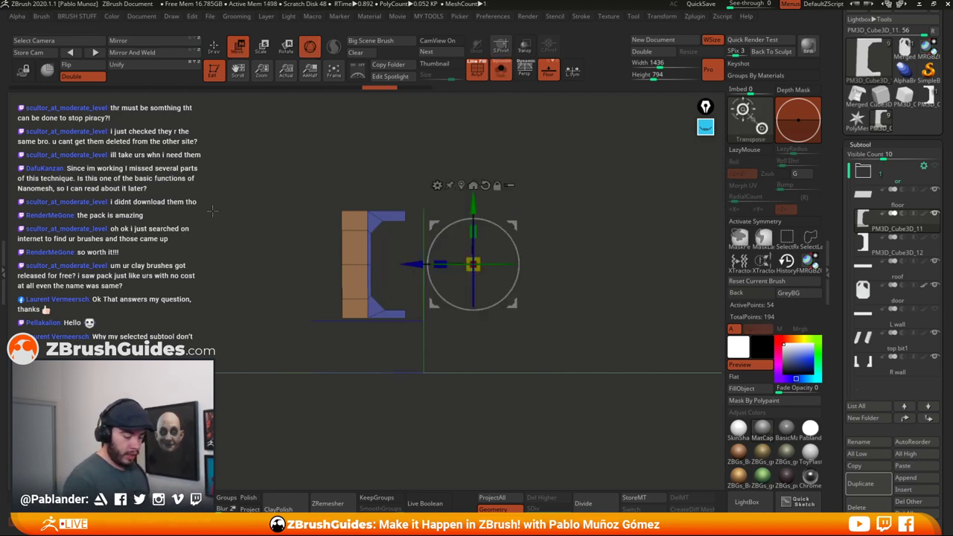
drag(416, 262, 437, 262)
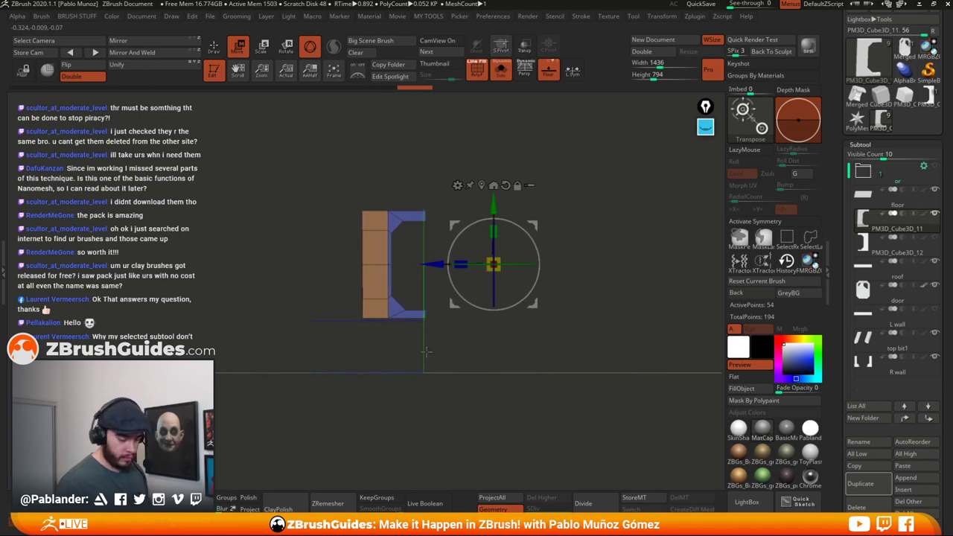
click(153, 53)
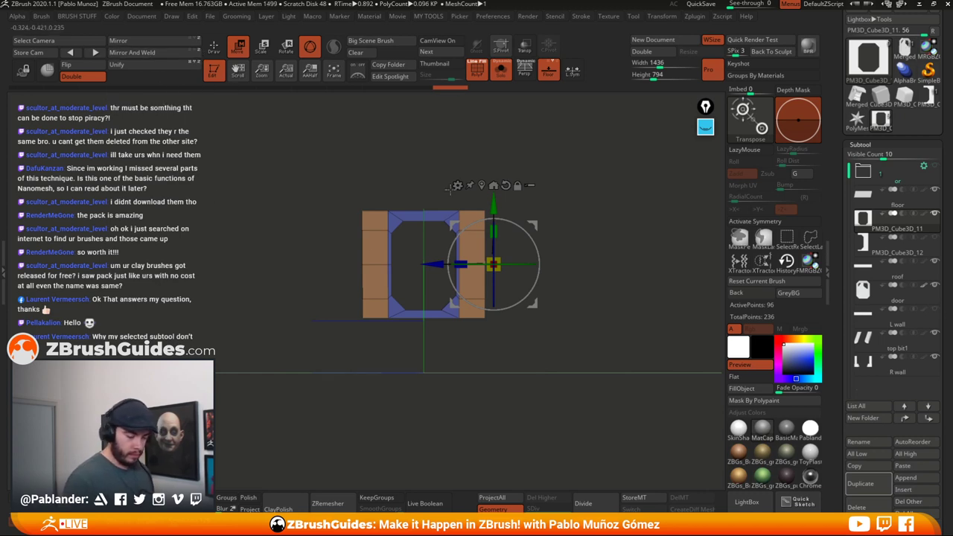
- Hide the floor grid and turn Solo off to show the closed frame with the rest of the corridor
key(q)
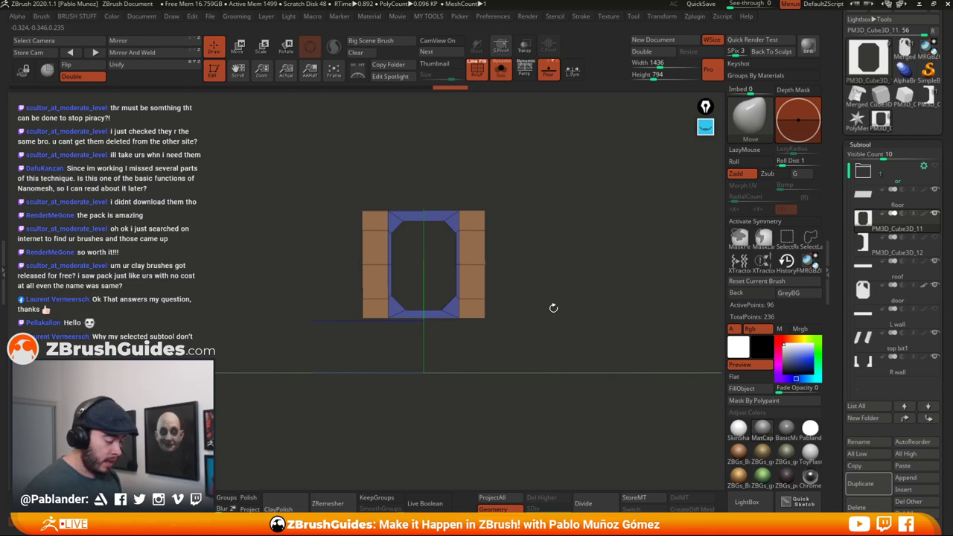
mouse_move(553, 307)
mouse_down()
mouse_move(540, 246)
mouse_move(542, 276)
mouse_move(538, 261)
mouse_move(557, 262)
mouse_up()
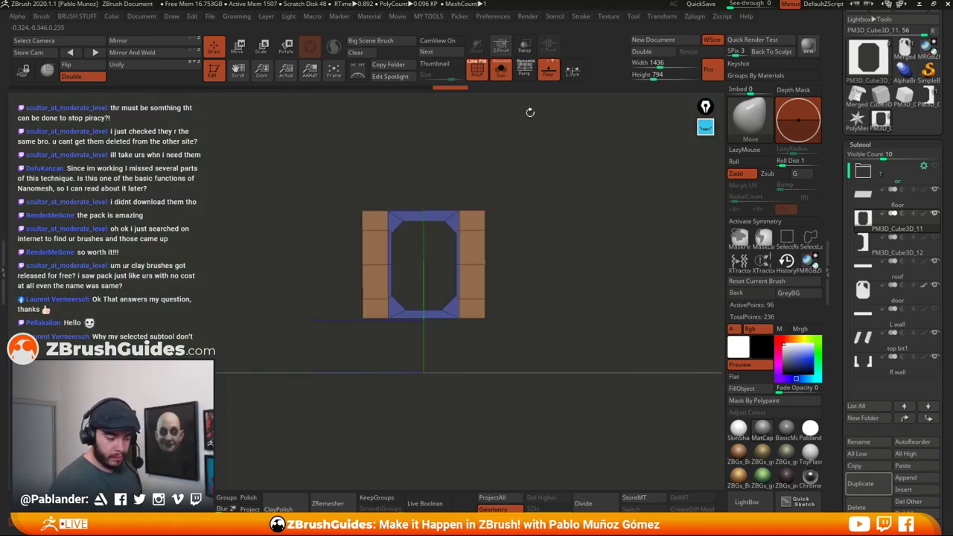
click(548, 70)
mouse_move(548, 209)
mouse_down()
mouse_move(536, 172)
mouse_move(549, 156)
mouse_move(571, 215)
mouse_up()
click(501, 70)
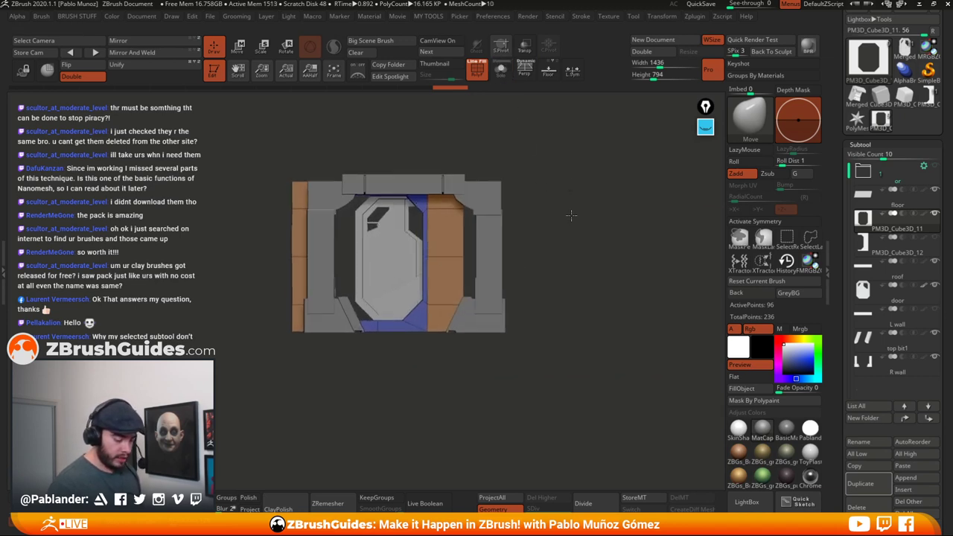
- Centre the gizmo on the closed frame, move it sideways to surround the door, and lower it slightly
click(237, 48)
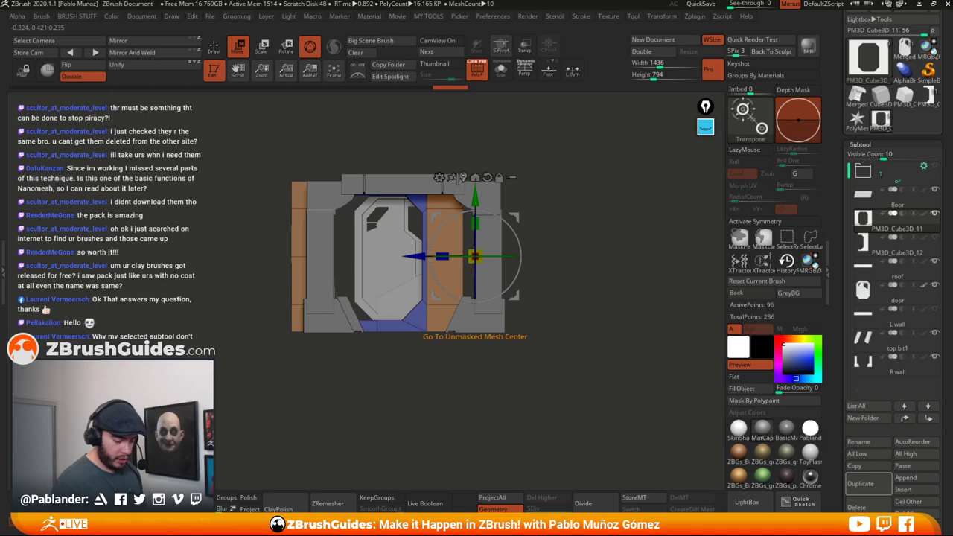
click(463, 177)
drag(321, 256, 344, 258)
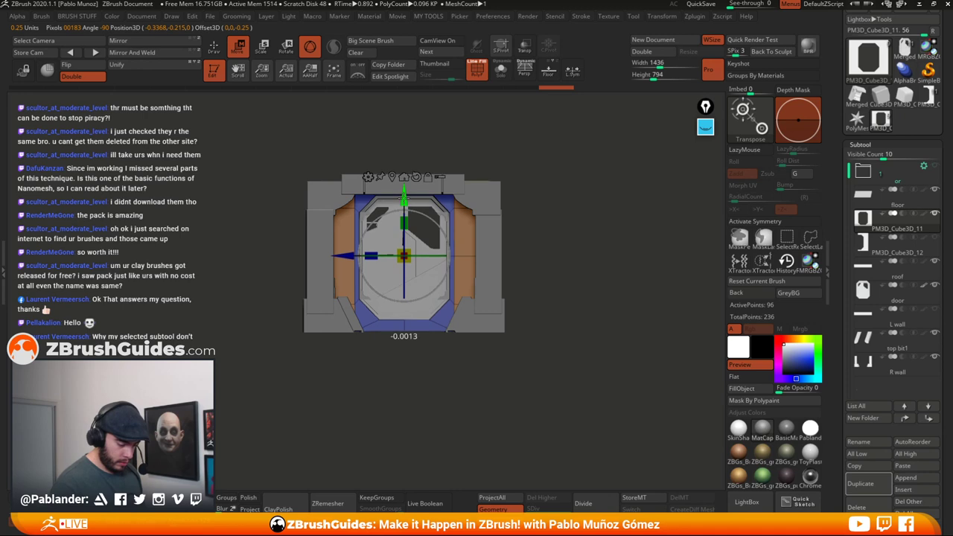
drag(404, 222, 406, 200)
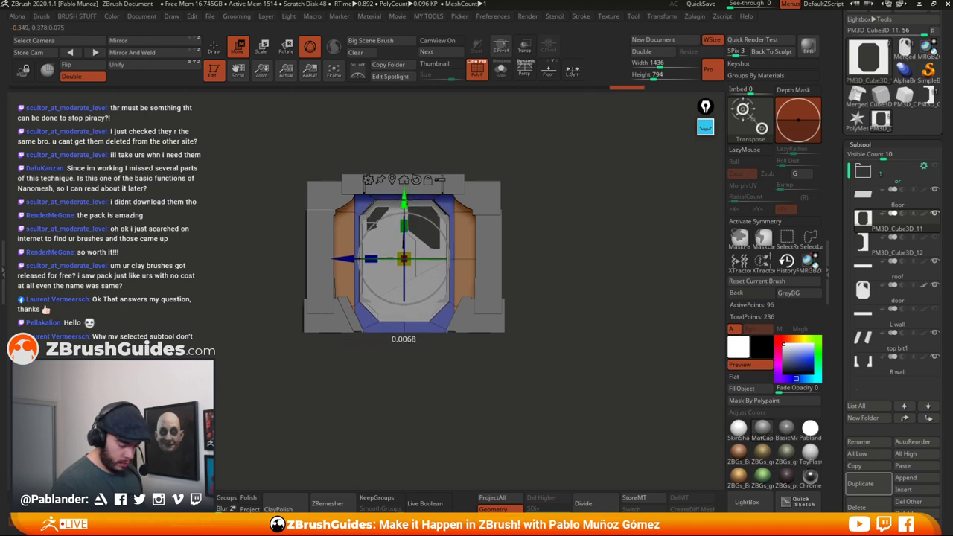
key(q)
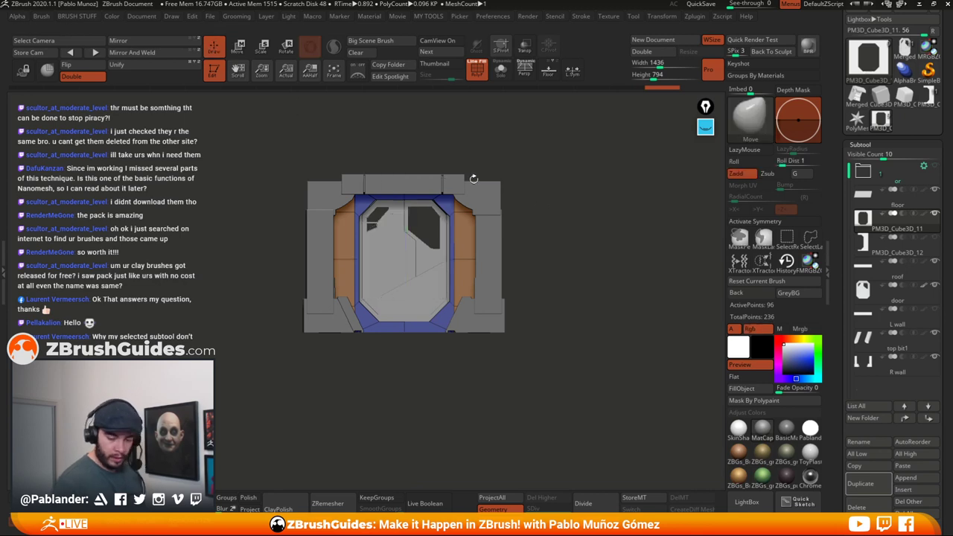
- Select the door subtool and move it down slightly inside the new frame
click(913, 301)
key(w)
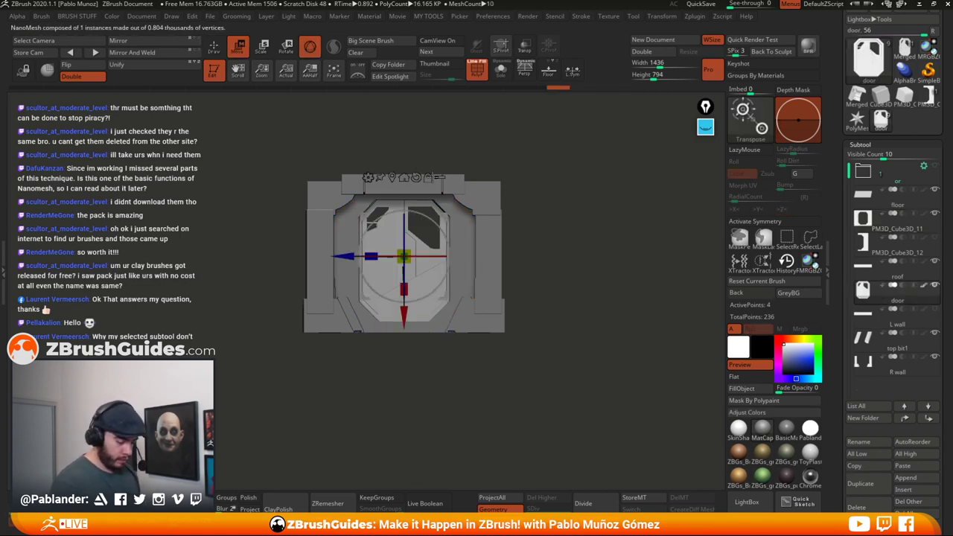
drag(403, 311, 404, 314)
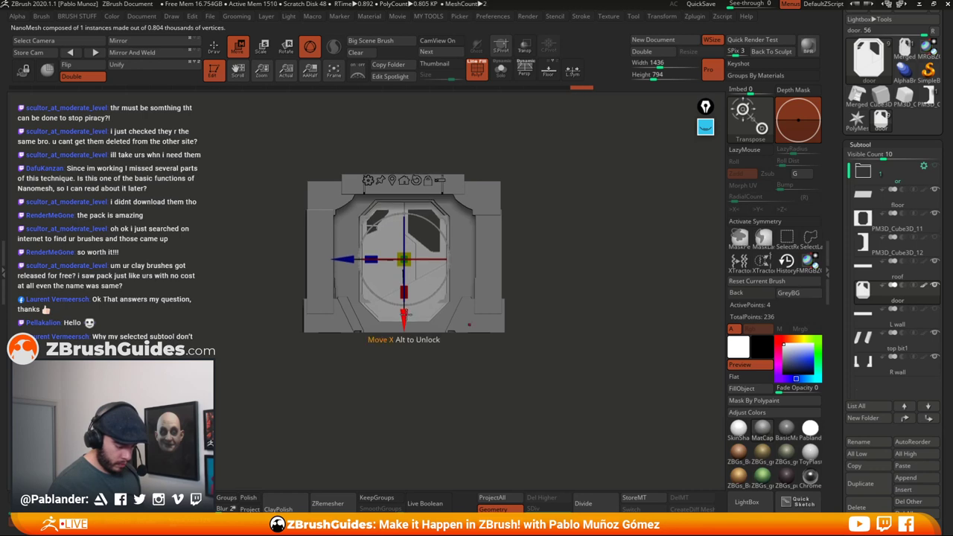
- Select the closed frame subtool and inspect the corridor from below with the floor hidden, and show the floor again
click(213, 48)
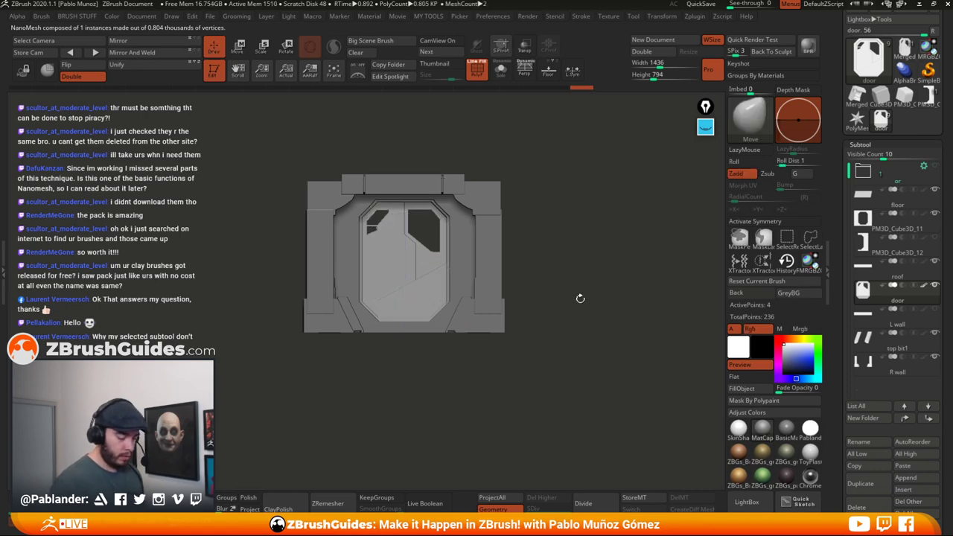
click(914, 231)
alt+drag(607, 341, 640, 190)
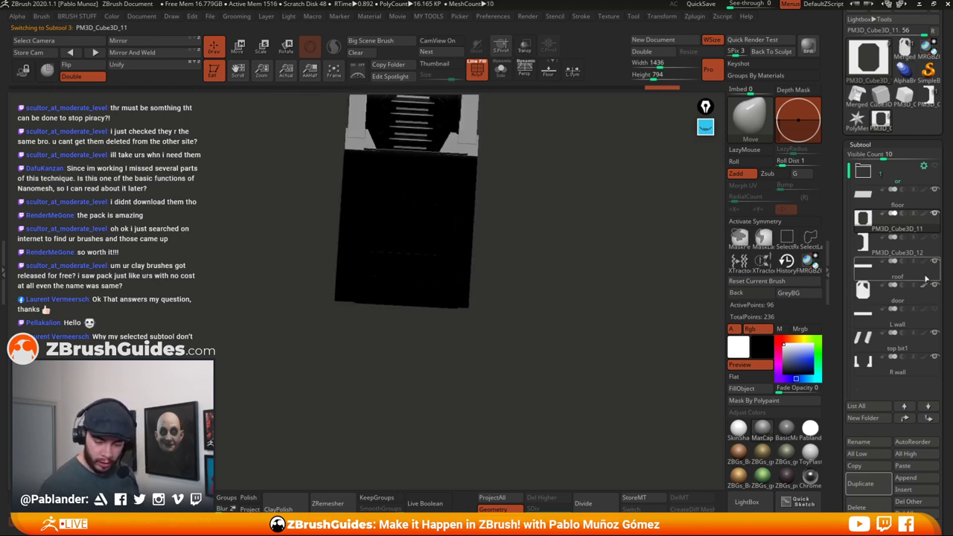
click(935, 190)
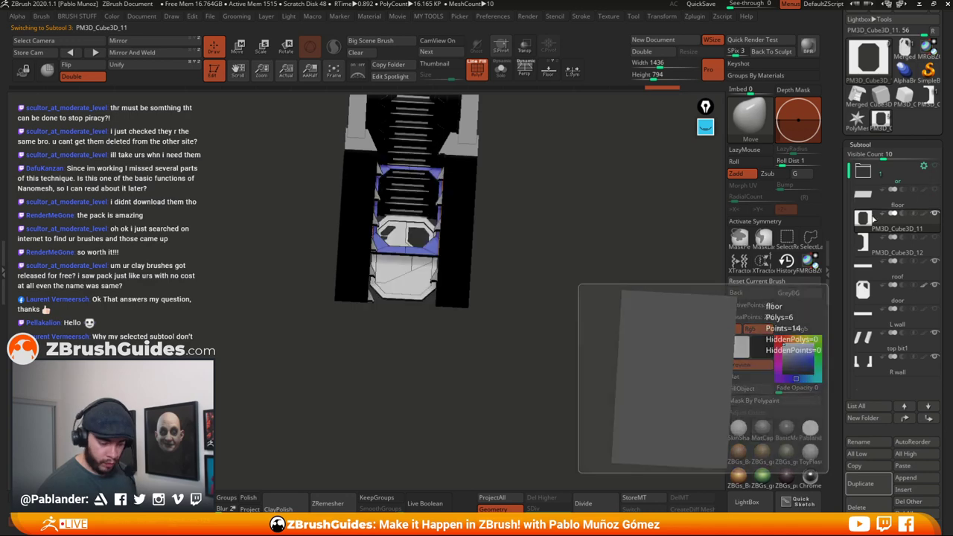
click(935, 190)
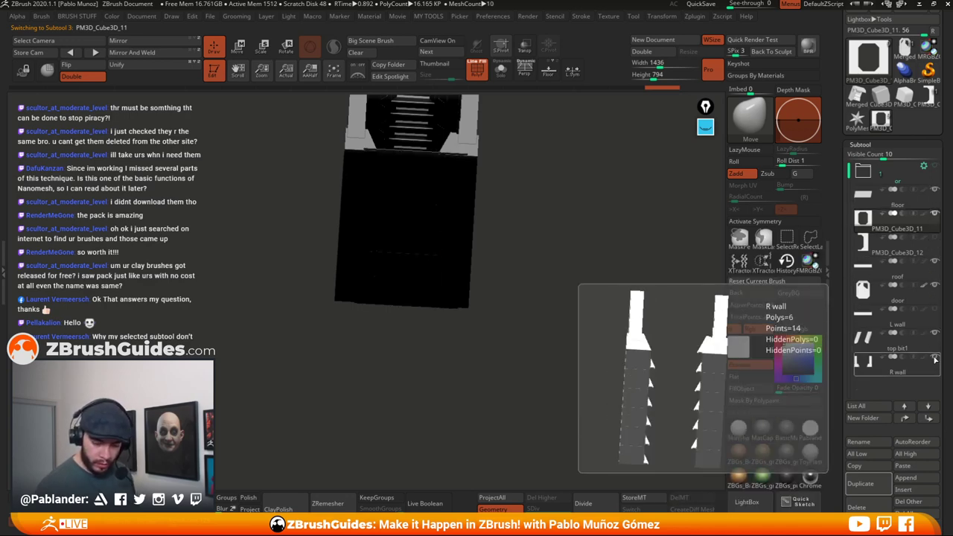
- Turn off Array Mesh for the R wall subtool and for the top bit1 subtool to remove their mirrored copies
drag(945, 360, 945, 155)
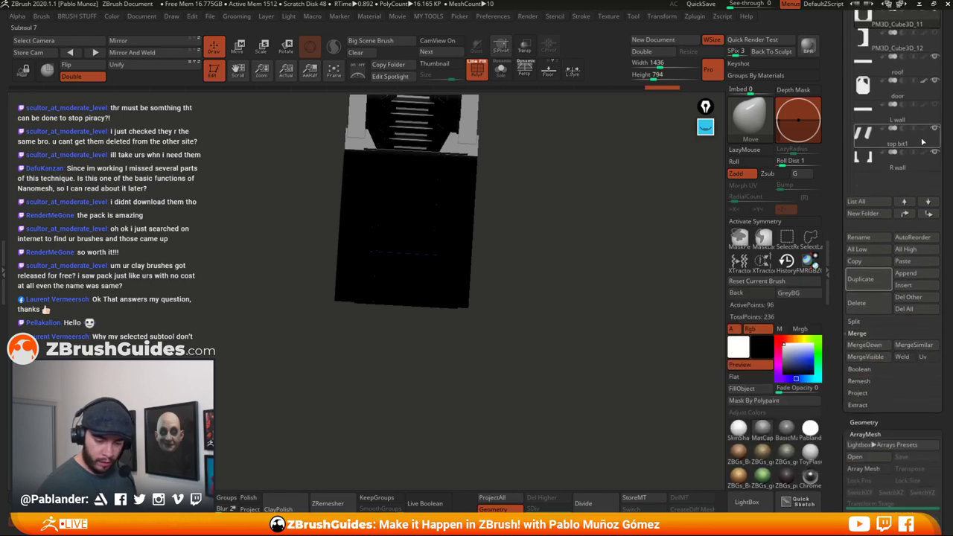
click(925, 154)
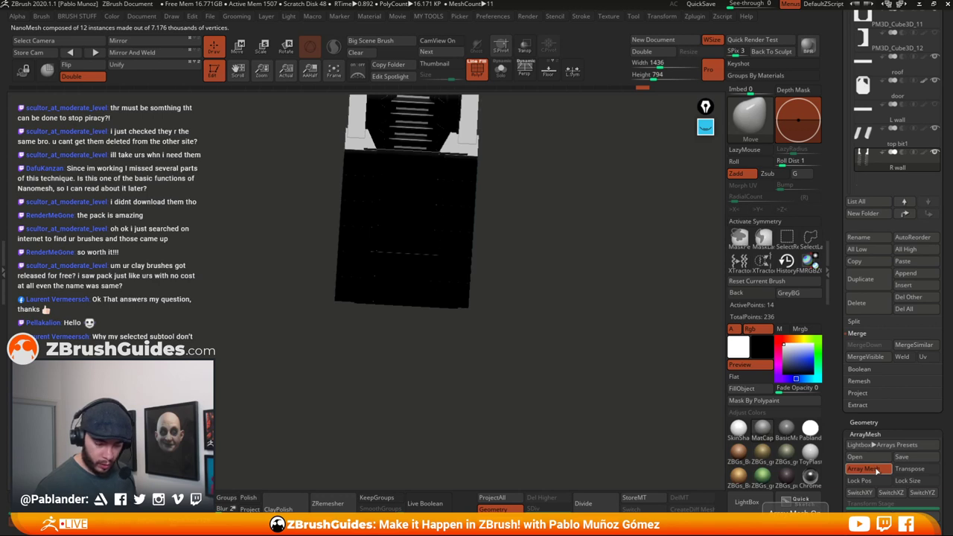
click(877, 471)
click(920, 137)
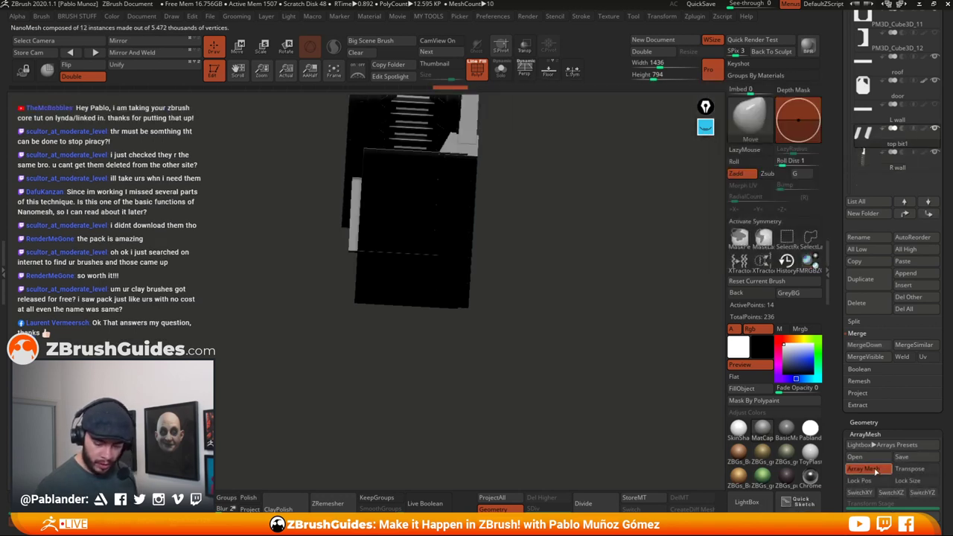
- Select the closed frame PM3D_Cube3D_11 and bring up the Move gizmo on it to reposition it along the corridor
drag(566, 262, 511, 357)
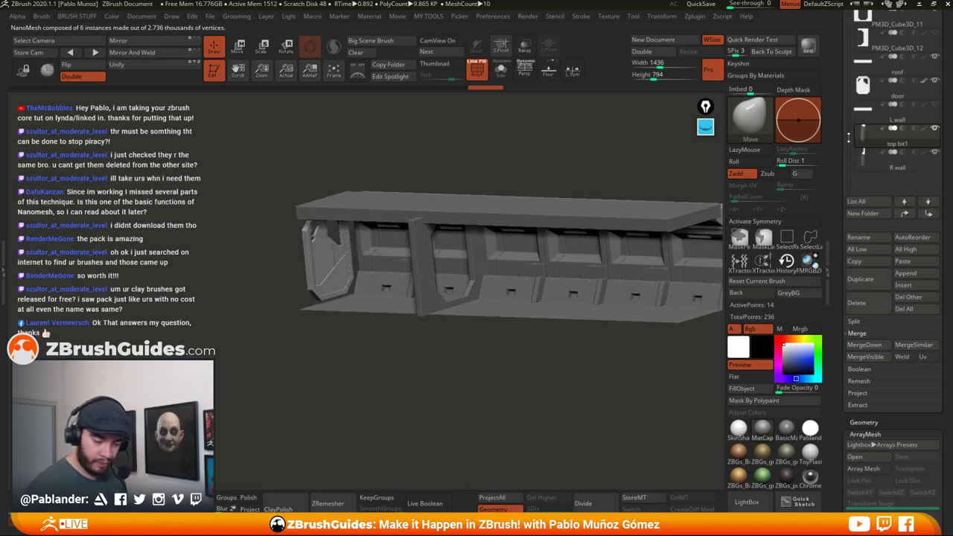
drag(849, 138, 850, 285)
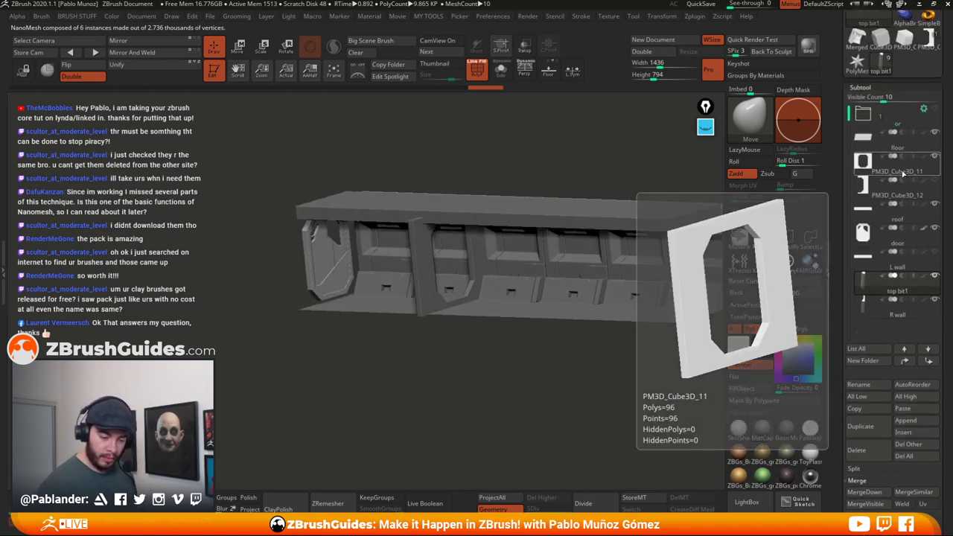
click(903, 172)
key(w)
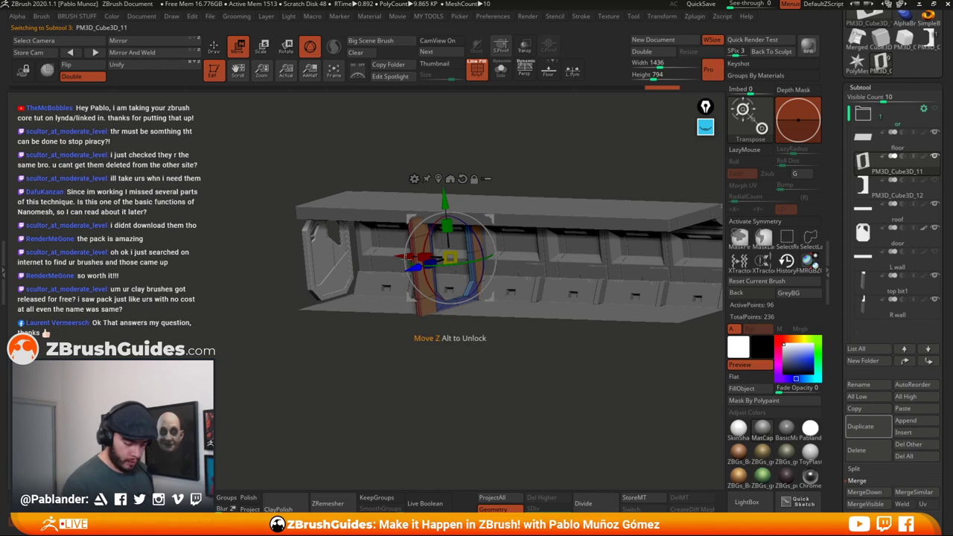
- Move the PM3D_Cube3D_11 frame along the corridor to the door end of the model
drag(408, 381, 397, 386)
drag(394, 256, 243, 264)
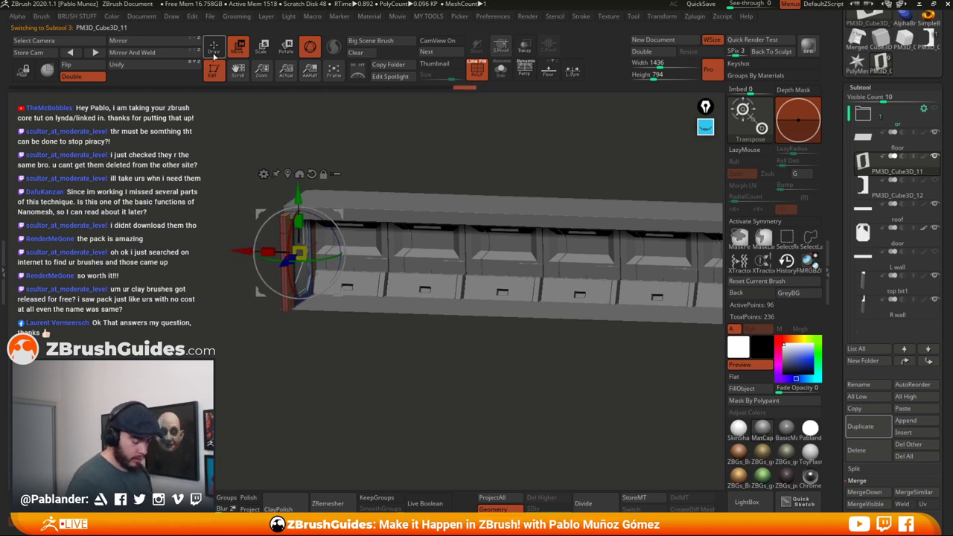
key(q)
drag(391, 381, 379, 358)
drag(363, 358, 375, 361)
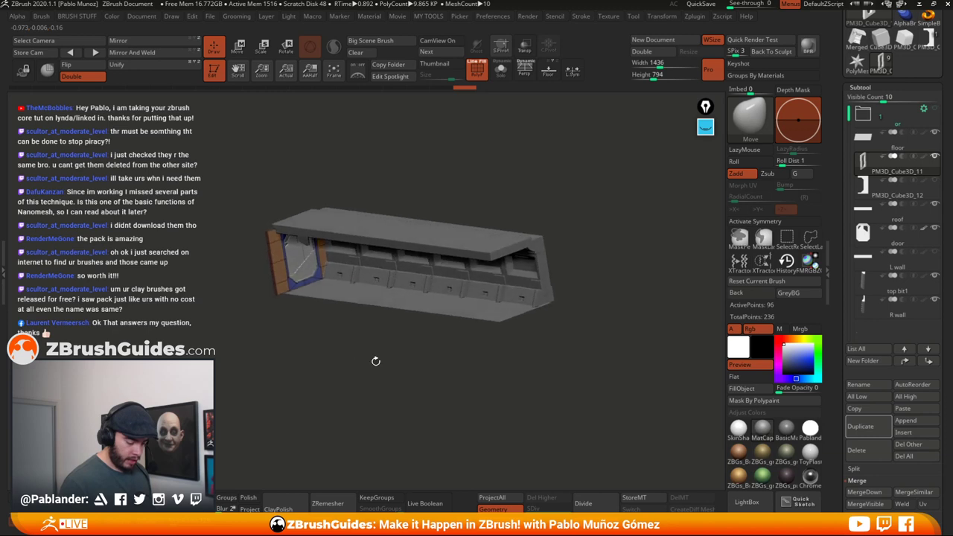
- Inspect the PM3D_Cube3D_12 subtool, return to the PM3D_Cube3D_11 frame and duplicate it
drag(309, 329, 350, 382)
mouse_move(387, 313)
mouse_down()
mouse_move(421, 408)
mouse_move(351, 439)
mouse_move(405, 377)
mouse_move(465, 338)
mouse_move(466, 348)
mouse_move(472, 289)
mouse_move(566, 277)
mouse_up()
click(929, 191)
drag(553, 315, 599, 299)
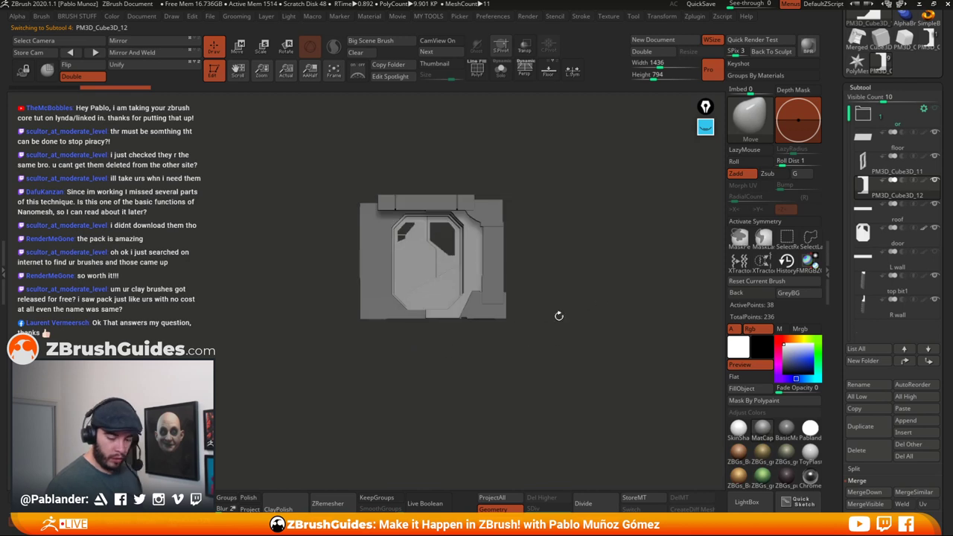
click(921, 171)
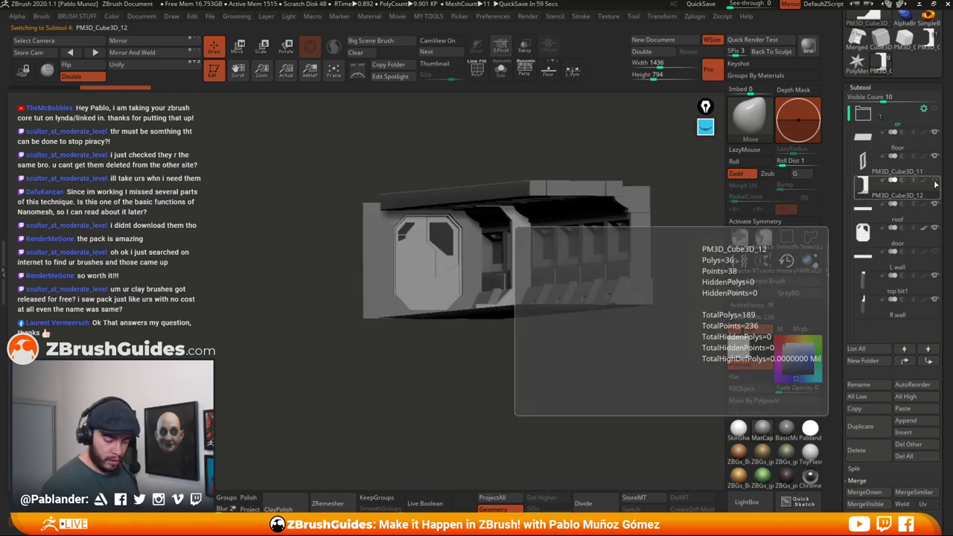
click(860, 426)
drag(550, 374, 532, 359)
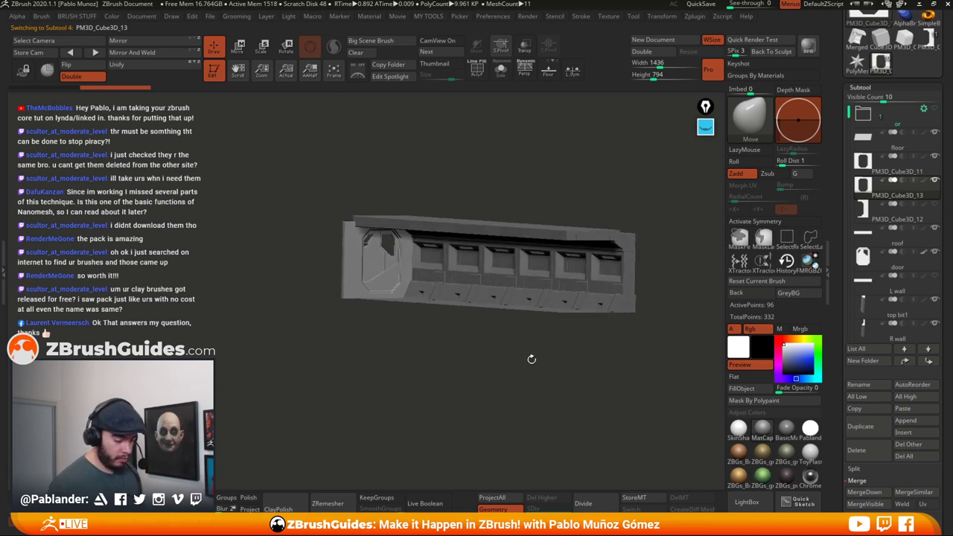
- Move the duplicated frame along the corridor's length to the end opposite the door
click(239, 49)
drag(440, 365, 263, 333)
drag(230, 232, 568, 362)
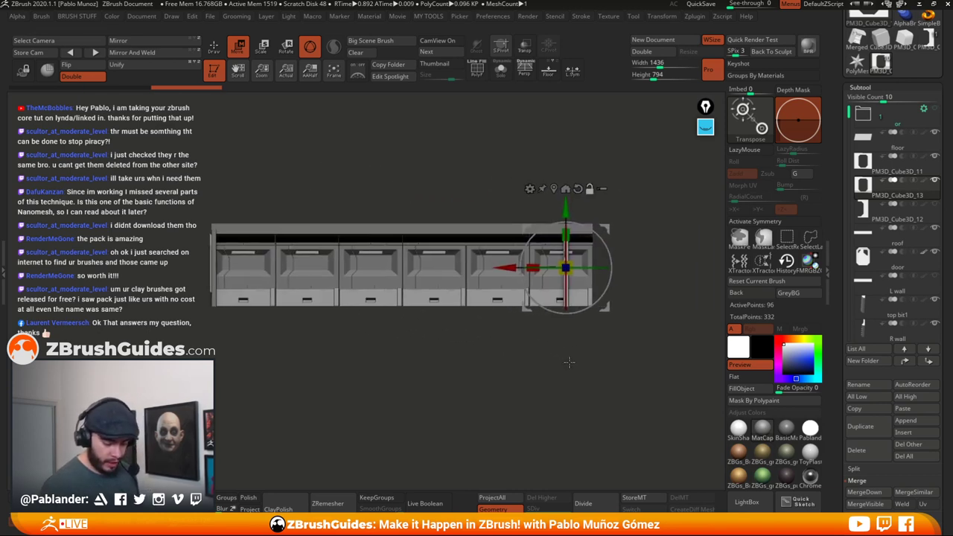
drag(566, 268, 590, 268)
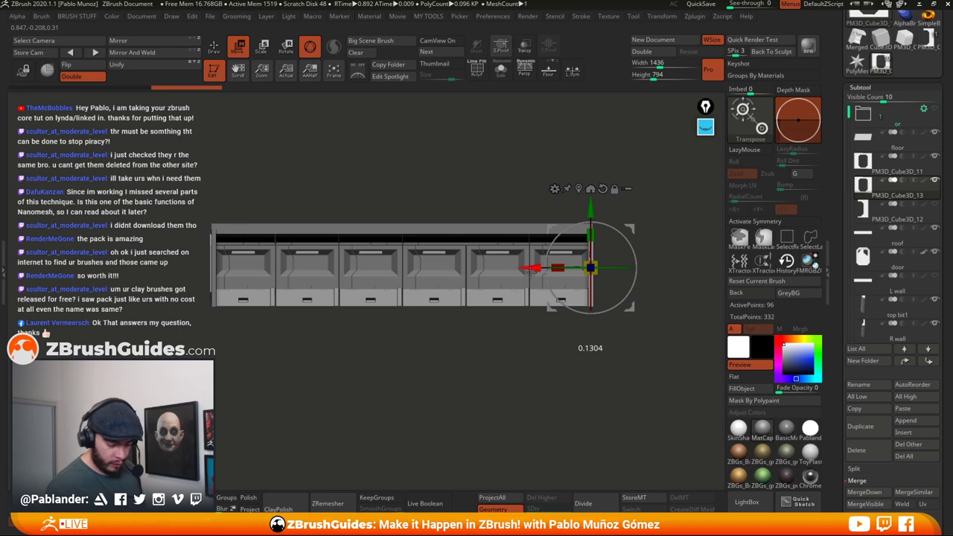
key(q)
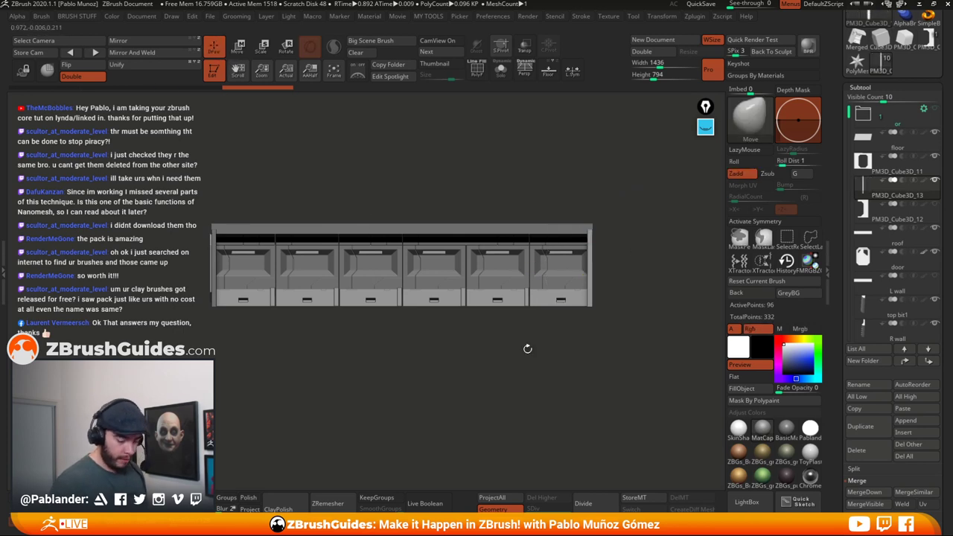
drag(527, 349, 602, 345)
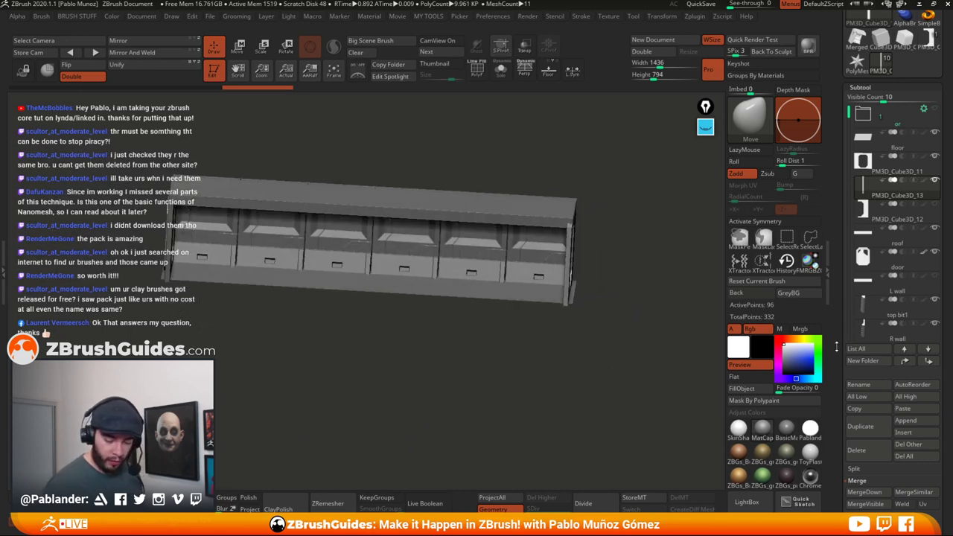
- Enable Array Mesh on the PM3D_Cube3D_13 frame
drag(836, 346, 835, 192)
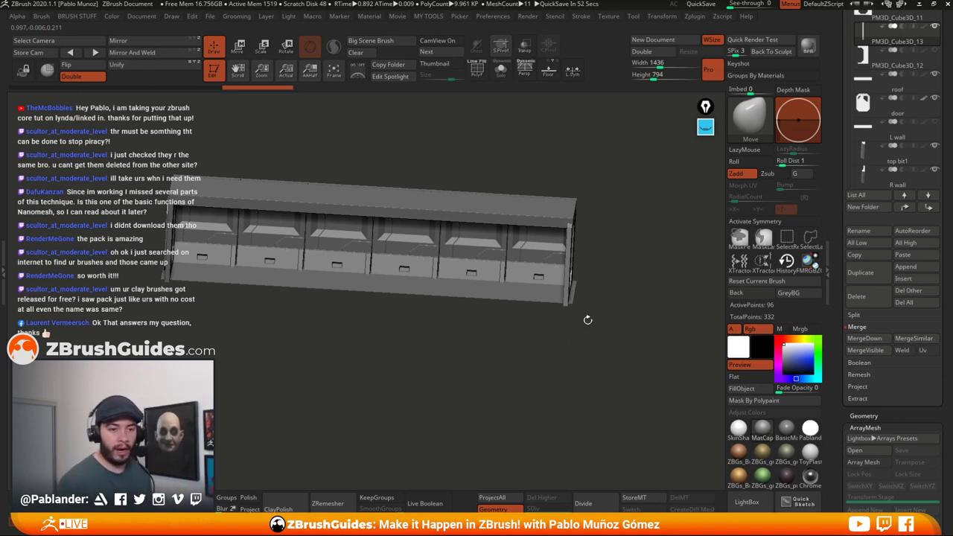
drag(573, 346, 556, 371)
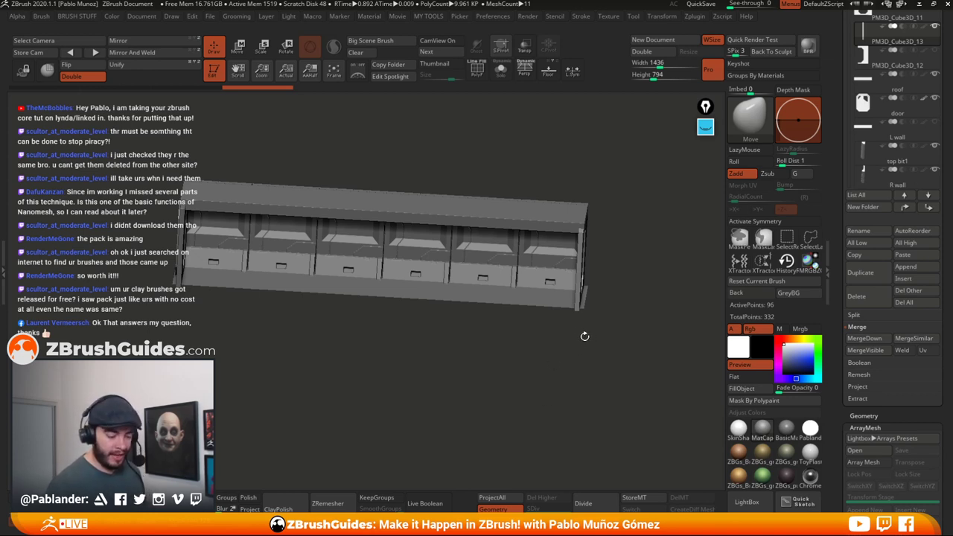
drag(584, 336, 589, 343)
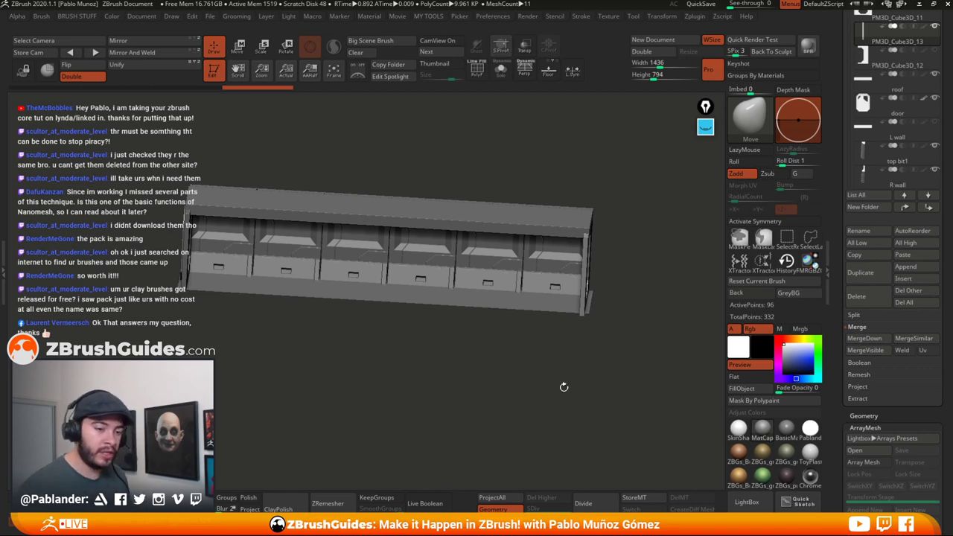
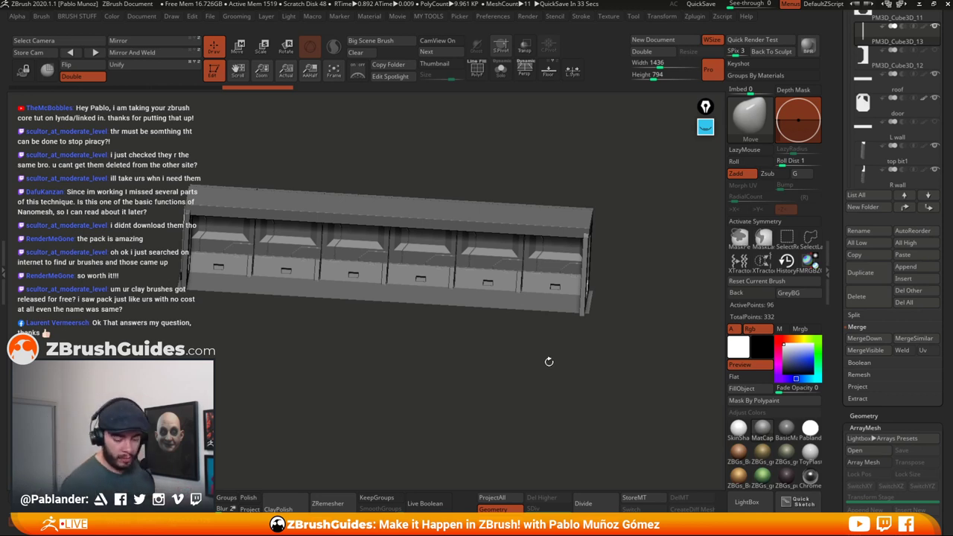
drag(549, 362, 554, 375)
drag(838, 412, 844, 259)
click(863, 105)
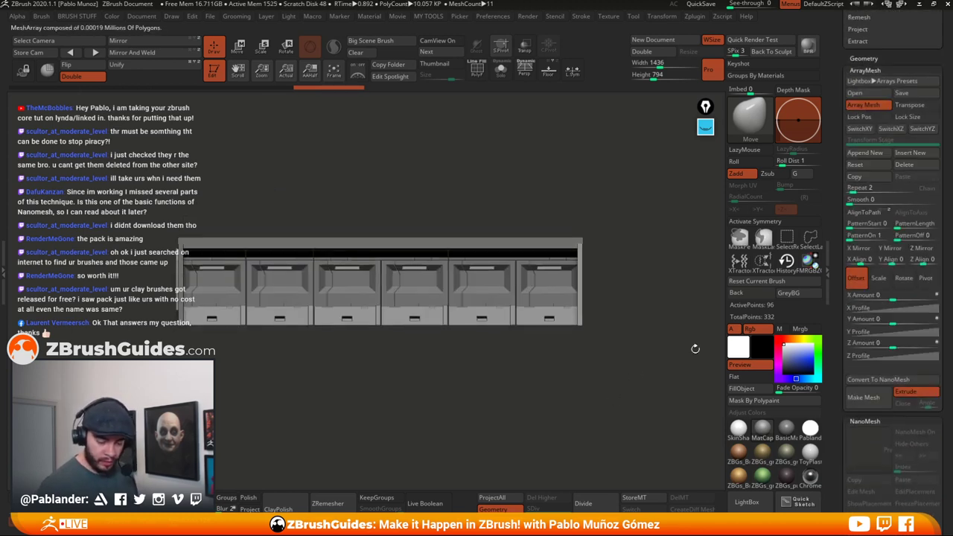
- Display the floor grid to check the model's axis directions, and hide it again
drag(612, 360, 609, 378)
click(549, 69)
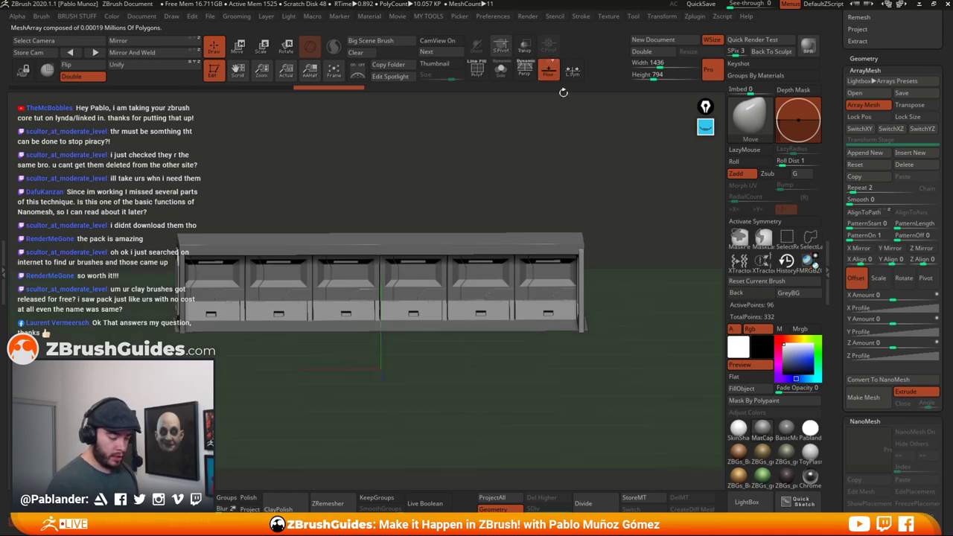
drag(622, 192, 630, 183)
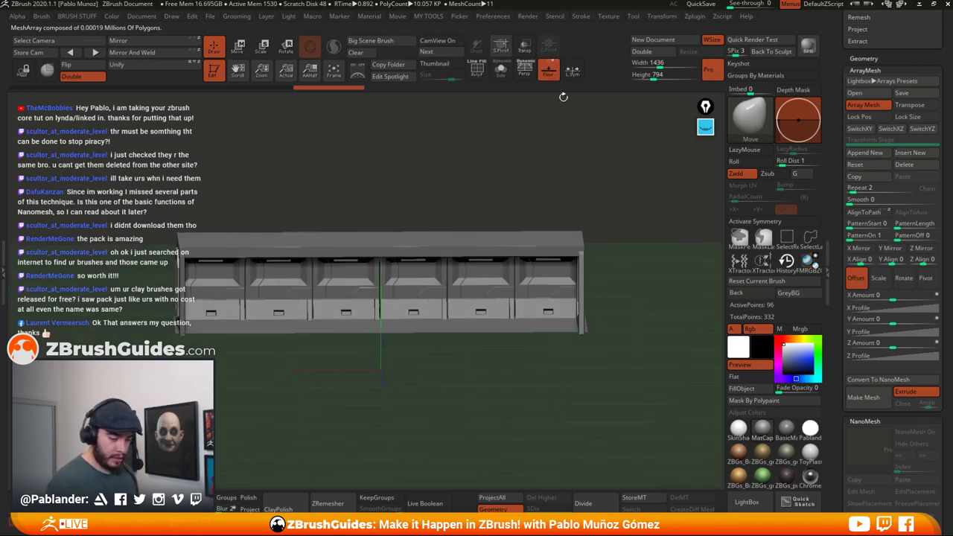
click(549, 70)
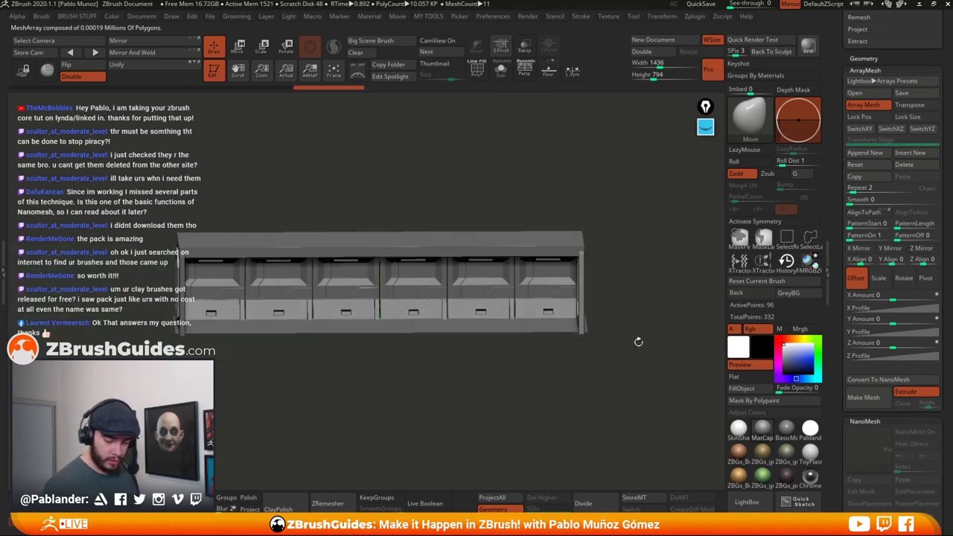
- Try a six-repeat array of the frame with an X offset of about -77.89
drag(893, 299, 859, 296)
click(860, 296)
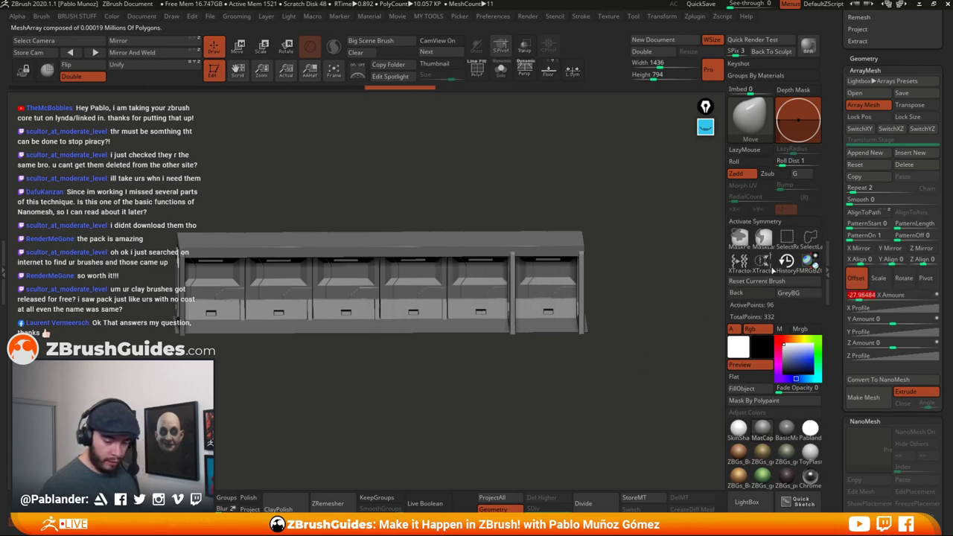
drag(857, 188, 855, 190)
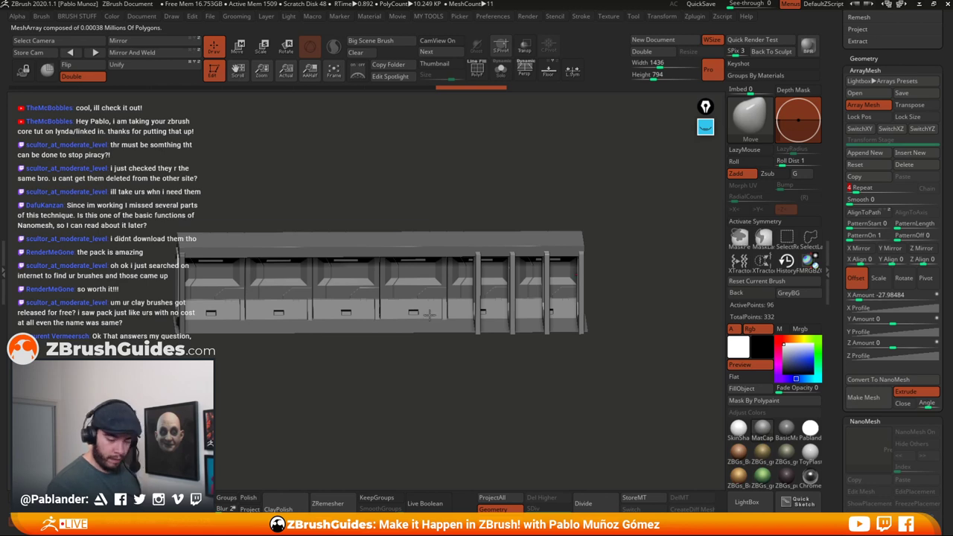
drag(855, 188, 859, 189)
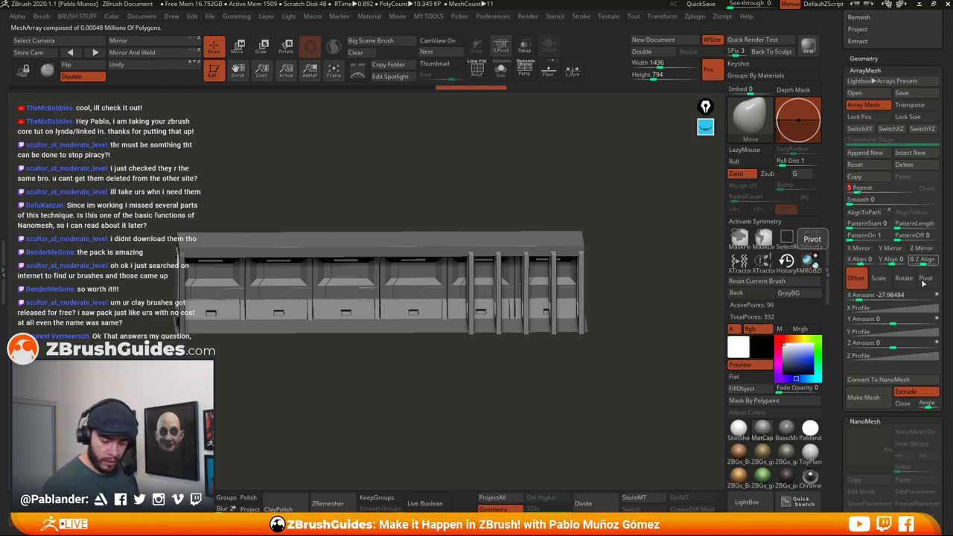
drag(856, 295, 832, 293)
drag(858, 190, 858, 190)
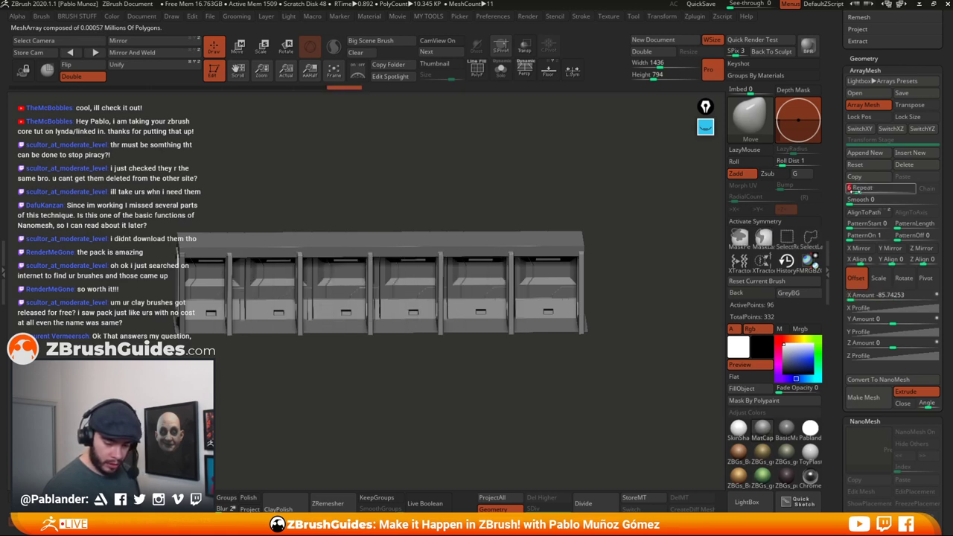
mouse_move(854, 294)
mouse_down()
mouse_move(870, 294)
mouse_move(833, 295)
mouse_move(874, 293)
mouse_move(854, 292)
mouse_move(867, 290)
mouse_up()
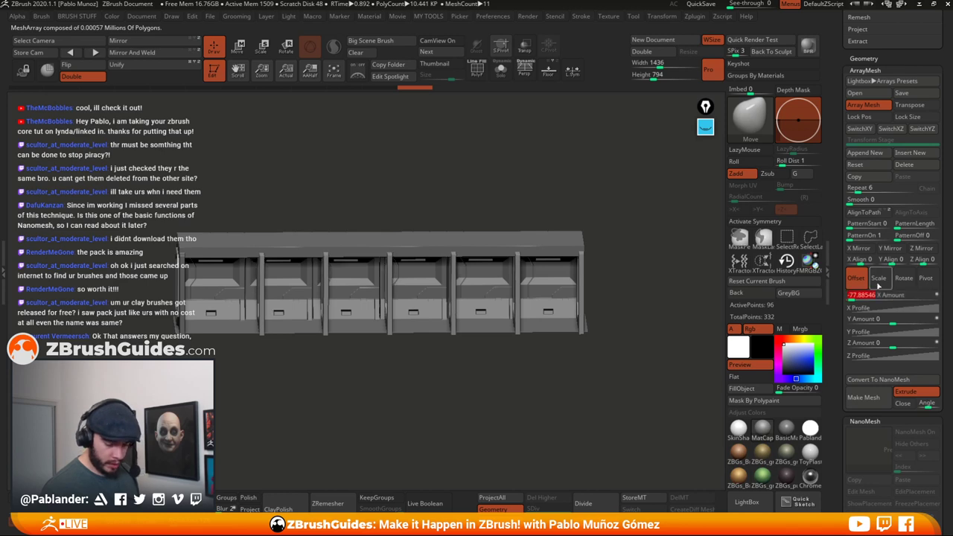
- Try reducing the frame array to four repeats with an X offset of about -53.27, checking it in a straight-on view
drag(857, 188, 856, 188)
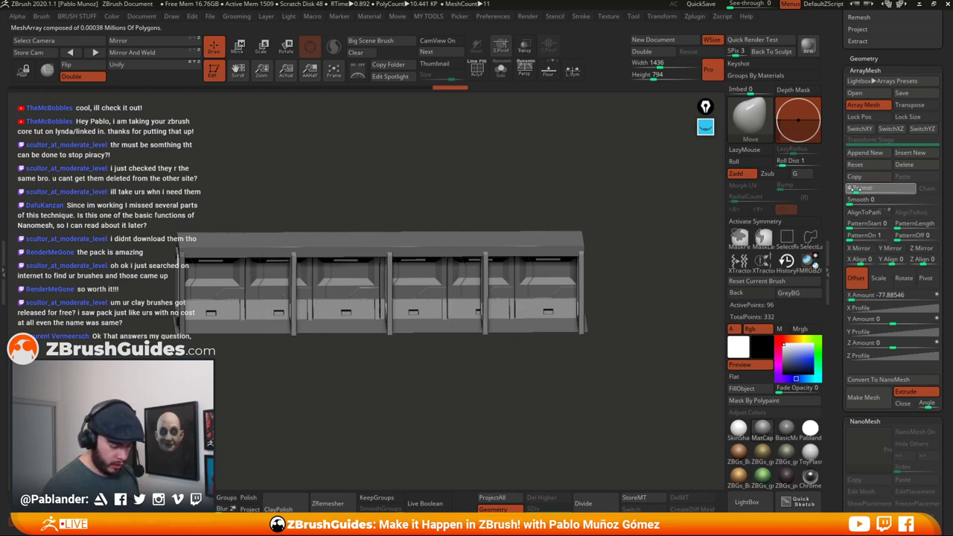
click(856, 295)
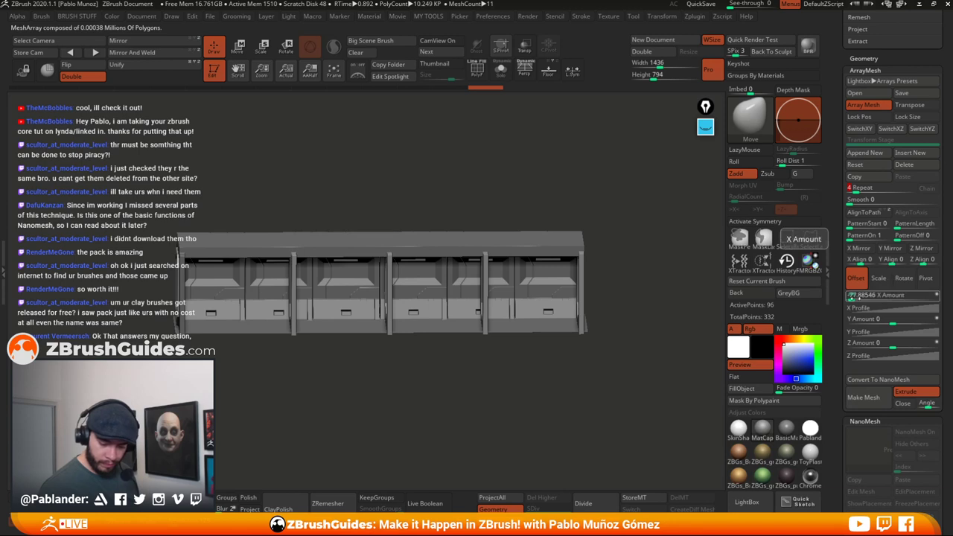
drag(854, 294, 851, 292)
mouse_move(632, 380)
shift+mouse_down()
mouse_move(624, 372)
mouse_move(617, 391)
mouse_move(578, 393)
mouse_move(612, 388)
shift+mouse_up()
click(519, 78)
click(521, 74)
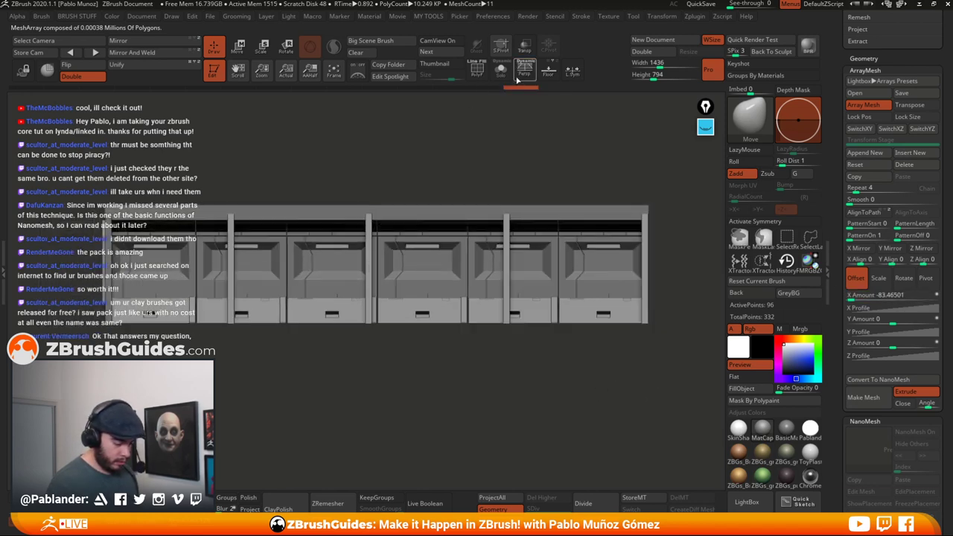
drag(849, 295, 850, 295)
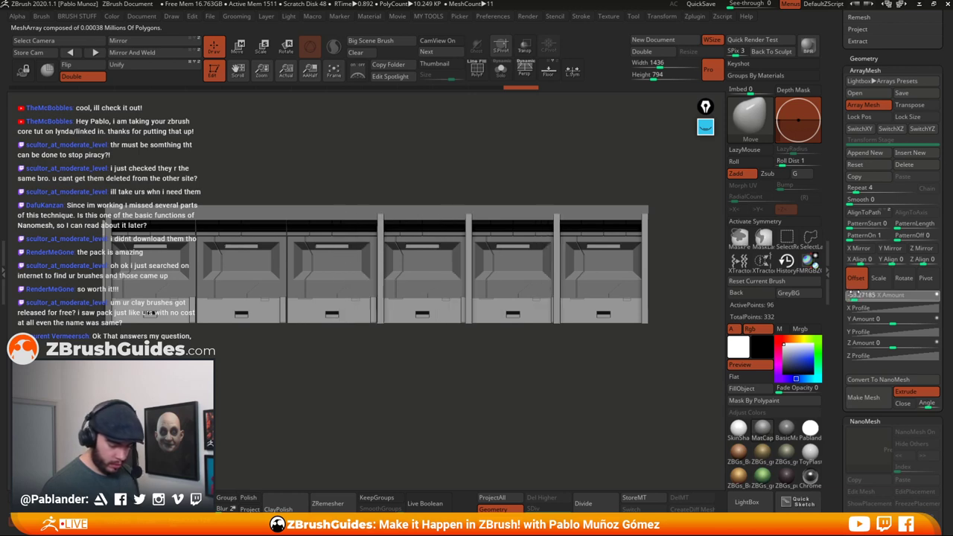
- Set the frame array's X offset to -100 and its repeat count to 7
click(868, 296)
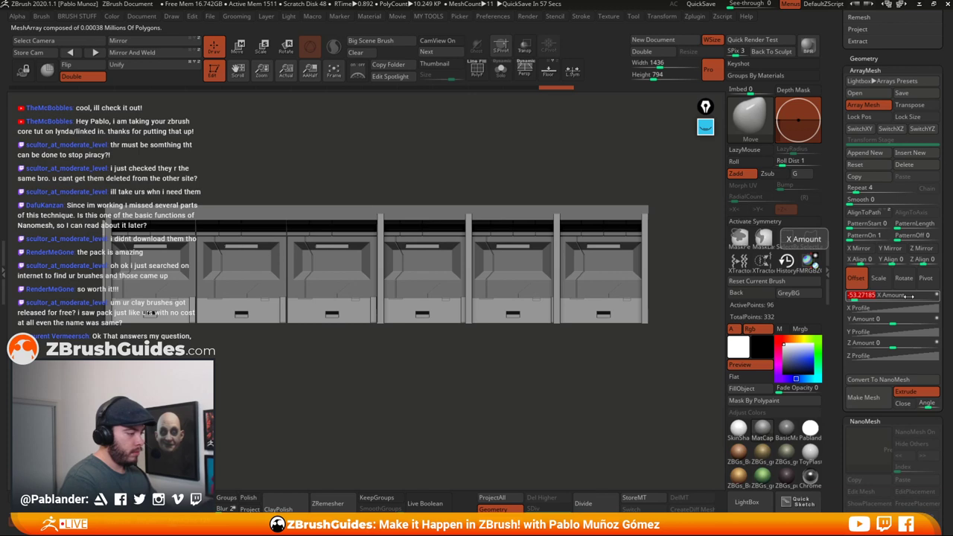
text(-100)
key(Return)
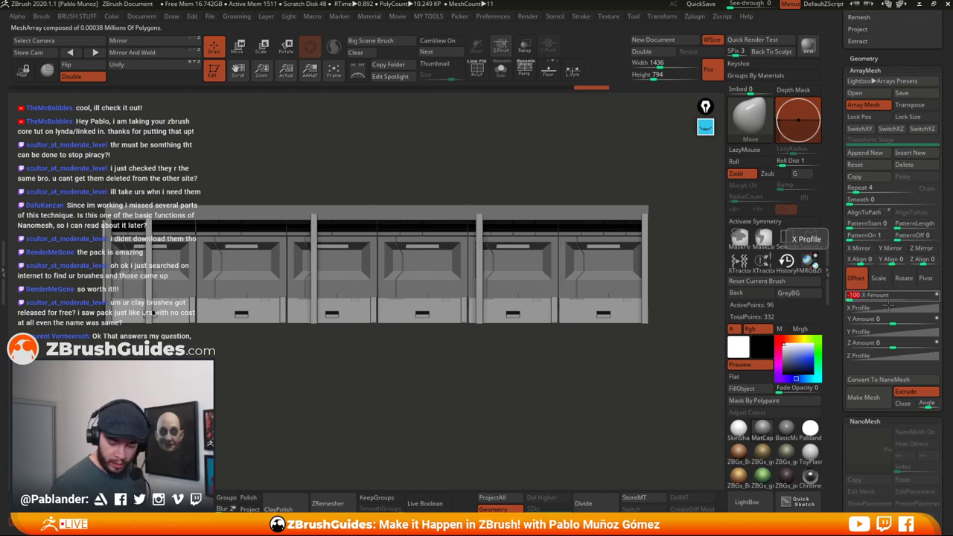
drag(857, 192, 859, 191)
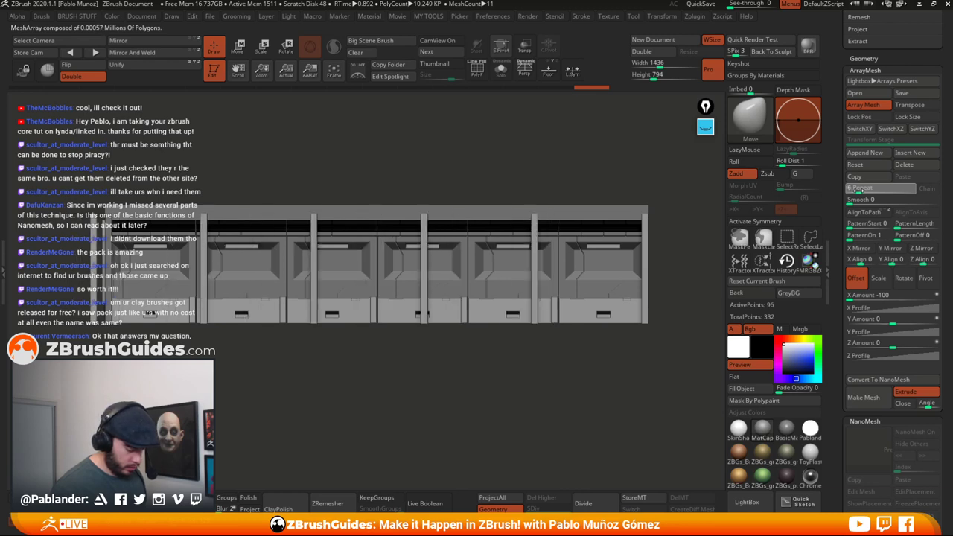
- Adjust the source frame's position along the X axis and check the arrayed frames against the corridor's wall segments
key(w)
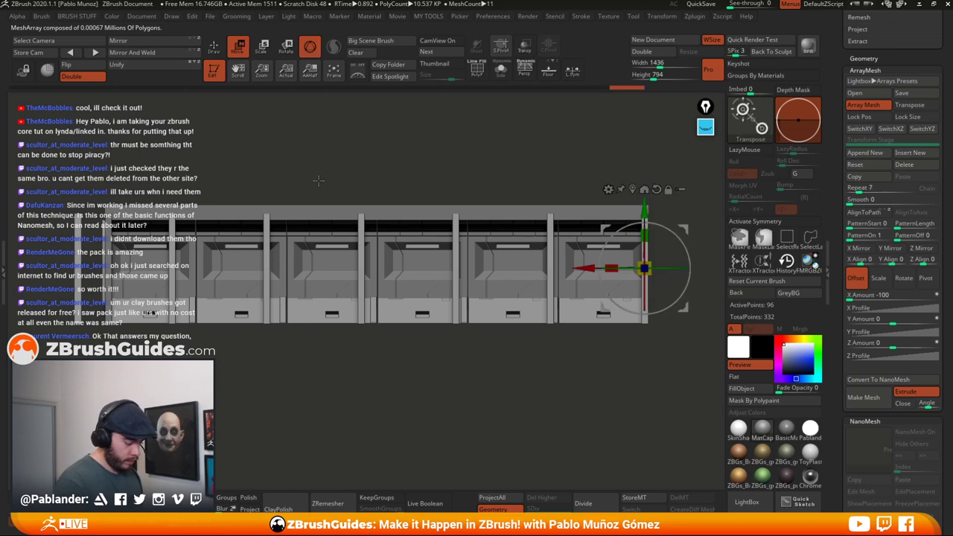
mouse_move(591, 268)
mouse_down()
mouse_move(618, 267)
mouse_move(592, 268)
mouse_up()
mouse_move(579, 317)
mouse_down()
mouse_move(592, 346)
mouse_move(570, 372)
mouse_move(536, 361)
mouse_move(576, 366)
mouse_move(553, 347)
mouse_move(568, 364)
mouse_move(573, 330)
mouse_move(563, 346)
mouse_move(576, 398)
mouse_move(558, 361)
mouse_move(588, 336)
mouse_move(565, 305)
mouse_move(597, 321)
mouse_move(519, 326)
mouse_up()
click(215, 49)
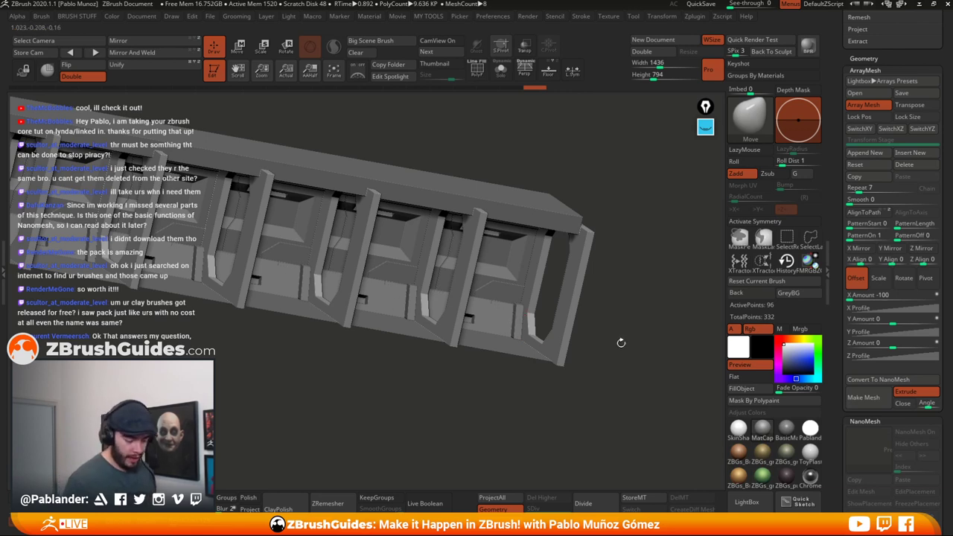
- Isolate the arrayed frame in a straight-on view of its opening, activate the ZModeler brush and display the polyframe
click(501, 69)
shift+drag(617, 181, 579, 161)
alt+drag(648, 210, 564, 168)
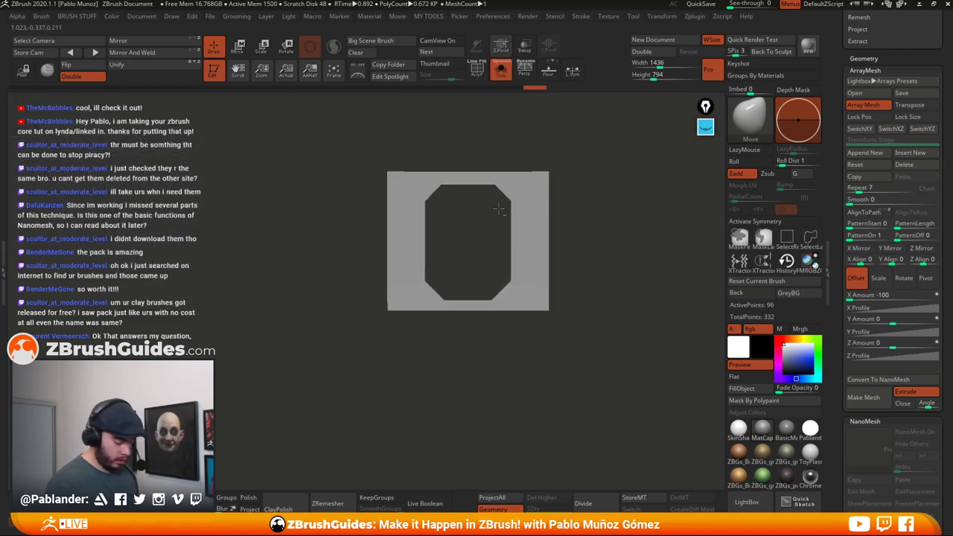
key(b)
key(z)
key(m)
key(shift+f)
alt+drag(511, 144, 605, 334)
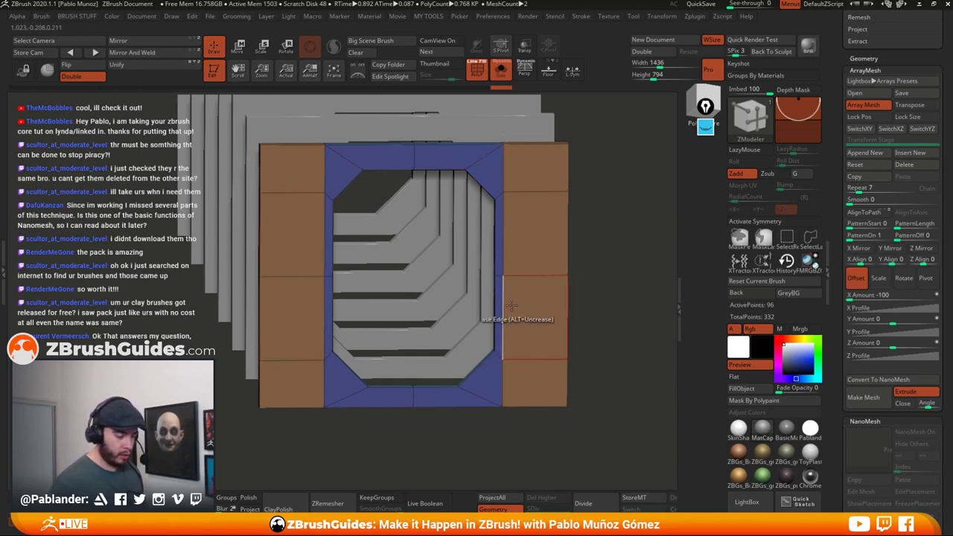
- Show all subtools again and widen the arrayed frame along its Z axis
click(499, 84)
click(237, 47)
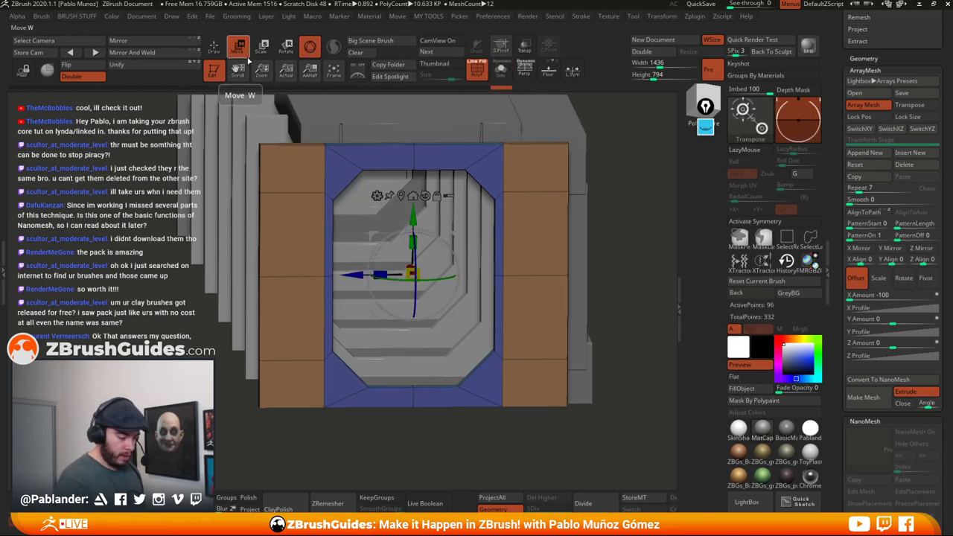
drag(380, 274, 338, 283)
mouse_move(502, 453)
mouse_down()
mouse_move(494, 429)
mouse_move(500, 436)
mouse_up()
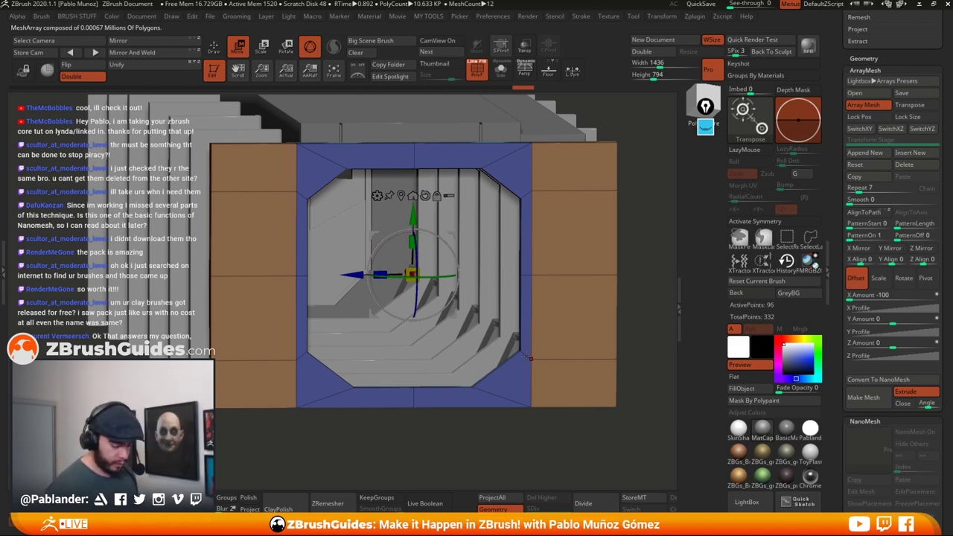
- Return to drawing mode, isolate the arrayed frame, and activate symmetry across Z with local symmetry enabled
alt+drag(631, 371, 602, 318)
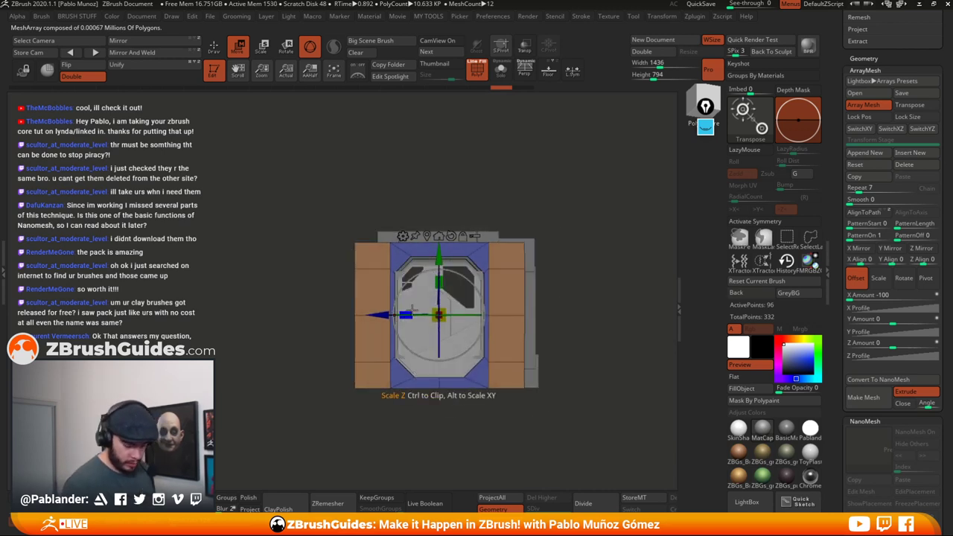
drag(409, 308, 555, 328)
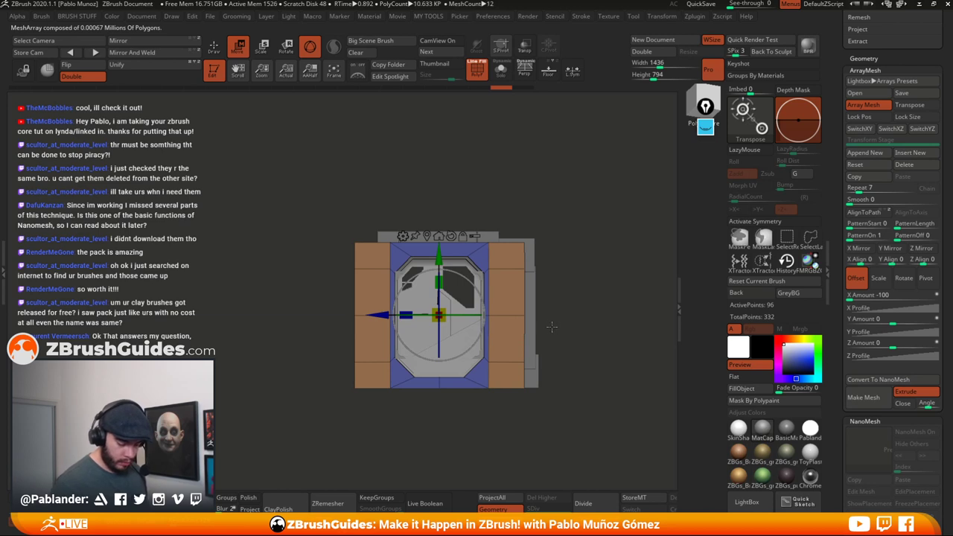
key(q)
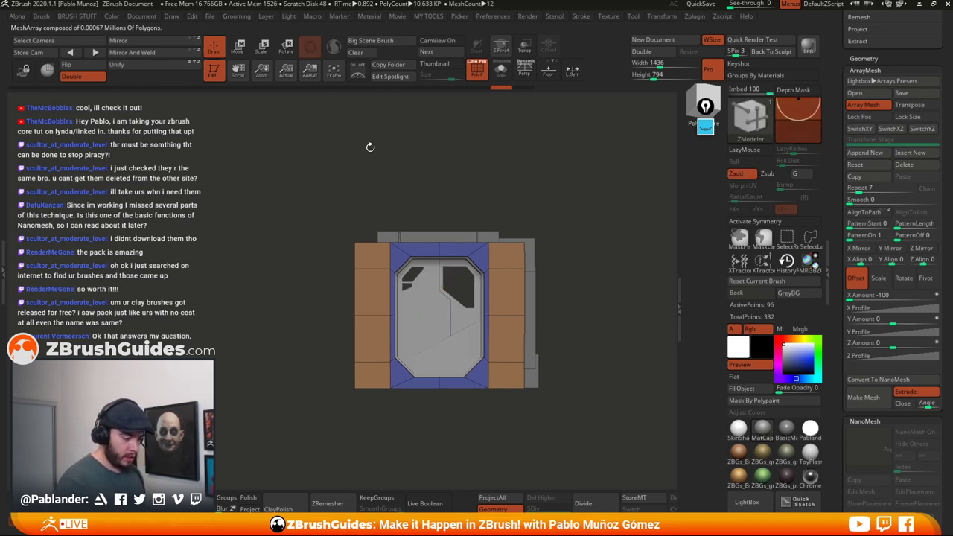
click(503, 73)
mouse_move(551, 292)
alt+mouse_down()
mouse_move(513, 256)
mouse_move(557, 306)
mouse_move(562, 294)
alt+mouse_up()
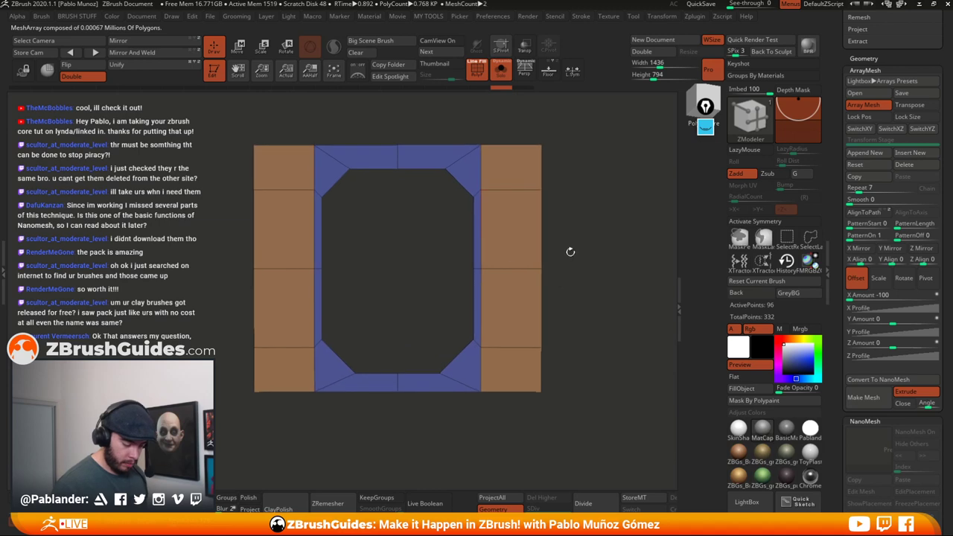
click(572, 71)
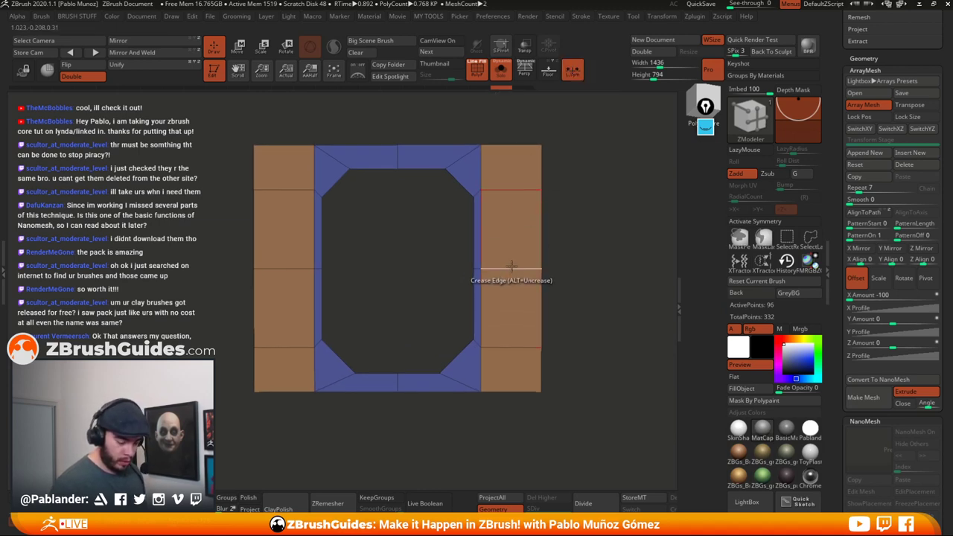
click(765, 223)
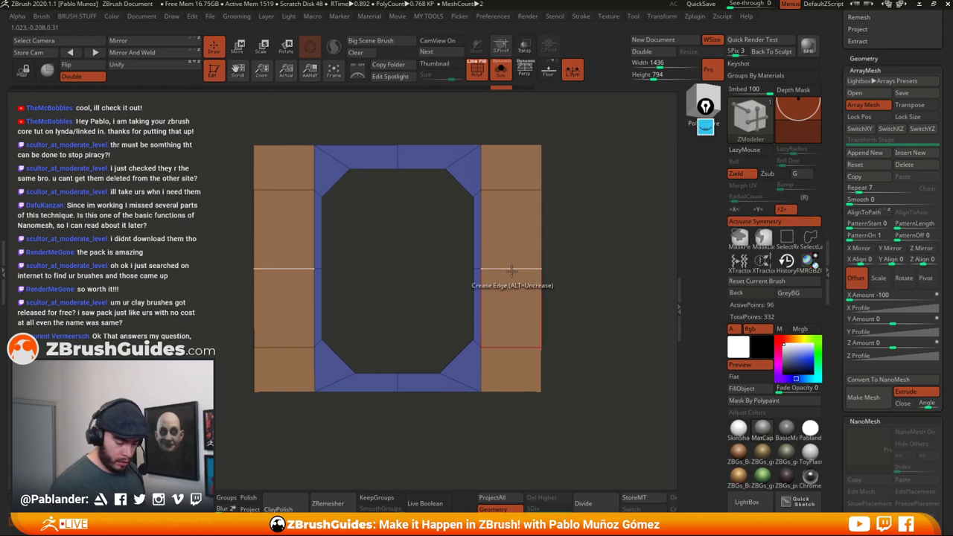
- Try to bevel the middle horizontal edge loop of the frame's side columns with ZModeler
drag(506, 274, 509, 272)
key(space)
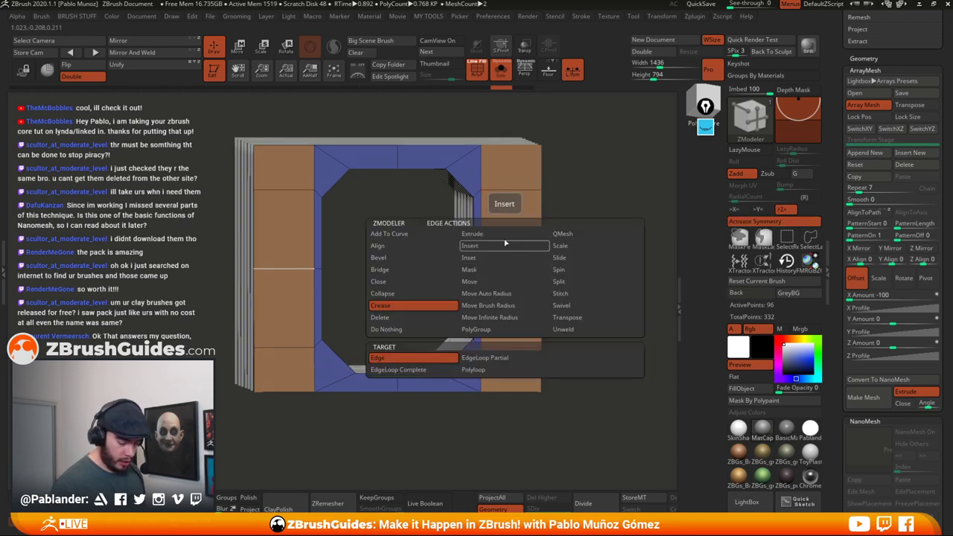
click(423, 258)
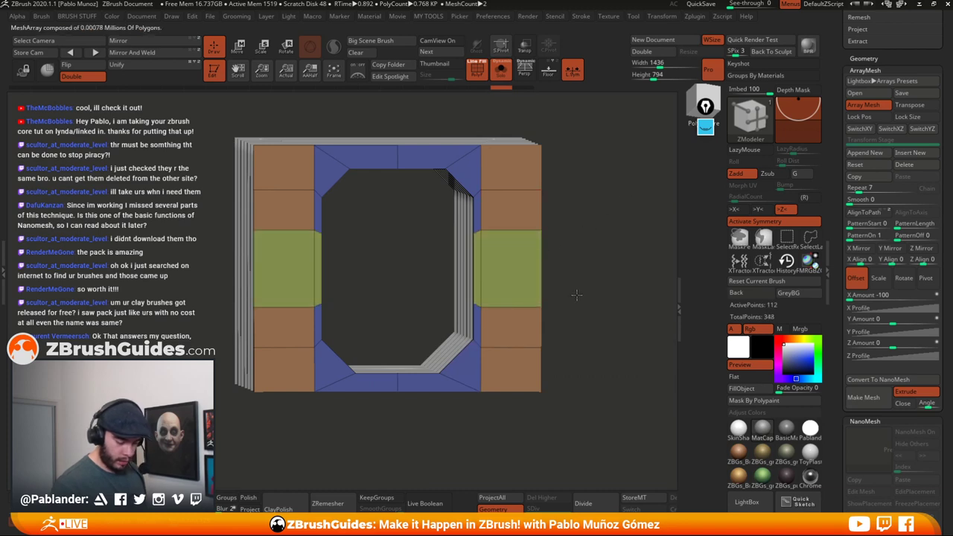
drag(580, 303, 582, 315)
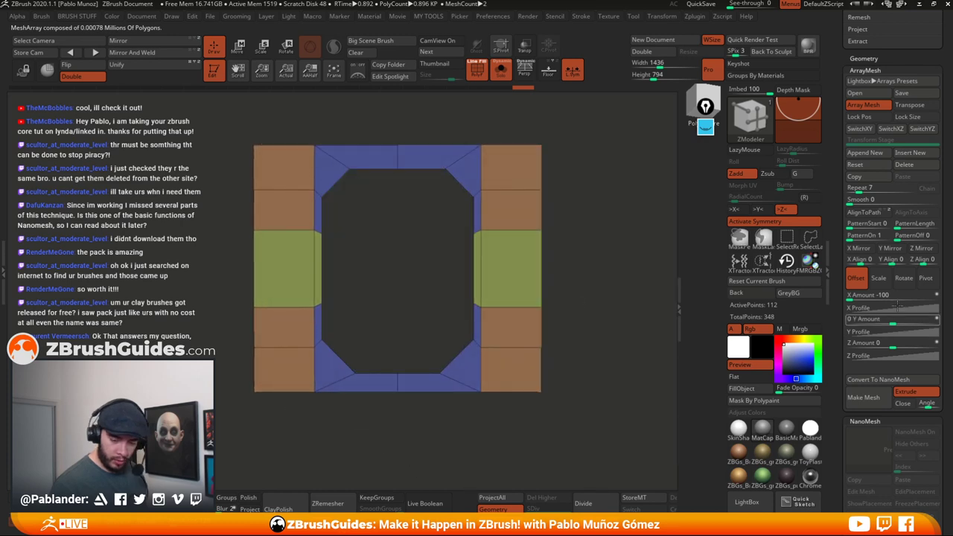
- Undo the bevel on the side columns' middle edge loop
click(868, 105)
alt+drag(584, 268, 566, 265)
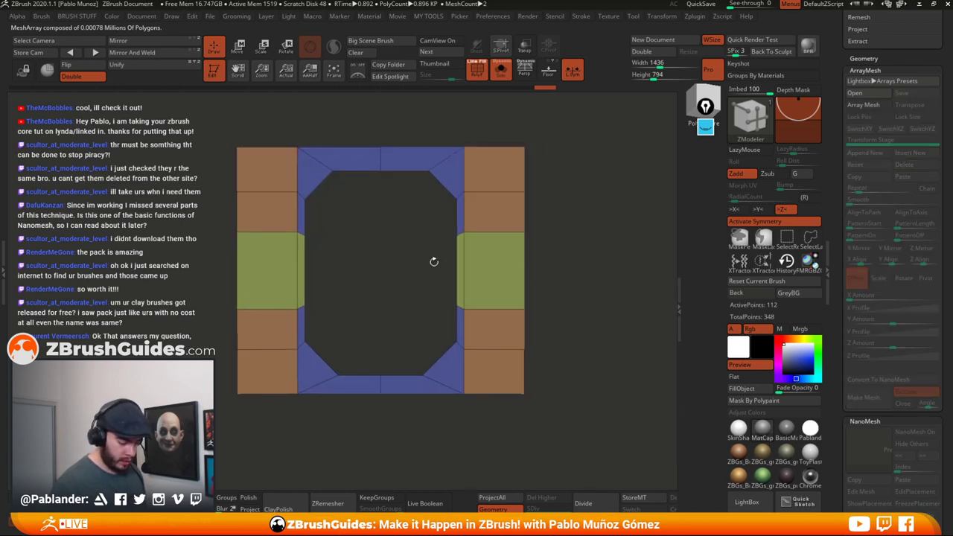
key(ctrl)
mouse_move(226, 253)
ctrl+mouse_down()
mouse_move(558, 236)
mouse_move(558, 221)
ctrl+mouse_up()
ctrl+drag(554, 259, 575, 247)
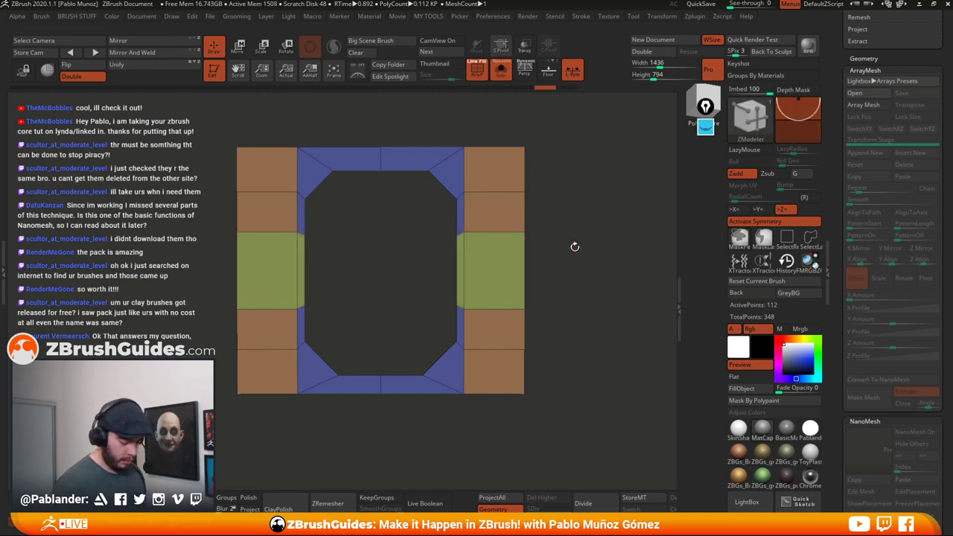
key(ctrl+z)
key(ctrl+z)
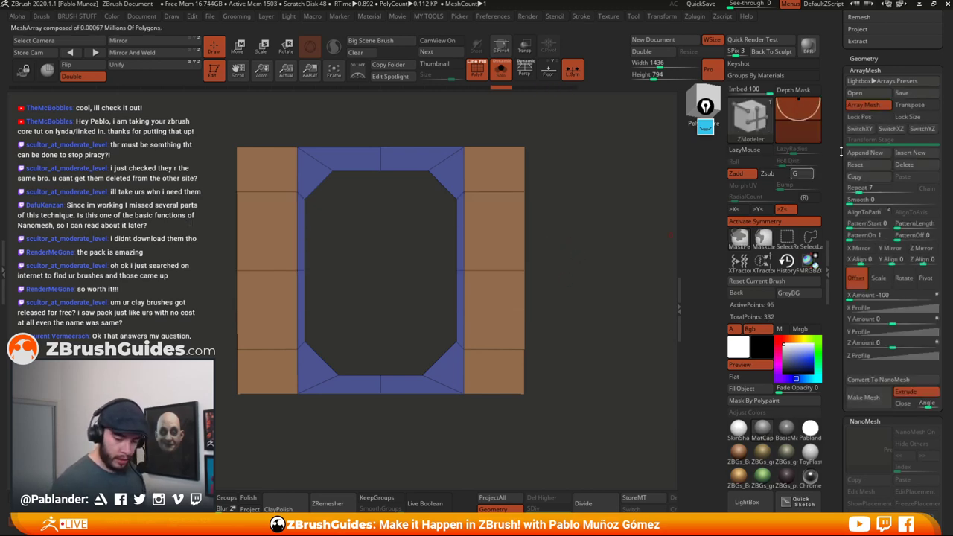
- Turn off Array Mesh and insert four horizontal edge loops, one on each side of the upper and lower corner loops
click(863, 105)
alt+drag(570, 287, 580, 289)
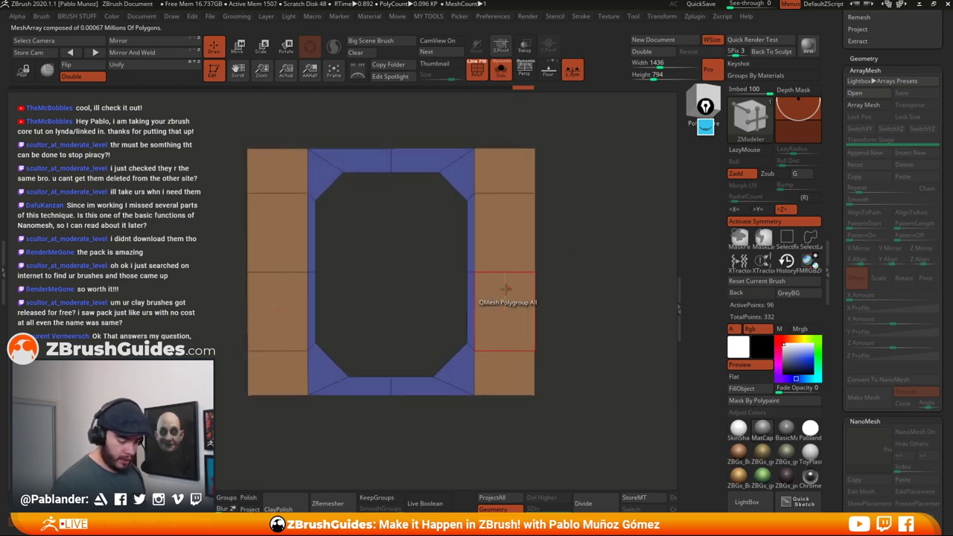
key(space)
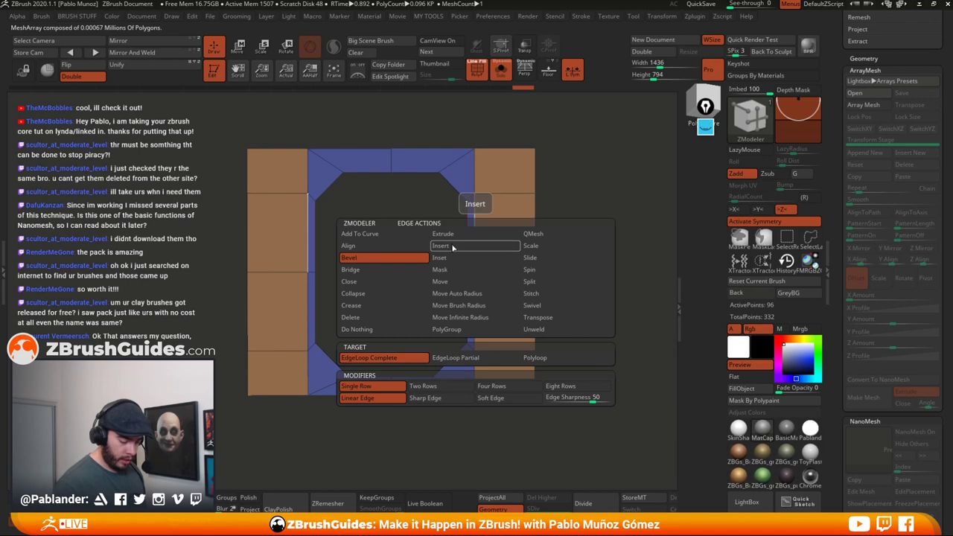
click(450, 245)
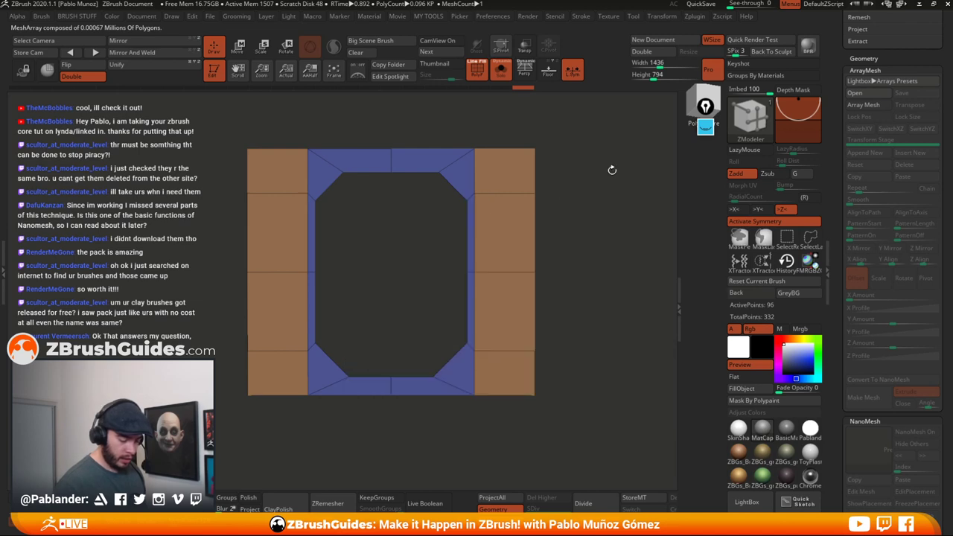
click(474, 215)
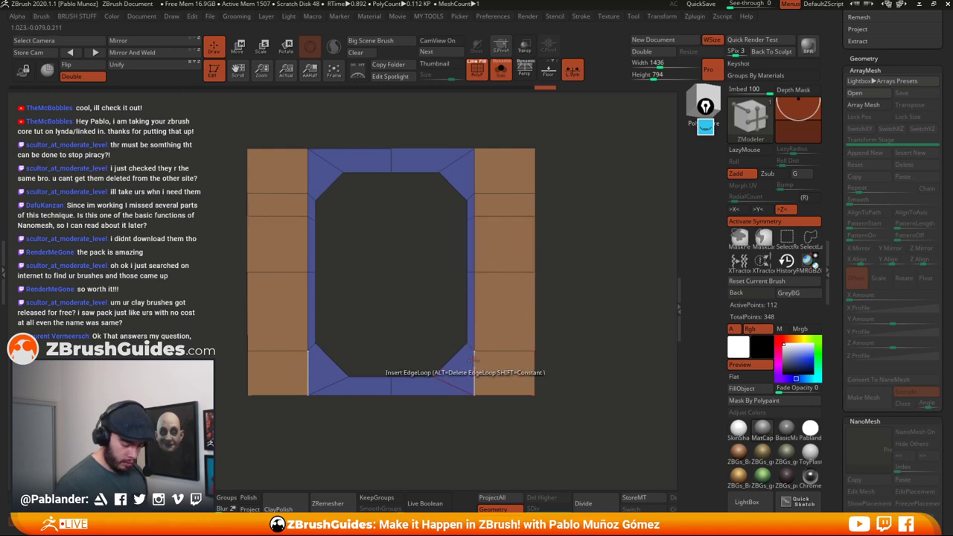
click(473, 368)
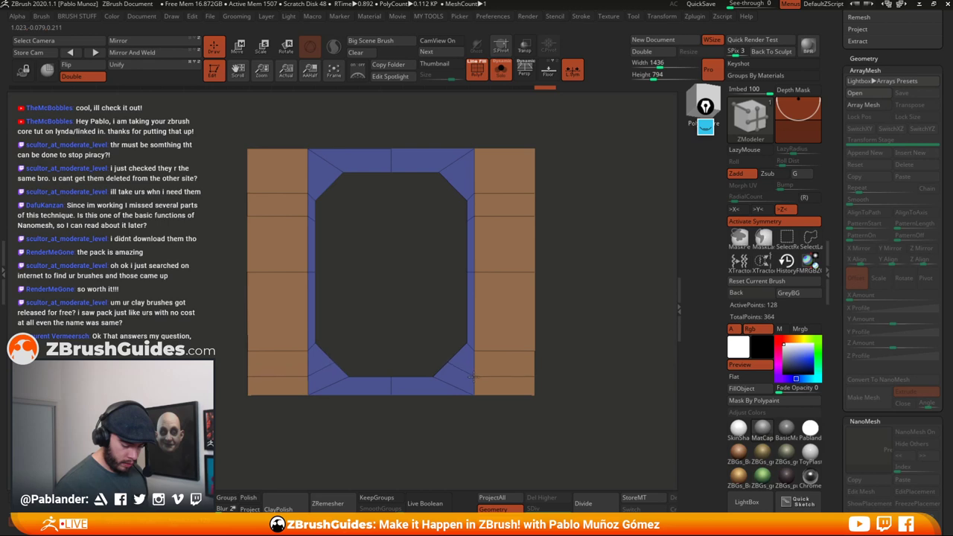
click(475, 322)
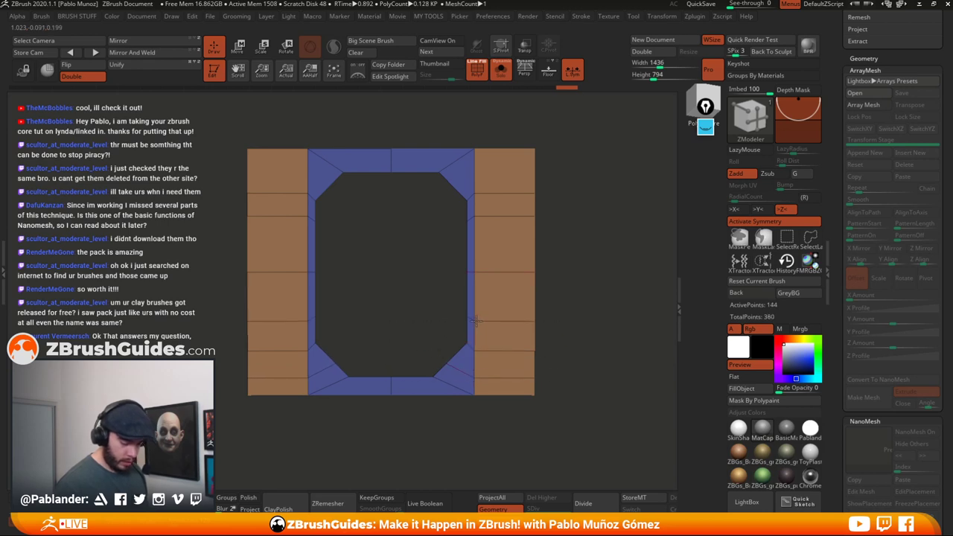
click(475, 174)
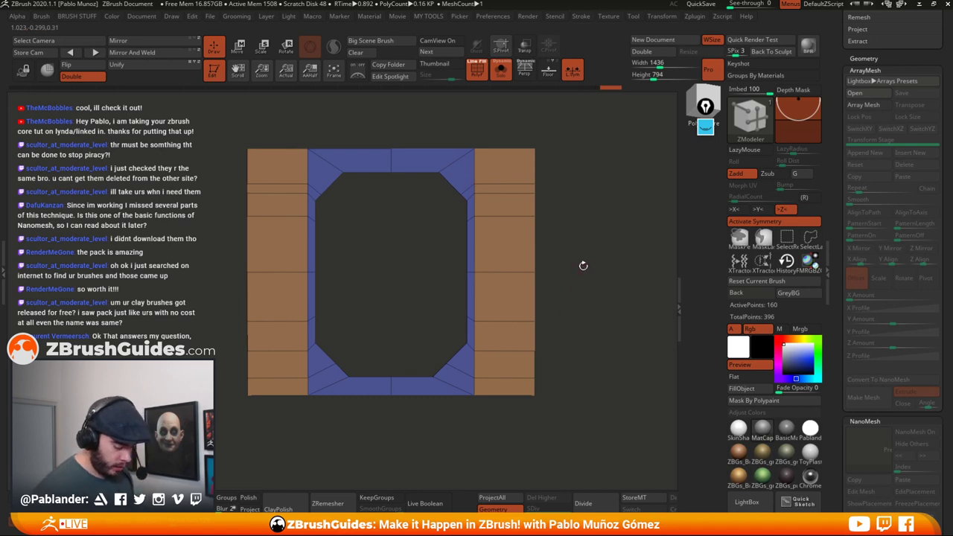
- Delete the complete edge loops running through the middle of the frame's thickness on its outer sides and inner opening
drag(583, 265, 591, 267)
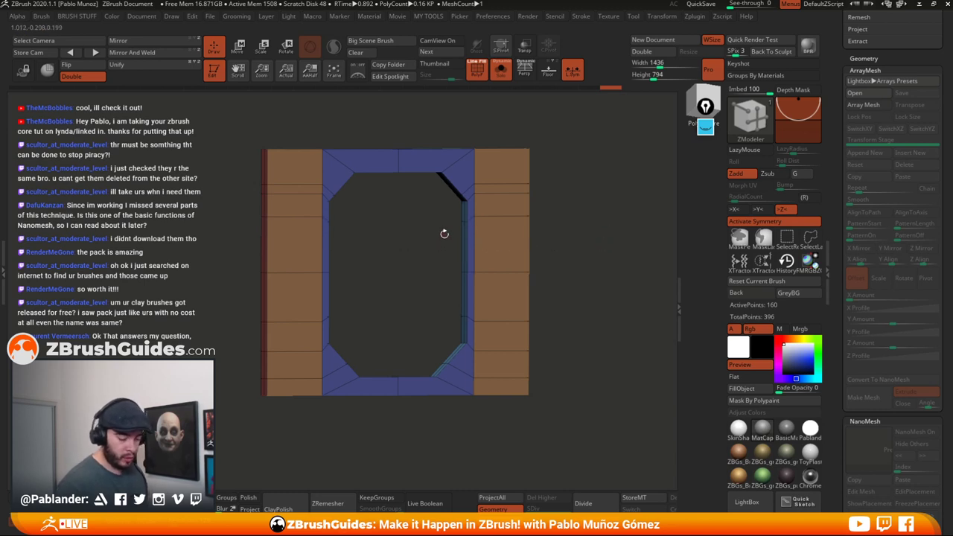
drag(578, 197, 579, 215)
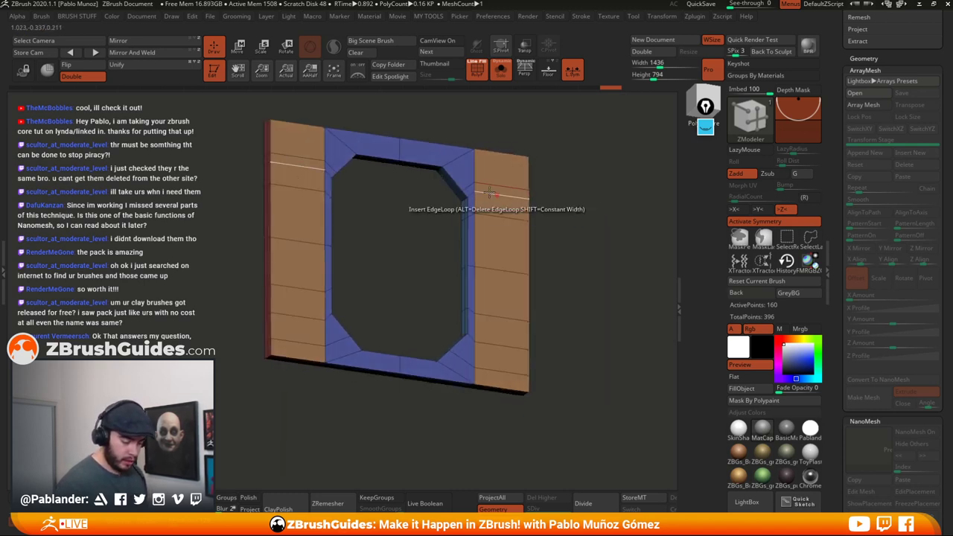
drag(442, 218, 327, 250)
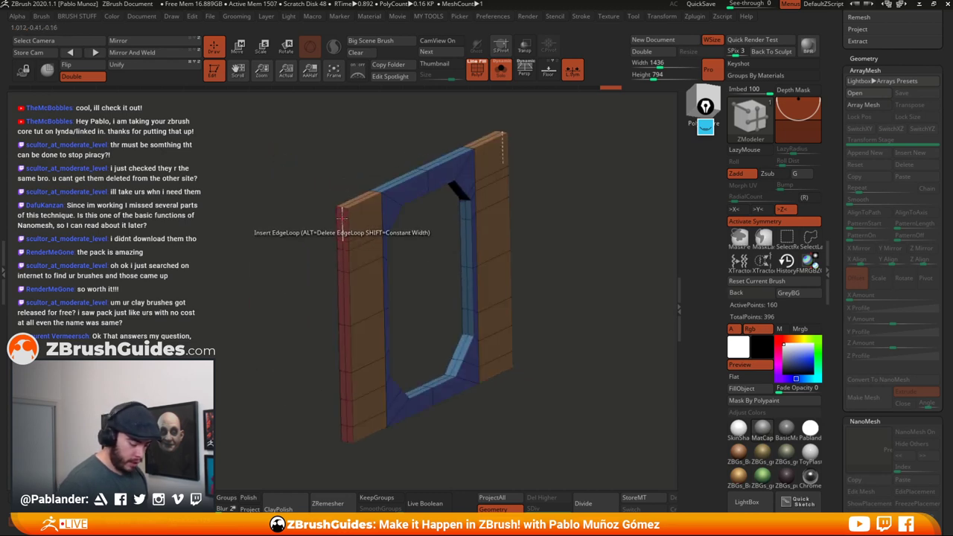
key(space)
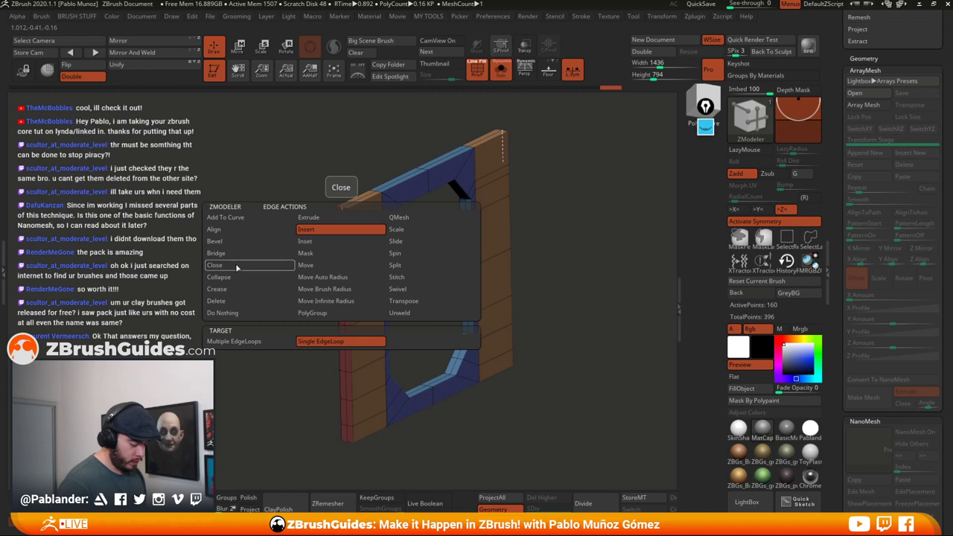
click(231, 290)
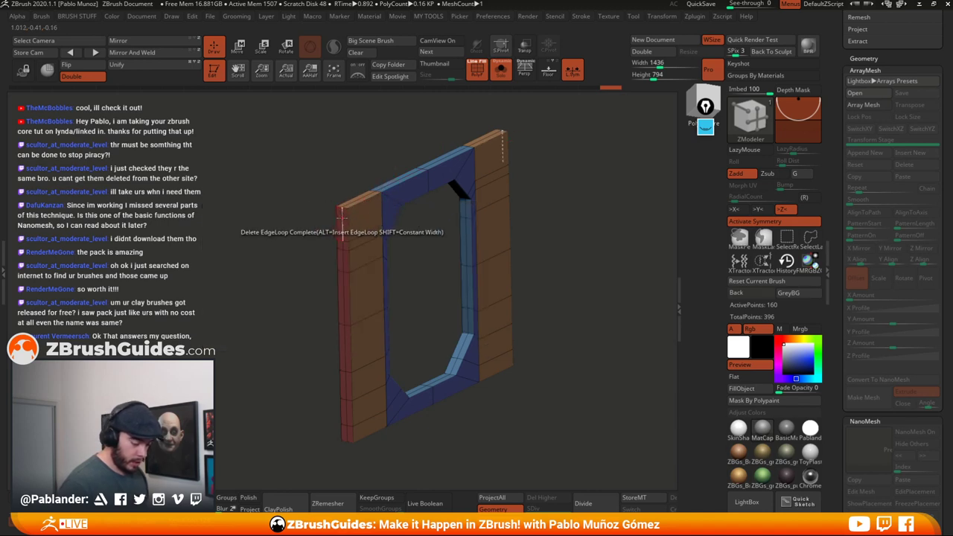
click(343, 216)
key(ctrl+z)
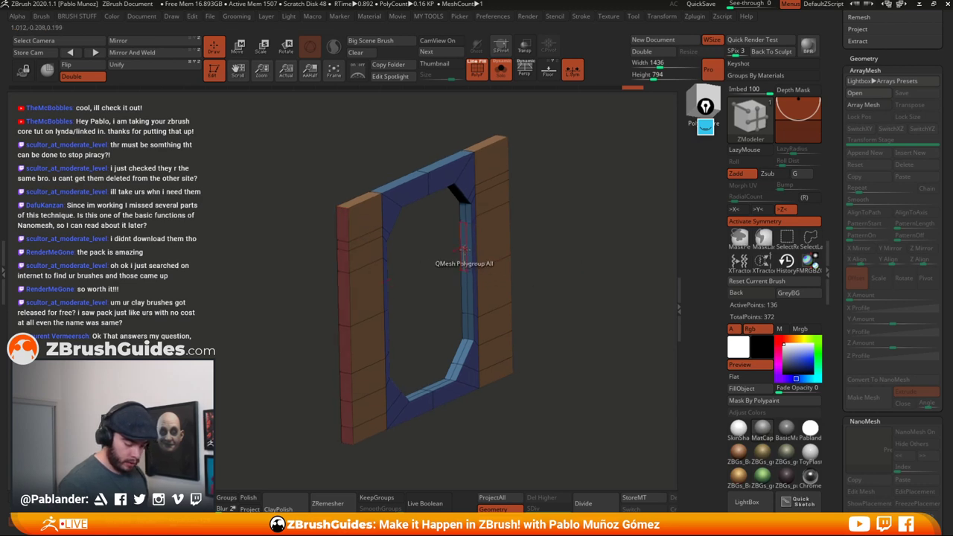
drag(541, 303, 491, 246)
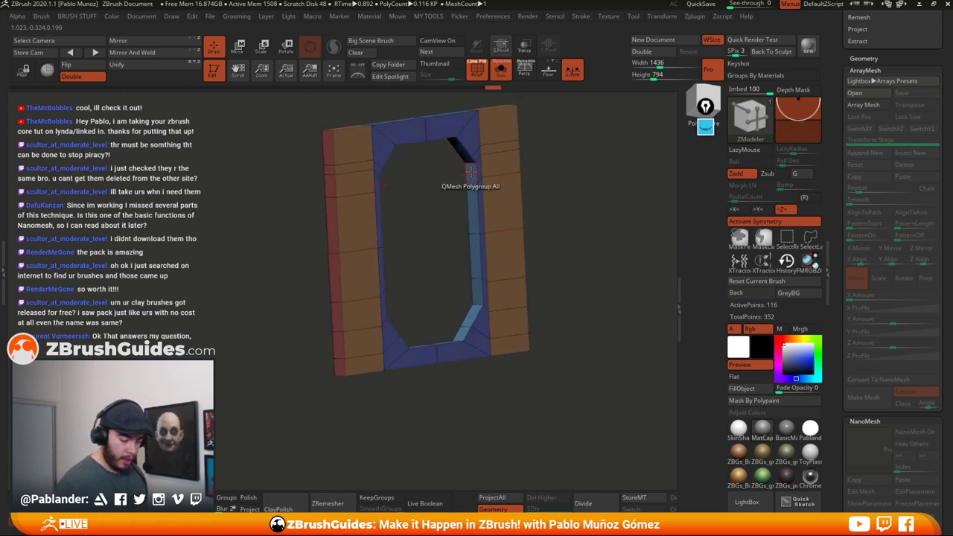
- Give the middle inner side faces of the opening their own polygroup and try to QMesh them outward
key(space)
click(553, 129)
drag(620, 175, 567, 208)
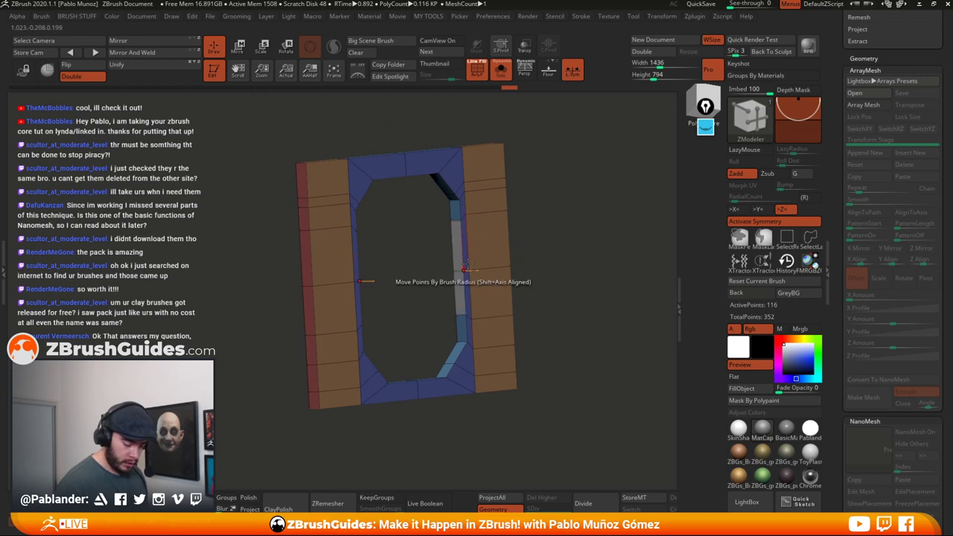
drag(456, 252, 460, 252)
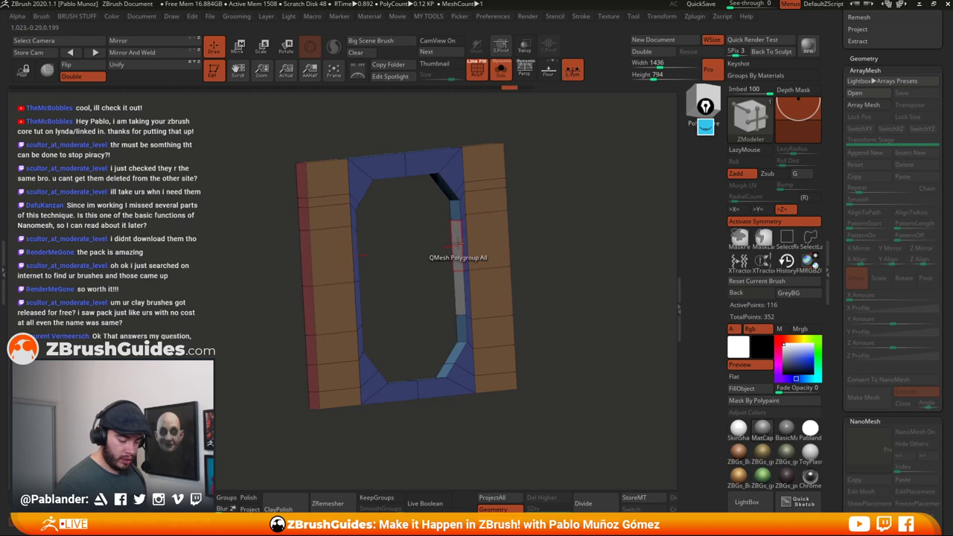
key(ctrl+z)
- QMesh the middle inner side faces outward until they are flush with the side columns, and show all subtools
drag(541, 221, 492, 234)
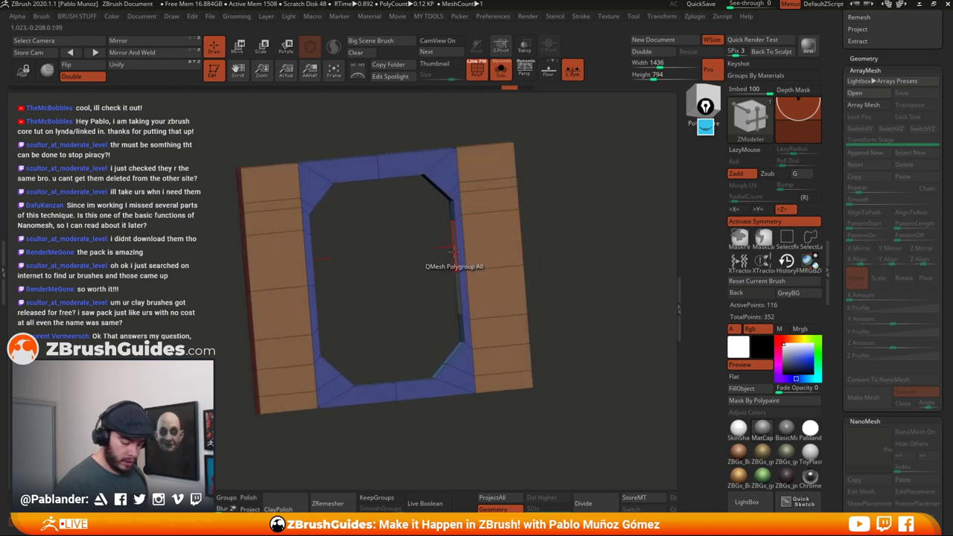
drag(424, 268, 461, 278)
key(ctrl+shift+z)
drag(567, 264, 542, 248)
click(501, 70)
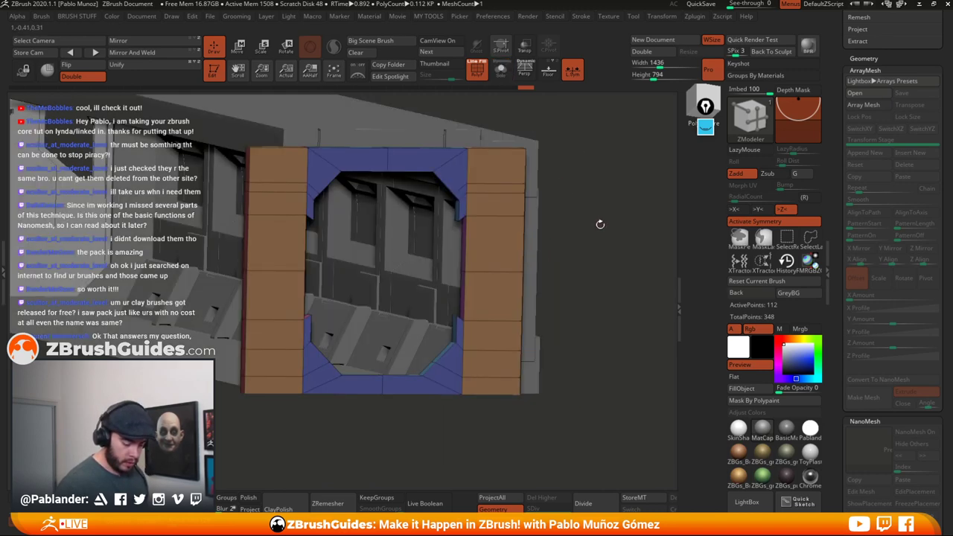
- Insert a vertical edge loop down the middle of both side columns of the frame
drag(599, 224, 480, 280)
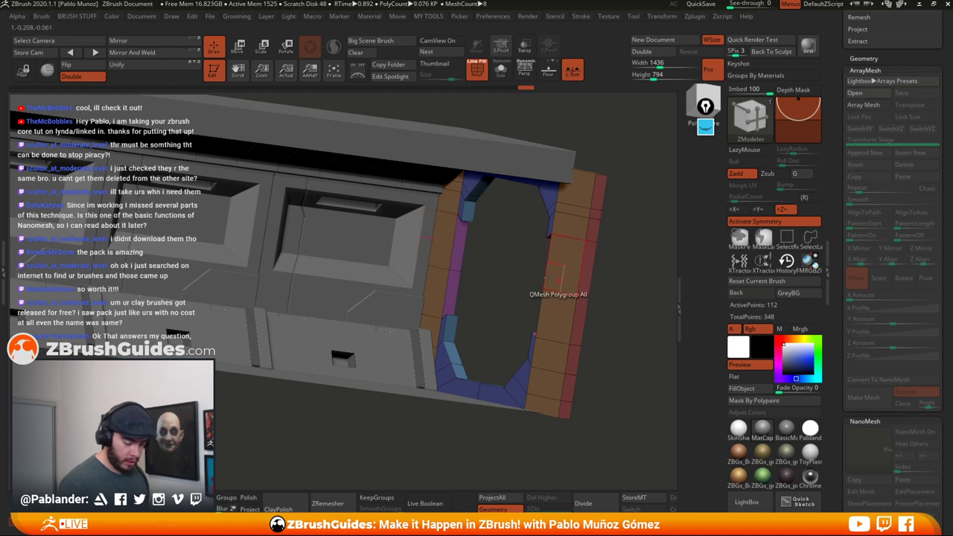
click(446, 214)
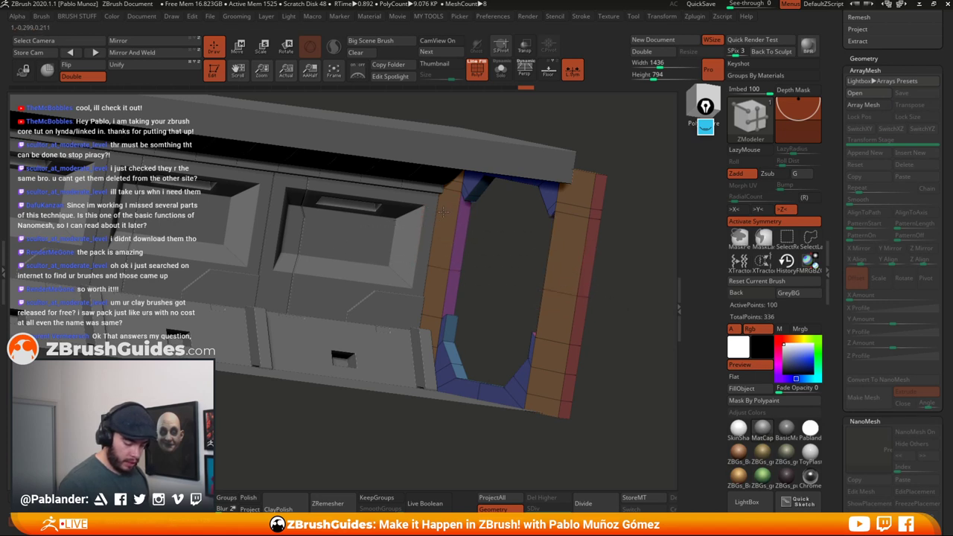
key(ctrl+z)
key(space)
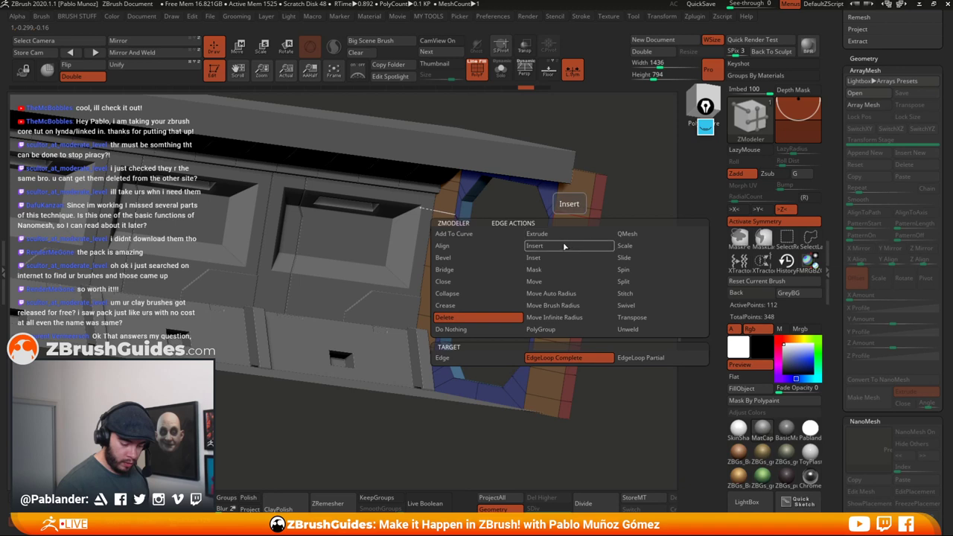
click(564, 246)
click(565, 236)
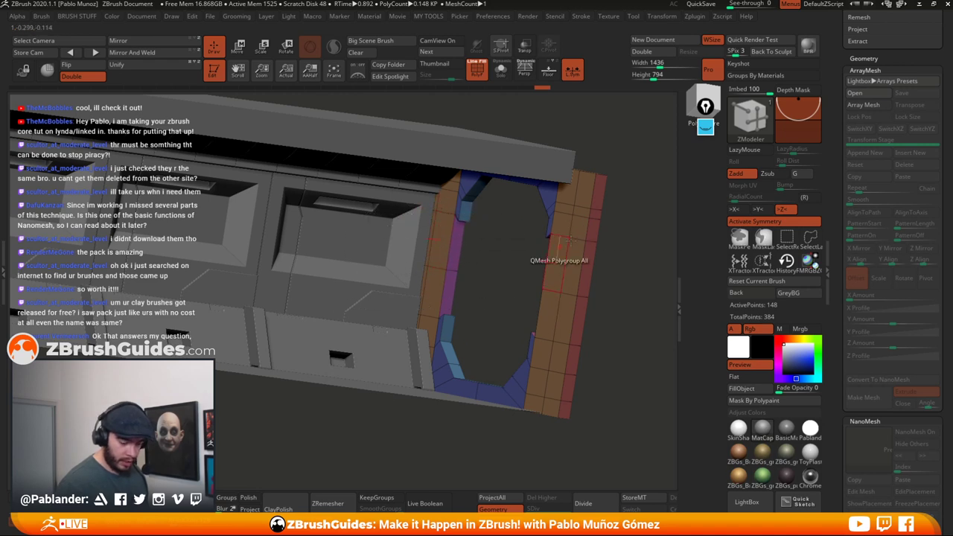
- Sketch on-screen annotations showing the inner side faces QMeshed outward to the columns' middle edge loop, and clear them
click(709, 131)
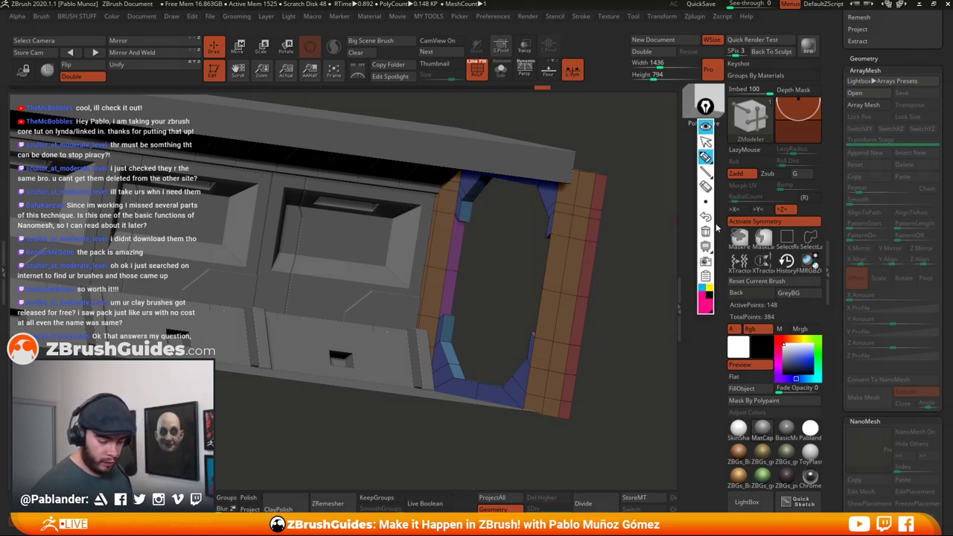
click(709, 290)
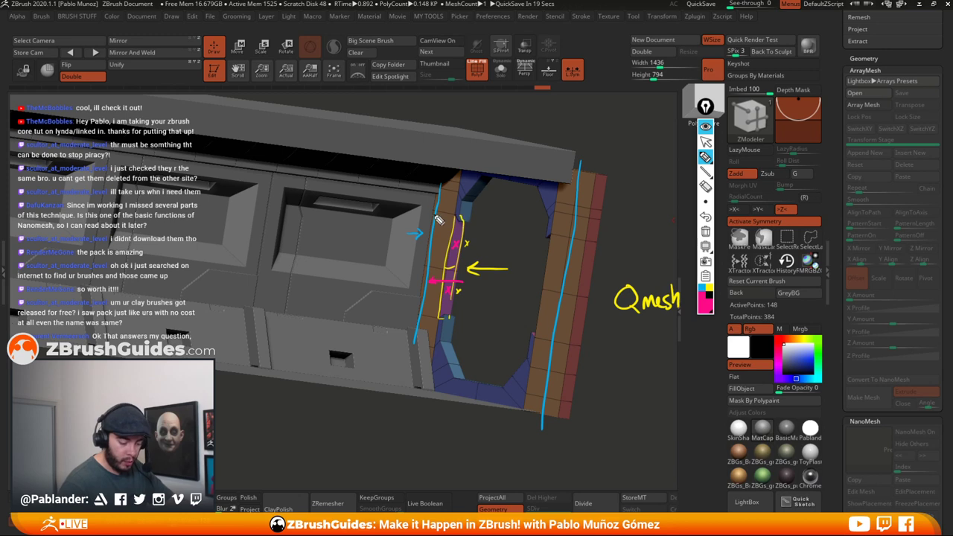
drag(430, 291, 441, 220)
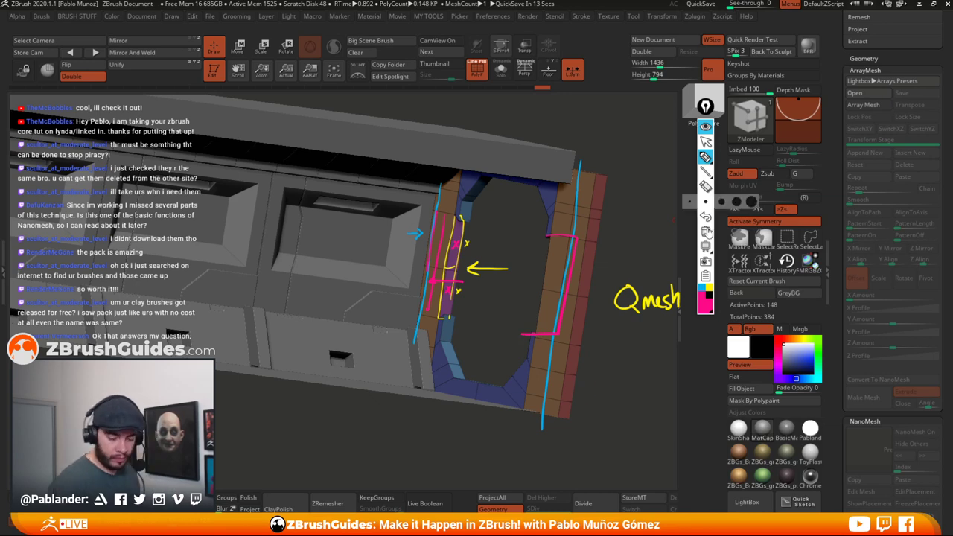
click(705, 230)
click(705, 141)
- Isolate the frame, QMesh the middle inner side faces outward to the columns' middle edge loop, and show all subtools
drag(618, 277, 447, 269)
key(alt+s)
alt+drag(632, 286, 431, 263)
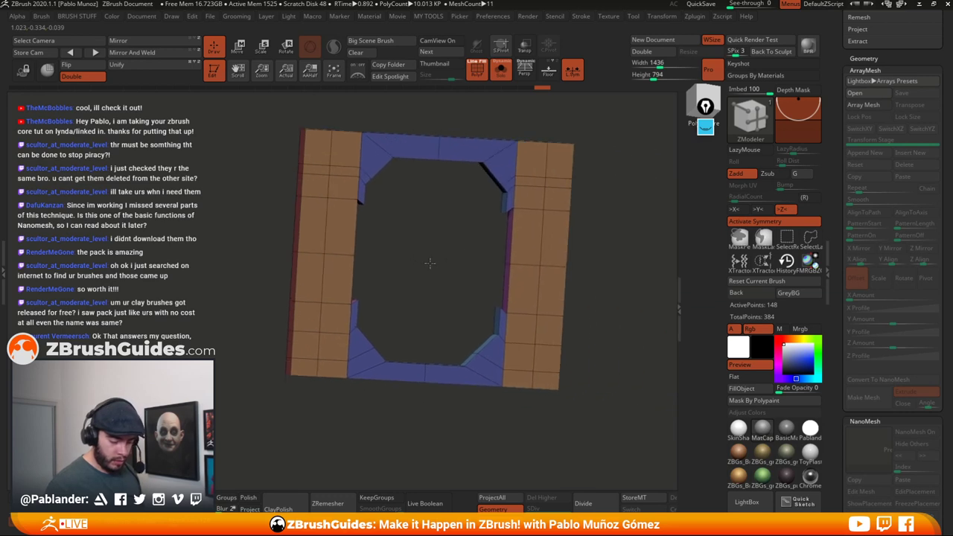
drag(596, 252, 610, 251)
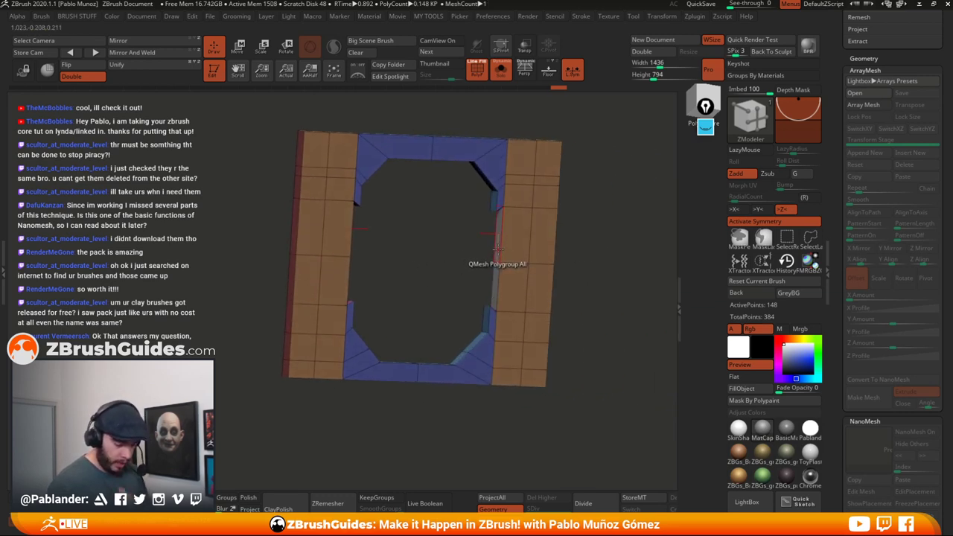
drag(498, 251, 611, 291)
click(501, 70)
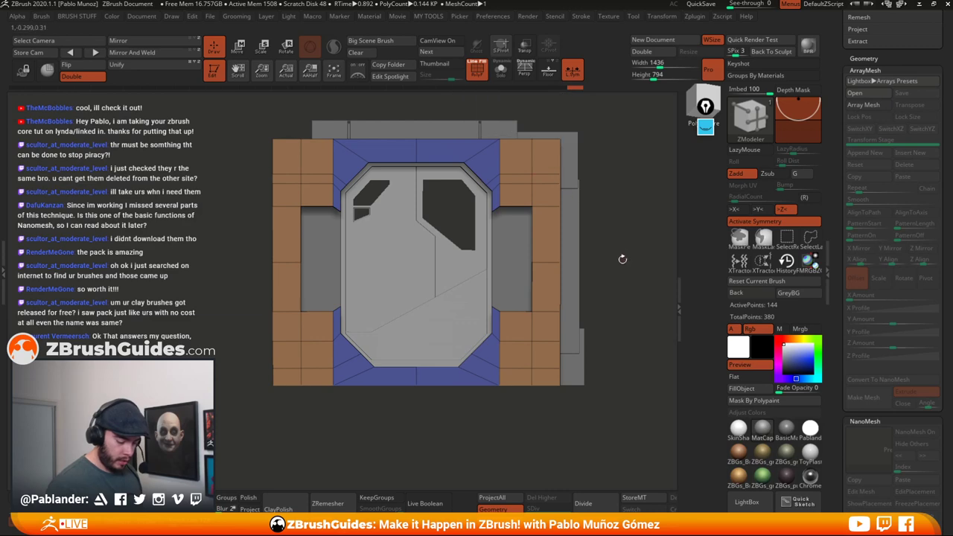
- In isolation, remove the short vertical blue strips beside the lower and upper column blocks so the corner pieces end in points
drag(621, 259, 601, 274)
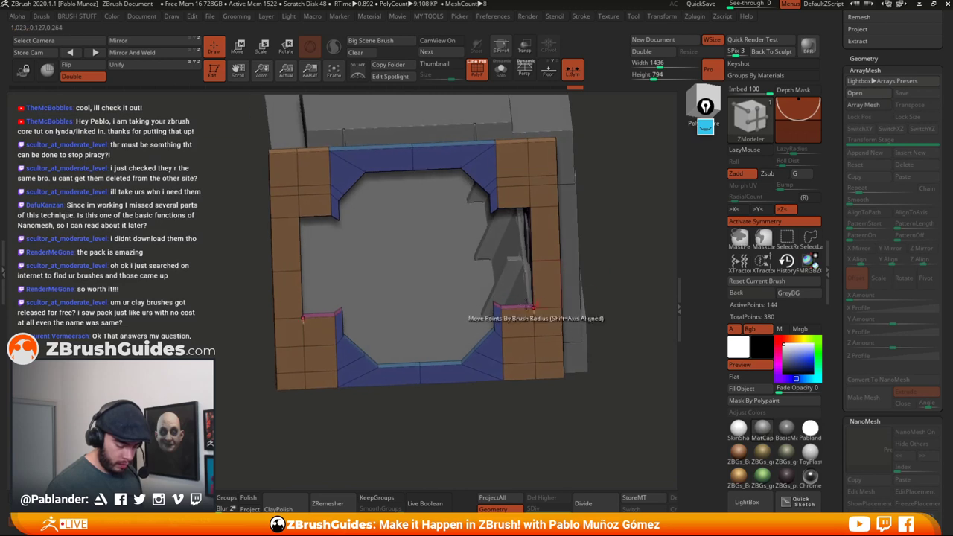
click(502, 70)
drag(620, 236, 605, 266)
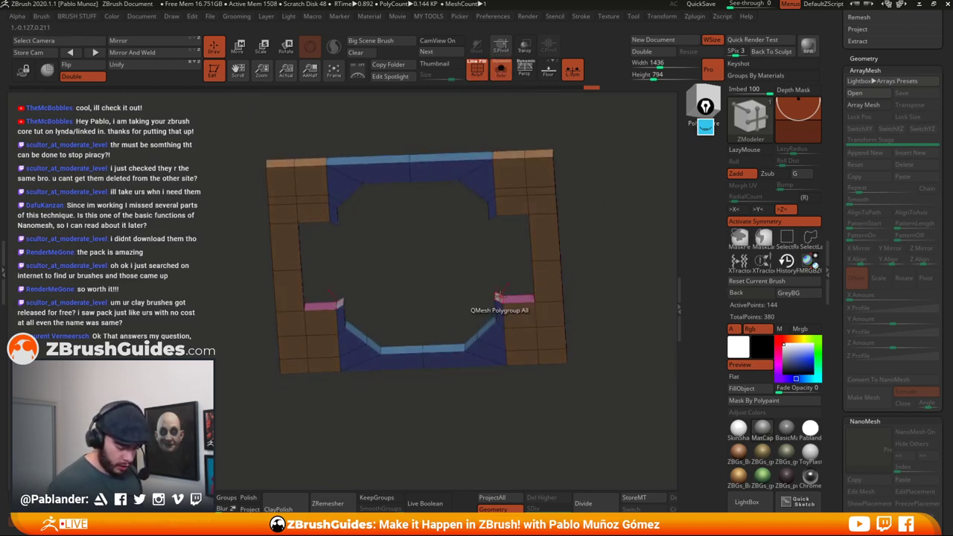
drag(498, 297, 509, 326)
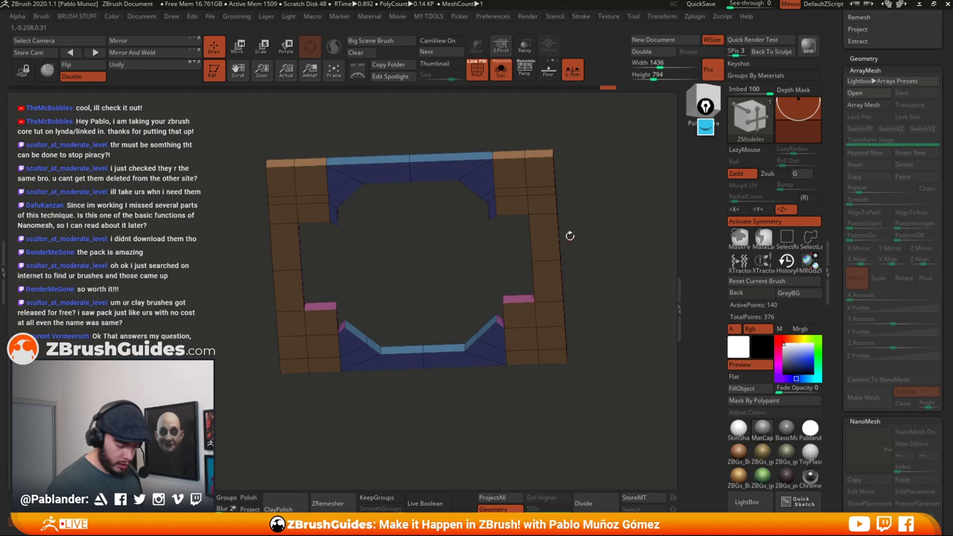
drag(570, 236, 500, 199)
click(487, 202)
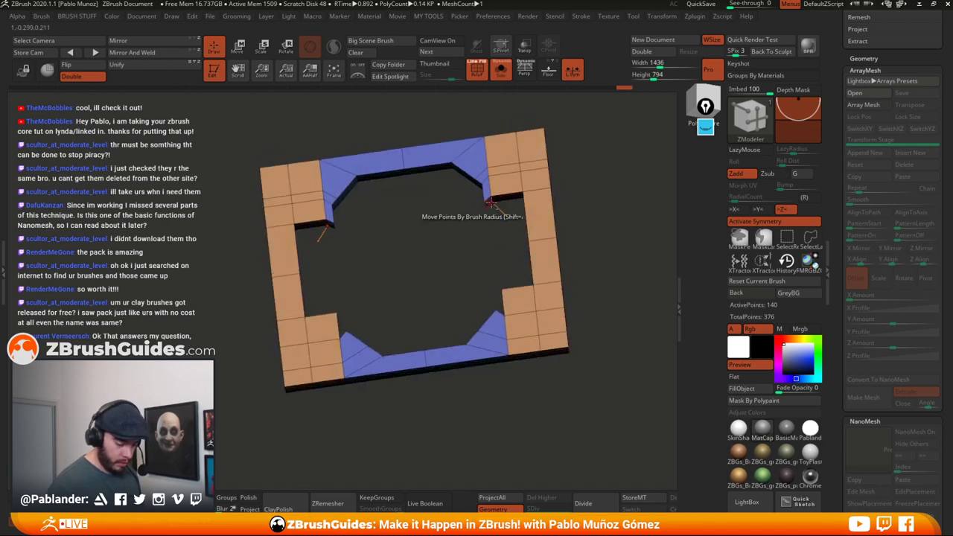
shift+drag(472, 242, 503, 250)
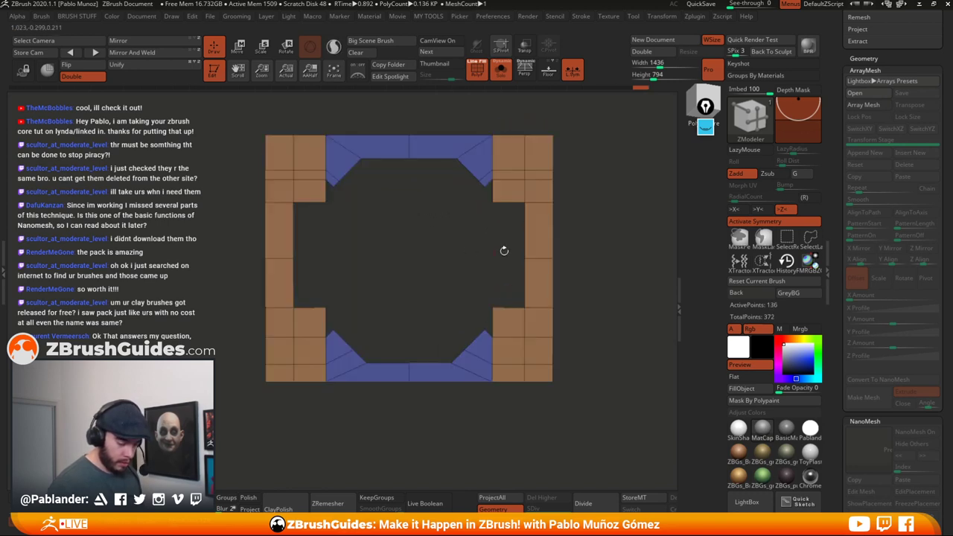
- QMesh the lower column blocks' top faces down to the next edge loop with all subtools shown, and turn ArrayMesh on
click(504, 72)
drag(631, 249, 633, 277)
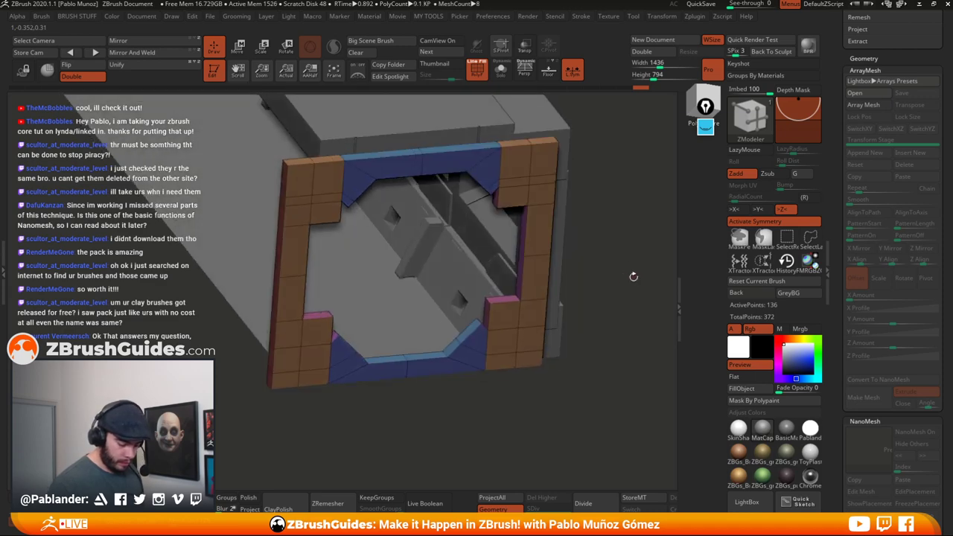
drag(501, 298, 510, 313)
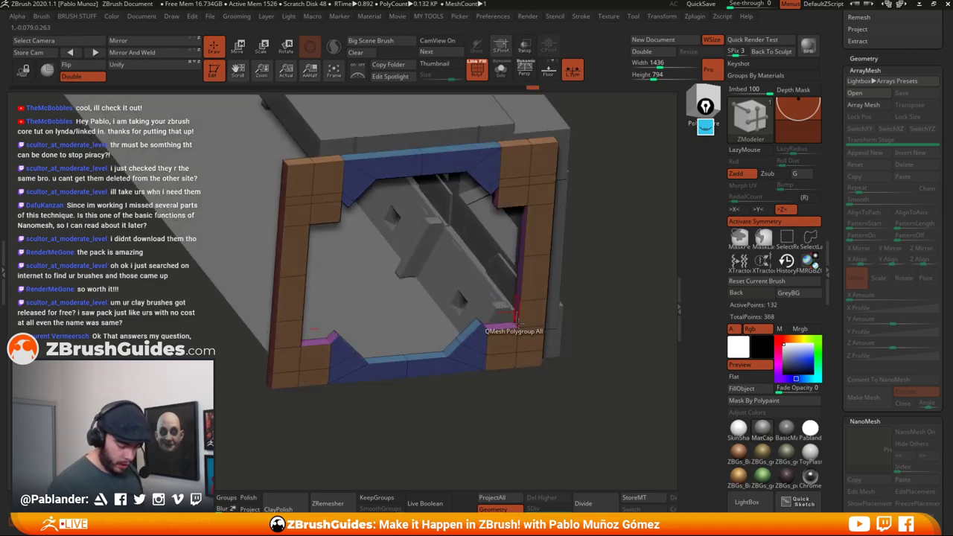
shift+drag(509, 420, 512, 403)
drag(605, 293, 603, 301)
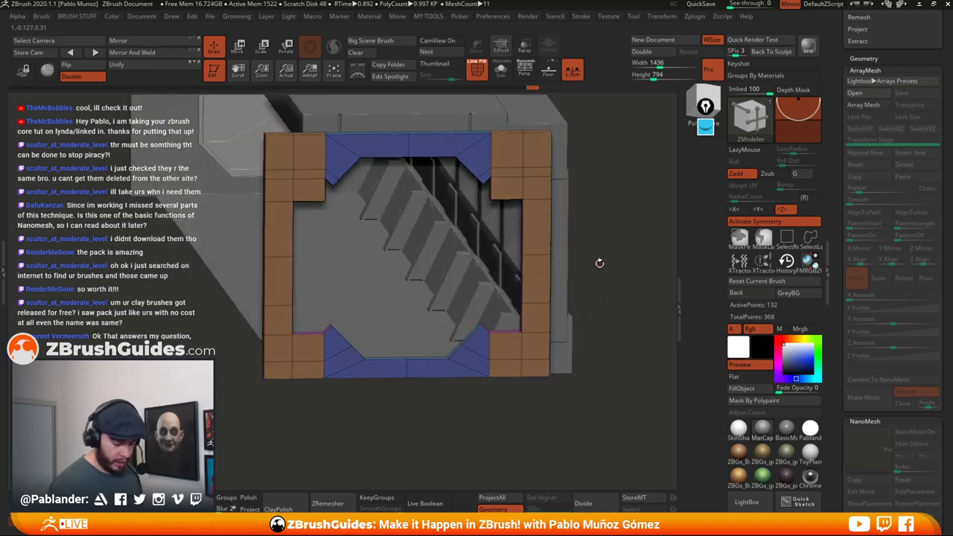
click(863, 104)
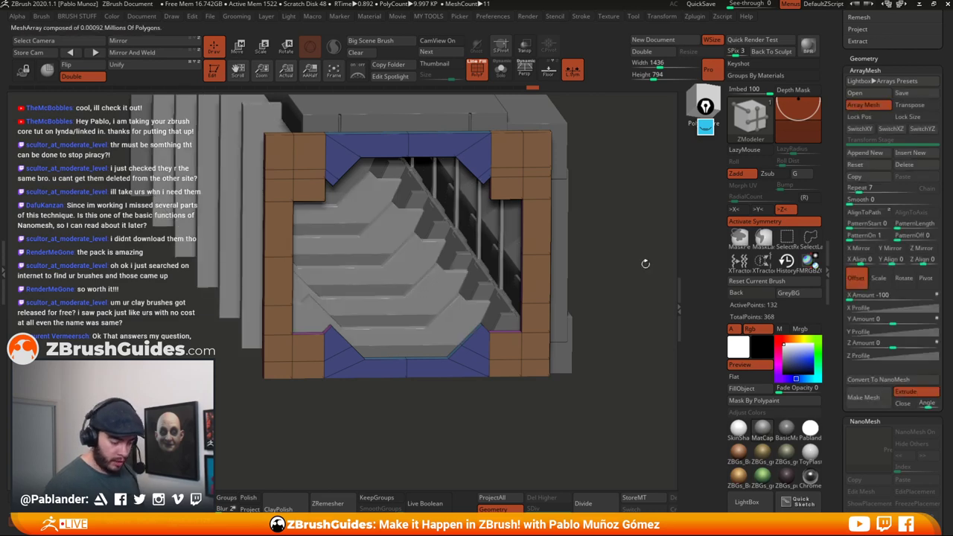
- Lower the outer ends of the bottom corner pieces into a slope, and undo an attempt to flatten their tips further
mouse_move(605, 256)
shift+mouse_down()
mouse_move(614, 254)
mouse_move(612, 268)
shift+mouse_up()
drag(514, 408, 473, 329)
shift+drag(457, 392, 474, 332)
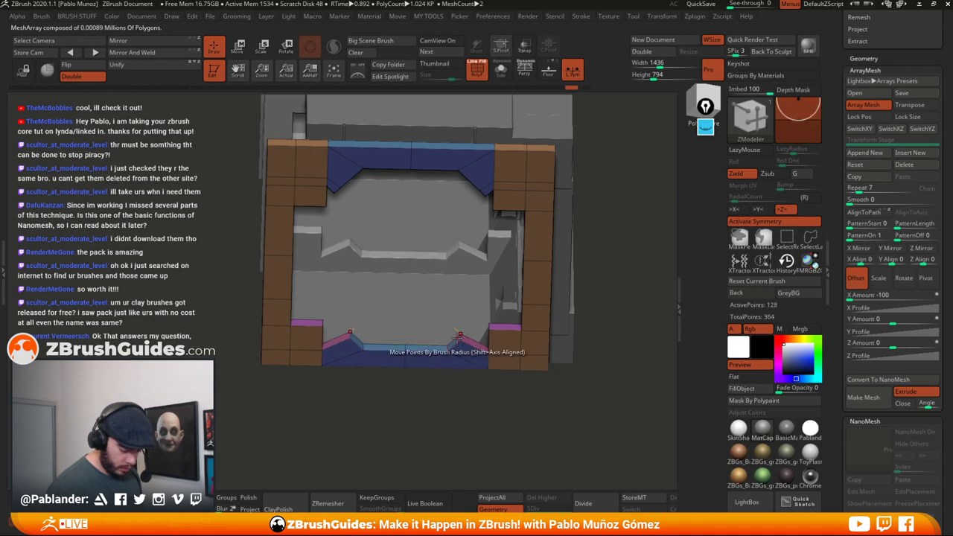
drag(454, 339, 459, 352)
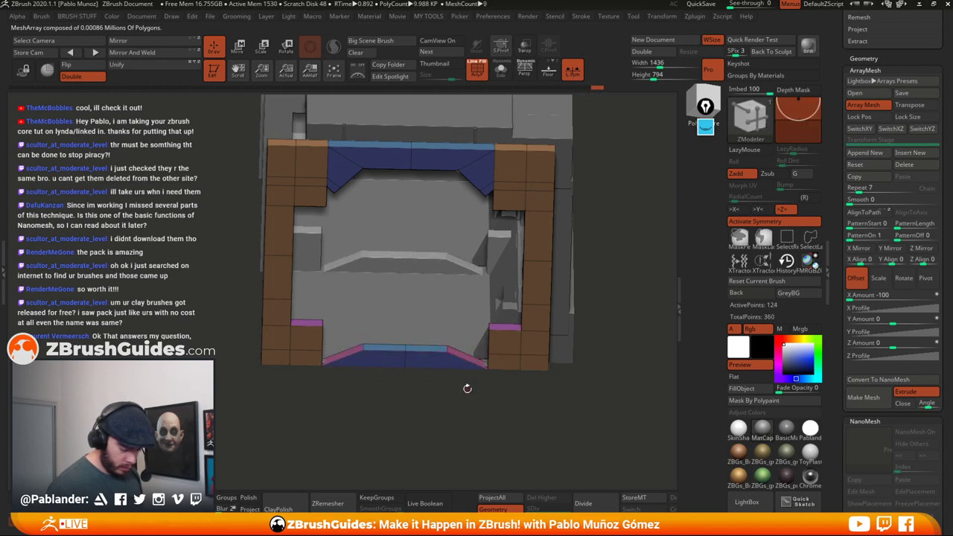
key(ctrl+z)
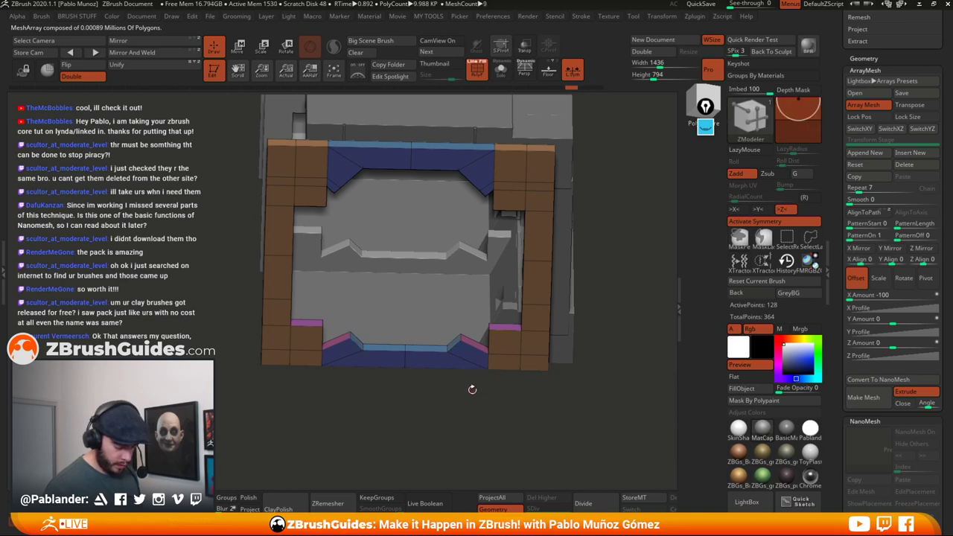
- QMesh the upper column blocks' bottom faces upward and raise the outer ends of the top corner pieces
drag(472, 389, 535, 373)
drag(607, 308, 614, 195)
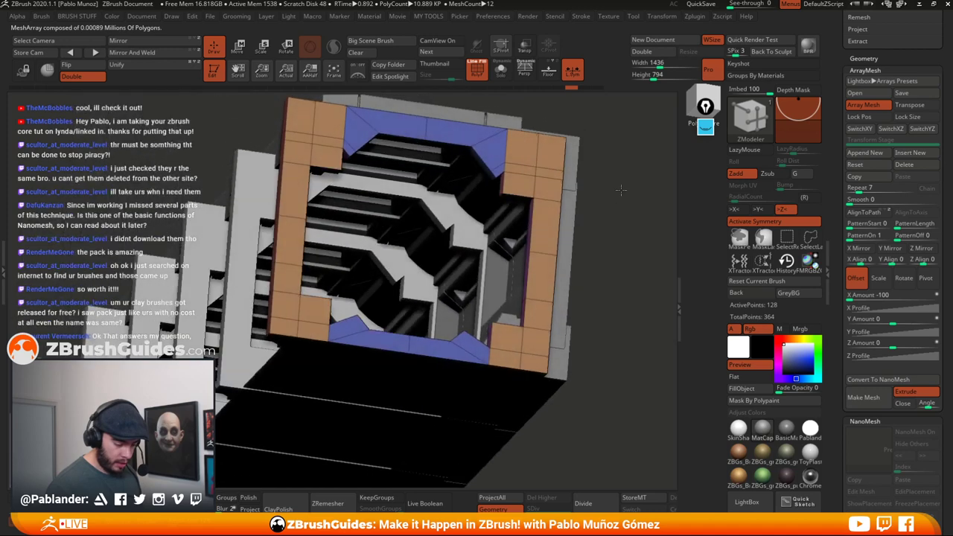
click(514, 205)
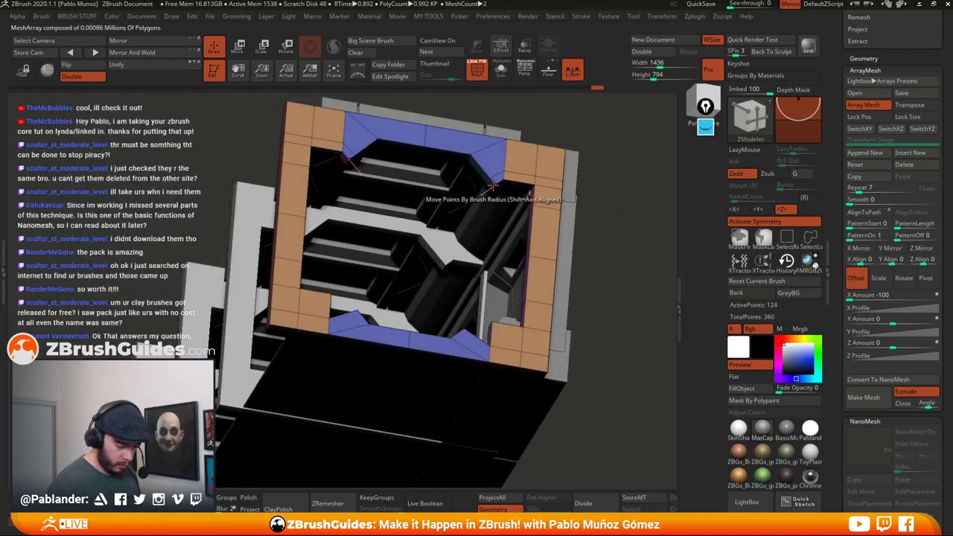
click(491, 183)
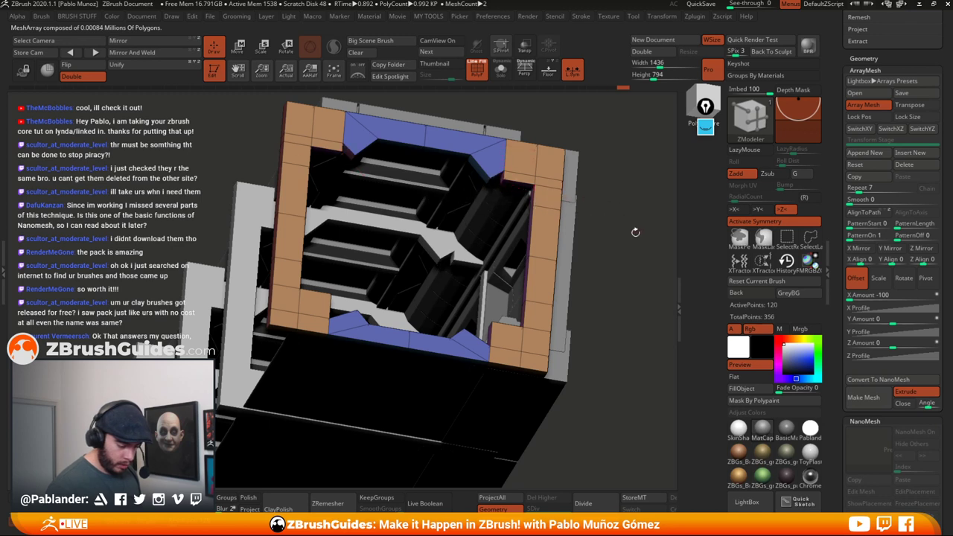
- With ArrayMesh off and the frame isolated, mask all but the top corner pieces' tips and move them up and outward against the column blocks
click(501, 74)
click(864, 106)
shift+drag(596, 228, 577, 265)
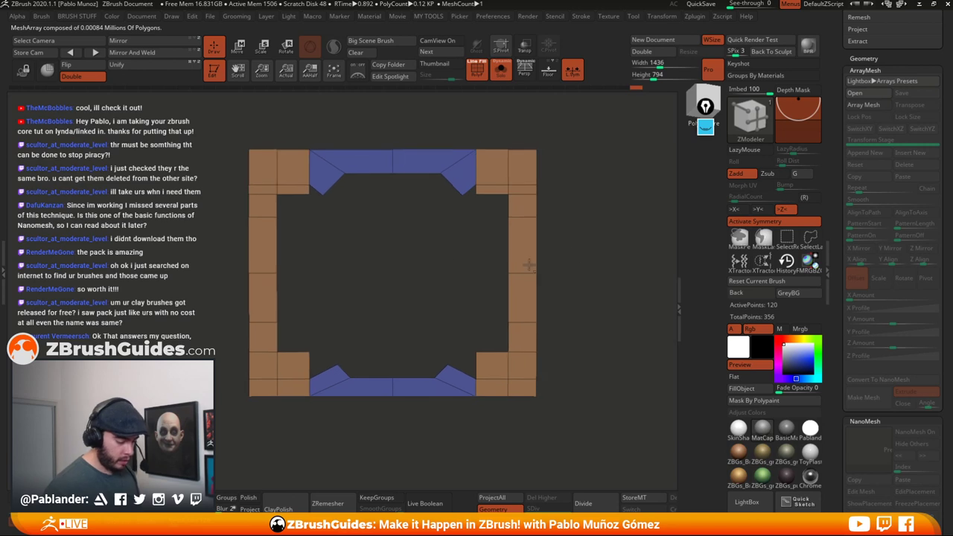
key(ctrl)
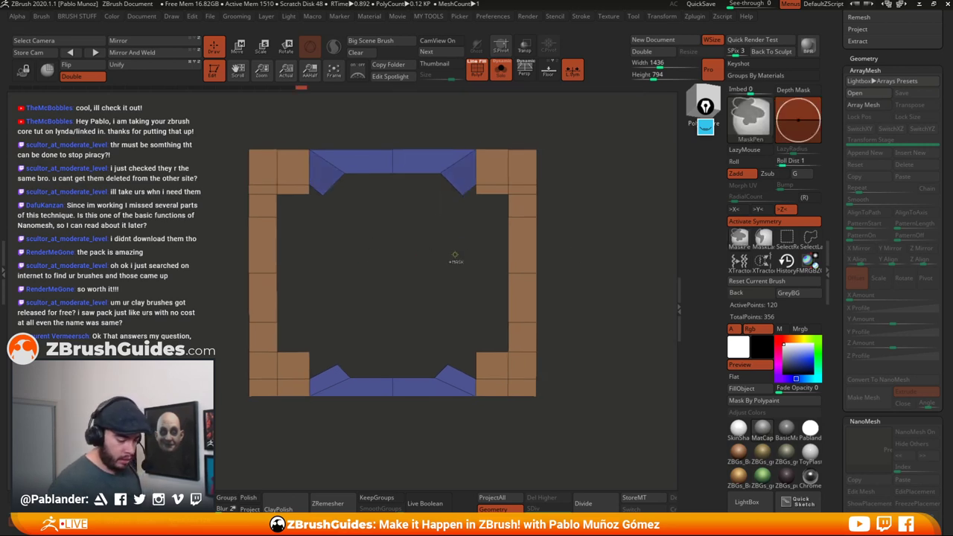
click(238, 50)
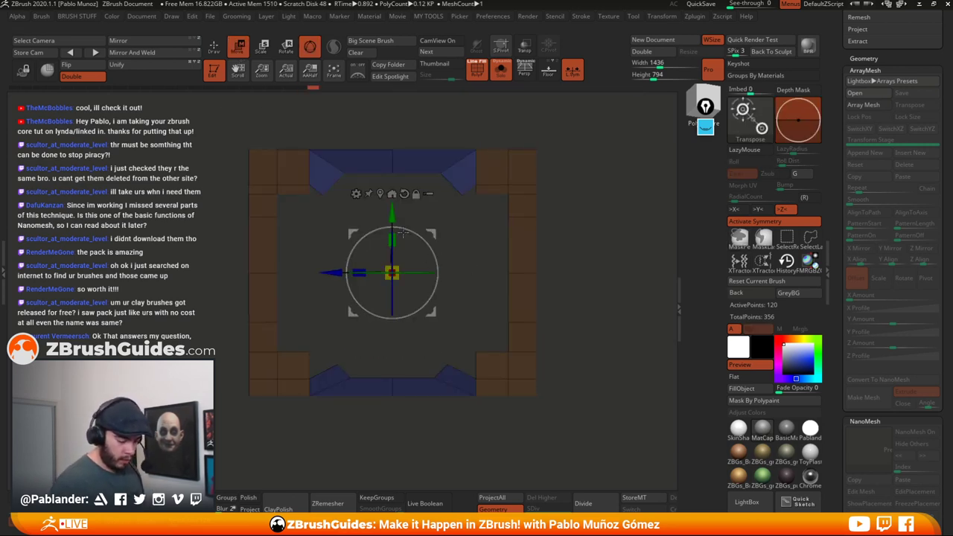
alt+click(462, 194)
alt+drag(501, 157, 551, 204)
drag(493, 262, 491, 263)
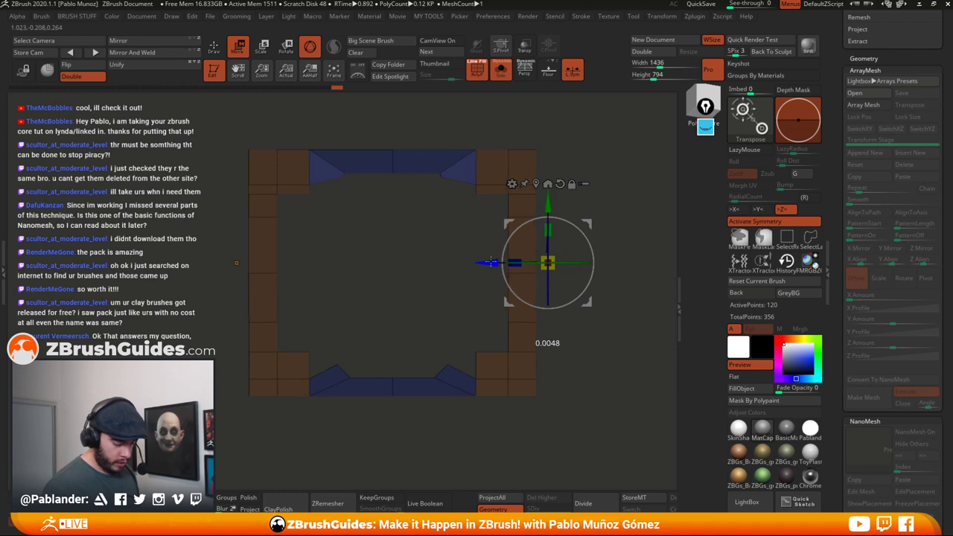
drag(548, 206, 548, 200)
key(q)
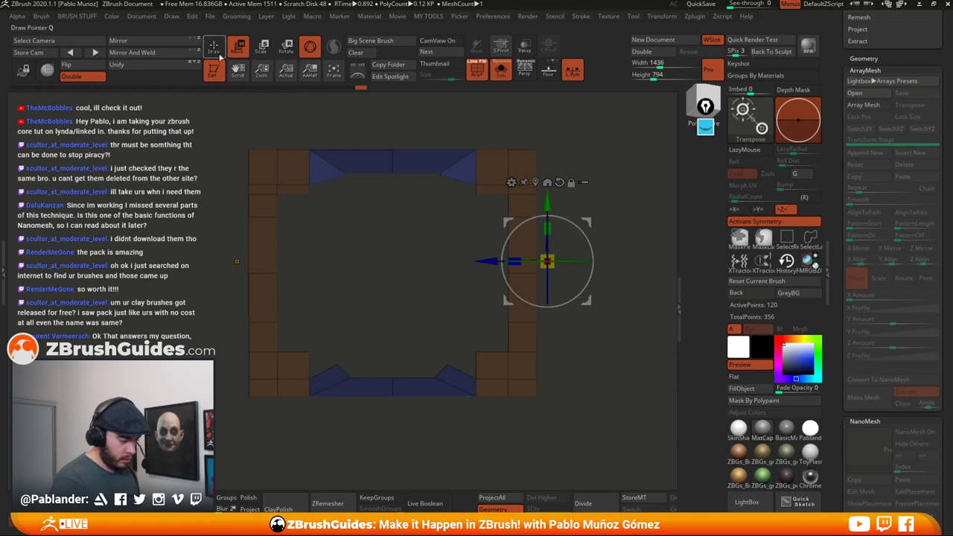
- Mask everything except the lower inner corners of the upper column blocks, and bring back all subtools and the ArrayMesh copies
key(ctrl)
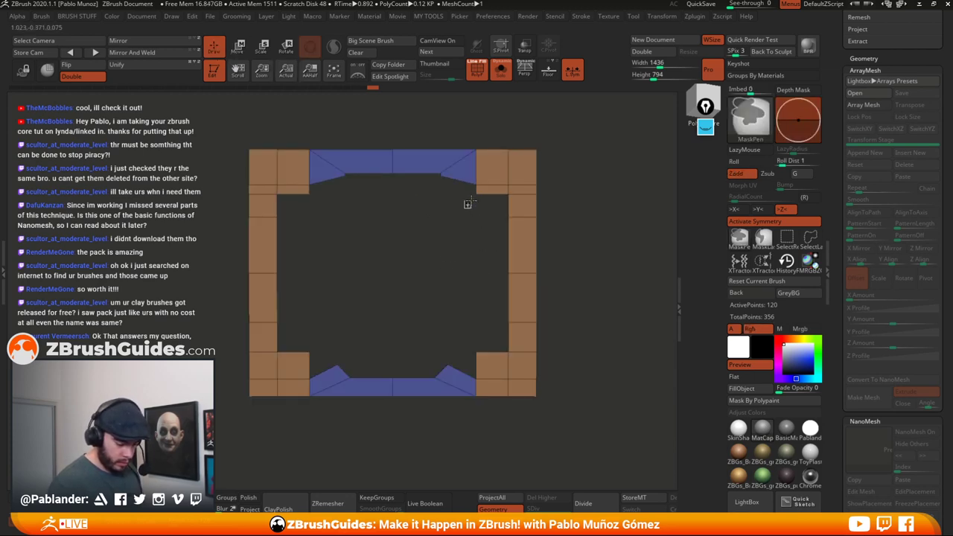
mouse_move(572, 212)
mouse_down()
mouse_move(575, 177)
mouse_move(568, 208)
mouse_up()
key(ctrl)
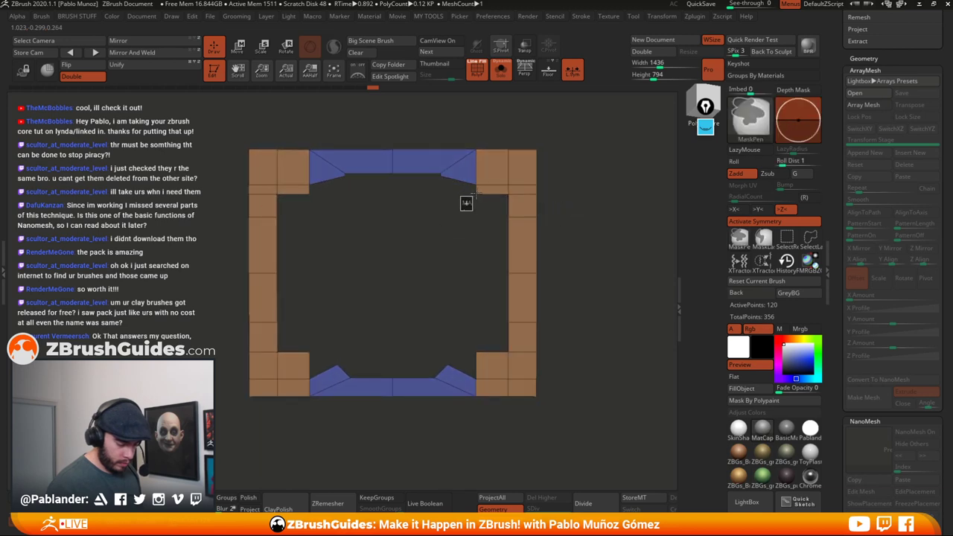
ctrl+click(481, 202)
key(w)
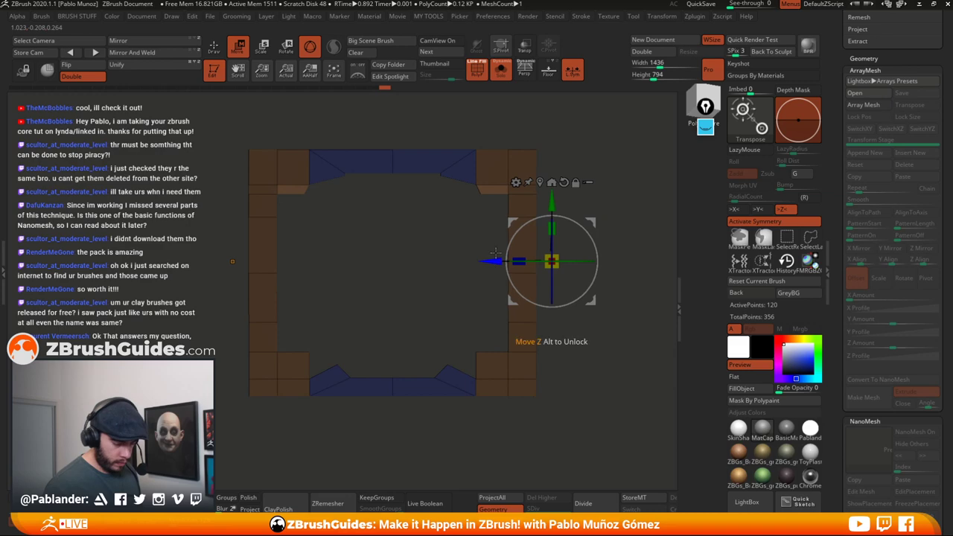
click(501, 69)
drag(596, 147, 628, 152)
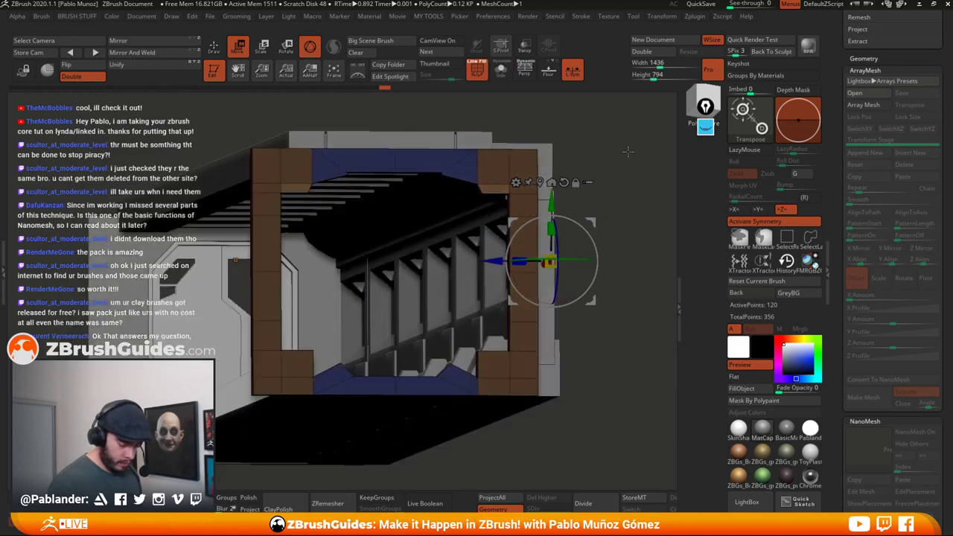
click(863, 105)
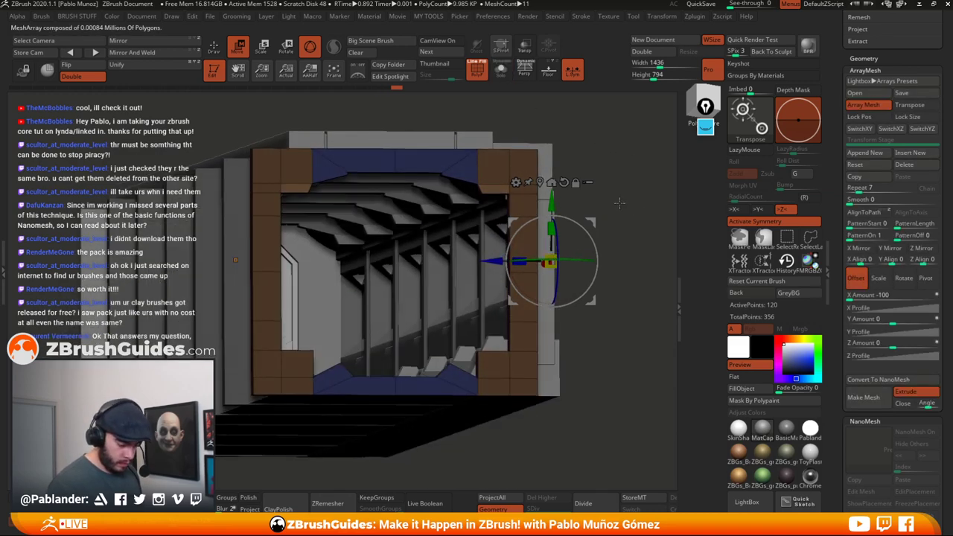
drag(619, 203, 619, 191)
- Move the lower inner corners of the upper column blocks up to continue the slope of the top corner pieces
drag(492, 260, 512, 261)
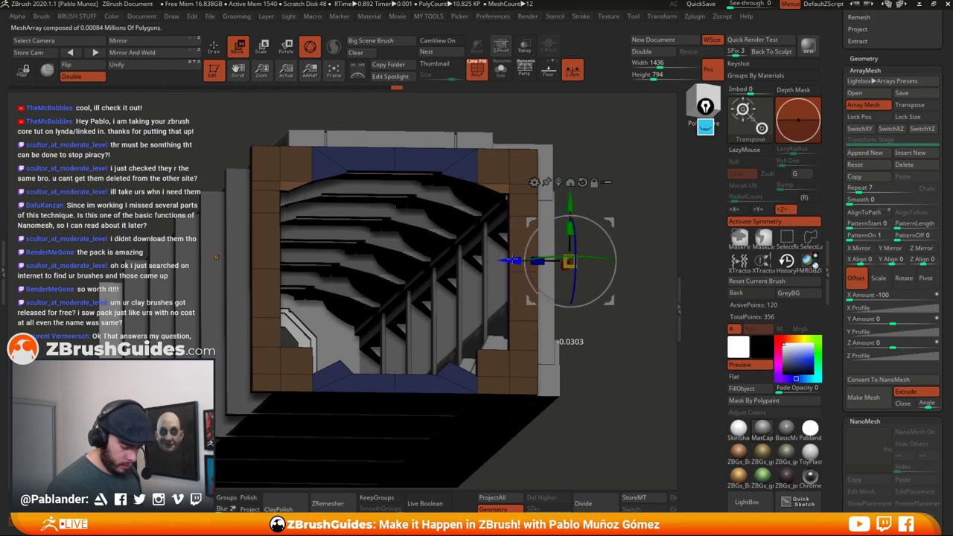
mouse_move(560, 341)
mouse_down()
mouse_move(498, 339)
mouse_move(547, 338)
mouse_up()
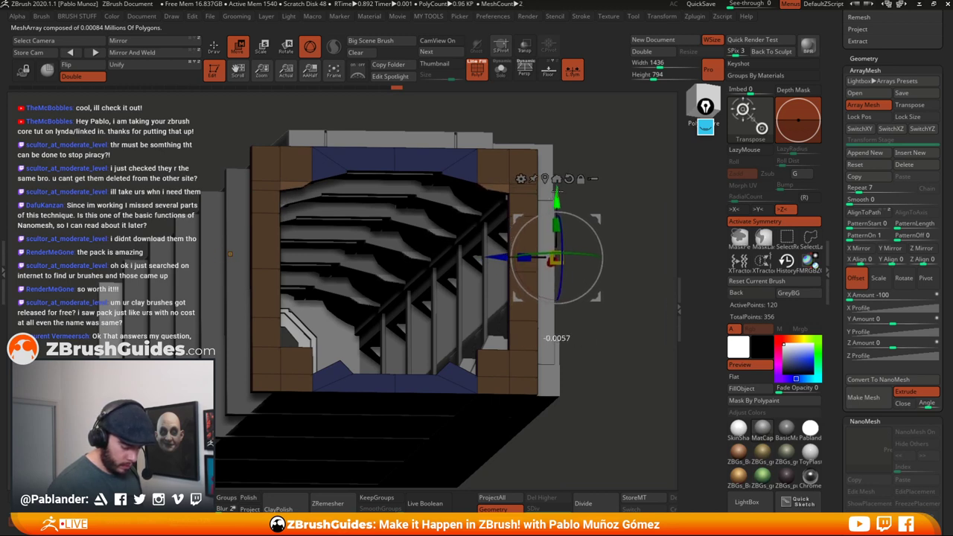
drag(556, 192, 557, 190)
drag(504, 255, 497, 256)
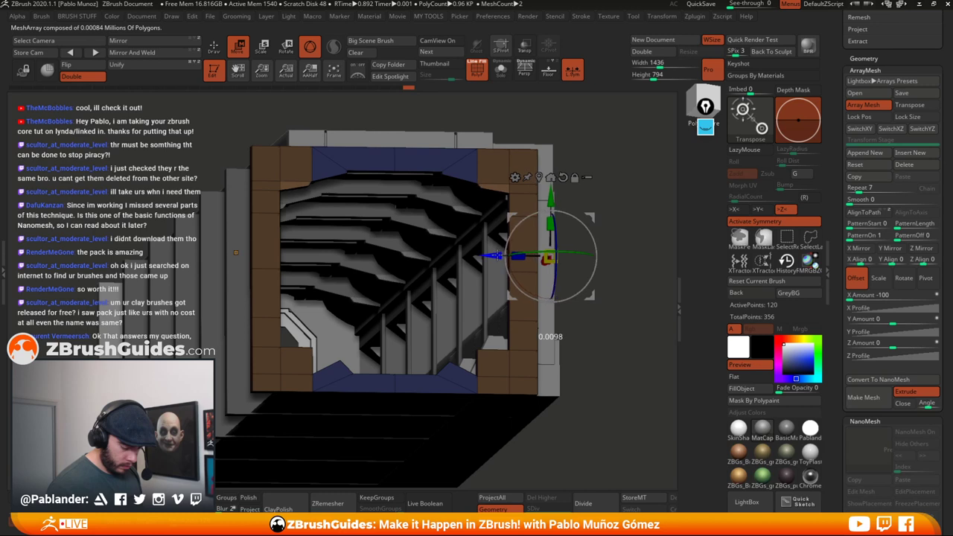
drag(551, 337, 547, 336)
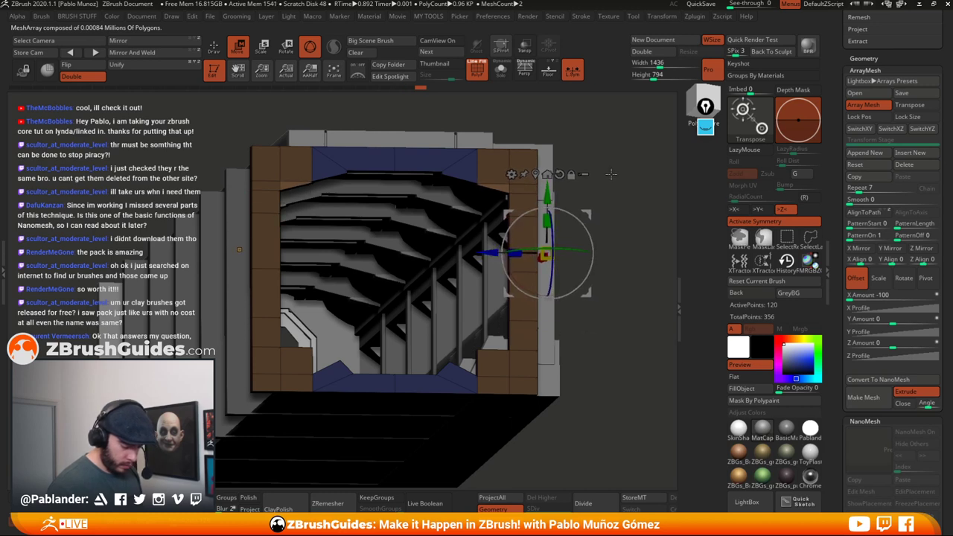
- Isolate the frame, mask all but the bottom corner pieces' inner area, and move their upper tips up
drag(610, 173, 620, 179)
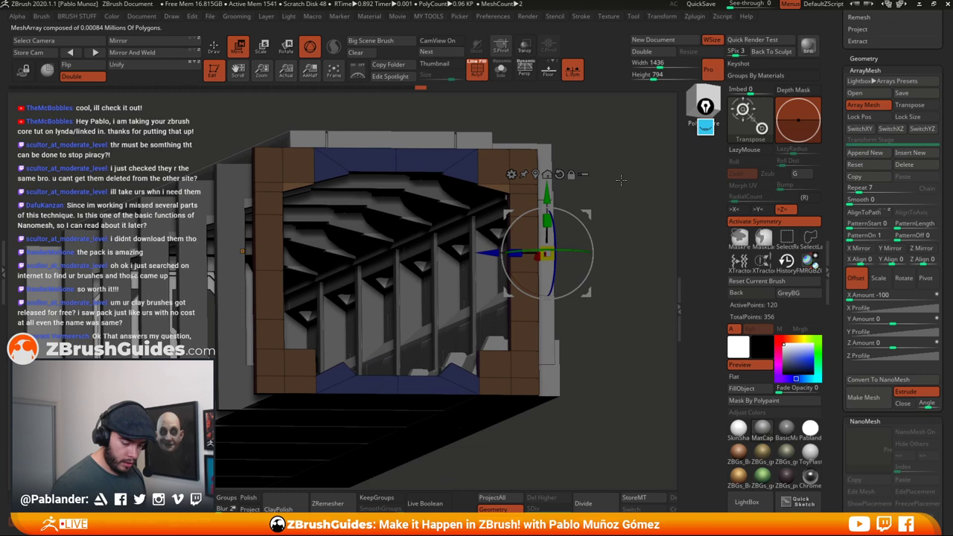
mouse_move(621, 179)
mouse_down()
mouse_move(609, 322)
mouse_move(622, 189)
mouse_up()
ctrl+click(623, 189)
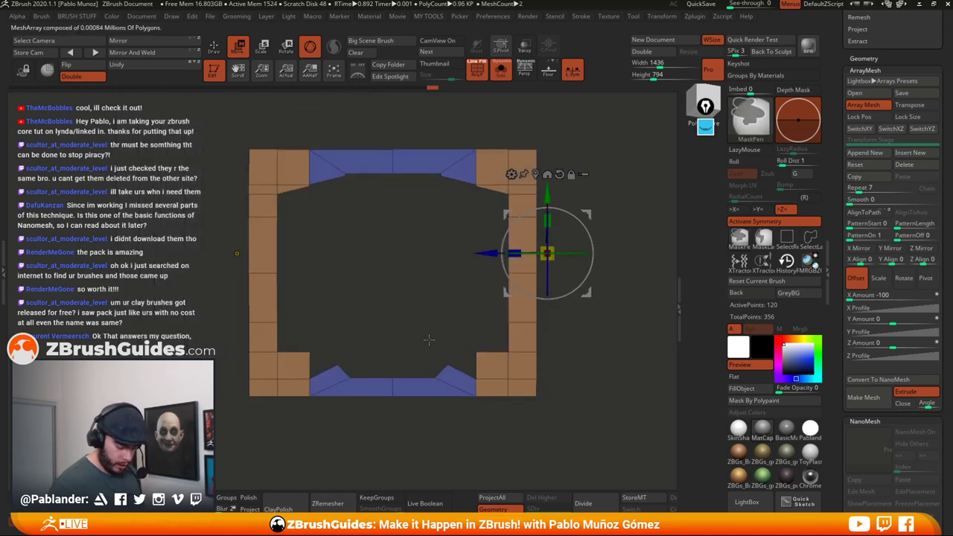
ctrl+drag(425, 341, 487, 388)
ctrl+click(505, 420)
drag(548, 192, 551, 168)
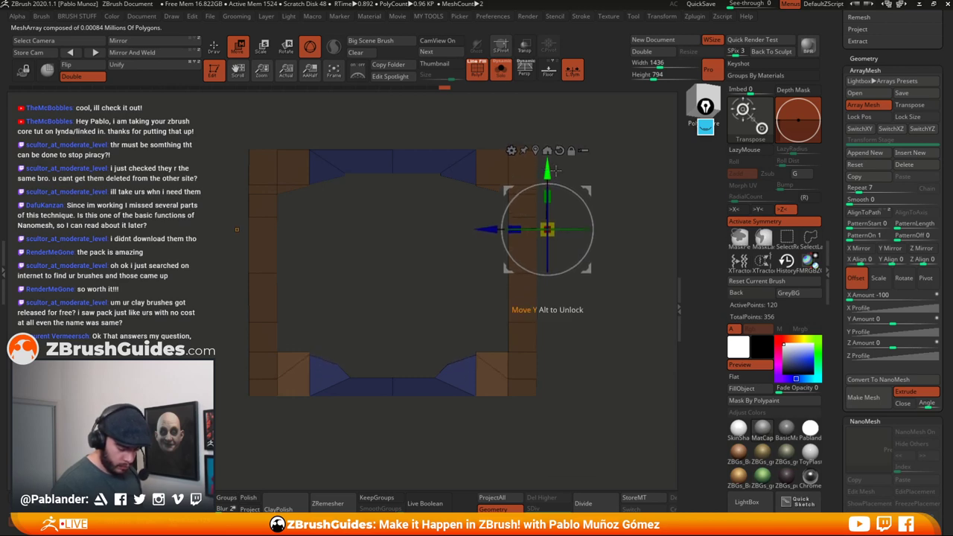
drag(619, 245, 620, 268)
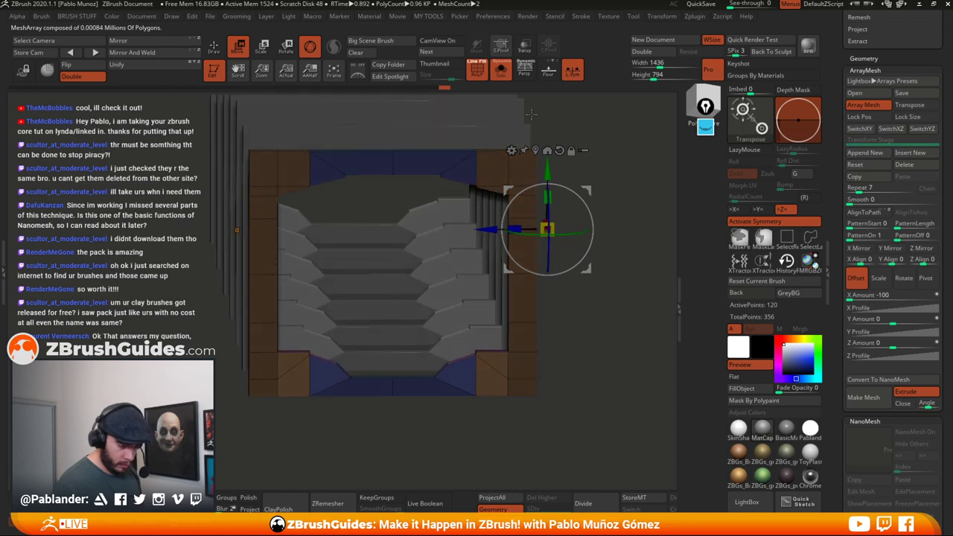
shift+drag(595, 310, 601, 311)
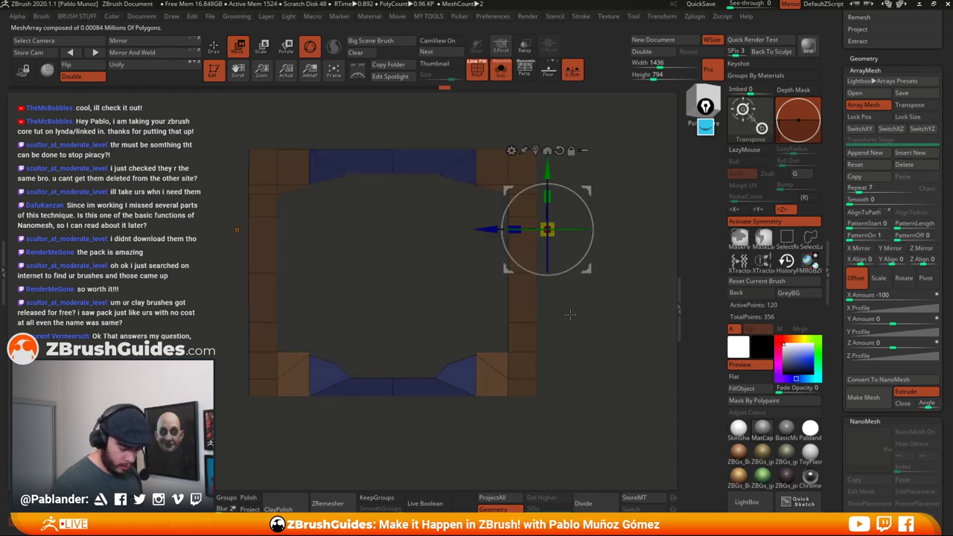
- Mask all but the bottom corner pieces' sloped tips, move them up and outward against the column blocks, then show all subtools and clear the mask
ctrl+drag(449, 369, 458, 377)
ctrl+click(576, 365)
drag(586, 270, 611, 261)
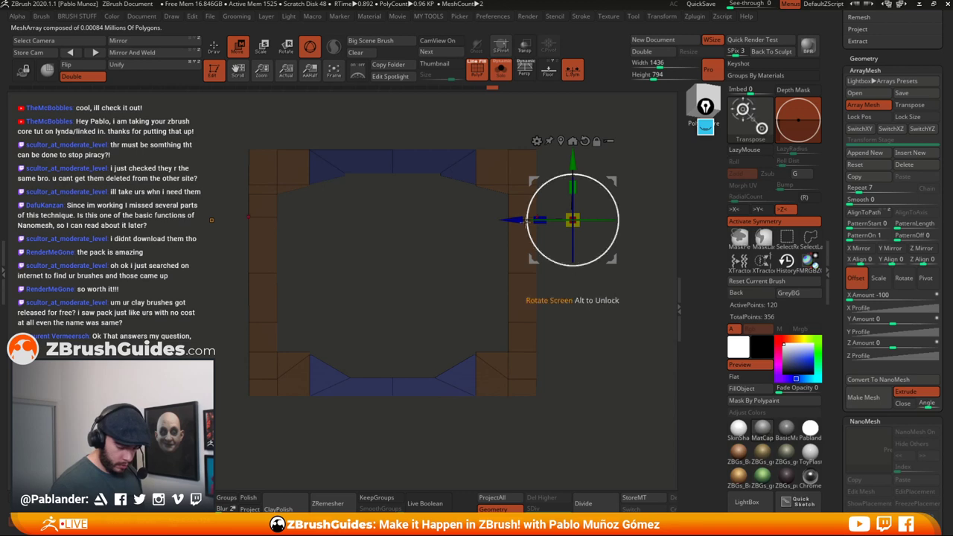
mouse_move(525, 220)
mouse_down()
mouse_move(538, 220)
mouse_move(529, 219)
mouse_up()
click(502, 69)
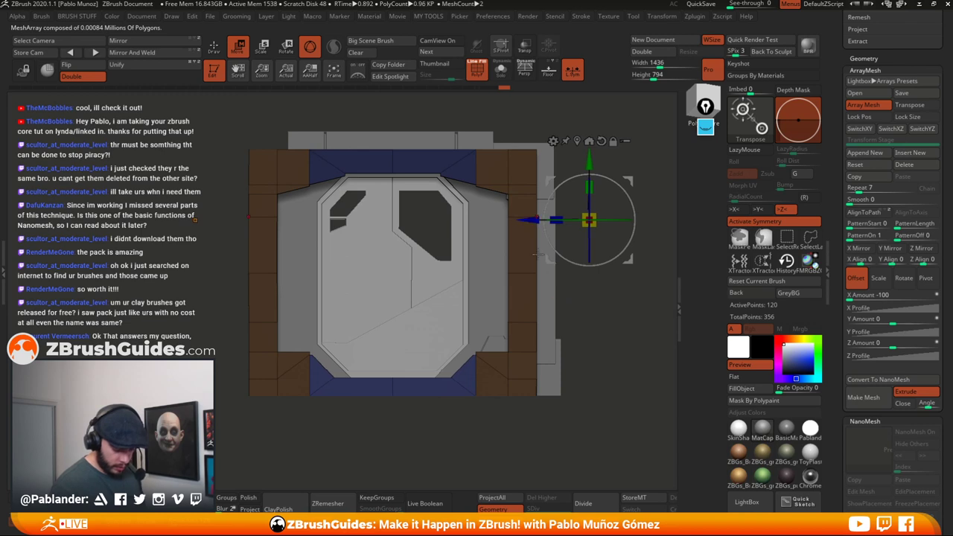
ctrl+drag(600, 335, 602, 350)
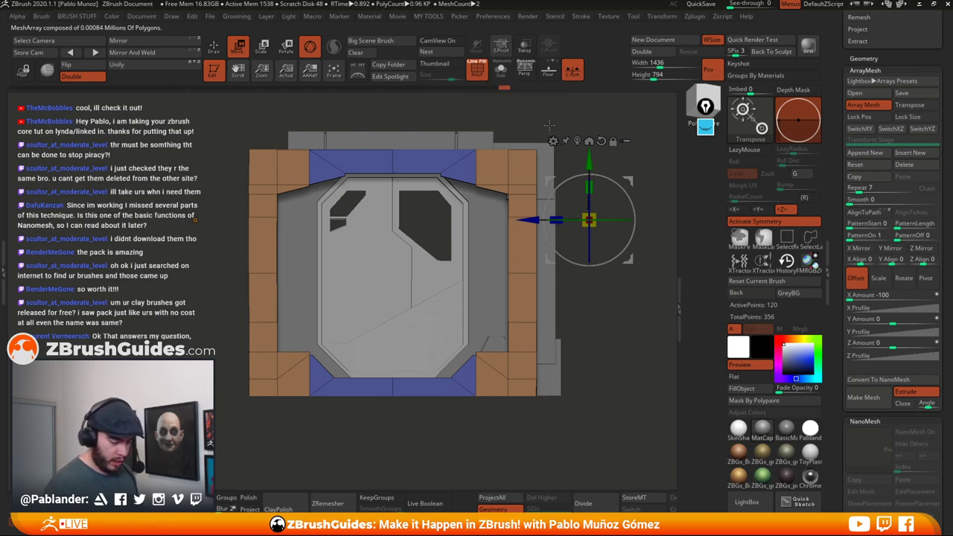
- Mask the lower half of the frame and move the upper half slightly up
alt+drag(627, 312, 605, 292)
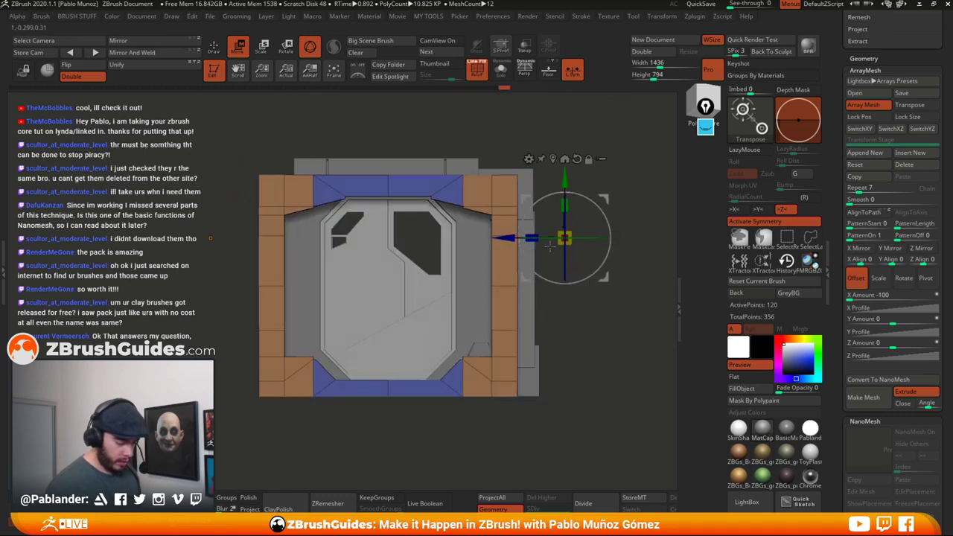
ctrl+drag(223, 144, 577, 253)
ctrl+click(579, 254)
drag(564, 173, 564, 168)
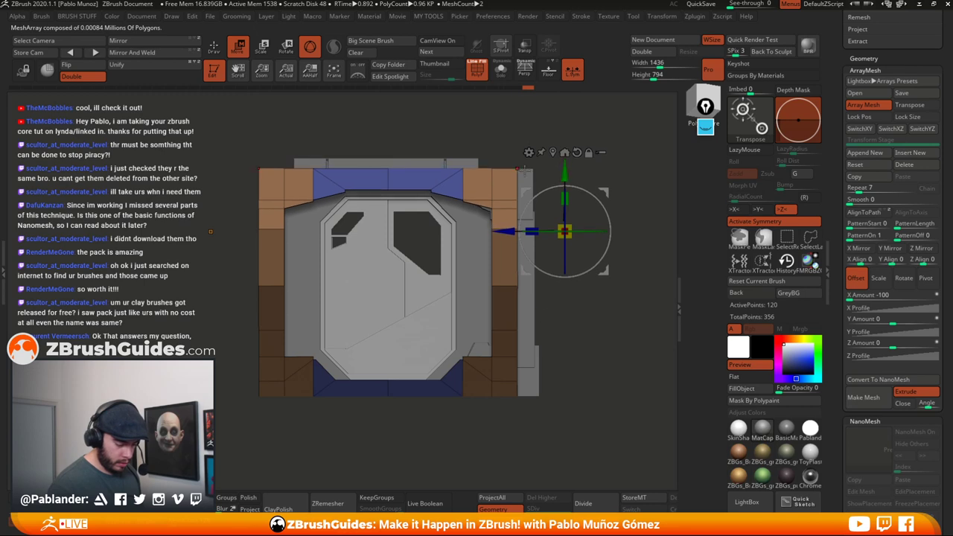
- Widen the frame's top section by moving its side seams and its lower inner corners outward, using a separate mask for each, and clear the mask
ctrl+drag(497, 125, 533, 210)
ctrl+click(524, 234)
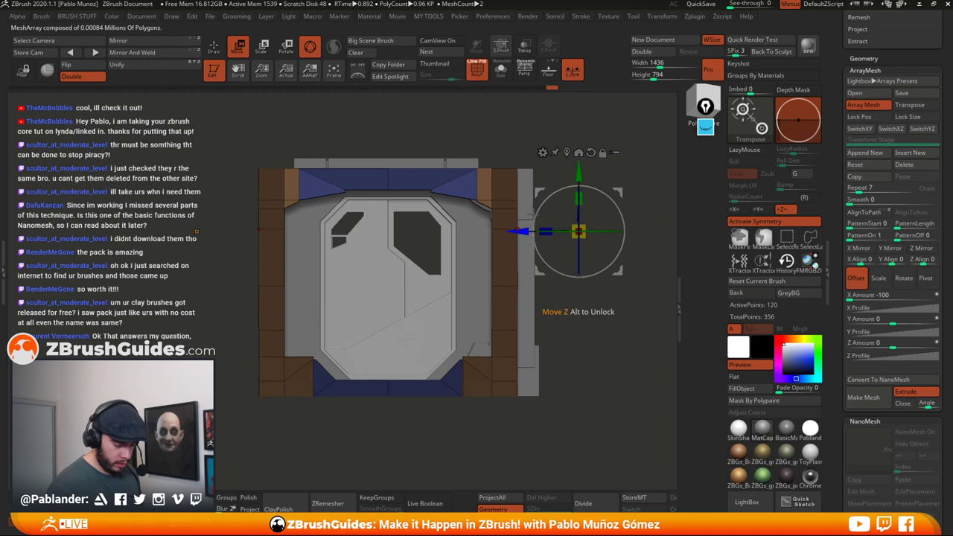
ctrl+drag(498, 132, 488, 125)
ctrl+drag(424, 143, 446, 217)
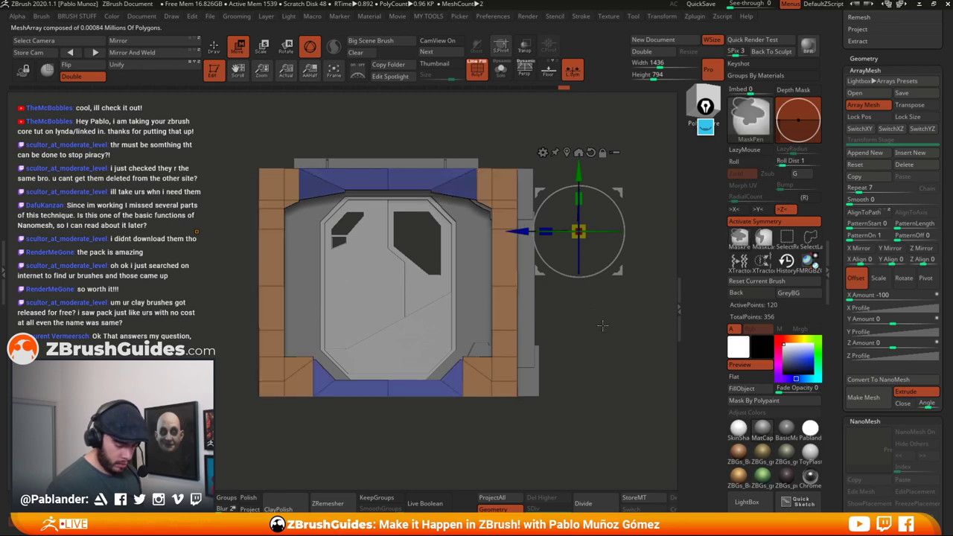
drag(517, 230, 538, 227)
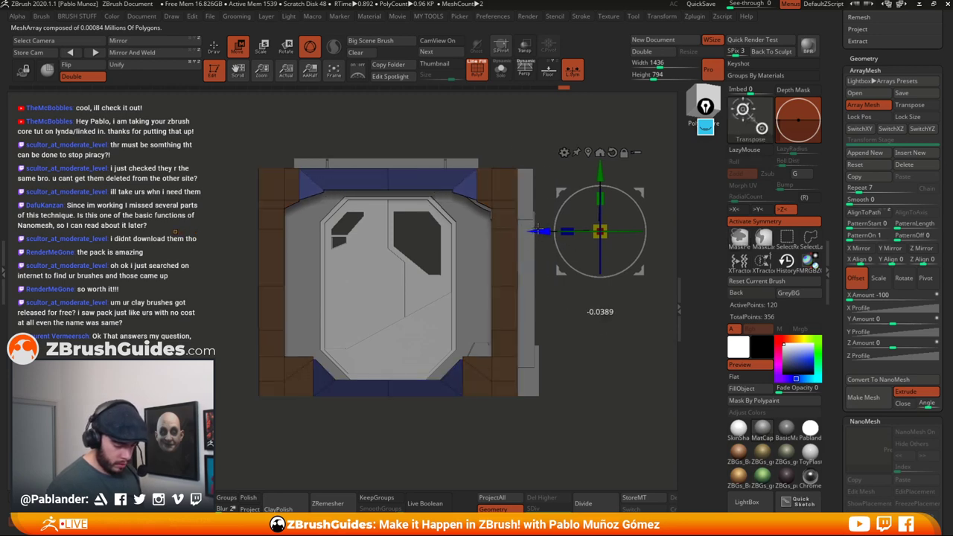
mouse_move(586, 330)
mouse_down()
mouse_move(595, 307)
mouse_move(590, 361)
mouse_move(581, 333)
mouse_up()
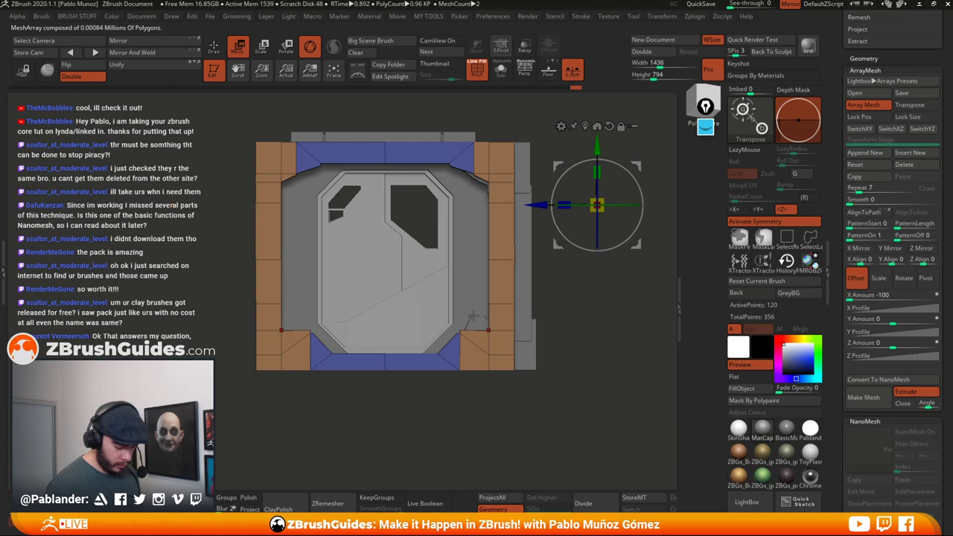
- With the frame subtool active, mask everything except the inner bottom corner area and move it outward along Z to widen the bottom section
alt+click(414, 271)
alt+click(415, 269)
alt+click(453, 360)
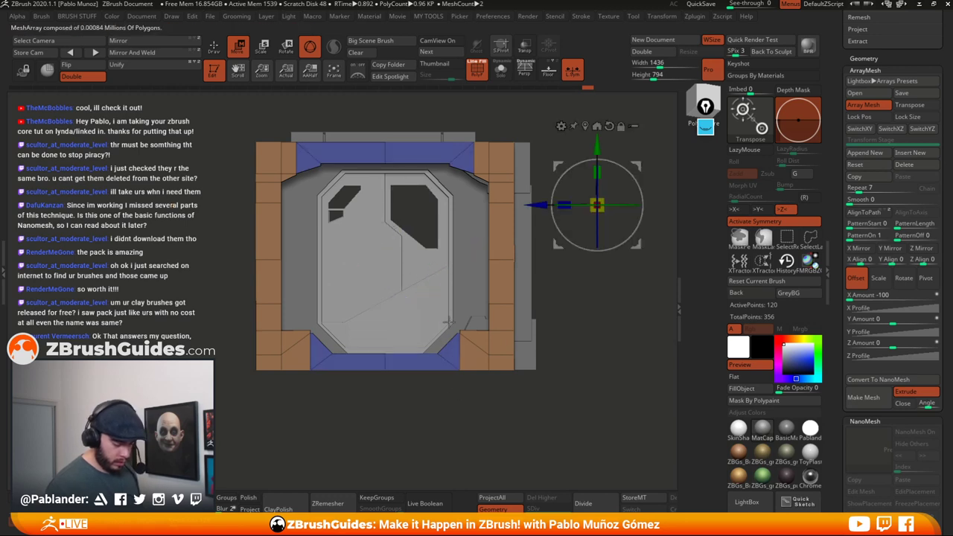
ctrl+drag(421, 412, 471, 302)
ctrl+click(588, 284)
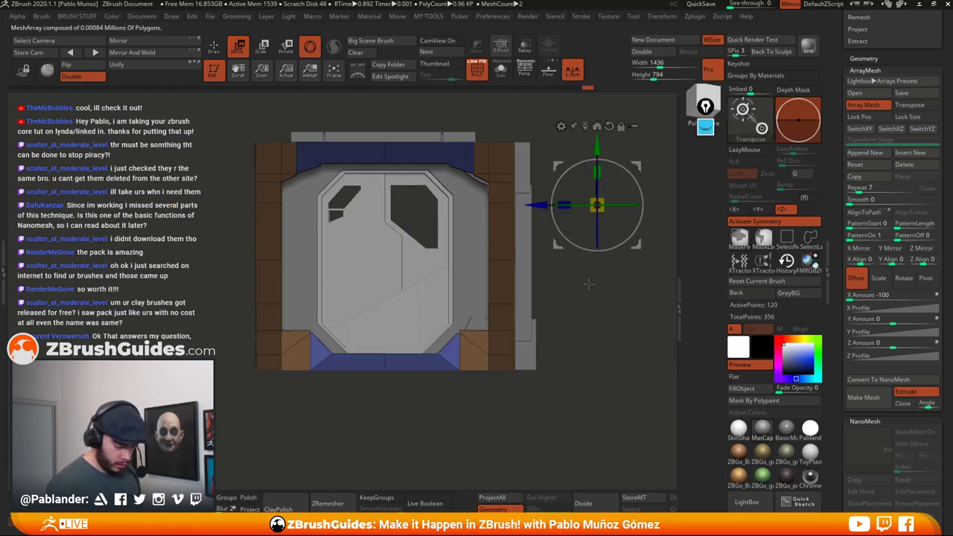
drag(541, 202, 560, 199)
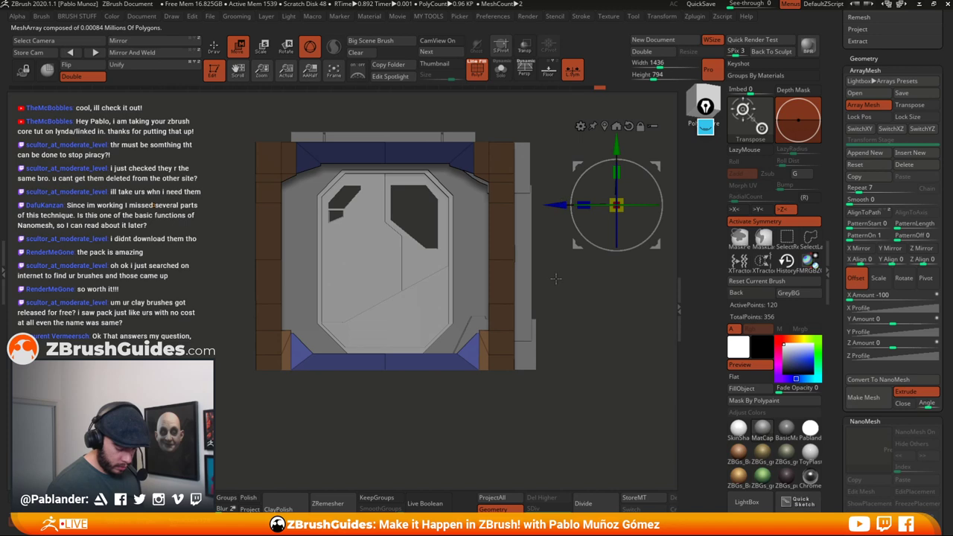
- Move the bottom corner area slightly back inward along Z and clear the mask
drag(555, 278, 583, 313)
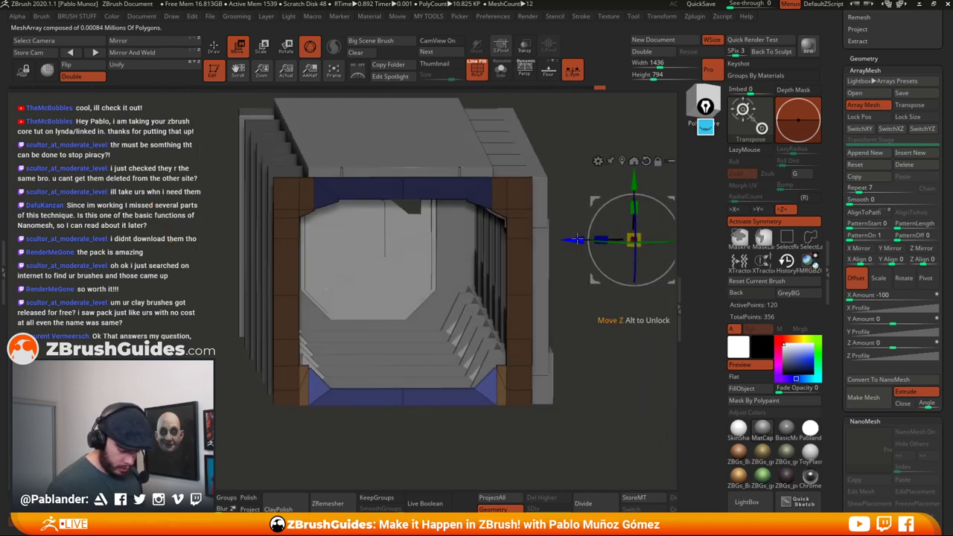
drag(577, 239, 567, 239)
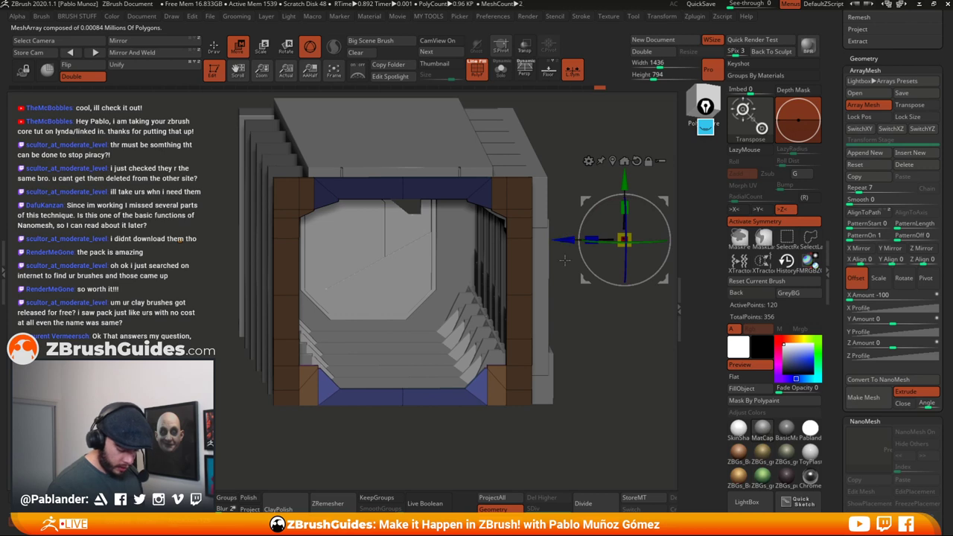
drag(573, 320, 593, 361)
ctrl+drag(594, 329, 579, 339)
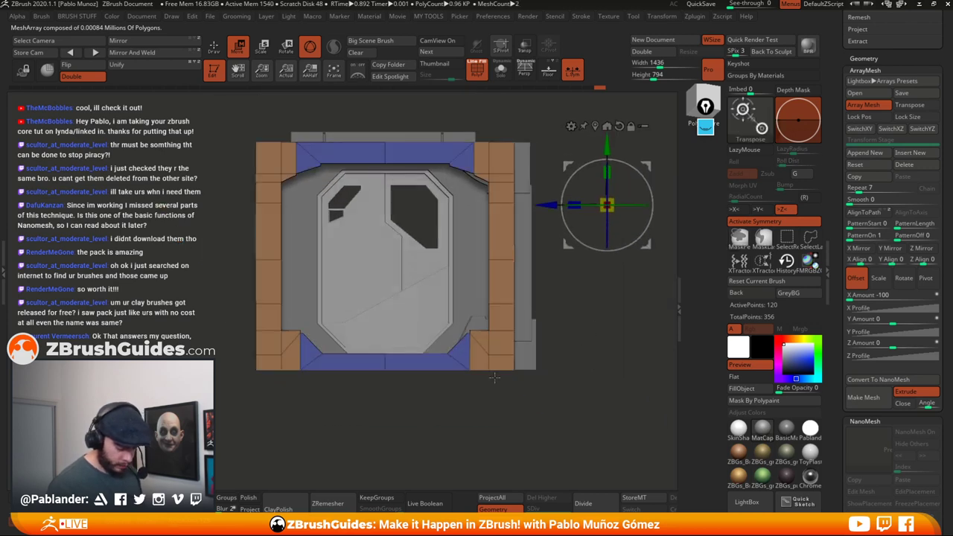
- Mask all but the bottom section's inner edge and move it down to make the frame's floor piece thinner
ctrl+drag(228, 342, 561, 370)
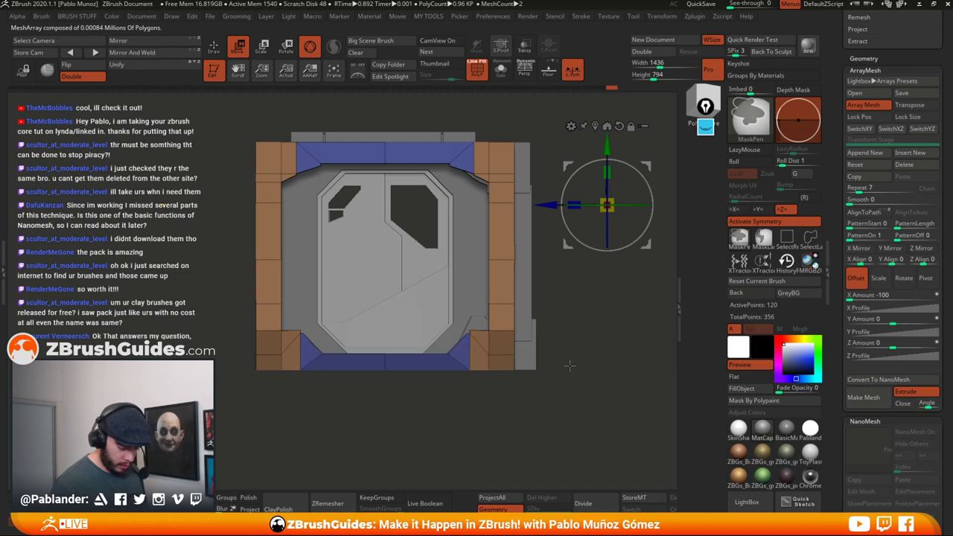
ctrl+click(601, 334)
drag(598, 276, 606, 300)
drag(624, 203, 624, 215)
- Mask all but the upper edges of the bottom corner blocks, raise them slightly, and clear the mask
alt+drag(593, 387, 591, 363)
ctrl+drag(577, 294, 192, 303)
ctrl+click(578, 347)
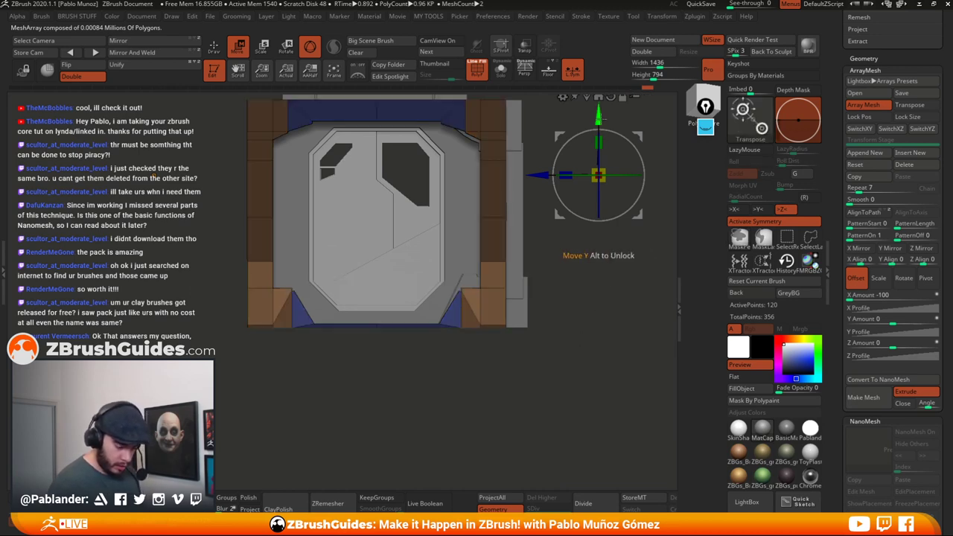
drag(598, 118, 599, 112)
ctrl+drag(585, 294, 577, 283)
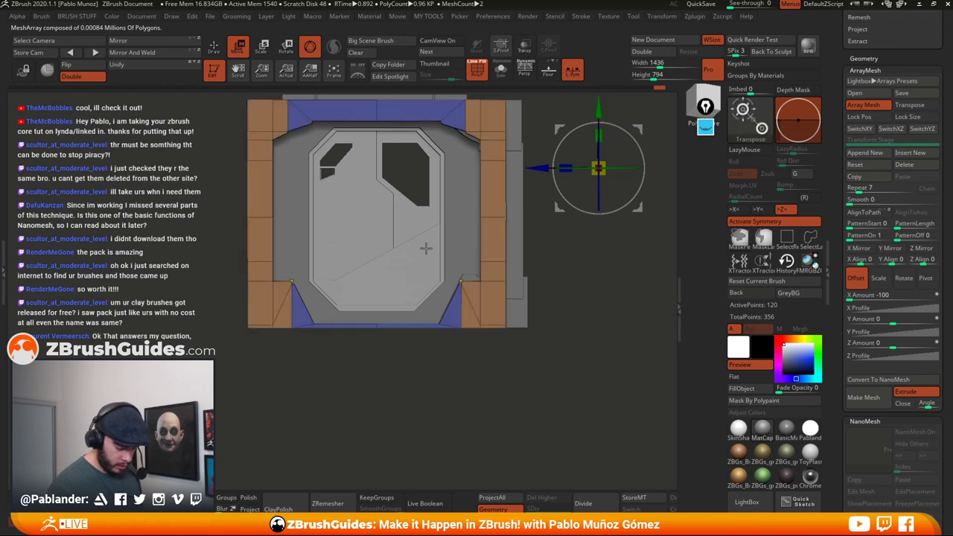
- Mask all but the bottom corners' inner slopes, move them slightly outward along Z, and clear the mask
ctrl+click(426, 248)
key(ctrl+z)
ctrl+drag(417, 385, 459, 277)
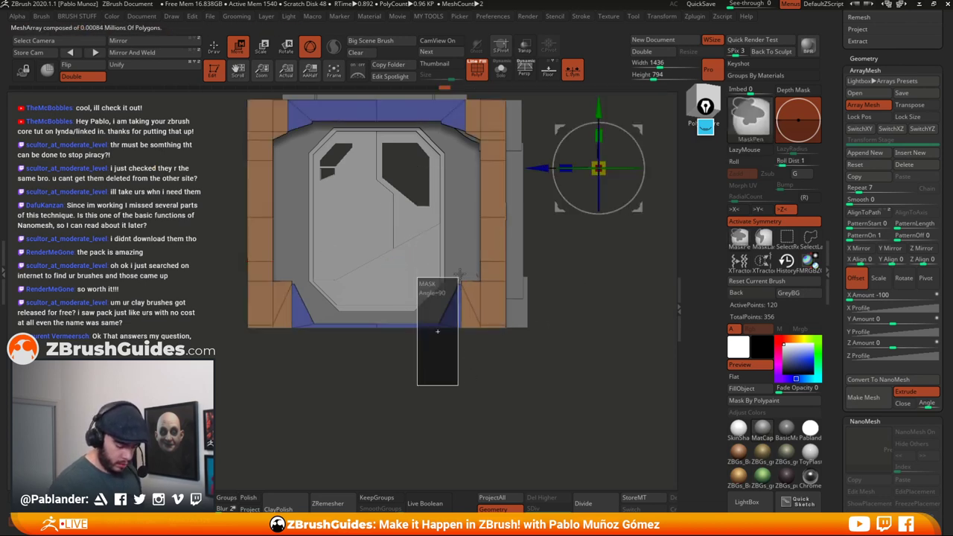
ctrl+drag(437, 330, 437, 330)
drag(541, 167, 546, 166)
alt+right_drag(516, 225, 549, 283)
ctrl+drag(588, 334, 601, 345)
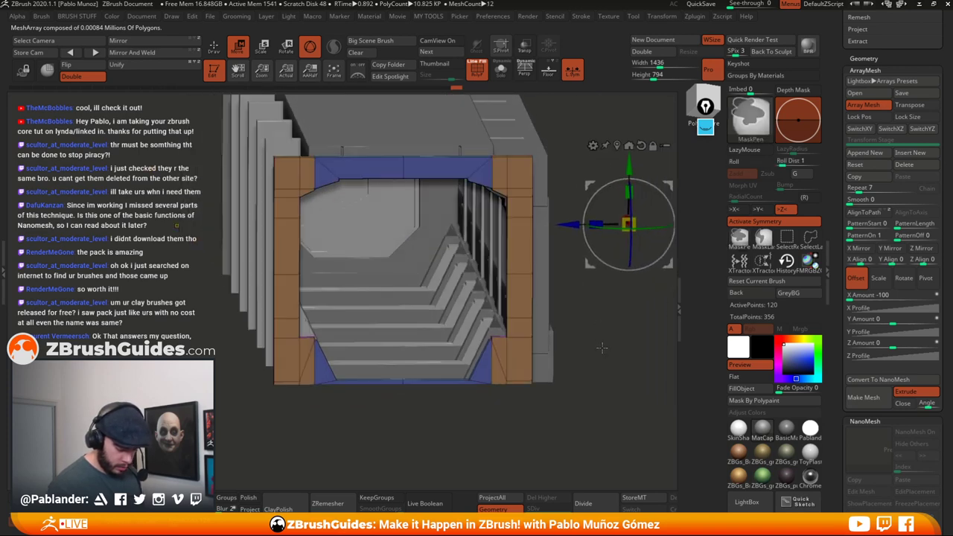
- Return to Draw mode with ZModeler, isolate the frame subtool, and turn off its ArrayMesh
click(217, 50)
mouse_move(552, 320)
right_down()
mouse_move(565, 318)
mouse_move(572, 279)
mouse_move(593, 266)
right_up()
mouse_move(593, 266)
right_down()
mouse_move(588, 276)
mouse_move(621, 285)
mouse_move(606, 287)
mouse_move(630, 276)
right_up()
drag(630, 276, 548, 359)
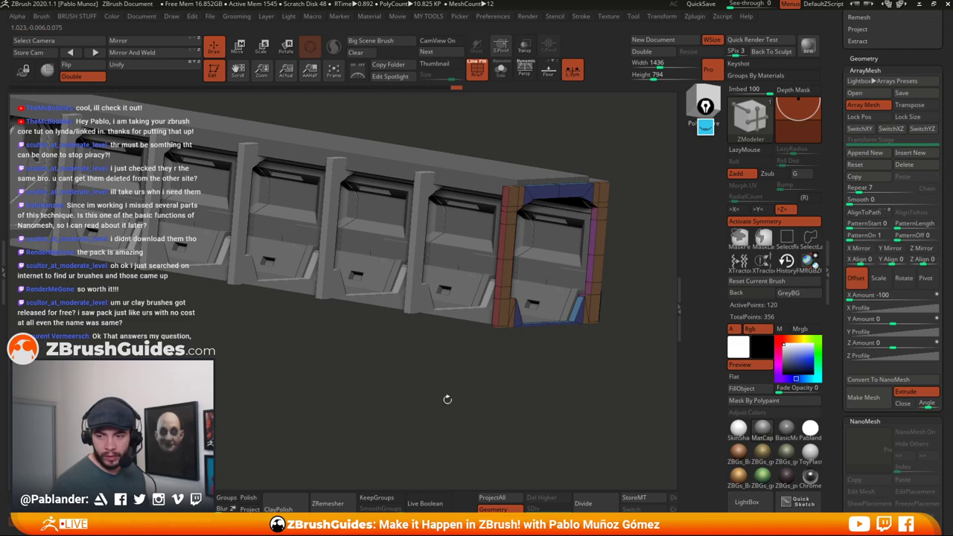
drag(450, 385, 464, 404)
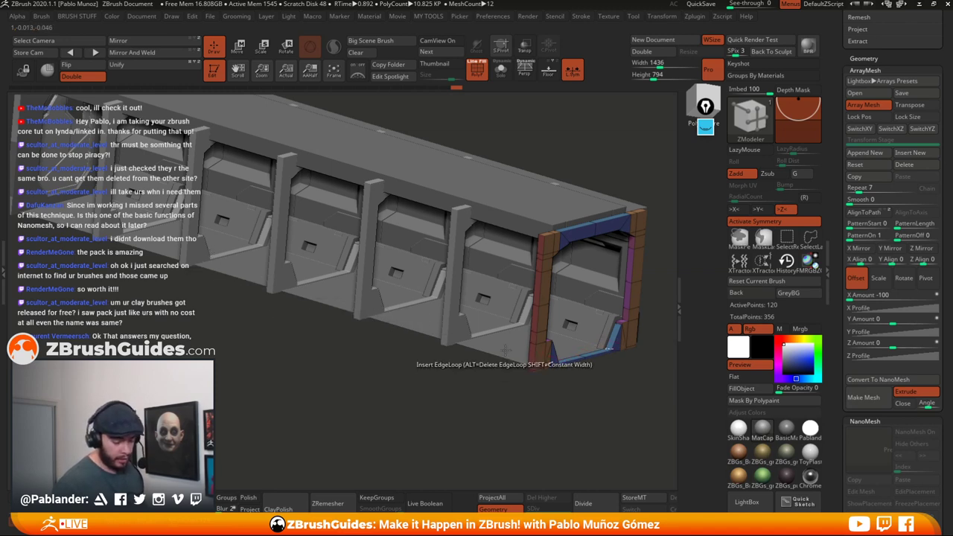
drag(502, 411, 500, 407)
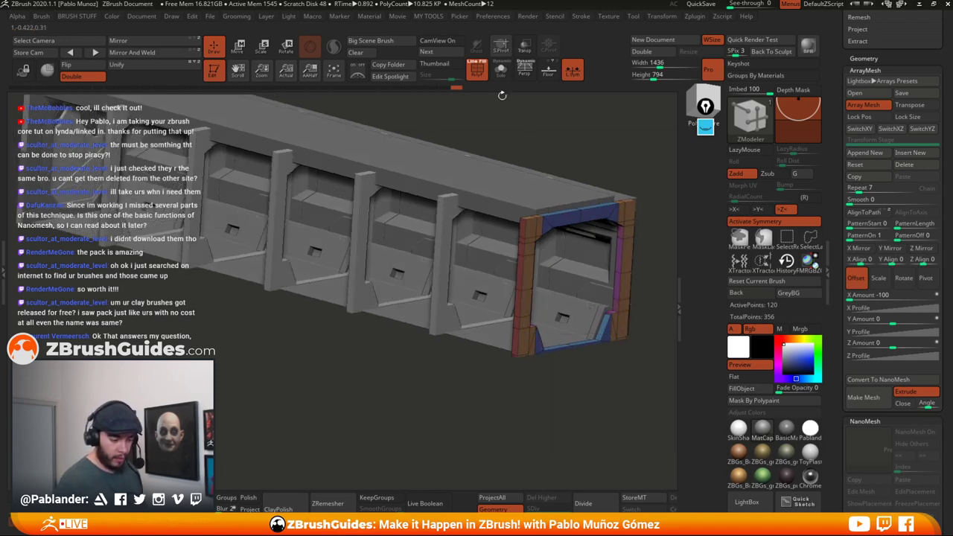
click(500, 69)
click(863, 104)
- Using the ZModeler Insert edge action with Single EdgeLoop, add an edge loop running lengthwise around the frame's inner faces
alt+drag(655, 327, 491, 320)
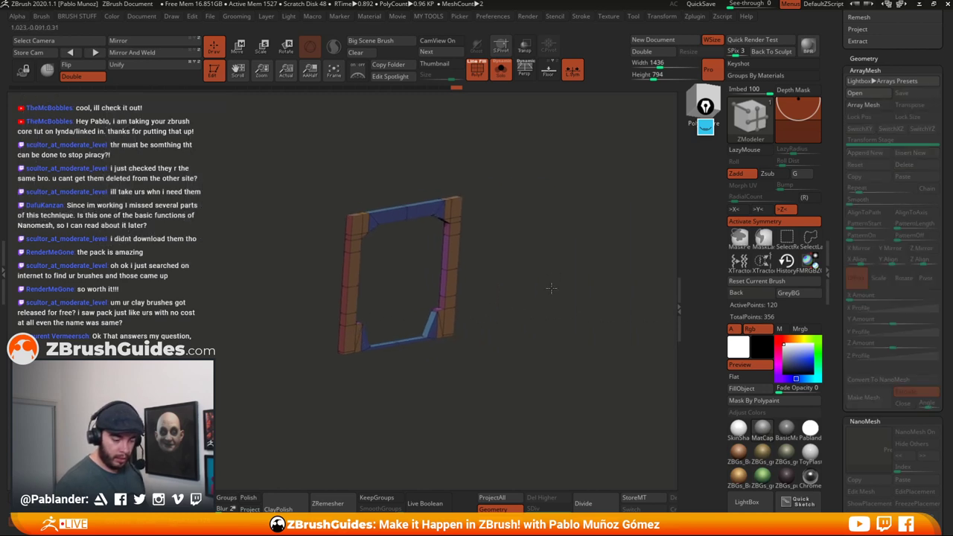
alt+drag(551, 287, 556, 320)
alt+drag(662, 291, 425, 285)
right_drag(486, 248, 476, 268)
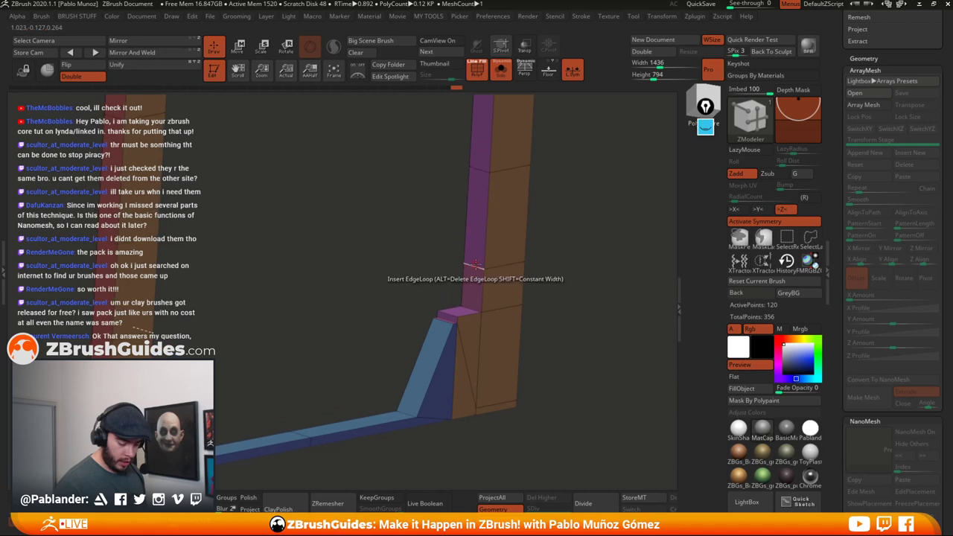
alt+right_drag(478, 226, 471, 299)
alt+right_drag(480, 178, 477, 283)
alt+right_drag(469, 339, 473, 271)
alt+right_drag(472, 372, 477, 296)
key(space)
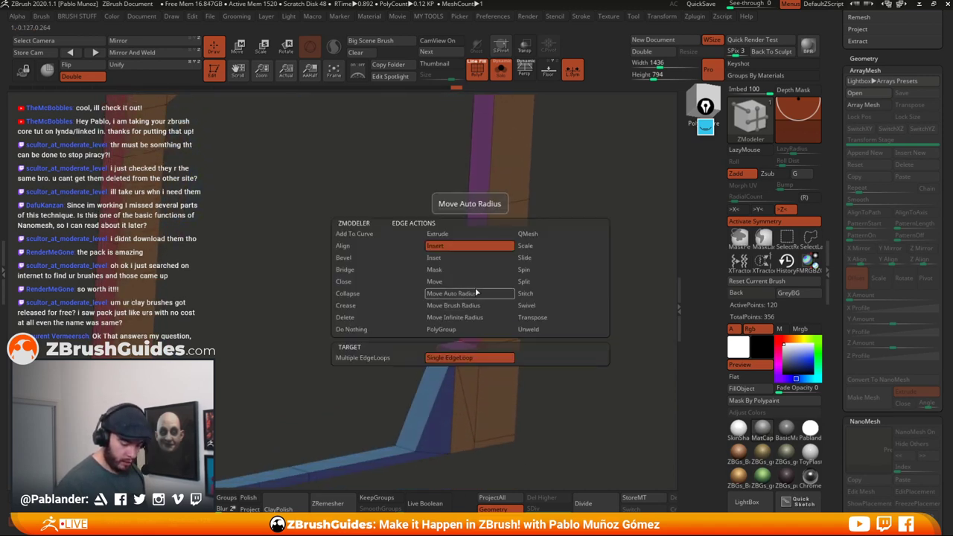
click(440, 256)
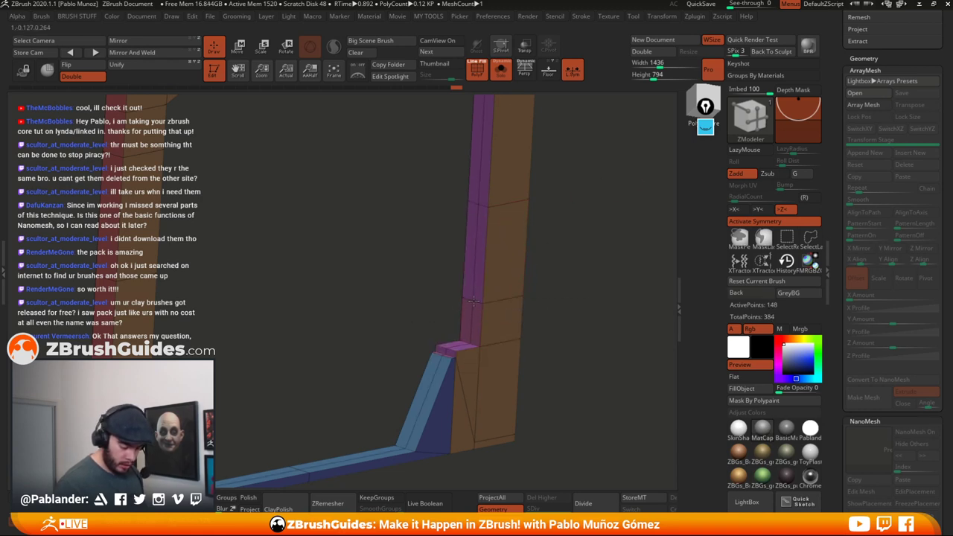
- Insert a second lengthwise edge loop around the frame's inner faces, beside the first one
right_drag(485, 303, 583, 285)
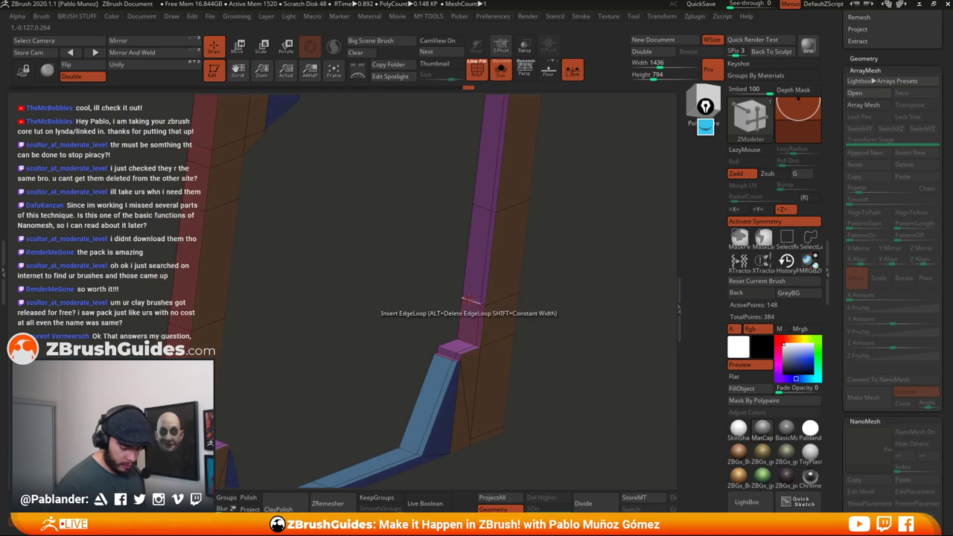
click(470, 299)
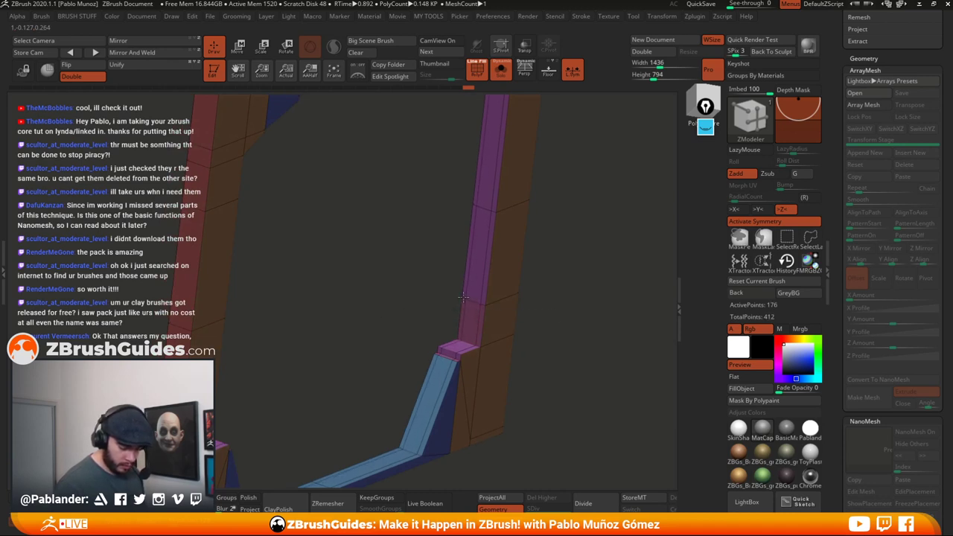
drag(546, 289, 573, 294)
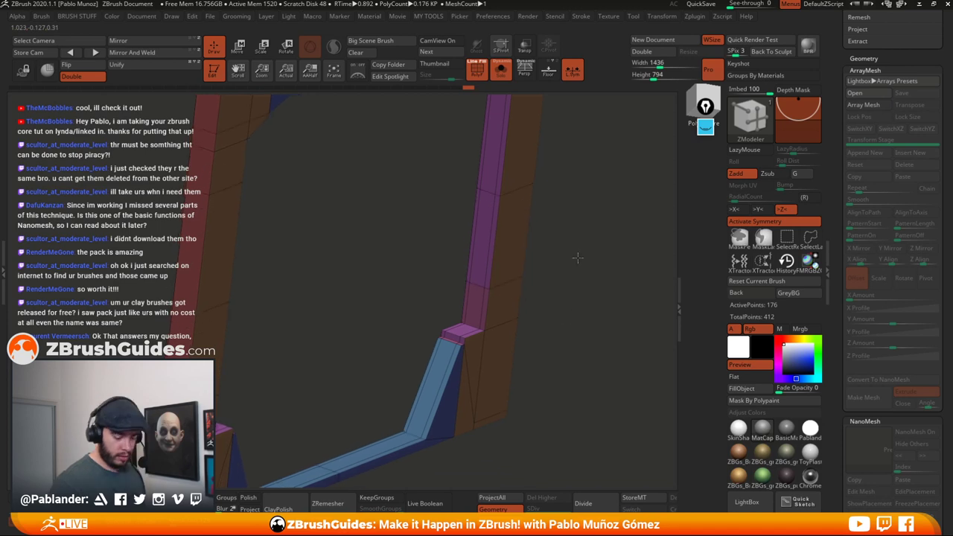
- Assign a new polygroup to the strip between the two lengthwise inner edge loops, using ZModeler's PolyGroup edge action with Polyloop and Overwrite
drag(578, 257, 569, 300)
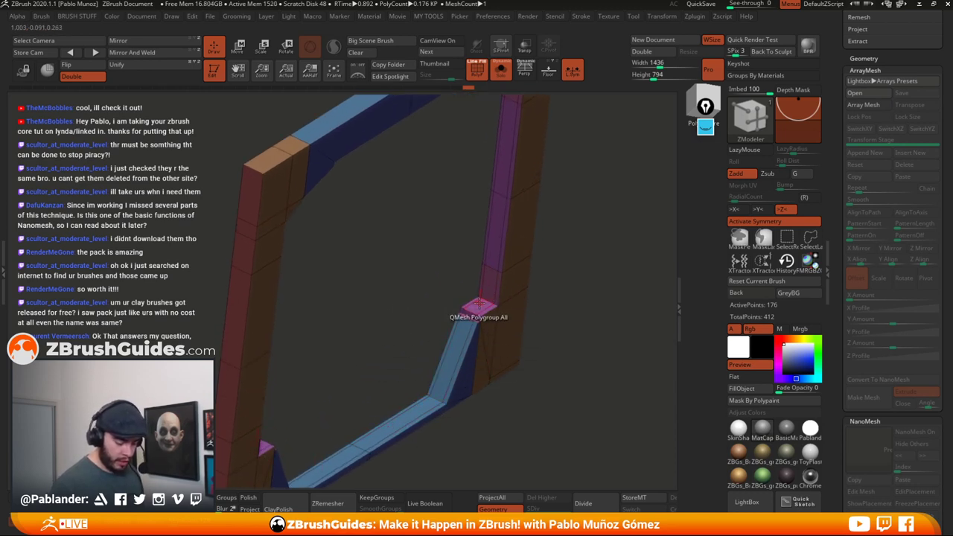
right_click(478, 311)
click(555, 273)
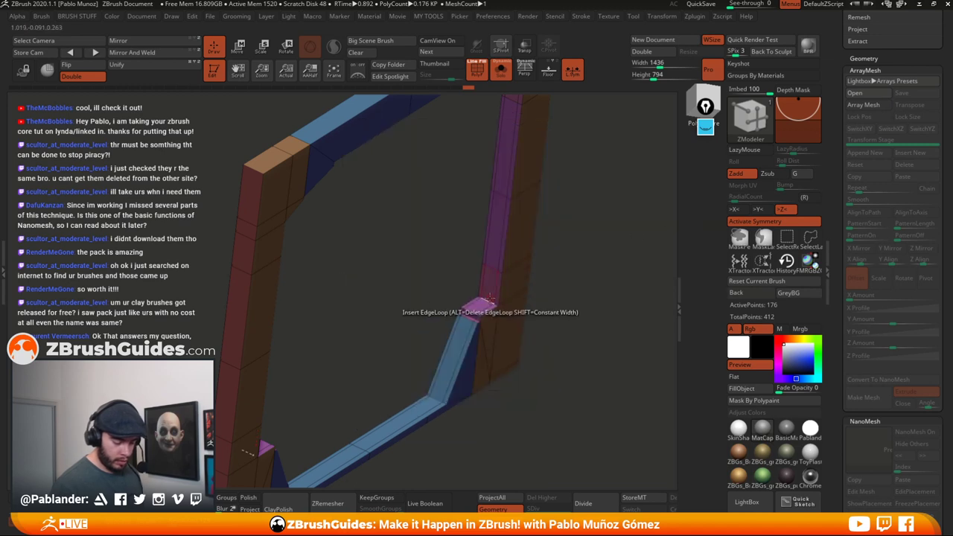
right_click(485, 302)
click(579, 237)
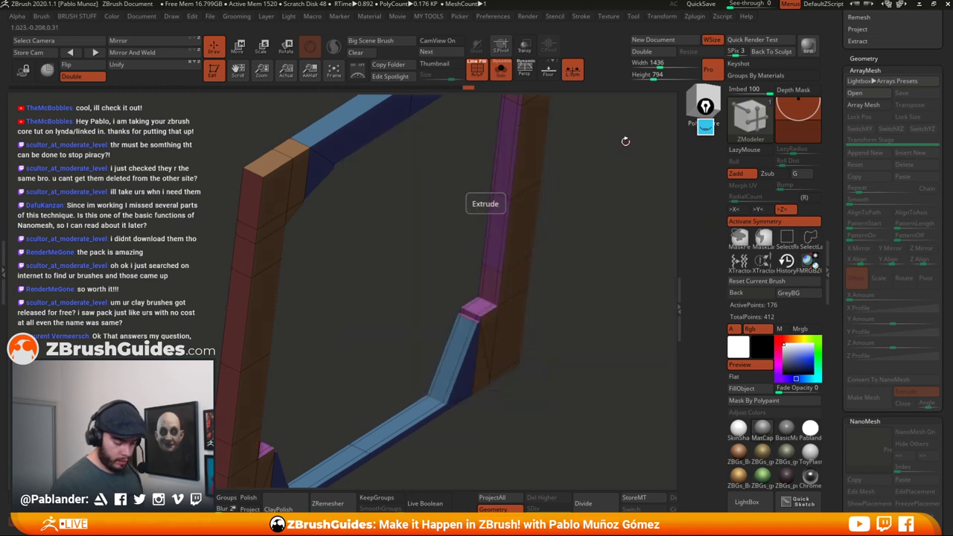
right_click(485, 299)
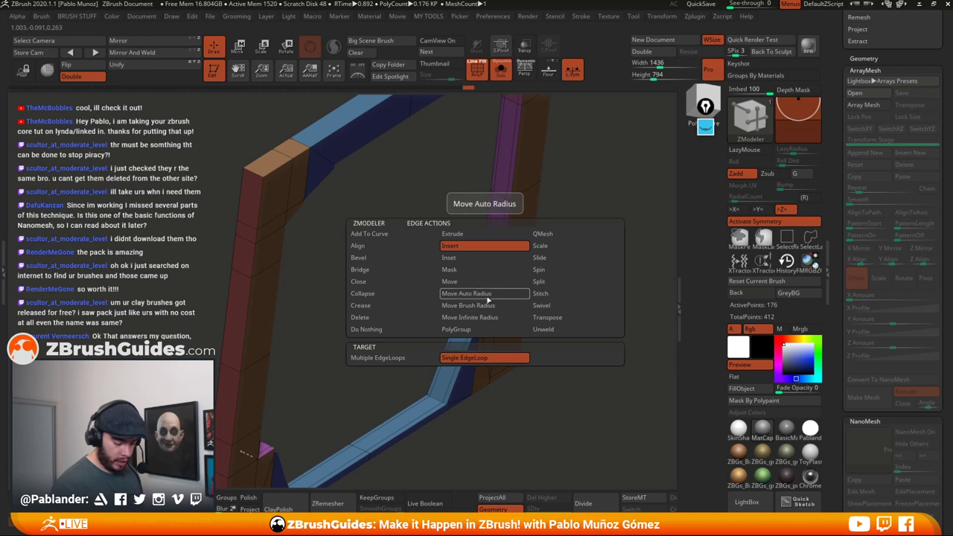
click(455, 329)
click(394, 387)
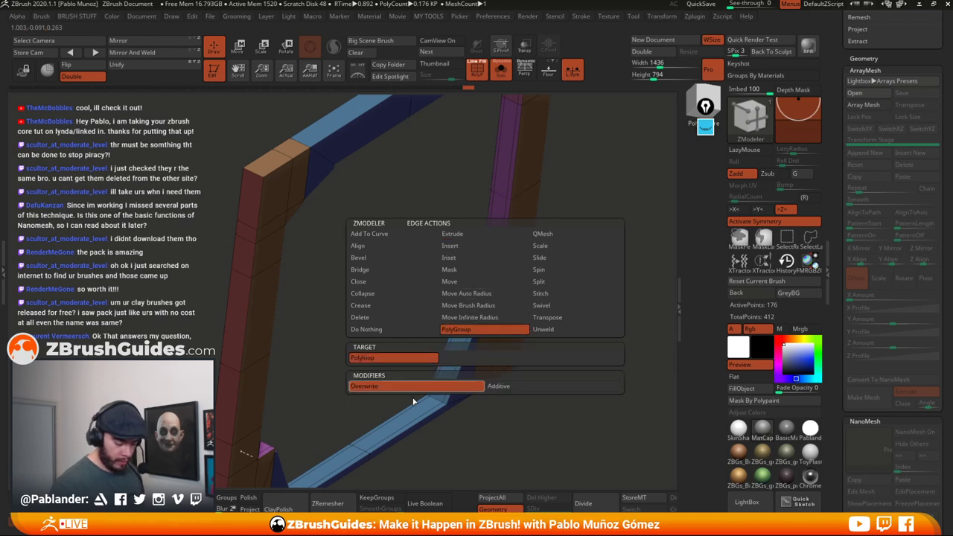
click(484, 301)
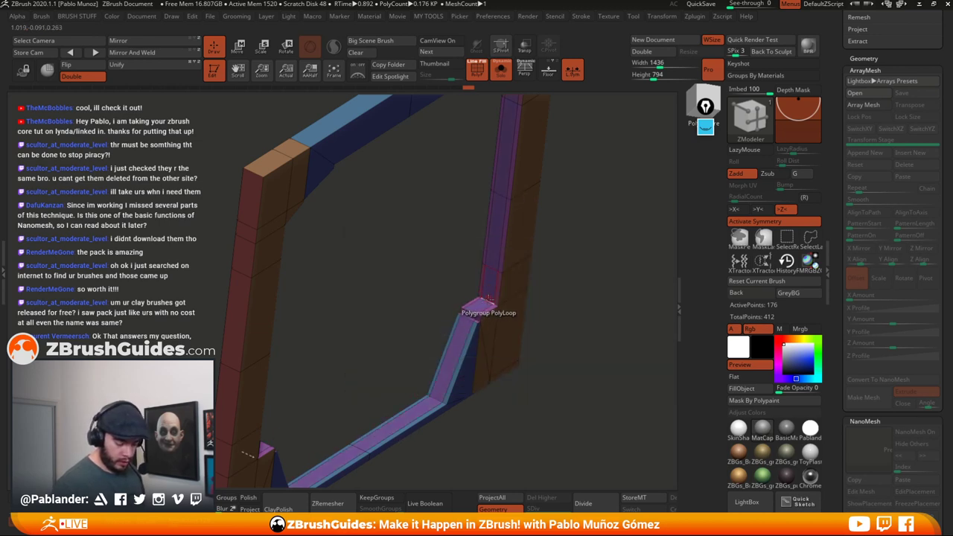
- Sketch an on-screen diagram beside the frame showing a strip of polygons, with annotations distinguishing an edge loop from a polyloop
alt+drag(576, 168, 576, 253)
alt+drag(572, 322, 485, 310)
click(704, 127)
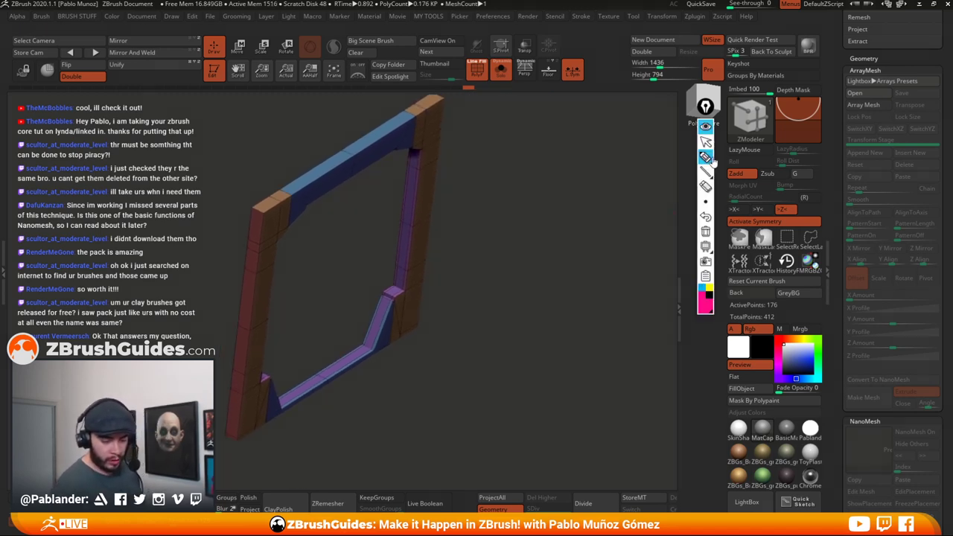
click(706, 280)
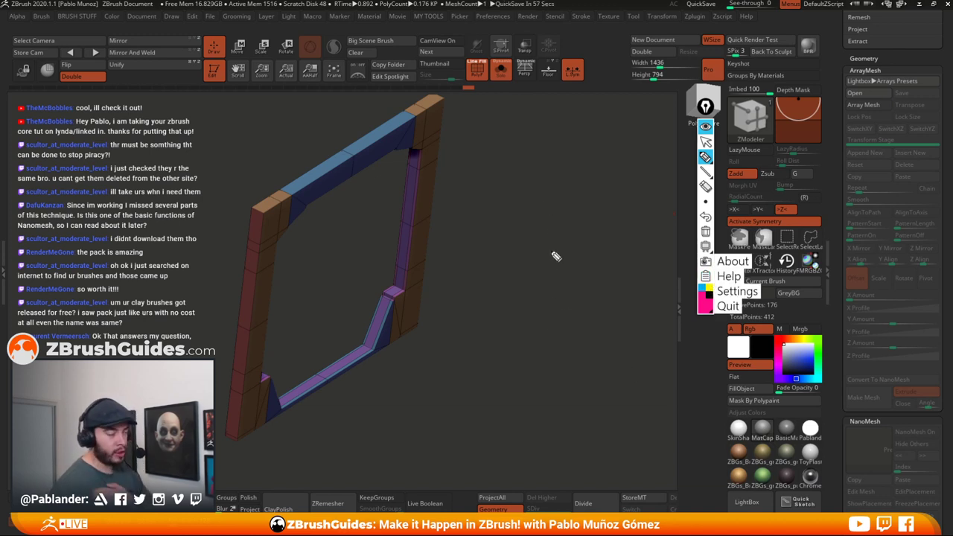
drag(548, 216, 492, 406)
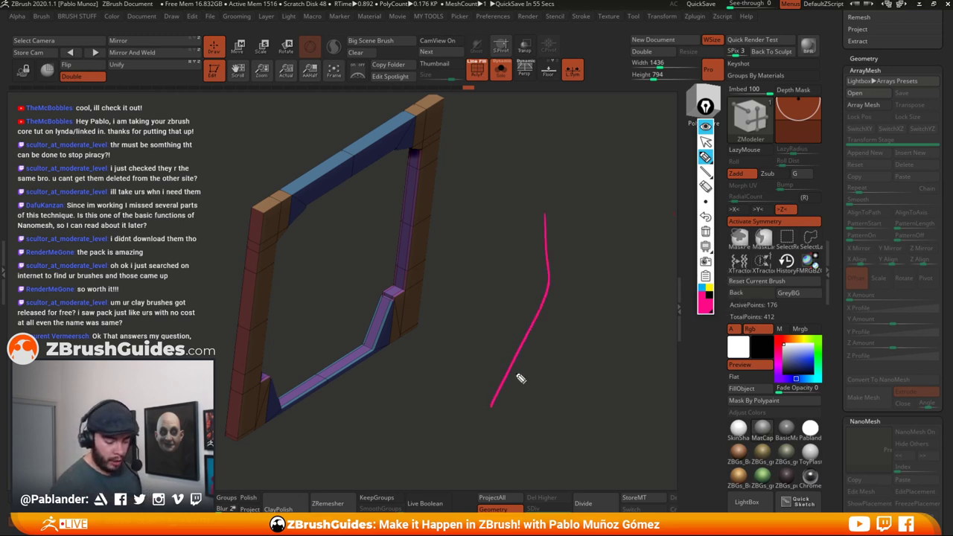
drag(613, 274, 580, 421)
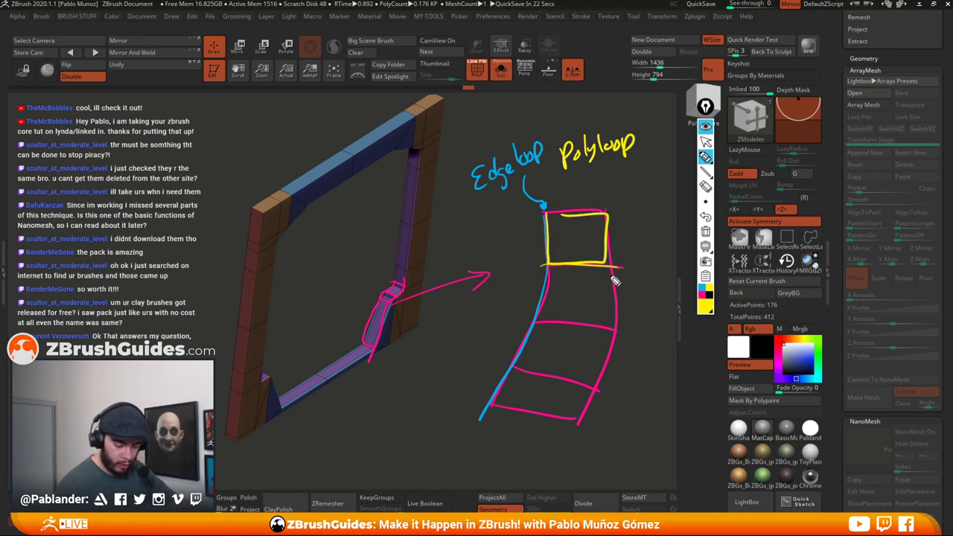
drag(530, 317, 619, 329)
drag(511, 362, 602, 387)
drag(491, 411, 553, 419)
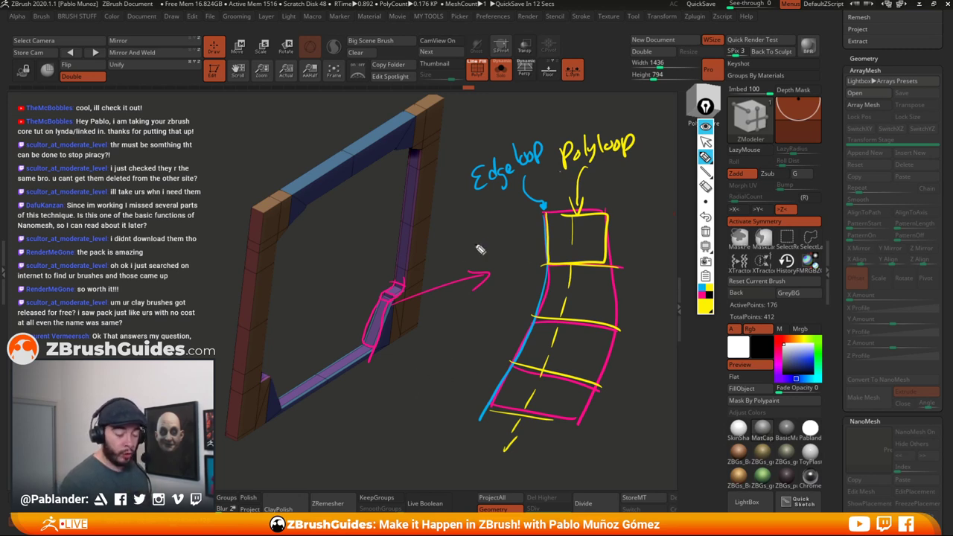
- Annotate the diagram in cyan with a boxed "Polygroup" label and arrows along the strip, and clear all annotations
click(705, 305)
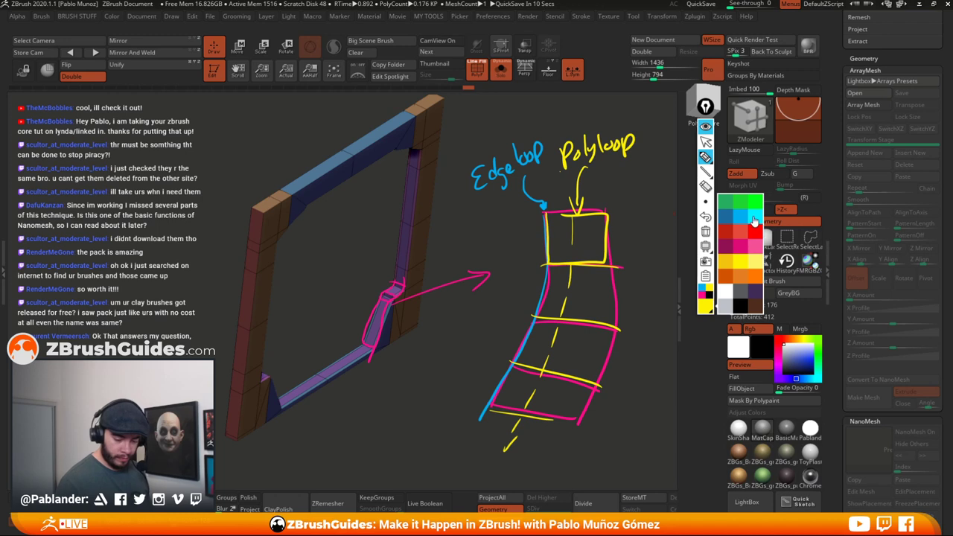
click(754, 220)
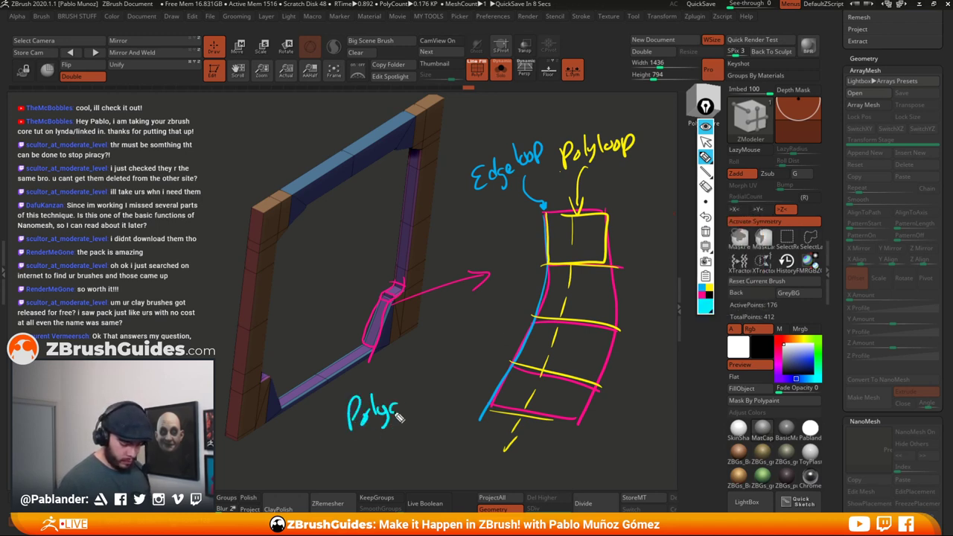
mouse_move(342, 445)
mouse_down()
mouse_move(445, 363)
mouse_move(316, 410)
mouse_up()
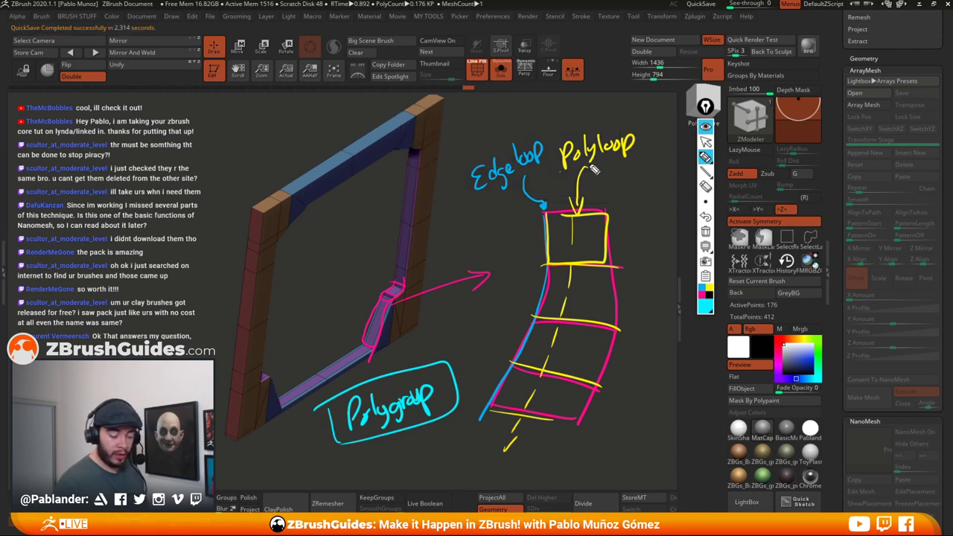
mouse_move(567, 168)
mouse_down()
mouse_move(642, 150)
mouse_move(560, 171)
mouse_up()
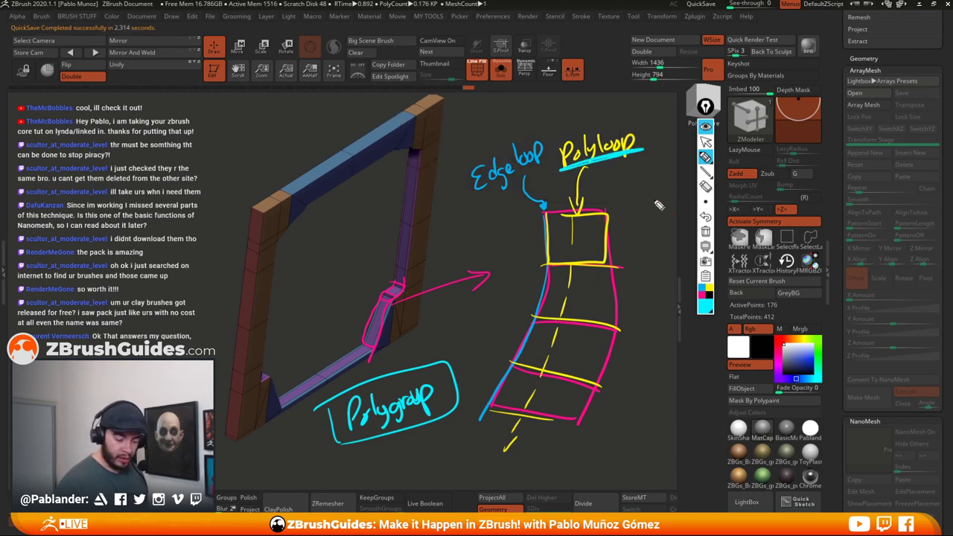
mouse_move(639, 295)
mouse_down()
mouse_move(585, 318)
mouse_move(591, 242)
mouse_up()
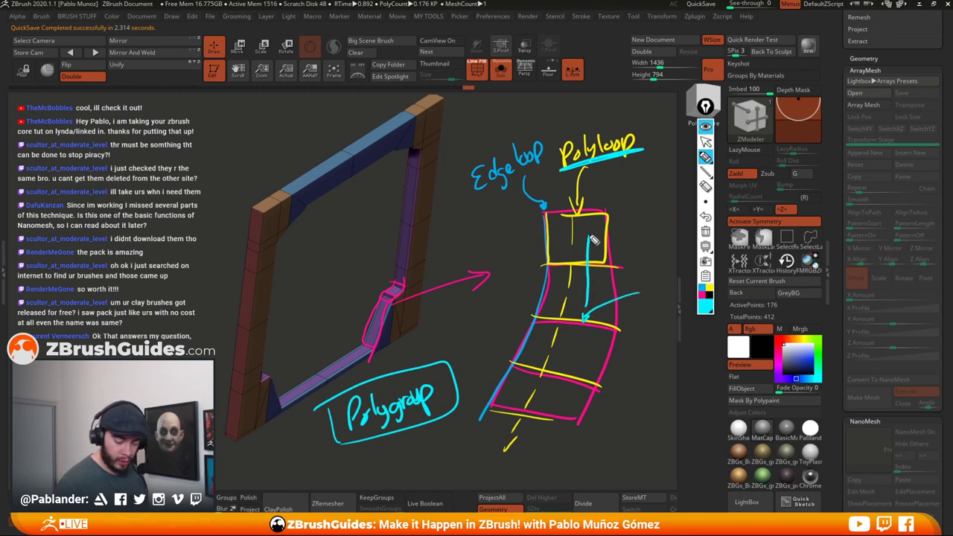
drag(580, 346, 554, 414)
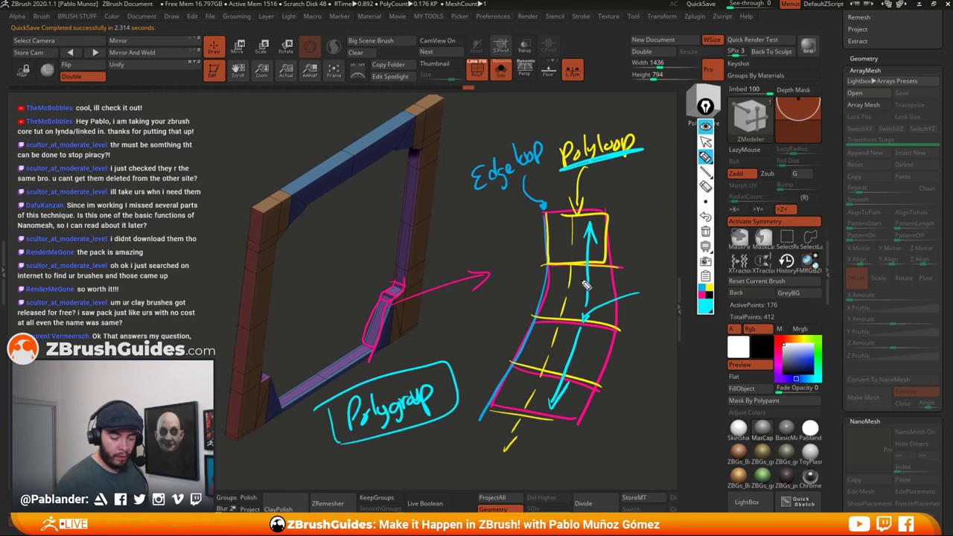
click(706, 230)
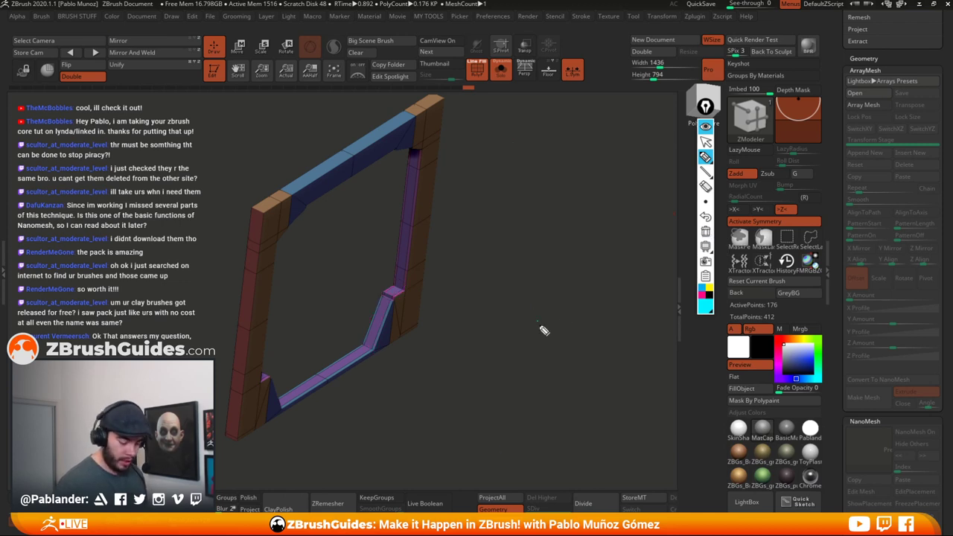
click(706, 128)
- QMesh the central inner strip slightly into the frame with the Polygroup All target, forming a shallow groove
mouse_move(558, 273)
mouse_down()
mouse_move(502, 279)
mouse_move(511, 283)
mouse_up()
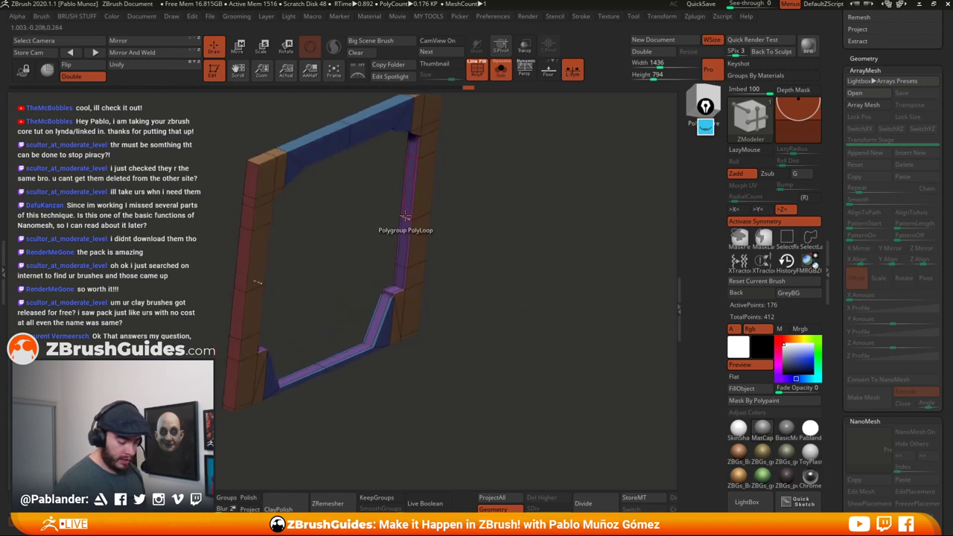
alt+drag(457, 215, 528, 242)
drag(585, 251, 560, 252)
key(space)
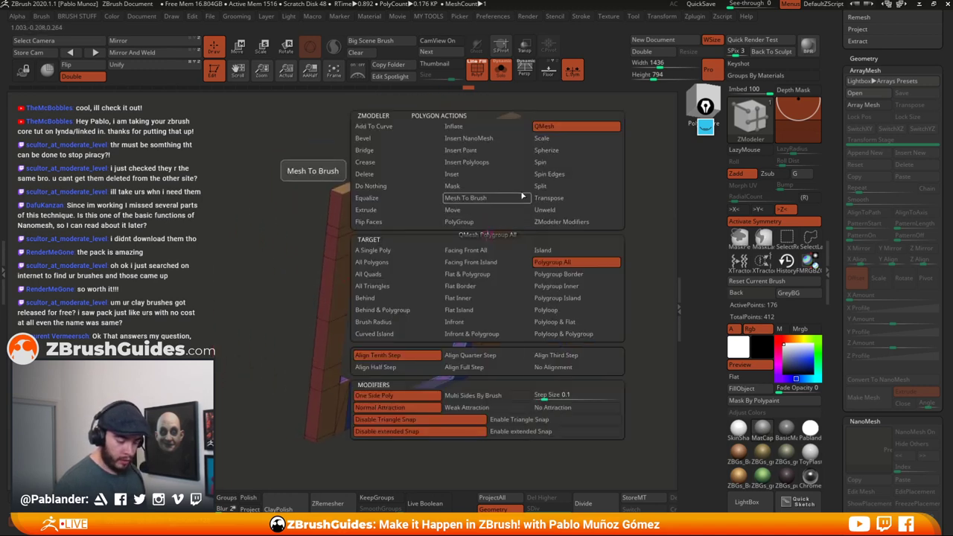
alt+drag(614, 213, 598, 243)
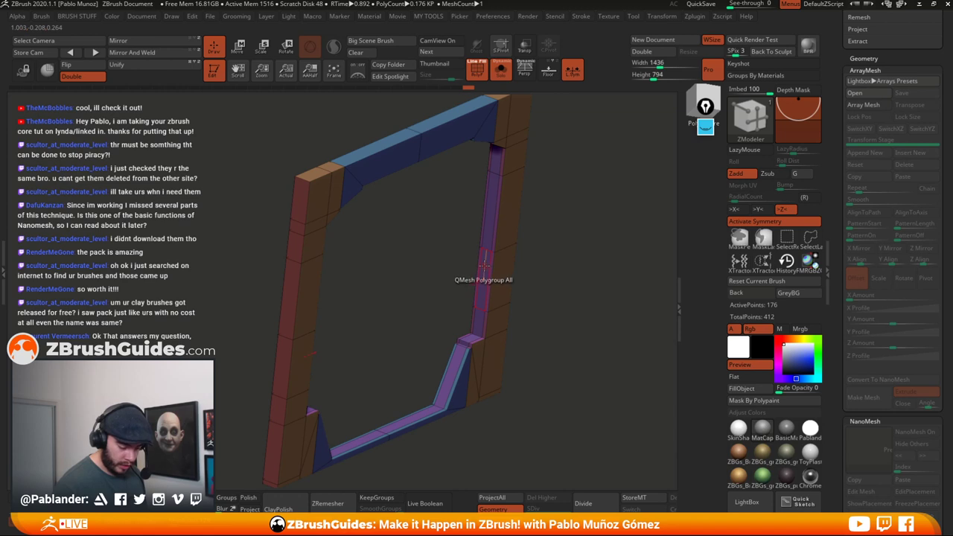
drag(483, 262, 486, 266)
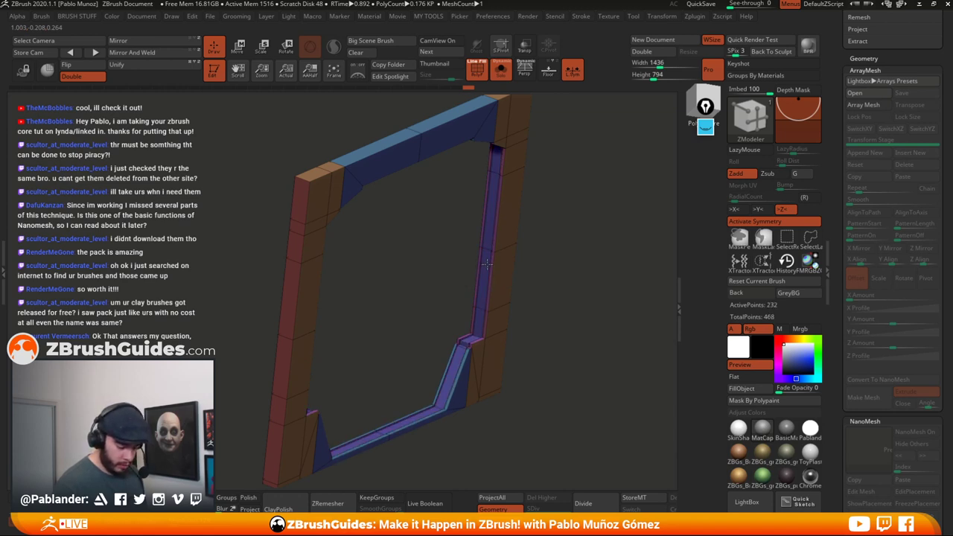
- Insert a single lengthwise edge loop along the middle of the groove's floor with ZModeler's Insert edge action
alt+drag(595, 259, 555, 284)
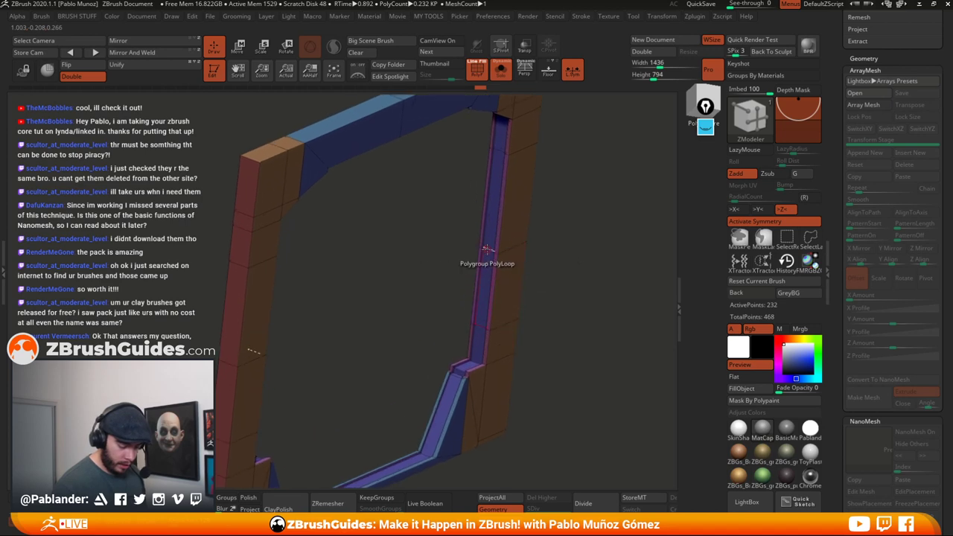
key(space)
click(472, 246)
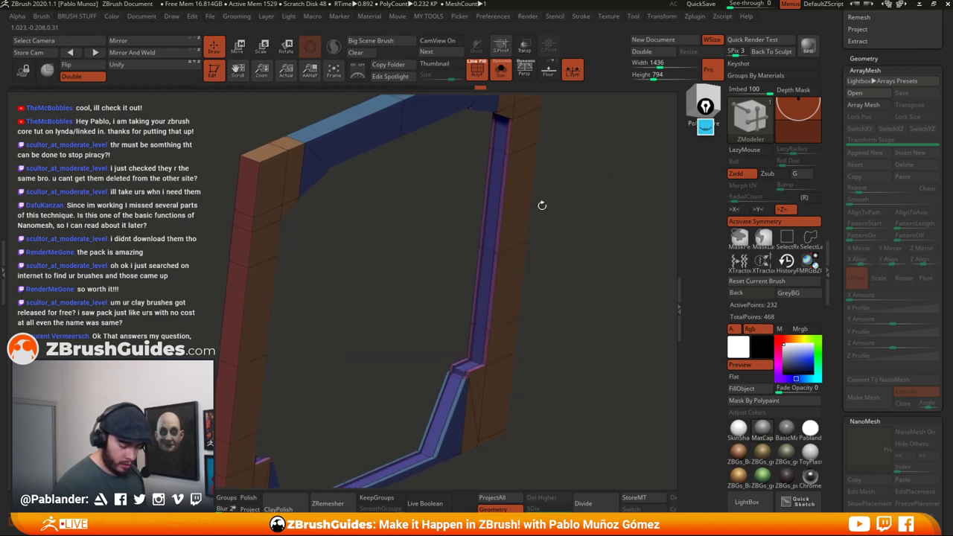
click(489, 251)
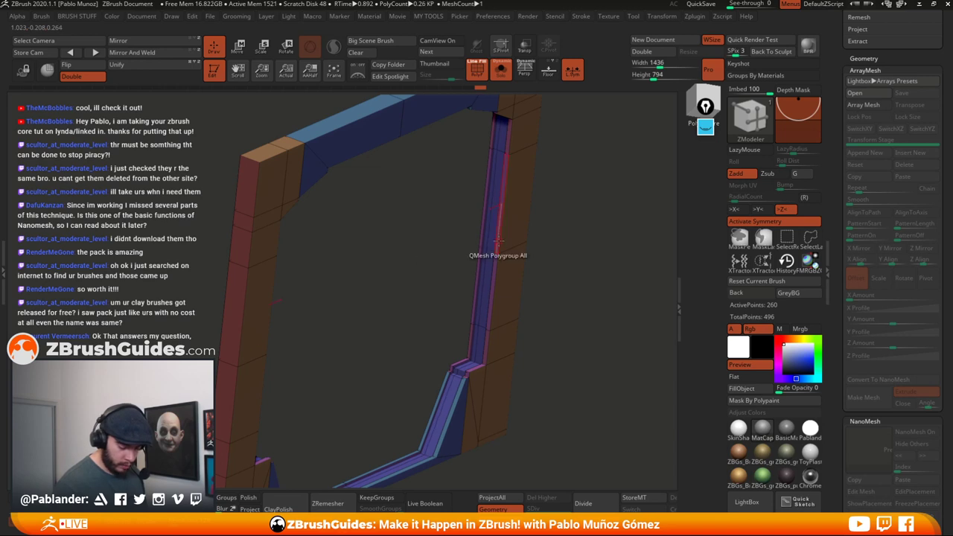
- Bevel the groove's middle edge loop into a narrow strip with the EdgeLoop Complete target, undoing and redoing it as needed
key(space)
click(417, 256)
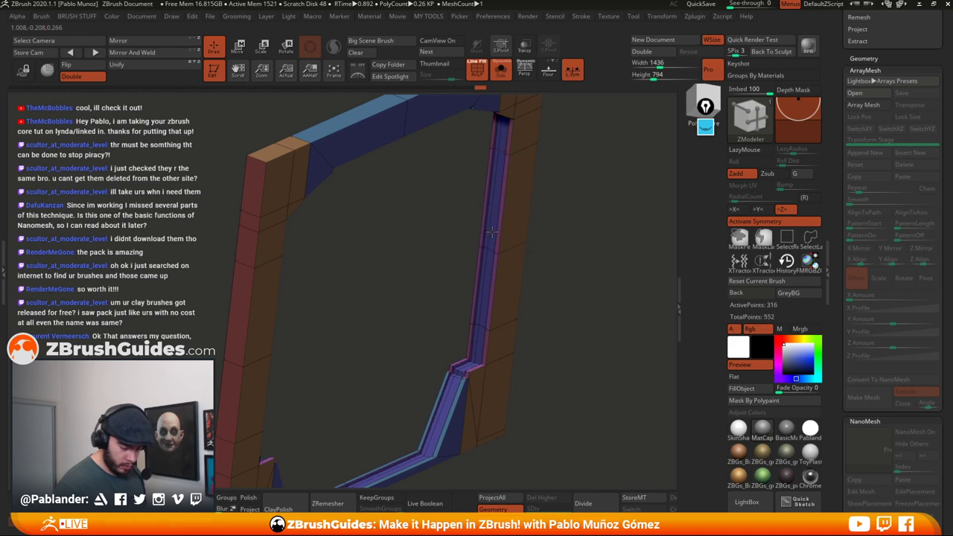
key(ctrl+z)
drag(490, 233, 489, 232)
click(489, 233)
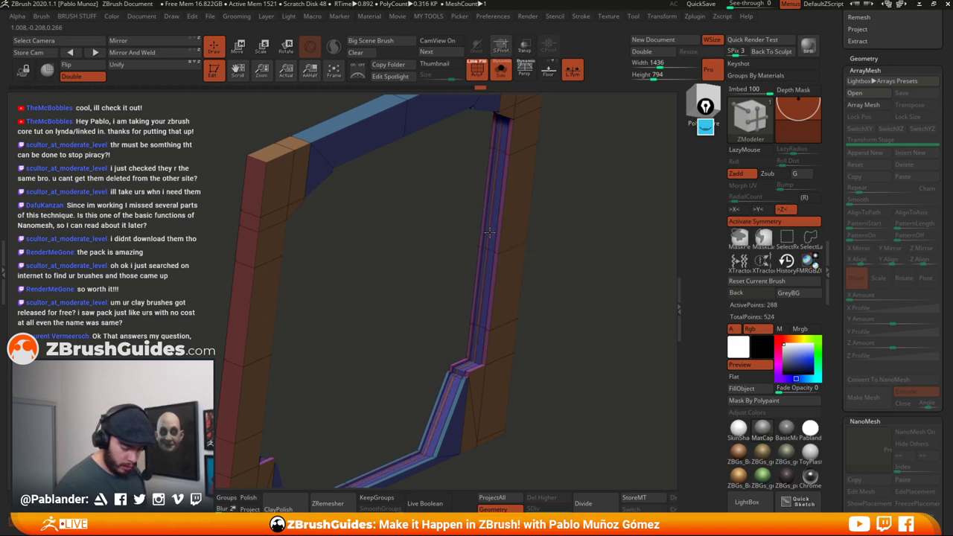
key(ctrl+z)
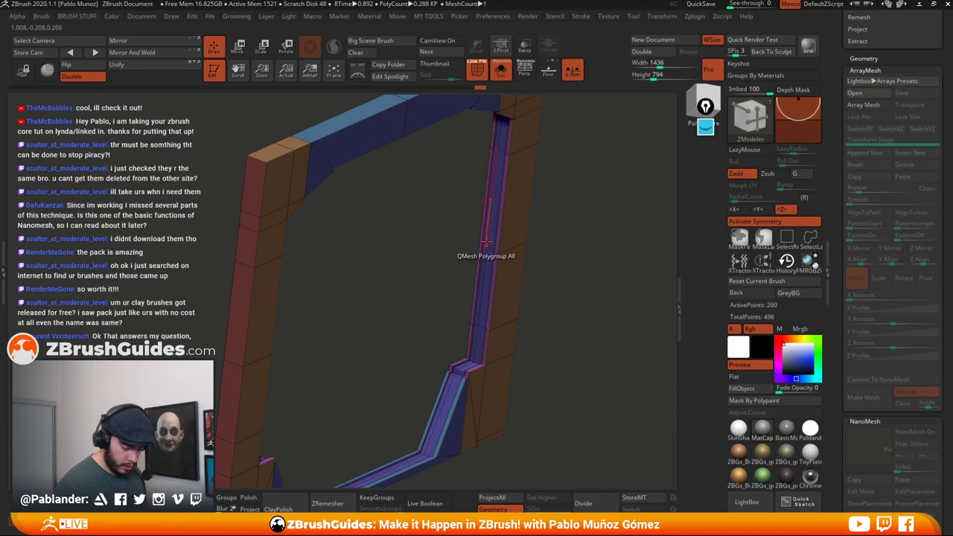
drag(488, 240, 488, 241)
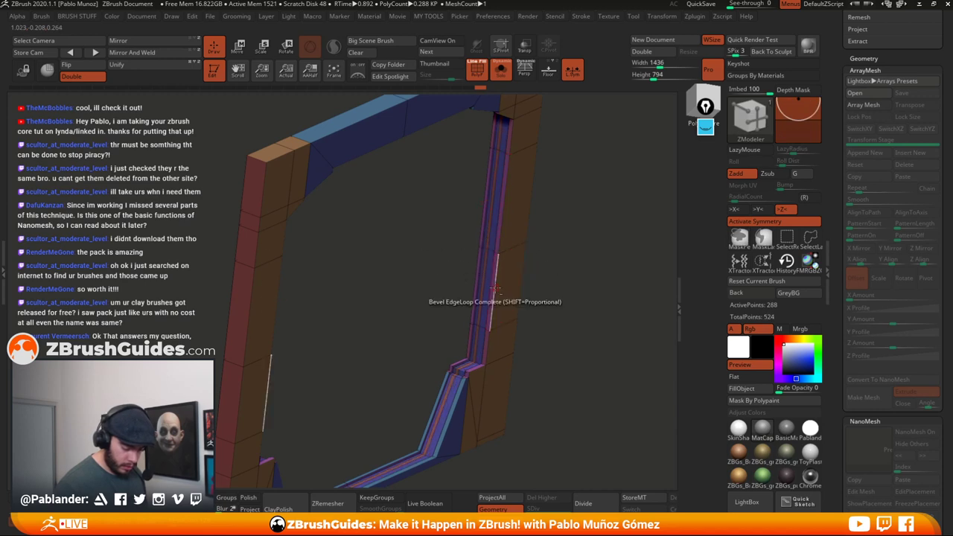
- QMesh the narrow beveled strip slightly with the Polygroup All target to add a second depth step within the groove
alt+drag(525, 333, 549, 277)
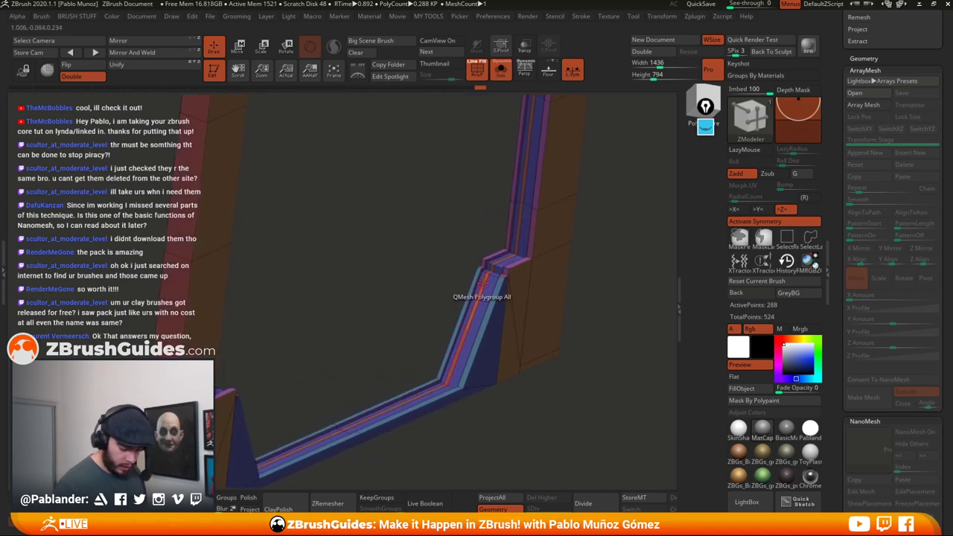
key(space)
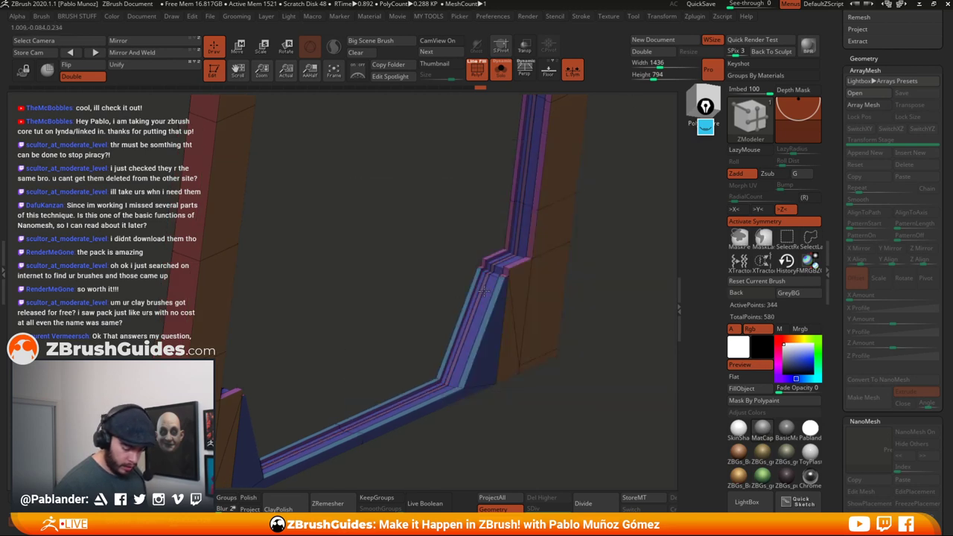
drag(483, 291, 484, 293)
- Turn off the polyframe and Solo display, and re-enable the frame's ArrayMesh to show the detailed frame repeated along the corridor
mouse_move(597, 390)
alt+mouse_down()
mouse_move(578, 251)
mouse_move(545, 300)
mouse_move(519, 309)
alt+mouse_up()
click(479, 70)
right_drag(479, 274, 527, 357)
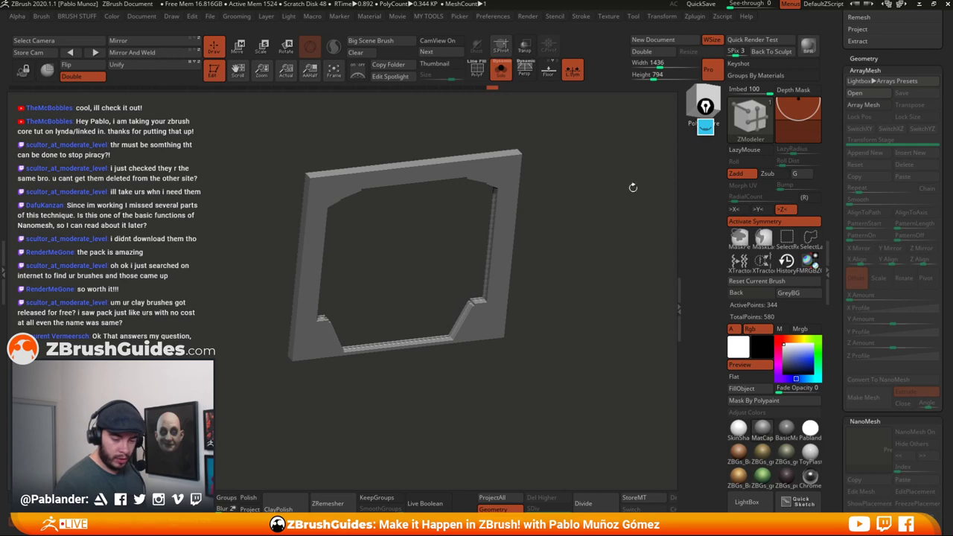
click(865, 105)
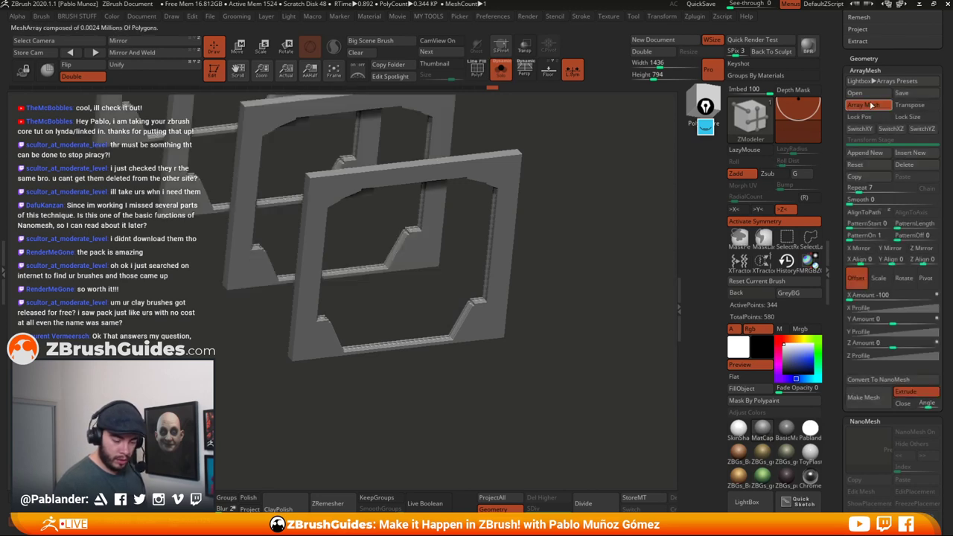
click(501, 69)
mouse_move(591, 306)
right_down()
mouse_move(594, 291)
mouse_move(587, 306)
mouse_move(586, 294)
right_up()
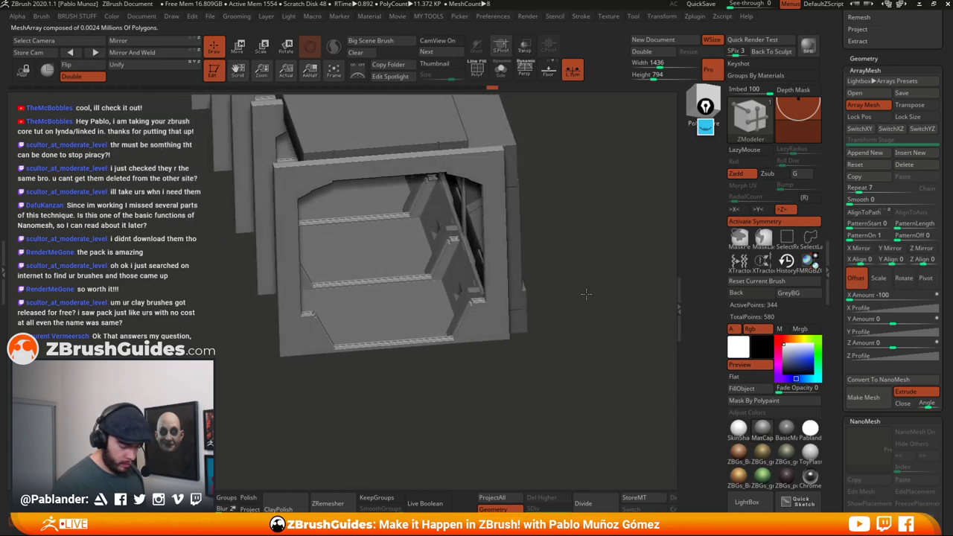
drag(586, 294, 589, 288)
drag(336, 346, 332, 355)
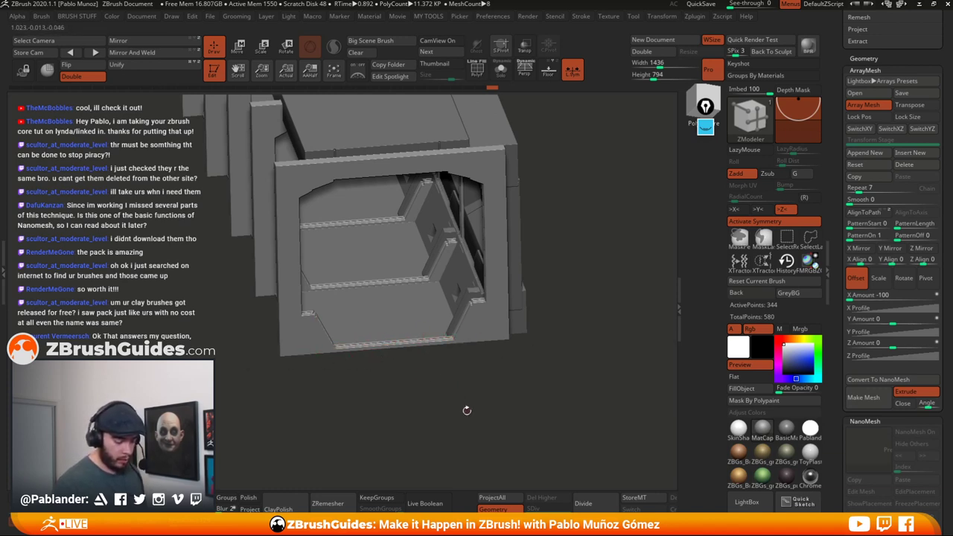
- Quick-save the project with the whole arrayed corridor in view
drag(465, 413, 460, 416)
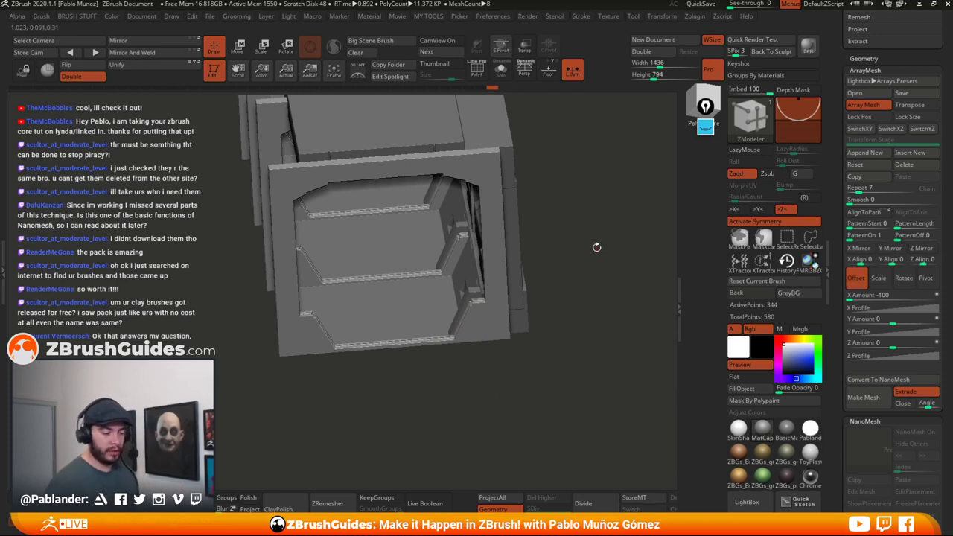
drag(599, 321, 567, 329)
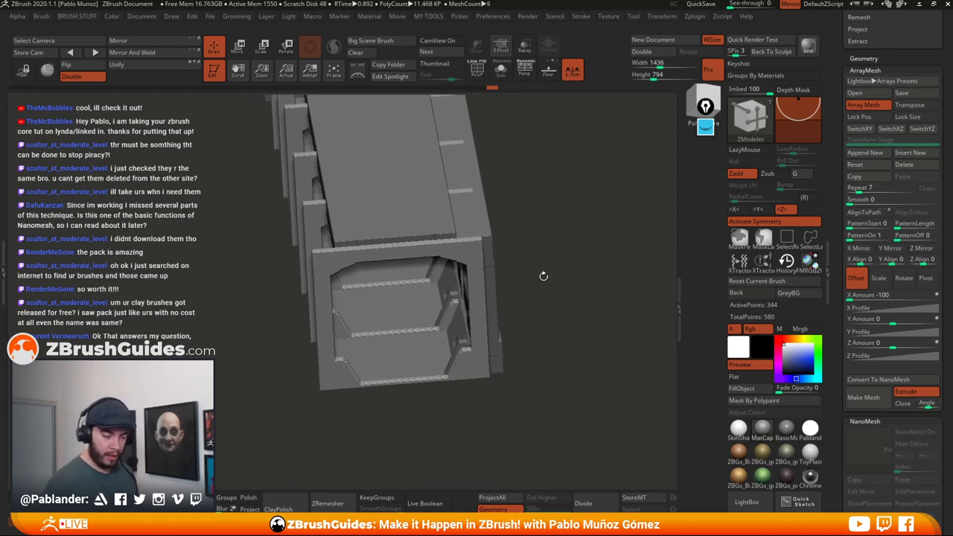
click(500, 72)
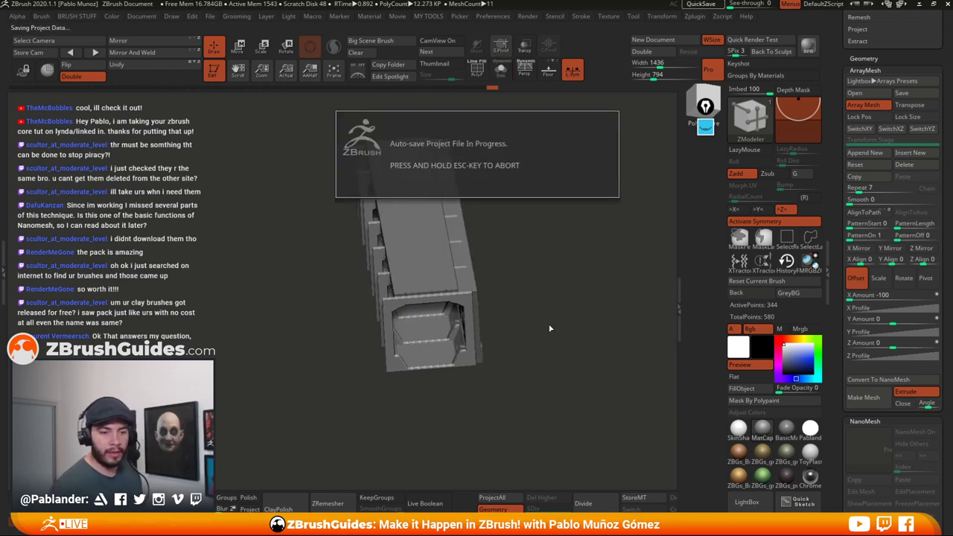
drag(547, 333, 551, 323)
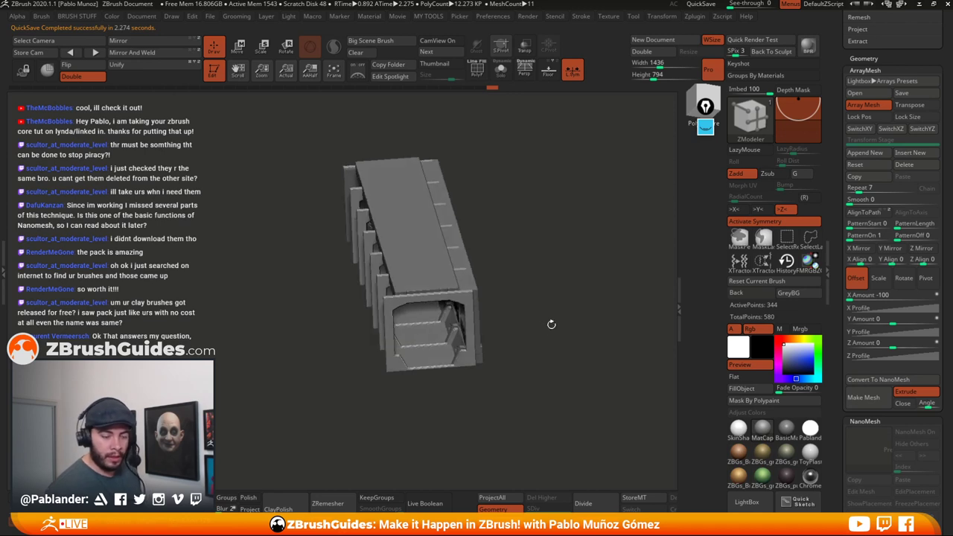
- Switch to the Move brush and enable ArrayMesh on the top bit1 subtool so it repeats along both sides of the roof
key(b)
key(m)
key(v)
scroll(839, 151, up, 10)
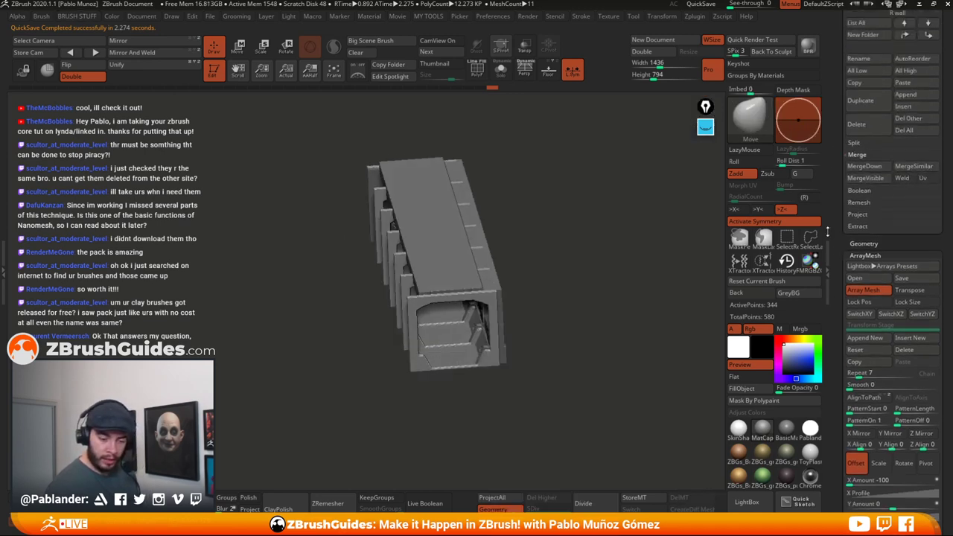
click(909, 155)
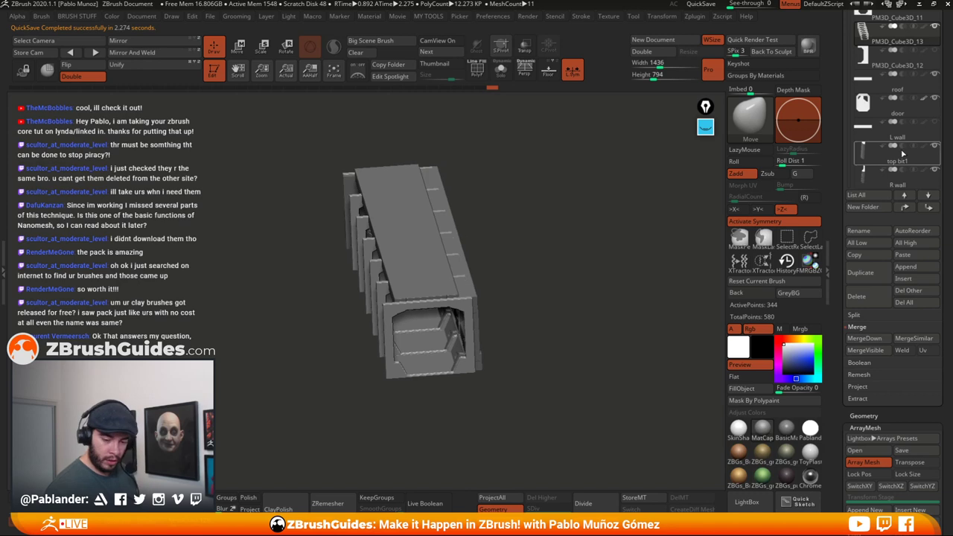
scroll(915, 161, down, 3)
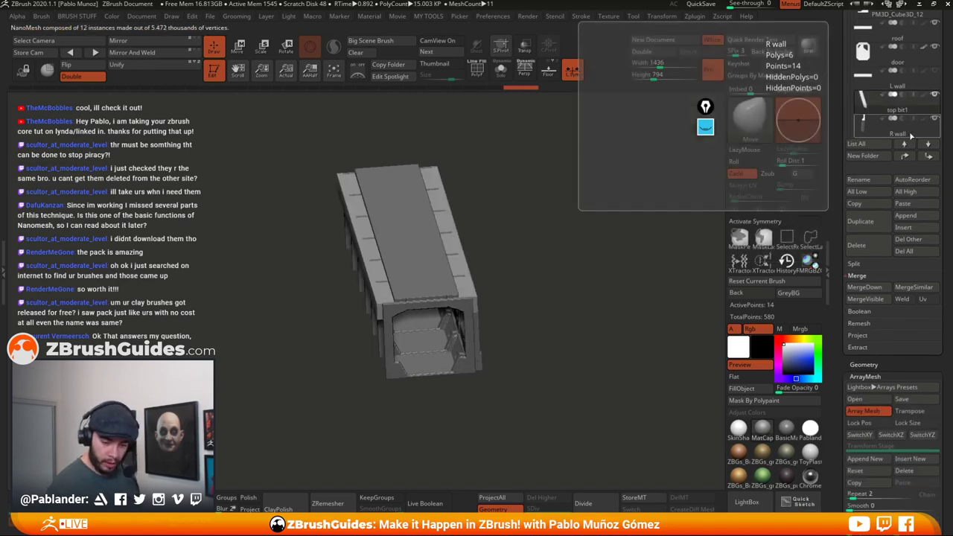
- Enable ArrayMesh on the R wall subtool and check the corridor from the front
click(911, 135)
click(868, 413)
drag(584, 378, 566, 283)
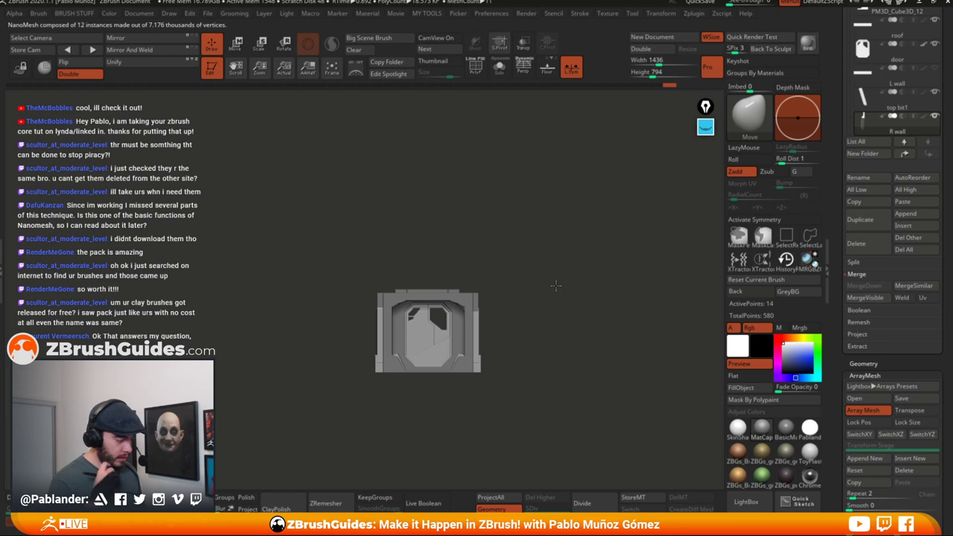
mouse_move(567, 306)
alt+mouse_down()
mouse_move(574, 283)
mouse_move(570, 310)
alt+mouse_up()
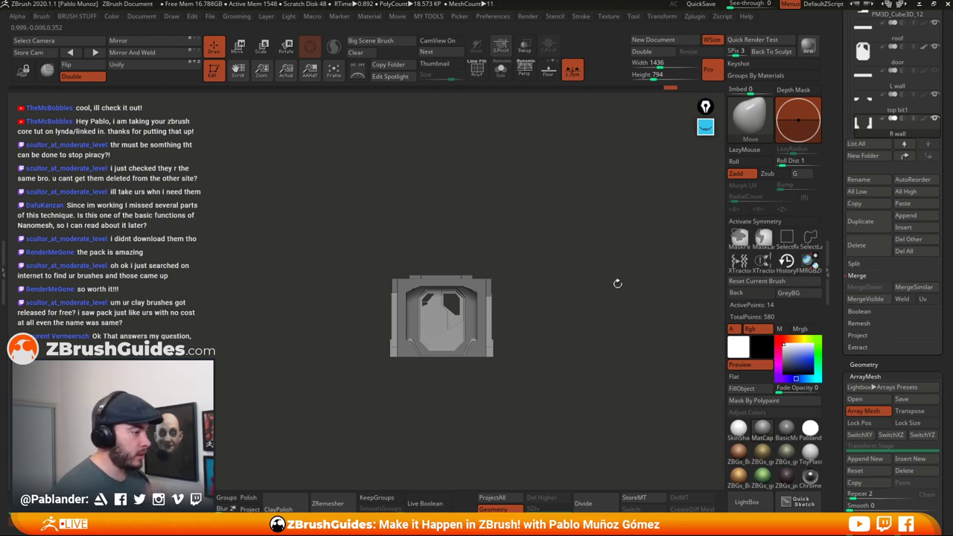
mouse_move(604, 237)
mouse_down()
mouse_move(596, 262)
mouse_move(589, 249)
mouse_move(607, 246)
mouse_up()
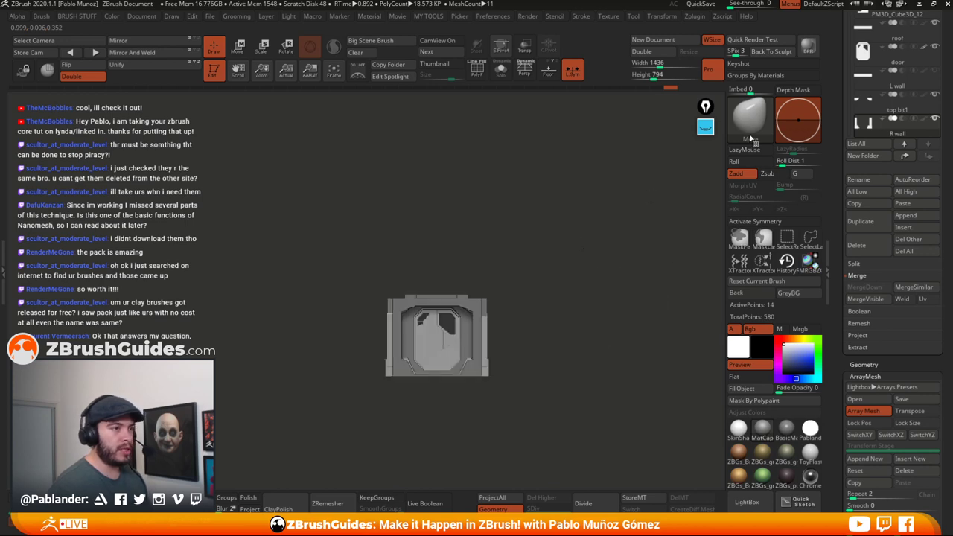
- Turn on the KeyShot bridge, send the corridor to KeyShot with a BPR render, and close KeyShot's welcome dialog
click(797, 64)
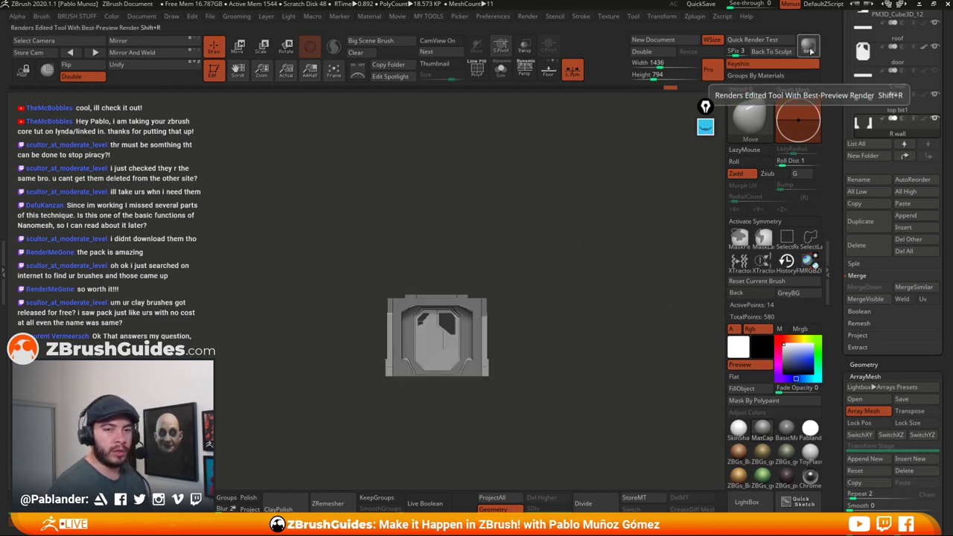
click(808, 47)
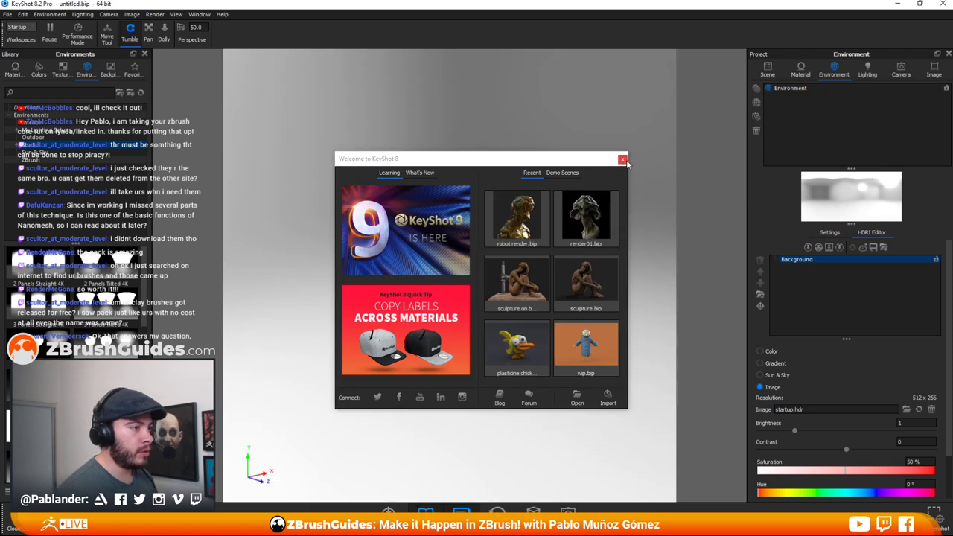
click(622, 159)
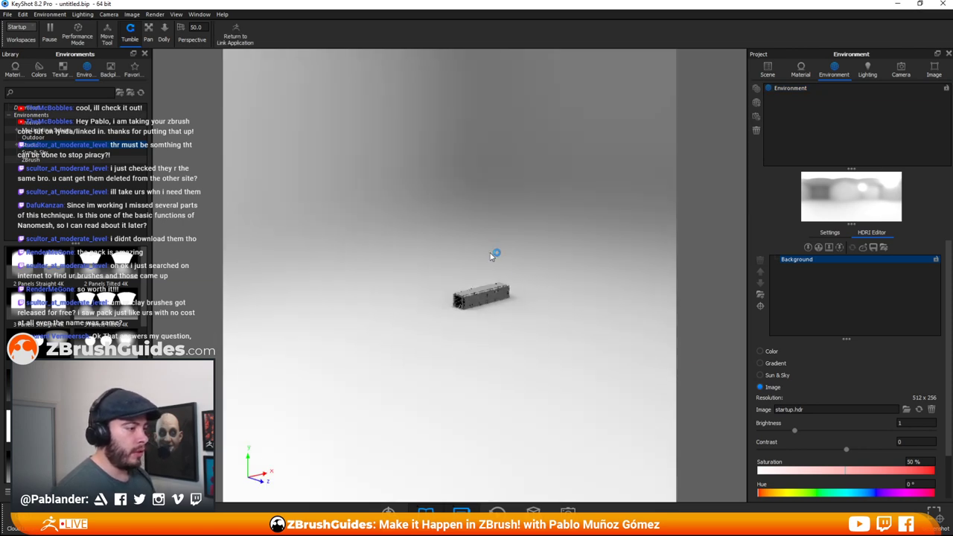
- Navigate the KeyShot camera through the corridor's open end to look straight down its interior
scroll(495, 320, up, 5)
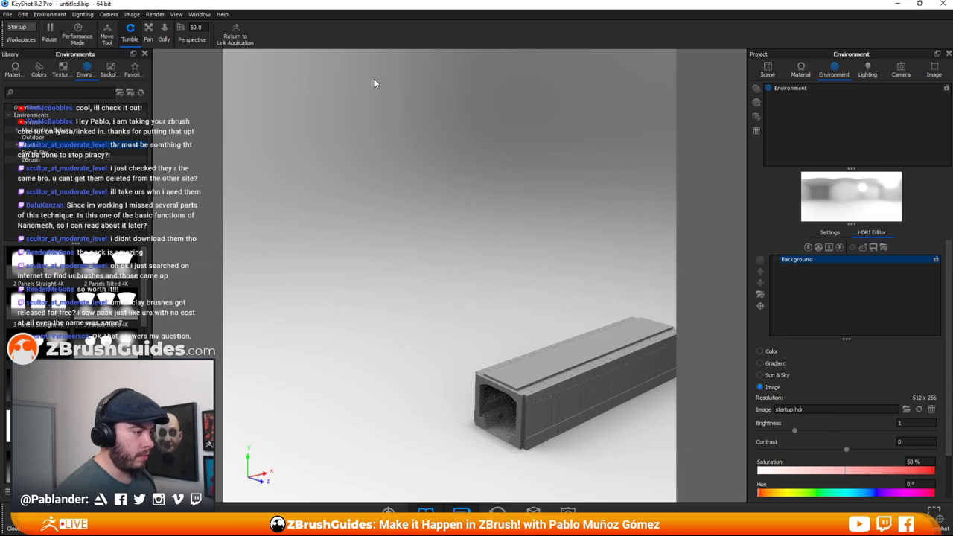
middle_drag(477, 283, 384, 127)
scroll(396, 258, down, 2)
scroll(469, 301, up, 4)
scroll(480, 307, up, 4)
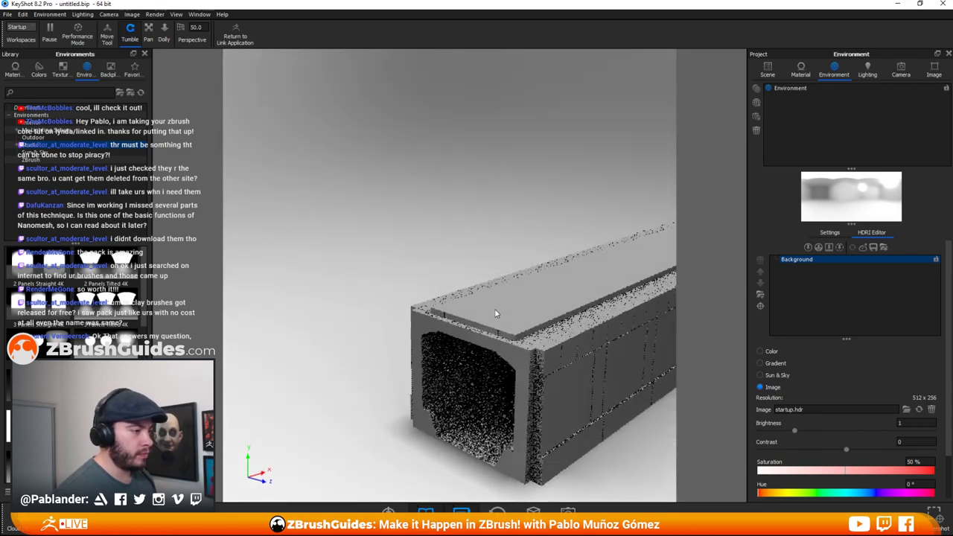
drag(495, 311, 577, 299)
middle_drag(576, 299, 365, 155)
drag(365, 155, 494, 224)
middle_drag(494, 224, 452, 205)
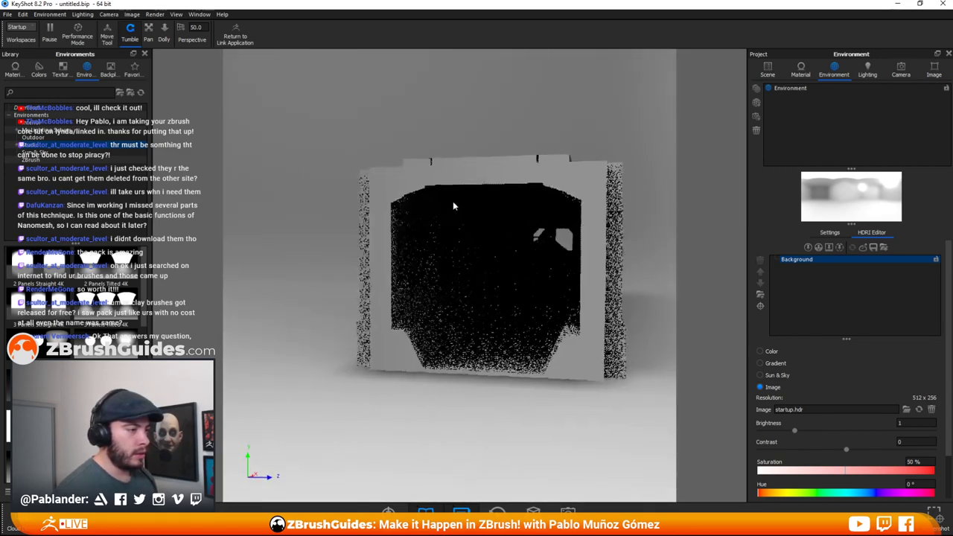
drag(452, 205, 504, 221)
middle_drag(504, 221, 474, 219)
scroll(566, 276, up, 4)
drag(567, 278, 438, 231)
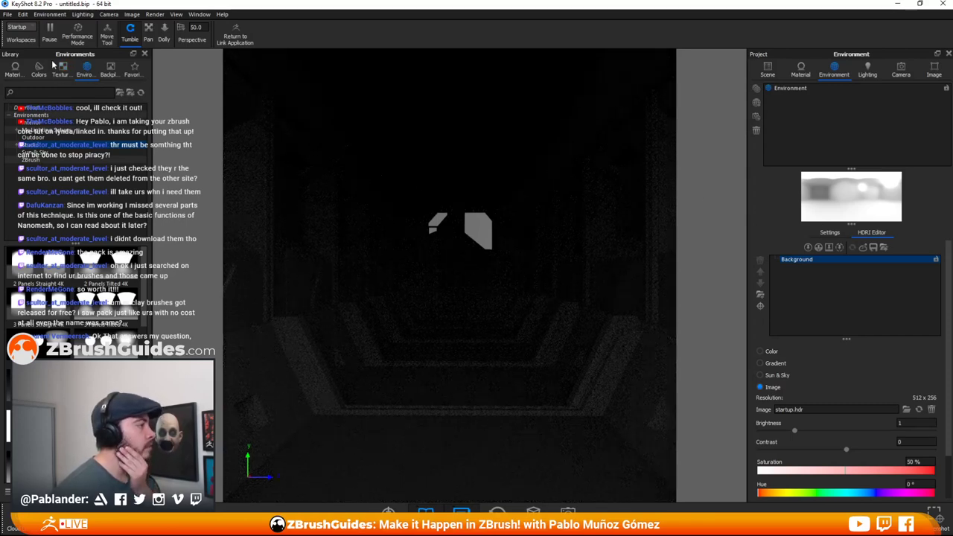
- Apply the cayley_interior_4k environment to the scene
click(52, 122)
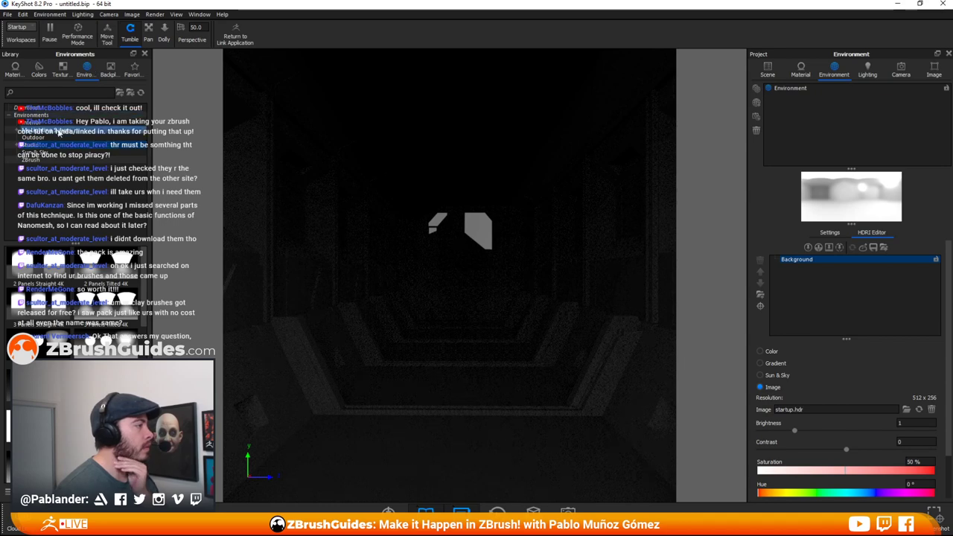
drag(106, 341, 430, 300)
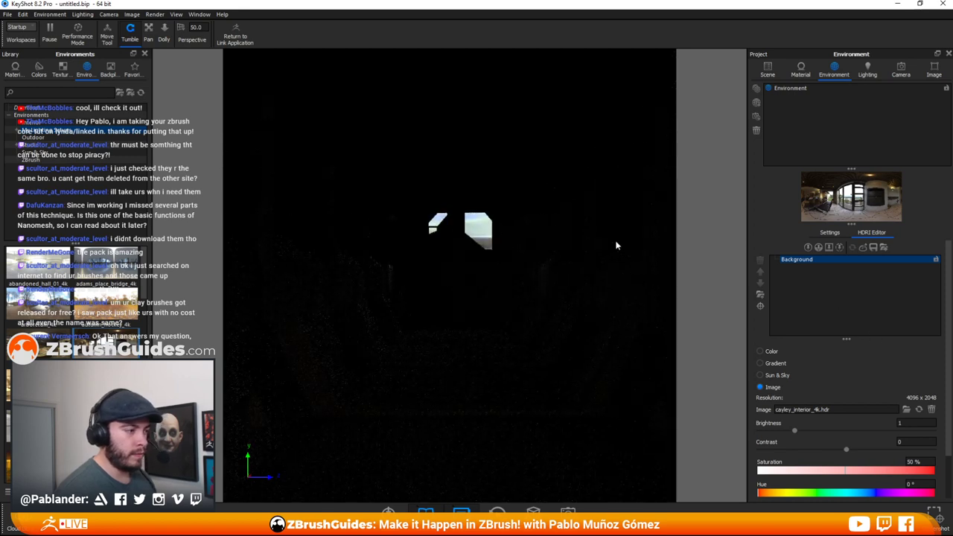
- Apply the Hard Shiny Plastic Grey material to the whole ZBrush model set
click(14, 71)
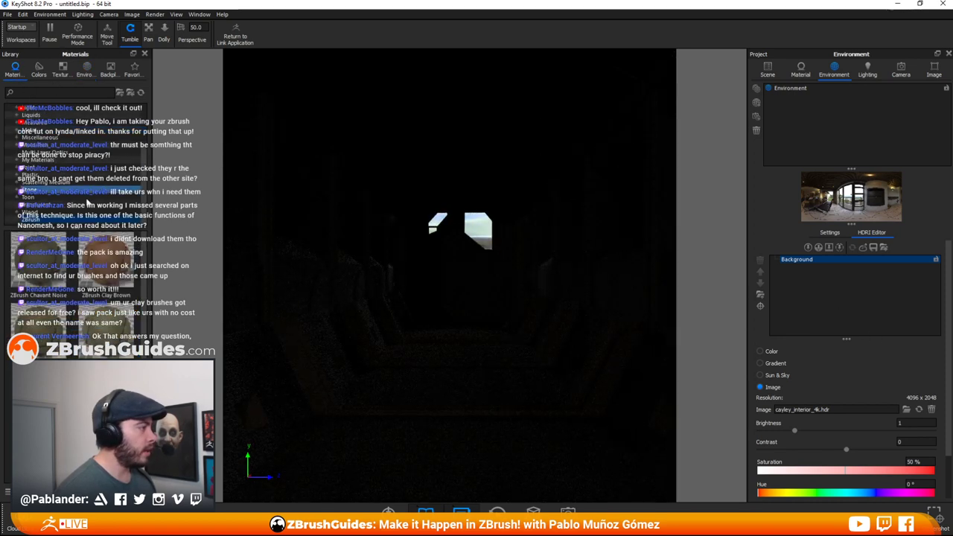
click(45, 174)
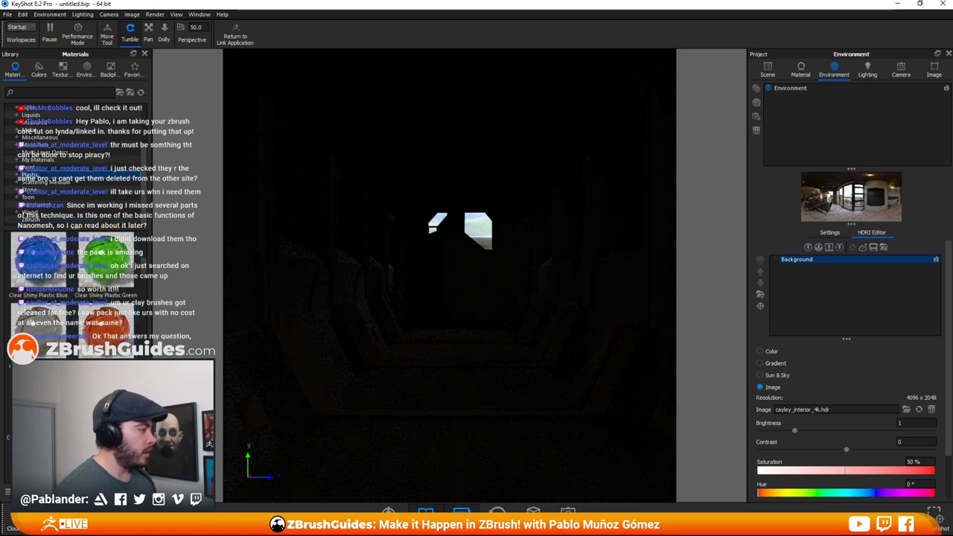
scroll(114, 276, down, 5)
scroll(102, 255, down, 3)
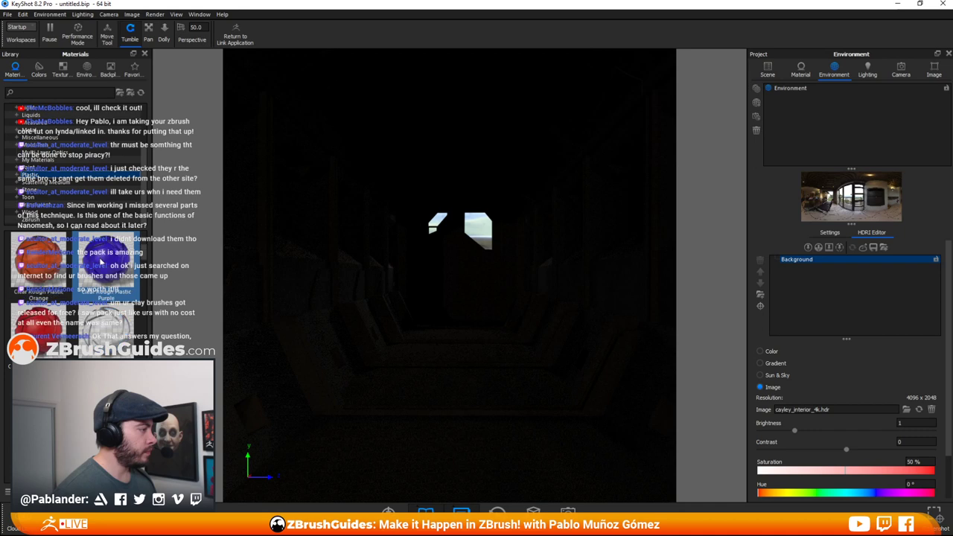
scroll(32, 322, down, 2)
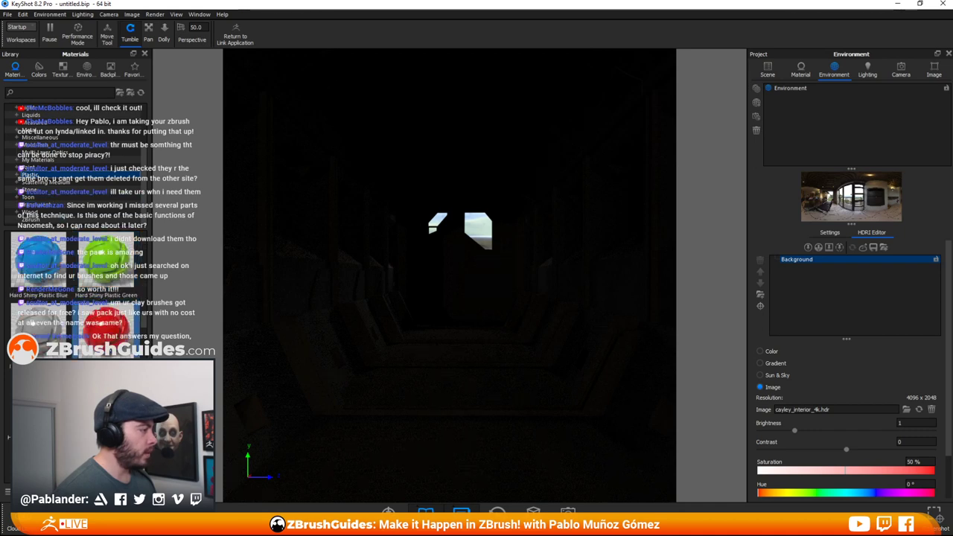
drag(37, 320, 437, 337)
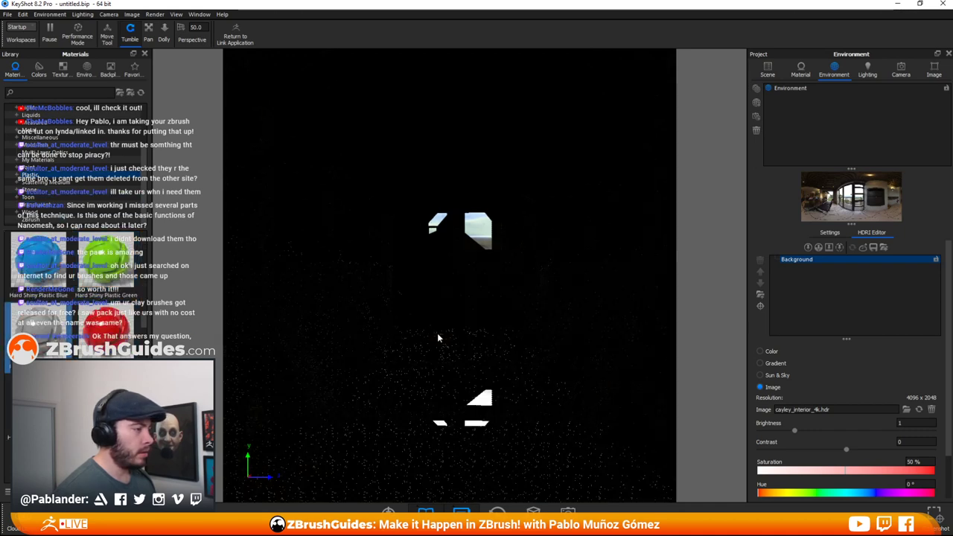
click(766, 72)
drag(95, 320, 805, 122)
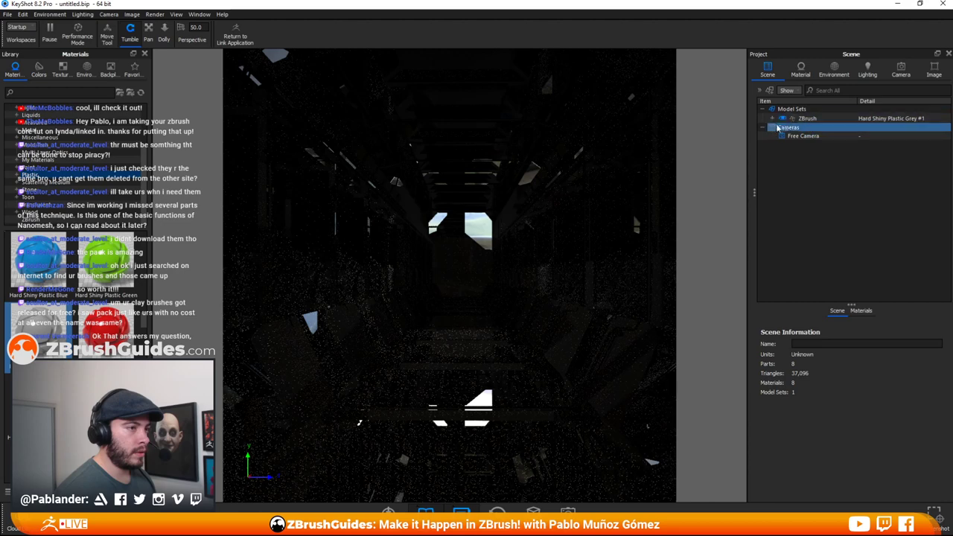
- Open the grey plastic material on the corridor and set its roughness to 0.0108
double_click(423, 266)
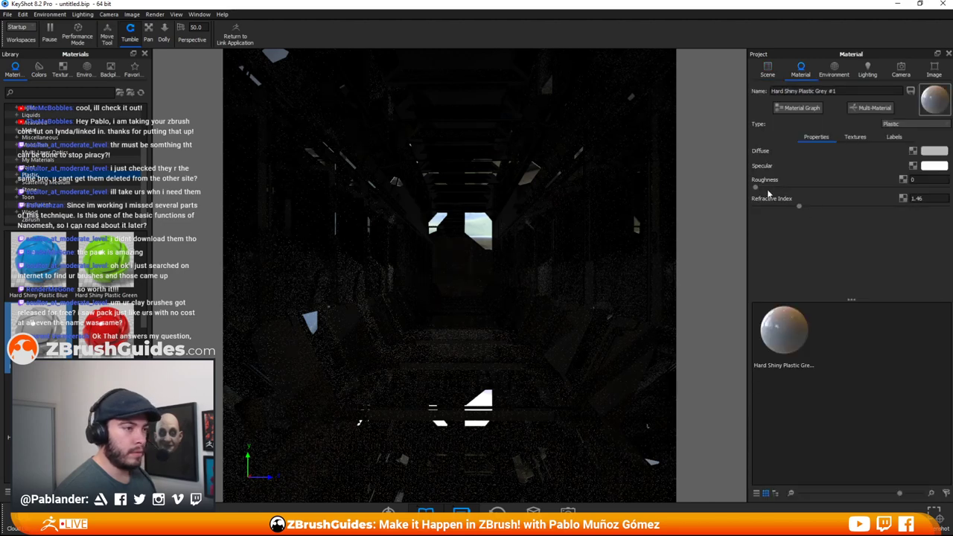
drag(758, 191, 762, 191)
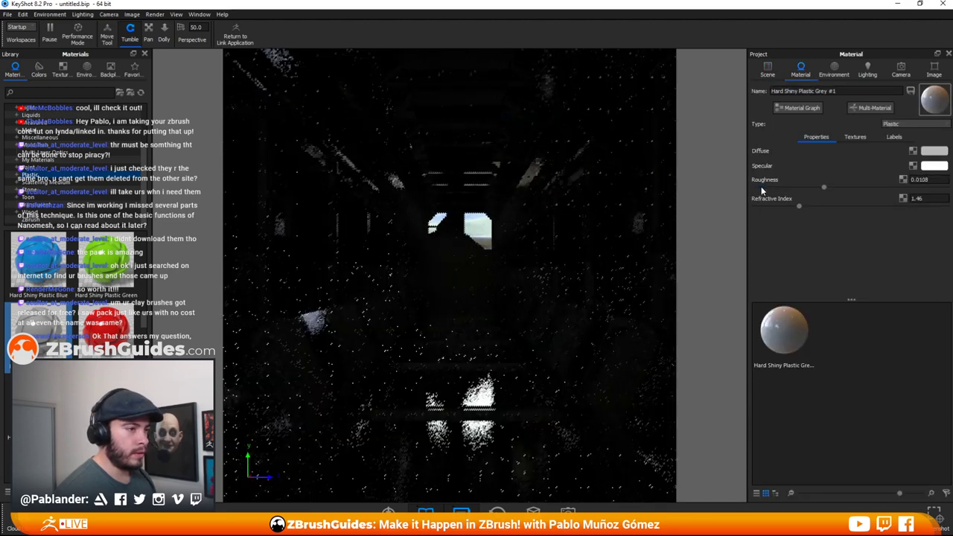
- Replace the scene's lighting environment with georgentor_4k from the environment library
click(833, 71)
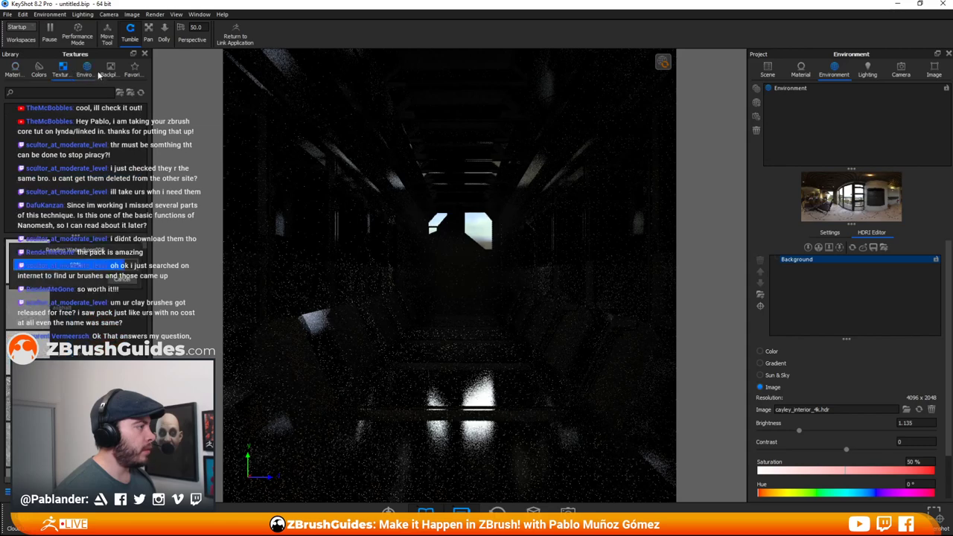
click(63, 71)
click(86, 69)
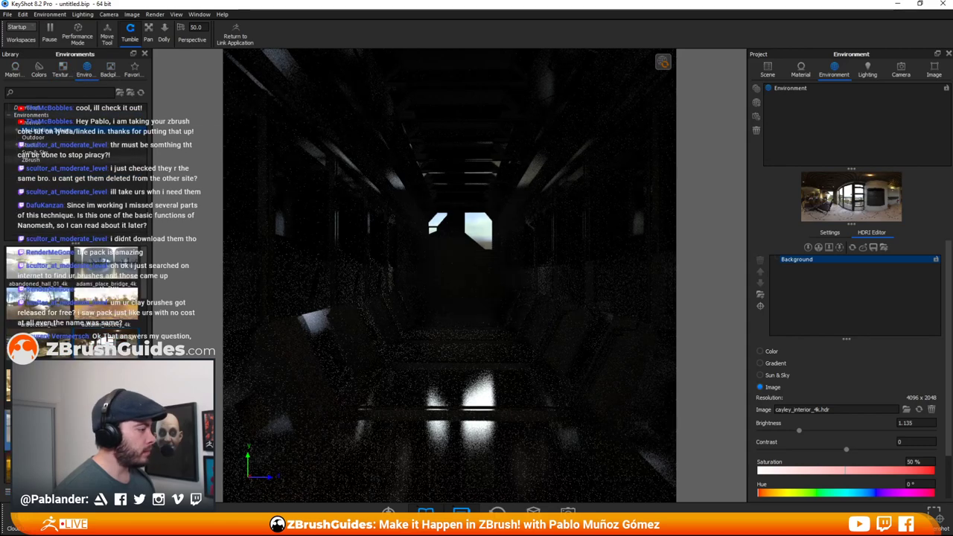
drag(104, 312, 433, 314)
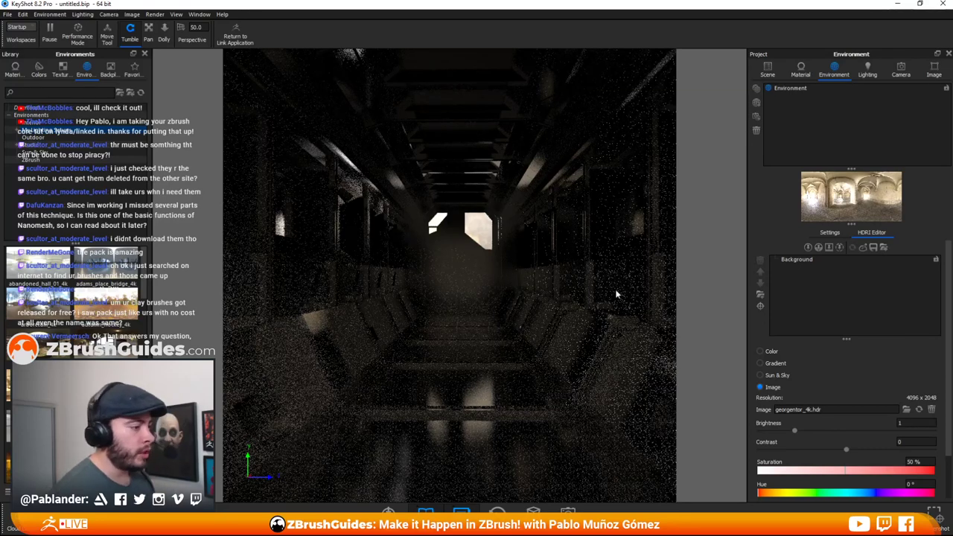
- Add two circular light pins to the georgentor_4k environment and pull the camera outside the corridor to see how they light it
click(808, 247)
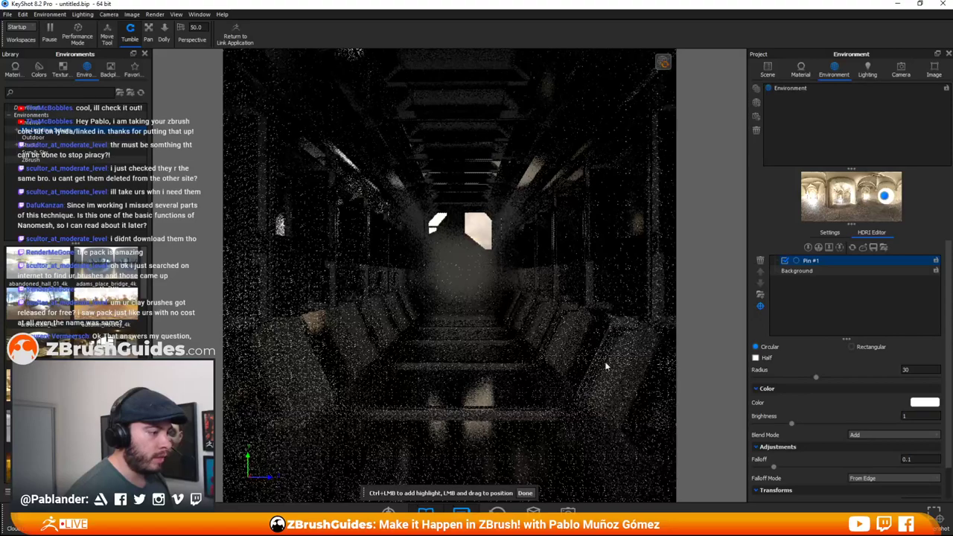
click(808, 247)
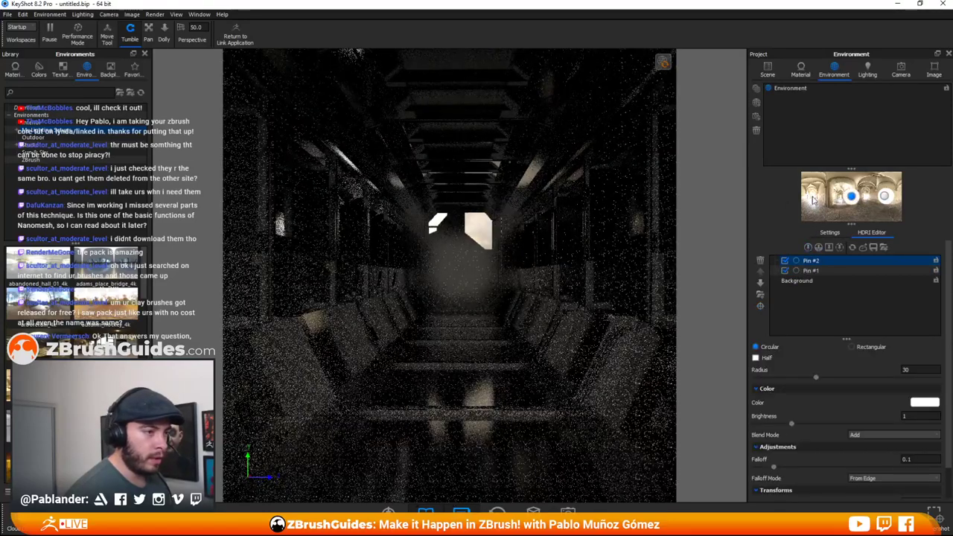
drag(326, 359, 349, 369)
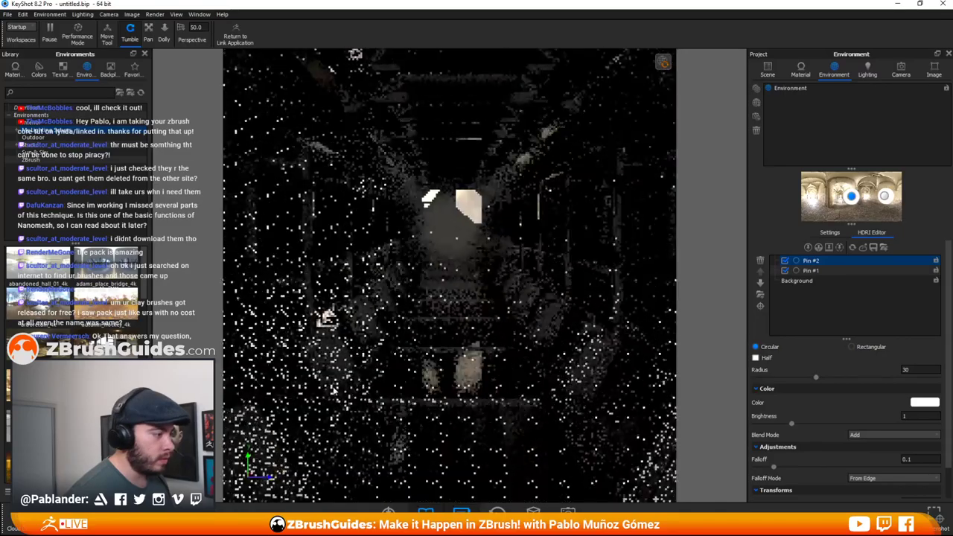
scroll(436, 292, up, 2)
scroll(395, 293, down, 10)
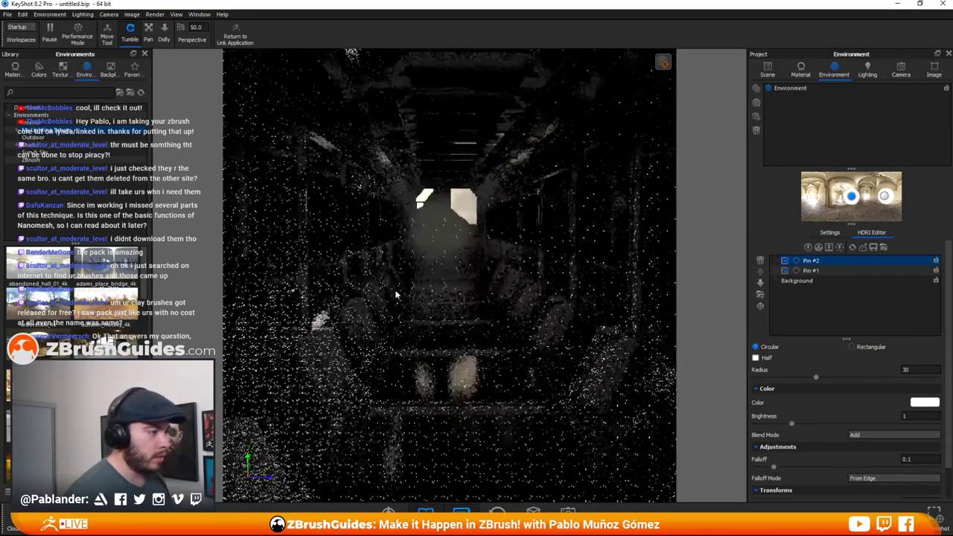
drag(395, 293, 340, 278)
drag(533, 313, 595, 311)
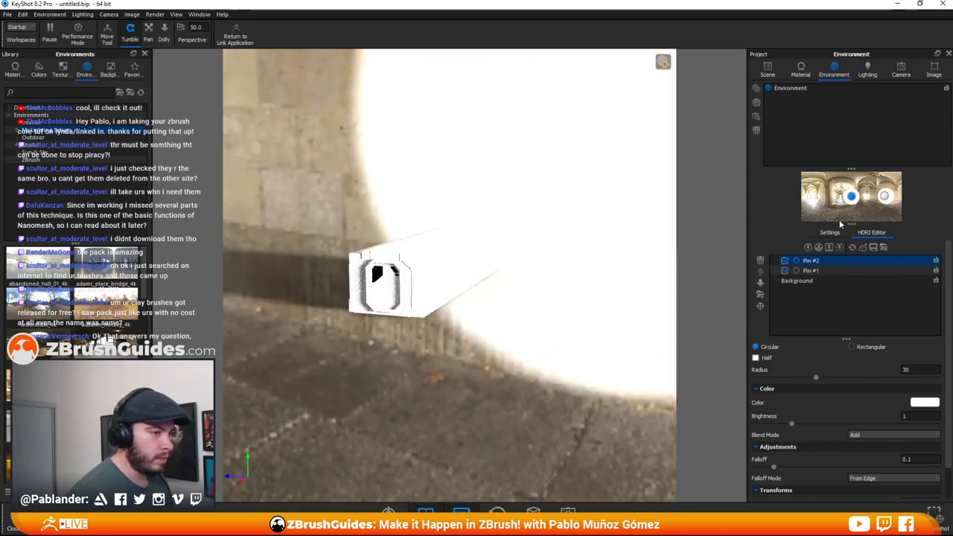
- Reposition Pin #2 by setting its highlight on the corridor's front opening, and bring the camera back inside the corridor
right_click(815, 261)
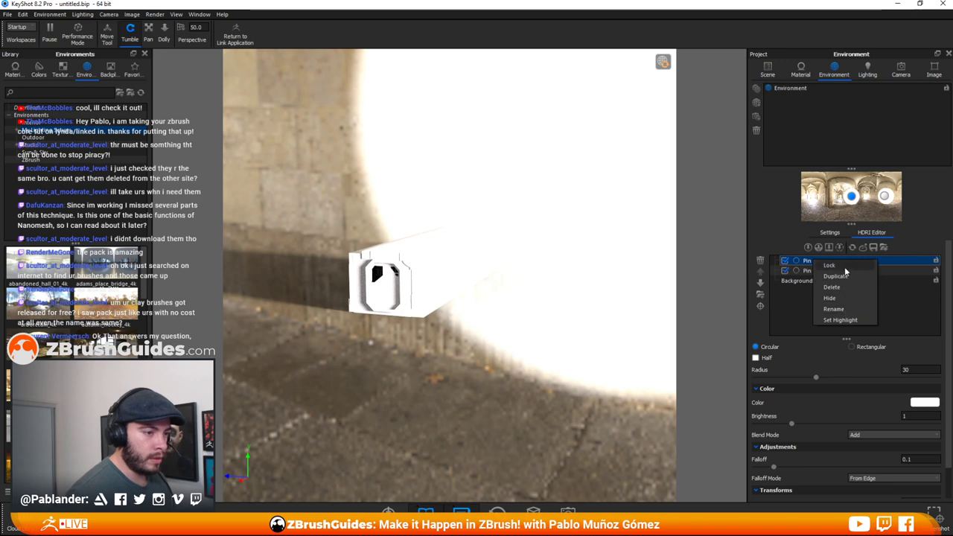
click(838, 321)
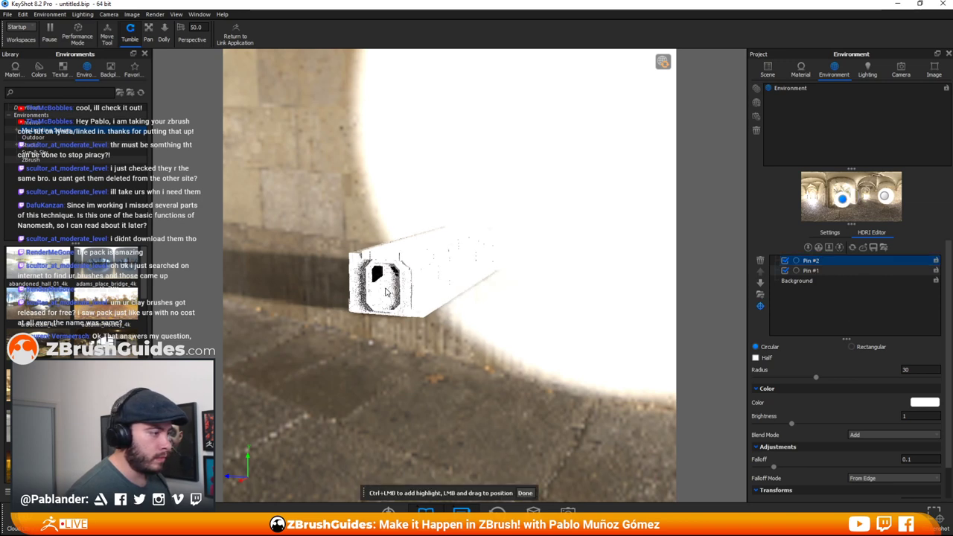
drag(390, 255, 554, 250)
drag(368, 297, 386, 292)
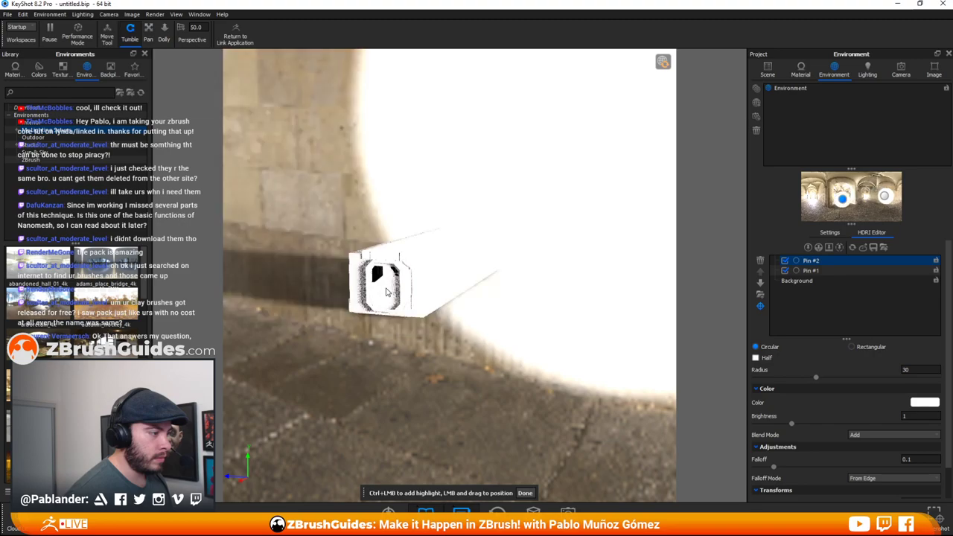
drag(582, 300, 481, 315)
scroll(481, 315, up, 5)
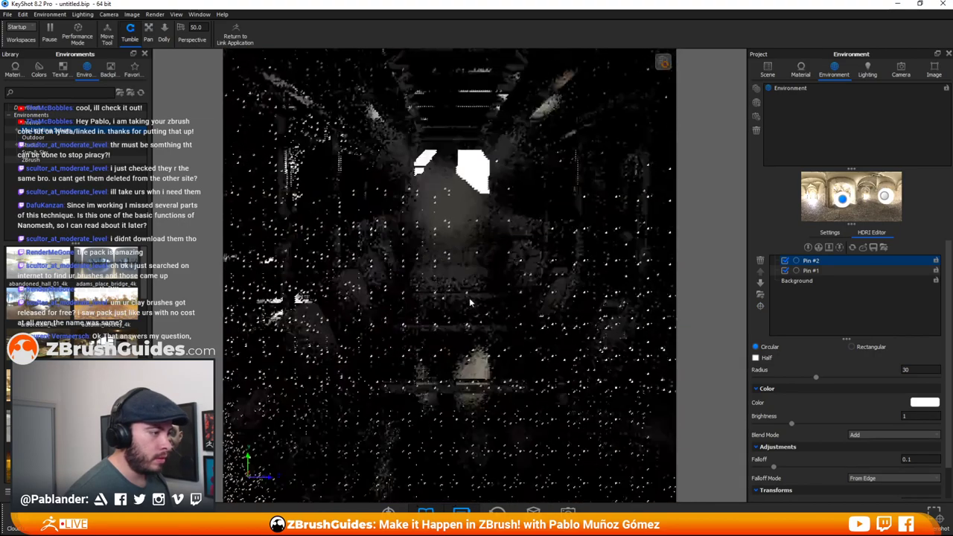
drag(406, 294, 464, 272)
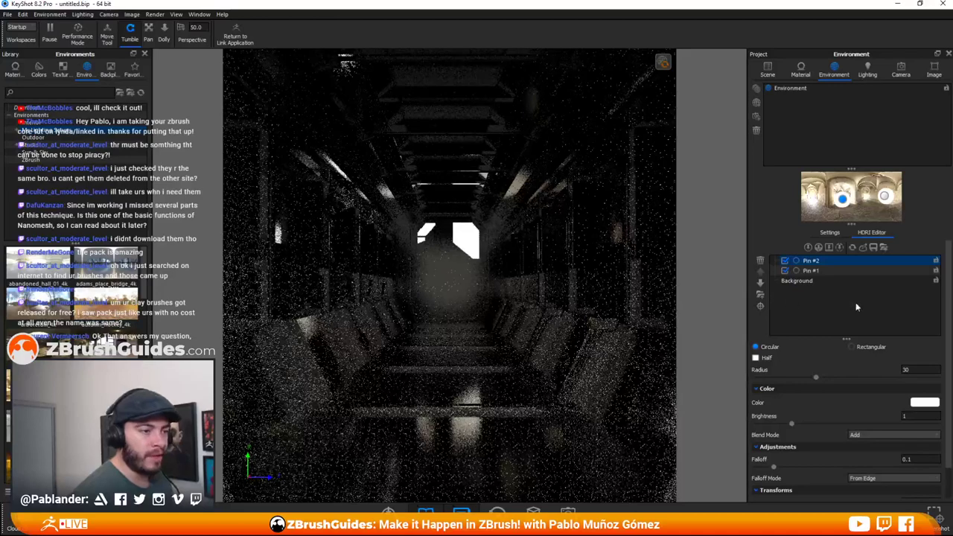
- Set Pin #2's color to pure red (#FF0000) and raise its brightness to 4.796
click(915, 403)
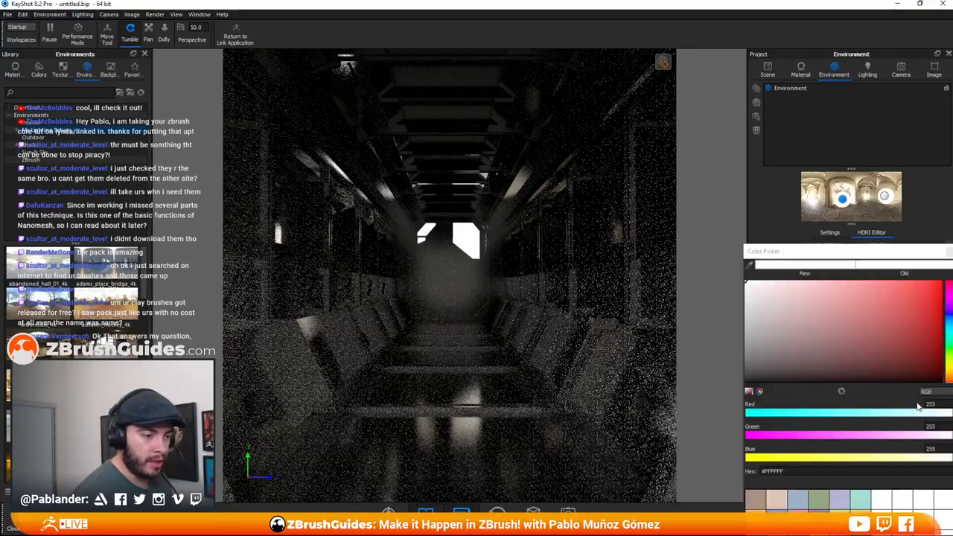
drag(923, 313, 838, 159)
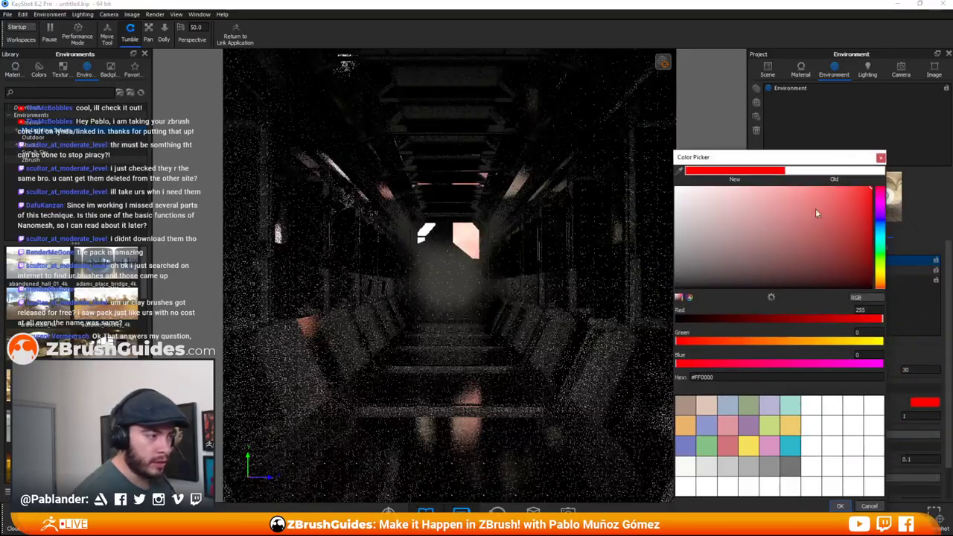
click(840, 506)
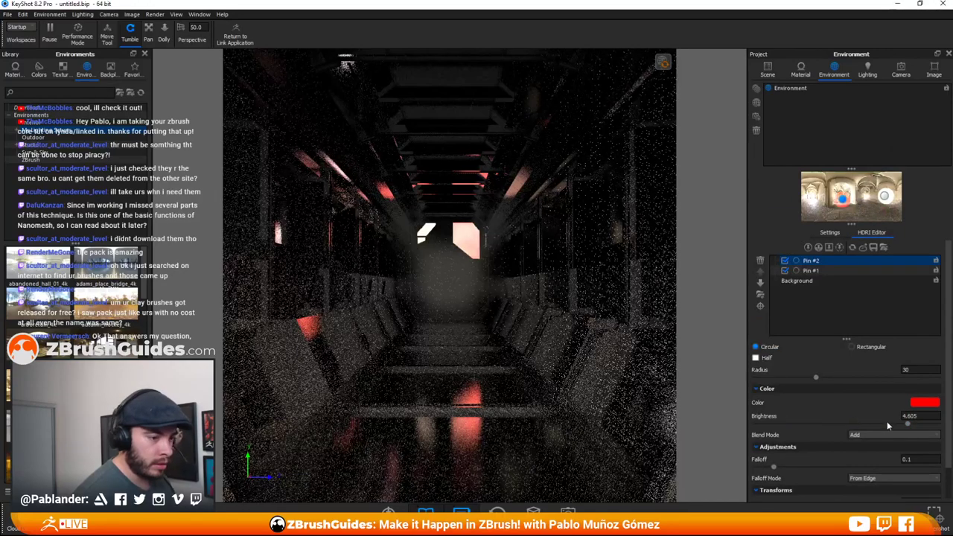
- Try the Interior lighting preset on the corridor and switch back to the Basic preset
click(867, 71)
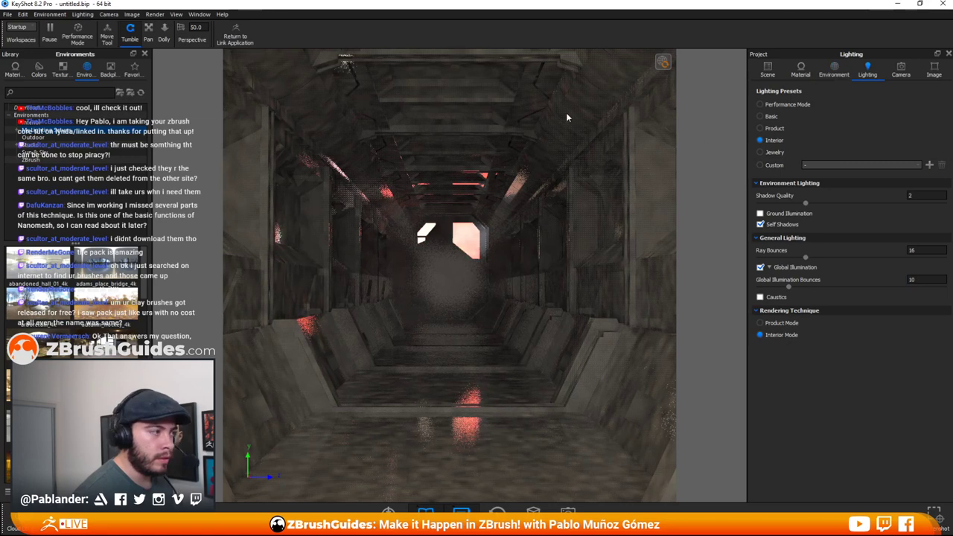
click(800, 70)
click(830, 71)
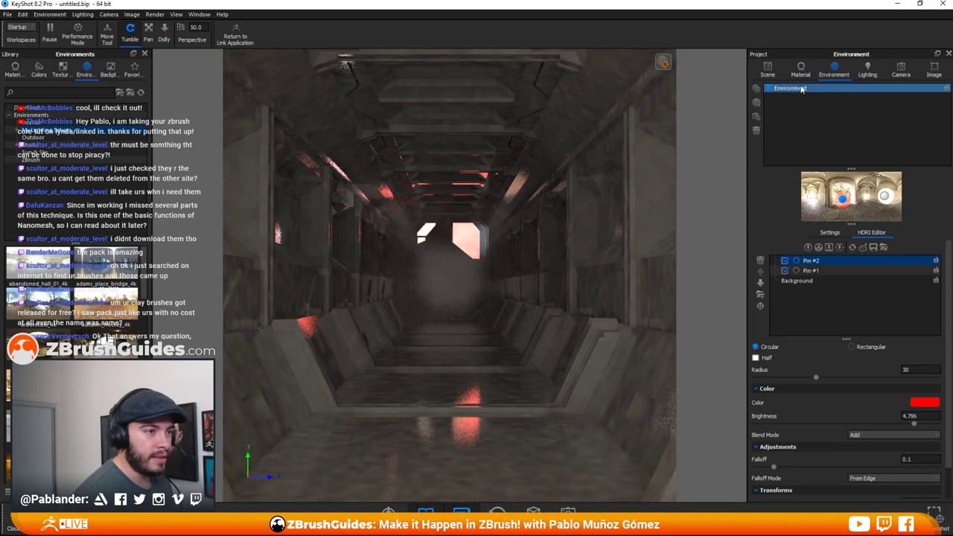
click(868, 74)
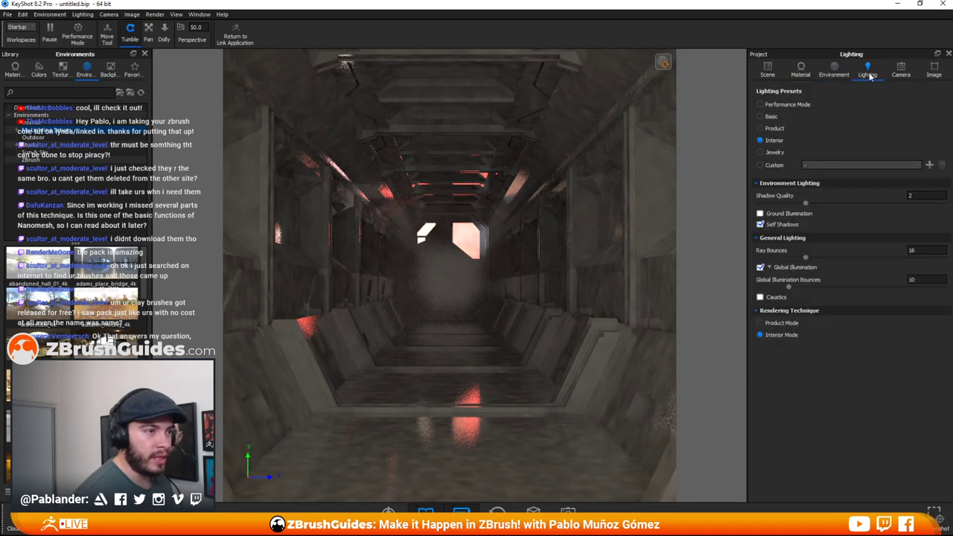
click(770, 117)
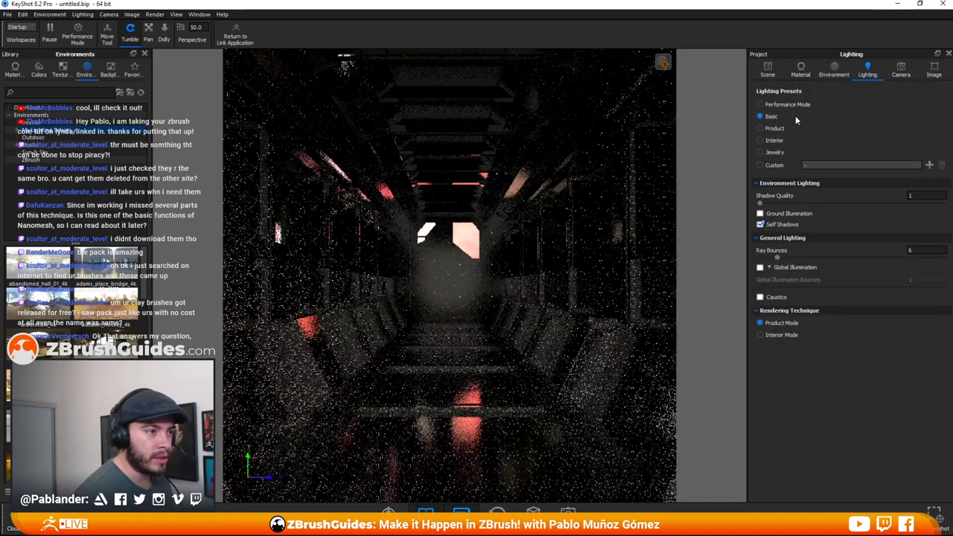
- Change the color of Pin #2 to the pale mint green swatch
click(772, 73)
click(800, 72)
click(834, 72)
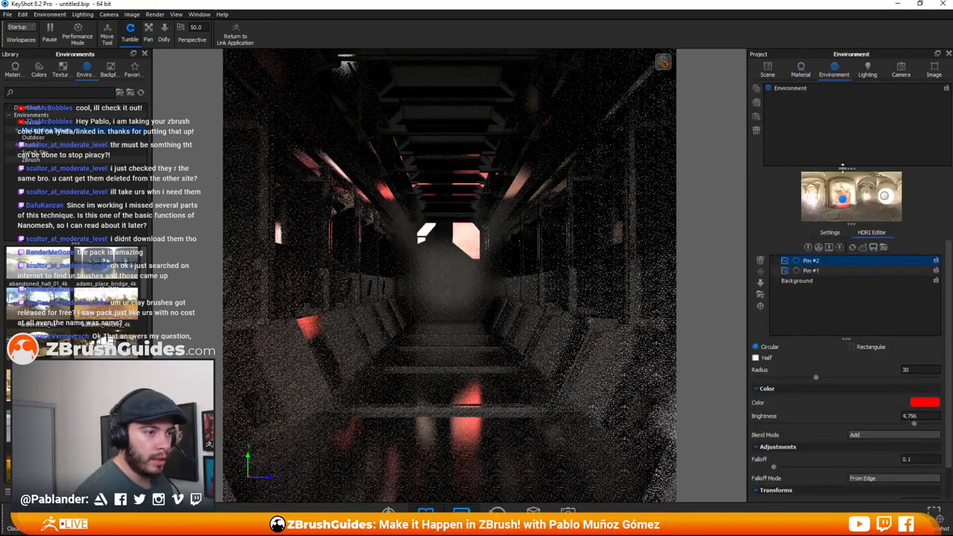
click(925, 402)
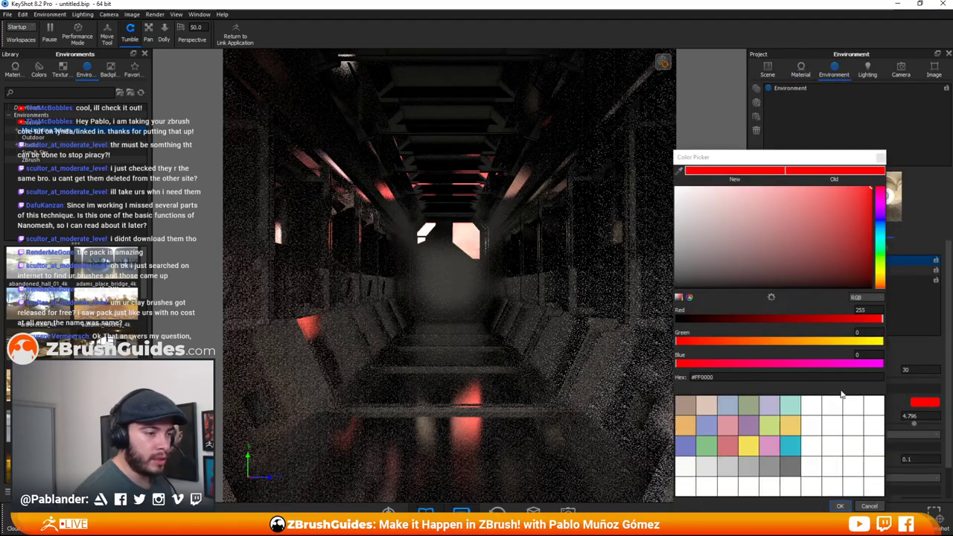
double_click(791, 406)
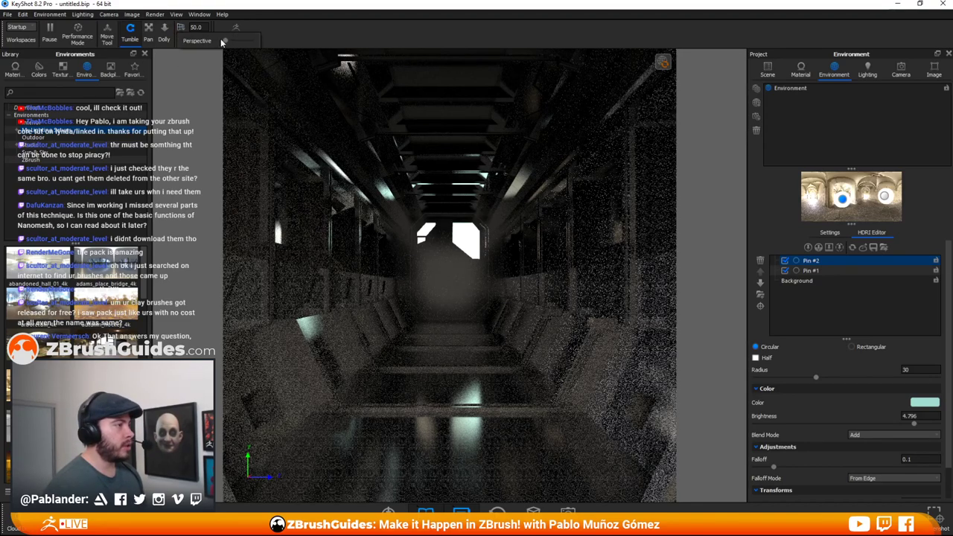
- Set the camera's perspective to 40 for a wider view down the corridor
drag(227, 42, 224, 43)
click(224, 42)
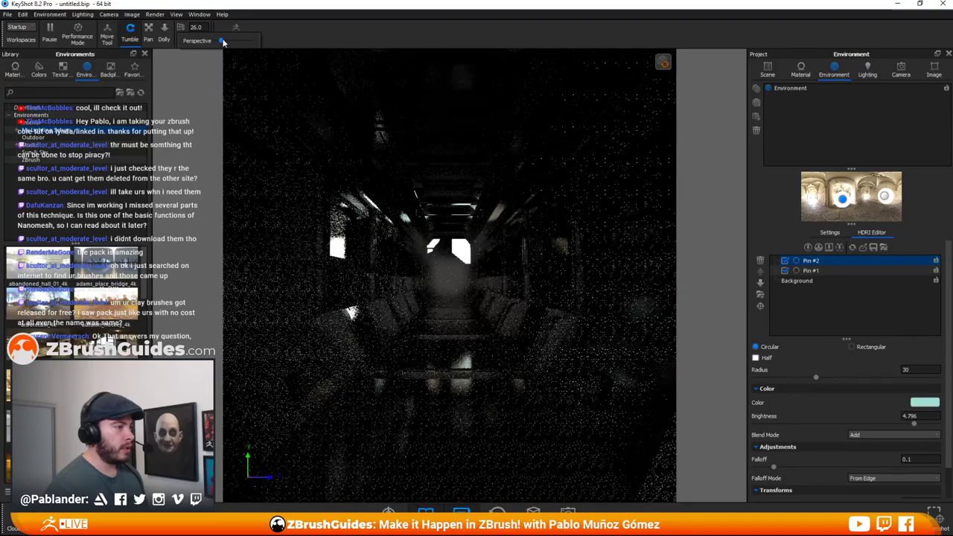
click(223, 42)
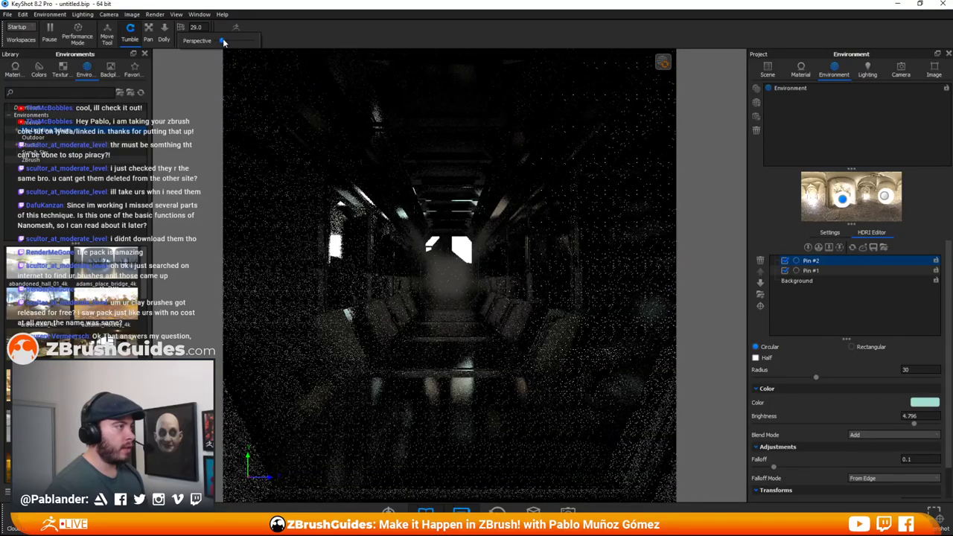
click(224, 43)
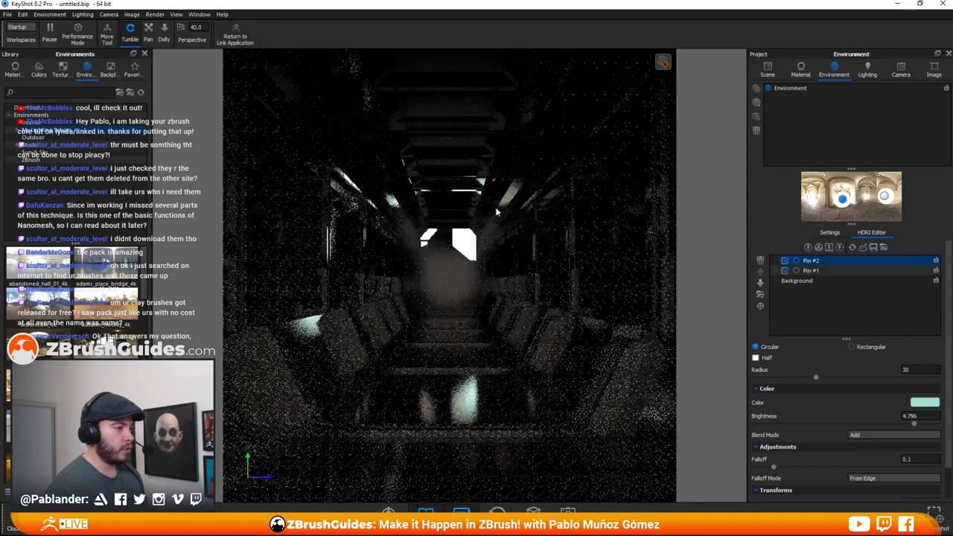
- Frame a slightly angled view down the corridor, save it as a camera named render, and lock that camera
drag(489, 207, 448, 191)
double_click(423, 187)
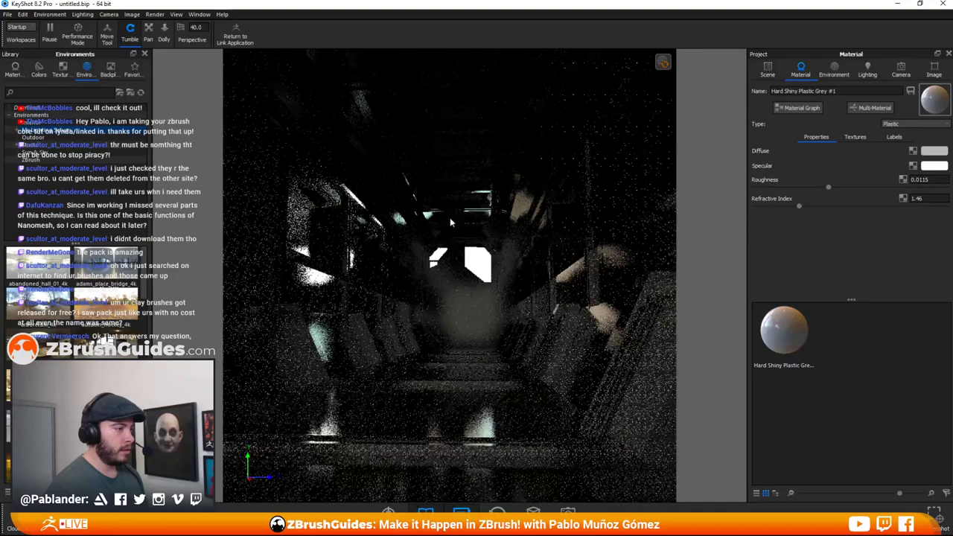
drag(473, 262, 487, 267)
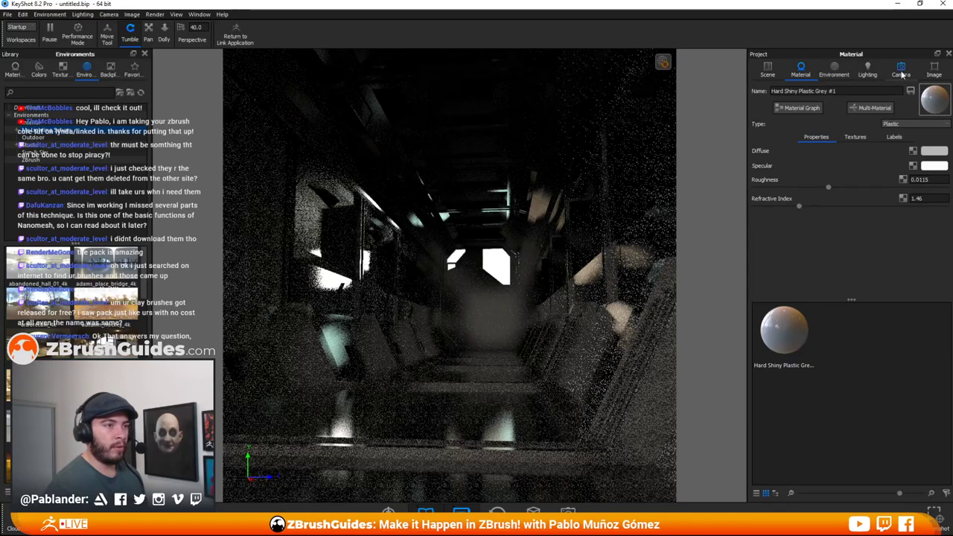
click(901, 71)
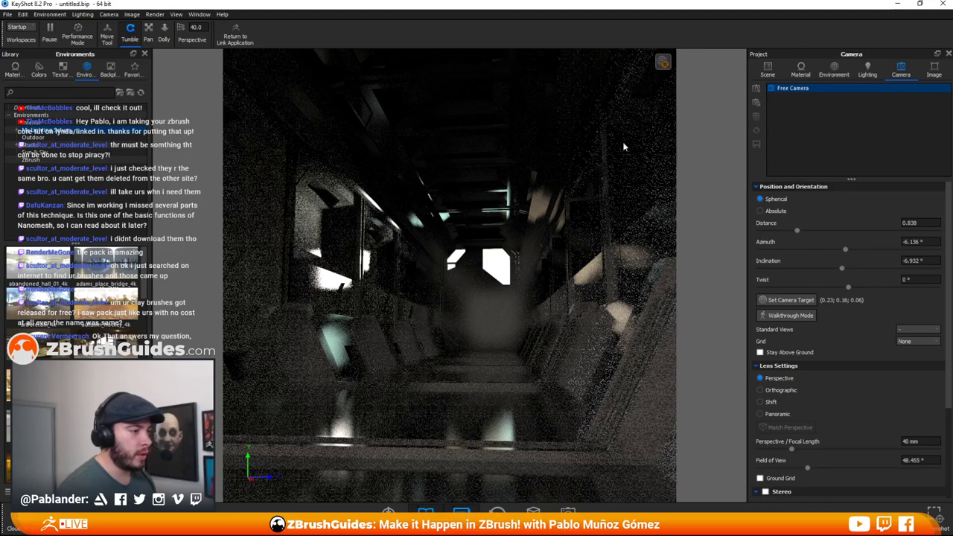
middle_drag(558, 161, 562, 165)
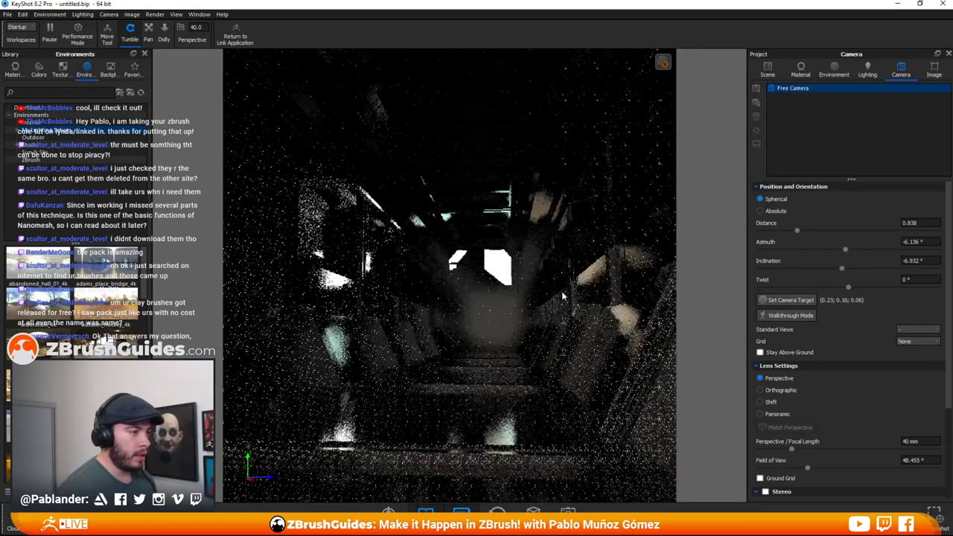
click(756, 88)
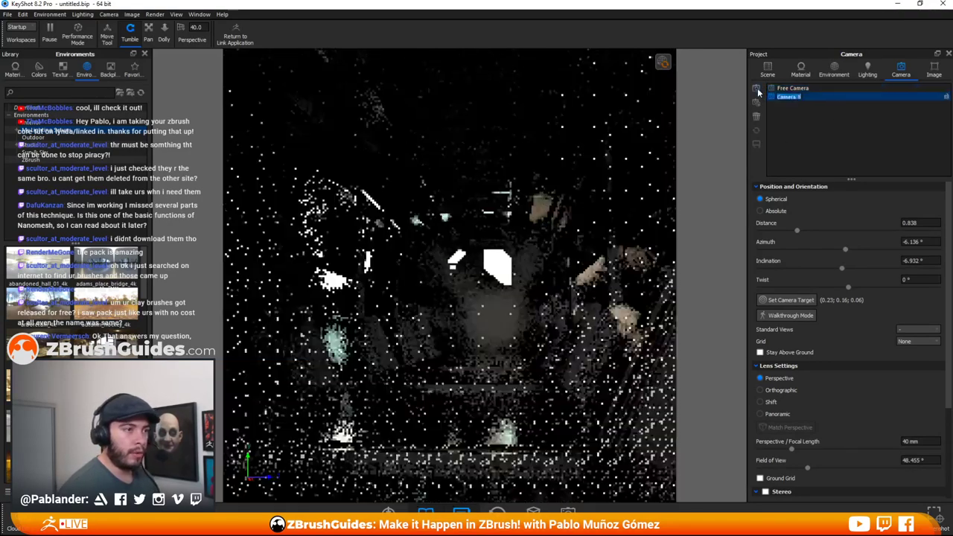
text(render)
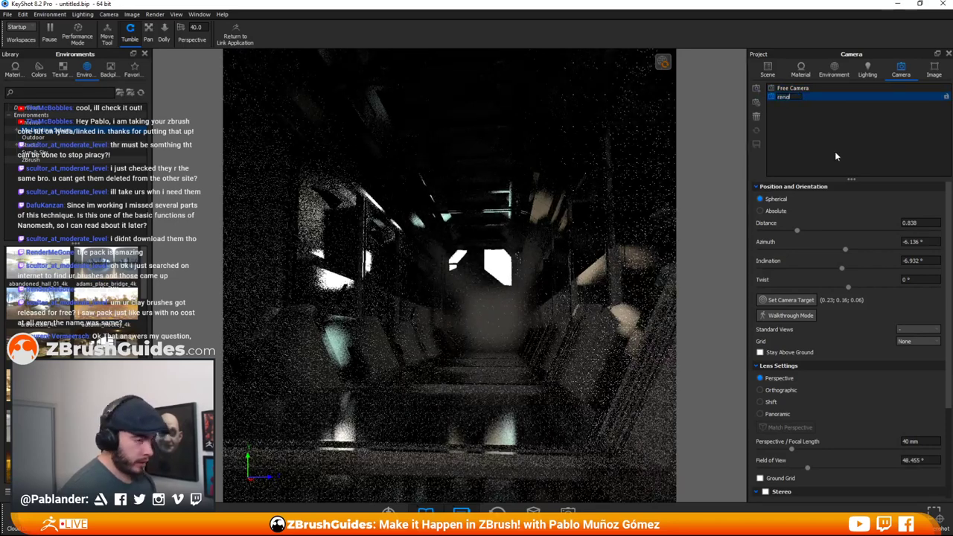
key(Return)
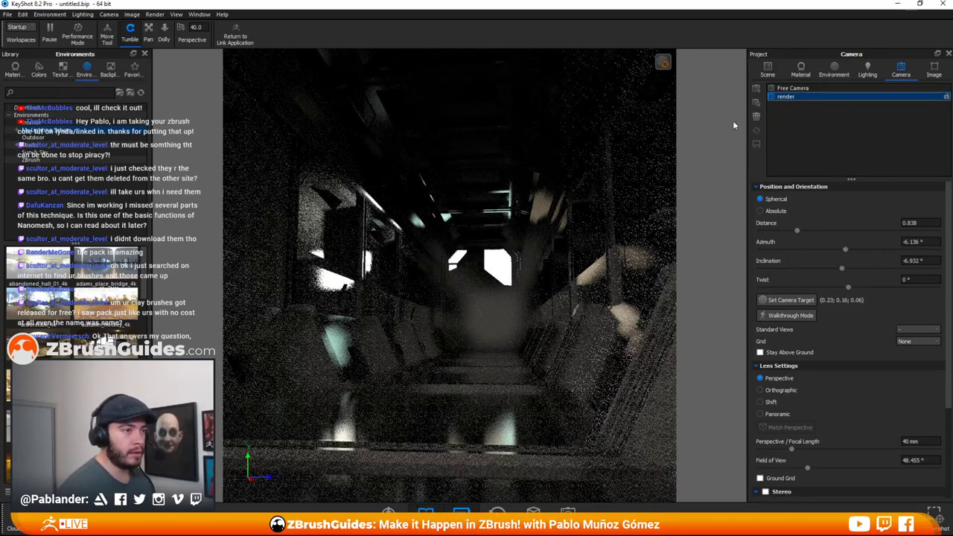
click(945, 96)
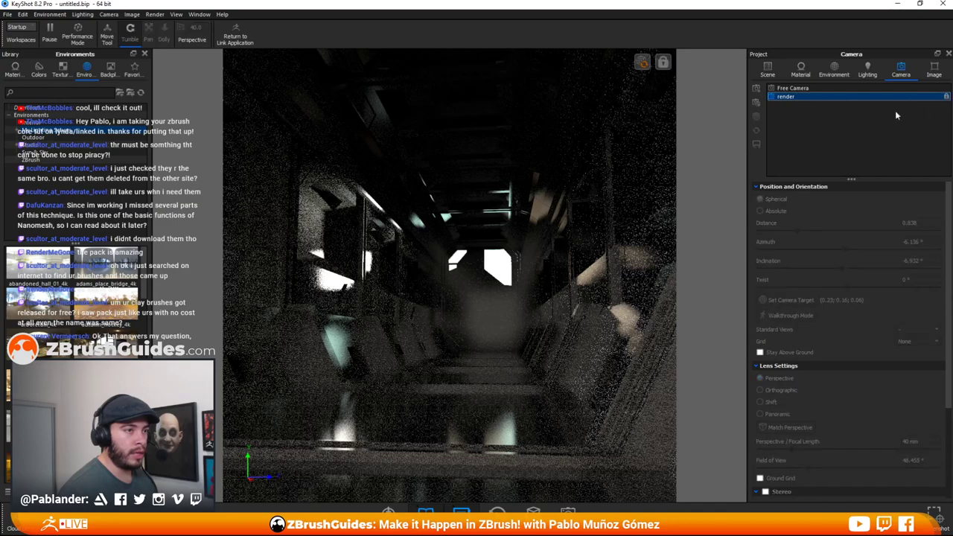
- Switch to the Free Camera, view the corridor from outside, and set the environment background to solid black (#000000)
click(845, 88)
scroll(480, 216, down, 10)
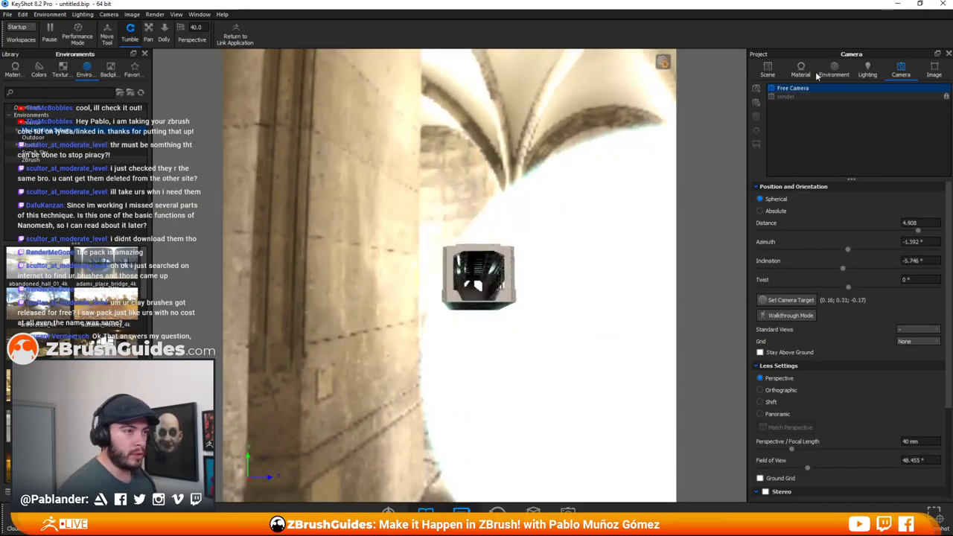
click(832, 72)
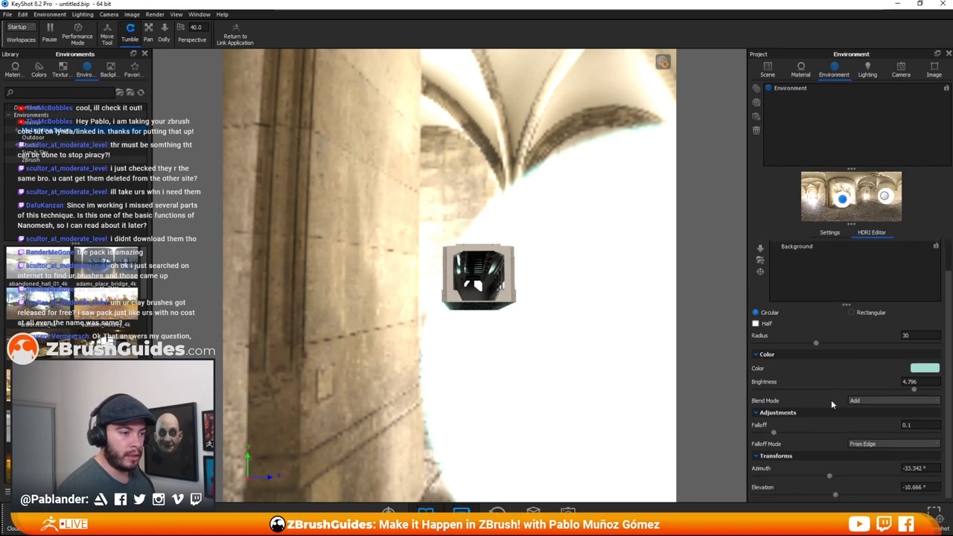
click(794, 88)
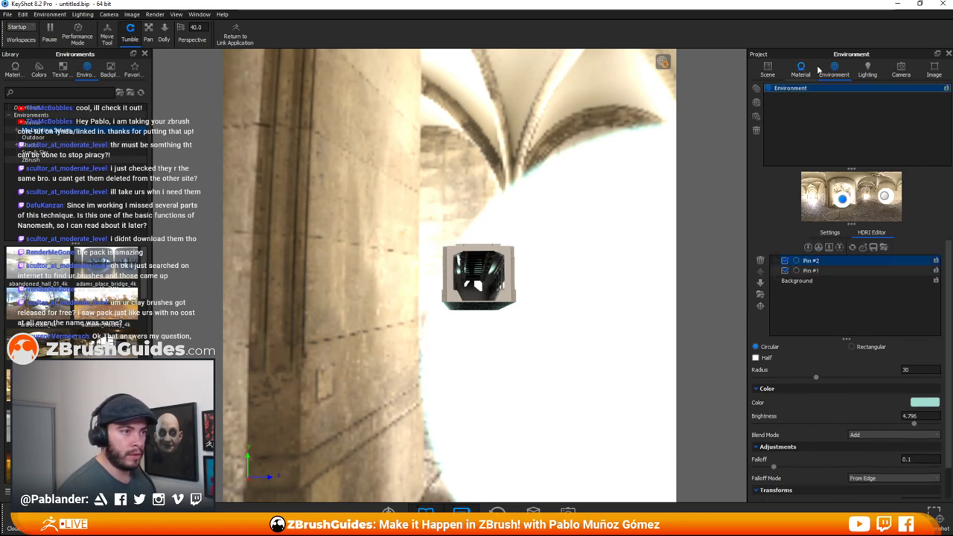
scroll(821, 380, down, 2)
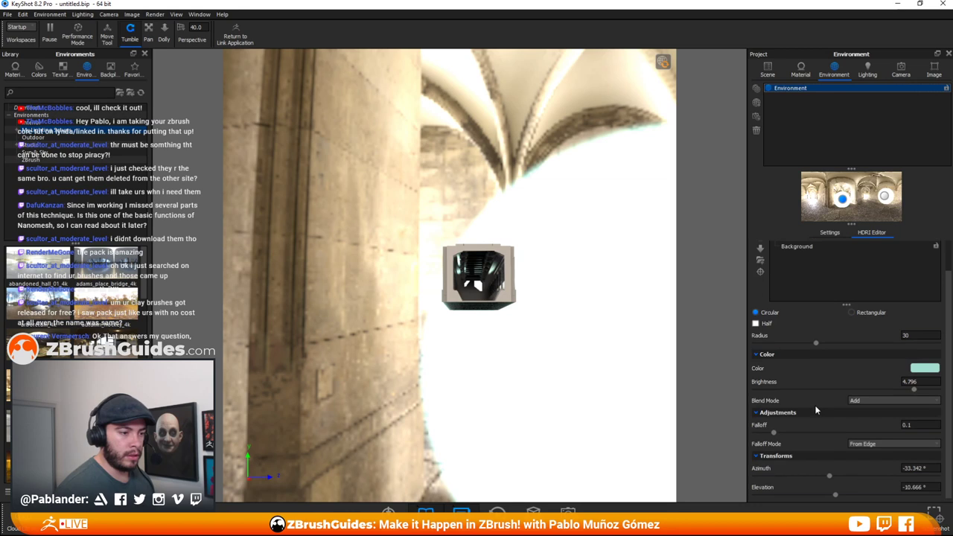
click(829, 233)
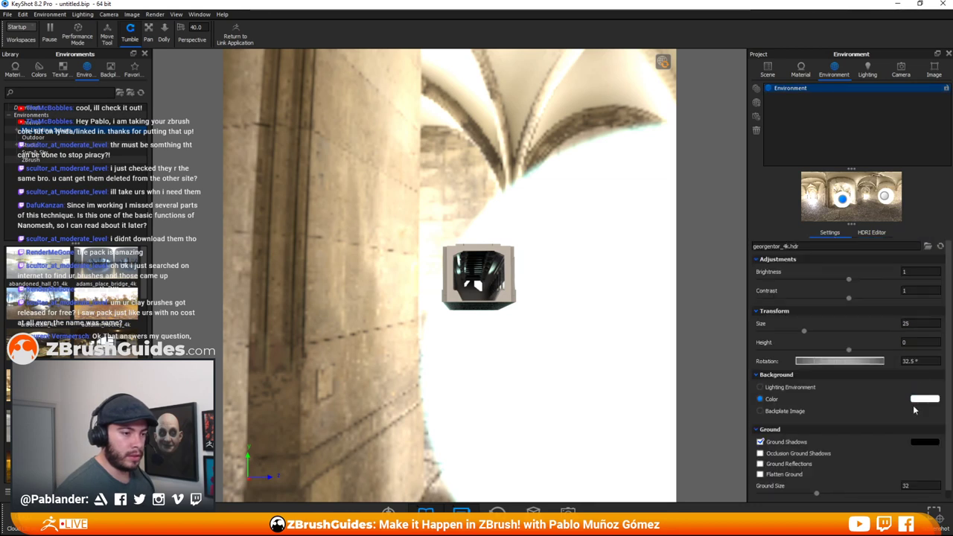
click(772, 399)
click(915, 399)
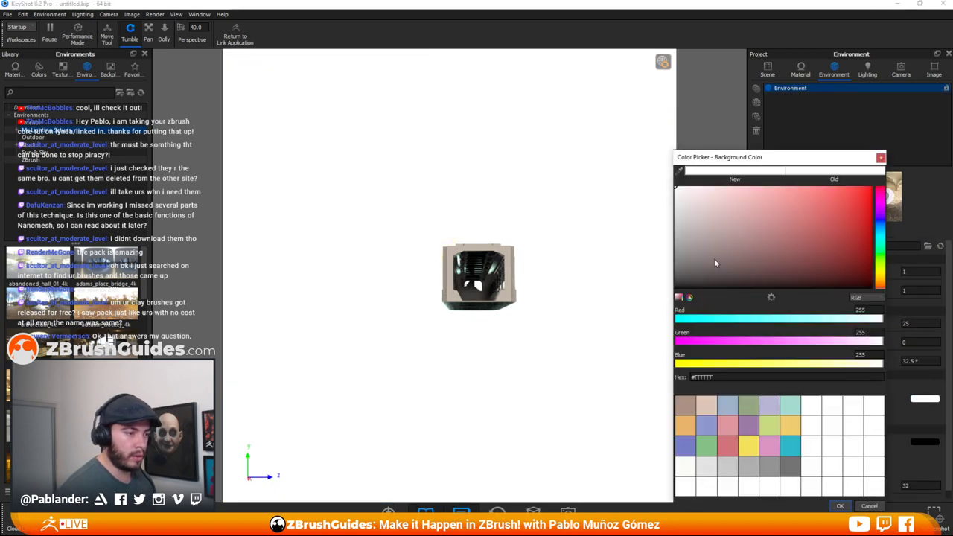
drag(714, 258, 660, 291)
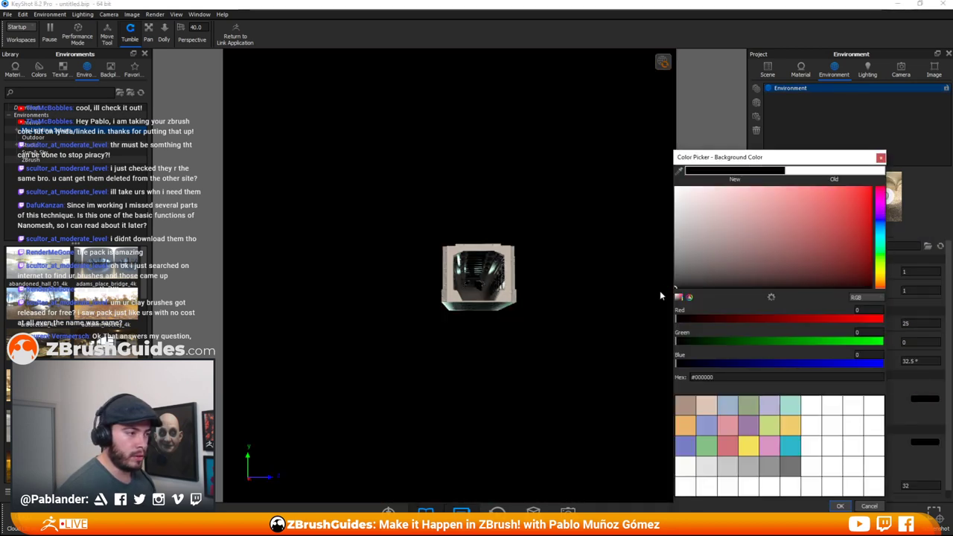
click(839, 506)
drag(683, 266, 563, 228)
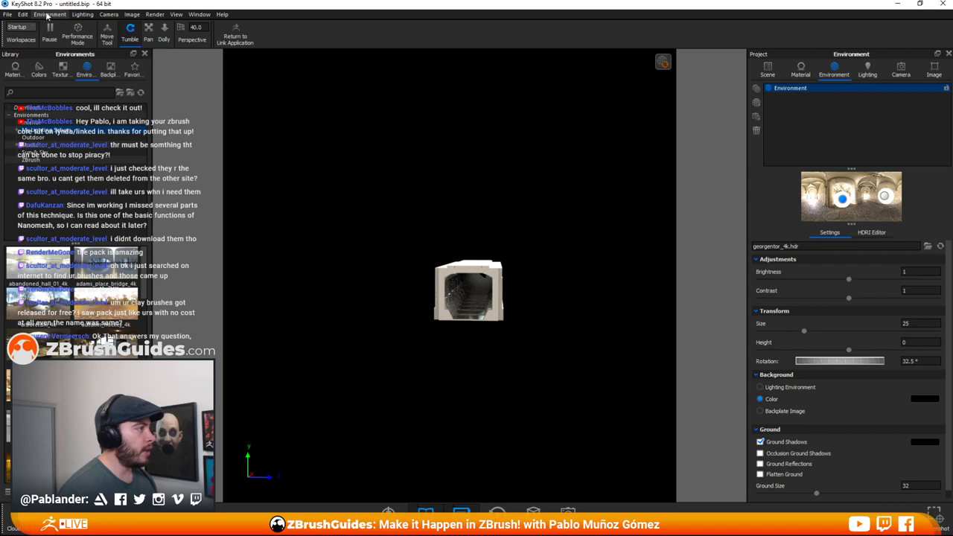
- Add a cube to the scene and raise it above the corridor's roof
click(23, 15)
mouse_move(50, 52)
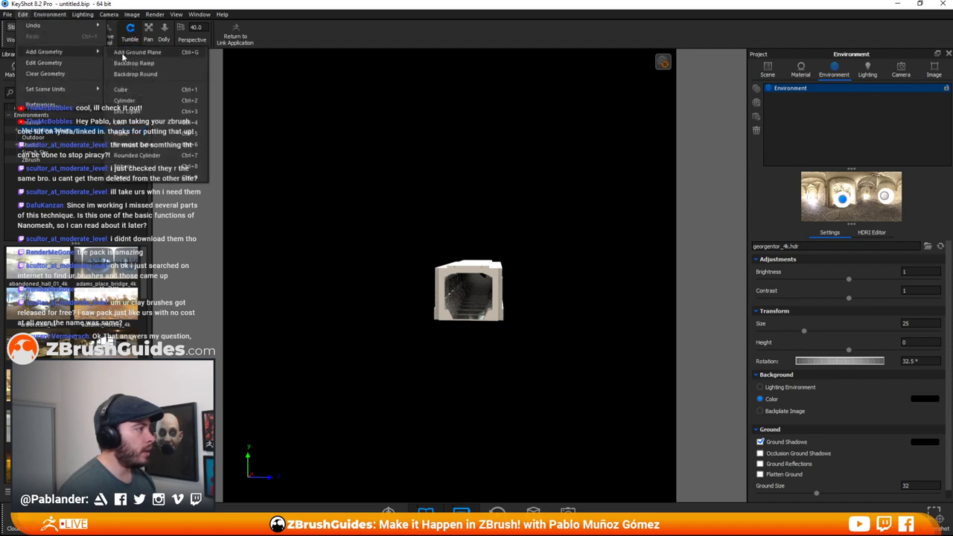
click(146, 93)
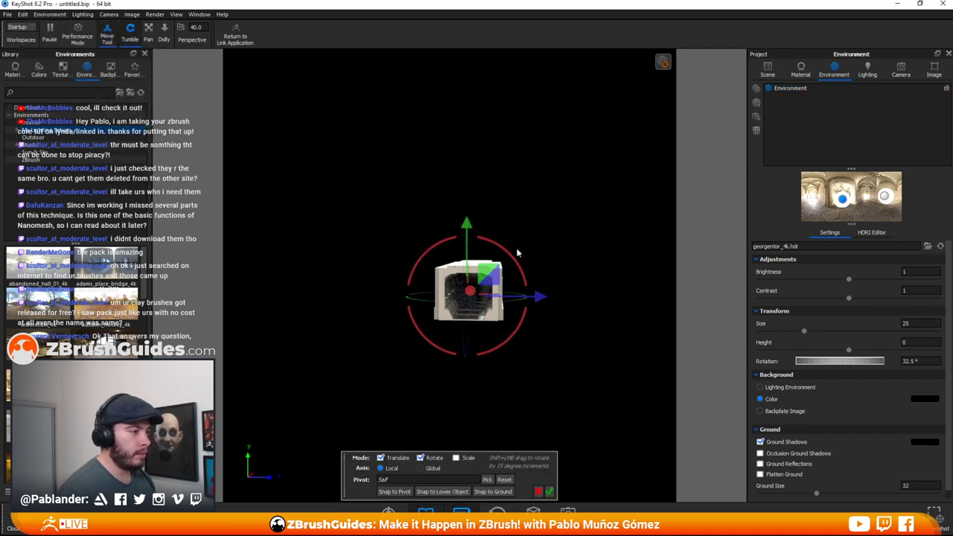
drag(484, 227, 466, 174)
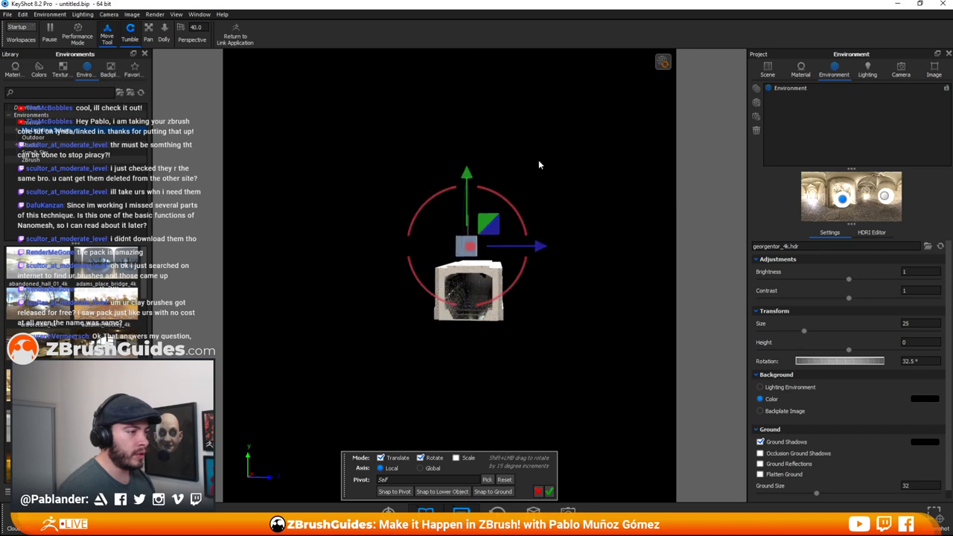
- Enable scaling for the cube, shrink it to a small flattened block above the corridor, and accept the transform
drag(538, 159, 514, 202)
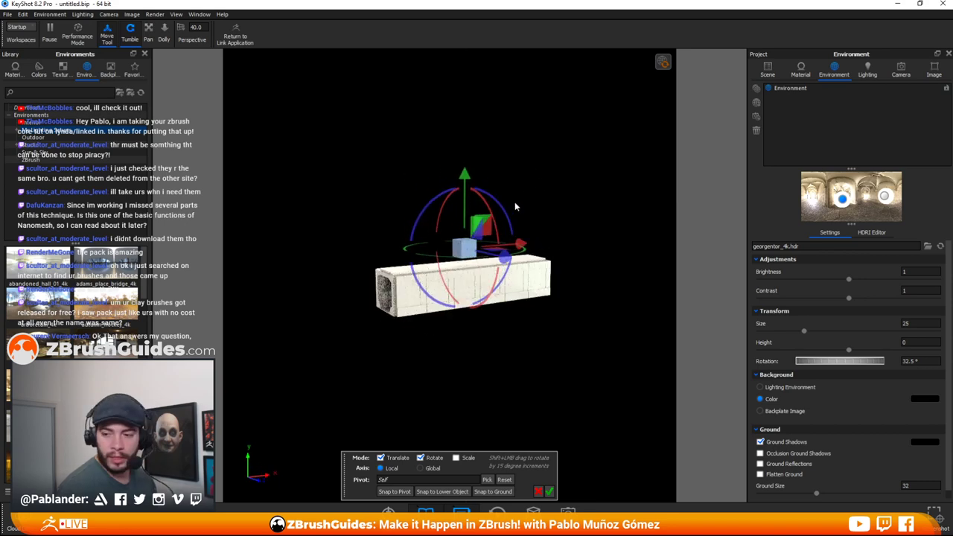
scroll(514, 202, up, 3)
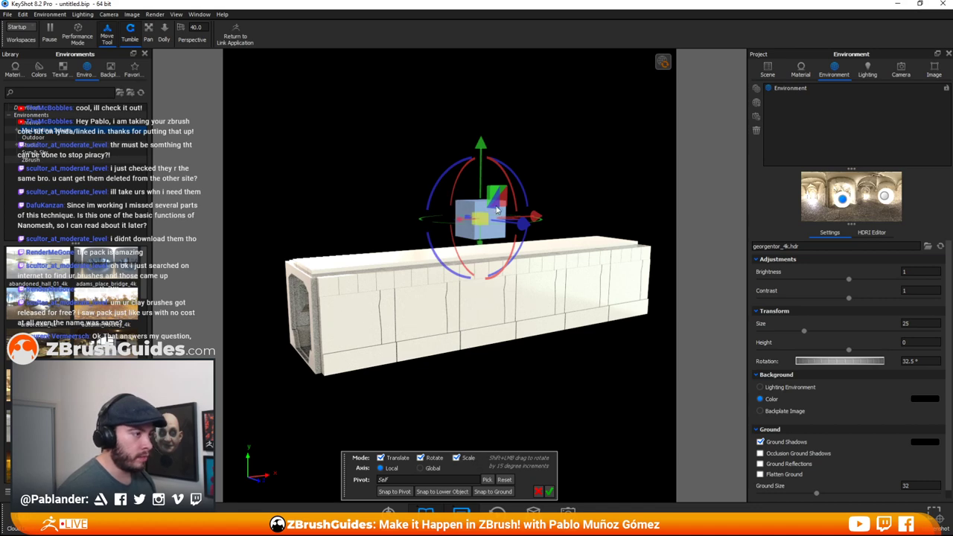
double_click(448, 217)
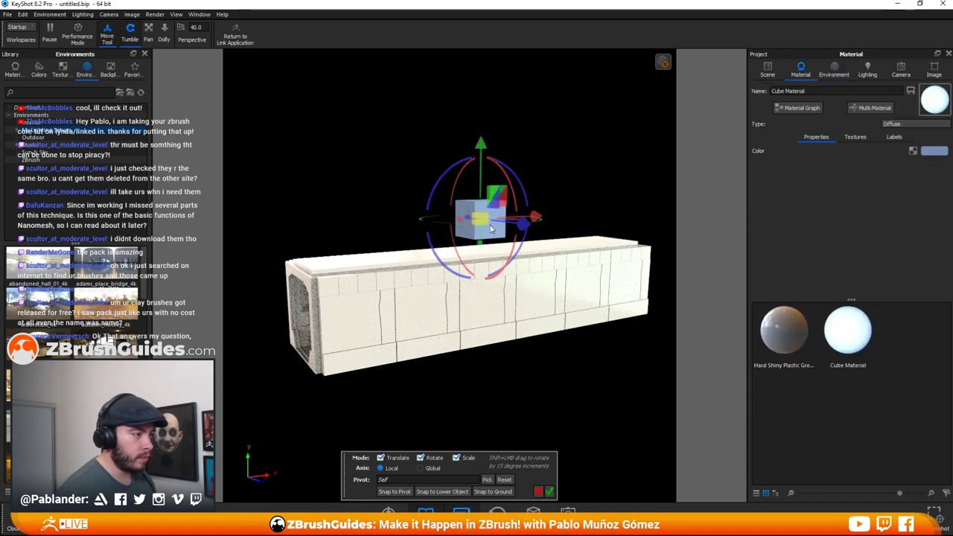
drag(483, 221, 471, 231)
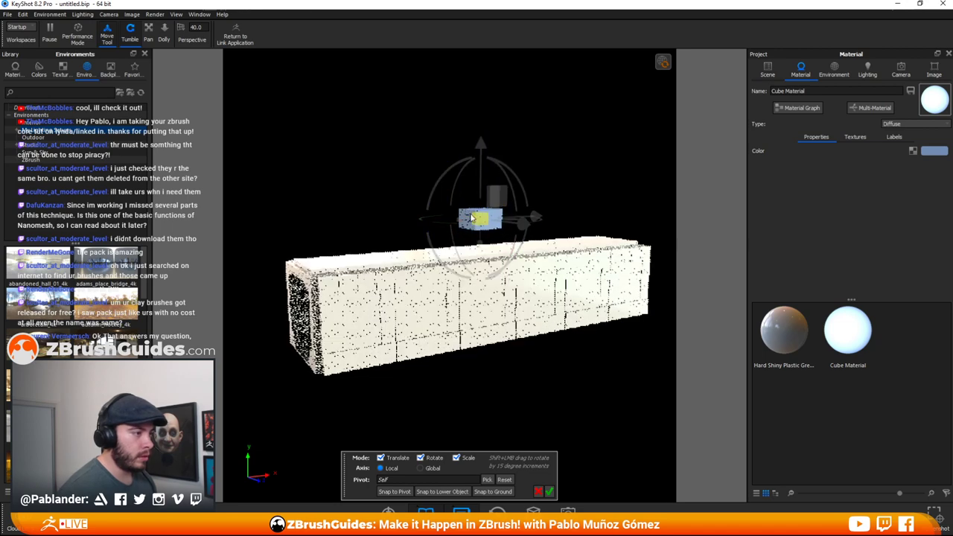
drag(516, 421, 600, 434)
click(549, 492)
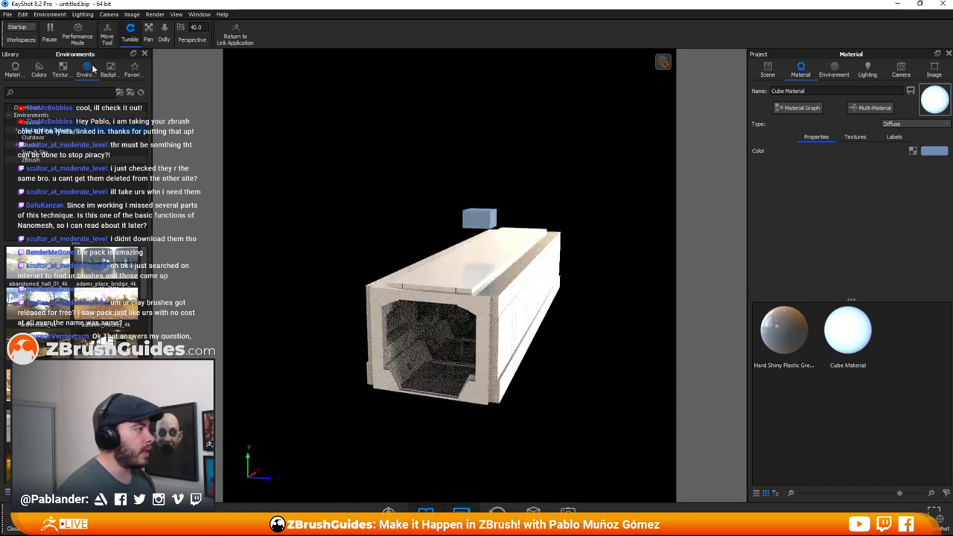
- Apply the Spotlight 120 degrees 6000 Lumen Neutral library material to the cube above the corridor
click(16, 72)
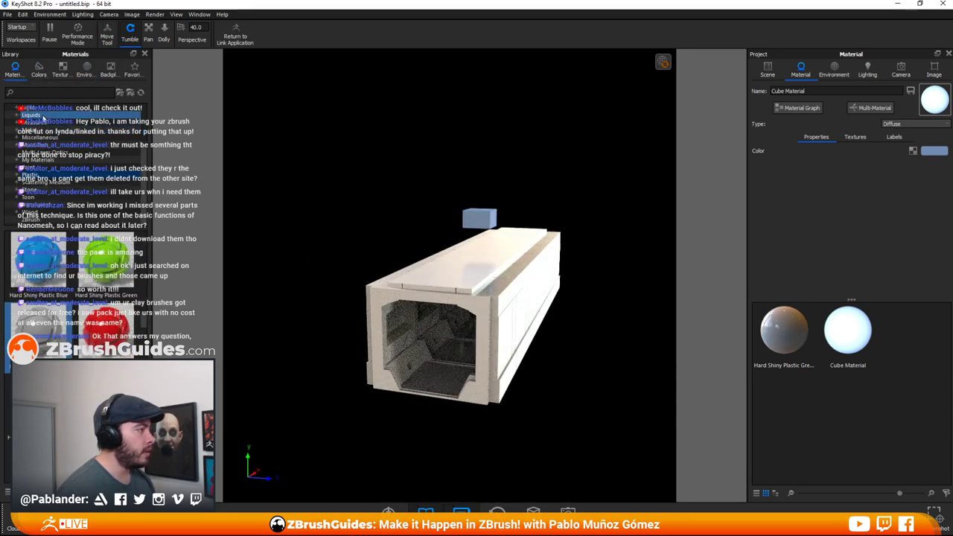
drag(93, 235, 476, 224)
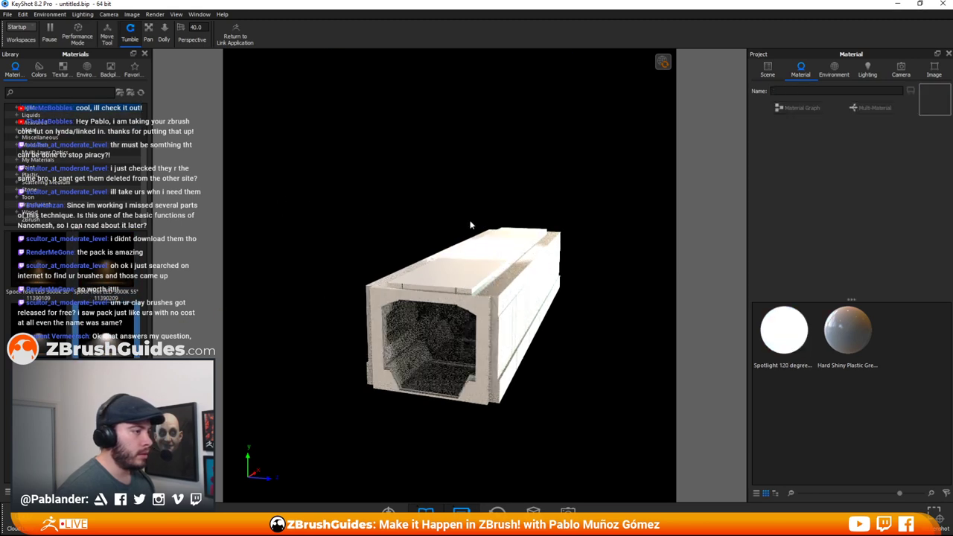
- Move the spotlight cube down inside the corridor near the ceiling, to about Y -2.3237 and Z 0.4848
click(768, 71)
click(812, 218)
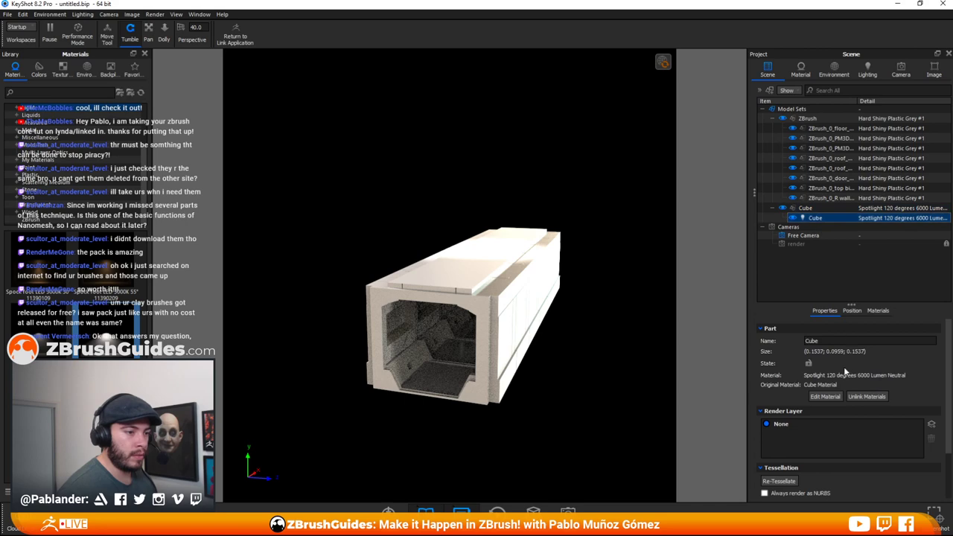
click(852, 311)
click(853, 330)
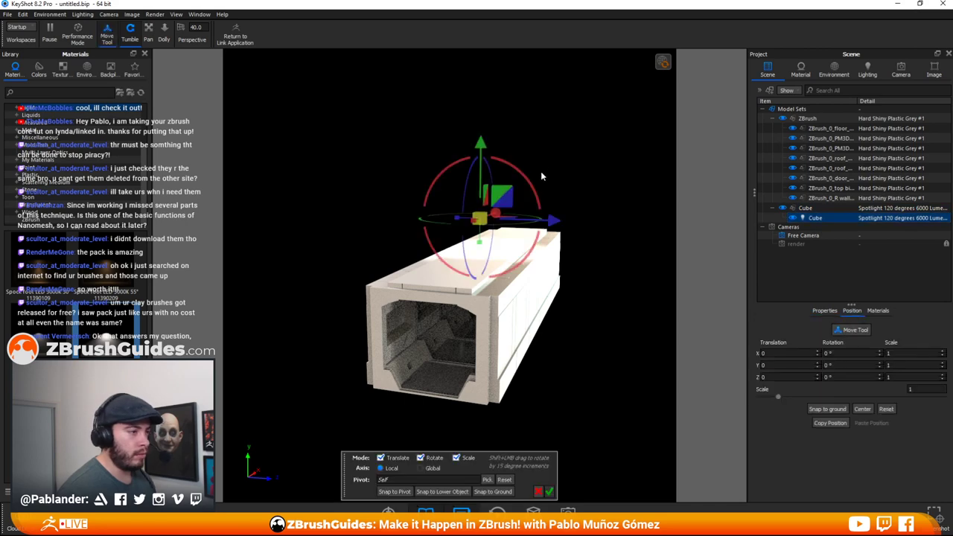
drag(480, 149, 481, 193)
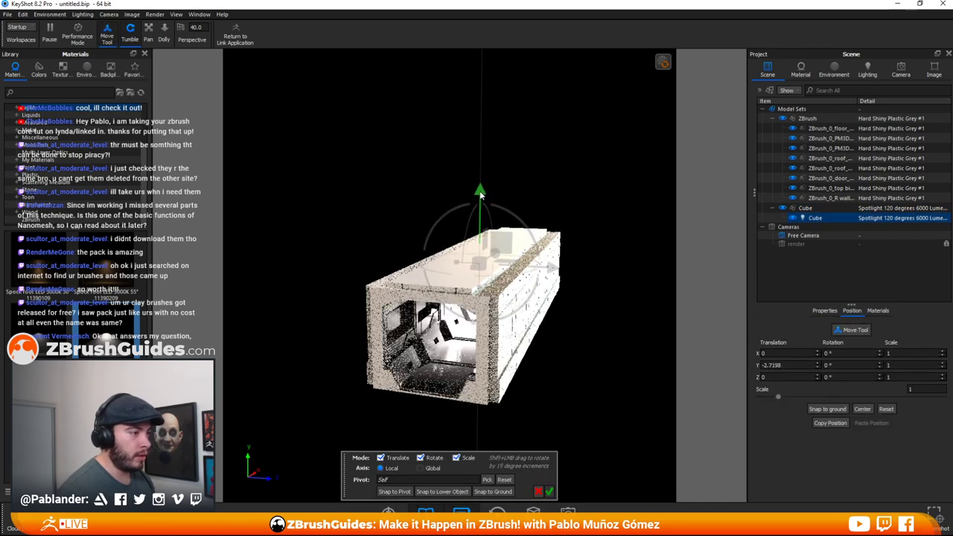
drag(571, 378, 561, 279)
scroll(561, 278, up, 5)
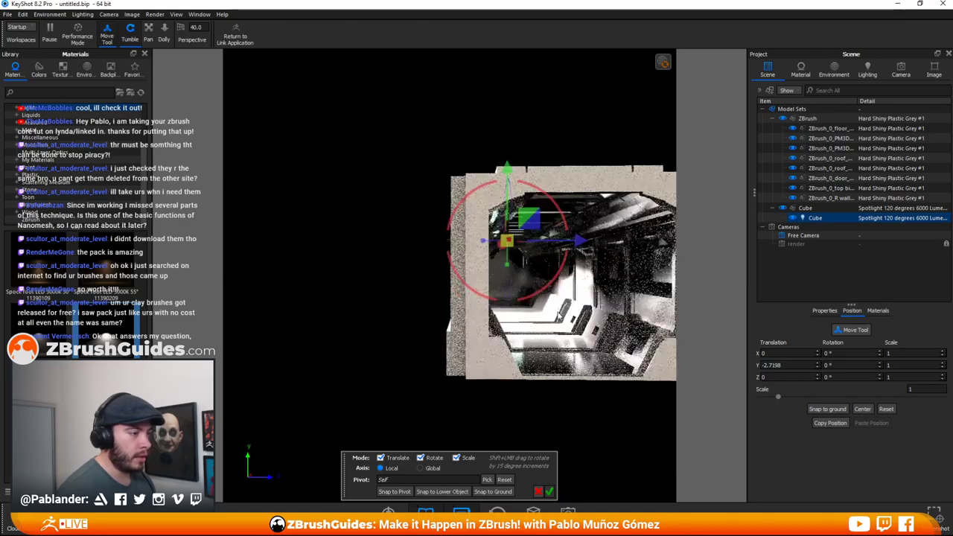
middle_drag(561, 273, 472, 266)
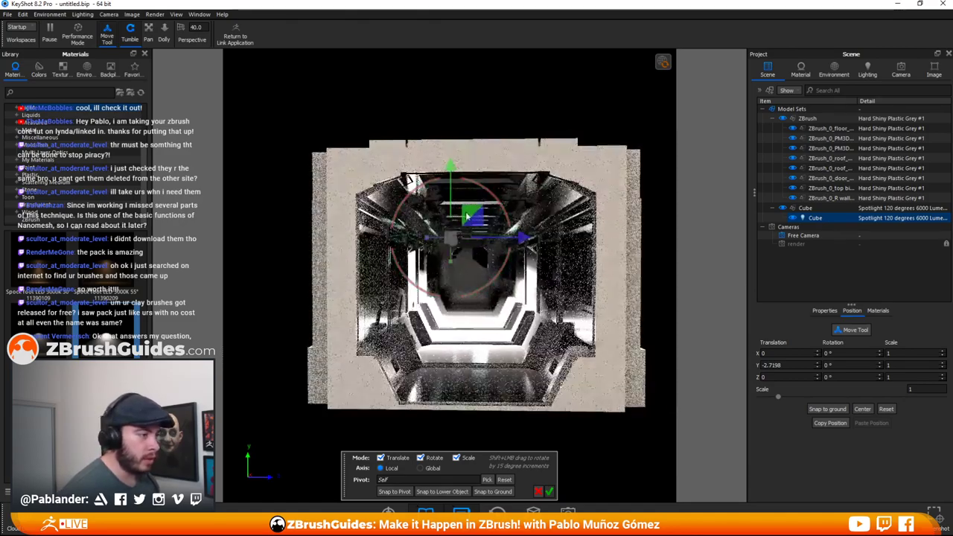
drag(470, 215, 492, 205)
- Slide the spotlight cube lengthwise toward the corridor's open end, to about X -3.56
scroll(523, 283, up, 2)
drag(522, 317, 584, 309)
scroll(523, 283, down, 4)
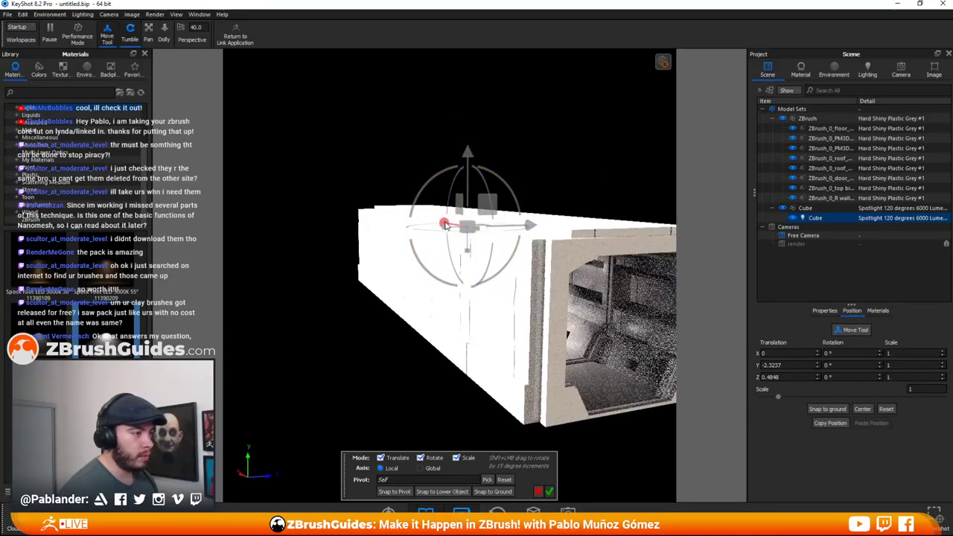
drag(461, 231, 698, 270)
drag(640, 286, 495, 283)
- Give the Spotlight 120 degrees material a pale warm color by adjusting its hue and Kelvin temperature
click(800, 71)
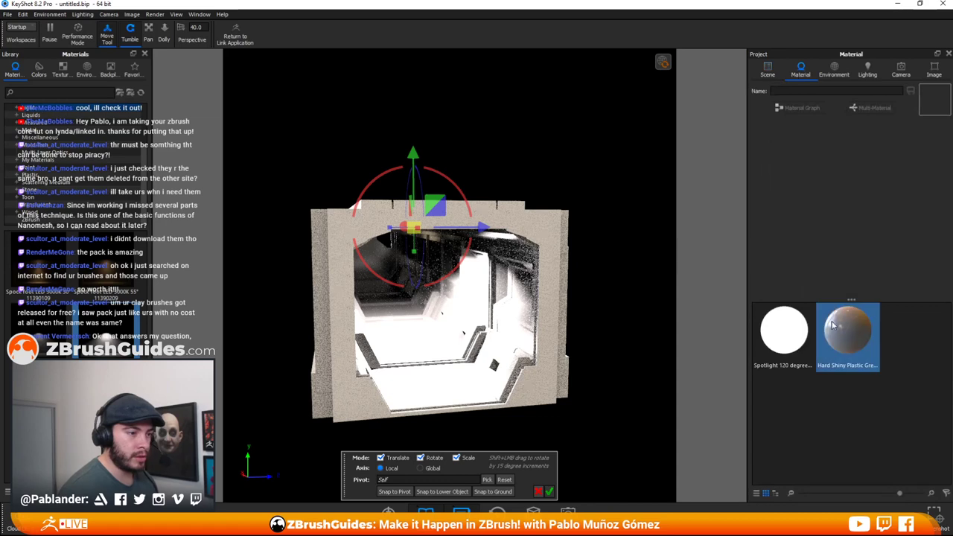
click(785, 334)
click(930, 151)
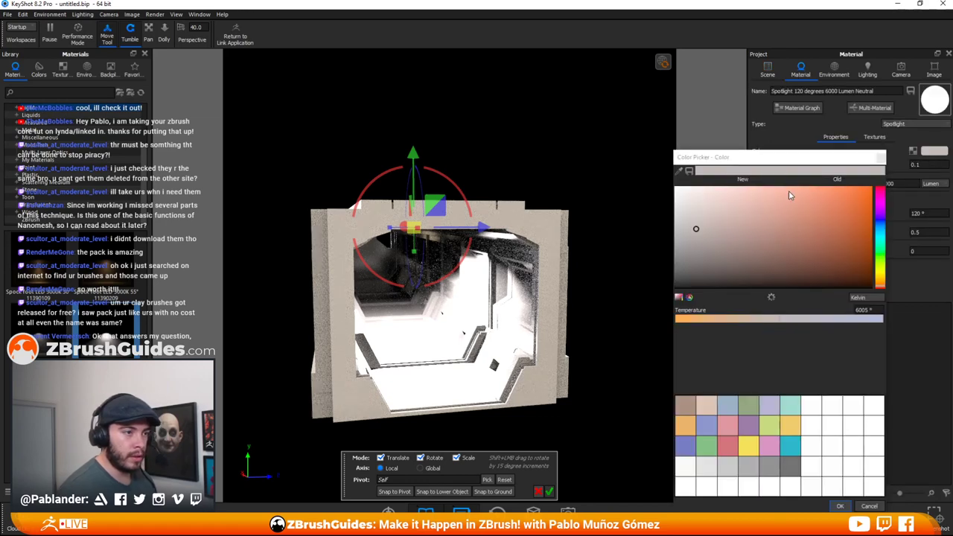
click(714, 204)
click(877, 277)
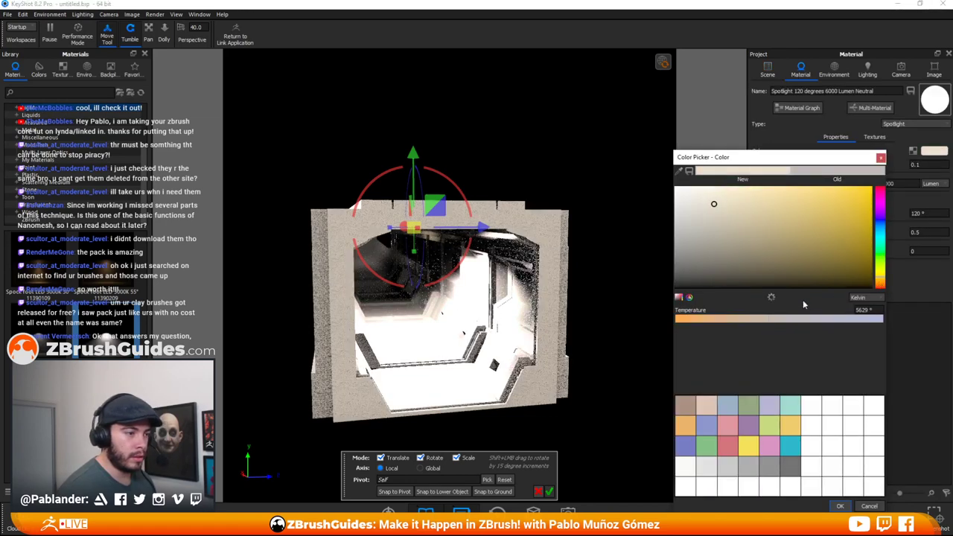
click(780, 320)
click(840, 506)
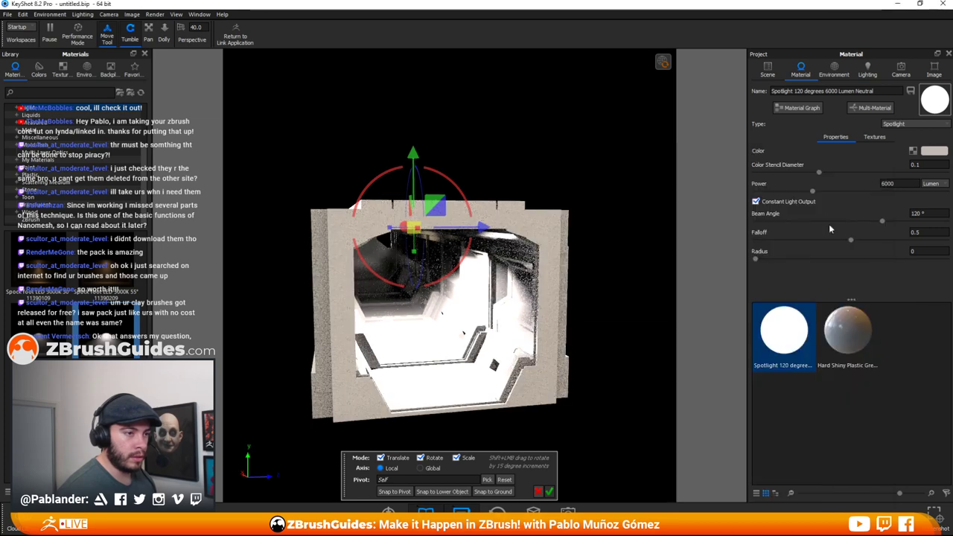
- Reduce the spotlight material's power to about 774 lumen and inspect the corridor from above
drag(812, 191, 776, 193)
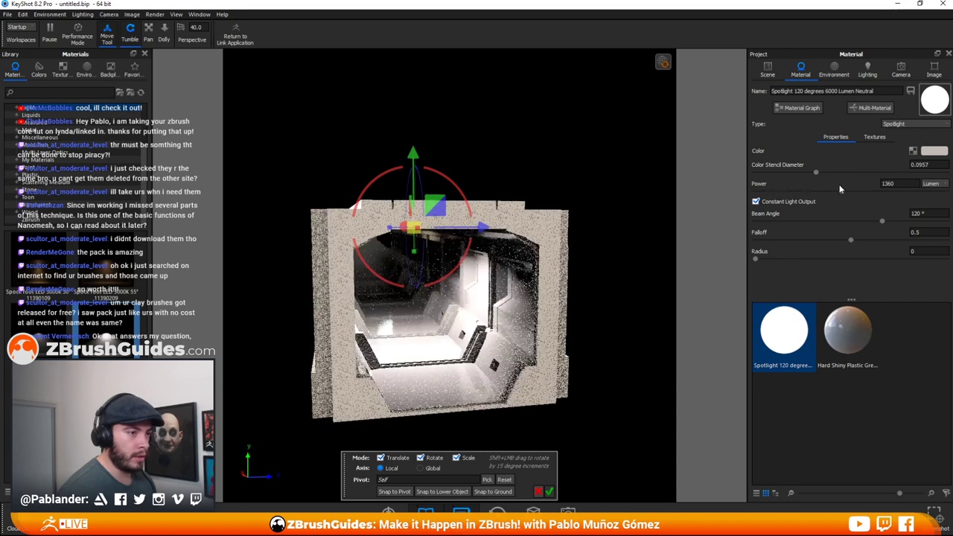
drag(842, 192, 827, 197)
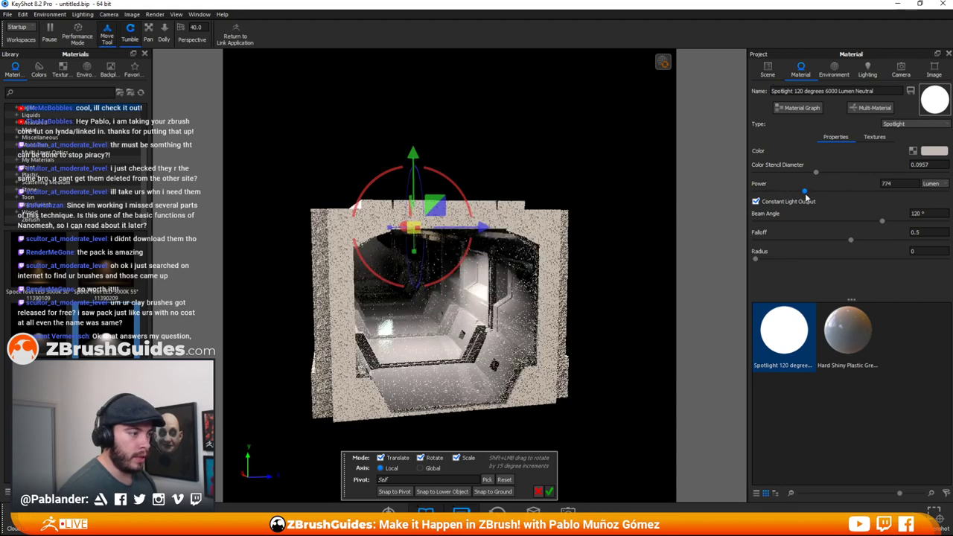
scroll(631, 211, down, 3)
drag(630, 205, 631, 231)
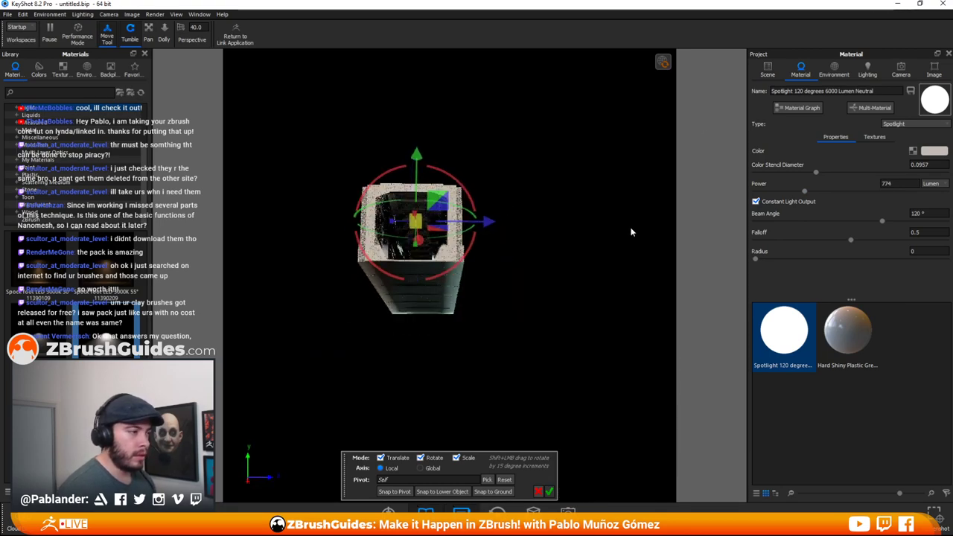
- Leave the Move Tool and set the spotlight material's power to 800 lumen
click(767, 70)
key(Escape)
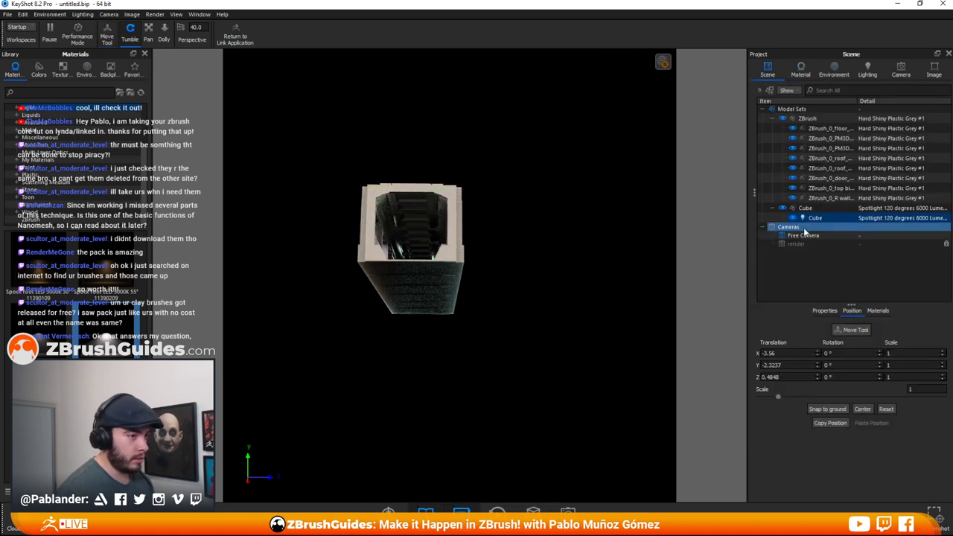
drag(562, 256, 741, 239)
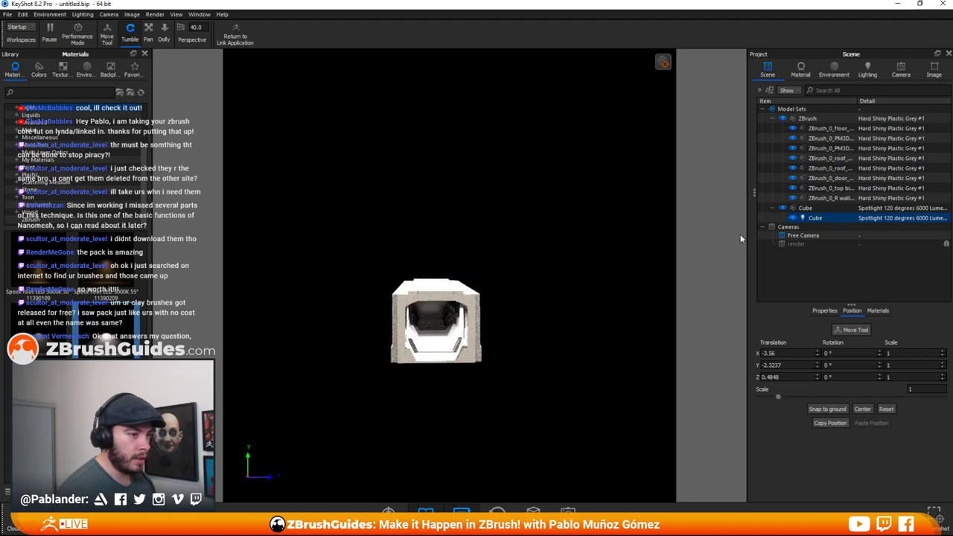
click(815, 79)
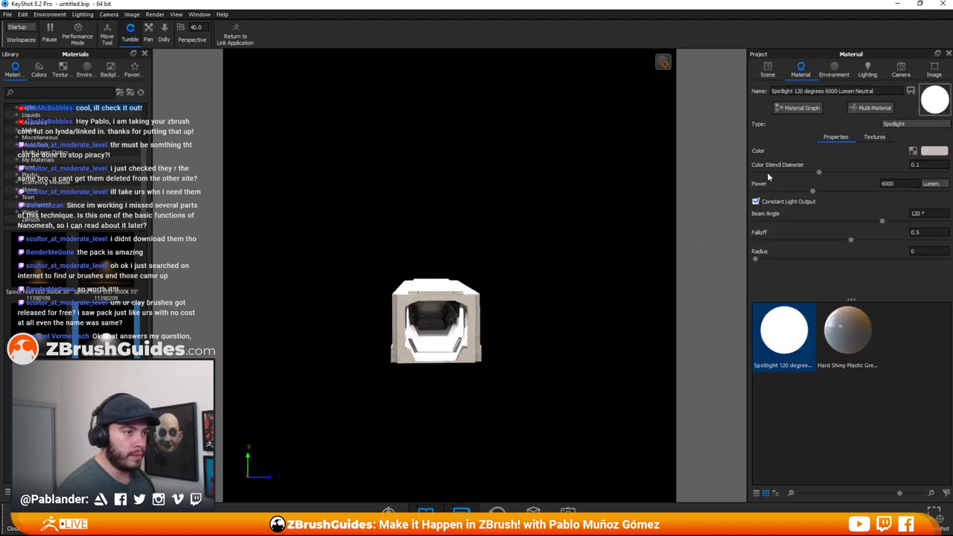
drag(791, 195, 774, 195)
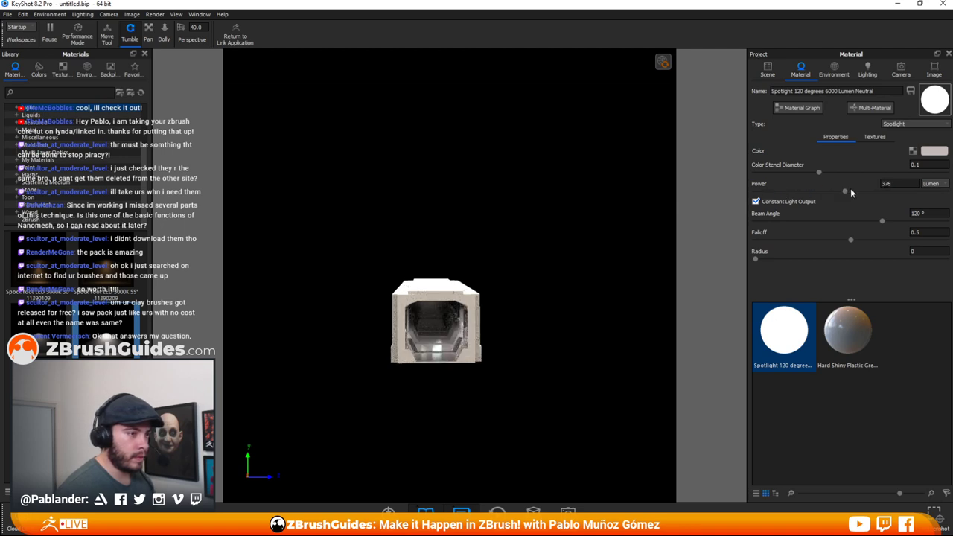
drag(614, 293, 609, 227)
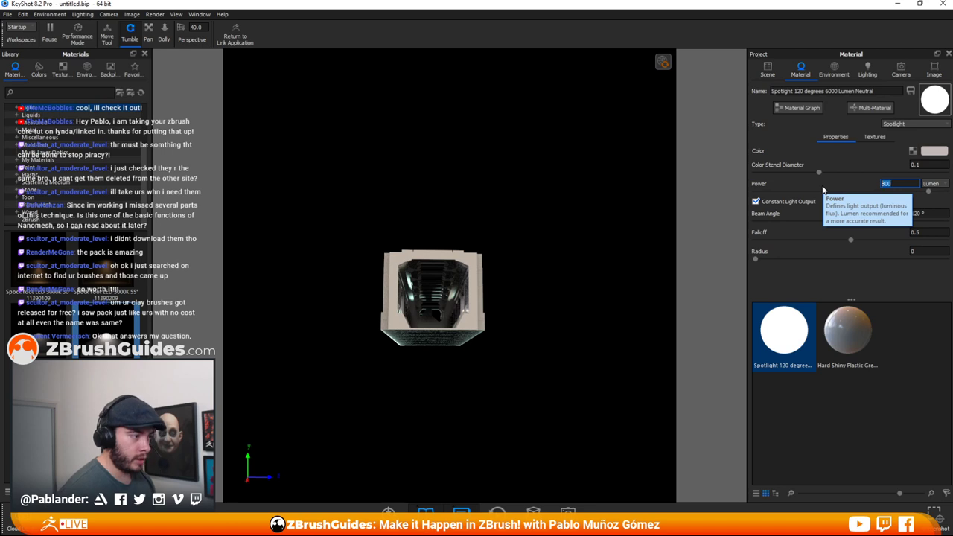
text(800)
drag(618, 206, 616, 242)
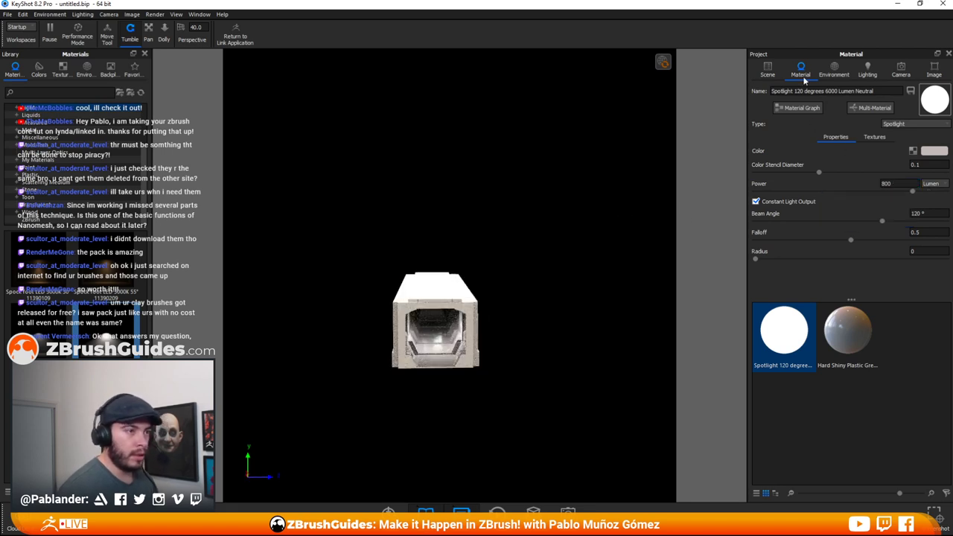
- Duplicate the spotlight cube and move the copy along the corridor to about X 2.5298
click(770, 70)
right_click(809, 220)
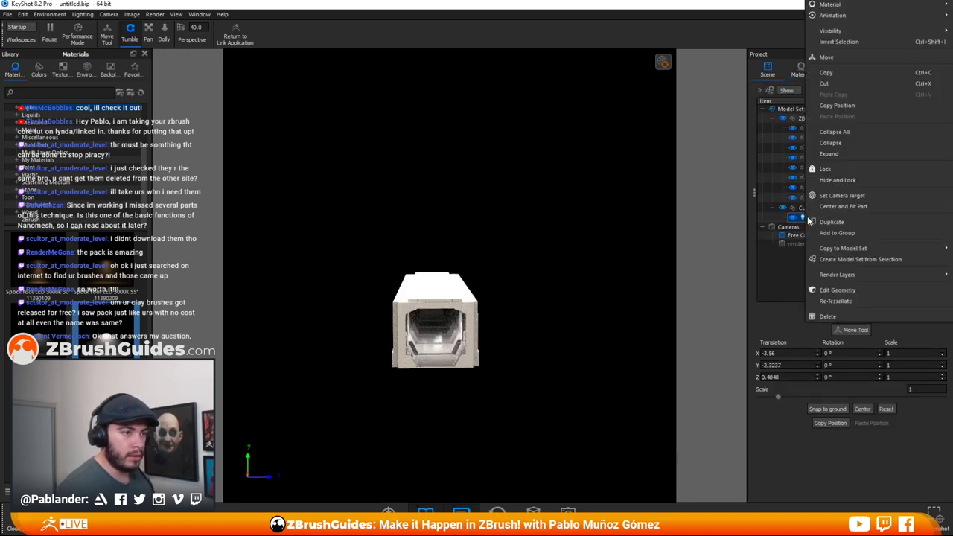
click(819, 221)
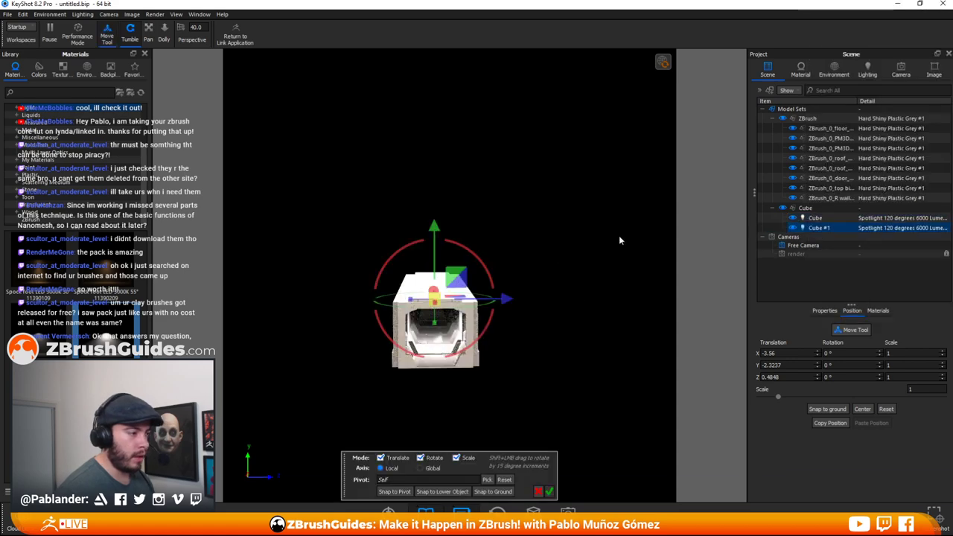
drag(618, 237, 649, 239)
drag(434, 284, 311, 129)
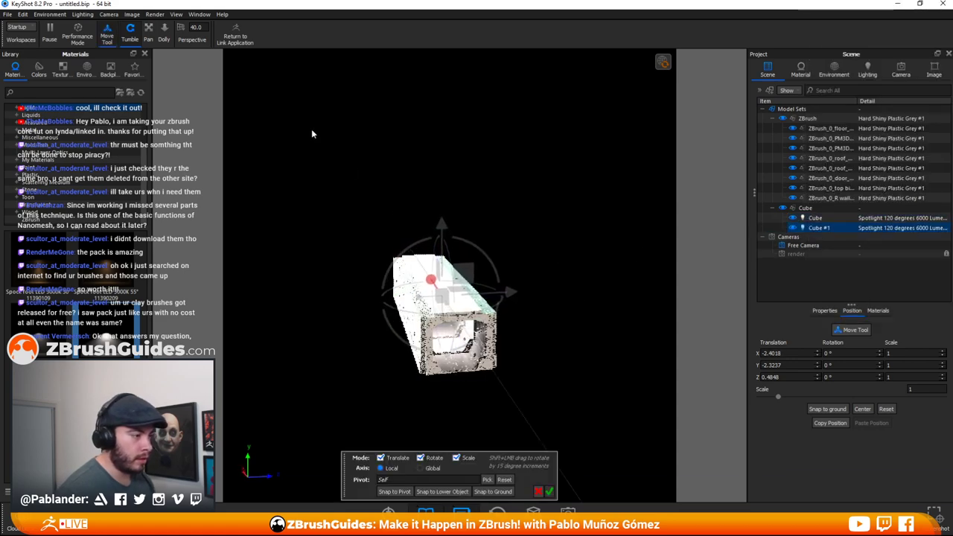
drag(539, 271, 480, 268)
drag(413, 273, 309, 260)
drag(627, 321, 538, 380)
click(547, 491)
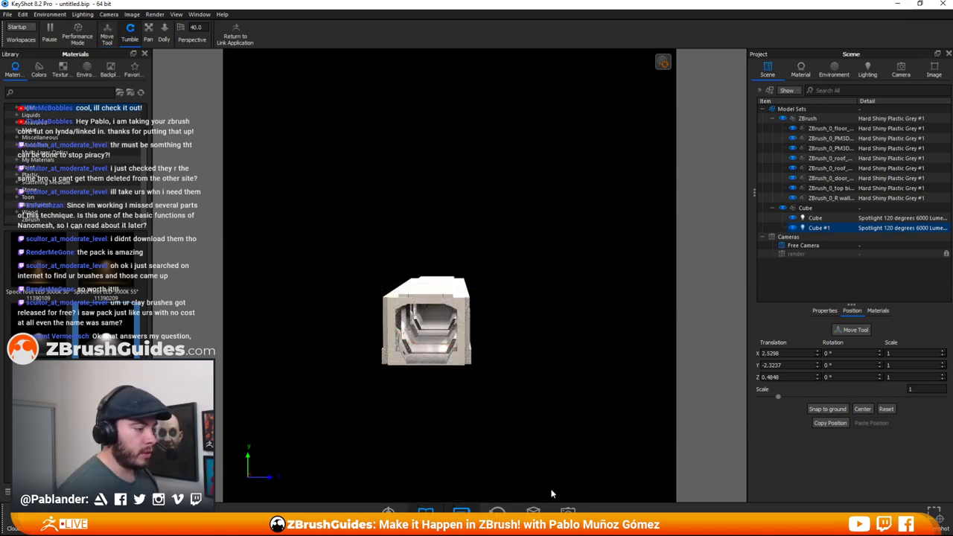
- Link the materials of the two spotlight cubes so they share one spotlight material
click(529, 318)
click(798, 68)
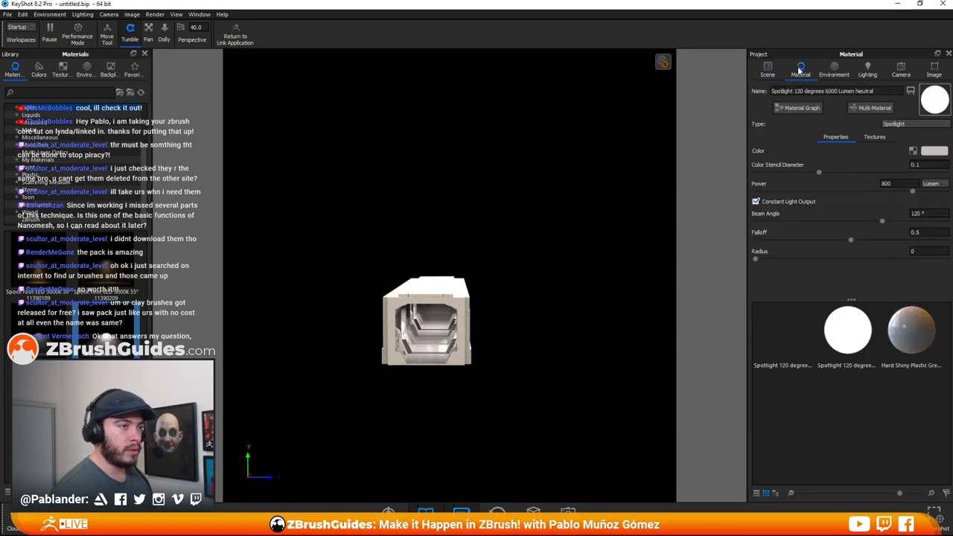
right_click(777, 332)
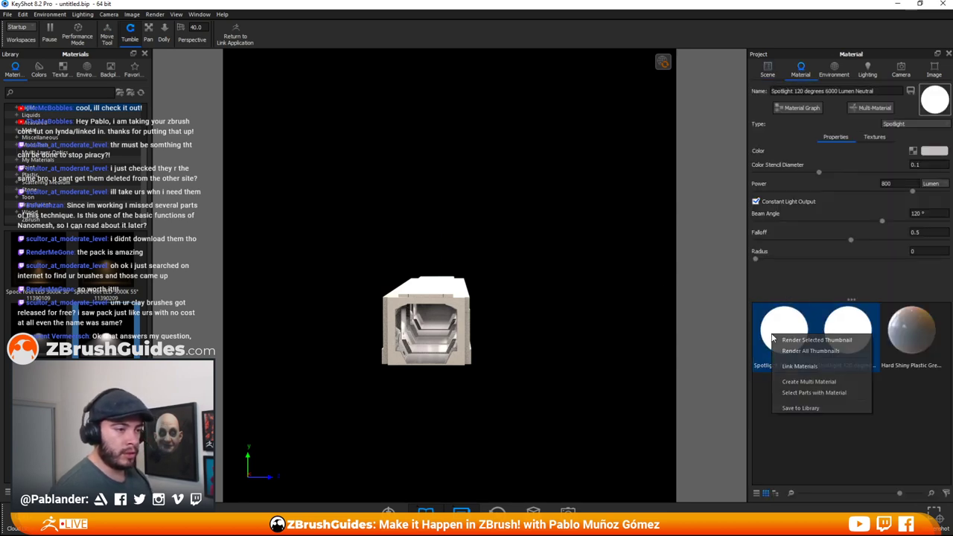
click(804, 365)
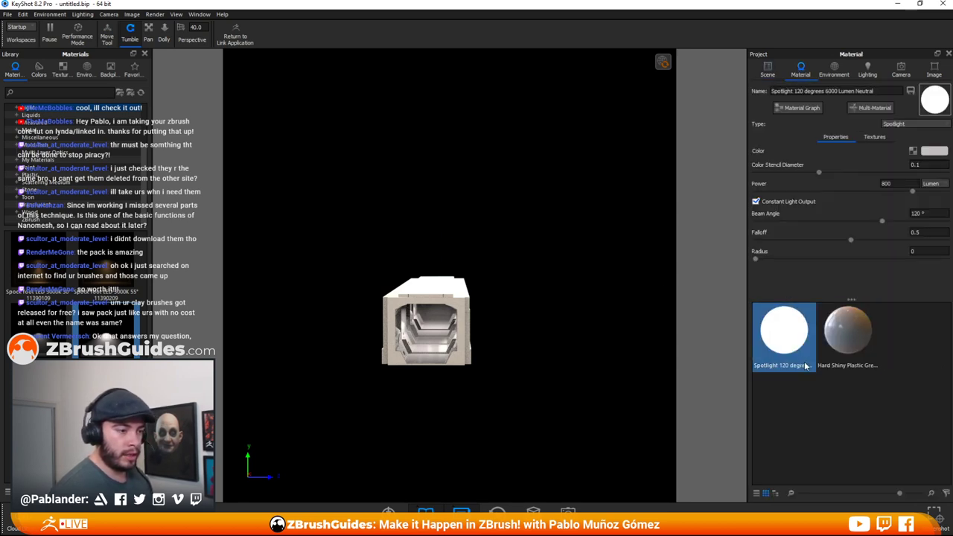
- Try orange and cyan on the shared spotlight material, and settle on a light blue color
click(934, 150)
click(765, 319)
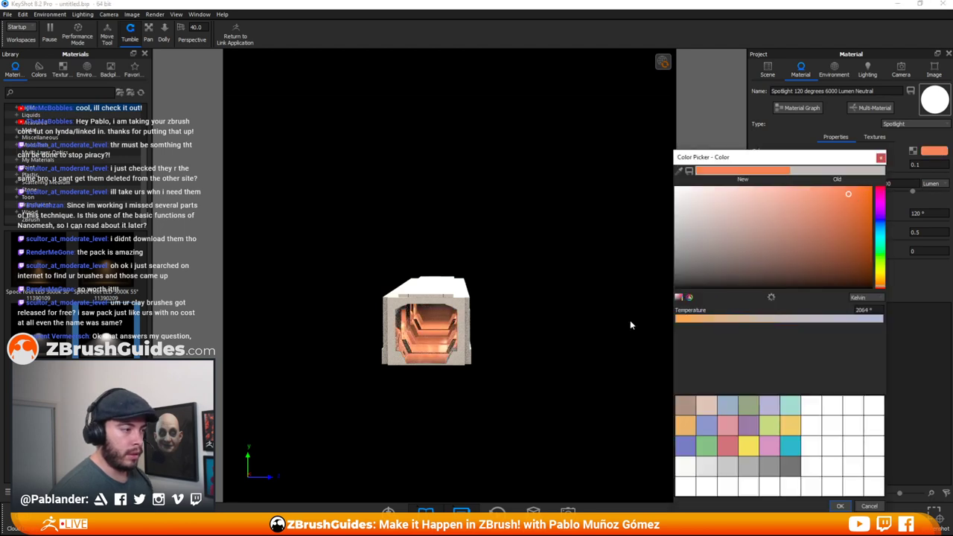
click(816, 319)
click(797, 448)
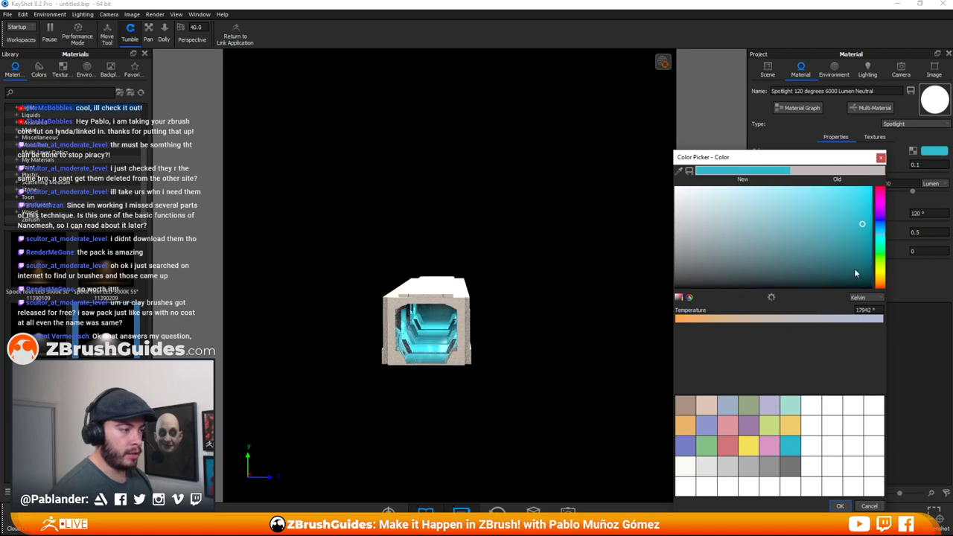
click(881, 233)
click(798, 207)
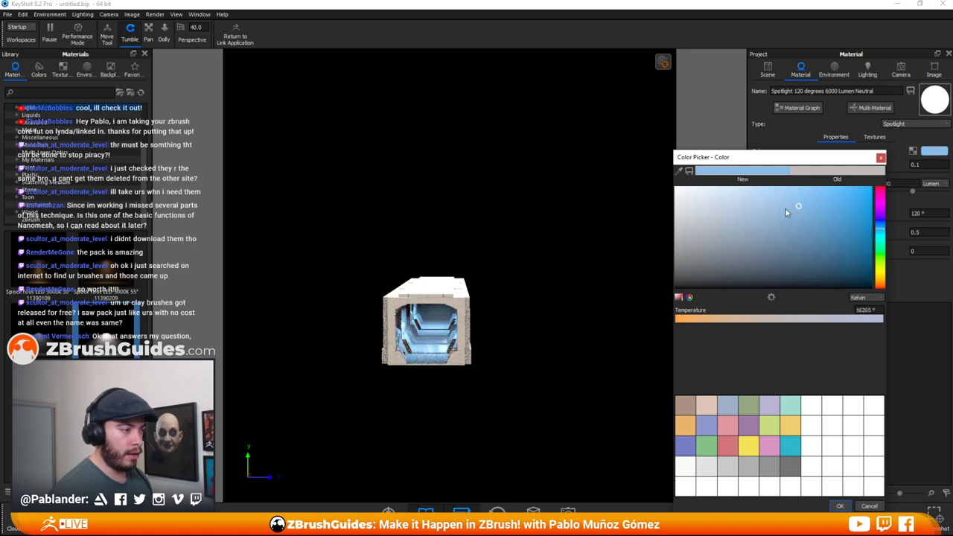
click(829, 206)
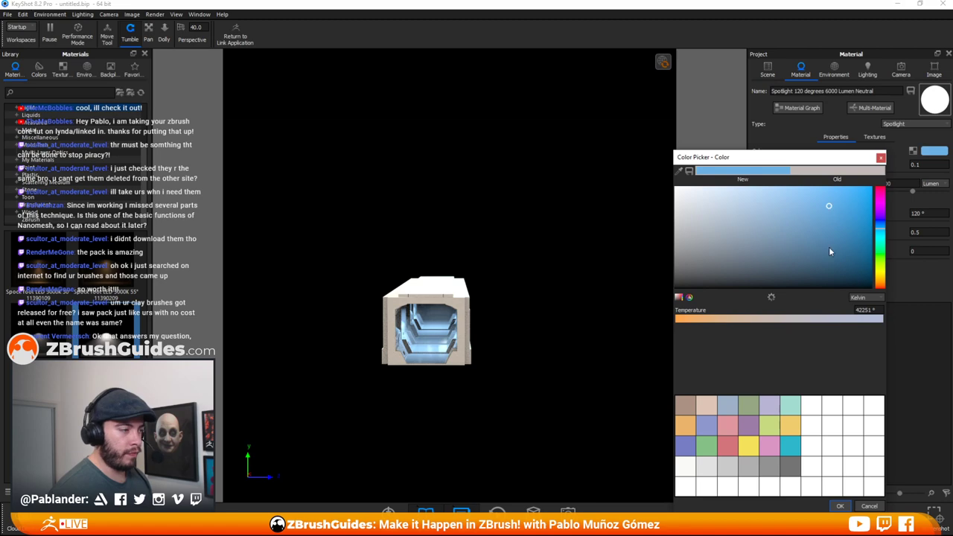
click(840, 506)
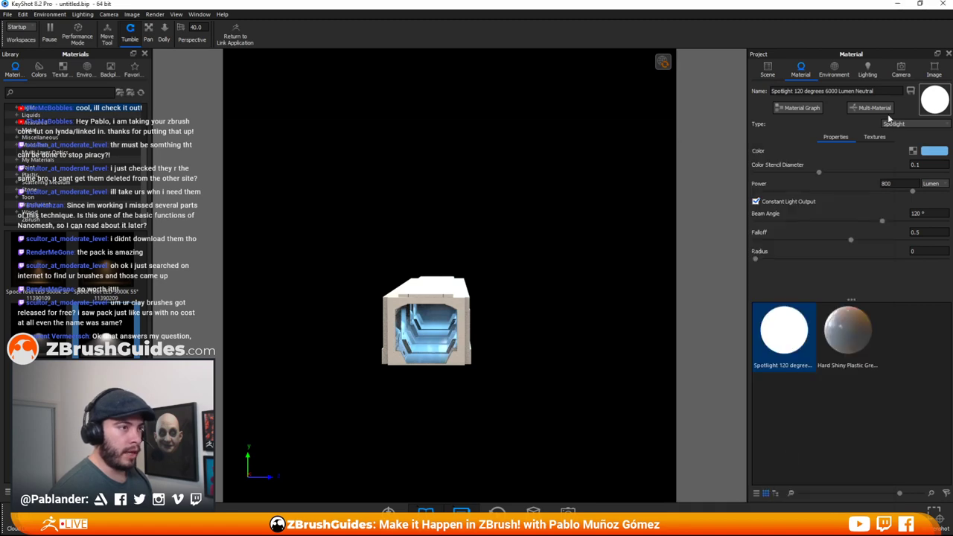
- Activate the render camera and lower the roughness of the Hard Shiny Plastic Grey #1 material to 0.00753
click(898, 79)
click(800, 97)
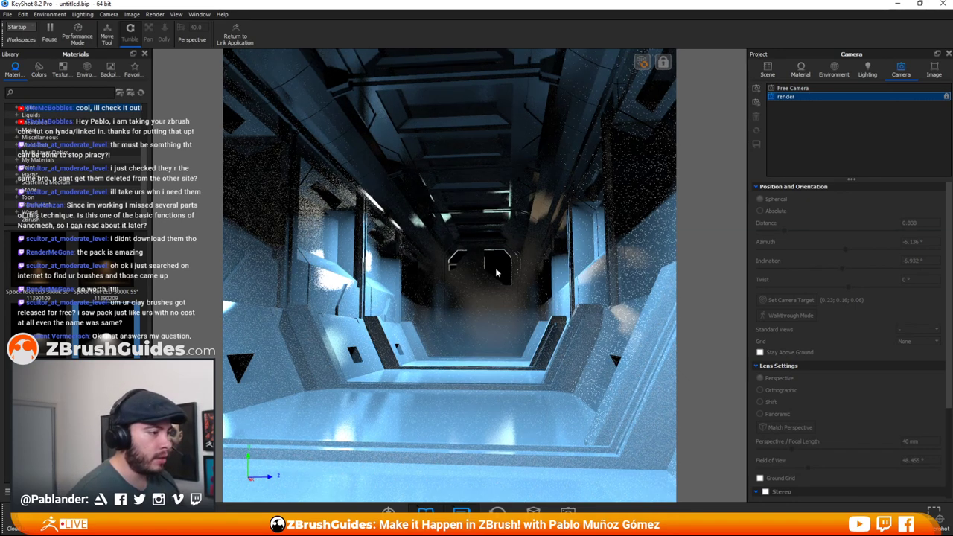
ctrl+drag(413, 269, 406, 287)
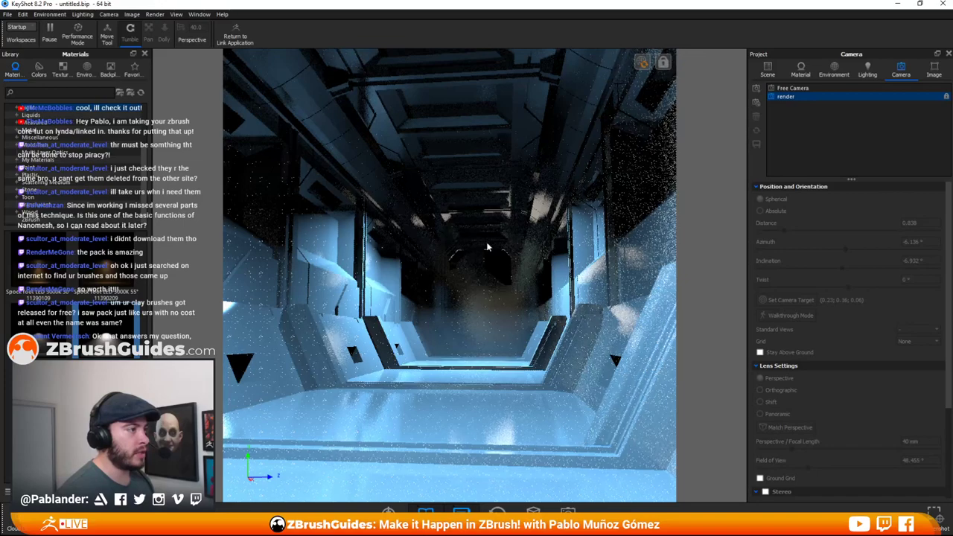
double_click(393, 135)
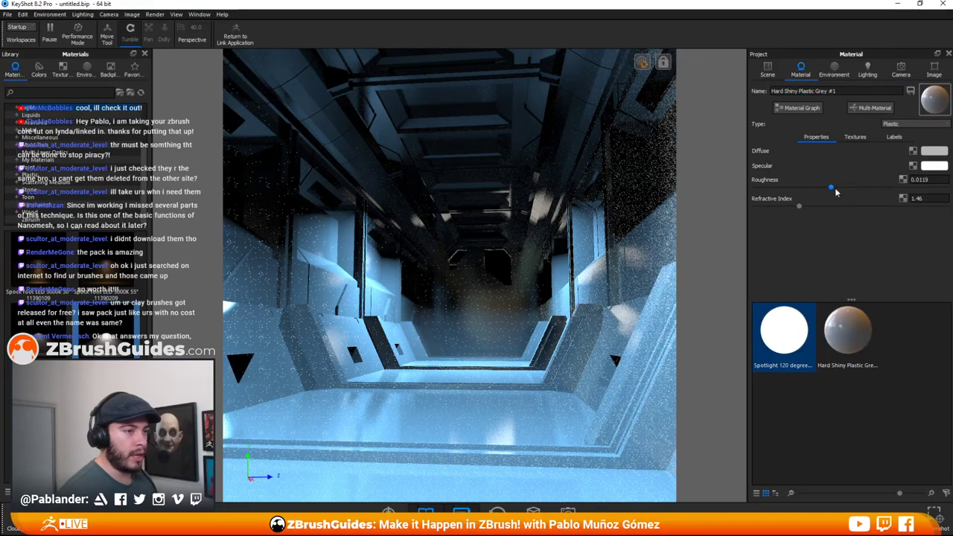
drag(924, 187, 802, 187)
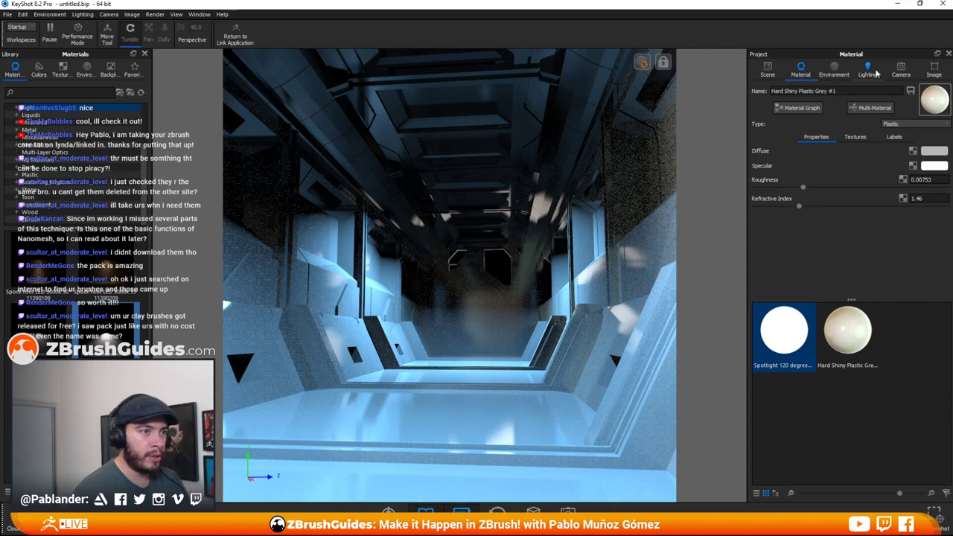
- Add a new camera and frame a close-up of the stepped wall trim inside the corridor
click(901, 71)
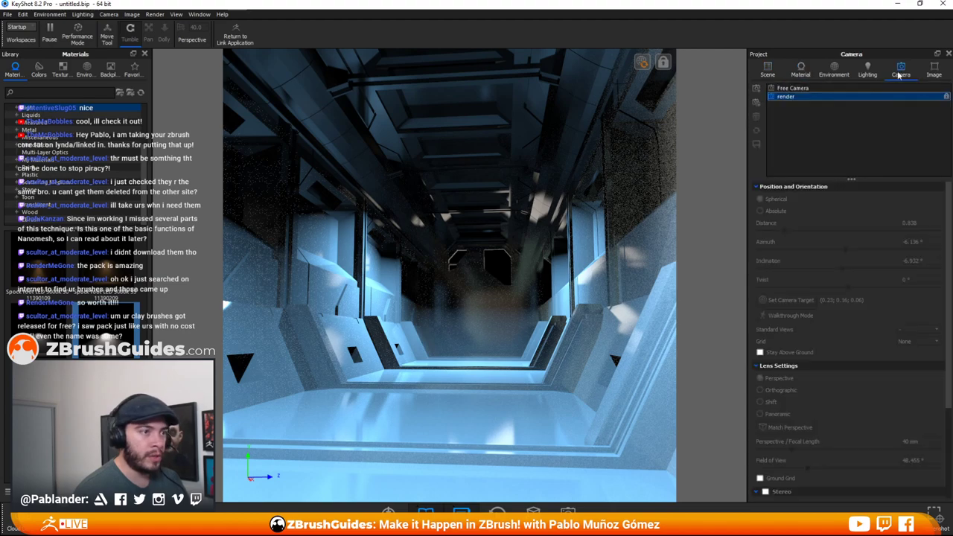
click(757, 89)
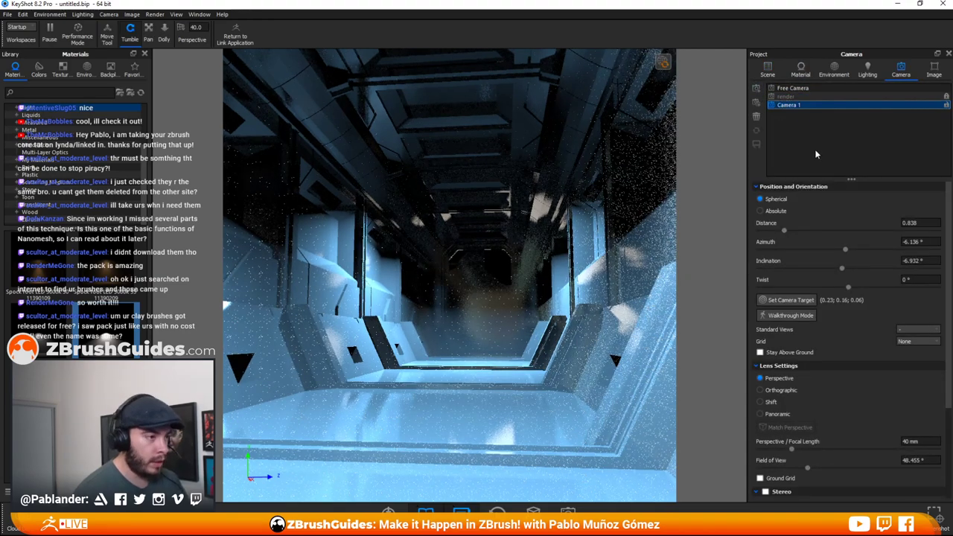
middle_drag(598, 363, 437, 229)
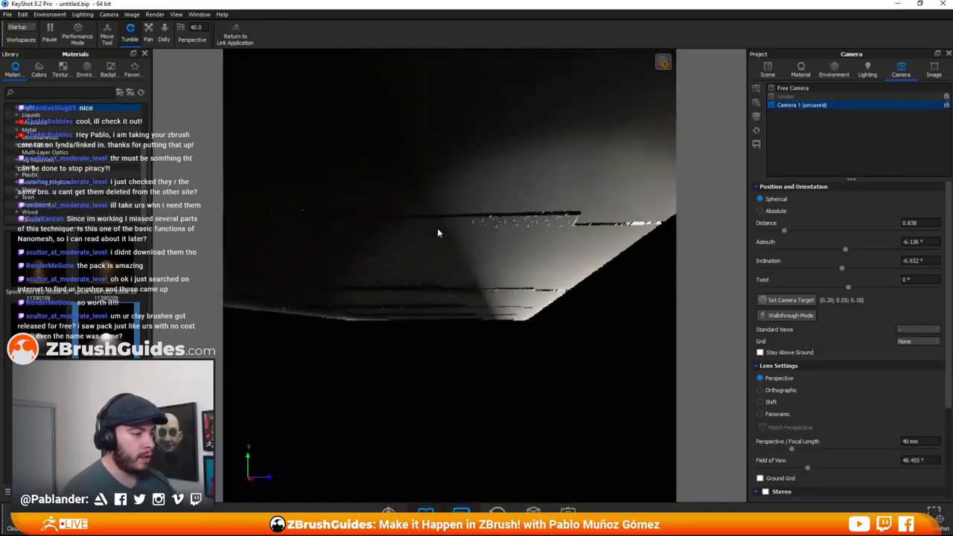
drag(437, 228, 554, 387)
middle_drag(555, 387, 440, 342)
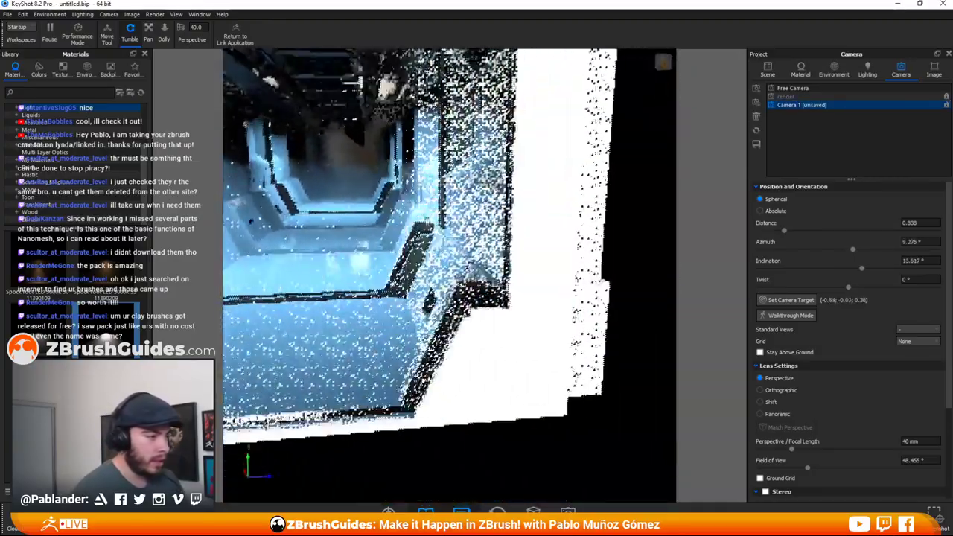
drag(439, 343, 488, 358)
scroll(488, 359, down, 5)
scroll(521, 327, up, 8)
middle_drag(655, 321, 558, 233)
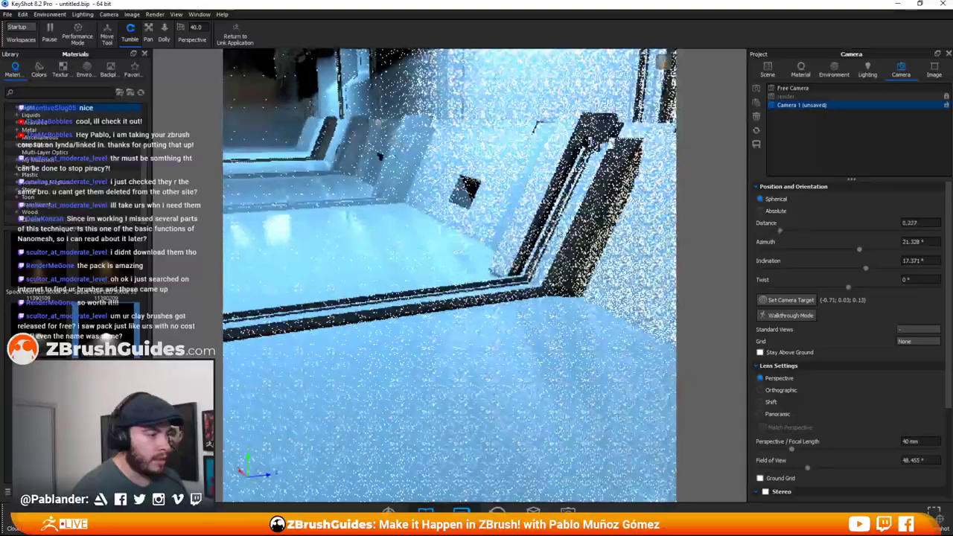
scroll(556, 232, up, 5)
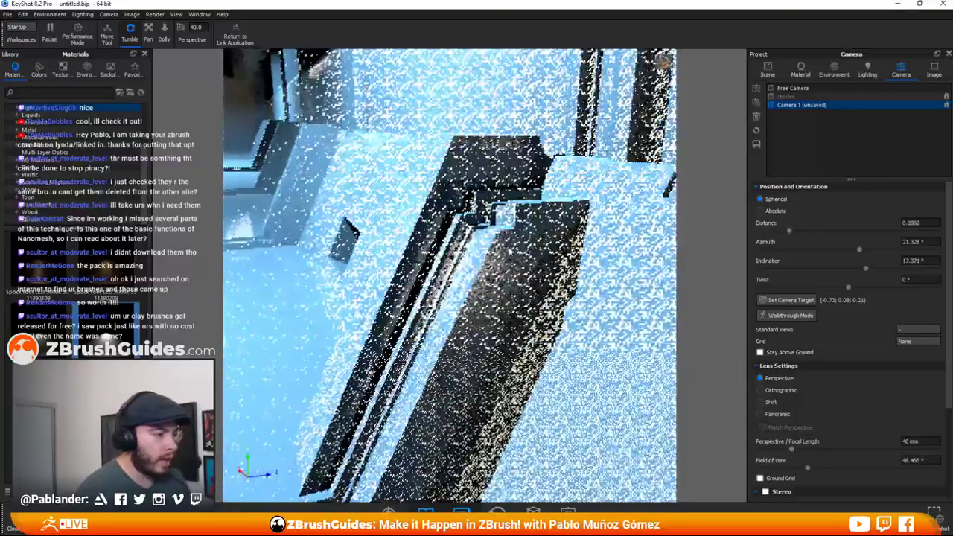
scroll(588, 227, up, 3)
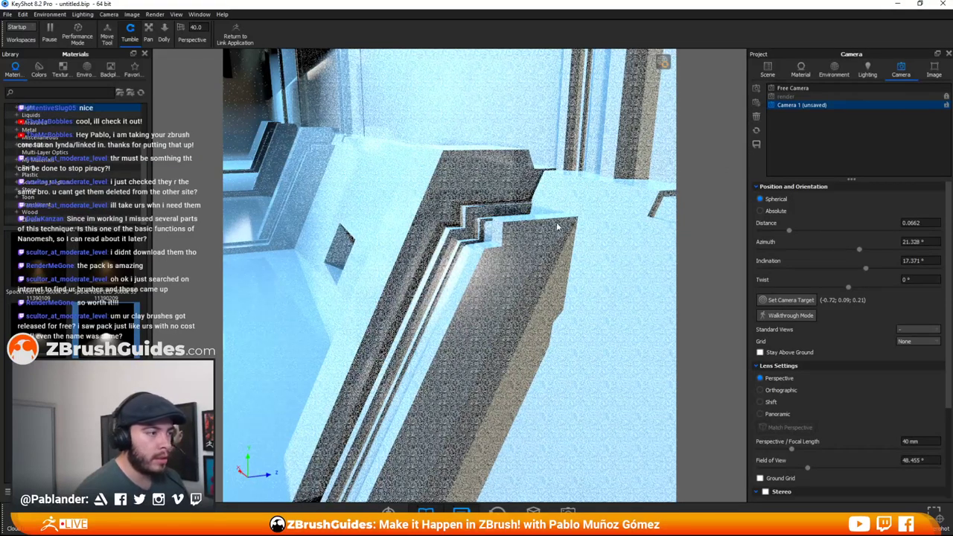
- Examine the wall trim's material and the second roof part's properties, including its Rounded Edges settings
double_click(522, 246)
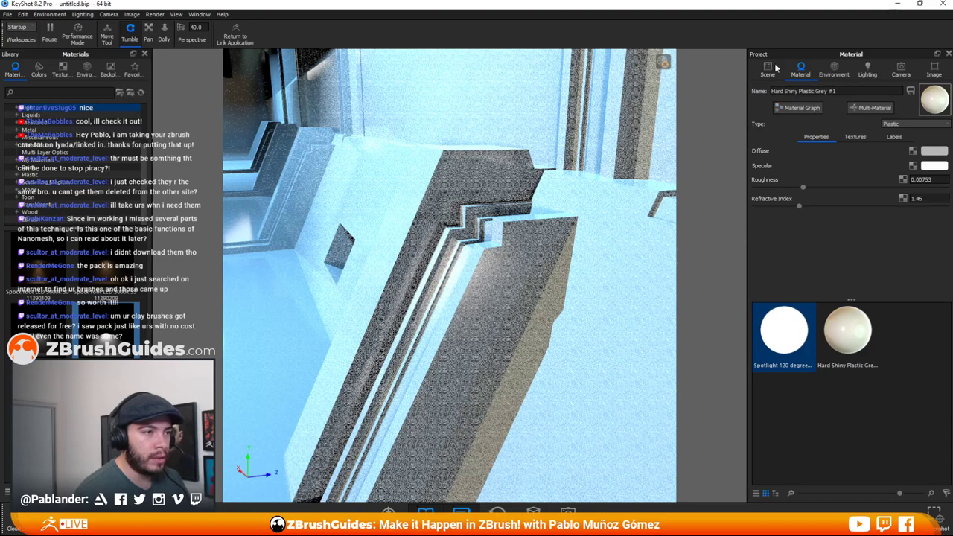
click(767, 68)
click(827, 130)
click(800, 70)
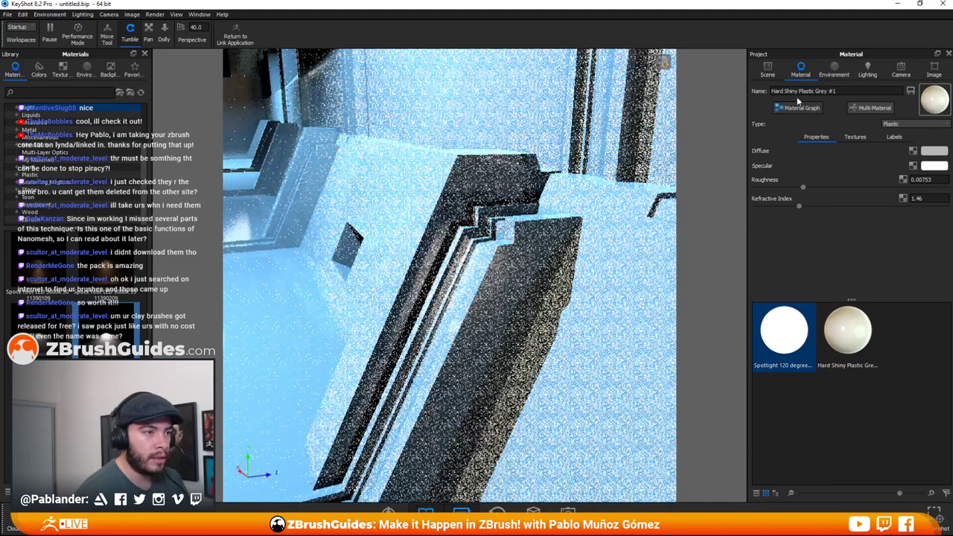
click(767, 68)
click(828, 168)
shift+click(828, 178)
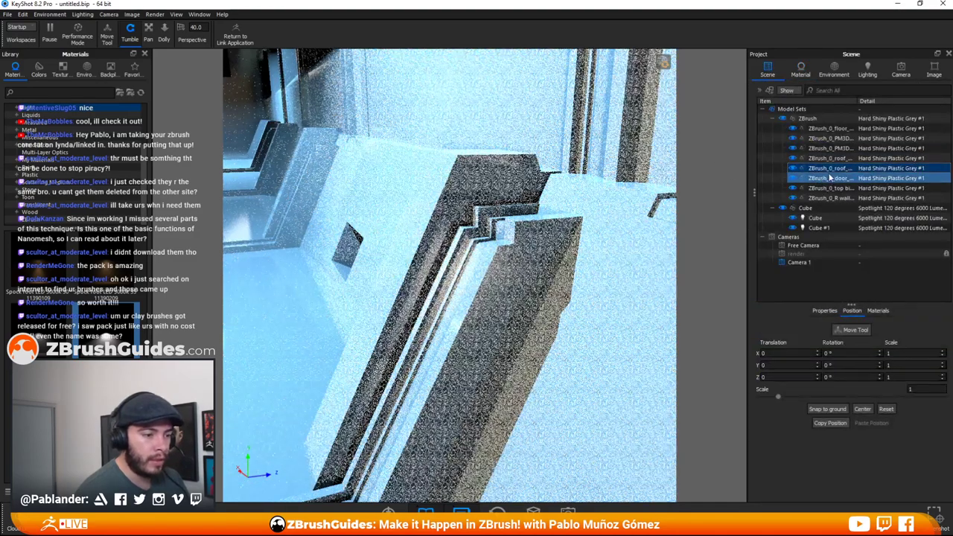
click(828, 168)
click(833, 310)
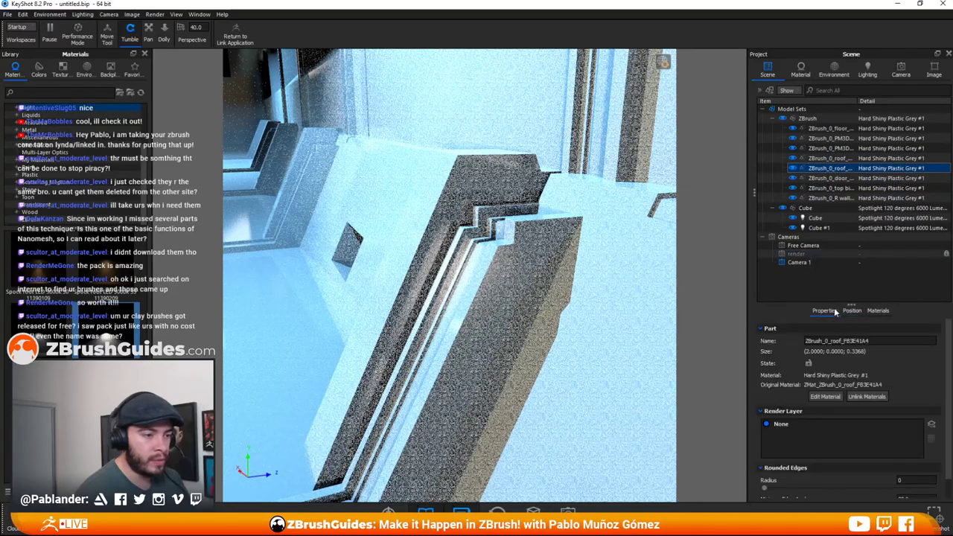
scroll(834, 307, down, 1)
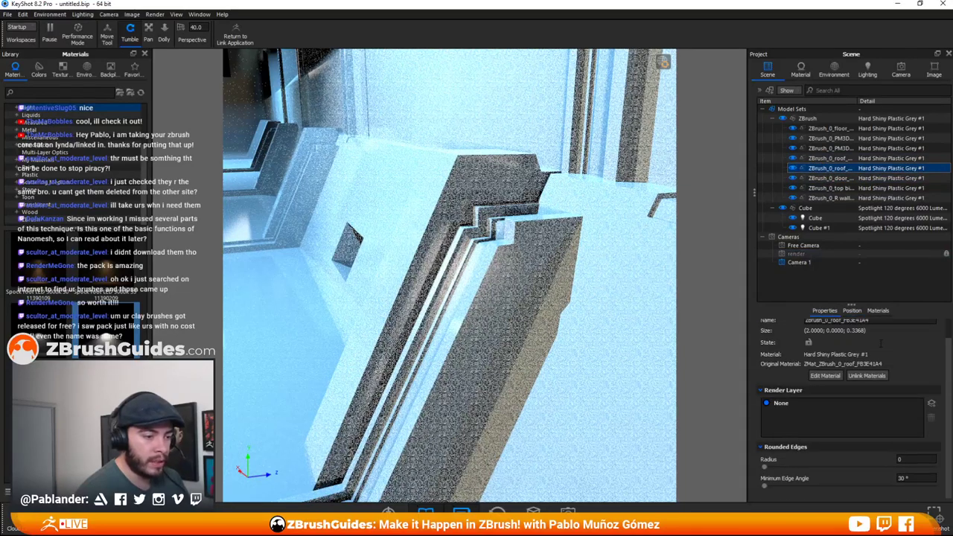
- Isolate the stepped corridor frame part, hiding all other model parts and the spotlight cubes
click(794, 169)
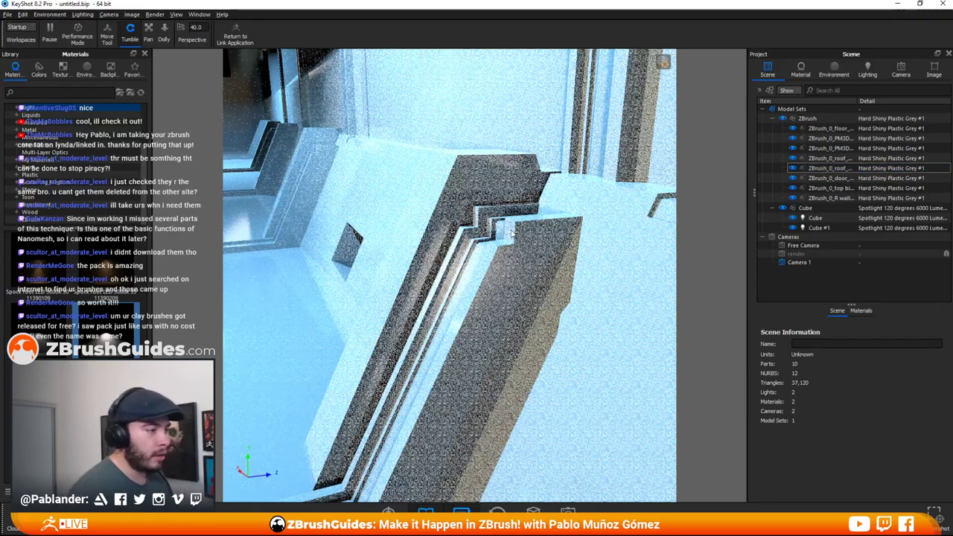
drag(511, 234, 545, 242)
drag(524, 197, 552, 189)
- Lower the environment brightness to 0.628 and frame the stepped corner of the isolated part
click(833, 74)
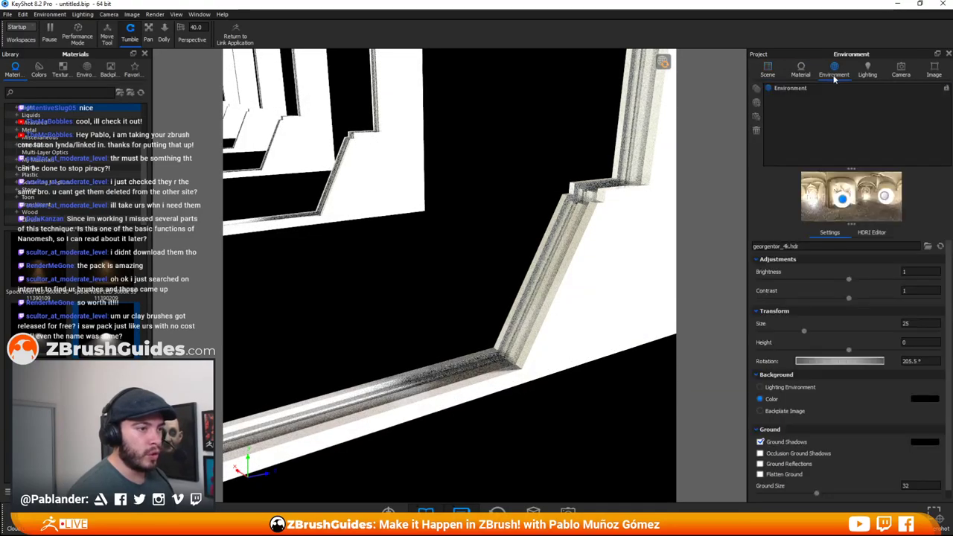
drag(815, 279, 814, 280)
drag(572, 195, 525, 190)
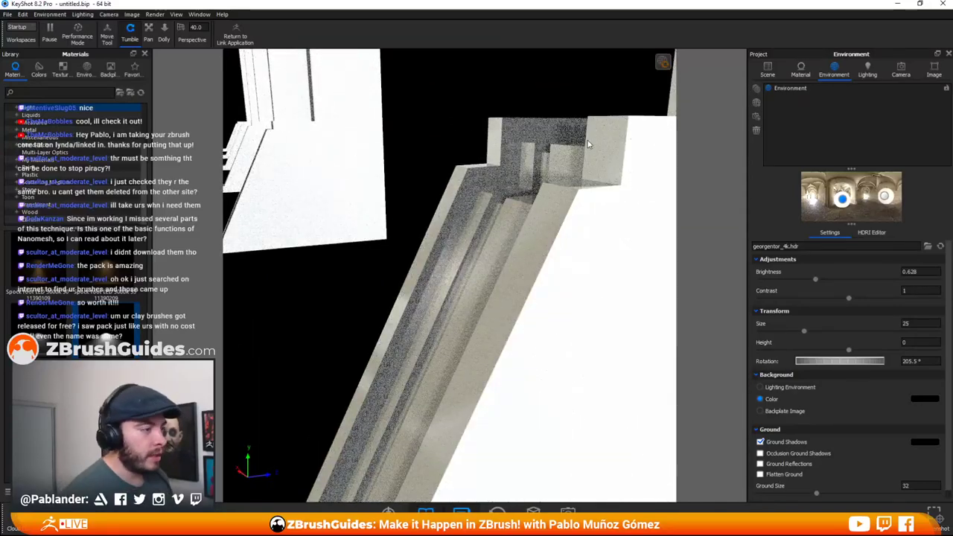
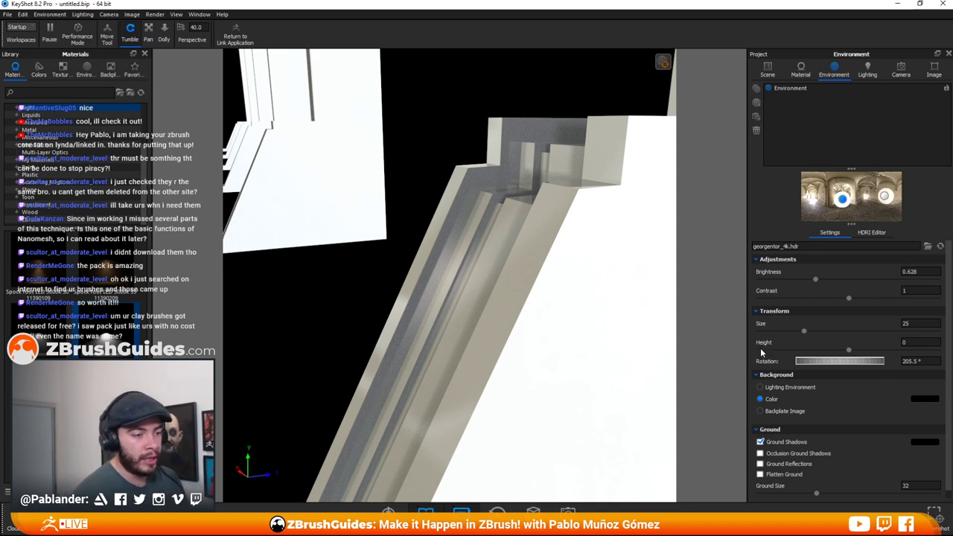
- Round the edges of the isolated frame part, trying radii of 0.001 and 0.0001 before setting 0.0005
click(769, 70)
click(611, 349)
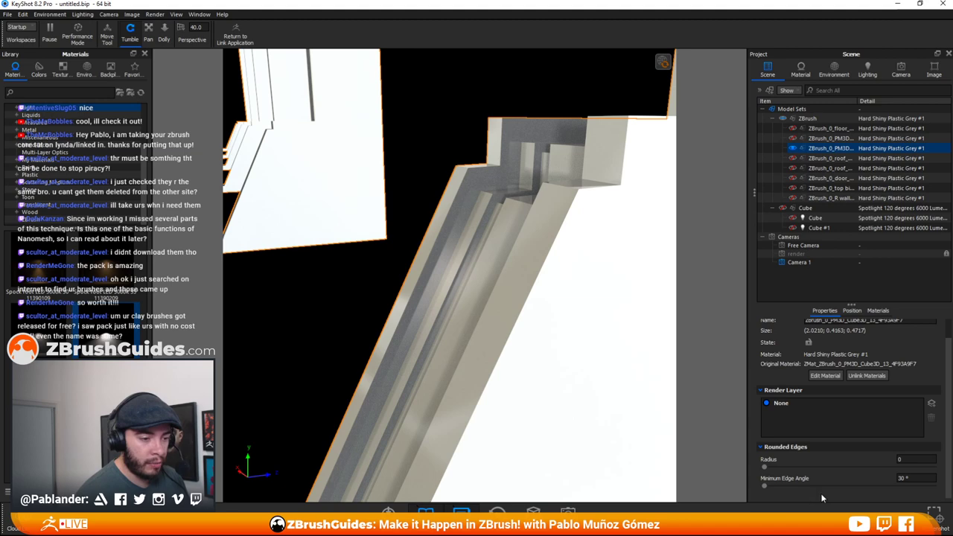
click(769, 467)
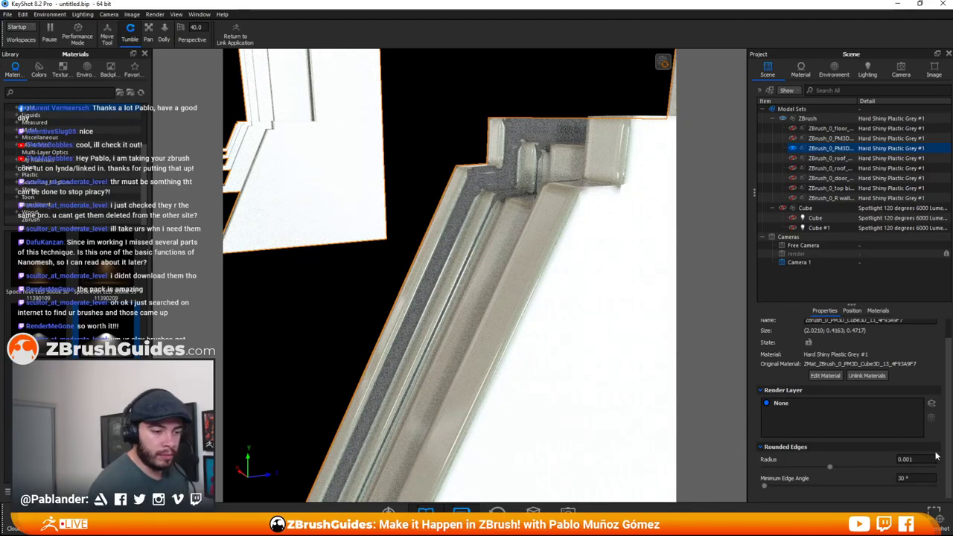
click(910, 459)
text(0.0001)
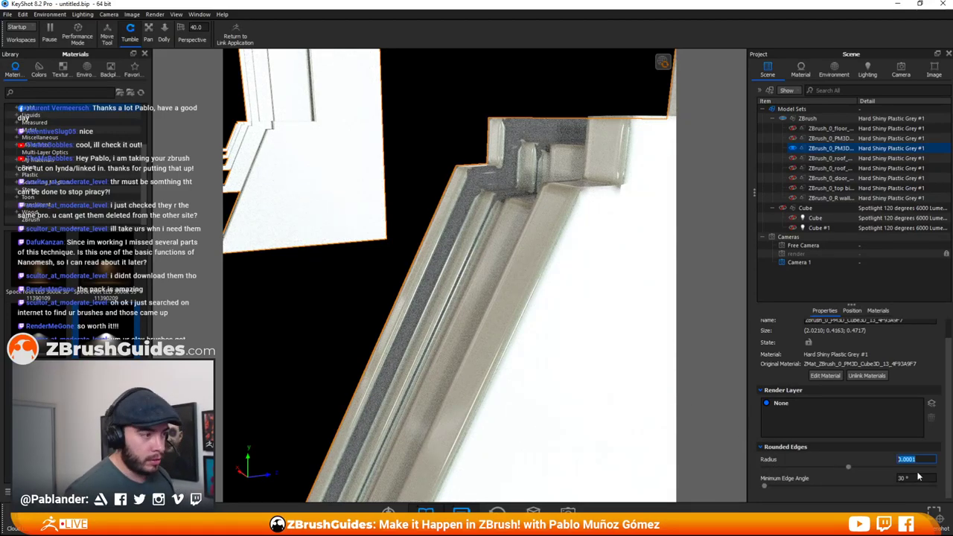
key(Return)
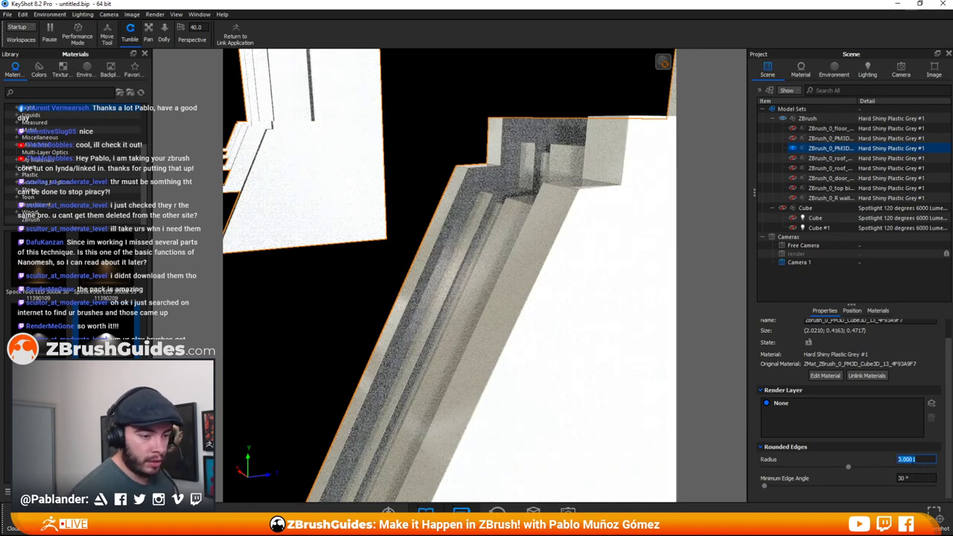
click(913, 459)
text(5)
key(Return)
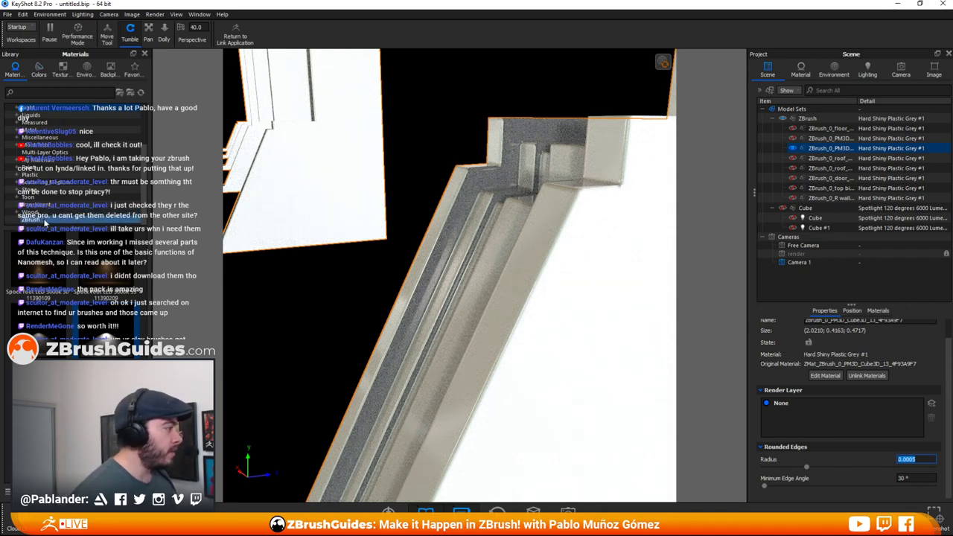
- Apply the ZBrush Clay Brown material from the ZBrush material library to the corridor model
click(43, 220)
drag(87, 294, 482, 290)
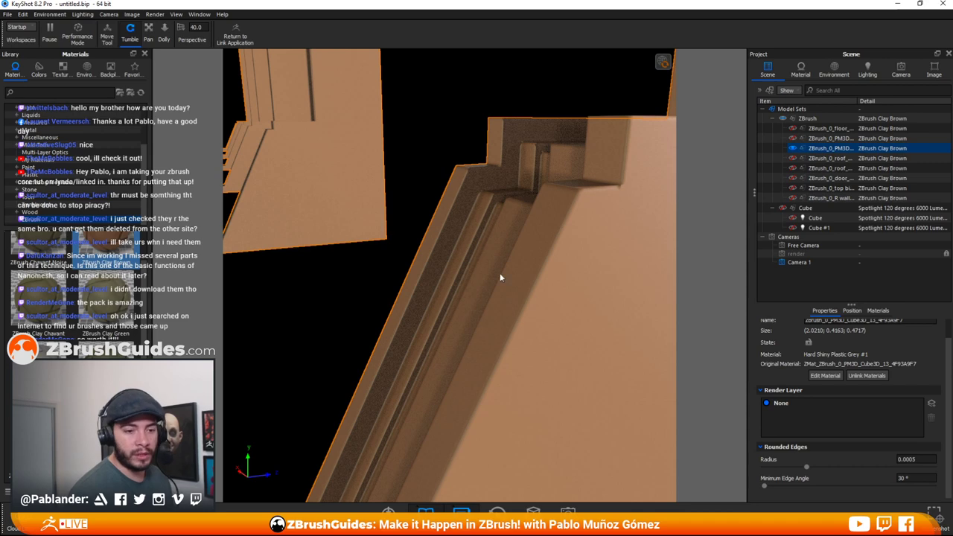
click(410, 258)
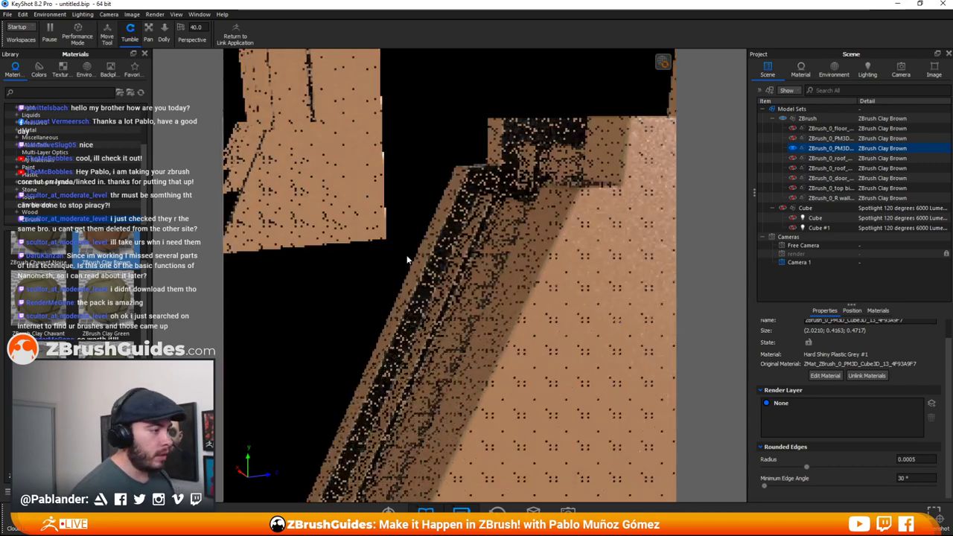
- Switch the viewport to the saved render camera looking down the corridor
click(867, 71)
click(834, 71)
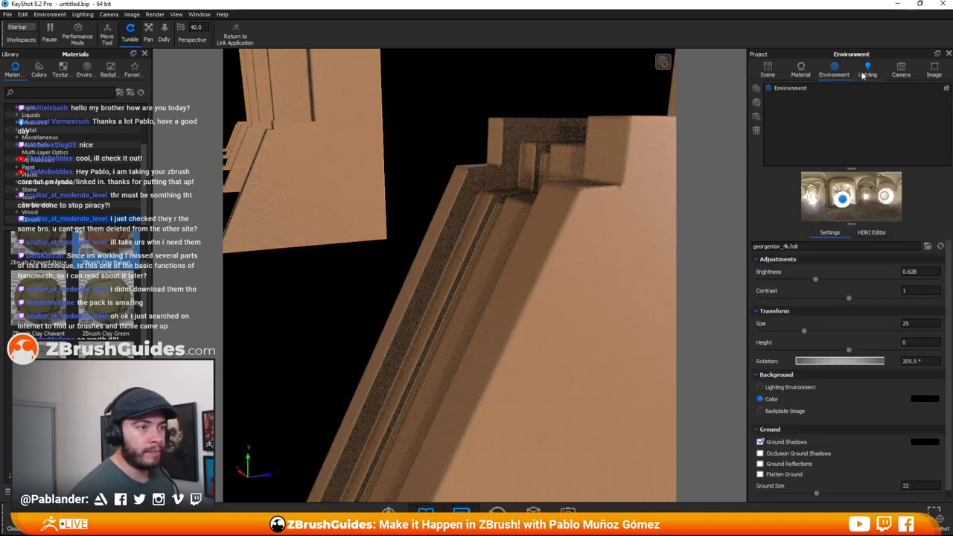
click(900, 70)
click(800, 97)
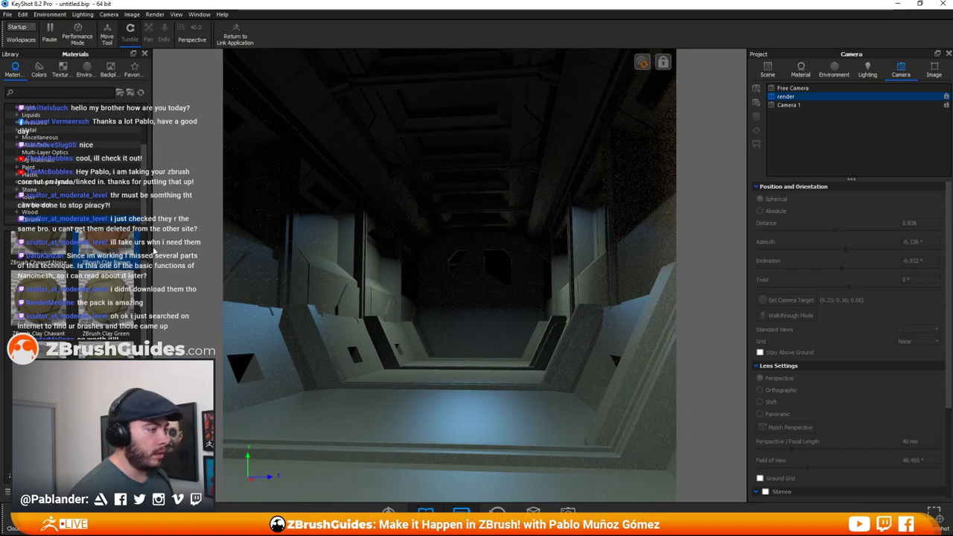
- Try the arboretum_4k HDRI as the lighting environment for the corridor
click(800, 69)
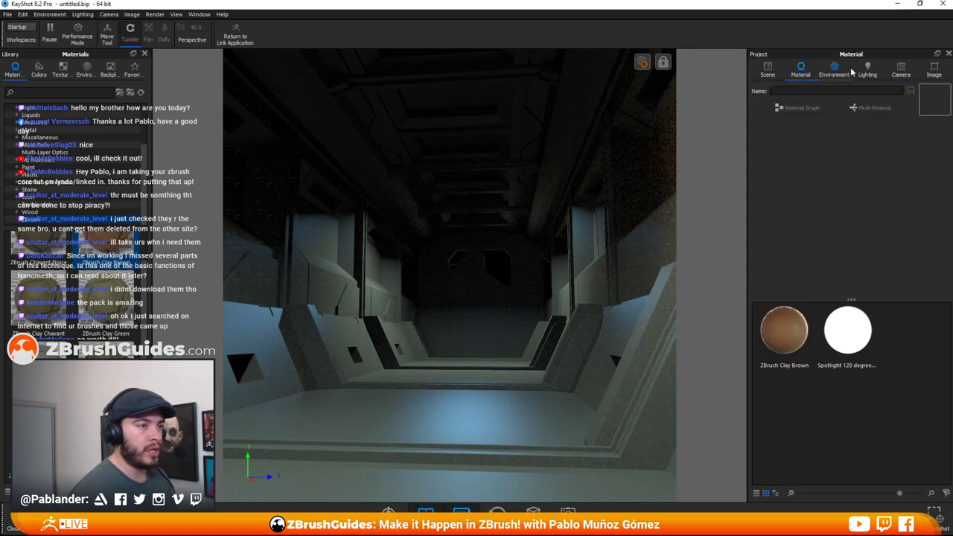
click(835, 69)
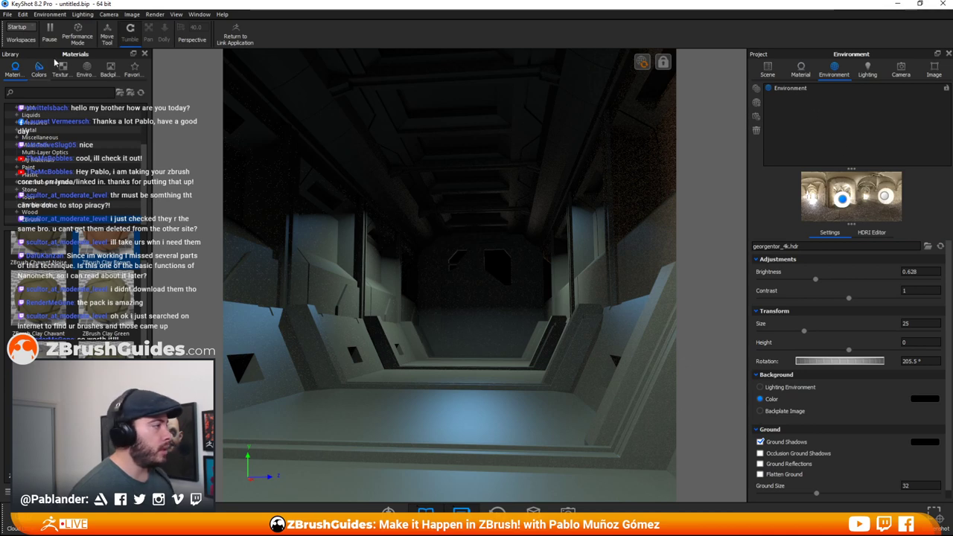
click(62, 70)
click(86, 70)
double_click(39, 307)
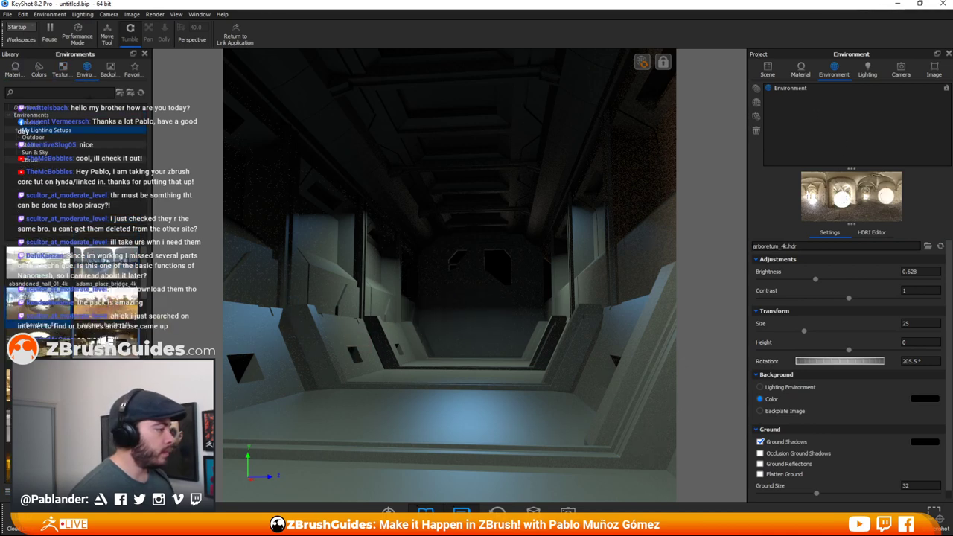
- Light the scene with the mosaic_tunnel_4k HDRI, rotate it to 35.25° and raise the environment brightness to 1.988
scroll(39, 389, down, 3)
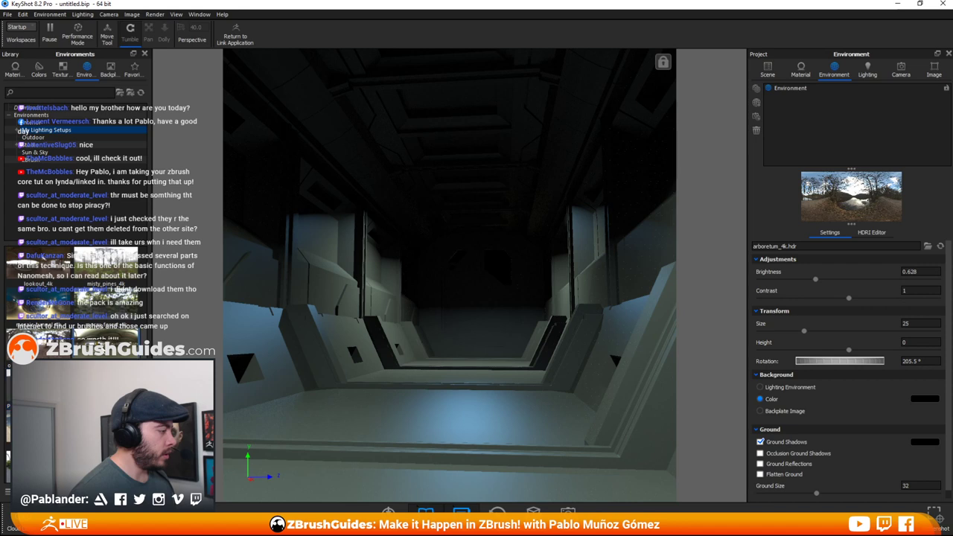
drag(129, 316, 494, 286)
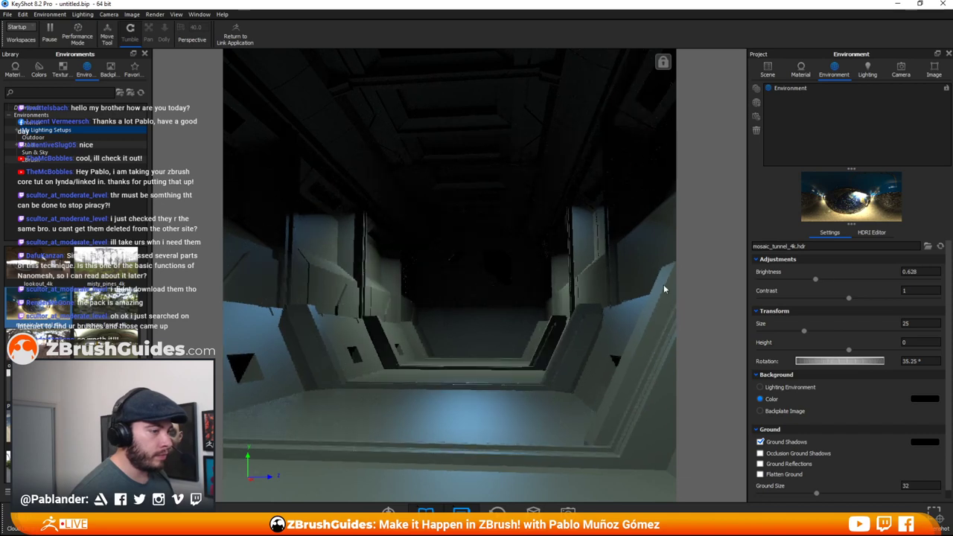
drag(814, 279, 937, 283)
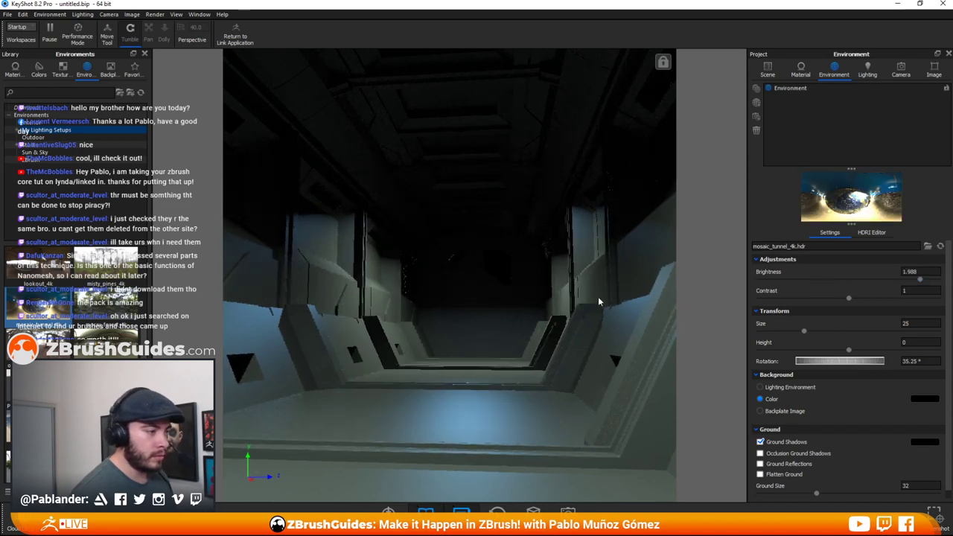
ctrl+drag(494, 286, 490, 334)
- Apply the Hard Shiny Plastic Black material to the corridor model and set its roughness to 0.0555
double_click(494, 350)
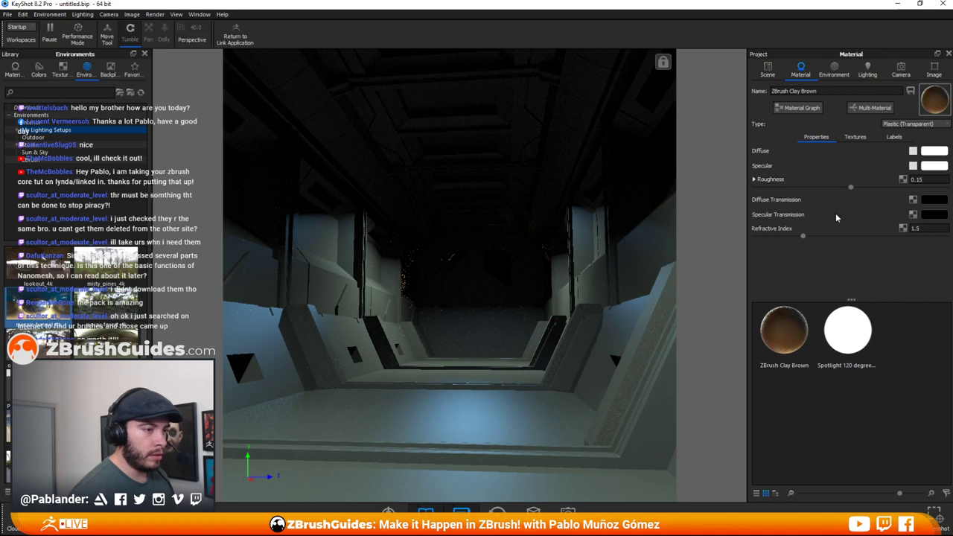
click(15, 68)
click(44, 175)
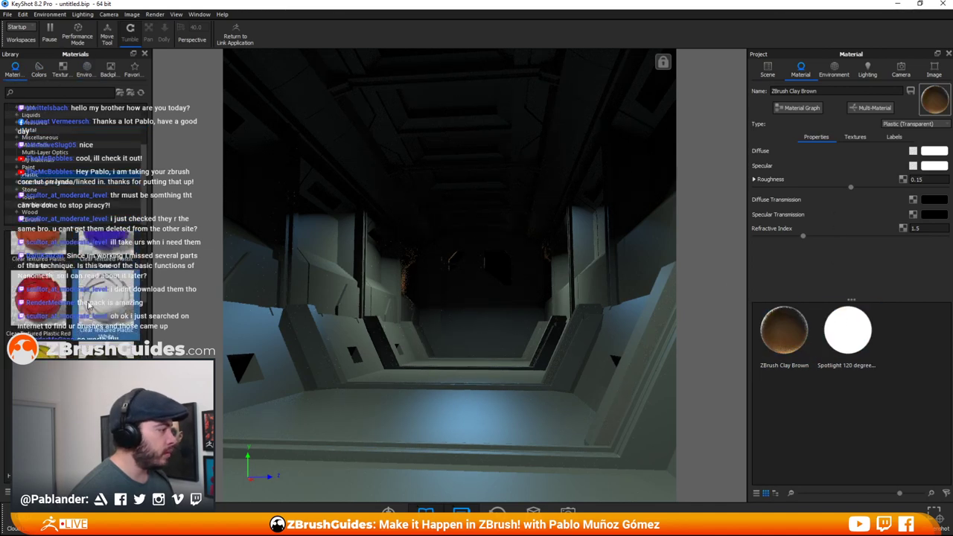
drag(37, 372, 437, 367)
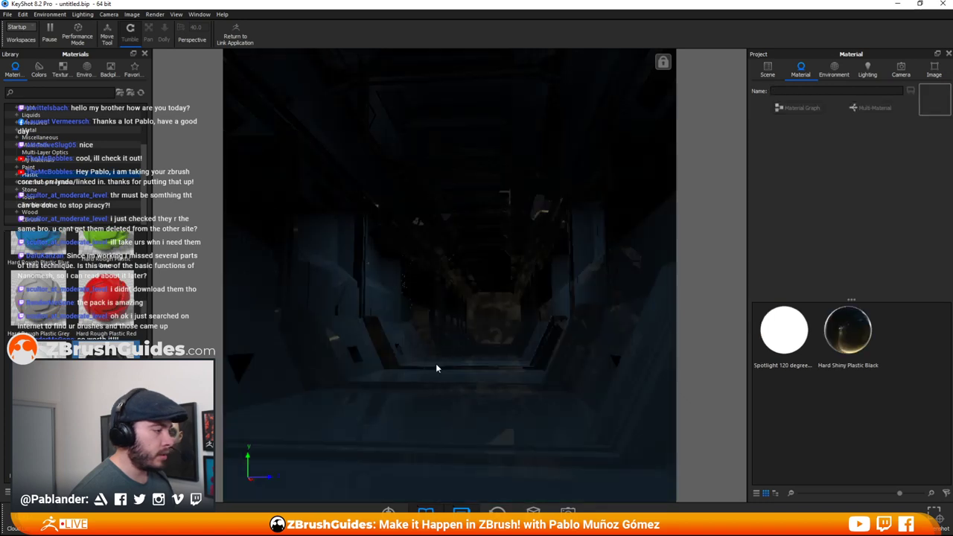
double_click(450, 371)
drag(757, 188, 790, 187)
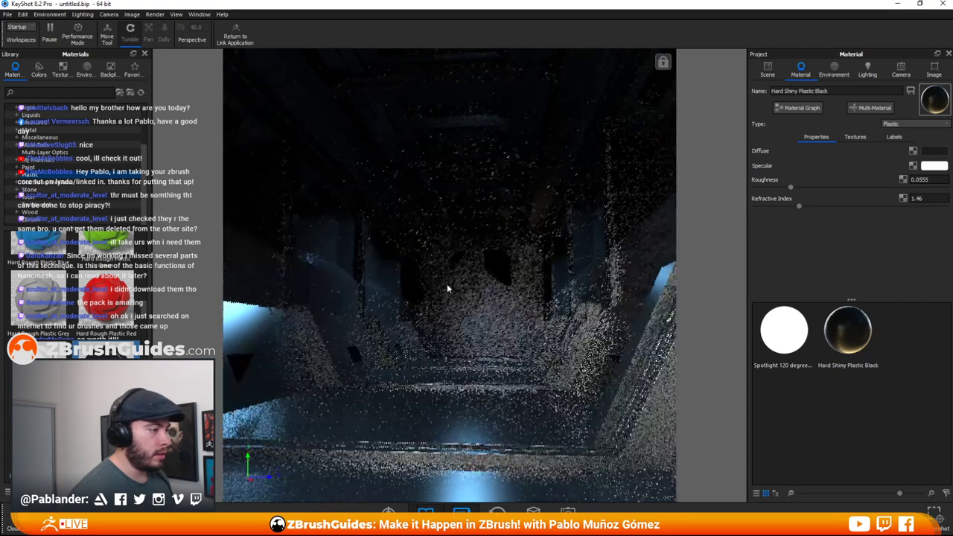
- Replace the lighting environment with the short_tunnel_4k HDRI
click(87, 70)
scroll(104, 309, down, 2)
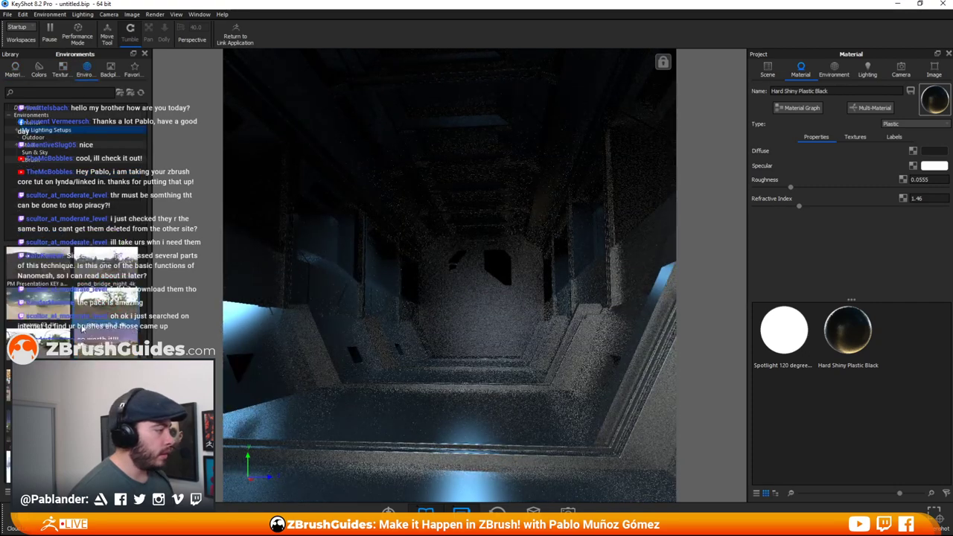
scroll(104, 331, down, 2)
drag(101, 272, 464, 288)
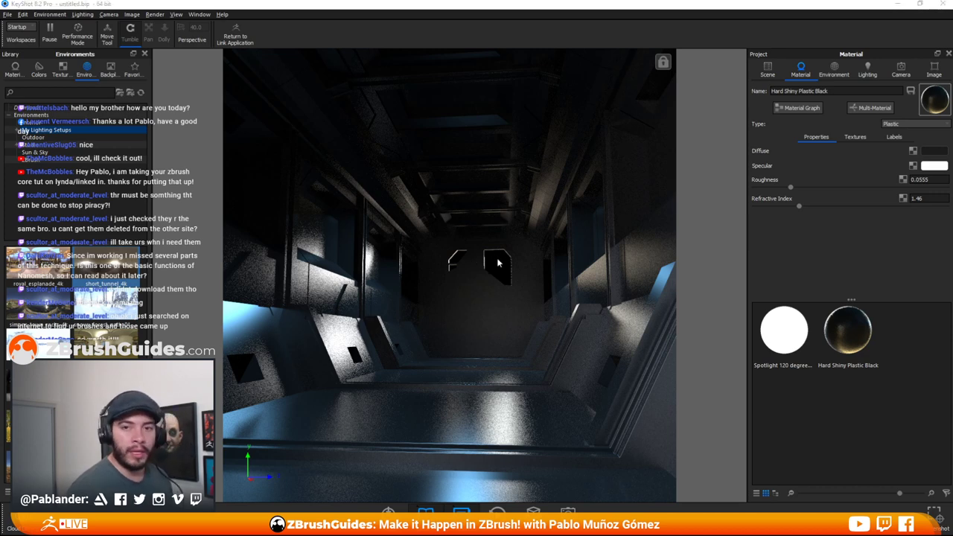
- Switch to ZBrush and examine the corridor model from the outside, looking into its open end
key(alt+Tab)
drag(524, 224, 592, 257)
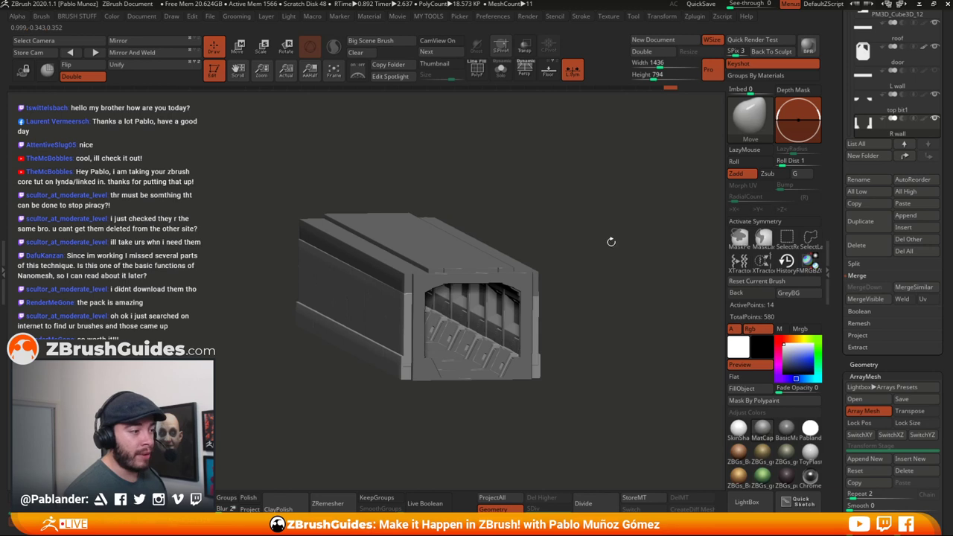
drag(610, 241, 627, 257)
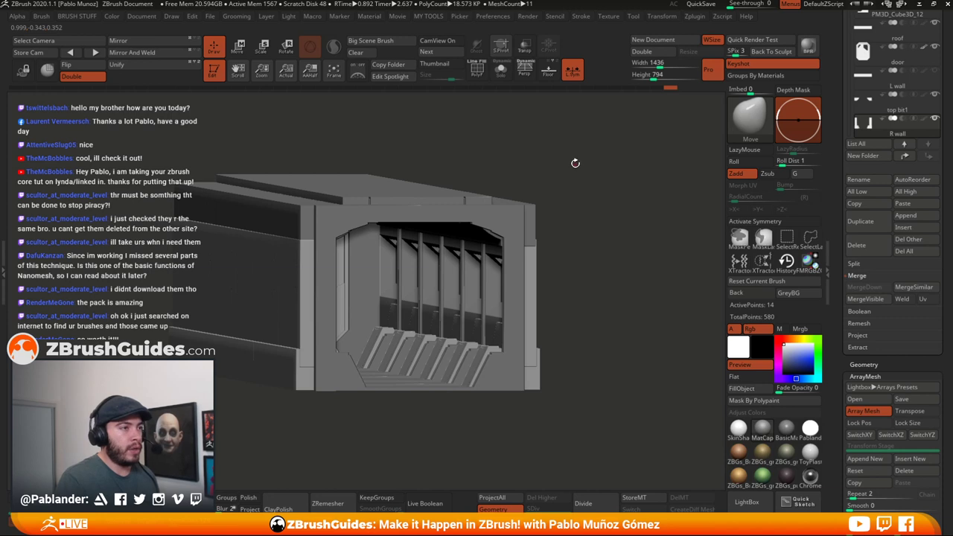
drag(582, 173, 605, 181)
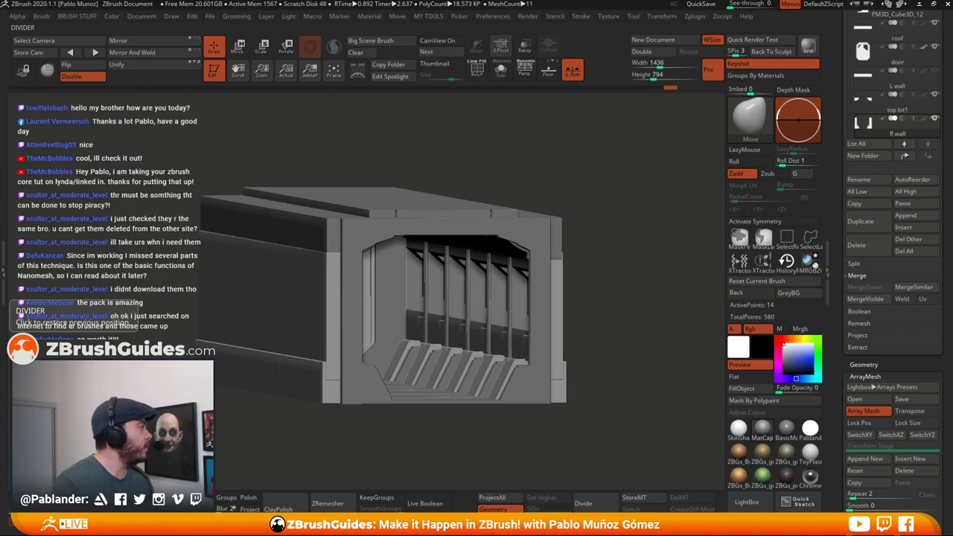
- Bring up the ZBrushGuides website in the browser and open the 2020 First Contact art challenge page
drag(0, 79, 387, 1)
scroll(451, 373, down, 2)
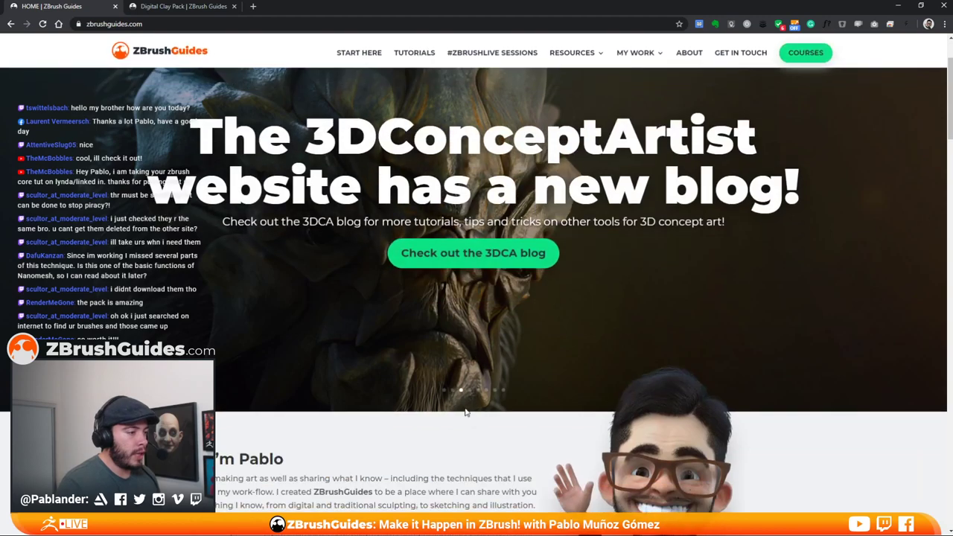
click(452, 391)
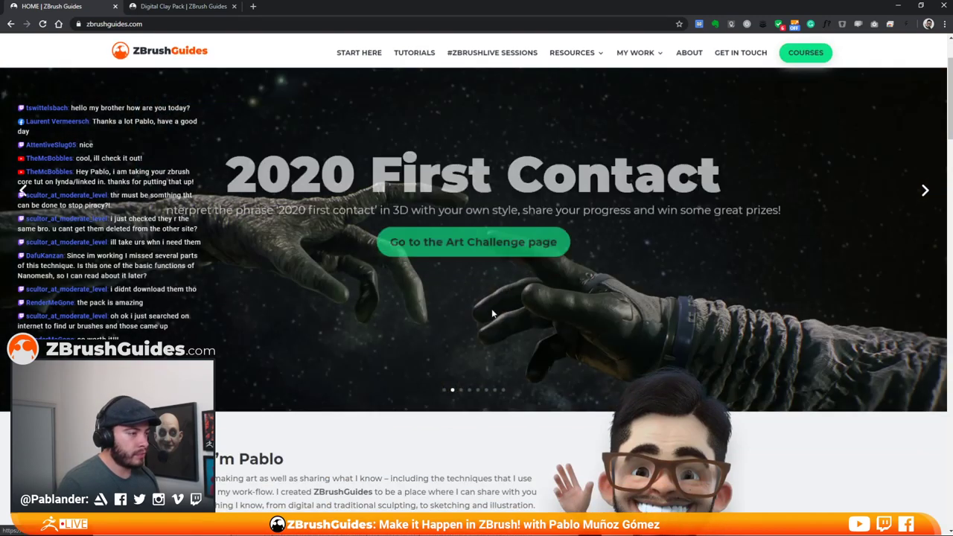
click(465, 244)
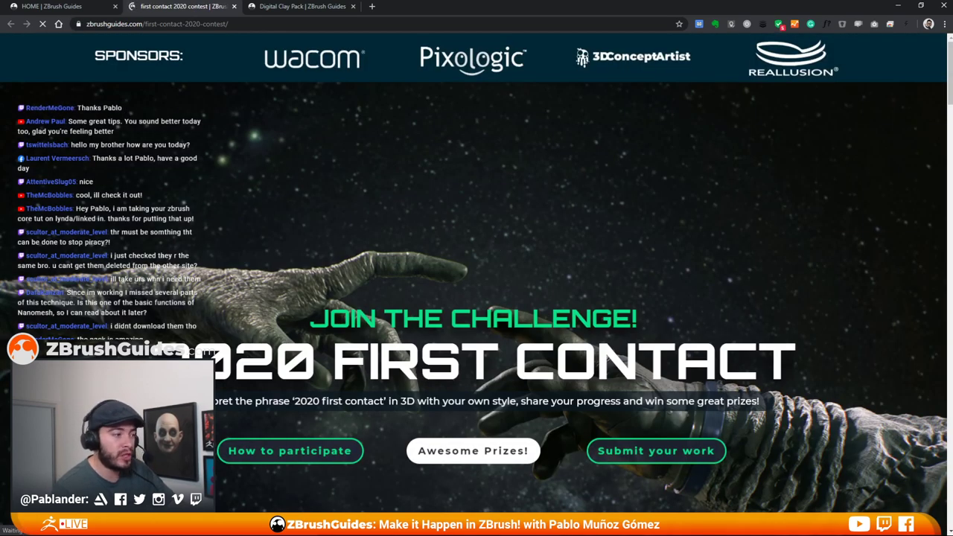
- Review the 2020 First Contact challenge page's introduction, theme, categories and prizes for each place
scroll(520, 275, down, 10)
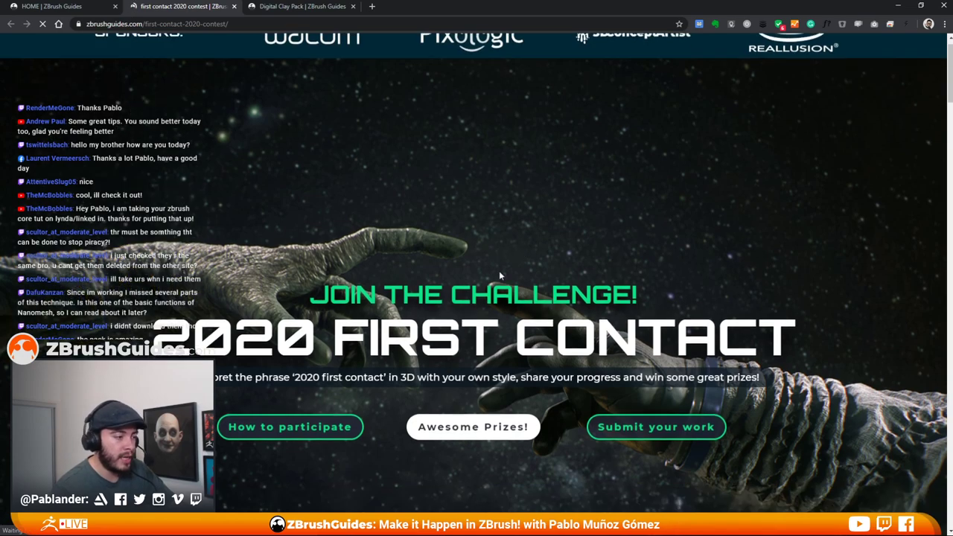
scroll(481, 256, up, 10)
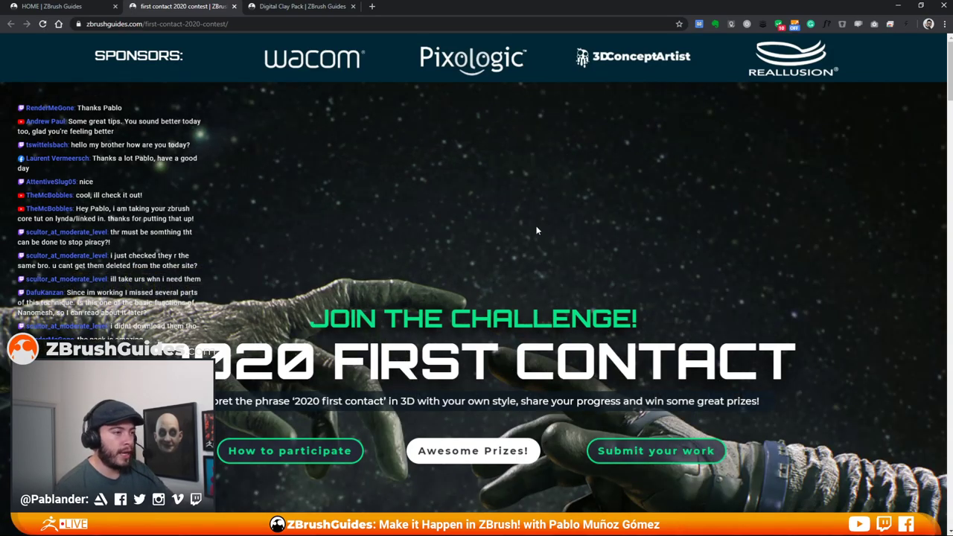
scroll(565, 232, down, 10)
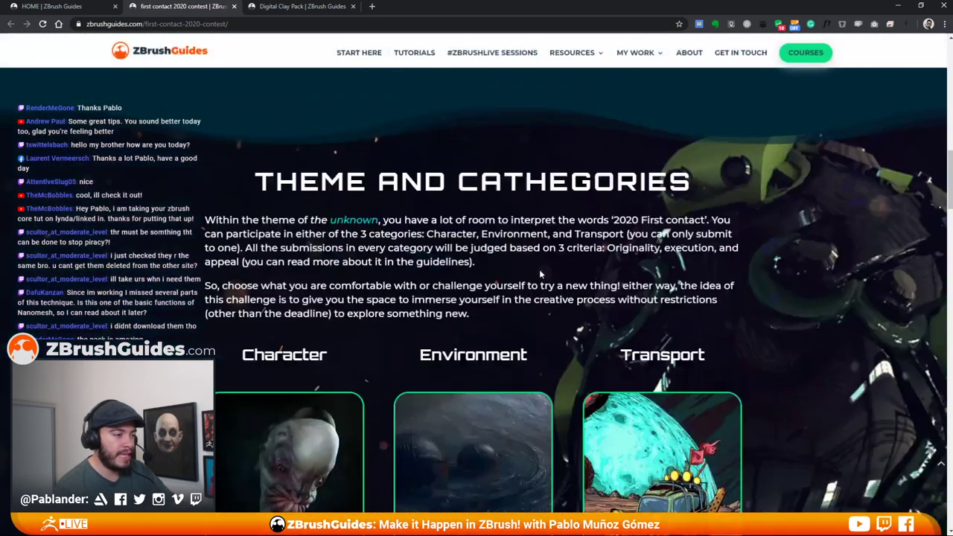
scroll(539, 269, up, 4)
scroll(717, 263, up, 8)
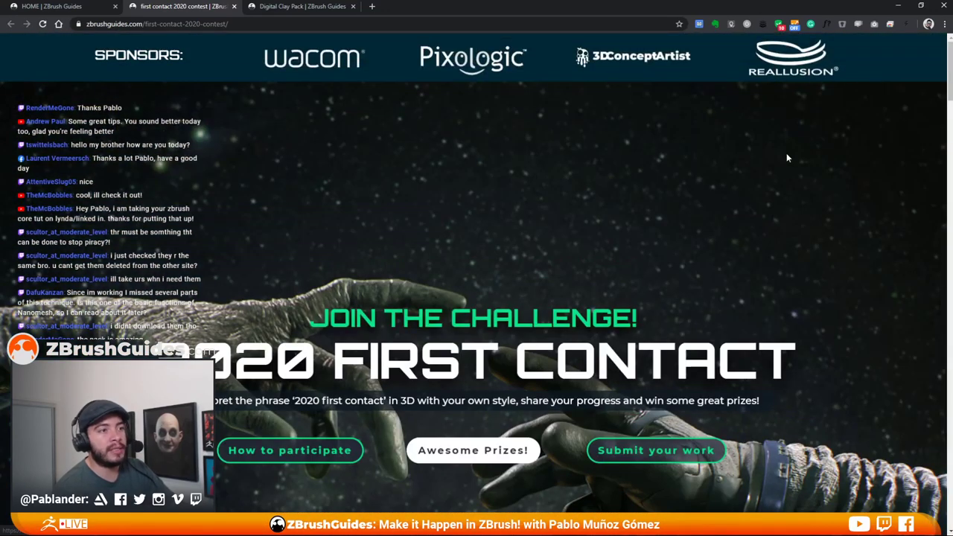
scroll(666, 151, down, 10)
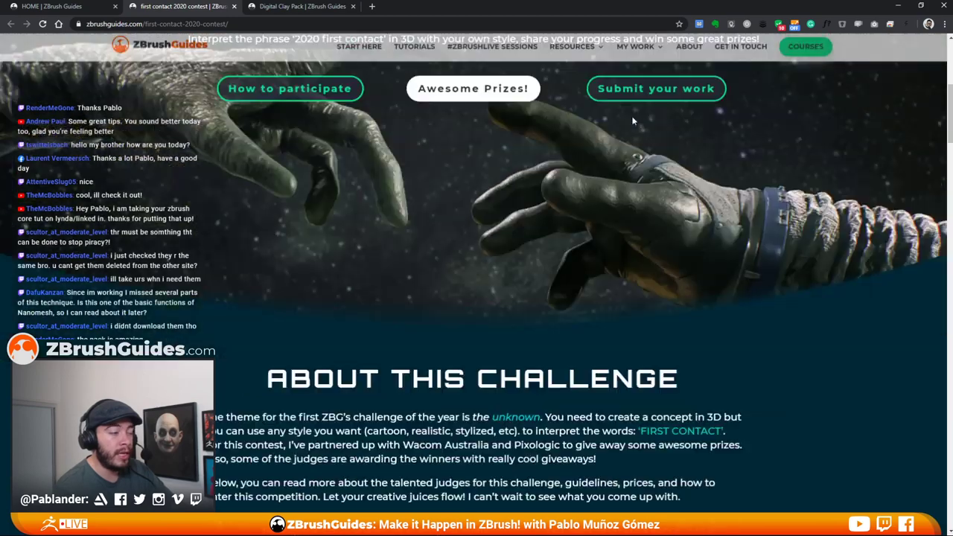
scroll(773, 227, down, 9)
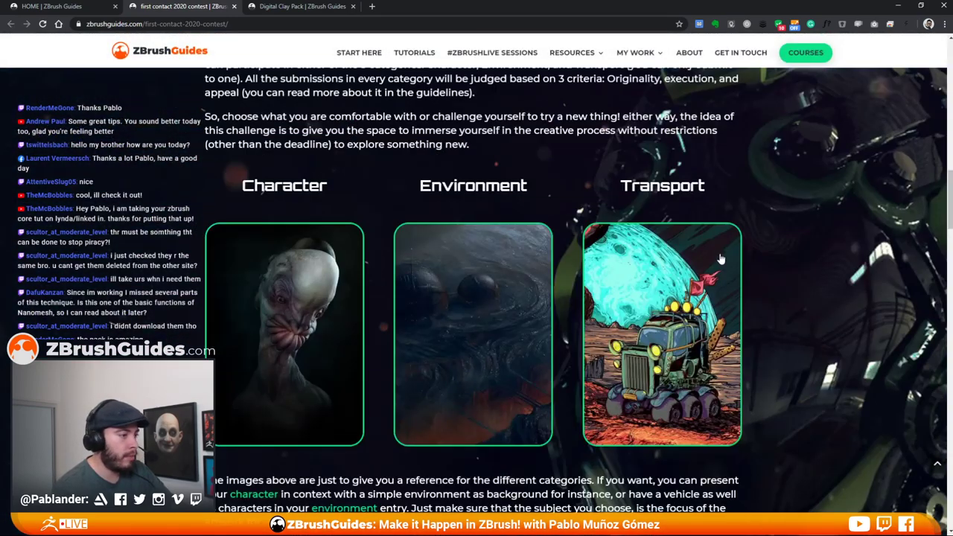
scroll(666, 216, down, 3)
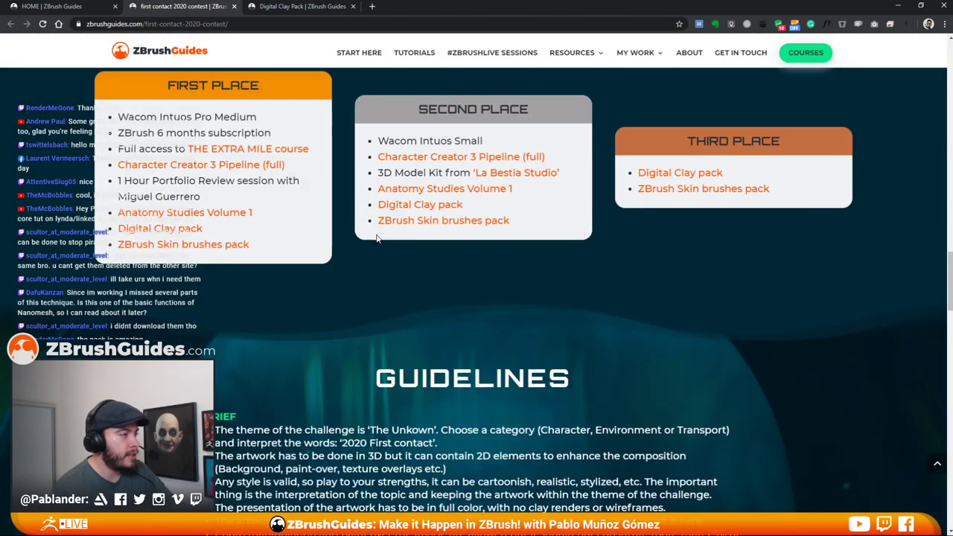
scroll(304, 201, up, 1)
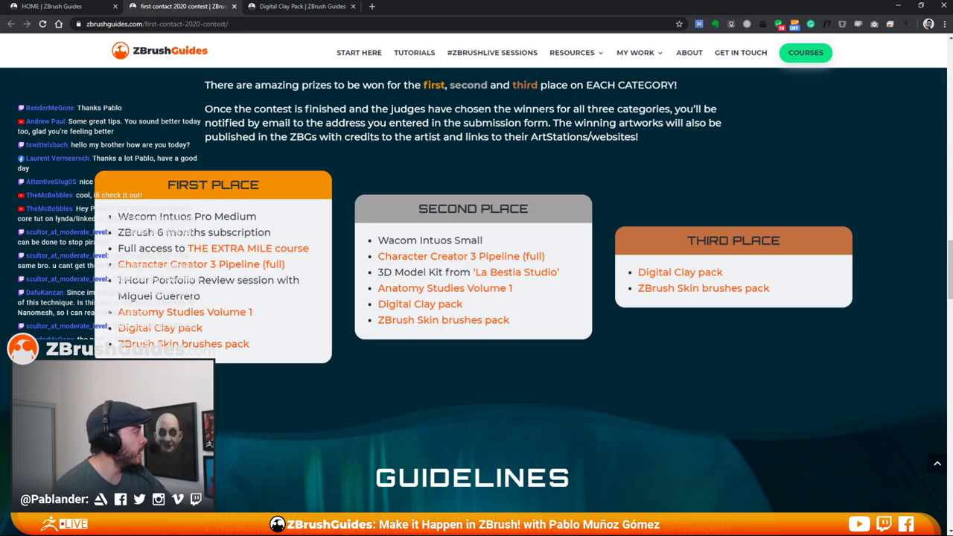
- Bring up Reallusion's Character Creator 3 page and look through its showcase, user stories and 3D character platform section
drag(1, 45, 463, 0)
scroll(482, 81, up, 8)
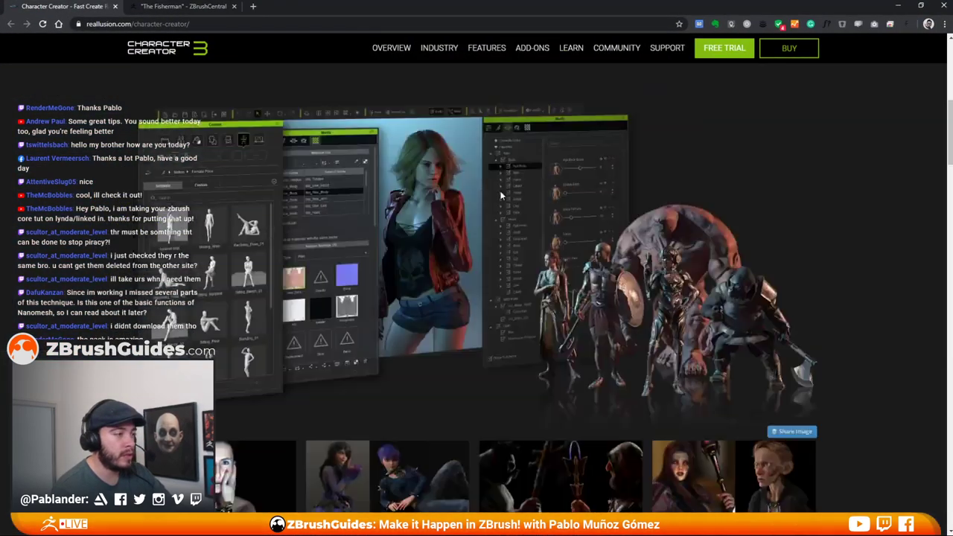
scroll(493, 207, up, 3)
scroll(493, 206, down, 6)
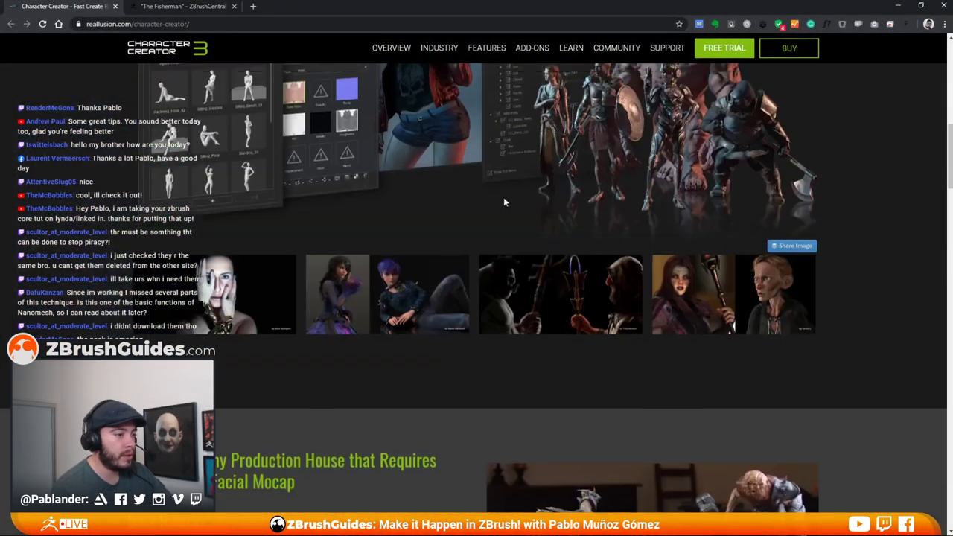
scroll(596, 190, down, 6)
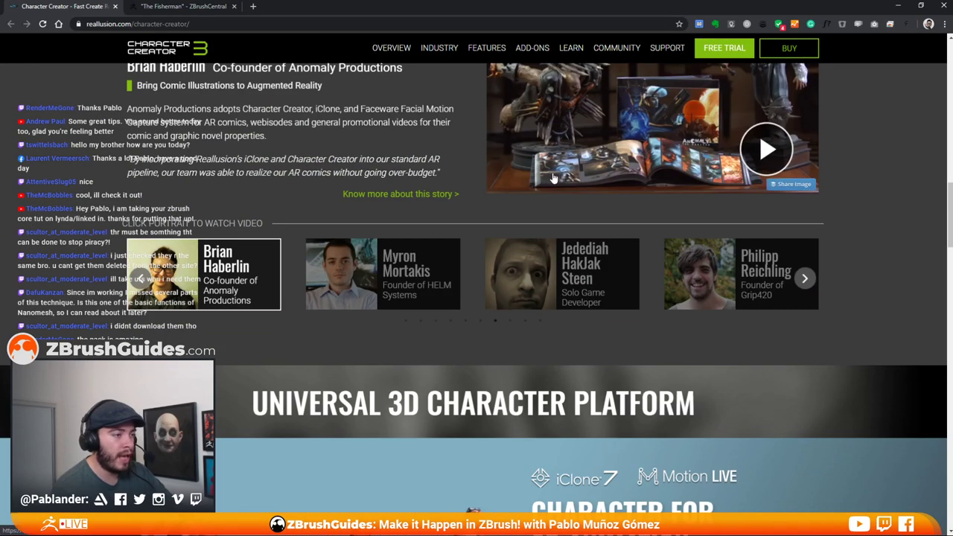
scroll(325, 150, down, 3)
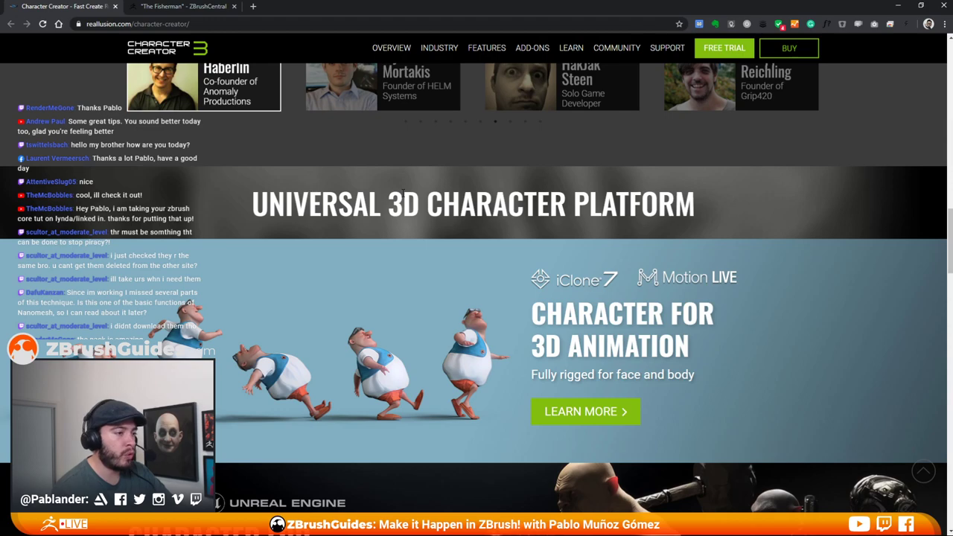
scroll(403, 194, down, 2)
scroll(559, 231, up, 4)
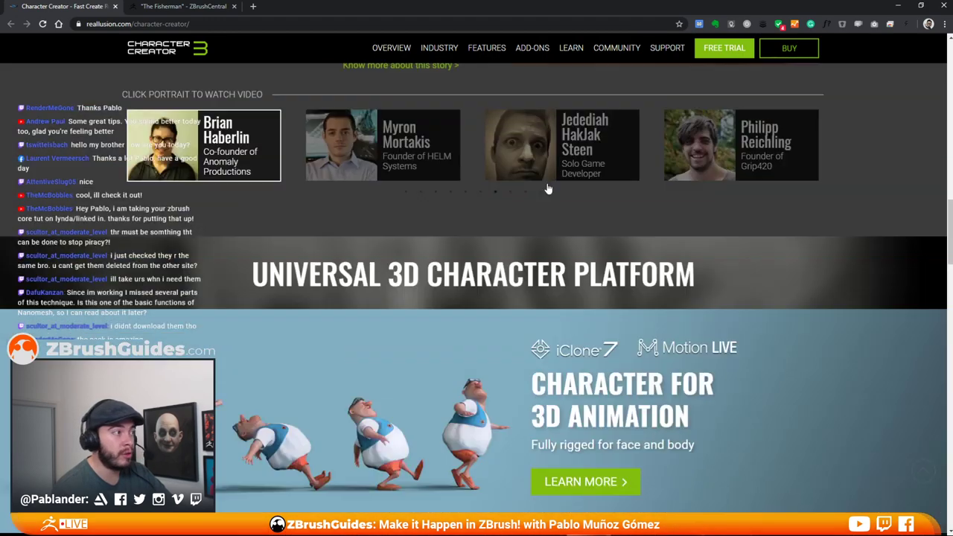
- Move the Reallusion browser window aside and look back through the 2020 First Contact challenge page up to its sponsors banner
drag(492, 3, 0, 90)
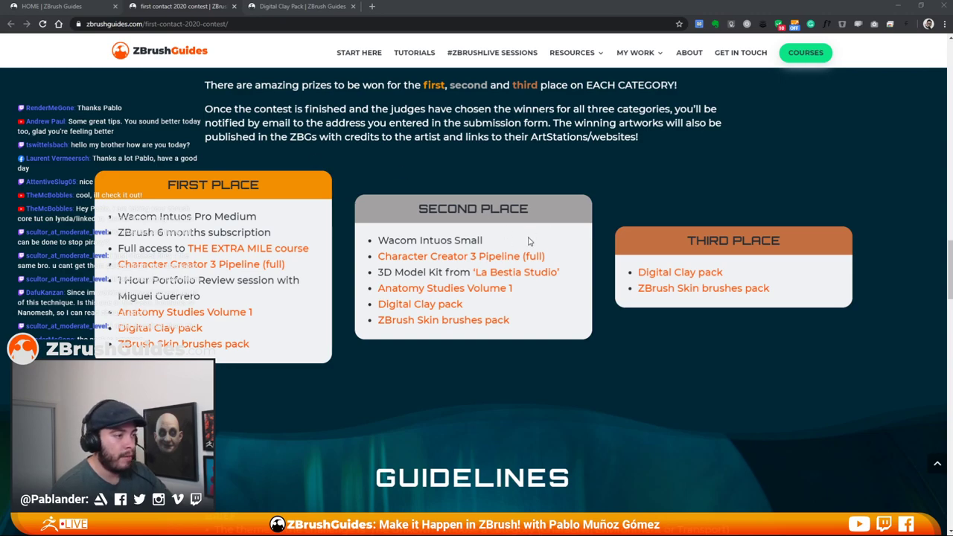
scroll(566, 320, up, 10)
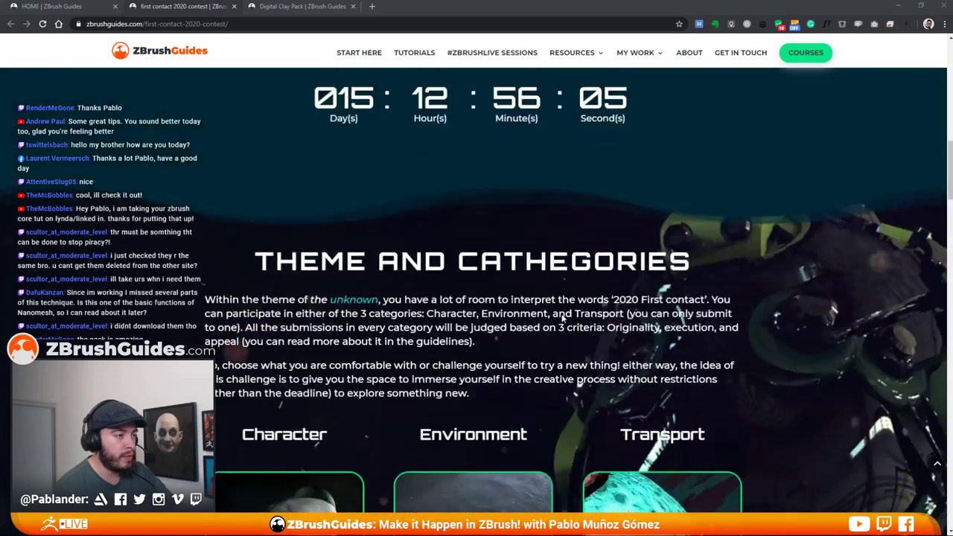
scroll(562, 318, down, 6)
scroll(489, 248, up, 15)
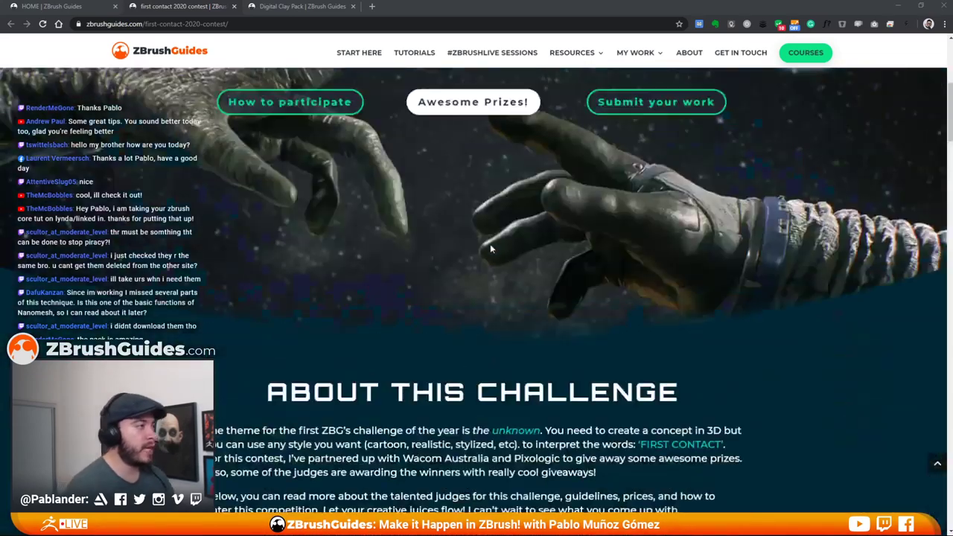
scroll(323, 102, up, 4)
scroll(324, 104, down, 3)
scroll(326, 88, up, 3)
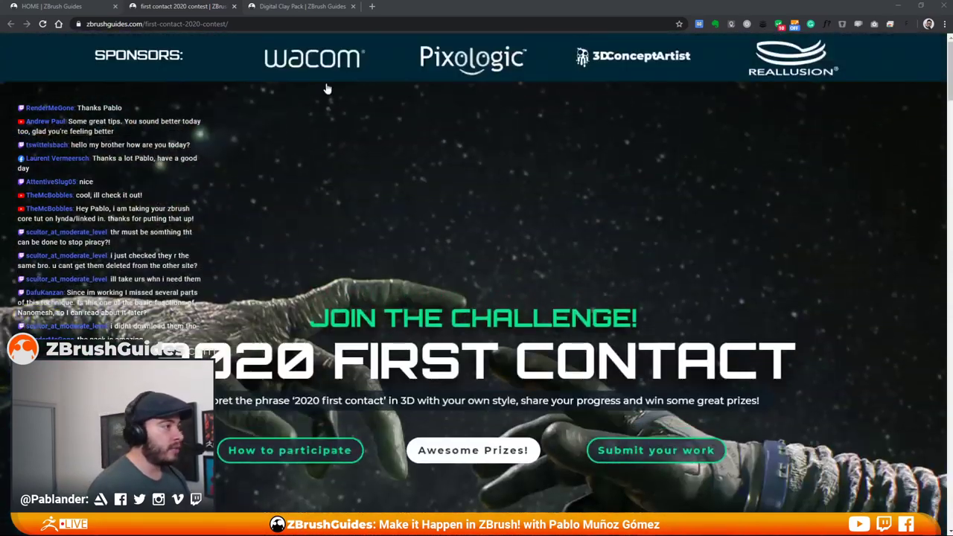
- Bring up the ZBrushGuides home page and the Digital Clay Pack page, and open a new blank browser tab
click(78, 7)
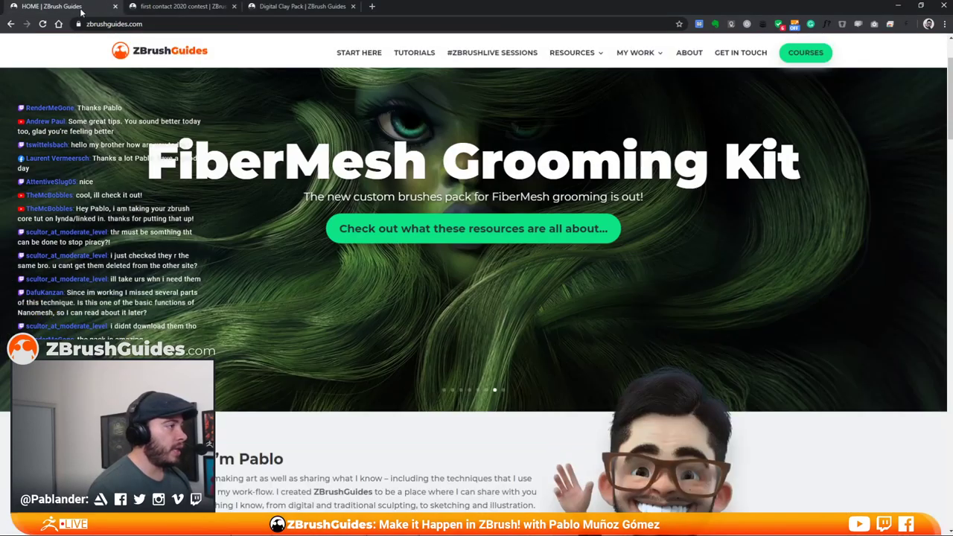
click(290, 6)
drag(441, 9, 414, 37)
click(413, 37)
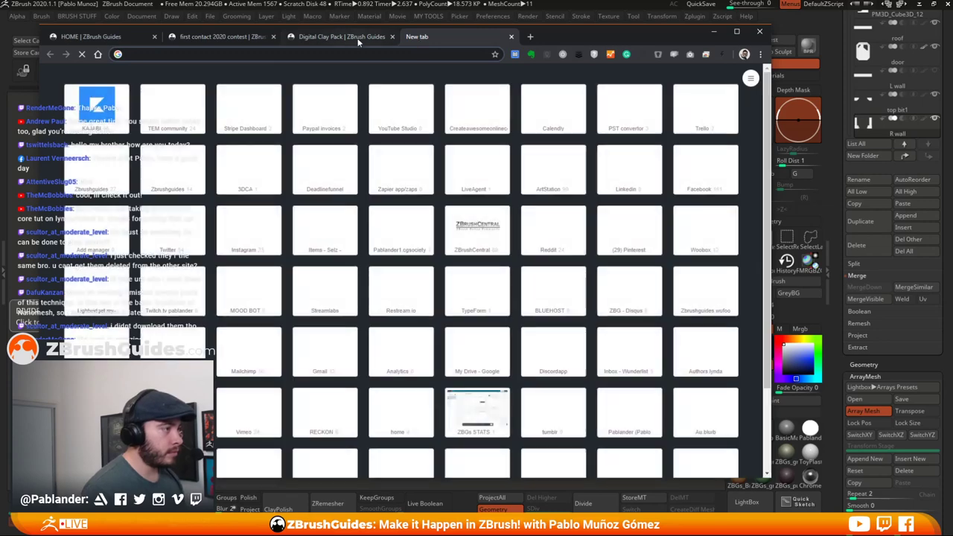
- Move the browser window off the screen to return to ZBrush, and view the corridor's open end from a slightly different angle
click(357, 42)
drag(562, 38, 0, 82)
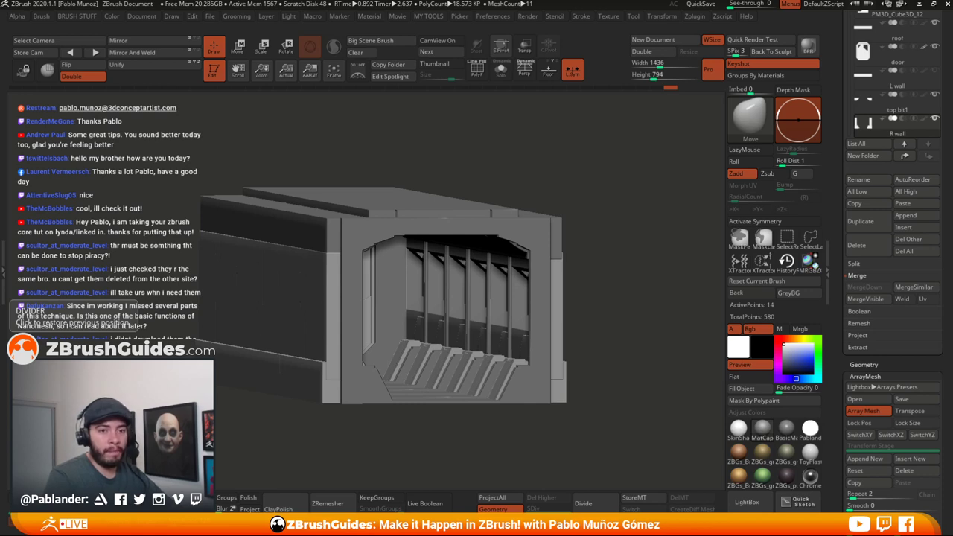
drag(564, 128, 588, 148)
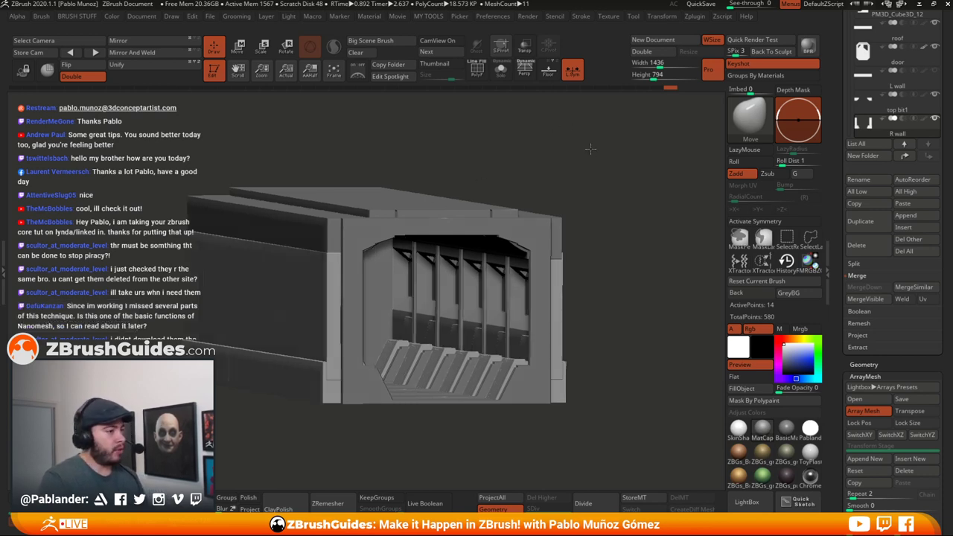